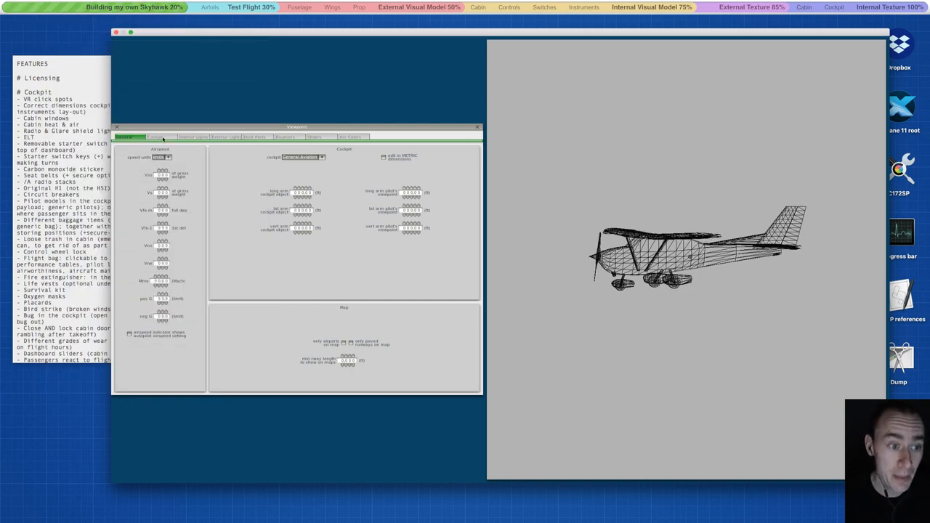
Review the Viewpoint settings from Cockpit and lighting through Dock Ports, Bouncers, Sliders and Arc Colors, and close the window.
click(163, 138)
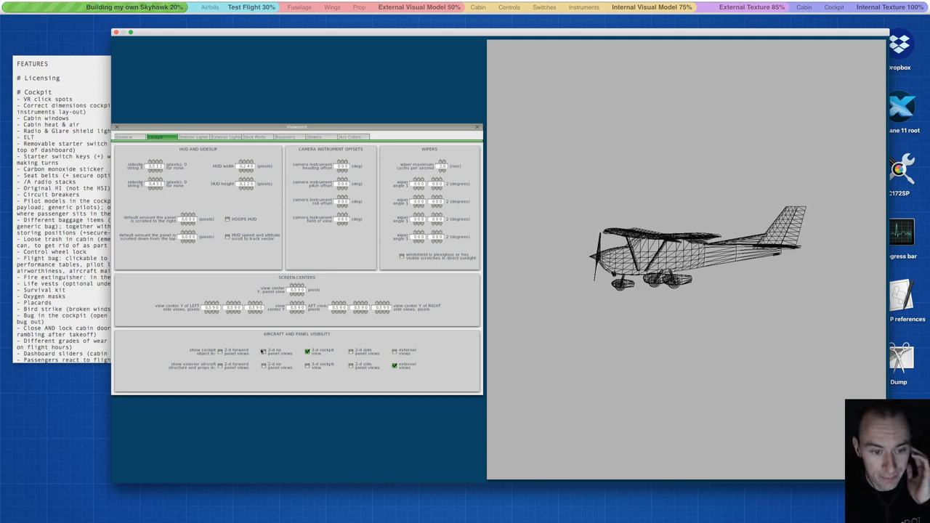
click(194, 137)
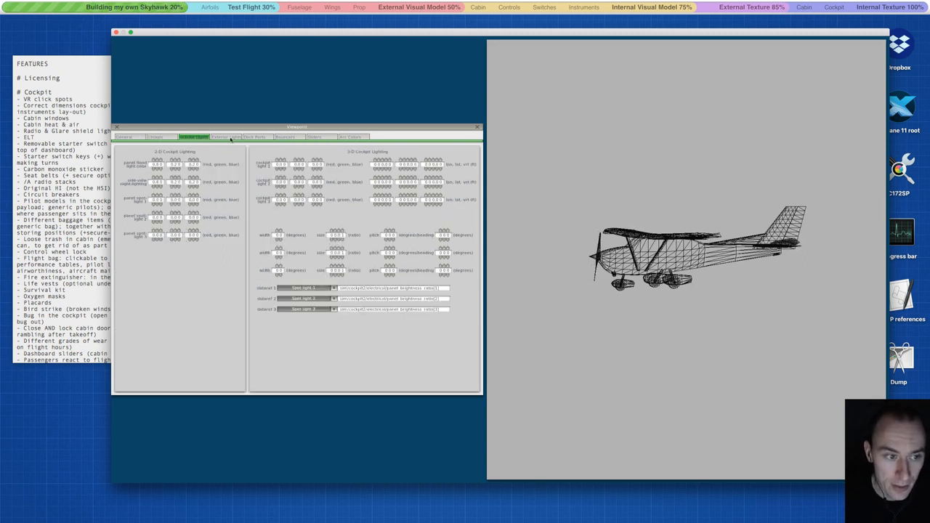
click(227, 137)
click(257, 137)
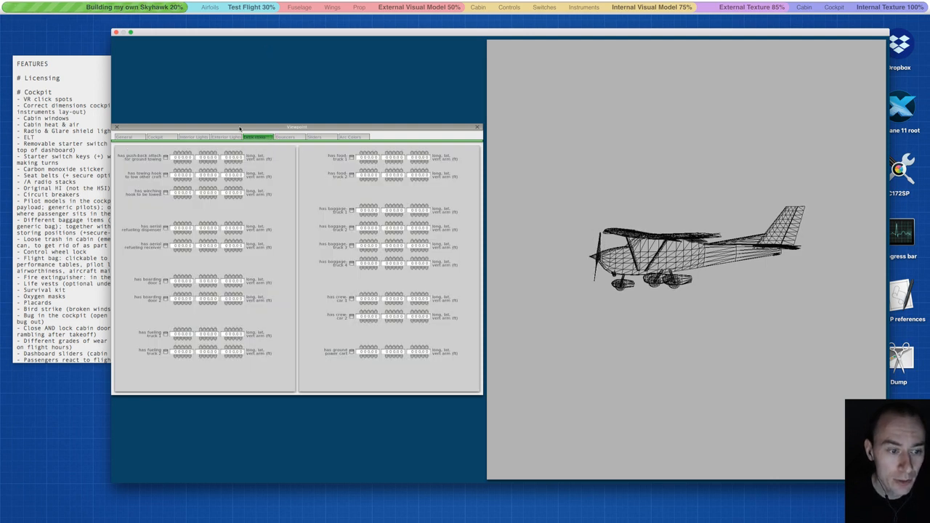
key(alt+super+8)
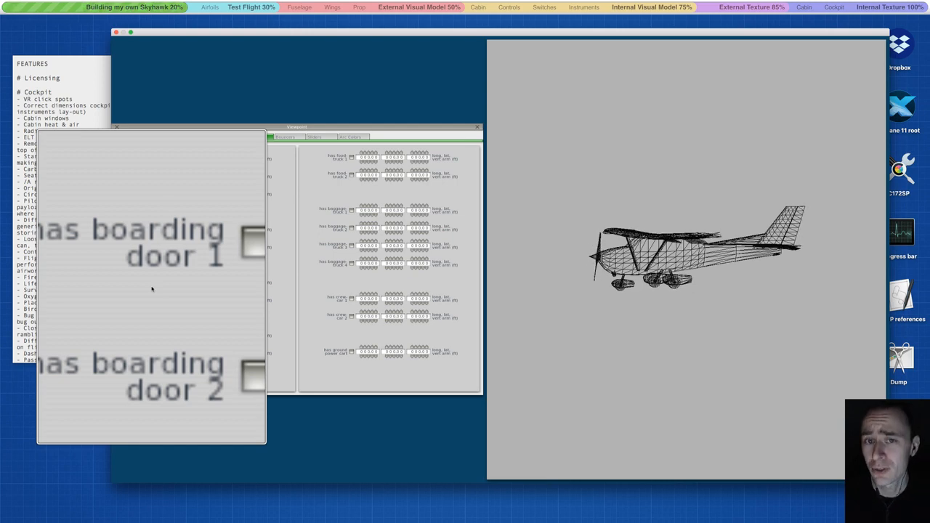
key(alt+super+8)
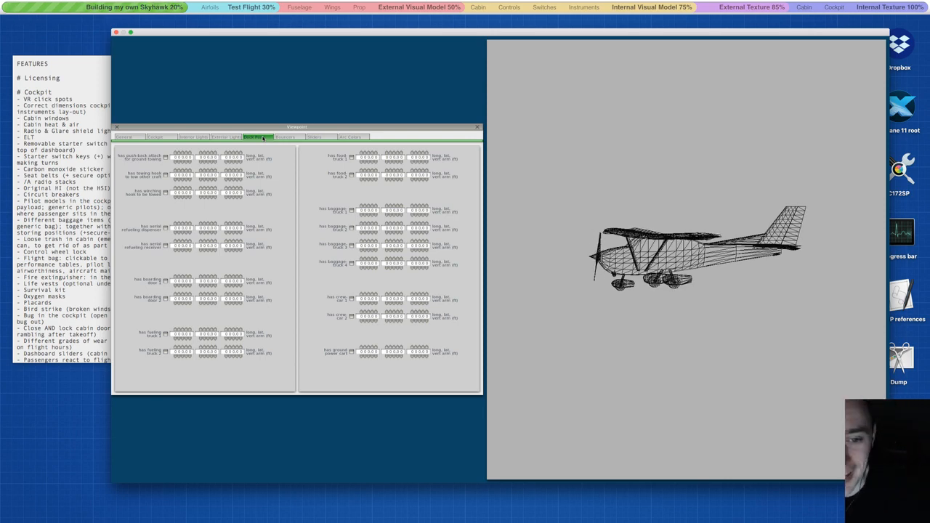
click(286, 138)
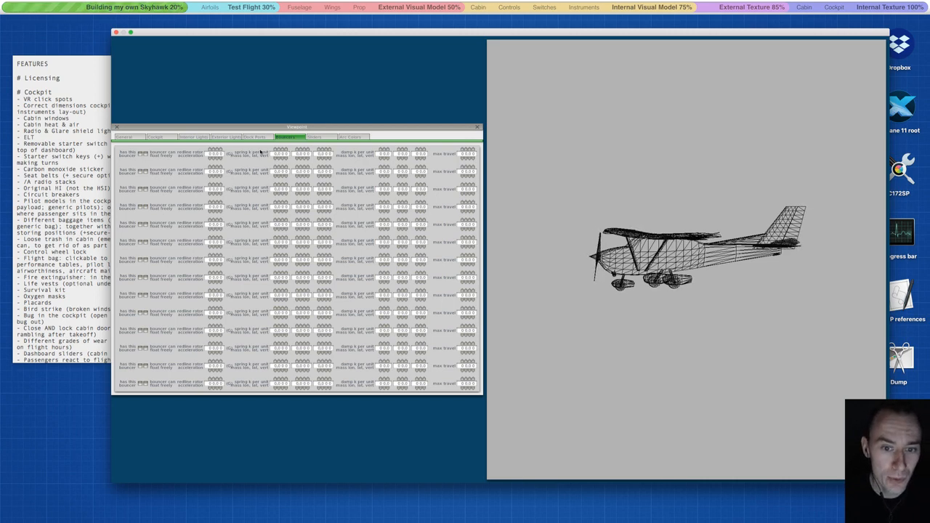
click(326, 137)
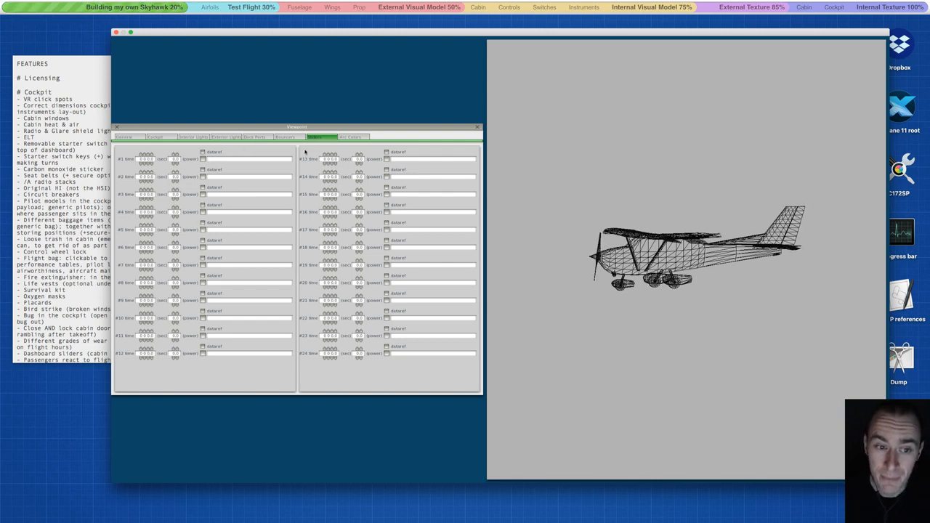
click(348, 137)
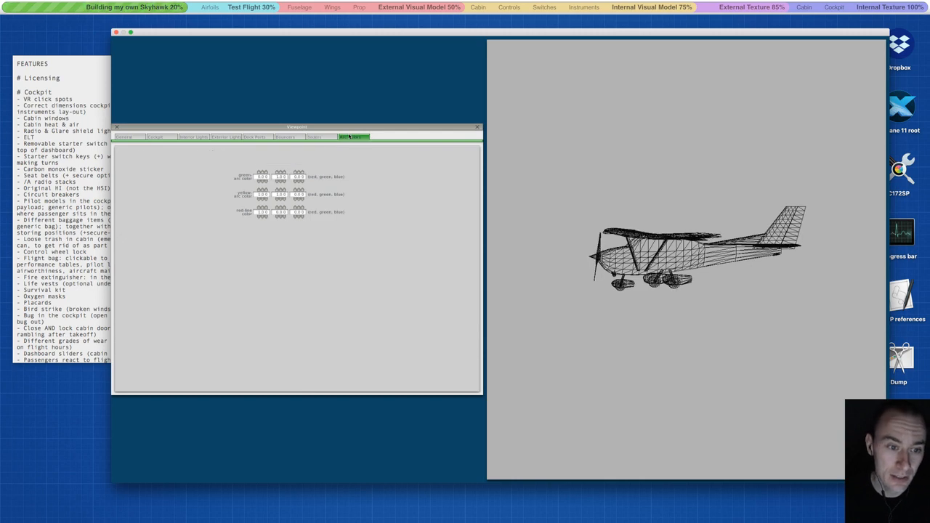
click(125, 136)
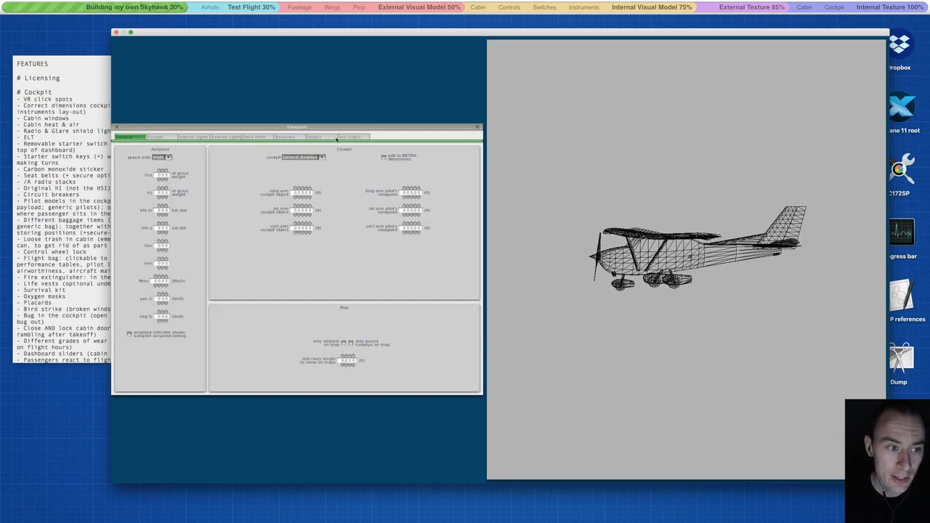
click(478, 128)
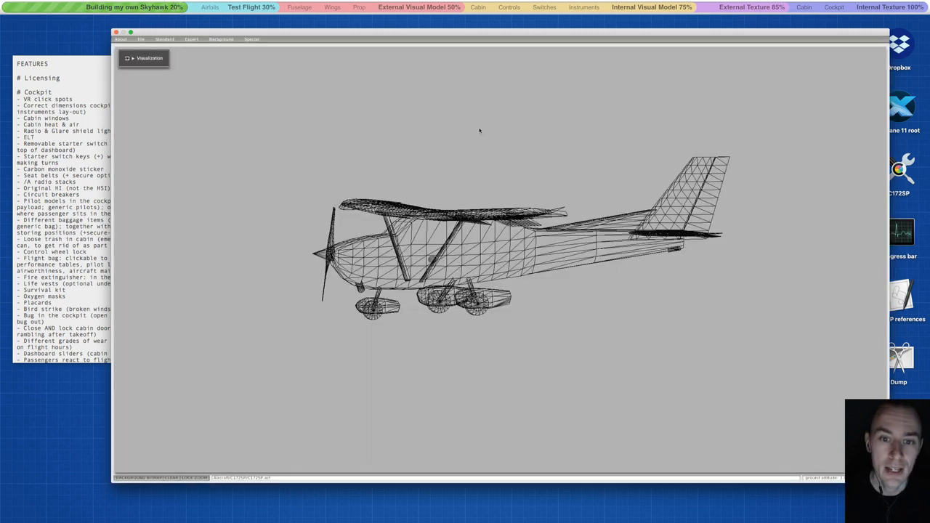
View the aircraft's instrument panel editor and return to the wireframe model.
click(166, 39)
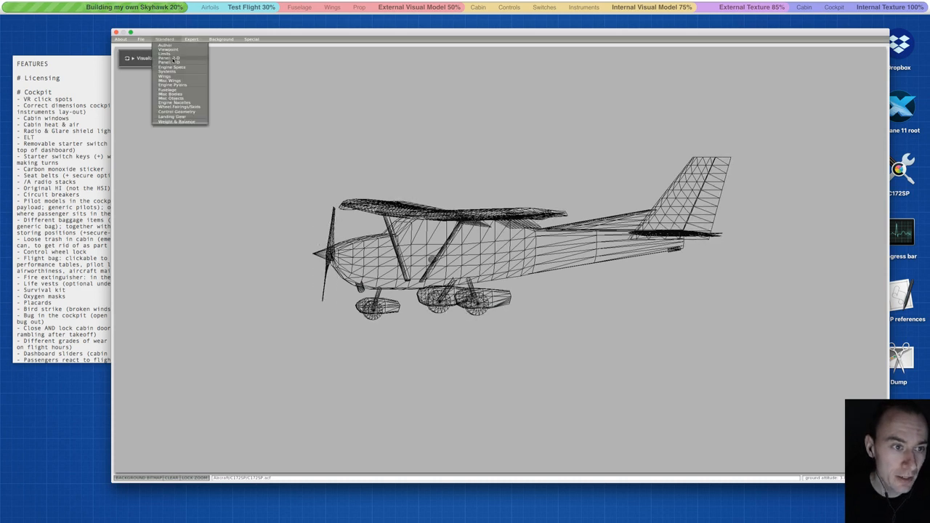
click(173, 61)
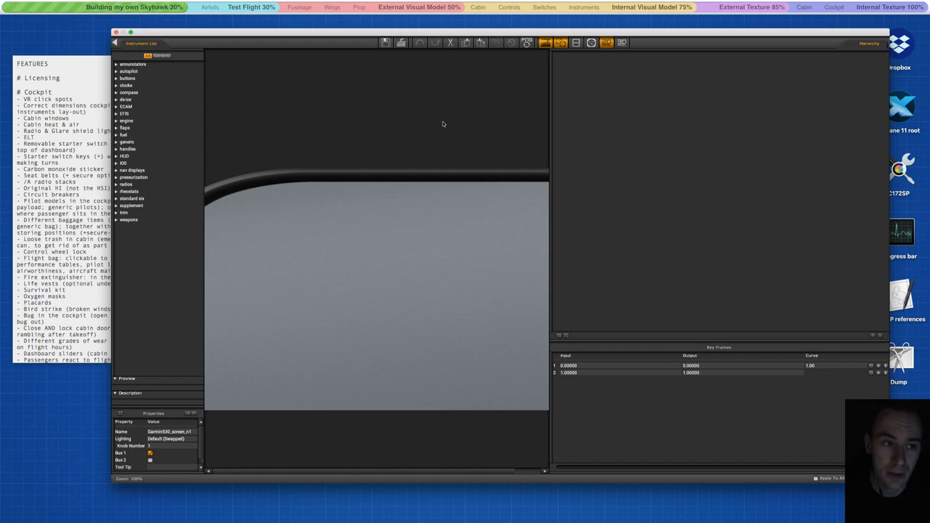
click(115, 43)
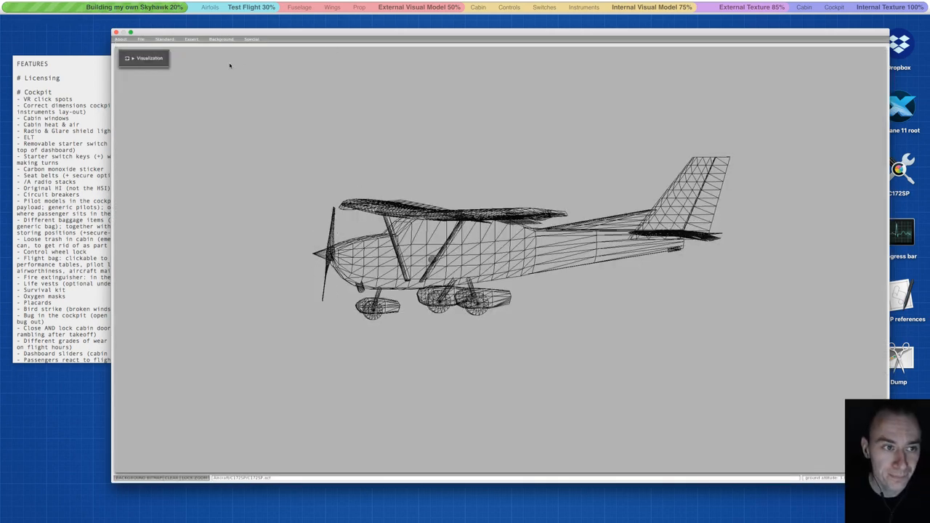
Check the flap extend time in the current-episode sticky note, moving the model window out of the way and back.
drag(191, 33, 235, 242)
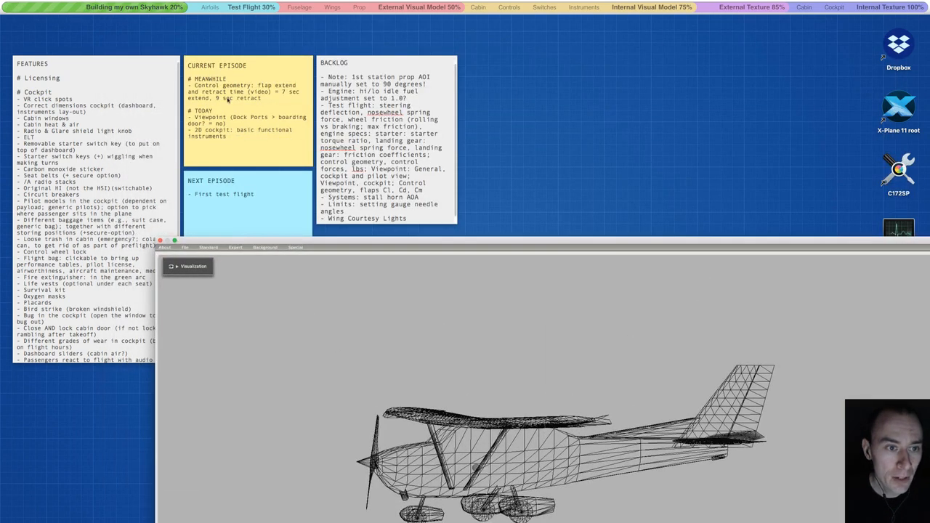
click(225, 123)
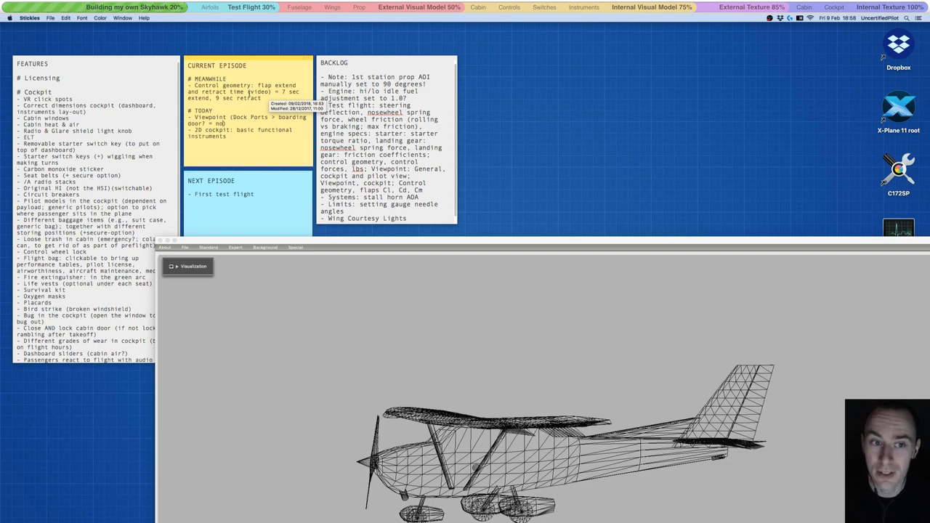
drag(282, 92, 300, 92)
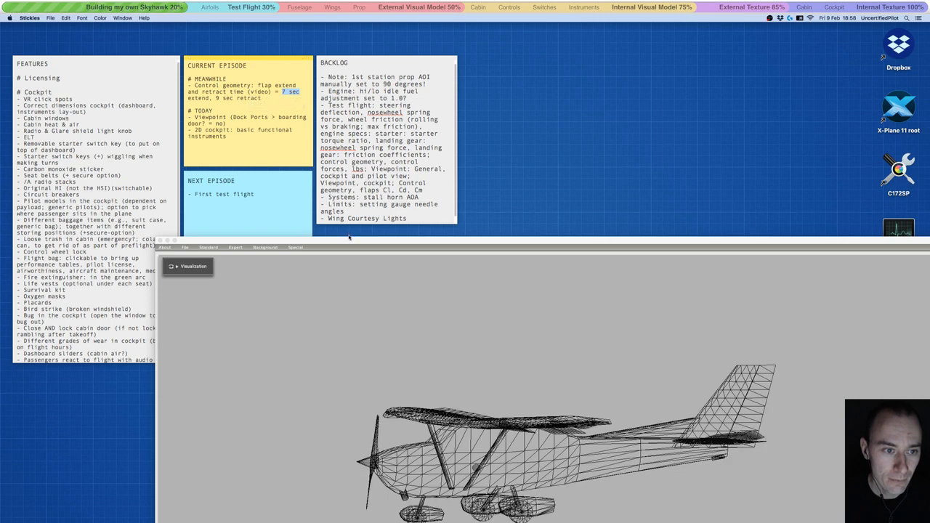
drag(348, 237, 349, 34)
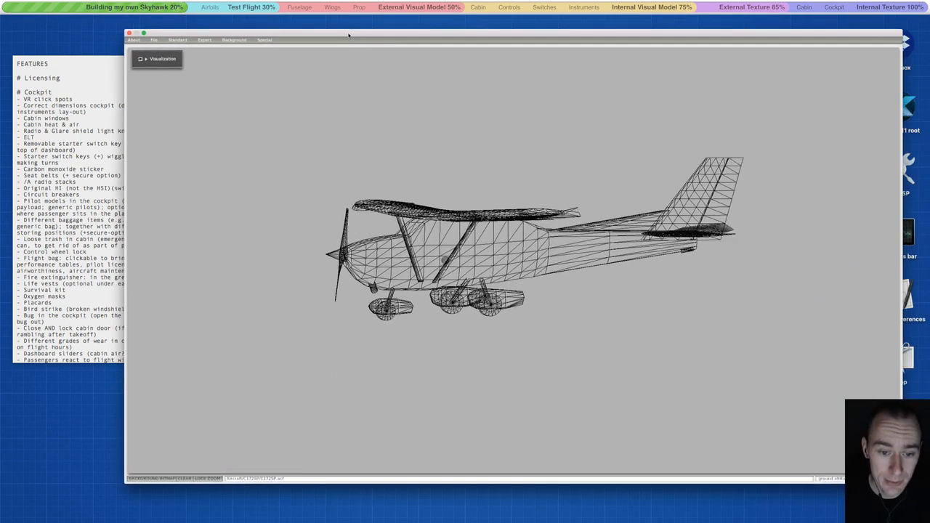
Reopen the Viewpoint general settings and move the window aside to uncover the desktop shortcuts.
click(177, 39)
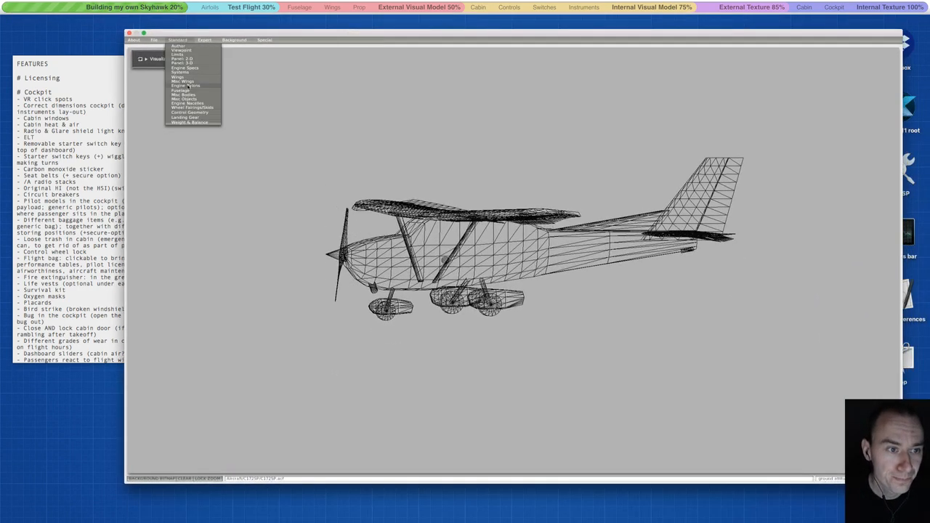
click(180, 50)
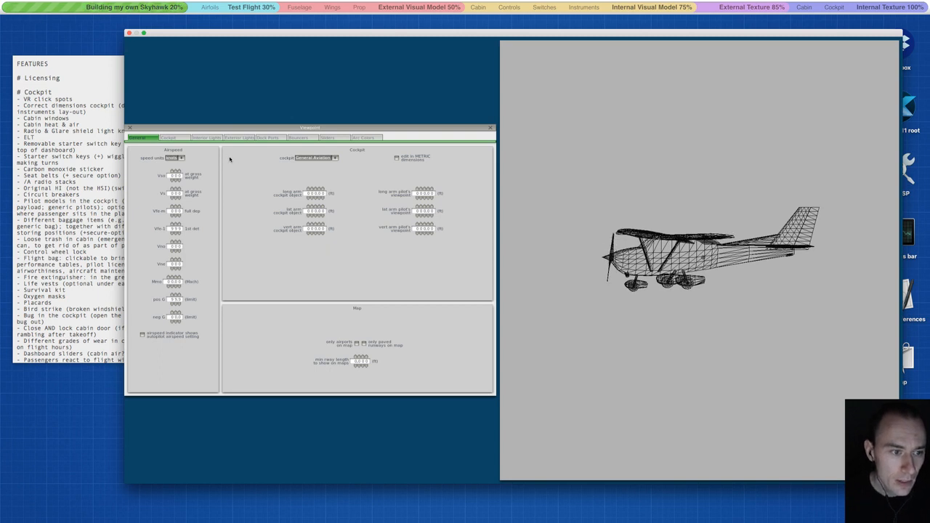
drag(624, 34, 576, 31)
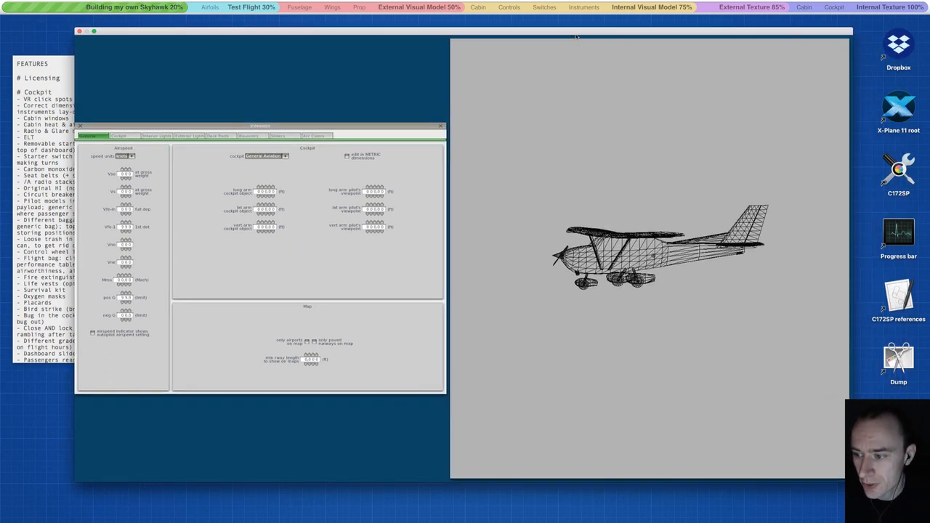
Open C172S-poh.pdf from the Manuals folder of the C172SP references.
double_click(894, 294)
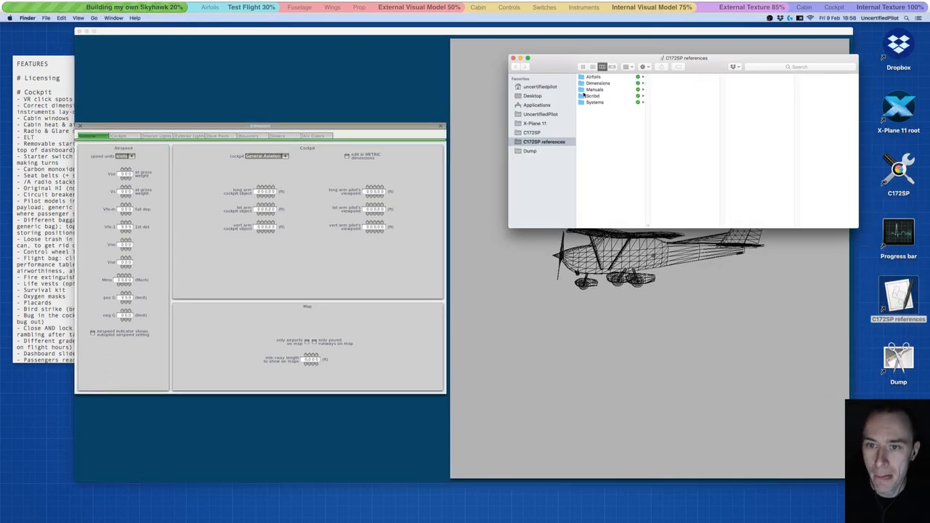
click(589, 89)
drag(719, 223, 761, 223)
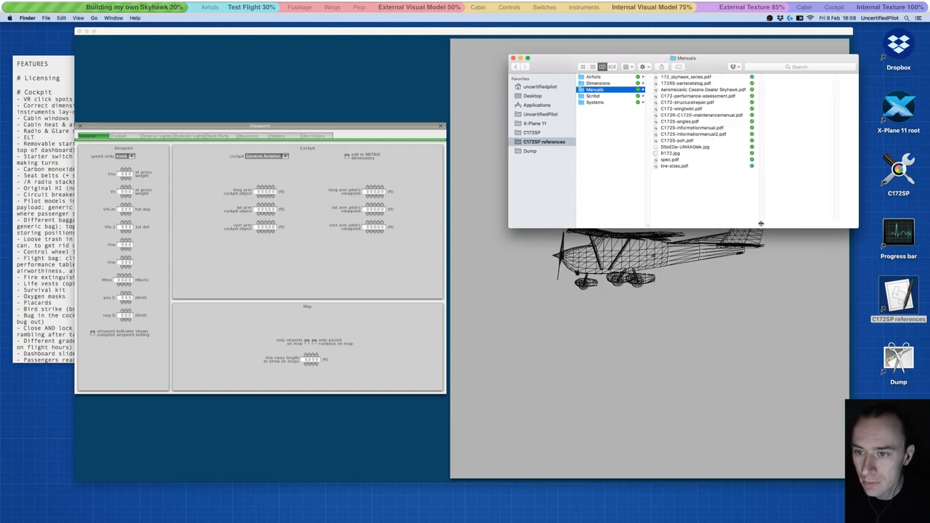
double_click(675, 140)
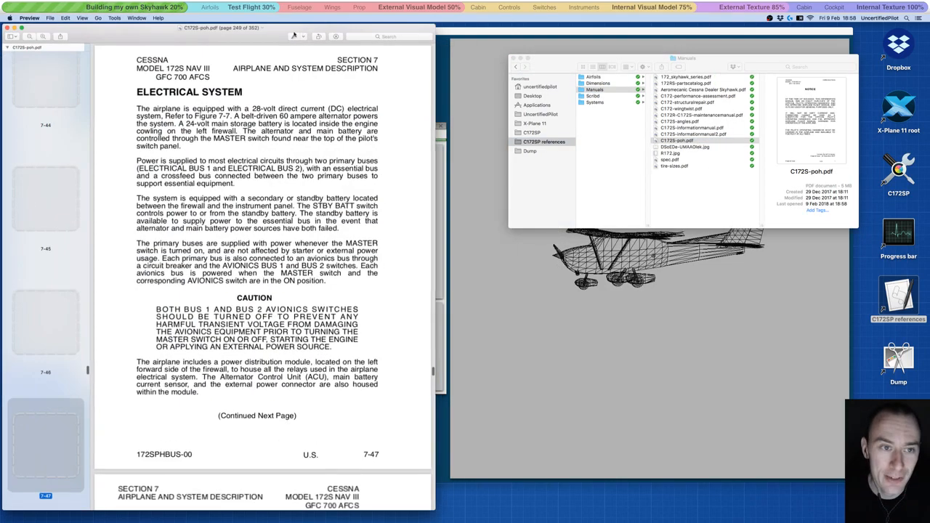
Move the handbook PDF beside the Viewpoint settings and search it for "vso".
drag(243, 29, 708, 44)
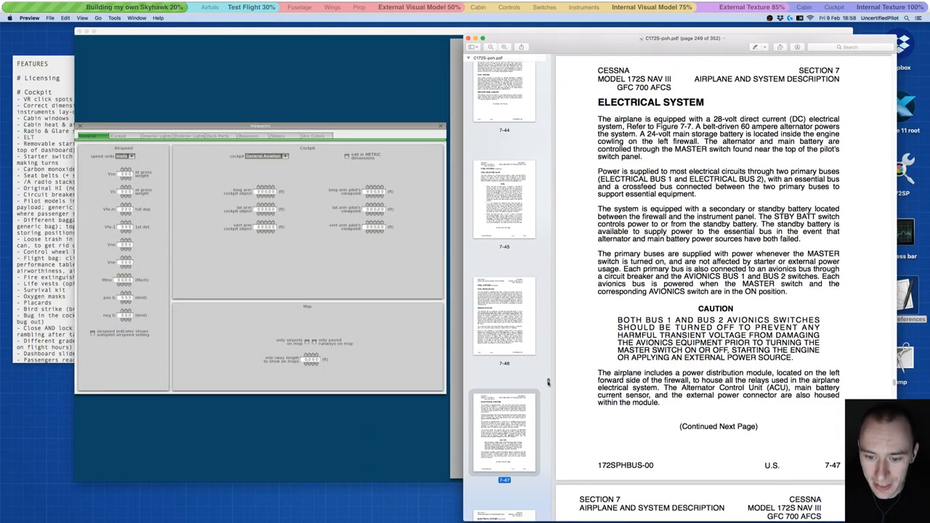
click(846, 47)
text(vso)
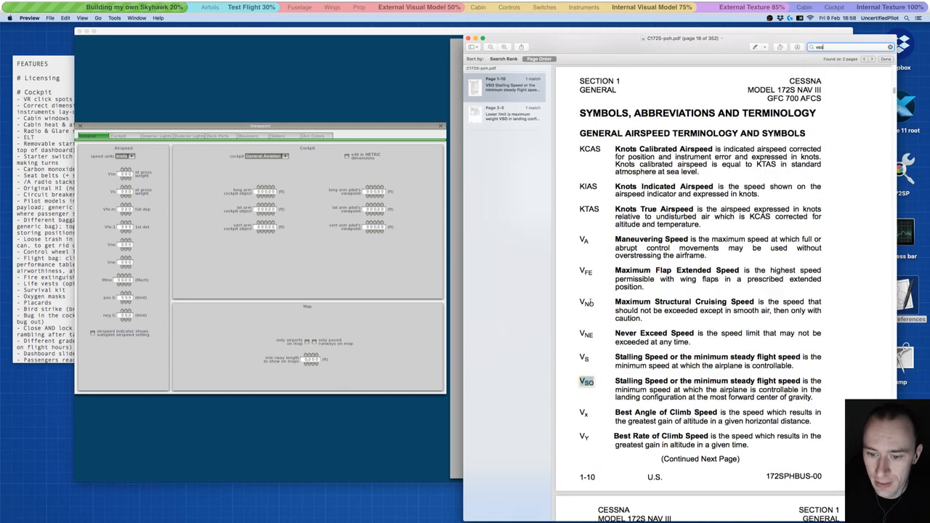
Arrange the handbook beside the Viewpoint settings, narrowing the settings window so that both can be read together.
drag(628, 46, 658, 44)
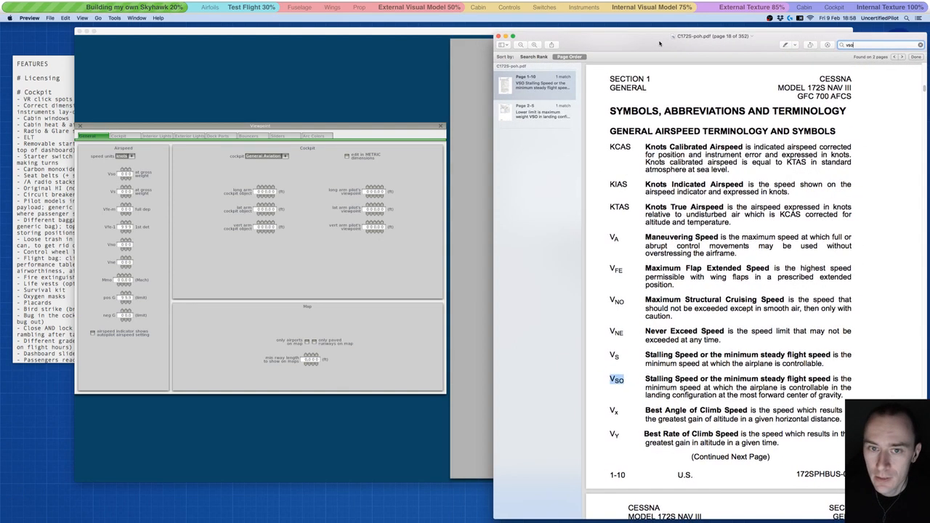
click(483, 31)
drag(848, 479, 512, 489)
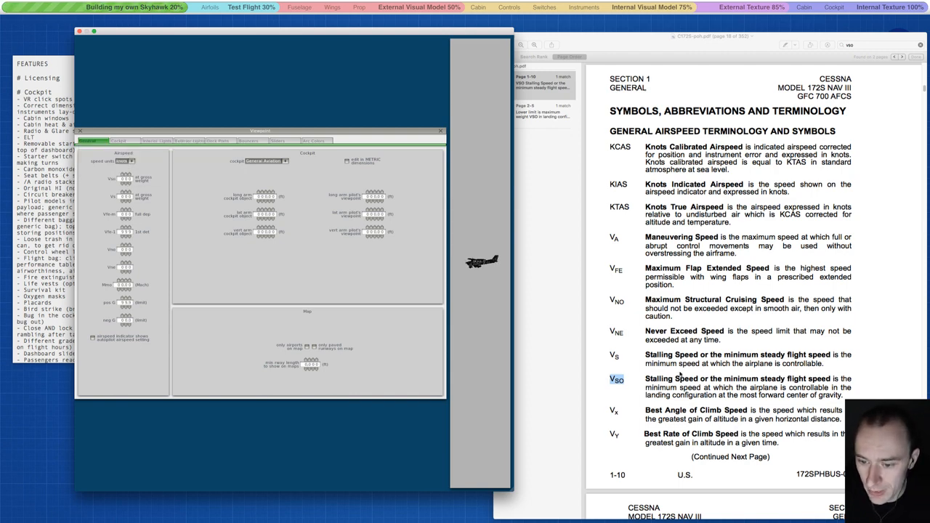
Browse the handbook past the Vso definition and go to the search match on page 2-5, Airspeed Indicator Markings.
scroll(679, 377, down, 6)
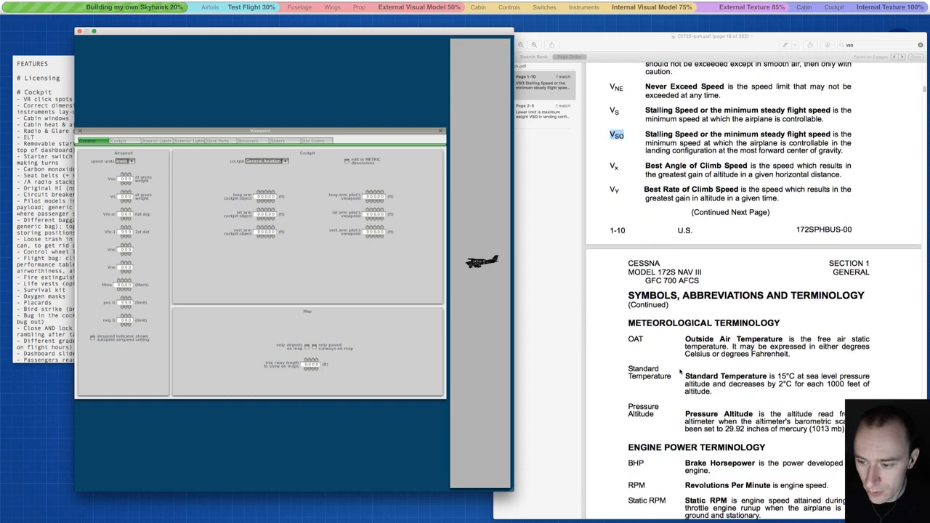
scroll(679, 372, down, 20)
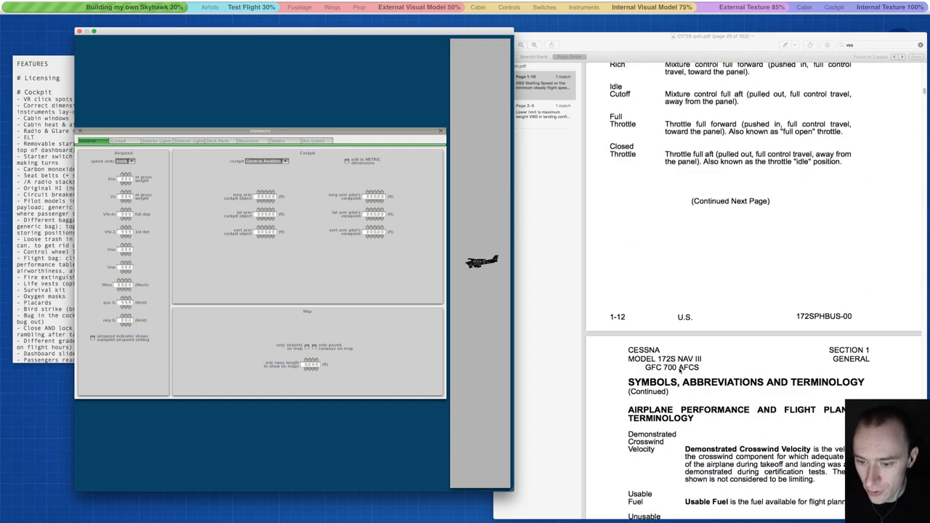
scroll(679, 370, down, 3)
scroll(679, 370, up, 7)
click(523, 122)
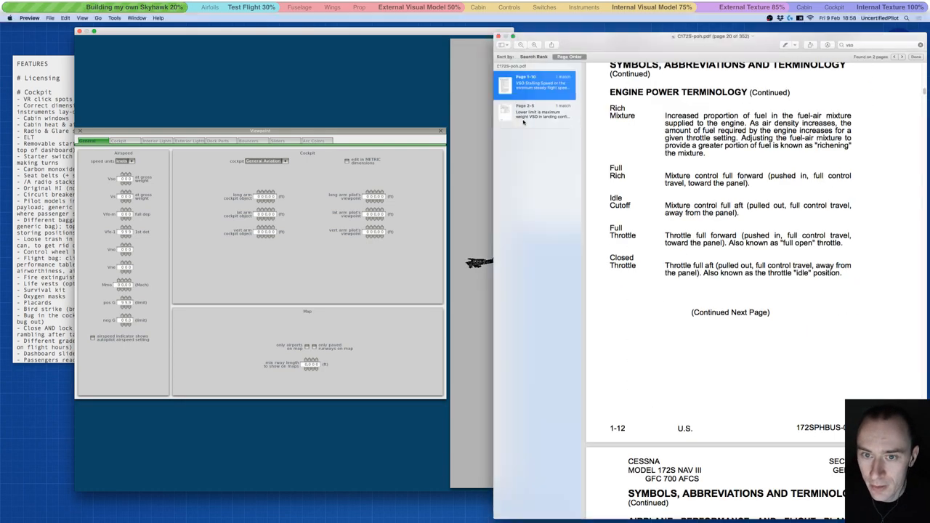
click(524, 116)
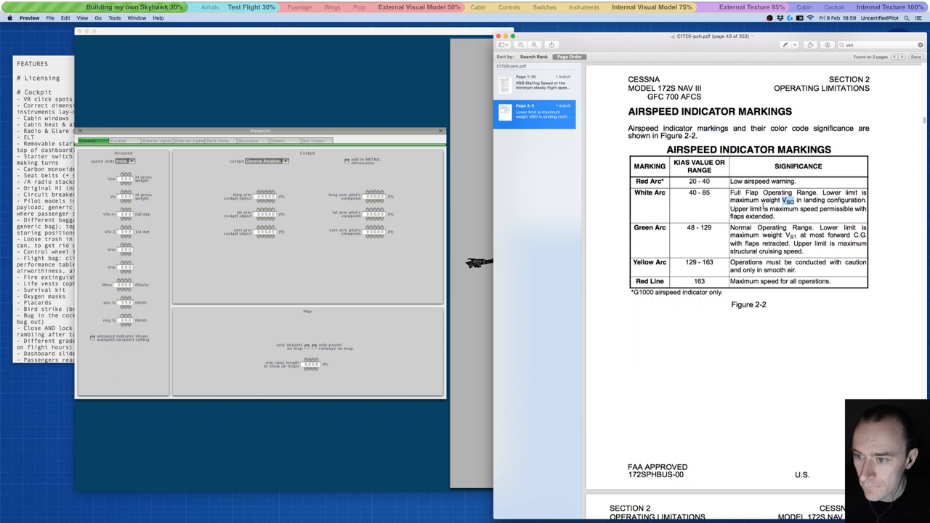
Set the Vso airspeed at gross weight to 40 knots in the Viewpoint settings.
click(125, 246)
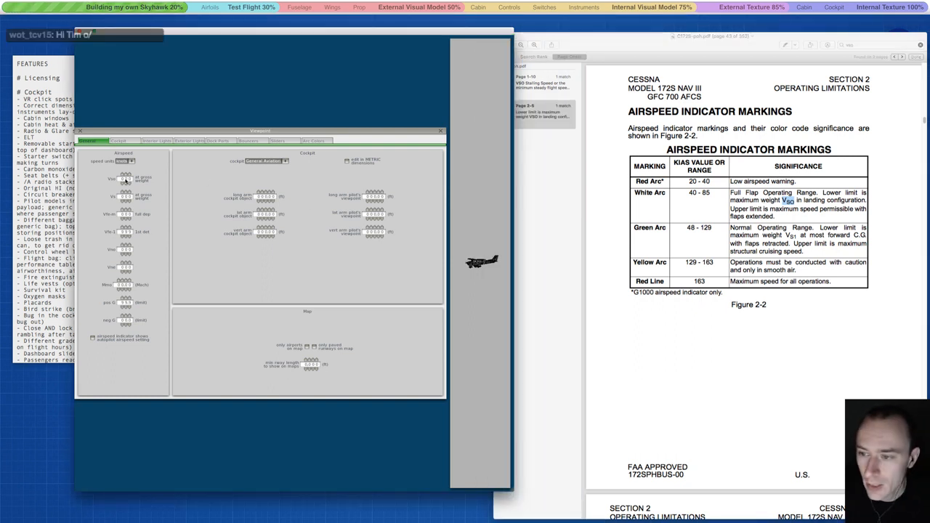
mouse_move(125, 180)
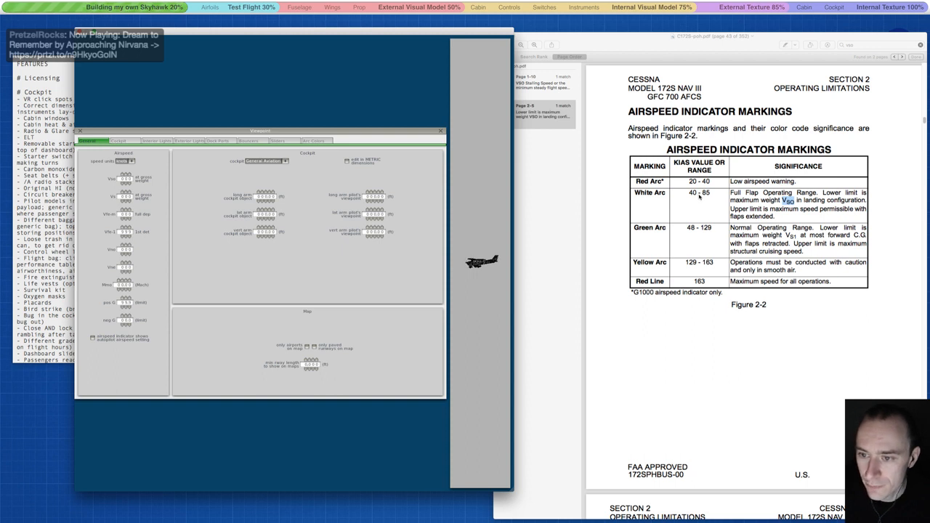
click(127, 191)
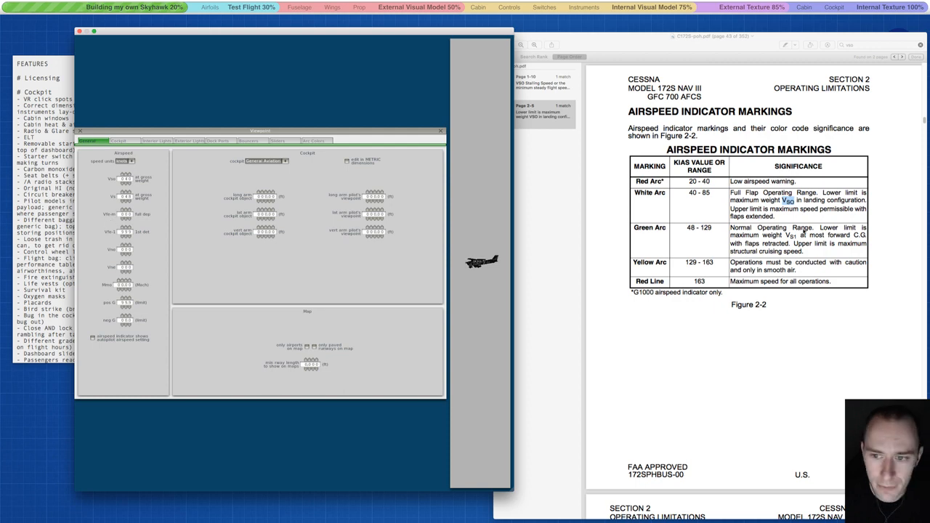
Recheck the handbook's Vso matches and airspeed indicator markings, and set the Vfe speed for full flap deployment to 85 knots.
click(538, 84)
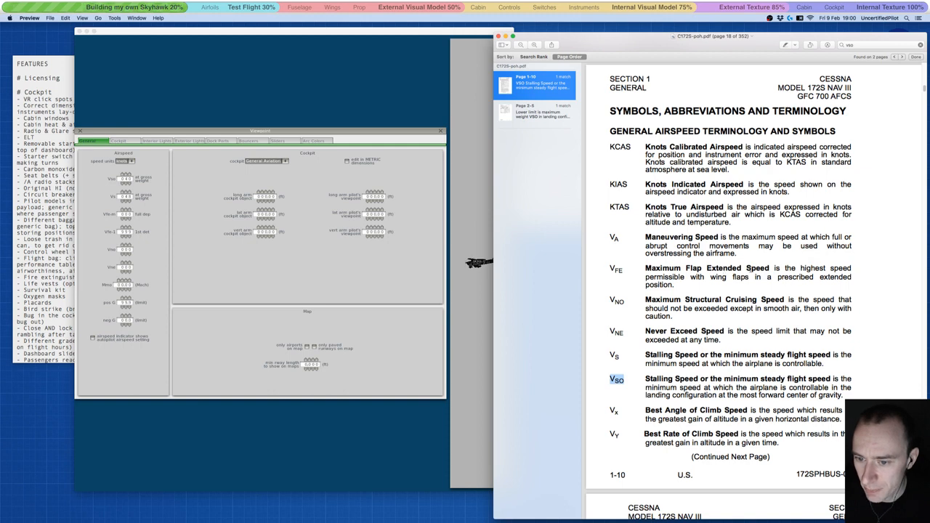
click(539, 114)
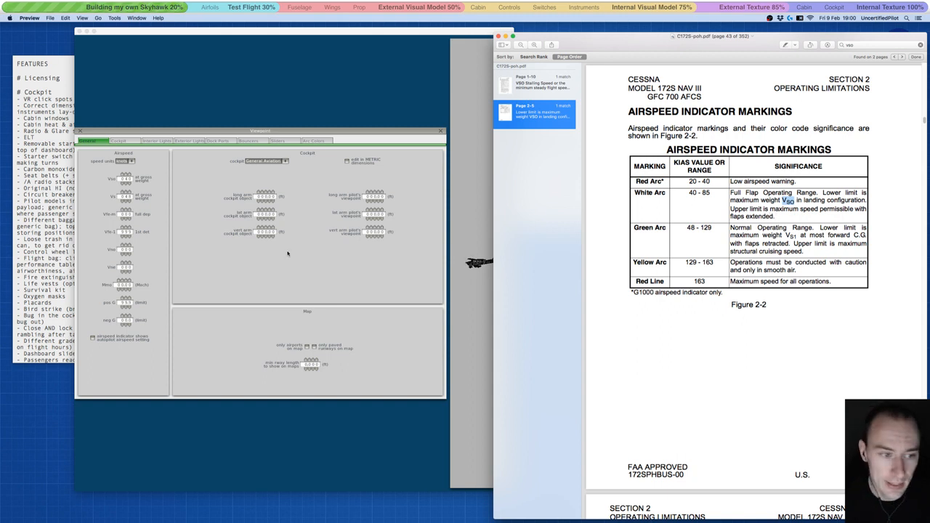
click(154, 244)
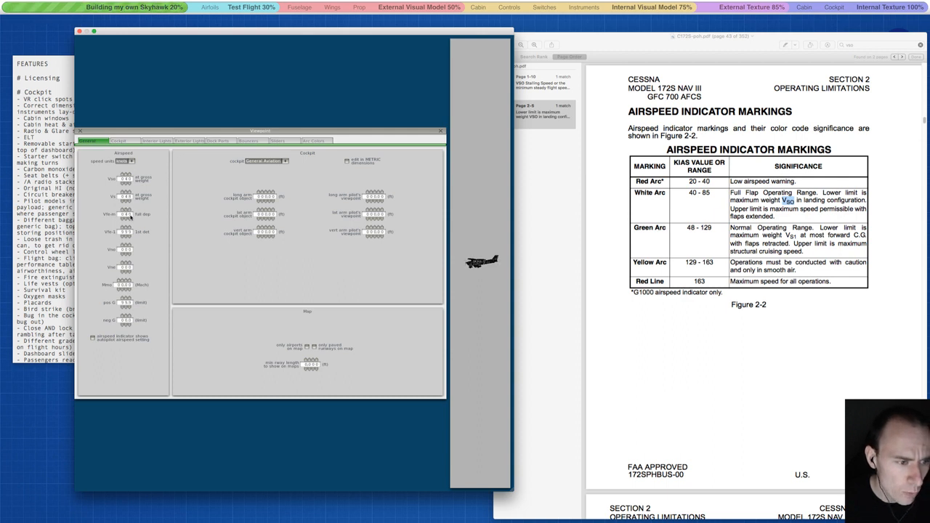
mouse_move(131, 217)
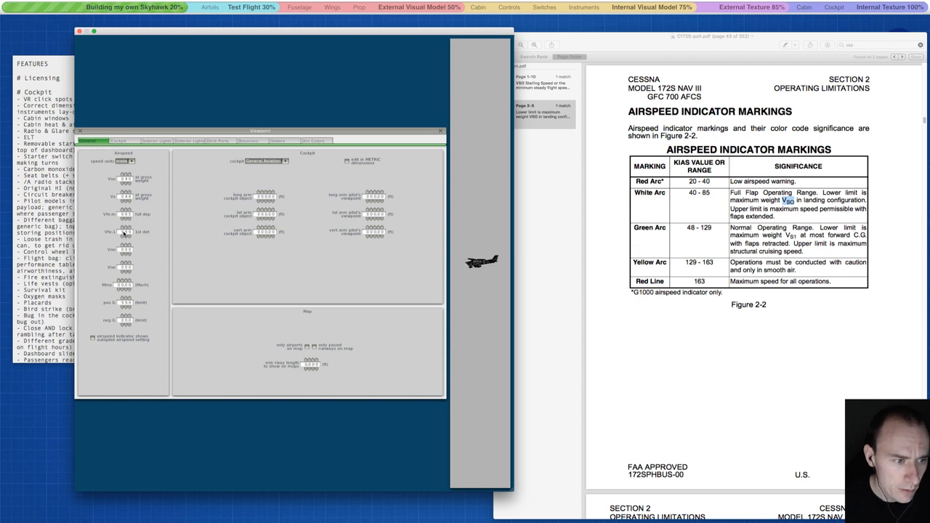
mouse_move(123, 232)
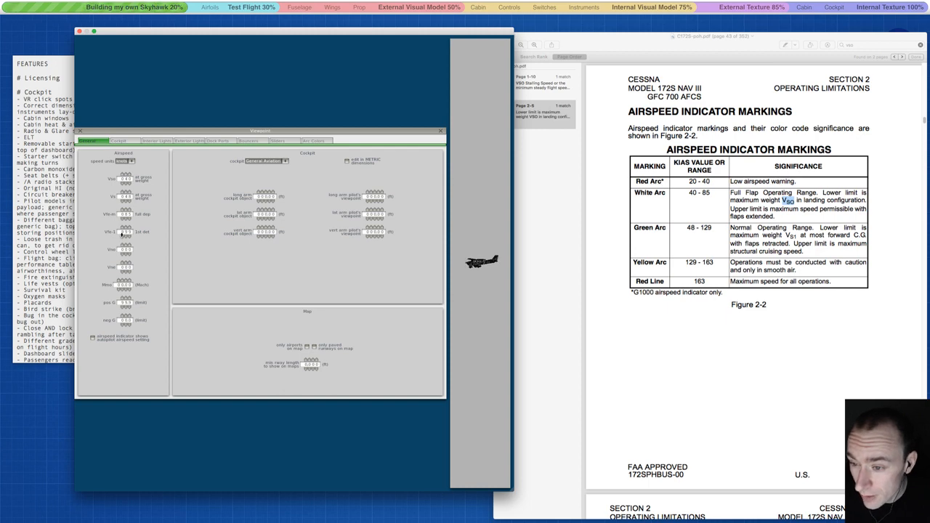
Find the Airspeed Limitations table on handbook page 2-4 and set the Vfe speed for the first flap detent to 110 knots.
click(614, 240)
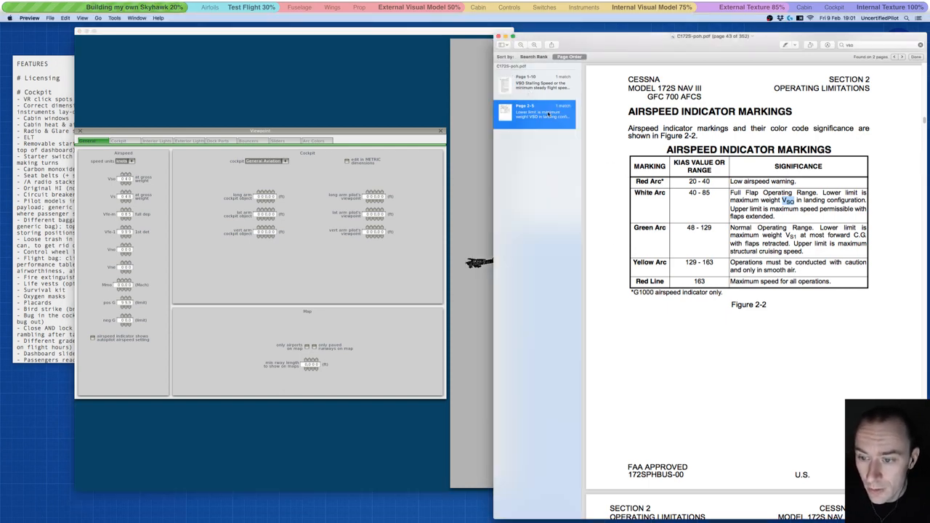
scroll(691, 318, down, 1)
scroll(691, 318, down, 5)
scroll(690, 316, up, 5)
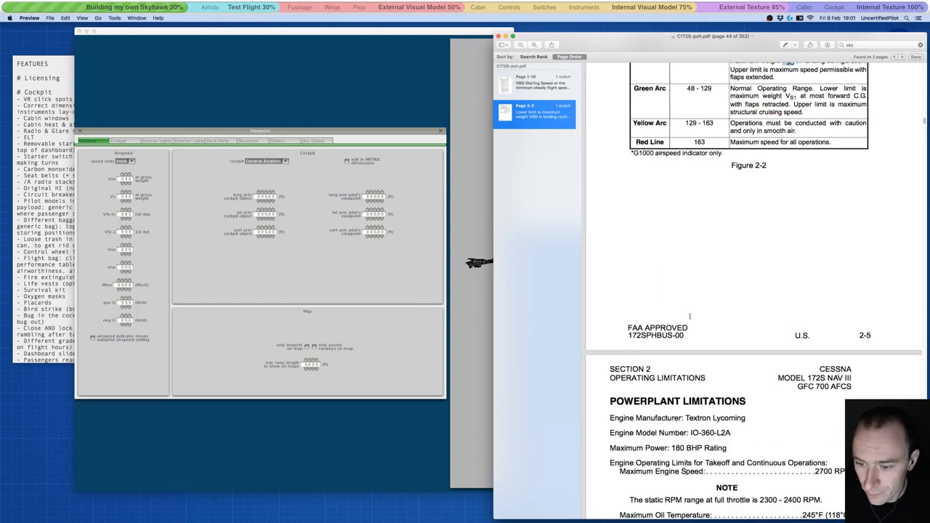
scroll(689, 315, up, 5)
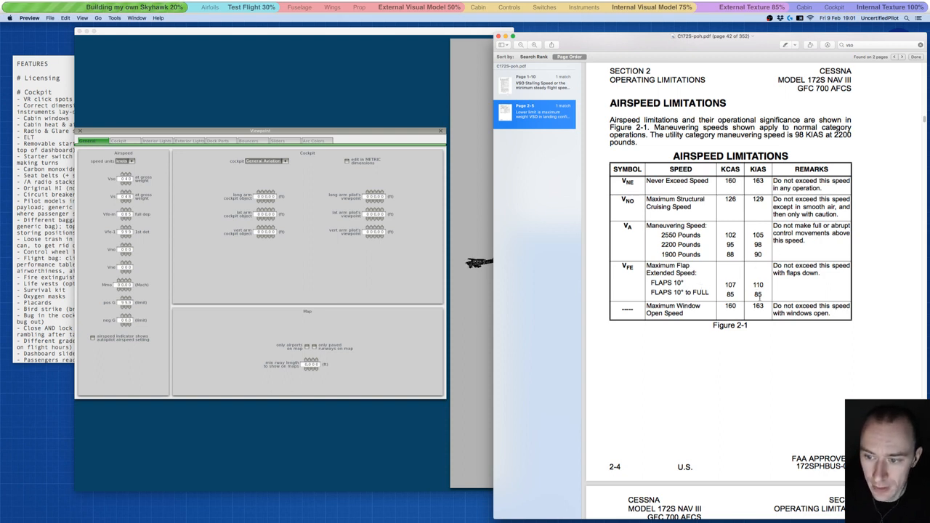
click(123, 236)
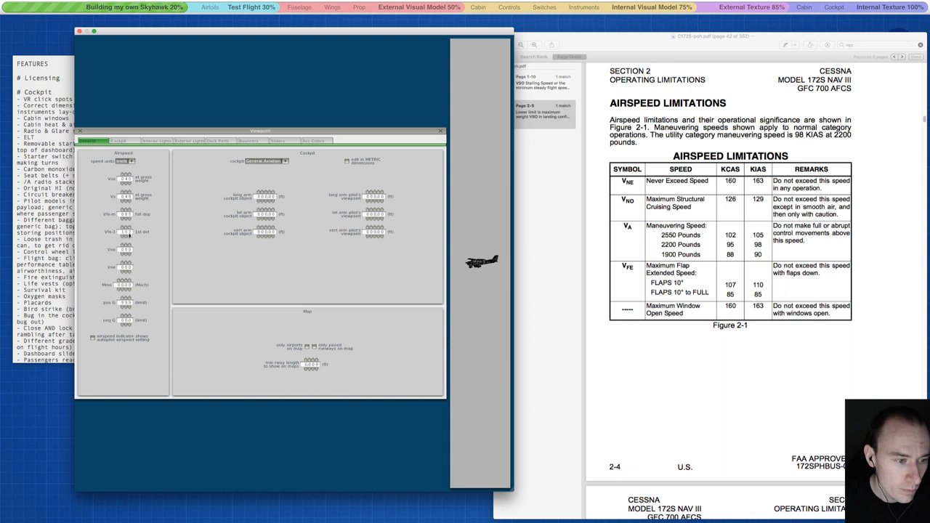
click(129, 227)
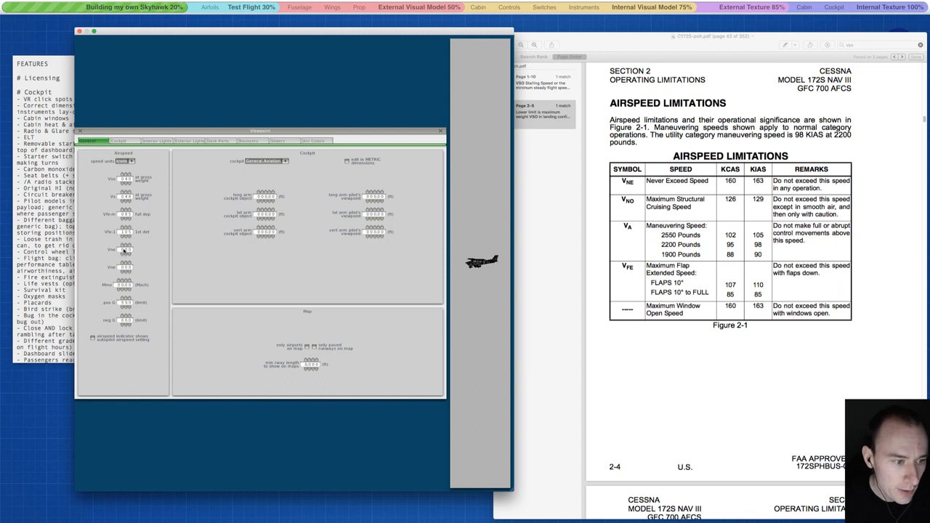
Set the Vno airspeed to 129 knots and the Vne airspeed to 163 knots in the Viewpoint settings.
click(121, 244)
click(125, 244)
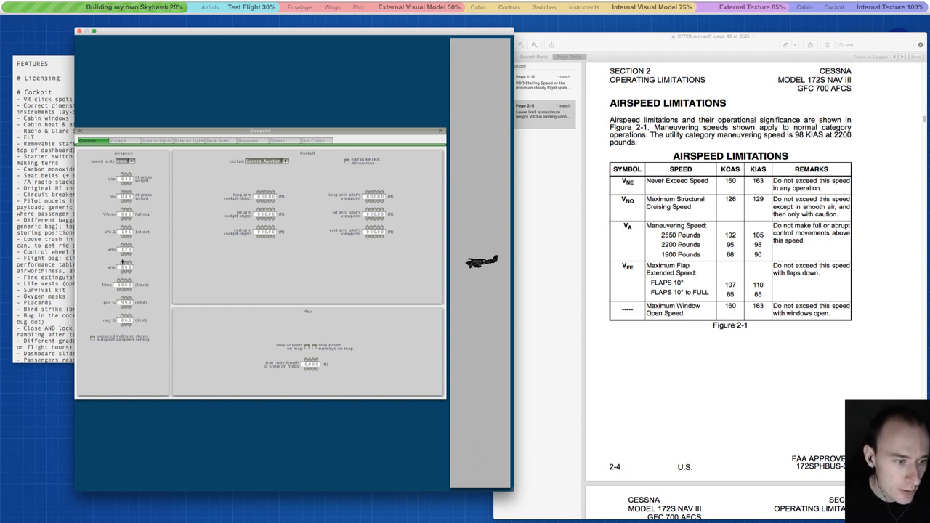
click(121, 262)
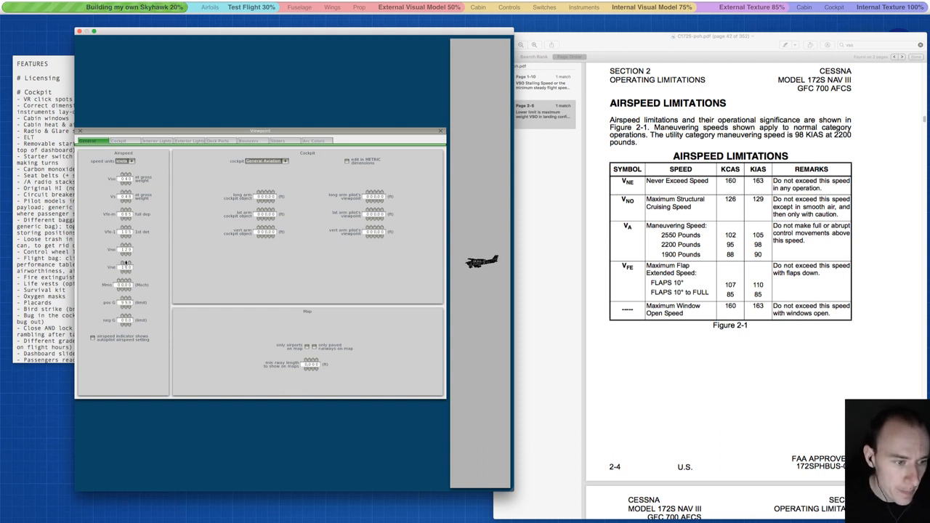
click(126, 263)
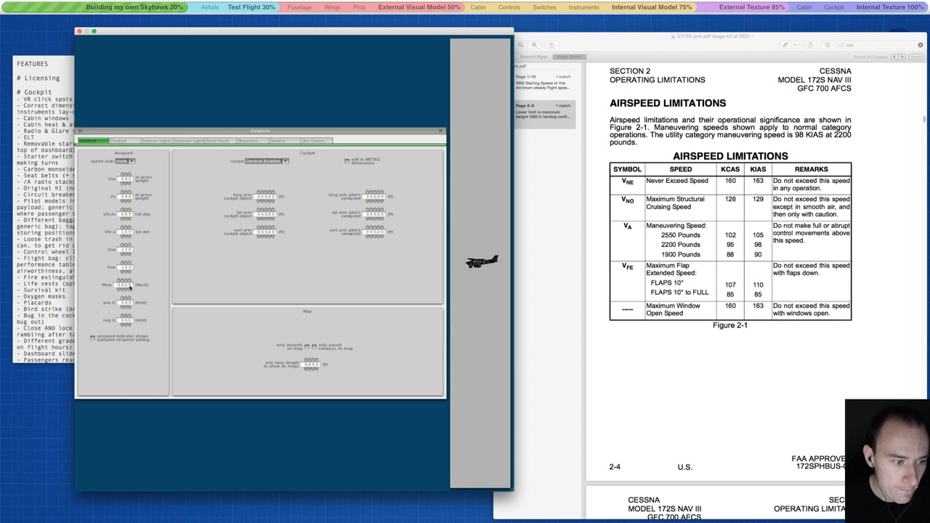
mouse_move(125, 284)
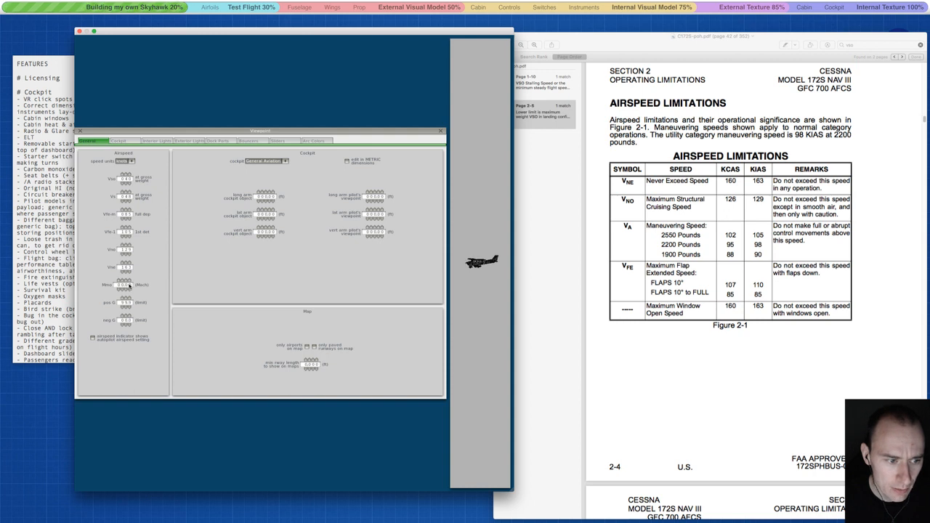
mouse_move(125, 288)
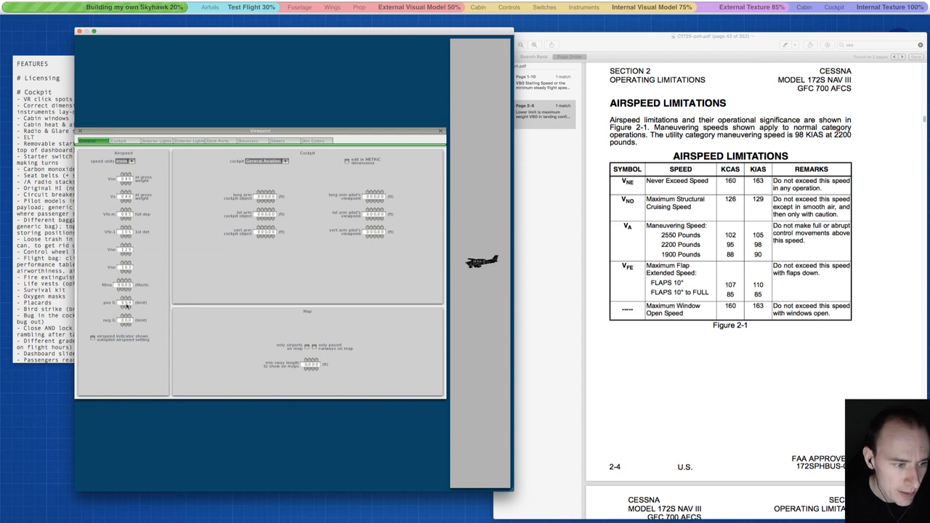
Read the positive G limit's description, then search the handbook for "g-load" and go to Flight Load Factor Limits on page 2-11.
mouse_move(127, 306)
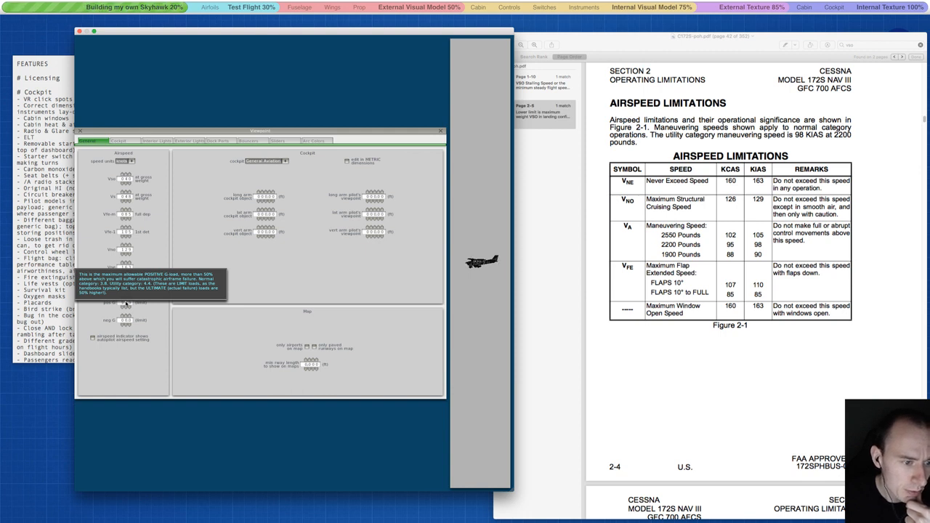
click(701, 186)
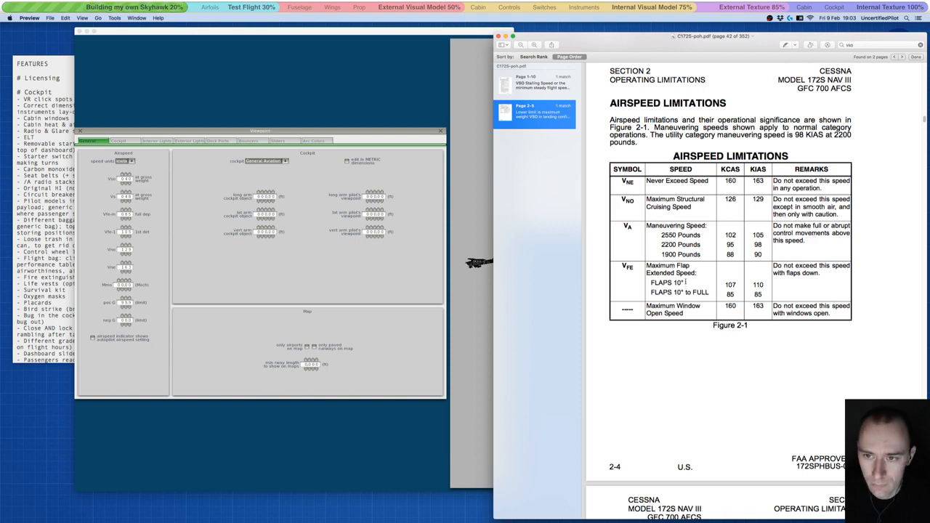
scroll(683, 276, down, 10)
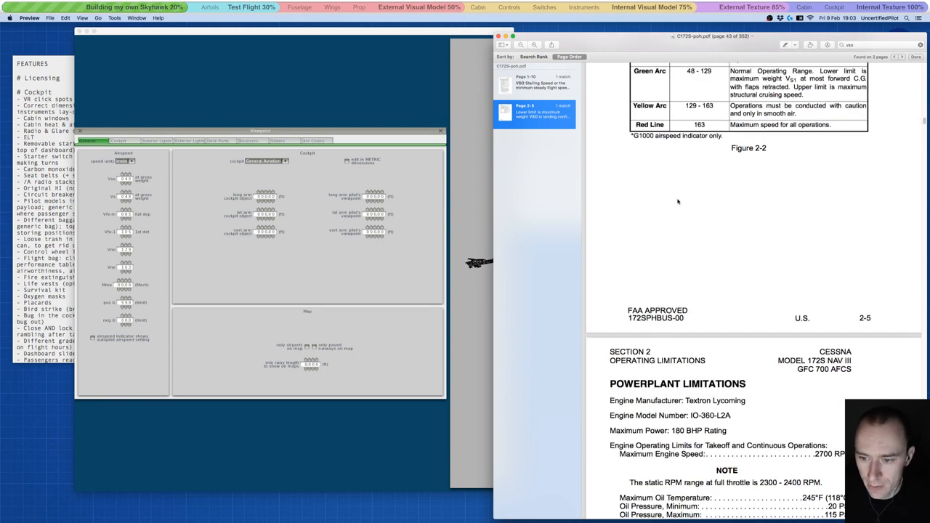
scroll(677, 201, down, 4)
scroll(678, 196, down, 3)
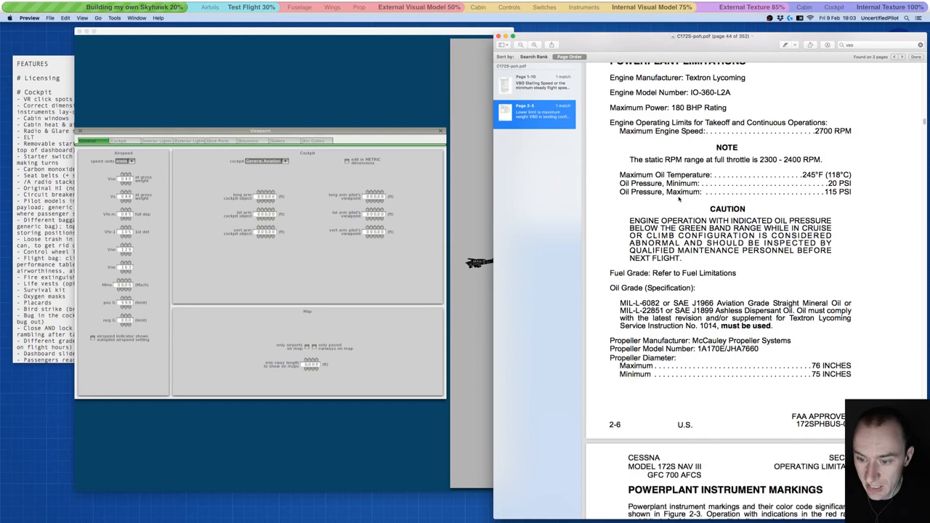
scroll(727, 182, up, 8)
click(849, 44)
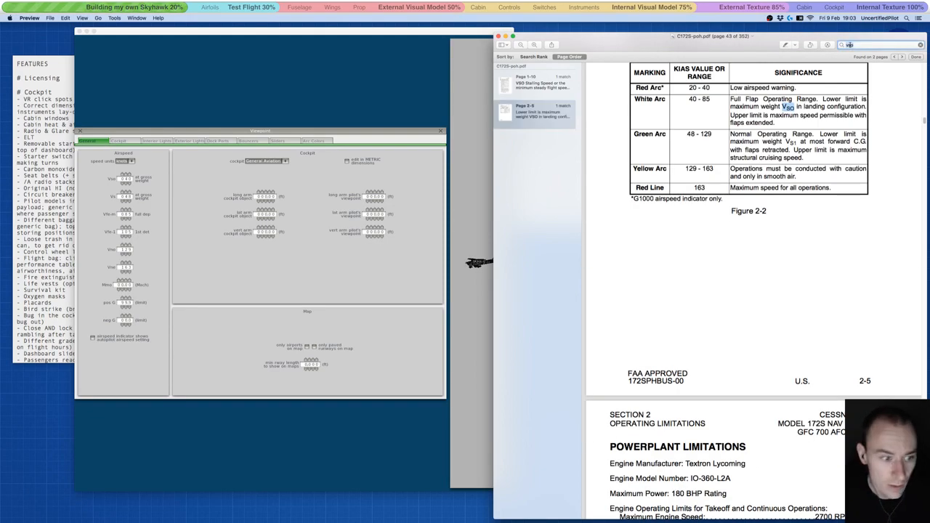
text(g-load)
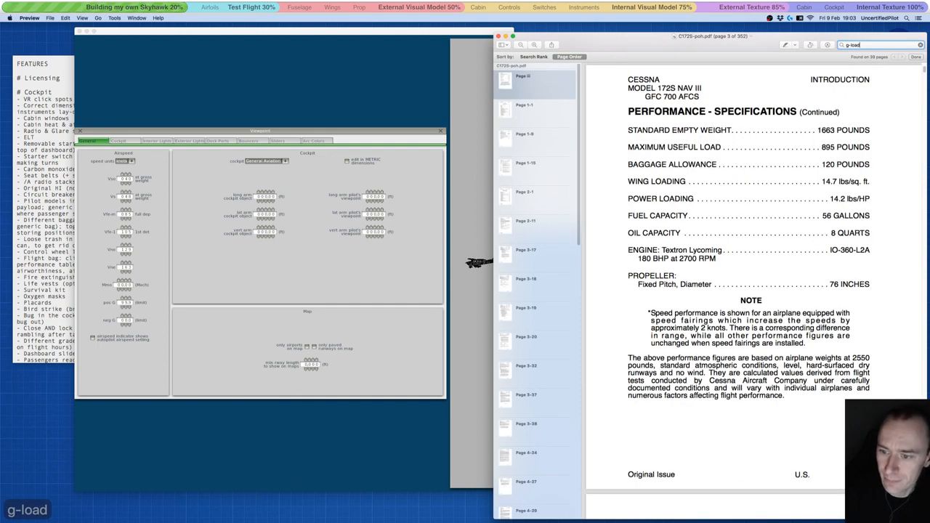
click(541, 109)
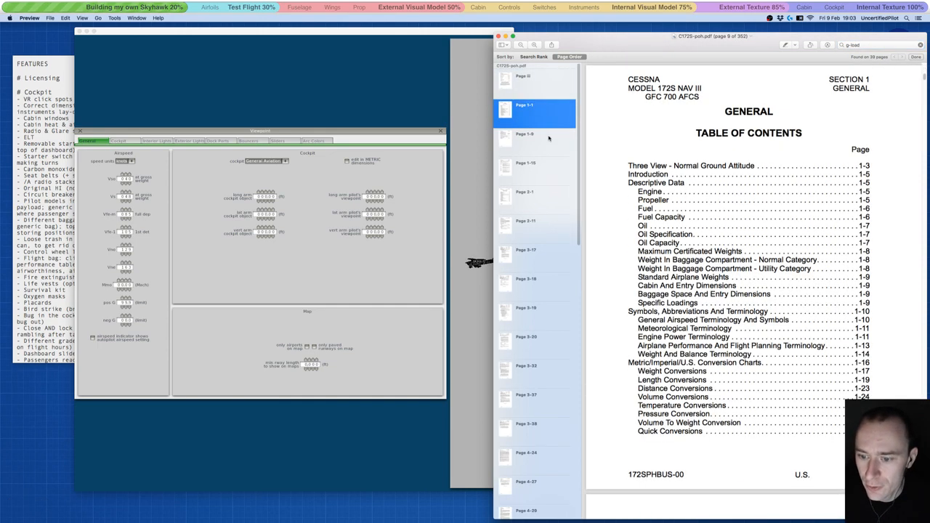
click(541, 140)
click(548, 193)
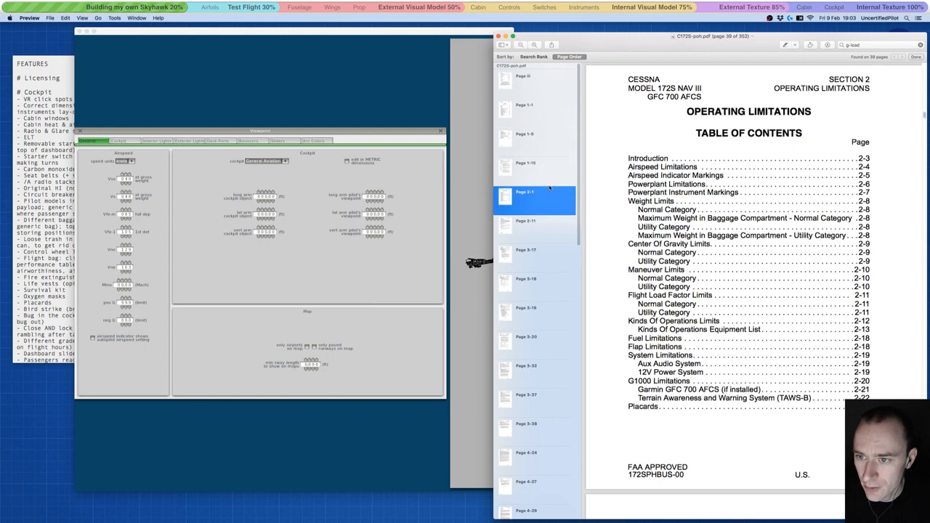
click(541, 231)
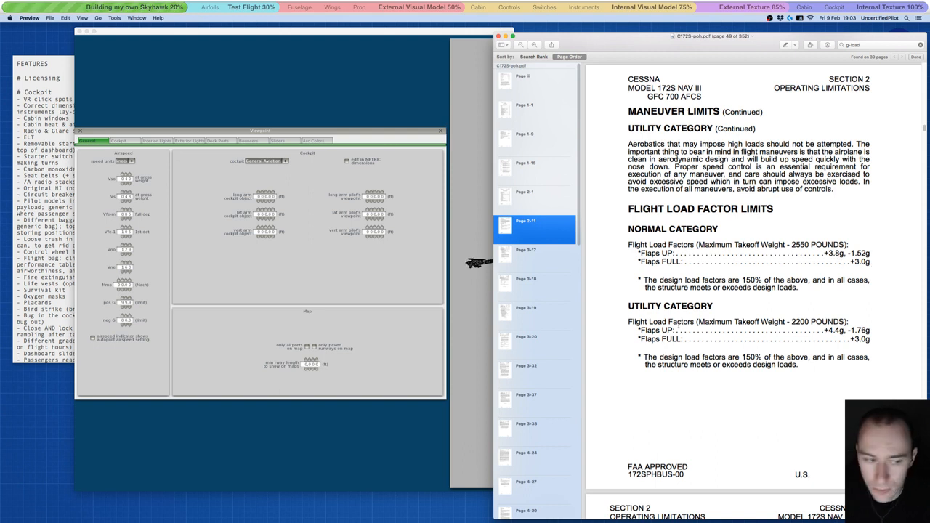
Set the positive G limit to 3.8 and the negative G limit to -1.5, following the handbook's normal category load factors.
click(128, 297)
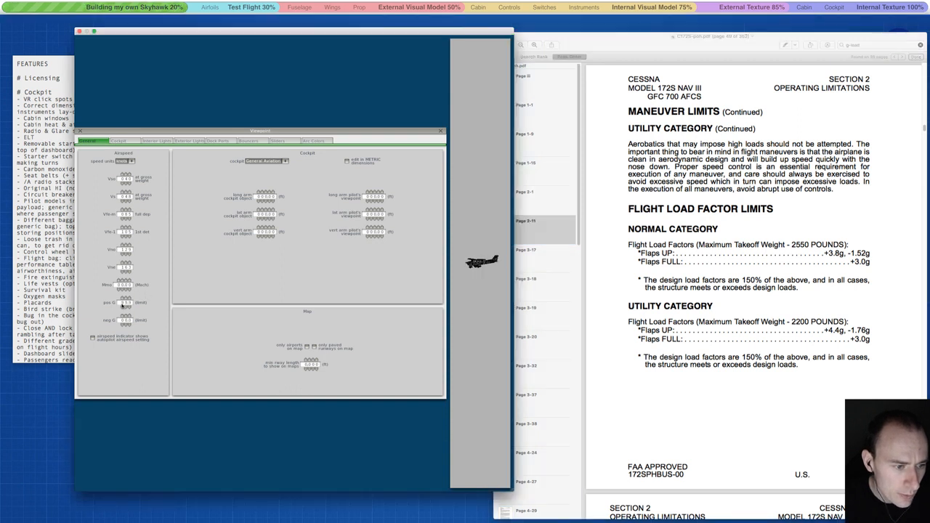
mouse_move(125, 306)
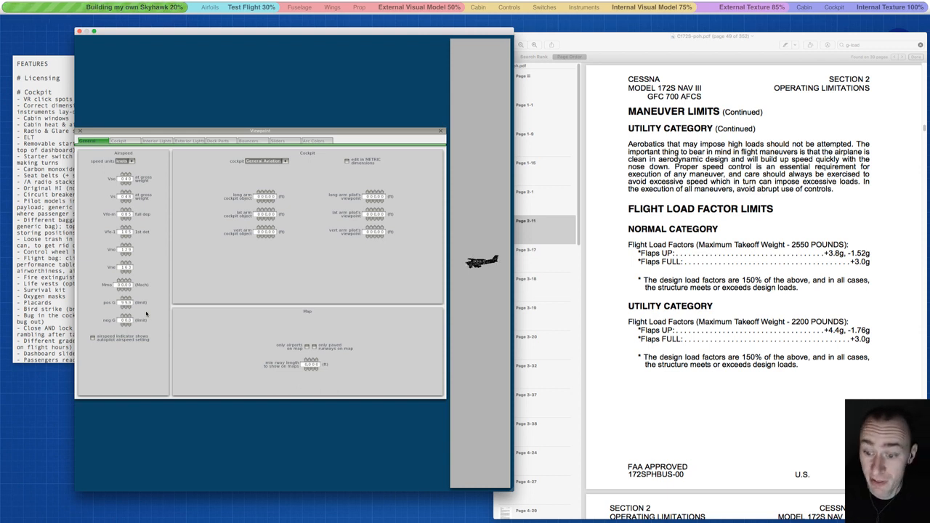
click(657, 355)
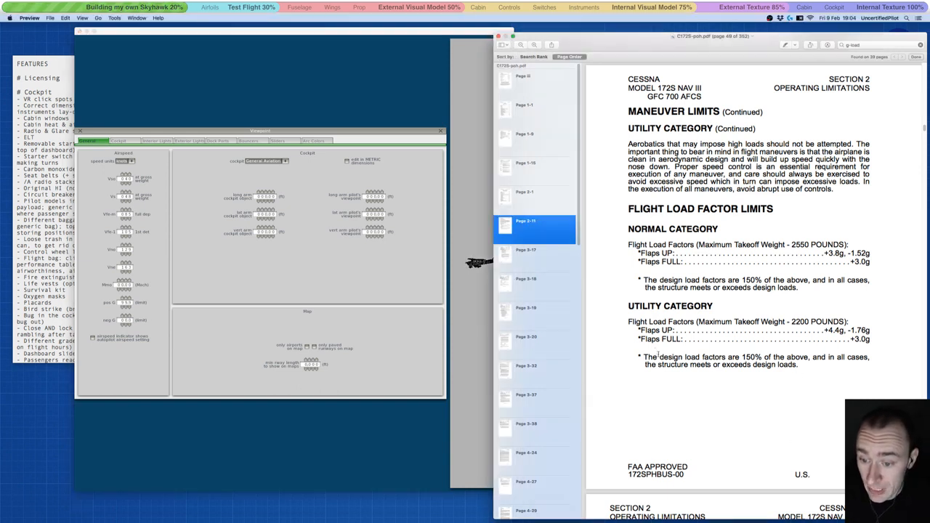
drag(743, 358, 833, 370)
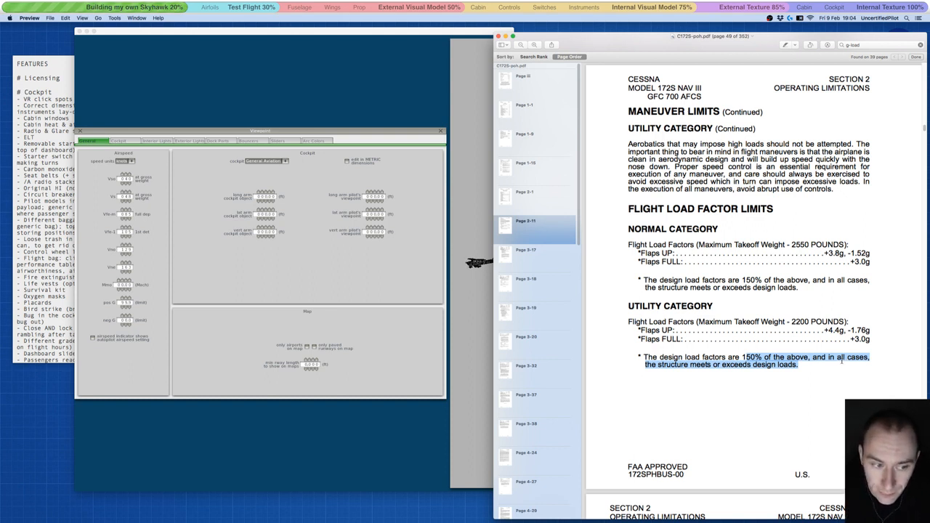
click(146, 303)
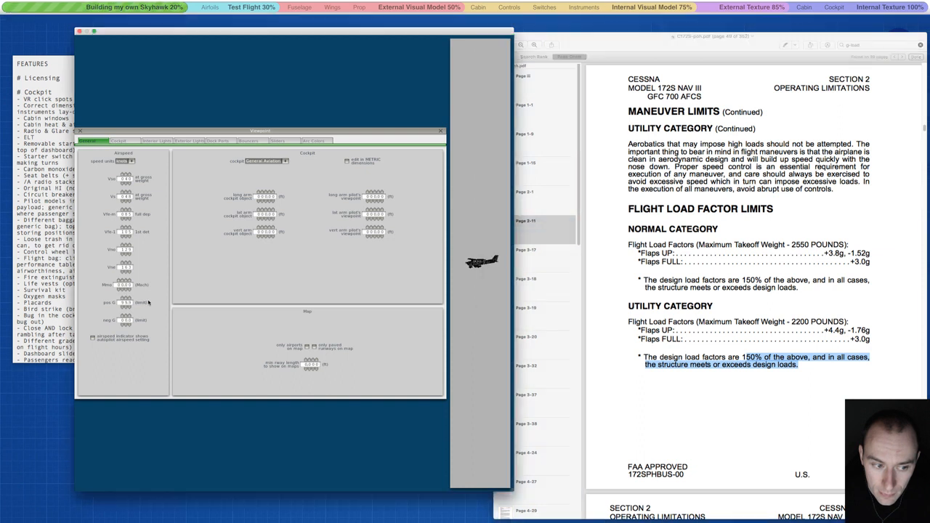
mouse_move(125, 304)
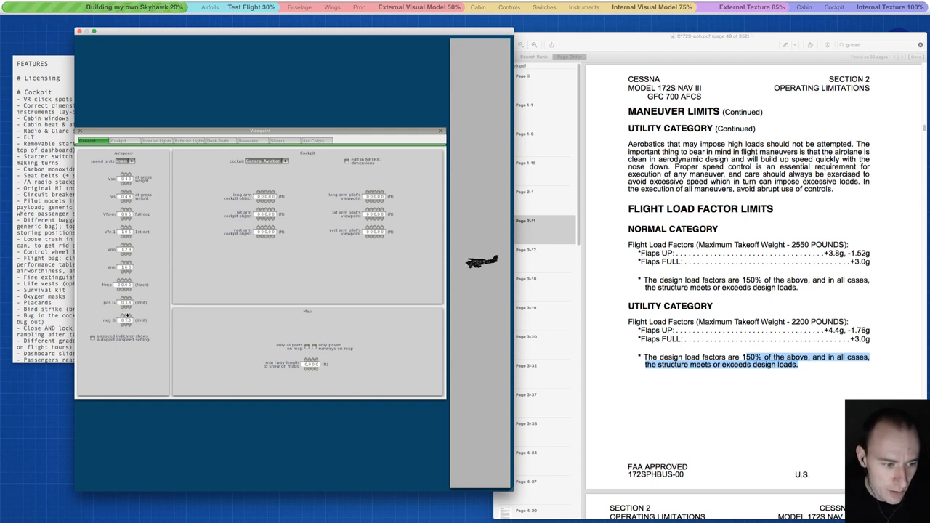
click(129, 316)
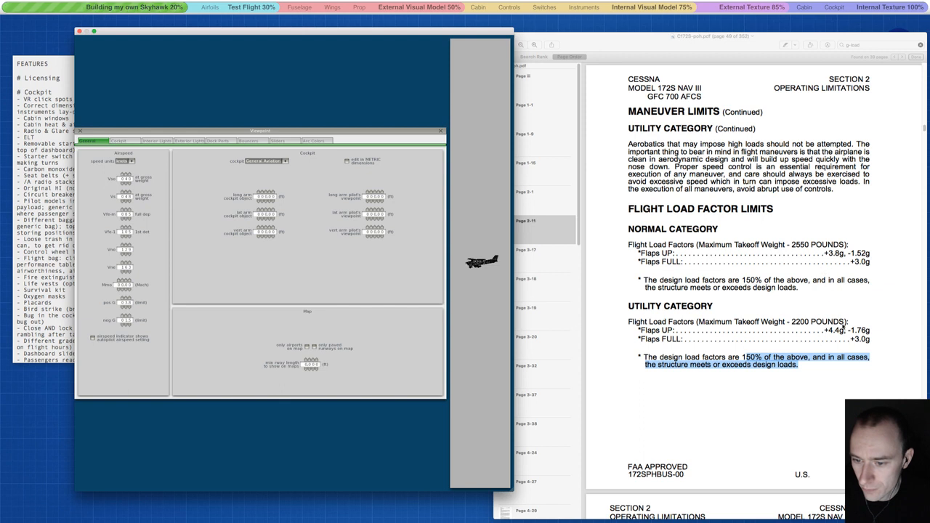
click(719, 351)
click(245, 305)
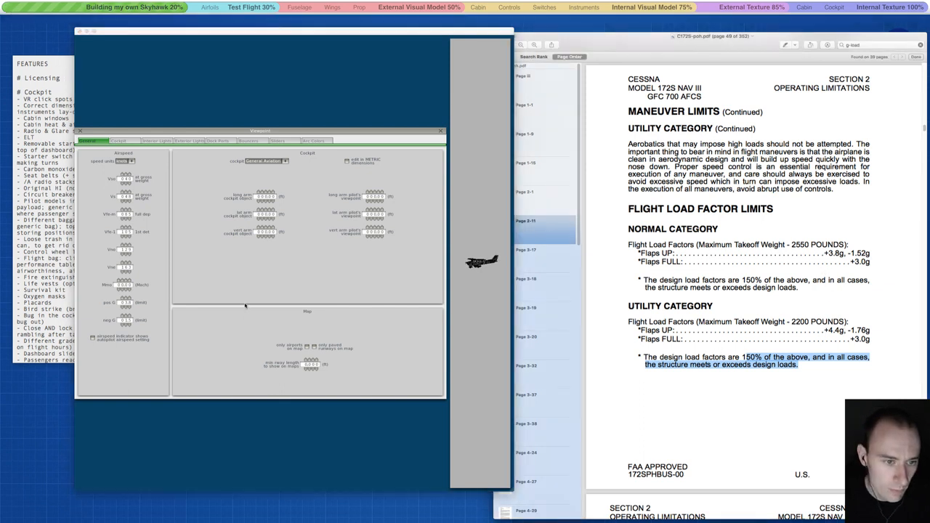
Close the Viewpoint settings and save the aircraft file.
key(ctrl+s)
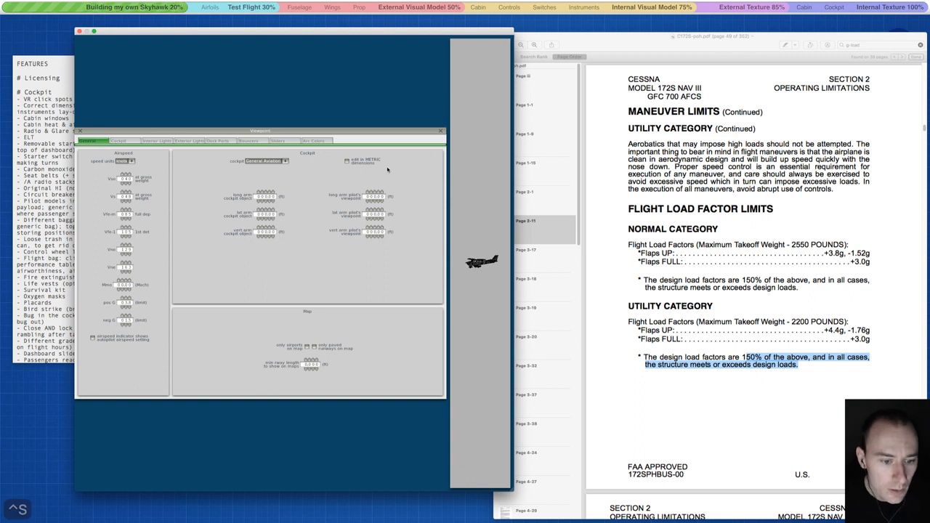
click(441, 131)
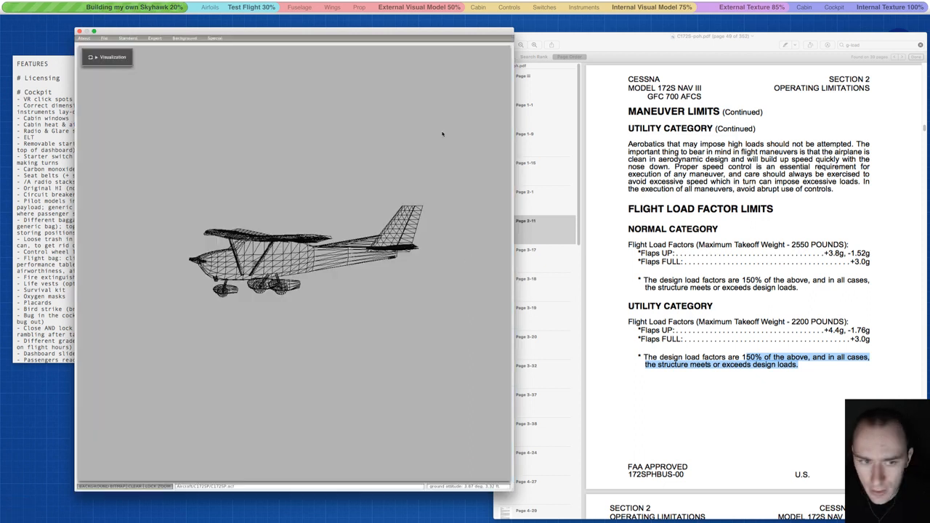
key(ctrl+s)
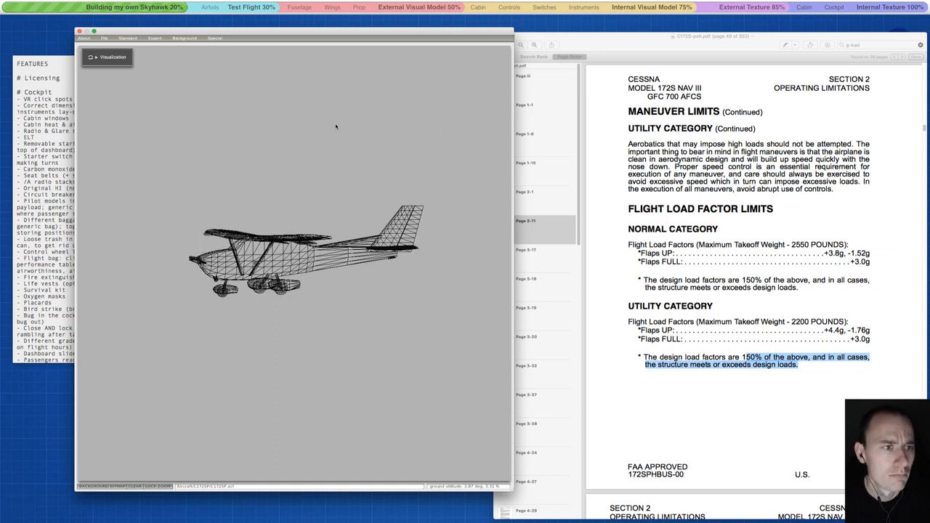
Save the C172SP aircraft file and widen the Plane Maker window.
click(103, 38)
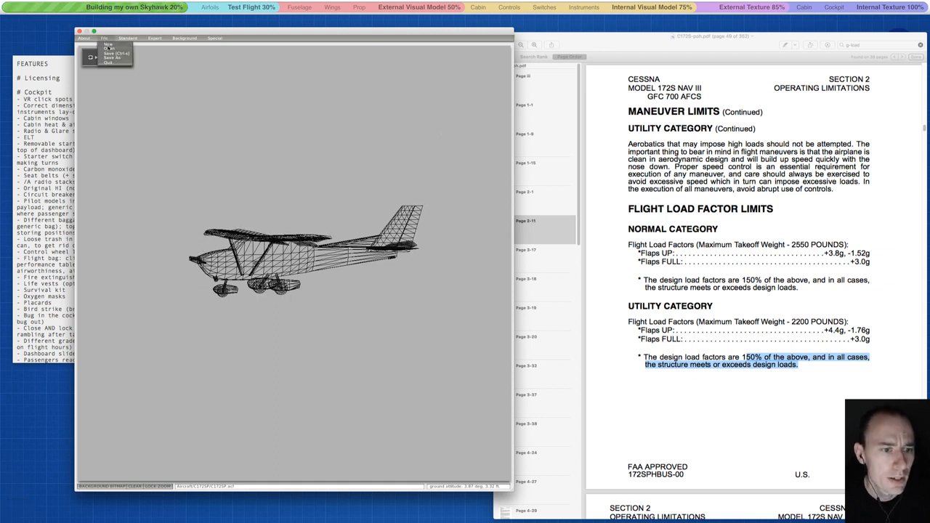
click(109, 54)
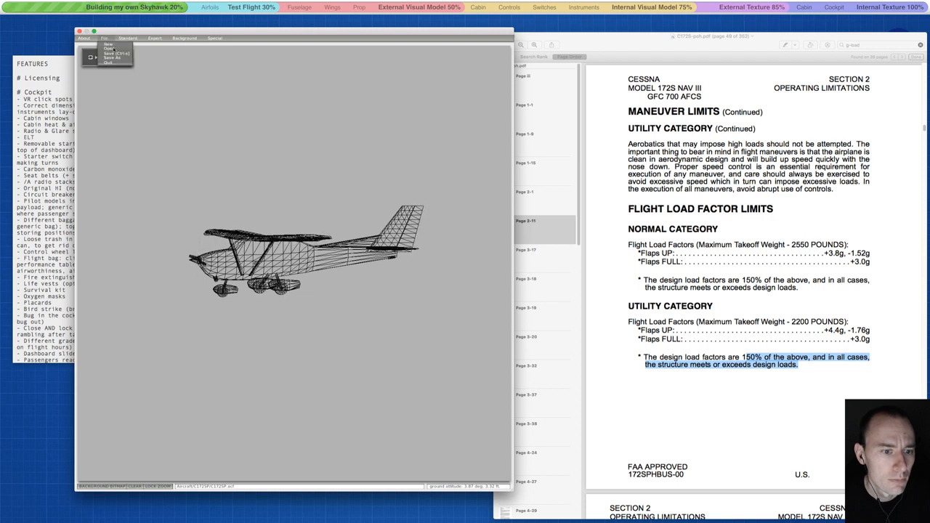
key(ctrl+s)
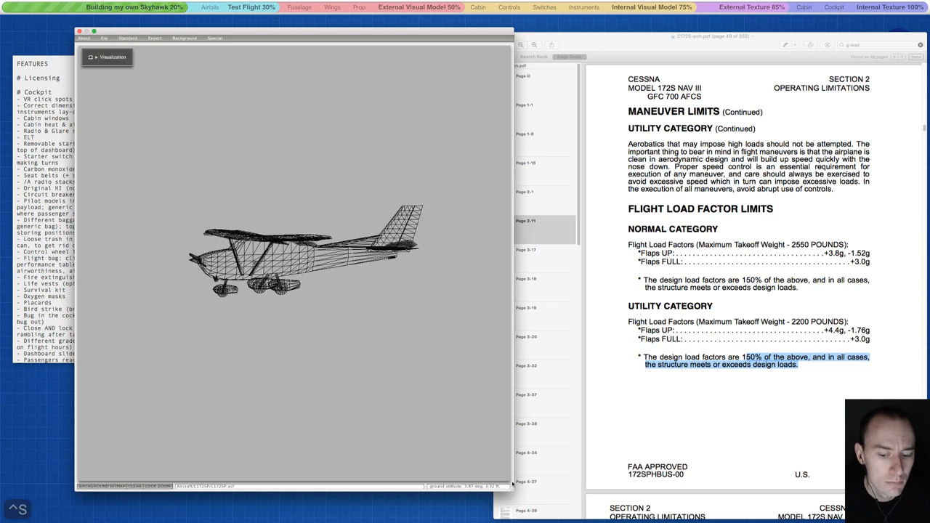
drag(510, 490, 615, 490)
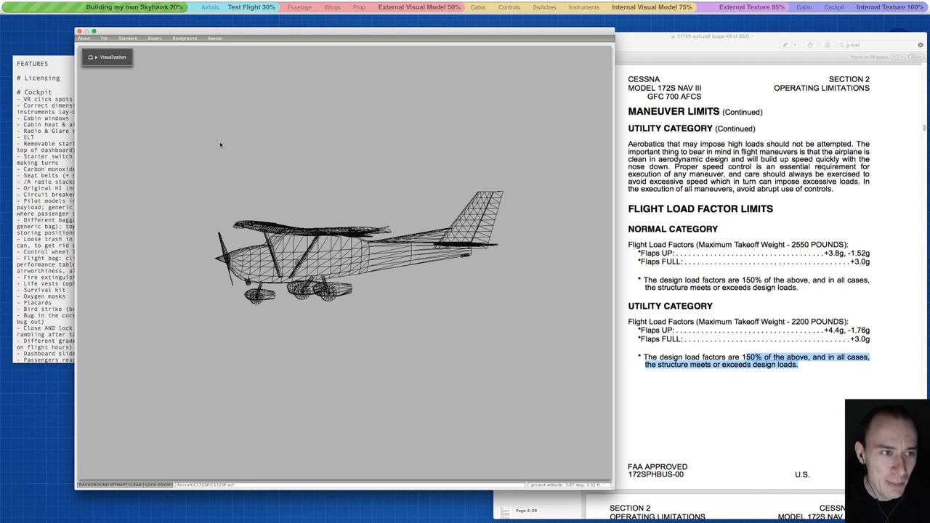
key(ctrl+s)
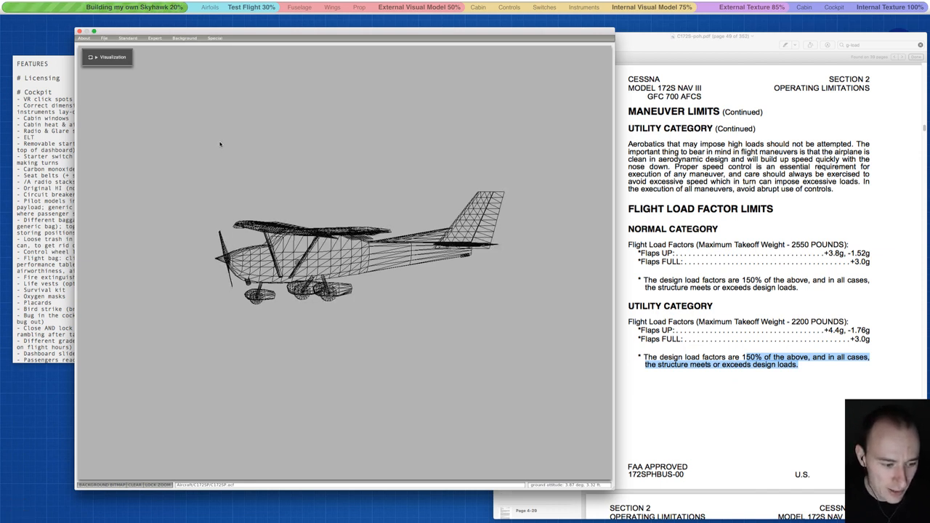
click(105, 39)
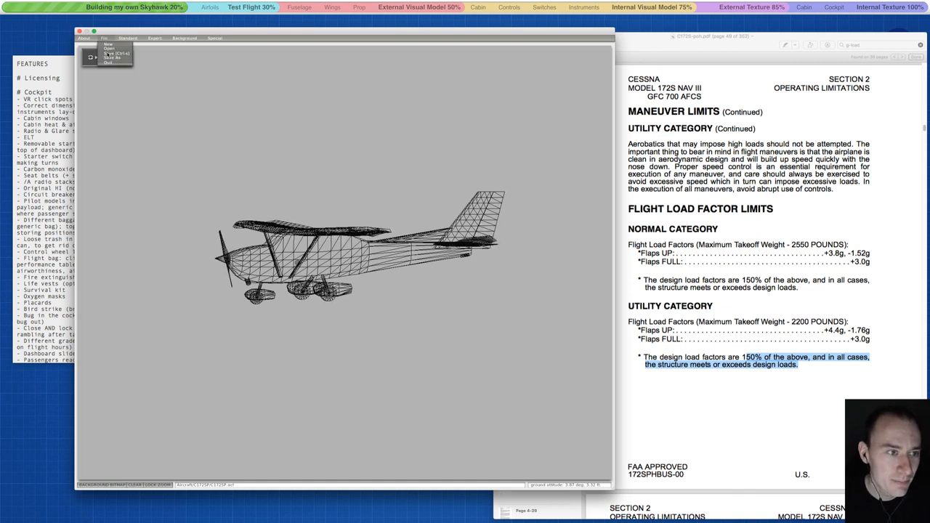
click(108, 54)
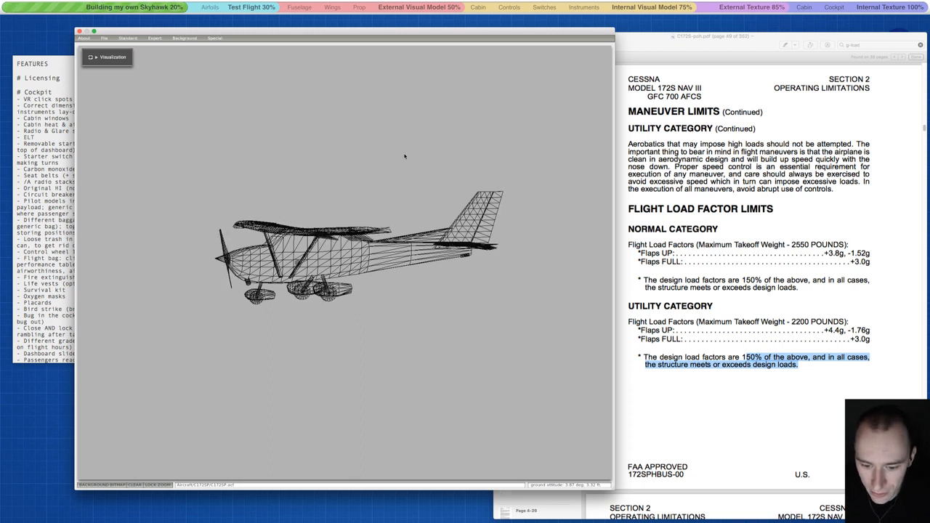
Reopen the Viewpoint settings and look through the available cockpit types.
click(103, 37)
mouse_move(90, 39)
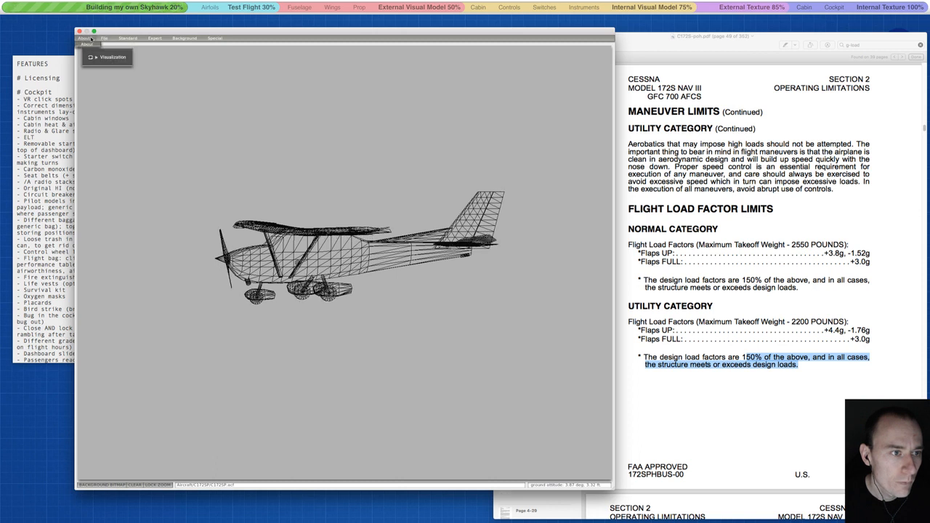
click(135, 50)
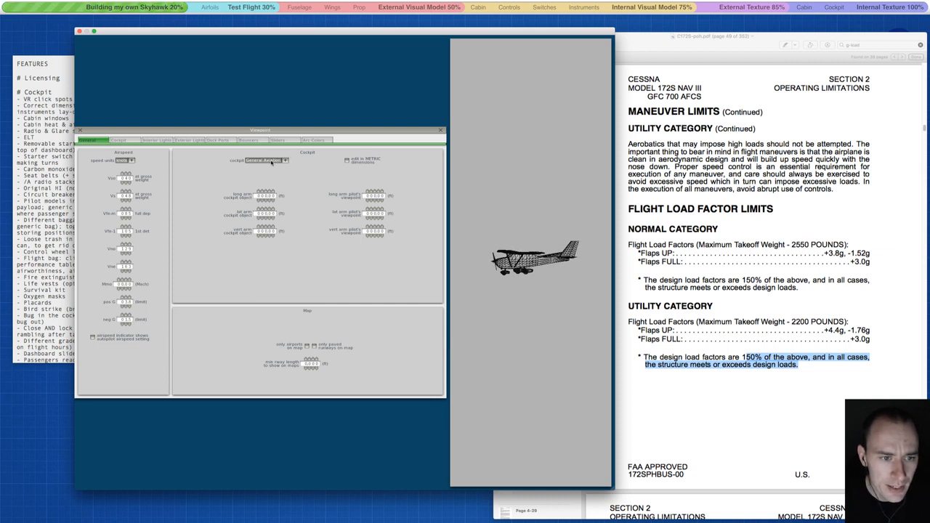
mouse_move(271, 161)
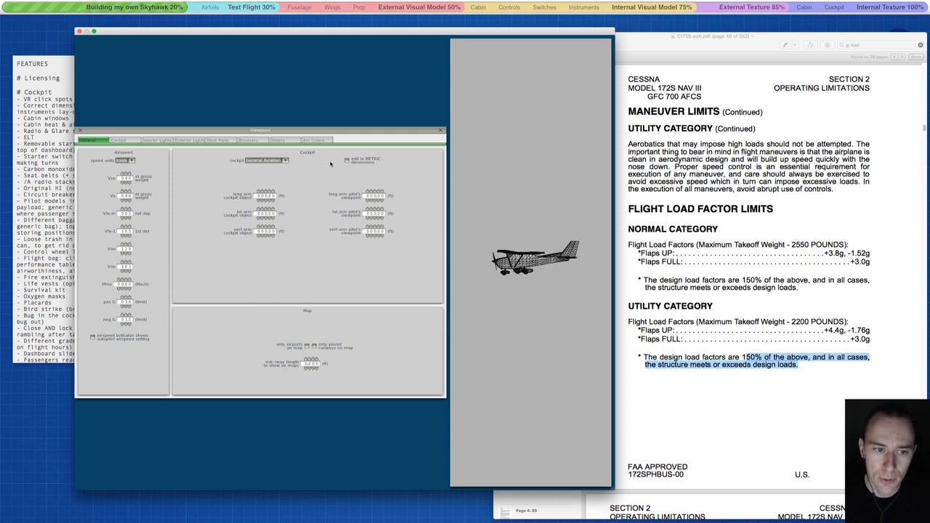
click(275, 160)
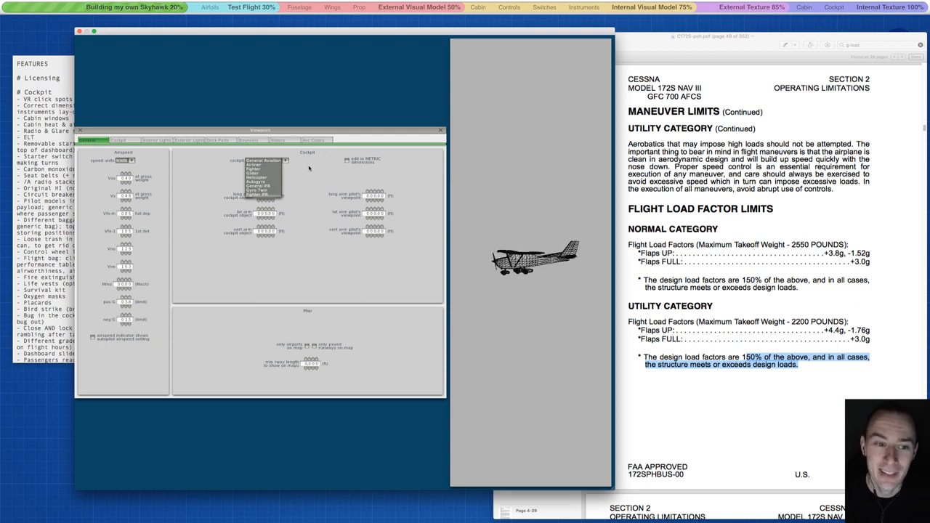
click(309, 168)
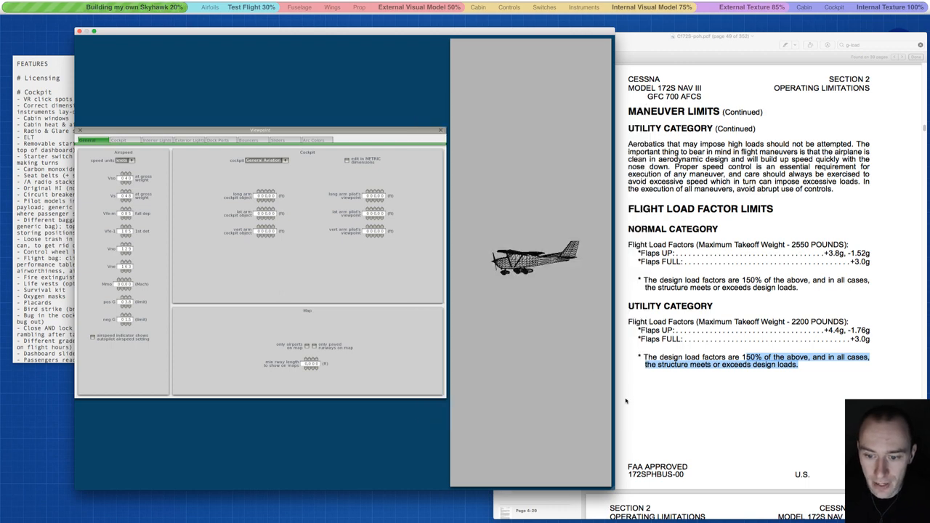
Widen the Plane Maker window further and rotate the wireframe aircraft from the side view to a head-on view.
drag(611, 487, 749, 492)
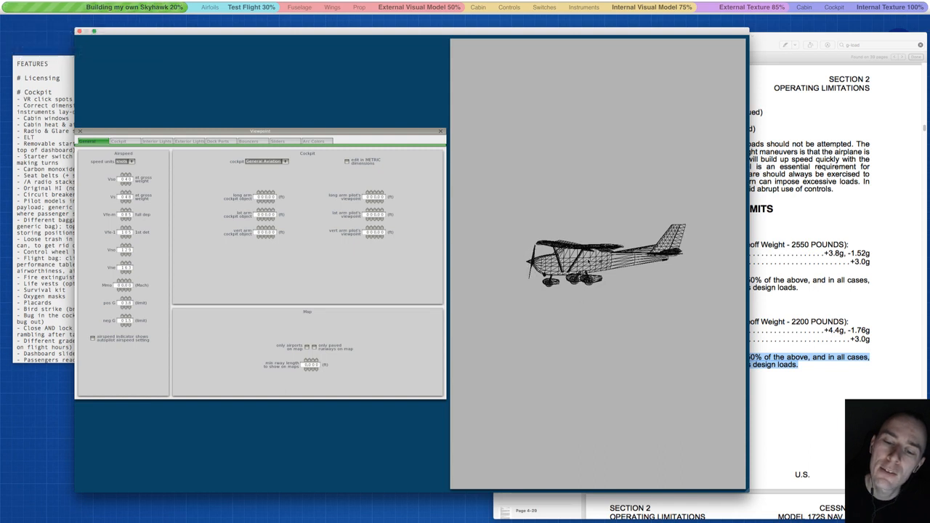
key(a)
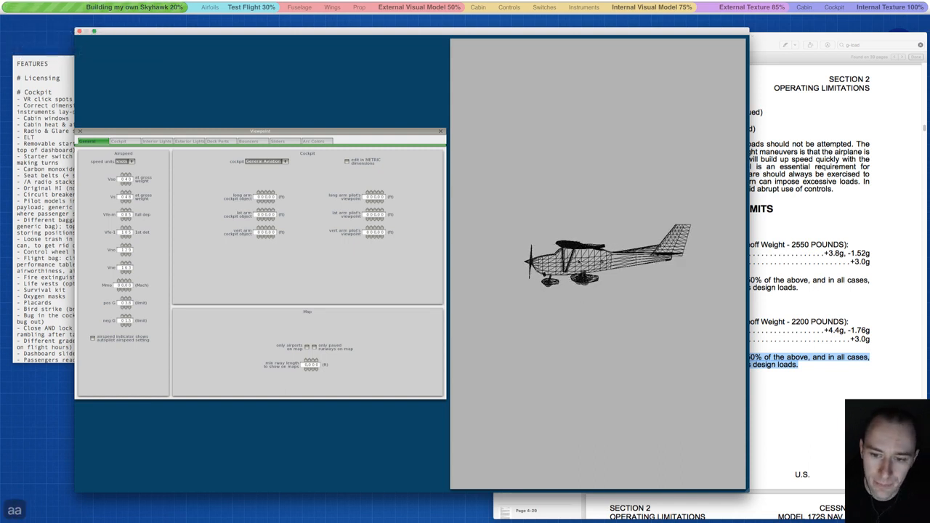
key(a)
key(d)
key(a)
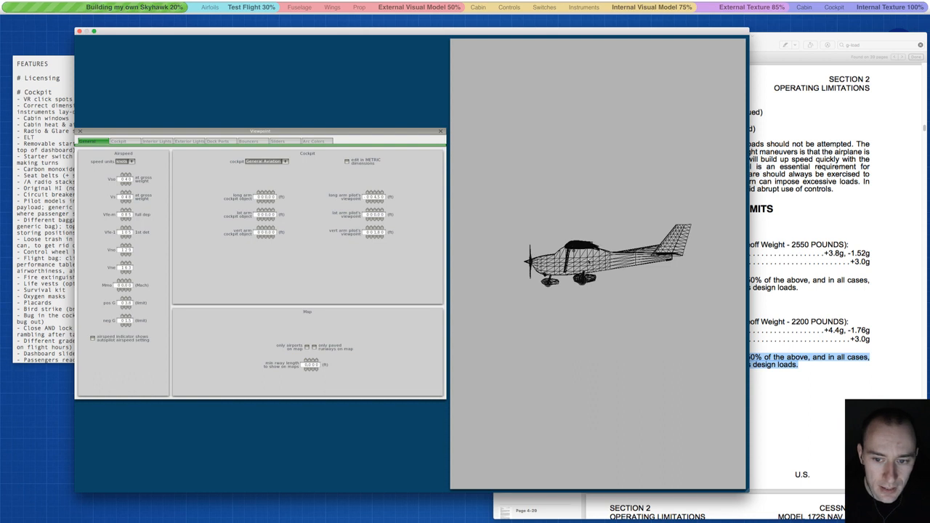
key(a)
key(a)
key(a)
key(a)
key(a)
key(a)
key(a)
key(a)
key(a)
key(a)
key(a)
key(a)
key(a)
key(a)
key(a)
key(a)
key(a)
key(a)
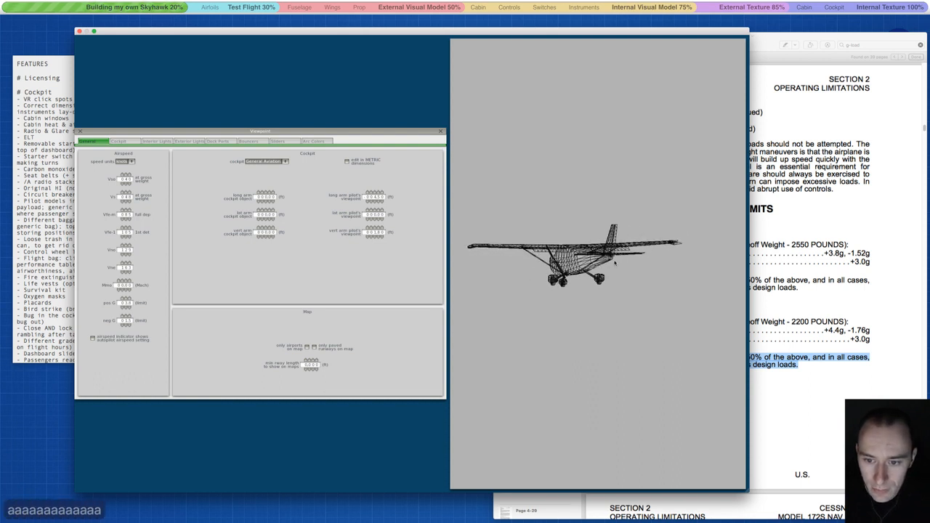
key(a)
key(a)
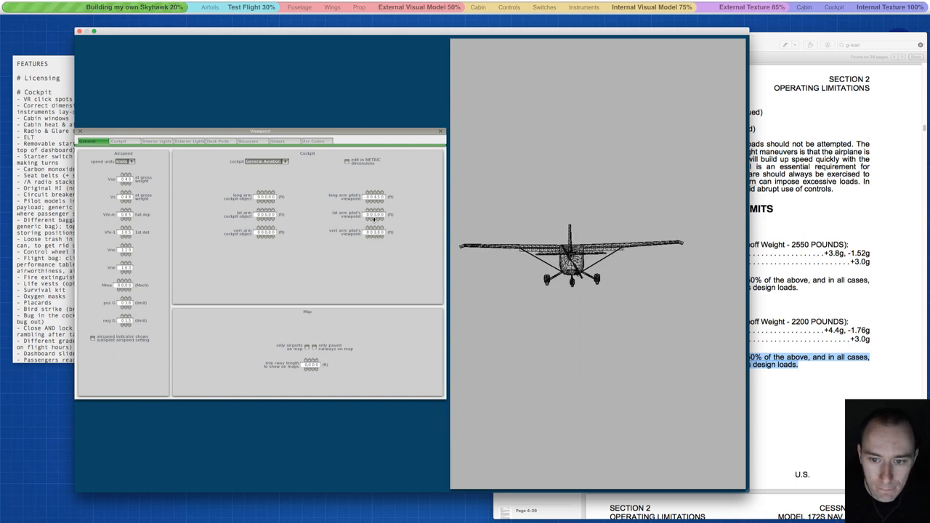
Rotate the wireframe aircraft all the way round to a side view and save the aircraft.
key(a)
key(a)
key(a)
key(a)
key(a)
key(a)
key(a)
key(a)
key(a)
key(a)
key(a)
key(a)
key(a)
key(a)
key(a)
key(a)
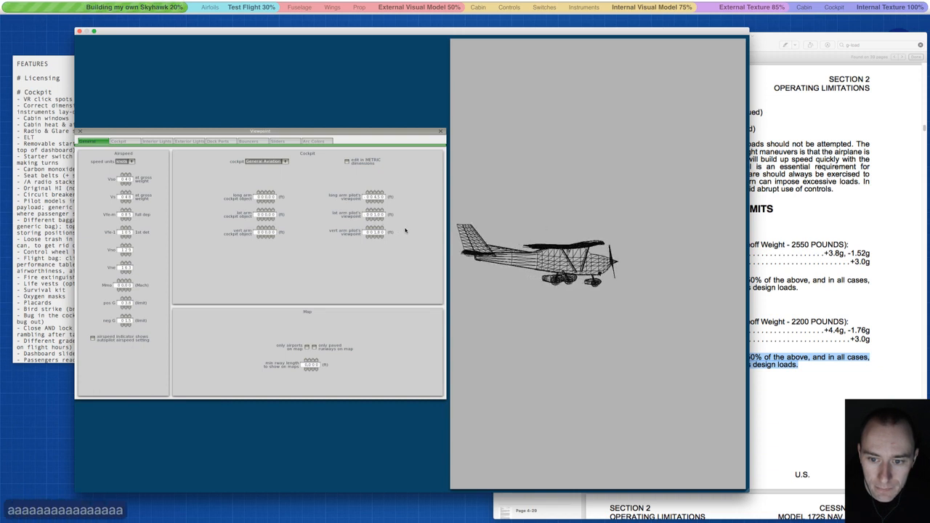
key(a)
key(a)
key(a)
key(a)
key(a)
key(a)
key(a)
key(a)
key(a)
key(a)
key(a)
key(a)
key(a)
key(a)
key(a)
key(a)
key(a)
key(a)
key(a)
key(a)
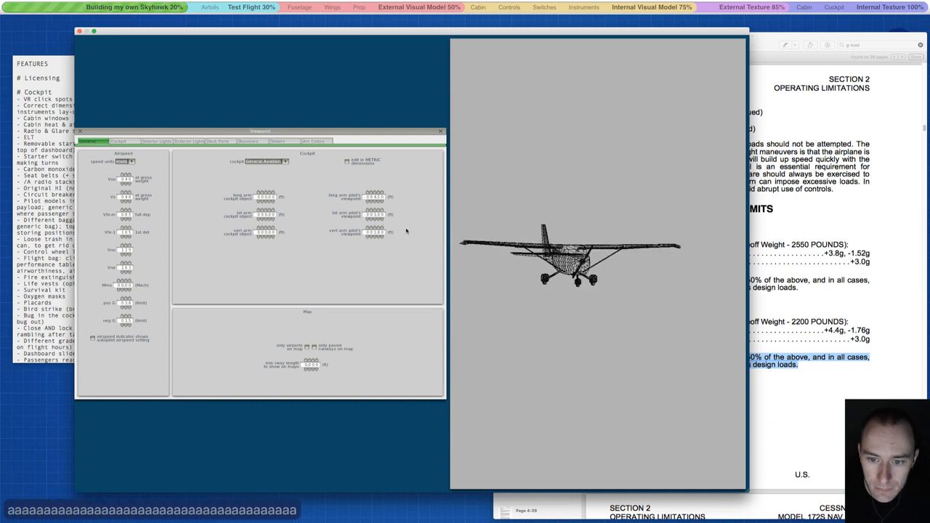
key(a)
key(a)
key(a)
key(a)
key(a)
key(a)
key(a)
key(a)
key(a)
key(a)
key(a)
key(a)
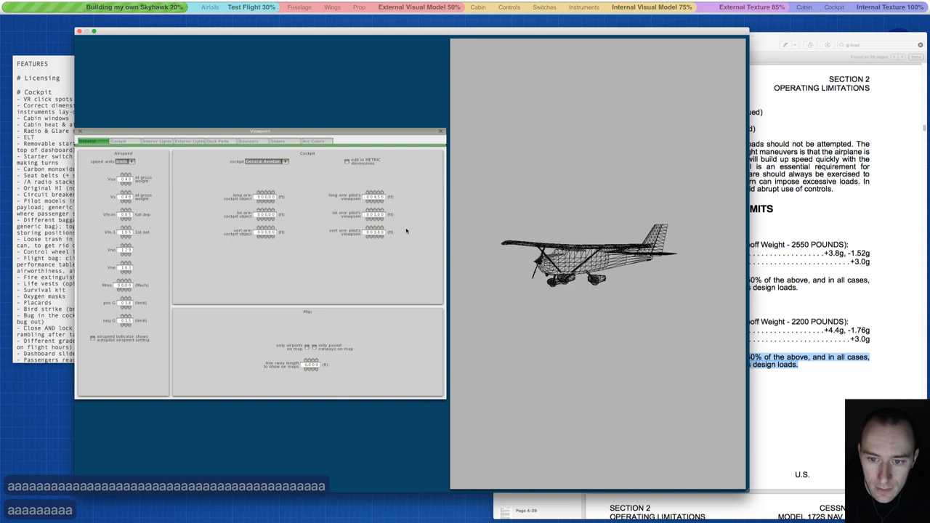
key(a)
key(a)
key(a)
key(a)
key(a)
key(a)
key(a)
key(a)
key(a)
key(a)
key(a)
key(a)
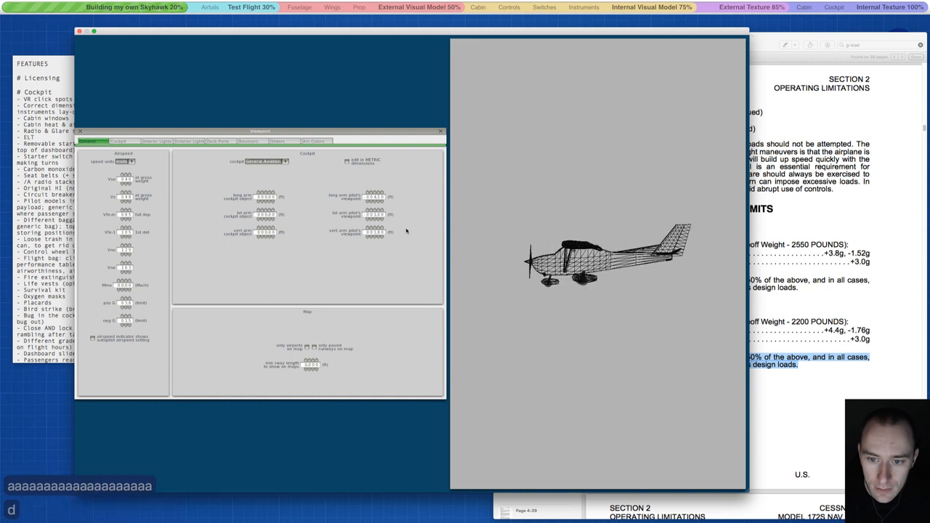
key(d)
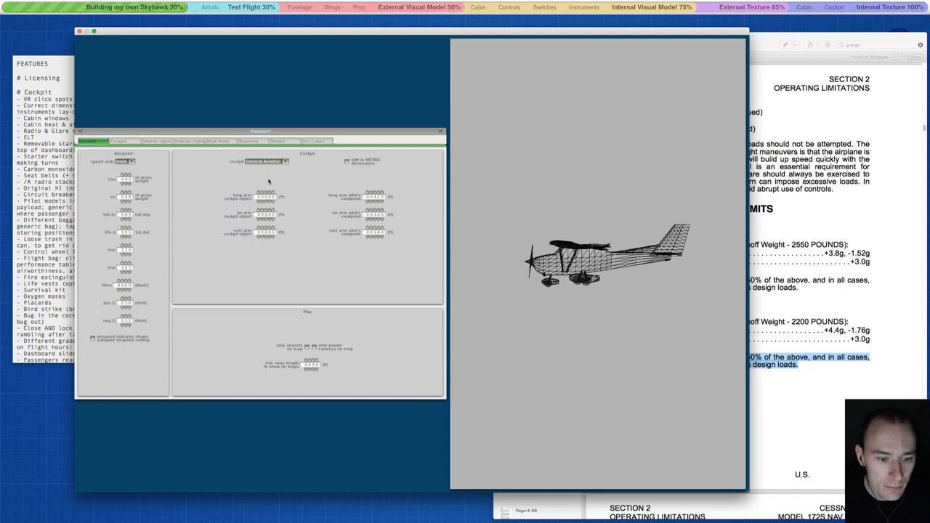
key(ctrl+s)
Show the Viewpoint's Cockpit settings, then switch to Chrome and open the bookmarked Plane Maker Manual.
click(124, 142)
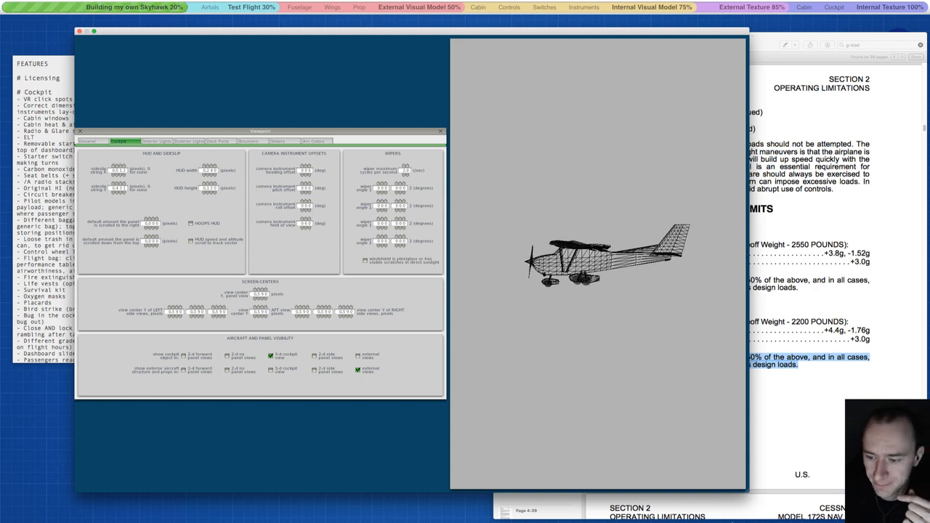
mouse_move(468, 519)
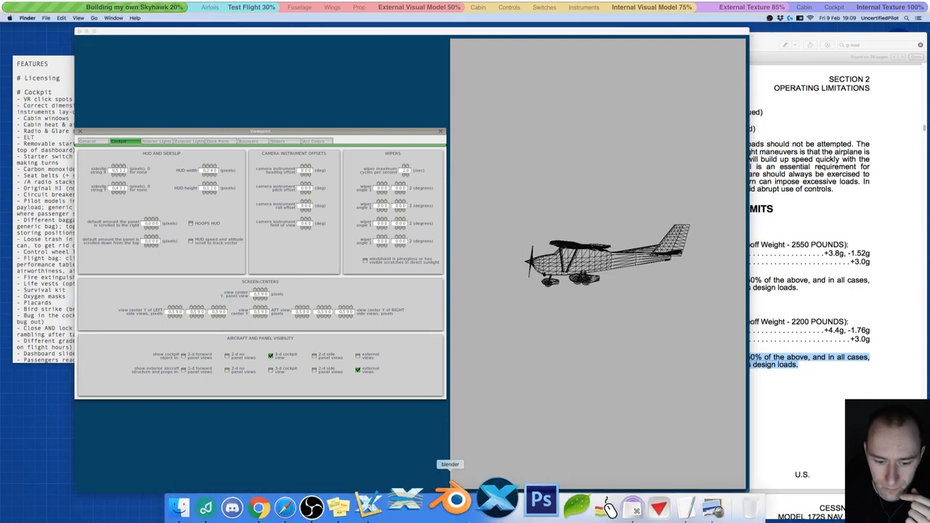
click(313, 500)
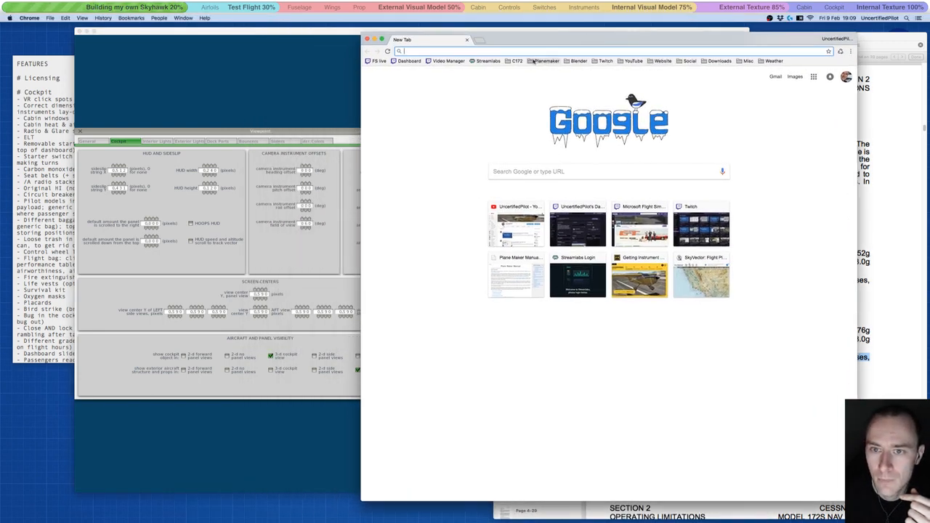
click(546, 60)
click(541, 69)
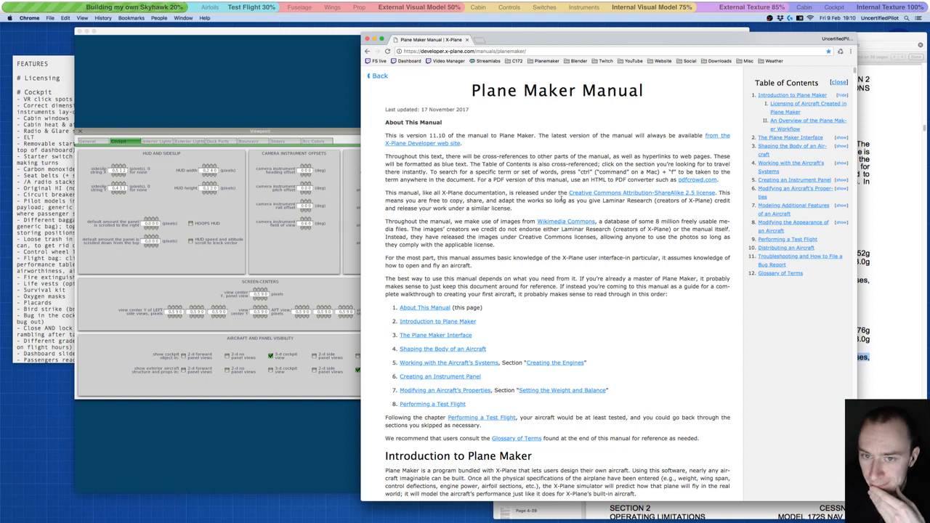
Search the Plane Maker Manual for "slideslip" and clear the search term.
key(super+f)
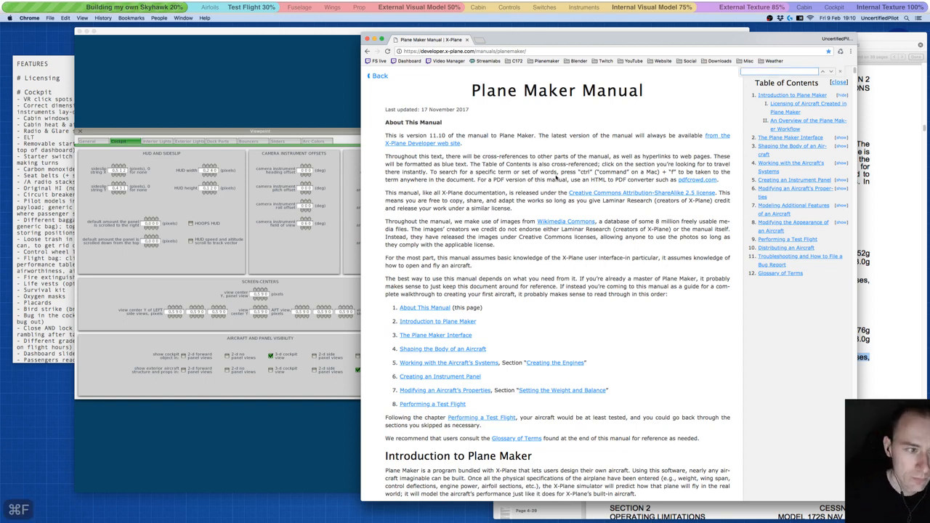
text(slides)
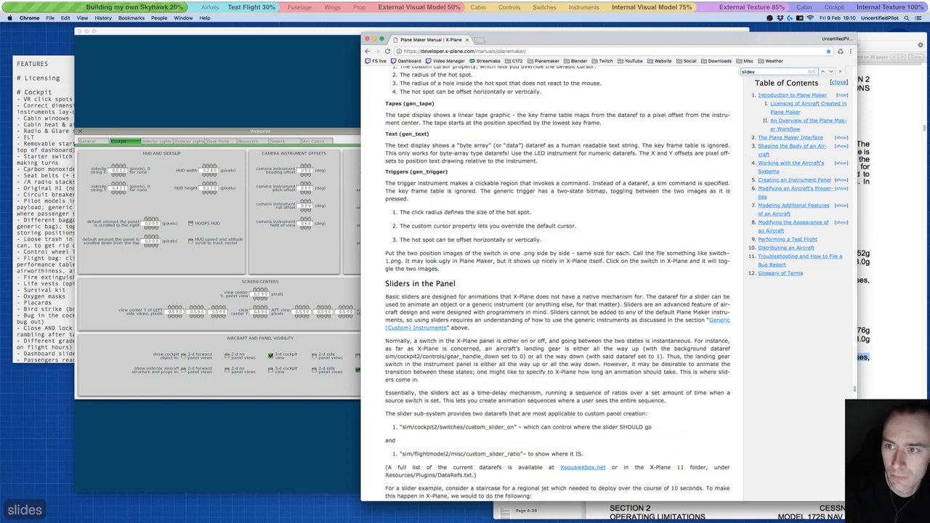
text(lip)
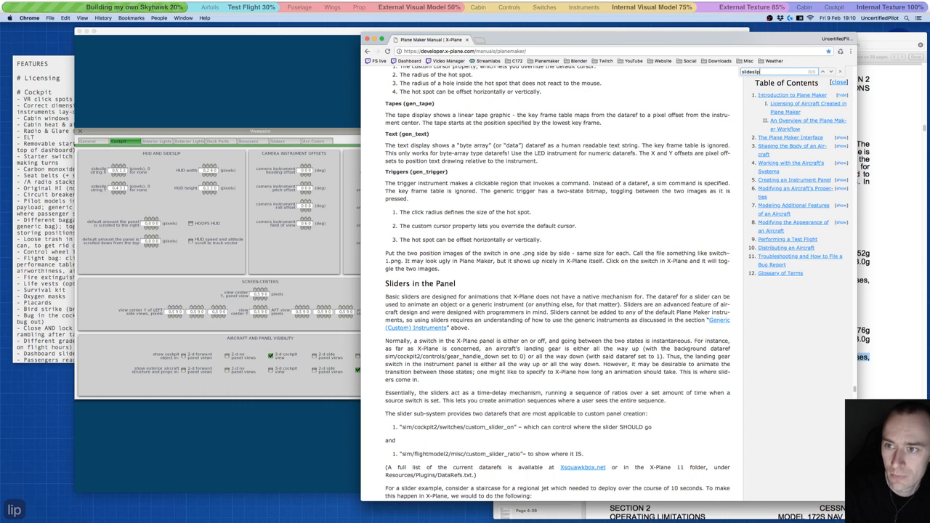
key(super+a)
key(BackSpace)
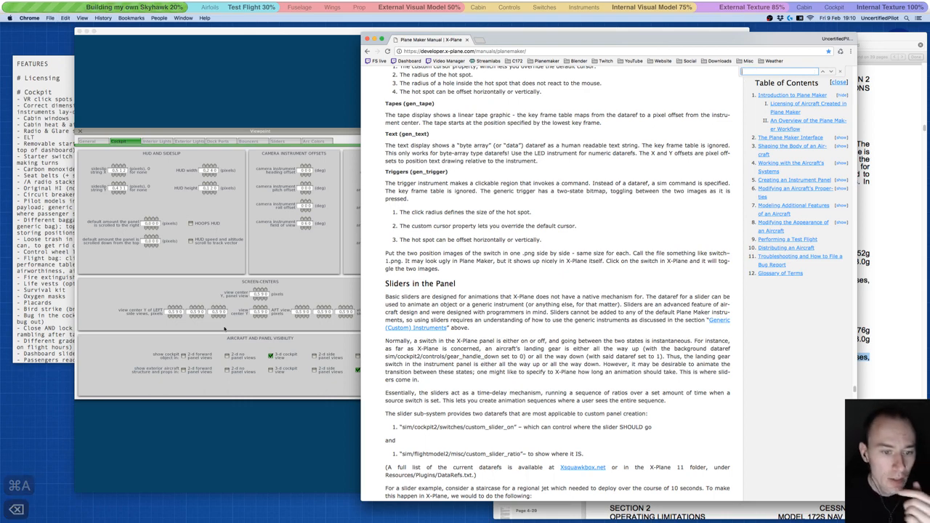
Return to Plane Maker and review the Viewpoint's Cockpit, Interior Lights, Exterior Lights and Dock Ports settings.
click(267, 255)
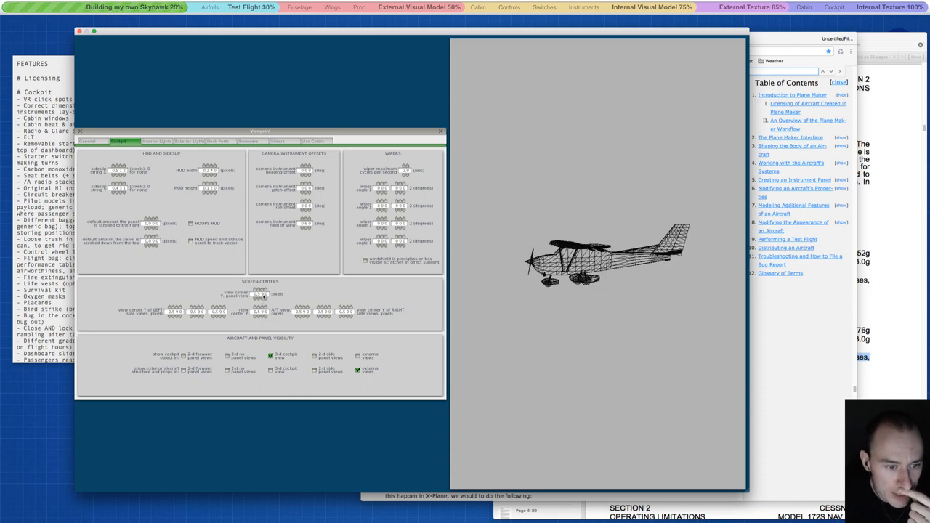
mouse_move(265, 294)
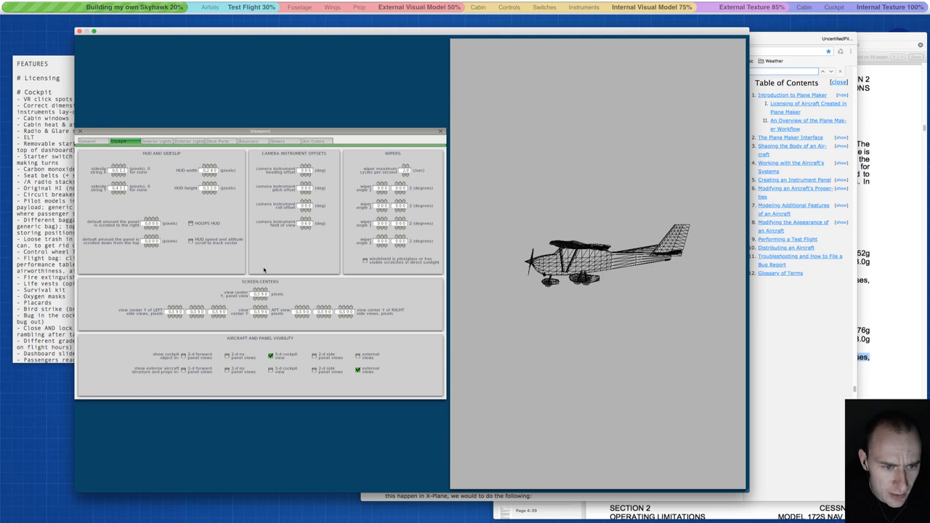
click(166, 141)
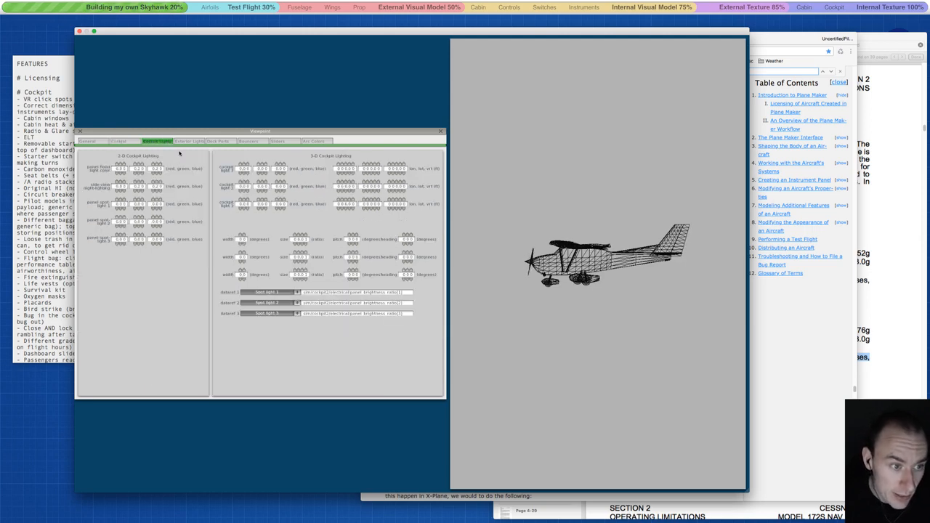
click(190, 141)
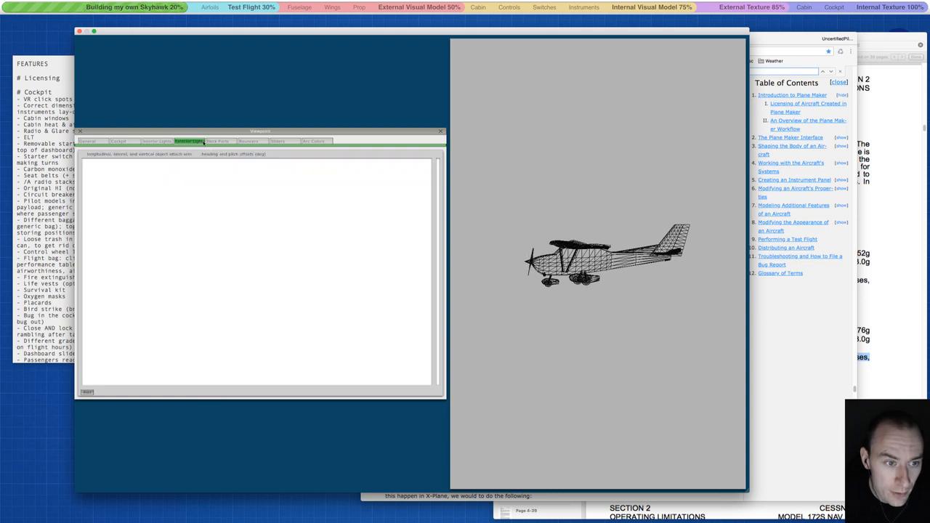
click(220, 141)
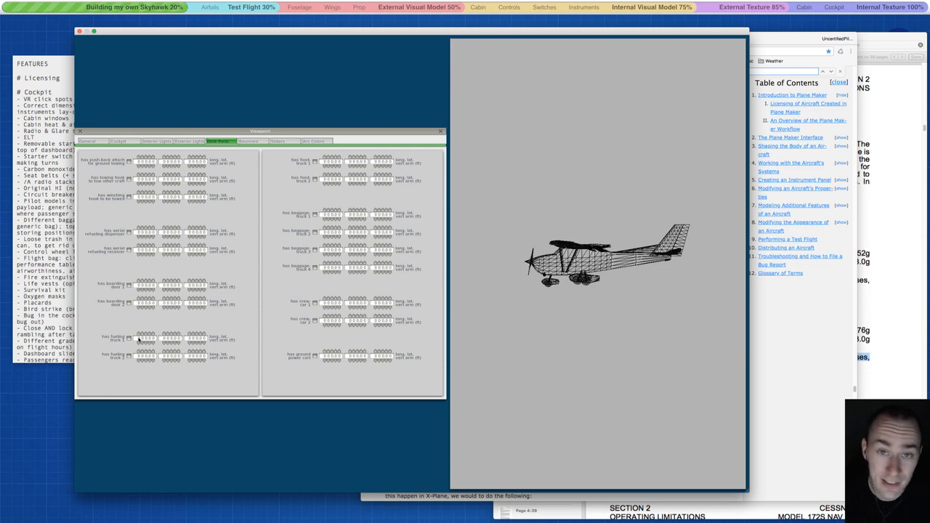
Finish reviewing the Viewpoint's Dock Ports settings, including the fueling trucks, and show the Bouncers settings.
mouse_move(139, 339)
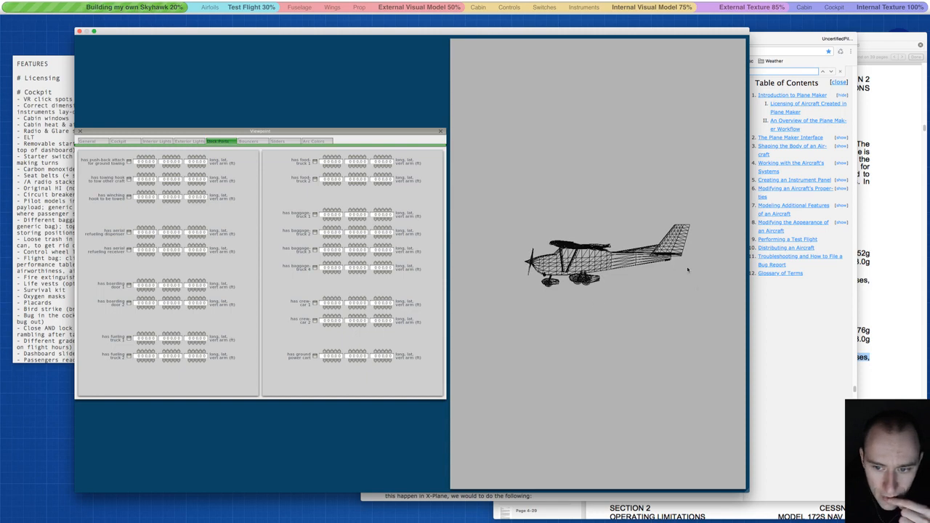
click(147, 333)
click(143, 333)
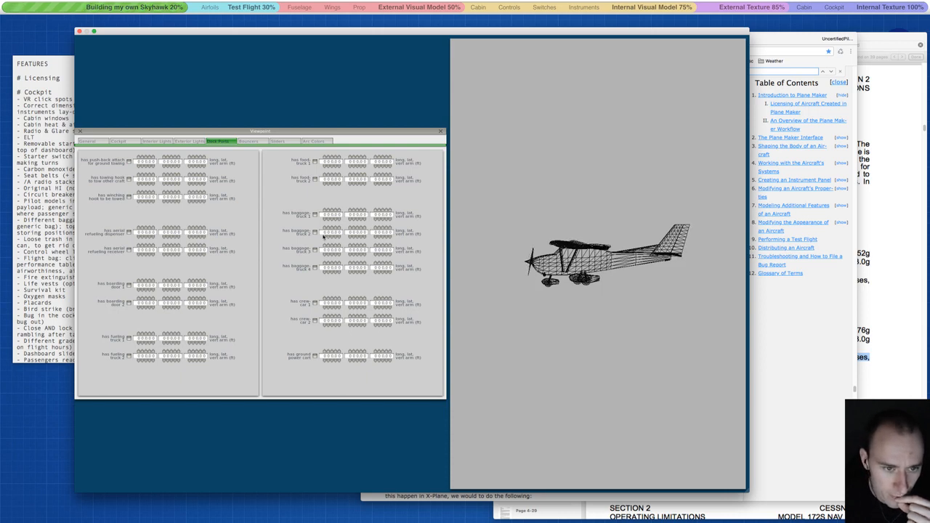
click(247, 141)
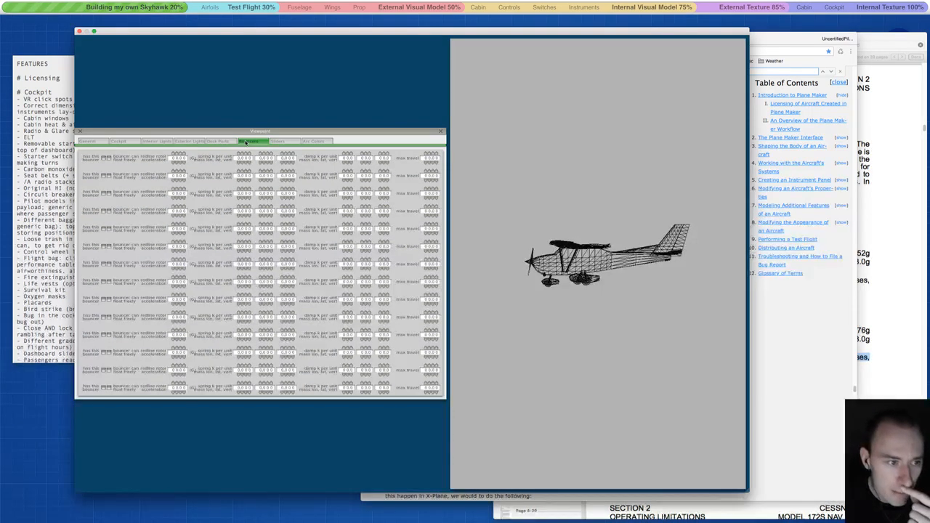
Switch to Chrome and search the Plane Maker Manual for "bouncer" to read the 3-D object bouncers section.
click(805, 322)
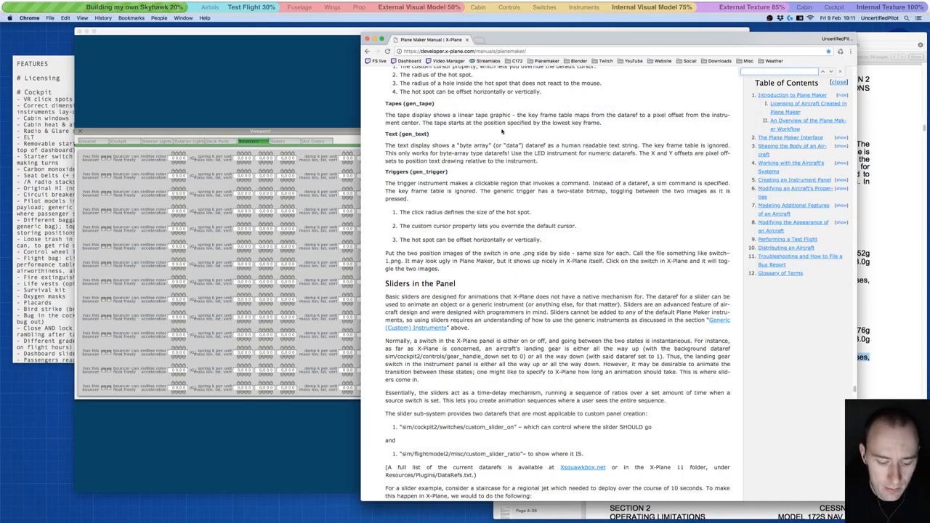
text(bouncer)
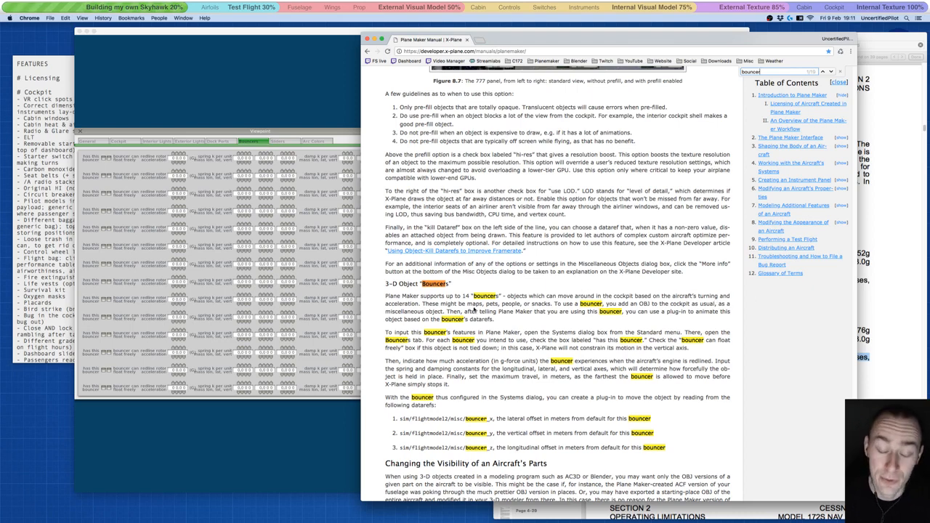
drag(584, 39, 628, 38)
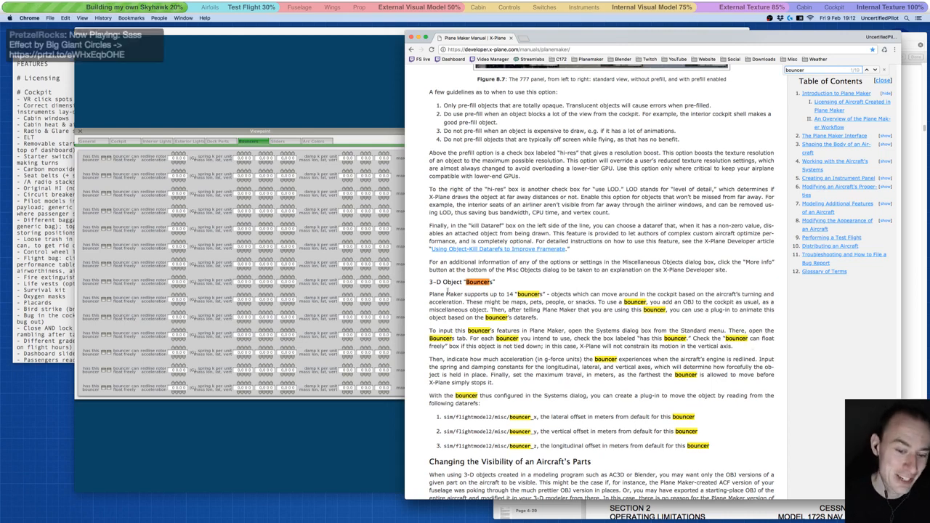
Return to Plane Maker, close the Viewpoint settings and open the Systems settings.
click(402, 138)
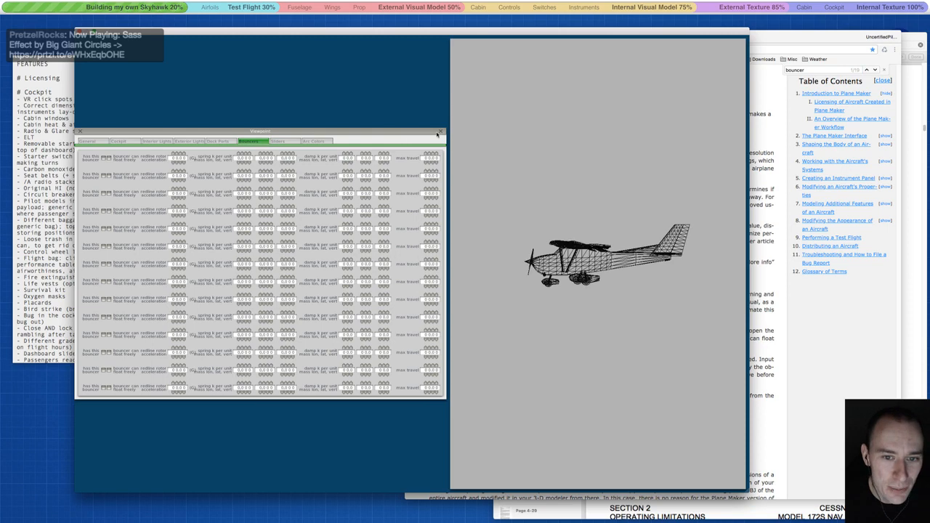
click(440, 132)
click(129, 37)
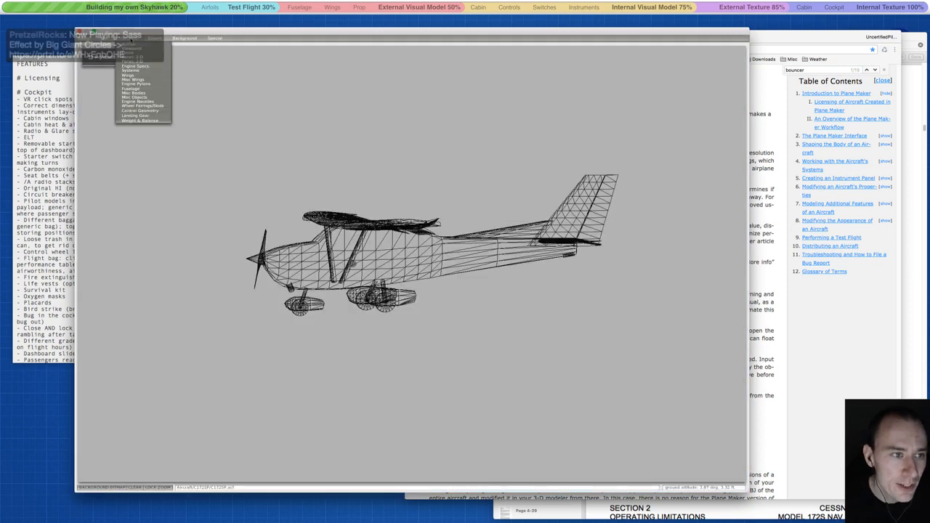
click(131, 70)
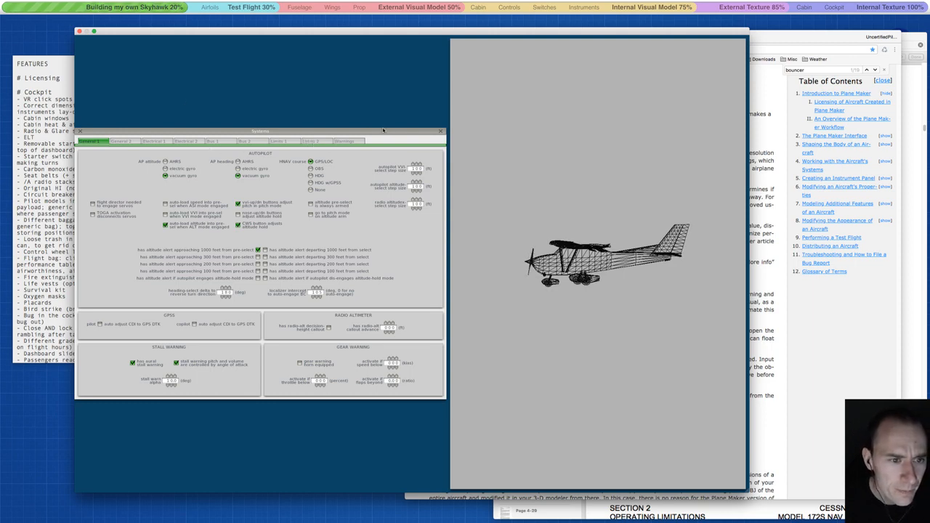
Look through the Systems settings from General, Electrical and Bus to Limits and Warnings for bouncer options.
click(121, 141)
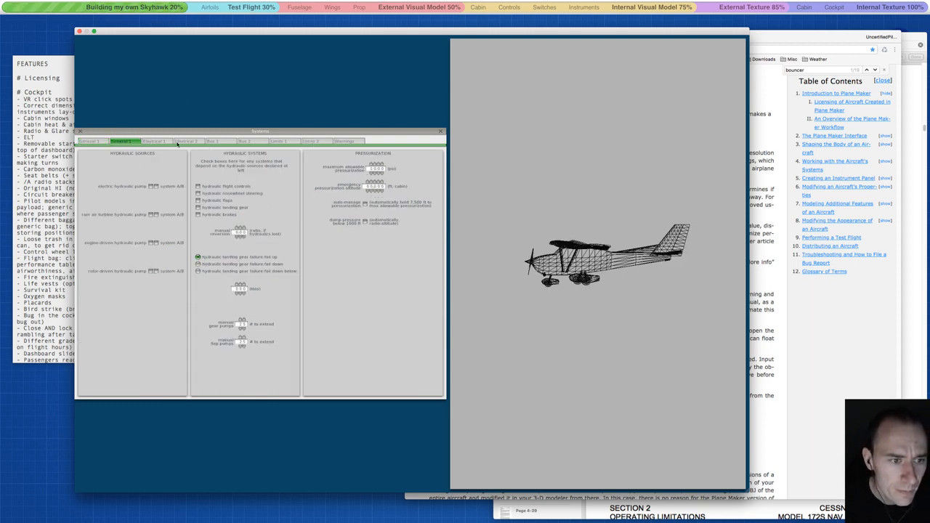
click(101, 142)
click(120, 141)
click(154, 141)
click(187, 141)
click(221, 141)
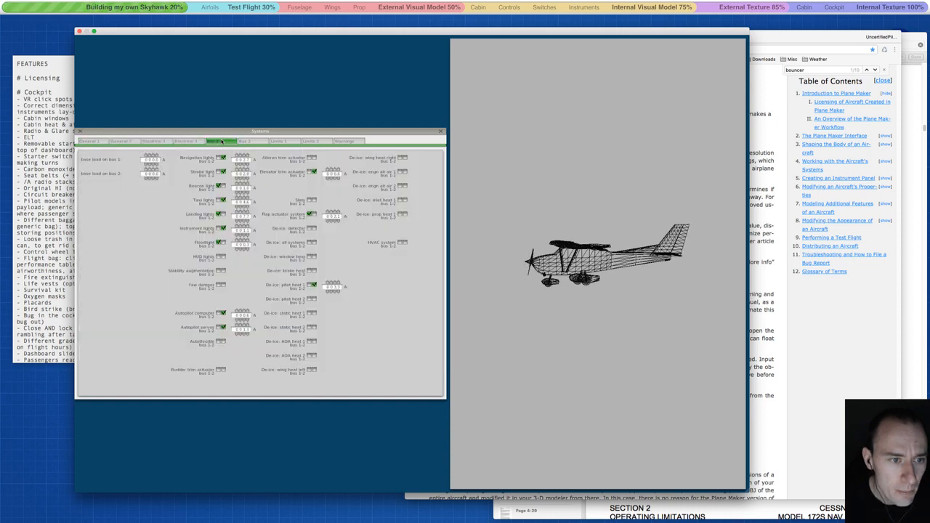
click(243, 141)
click(283, 141)
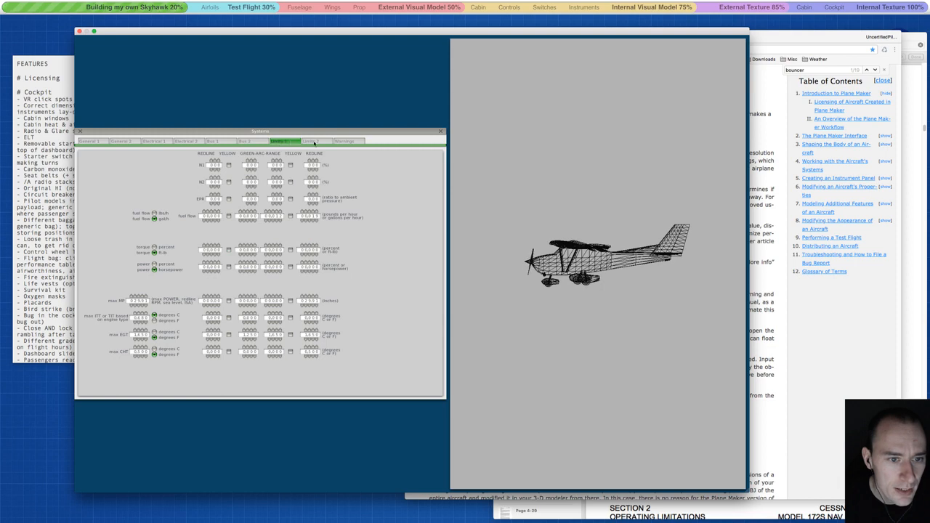
click(312, 141)
click(343, 141)
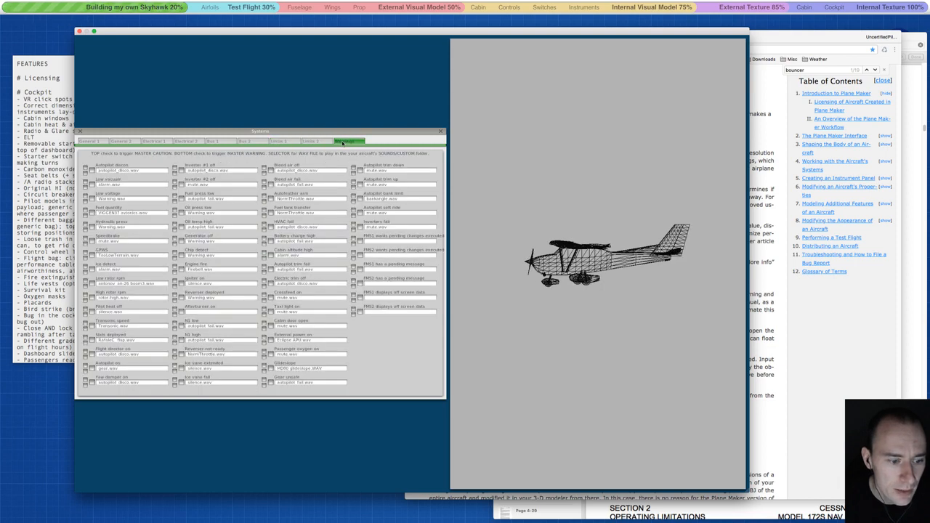
Go through every Systems settings page a second time, from General 1 to Warnings.
click(91, 141)
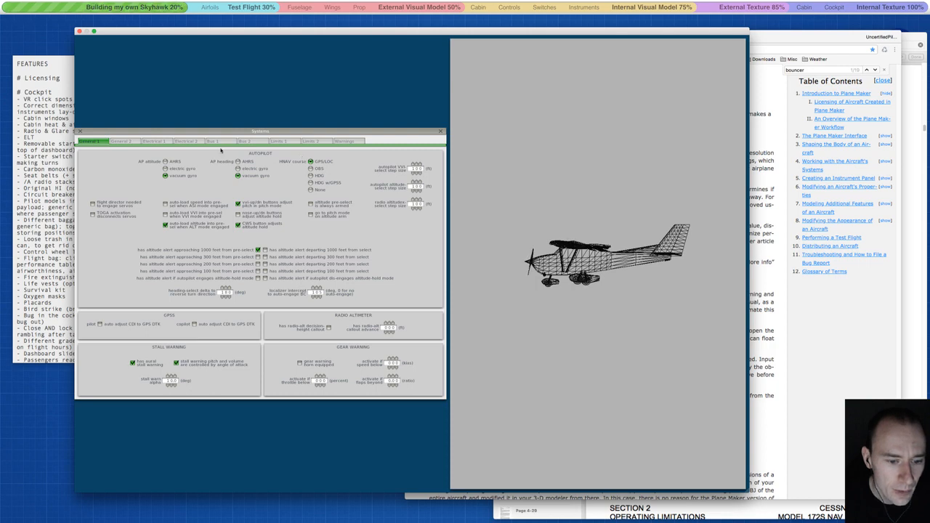
click(122, 140)
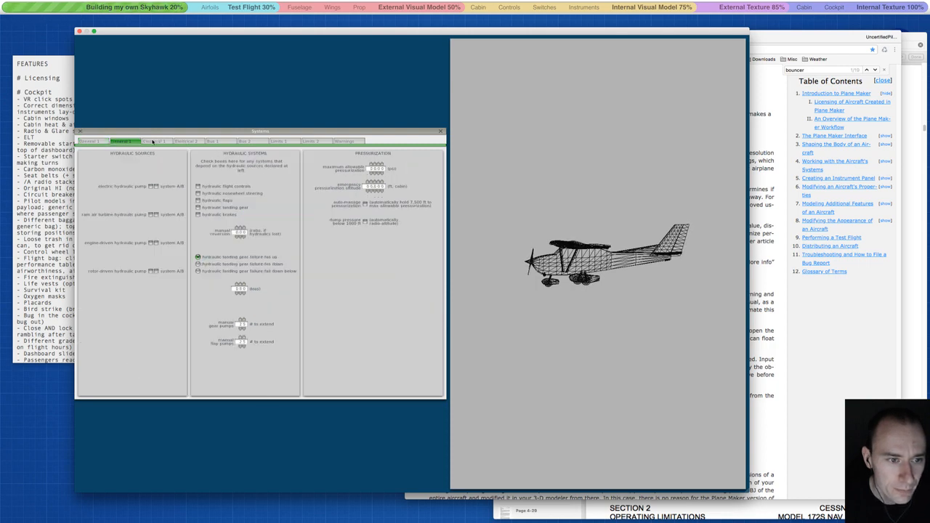
click(155, 141)
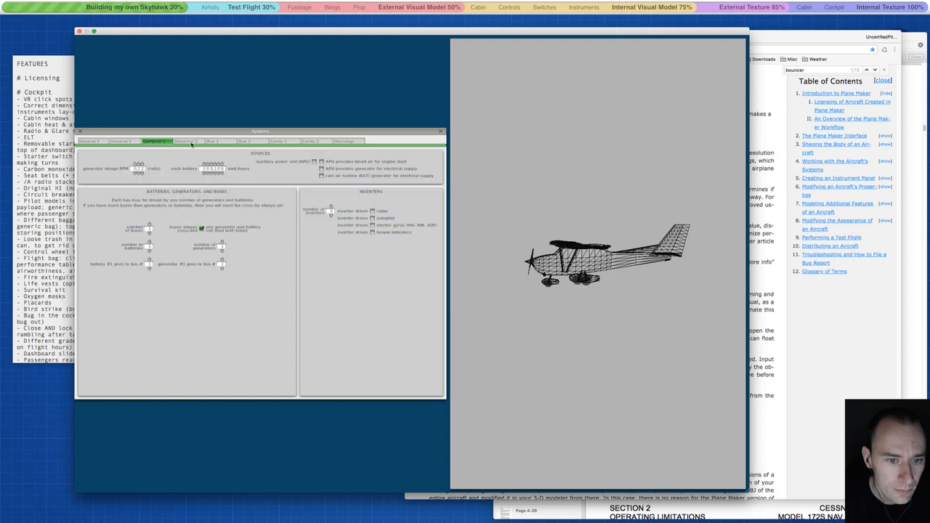
click(187, 141)
click(218, 141)
click(252, 141)
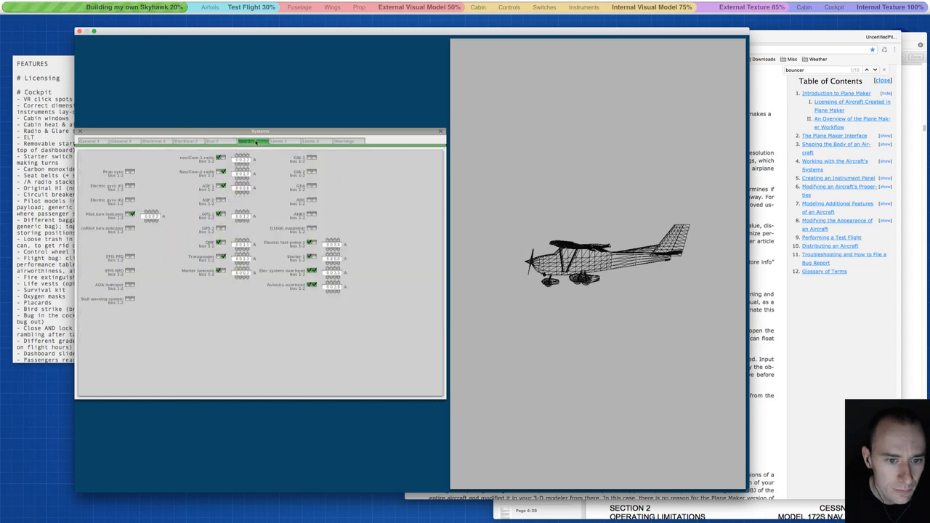
click(287, 142)
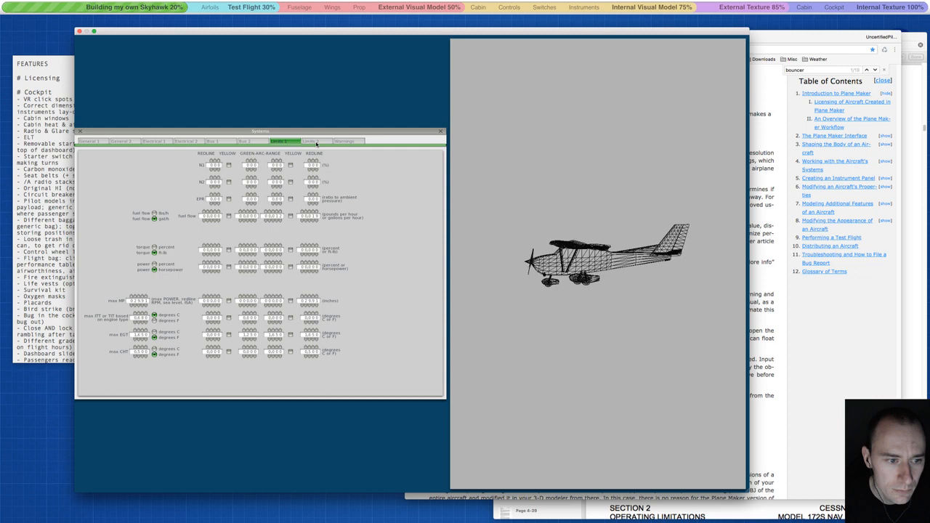
click(314, 142)
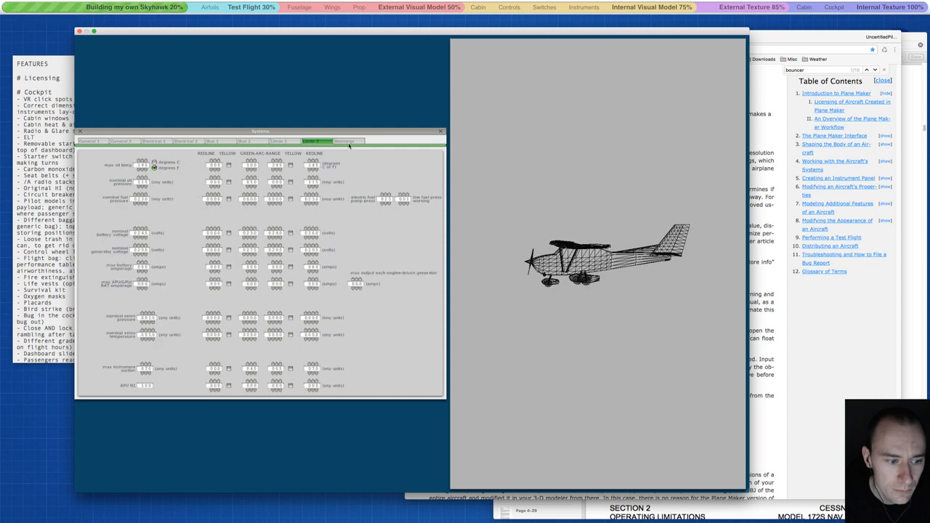
click(346, 143)
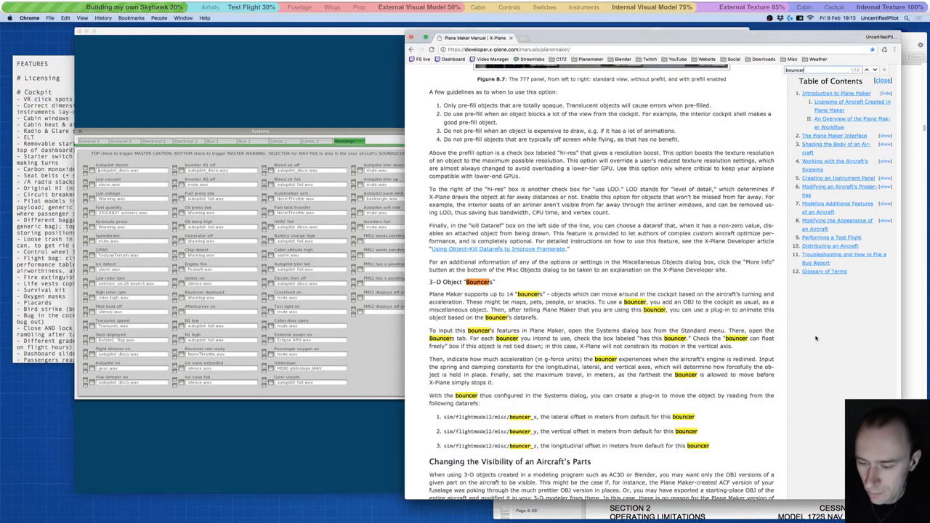
Recheck the bouncers section of the manual in Chrome, then return to Plane Maker and close the Systems settings.
click(803, 332)
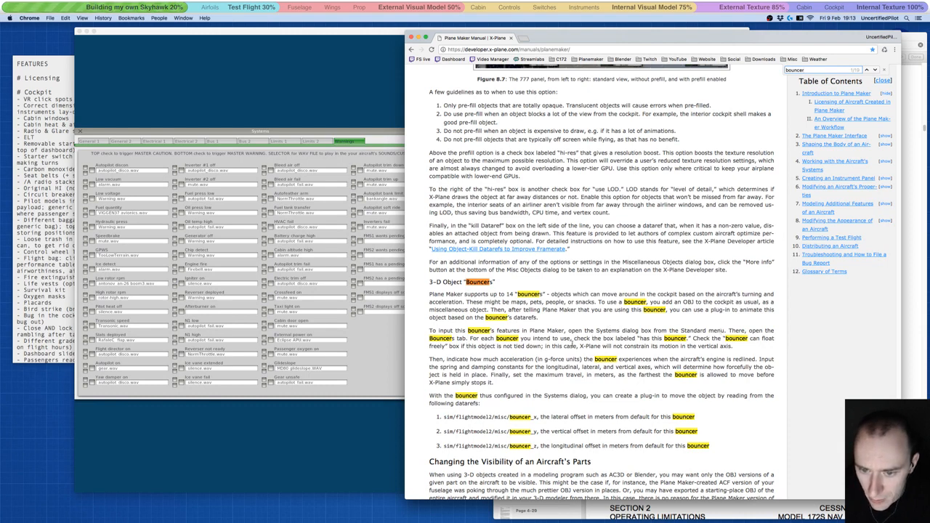
click(373, 162)
click(439, 133)
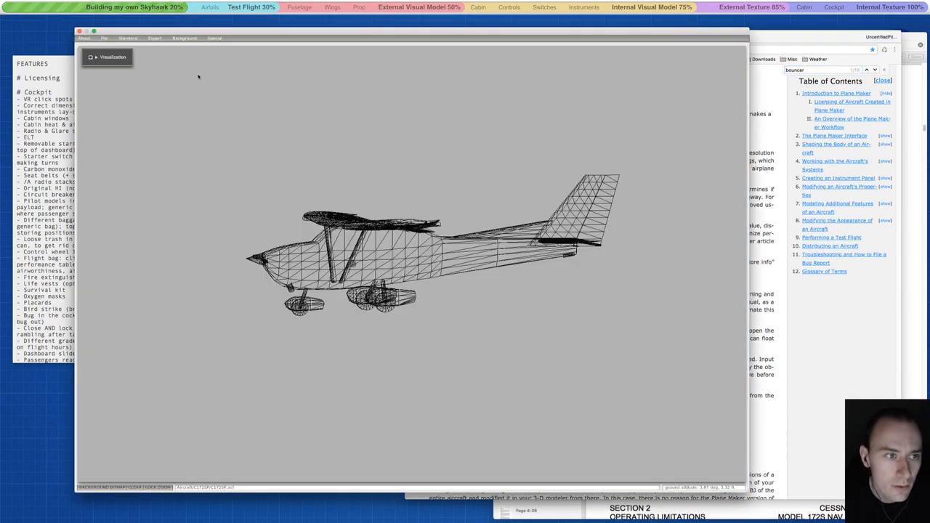
Reopen the Viewpoint's Bouncers settings, try the first bouncer's "bouncer can float freely" option, switch it back off and close the settings.
click(128, 38)
click(130, 51)
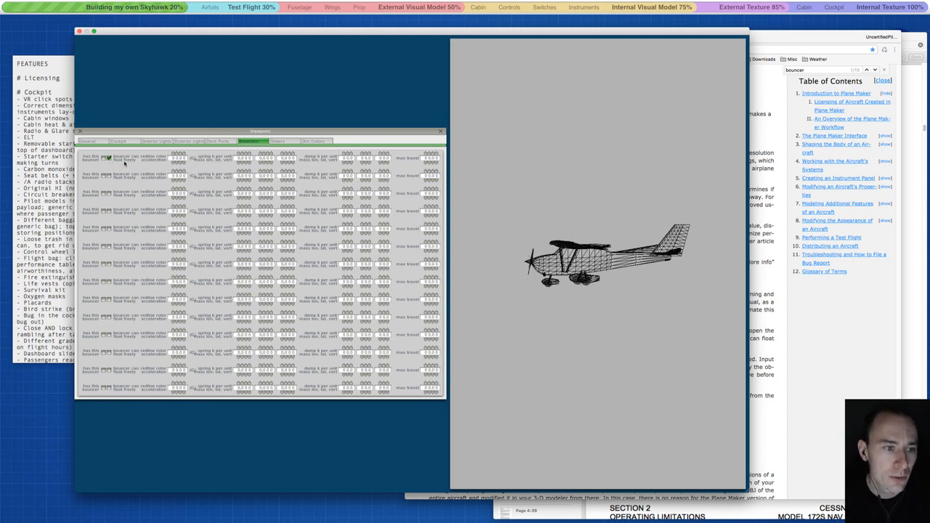
click(107, 159)
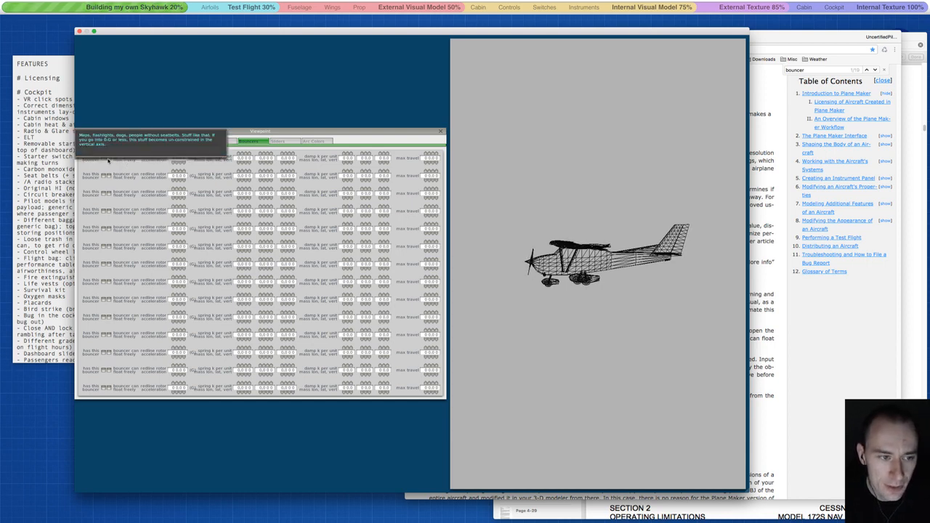
click(440, 131)
Add an entry in Misc Objects, inspect its attachment choices, then clear the entry and close the dialog.
click(127, 38)
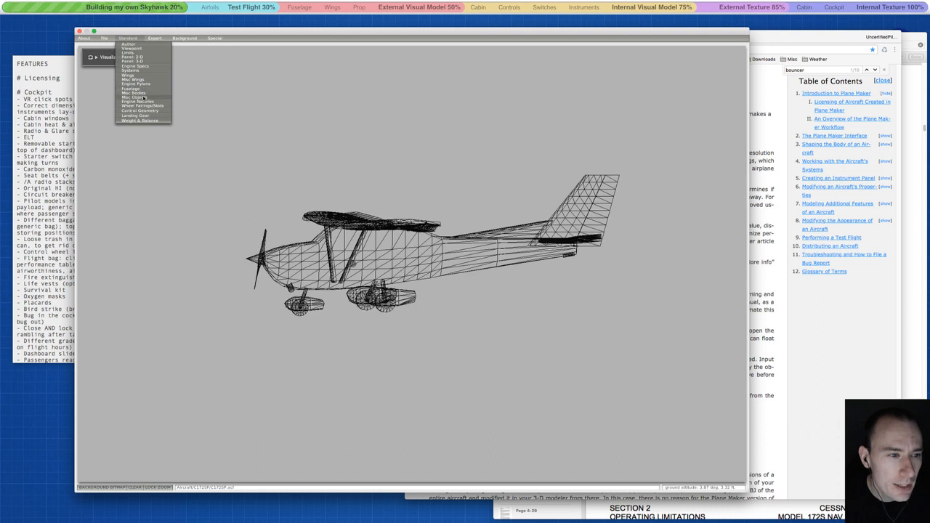
click(144, 97)
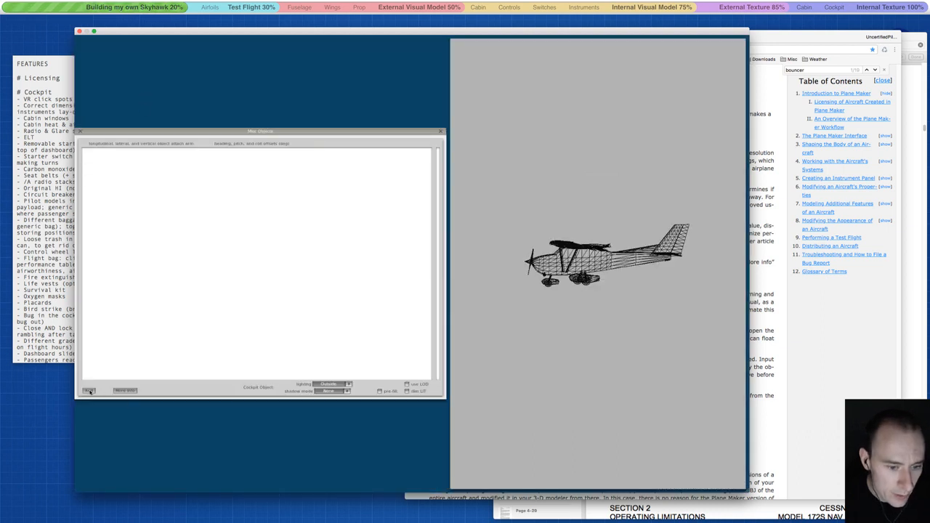
click(88, 391)
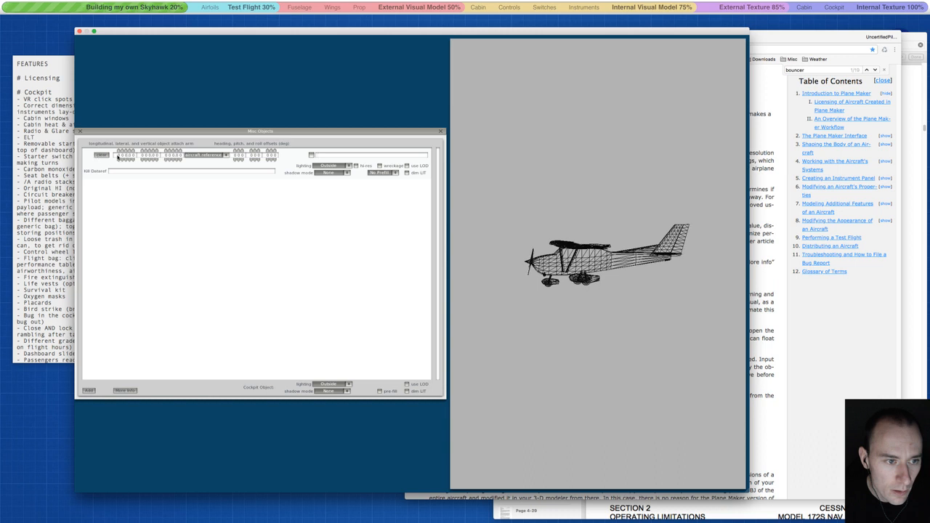
click(197, 155)
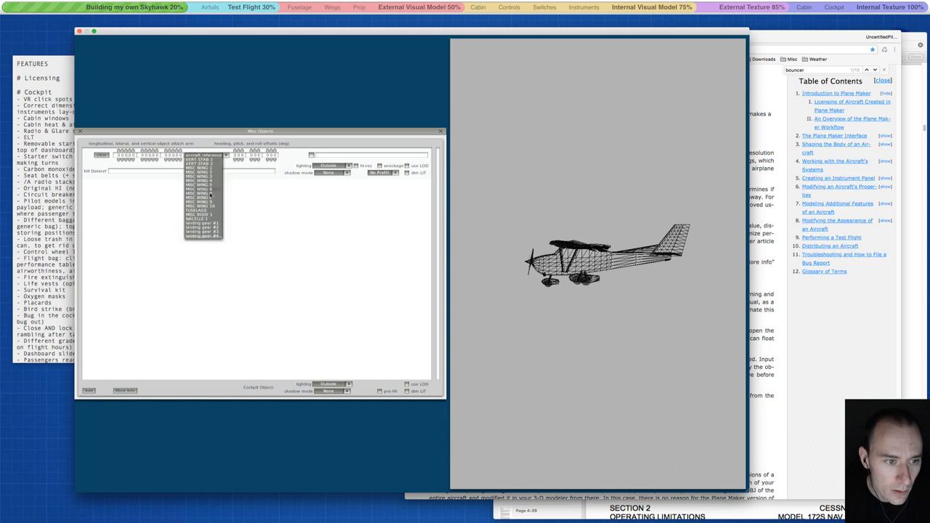
click(277, 210)
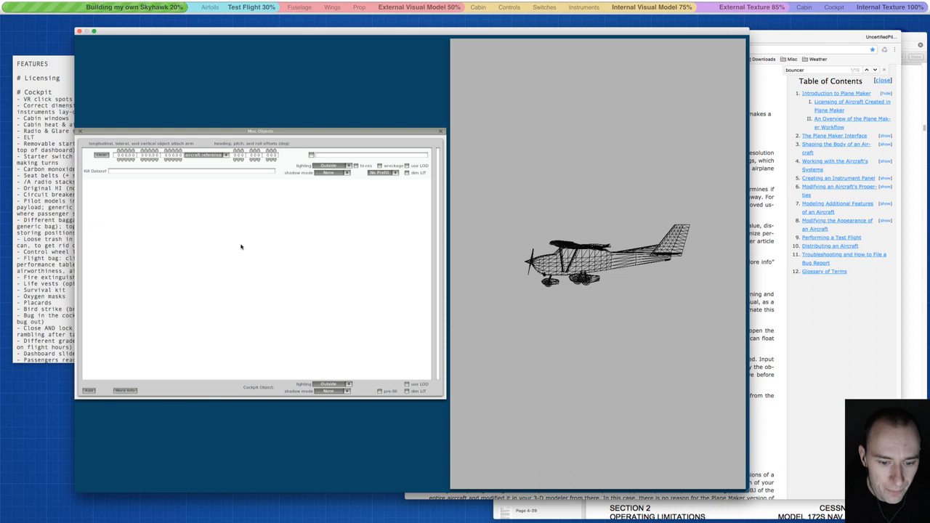
click(101, 155)
click(80, 133)
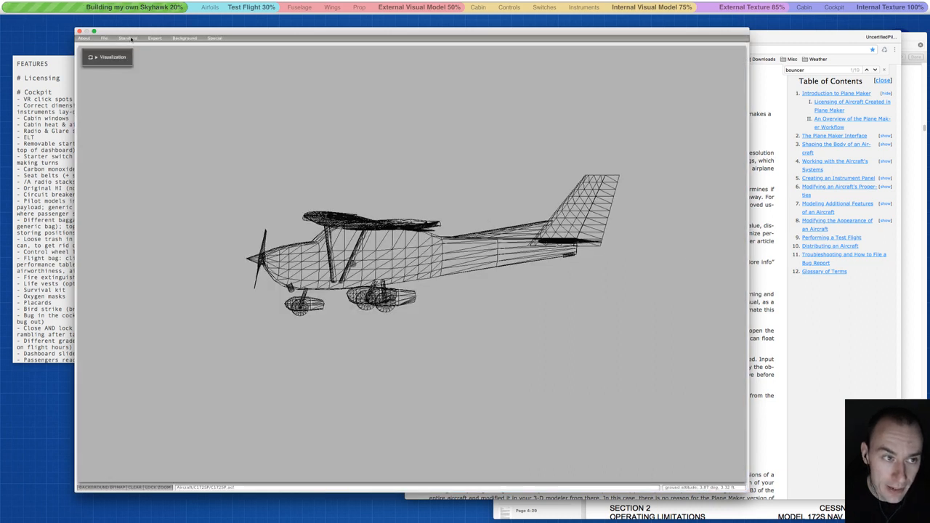
Reopen the Viewpoint settings and review the pages following Bouncers, ending with Arc Colors.
click(128, 38)
click(132, 48)
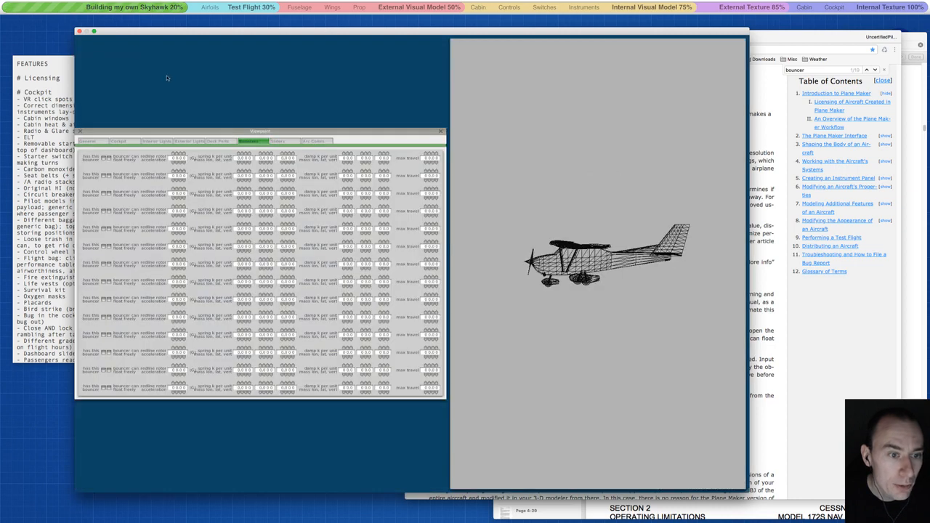
click(288, 141)
click(318, 142)
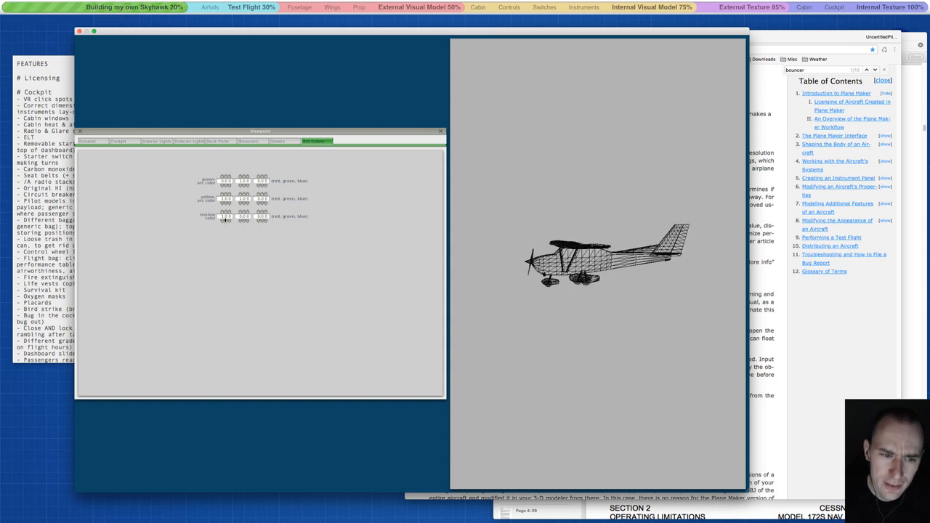
Switch to the Plane Maker Manual in Chrome and find the passage on "arc color".
click(795, 312)
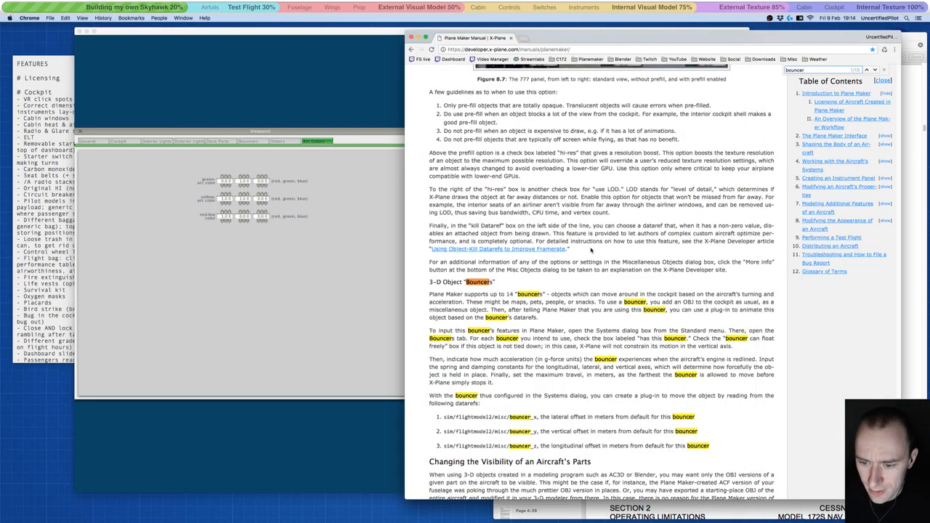
scroll(590, 249, down, 10)
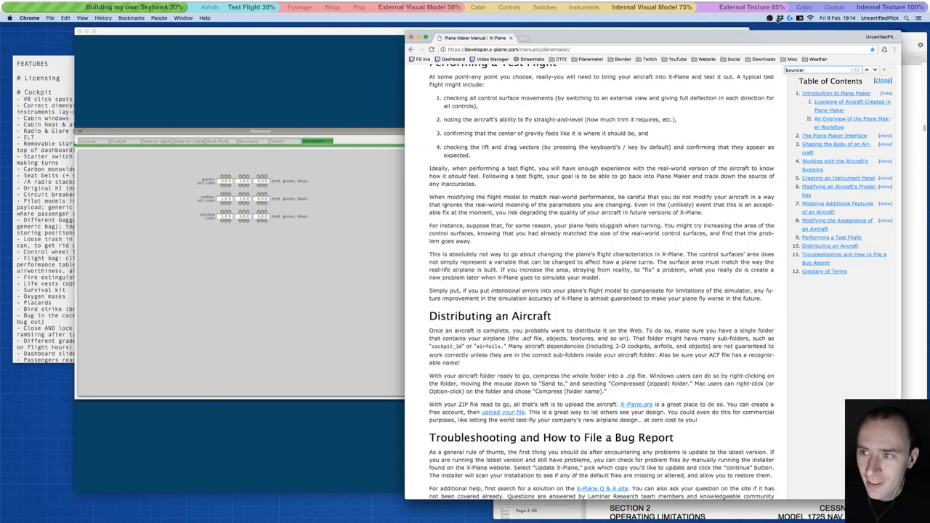
drag(808, 70, 739, 66)
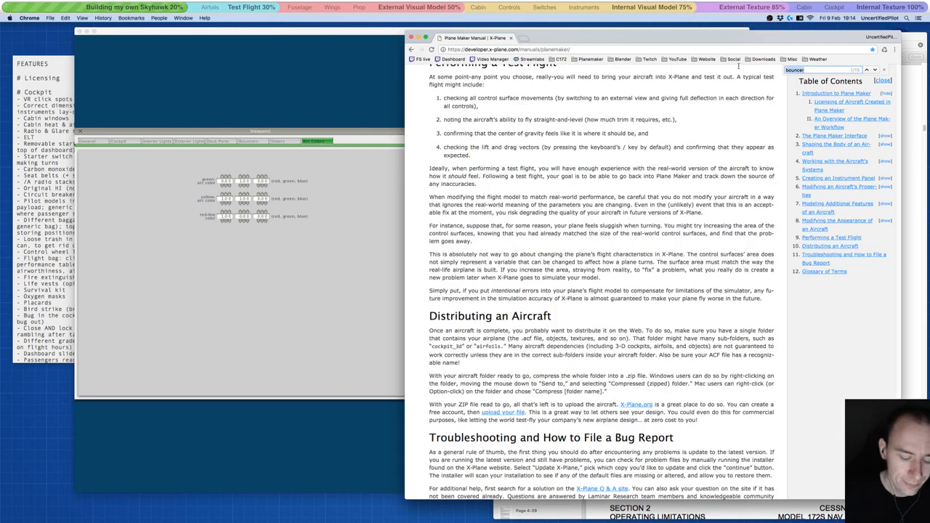
text(arc color)
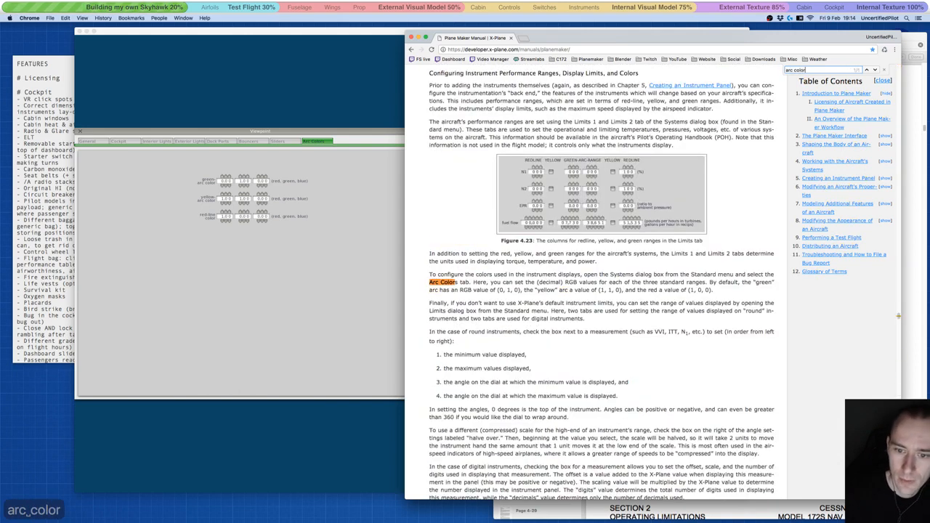
click(563, 295)
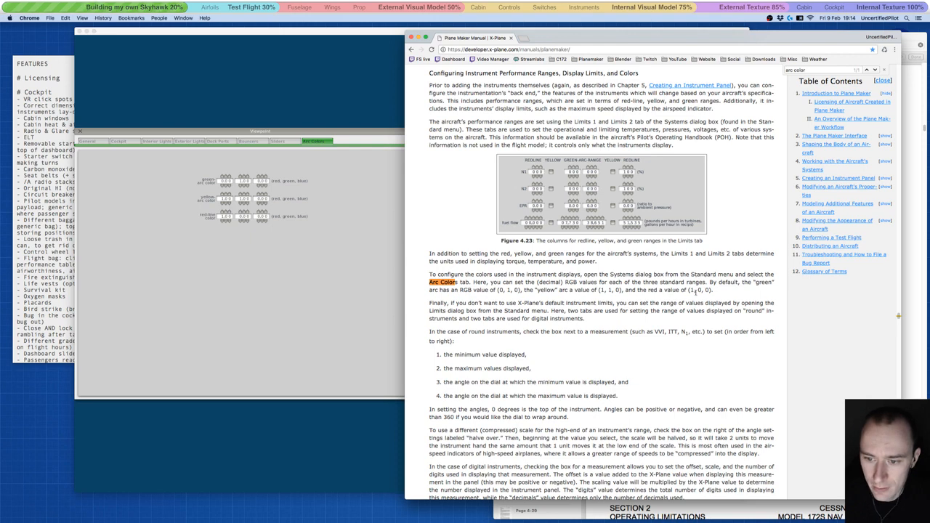
Return to Plane Maker, close the Viewpoint settings from the General page and save the aircraft.
click(315, 234)
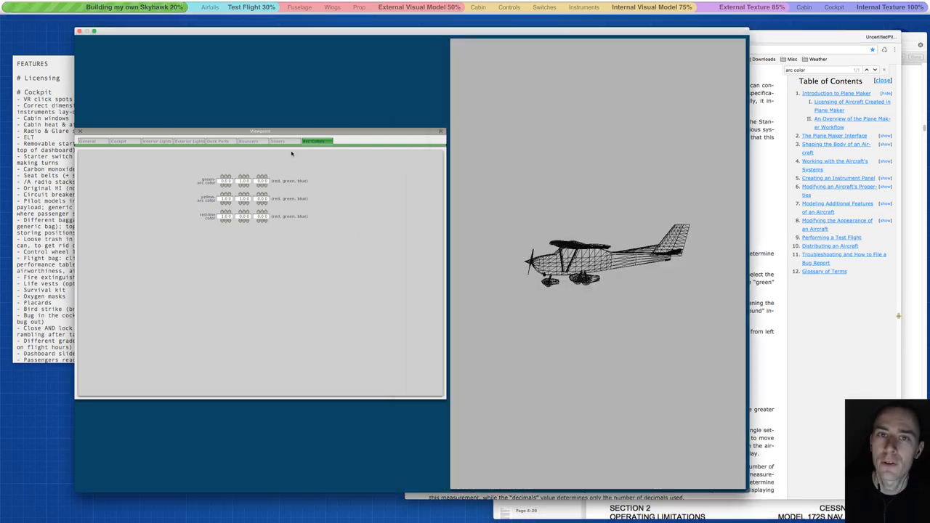
click(84, 141)
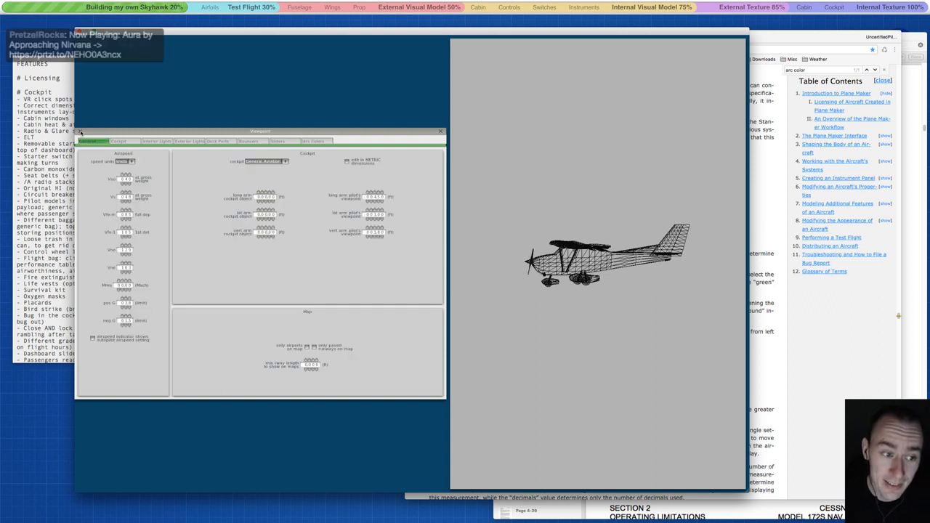
click(81, 133)
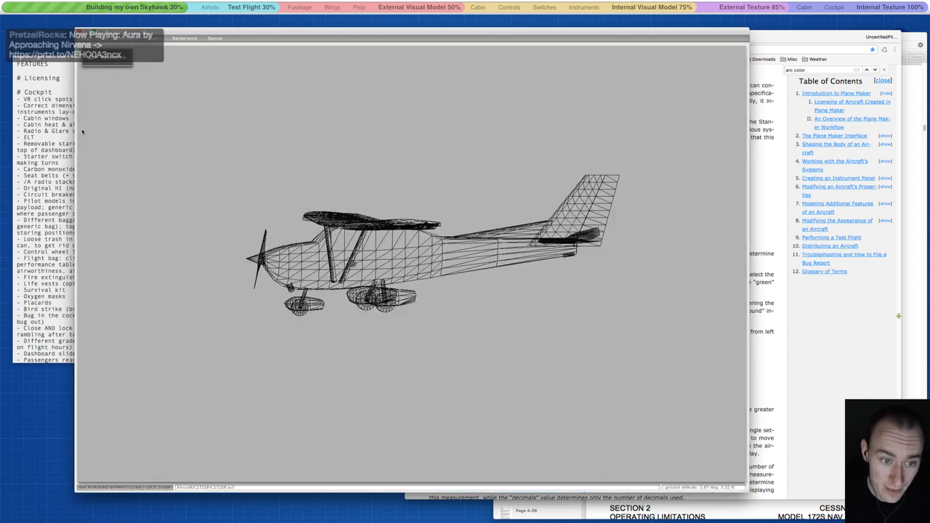
key(ctrl+s)
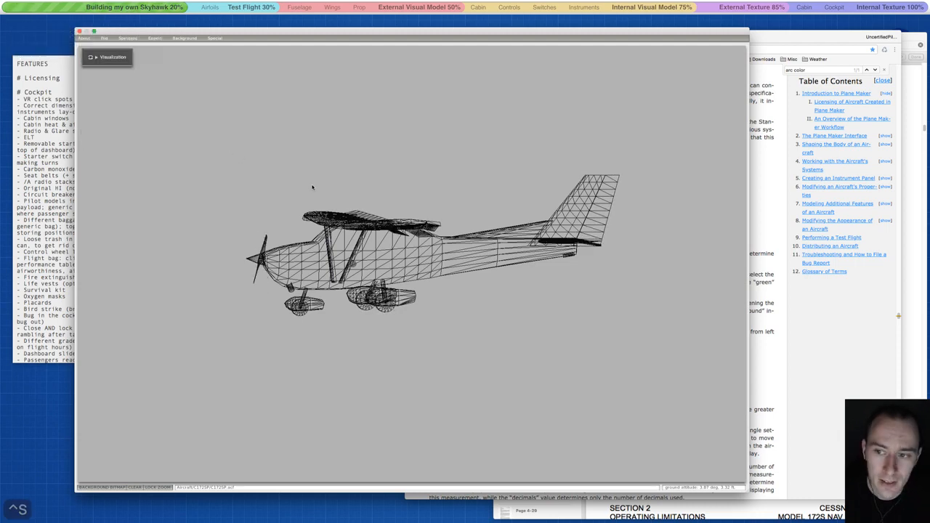
Go back to the Plane Maker Manual in Chrome and search it for "2D cockpit".
click(772, 114)
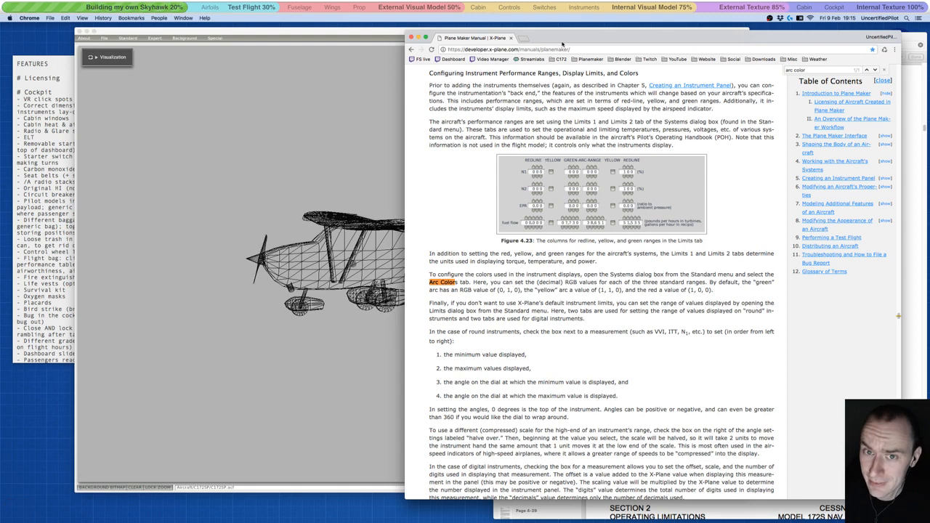
scroll(624, 140, up, 5)
key(super+f)
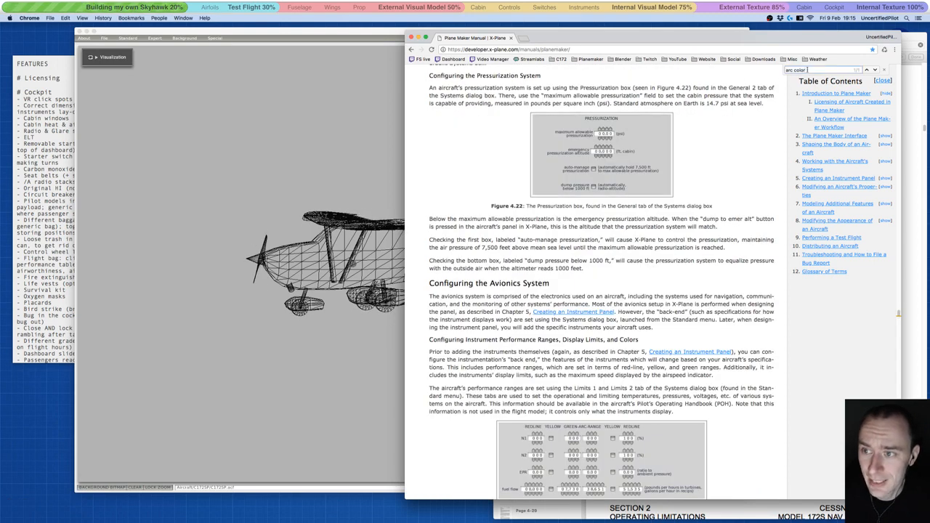
text(2D)
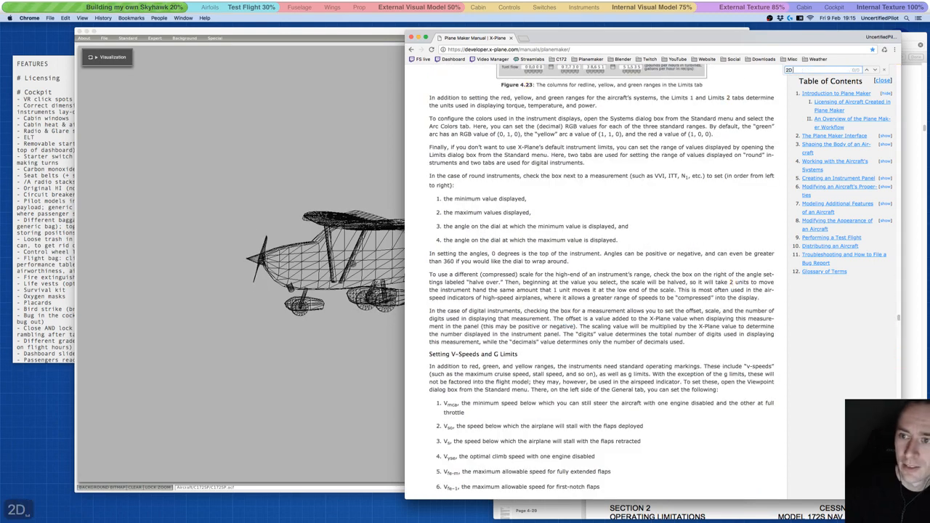
text( cockpit)
key(Return)
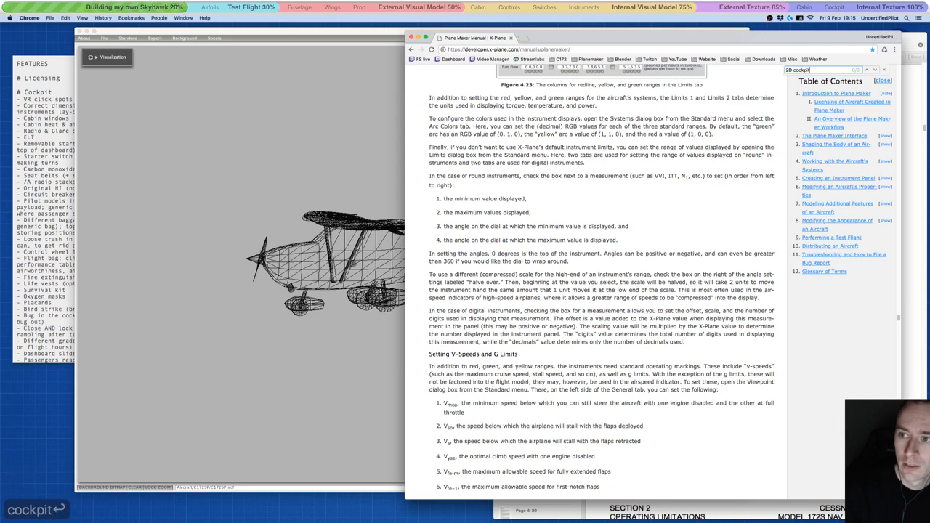
Search the manual for "cockpit", then refine the search to the hyphenated "2-D cockpit".
drag(812, 70, 753, 69)
text(cockpit)
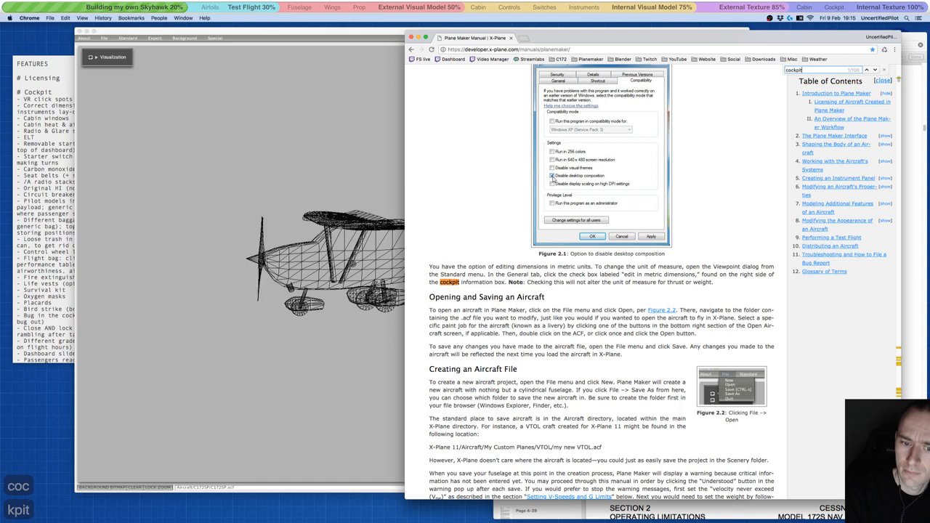
key(super+a)
text(2)
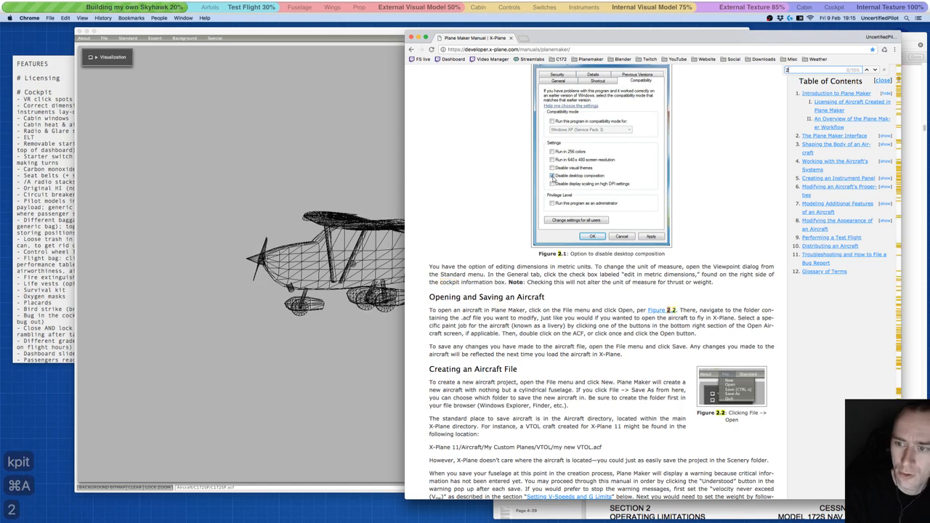
text(-D)
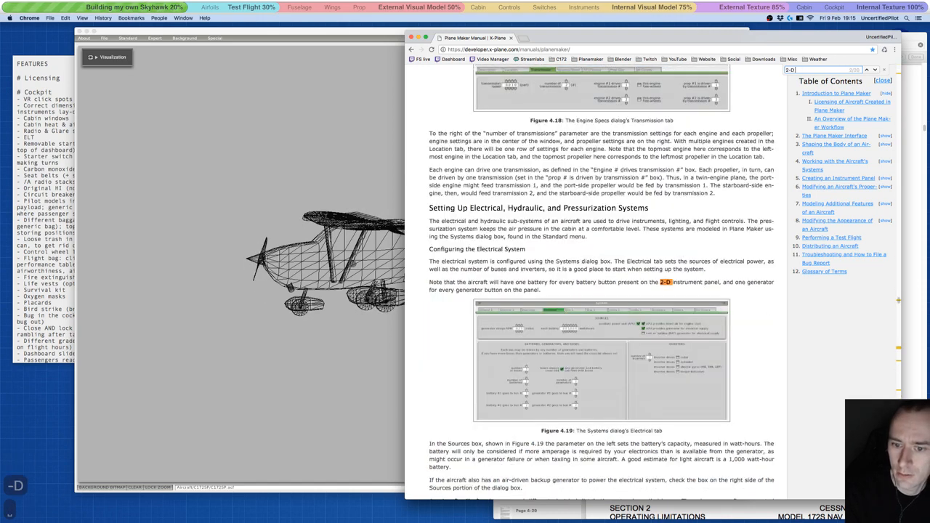
text(co)
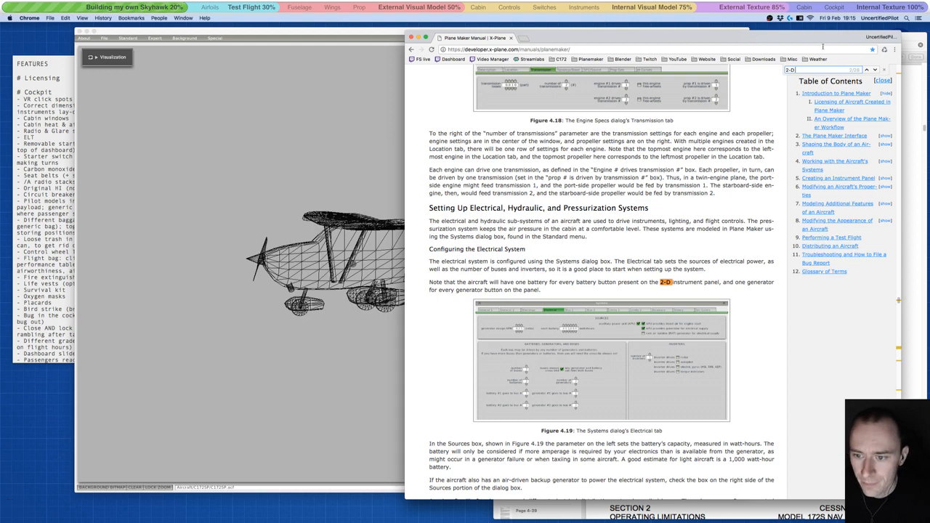
text(ckpit)
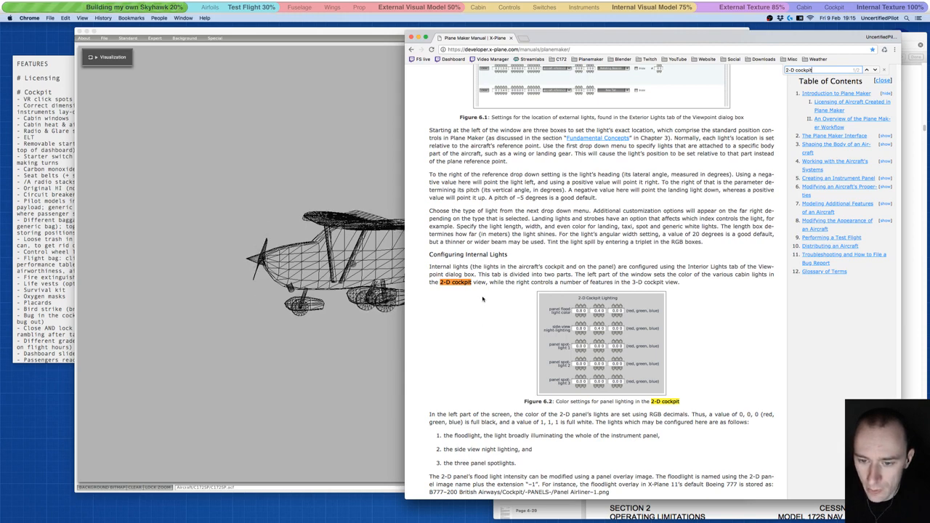
Read the manual's Configuring Internal Lights section on 2-D and 3-D cockpit lighting and skim the chapters that follow.
scroll(482, 299, down, 5)
scroll(483, 298, up, 4)
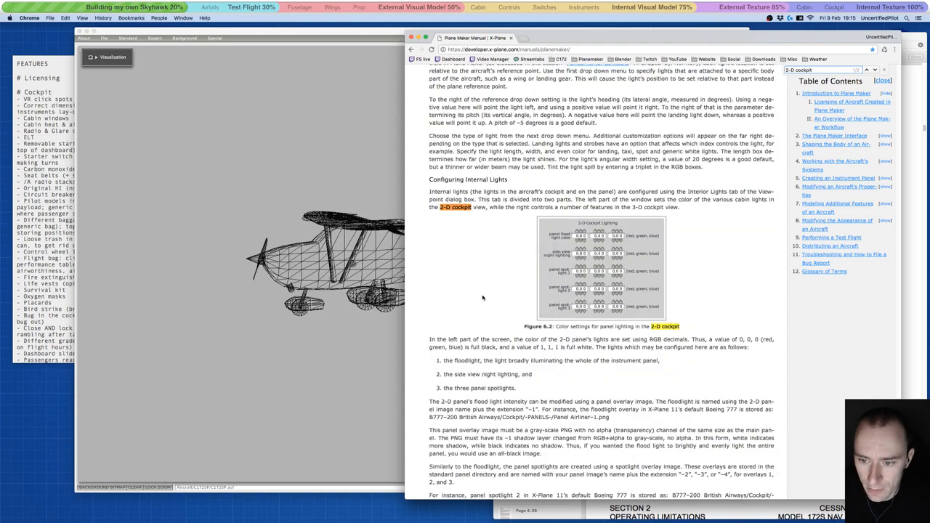
scroll(483, 297, down, 1)
scroll(482, 297, down, 3)
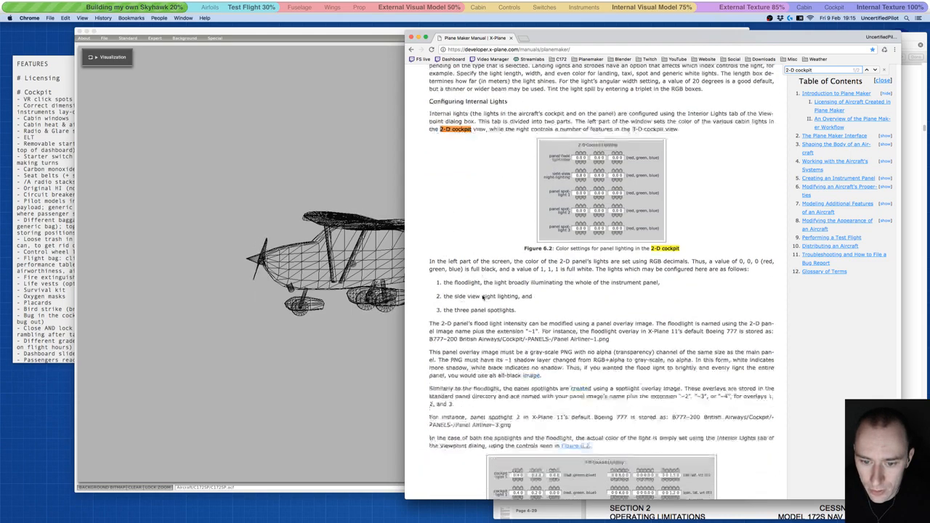
scroll(483, 297, down, 3)
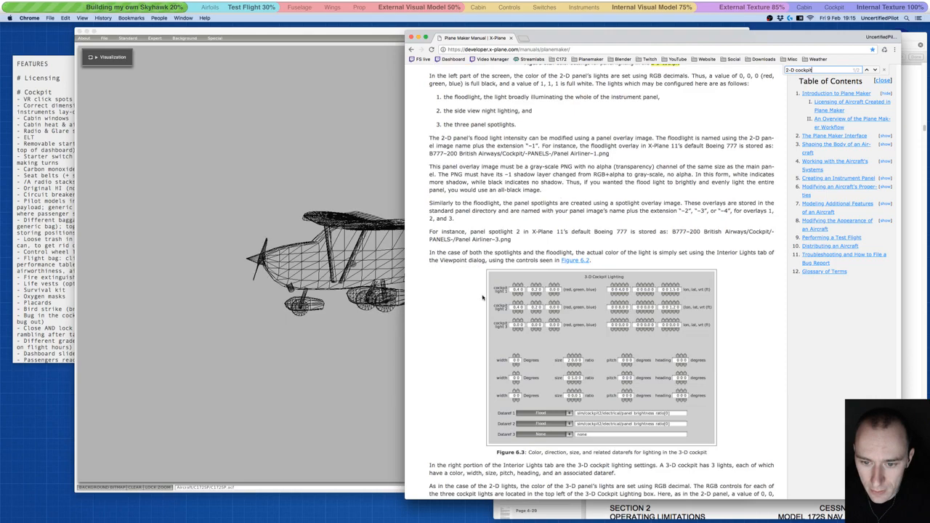
scroll(482, 297, down, 4)
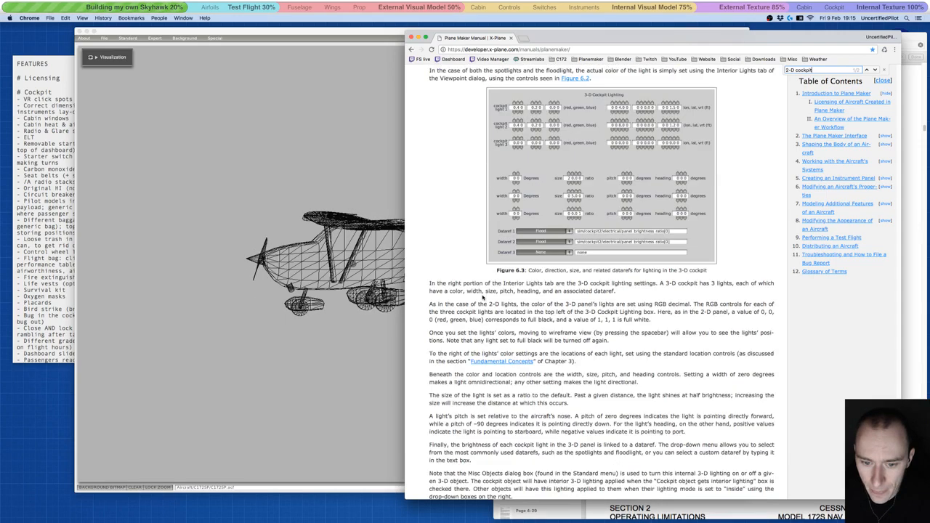
scroll(482, 297, down, 15)
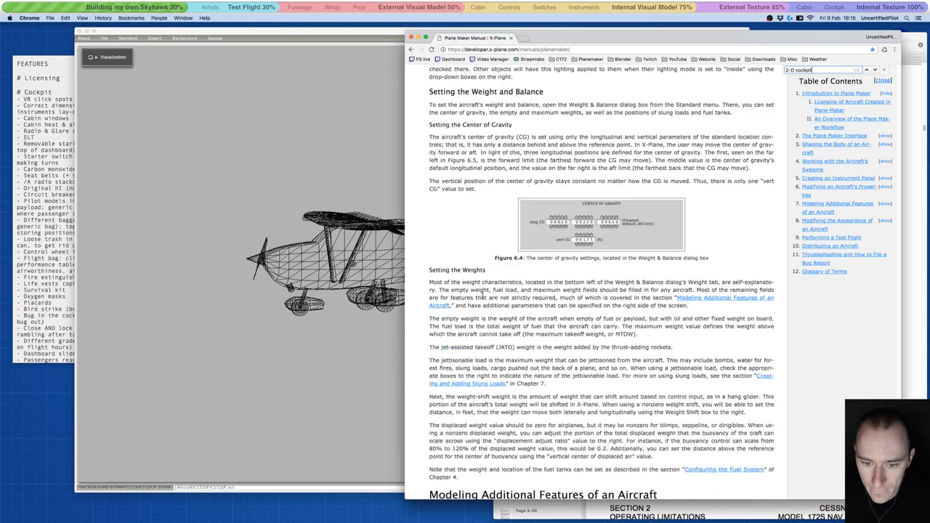
scroll(482, 297, down, 15)
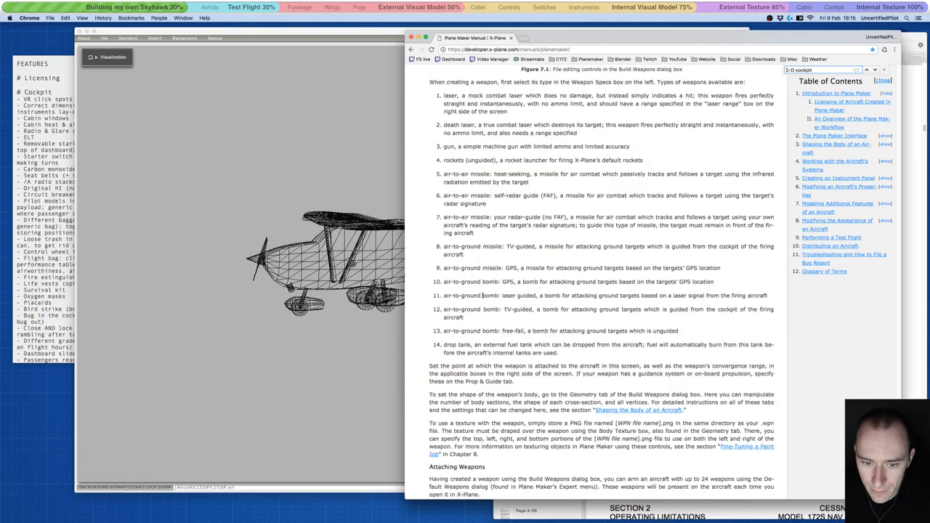
Search the manual for "cockpit" again and open the Creating an Instrument Panel chapter to read its panel and view terms.
triple_click(818, 69)
text(cockpit)
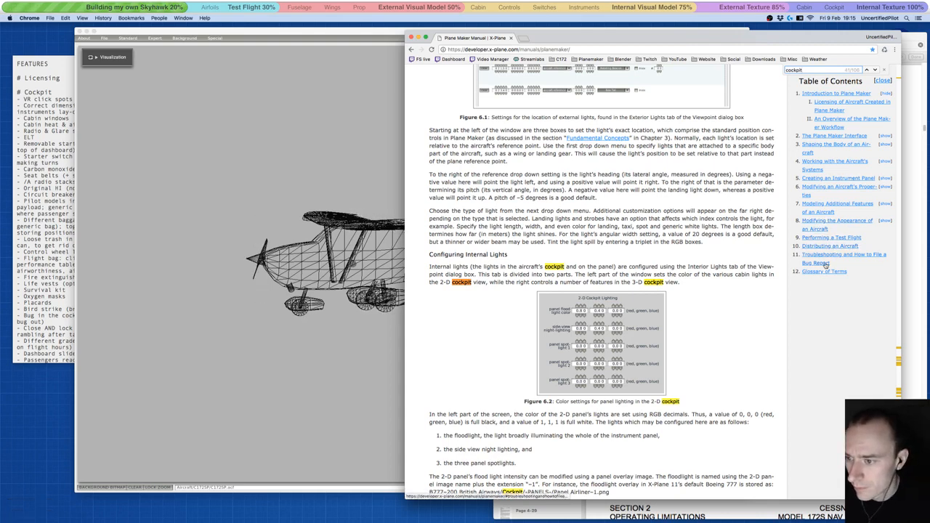
click(826, 178)
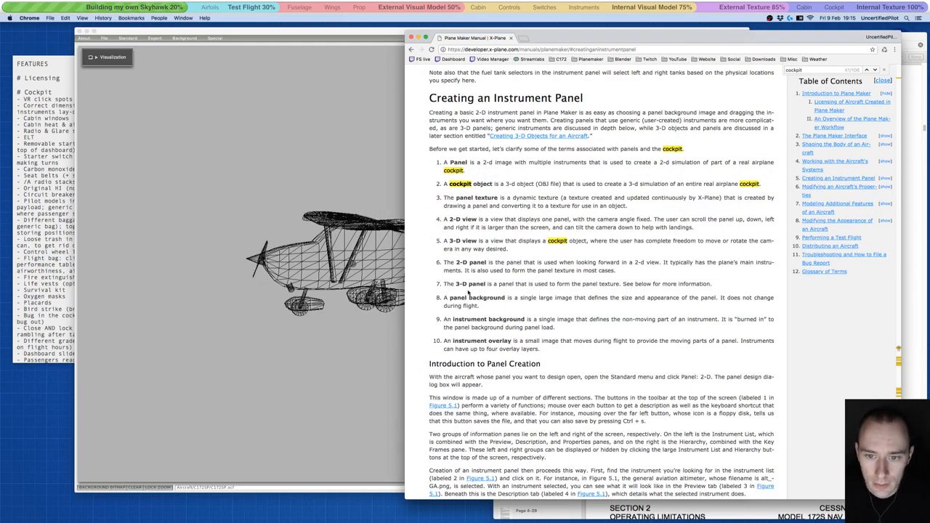
scroll(468, 293, down, 1)
In Plane Maker's Viewpoint Cockpit settings, show the cockpit object and exterior aircraft structure in 2-d forward panel views, then close the settings.
click(153, 57)
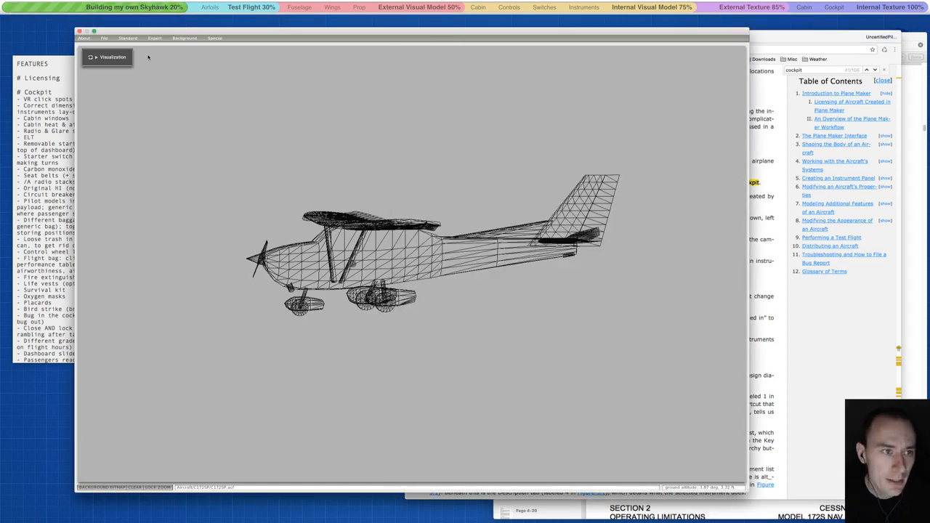
click(128, 37)
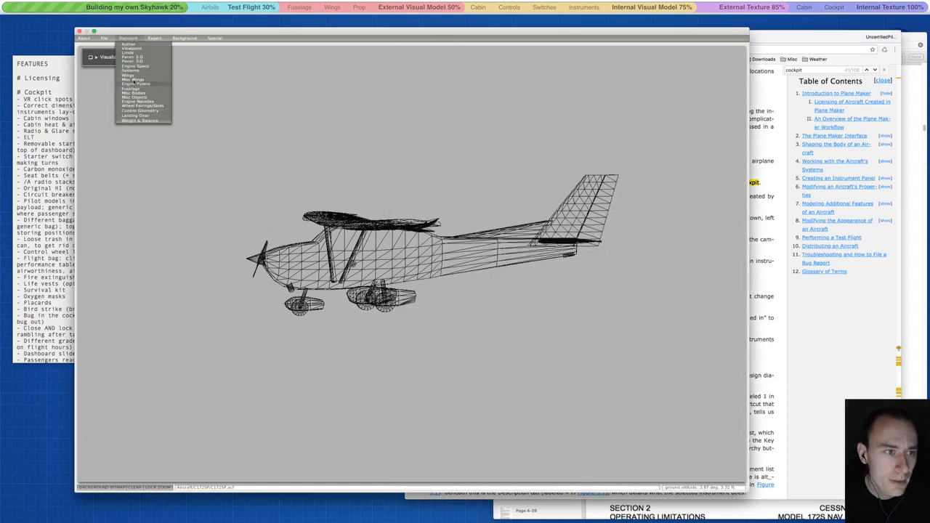
click(131, 48)
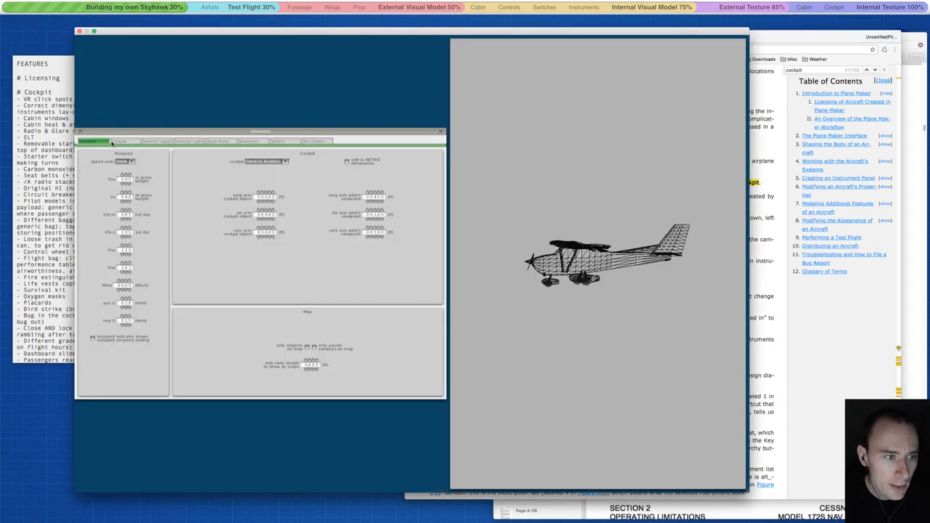
click(119, 141)
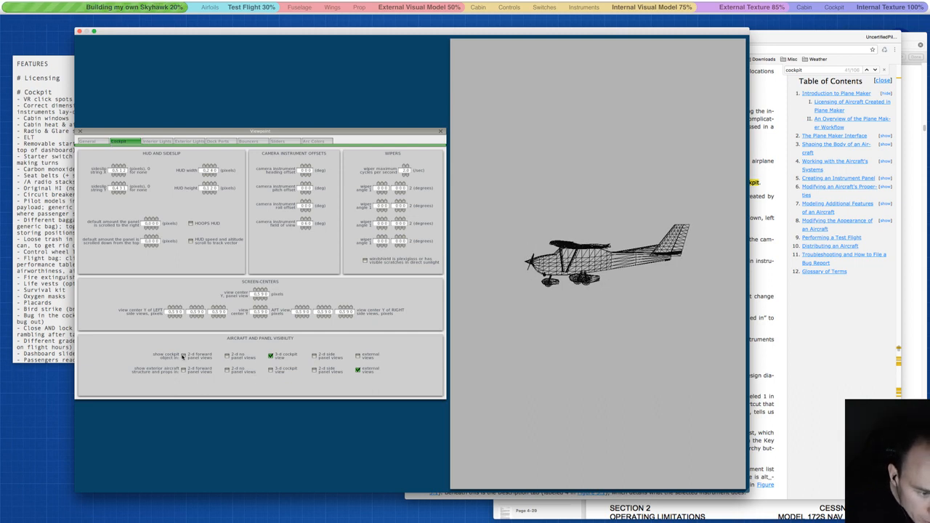
click(183, 355)
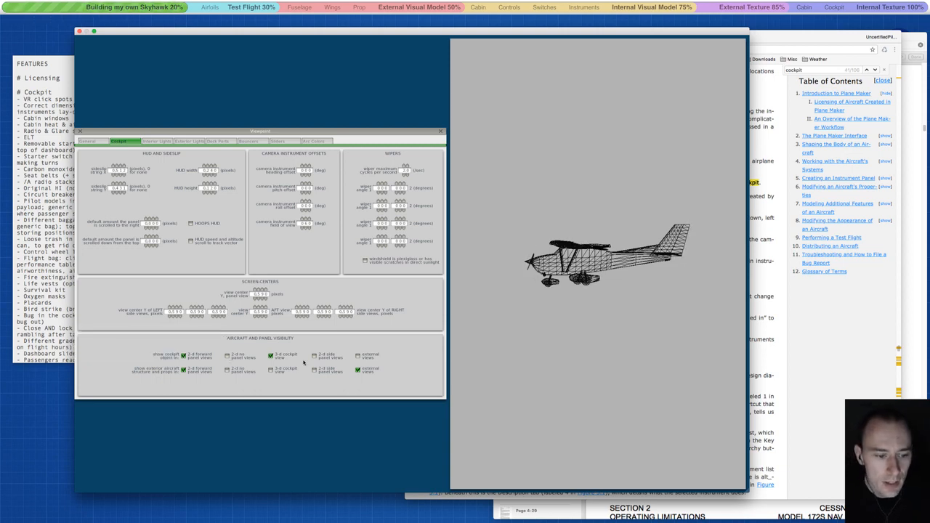
click(440, 131)
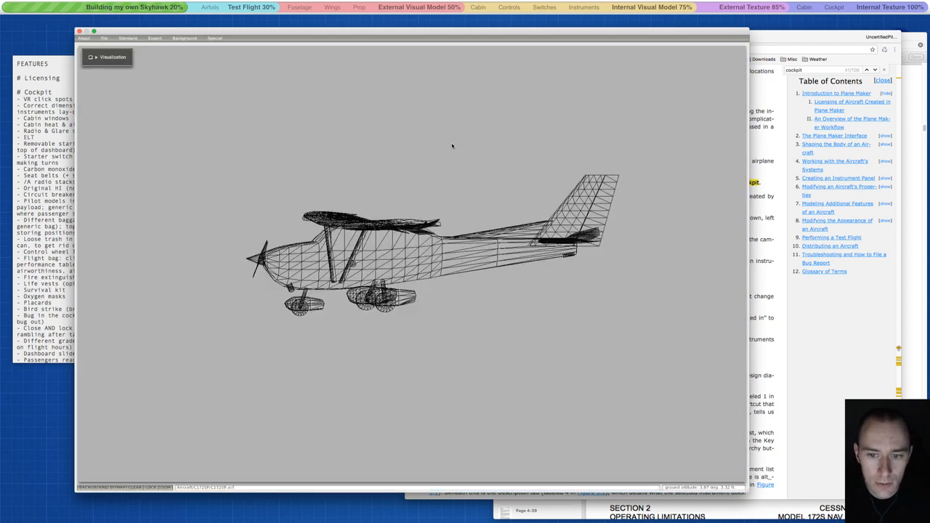
Orbit the wireframe aircraft to examine it from the front and both front quarters.
key(a)
key(d)
key(d)
key(d)
key(d)
key(d)
key(d)
key(d)
key(d)
key(d)
key(d)
key(d)
key(d)
key(d)
key(d)
key(d)
key(d)
key(d)
key(d)
key(d)
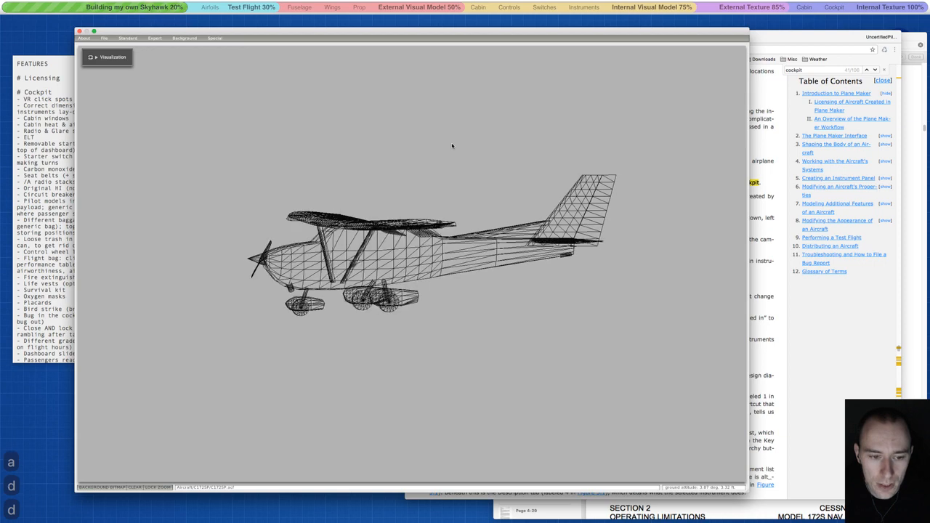
key(d)
key(d)
key(d)
key(d)
key(d)
key(d)
key(d)
key(d)
key(d)
key(d)
key(d)
key(d)
key(d)
key(d)
key(d)
key(d)
key(d)
key(d)
key(d)
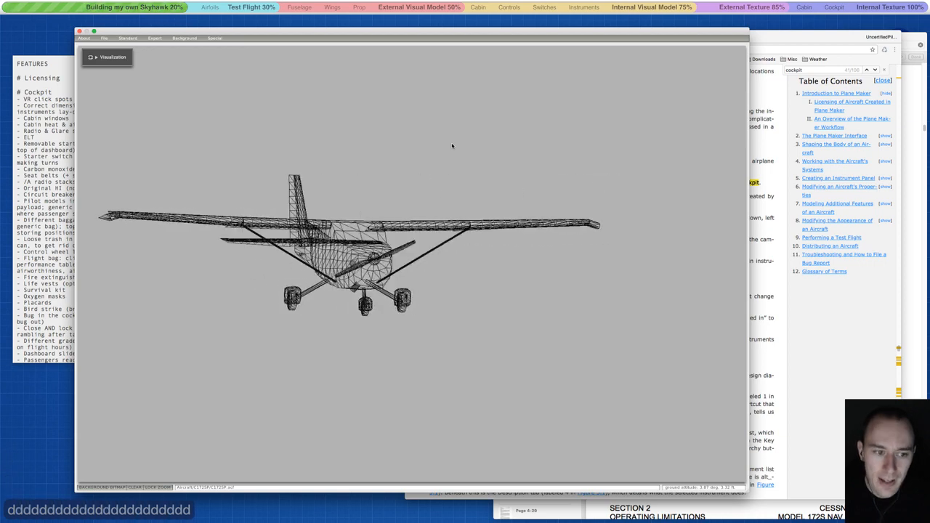
key(a)
key(a)
key(a)
key(a)
key(a)
key(a)
key(a)
key(a)
key(a)
key(a)
key(a)
key(a)
key(a)
key(a)
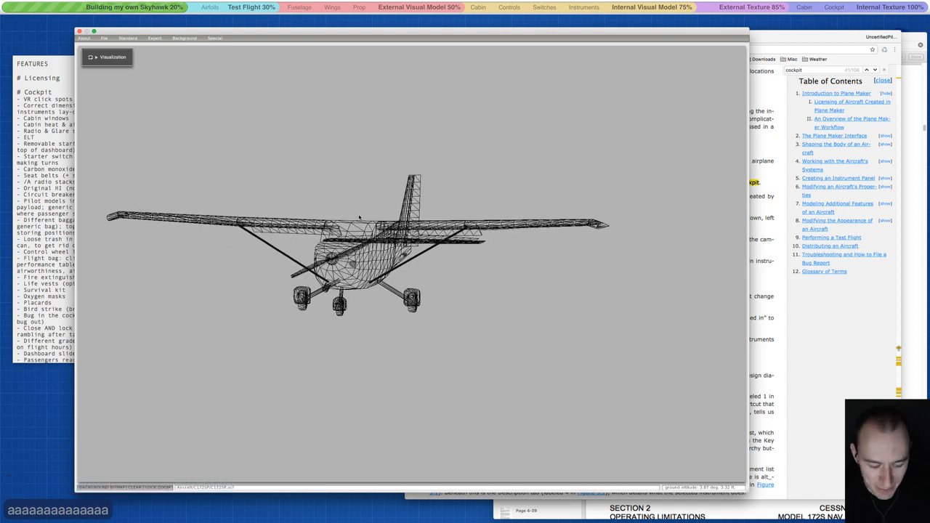
Save the aircraft and open the 2-D panel editor.
key(ctrl+s)
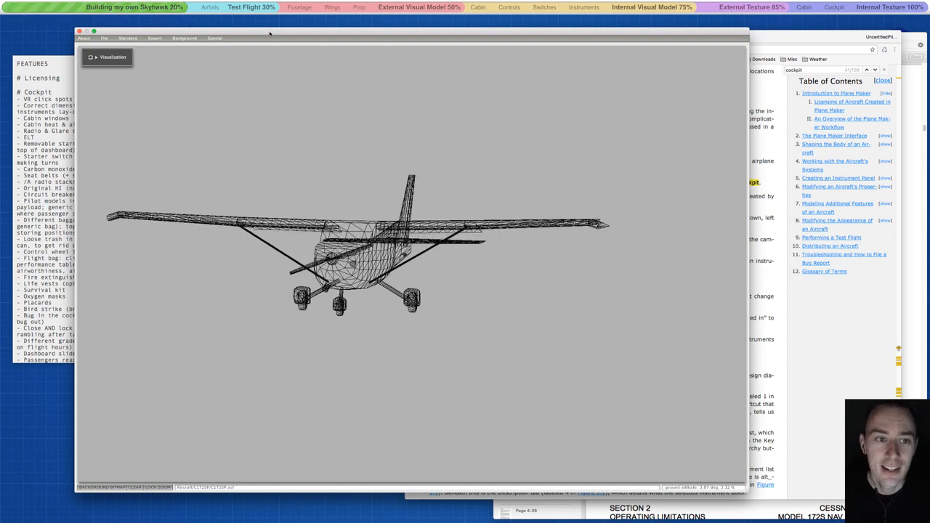
drag(270, 33, 246, 33)
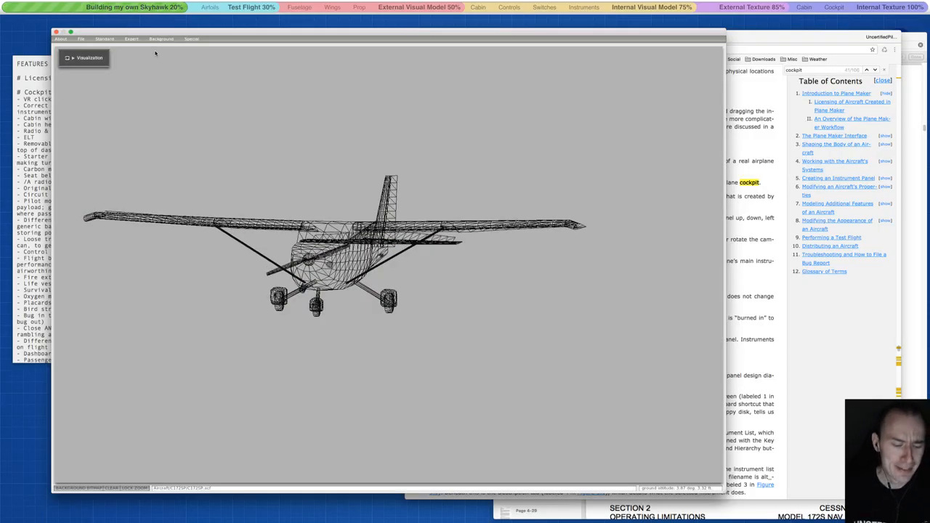
click(104, 38)
click(107, 57)
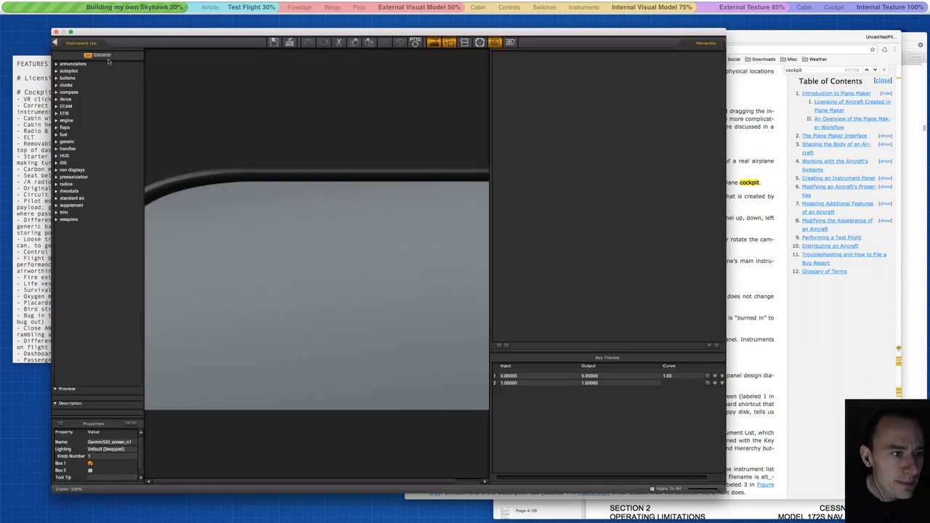
Enlarge and reposition the Plane Maker window, and close the Cessna 172S handbook PDF.
drag(373, 32, 354, 24)
drag(703, 473, 756, 487)
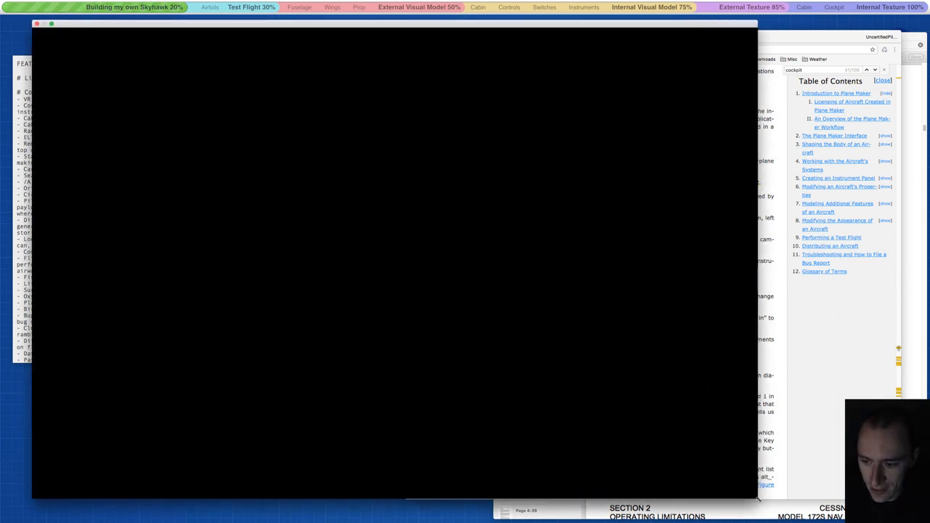
click(913, 313)
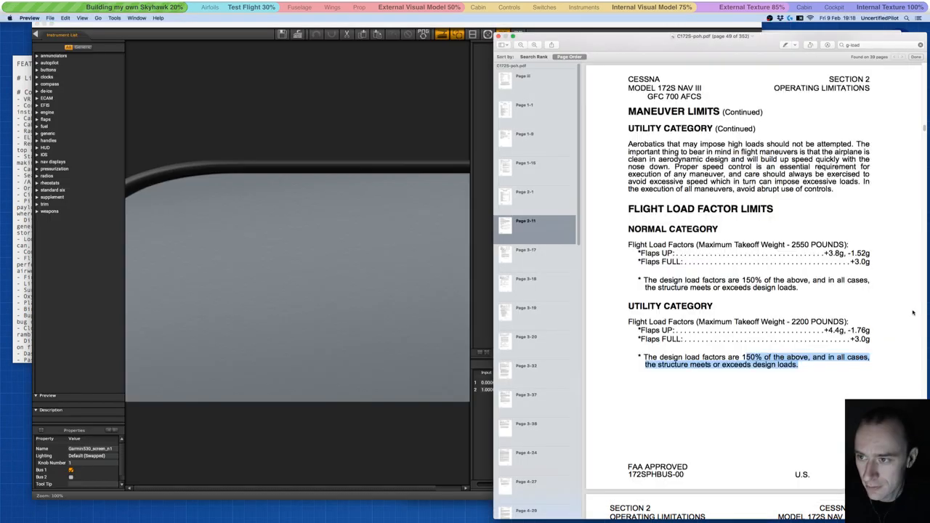
click(499, 36)
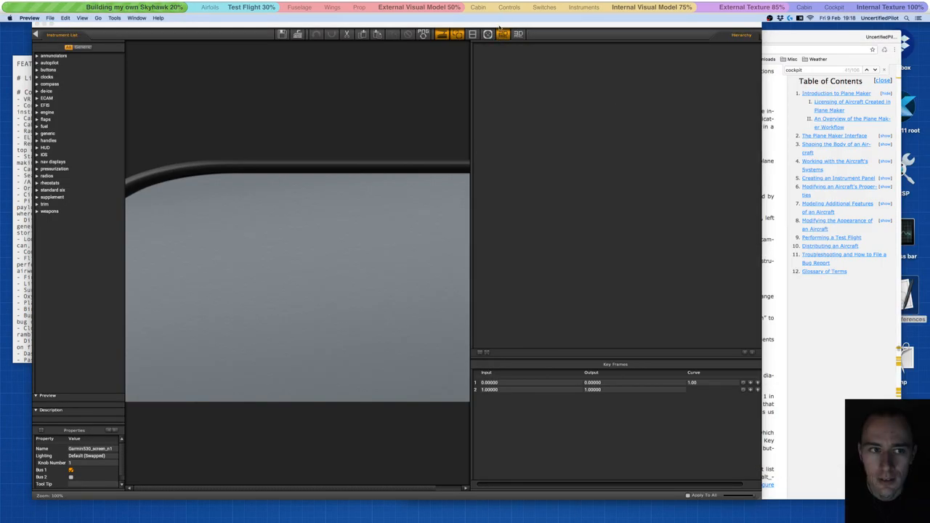
drag(227, 25, 238, 34)
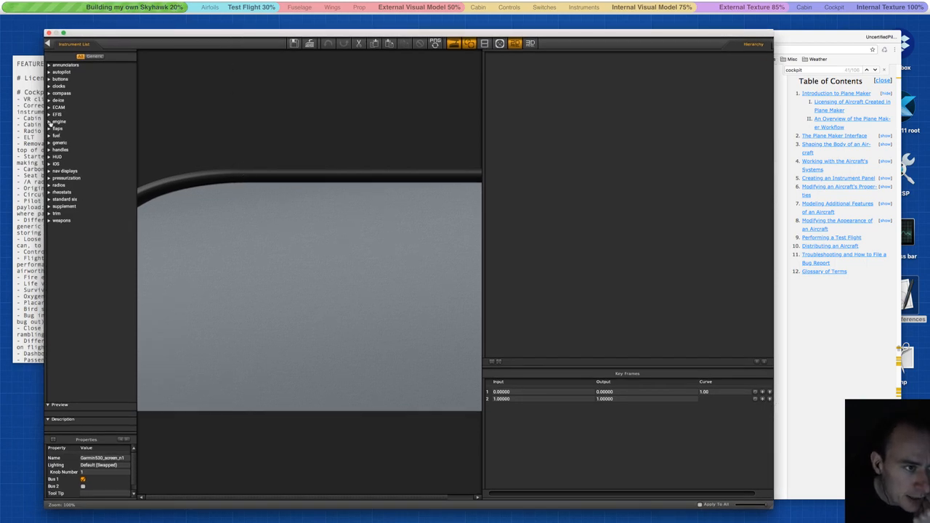
Check the generic, full and autopilot entries of the instrument list, and widen the panel layout area by narrowing the Hierarchy pane.
click(91, 57)
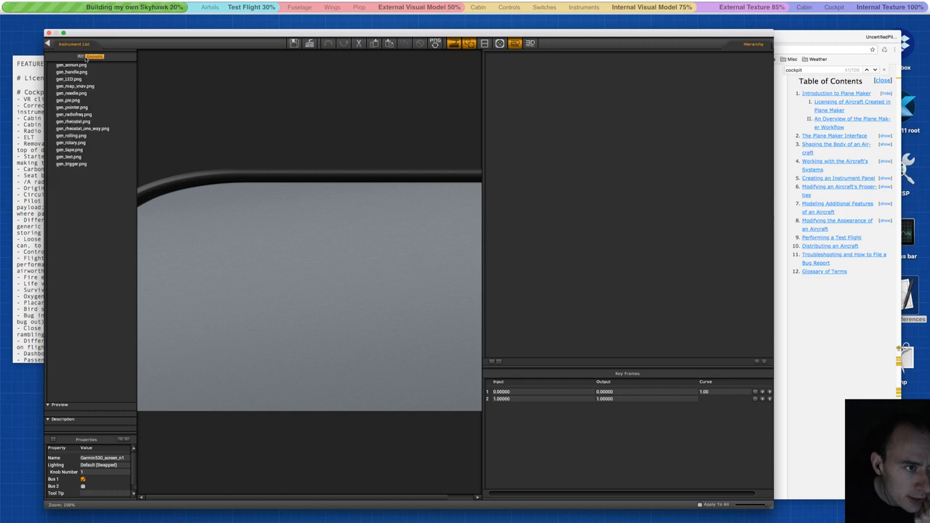
click(80, 56)
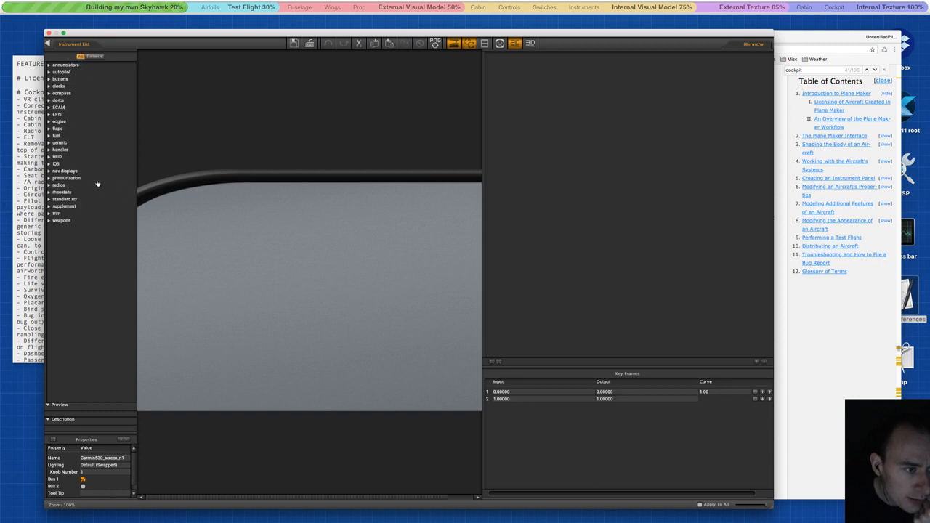
click(49, 72)
click(48, 73)
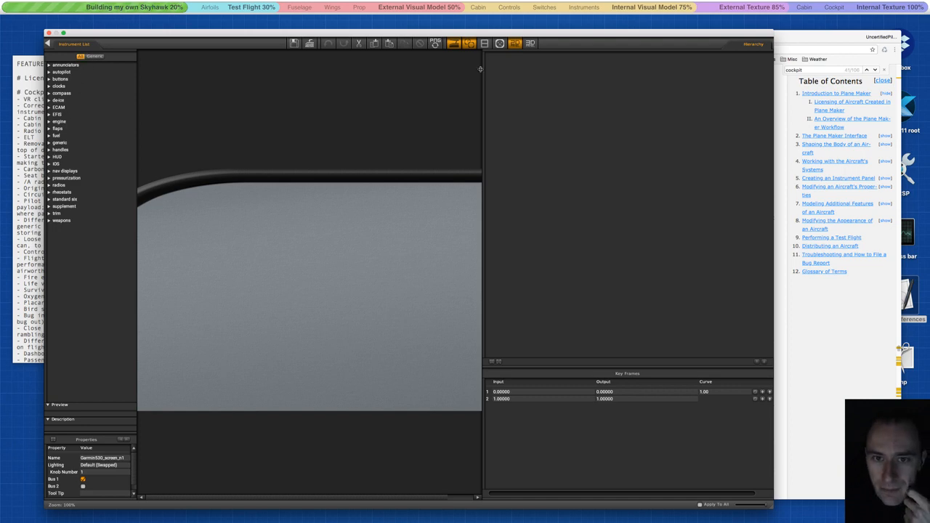
drag(480, 70, 608, 68)
Switch to the Plane Maker Manual in Chrome and read its Introduction to Panel Creation section.
click(863, 362)
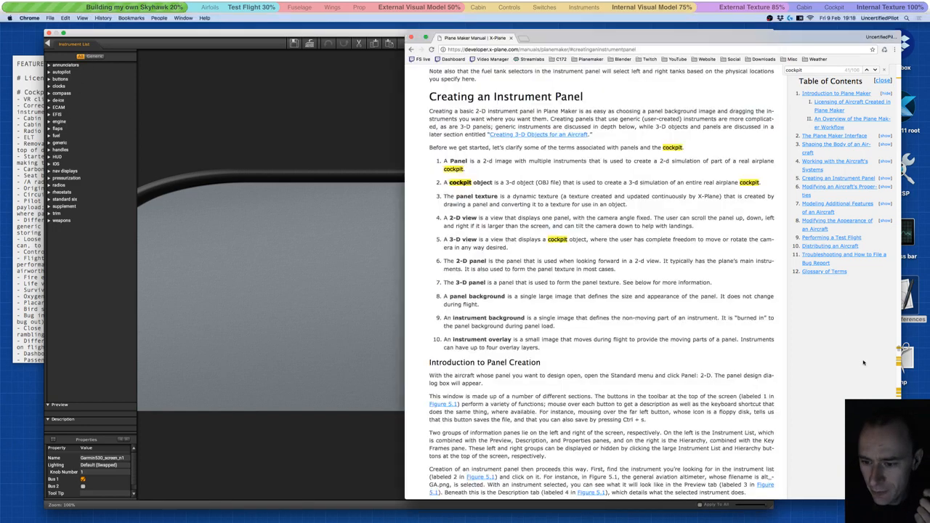
scroll(459, 308, down, 5)
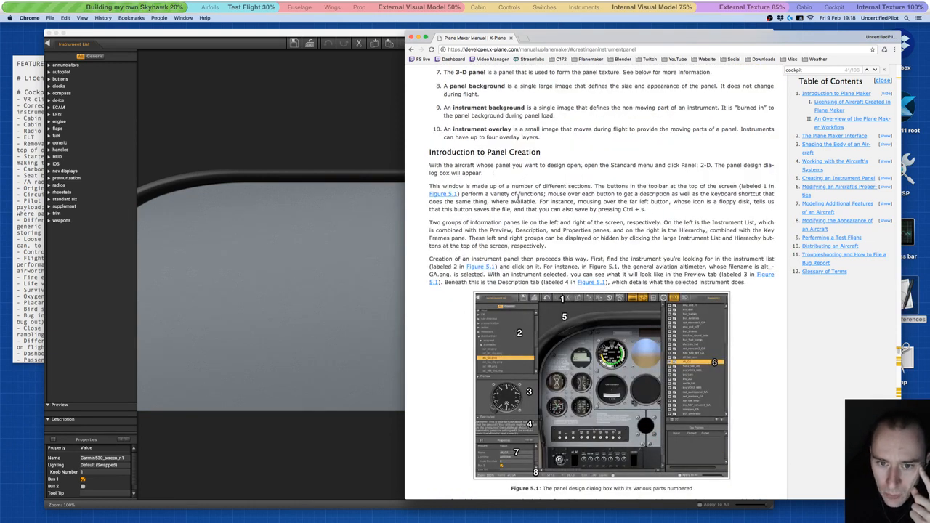
scroll(600, 208, down, 2)
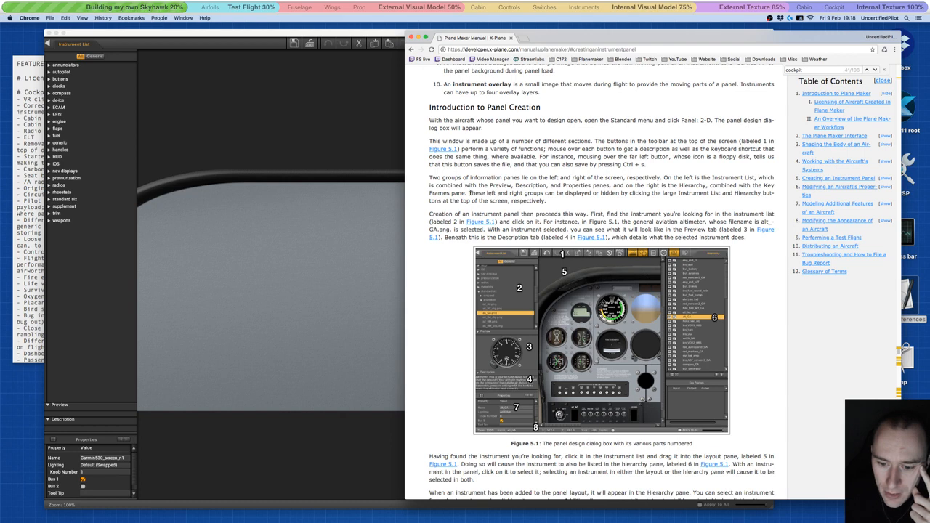
Back in Plane Maker, import the instrument panel from Laminar Research's Cessna_172SP.acf into the panel editor.
click(324, 94)
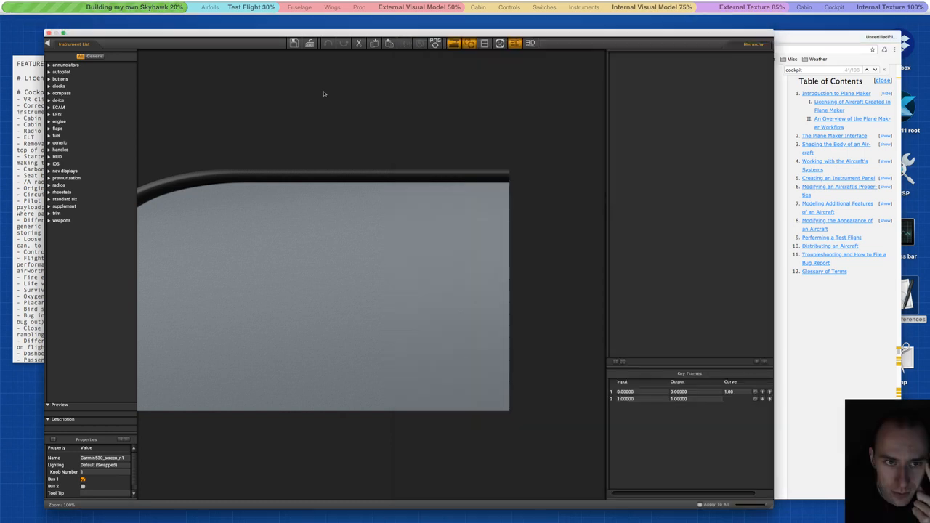
click(309, 44)
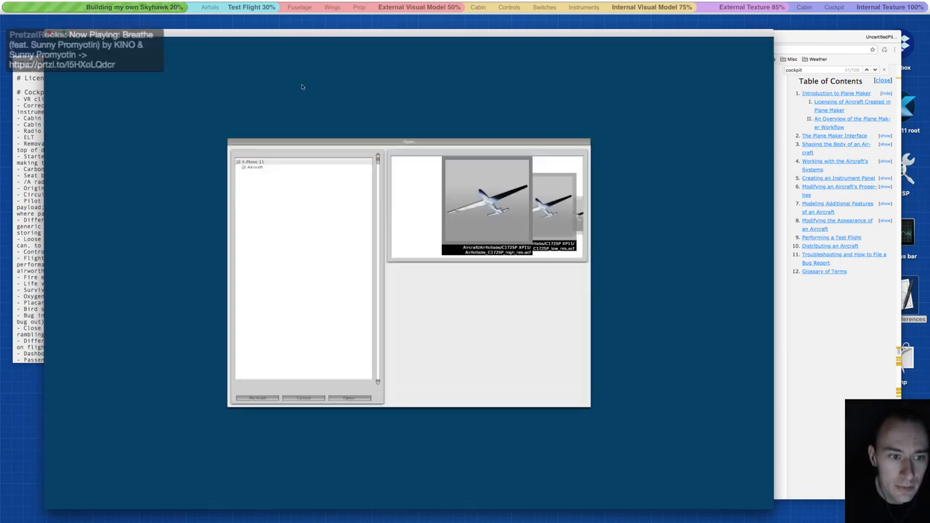
double_click(258, 168)
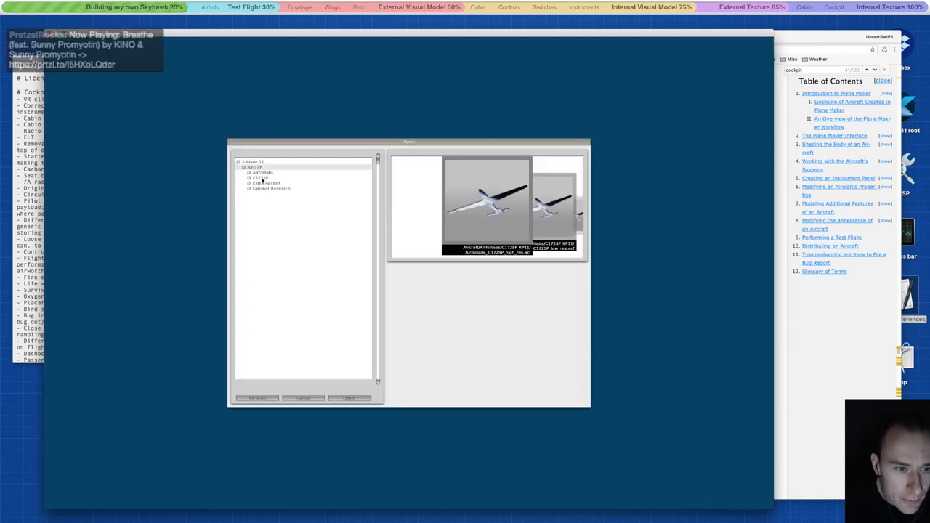
double_click(264, 188)
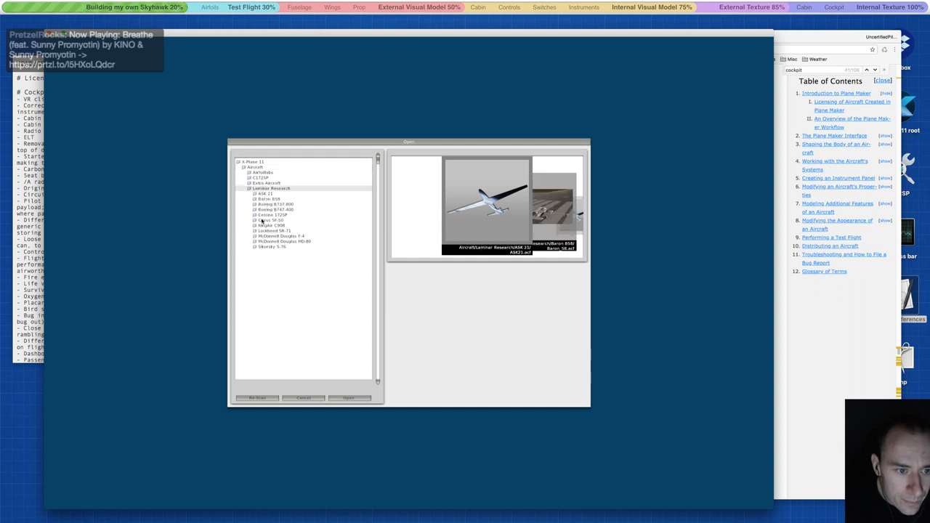
double_click(263, 215)
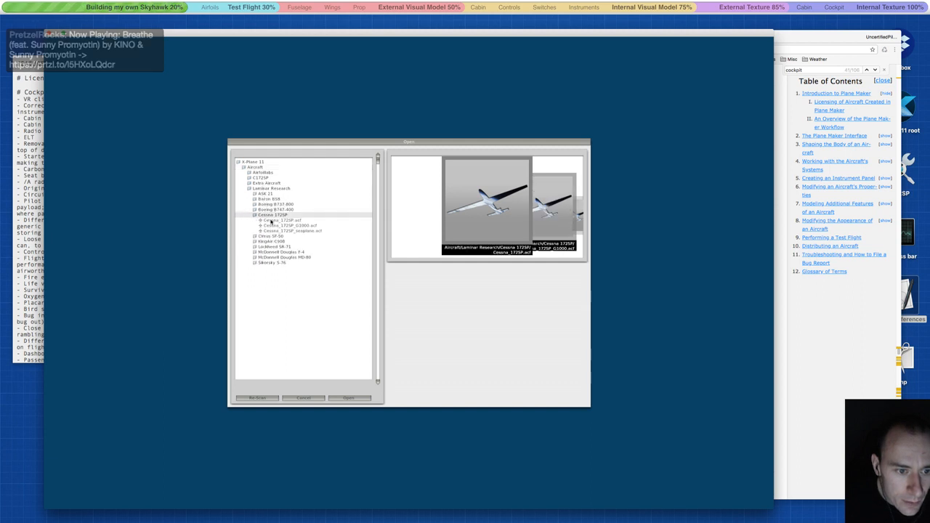
click(271, 221)
click(354, 399)
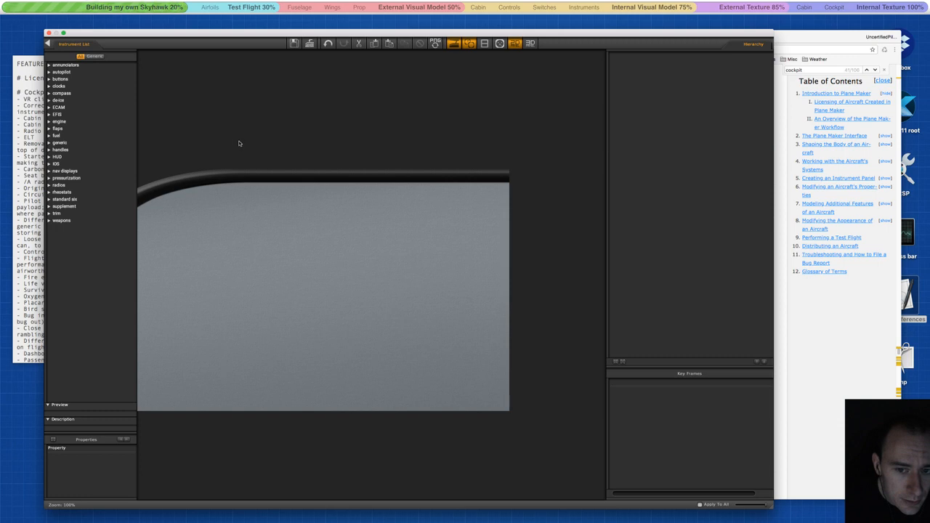
Leave the panel editor and orbit the wireframe aircraft to inspect it from the front and the side.
click(48, 44)
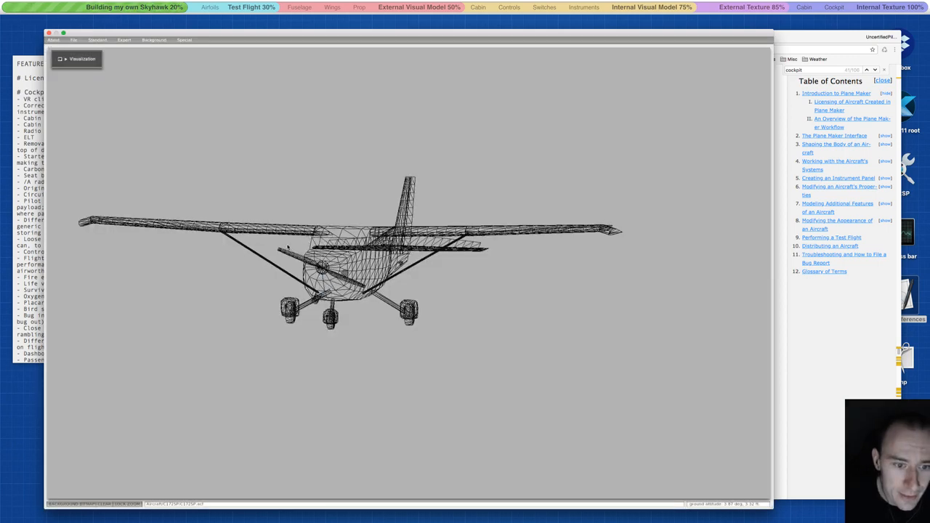
key(a)
key(d)
key(d)
key(d)
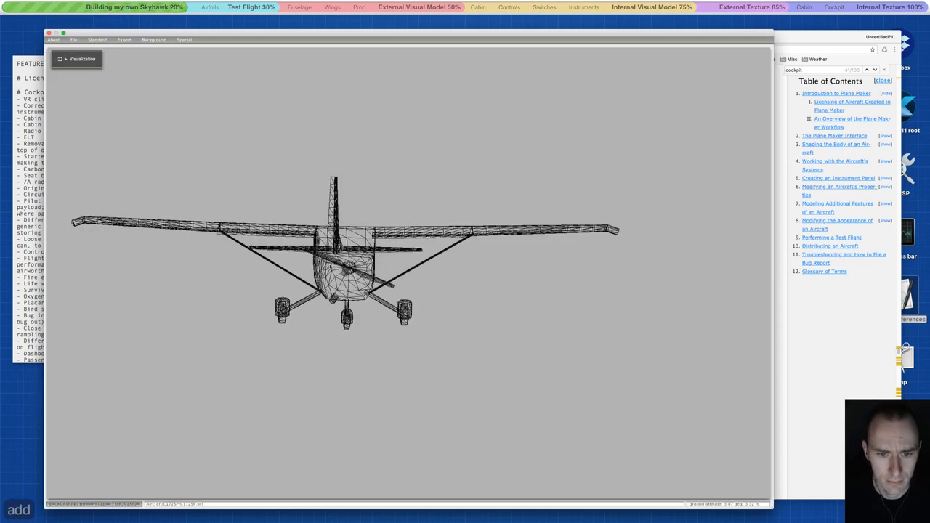
key(d)
key(d)
key(d)
key(d)
key(d)
key(d)
key(d)
key(d)
key(d)
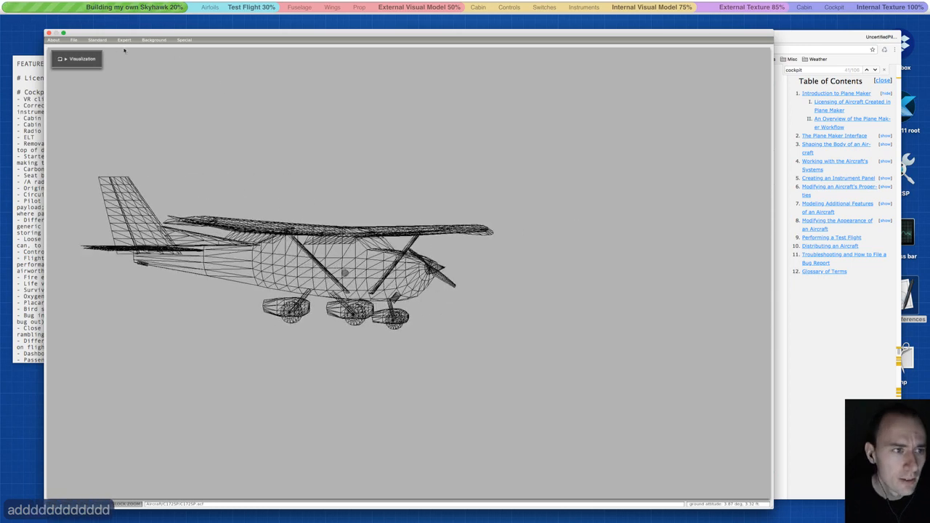
key(d)
key(d)
key(d)
Save the changes to C172SP.acf and leave the aircraft selection without opening another aircraft.
key(super+q)
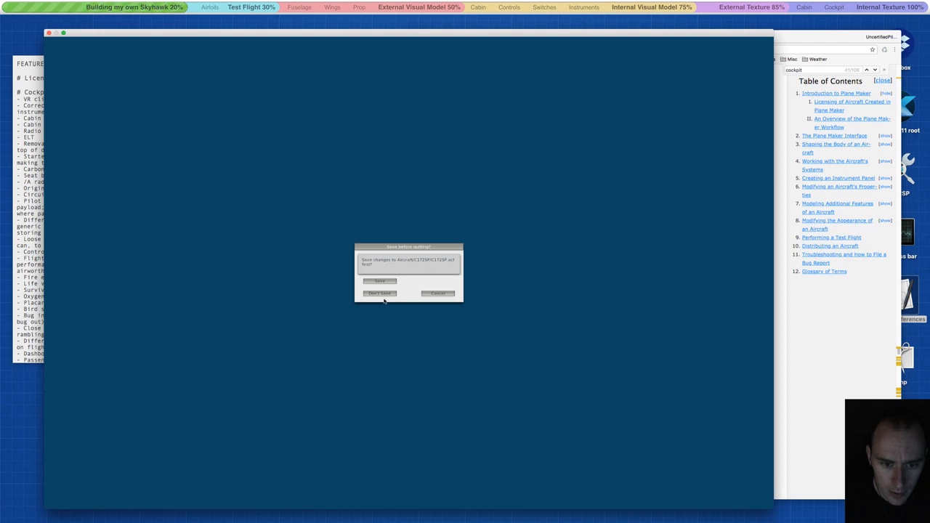
click(389, 281)
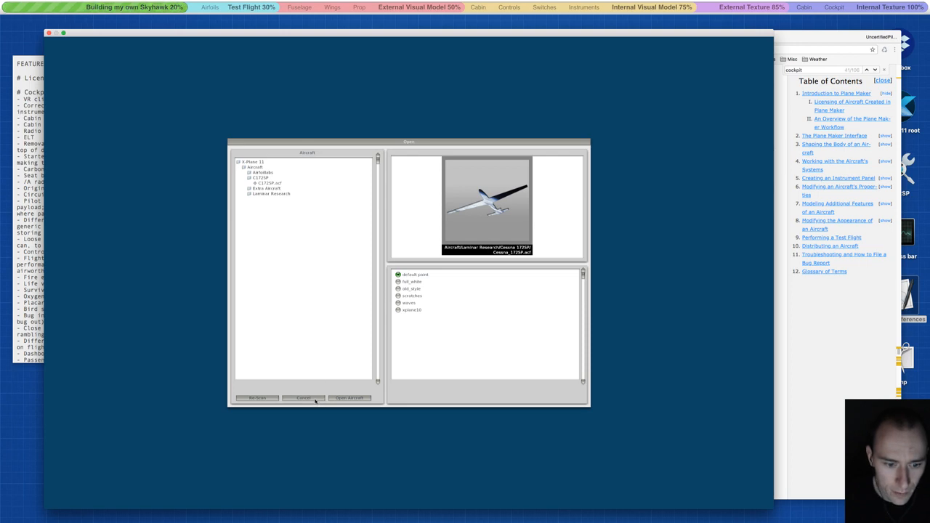
click(316, 399)
Orbit the wireframe aircraft from its side back around to the front.
key(a)
key(a)
key(a)
key(a)
key(a)
key(a)
key(a)
key(a)
key(a)
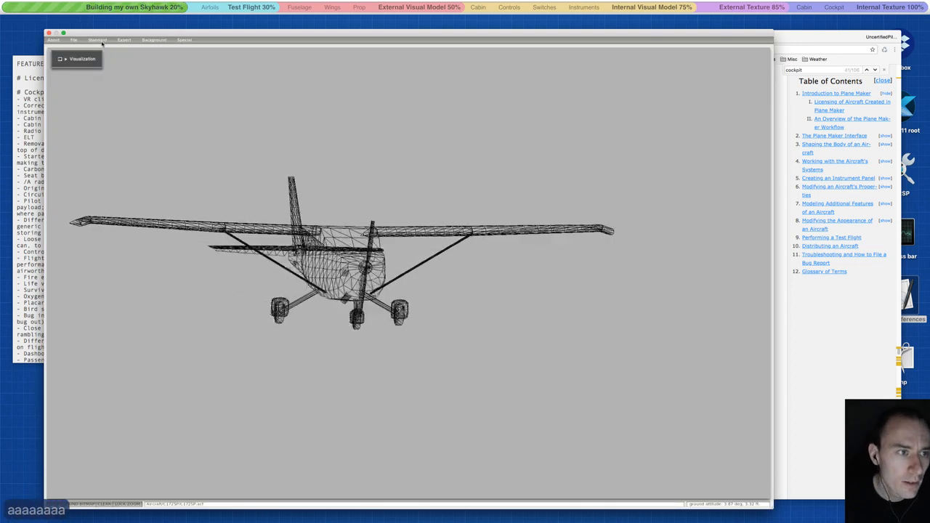
Open the 2-D panel editor and expand Laminar Research's Cessna 172SP folder in the list of aircraft whose panel can be imported.
click(74, 40)
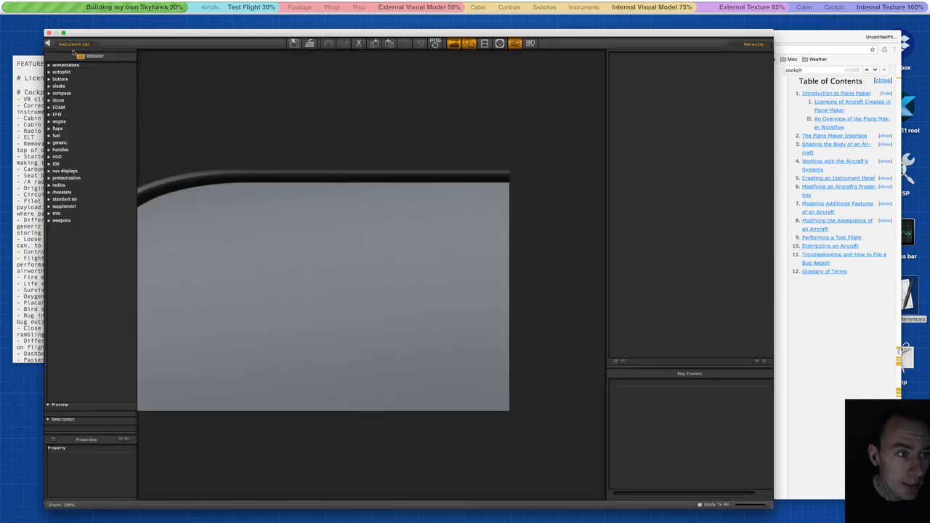
click(309, 44)
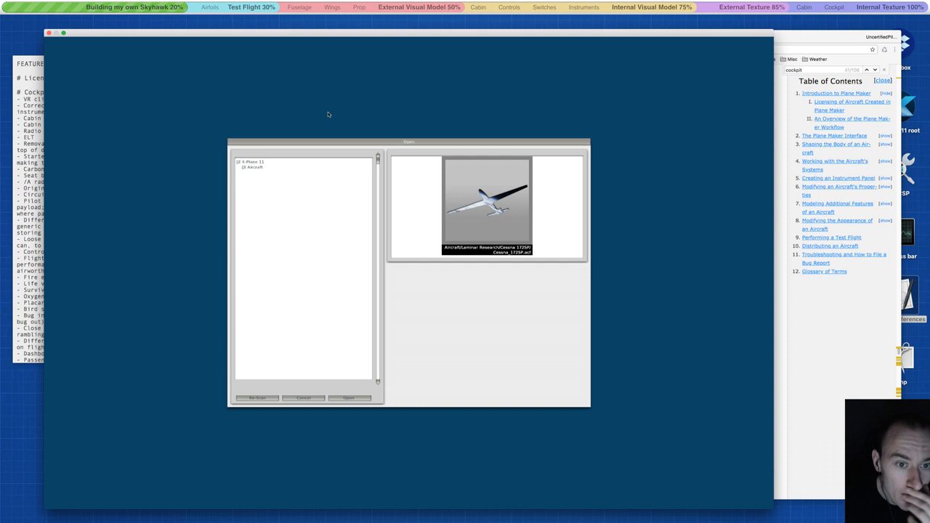
click(255, 168)
click(264, 189)
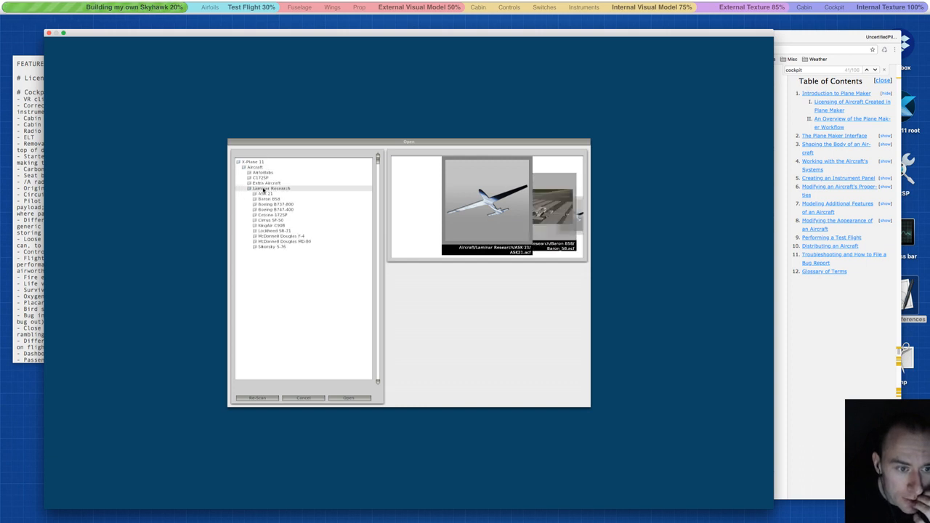
click(266, 215)
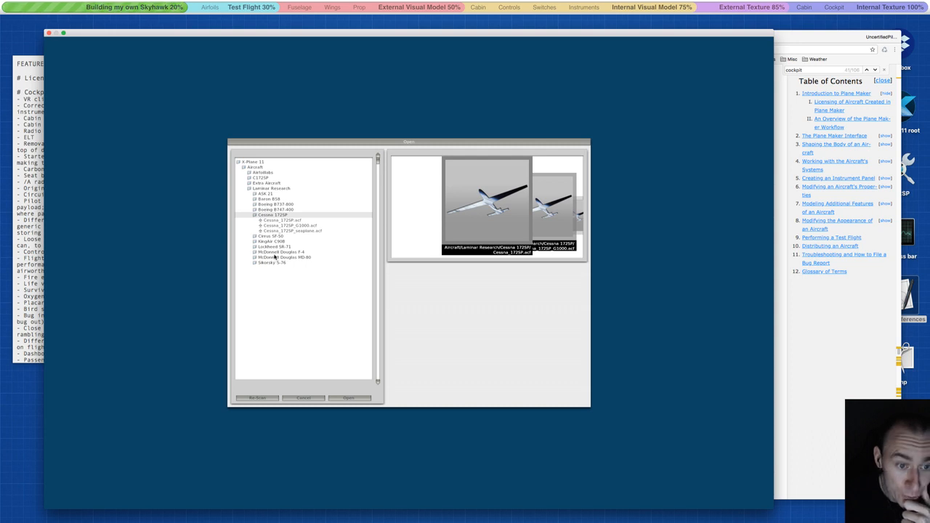
Look through the Boeing B747-400, Boeing B737-800 and ASK 21 aircraft files, and leave the selection without importing a panel.
click(275, 209)
click(275, 204)
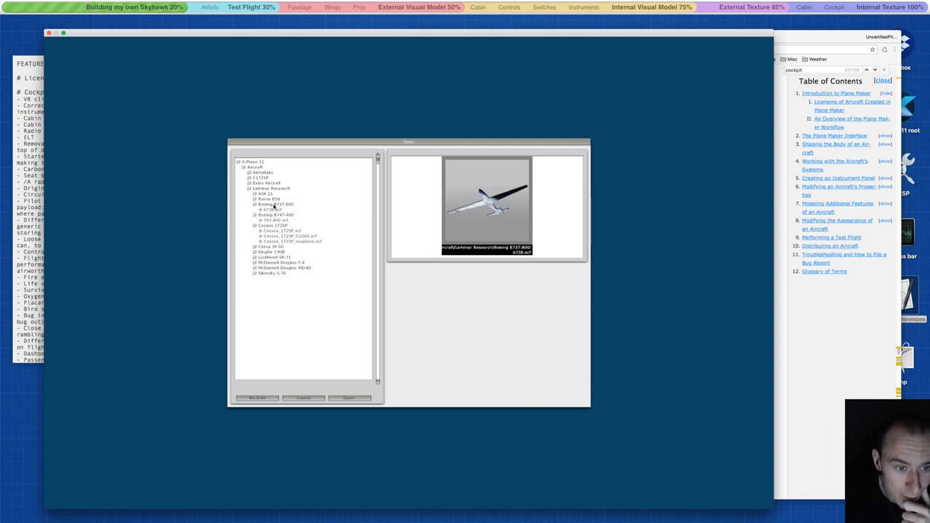
click(275, 206)
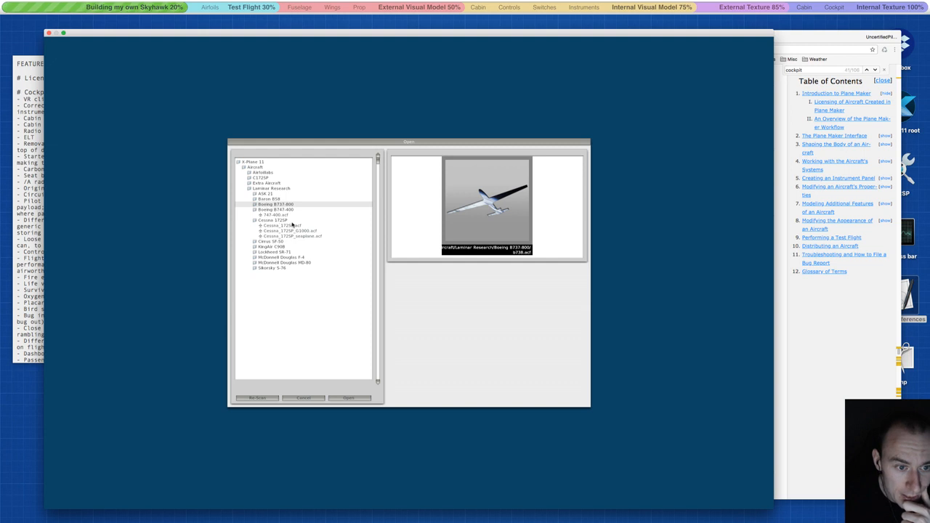
key(alt+super+8)
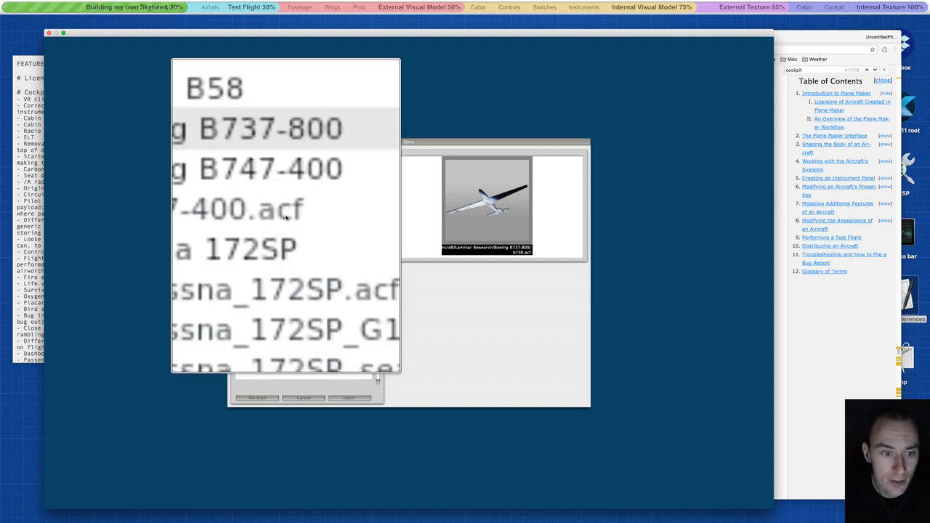
key(alt+super+8)
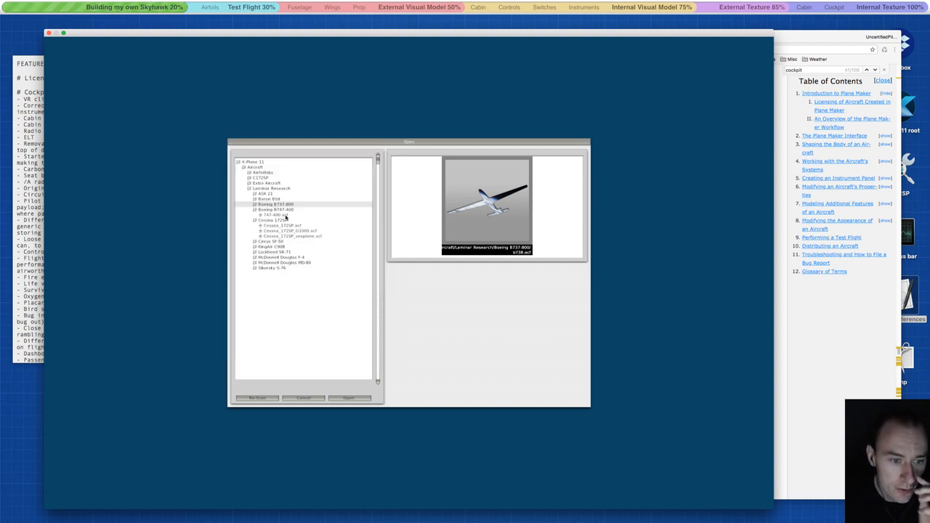
click(263, 194)
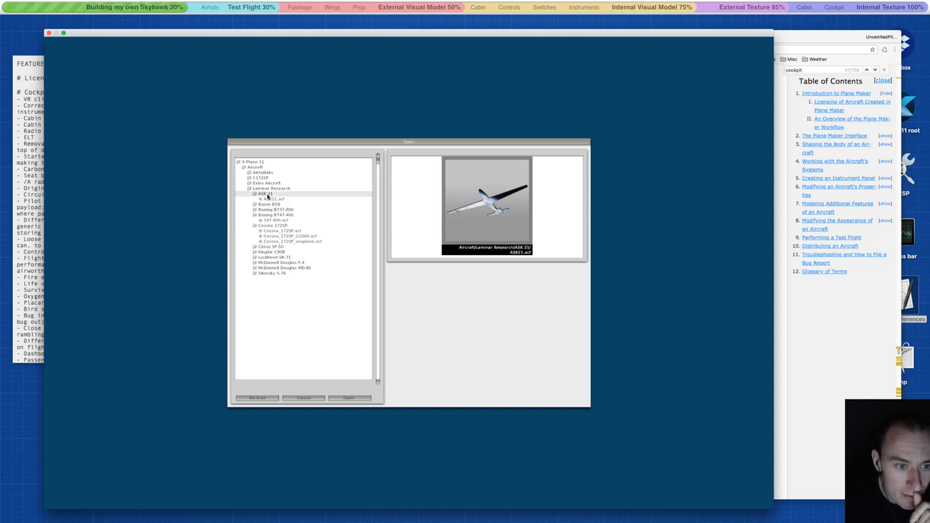
click(267, 194)
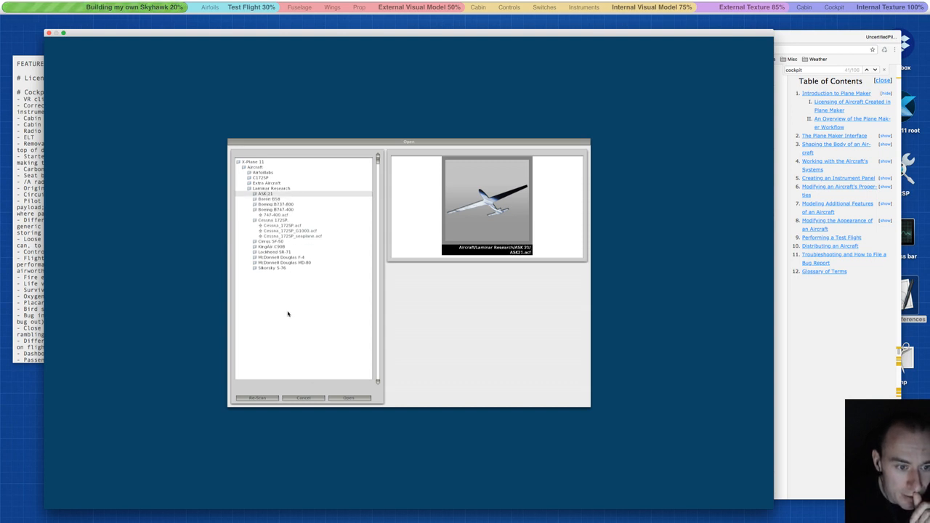
click(309, 399)
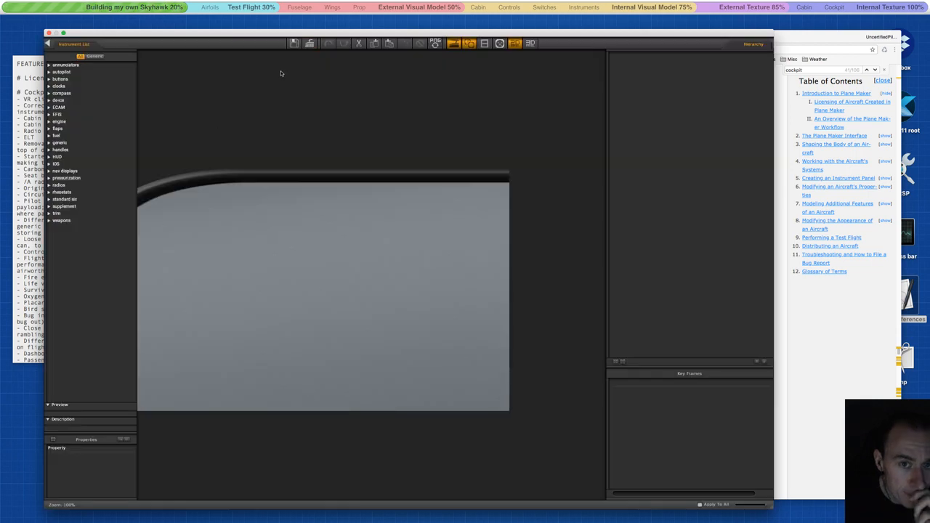
Read the Introduction to Panel Creation section of the Plane Maker manual in the browser.
click(787, 302)
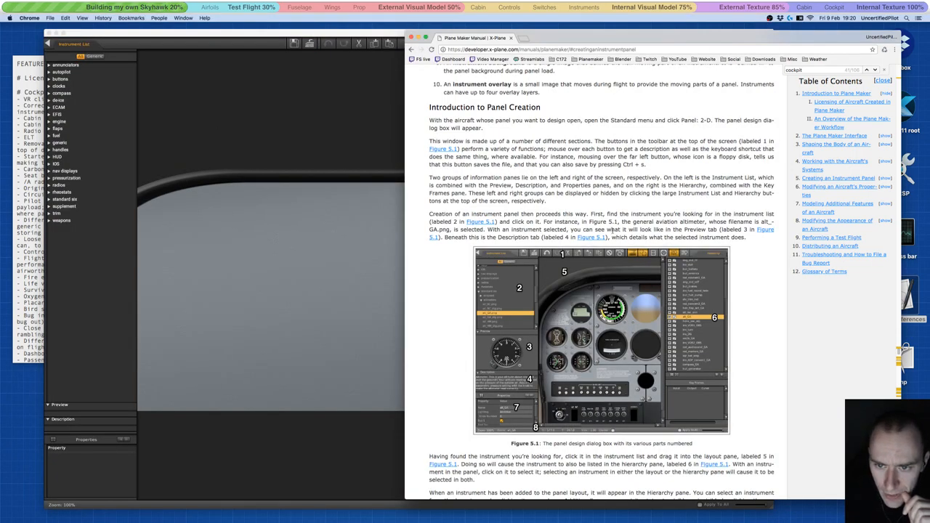
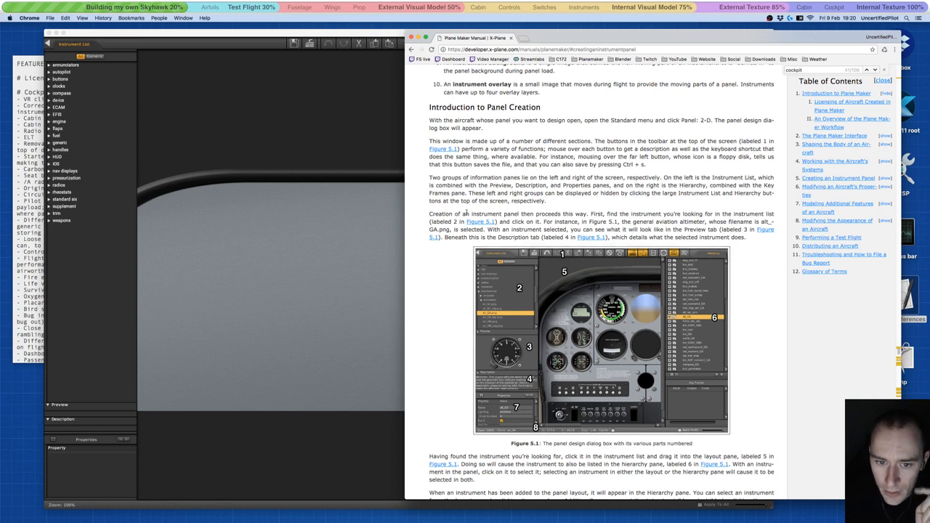
scroll(466, 212, down, 1)
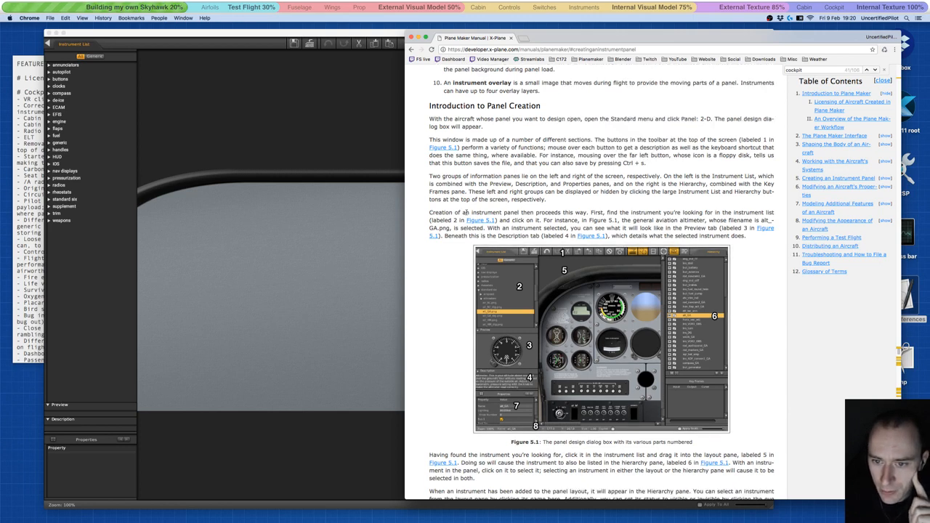
scroll(466, 212, down, 1)
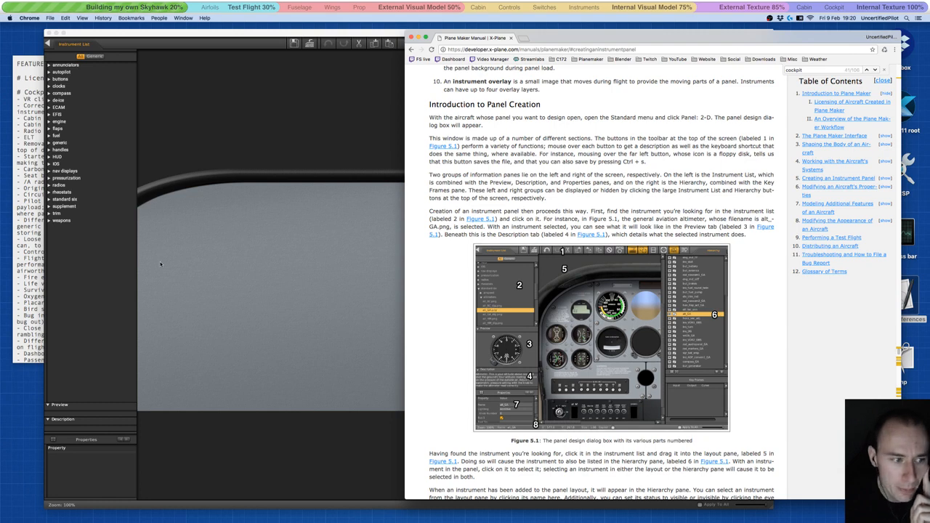
Back in Plane Maker, browse the clocks and generic instrument categories, and expand the airspeed group of the standard six.
click(64, 406)
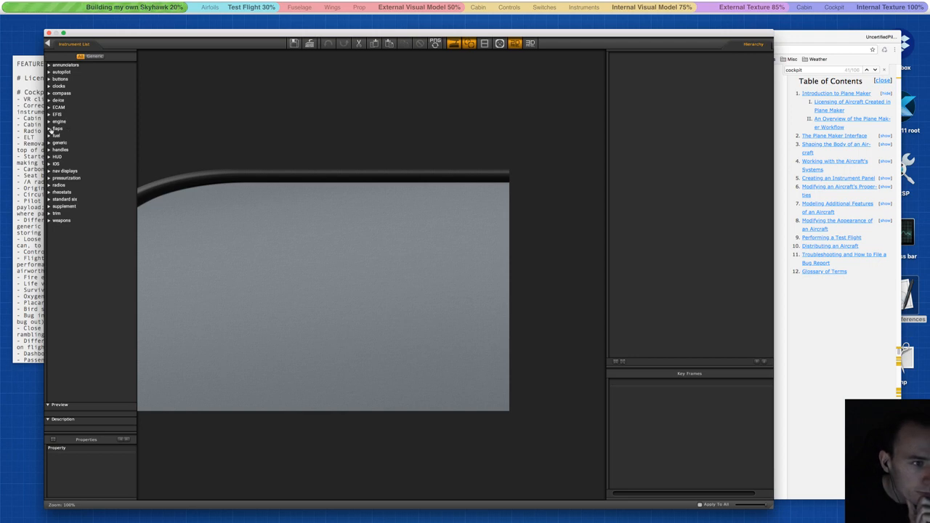
click(48, 87)
click(48, 87)
click(49, 143)
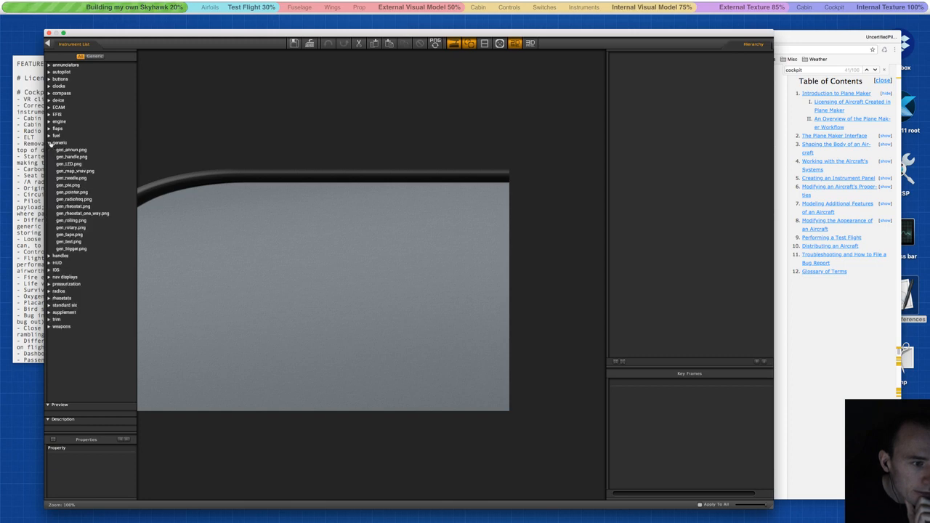
click(50, 143)
click(49, 199)
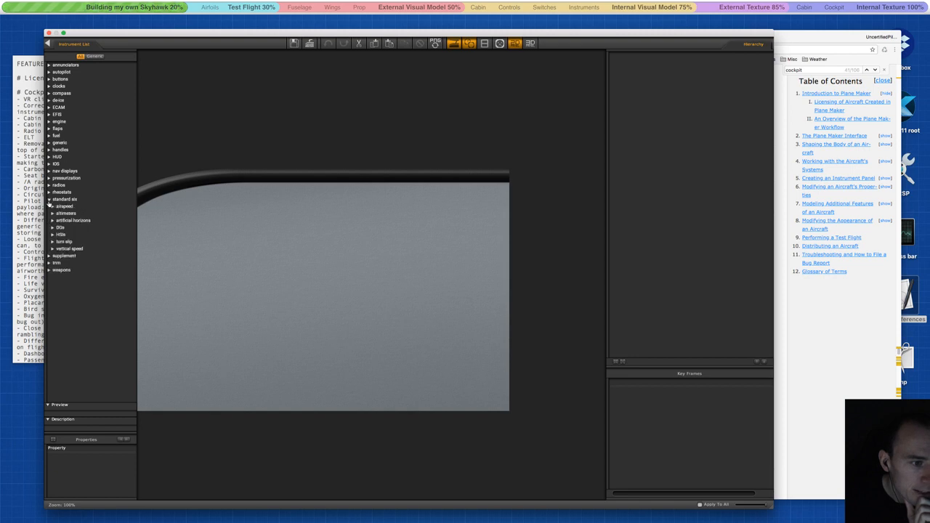
click(52, 207)
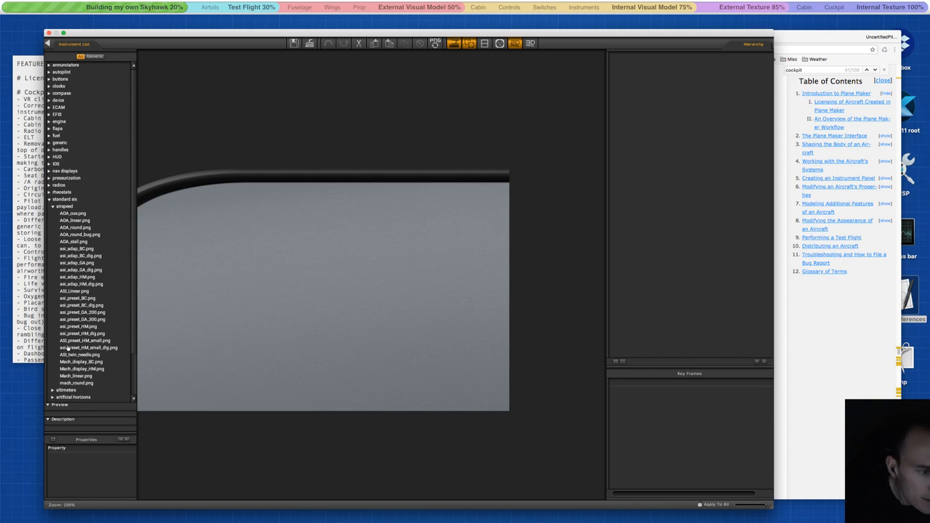
Preview the airspeed indicators from asi_adap_GA.png through the GA and HM presets to ASI_twin_needle.png.
click(72, 263)
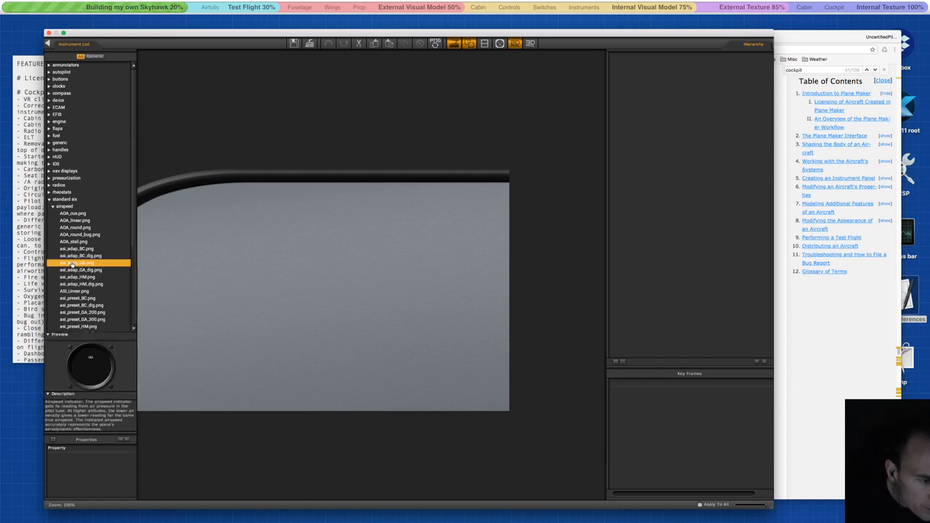
click(72, 271)
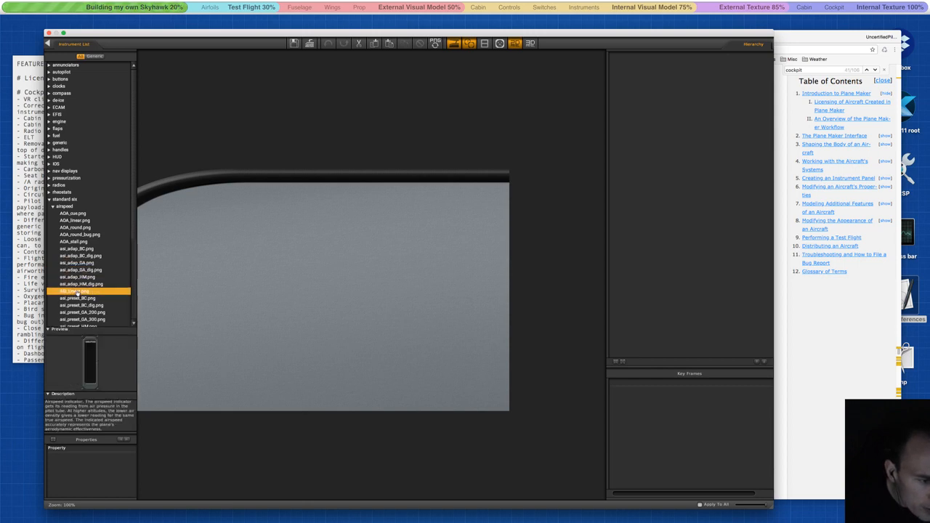
click(77, 305)
click(77, 312)
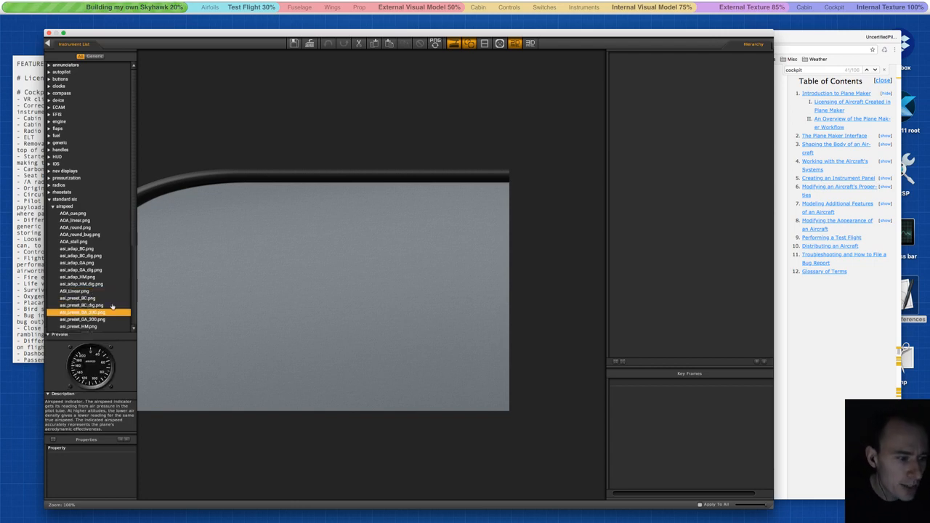
scroll(87, 309, down, 1)
click(86, 309)
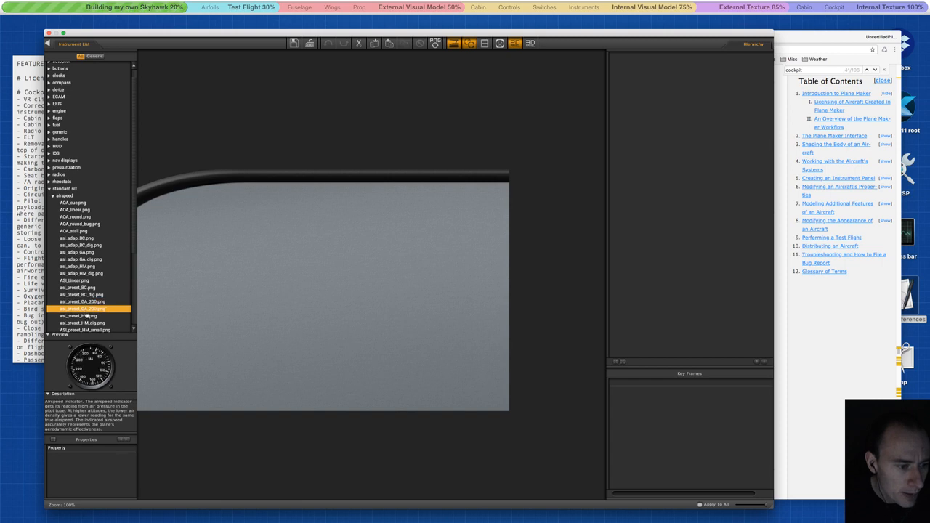
click(87, 316)
scroll(89, 277, down, 2)
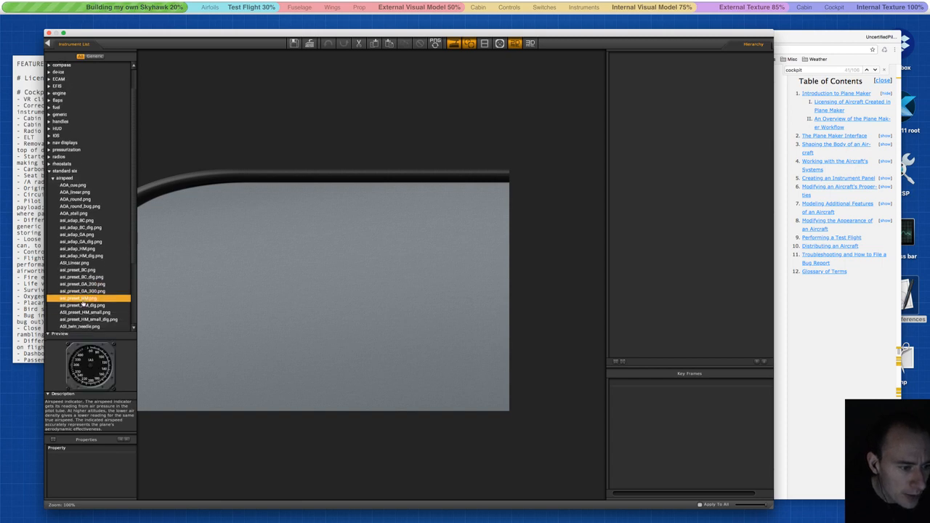
click(84, 306)
click(81, 312)
click(78, 325)
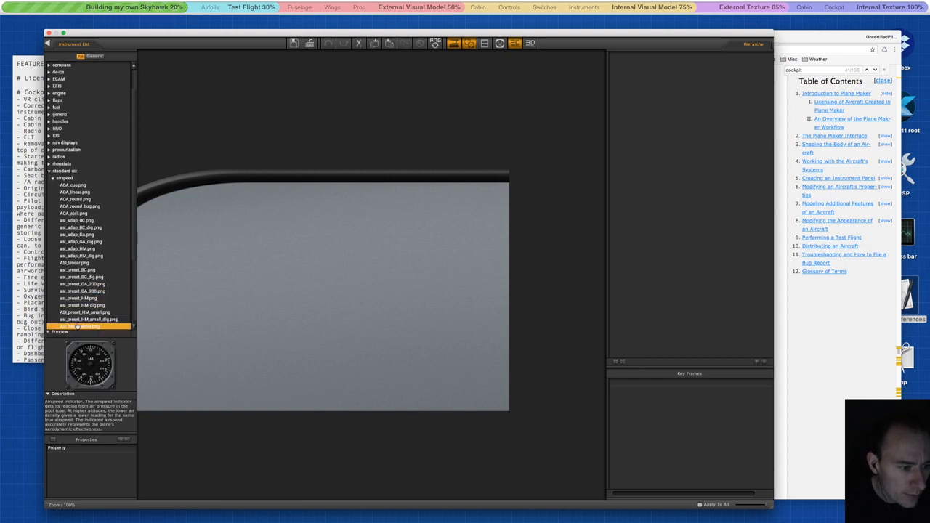
Preview the asi_adap_BC_dig.png, AOA_cue.png and AOA_round.png instruments.
click(75, 228)
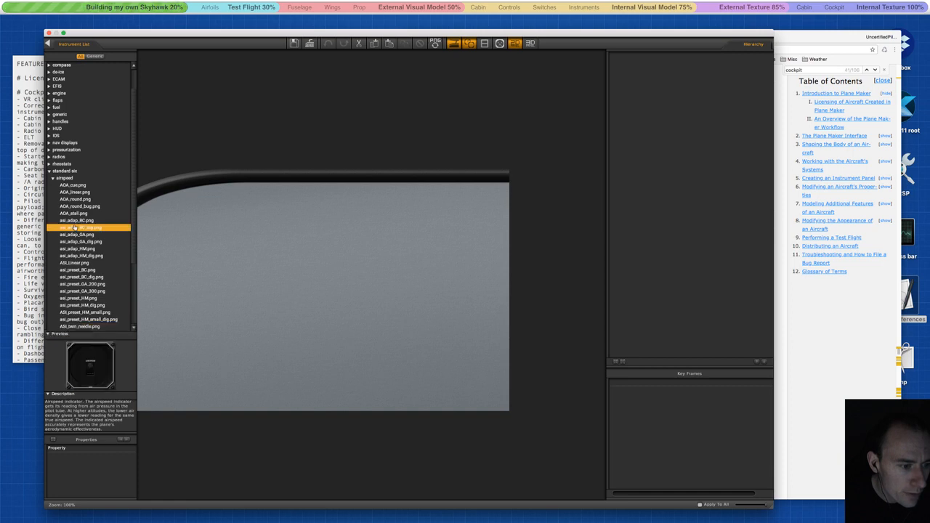
click(72, 187)
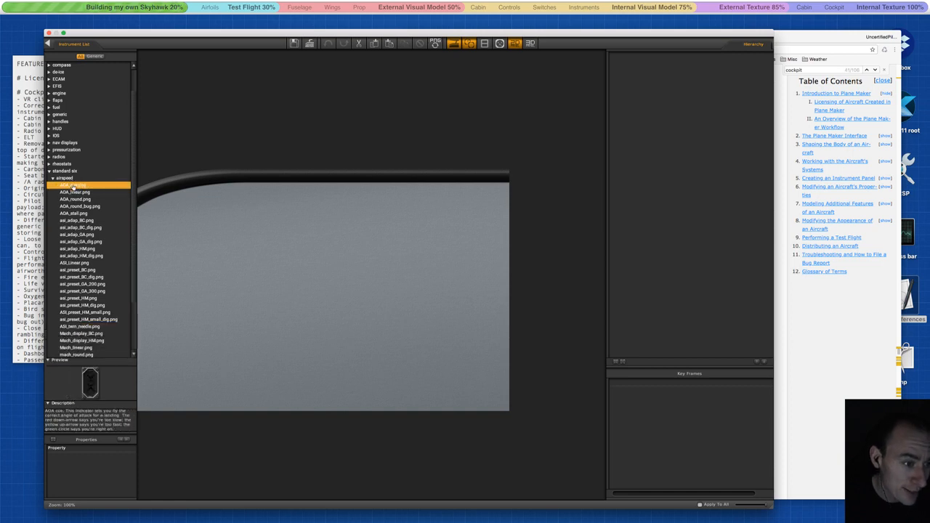
click(73, 199)
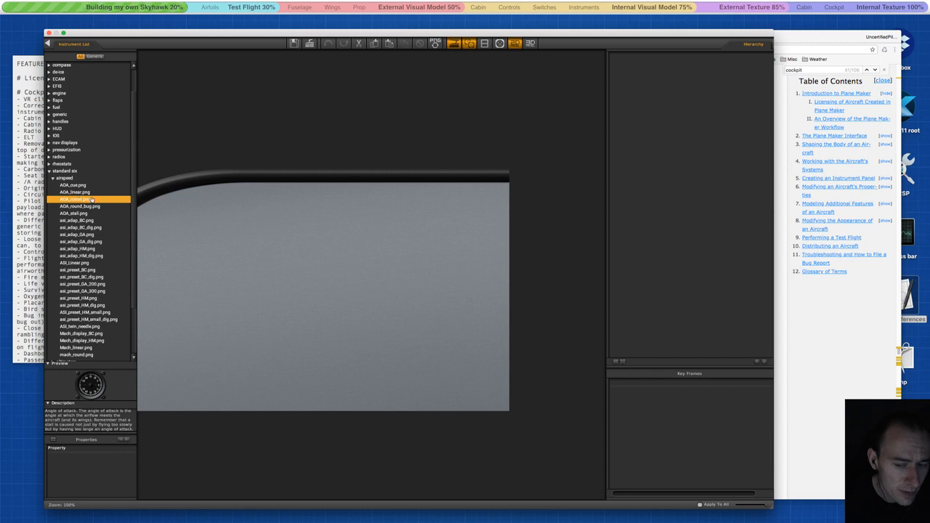
Check the manual's panel figure, enlarge the Properties pane and place AOA_round.png on the panel at about X 111, Y 290.
click(815, 317)
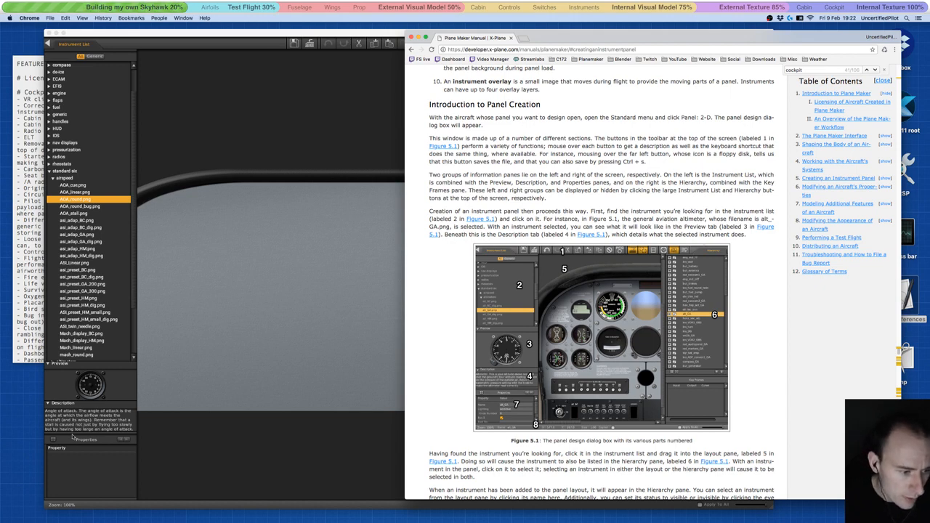
click(83, 363)
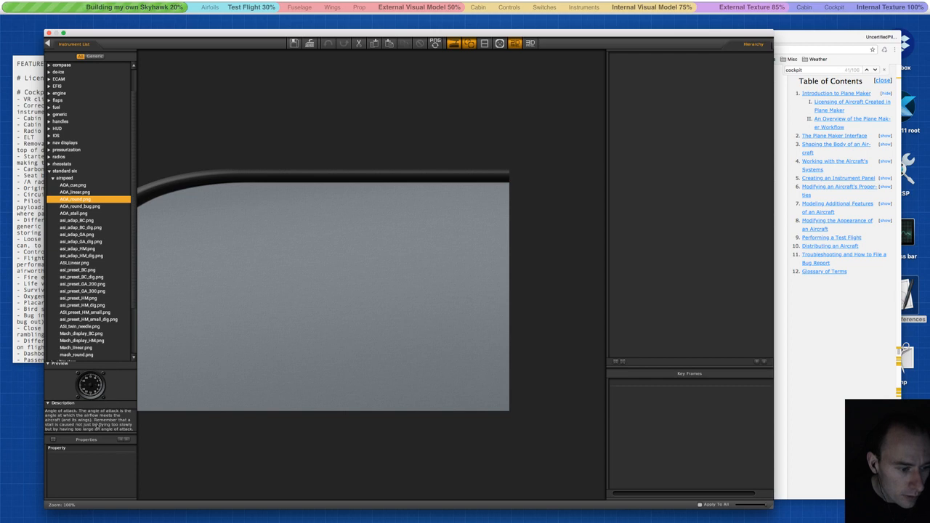
drag(92, 433, 101, 309)
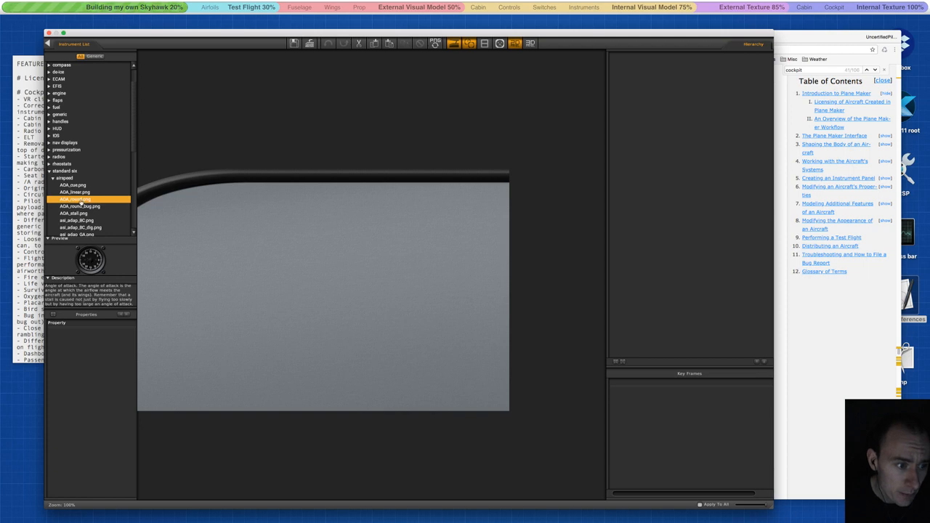
drag(80, 203, 182, 210)
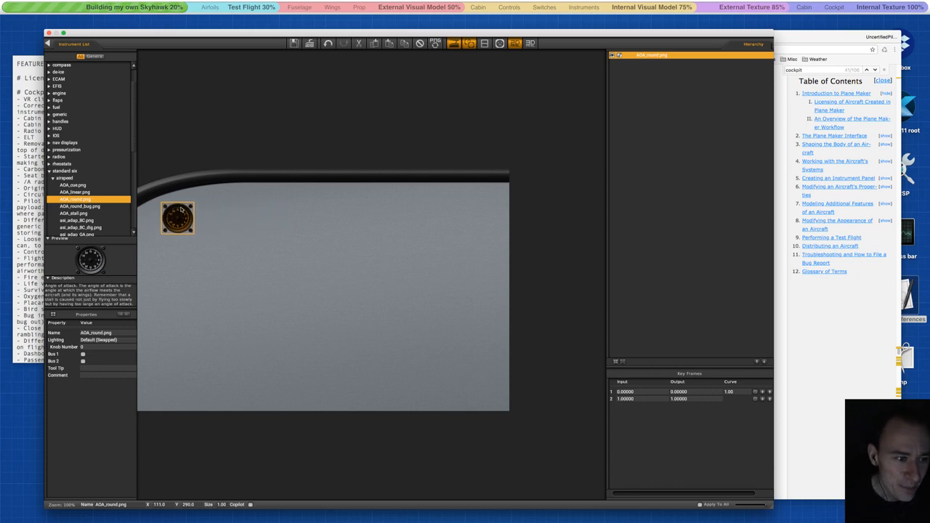
Compare the previews and descriptions of the AOA_round_bug.png and AOA_round.png angle-of-attack instruments.
click(82, 207)
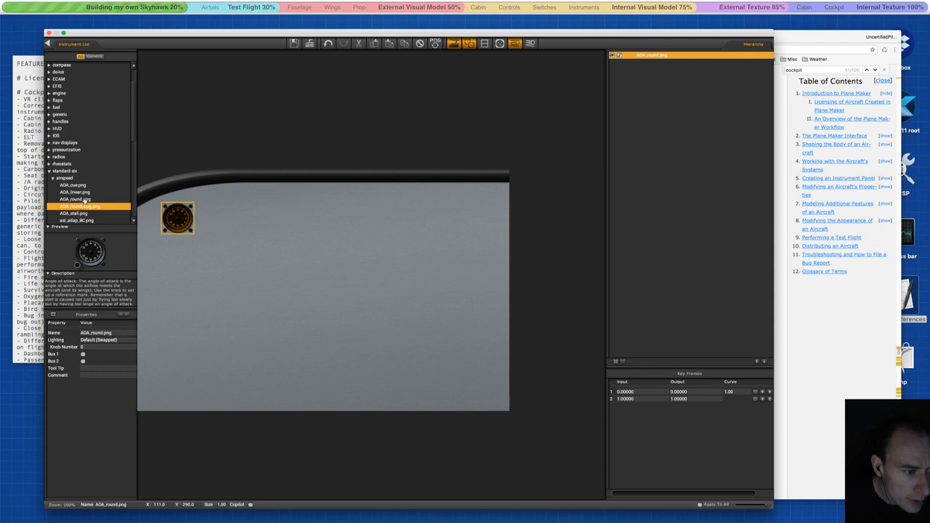
click(85, 199)
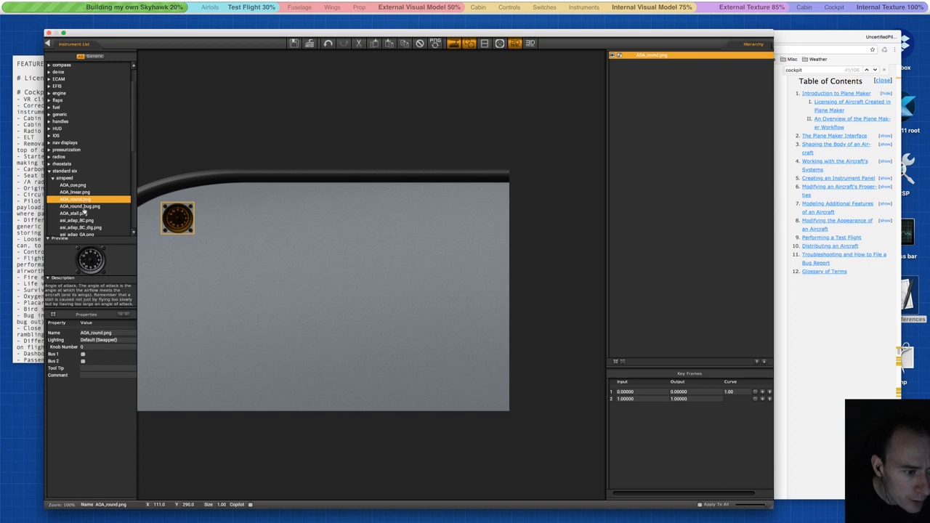
click(84, 208)
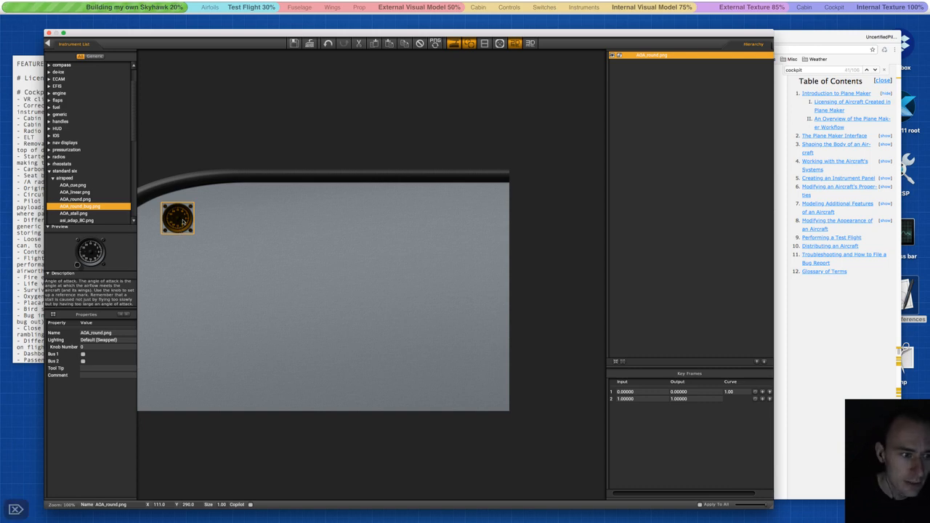
Delete AOA_round.png from the panel and place AOA_round_bug.png at about X 177, Y 293.
click(208, 216)
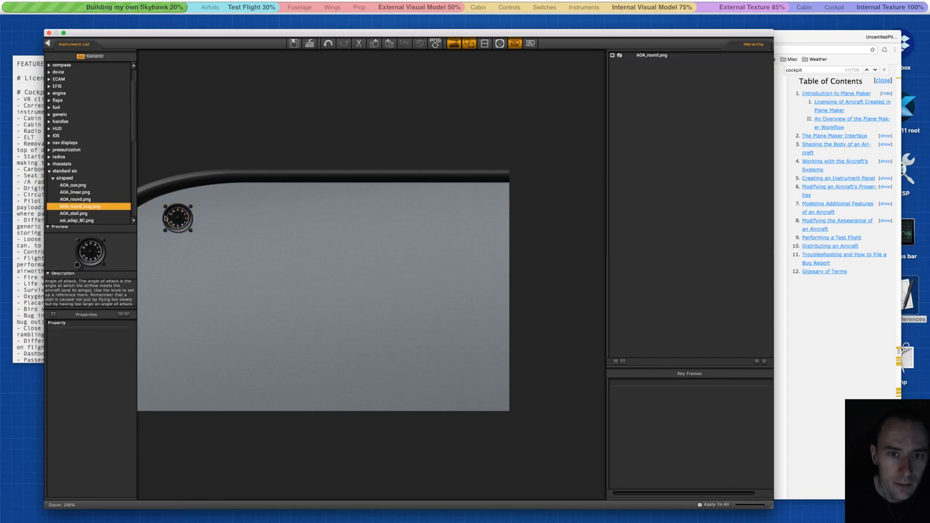
click(176, 219)
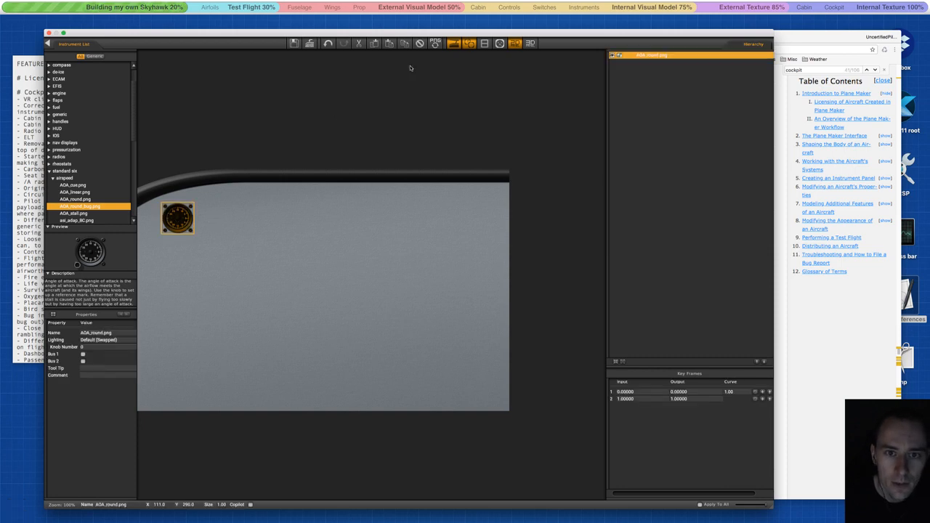
click(419, 43)
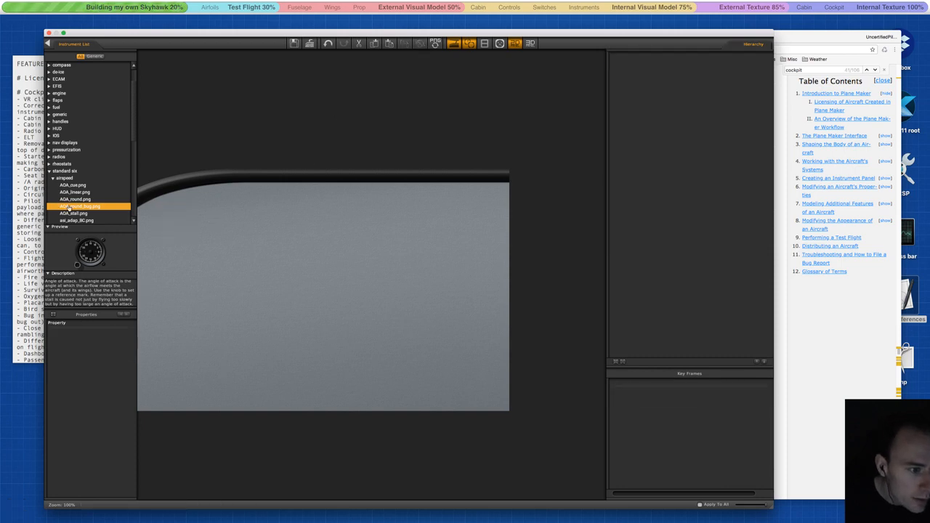
drag(61, 205, 203, 220)
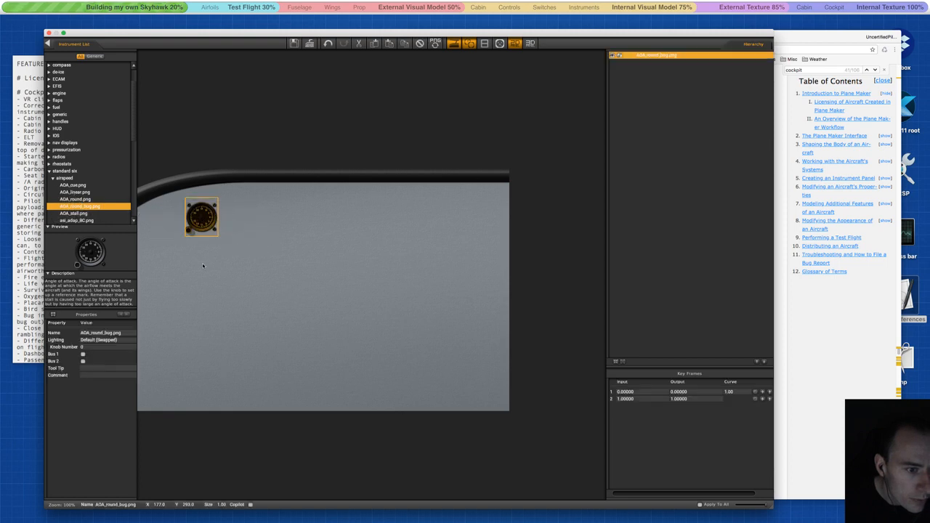
Add AOA_stall.png to the panel and line up AOA_round_bug.png at X 100, Y 275 with AOA_stall.png at X 231, Y 275.
click(77, 214)
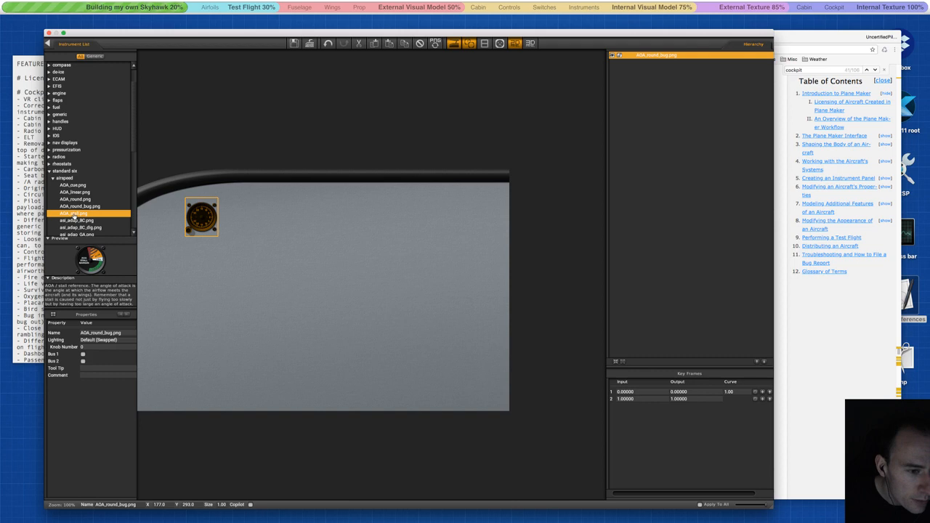
drag(73, 217, 263, 238)
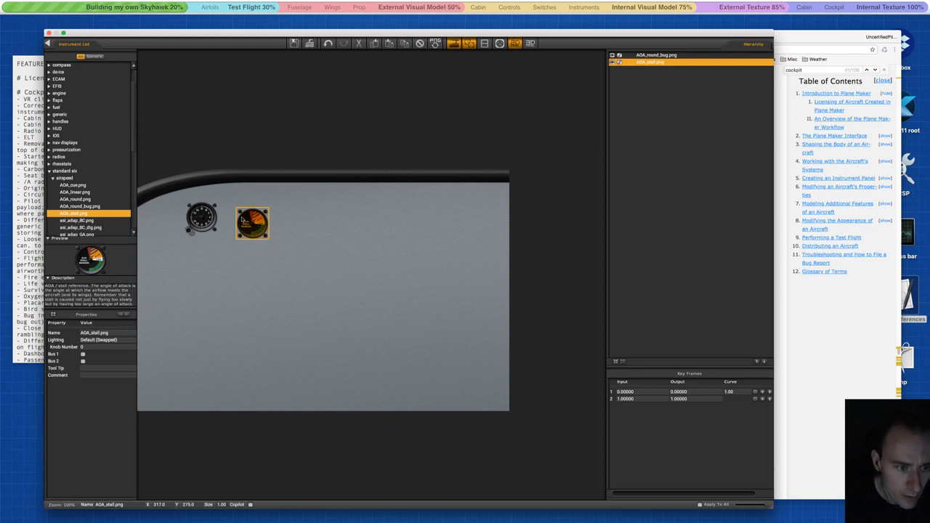
click(219, 220)
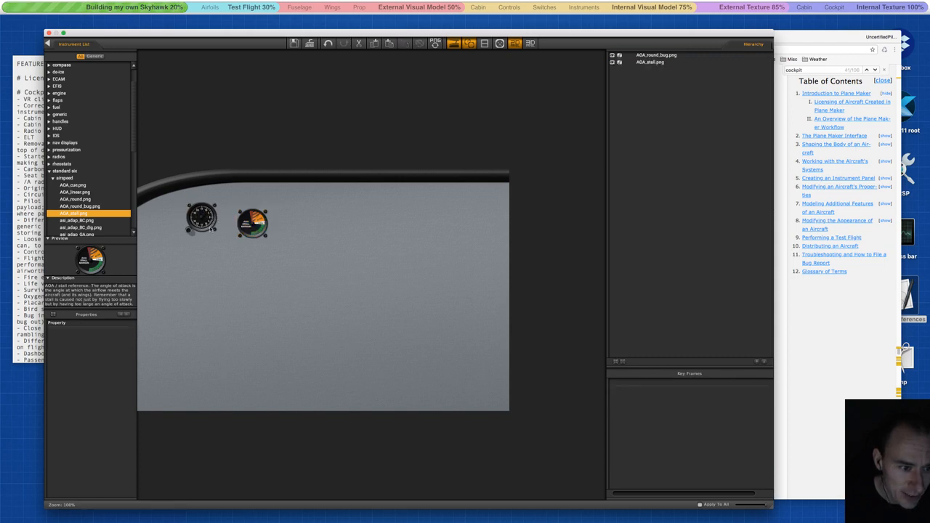
drag(210, 228, 182, 234)
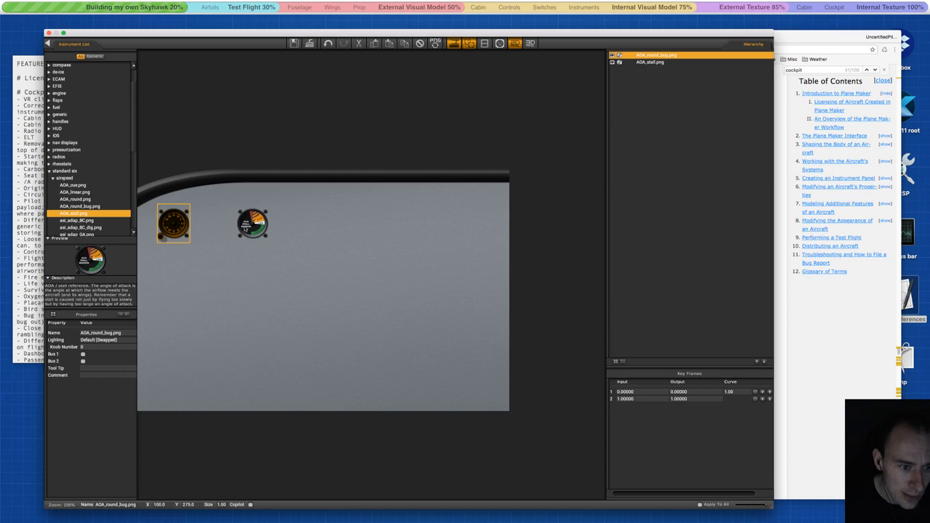
click(247, 231)
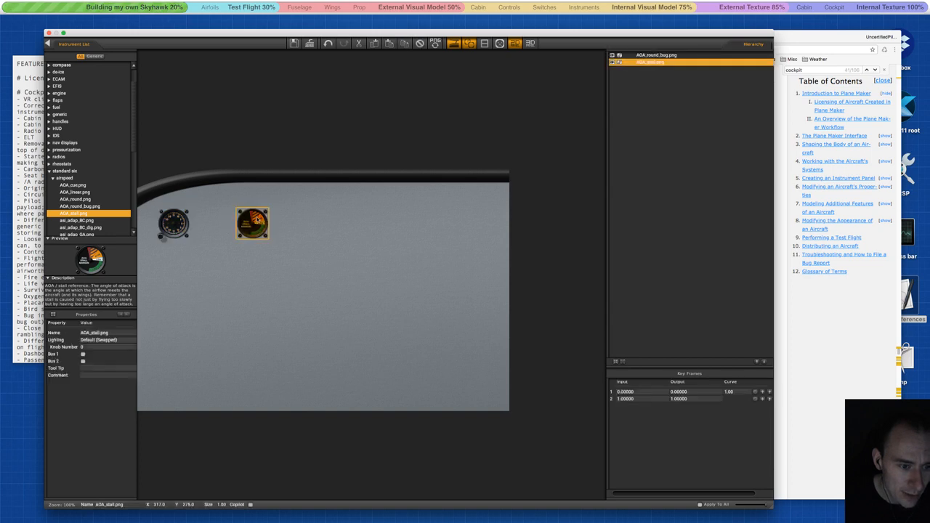
drag(244, 221, 210, 217)
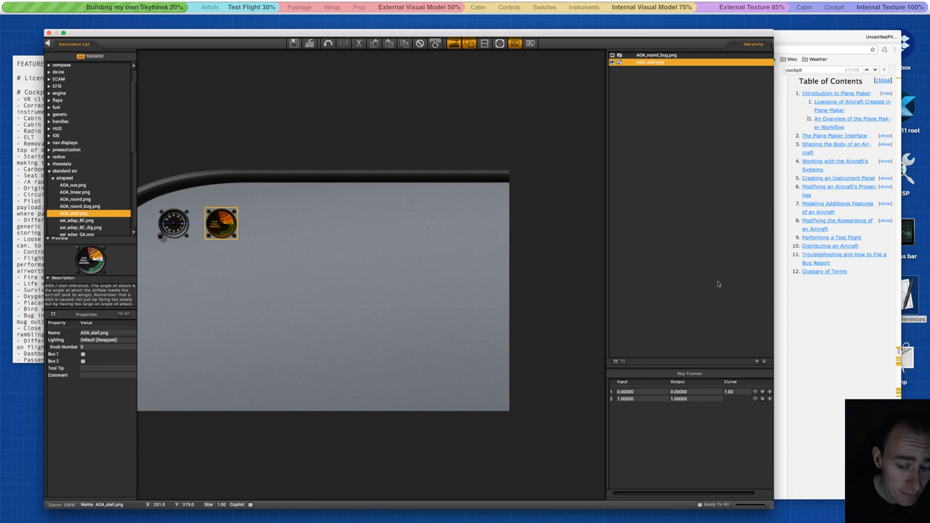
Read the manual's paragraphs on the Hierarchy and Properties panes and toggle AOA_round_bug.png's visibility off and on.
click(851, 333)
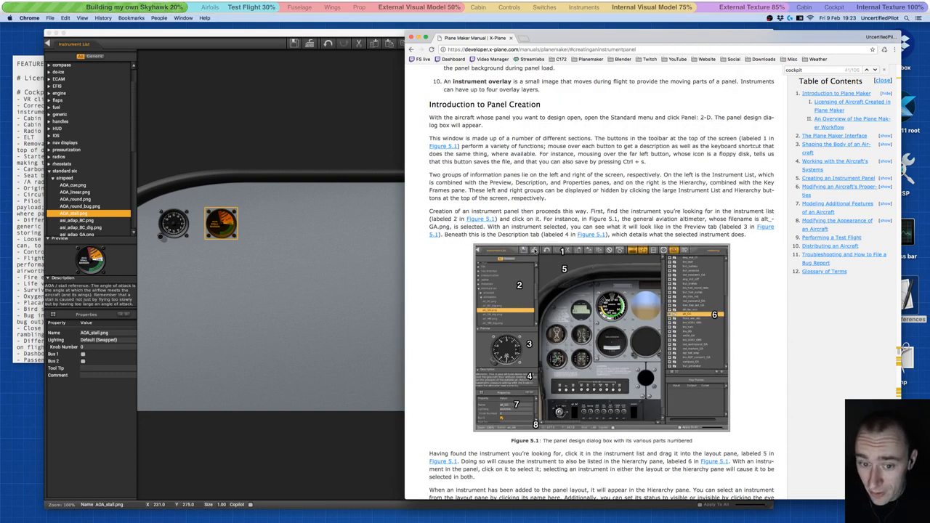
scroll(534, 252, down, 3)
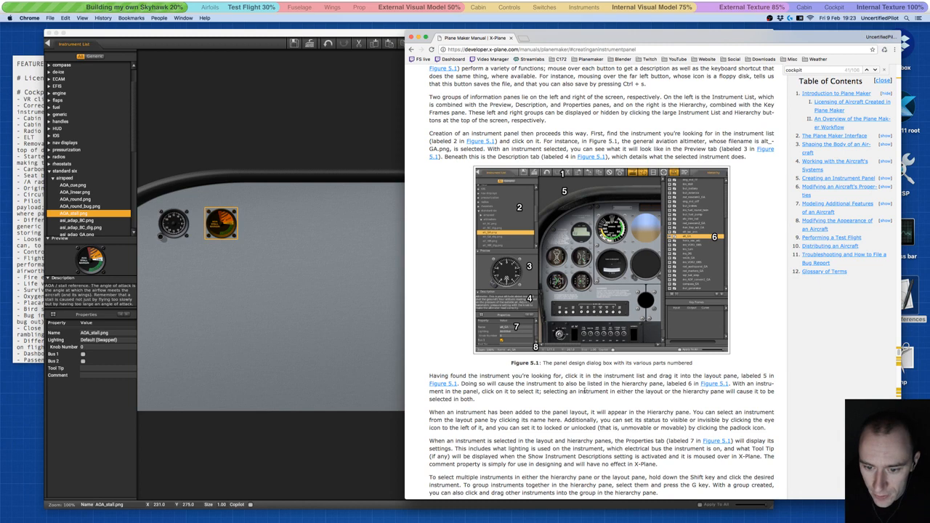
click(263, 131)
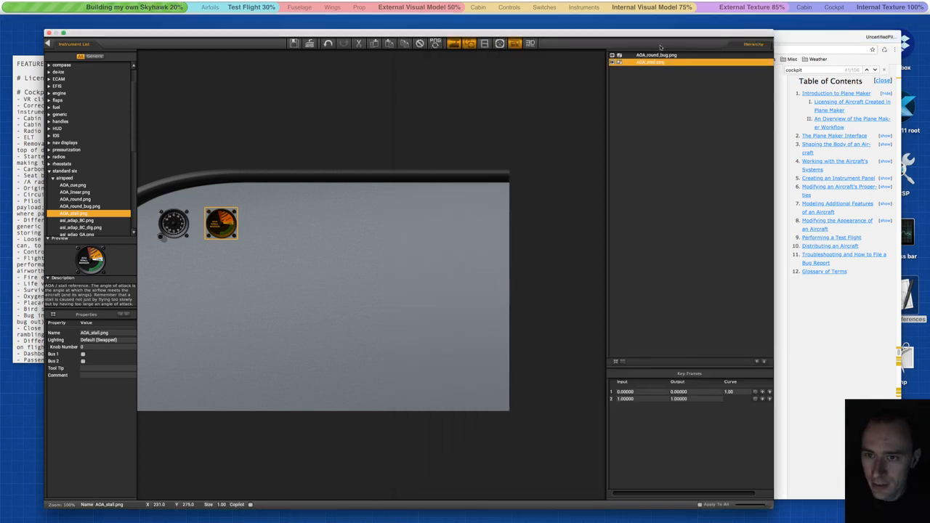
click(612, 56)
click(612, 56)
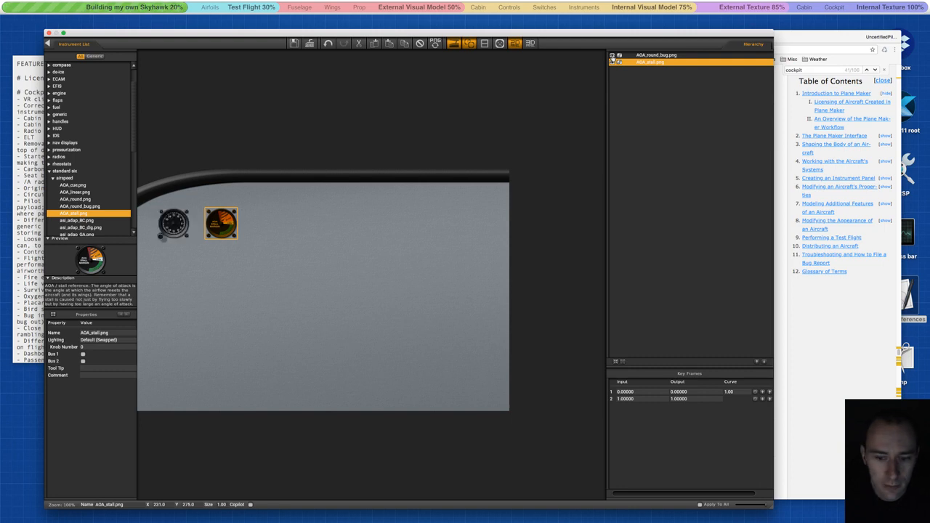
click(839, 397)
scroll(521, 408, down, 1)
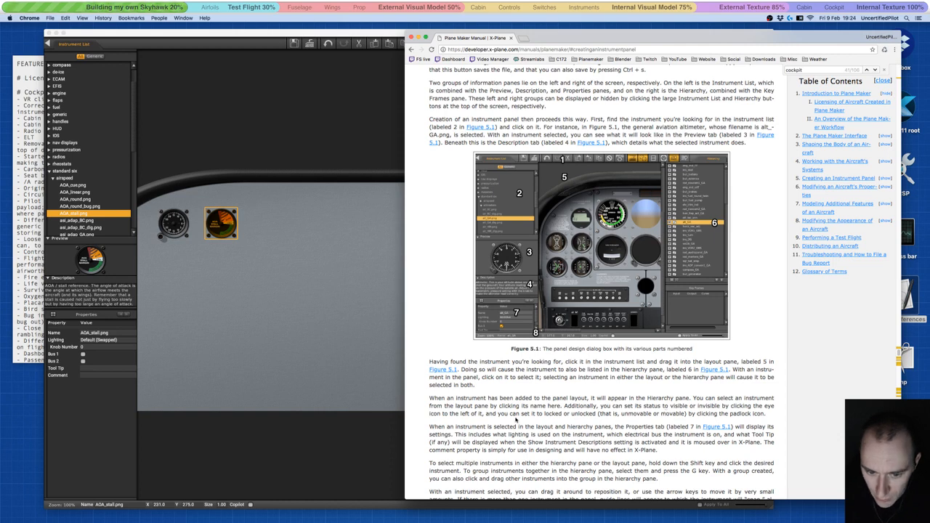
scroll(516, 419, down, 1)
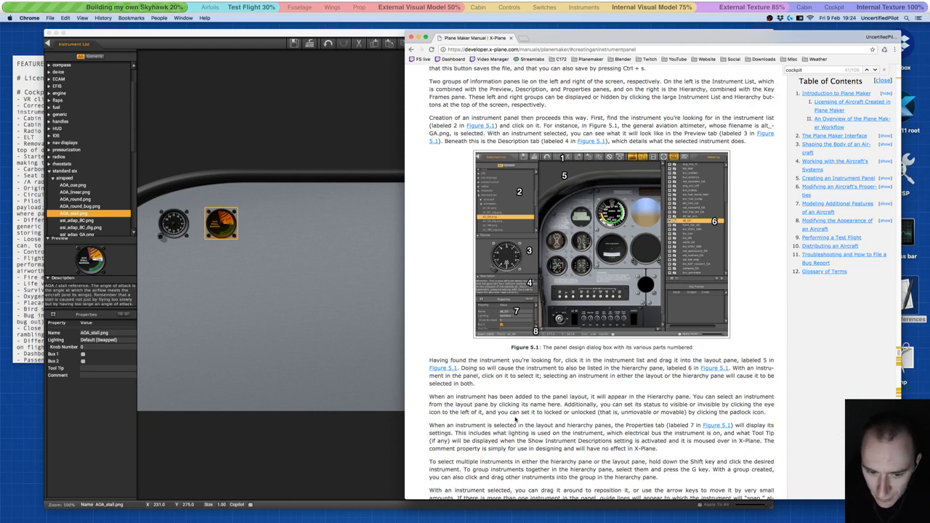
scroll(594, 445, down, 3)
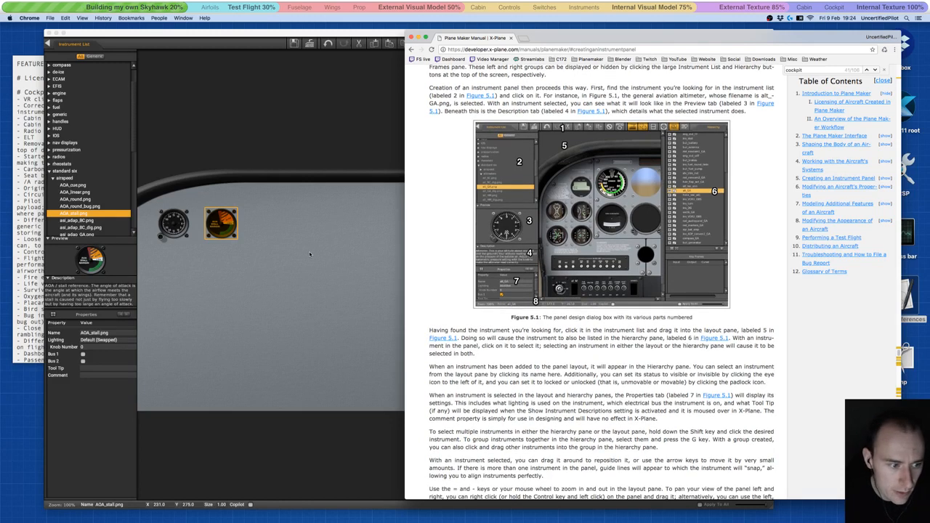
Enable Bus 1 and Bus 2 for AOA_stall.png and check its available lighting options.
click(186, 367)
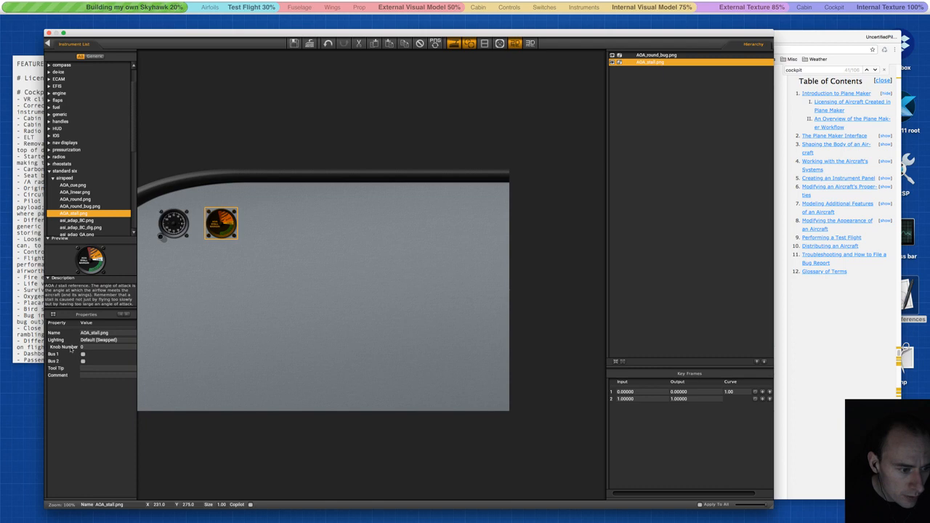
click(86, 348)
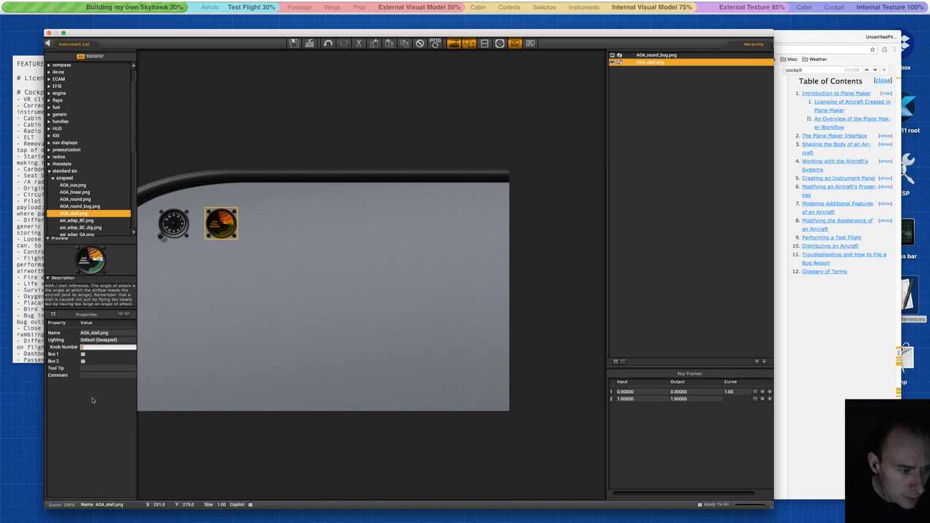
click(83, 354)
click(83, 361)
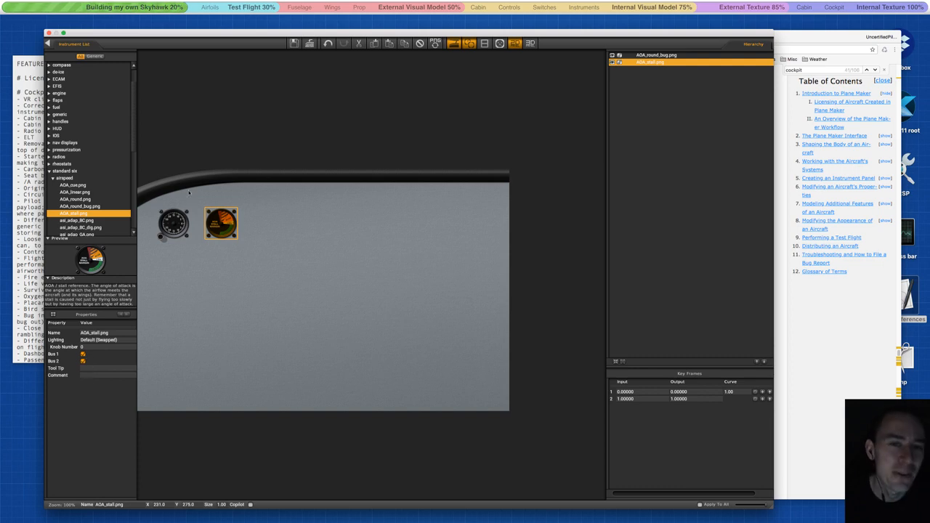
click(94, 340)
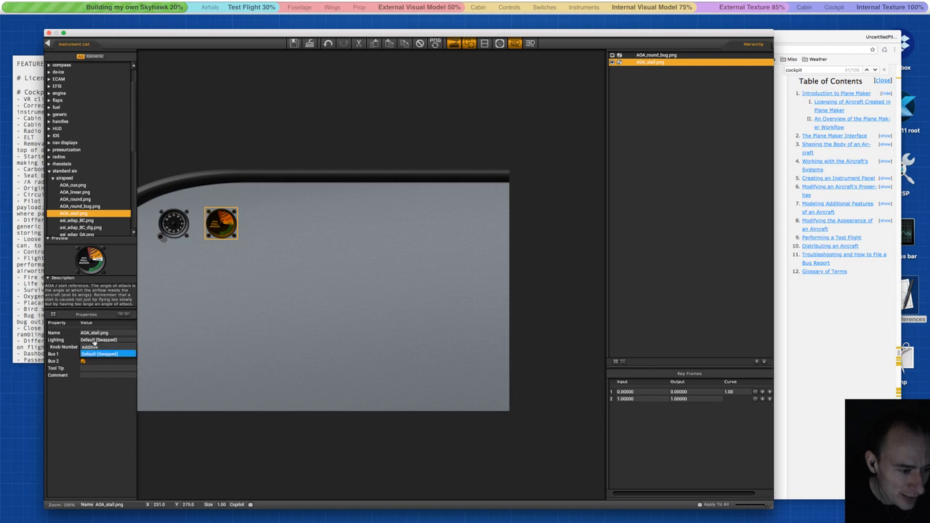
click(101, 417)
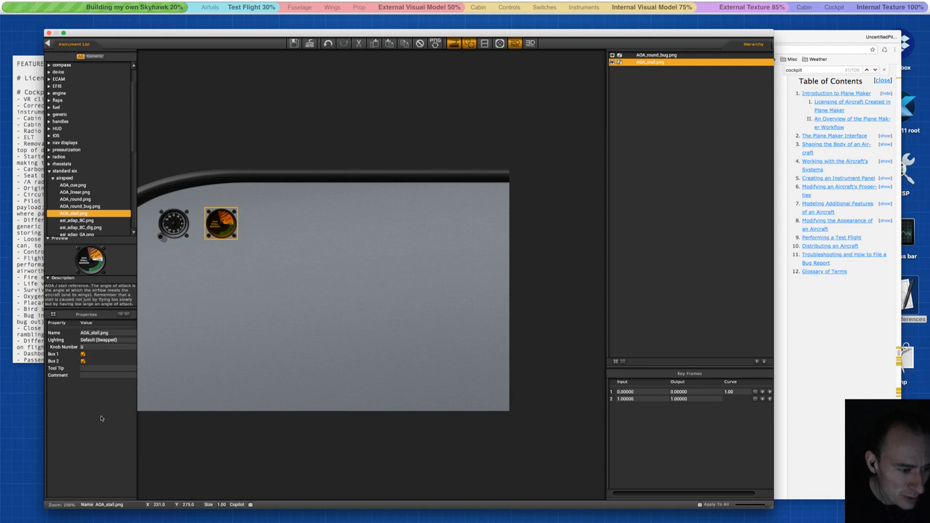
Consult the manual on grouping, group AOA_round_bug.png with AOA_stall.png and move AOA_stall.png to about X 329, Y 210.
key(super+Tab)
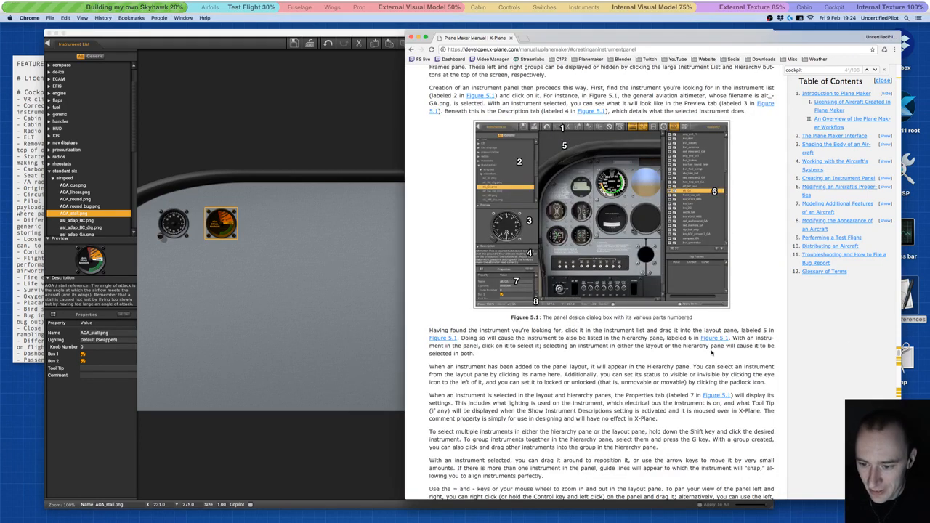
scroll(554, 372, down, 3)
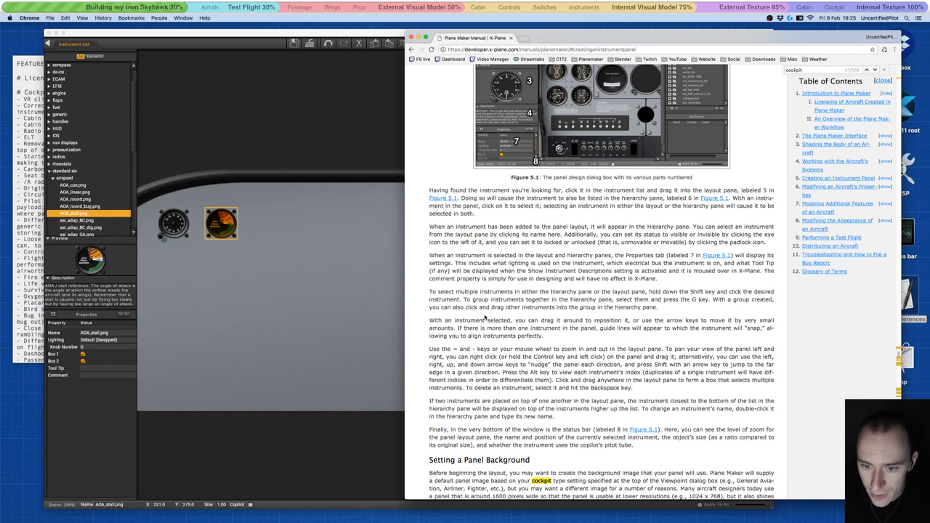
click(208, 234)
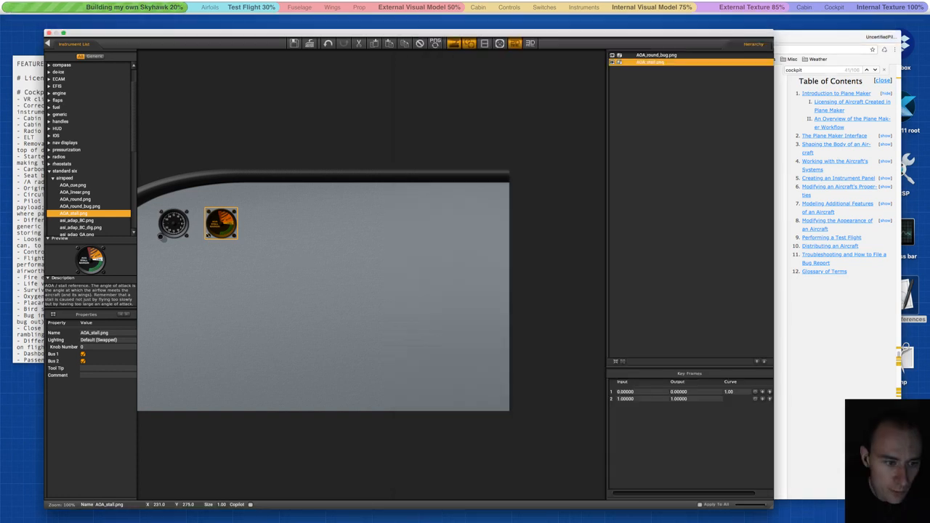
shift+click(181, 226)
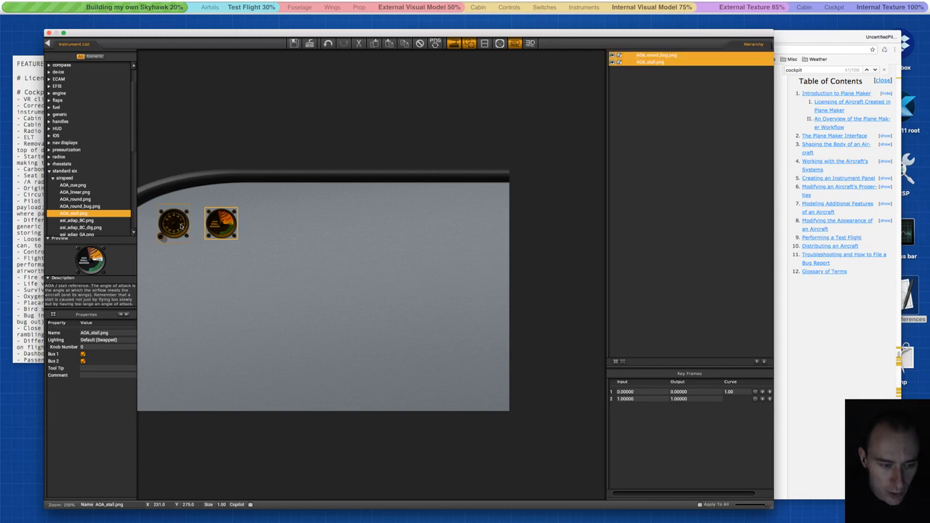
key(super+g)
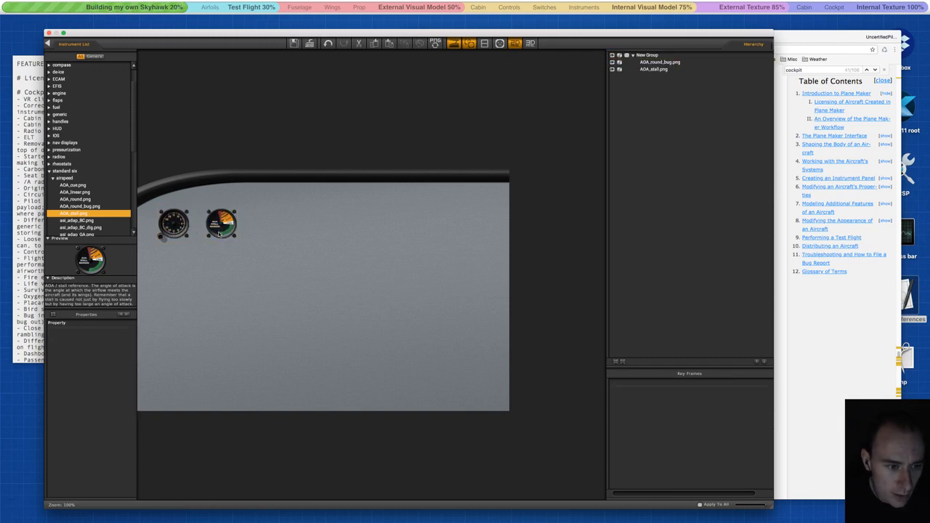
drag(227, 236, 263, 259)
Group AOA_round_bug.png and AOA_stall.png a second time and inspect the nested groups in the hierarchy.
shift+click(174, 225)
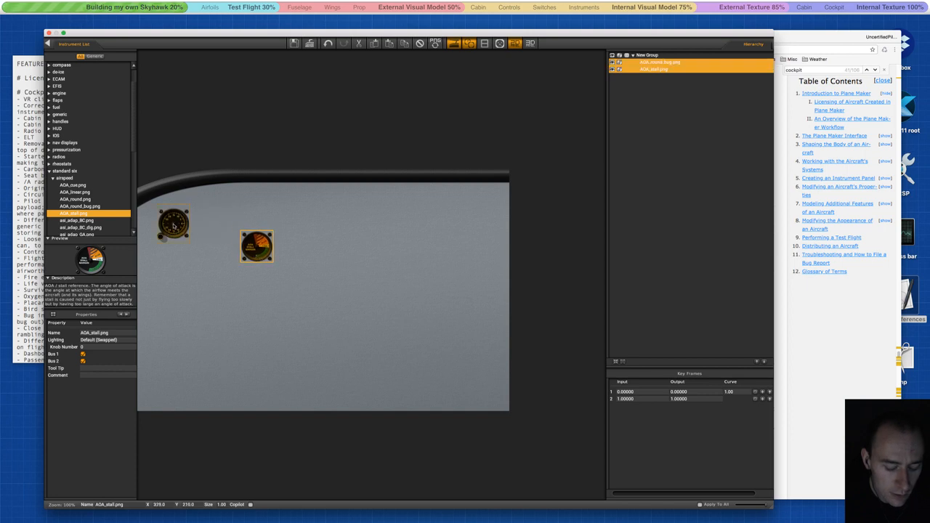
key(g)
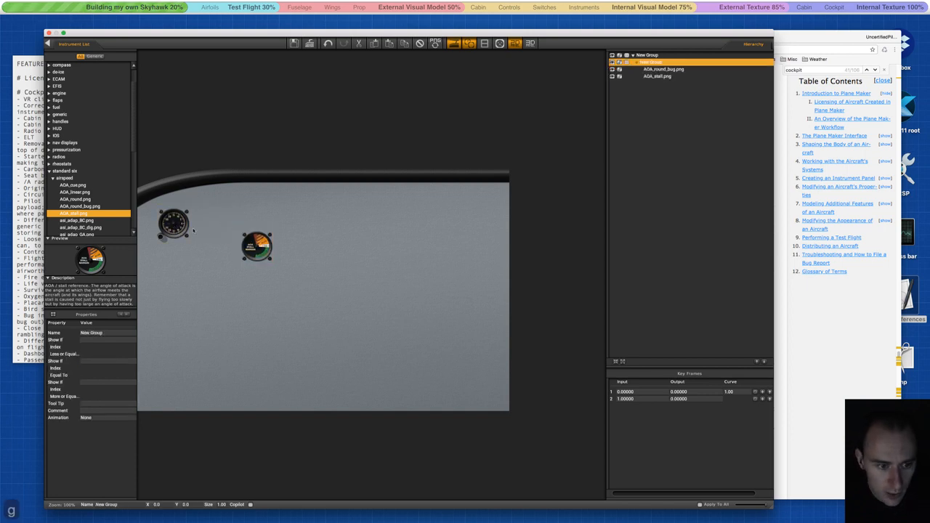
click(637, 64)
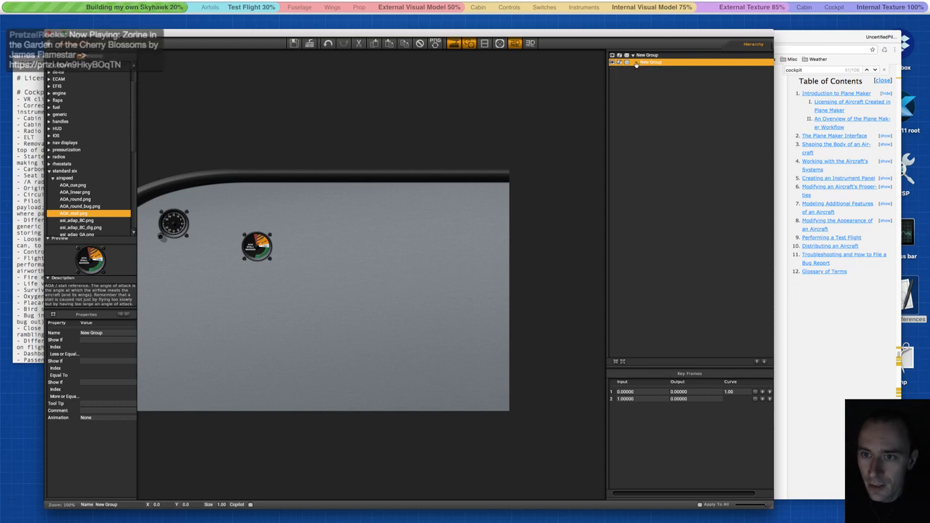
click(637, 63)
click(648, 56)
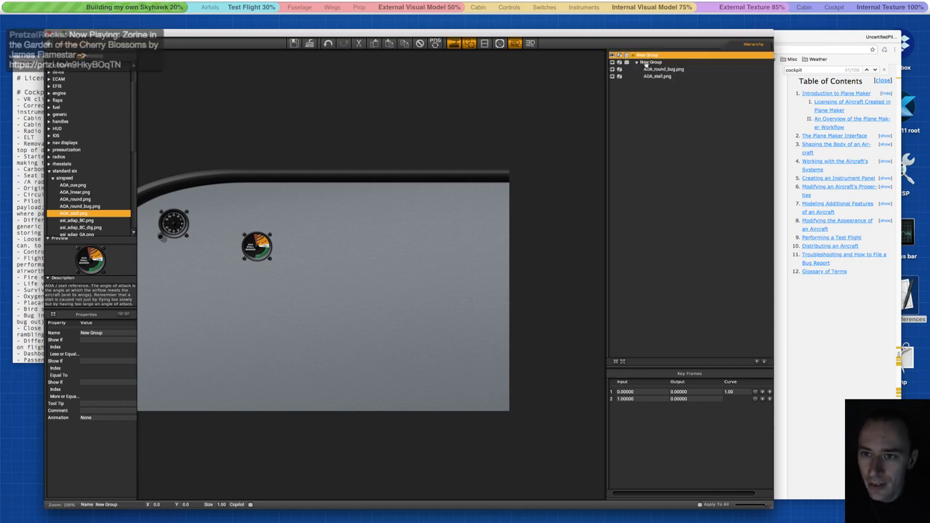
click(645, 63)
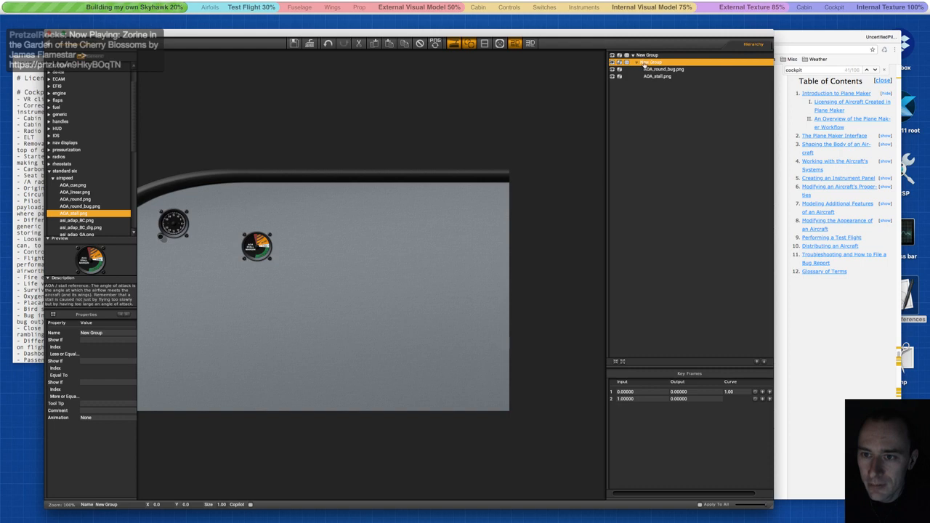
Move AOA_round_bug.png and AOA_stall.png out of the inner group and delete that empty group.
click(652, 69)
shift+click(652, 76)
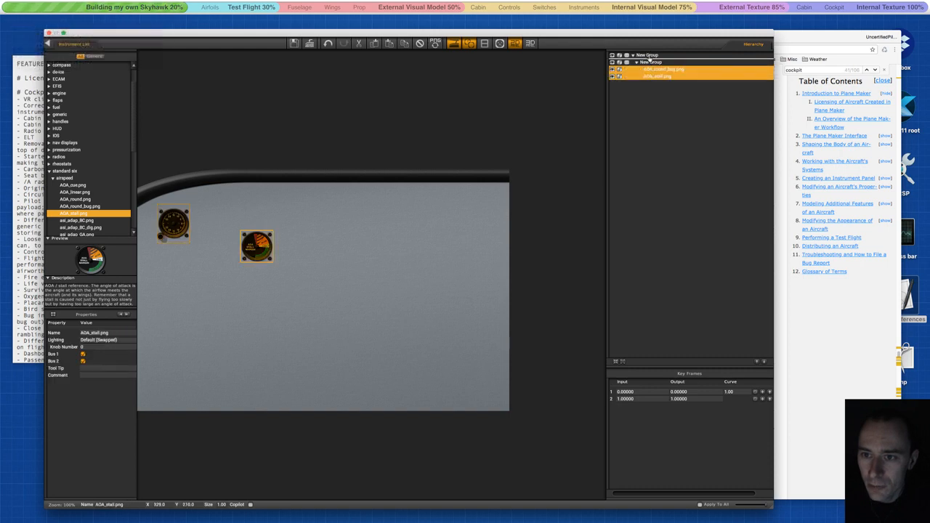
drag(650, 63, 645, 77)
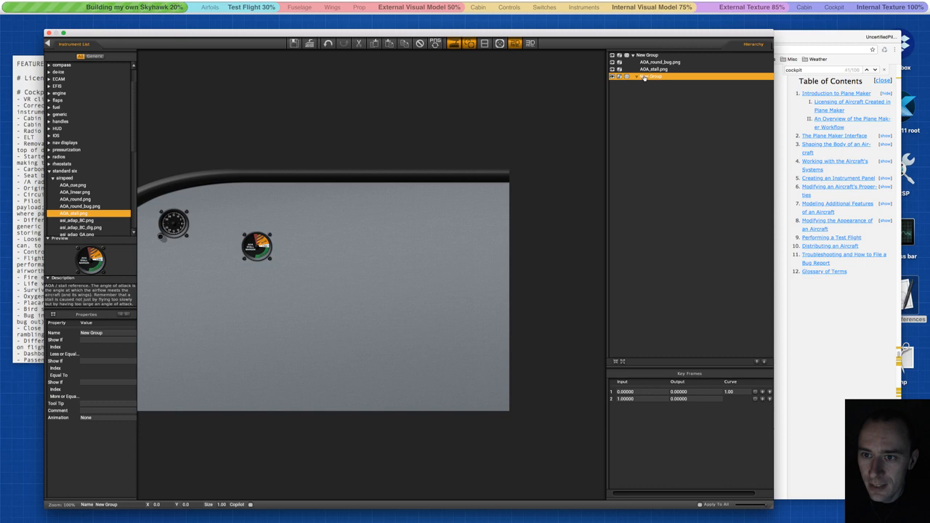
click(419, 43)
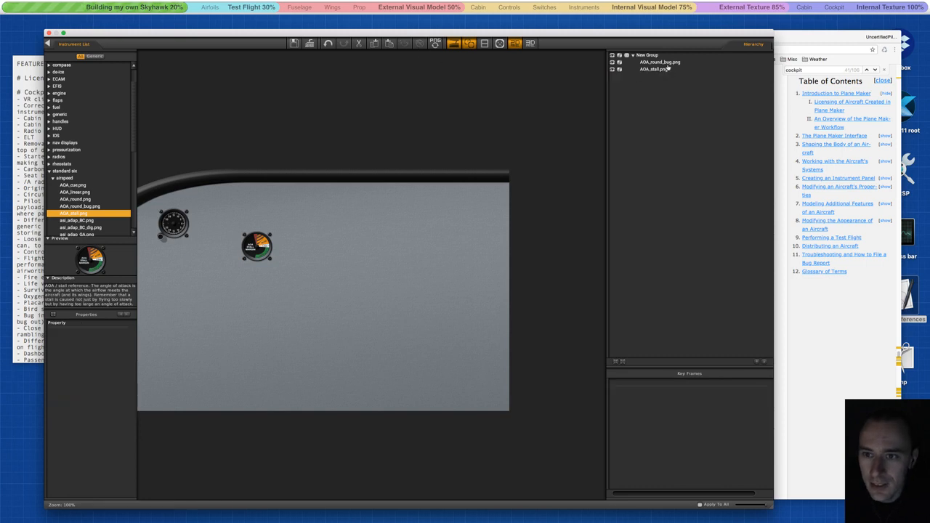
Select the group holding AOA_round_bug.png and AOA_stall.png and move both instruments together up to about Y 7.
click(654, 56)
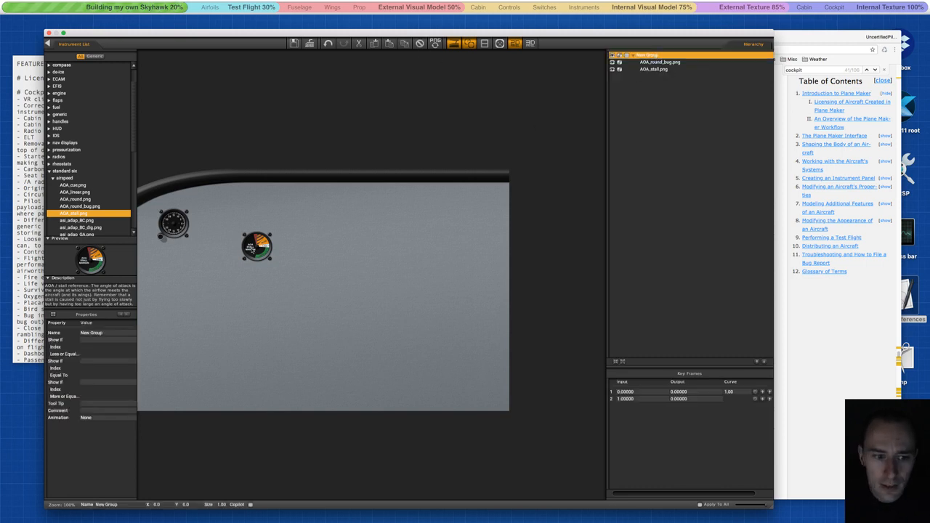
click(289, 258)
click(255, 244)
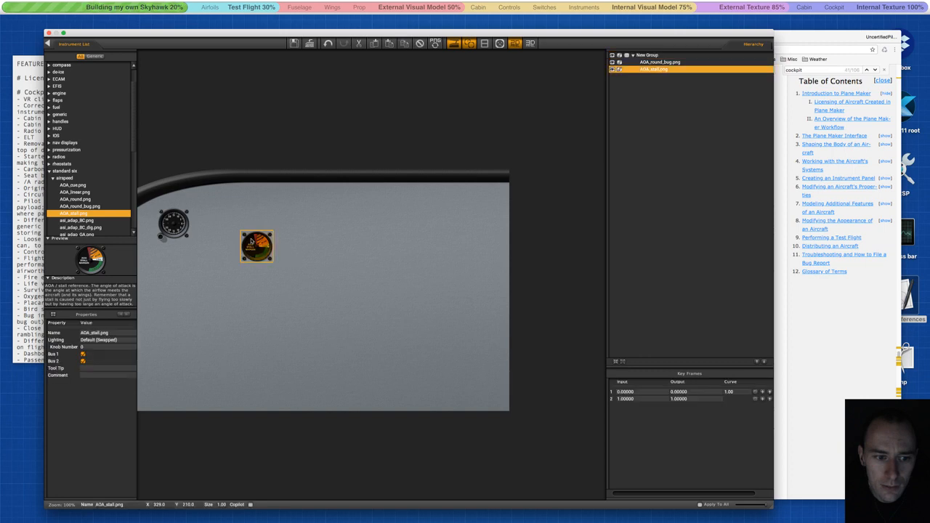
click(653, 56)
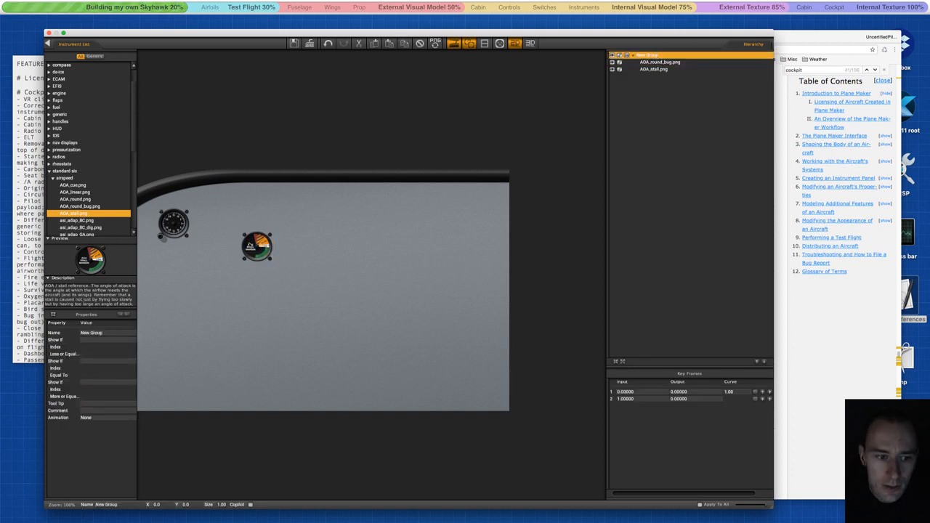
mouse_move(251, 245)
mouse_down()
mouse_move(408, 251)
mouse_move(269, 251)
mouse_move(248, 241)
mouse_up()
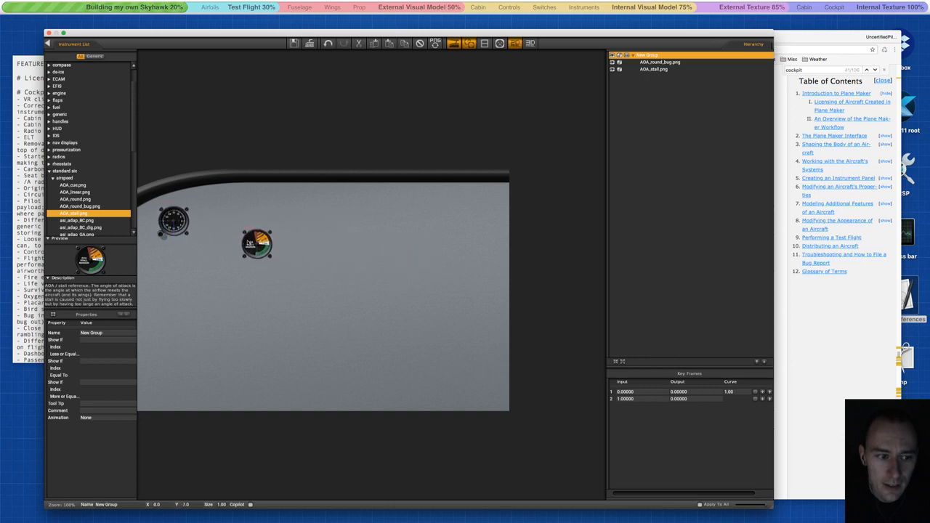
click(626, 56)
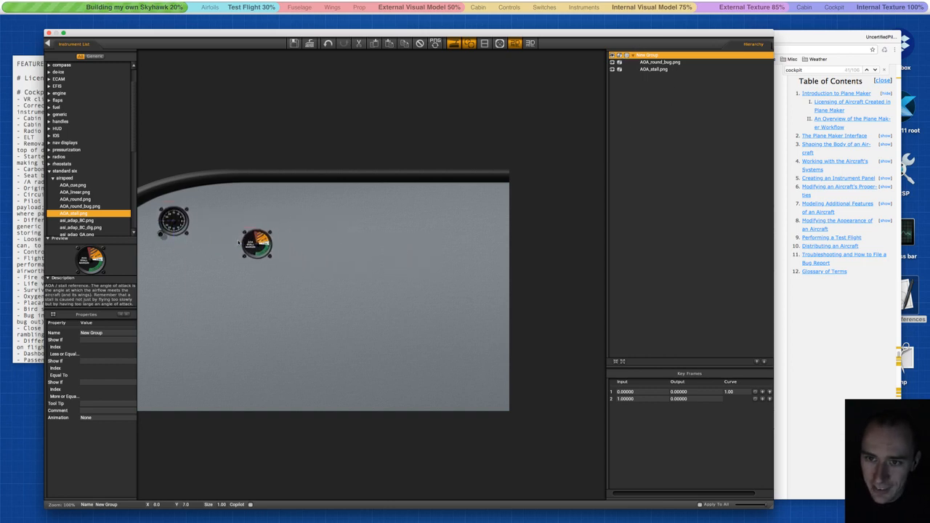
Reposition AOA_stall.png on its own directly beside AOA_round_bug.png, aligned with it near the panel's upper edge.
click(307, 243)
drag(269, 246, 216, 228)
click(322, 257)
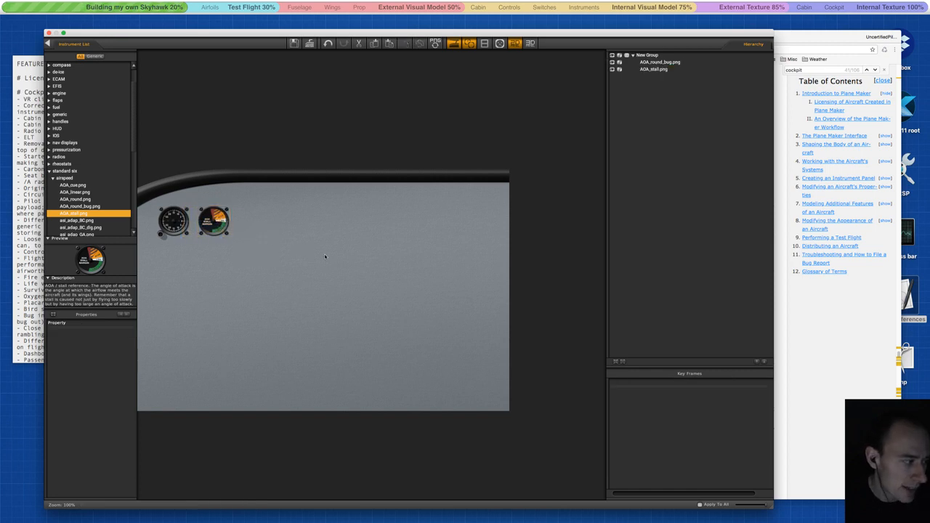
Consult the manual on layout zooming and try zooming the panel view in and out.
click(837, 295)
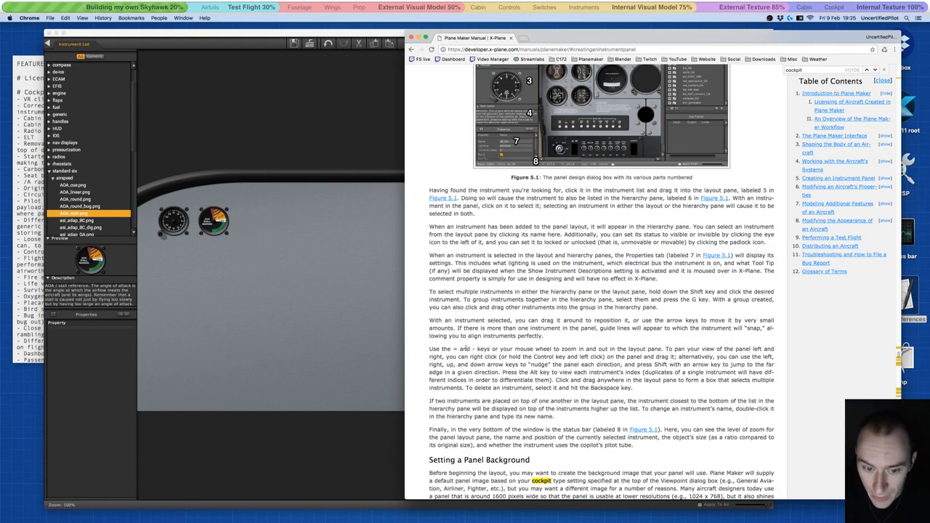
click(330, 297)
key(minus)
key(equal)
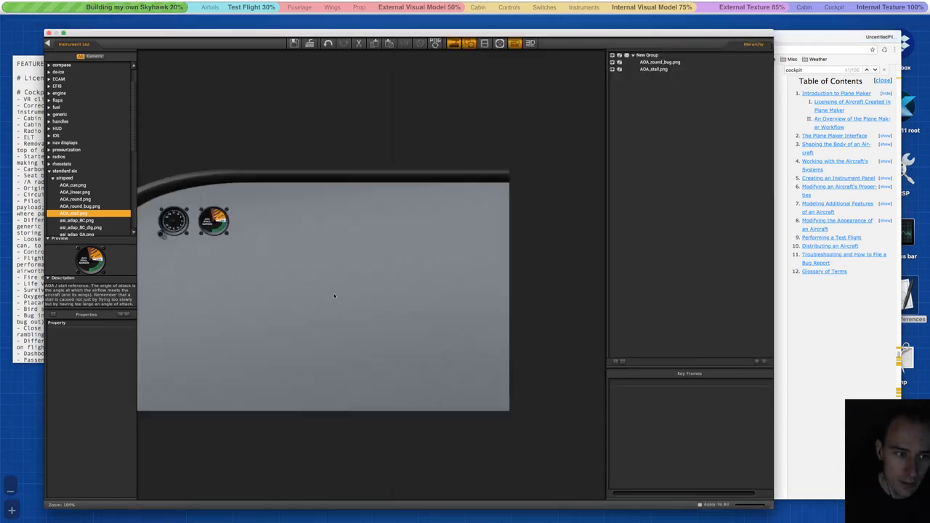
key(equal)
key(minus)
key(minus)
key(equal)
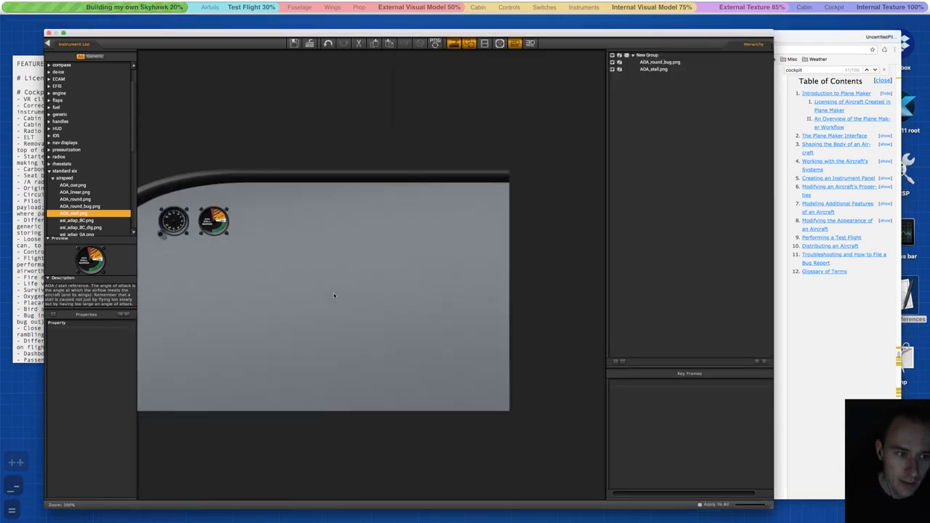
Read the manual's passages on panning, selecting and stacking instruments, panel backgrounds and the introduction to generic instruments.
key(super+Tab)
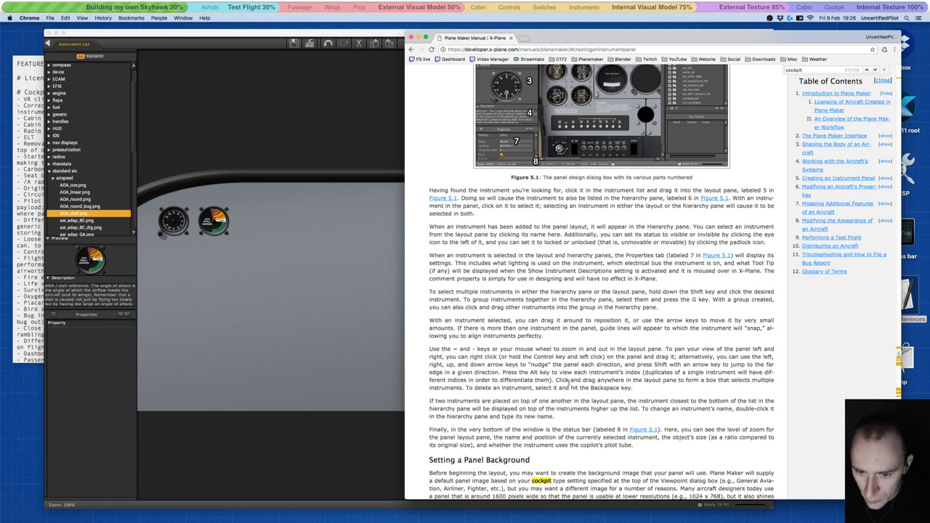
scroll(581, 387, down, 1)
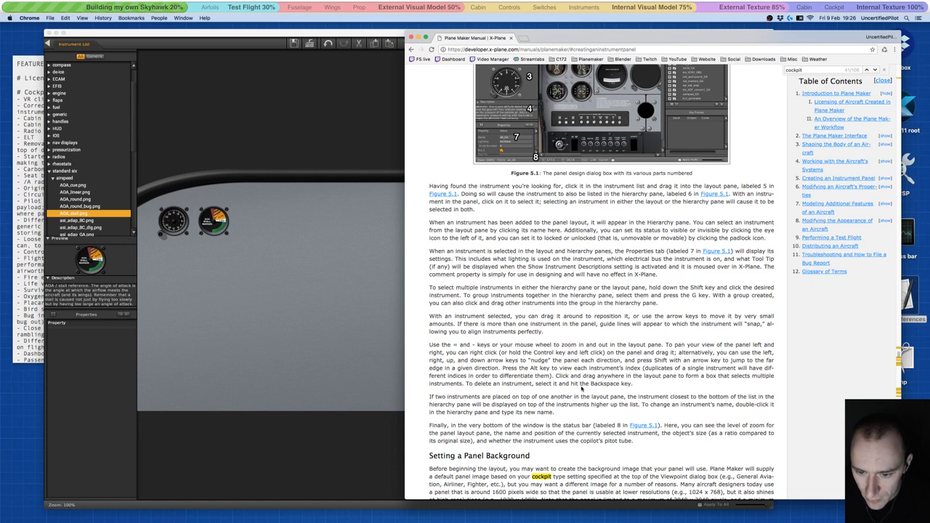
scroll(581, 389, down, 1)
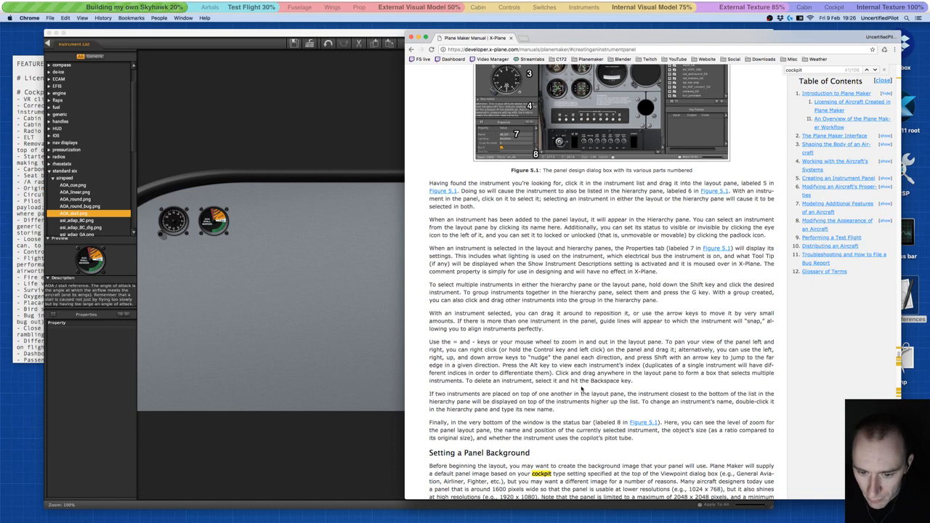
scroll(581, 388, down, 2)
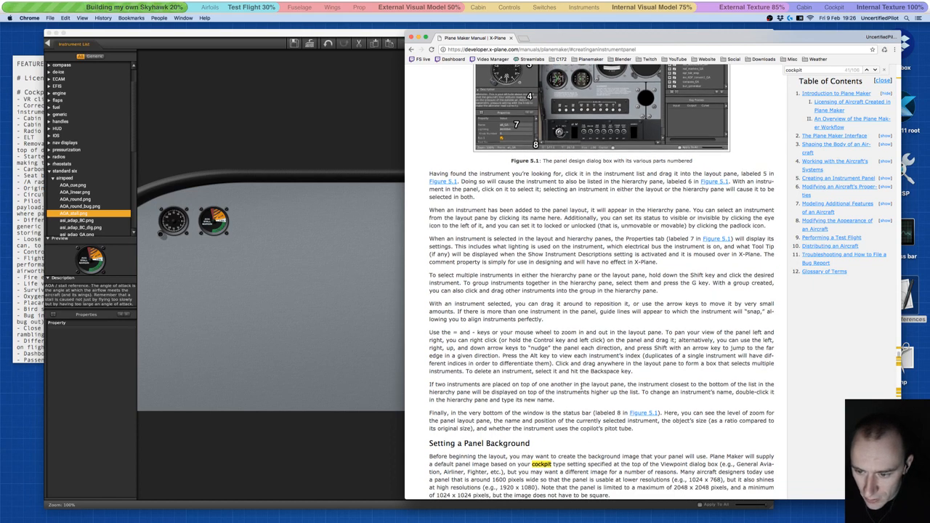
scroll(581, 389, down, 8)
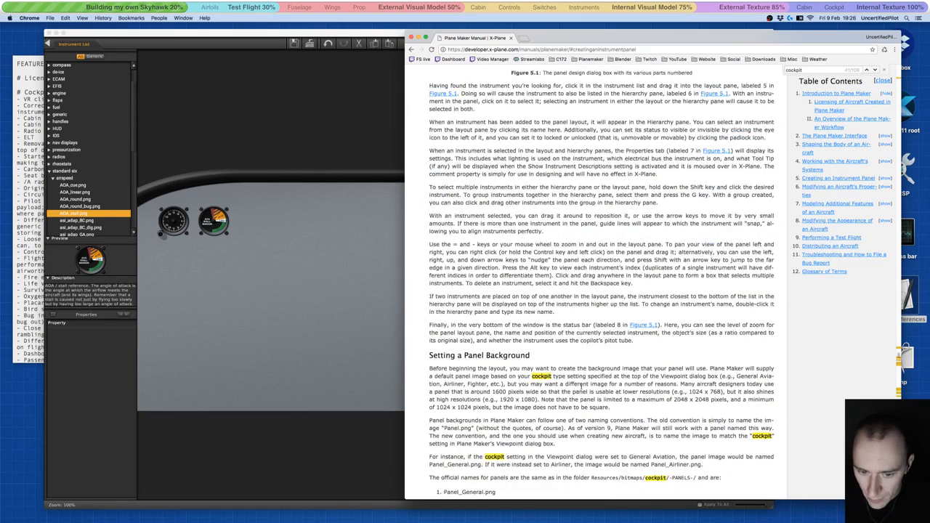
scroll(581, 389, down, 7)
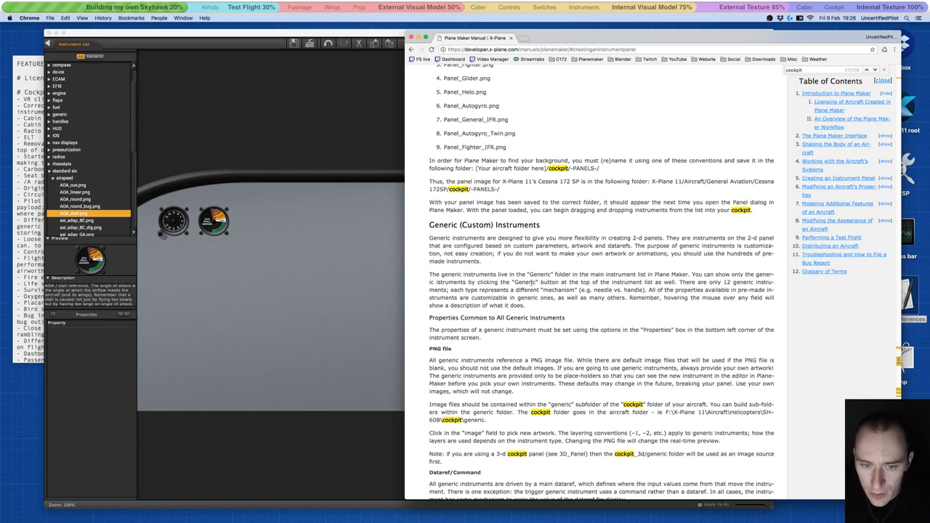
Filter the instrument list to generic instruments, preview items such as gen_needle.png, gen_tape.png and gen_LED.png, and return to the full list.
click(100, 45)
click(93, 56)
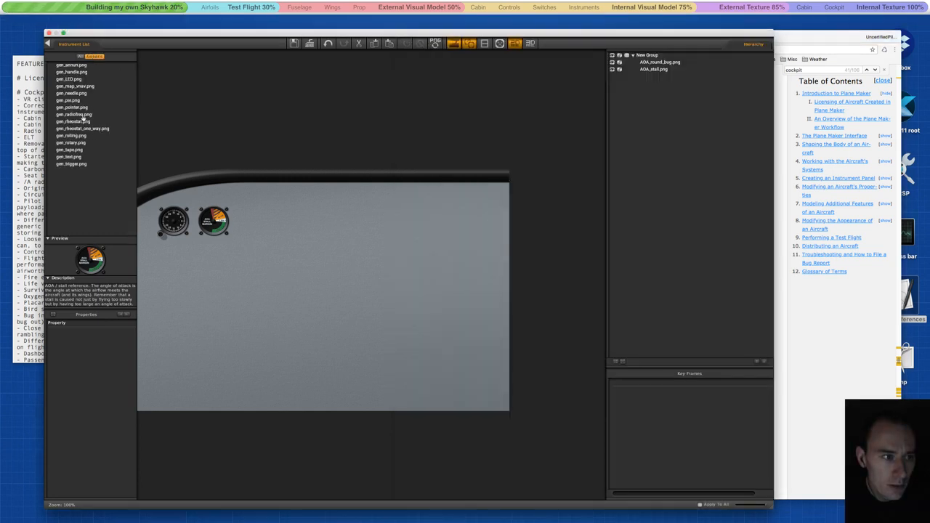
click(80, 57)
click(92, 56)
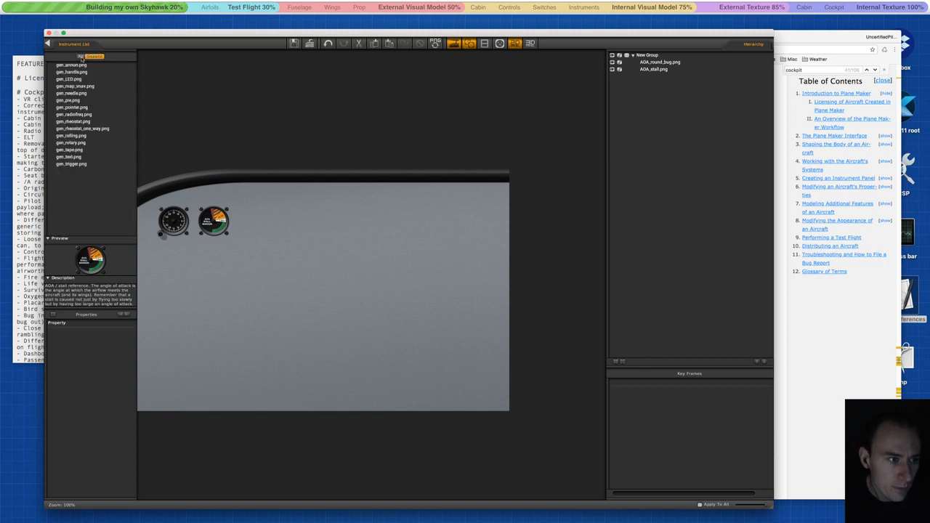
click(71, 94)
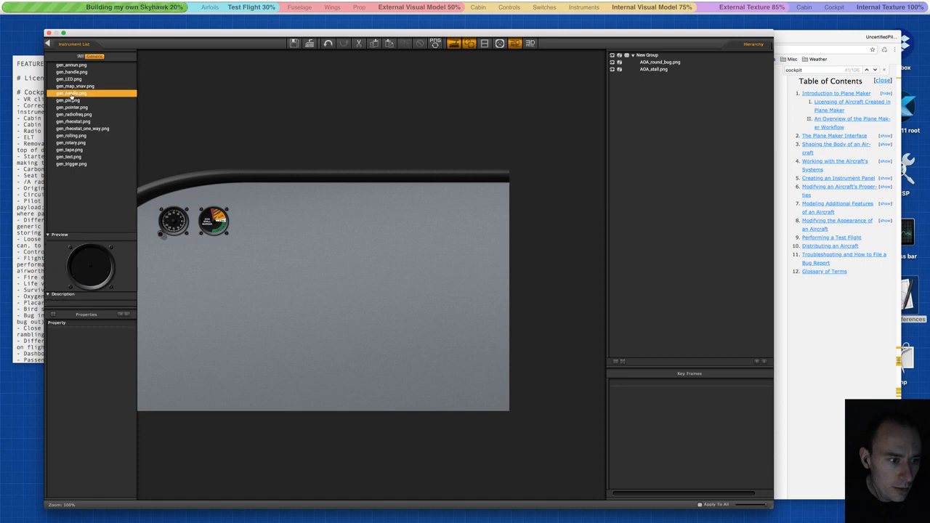
click(71, 108)
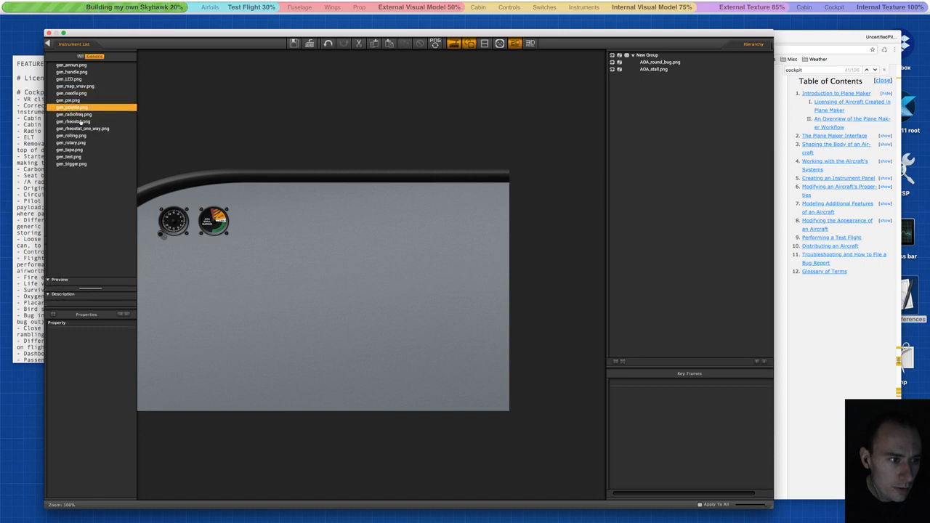
click(80, 115)
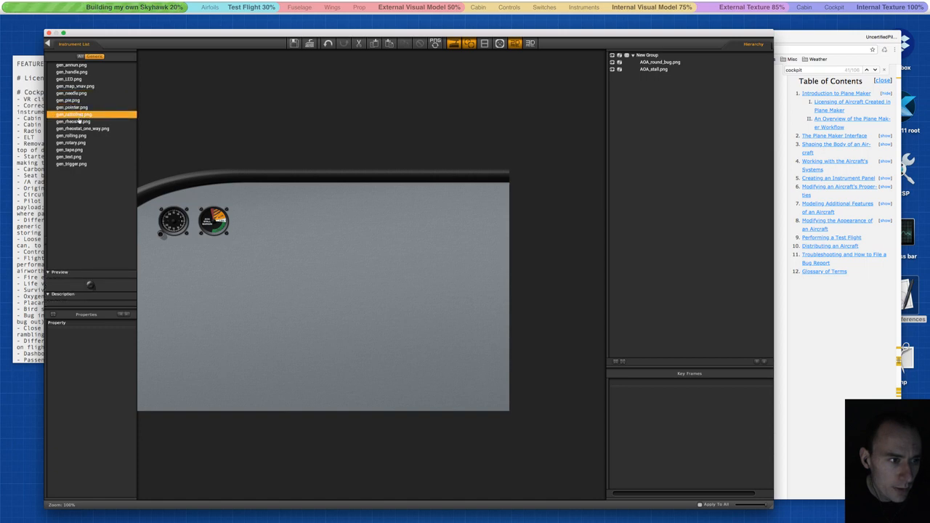
click(78, 122)
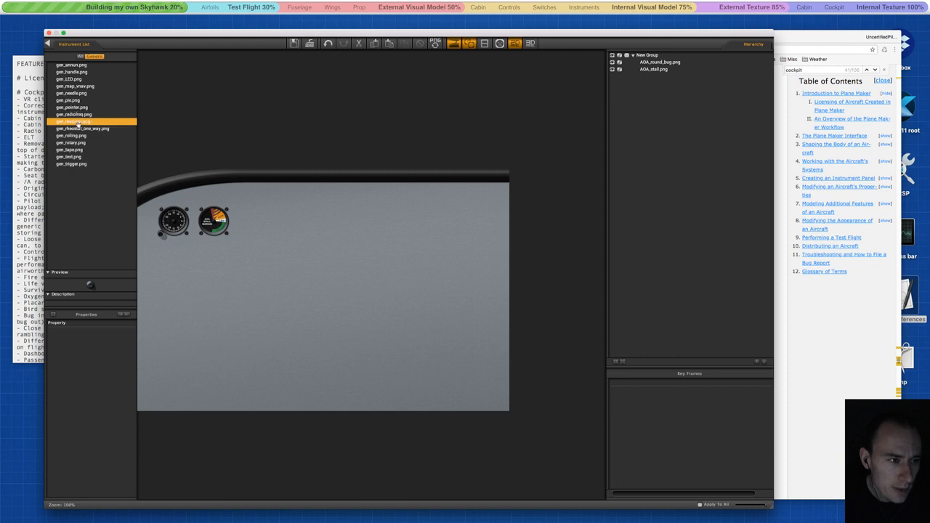
click(76, 128)
click(73, 144)
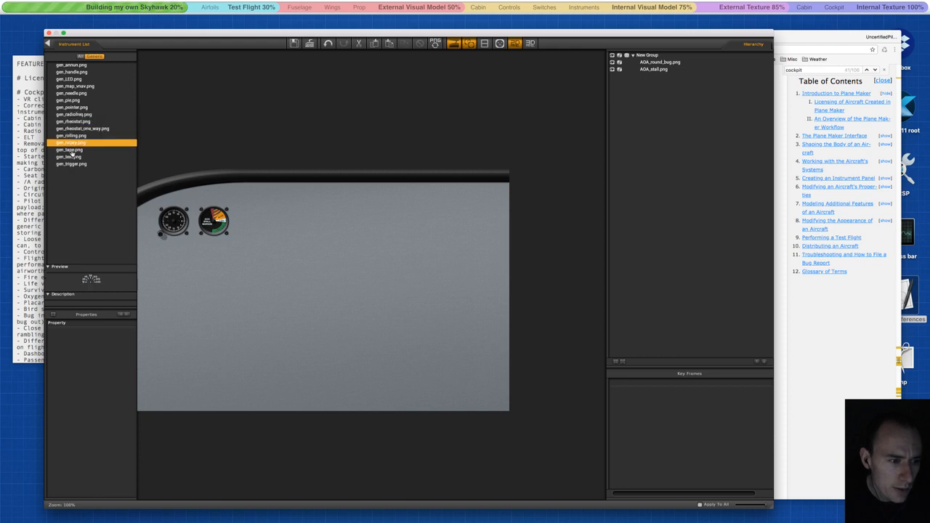
click(72, 150)
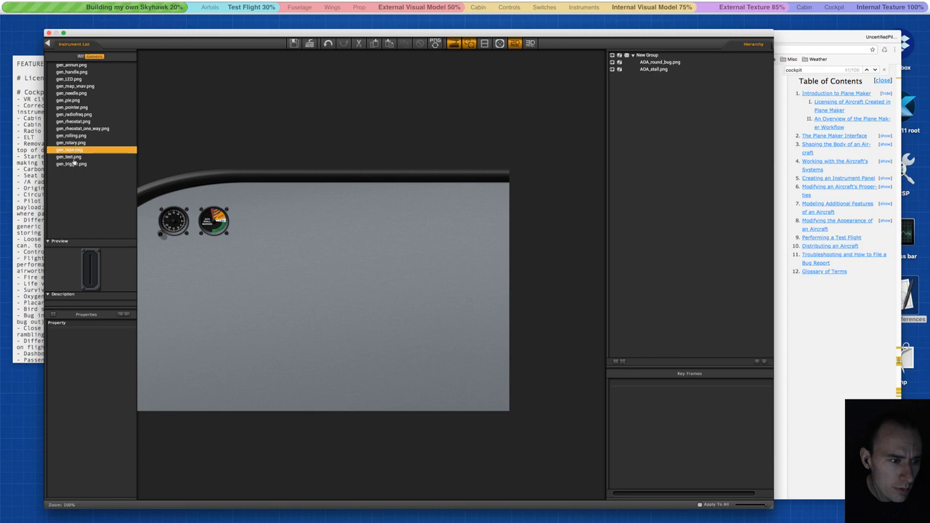
click(73, 157)
click(72, 164)
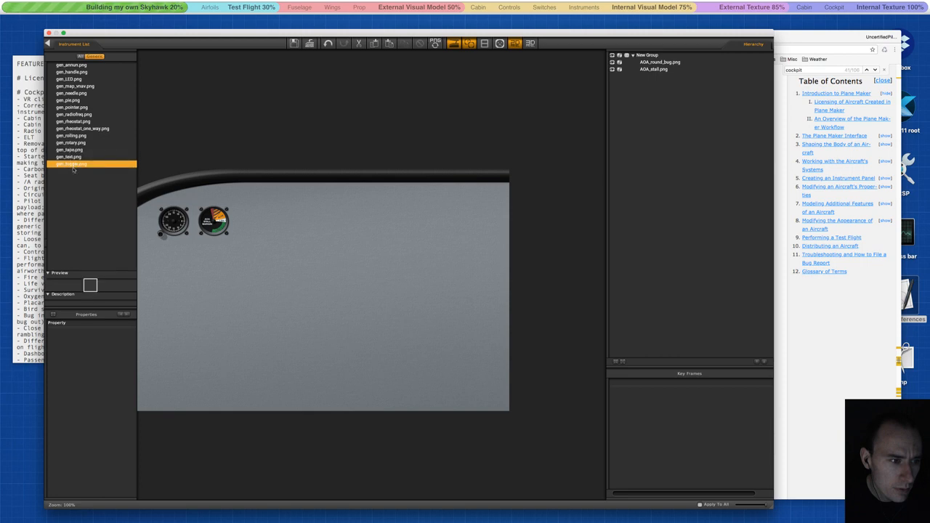
click(70, 67)
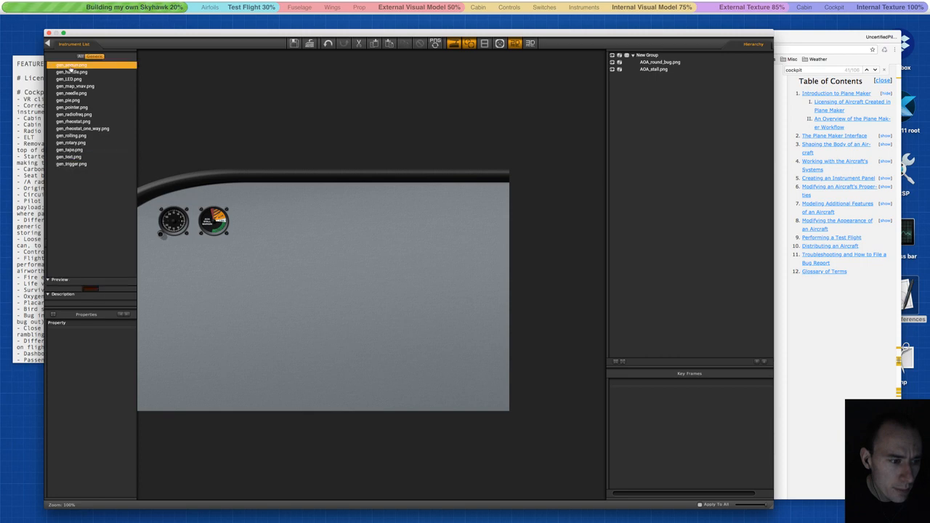
click(71, 72)
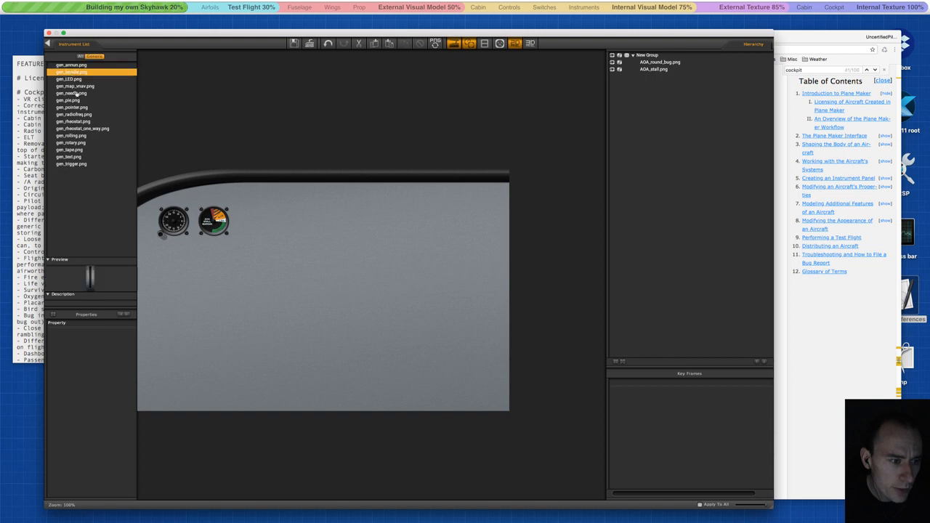
click(73, 80)
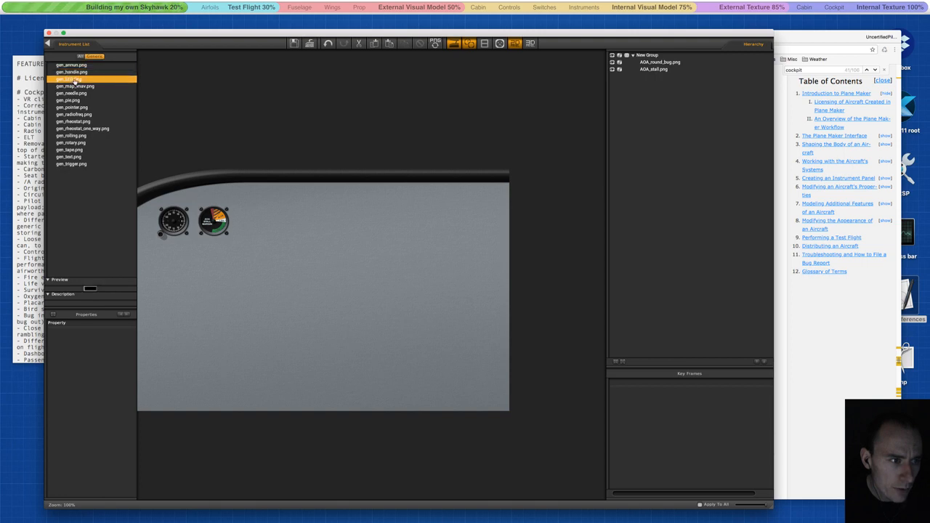
click(81, 57)
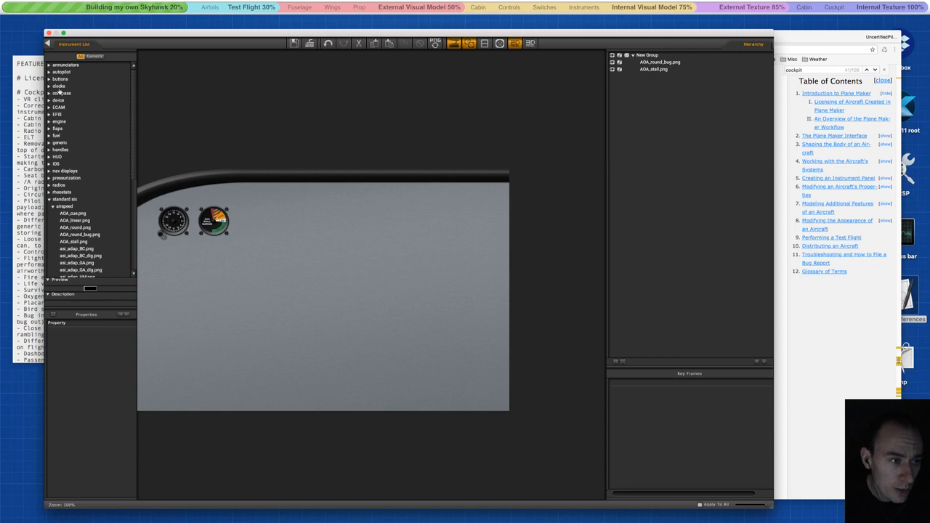
Read the manual on the common properties of generic instruments, covering PNG files and datarefs or commands.
click(826, 326)
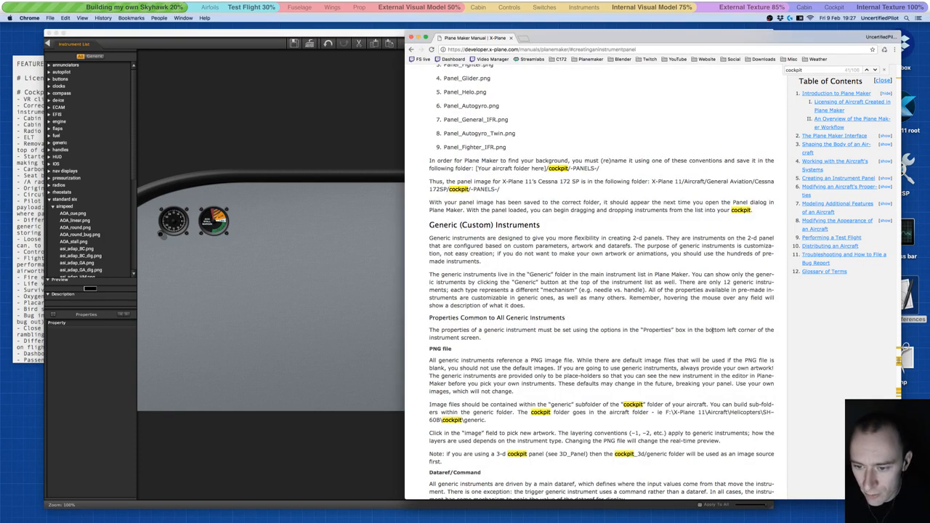
scroll(712, 330, down, 2)
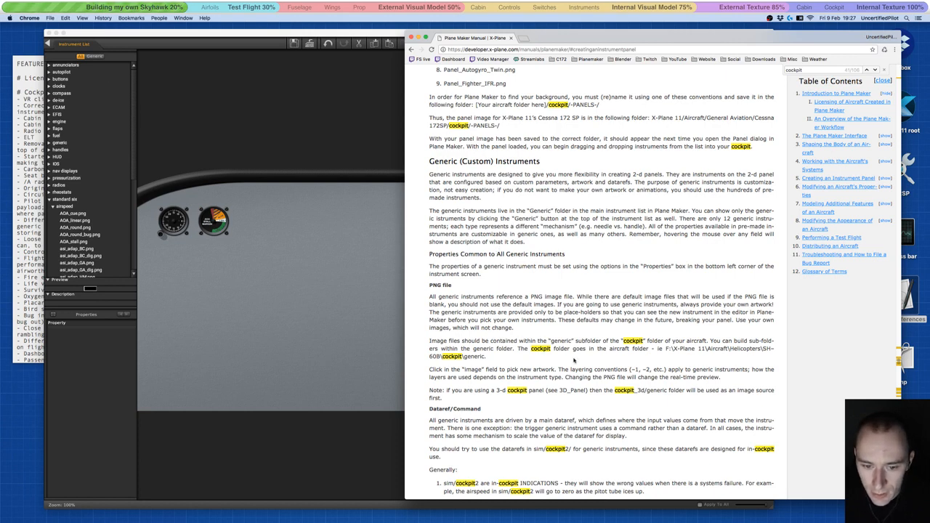
scroll(573, 360, down, 2)
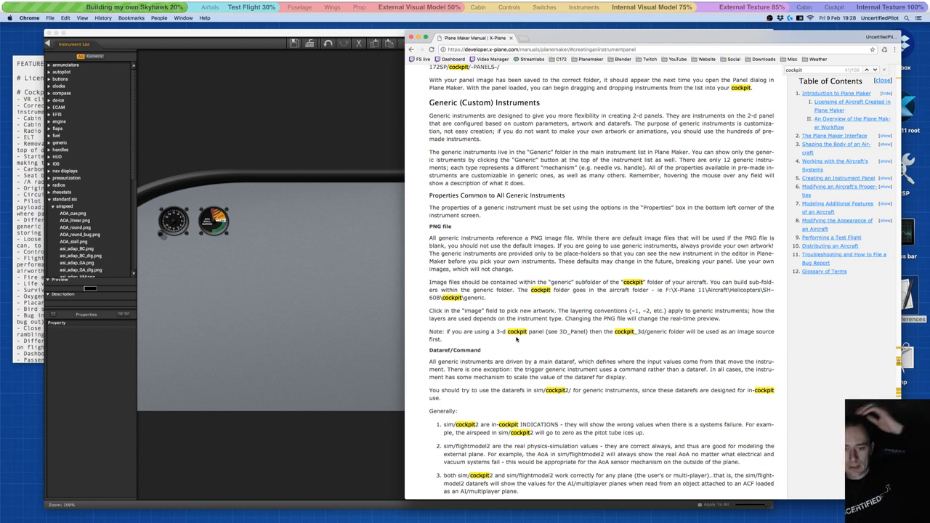
scroll(507, 344, down, 1)
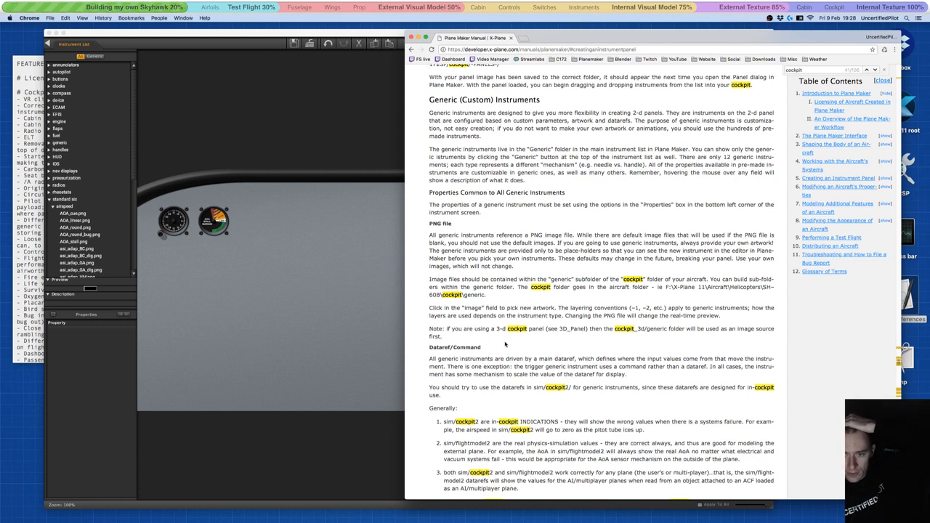
Leave the panel editor for the aircraft's main view and open the C172SP folder in Finder.
click(283, 114)
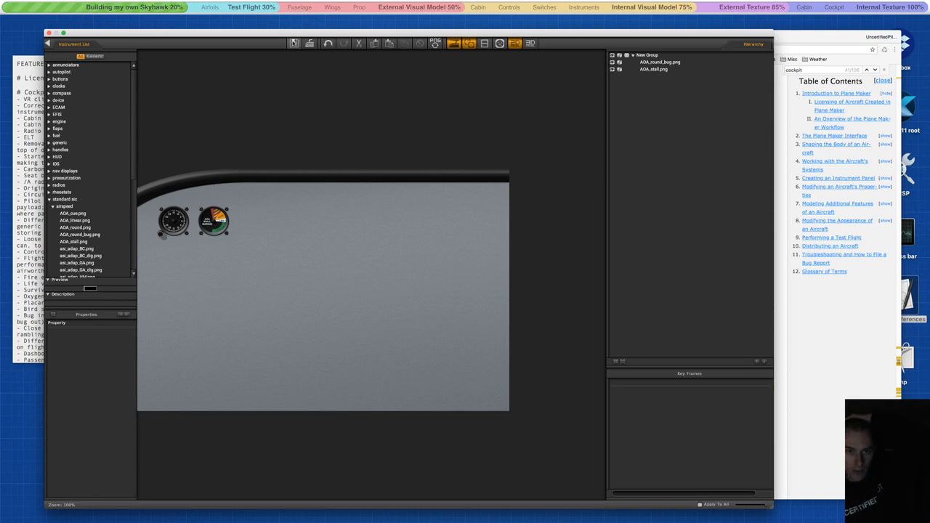
click(53, 44)
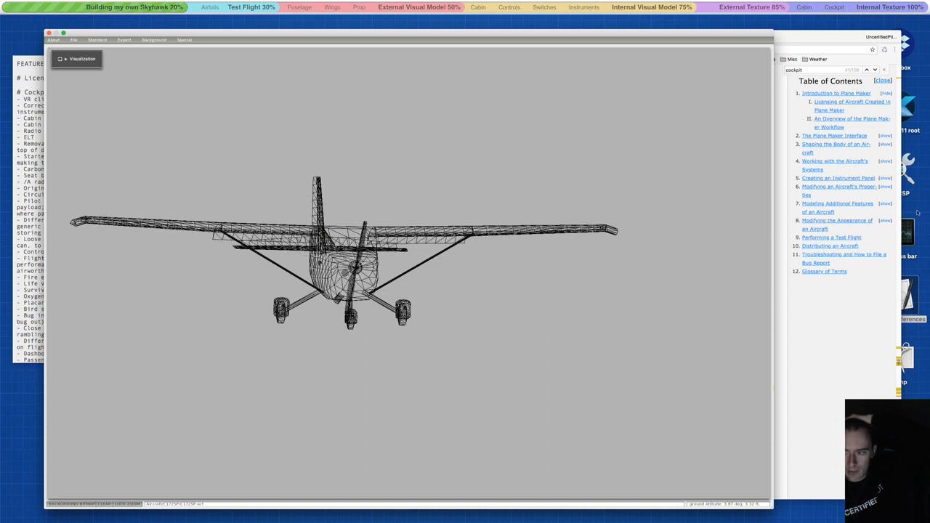
click(908, 169)
double_click(908, 169)
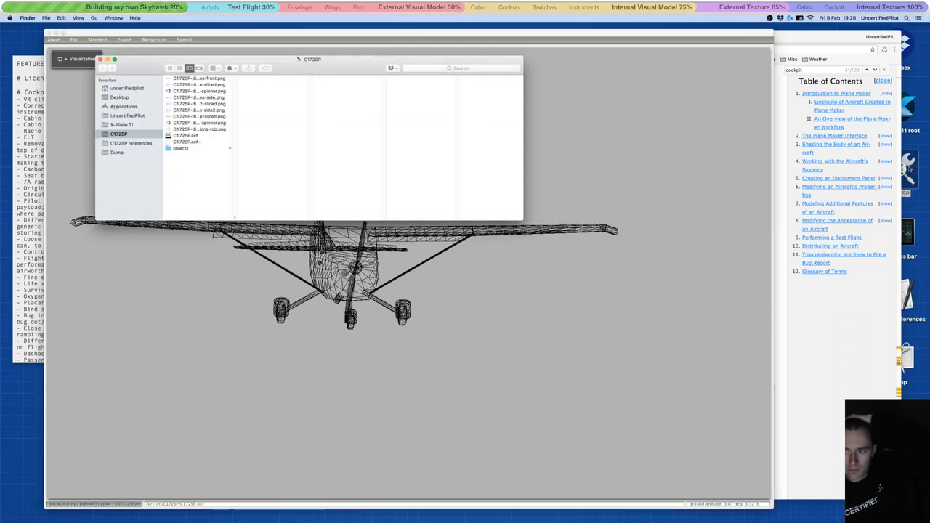
click(176, 148)
right_click(177, 149)
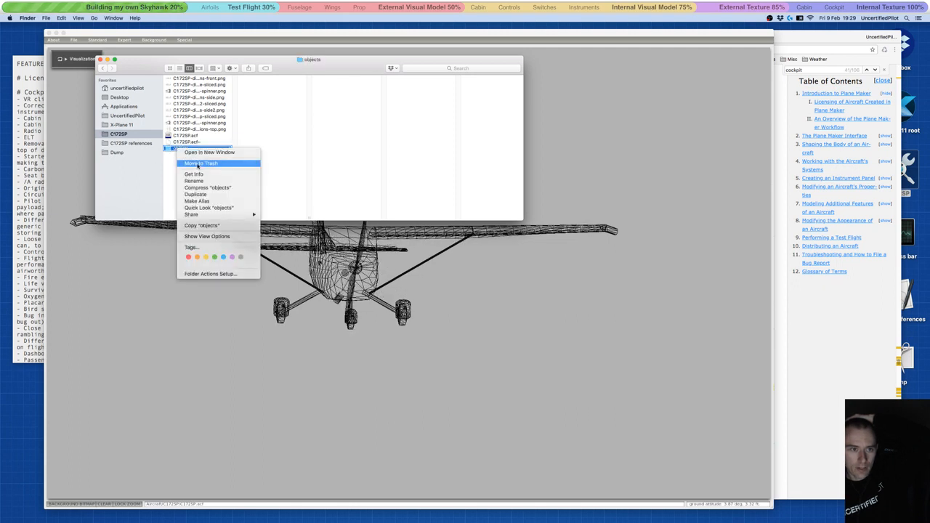
click(198, 163)
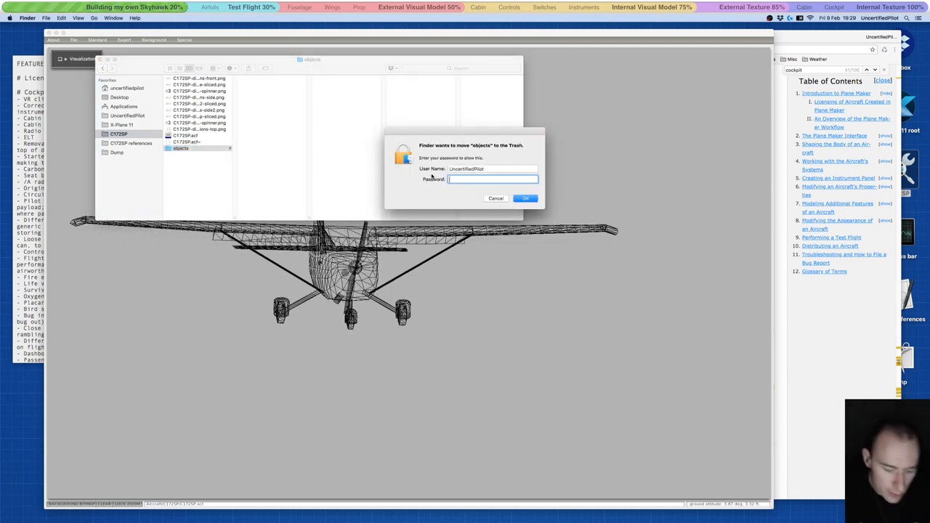
click(494, 198)
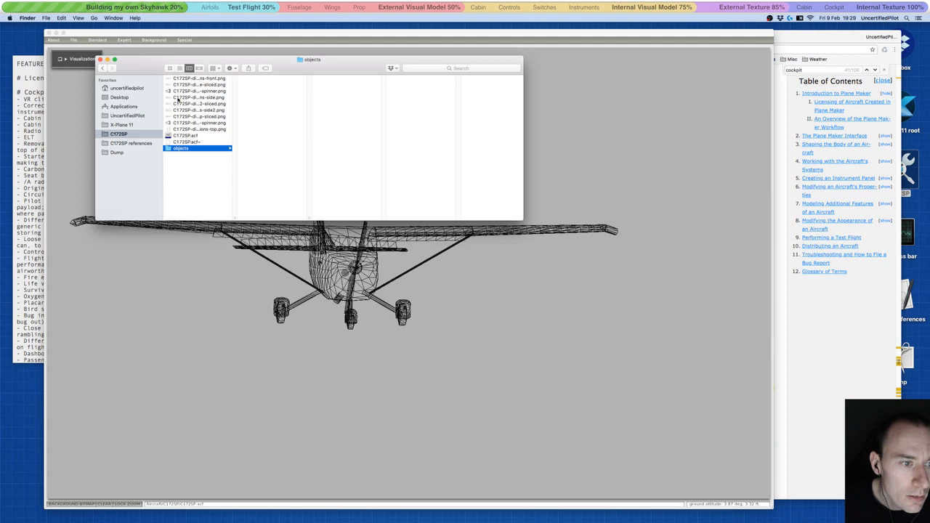
click(100, 59)
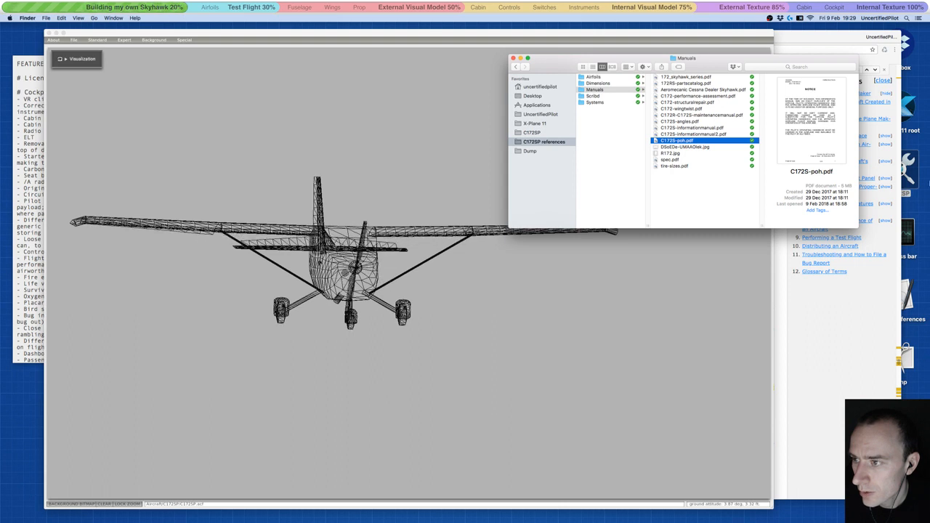
Open the X-Plane 11 folder in Finder, browse to Aircraft > C172SP and widen the column to fit the full file names.
double_click(908, 108)
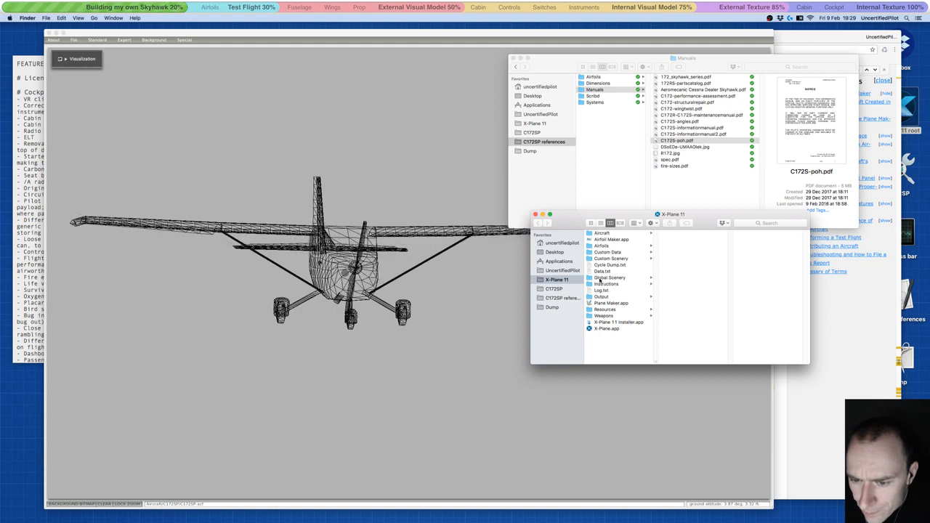
click(601, 232)
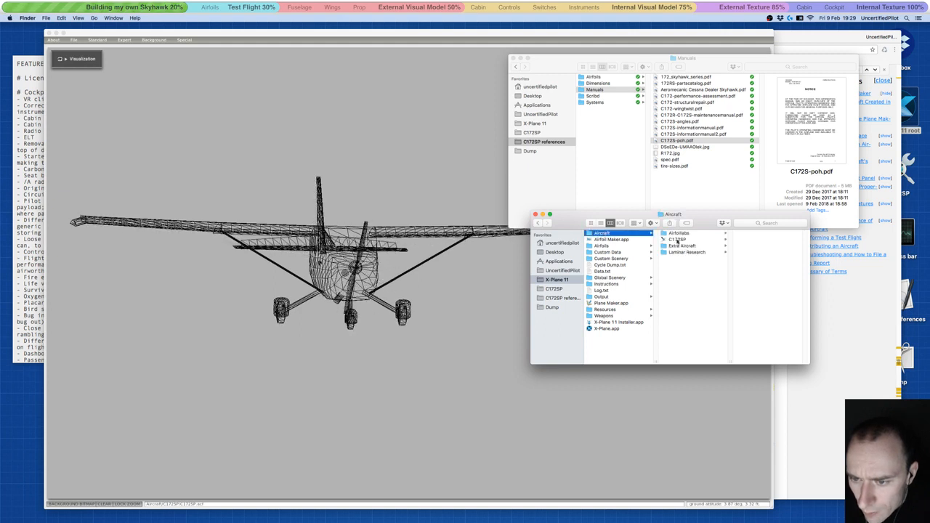
click(679, 239)
drag(734, 215, 635, 233)
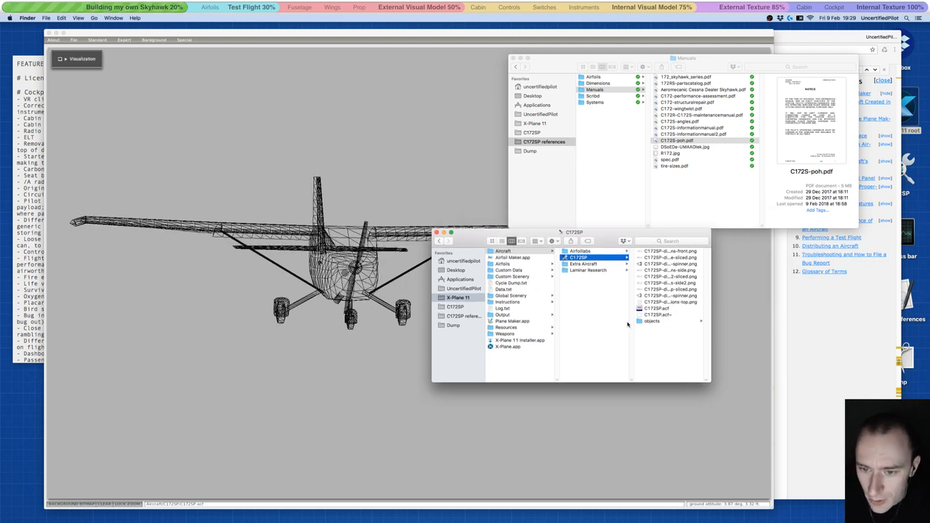
click(649, 322)
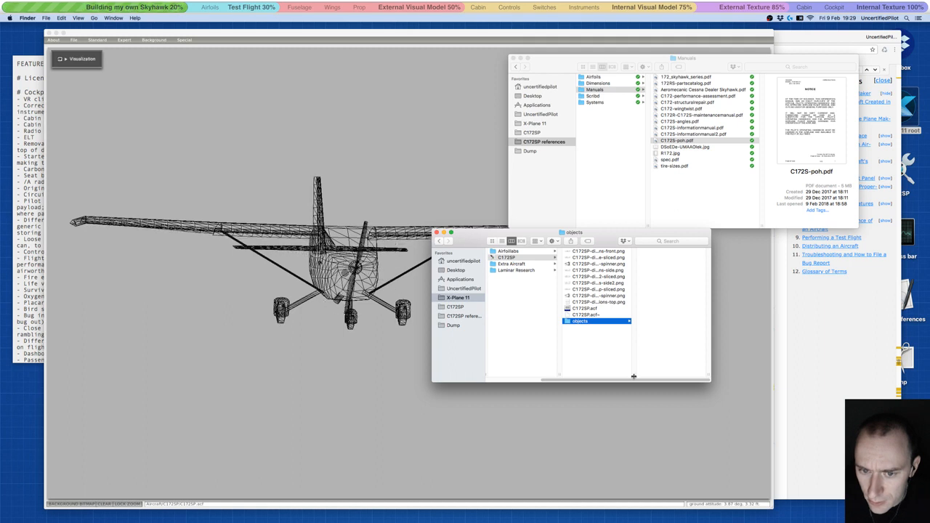
drag(633, 376, 703, 377)
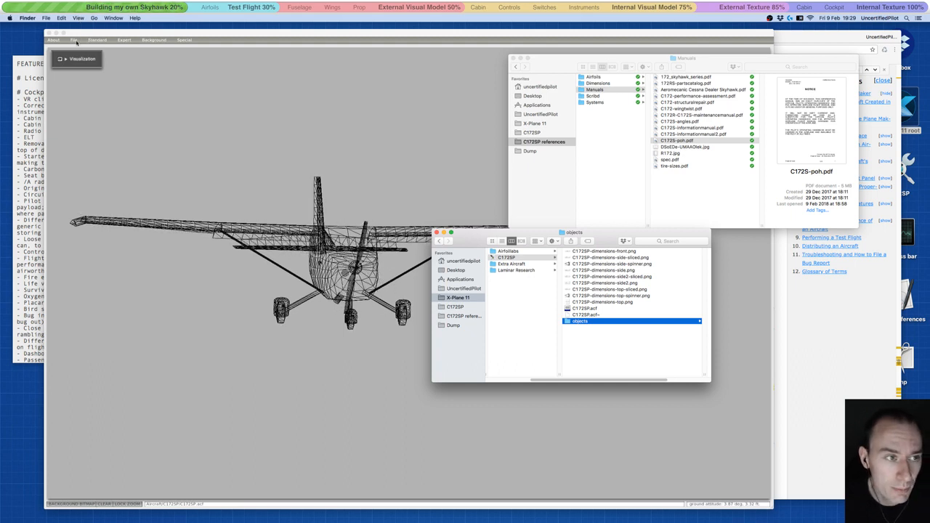
Return to Plane Maker and open the aircraft's 2-D panel editor.
click(93, 40)
click(97, 39)
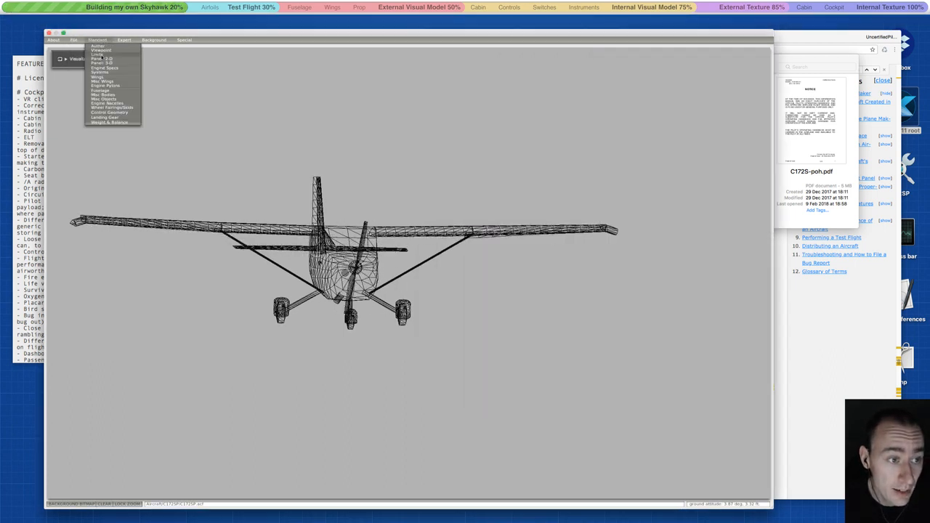
click(102, 59)
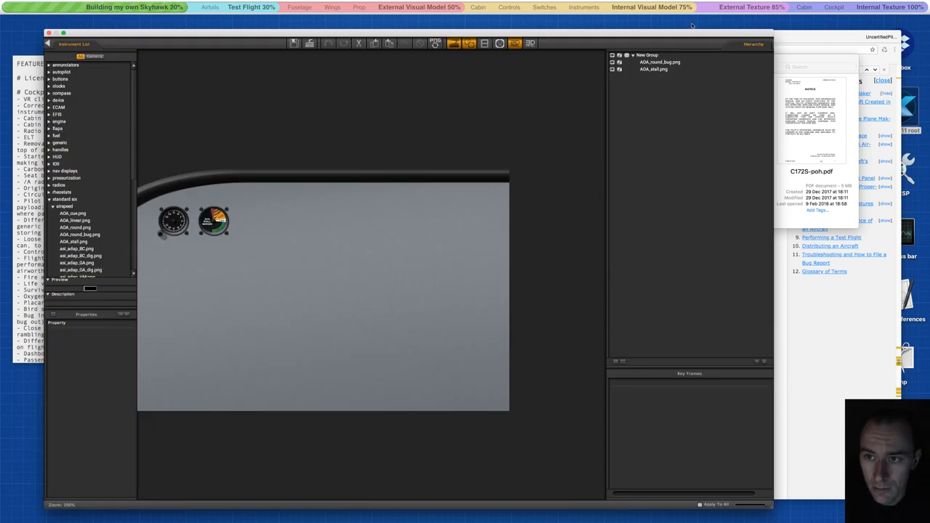
Close the Manuals Finder window and rearrange the panel editor and C172SP folder windows to uncover the manual's PNG file section.
drag(687, 35, 686, 186)
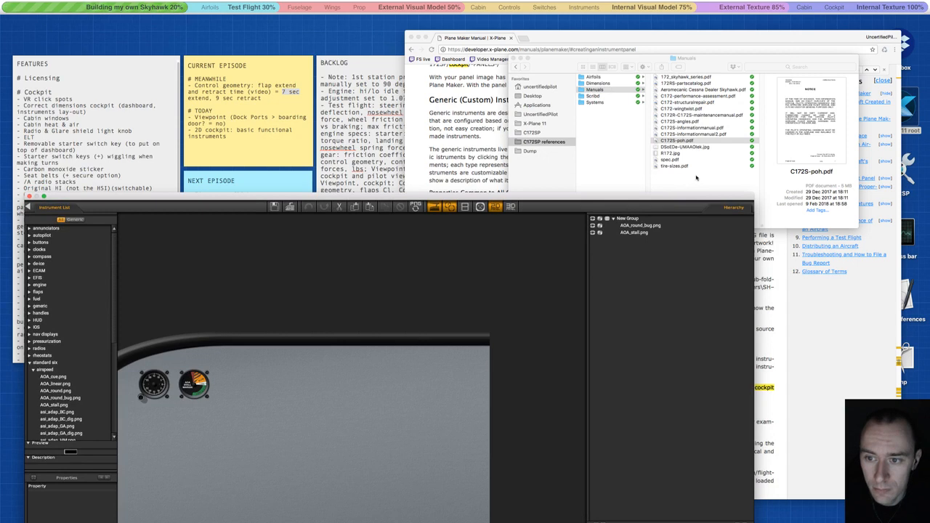
click(696, 177)
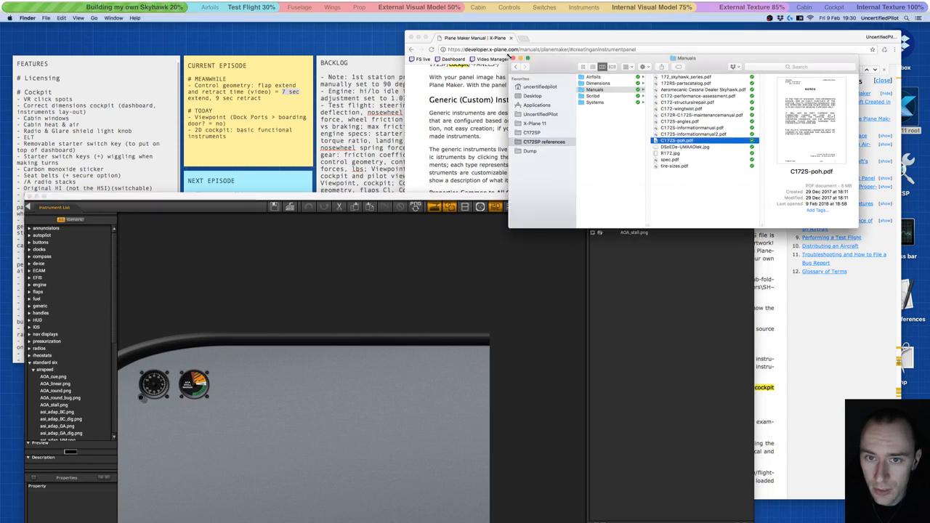
click(513, 58)
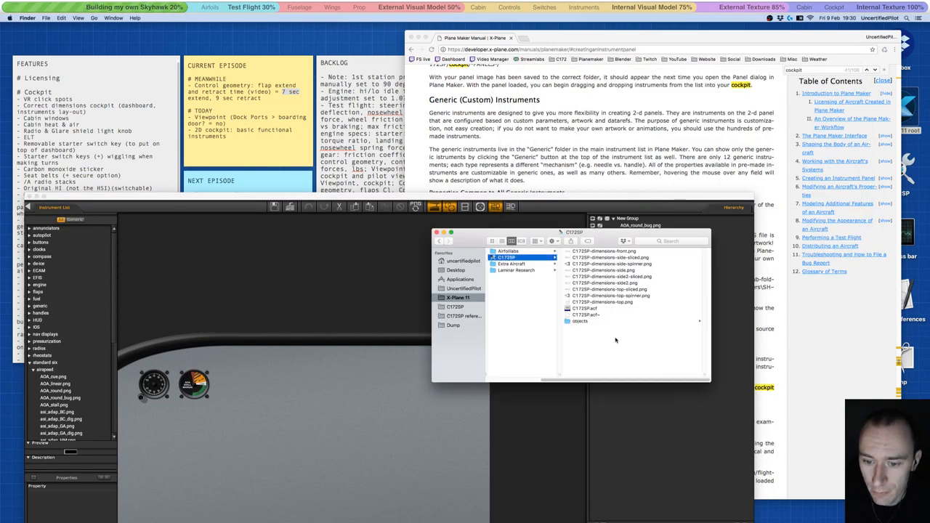
drag(629, 201, 299, 193)
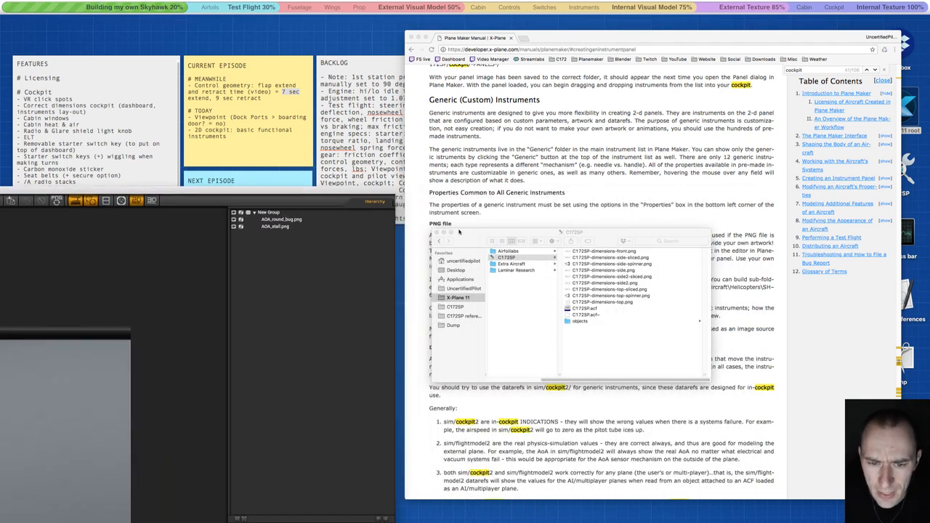
drag(458, 231, 592, 356)
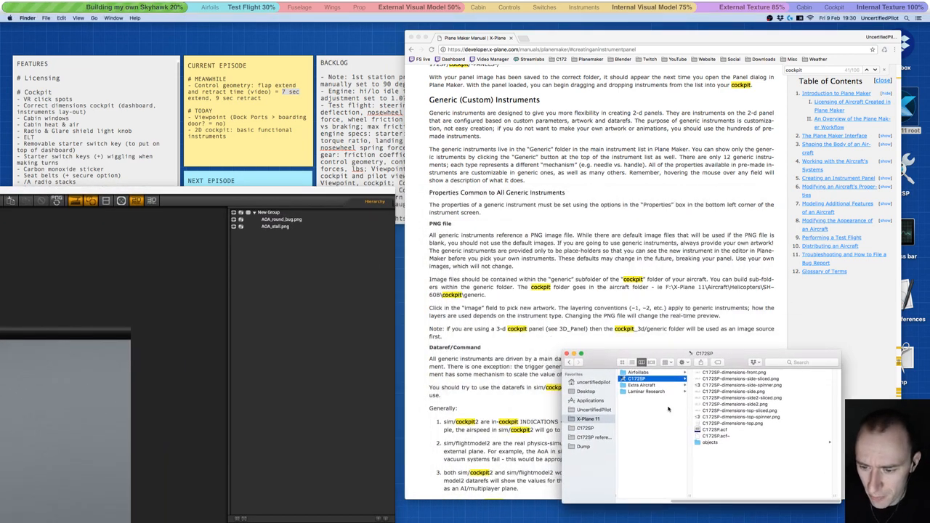
Create a folder named cockpit in the C172SP aircraft folder.
right_click(756, 476)
click(781, 481)
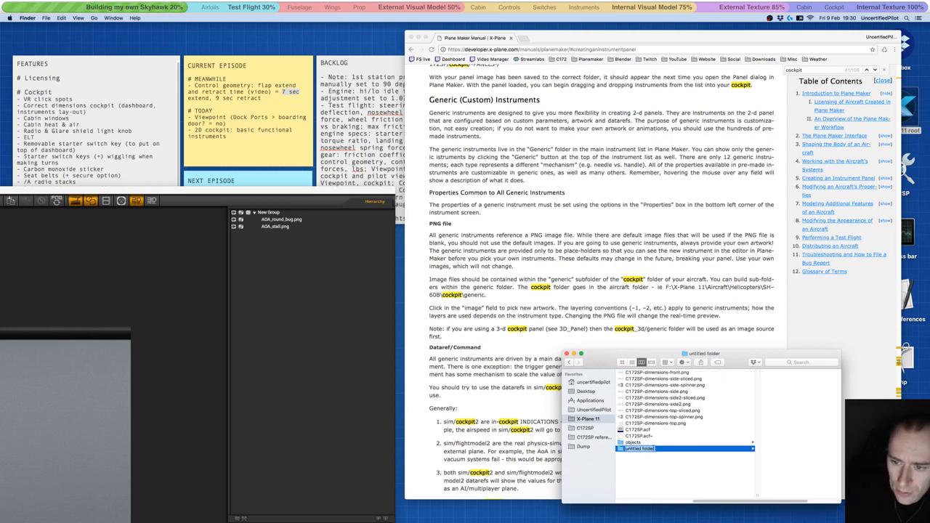
text(cockpit)
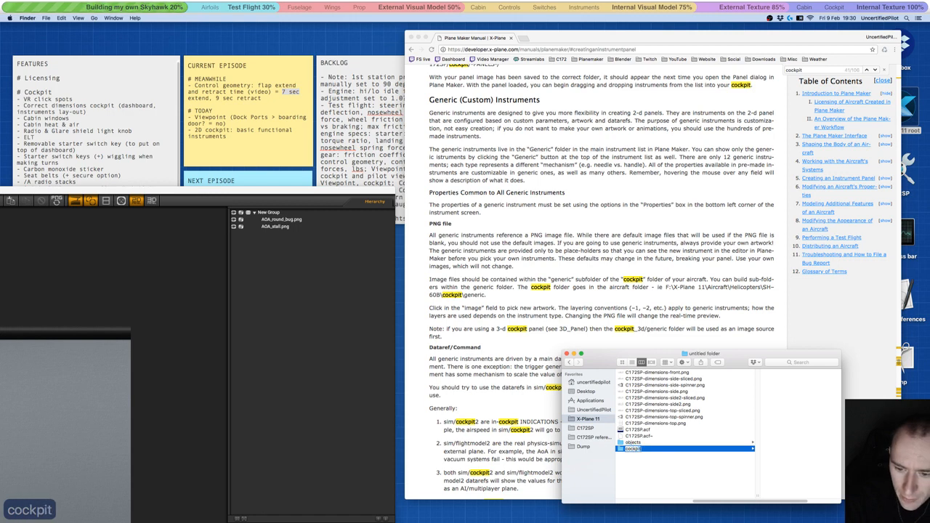
key(Return)
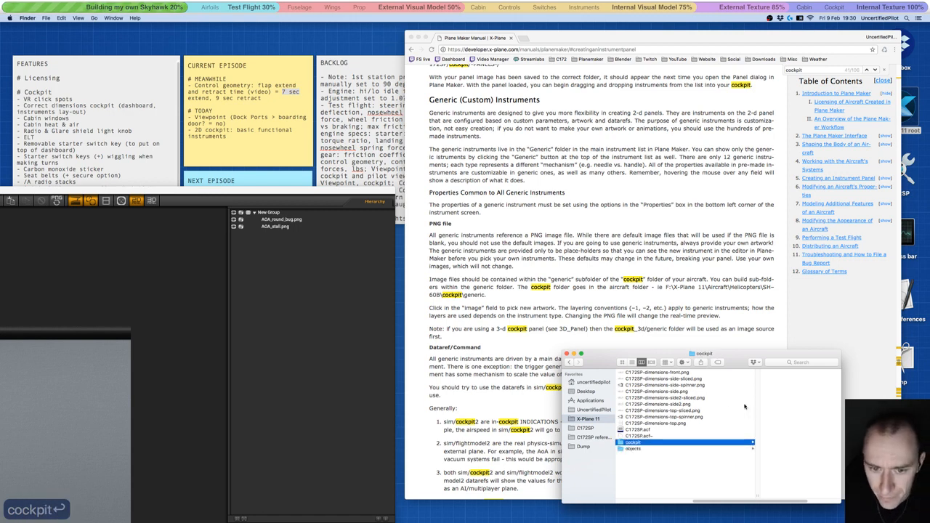
Add a new subfolder inside the cockpit folder.
right_click(789, 400)
click(796, 404)
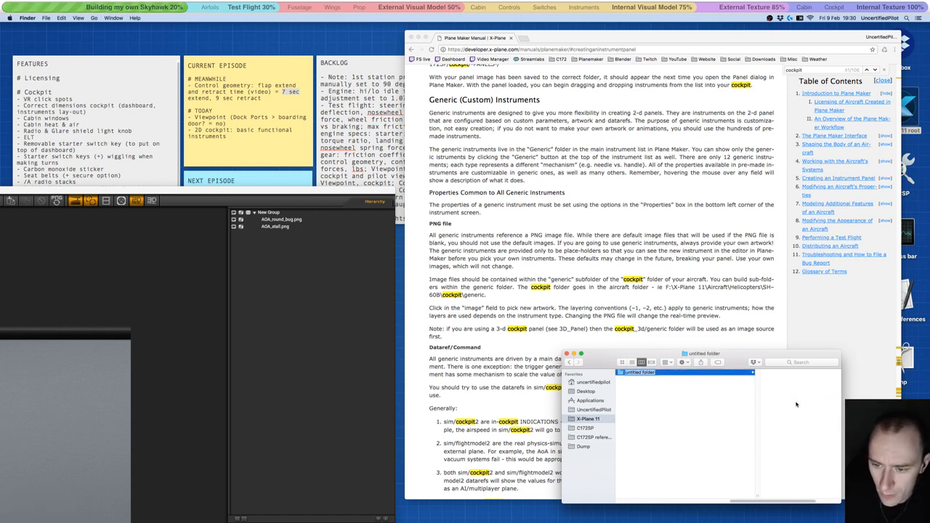
Name the new folder inside the aircraft's cockpit folder "generic".
text(generic)
key(Return)
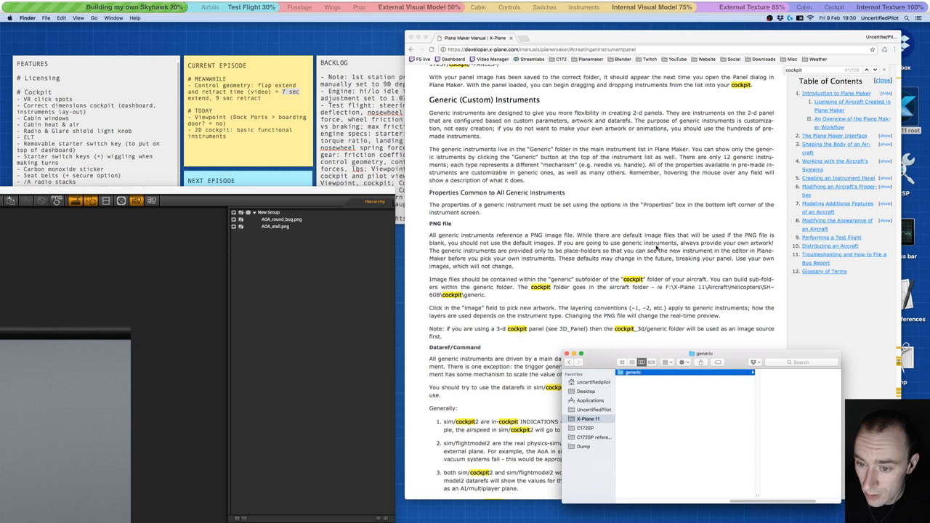
Bring the panel editor into view and check the instrument list filtered to generic instruments, ending with all instruments listed.
drag(305, 193, 708, 64)
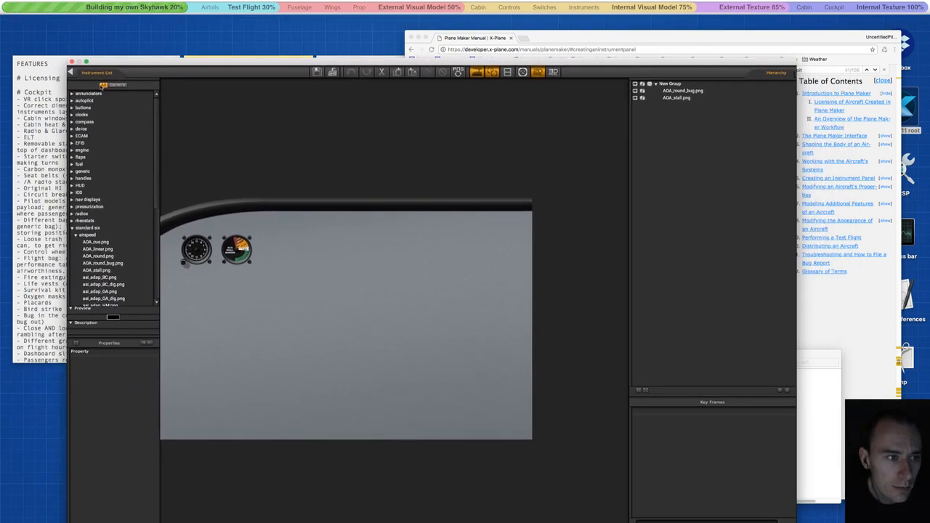
click(116, 86)
click(103, 85)
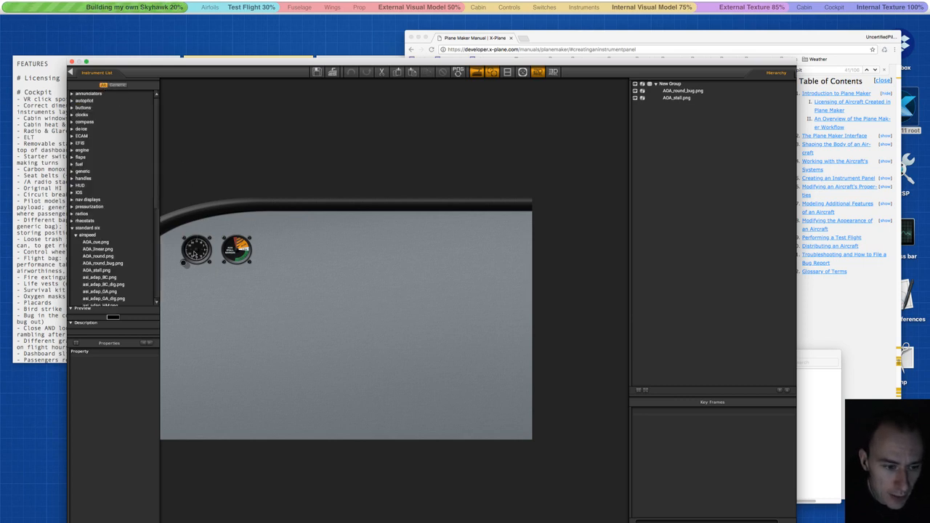
Move the generic folder and its parent cockpit folder to the trash, and close the file window.
click(802, 369)
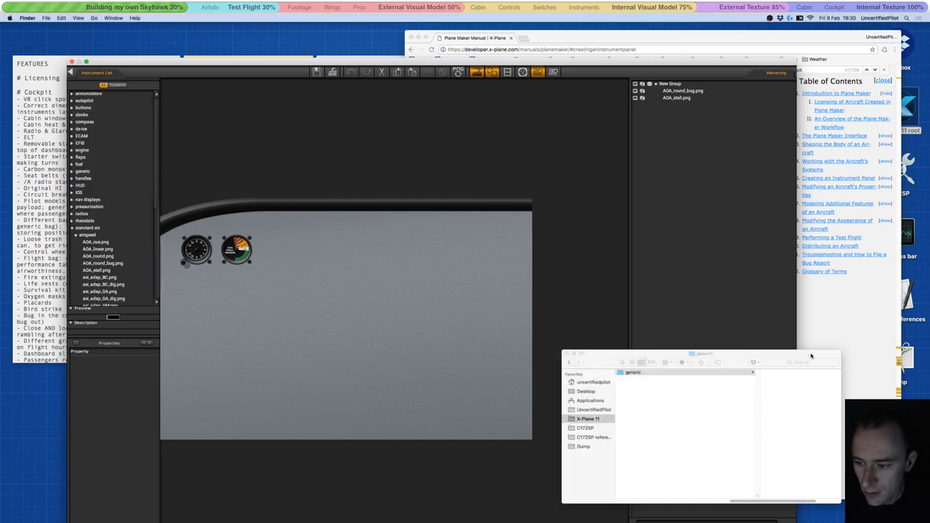
right_click(641, 376)
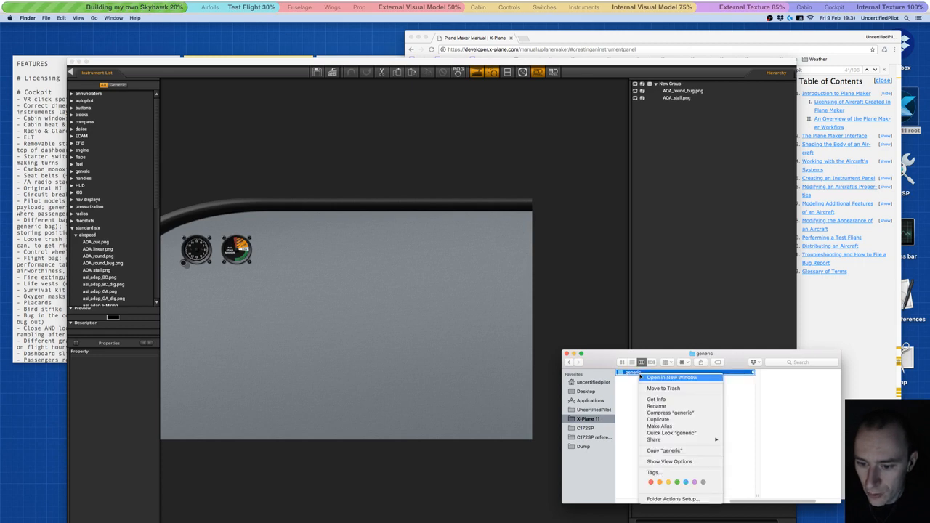
click(658, 393)
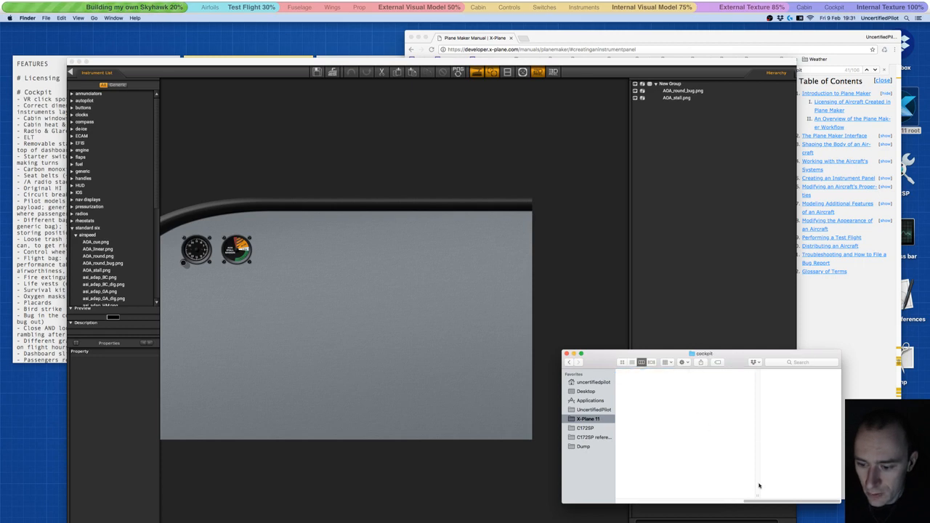
drag(752, 501, 670, 491)
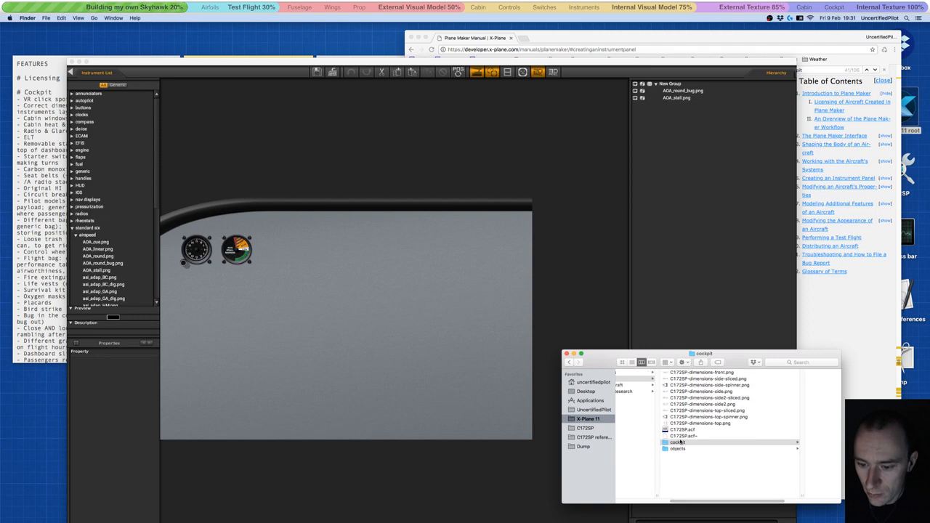
right_click(683, 443)
click(703, 403)
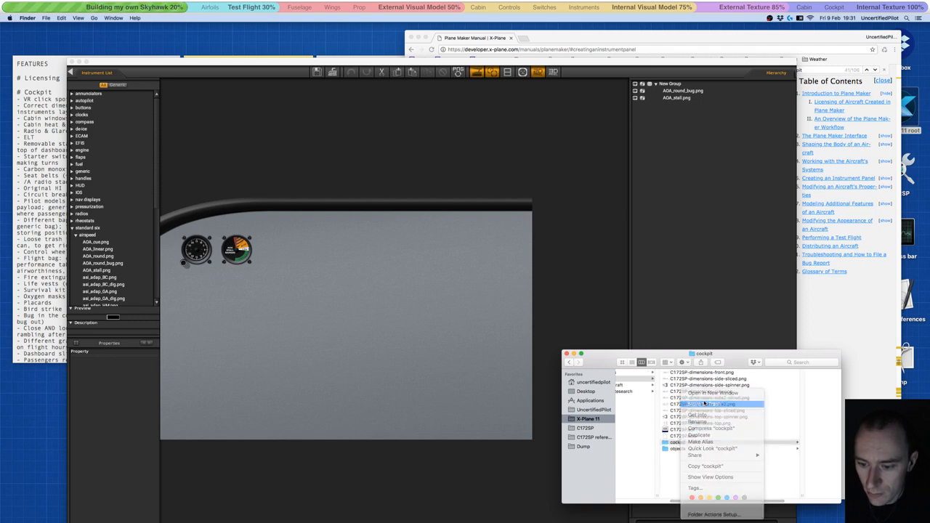
click(567, 353)
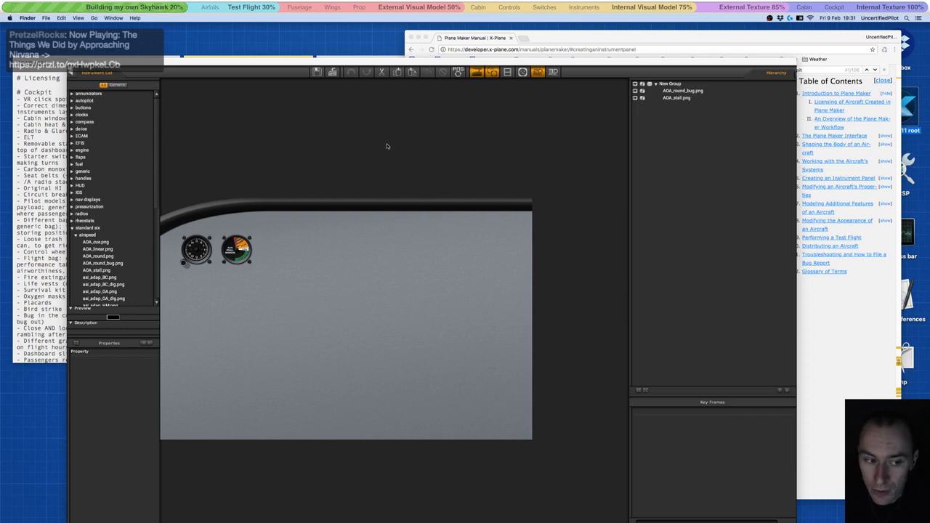
Read the Plane Maker manual in the browser, covering generic instruments, panel backgrounds and the introduction to panel creation.
click(623, 47)
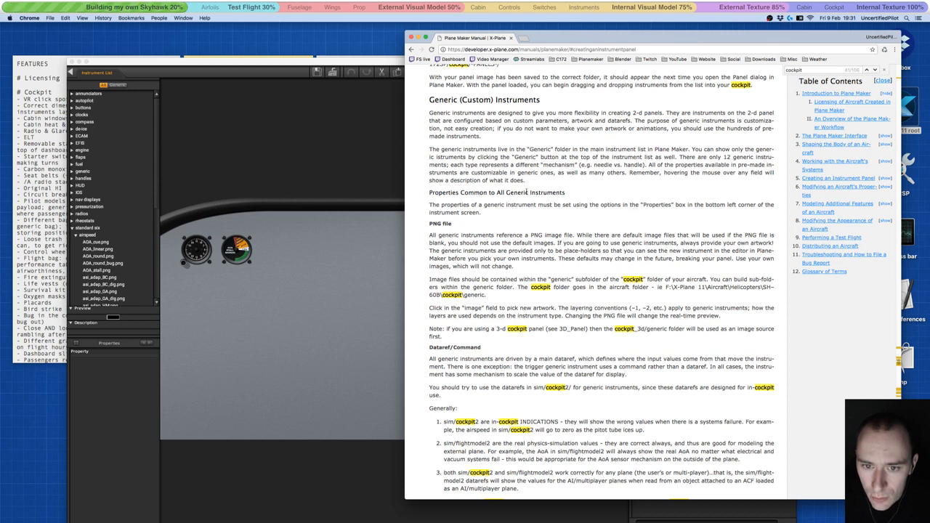
scroll(484, 129, up, 1)
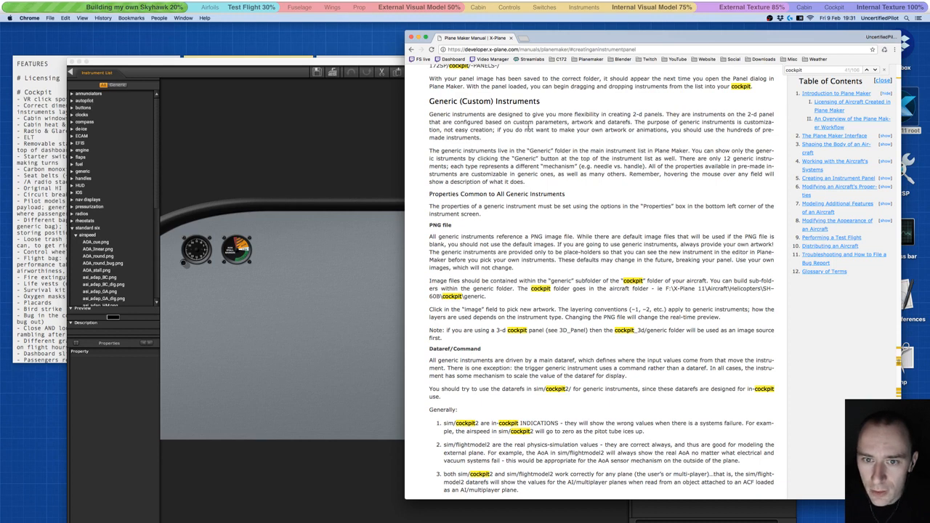
scroll(578, 135, up, 3)
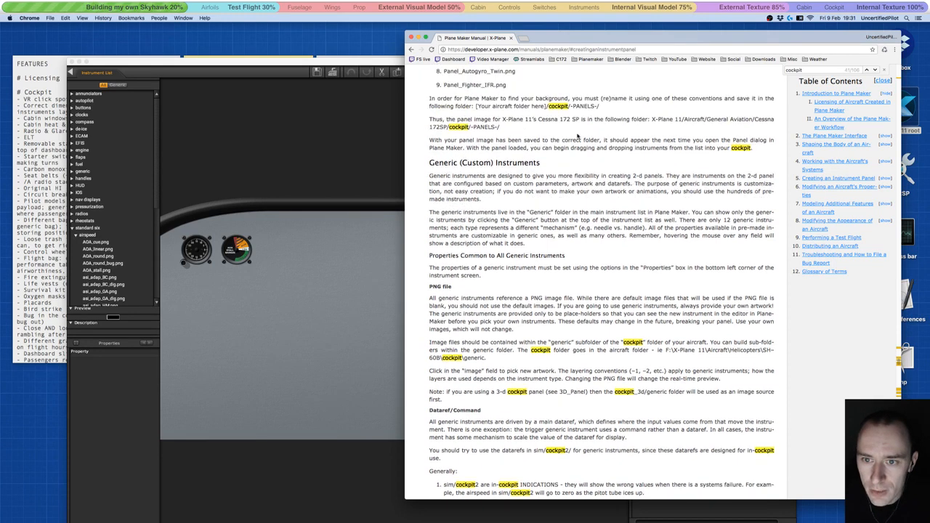
scroll(555, 143, up, 10)
scroll(472, 119, up, 20)
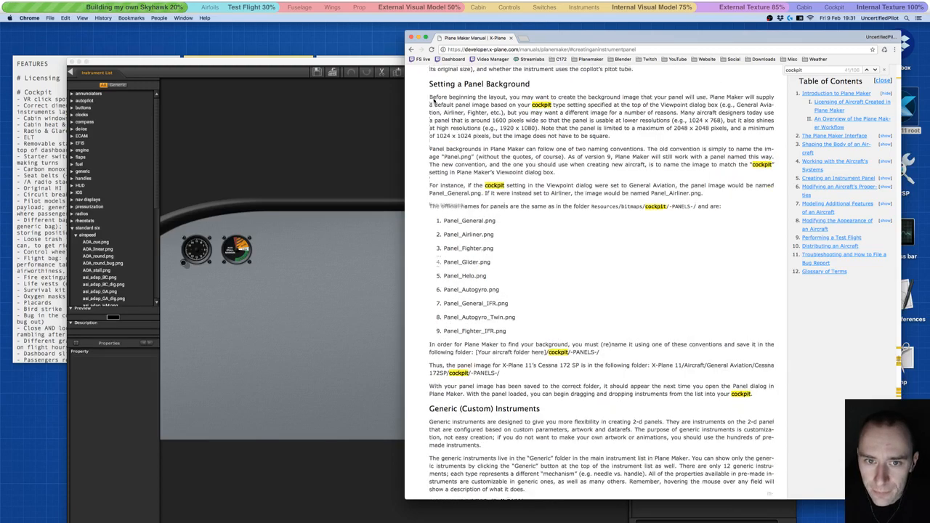
scroll(471, 125, up, 12)
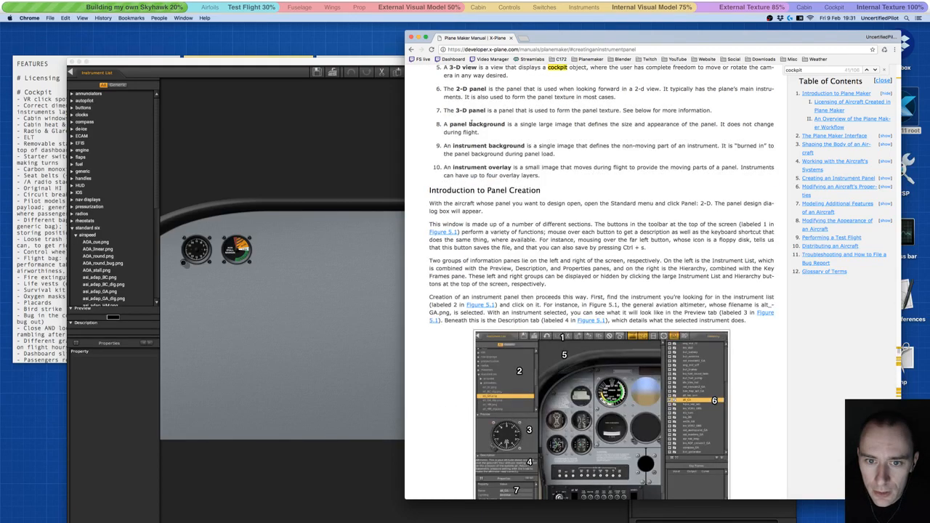
scroll(473, 205, down, 2)
scroll(472, 213, down, 7)
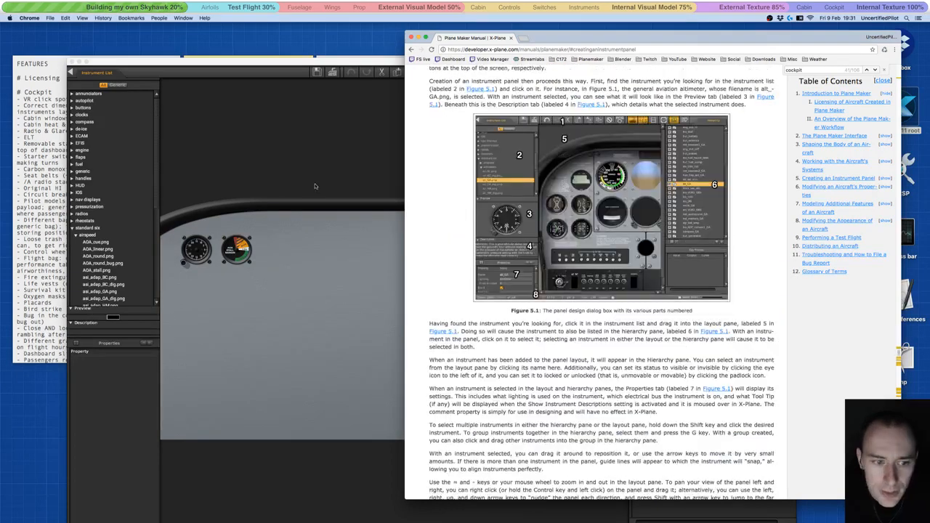
Return to the panel editor, expand the annunciators category and check the fuel quantity, fuel pressure, autopilot disconnect and generator entries.
click(312, 180)
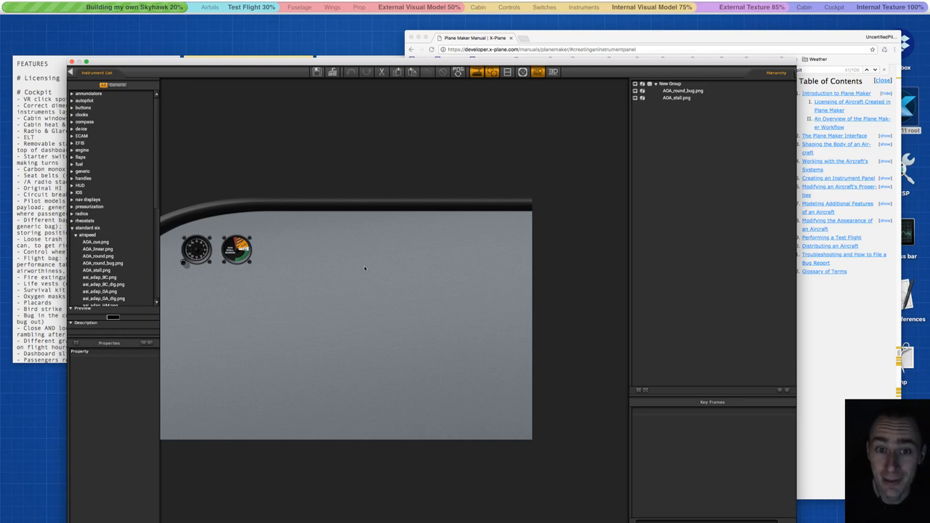
drag(368, 62, 367, 28)
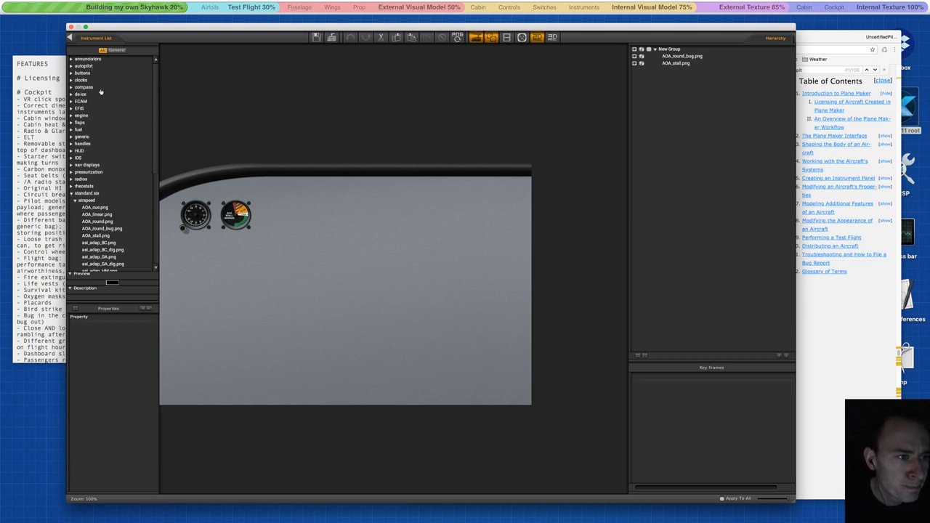
click(71, 59)
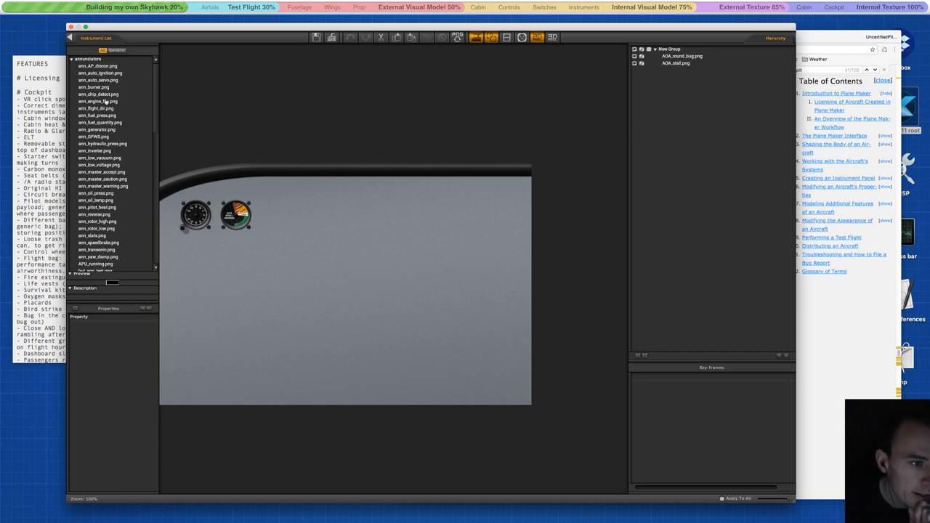
click(108, 124)
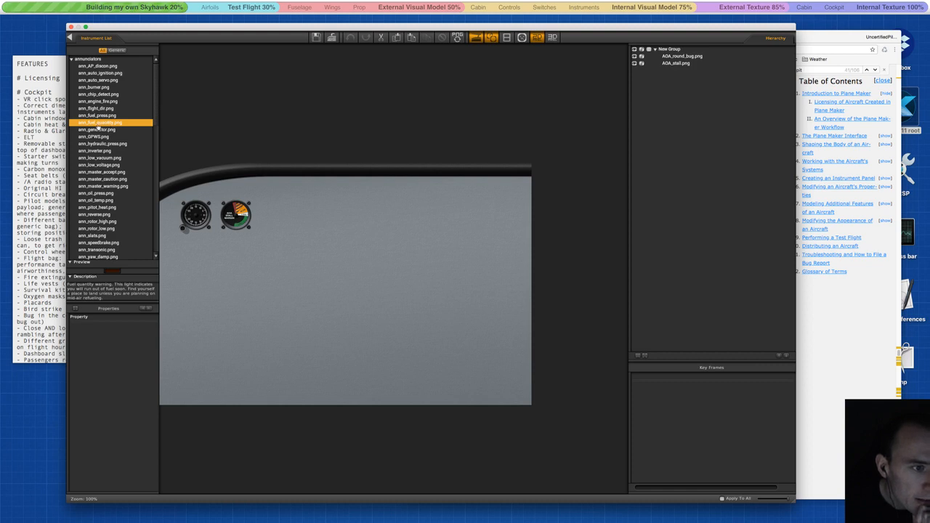
click(99, 116)
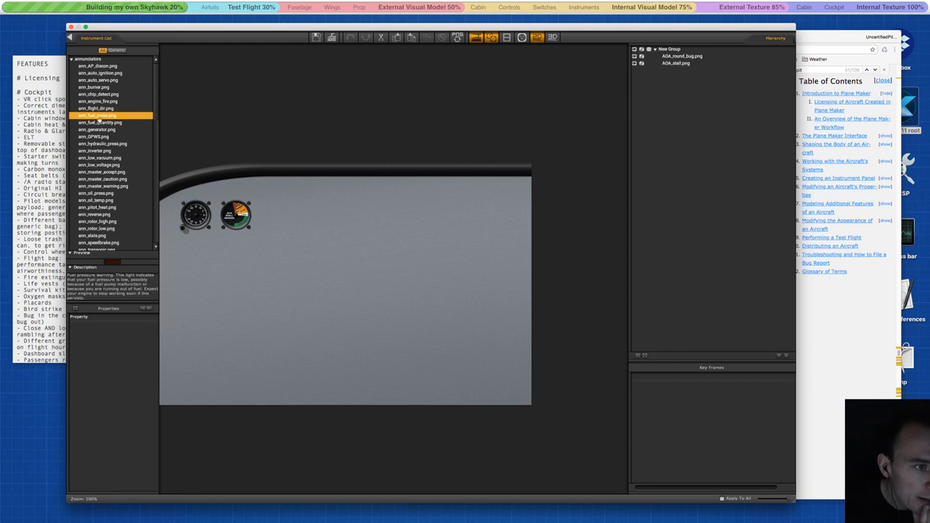
click(100, 67)
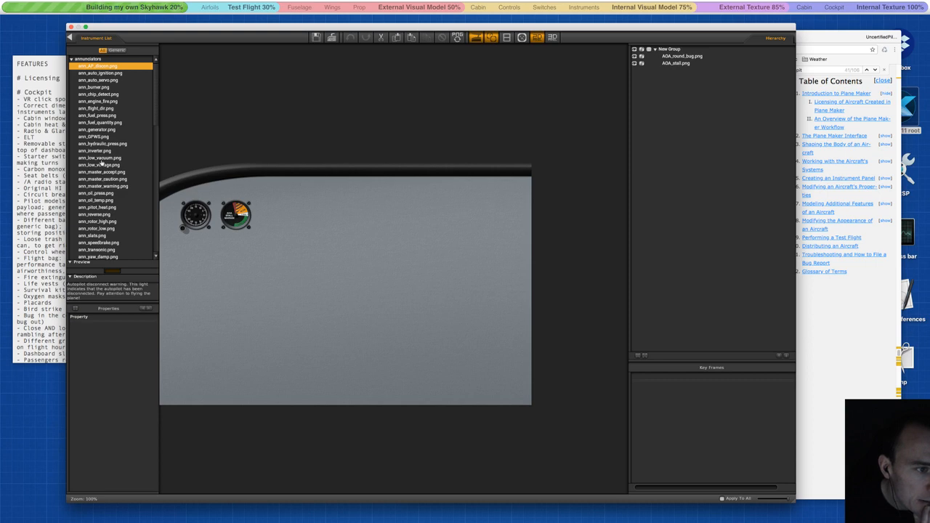
click(101, 130)
click(102, 122)
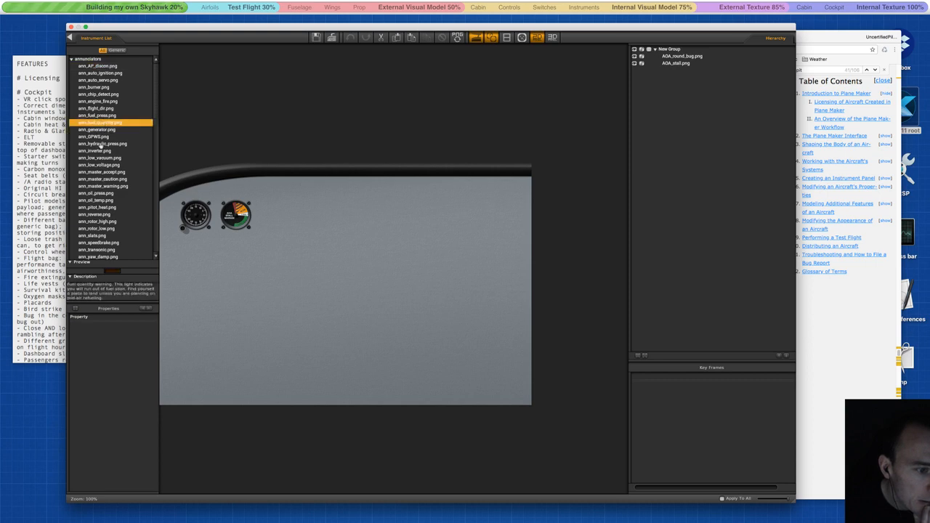
Place console_annunciator.png on the panel below the two gauges, at about X 150.5, Y 171.5.
scroll(100, 160, down, 3)
click(103, 226)
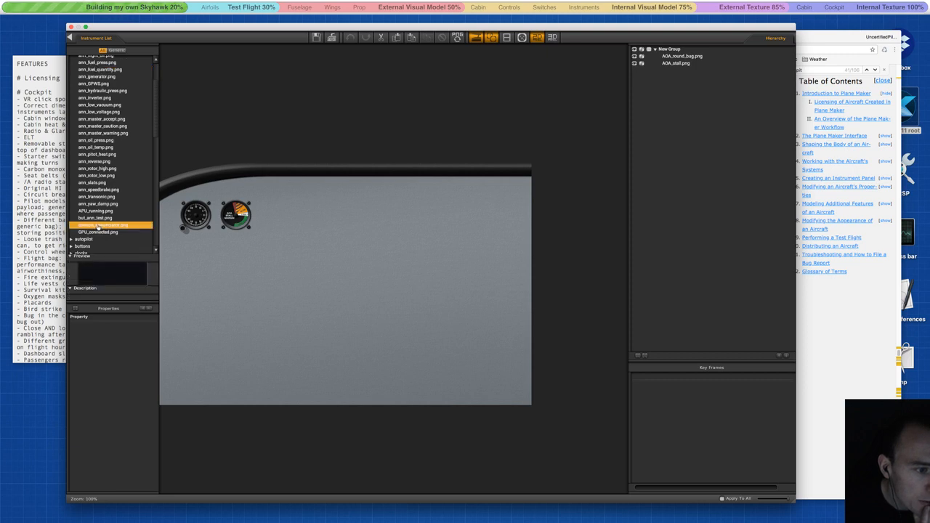
drag(98, 227, 215, 256)
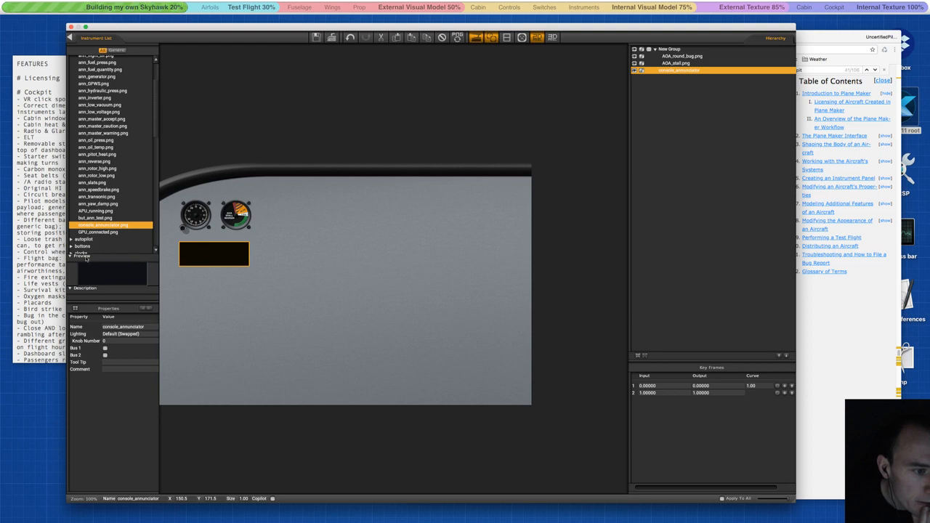
Compare the previews and descriptions of GPU_connected.png and console_annunciator.png in the annunciators category.
click(89, 232)
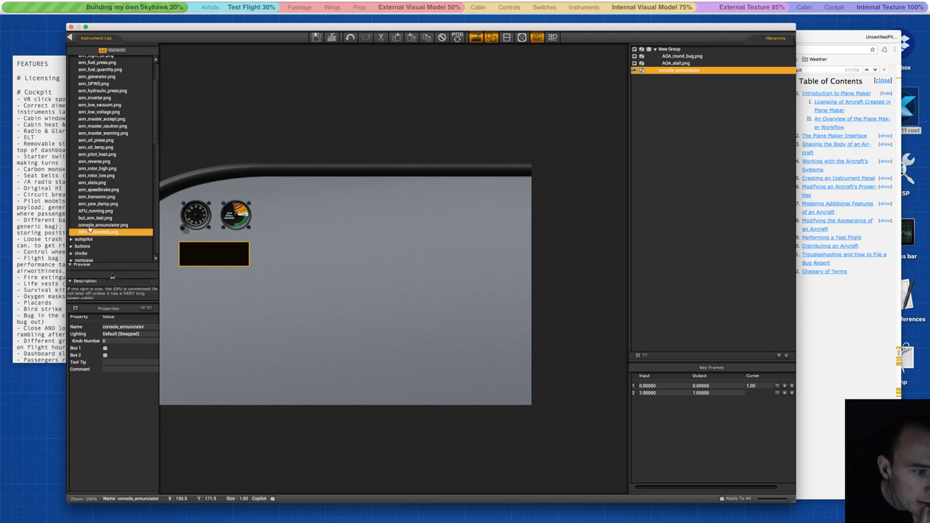
click(90, 225)
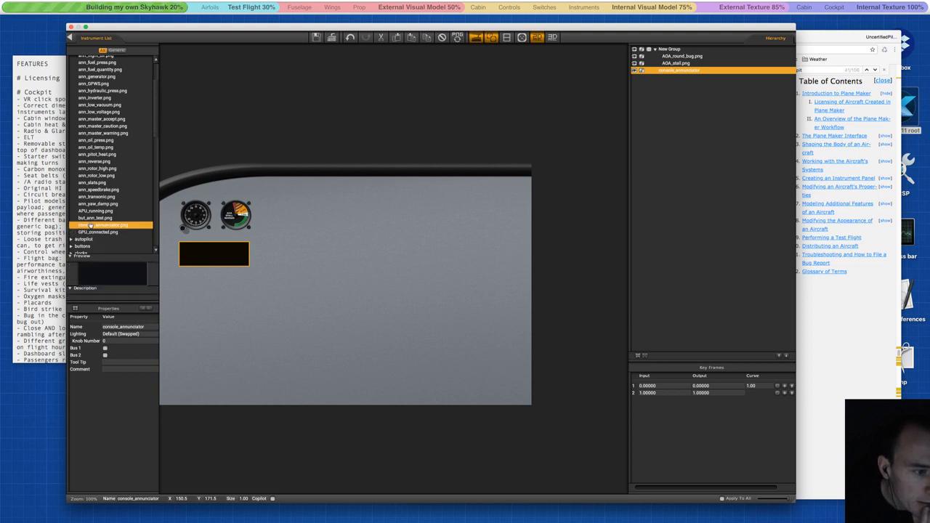
click(70, 289)
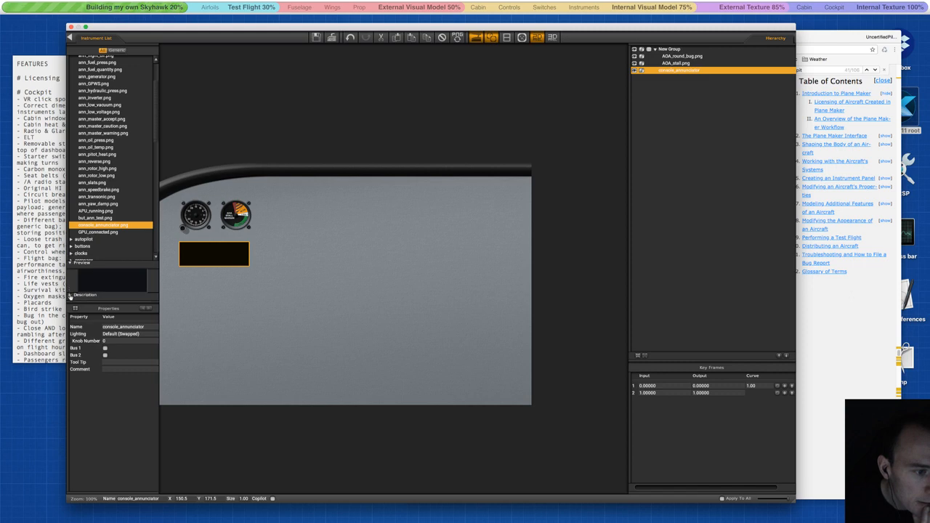
click(71, 296)
Review the previews and descriptions of the annunciator entries from but_ann_test.png back through ann_master_warning.png.
click(87, 218)
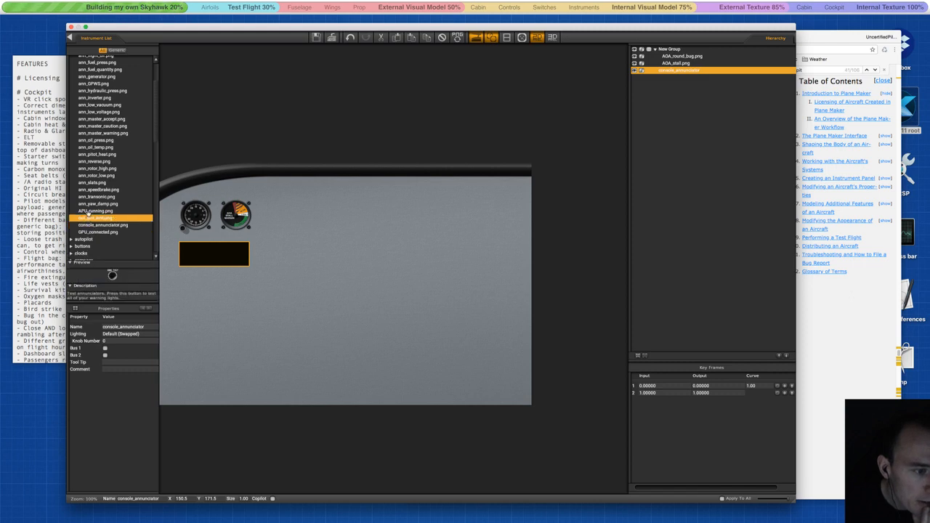
click(88, 211)
click(89, 204)
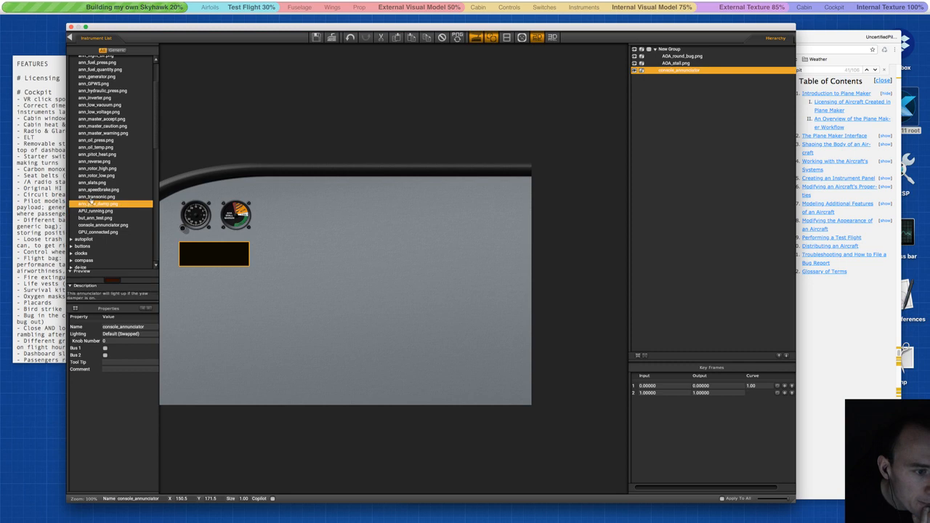
click(90, 197)
click(91, 189)
click(92, 183)
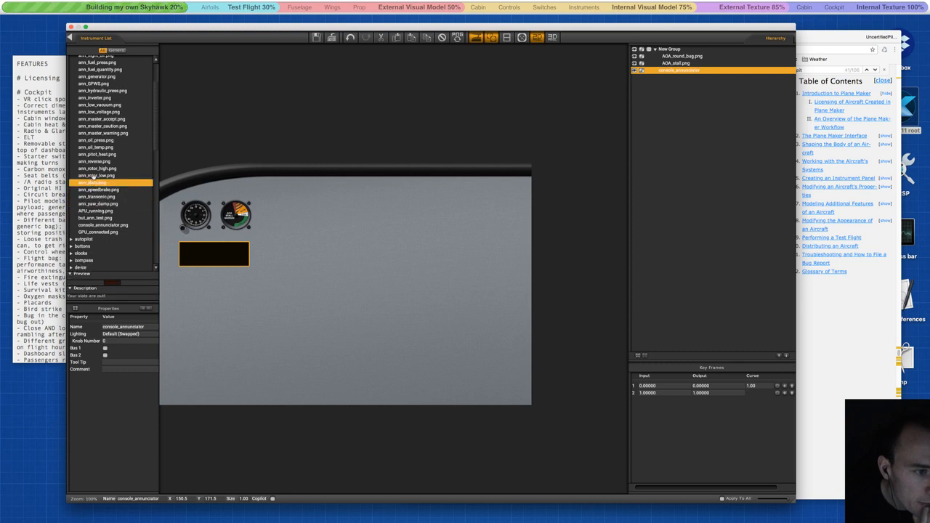
click(93, 175)
click(93, 168)
click(95, 161)
click(96, 154)
click(97, 147)
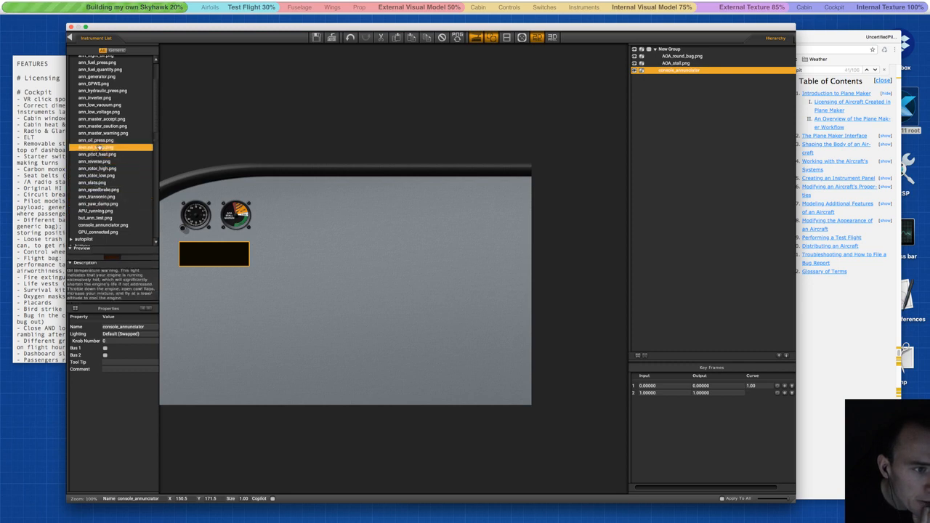
click(98, 140)
click(101, 133)
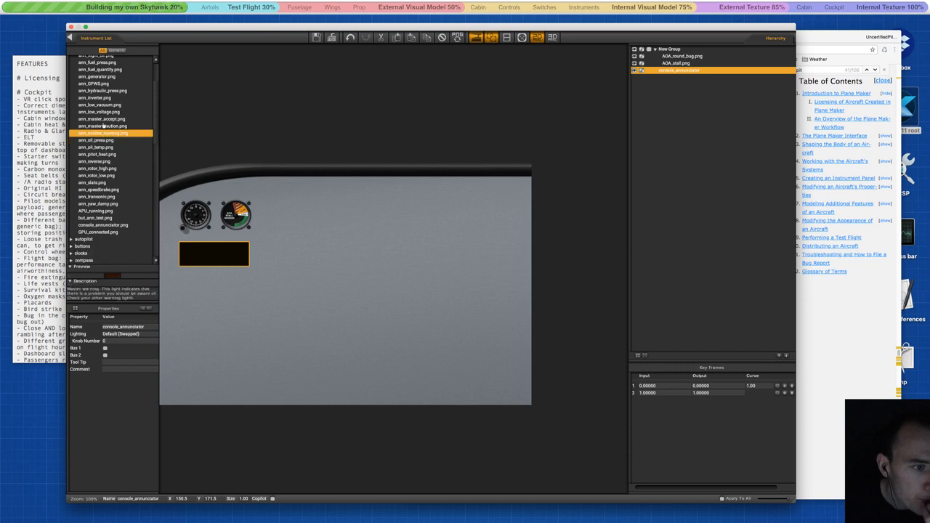
Review the remaining annunciator descriptions from ann_master_caution.png back through ann_flight_dir.png.
click(103, 126)
click(103, 118)
click(102, 111)
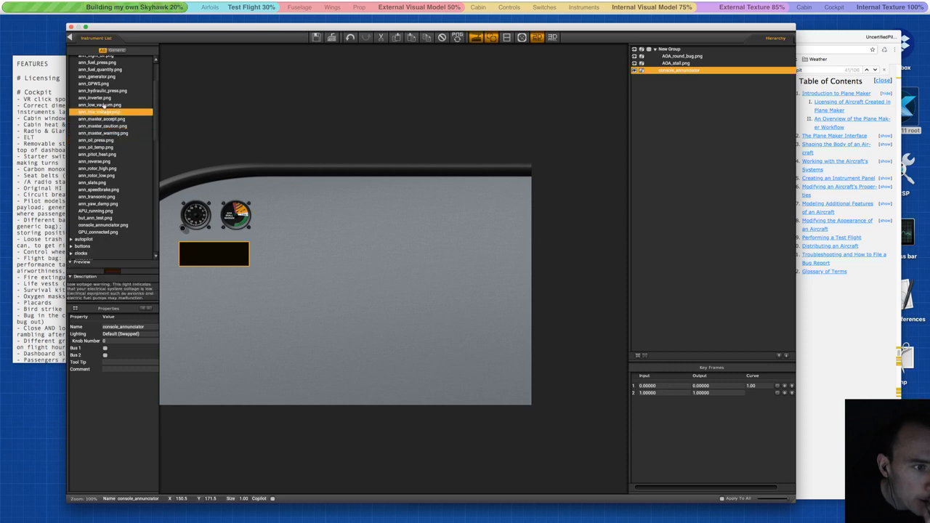
click(103, 105)
click(102, 98)
click(101, 90)
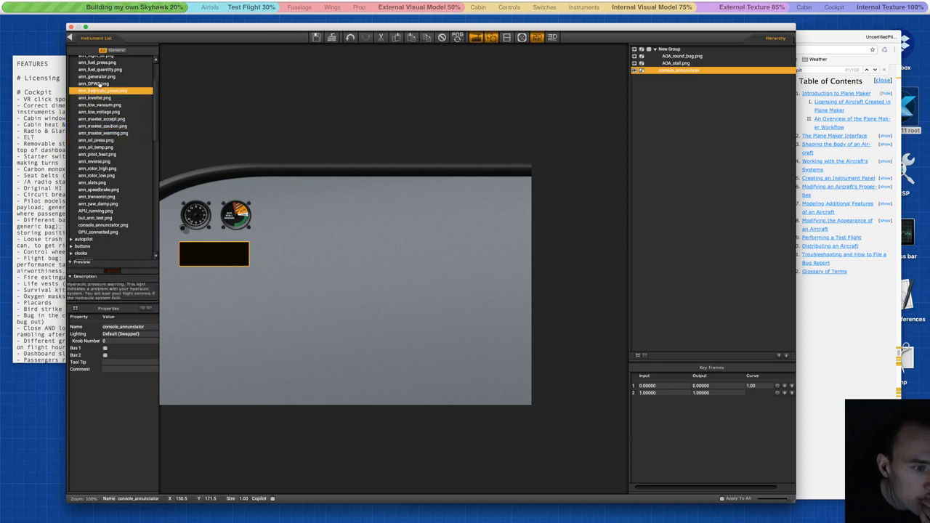
click(99, 83)
click(98, 77)
scroll(98, 82, up, 3)
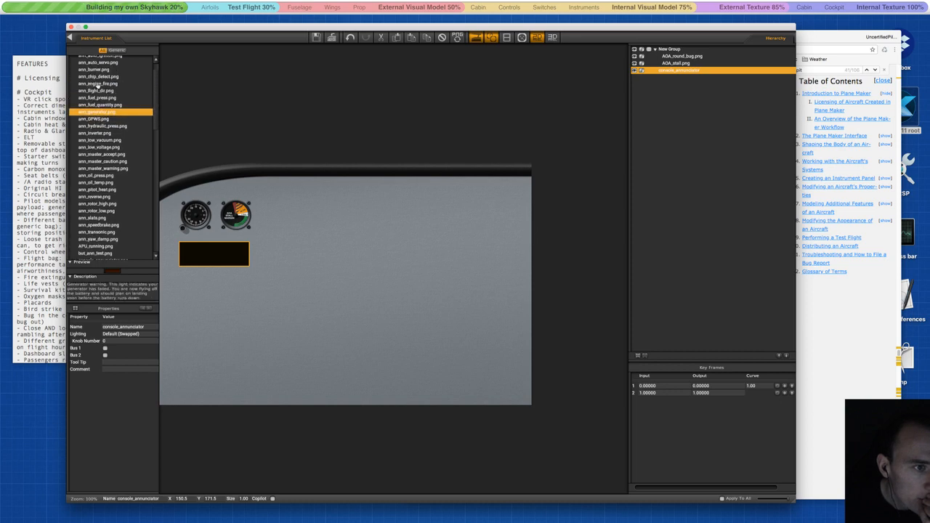
click(100, 104)
click(98, 97)
click(96, 90)
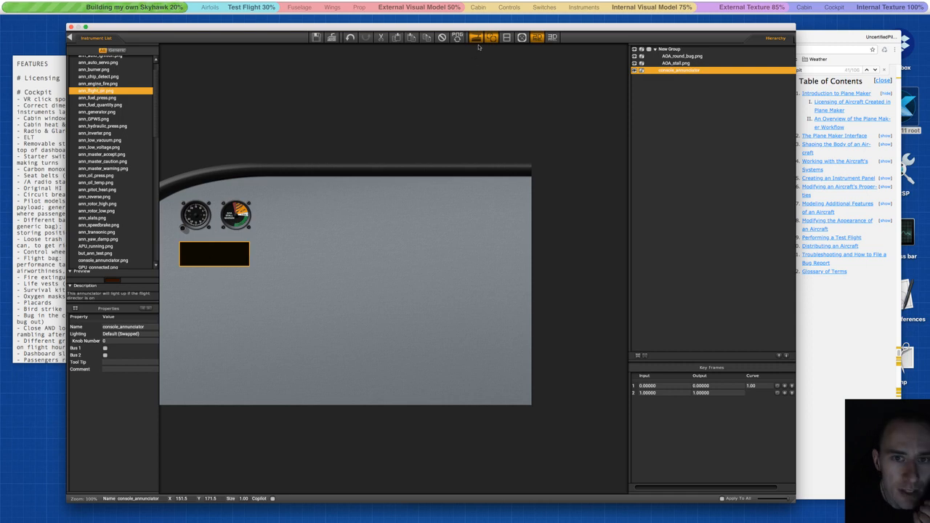
Delete the console annunciator from the panel and check its entry in the annunciators category again.
click(439, 38)
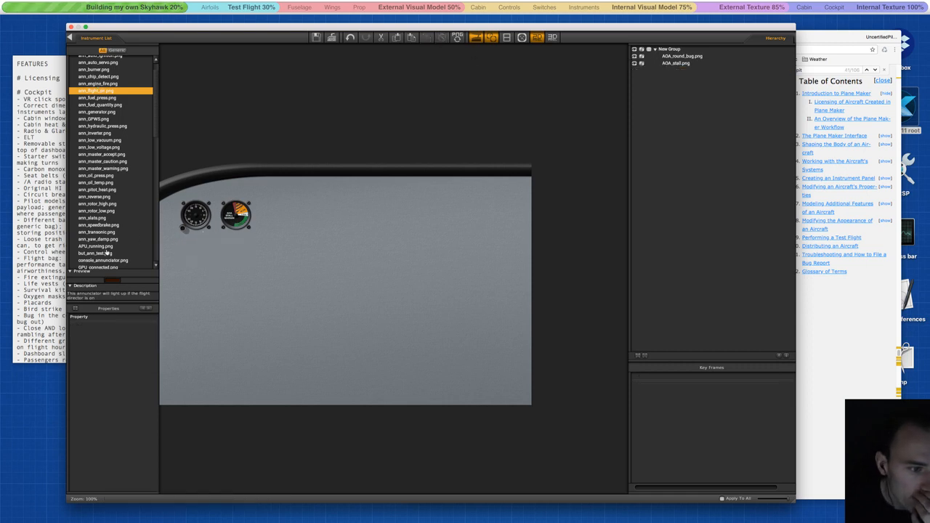
click(107, 260)
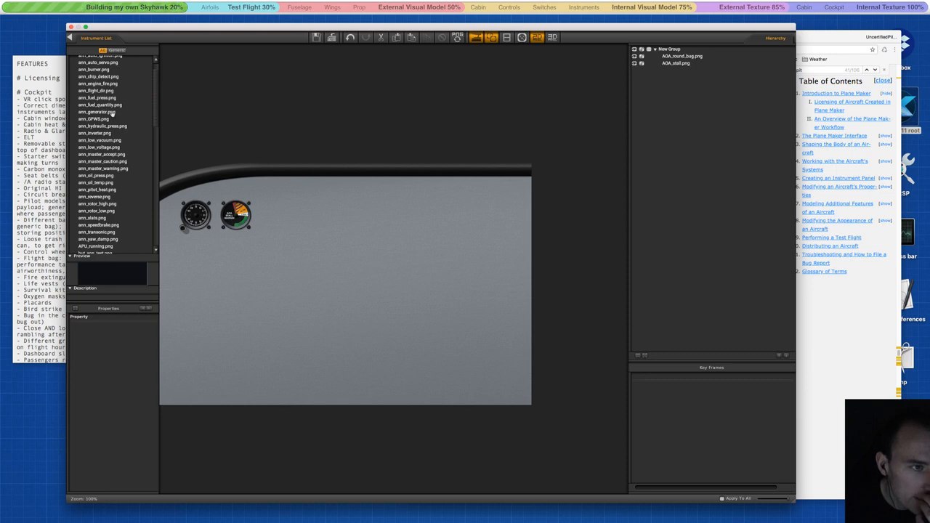
Check the autopilot disconnect and engine fire annunciators, and try to place ann_fuel_press.png on the panel below the gauges.
scroll(113, 117, up, 2)
click(101, 67)
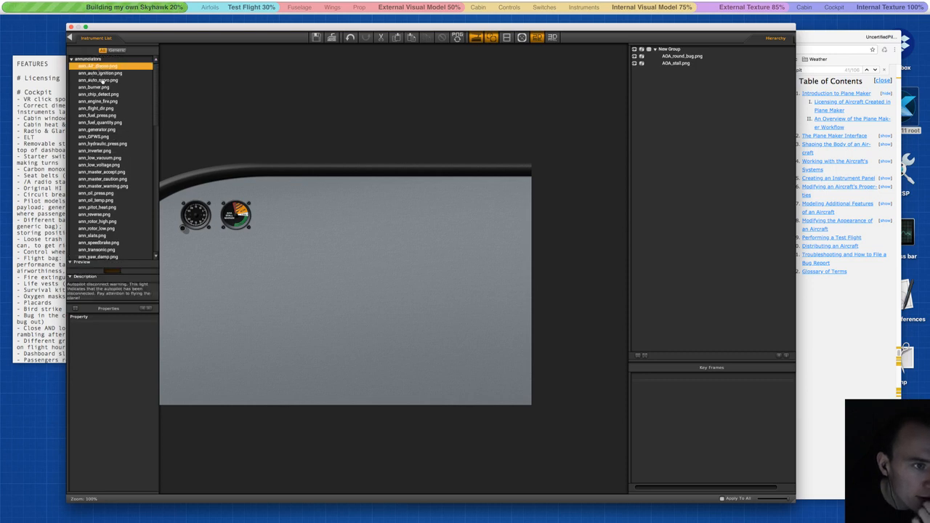
click(103, 103)
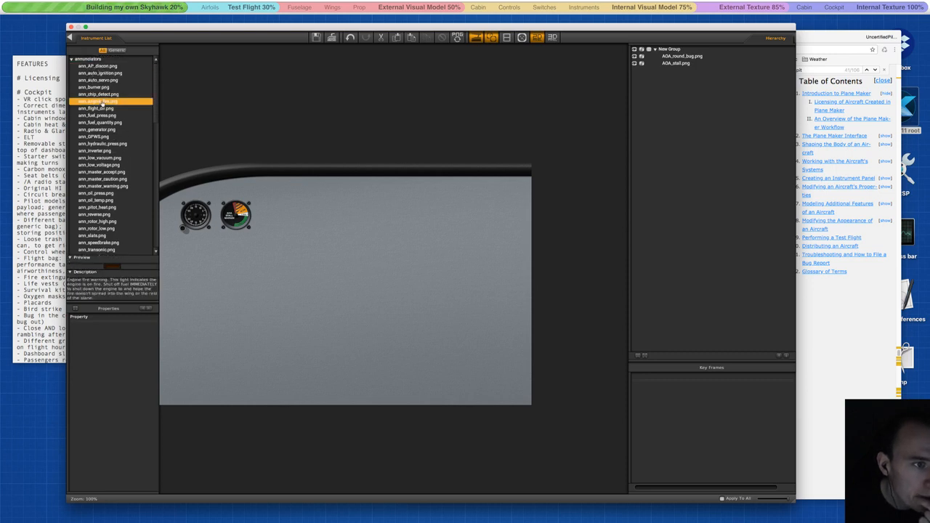
drag(100, 116, 193, 249)
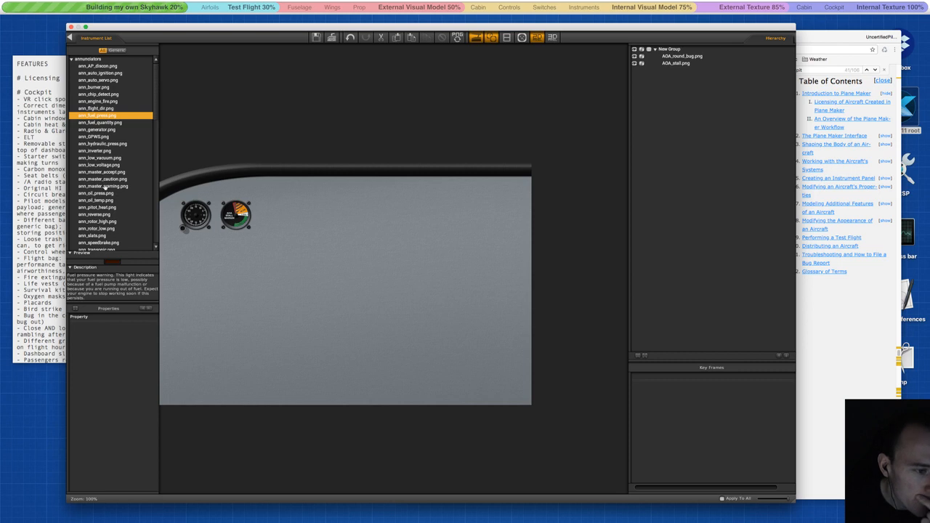
Look over the contents of the autopilot instrument category, then collapse it.
scroll(106, 186, down, 1)
scroll(106, 186, down, 5)
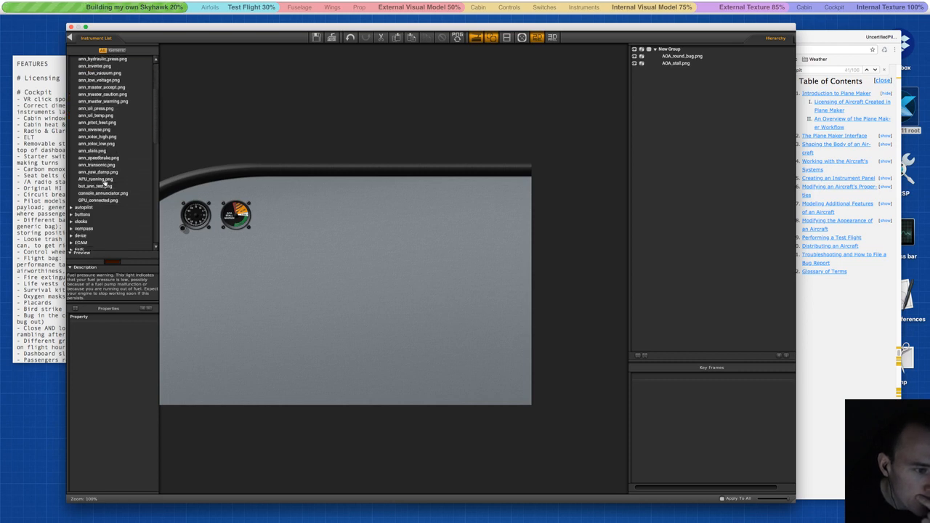
click(71, 205)
scroll(80, 198, down, 1)
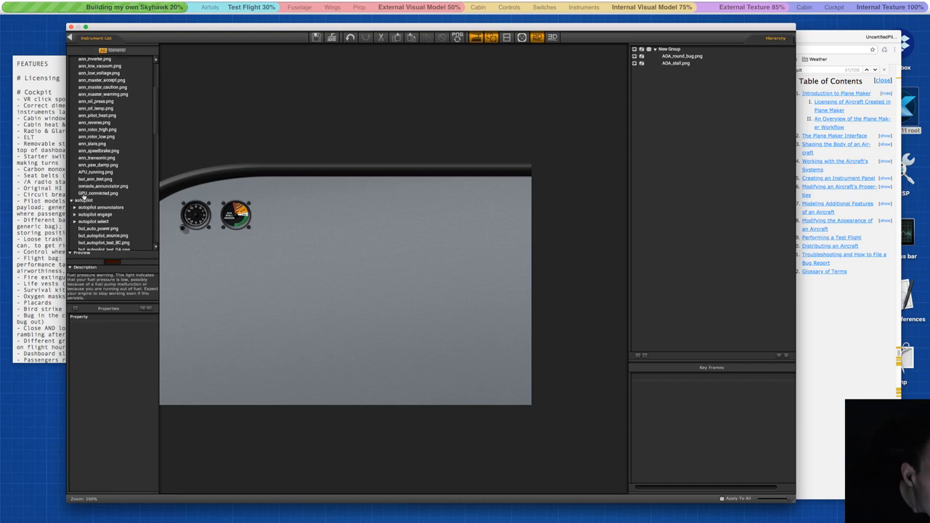
click(73, 193)
scroll(75, 193, down, 1)
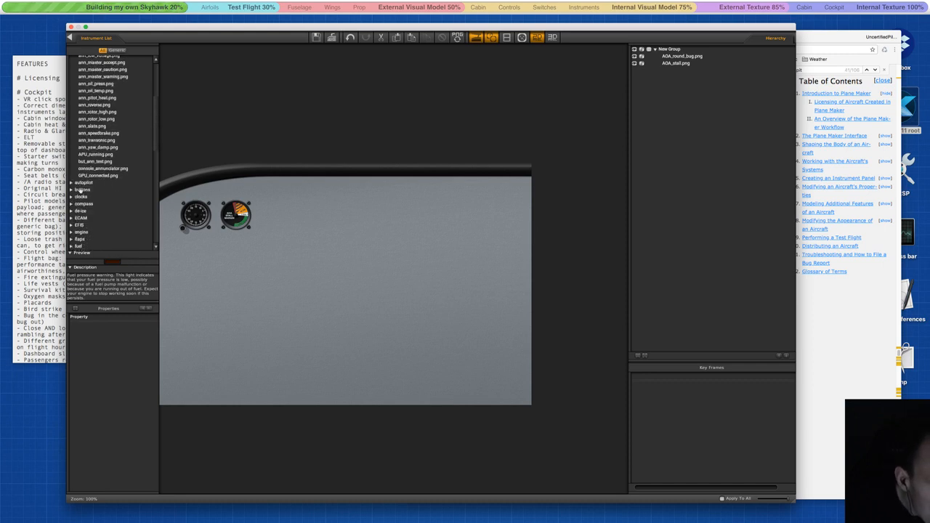
Browse the full list of entries in the buttons instrument category, then collapse it.
click(71, 191)
scroll(72, 191, down, 7)
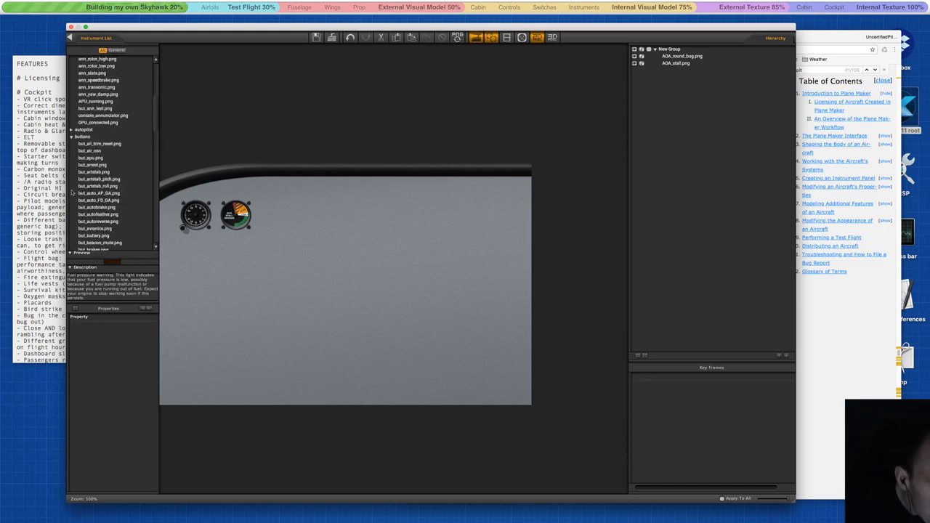
scroll(72, 193, down, 4)
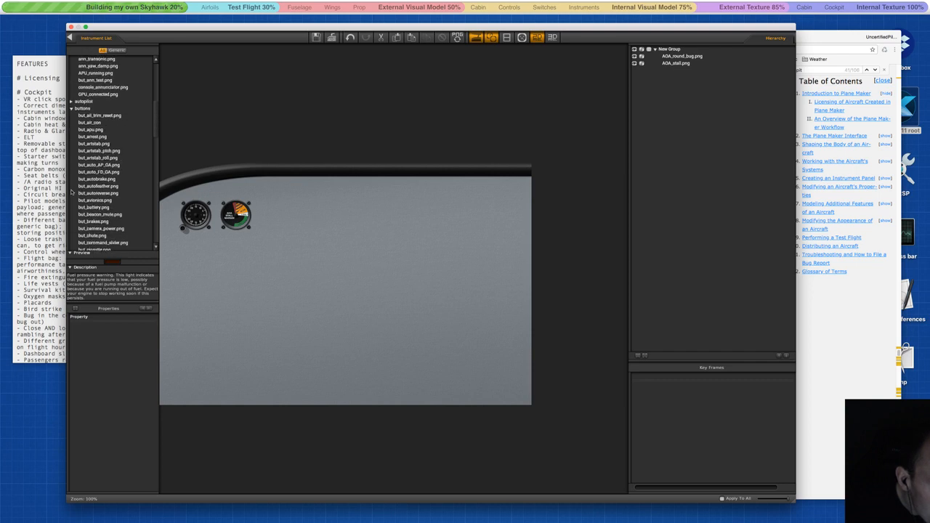
scroll(72, 193, down, 1)
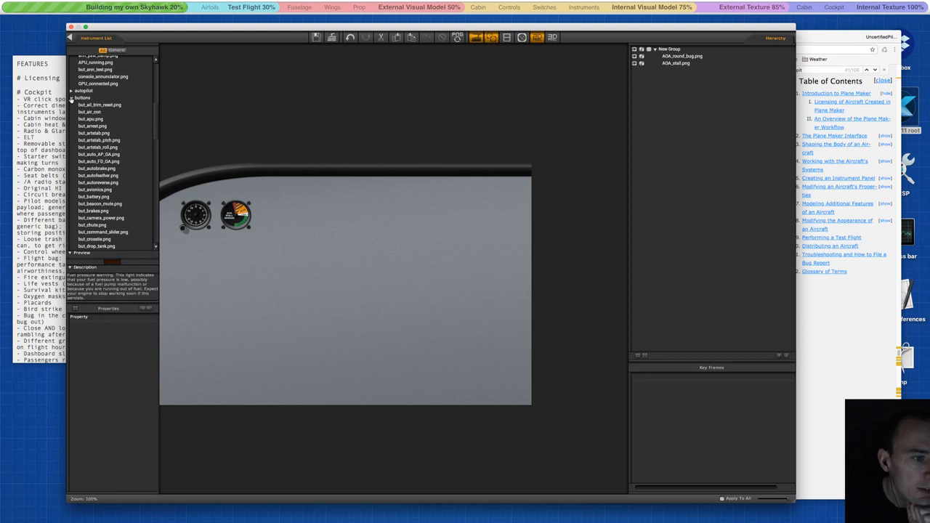
scroll(93, 131, down, 6)
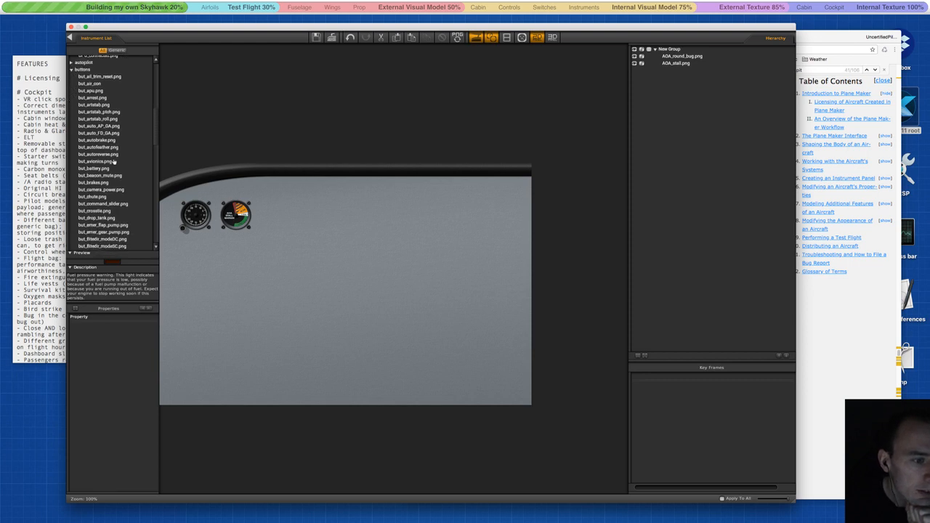
scroll(114, 161, down, 3)
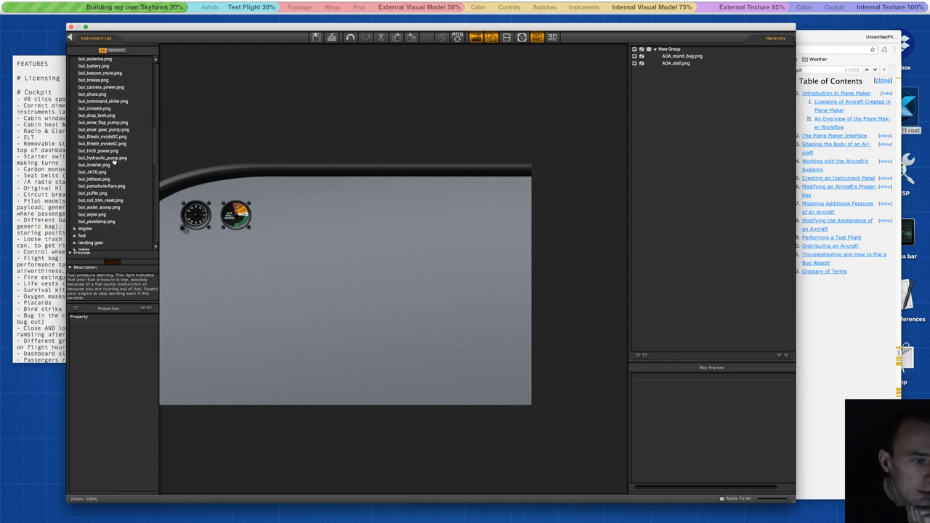
scroll(113, 161, up, 10)
click(72, 155)
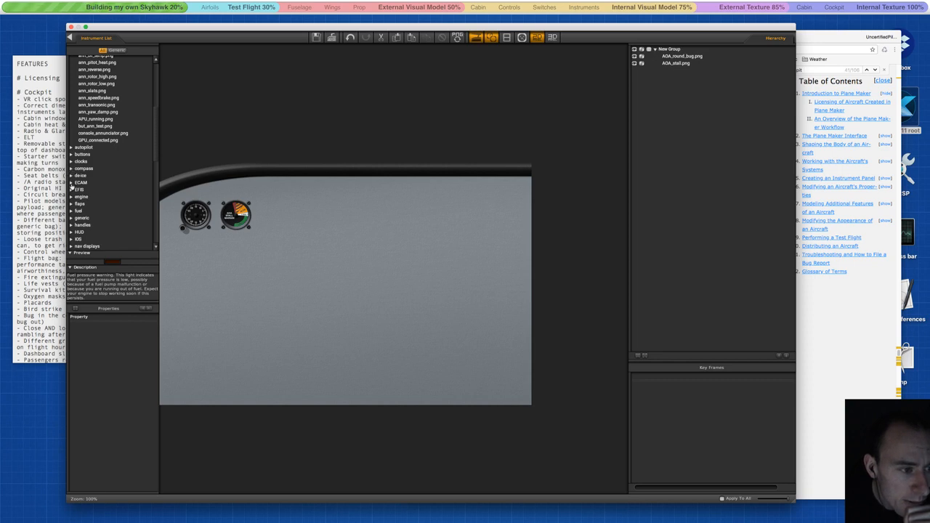
Browse the EFIS category, examine the Avidyne_MFD.png and Avidyne_PFD.png displays, and collapse the category.
click(71, 190)
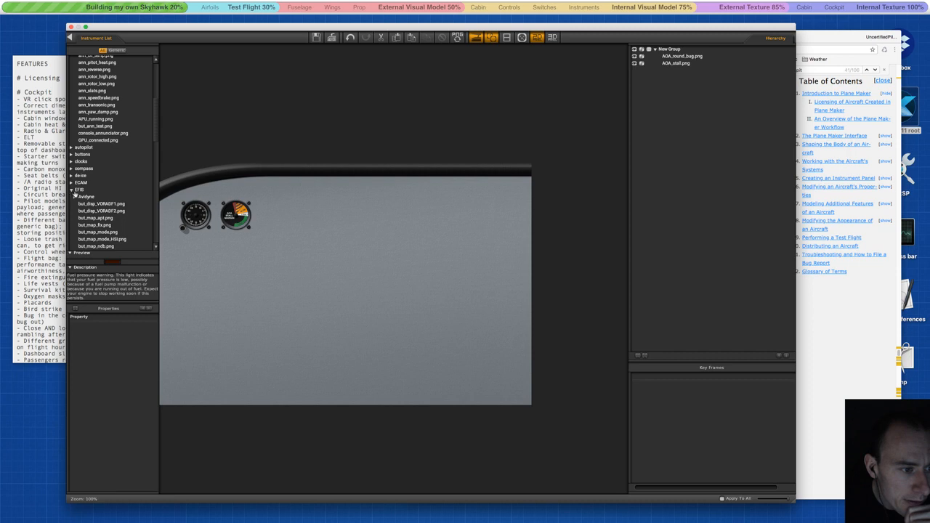
click(70, 182)
click(70, 182)
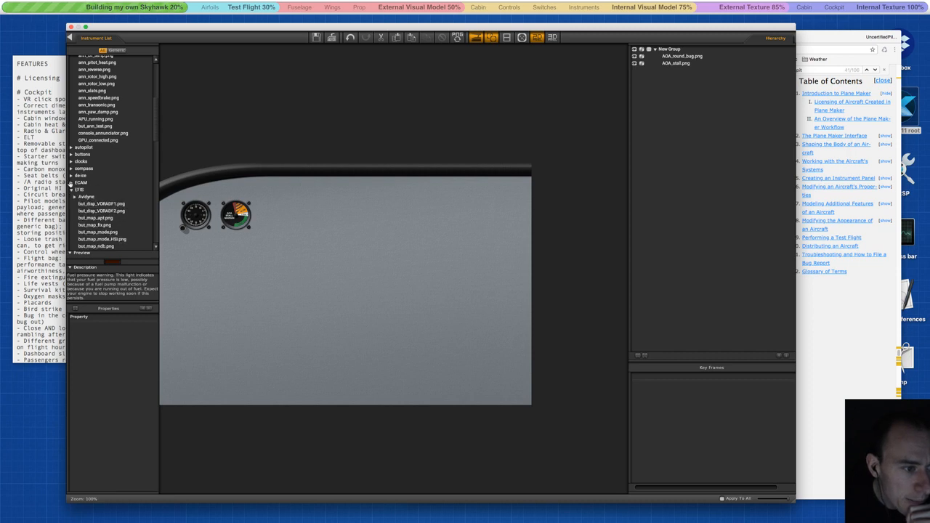
scroll(97, 200, down, 5)
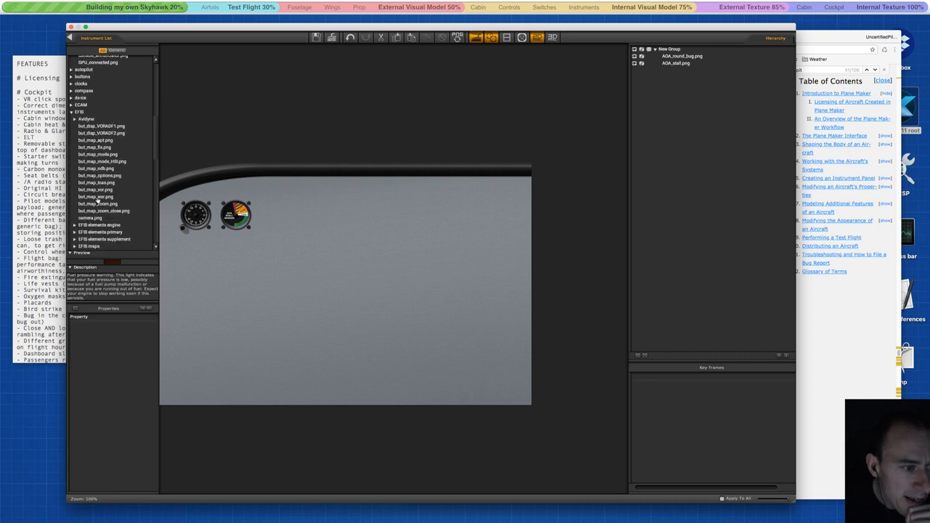
click(75, 119)
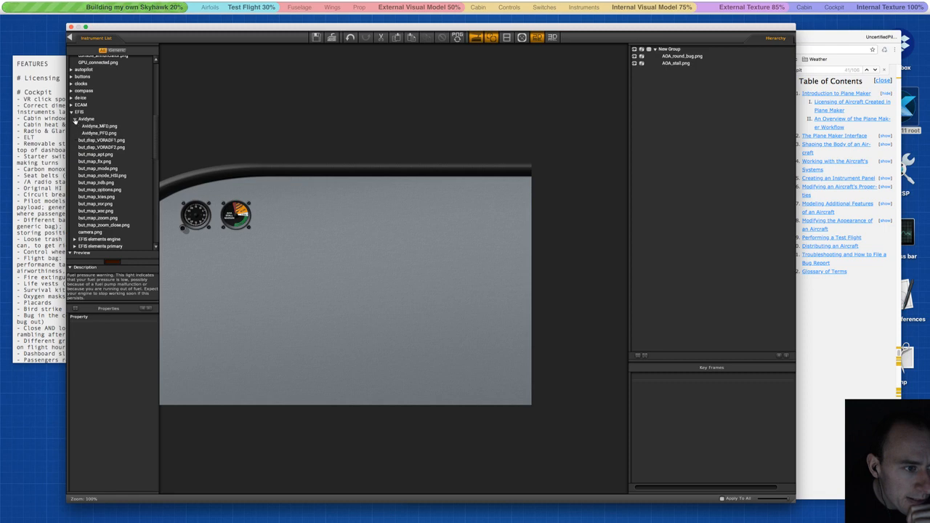
click(105, 126)
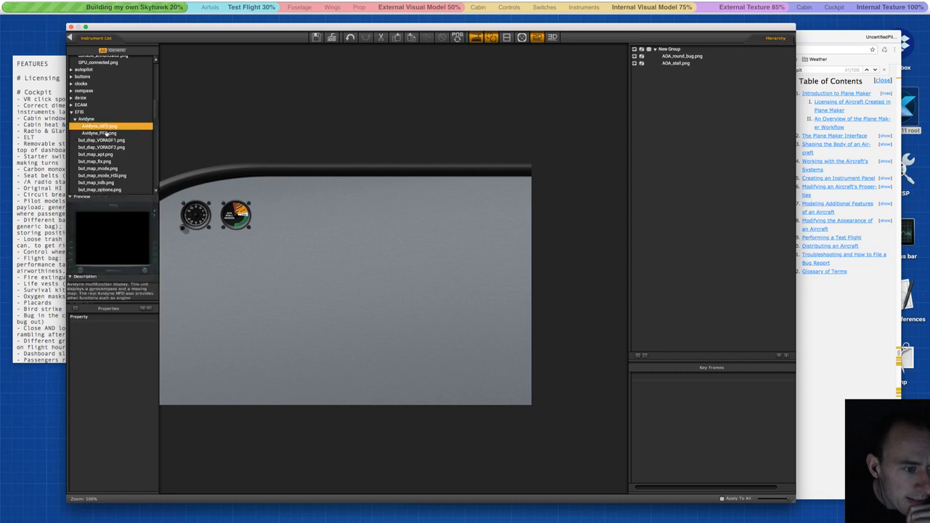
click(106, 134)
click(73, 117)
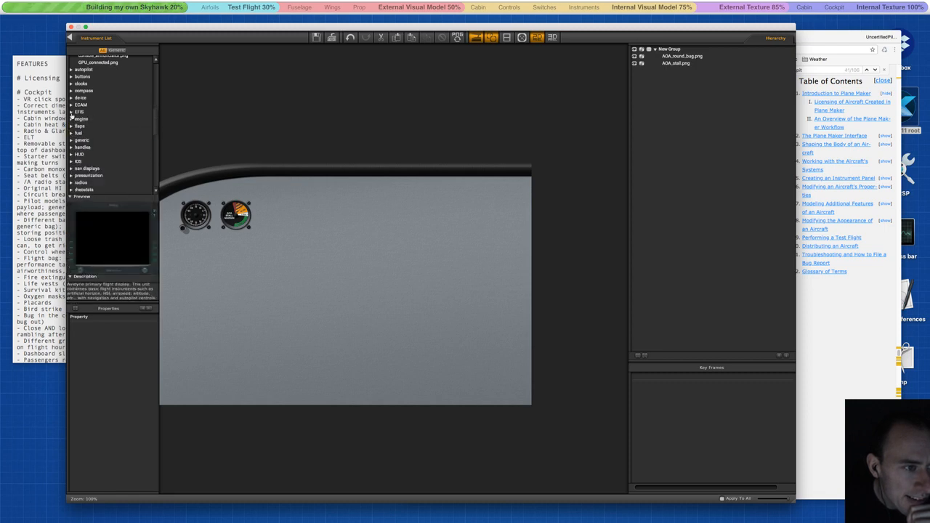
Expand the engine number group in the engine category, check dig_batt_amps.png and dig_CHT.png, and look through the remaining engine entries.
click(72, 120)
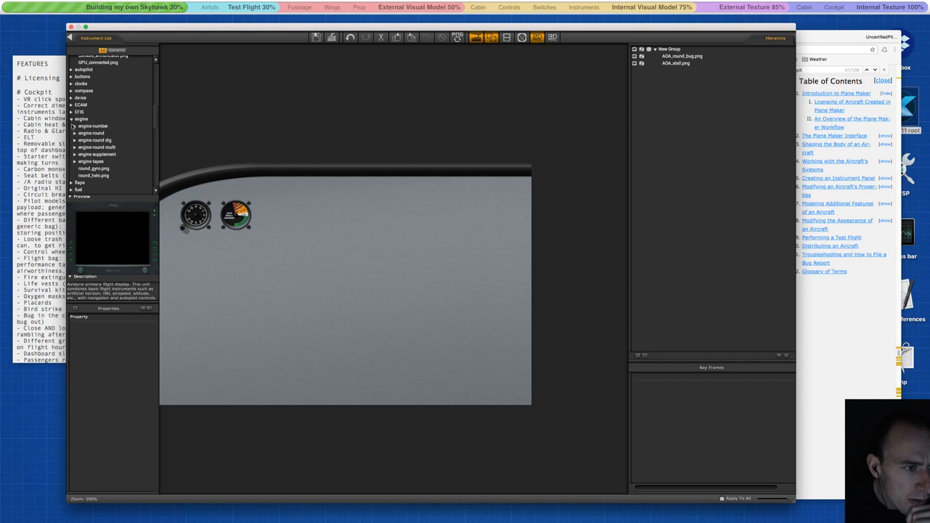
click(75, 127)
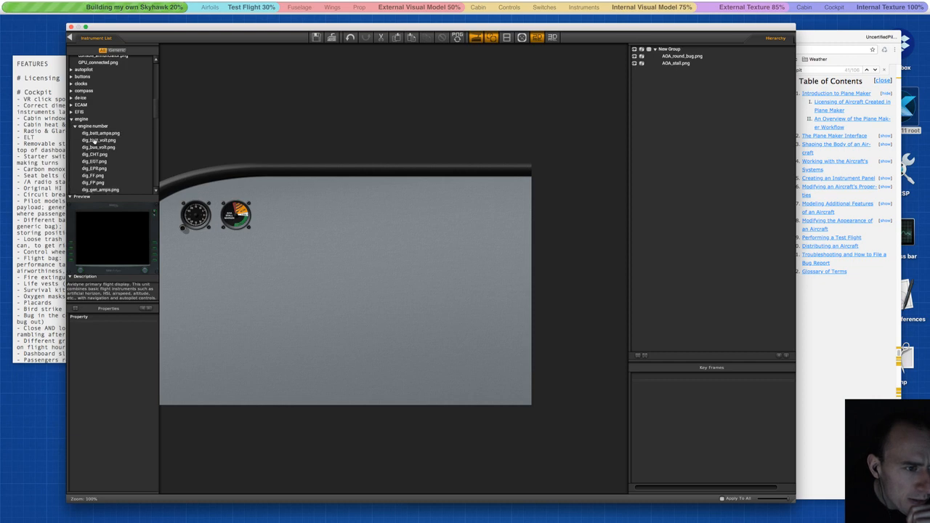
click(98, 134)
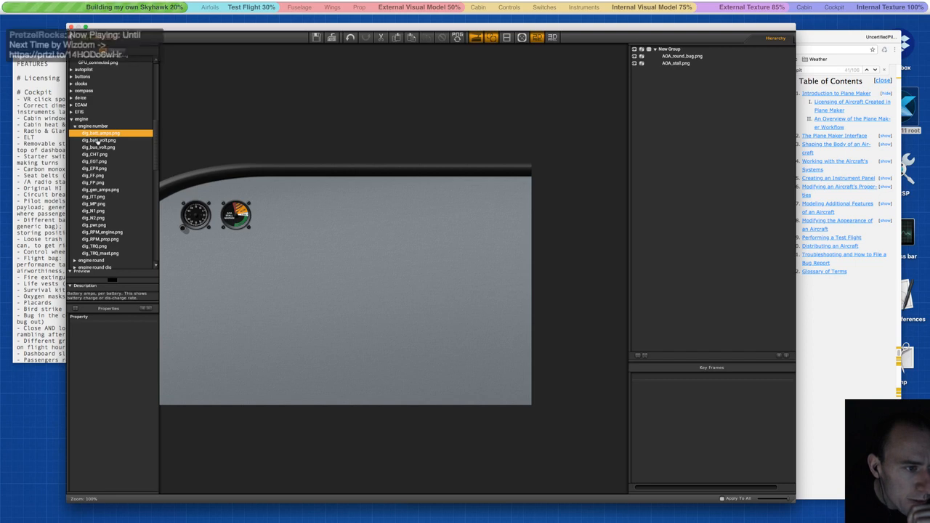
click(94, 154)
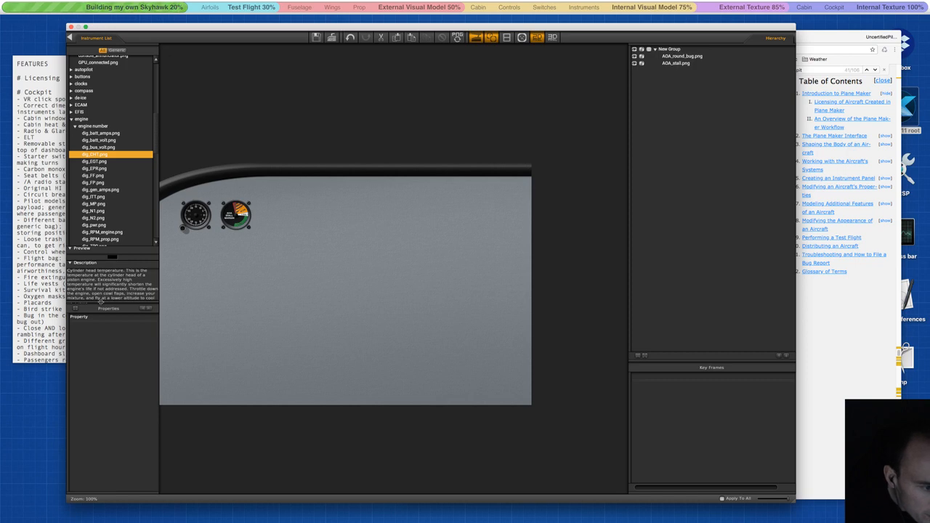
drag(100, 305, 99, 301)
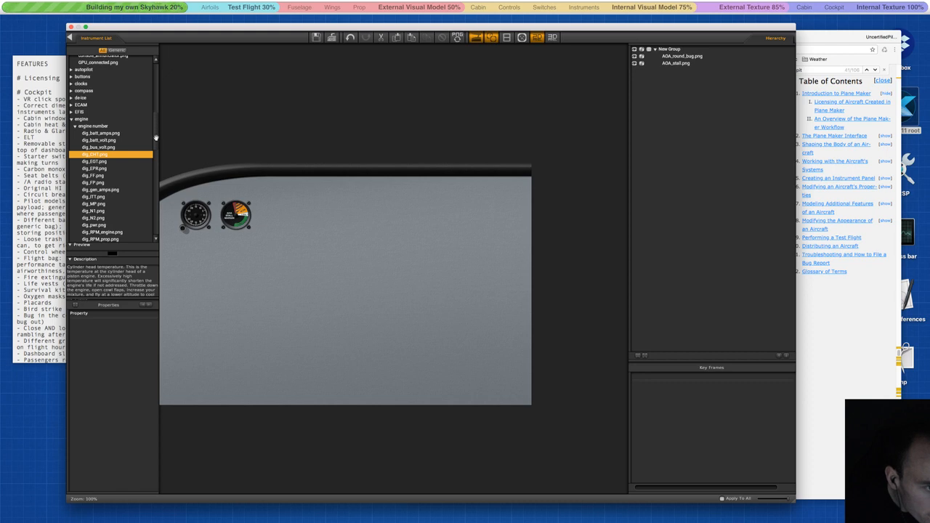
scroll(156, 139, down, 1)
drag(155, 139, 153, 155)
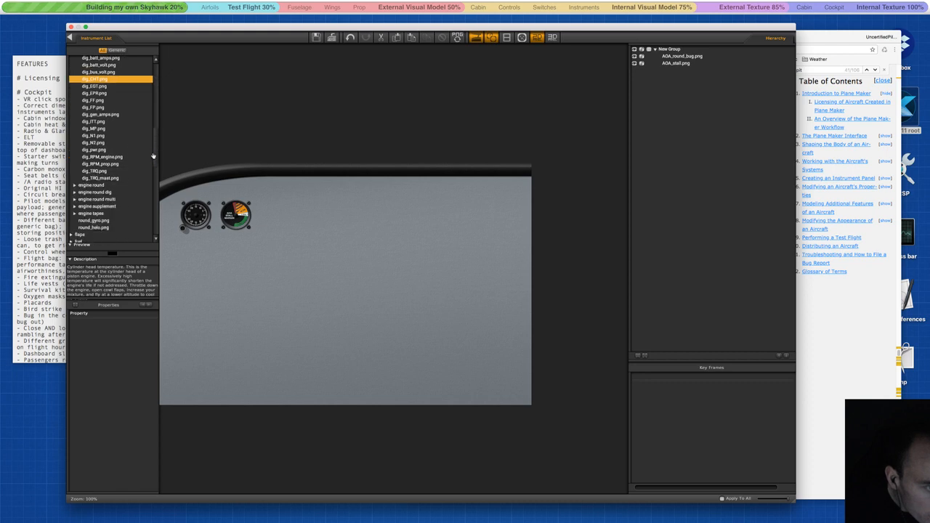
Check dig_N1.png in the engine number group, then collapse the group.
click(101, 136)
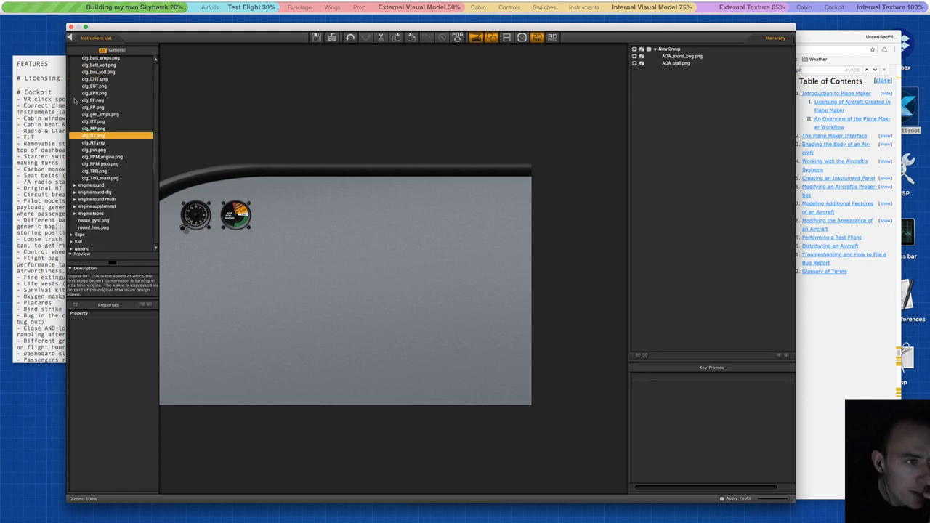
scroll(75, 102, up, 3)
click(74, 76)
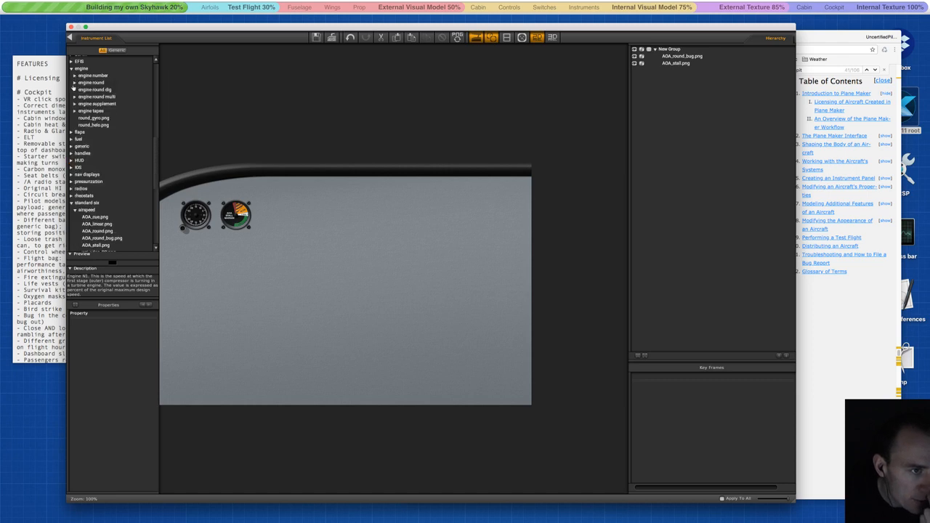
Expand the engine round group and place engine_batt_AMPS.png and engine_batt_VOLT.png side by side below the two AOA gauges on the panel.
click(75, 82)
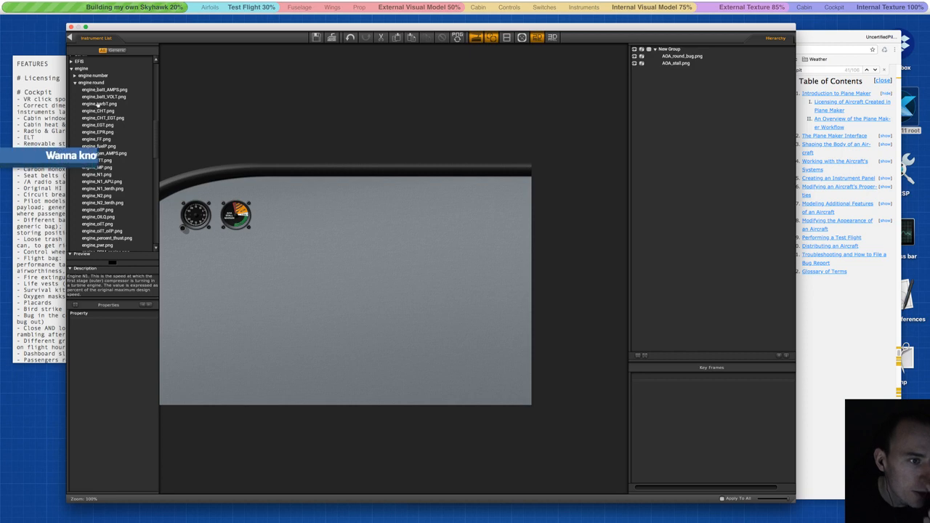
click(104, 90)
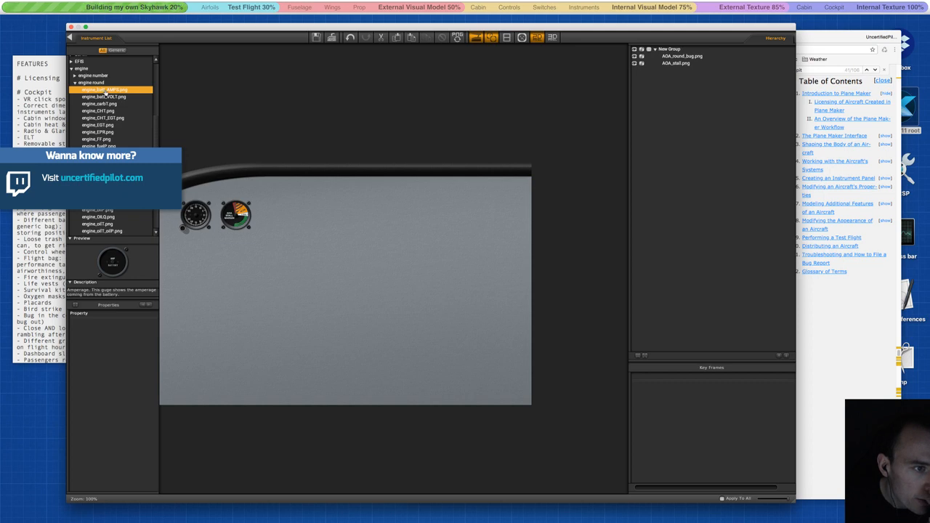
drag(104, 91, 192, 257)
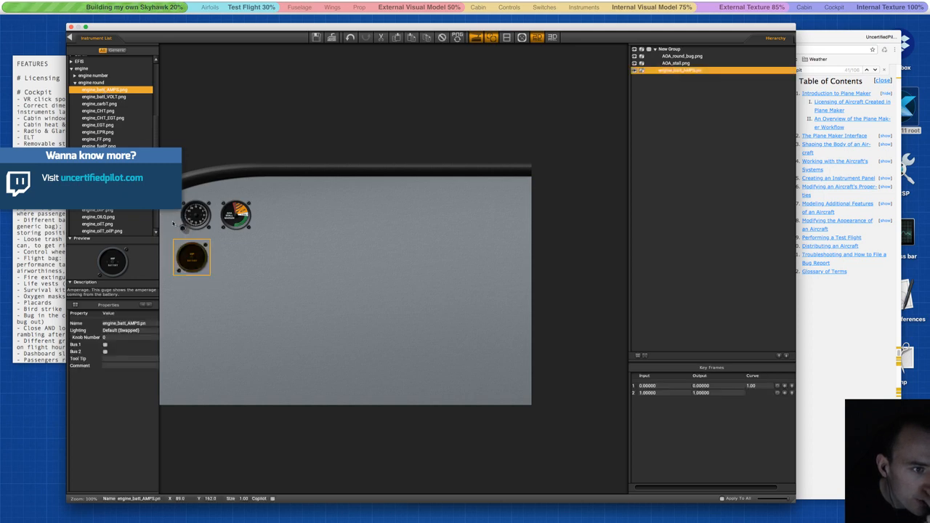
drag(102, 97, 244, 258)
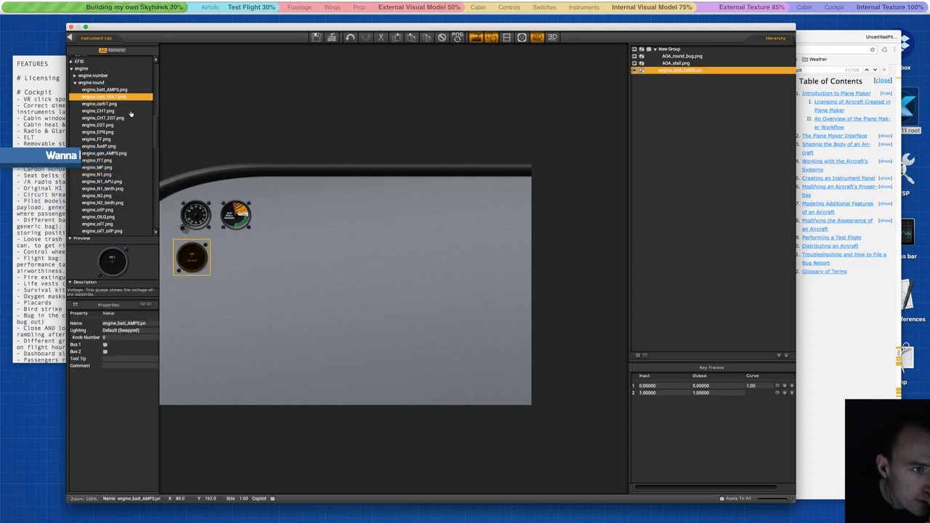
drag(105, 97, 247, 279)
click(98, 99)
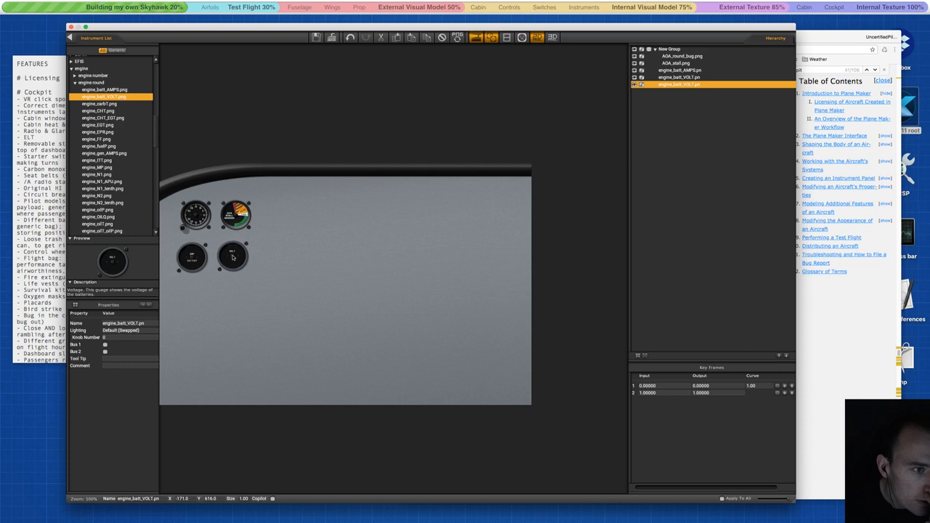
click(233, 255)
Check the carburetor and cylinder head temperature gauges, then place engine_CHT_EGT.png and engine_FF.png in a row below the battery gauges.
click(95, 104)
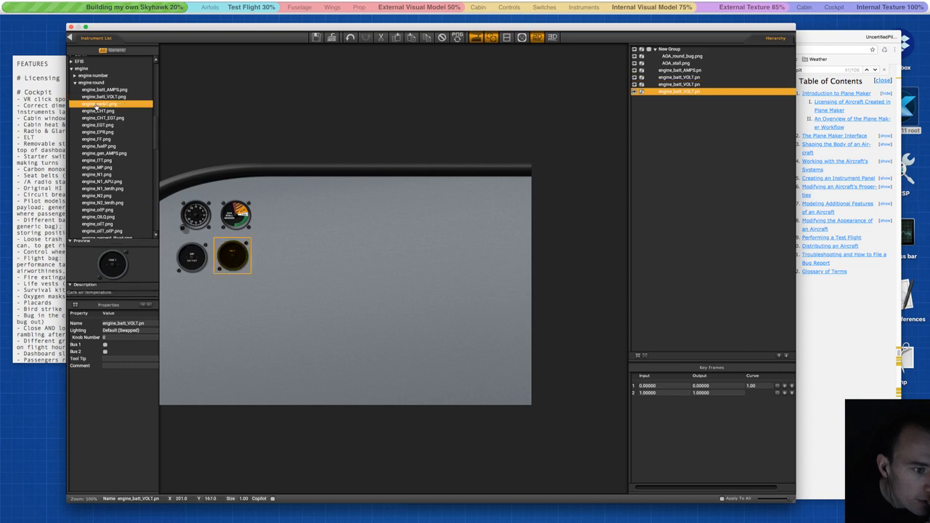
click(98, 110)
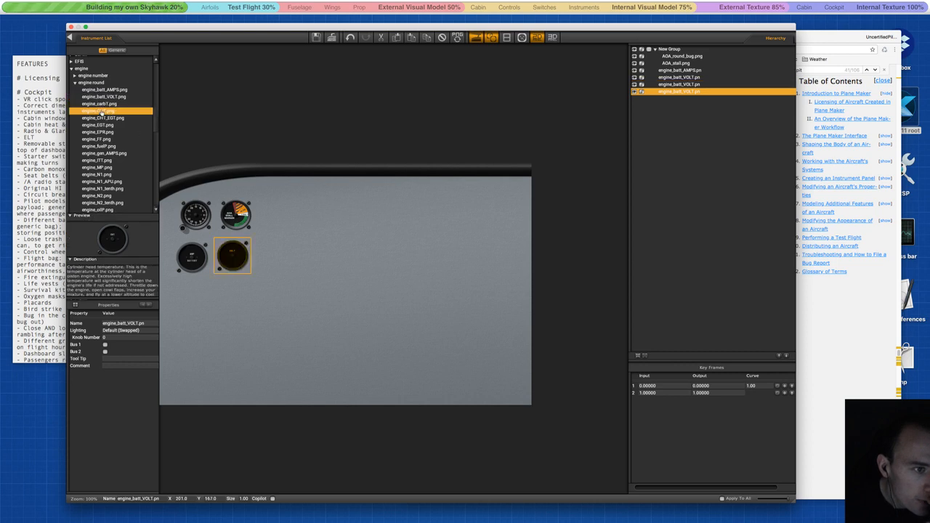
drag(100, 113, 192, 294)
click(104, 117)
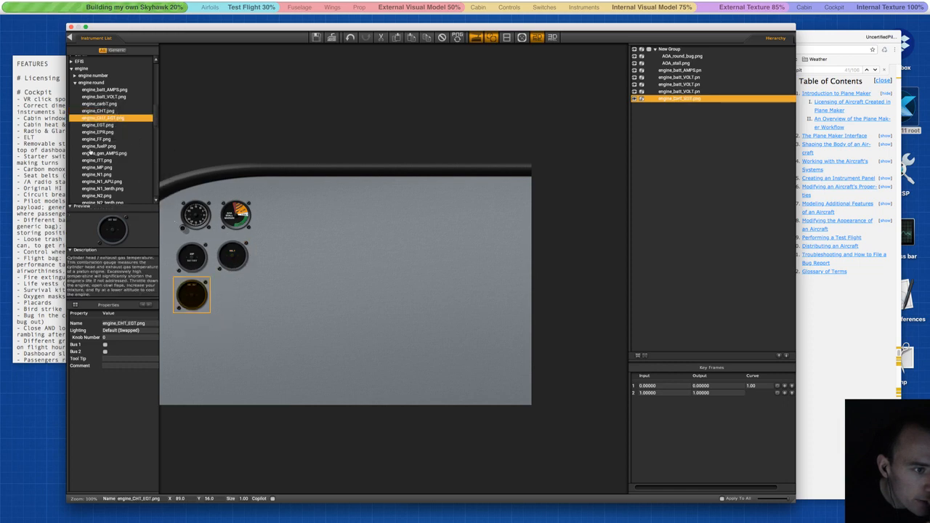
click(102, 139)
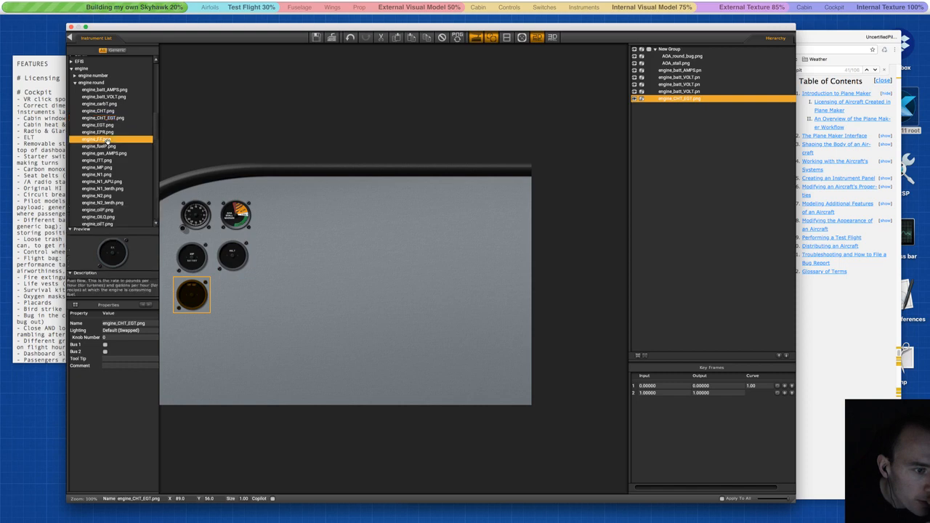
drag(102, 139, 228, 286)
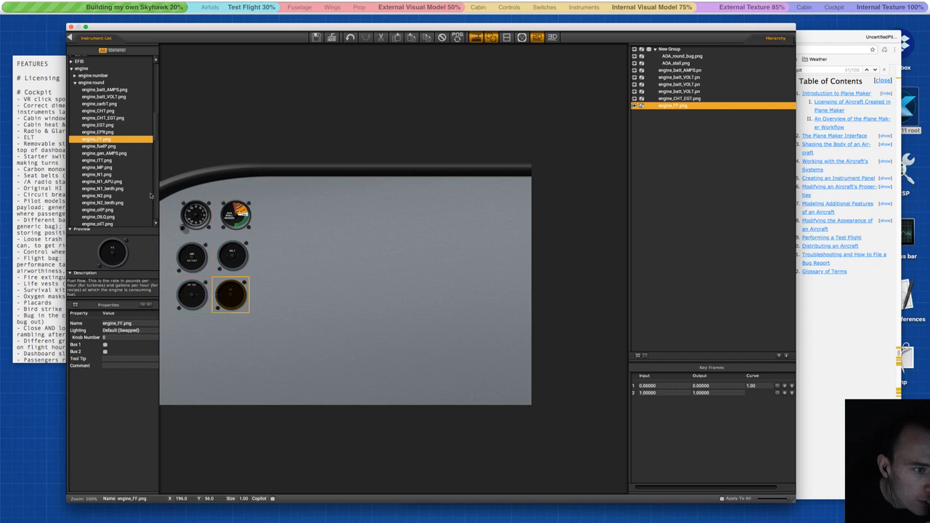
Place engine_fuelP.png below the CHT/EGT gauge and engine_gen_AMPS.png beside the battery voltage gauge.
click(113, 147)
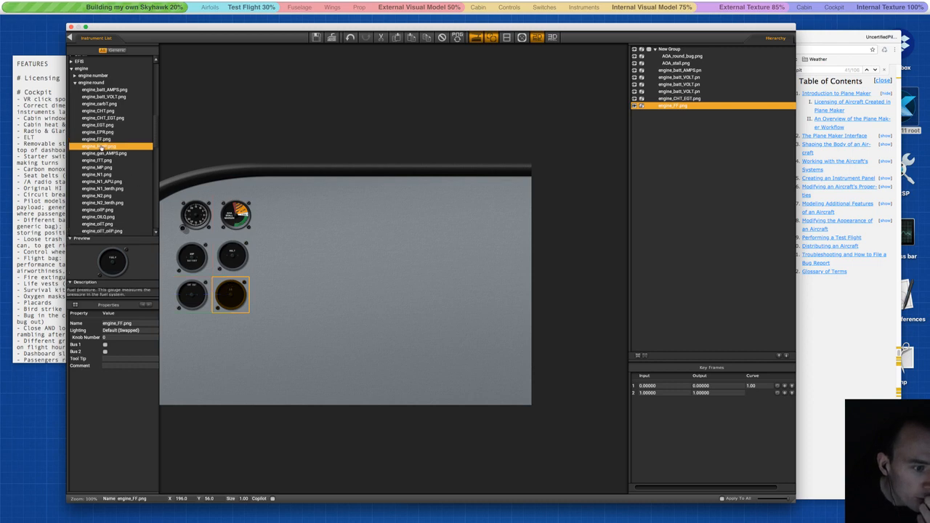
drag(113, 147, 188, 334)
click(98, 154)
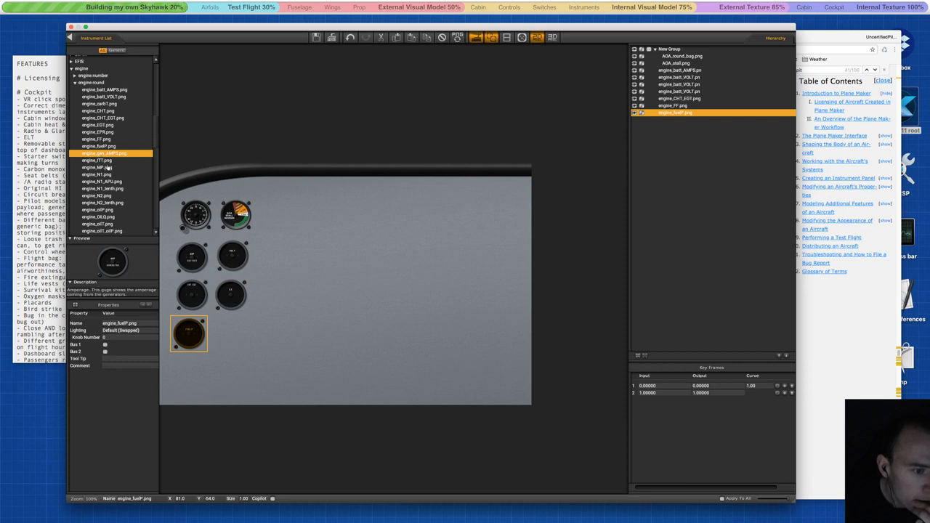
drag(101, 154, 271, 258)
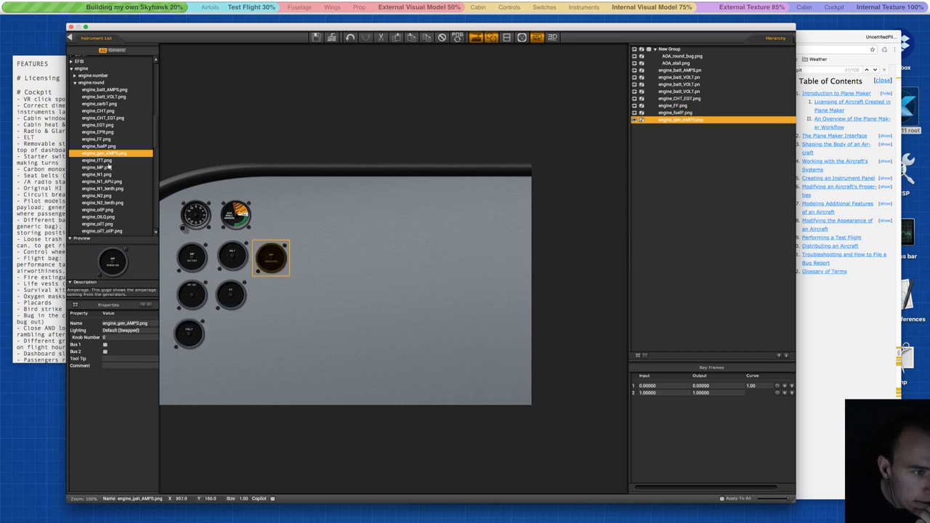
Check the description of engine_ITT.png, then place engine_MP.png beside the fuel pressure gauge.
click(106, 161)
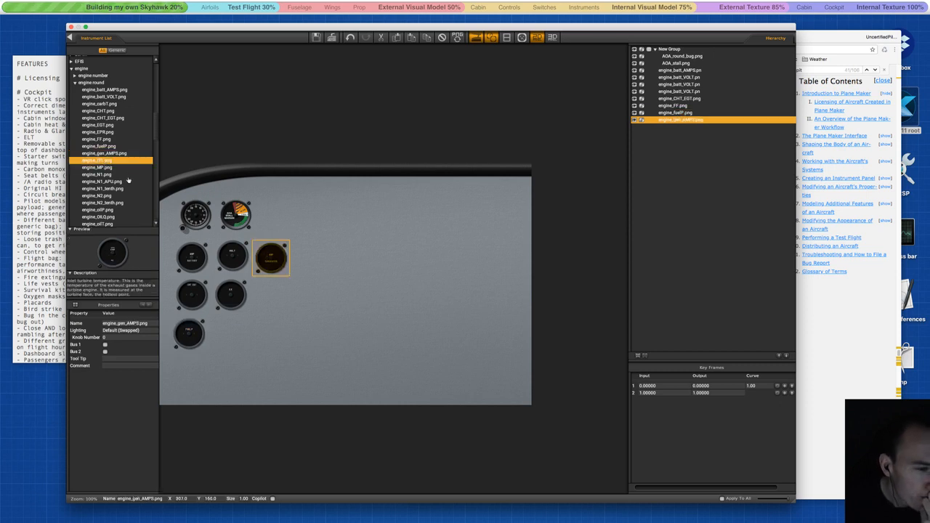
scroll(121, 185, down, 1)
scroll(121, 185, down, 3)
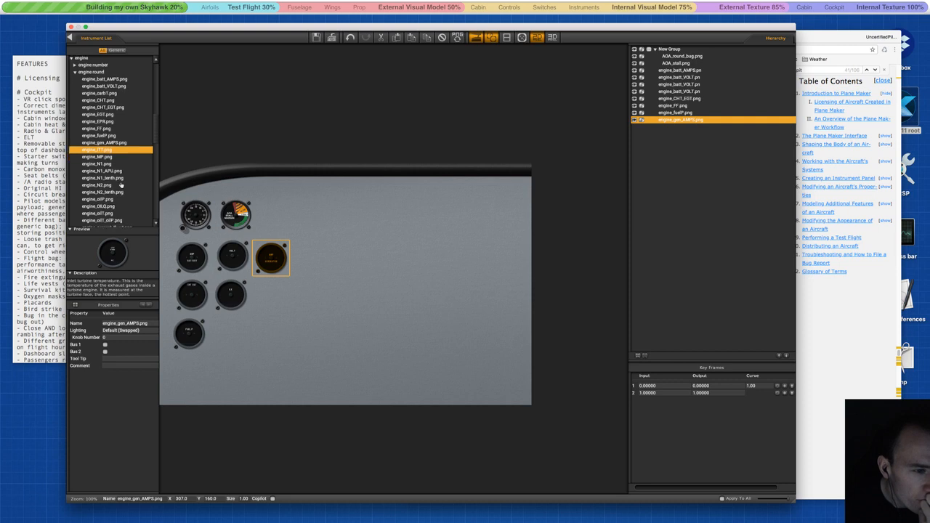
click(109, 139)
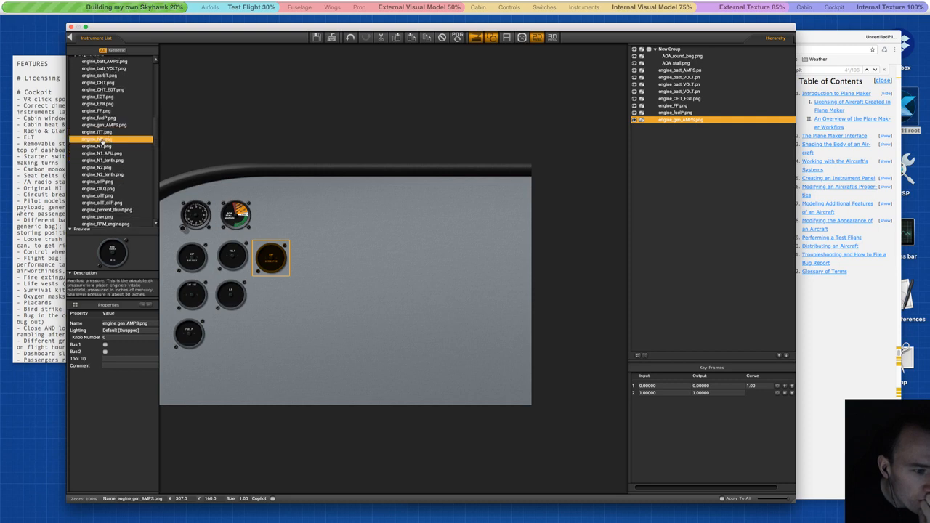
drag(101, 139, 233, 333)
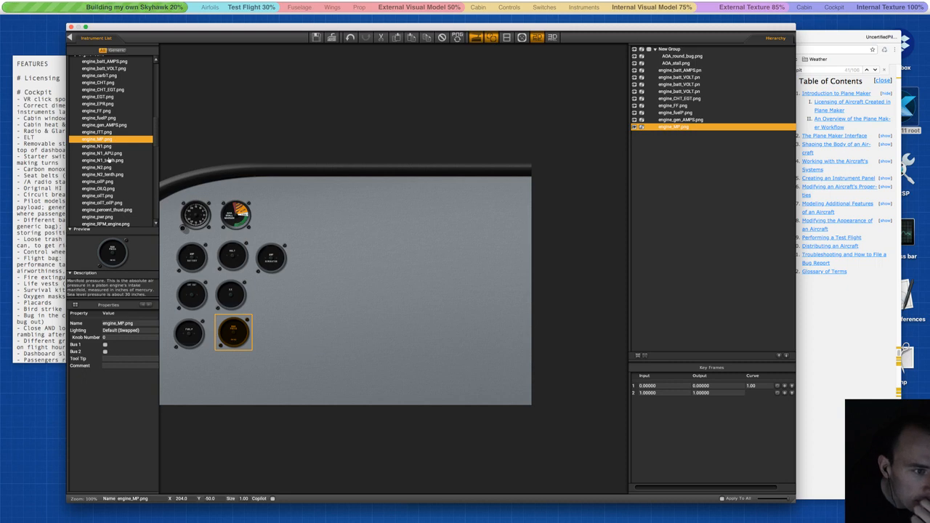
Place engine_oilP.png and engine_oilT_oilP.png below the pressure gauges, then delete the separate engine_oilP.png in favour of the combined gauge.
drag(107, 182, 190, 373)
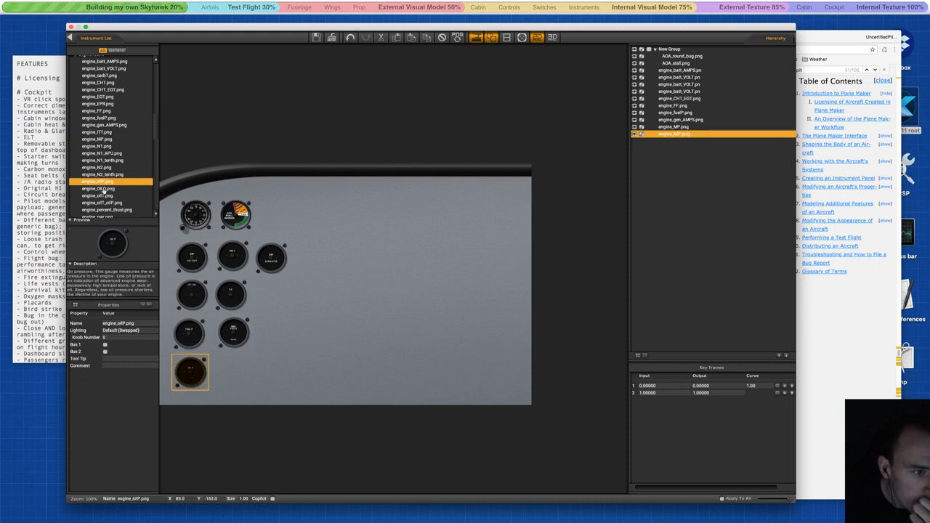
click(104, 189)
click(106, 196)
drag(103, 196, 244, 371)
click(107, 203)
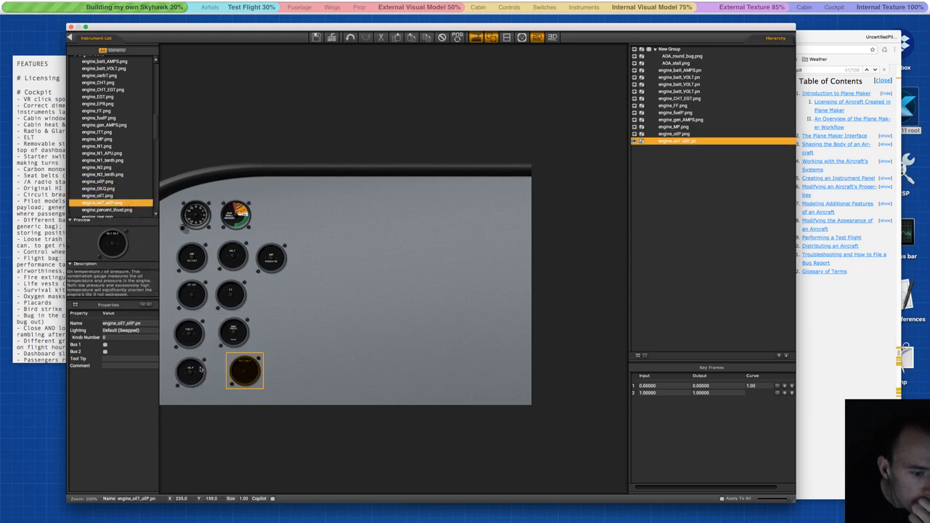
click(442, 39)
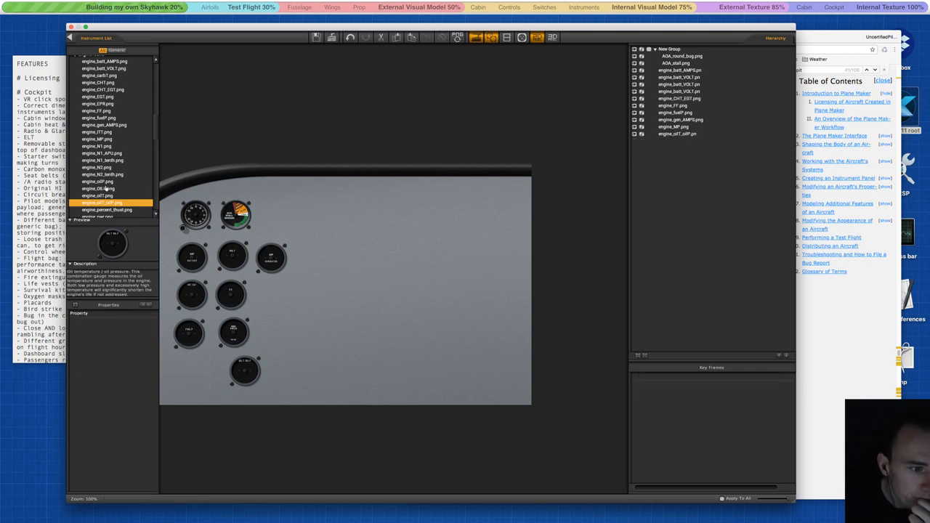
Review engine_percent_thrust.png, engine_pwr.png and engine_RPM_engine.png, then place engine_RPM_prop.png in the lower right area of the instrument panel.
click(109, 209)
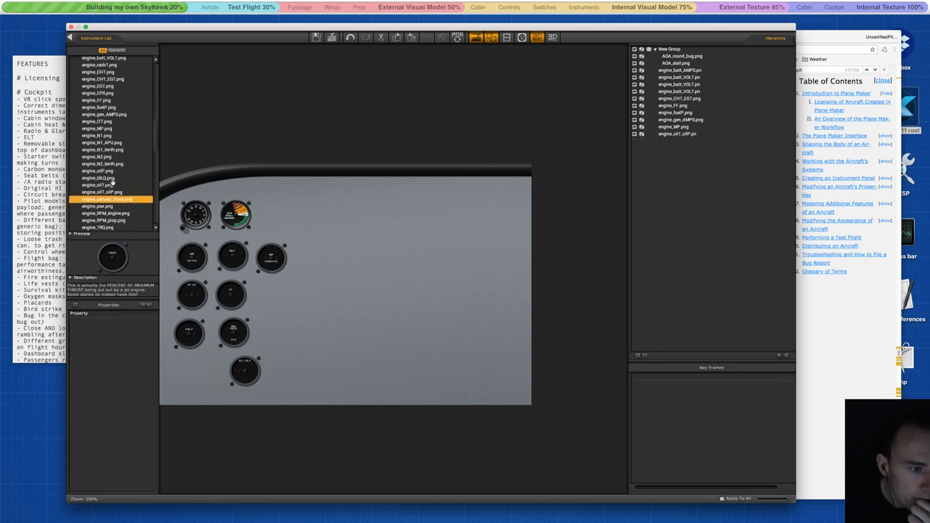
scroll(113, 182, down, 1)
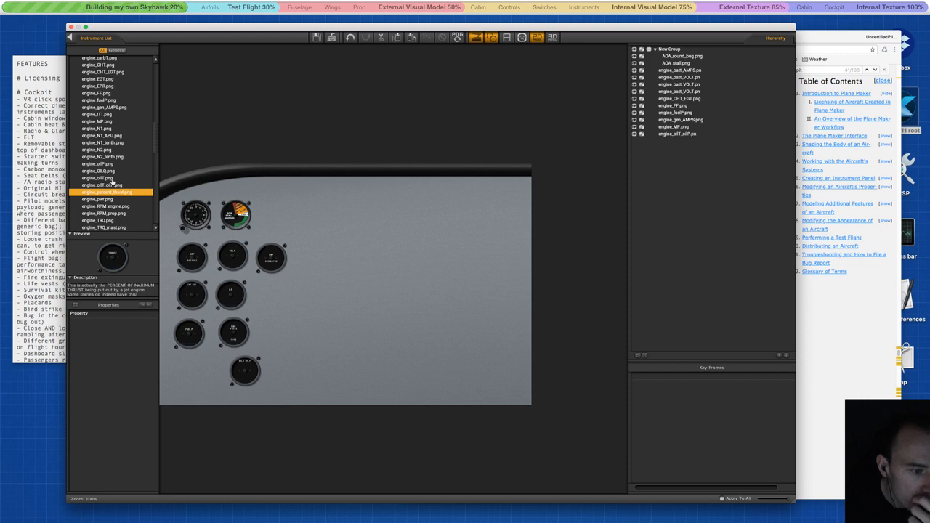
click(97, 200)
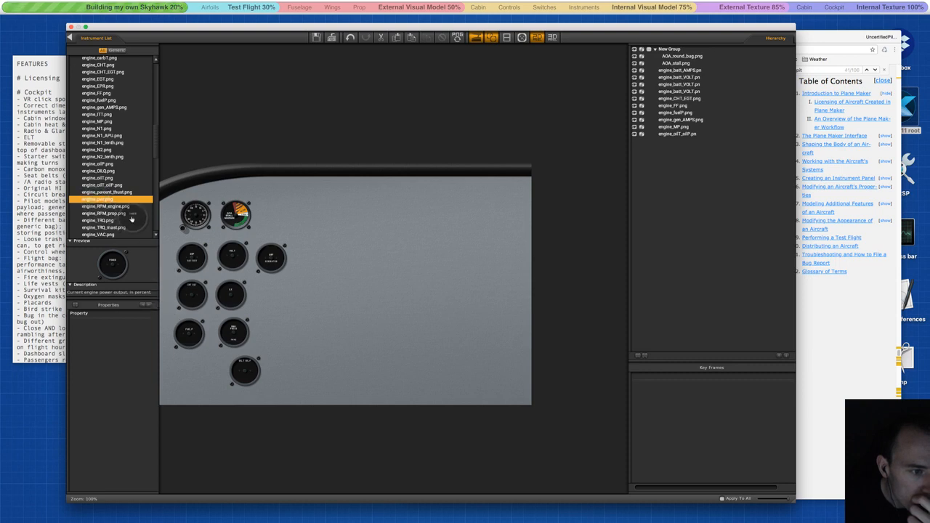
scroll(106, 214, down, 1)
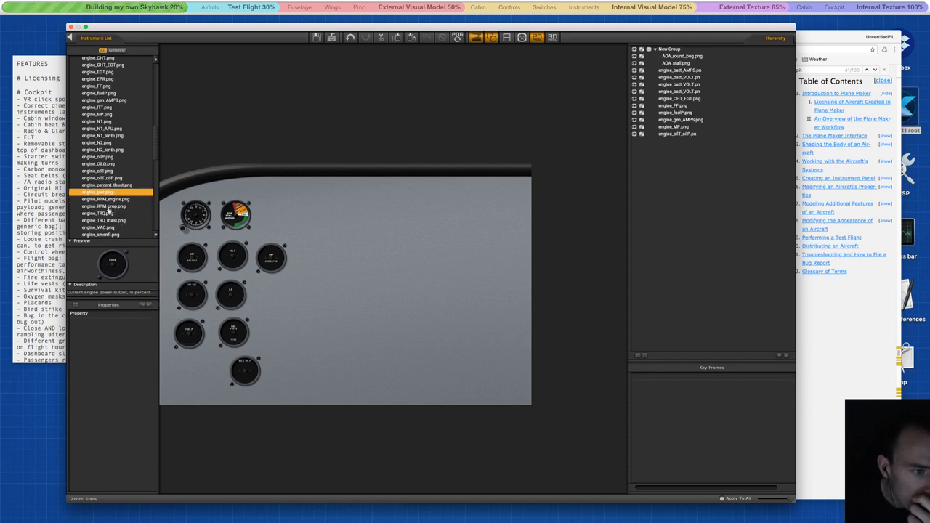
click(103, 201)
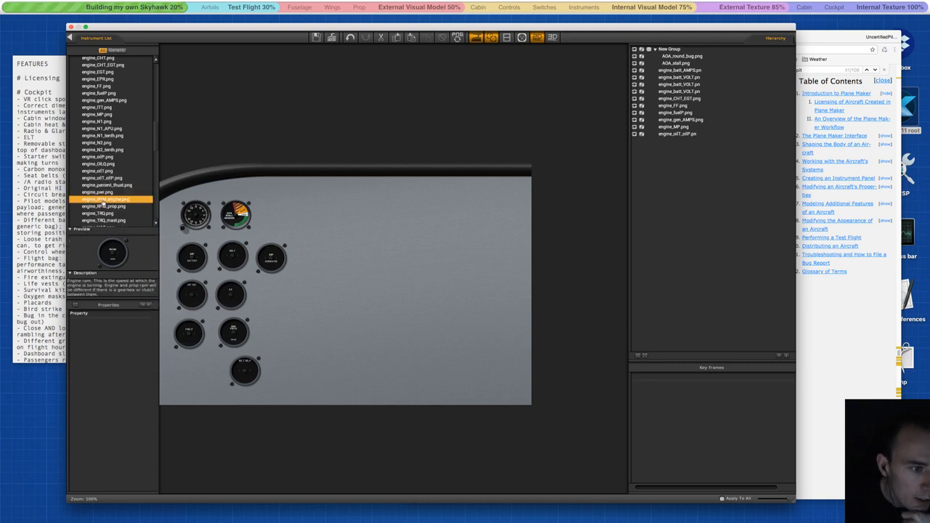
click(109, 207)
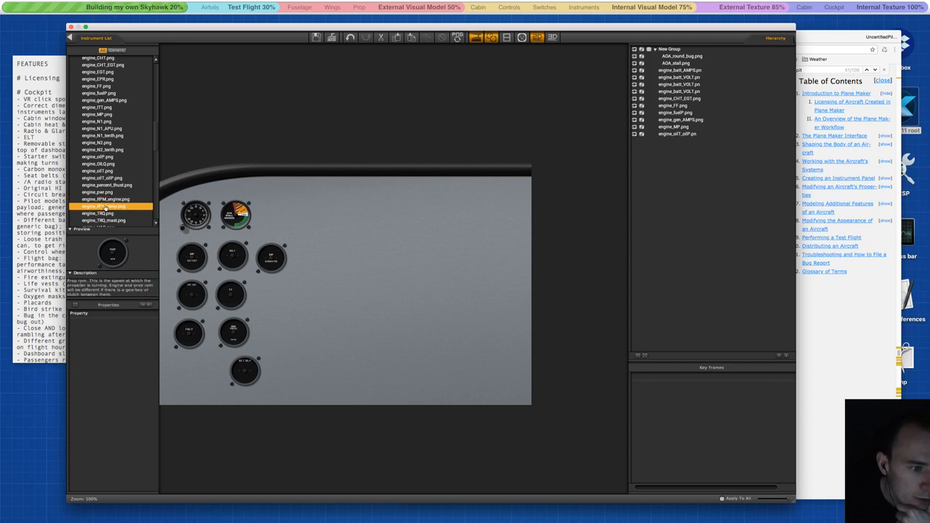
drag(109, 207, 438, 368)
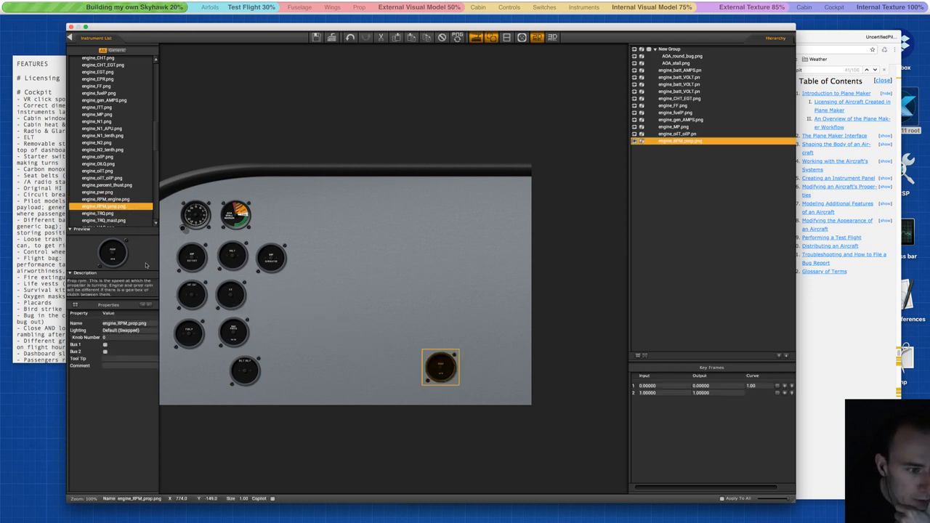
Check the torque gauge, then place engine_VAC.png beside the combined oil temperature and pressure gauge.
click(102, 214)
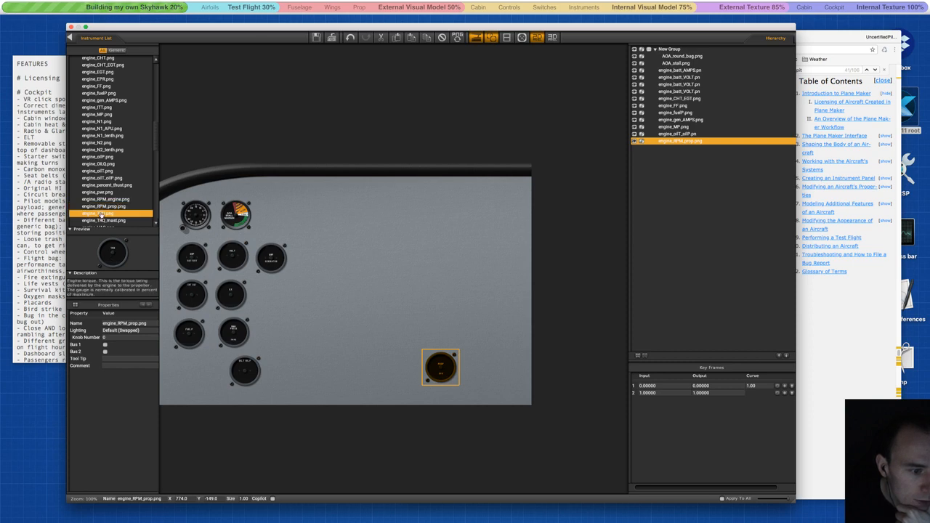
scroll(102, 215, down, 3)
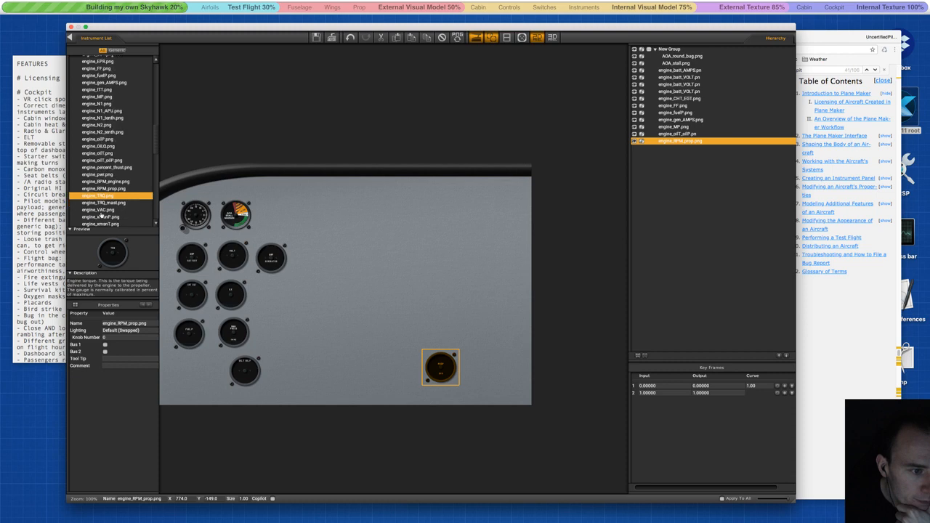
scroll(101, 216, down, 1)
click(100, 203)
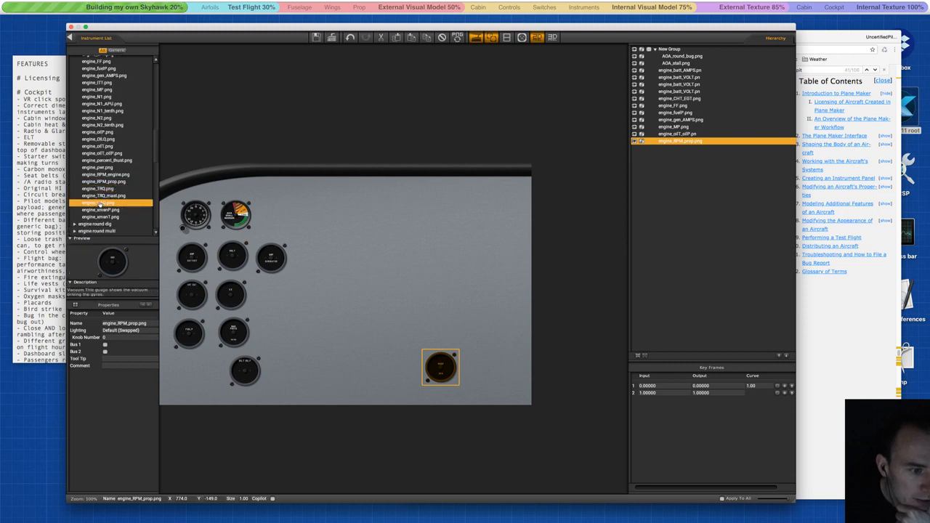
drag(99, 205, 297, 371)
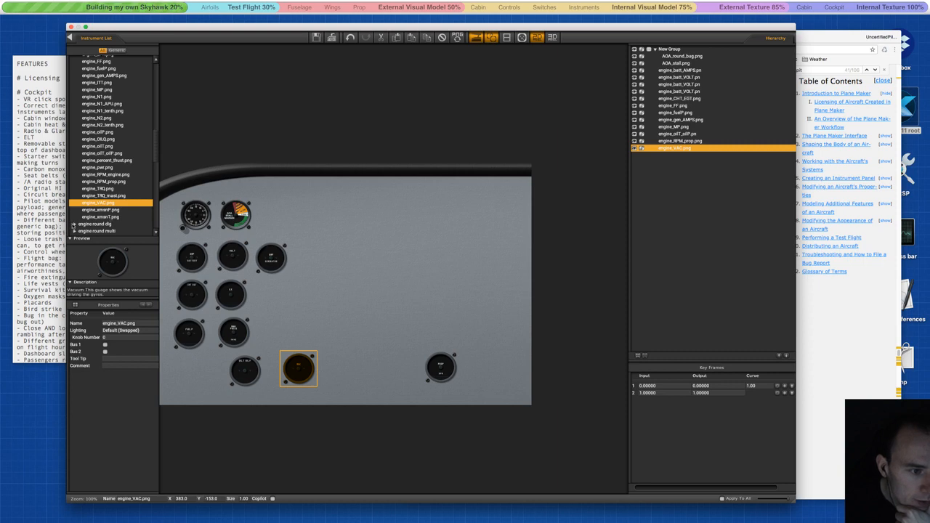
Expand the engine round dig group and check the preview and description of its digital cylinder head temperature gauge.
click(74, 225)
scroll(75, 222, down, 2)
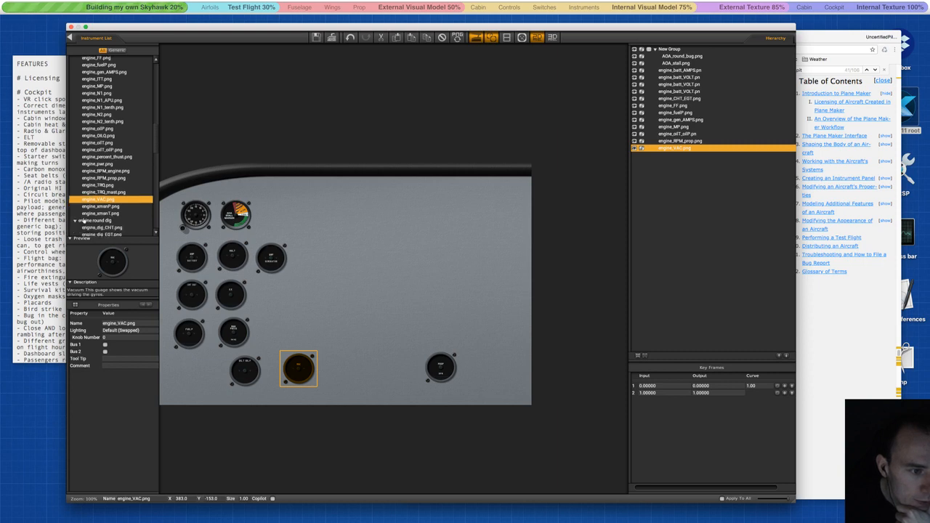
click(102, 217)
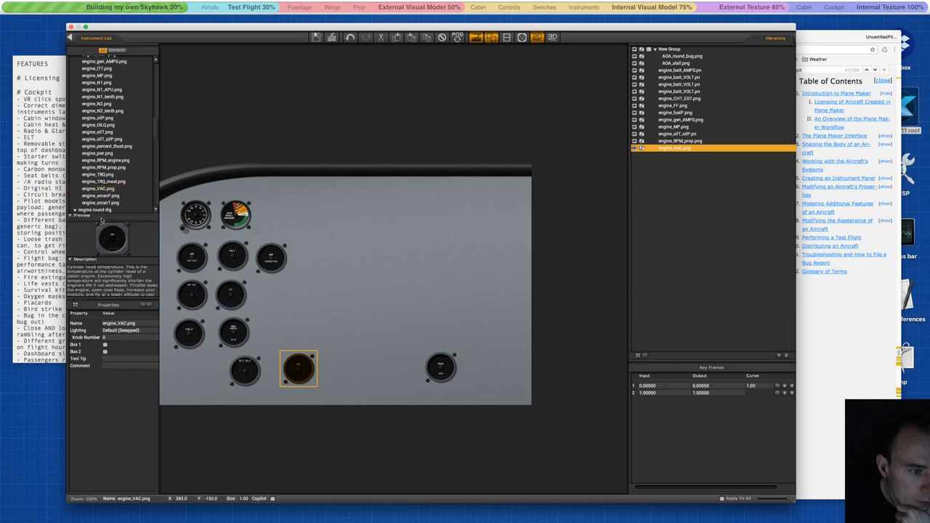
Compare the digital CHT and EGT gauges, then place engine_dig_CHT.png in the upper middle of the instrument panel.
scroll(104, 194, down, 5)
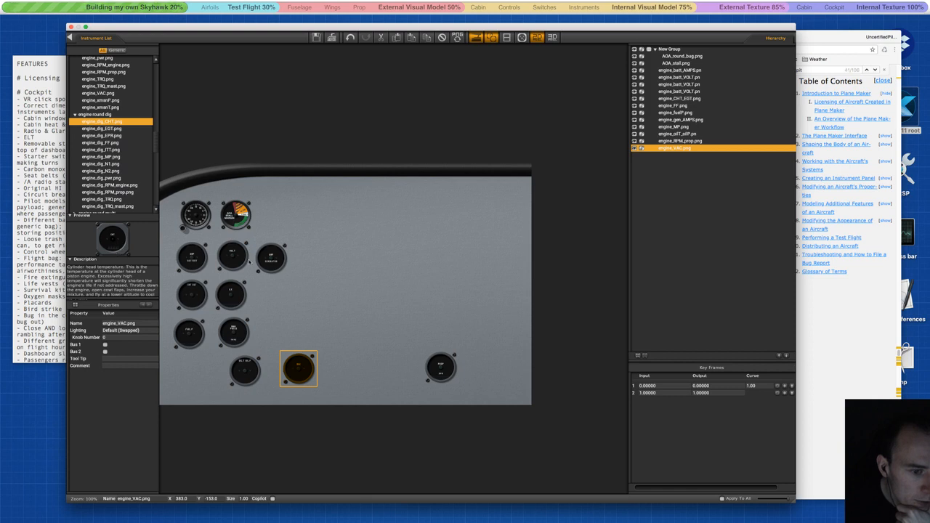
scroll(116, 155, down, 3)
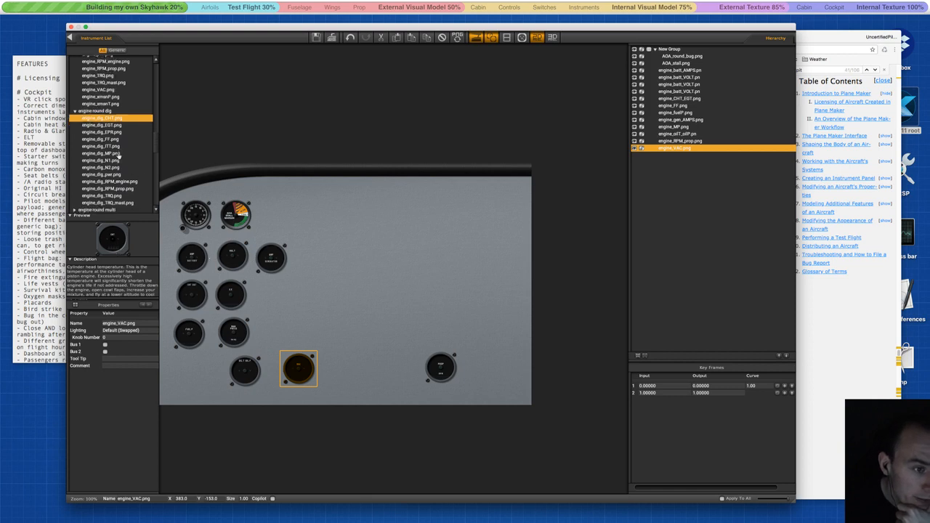
scroll(117, 154, up, 1)
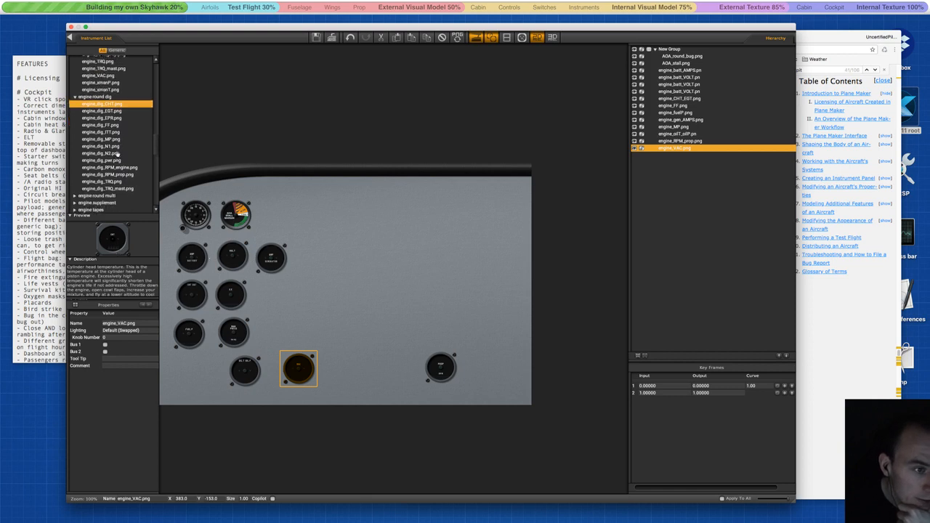
click(107, 111)
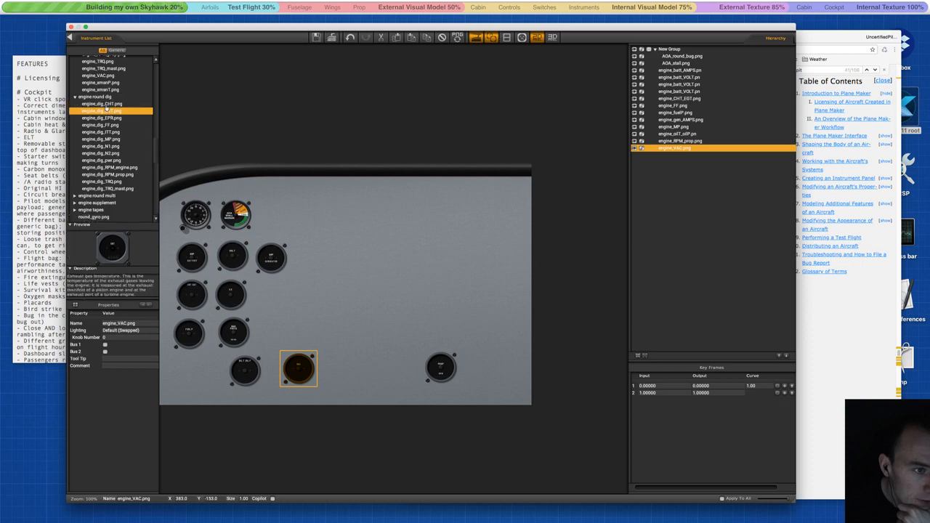
click(107, 105)
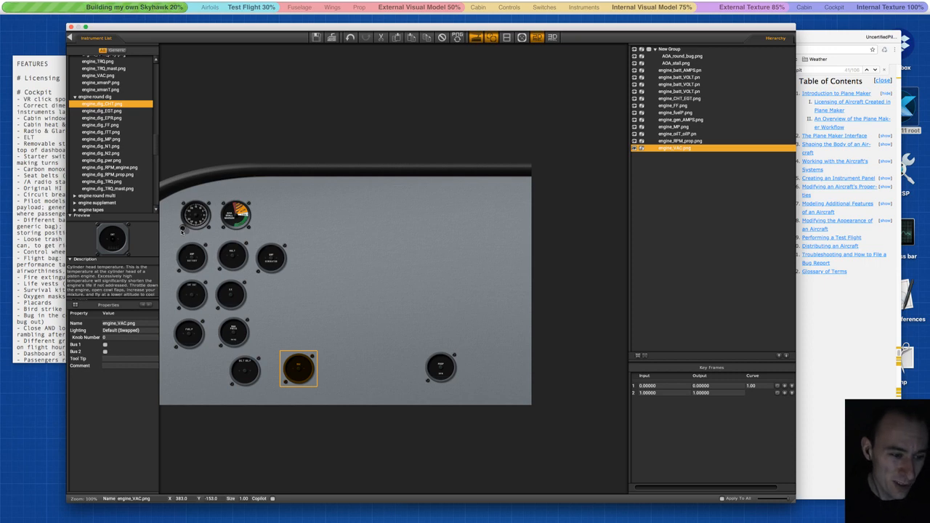
drag(101, 107, 353, 240)
Delete the combined engine_CHT_EGT.png gauge and place engine_dig_EGT.png beside the digital CHT gauge.
click(187, 291)
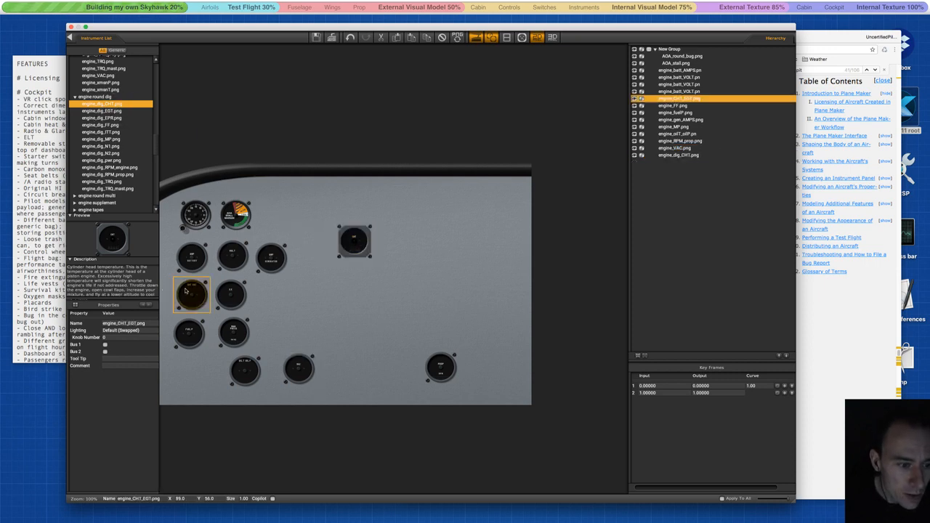
key(Delete)
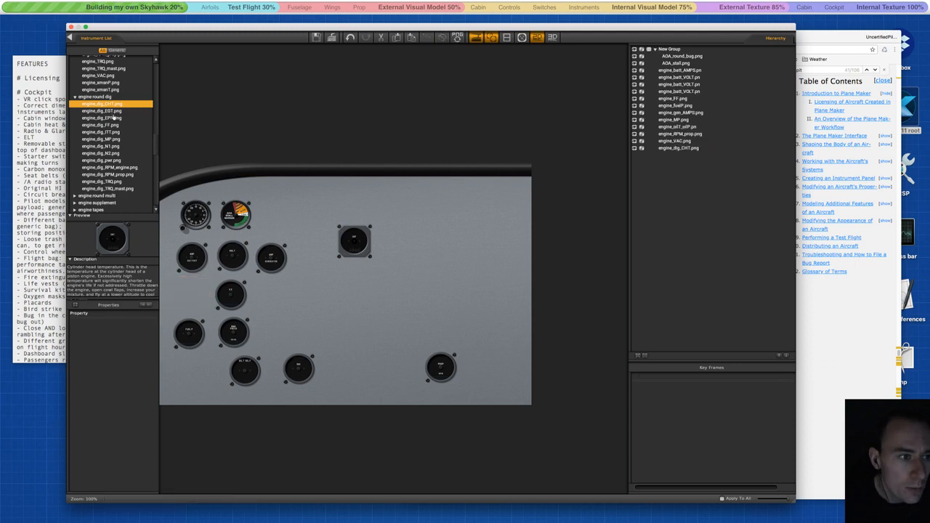
click(119, 113)
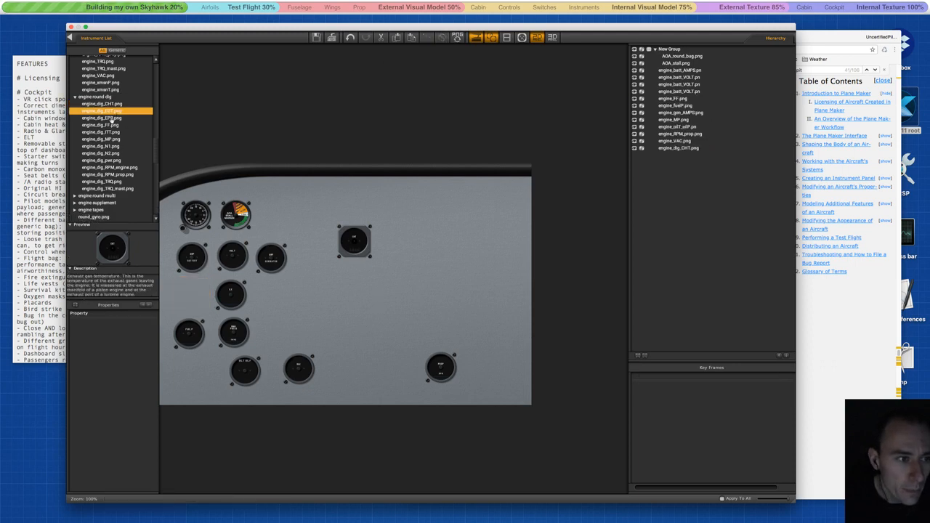
drag(109, 113, 407, 237)
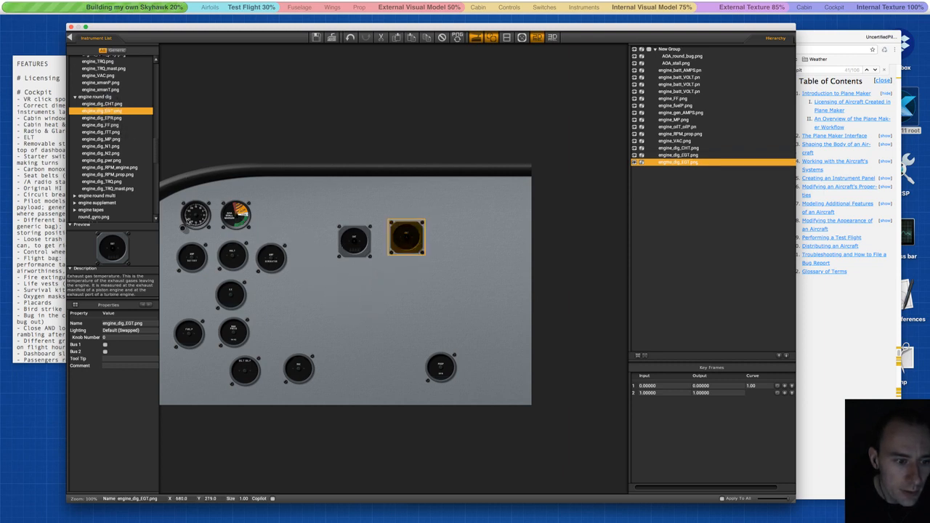
click(248, 367)
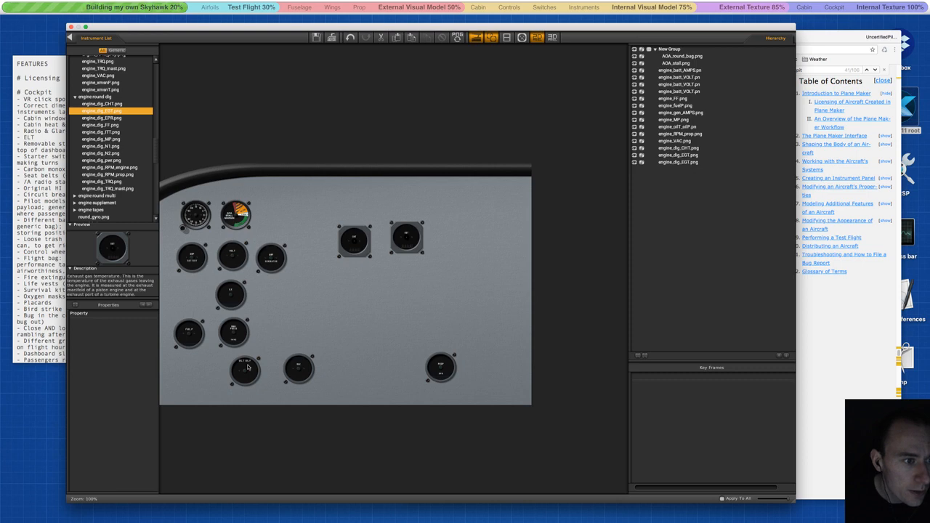
Place engine_dig_MP.png below the digital CHT gauge and delete the analog manifold pressure gauge engine_MP.png.
click(112, 138)
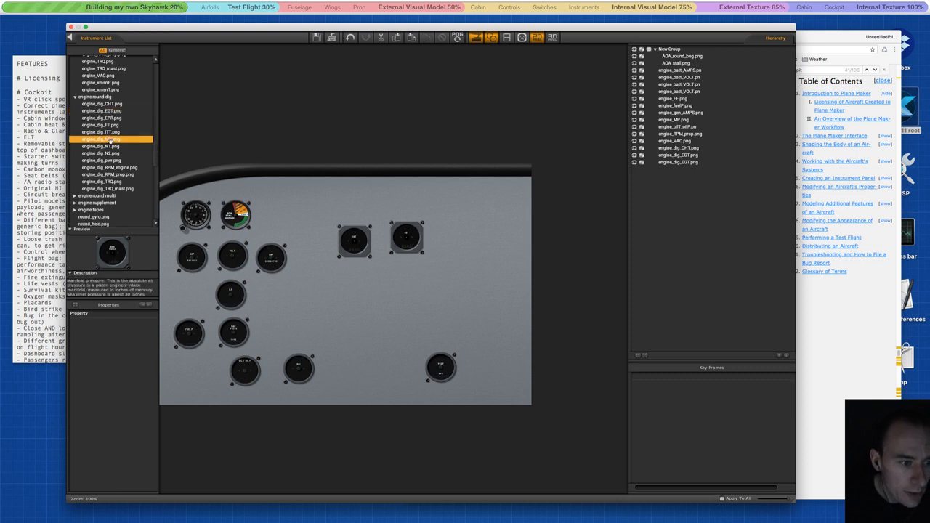
drag(109, 139, 371, 306)
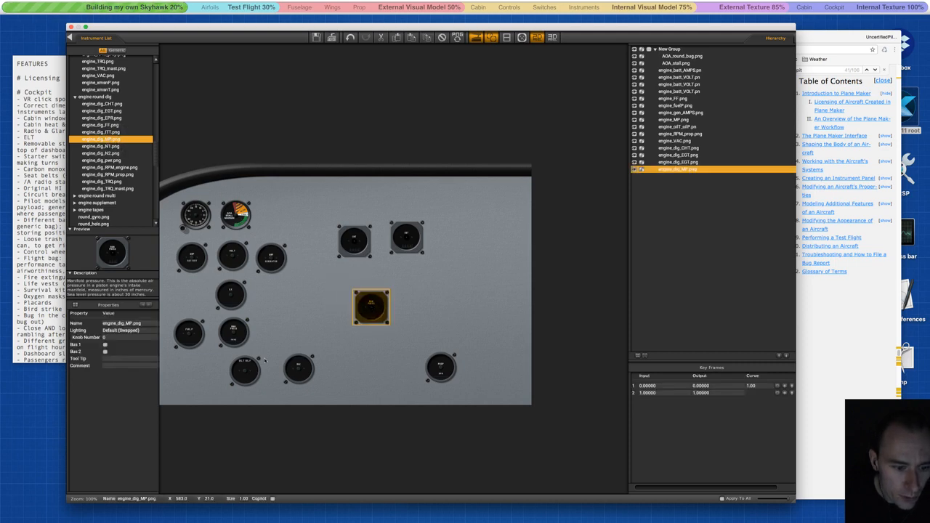
click(236, 330)
key(Delete)
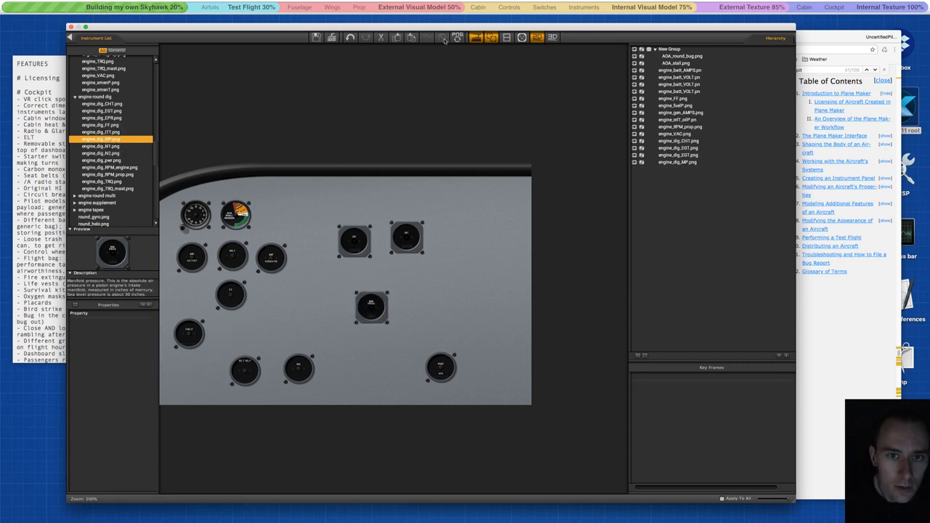
Review the digital power and RPM gauges, then replace engine_RPM_prop.png with engine_dig_RPM_prop.png, placed beside the digital manifold pressure gauge.
click(101, 161)
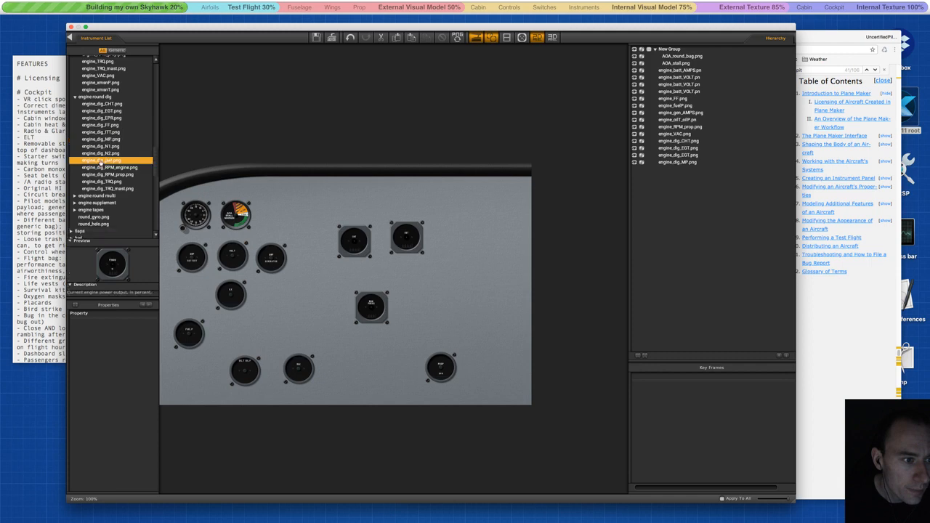
click(109, 167)
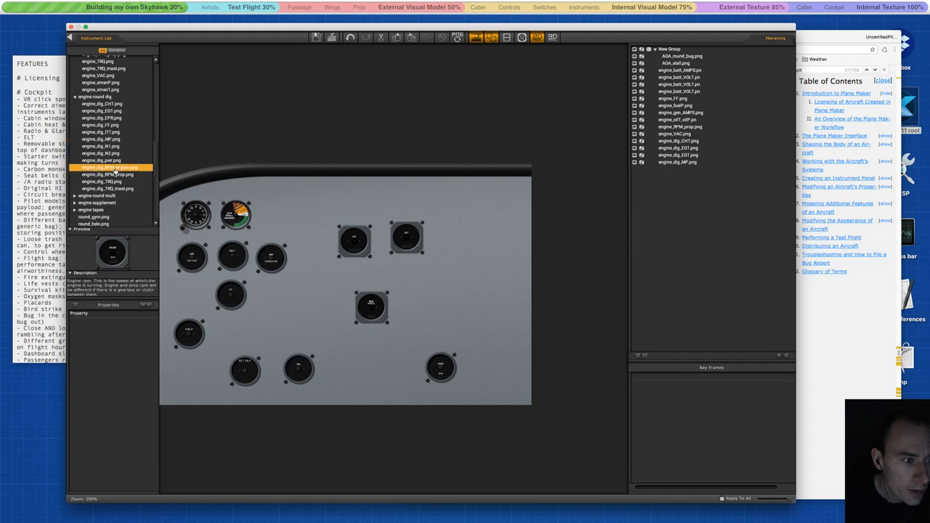
click(104, 175)
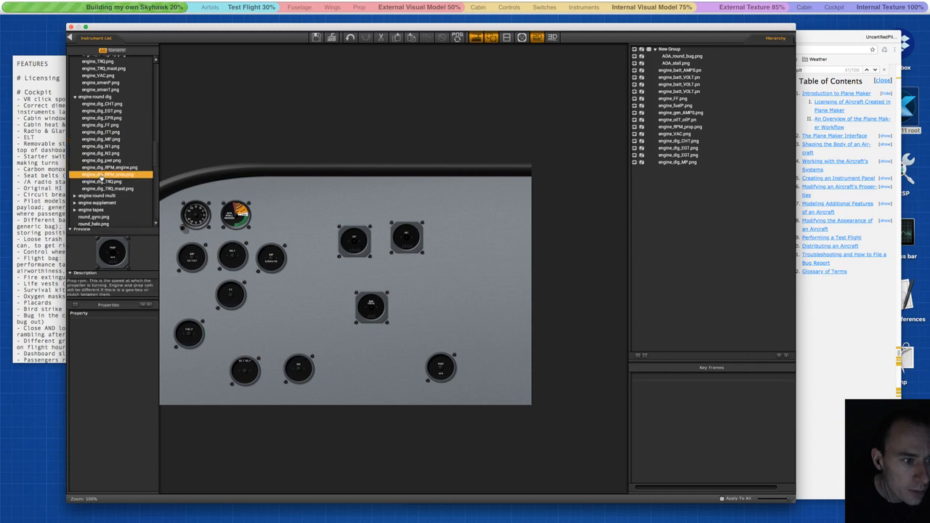
drag(104, 174, 322, 322)
click(439, 369)
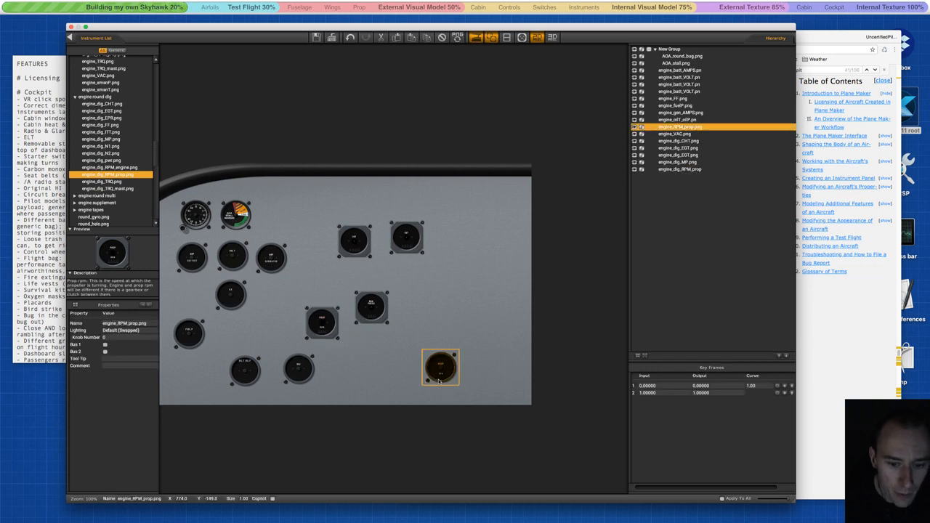
click(434, 37)
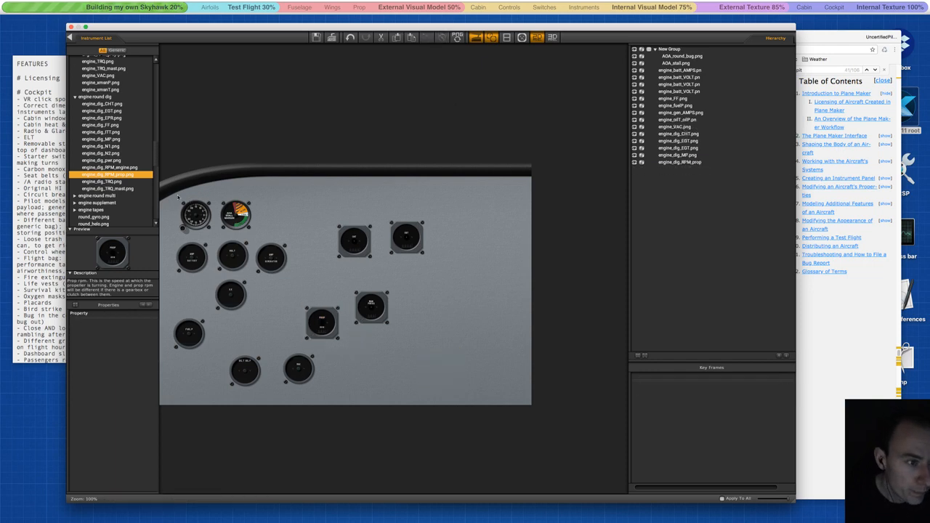
Look through the instruments listed in the engine round multi and engine supplement groups.
scroll(128, 167, down, 2)
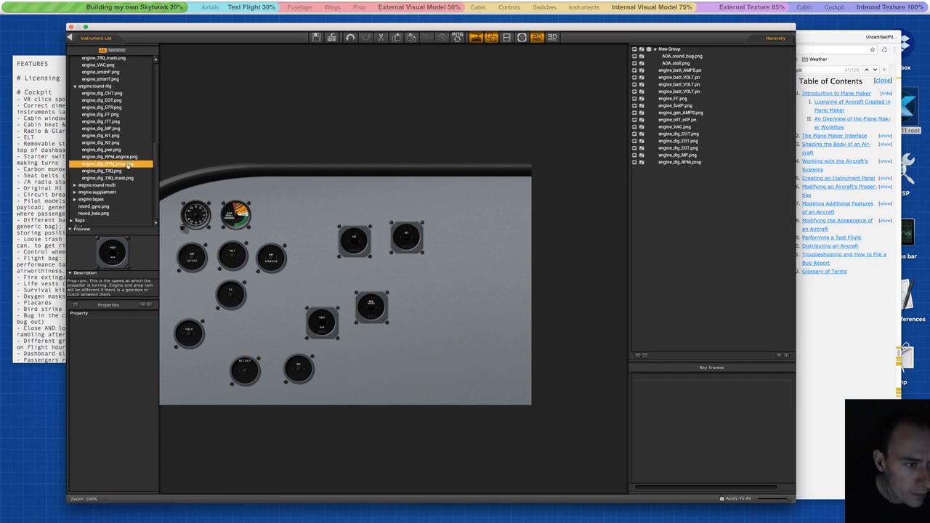
click(73, 182)
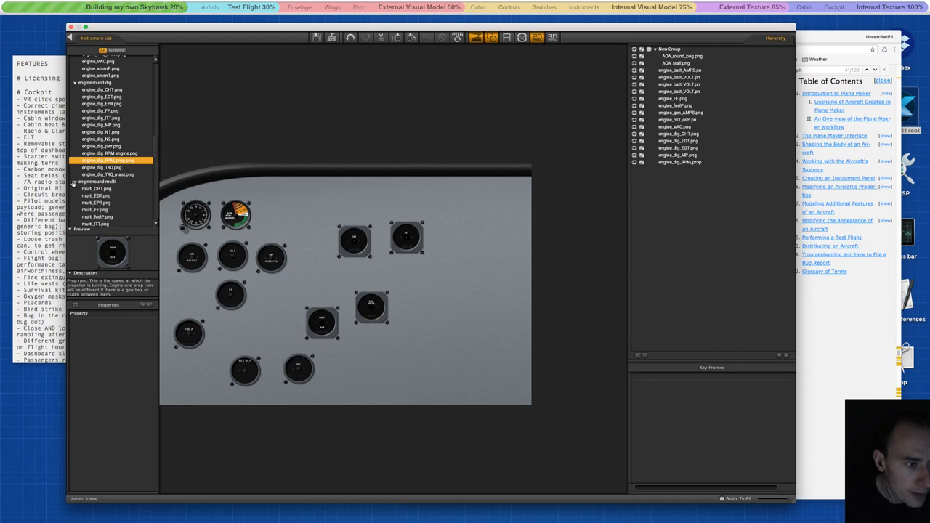
click(73, 182)
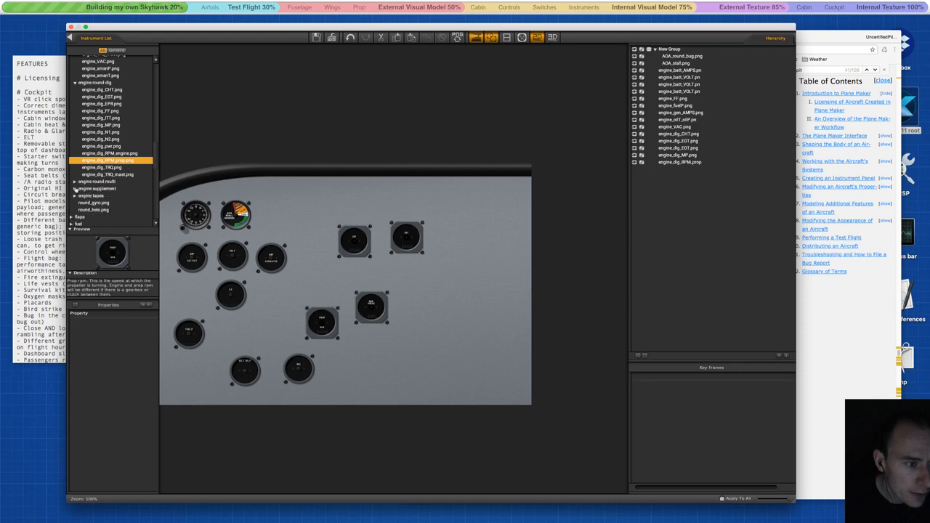
click(75, 188)
scroll(102, 175, down, 5)
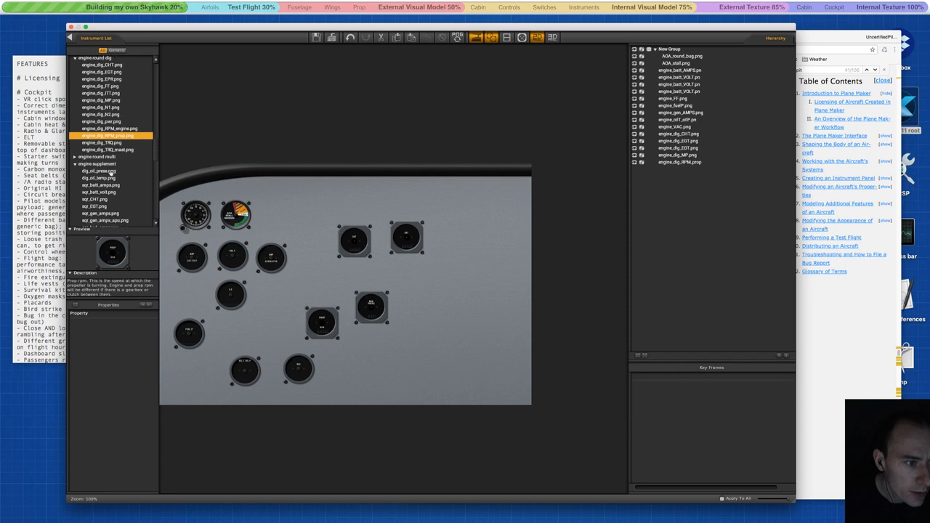
scroll(111, 173, down, 6)
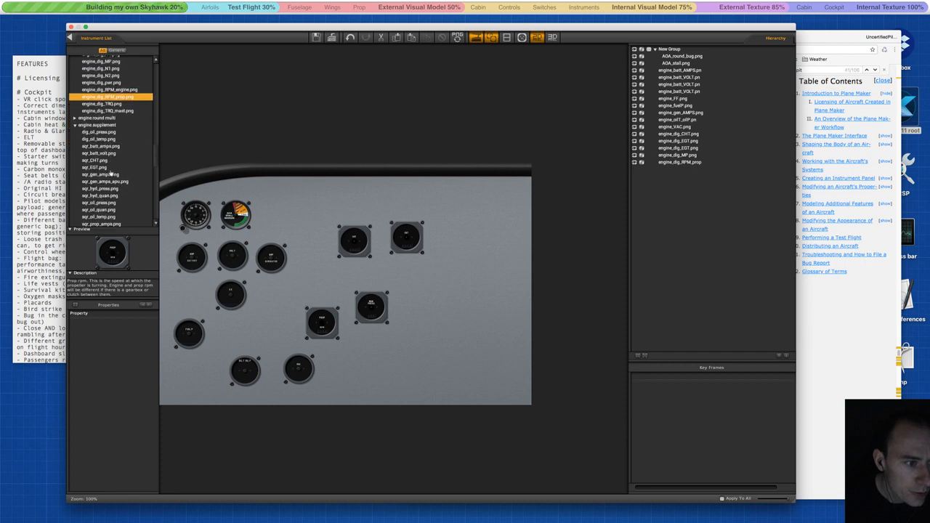
scroll(110, 173, down, 6)
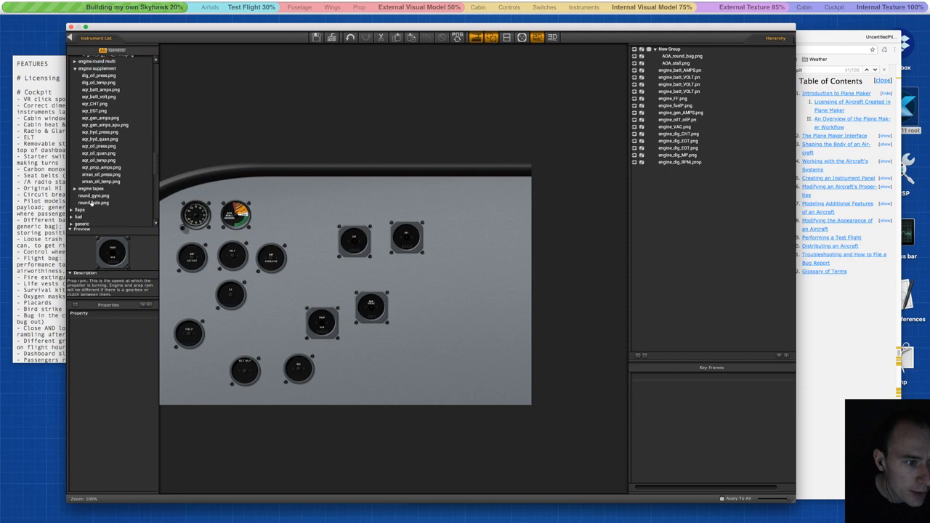
Expand the engine tapes group, check previews and descriptions of its tape gauges such as CHT, EGT, ITT and N1, and collapse it.
click(75, 190)
scroll(95, 182, down, 2)
click(98, 178)
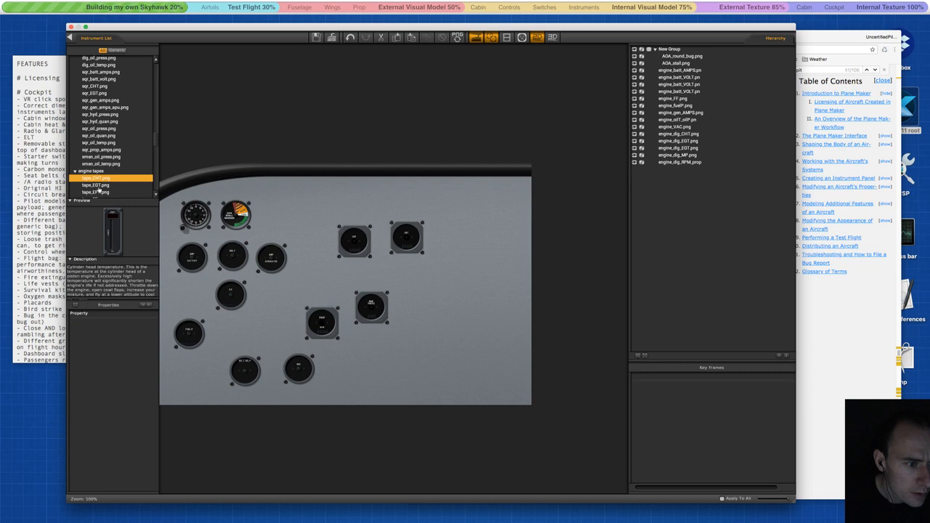
click(98, 186)
scroll(102, 174, down, 3)
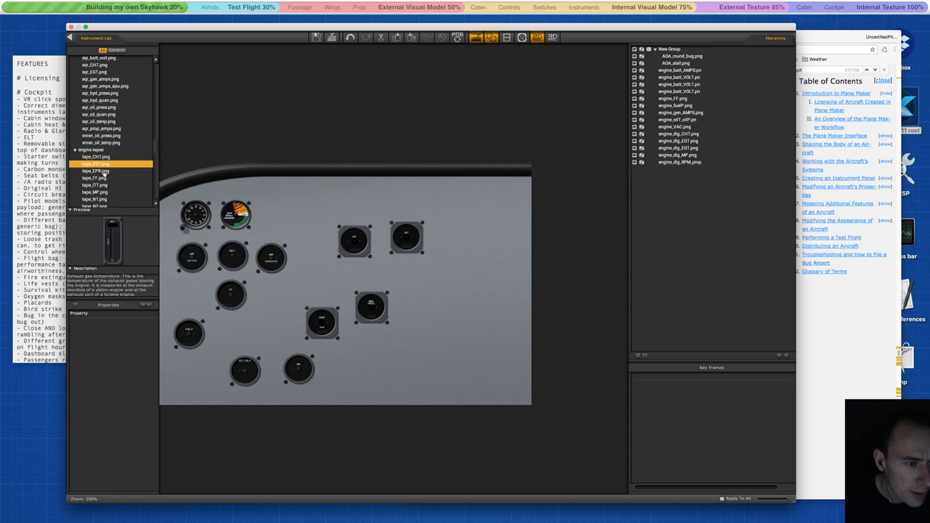
click(104, 153)
click(102, 167)
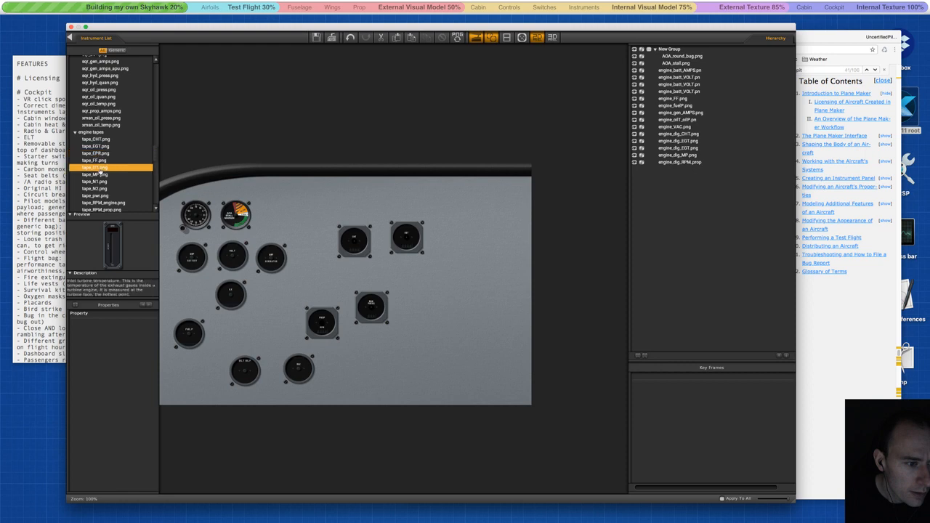
click(99, 181)
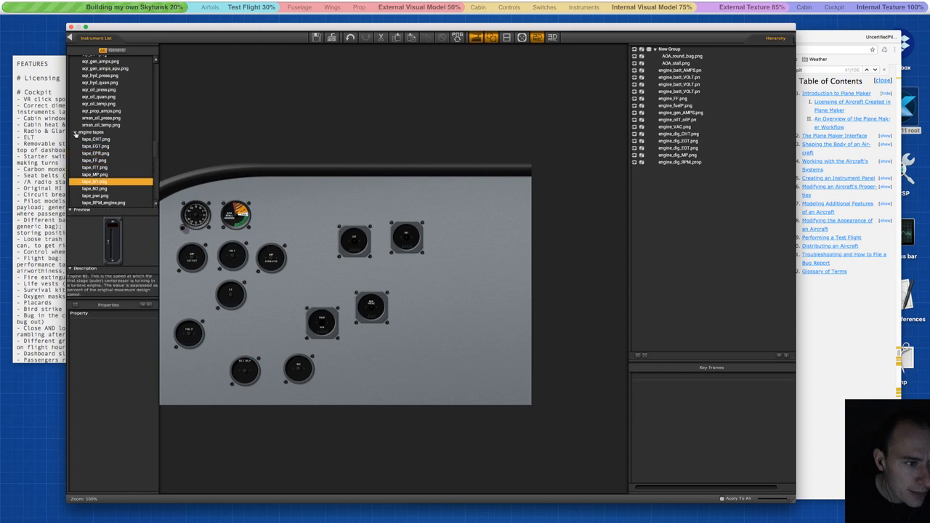
click(75, 132)
Expand the flaps group and check the previews and descriptions of its flap lights, handles and position indicators.
click(73, 155)
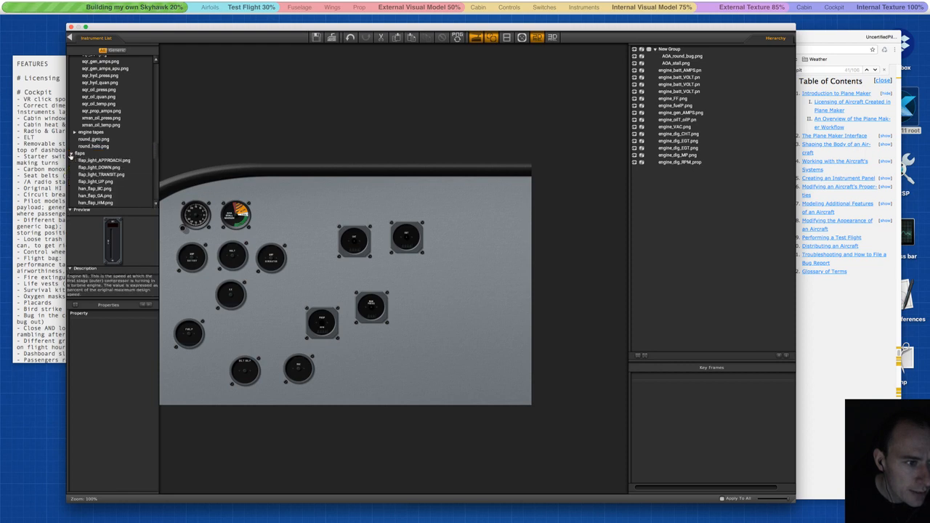
scroll(138, 168, down, 3)
scroll(144, 172, down, 1)
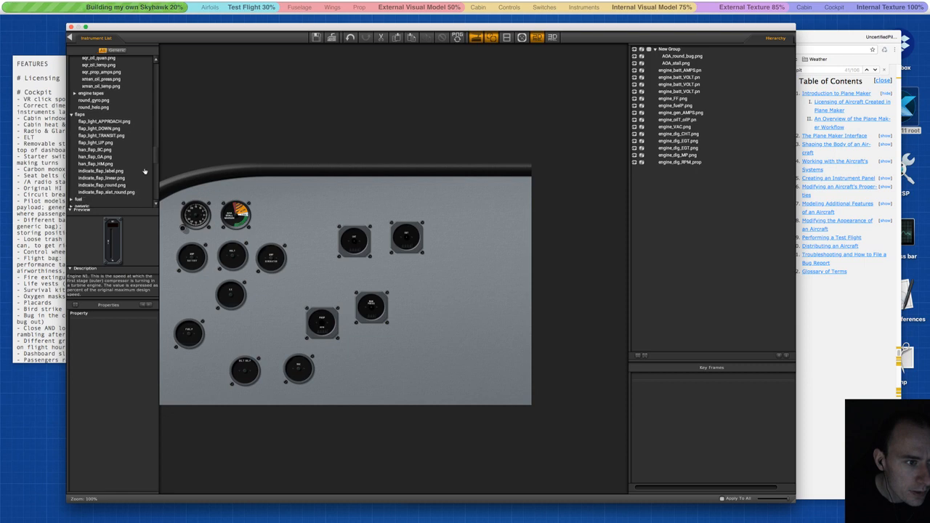
click(116, 136)
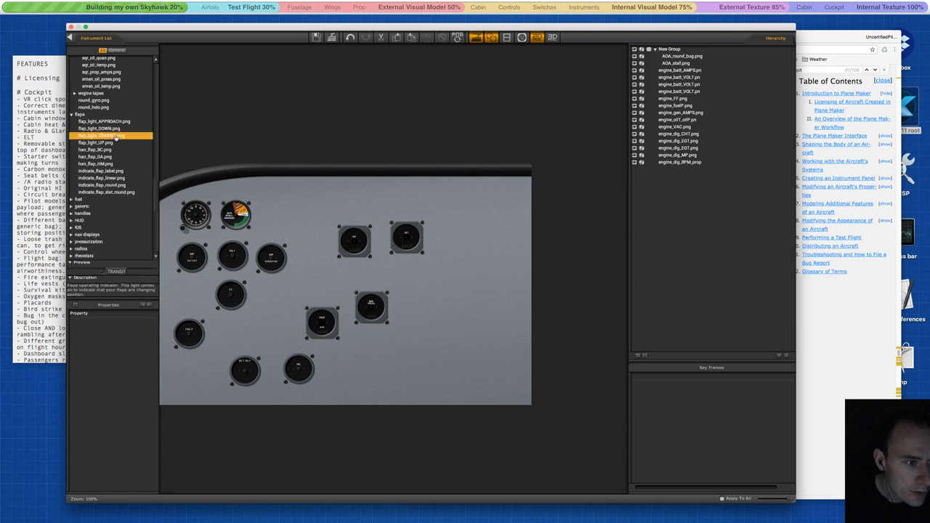
click(102, 143)
click(100, 149)
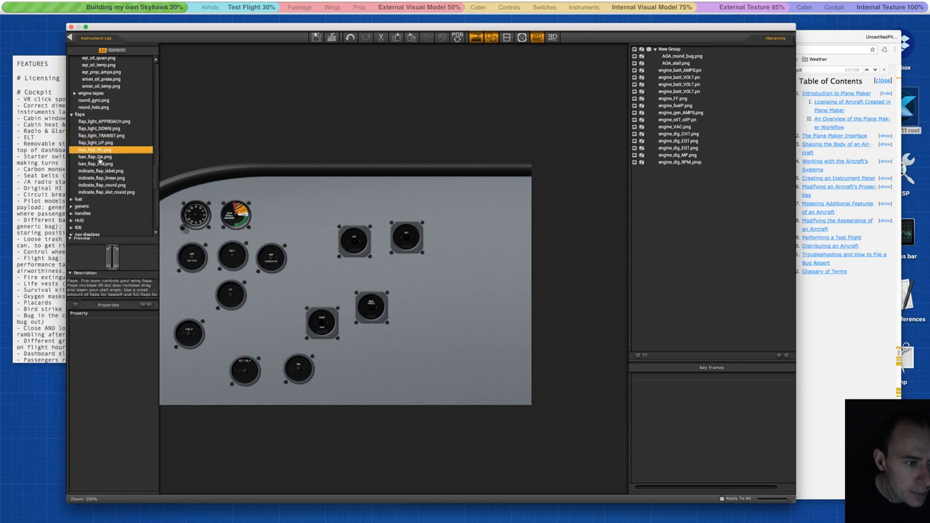
click(107, 157)
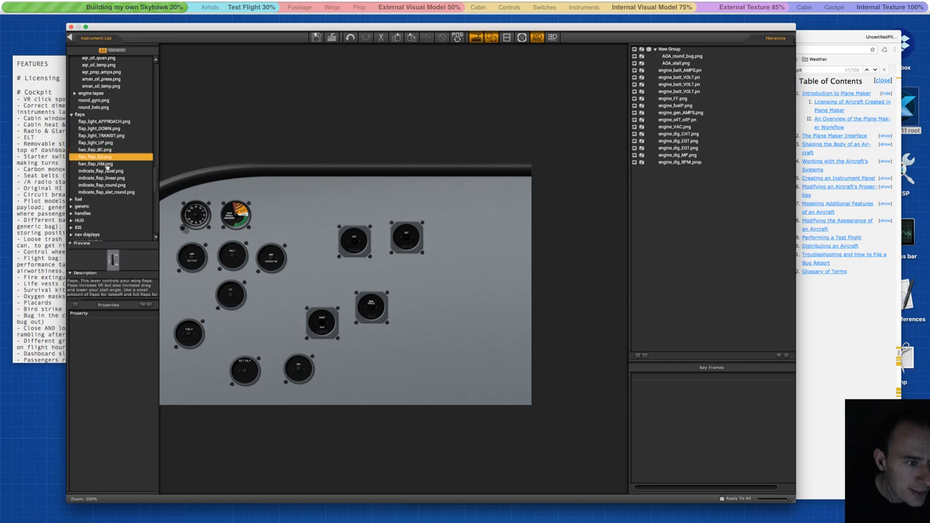
click(106, 171)
click(105, 179)
click(105, 185)
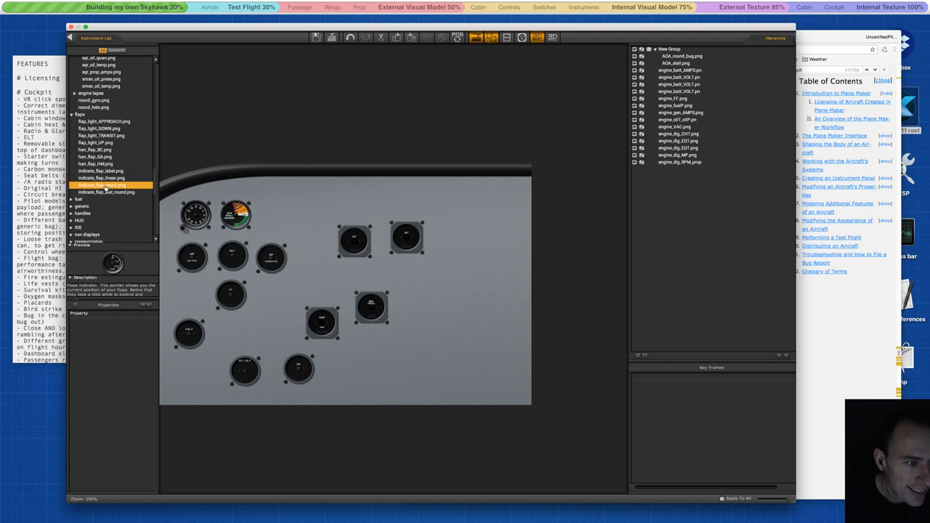
click(106, 192)
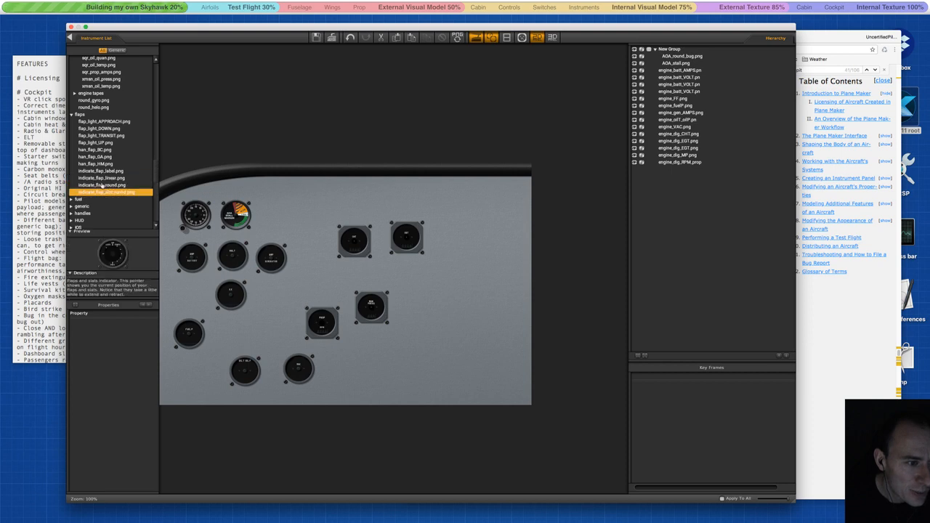
Place the han_flap_GA.png flap lever in the panel's lower-right corner, at about X 987, Y -209.
click(100, 158)
drag(101, 157, 518, 390)
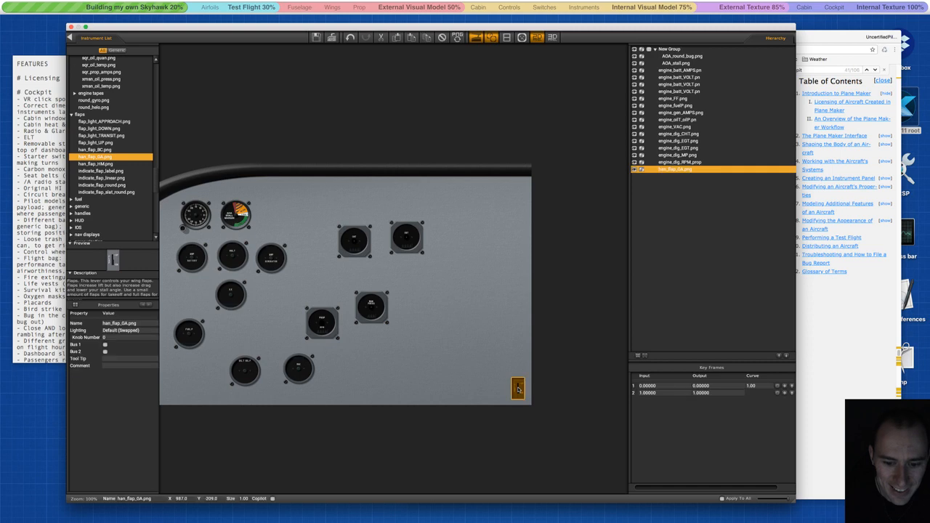
click(113, 172)
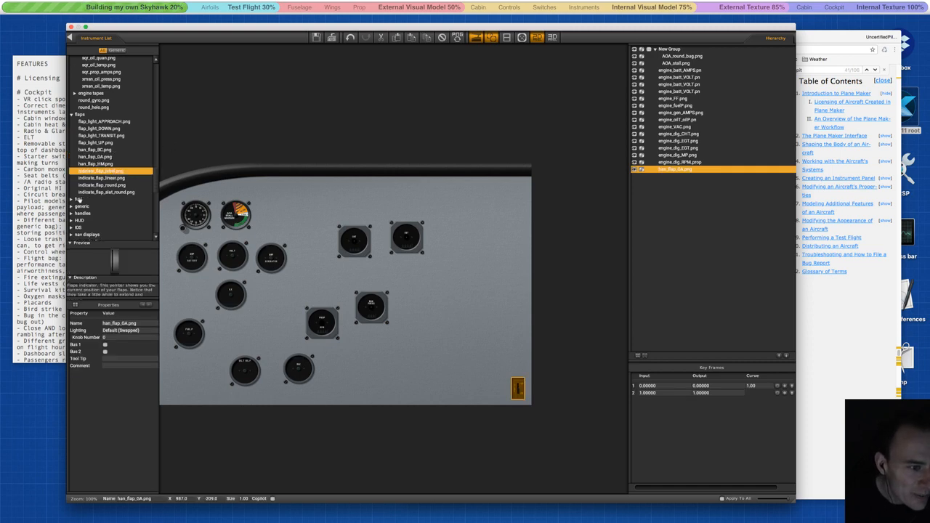
Expand the fuel group and check the previews and descriptions of its digital and linear fuel gauges.
click(77, 201)
scroll(101, 181, down, 1)
click(101, 189)
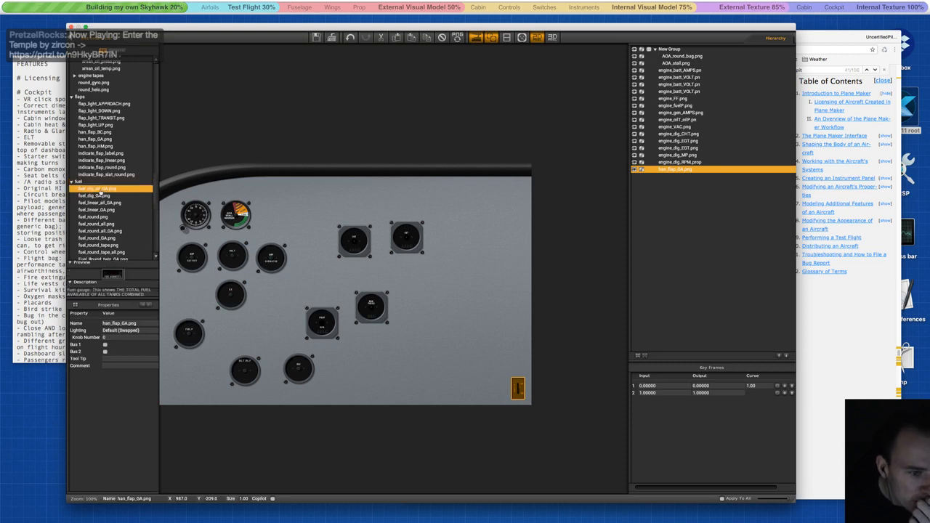
scroll(101, 189, down, 2)
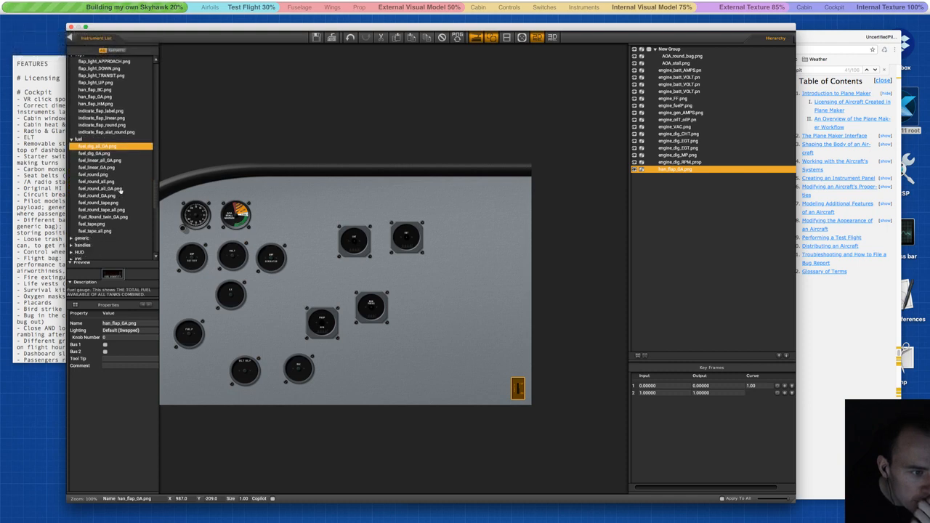
click(94, 154)
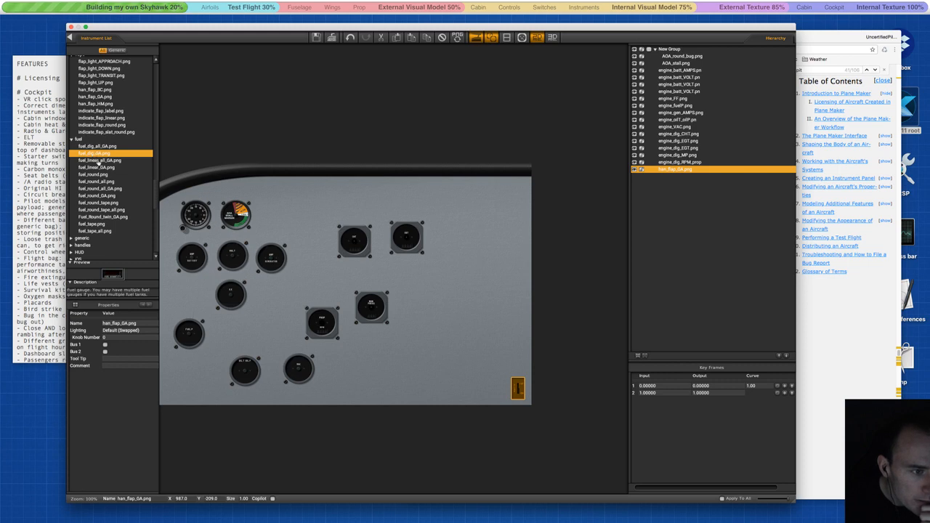
click(100, 161)
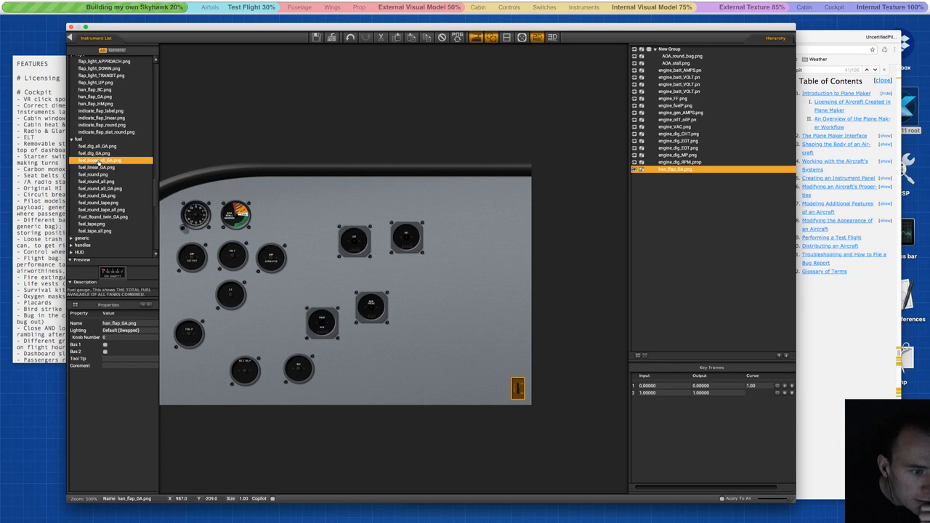
click(99, 168)
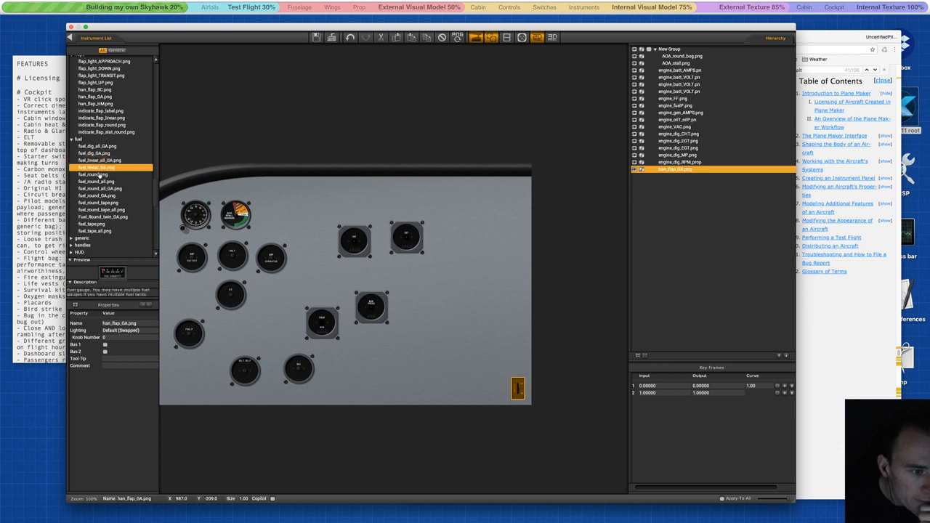
Compare the previews and descriptions of the round and round tape fuel gauges, including their all-tanks versions.
click(100, 175)
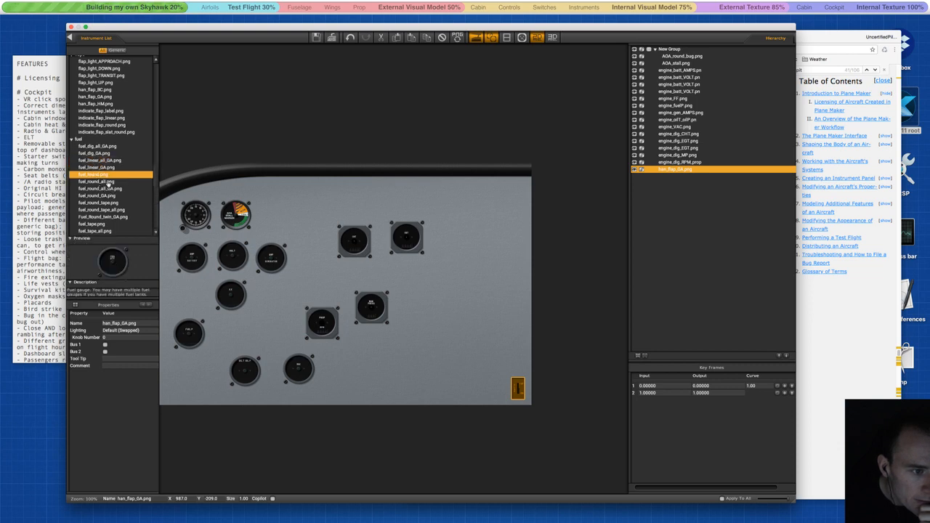
click(108, 183)
click(105, 175)
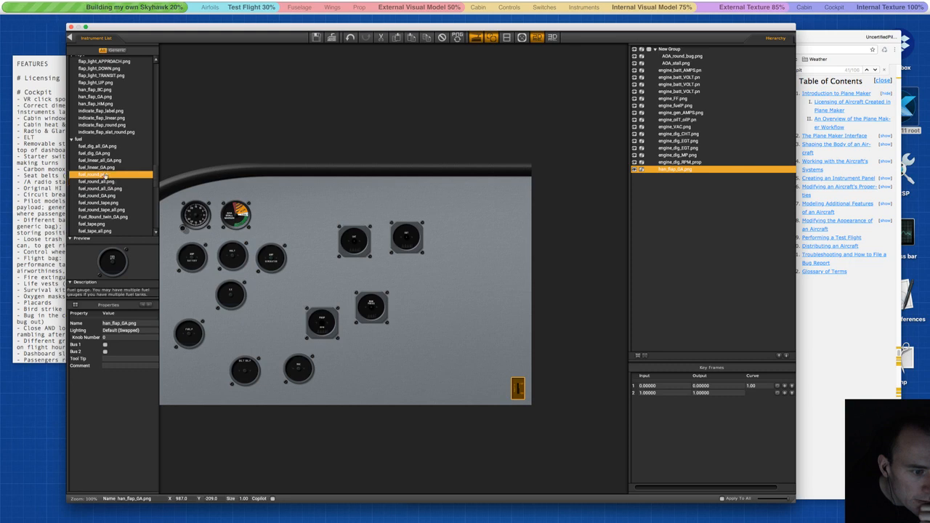
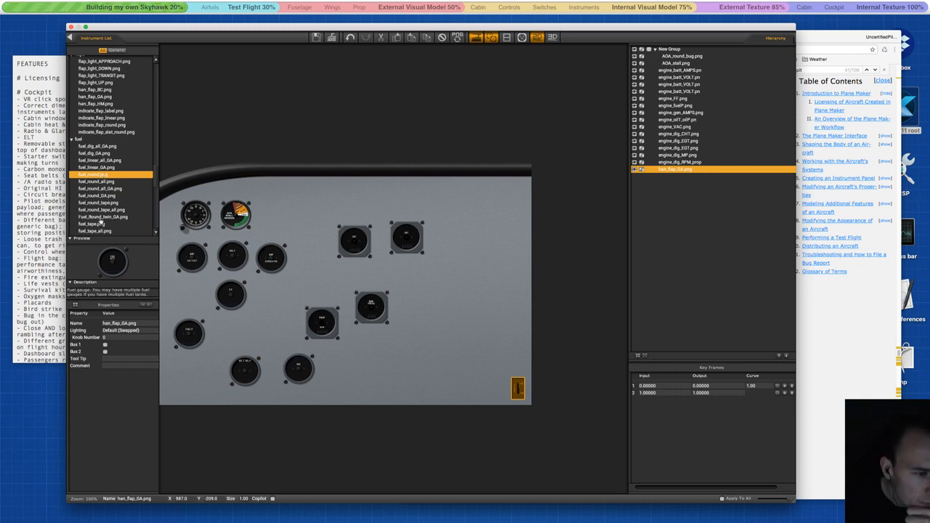
click(99, 181)
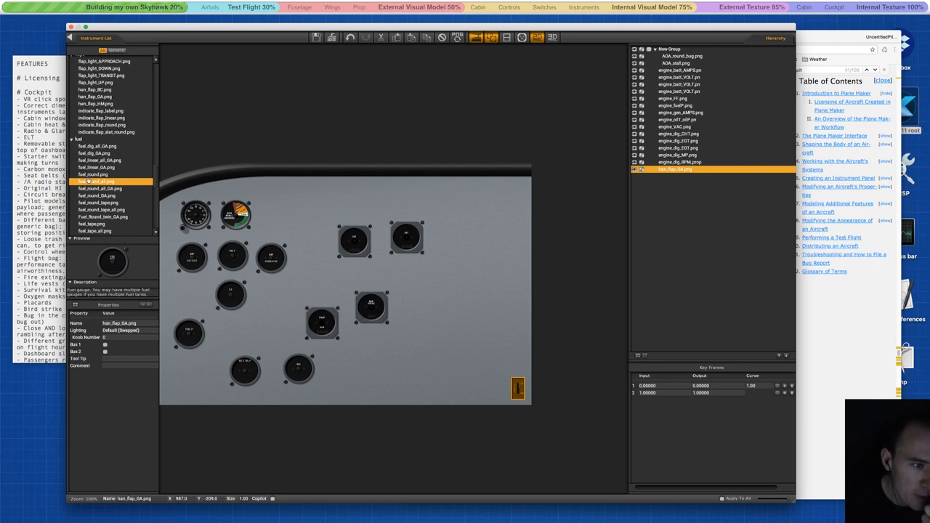
scroll(111, 207, down, 1)
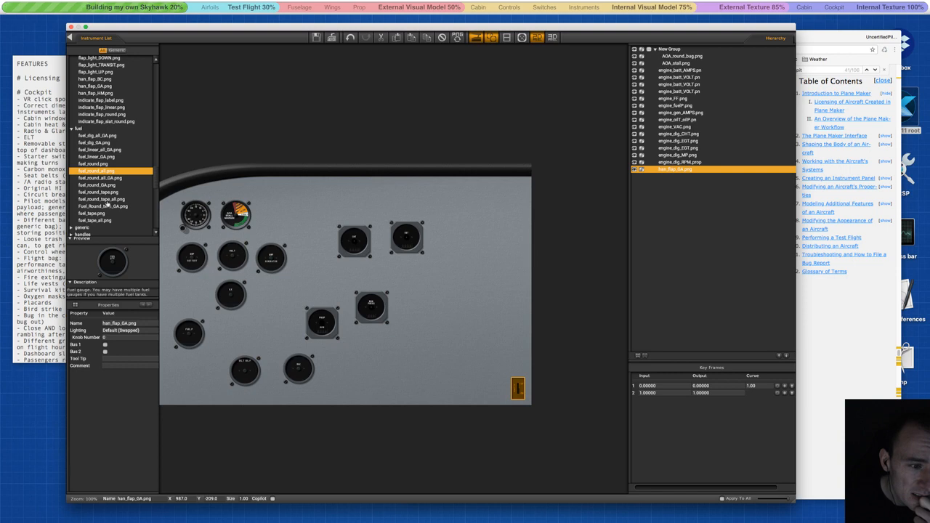
scroll(102, 186, down, 1)
scroll(100, 186, down, 1)
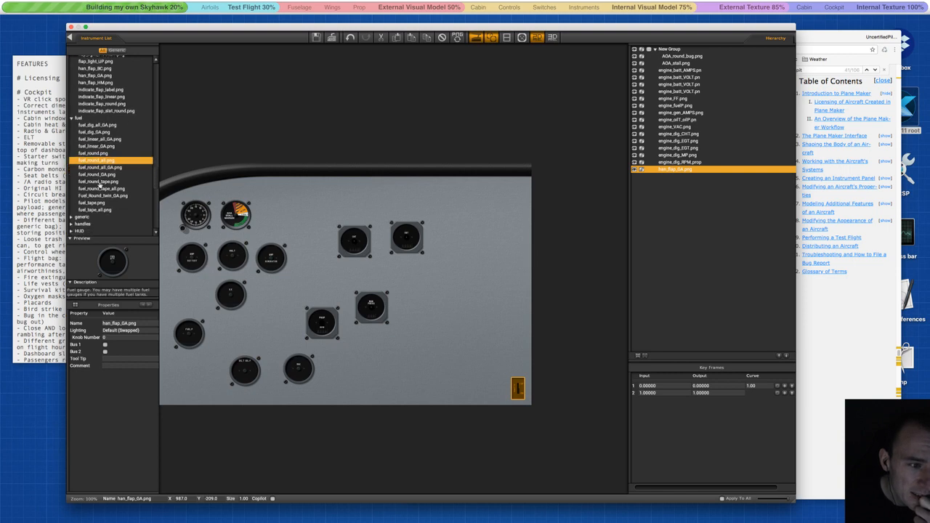
click(98, 183)
click(98, 189)
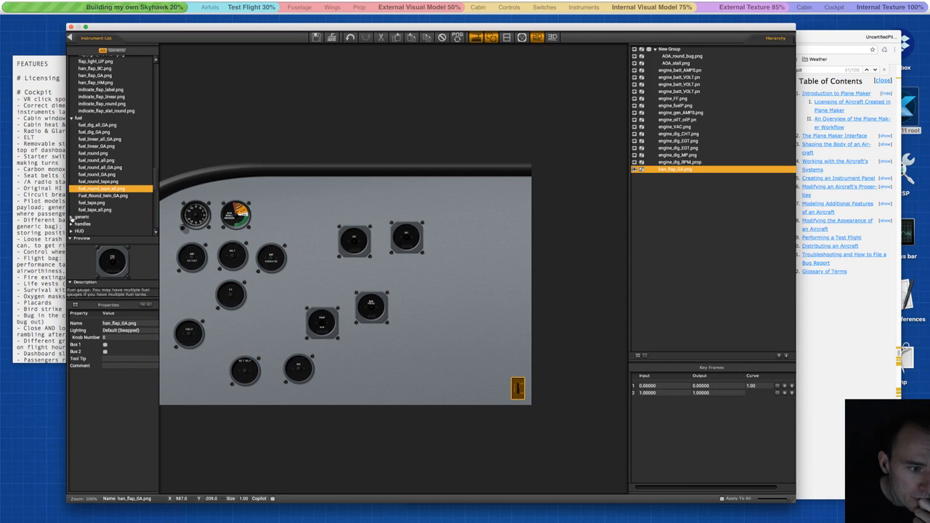
Expand the generic group, check the annunciator, handle and LED instruments, and collapse the group.
click(71, 217)
scroll(95, 187, down, 1)
click(98, 206)
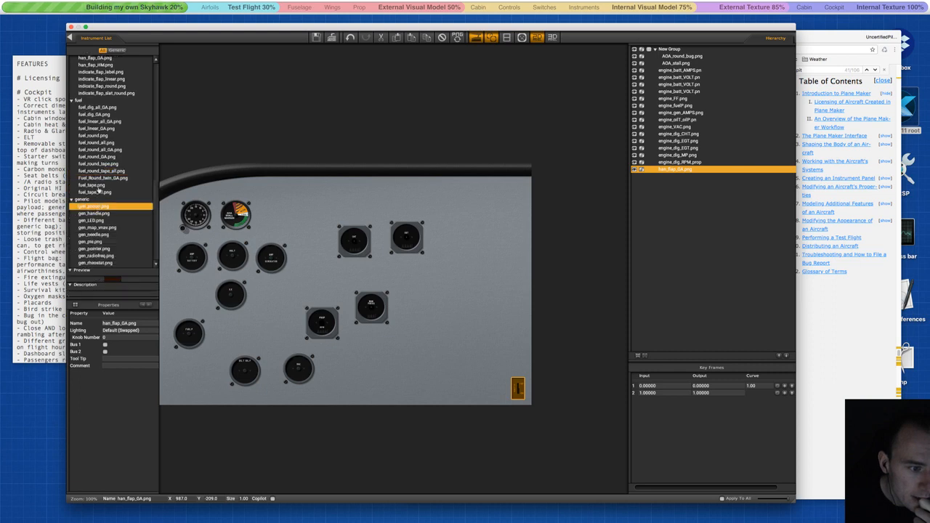
scroll(98, 183, down, 3)
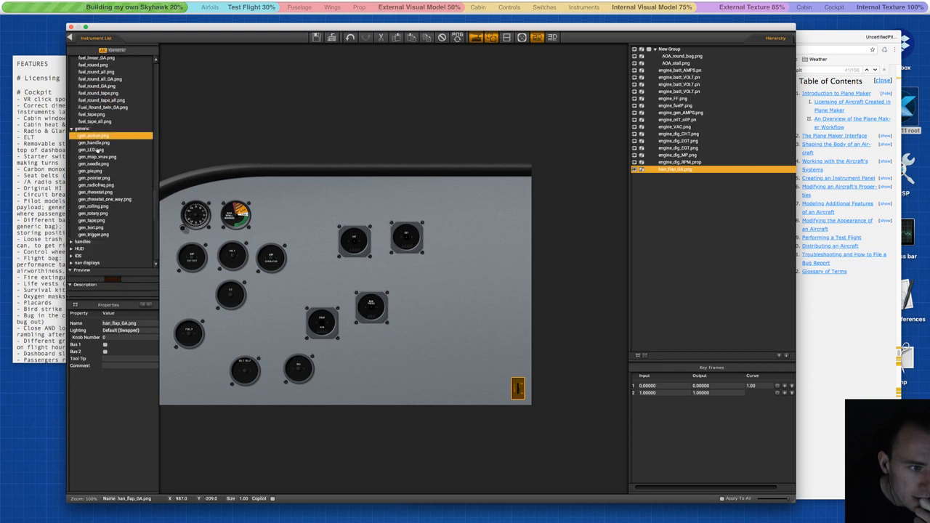
click(97, 142)
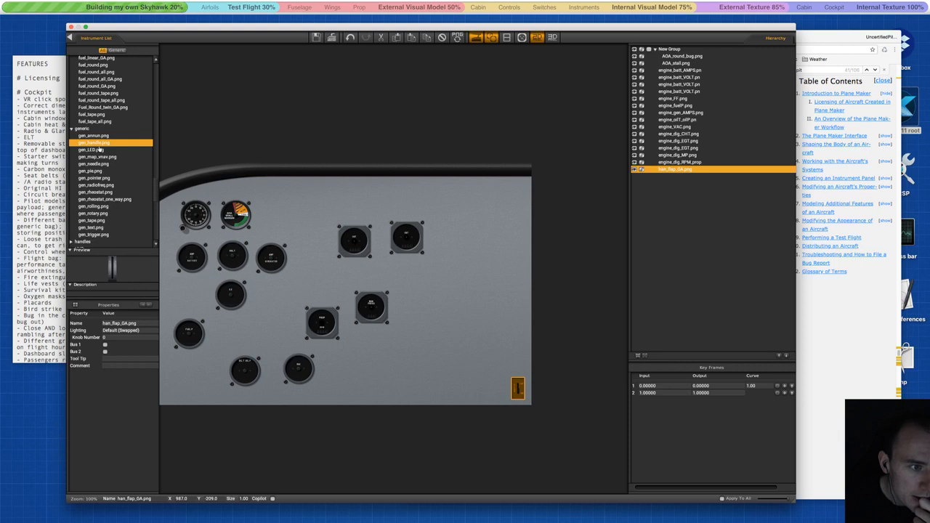
click(99, 150)
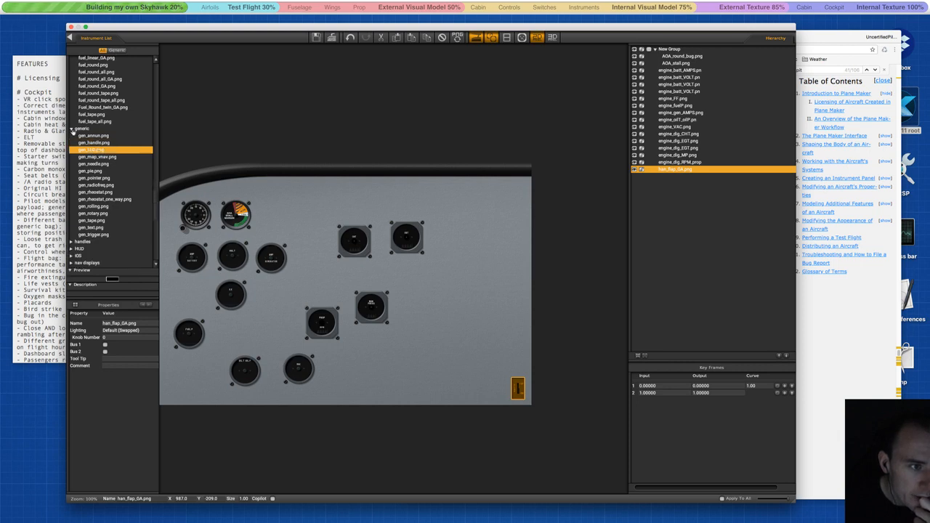
click(71, 129)
Expand the handles group and check its end pieces and levers such as alternate static, carb heat, collective, cowl flaps, displacement and incidence.
click(71, 137)
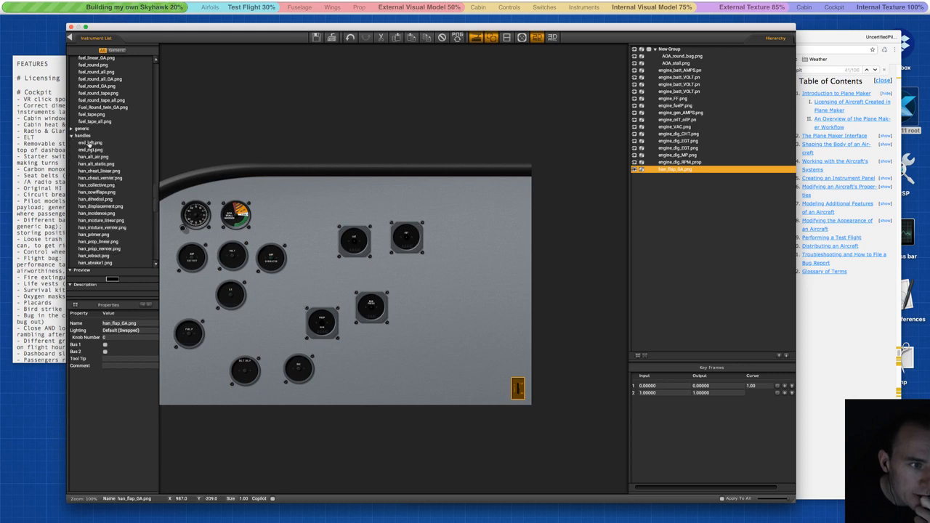
click(85, 143)
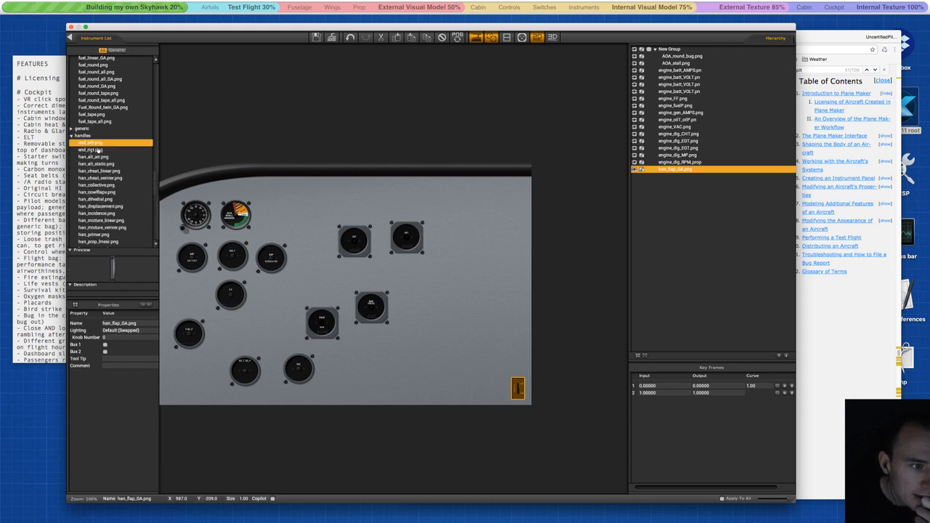
click(98, 150)
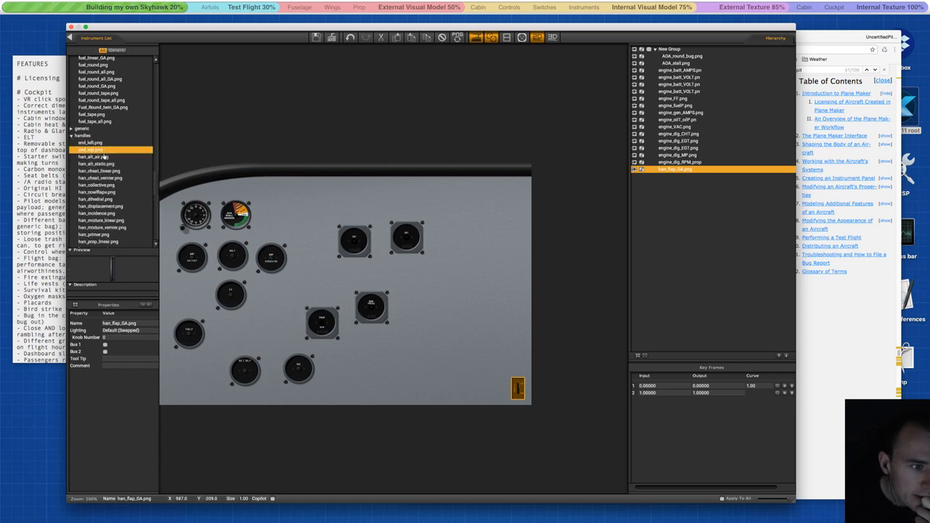
click(104, 173)
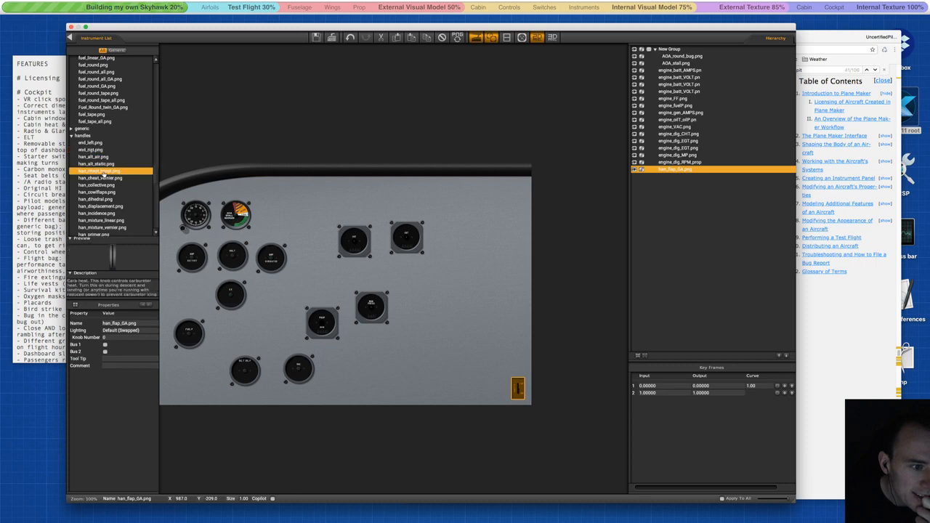
click(102, 164)
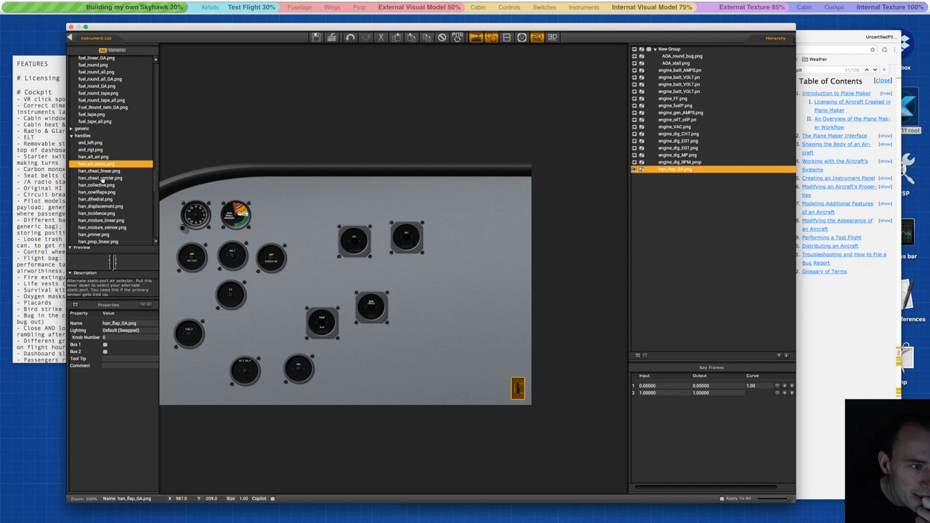
click(102, 178)
click(104, 186)
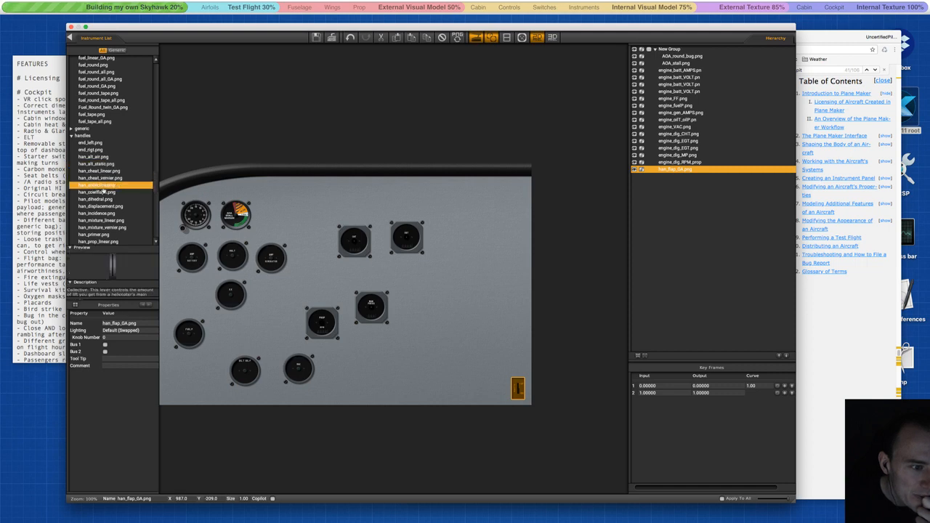
click(104, 192)
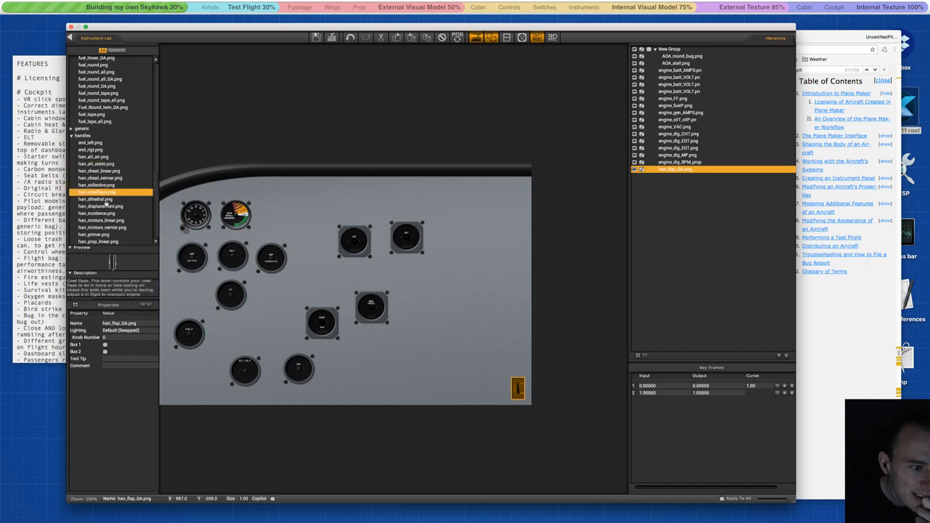
click(106, 201)
click(106, 207)
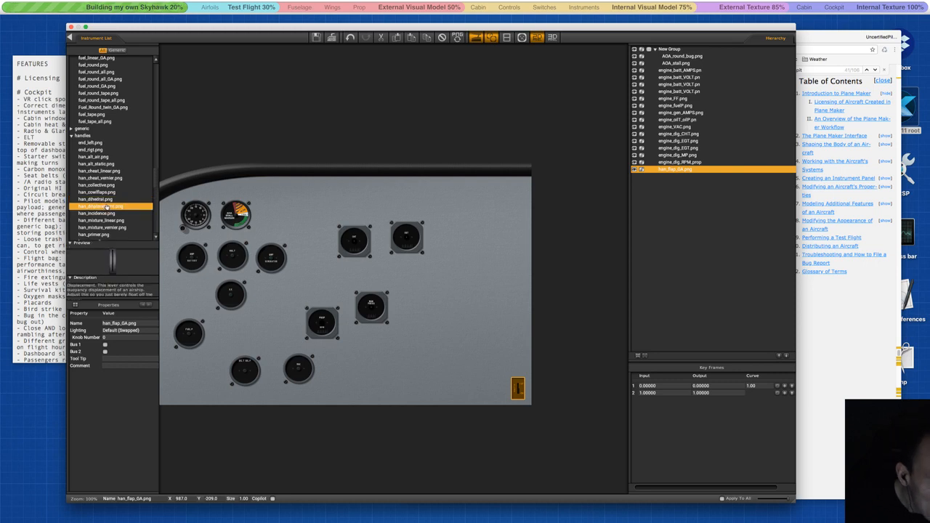
scroll(109, 211, down, 1)
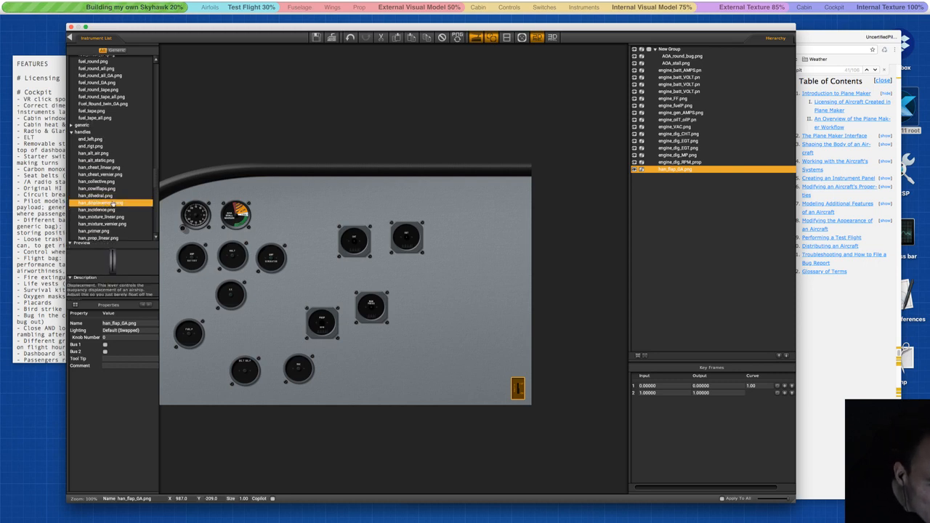
click(111, 207)
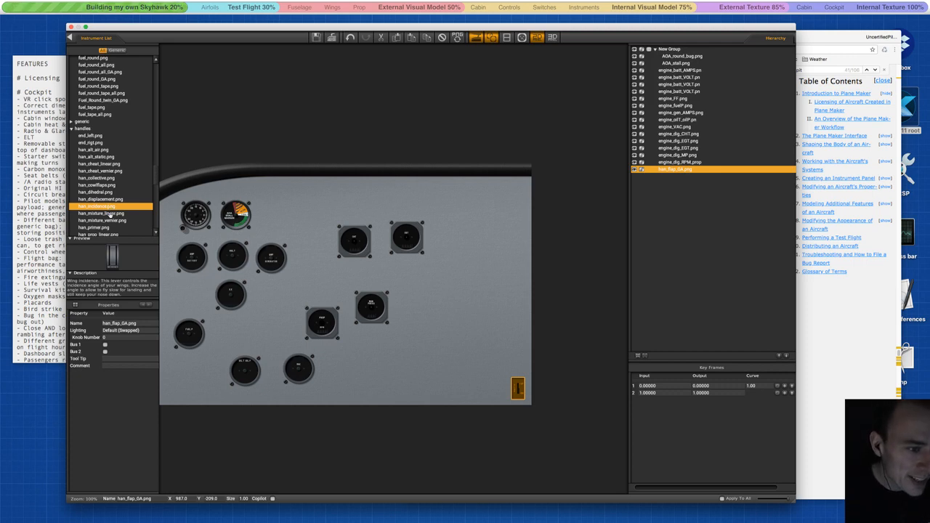
Place the han_mixture_linear.png mixture lever beside the flap lever, at about X 900, Y -193.
click(109, 214)
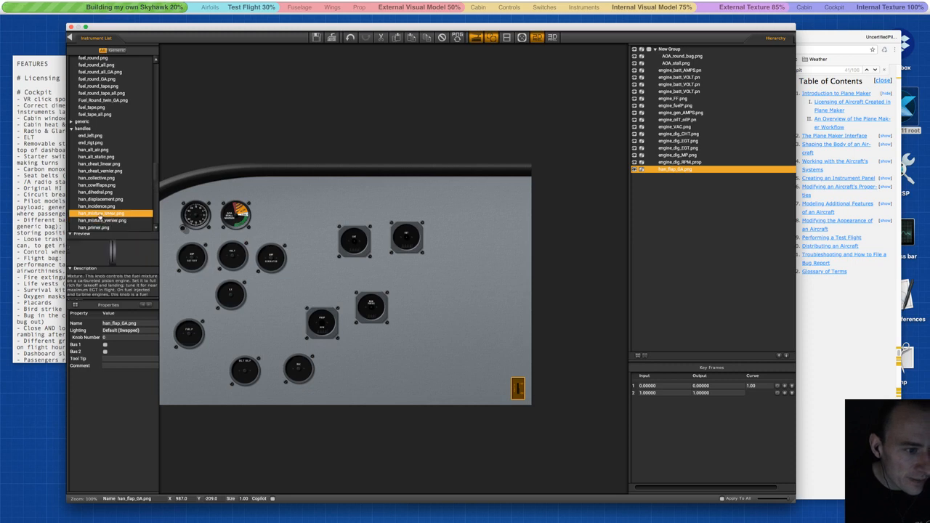
scroll(101, 216, down, 2)
drag(104, 187, 488, 378)
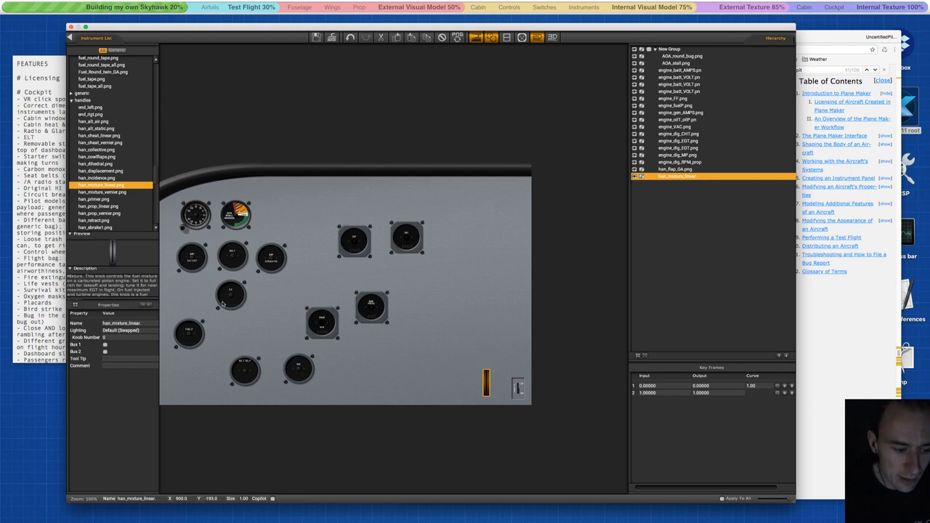
Compare the previews and descriptions of the primer, linear and vernier prop, and wing retract handles, and look through the rest of the handles group.
click(94, 199)
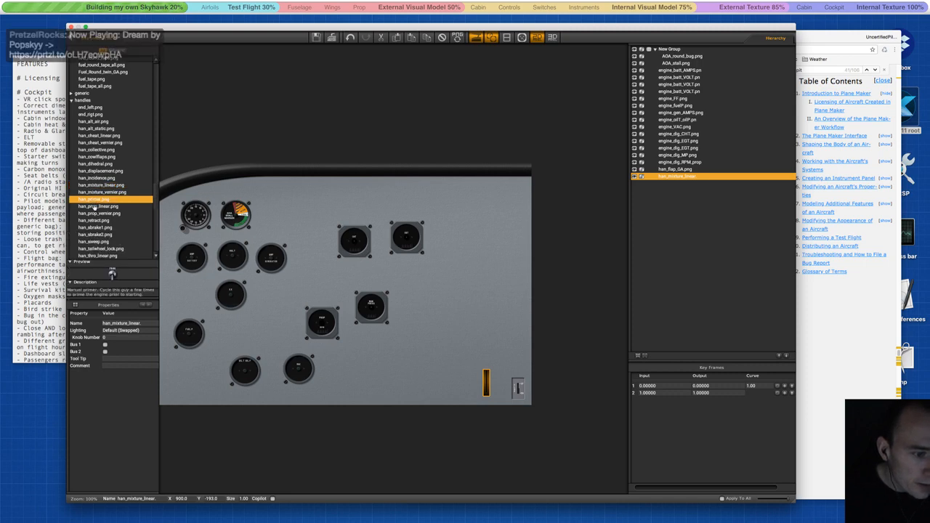
click(95, 206)
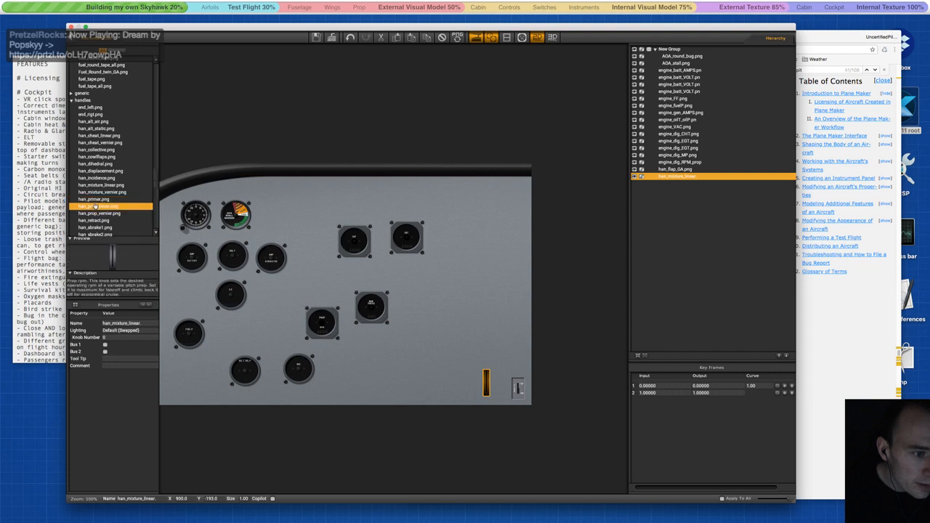
click(97, 199)
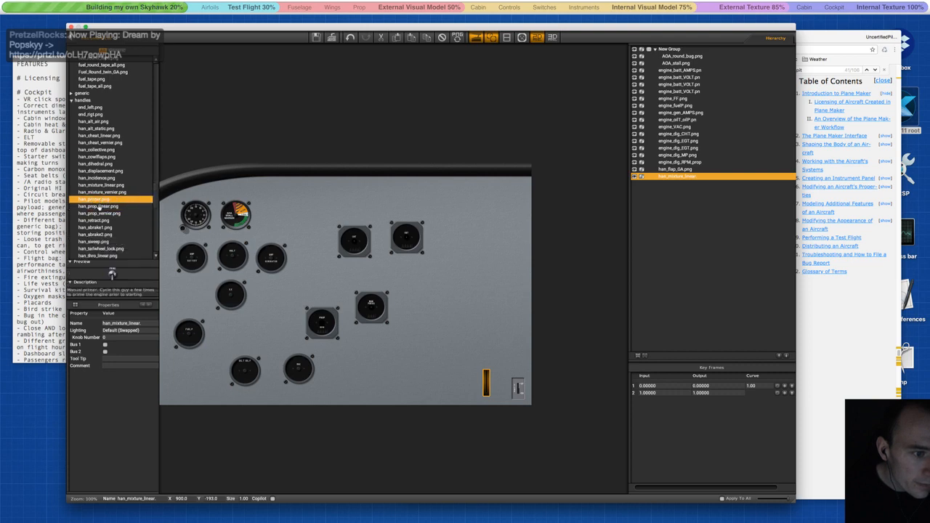
click(99, 207)
click(101, 213)
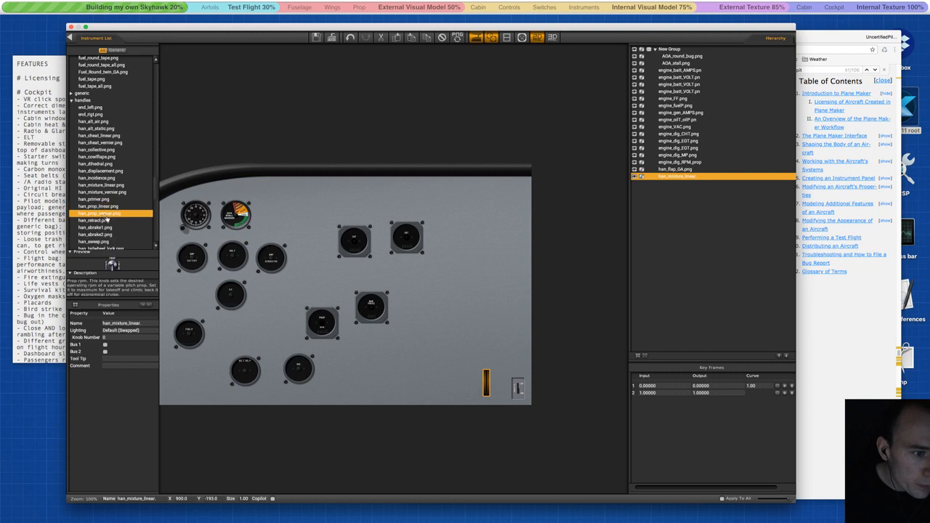
click(105, 222)
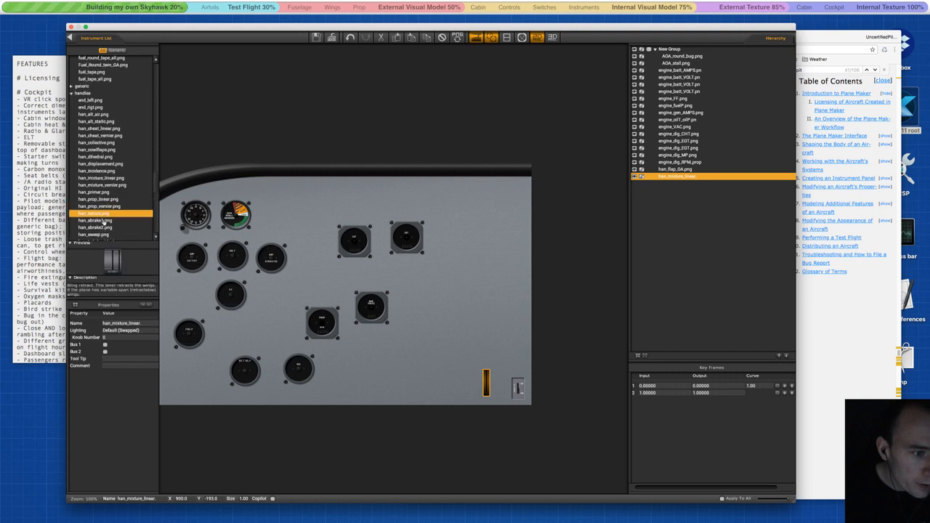
scroll(105, 222, down, 3)
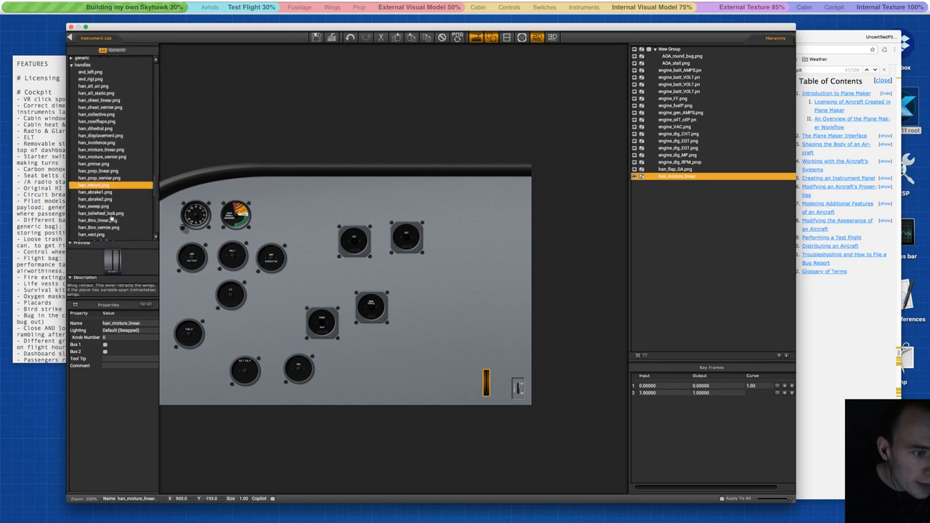
scroll(109, 213, down, 2)
scroll(108, 209, down, 1)
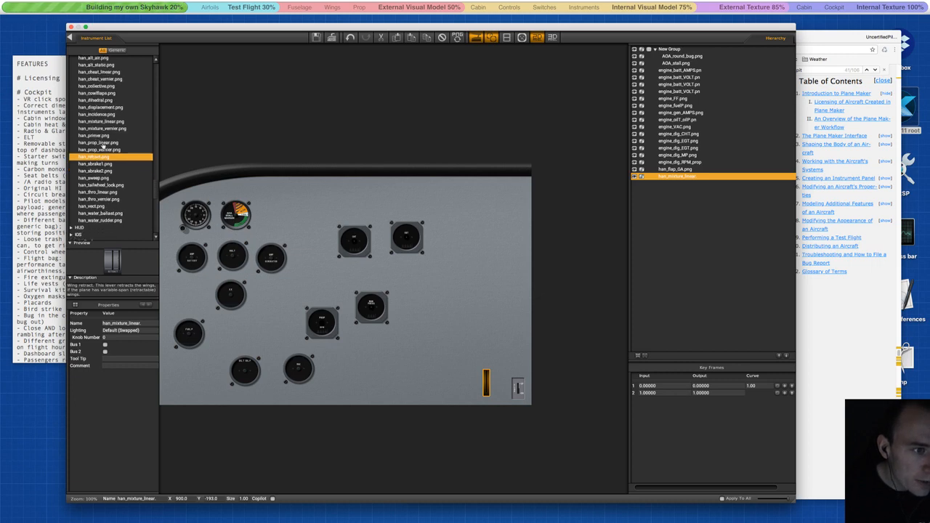
Review the alternate air, alternate static and collective levers in the handles group.
scroll(102, 145, up, 8)
scroll(104, 146, down, 2)
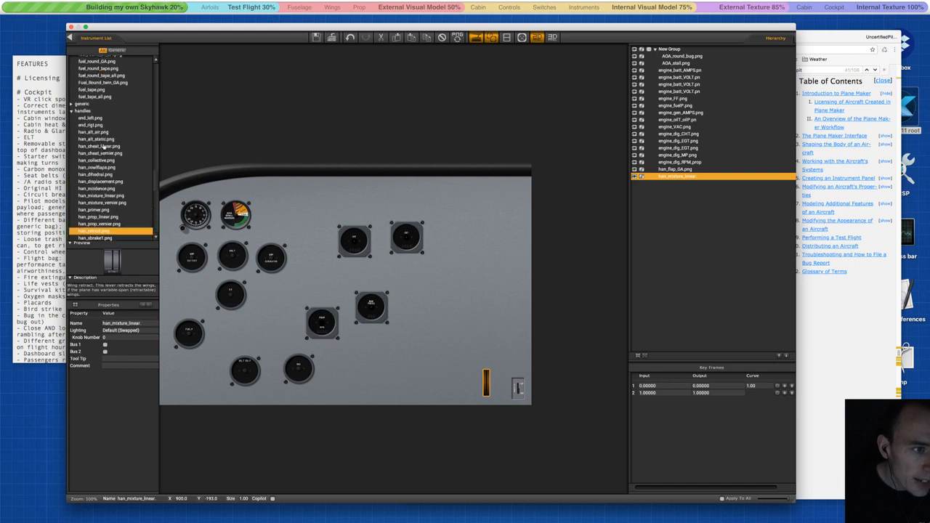
click(102, 133)
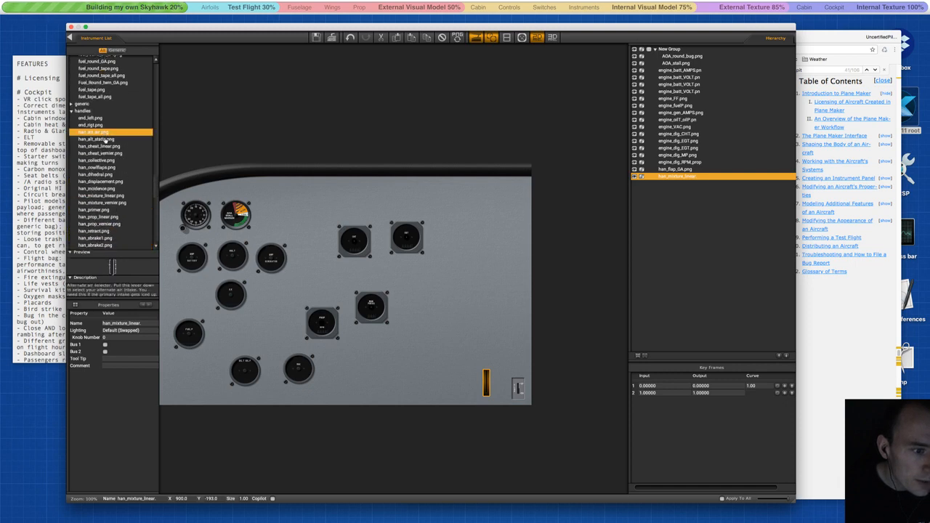
click(107, 139)
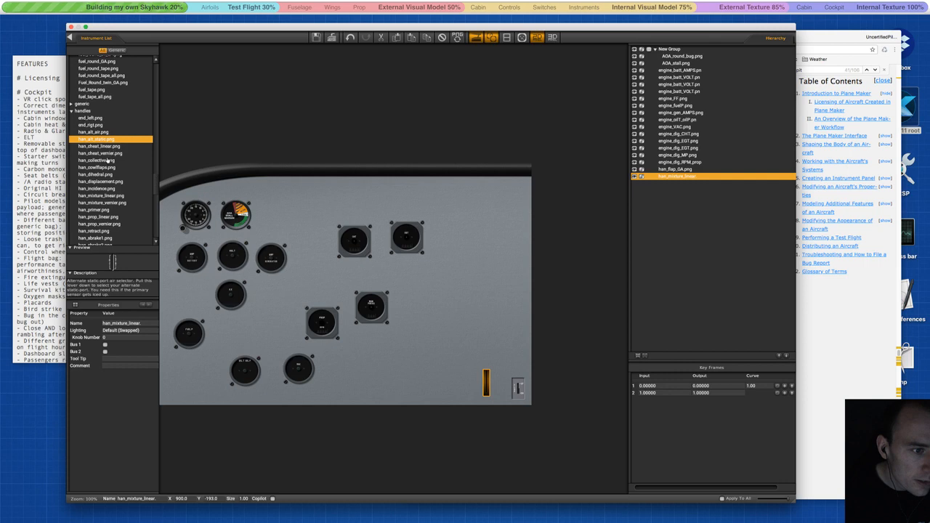
click(107, 159)
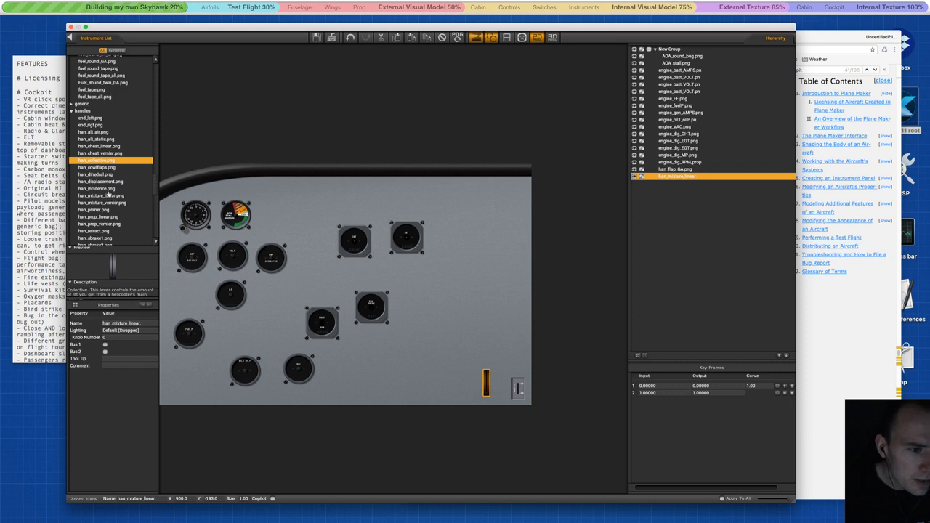
Place the han_thro_linear.png throttle lever beside the mixture lever, at about X 869, Y -199.
scroll(124, 220, down, 5)
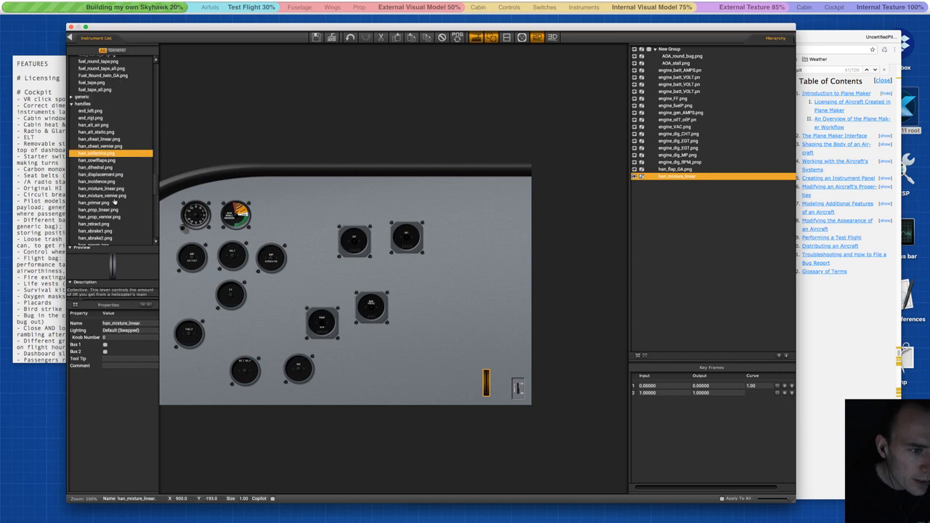
click(105, 171)
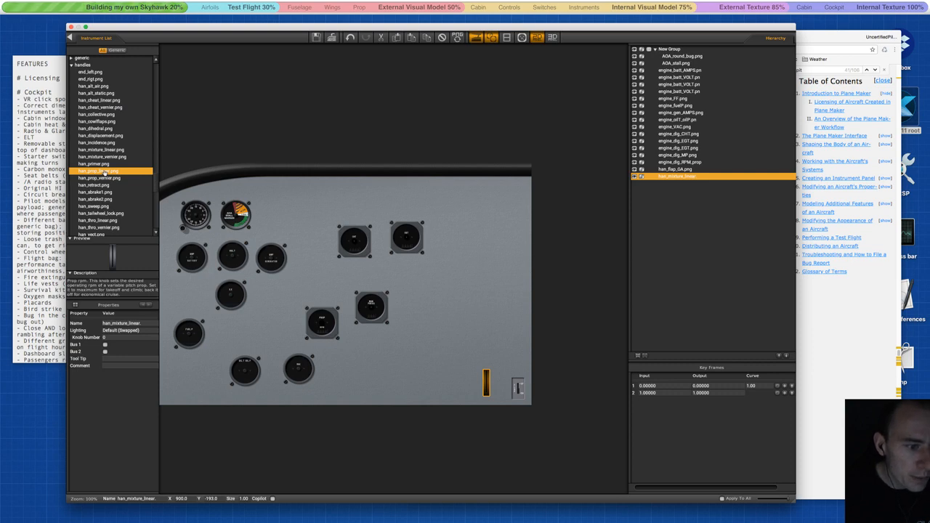
click(107, 178)
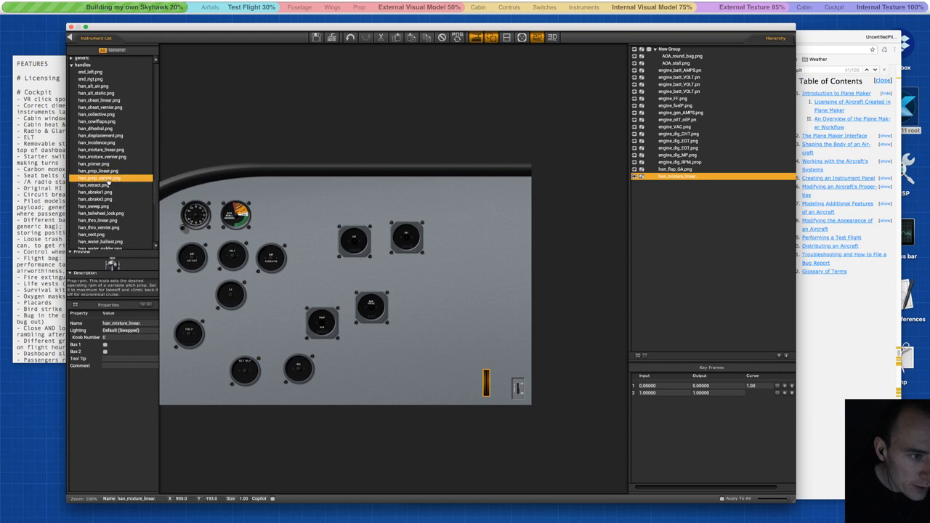
scroll(109, 197, down, 1)
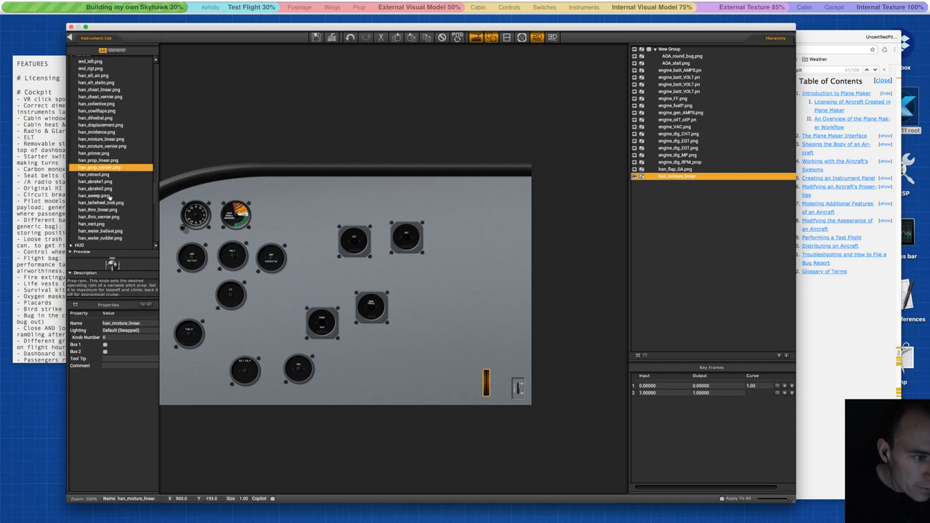
click(107, 207)
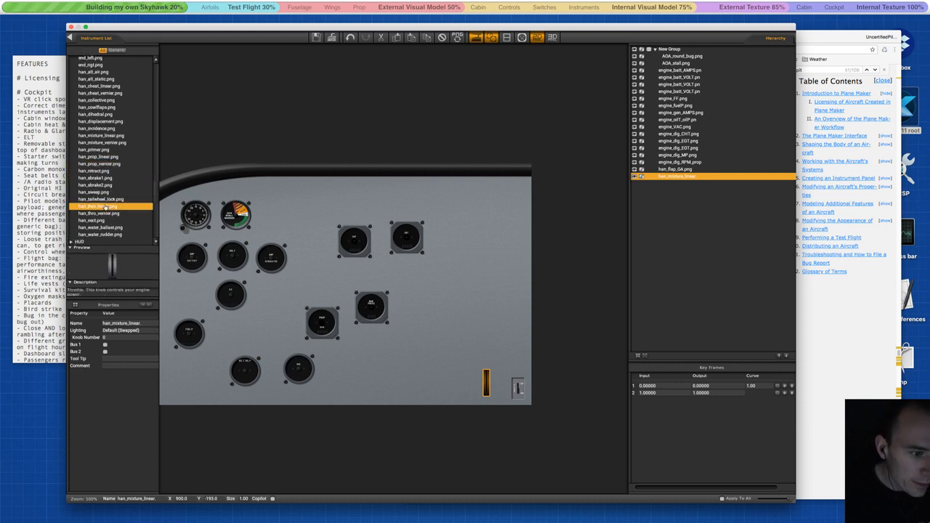
drag(107, 208, 475, 387)
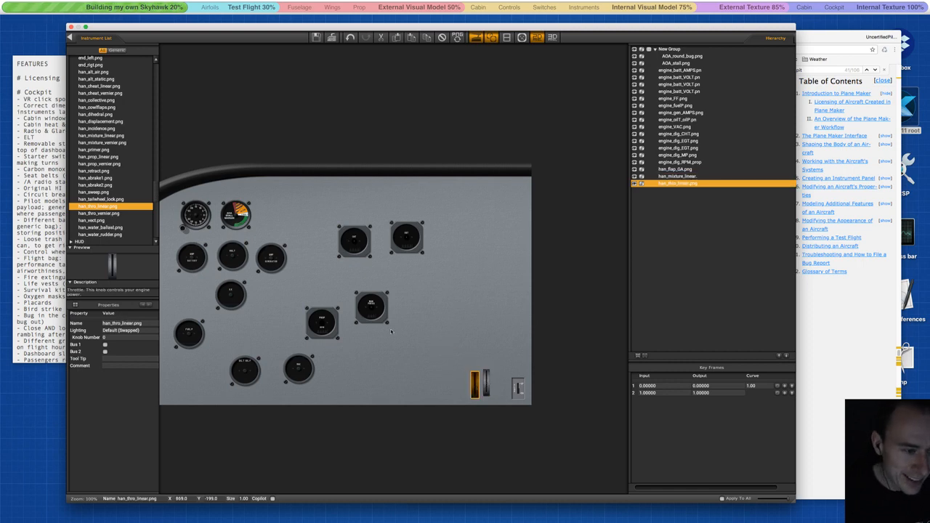
Expand the HUD group, check the HUD airspeed instrument, and look through the remaining HUD instruments.
scroll(115, 210, down, 2)
click(75, 218)
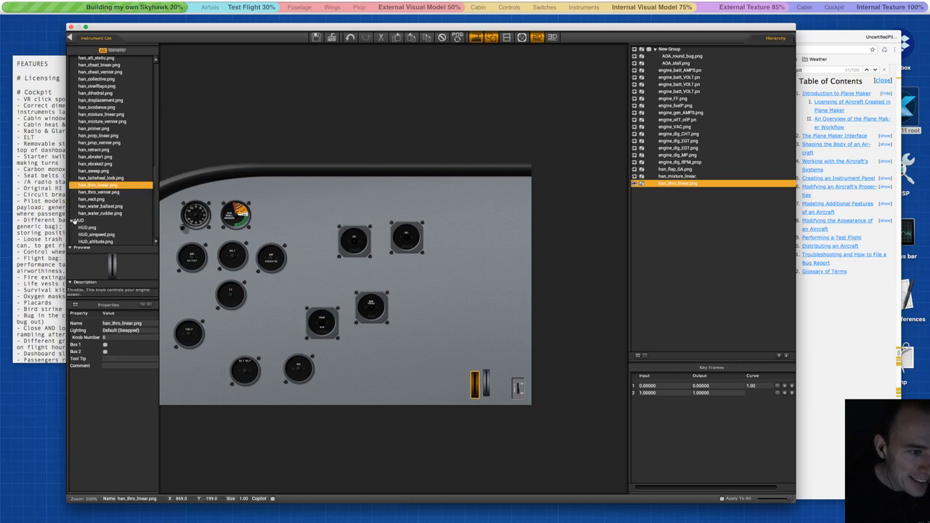
scroll(93, 209, down, 2)
scroll(93, 210, down, 1)
click(90, 176)
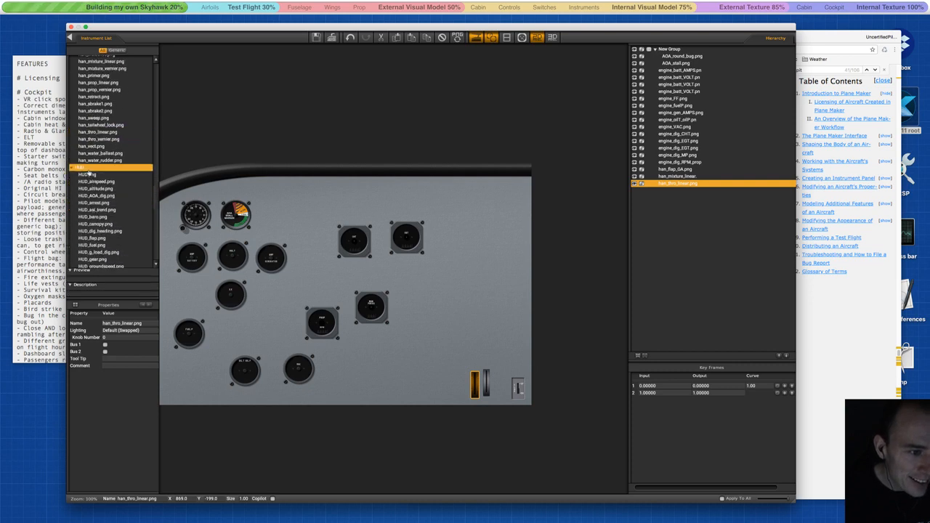
click(97, 183)
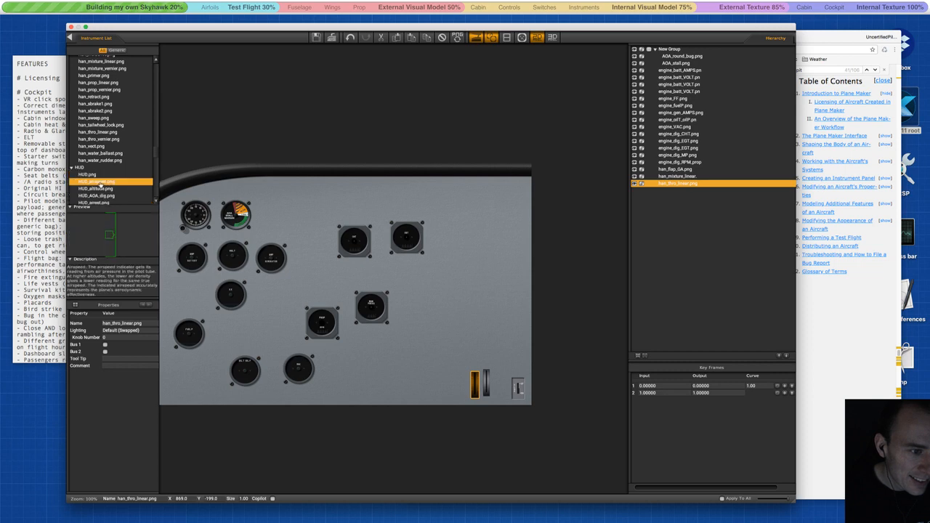
scroll(100, 183, down, 5)
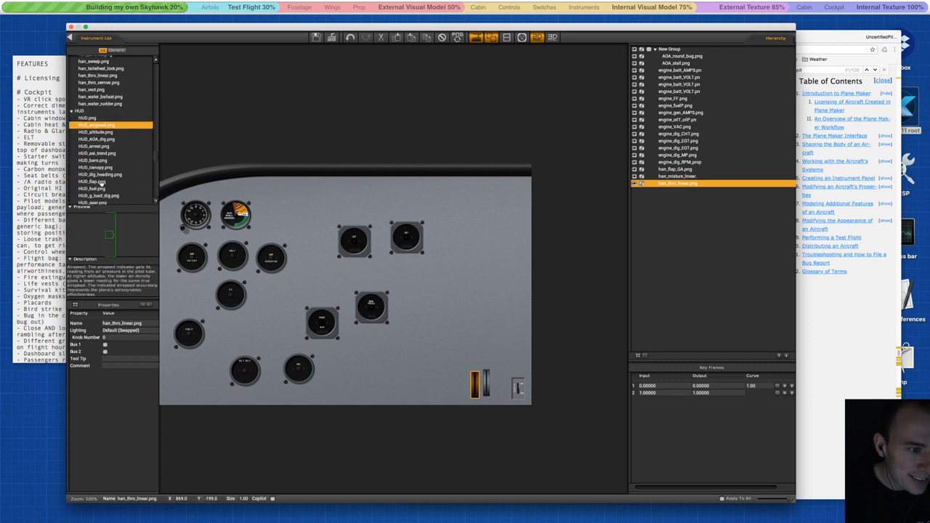
scroll(101, 185, down, 2)
scroll(101, 184, down, 9)
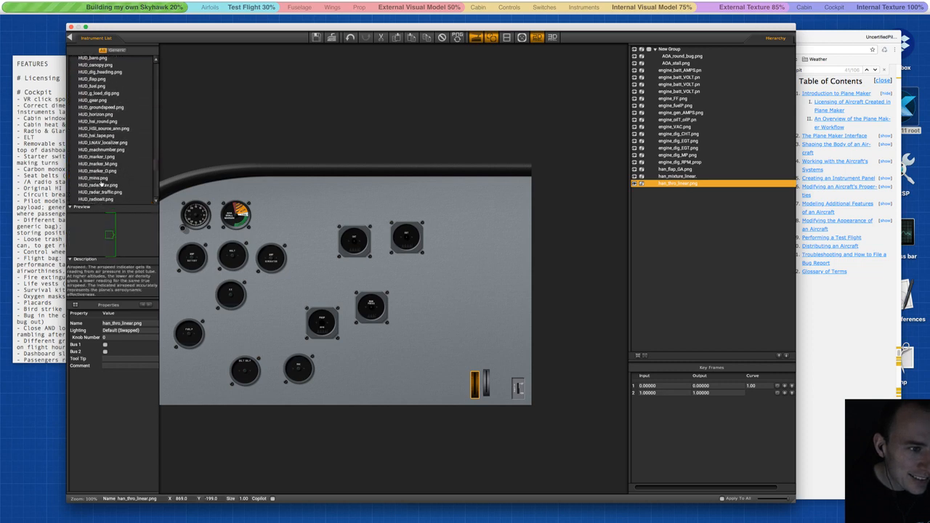
Expand the IOS group, check the IOS airspeed indicator's preview and description, and collapse the group.
click(71, 138)
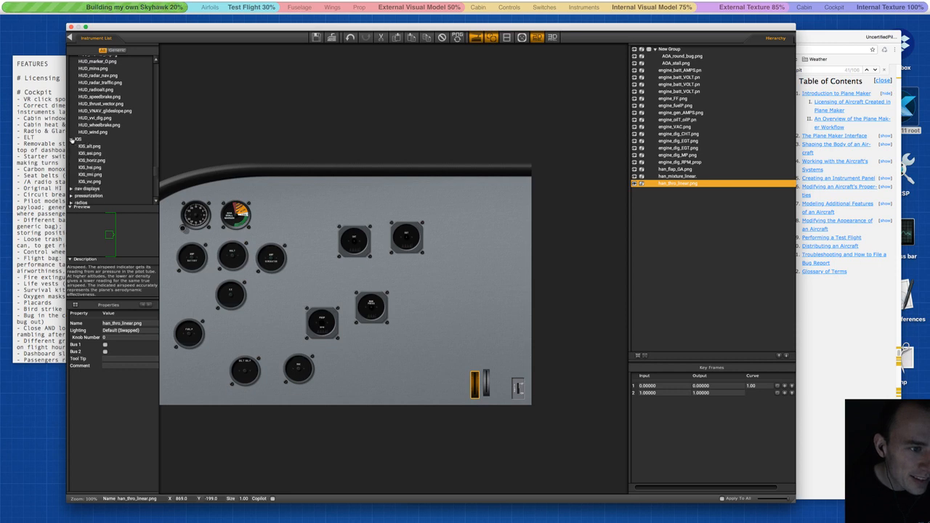
click(88, 153)
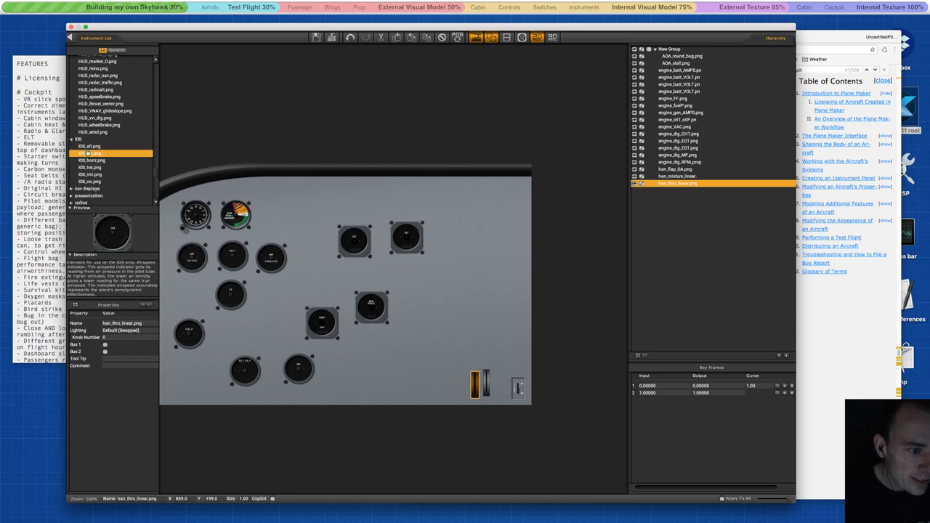
click(71, 139)
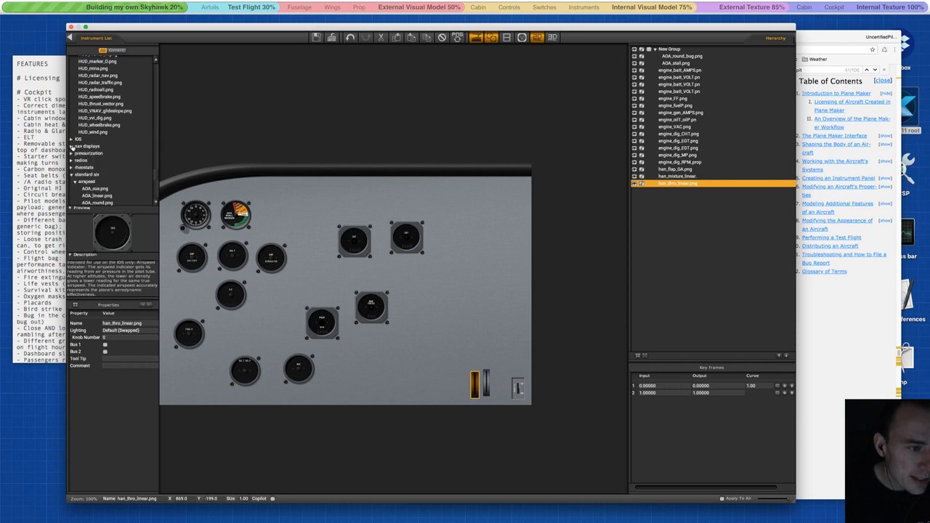
Look through the contents of the nav displays and pressurization groups, collapsing each one.
click(71, 146)
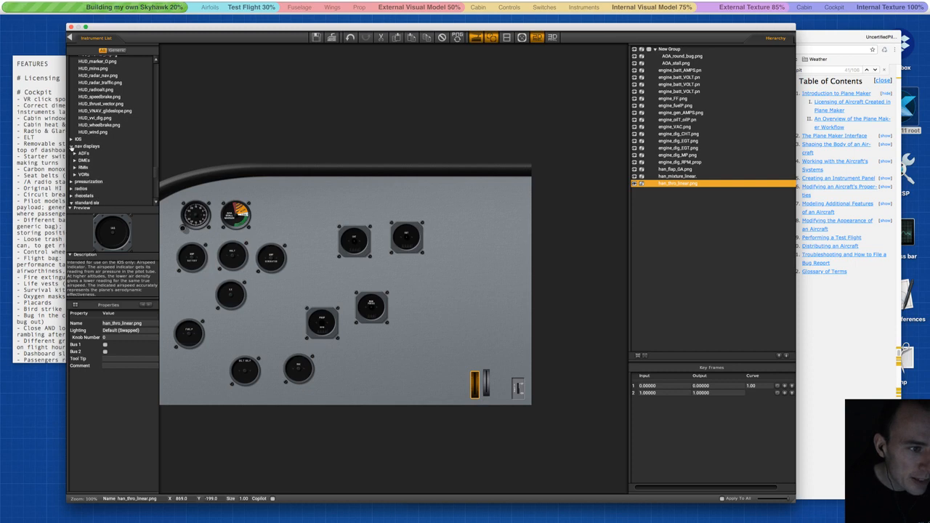
click(71, 146)
click(71, 154)
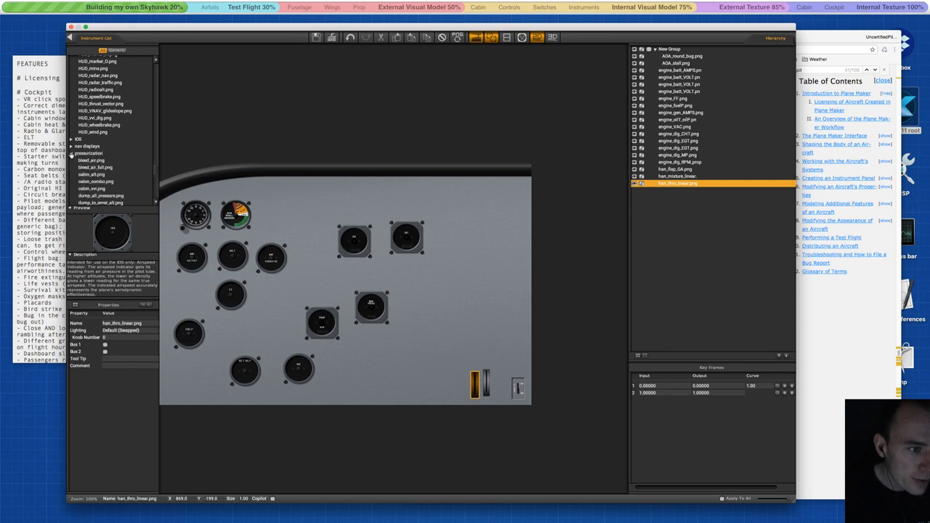
scroll(72, 145, down, 3)
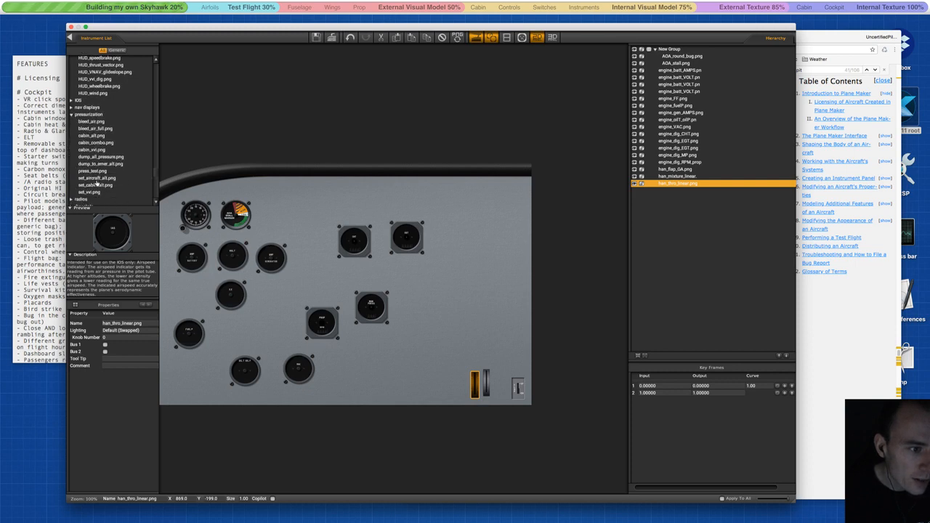
click(71, 114)
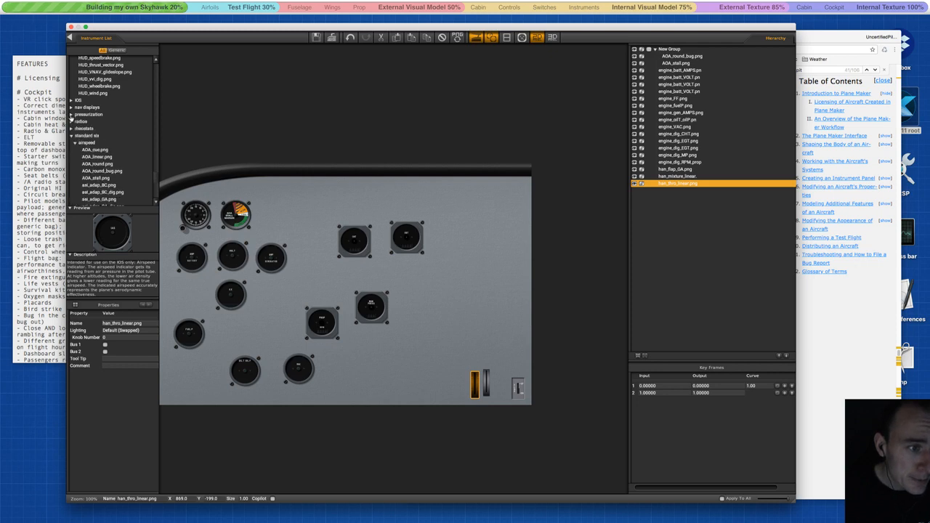
Look through the radios group and its subgroups, collapse it, and expand the rheostats group.
click(71, 121)
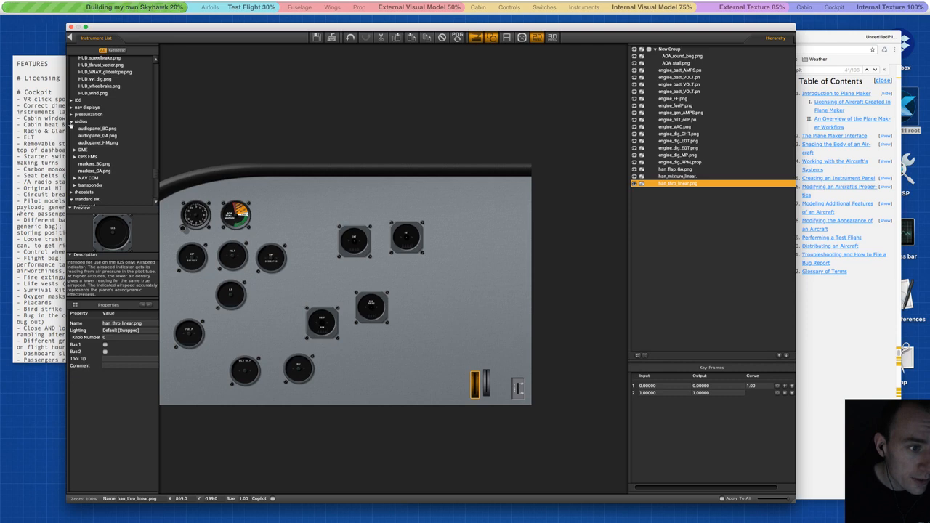
click(71, 121)
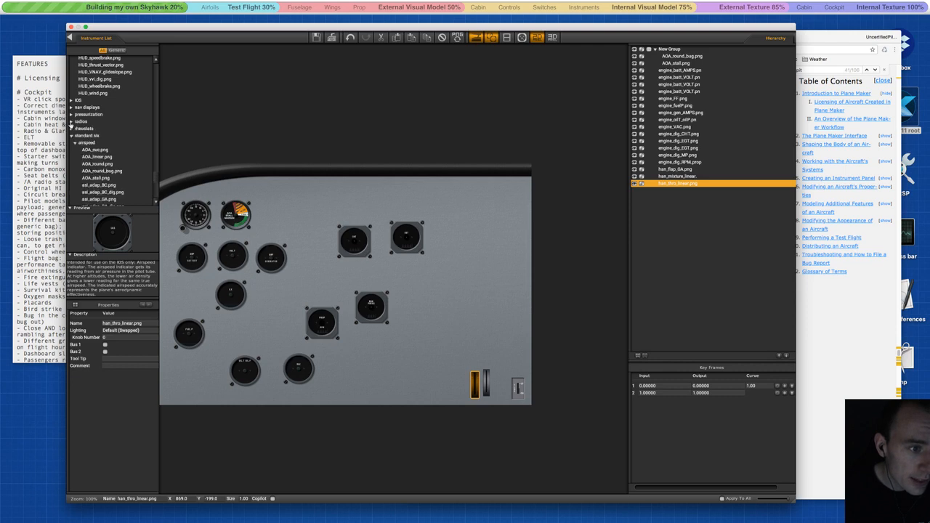
click(71, 122)
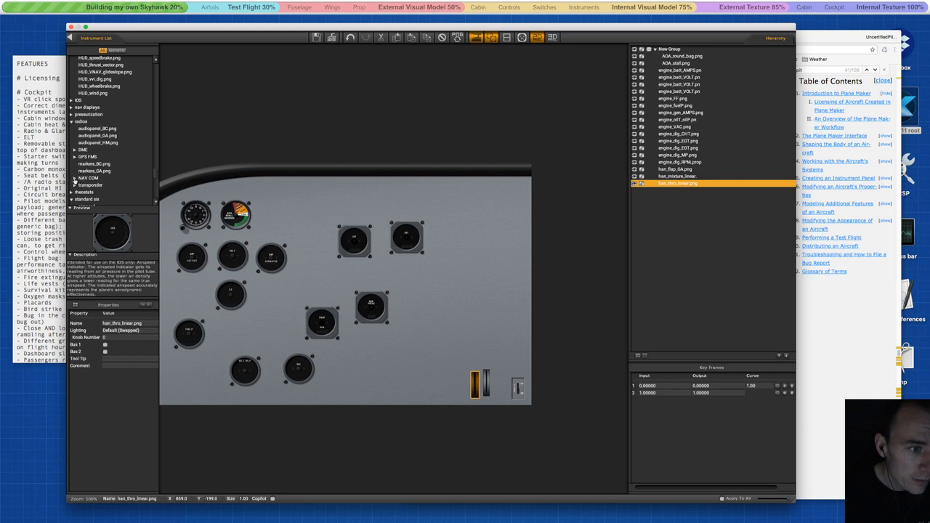
scroll(75, 178, down, 3)
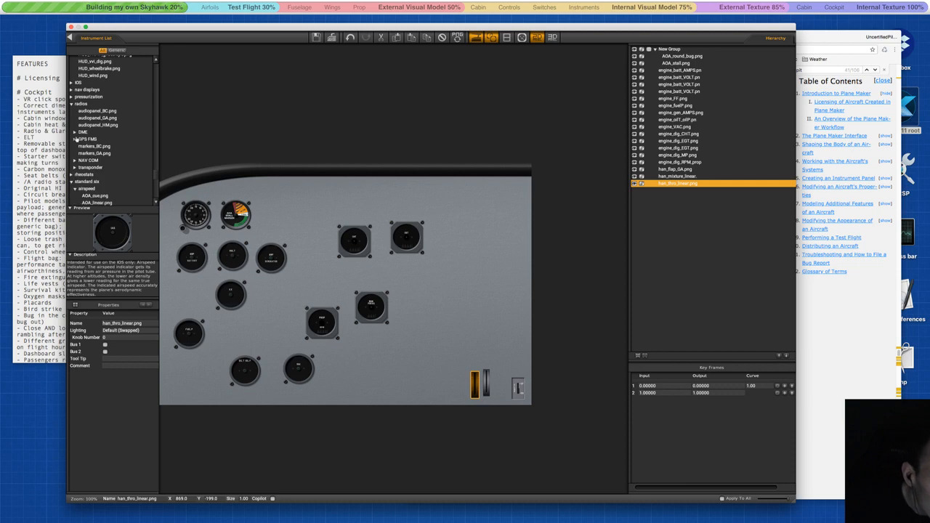
click(74, 139)
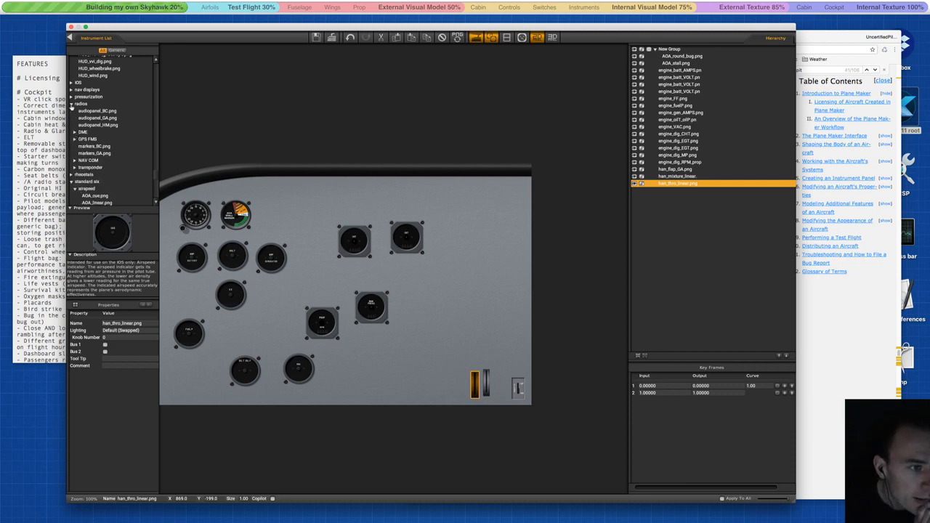
click(71, 105)
click(71, 110)
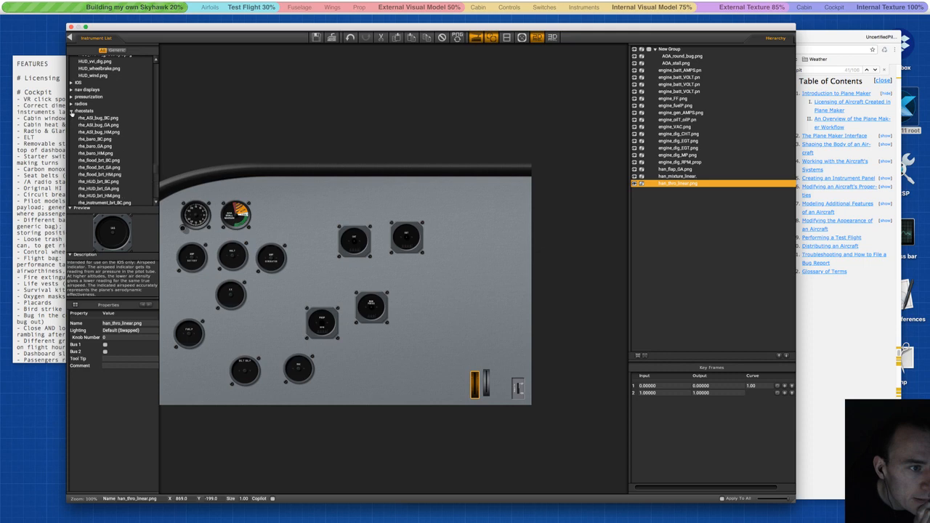
Check the previews and descriptions of the airspeed bug, barometer and HUD brightness knobs in the rheostats group.
click(94, 124)
click(96, 132)
click(97, 146)
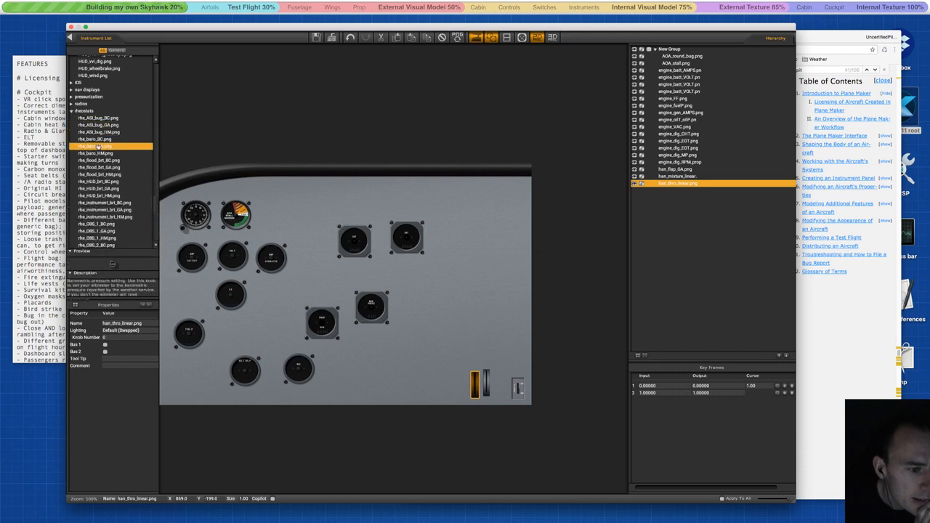
click(99, 154)
click(102, 182)
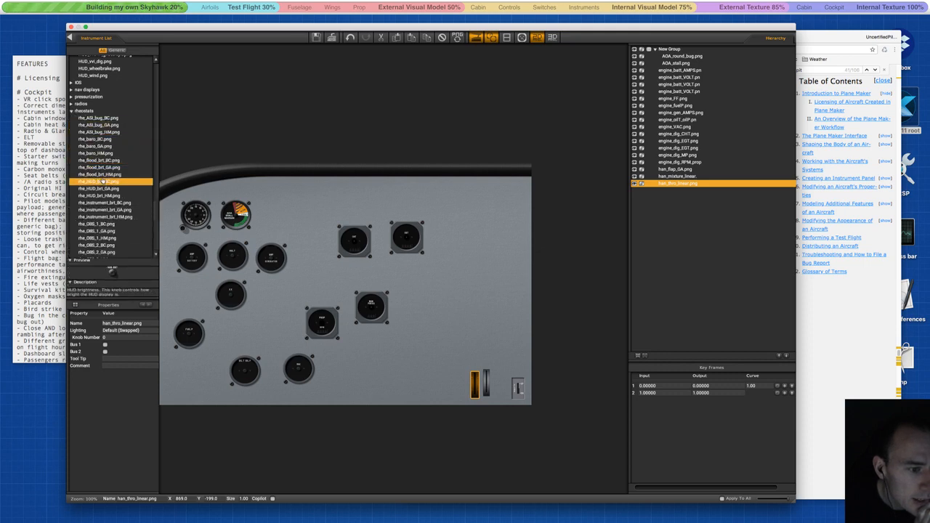
click(100, 195)
scroll(98, 193, down, 2)
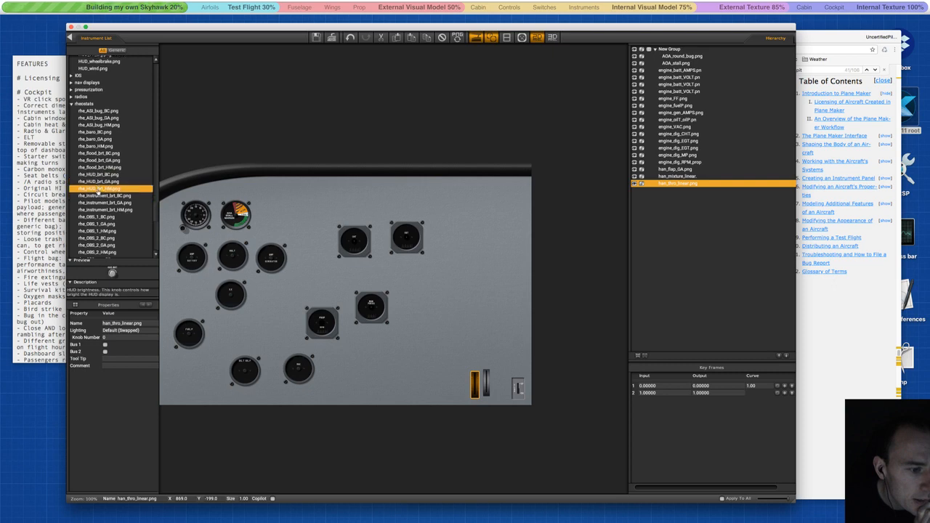
Check the instrument brightness and OBS knobs in the rheostats group, and collapse the group.
click(104, 203)
click(104, 217)
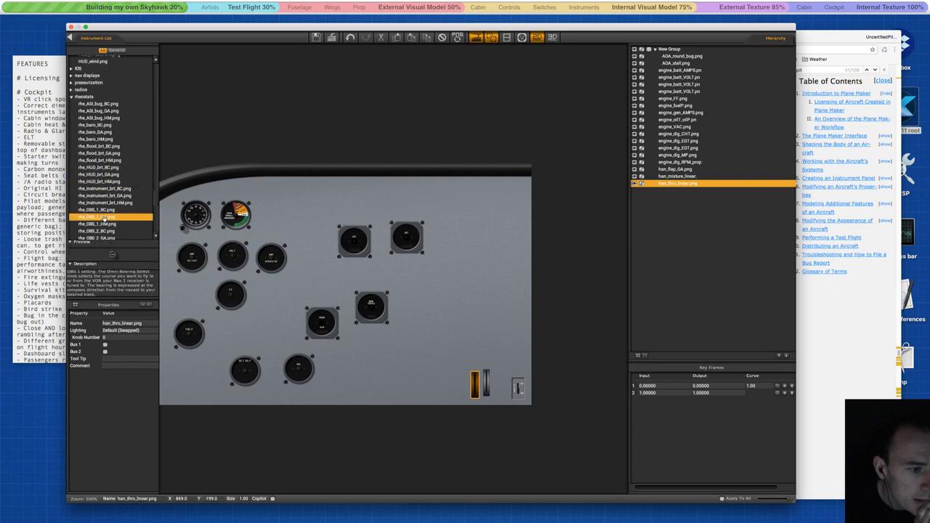
click(103, 196)
scroll(104, 207, down, 3)
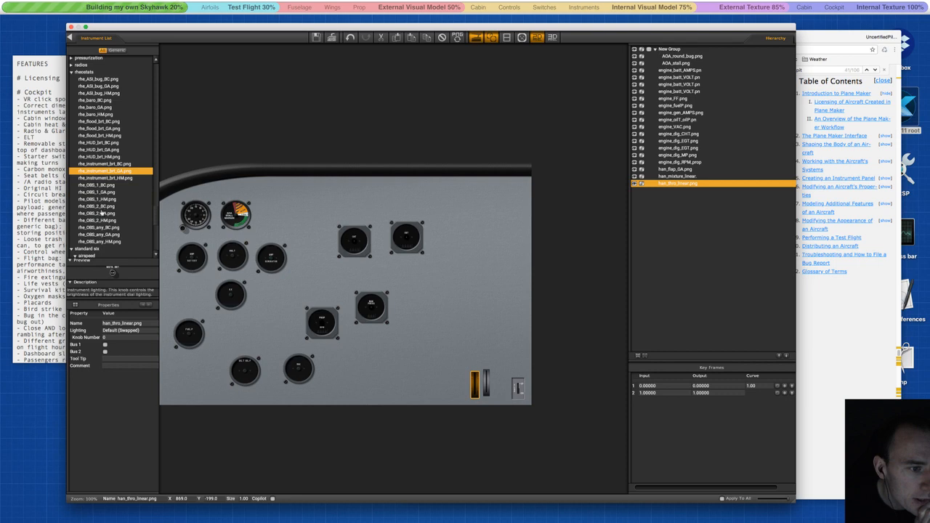
click(103, 213)
click(104, 220)
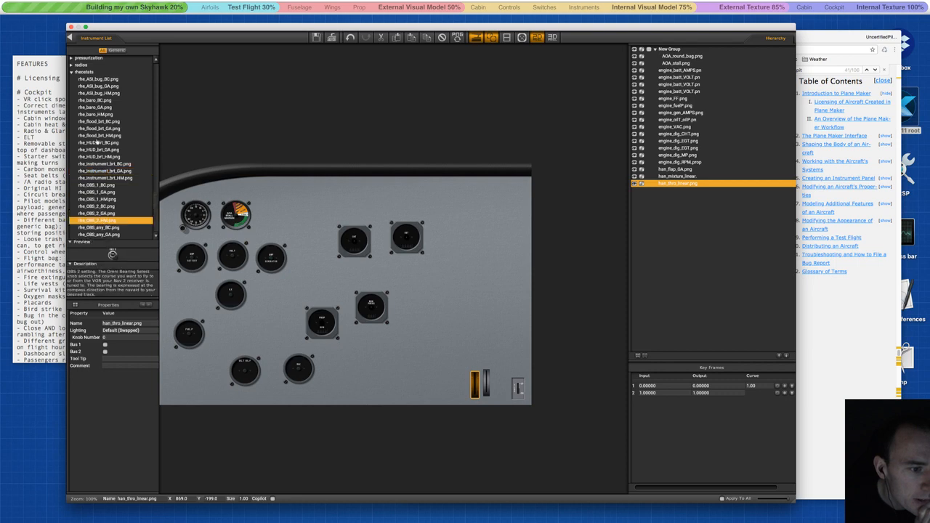
click(71, 72)
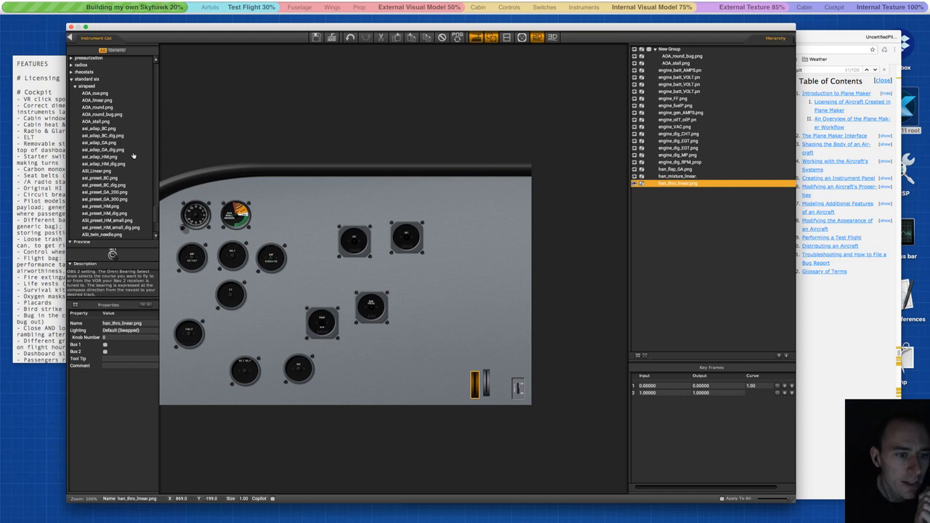
Look through the standard six airspeed instruments and compare the adaptive GA and HM airspeed indicators, with and without digital readout.
scroll(123, 153, down, 3)
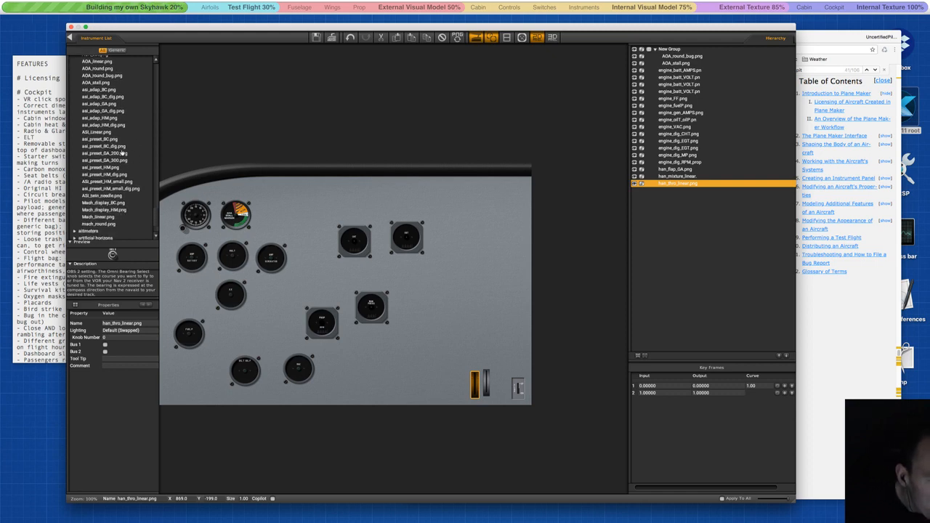
scroll(123, 153, down, 1)
scroll(123, 153, down, 1)
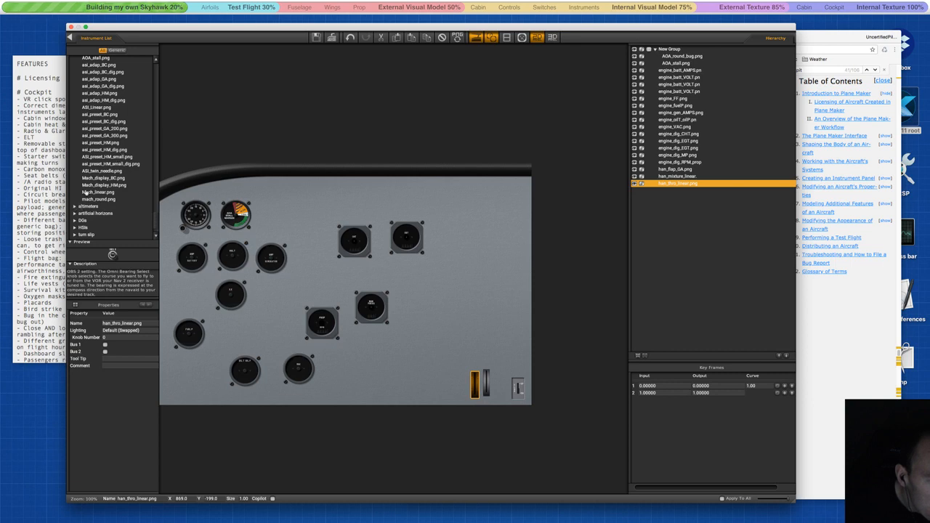
scroll(98, 116, up, 3)
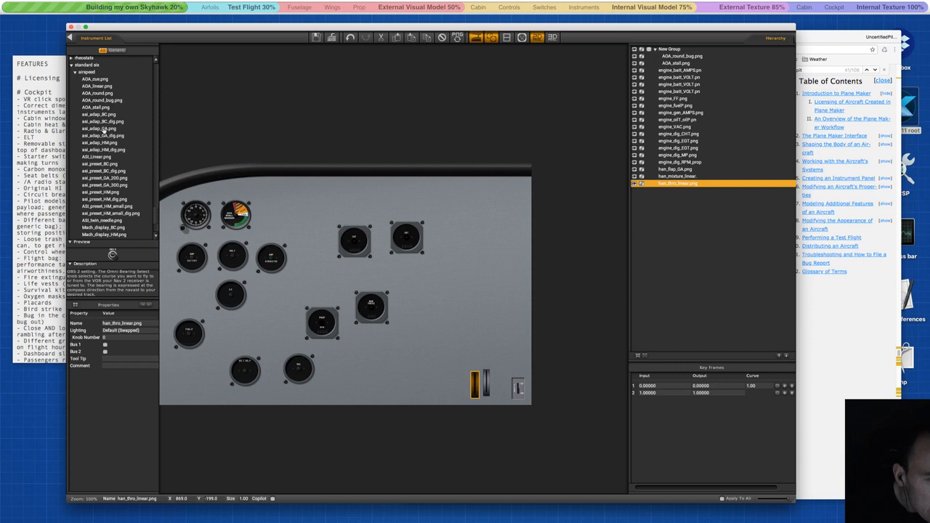
click(105, 128)
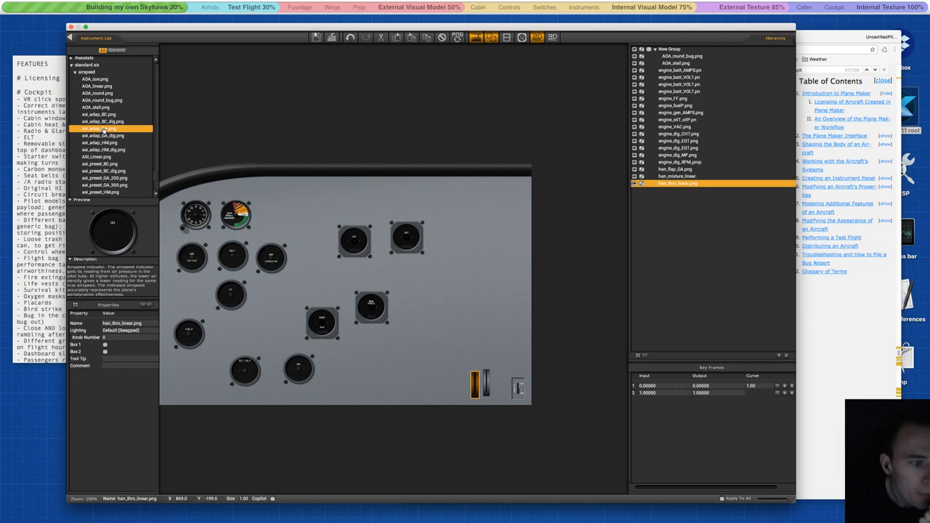
click(103, 136)
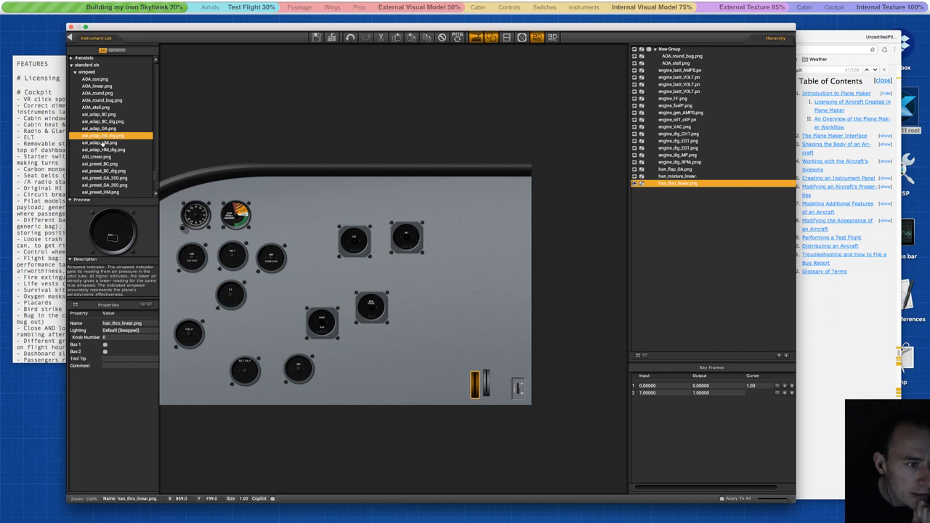
click(104, 143)
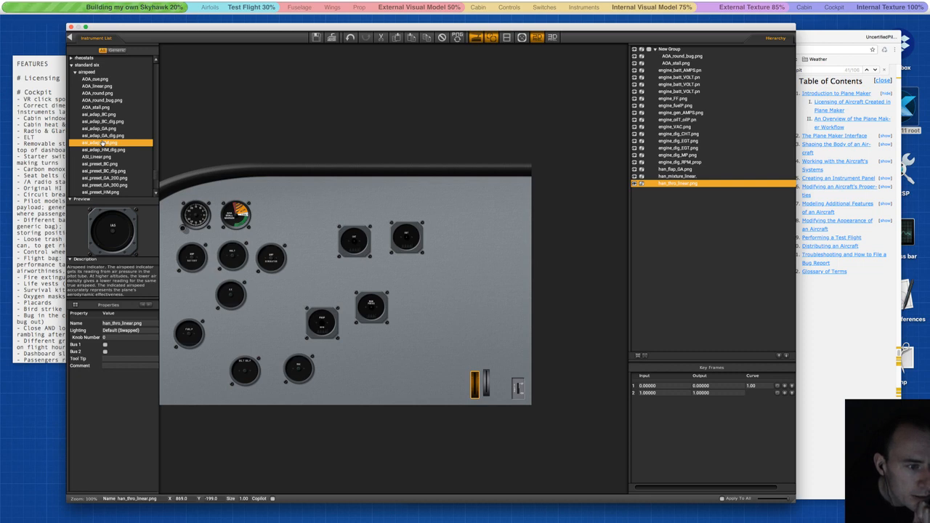
click(104, 150)
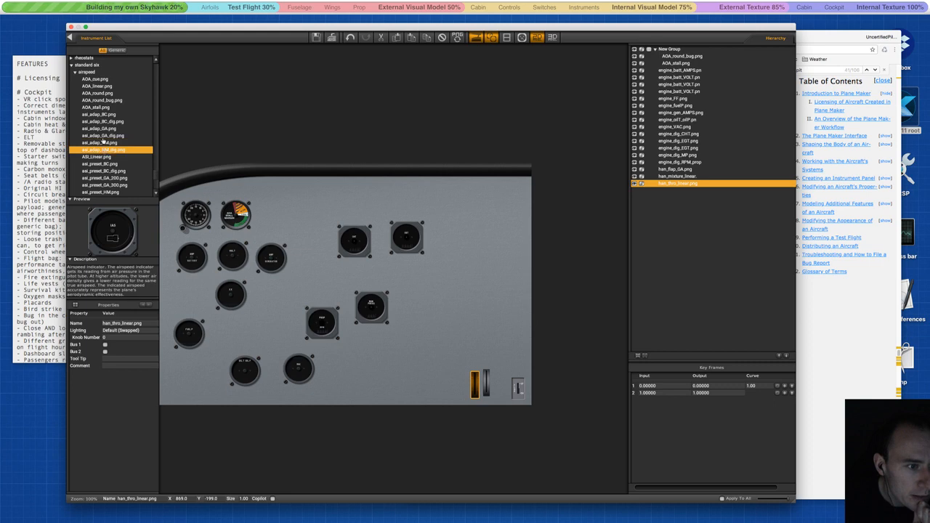
Place the asi_adap_GA_dig.png airspeed indicator on the panel beside the stall gauge and clear the selection.
click(104, 136)
drag(103, 137, 293, 208)
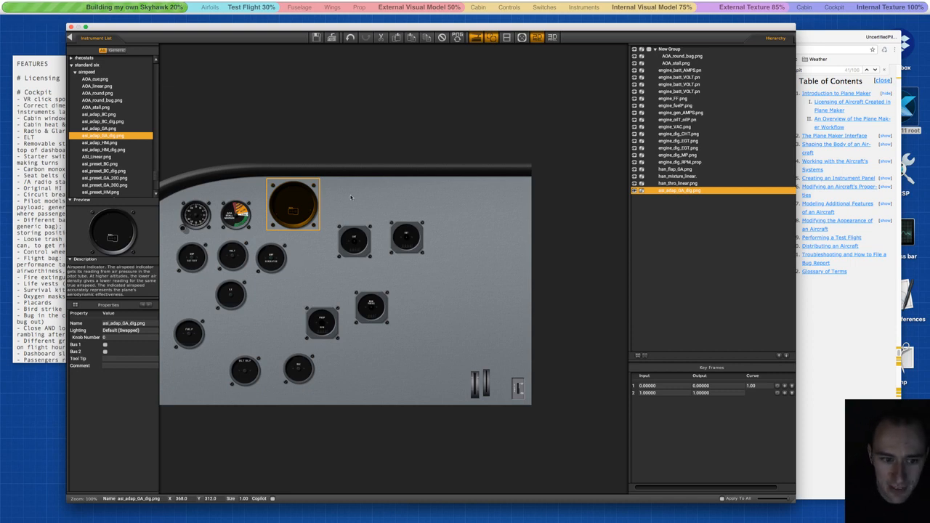
drag(352, 227, 278, 284)
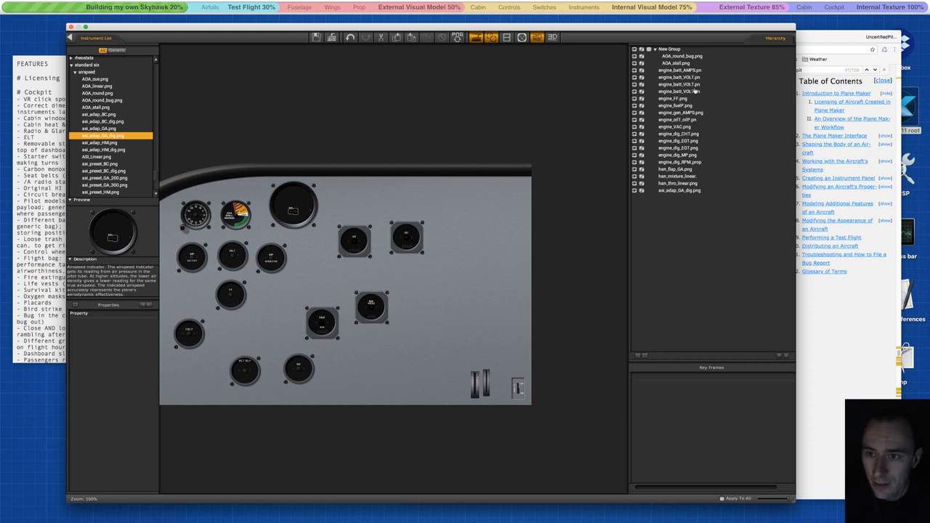
Try to group the round angle-of-attack gauge, the stall gauge and the airspeed indicator.
click(198, 220)
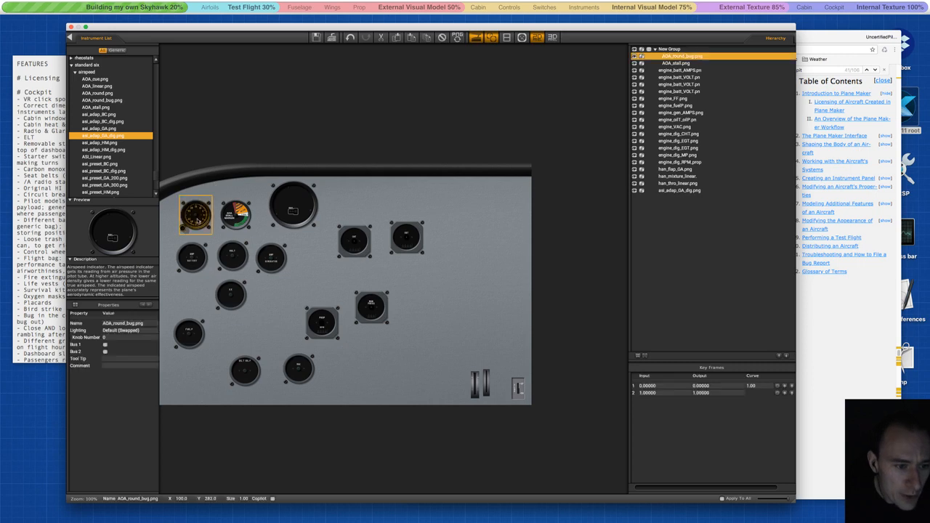
shift+click(230, 220)
shift+click(294, 204)
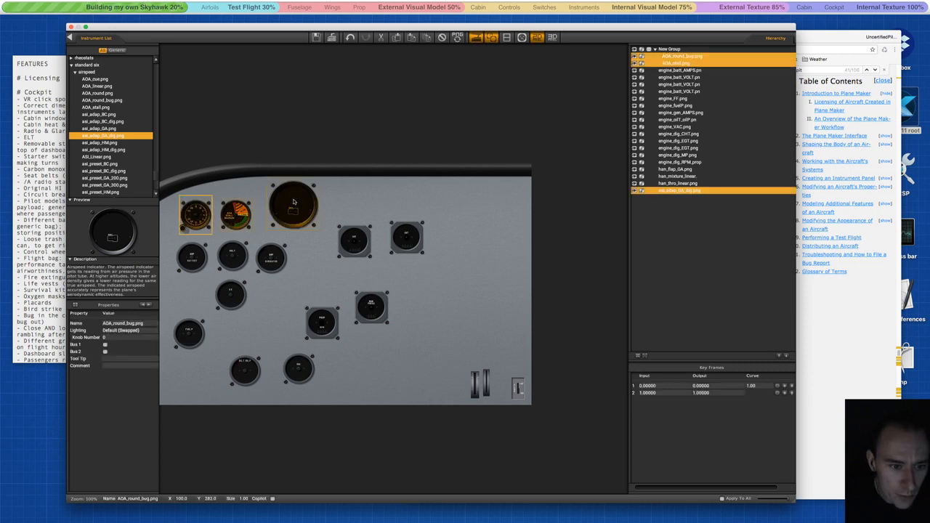
key(g)
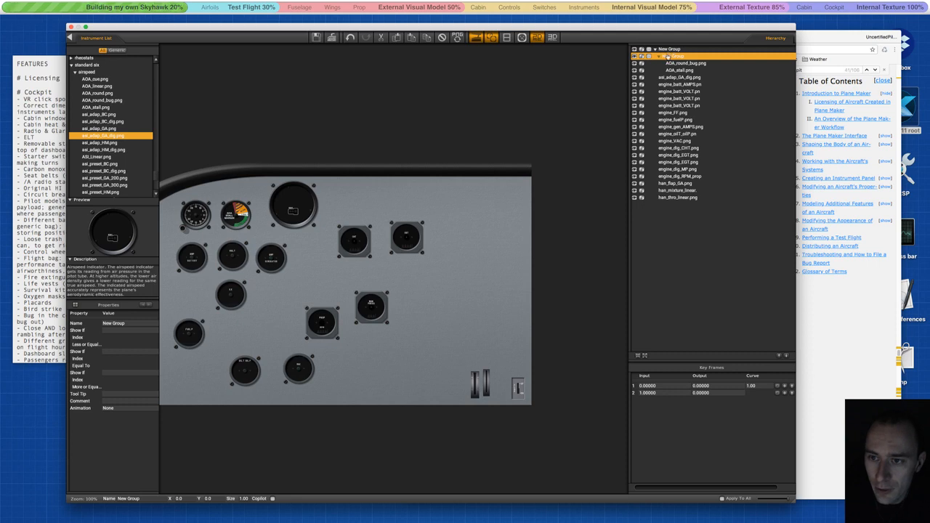
Move AOA_round_bug.png and AOA_stall.png out of the nested group and delete the emptied nested group.
click(671, 65)
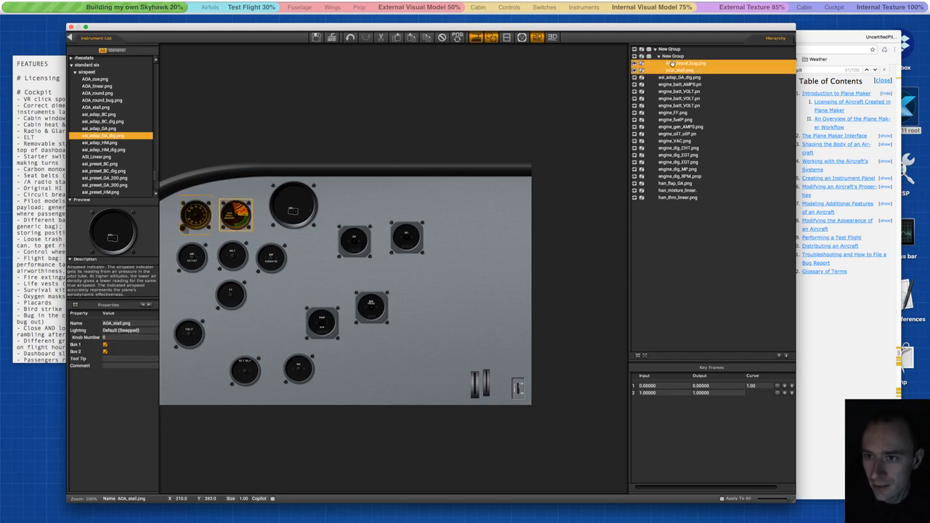
drag(671, 65, 667, 96)
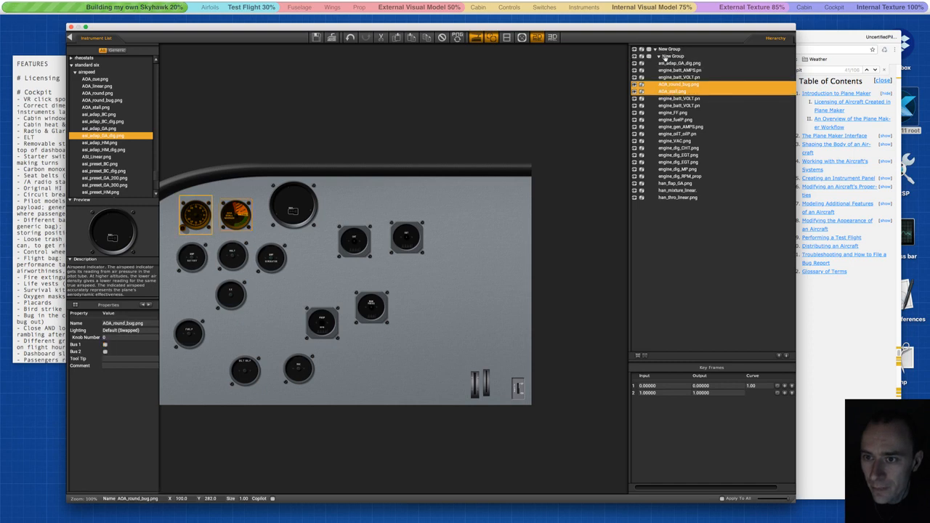
click(666, 57)
click(444, 38)
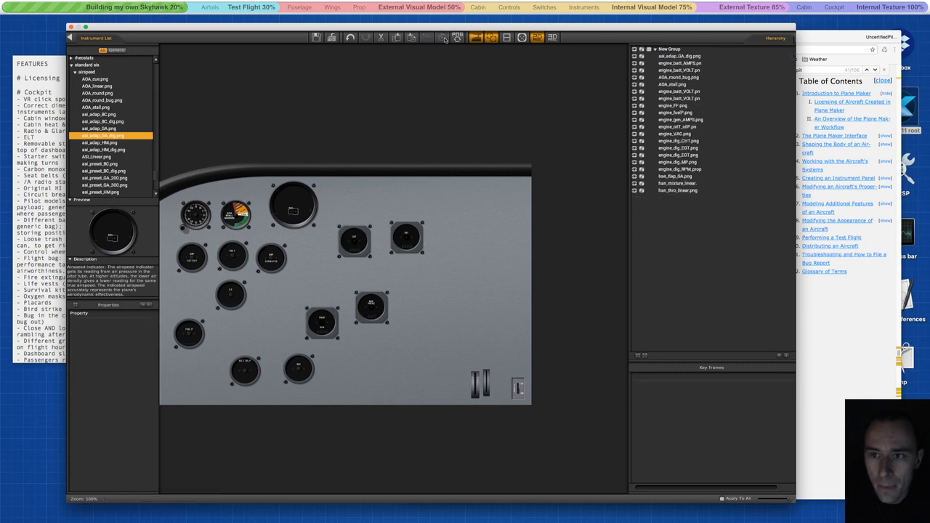
click(675, 56)
shift+click(673, 191)
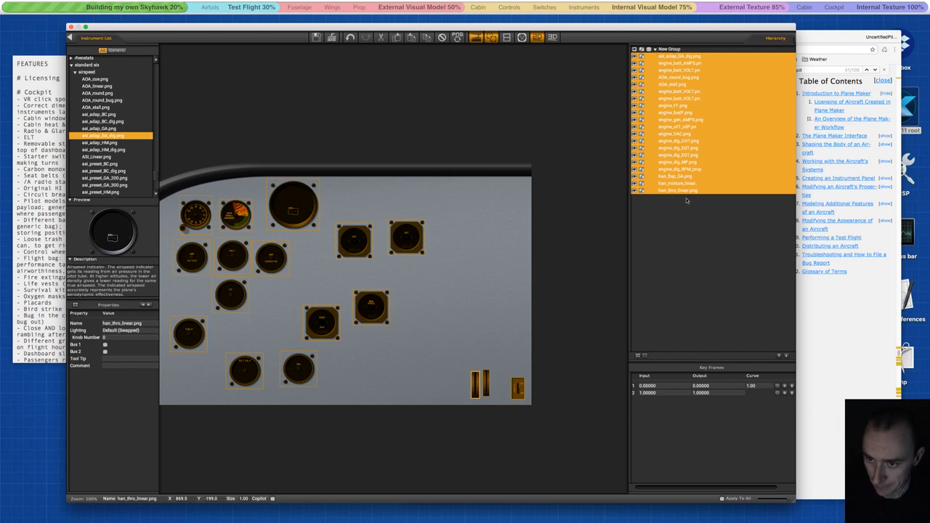
click(686, 56)
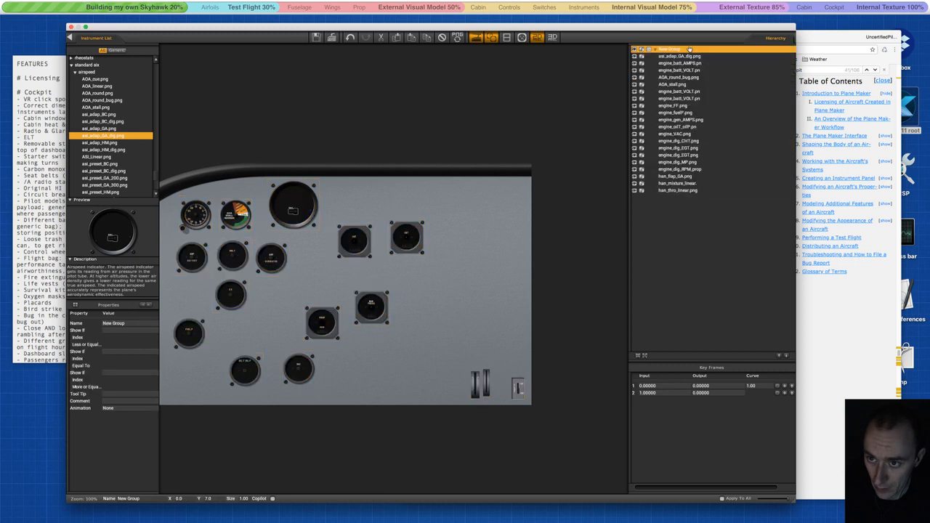
click(686, 56)
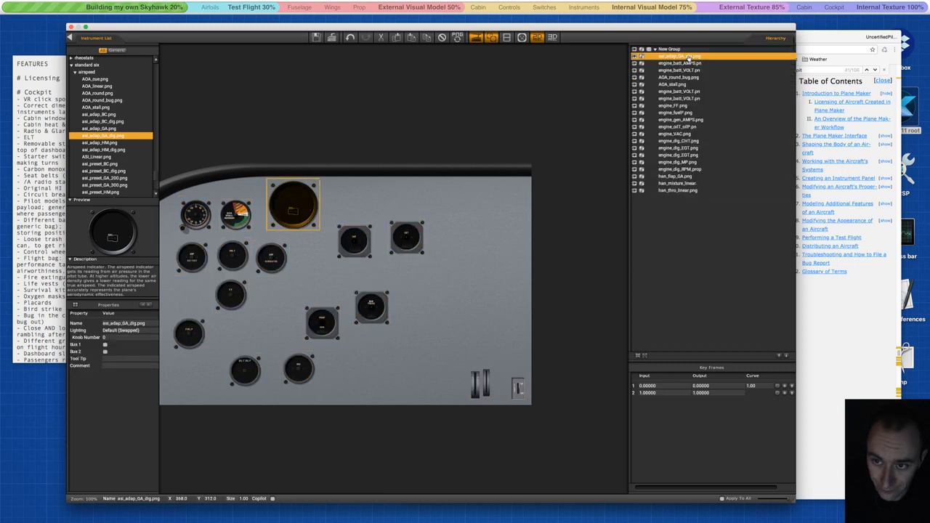
Combine AOA_round_bug.png, AOA_stall.png and asi_adap_GA_dig.png into one new group.
click(193, 218)
shift+click(234, 215)
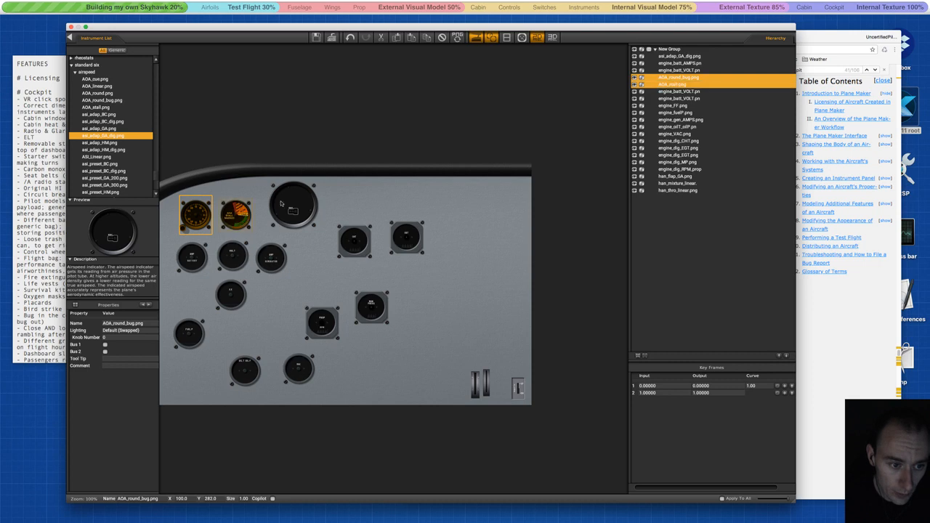
shift+click(293, 206)
key(g)
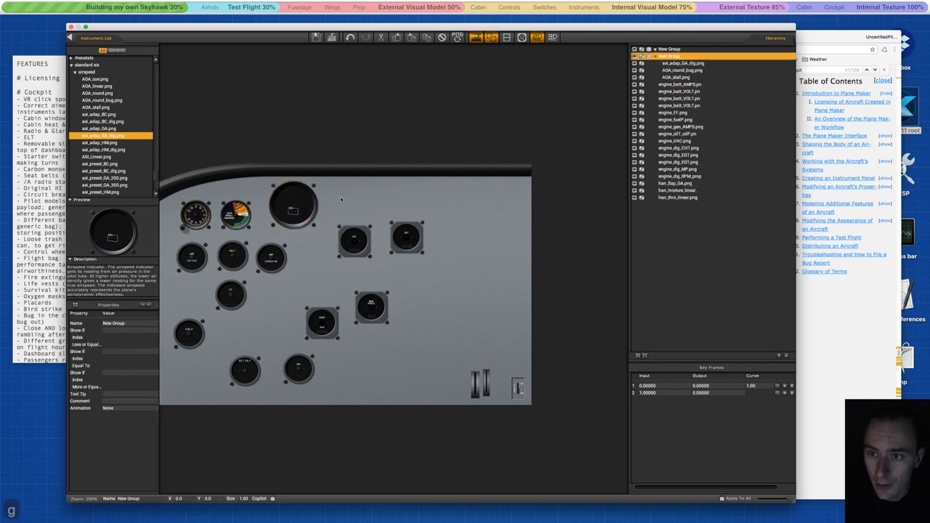
Rename the group holding the three airspeed and angle-of-attack gauges to Airspeed, and collapse it in the hierarchy.
click(669, 48)
click(668, 56)
double_click(663, 56)
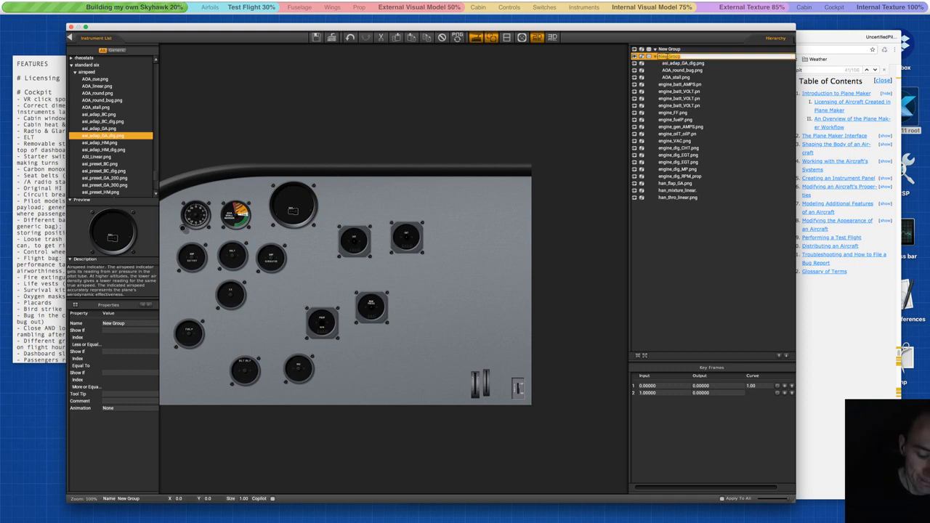
key(BackSpace)
text(A)
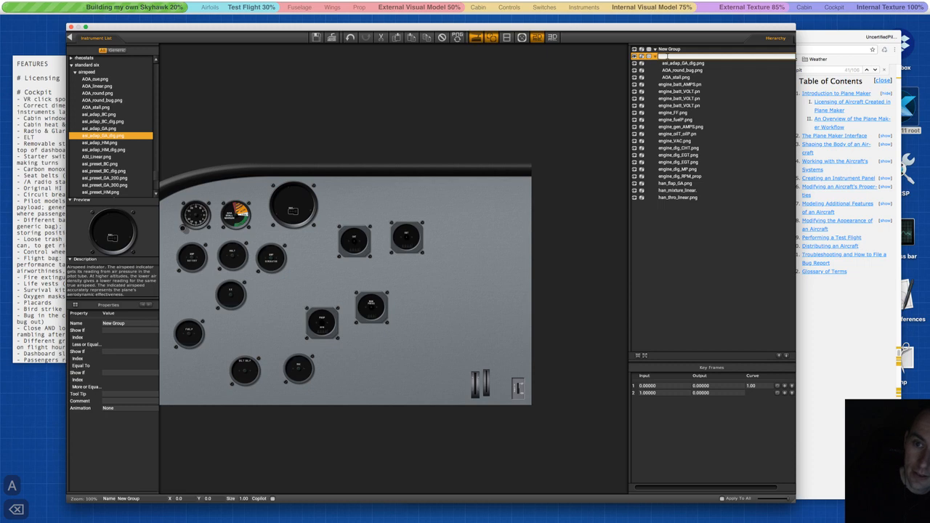
text(irspeed)
key(Return)
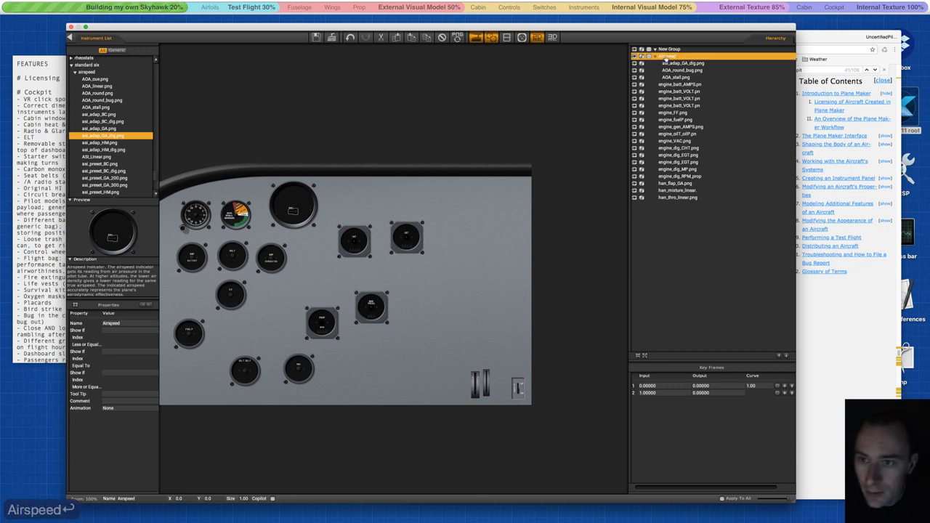
click(655, 57)
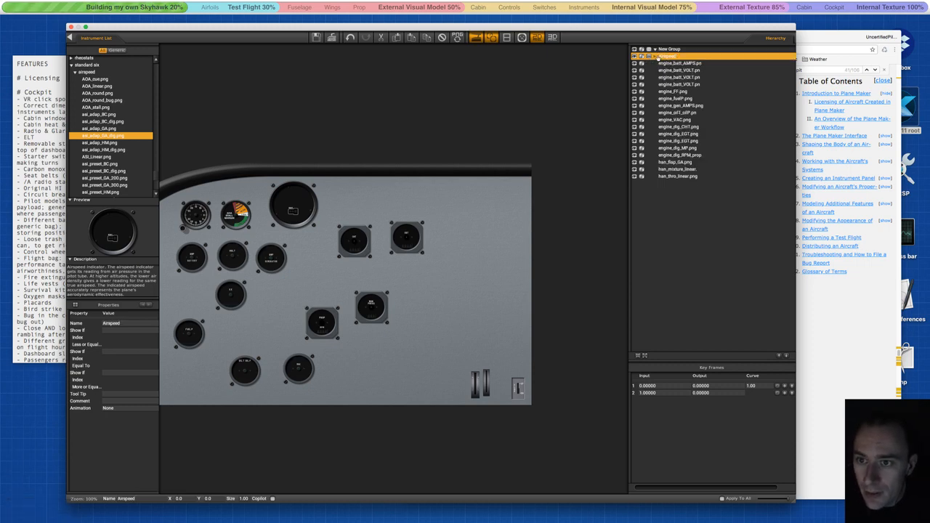
click(655, 57)
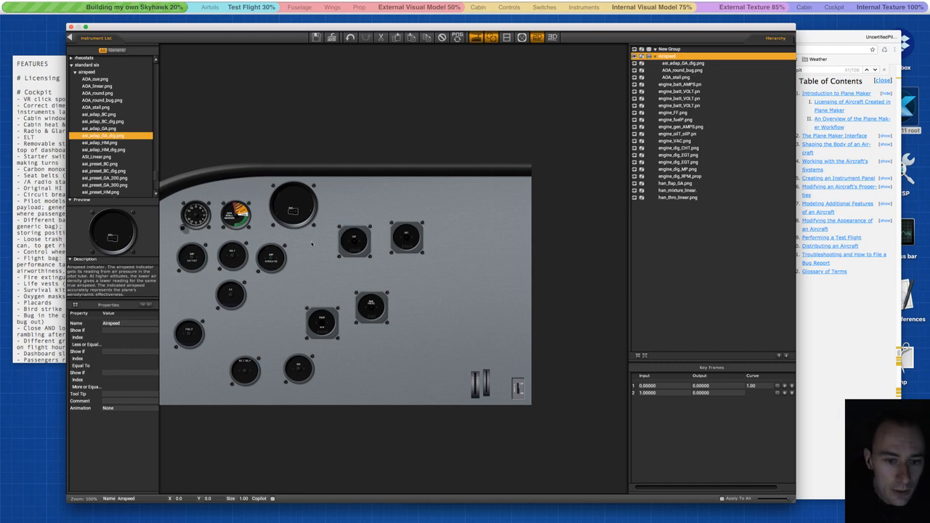
click(655, 56)
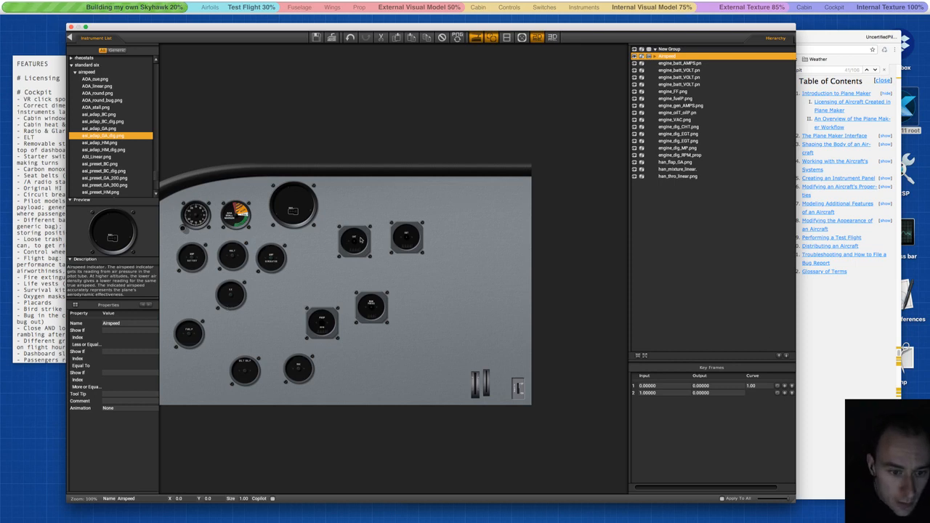
Combine the battery ammeter, the voltmeter beside it and the generator ammeter into a new group.
click(193, 257)
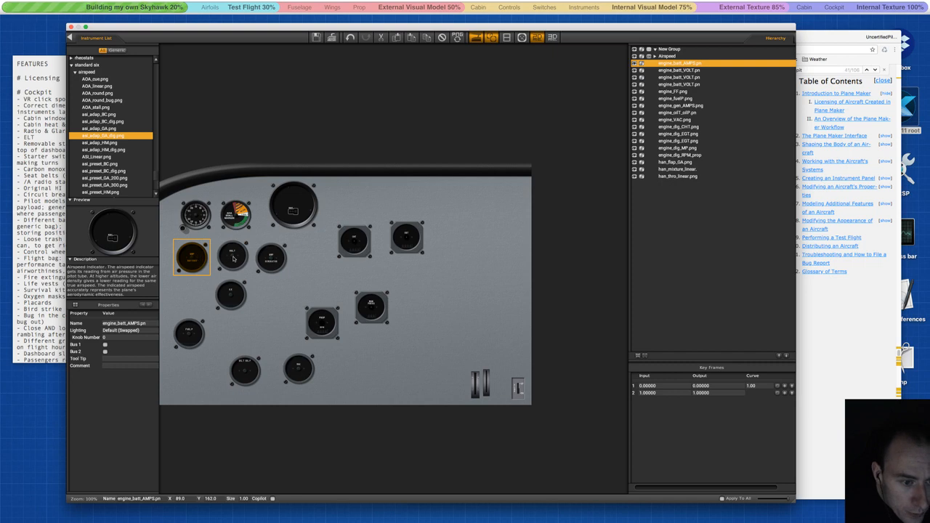
shift+click(232, 259)
shift+click(266, 260)
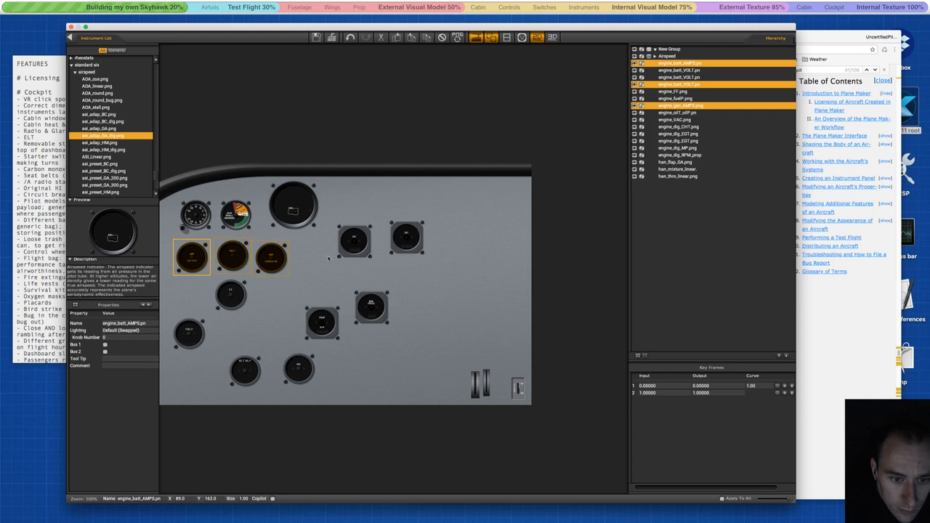
key(g)
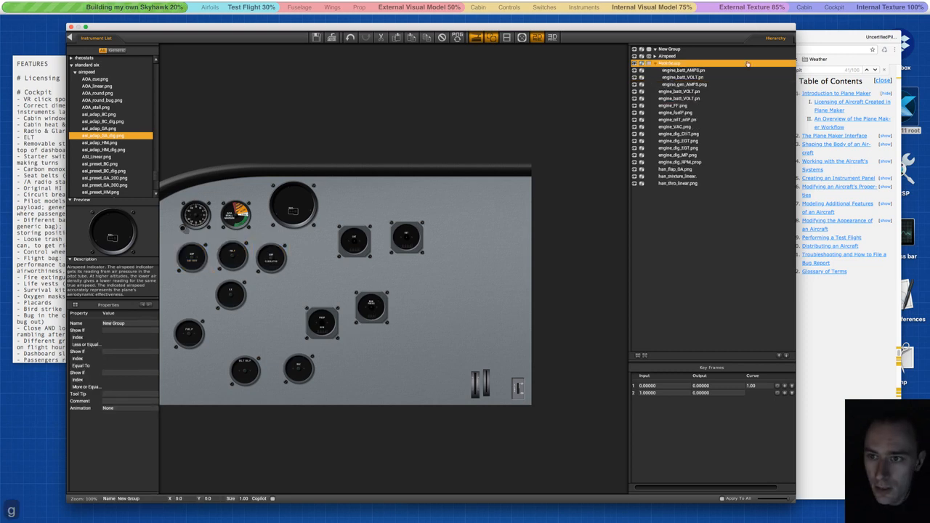
Rename the new group of three electrical gauges to Electric load and collapse it in the hierarchy.
double_click(670, 64)
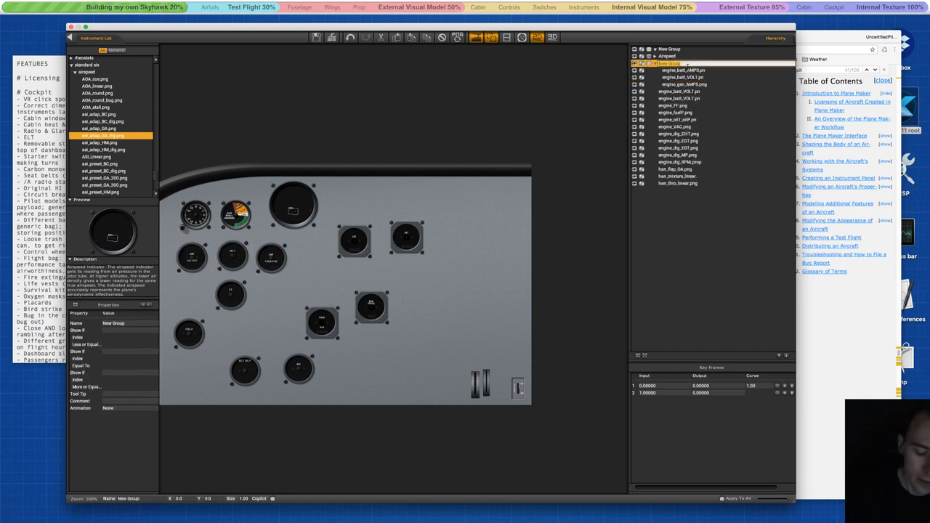
text(Elect)
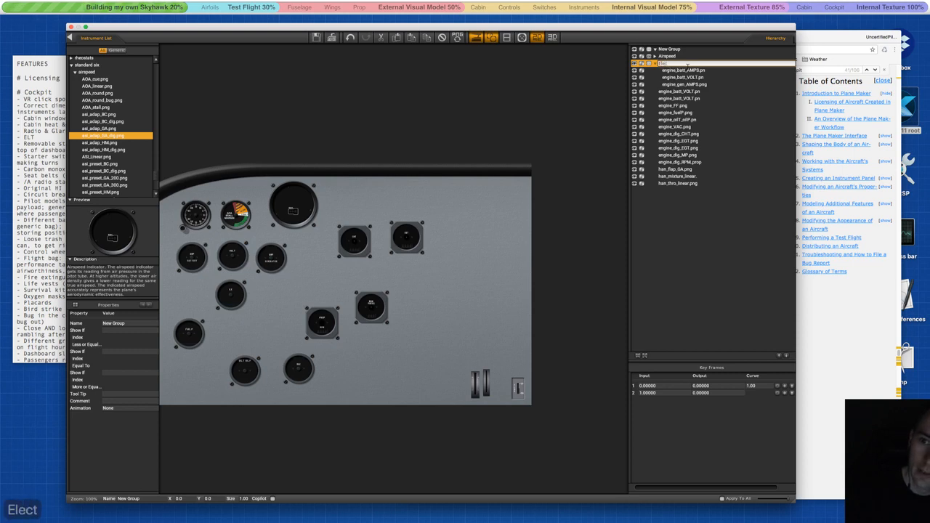
text(ric load)
key(Return)
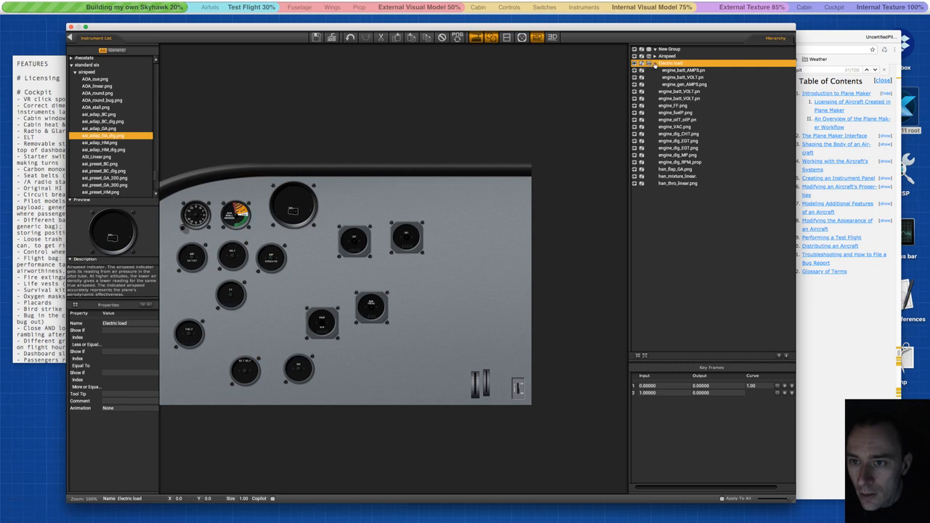
click(655, 64)
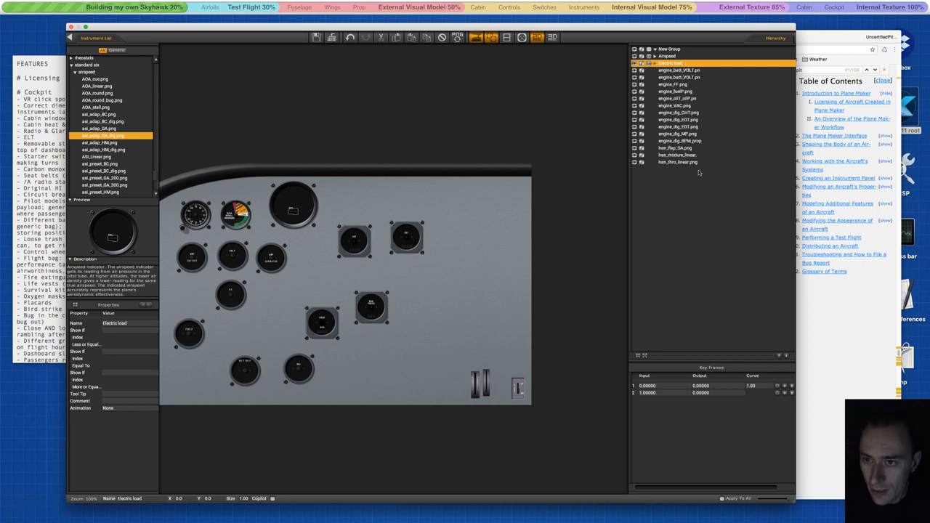
Group the fuel flow, fuel pressure, oil, vacuum, CHT, EGT, manifold pressure and RPM gauges, and name the group Engine.
click(230, 294)
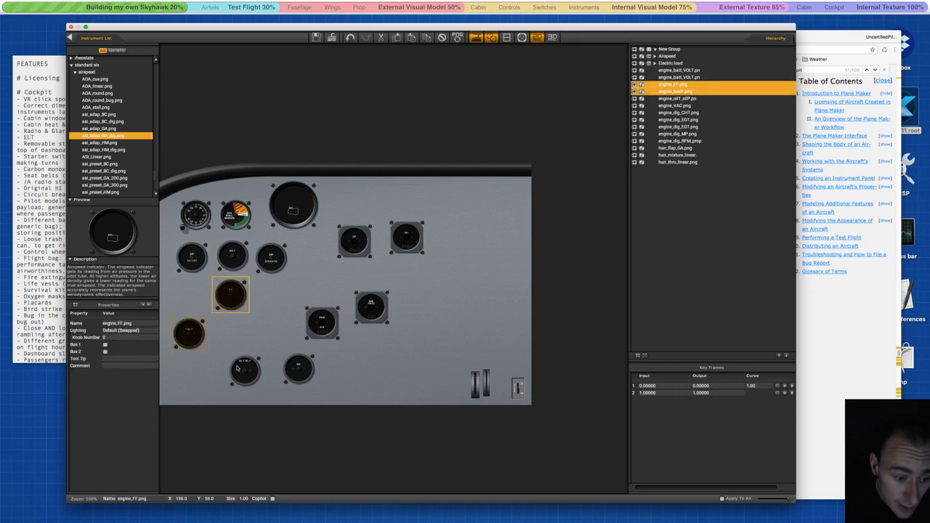
shift+click(237, 368)
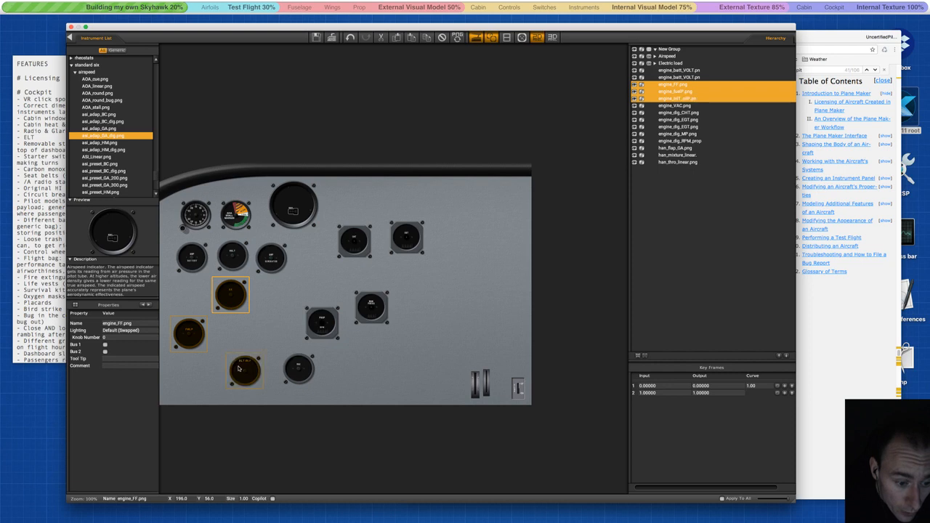
shift+click(297, 364)
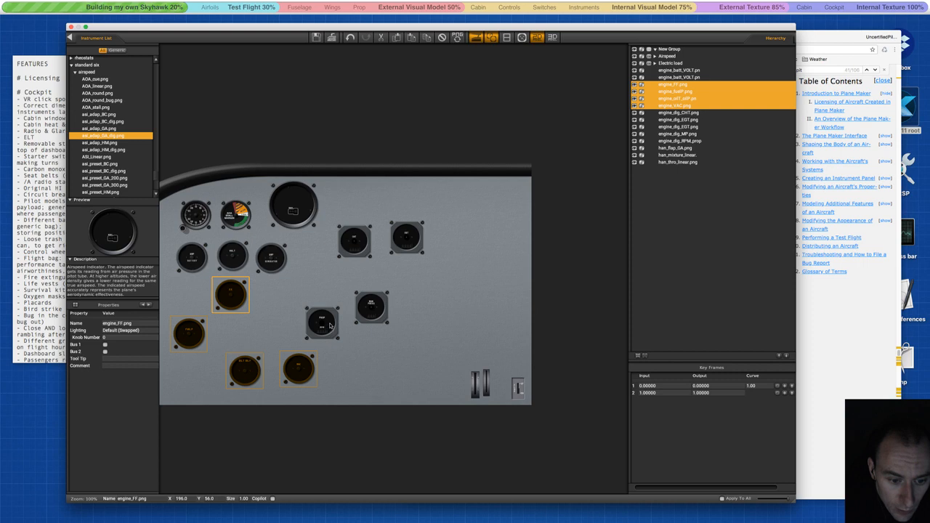
shift+click(370, 304)
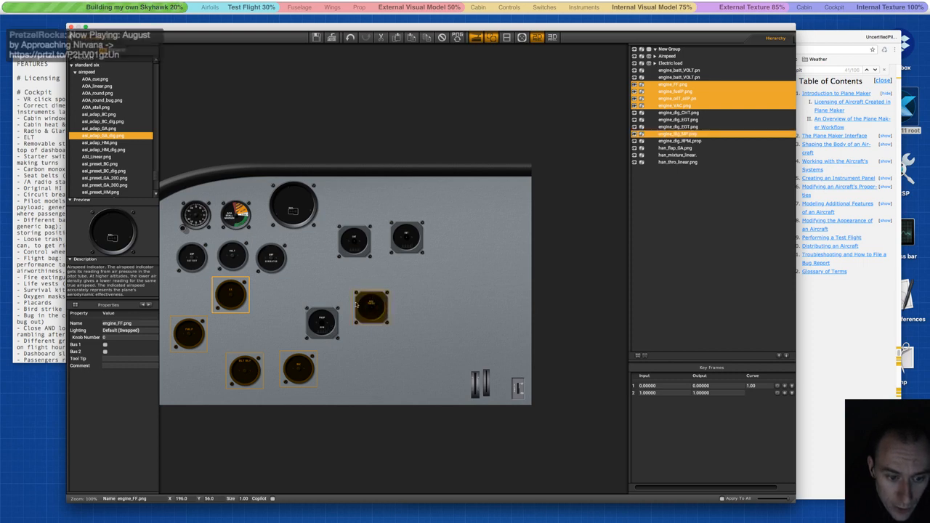
shift+click(321, 314)
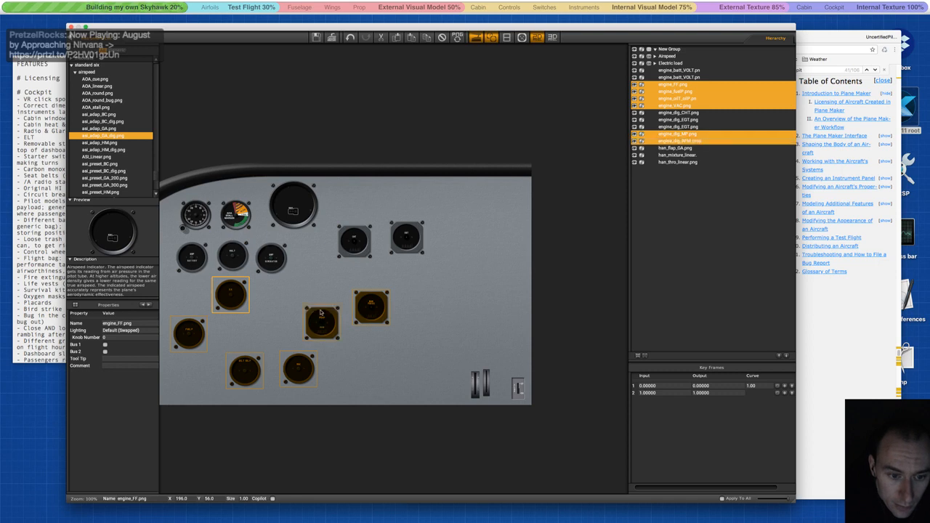
shift+click(358, 237)
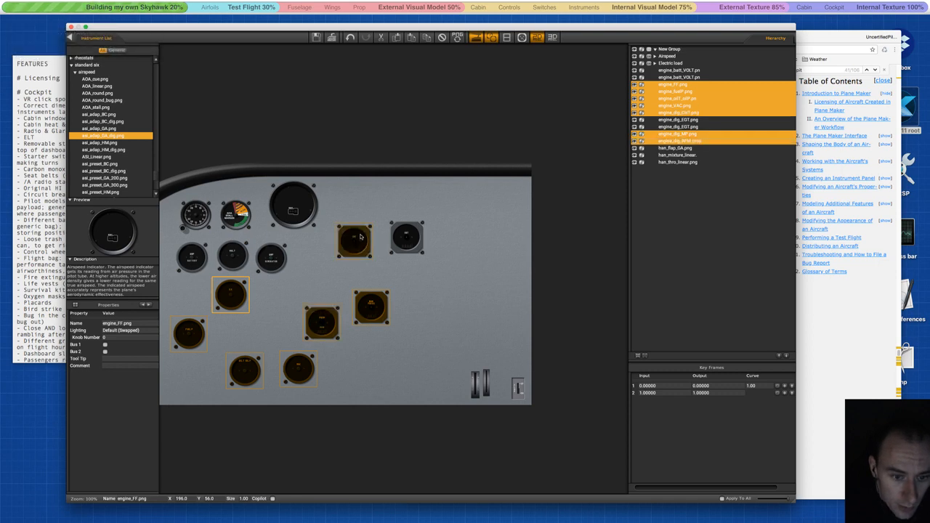
shift+click(403, 232)
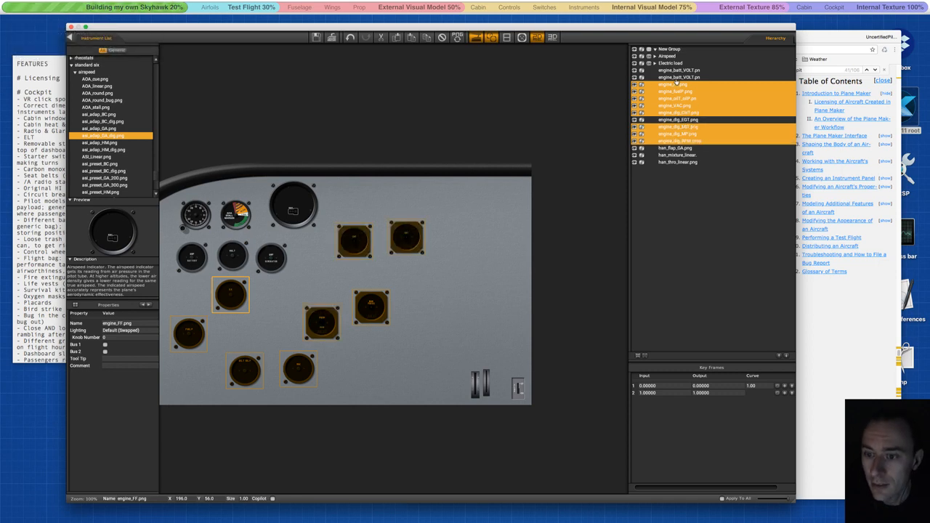
key(g)
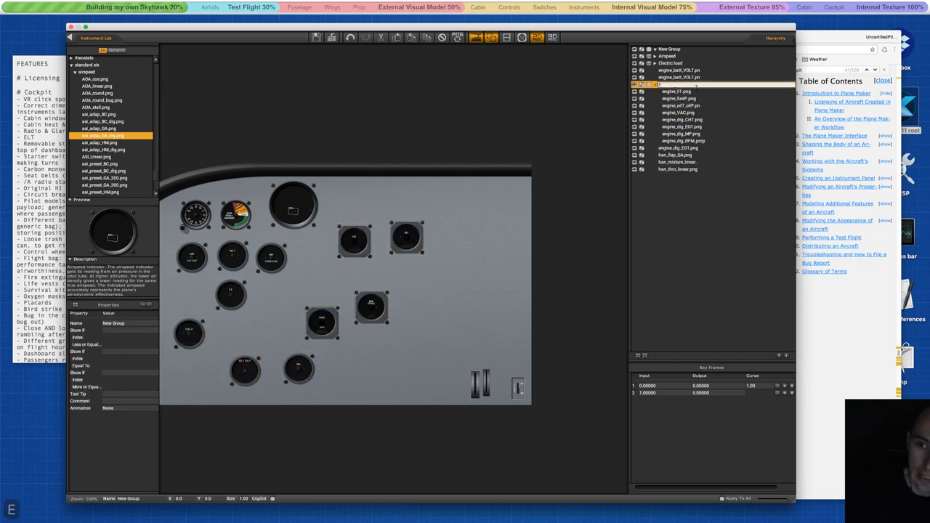
text(Engine)
key(Return)
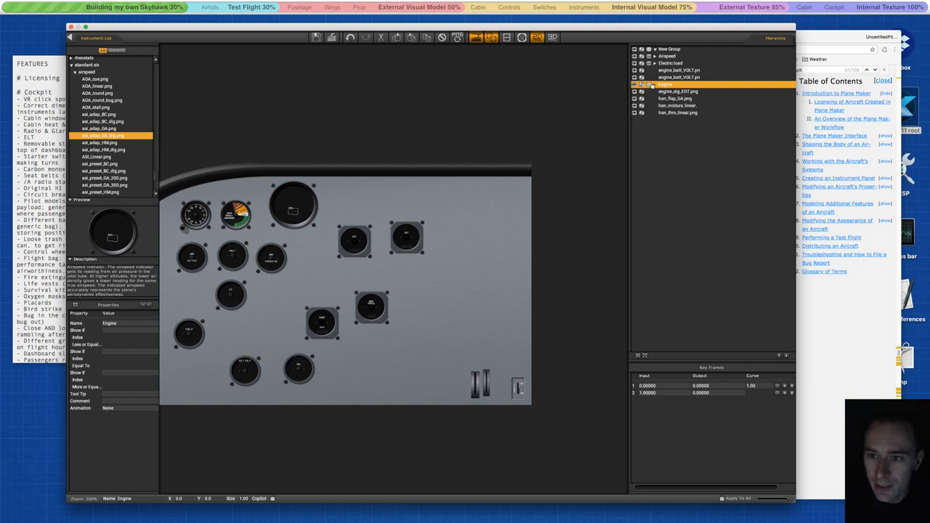
Expand the Engine group and move only engine_FF.png down, to about X 235, Y 31.
click(653, 85)
click(672, 92)
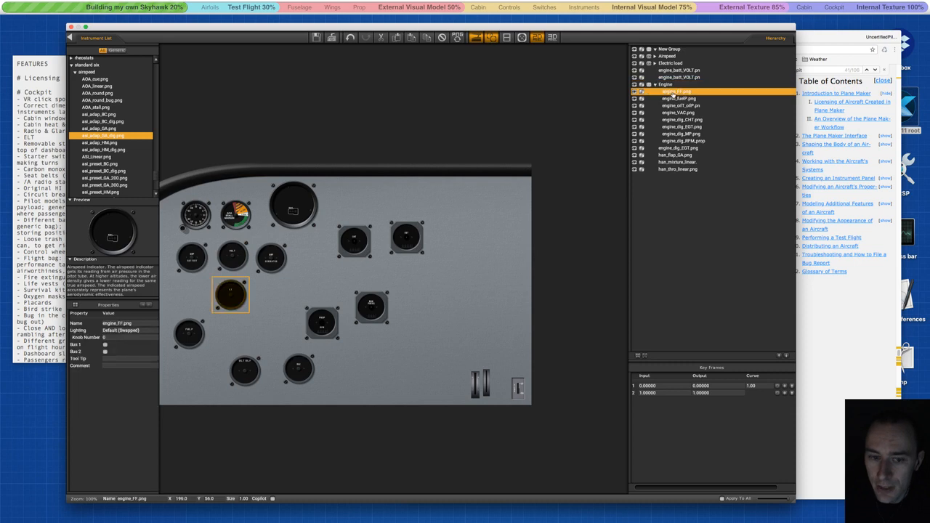
click(250, 324)
click(229, 301)
drag(228, 300, 242, 332)
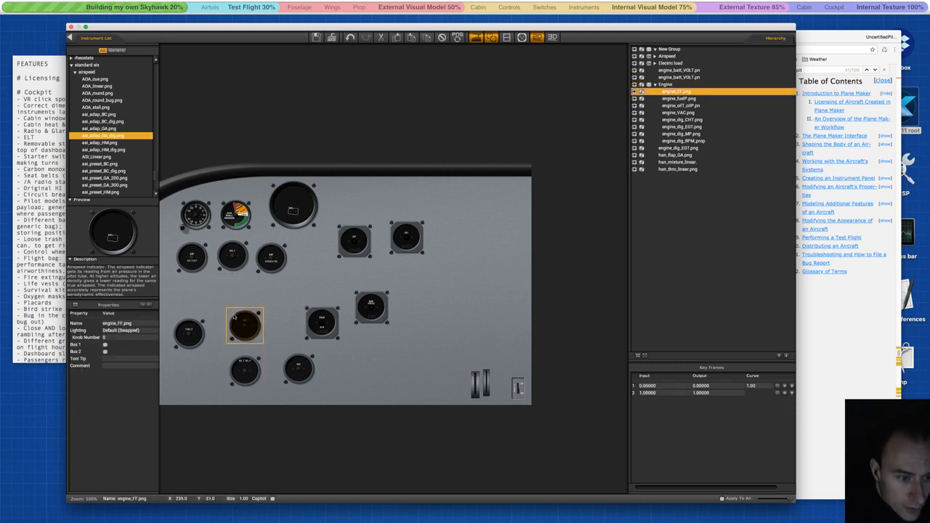
Move the whole Electric load group down by about 100 units, and shift the whole Airspeed group down toward it.
click(191, 263)
click(191, 264)
click(191, 267)
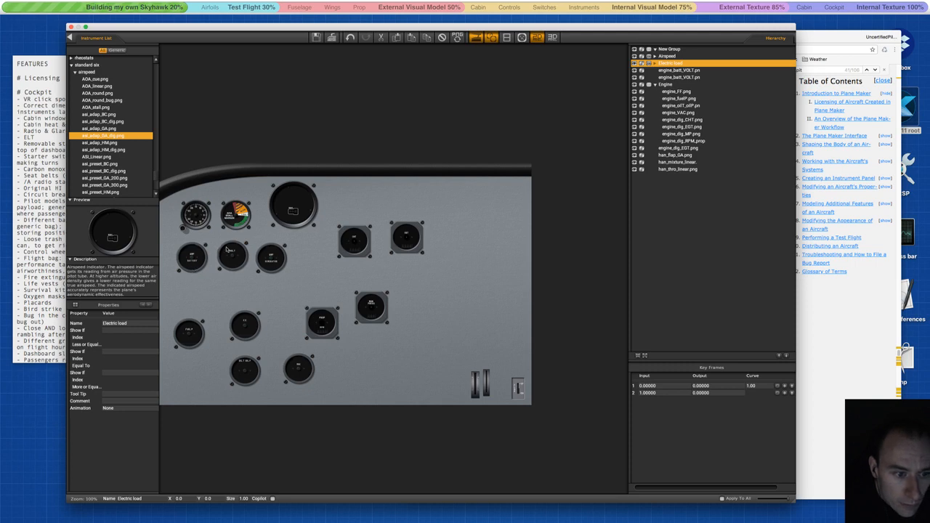
drag(222, 249, 229, 286)
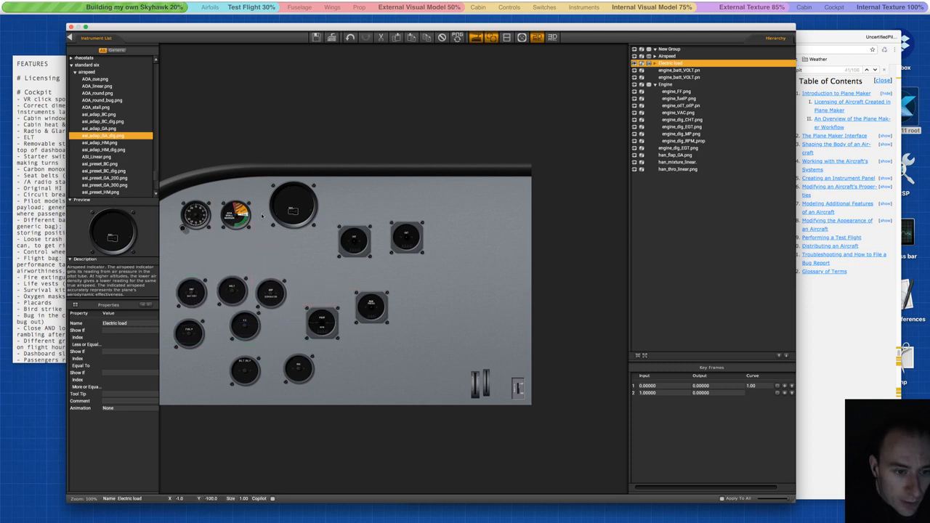
click(283, 209)
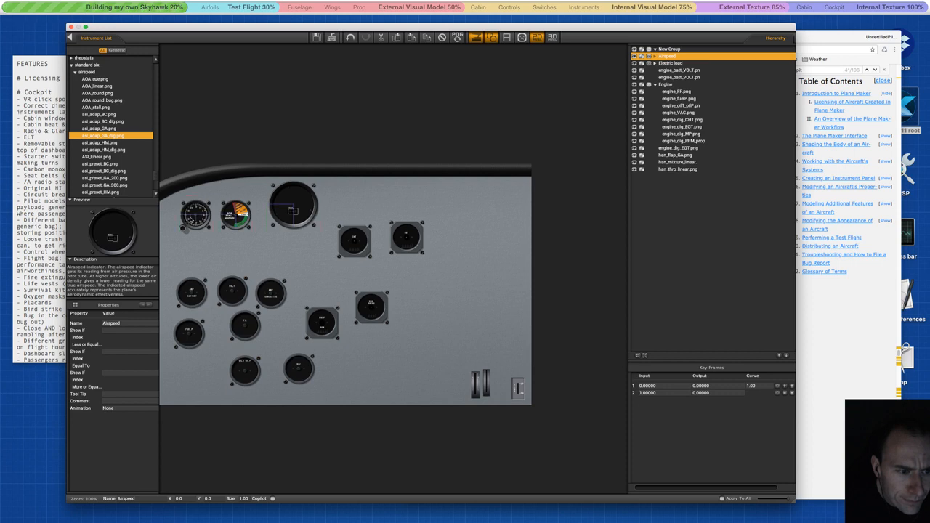
drag(282, 209, 283, 242)
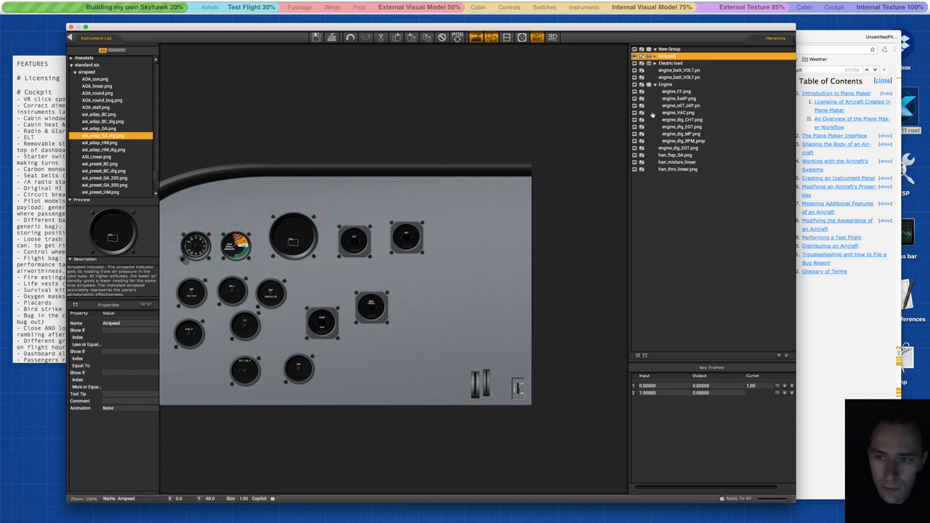
Expand the Airspeed group and move asi_adap_GA_dig.png to about X 213, Y 289 and AOA_round_bug.png to about X 88, Y 307.
click(656, 57)
click(663, 63)
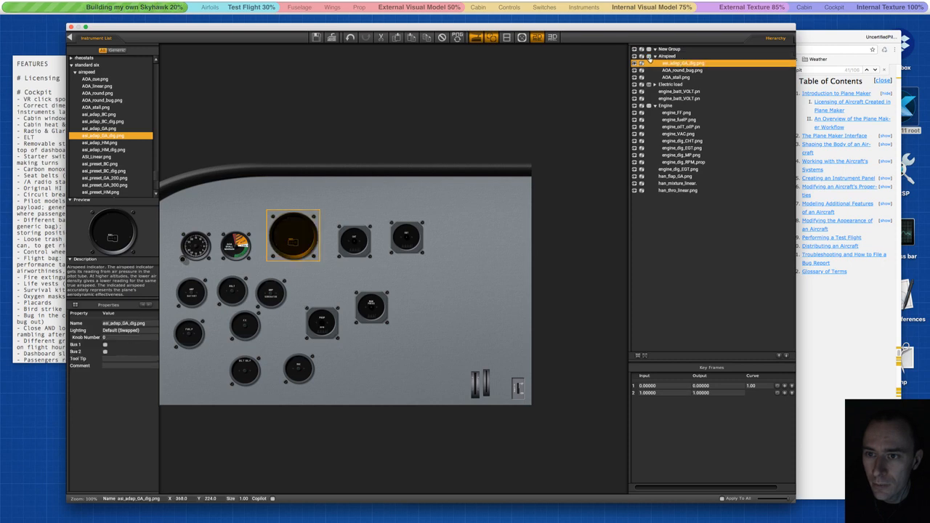
click(342, 192)
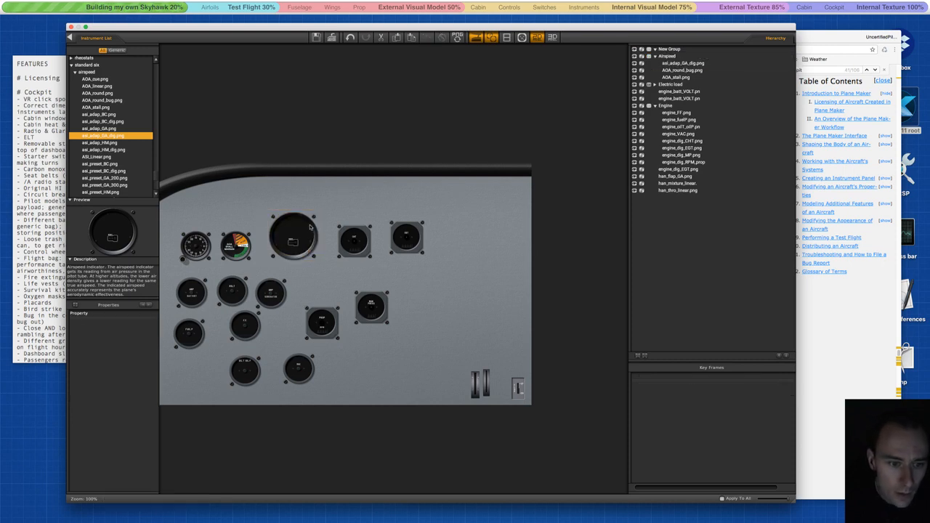
click(299, 224)
drag(298, 225, 242, 201)
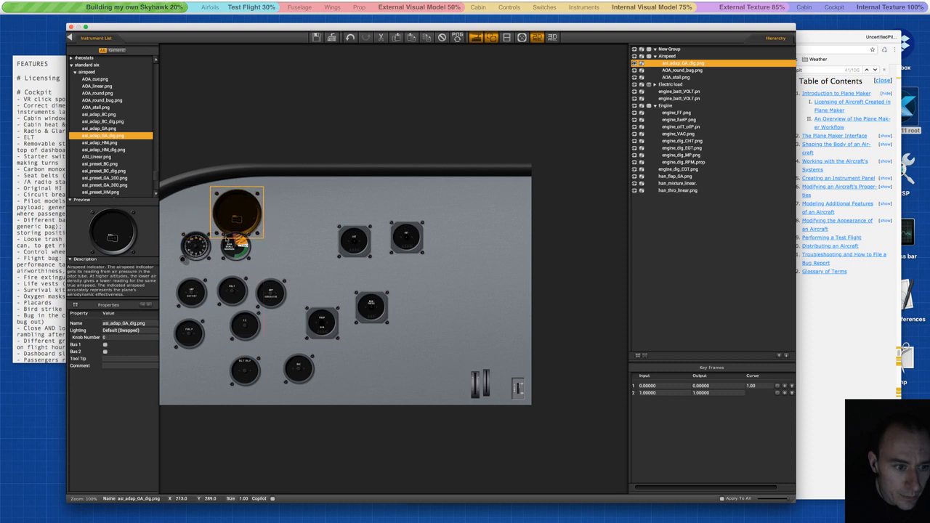
click(188, 238)
drag(189, 238, 196, 202)
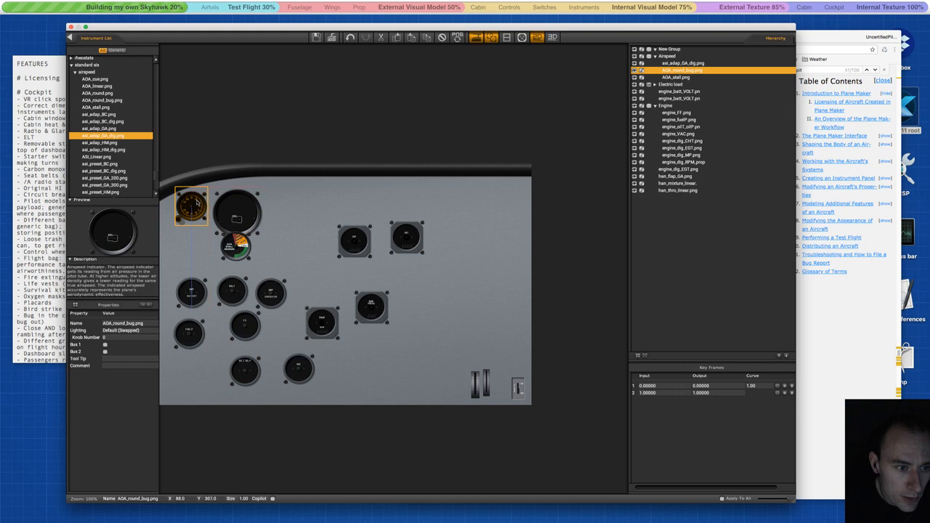
Compare the previews and descriptions of the angle-of-attack and airspeed instruments in the airspeed category.
click(105, 86)
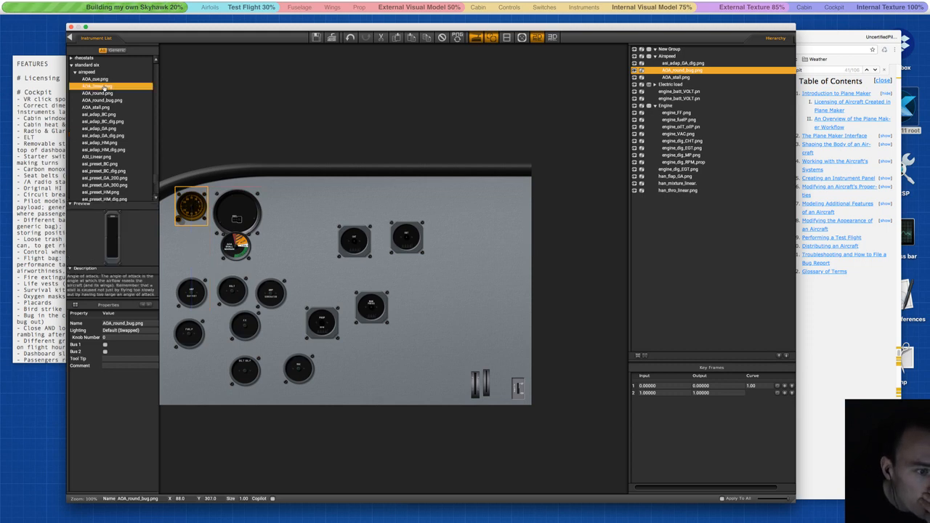
click(105, 93)
click(104, 100)
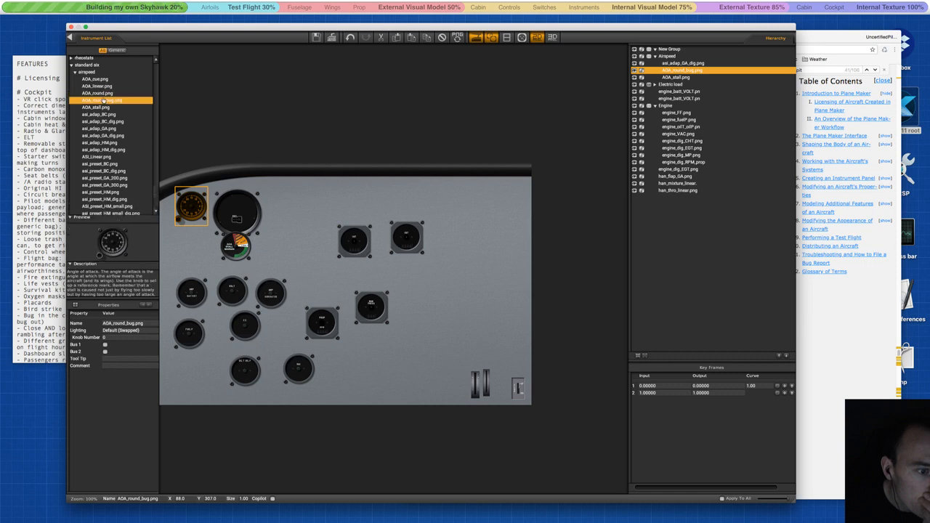
click(101, 107)
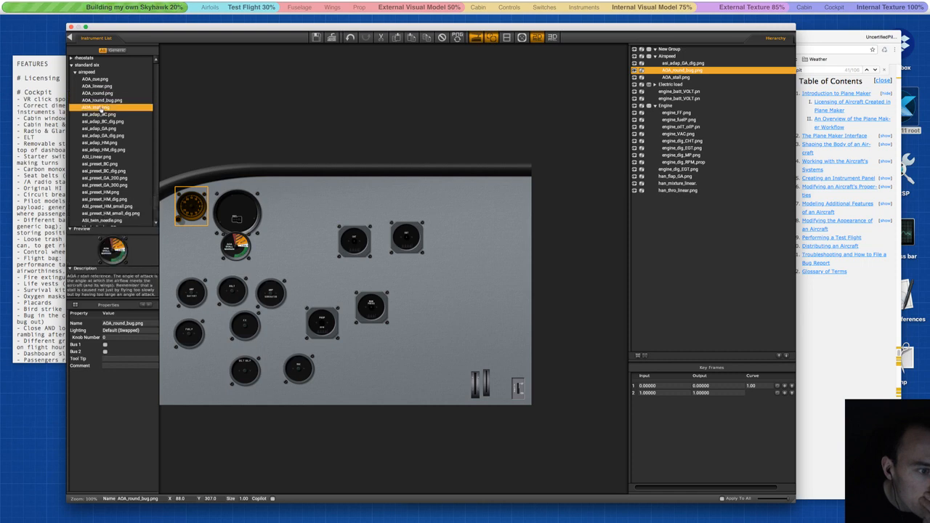
click(101, 115)
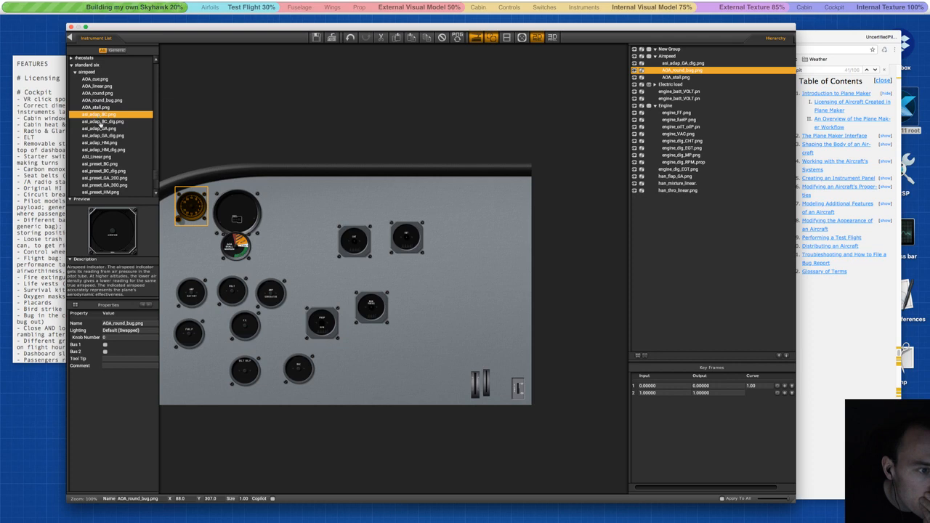
click(101, 123)
click(101, 129)
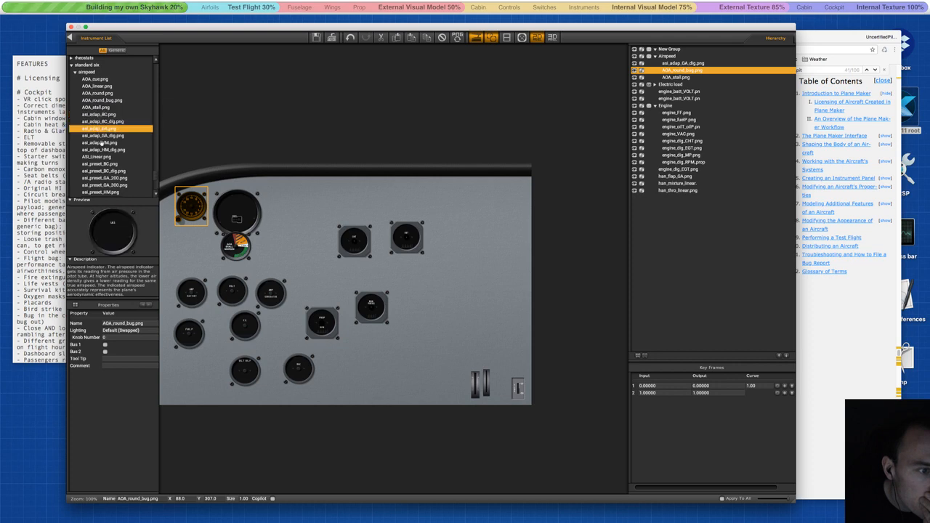
click(95, 157)
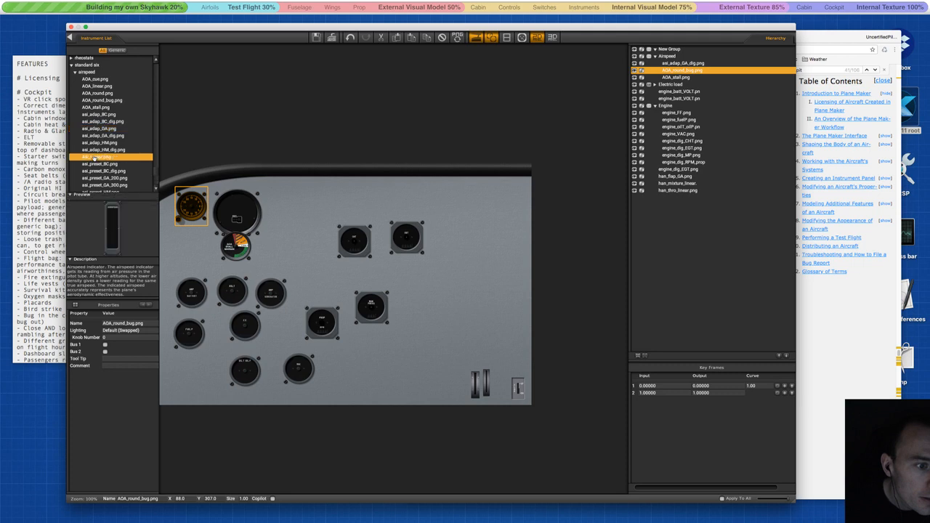
click(95, 79)
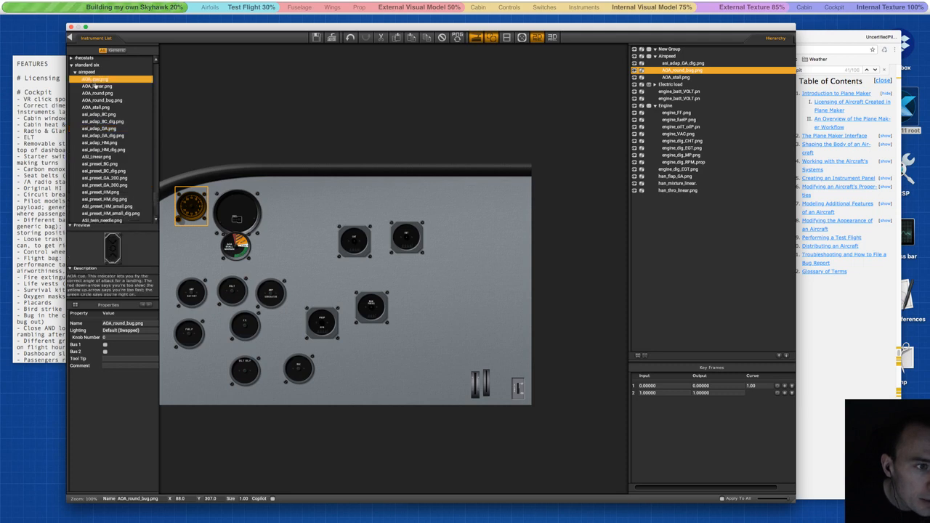
click(95, 86)
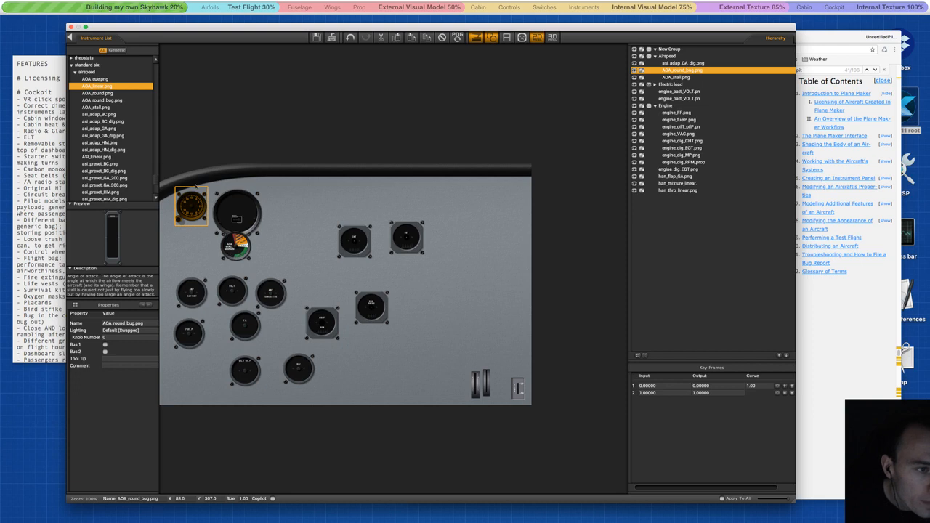
click(94, 79)
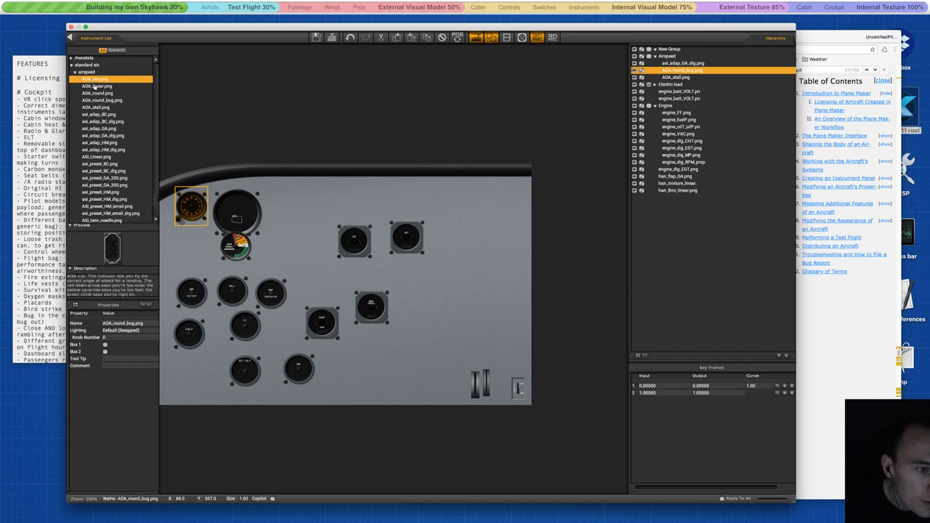
Replace AOA_round_bug.png with AOA_linear.png, placed in the panel's upper-left area at about X 64.5, Y 261.5.
click(95, 87)
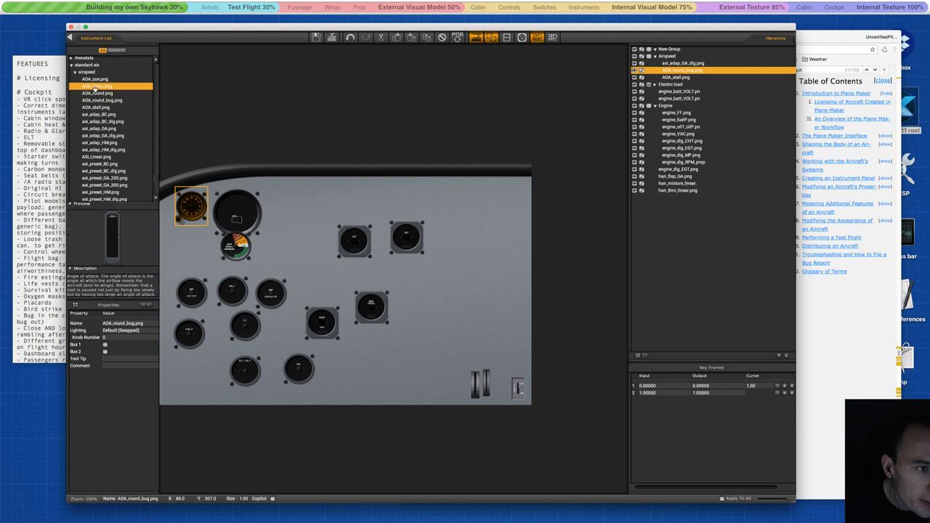
drag(95, 87, 314, 214)
click(187, 211)
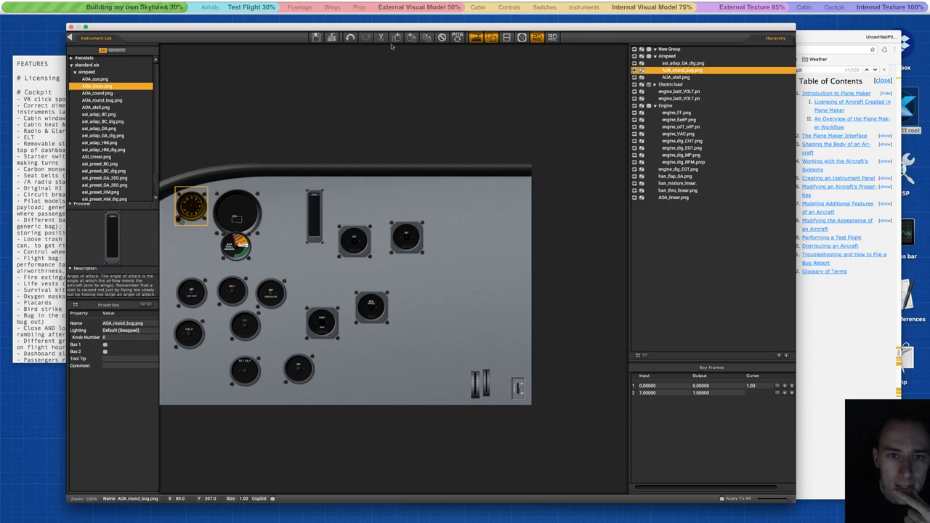
click(441, 37)
click(314, 211)
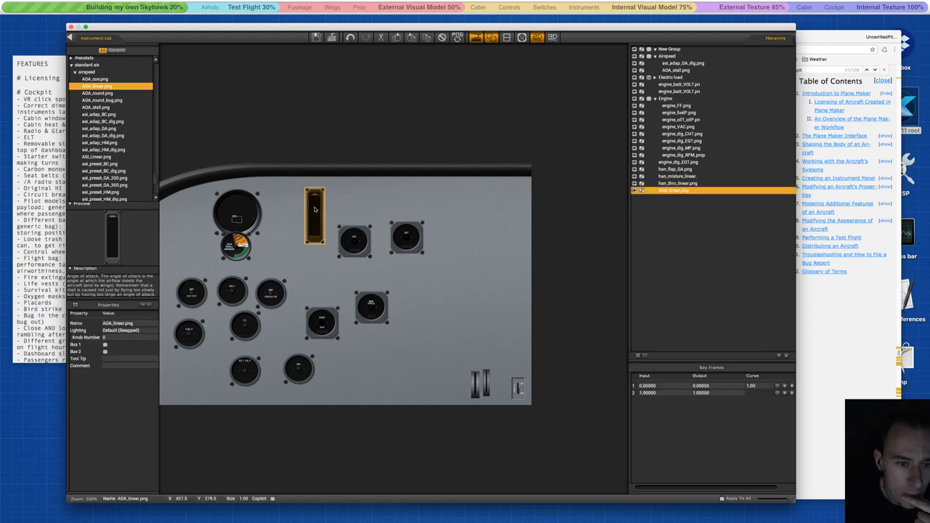
drag(315, 210, 183, 217)
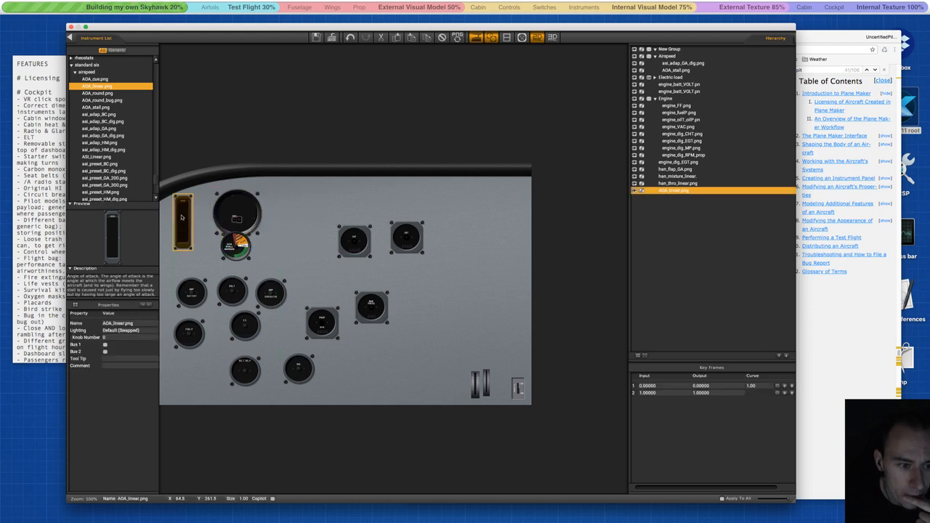
Move asi_adap_GA_dig.png to X 178, Y 304 and place AOA_stall.png directly beneath it at X 178, Y 186.
click(243, 195)
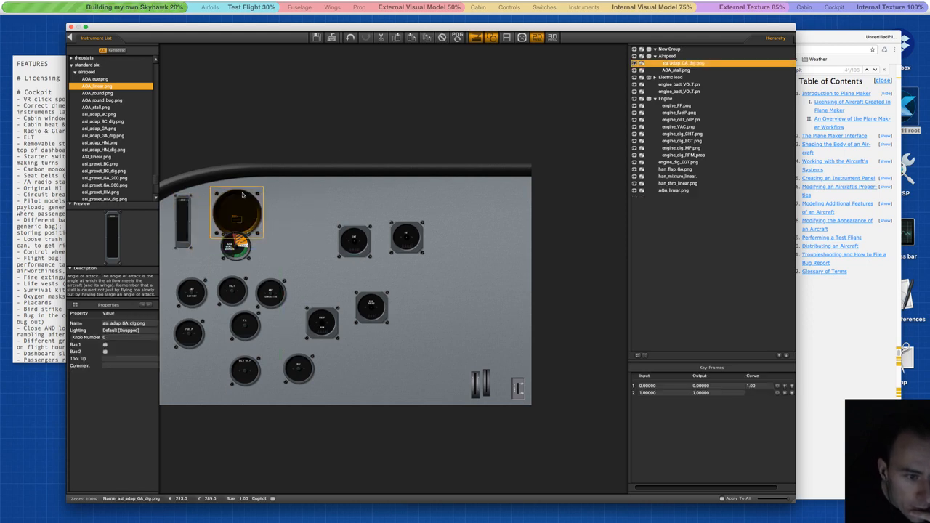
drag(243, 194, 229, 188)
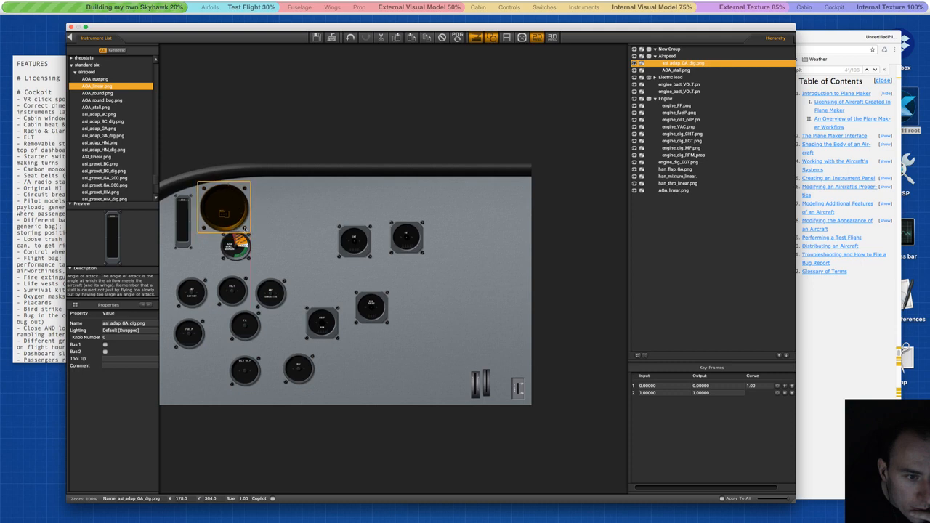
click(228, 246)
drag(225, 242, 213, 245)
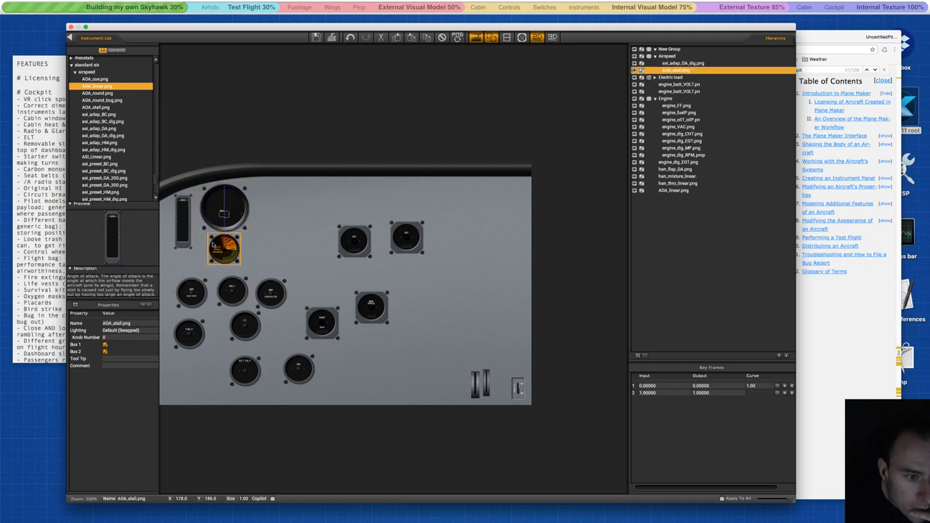
click(274, 246)
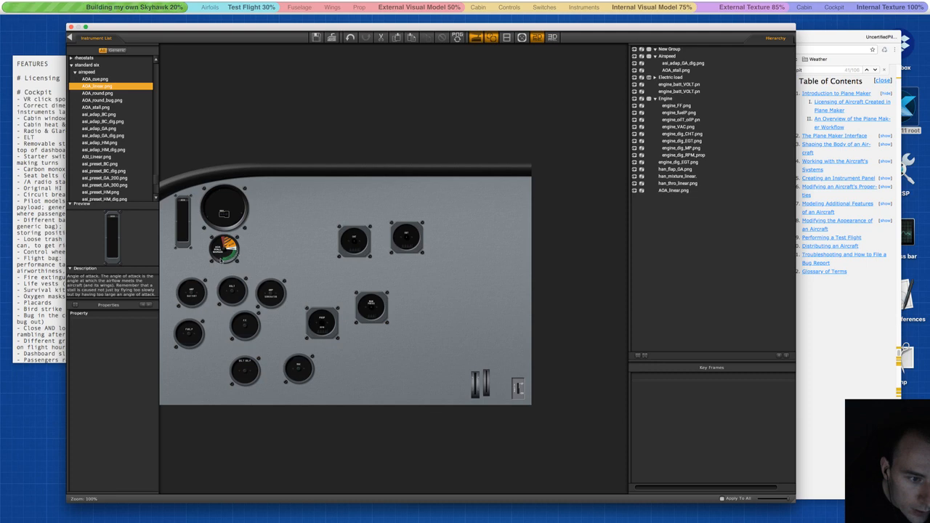
click(181, 215)
click(269, 245)
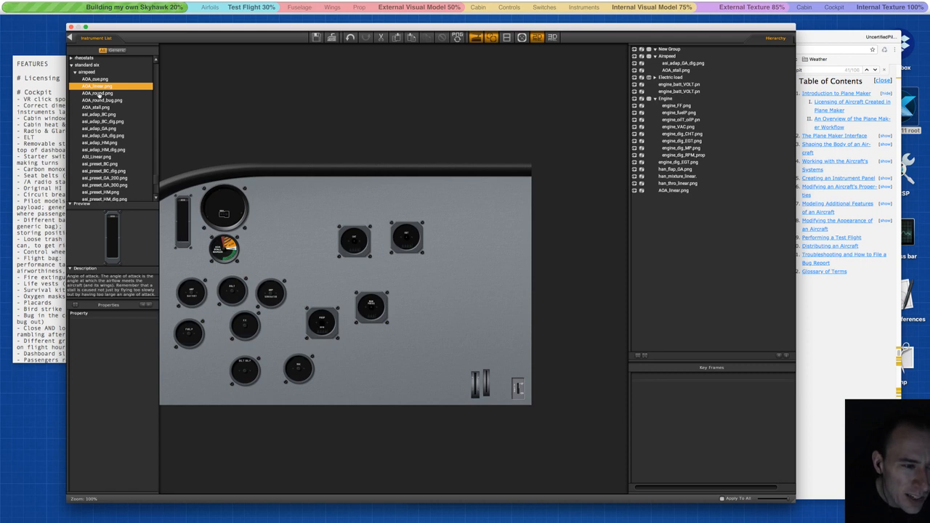
Delete AOA_stall.png and add AOA_round.png in its place below the airspeed indicator, at about X 206, Y 183.
click(182, 215)
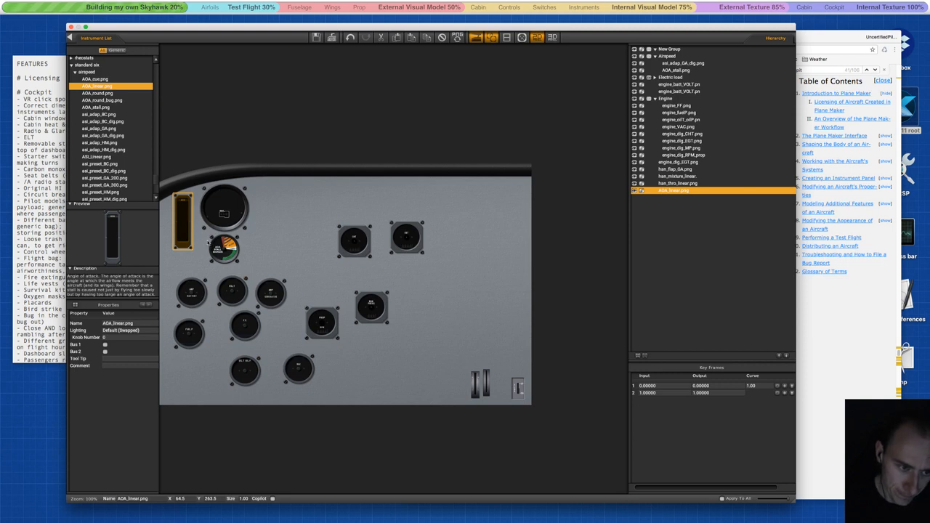
click(233, 248)
click(442, 37)
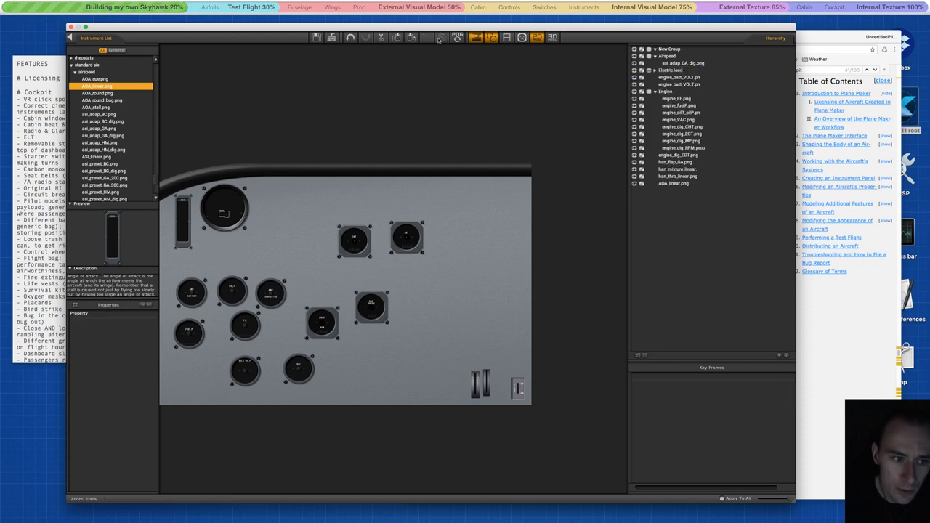
click(85, 95)
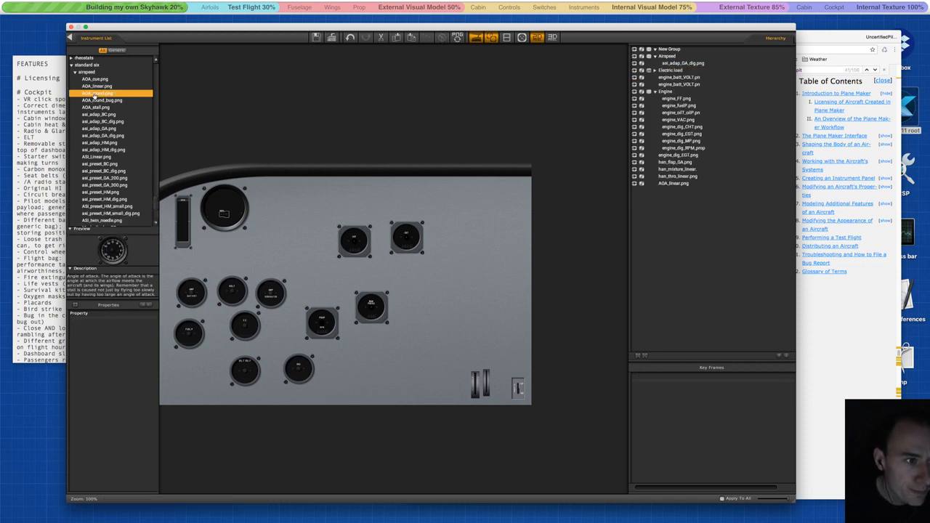
drag(85, 95, 233, 245)
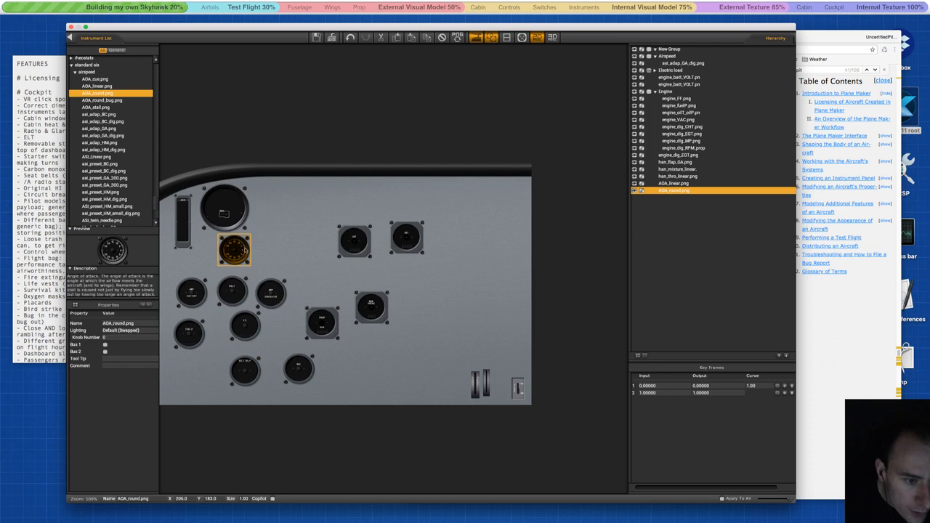
Move AOA_linear.png to about X 32.5, Y 237.5, asi_adap_GA_dig.png to X 133, Y 292, and AOA_round.png to X 133, Y 174.
click(184, 199)
drag(180, 197, 168, 206)
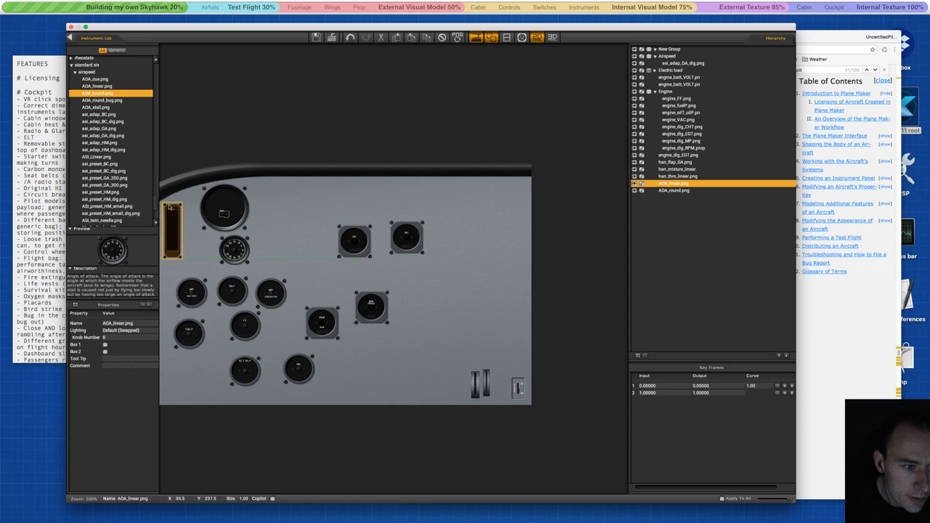
click(237, 244)
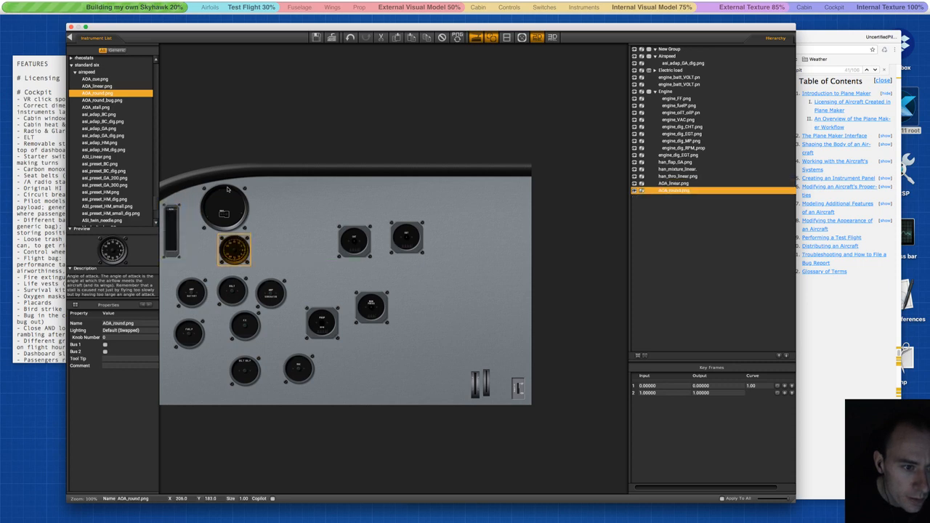
click(227, 188)
drag(212, 191, 206, 212)
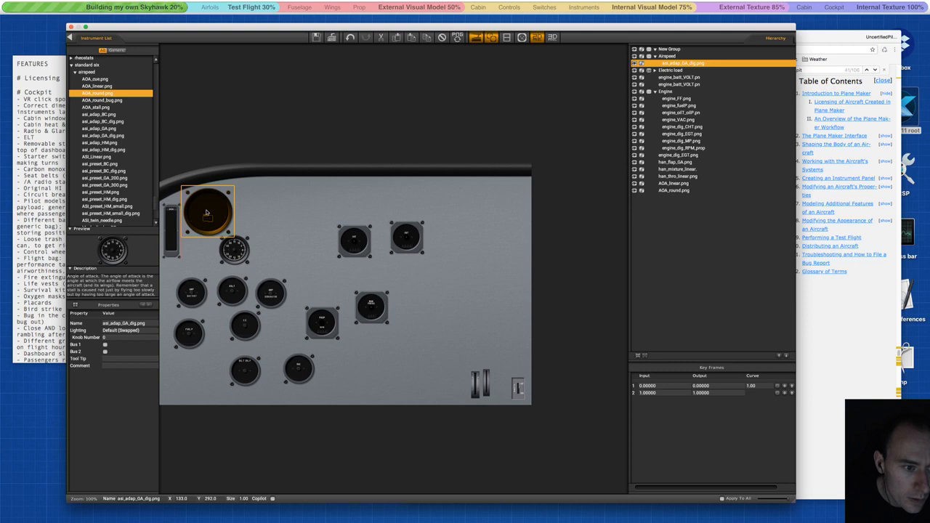
drag(243, 254, 213, 255)
click(255, 244)
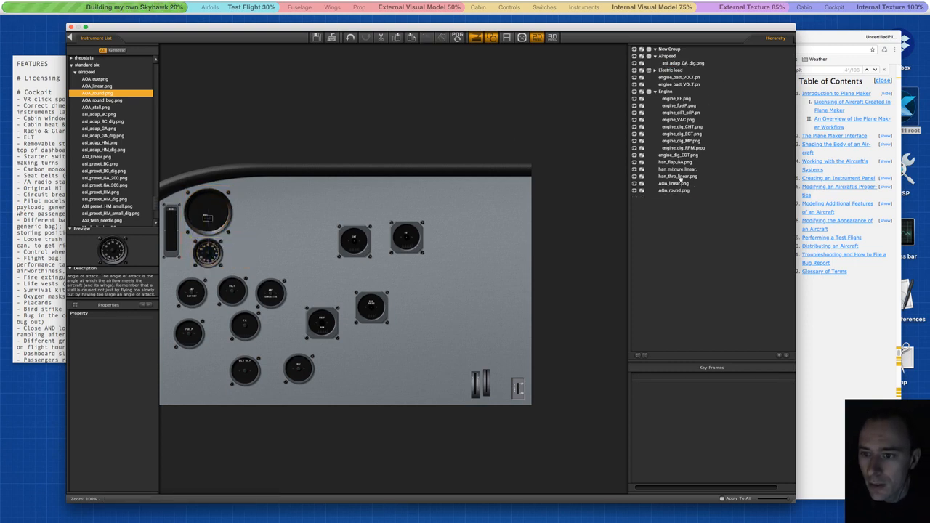
Put AOA_round.png and AOA_linear.png inside the Airspeed group in the hierarchy.
drag(676, 183, 675, 71)
drag(676, 191, 671, 60)
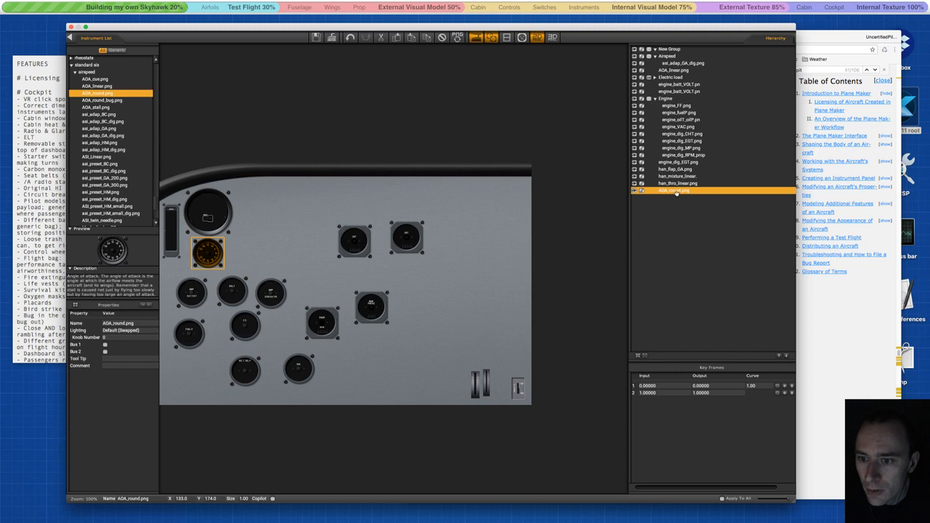
drag(675, 194, 672, 64)
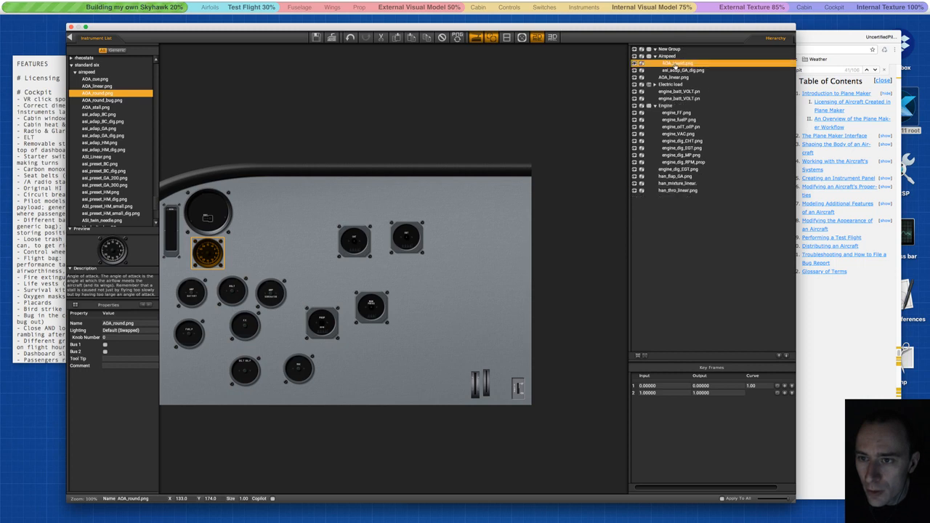
click(669, 78)
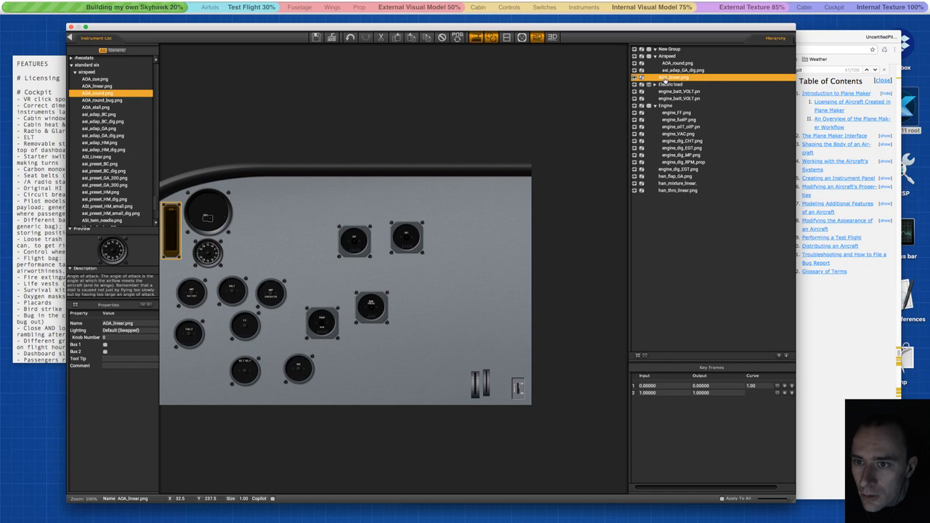
drag(664, 77, 663, 56)
drag(665, 77, 665, 67)
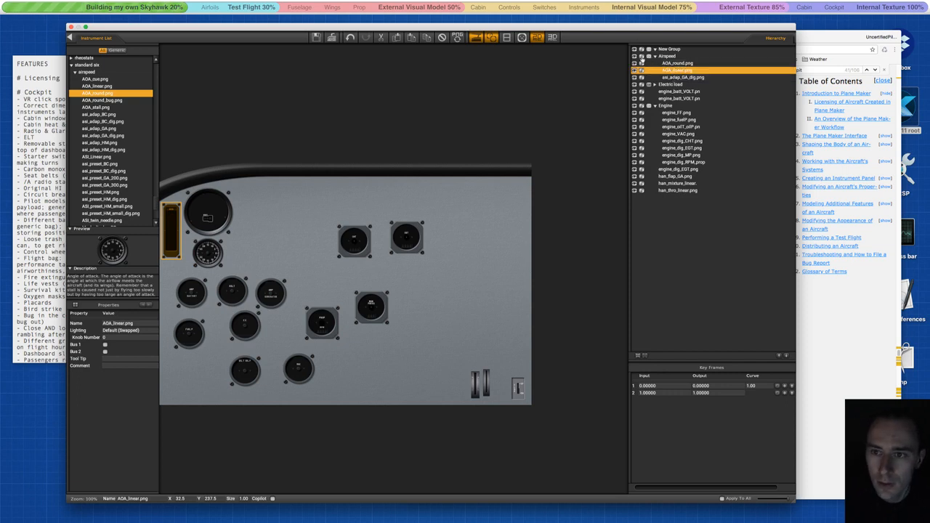
click(287, 223)
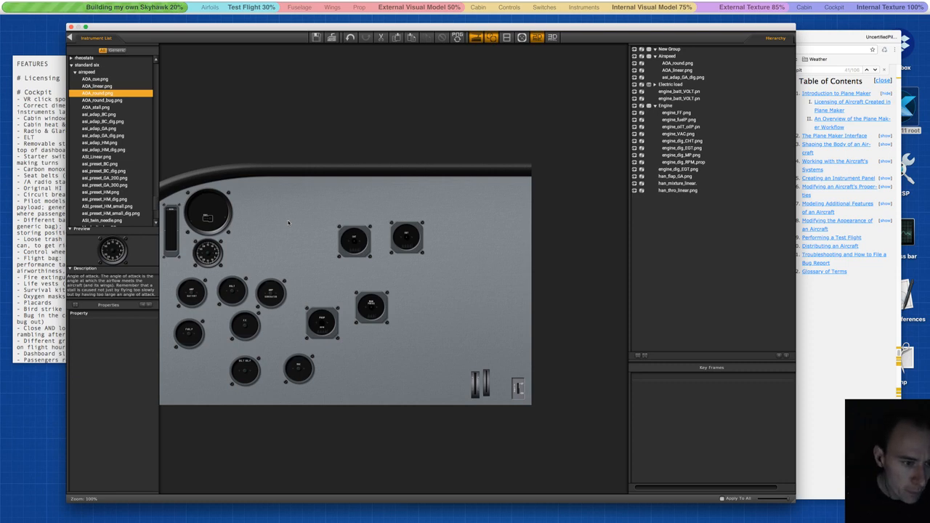
Collapse the Airspeed group and place the battery ammeter and voltmeter side by side beneath the angle-of-attack gauges.
click(199, 296)
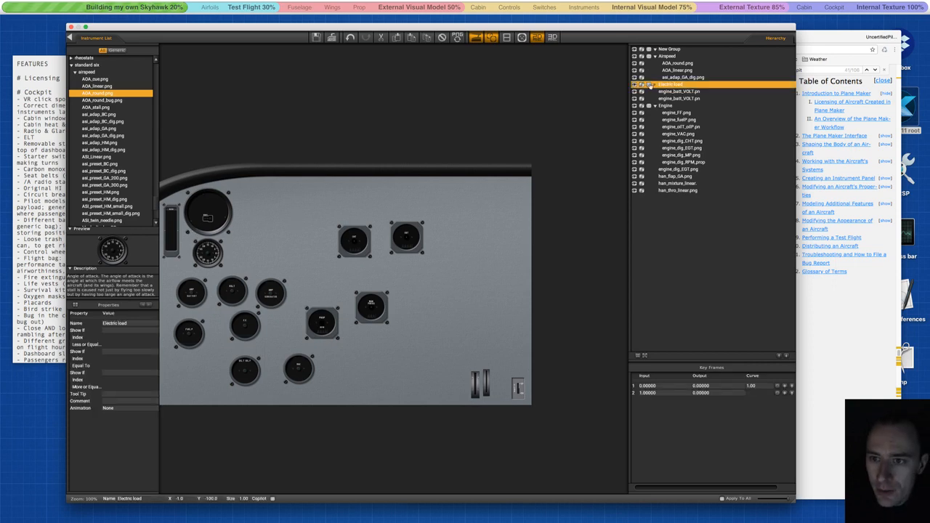
click(655, 56)
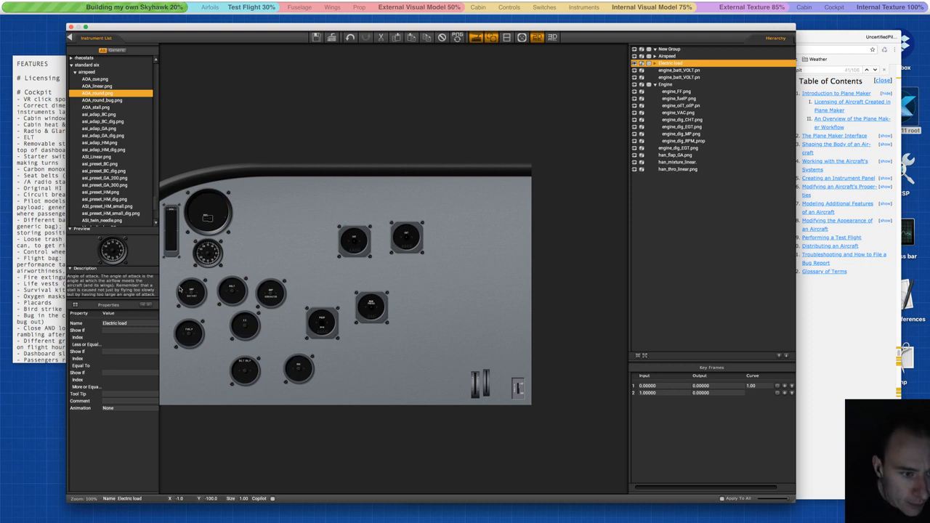
click(192, 284)
drag(192, 284, 182, 277)
click(234, 280)
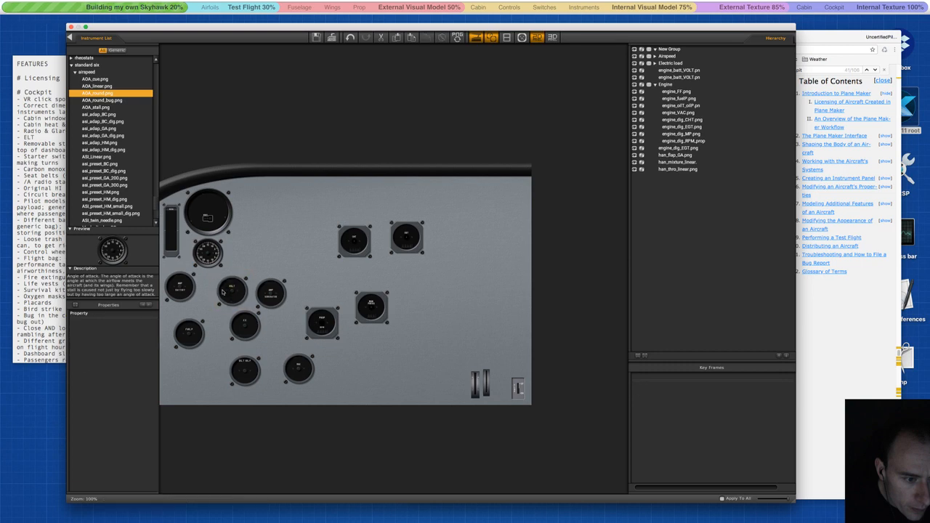
drag(233, 299, 215, 296)
click(266, 300)
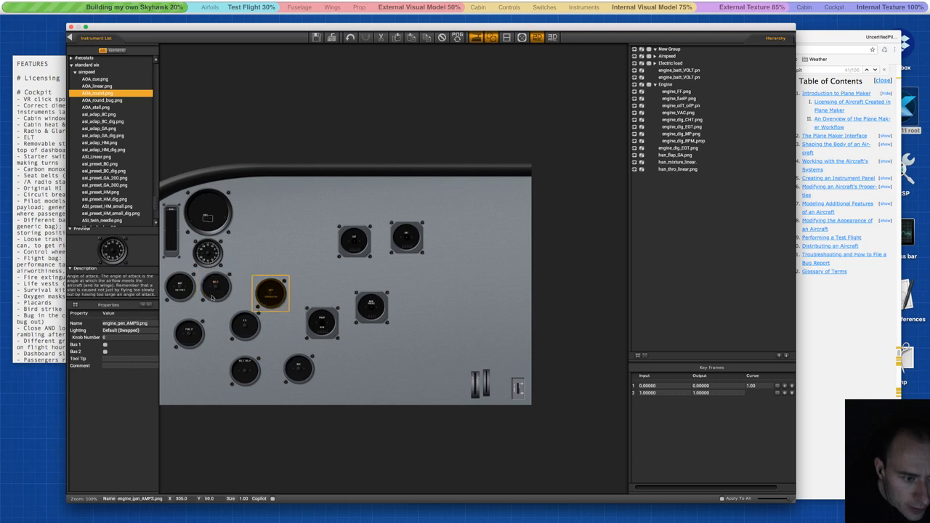
Set engine_batt_VOLT.pn aside at X 345, Y 189 and line up engine_gen_AMPS.png and engine_batt_AMPS.pn at X 56 and X 155, Y 79.
drag(212, 296, 179, 278)
click(274, 306)
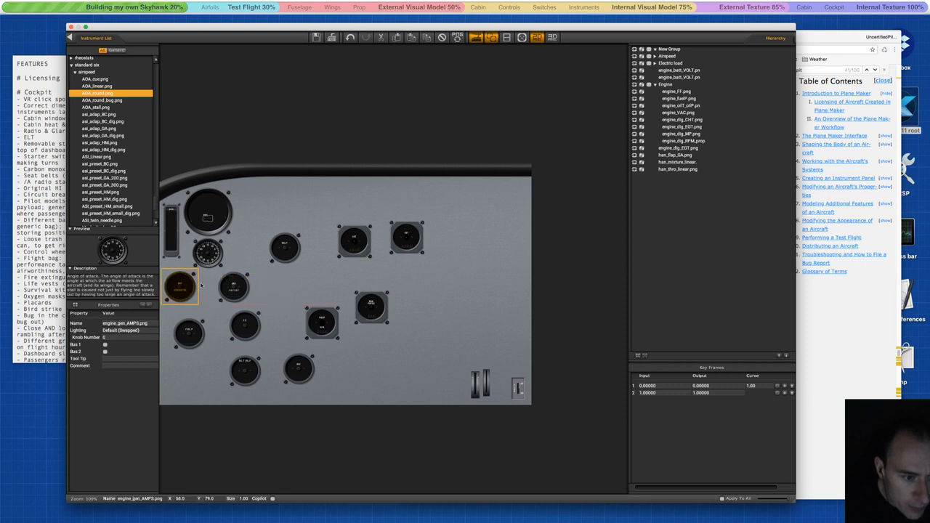
click(239, 300)
drag(237, 299, 220, 299)
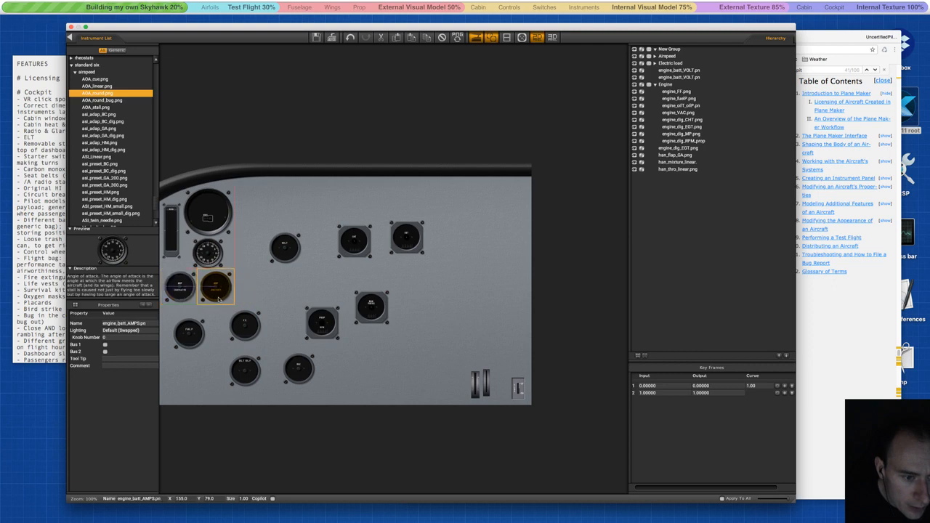
Move engine_batt_VOLT.pn into the row beside the battery ammeter, to X 257, Y 79.
click(290, 253)
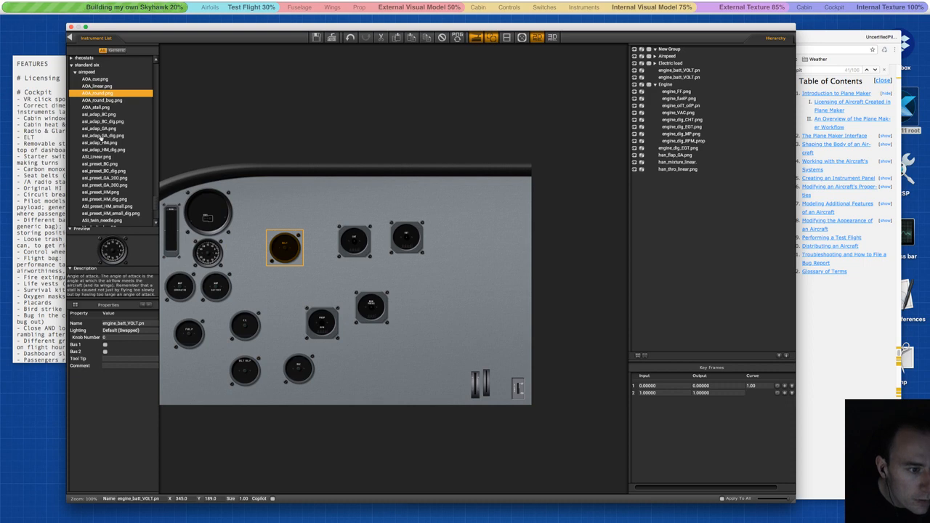
scroll(101, 138, down, 4)
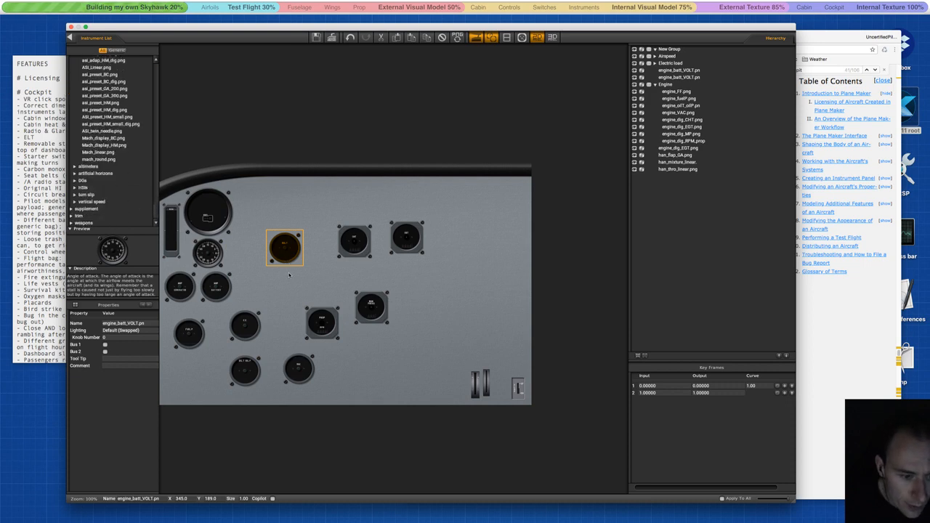
drag(287, 259, 255, 298)
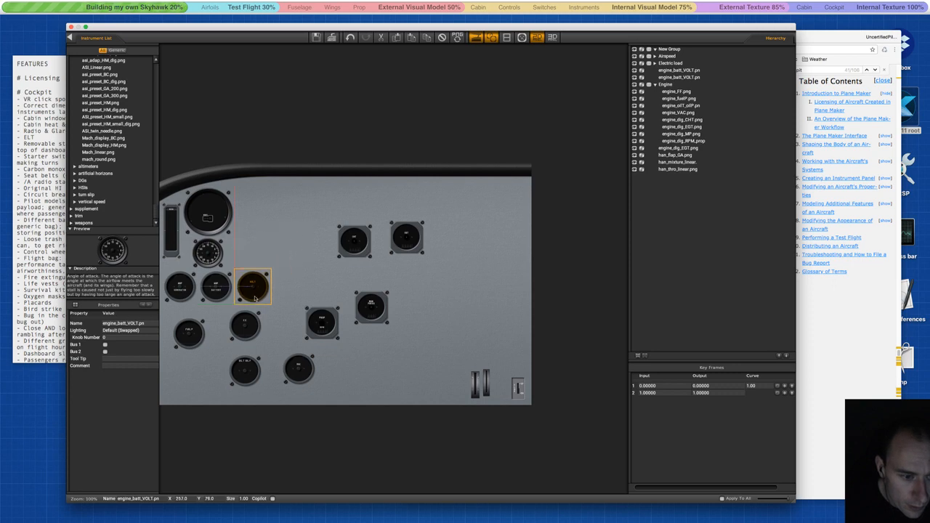
click(218, 294)
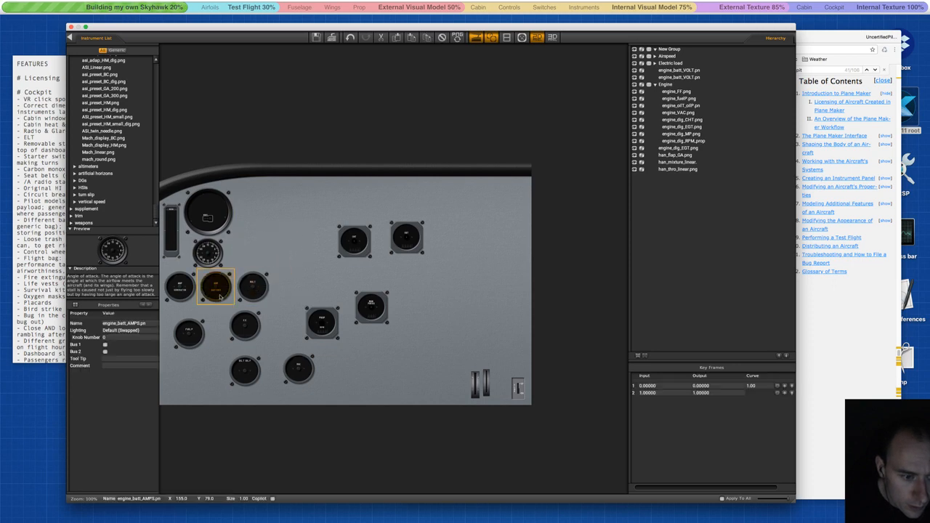
click(255, 295)
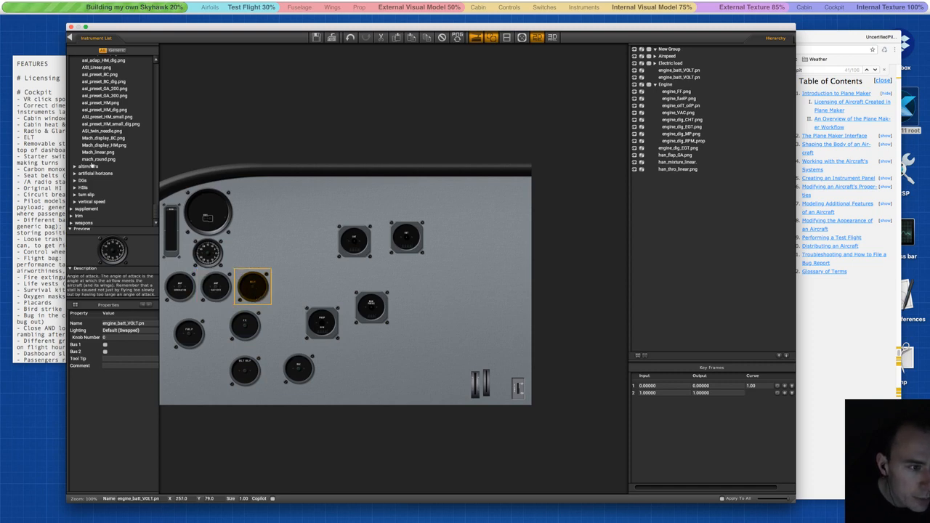
Collapse the HUD, handles, fuel and flaps categories in the instrument list.
scroll(93, 165, up, 10)
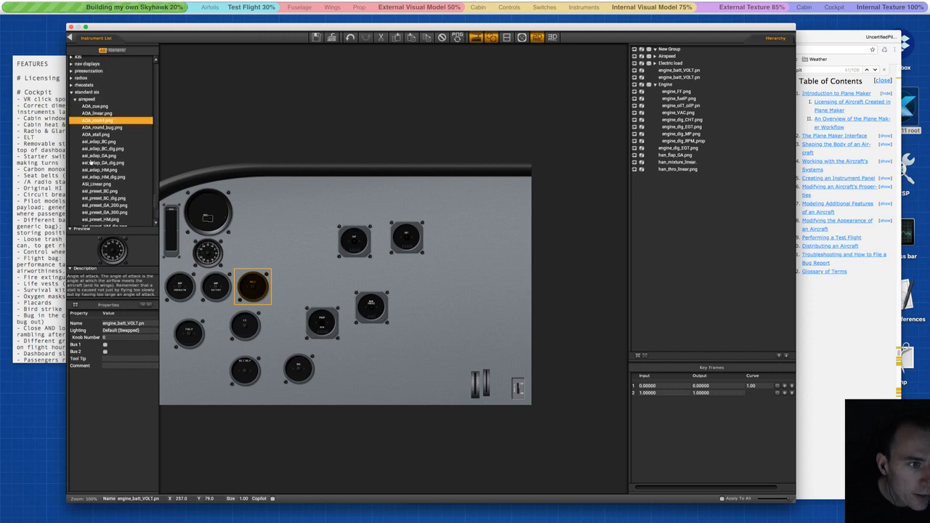
scroll(73, 101, up, 15)
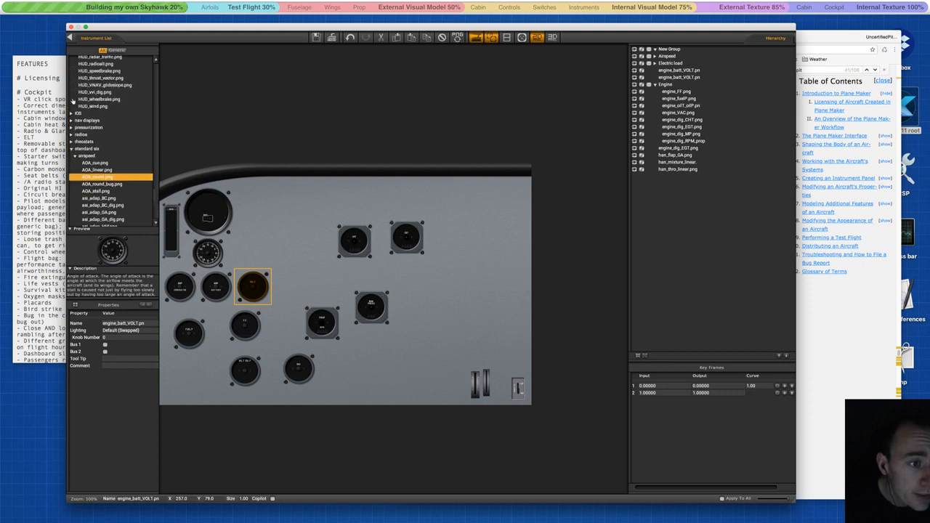
scroll(72, 109, up, 5)
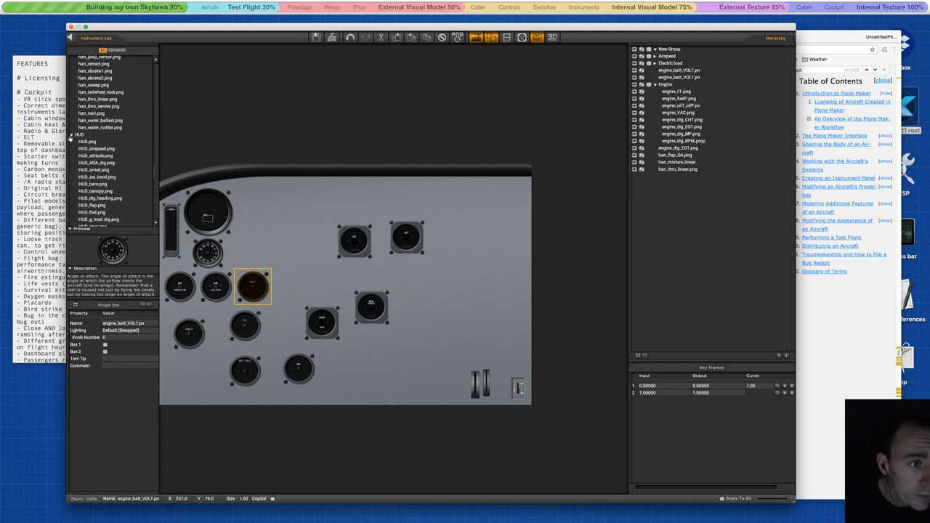
click(71, 135)
scroll(72, 109, up, 10)
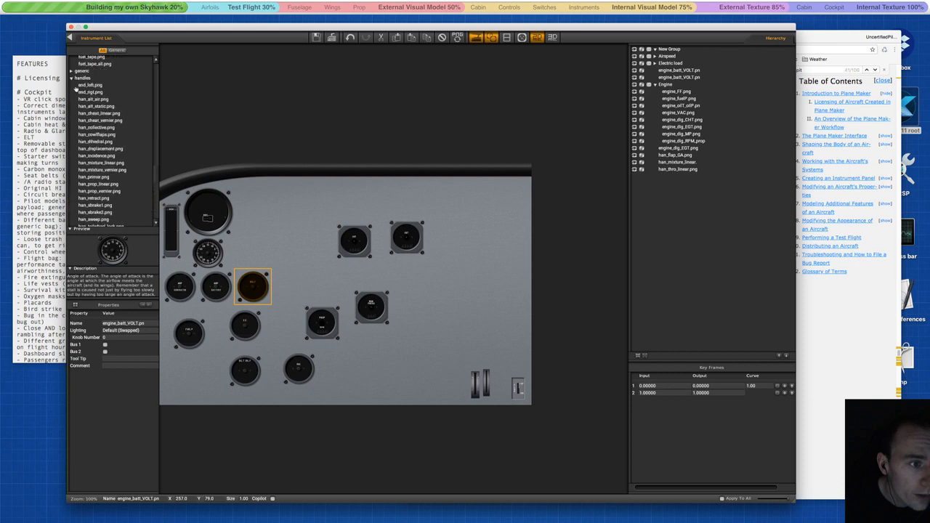
click(71, 79)
scroll(82, 109, up, 10)
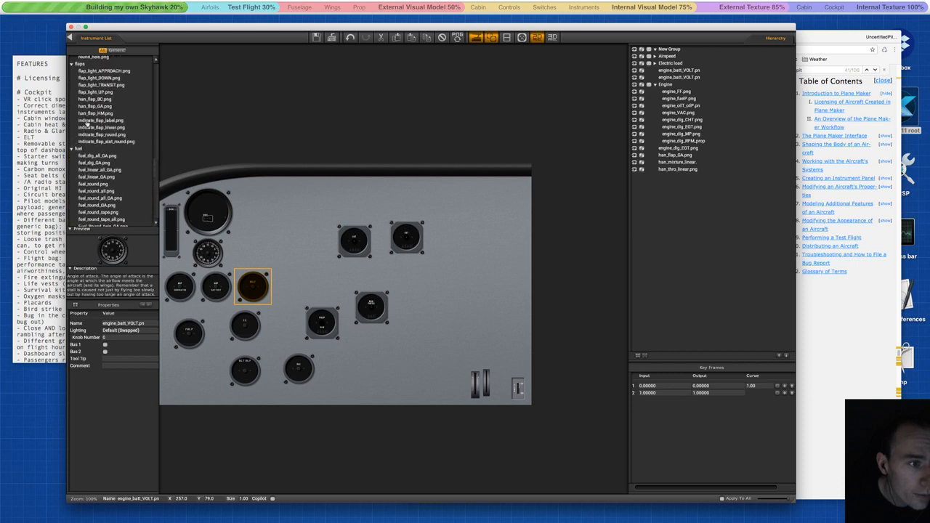
click(71, 148)
scroll(73, 149, up, 6)
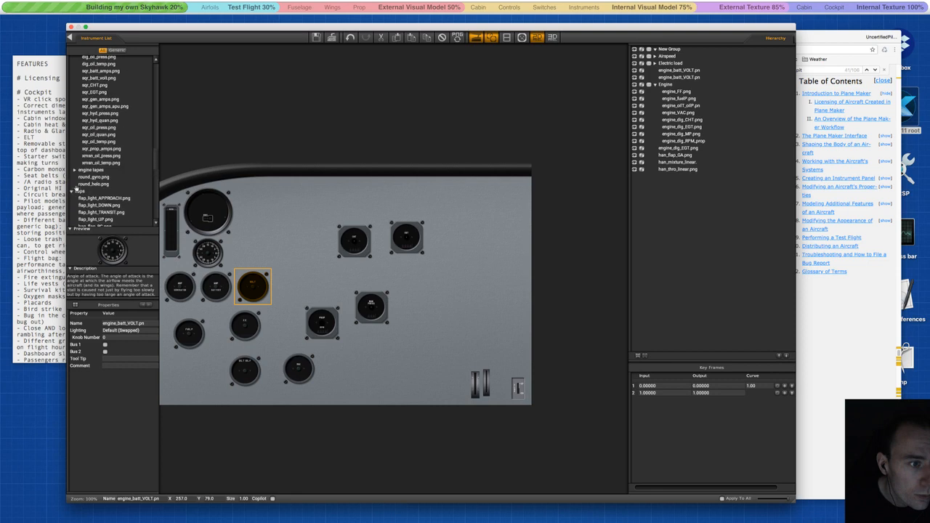
click(72, 192)
scroll(76, 152, up, 5)
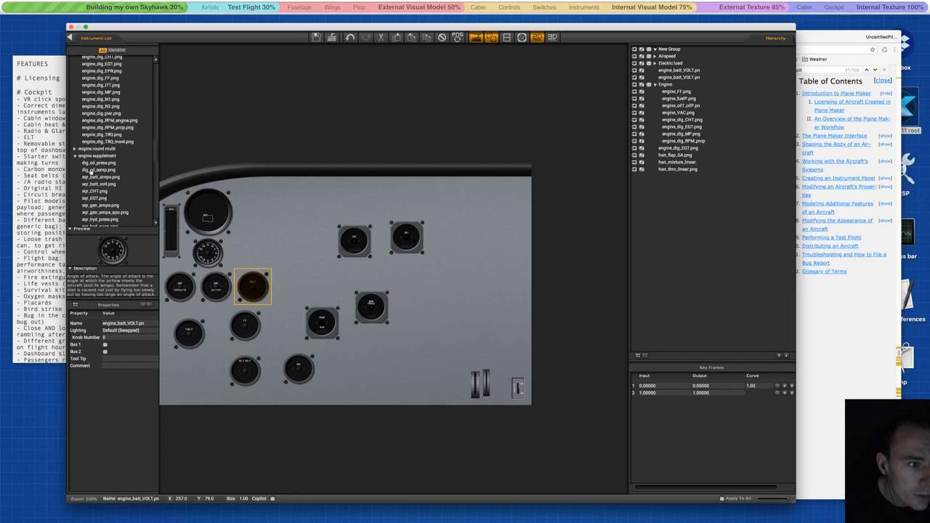
Preview engine_dig_FF.png and collapse the engine supplement and engine round dig categories.
scroll(95, 174, down, 3)
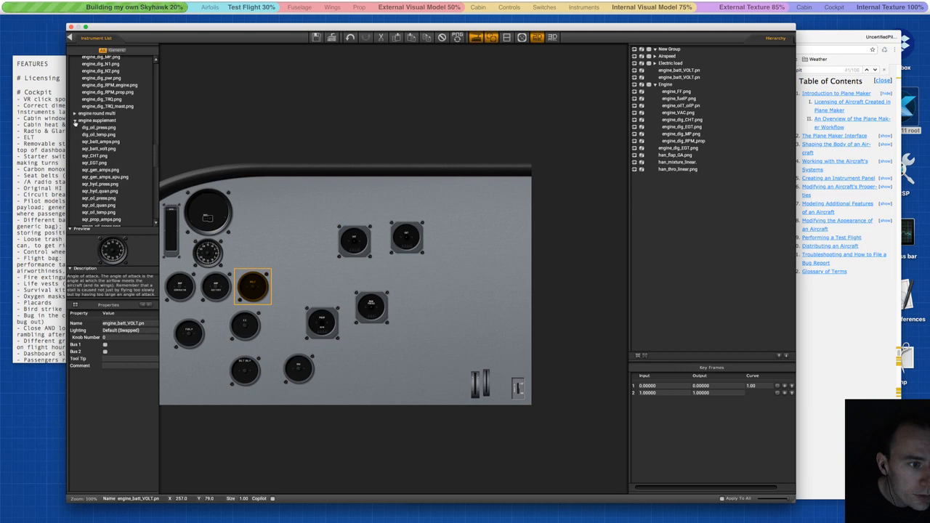
click(75, 120)
scroll(89, 148, up, 5)
scroll(89, 137, up, 2)
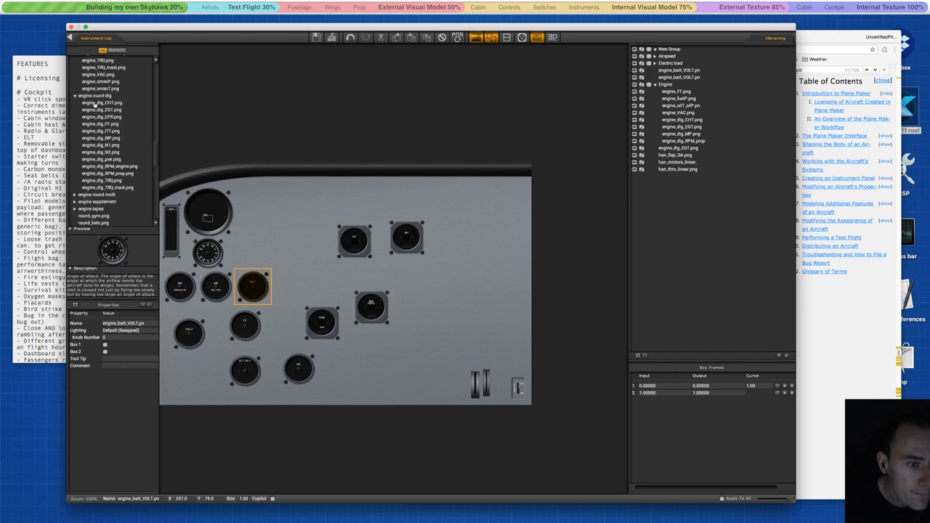
click(95, 104)
click(97, 125)
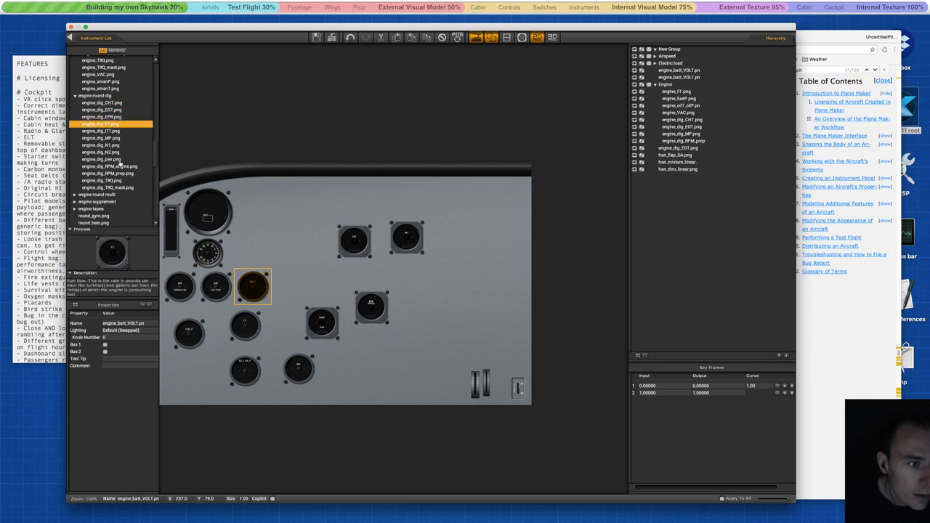
click(76, 97)
scroll(90, 115, up, 5)
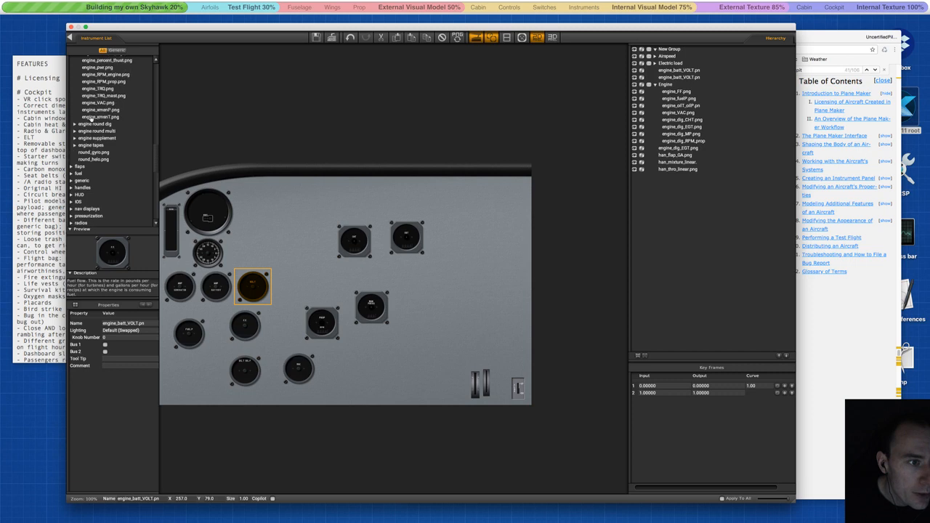
Preview engine_EPR.png, engine_FF.png and engine_fuelP.png in the engine round category.
scroll(90, 118, up, 6)
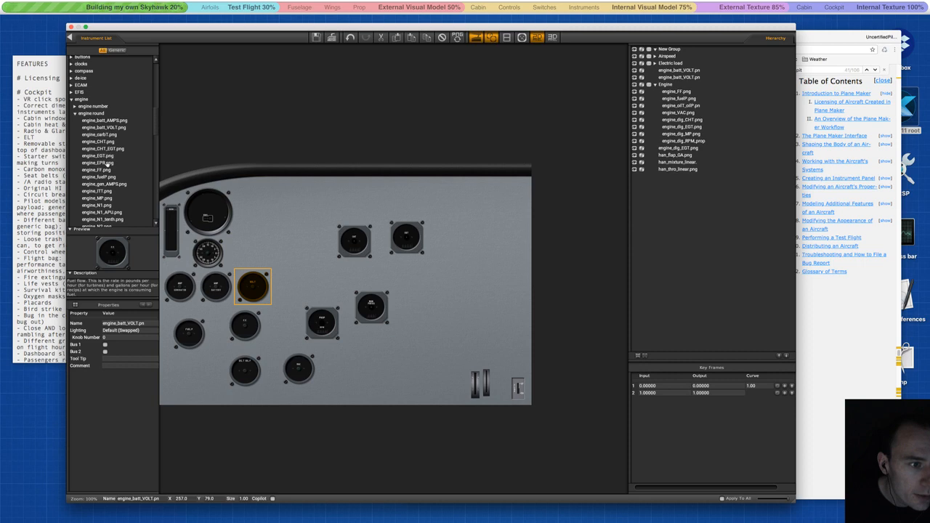
click(108, 164)
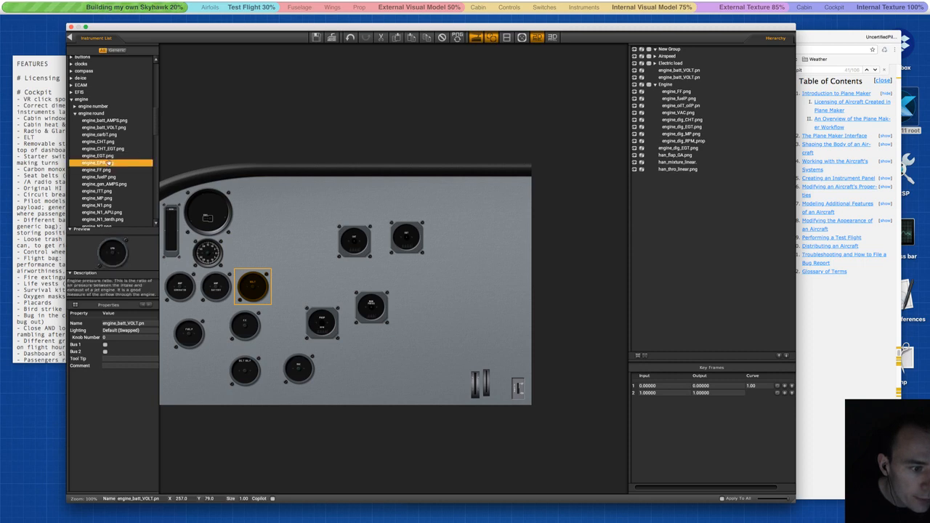
click(106, 169)
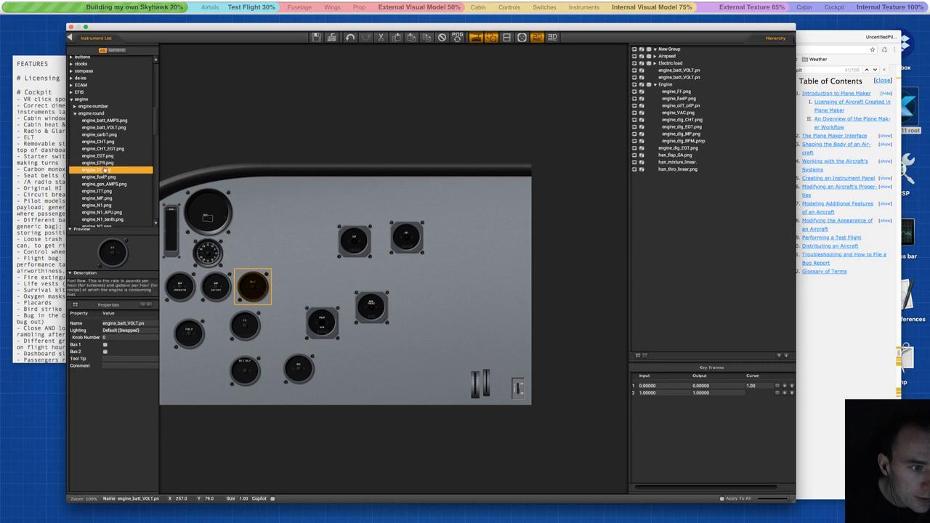
click(105, 177)
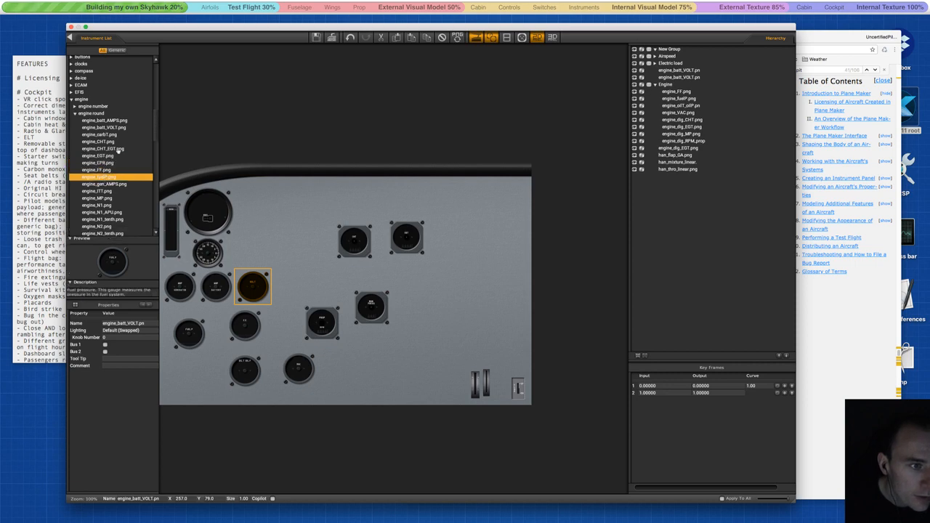
Shift the engine_batt_VOLT.pn gauge closer to the battery ammeter, to X 251, Y 79, and deselect it.
click(262, 214)
click(242, 290)
click(242, 290)
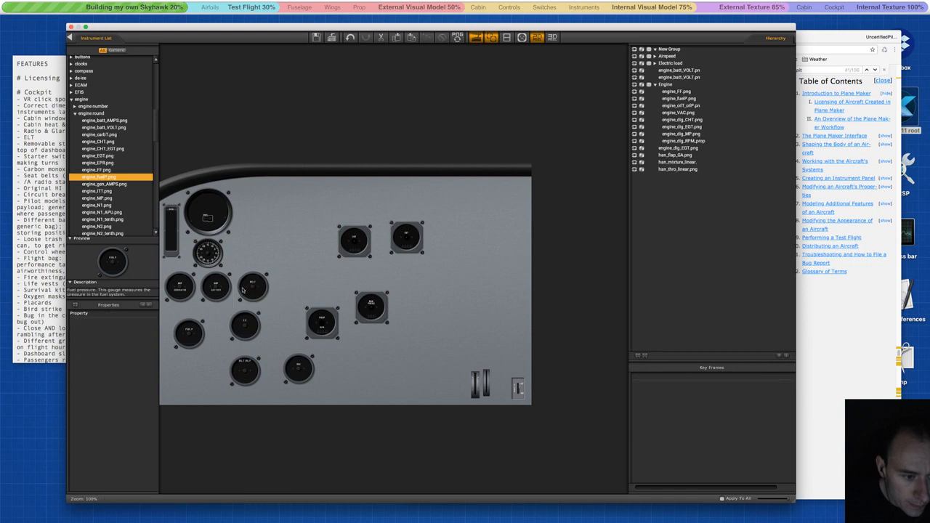
click(248, 285)
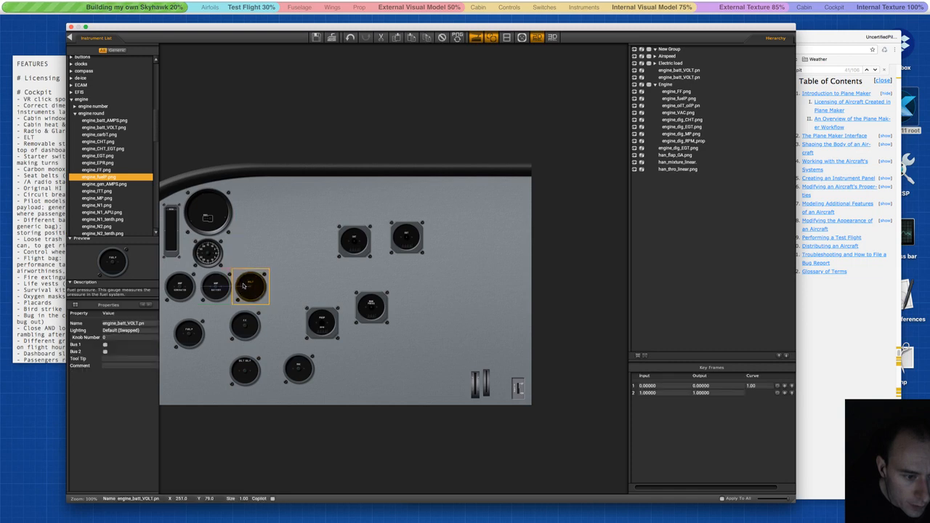
click(289, 282)
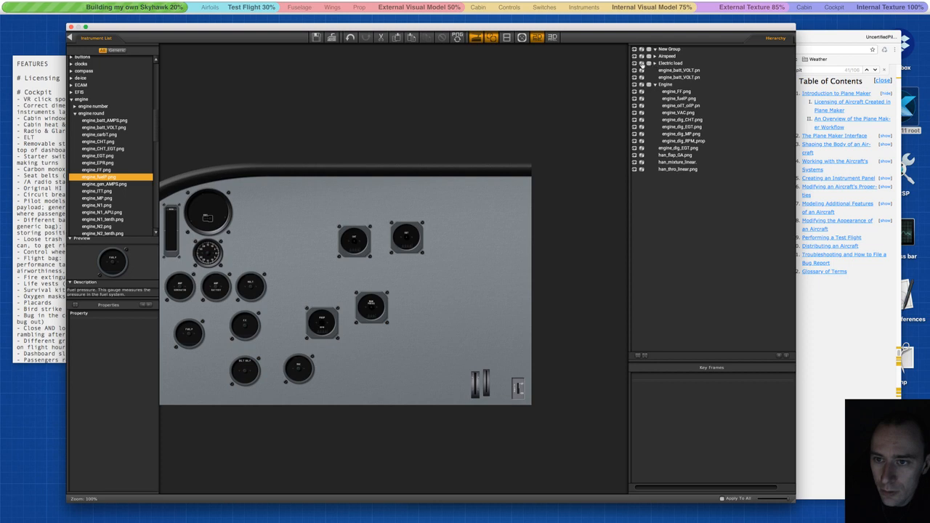
Place engine_fuelP.png at X 56, Y -17 and engine_FF.png at X 155, Y -17, beneath the two ammeters.
click(189, 323)
drag(187, 322, 180, 309)
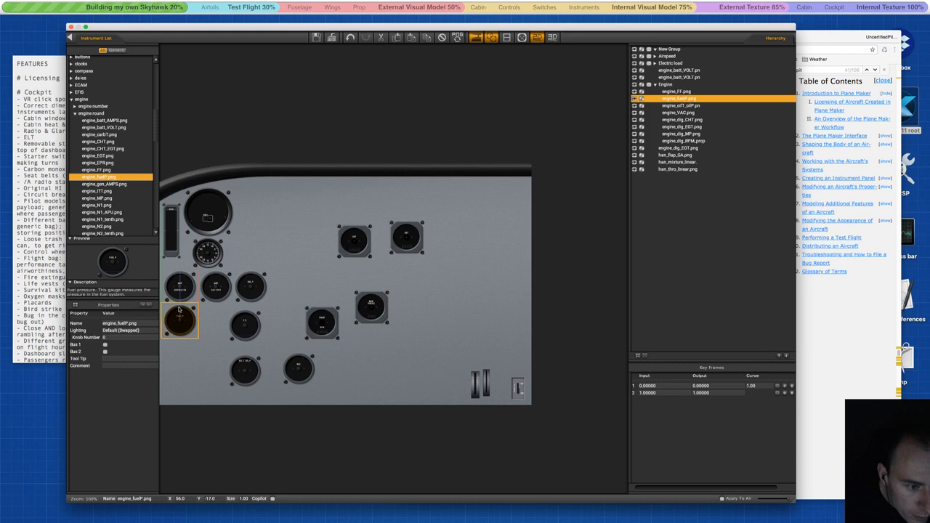
click(250, 315)
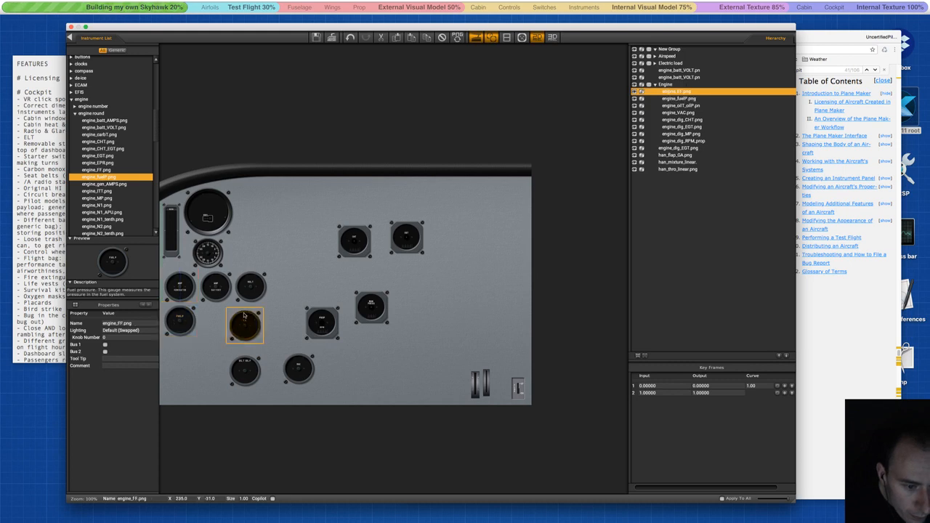
drag(244, 314, 215, 309)
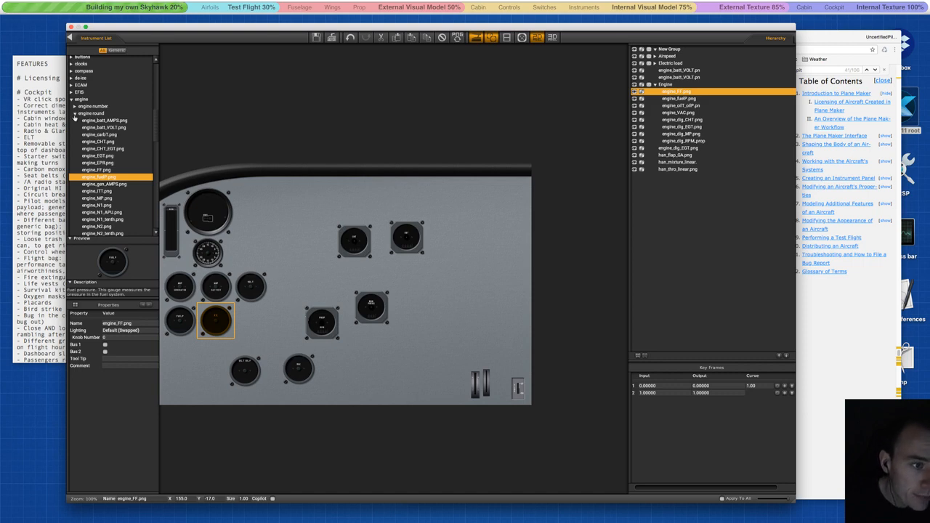
Collapse the engine round category and expand the fuel category to browse its gauges.
click(74, 114)
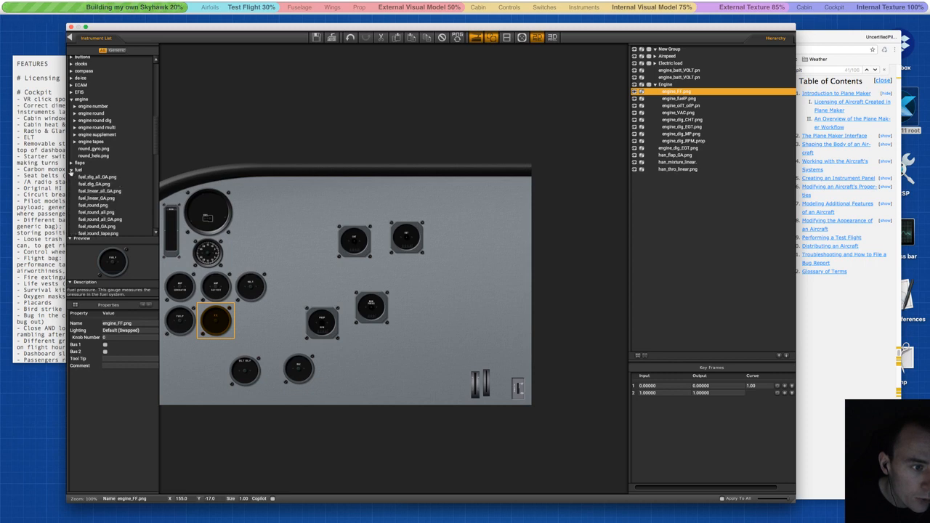
click(71, 170)
scroll(102, 187, down, 2)
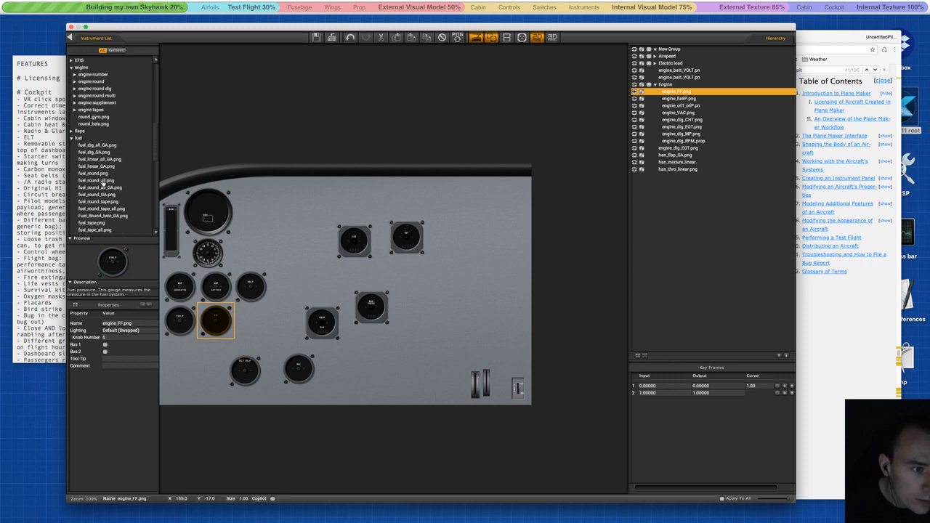
Add a fuel_round_all.png gauge to the panel beside the fuel flow gauge, at about X 251, Y -17.
click(103, 180)
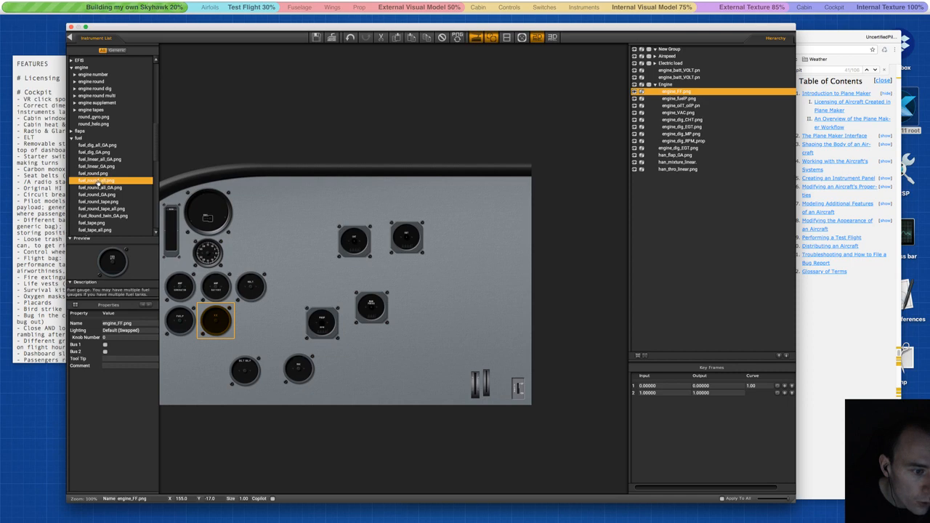
drag(102, 185, 253, 308)
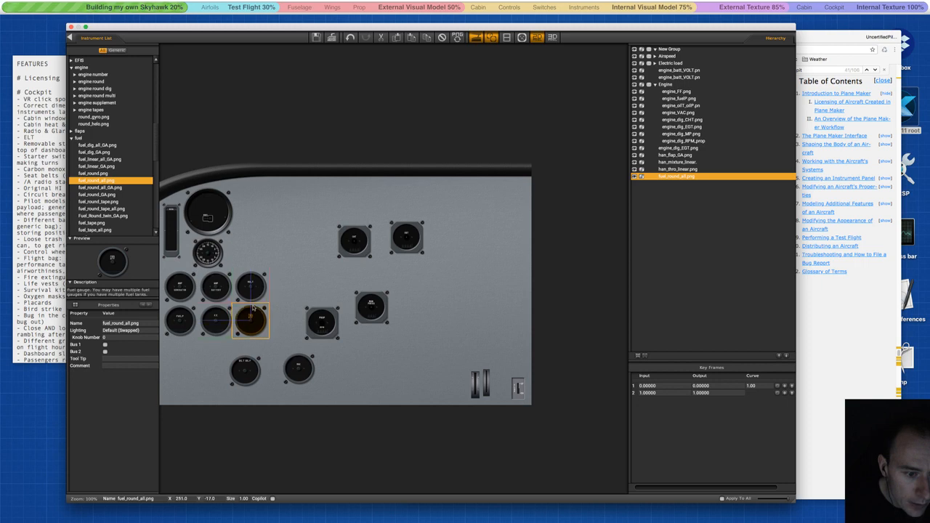
click(291, 290)
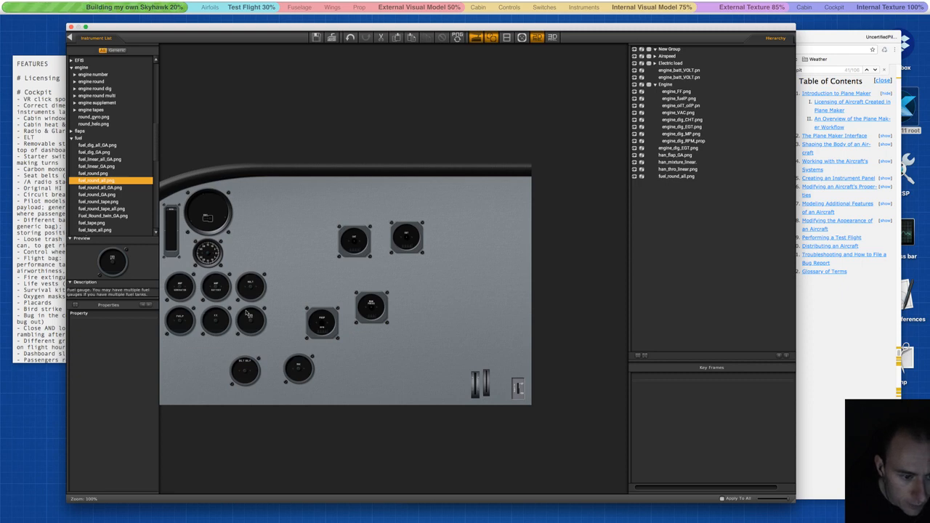
Rearrange the fuel row as fuel quantity, fuel pressure and fuel flow, with fuel_round_all.png at X 56, Y -17.
click(215, 320)
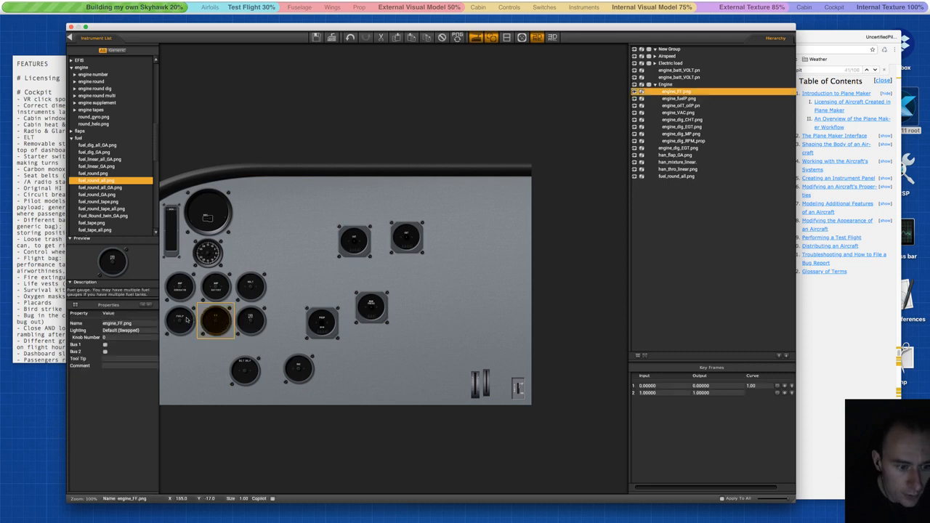
shift+click(187, 319)
drag(186, 320, 299, 272)
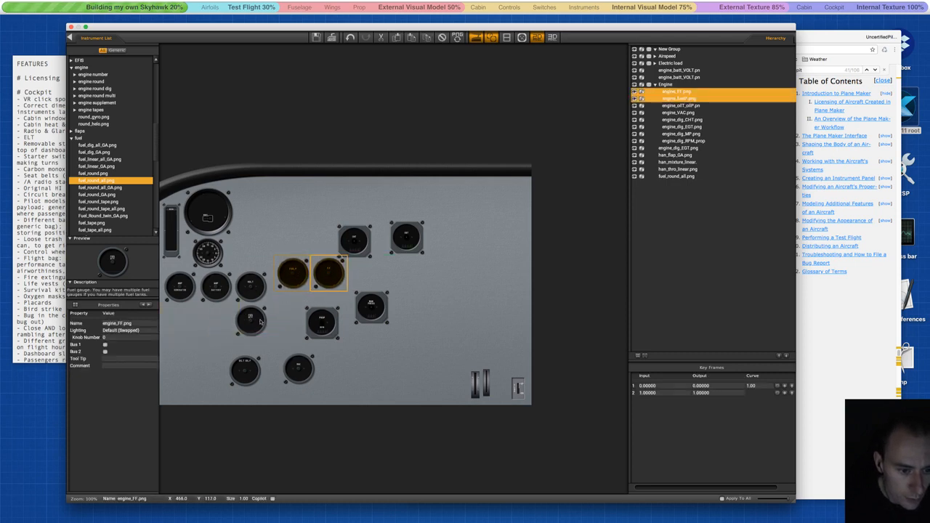
drag(260, 322, 190, 326)
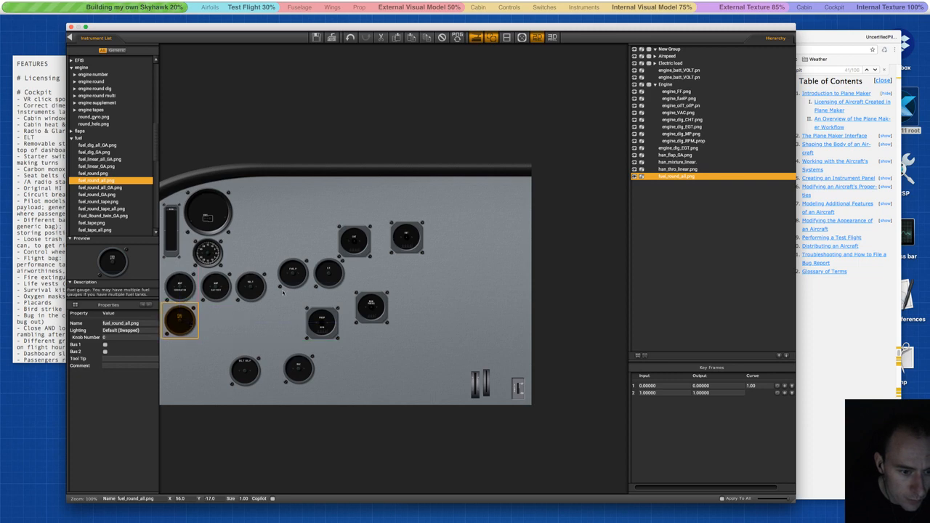
click(305, 276)
shift+click(332, 277)
drag(334, 278, 259, 323)
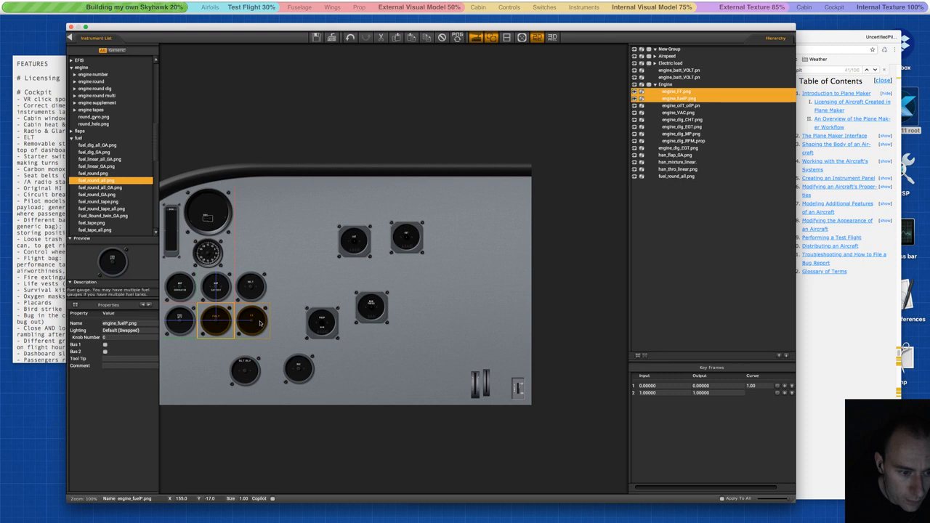
click(297, 315)
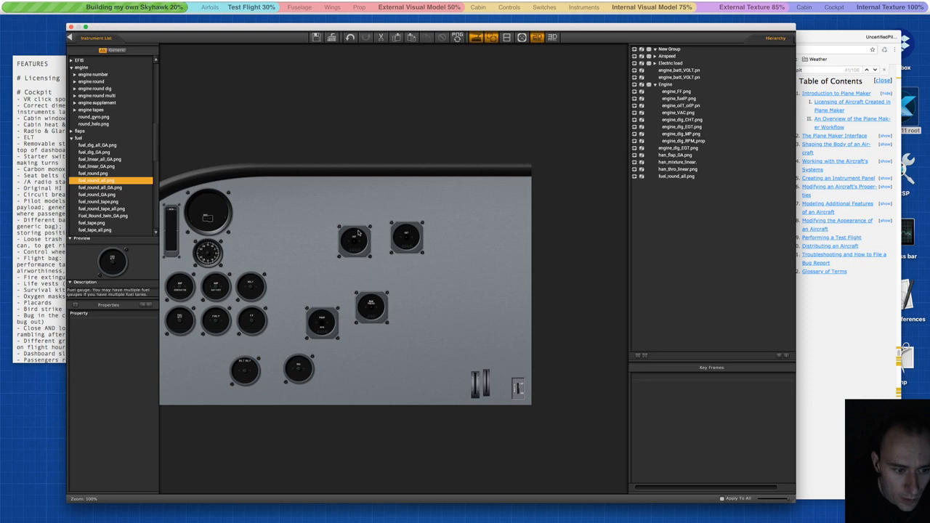
Move the oil, vacuum, CHT, EGT, MP and RPM gauges out of the Engine group and place fuel_round_all.png in it.
click(216, 319)
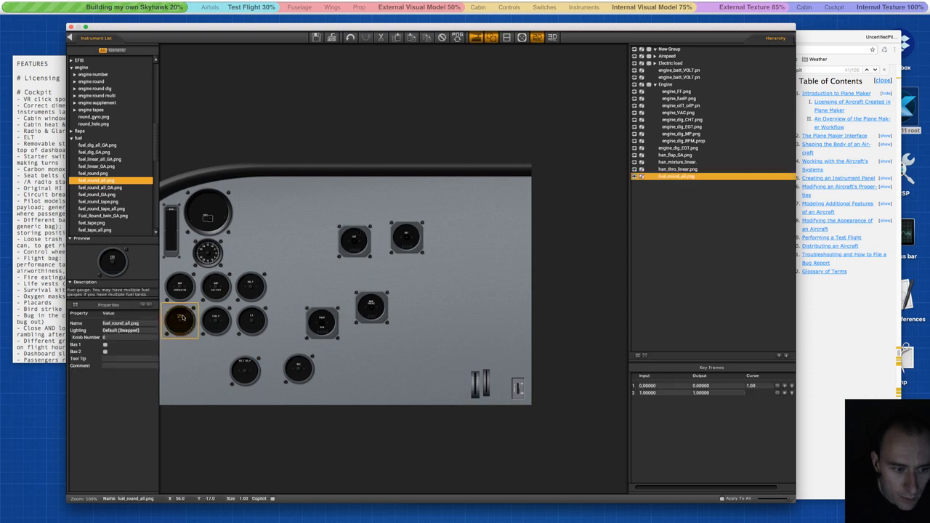
click(249, 322)
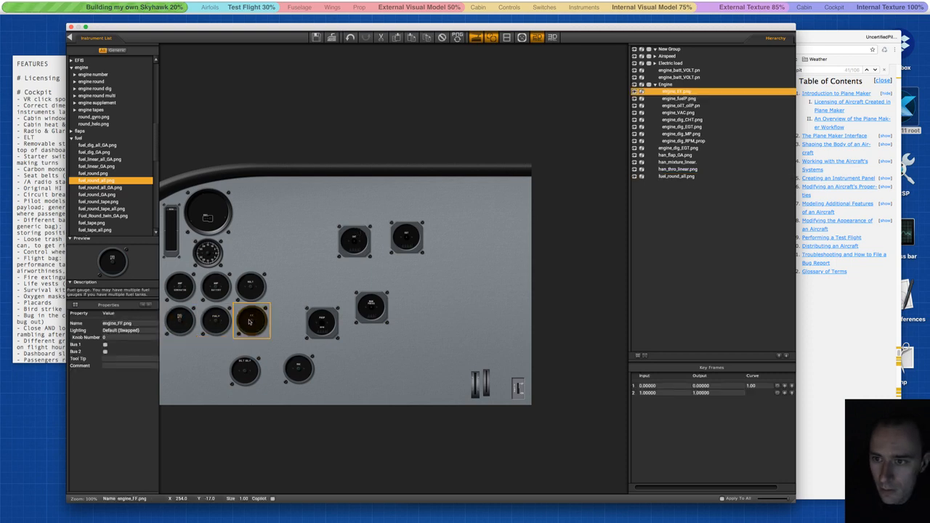
click(674, 107)
shift+click(673, 141)
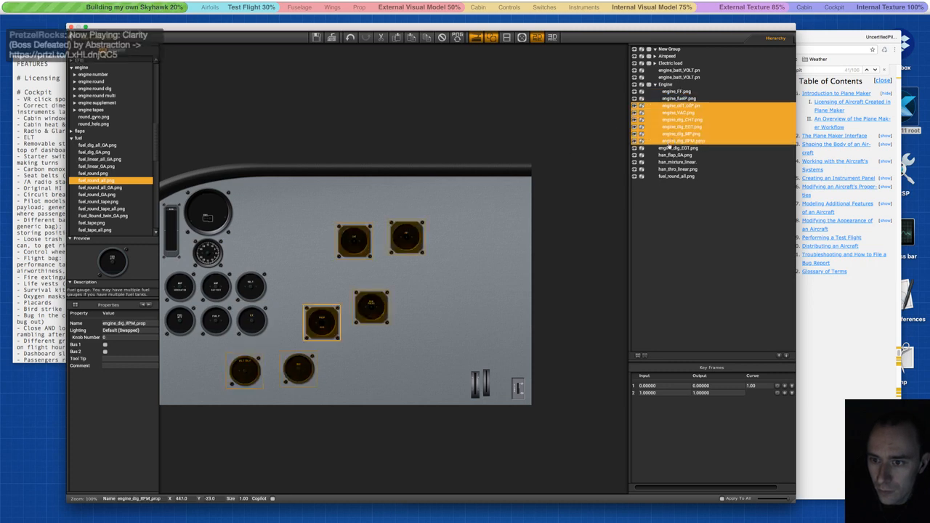
drag(668, 145, 665, 93)
click(670, 176)
Rename the Engine group holding the three fuel gauges as Fuel and collapse it.
click(664, 85)
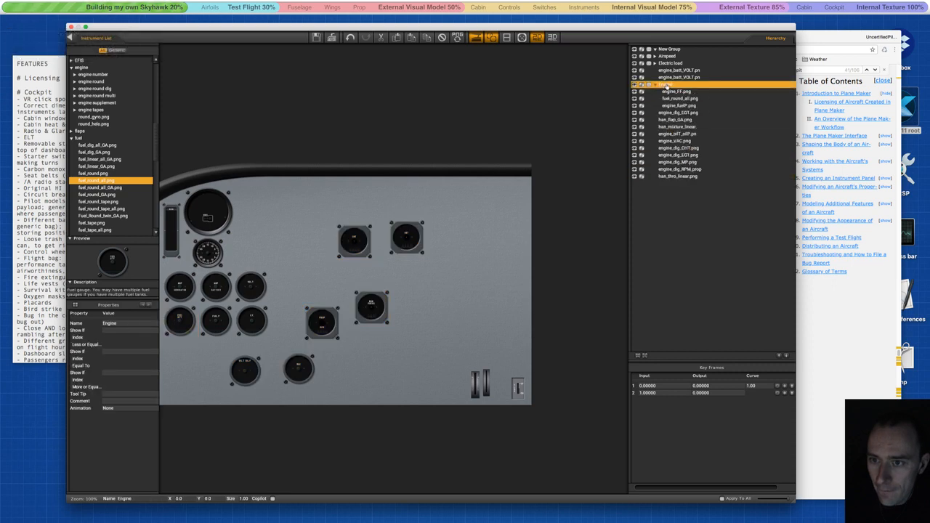
click(665, 85)
text(Fuel)
key(Return)
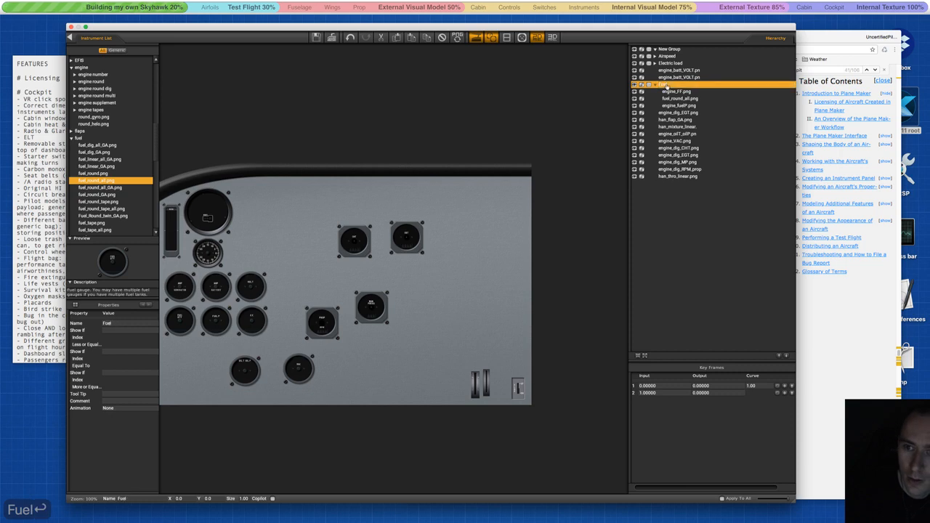
click(655, 85)
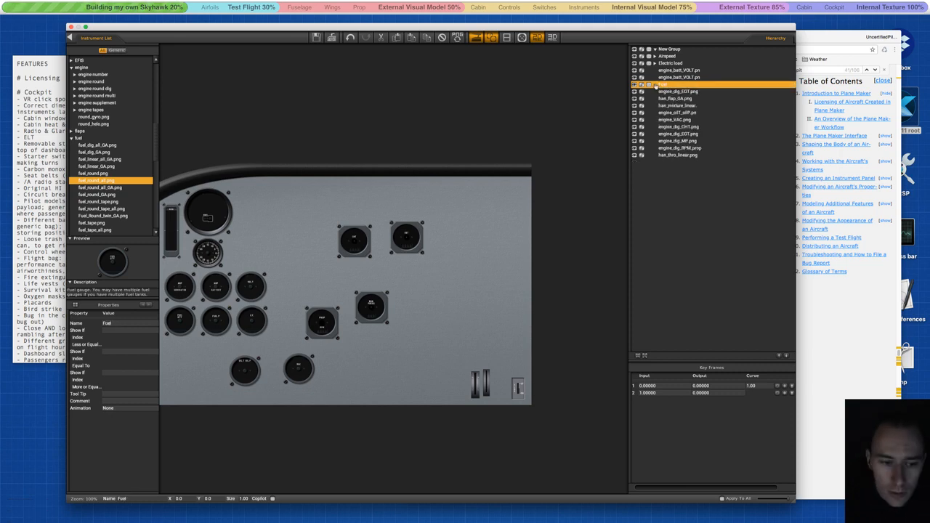
Line up the oil, CHT and EGT gauges in a new row below the fuel gauges, at about Y -110.
click(244, 369)
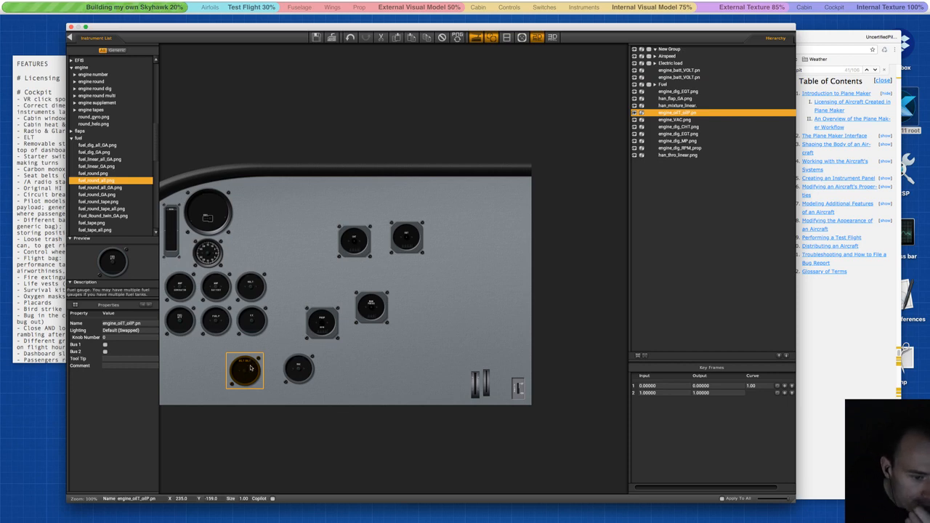
drag(248, 368, 186, 351)
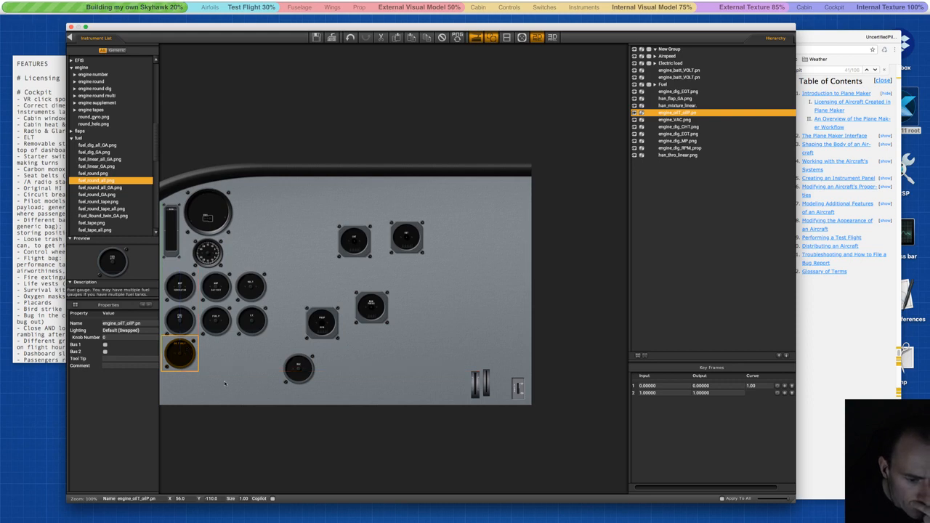
click(351, 328)
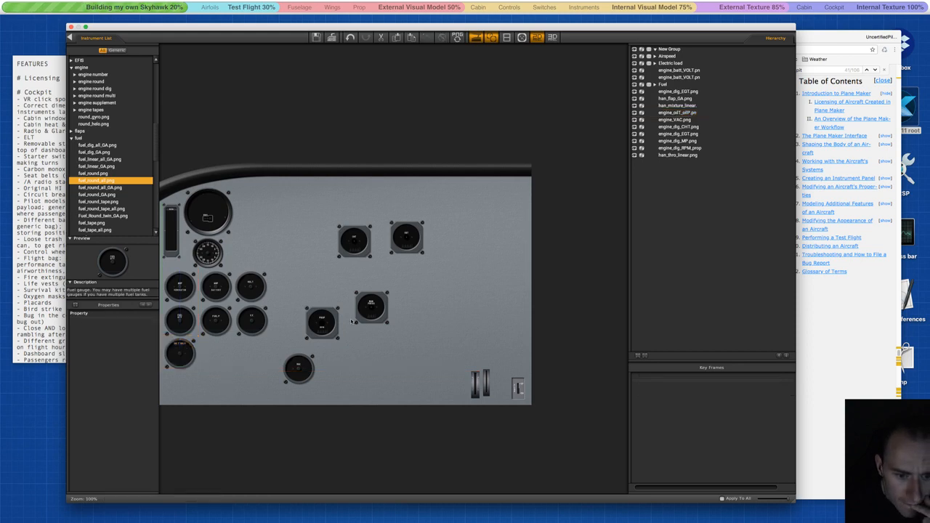
click(355, 233)
drag(354, 229, 218, 342)
click(259, 354)
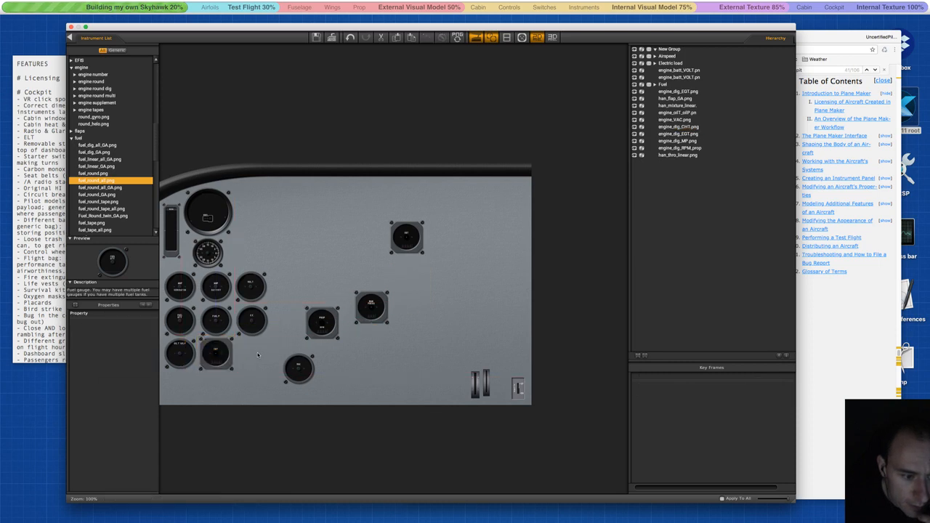
click(400, 227)
drag(400, 227, 245, 342)
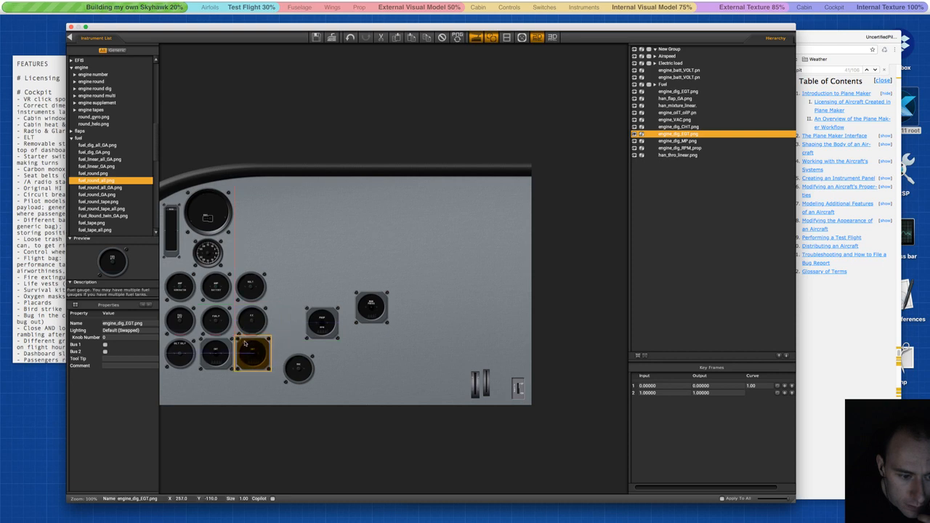
click(290, 343)
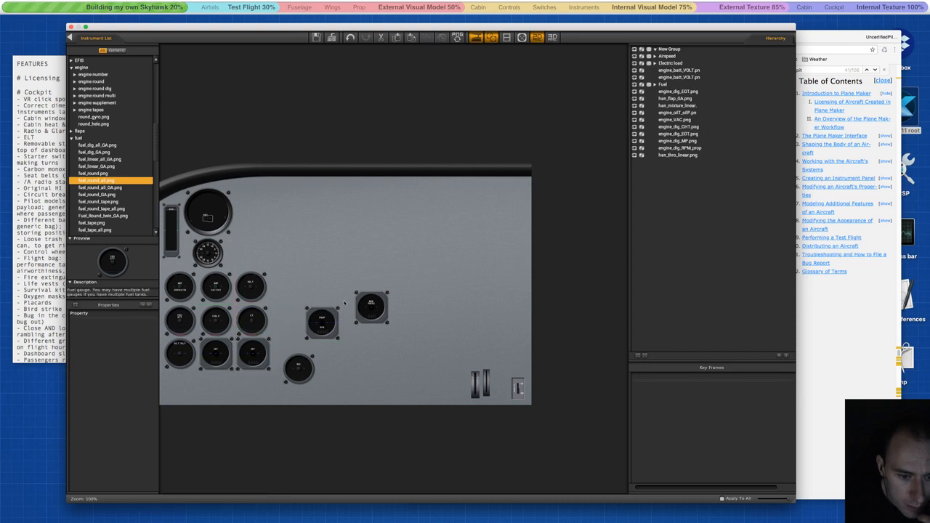
Start a fourth gauge row with engine_VAC.png at X 56 and engine_dig_MP.png at X 155, both at Y -206.
click(298, 357)
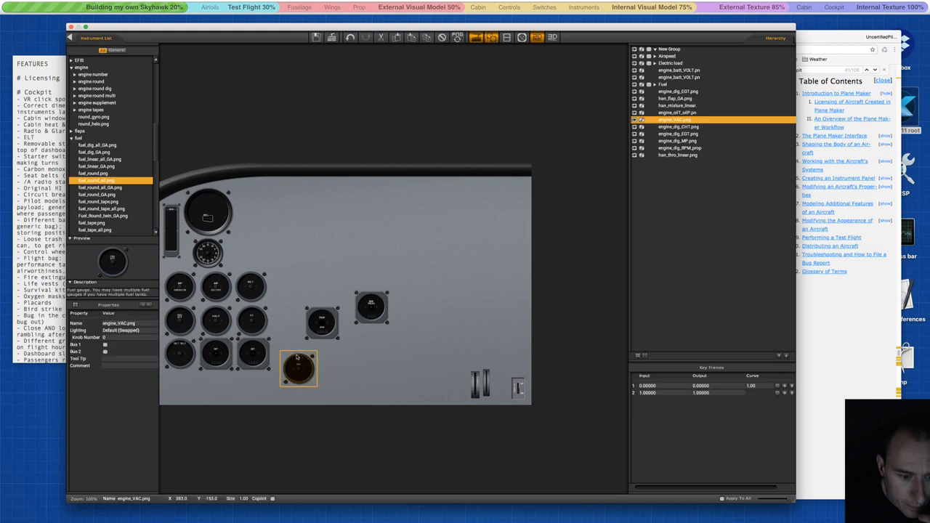
drag(296, 357, 178, 375)
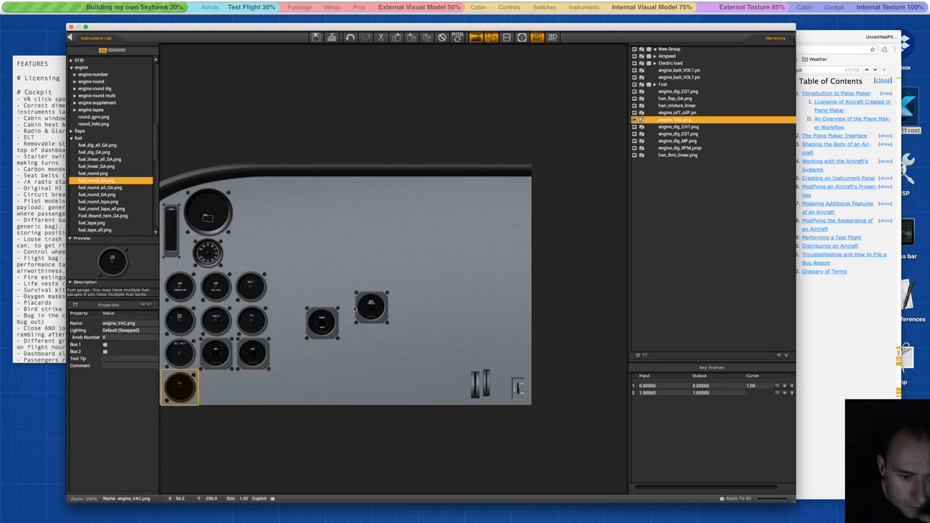
drag(366, 295, 214, 374)
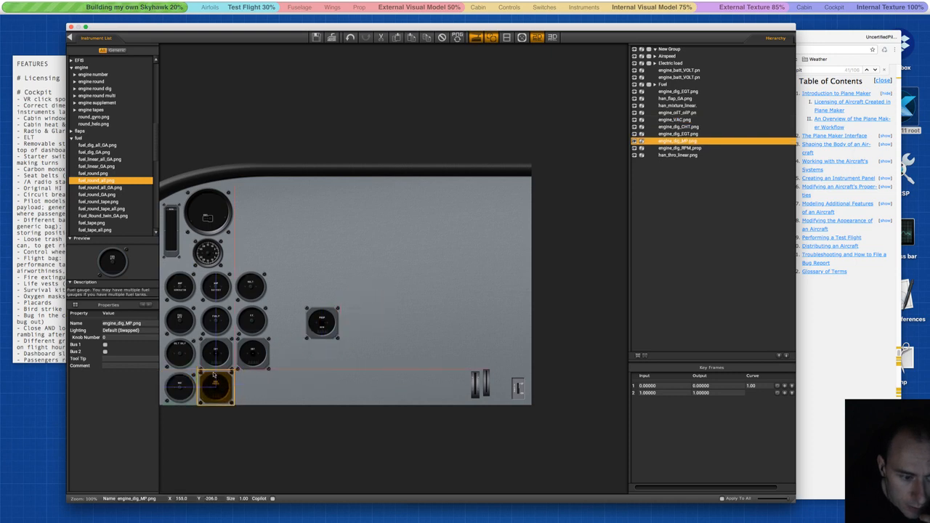
click(214, 374)
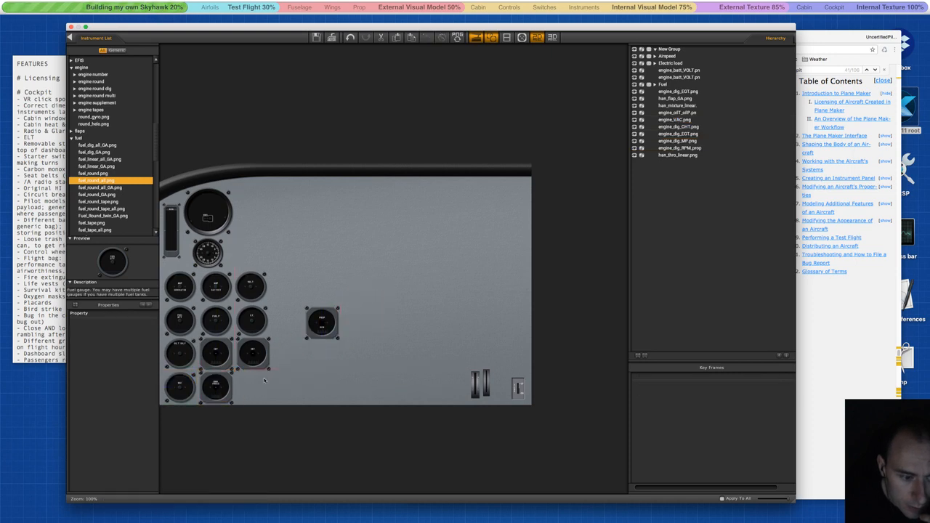
click(221, 381)
click(218, 358)
click(213, 385)
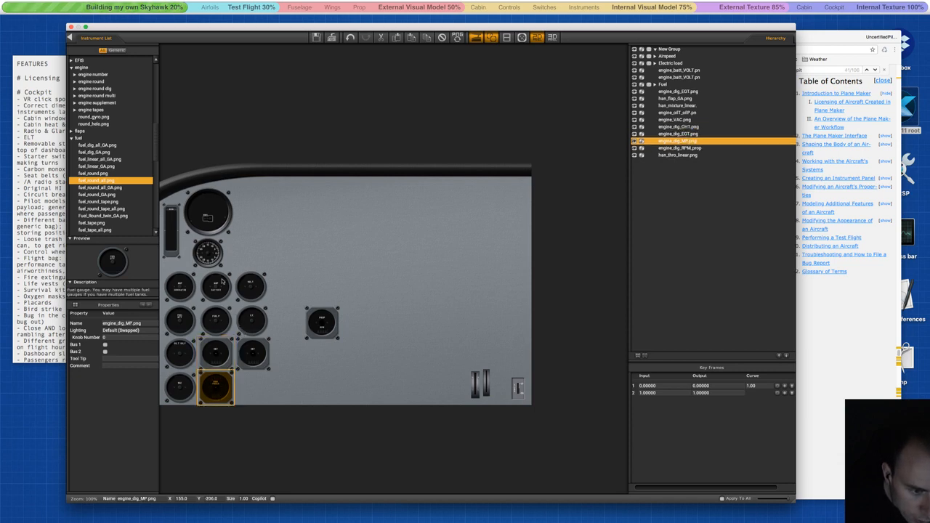
click(182, 314)
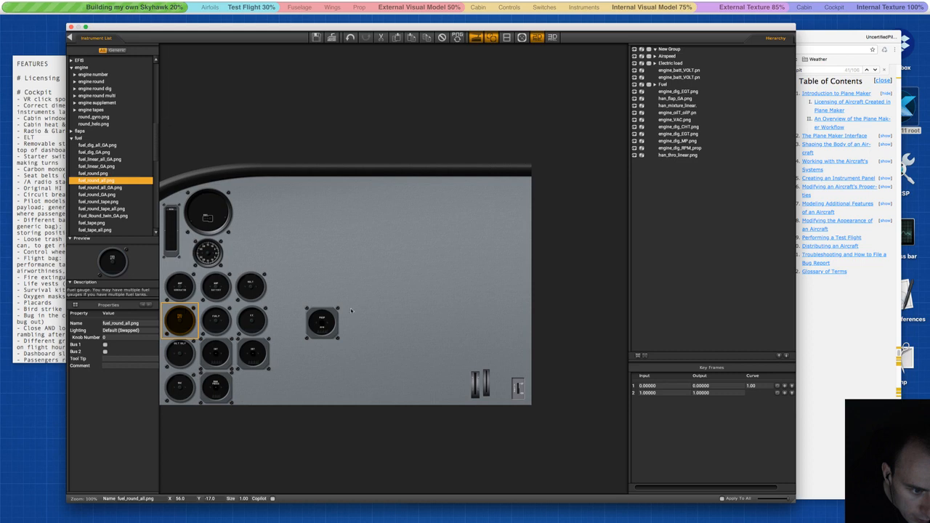
click(310, 279)
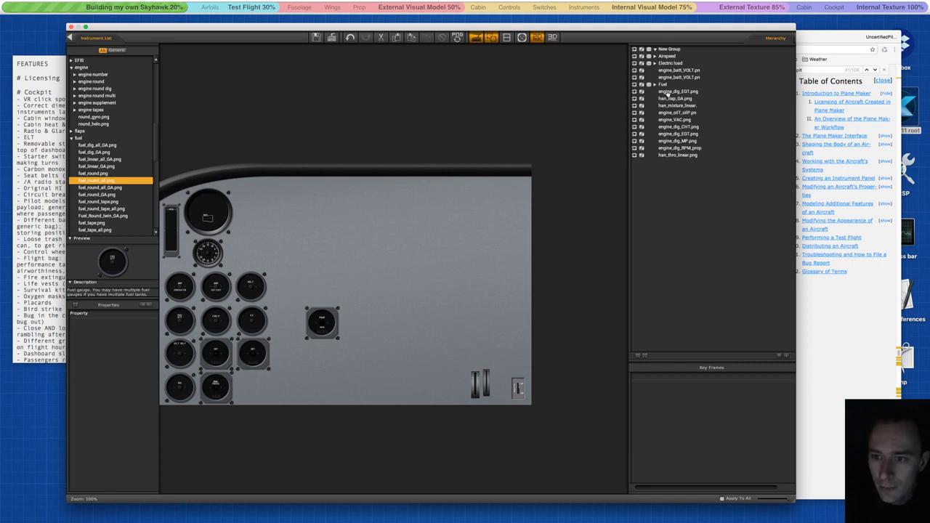
Group the oil, CHT, EGT, vacuum and manifold pressure gauges in the two lowest rows.
click(190, 353)
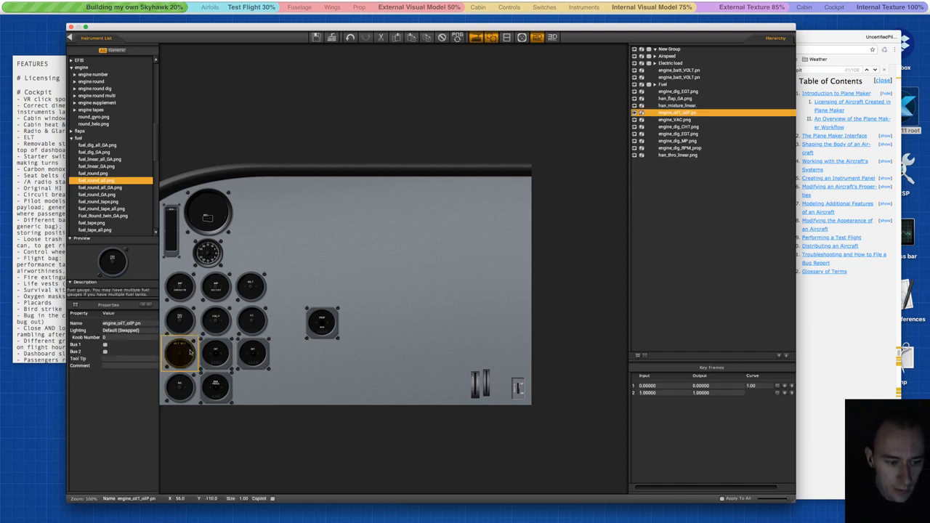
shift+click(211, 353)
shift+click(247, 354)
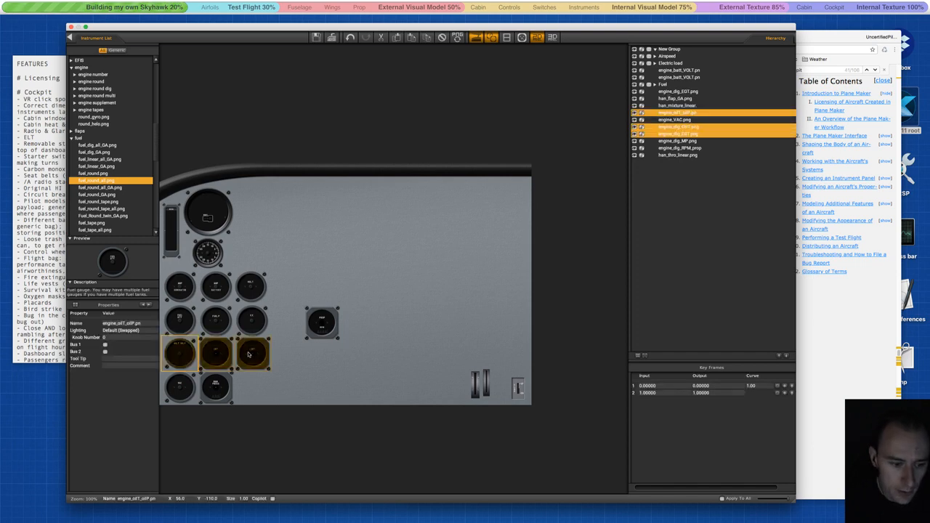
shift+click(185, 388)
shift+click(217, 390)
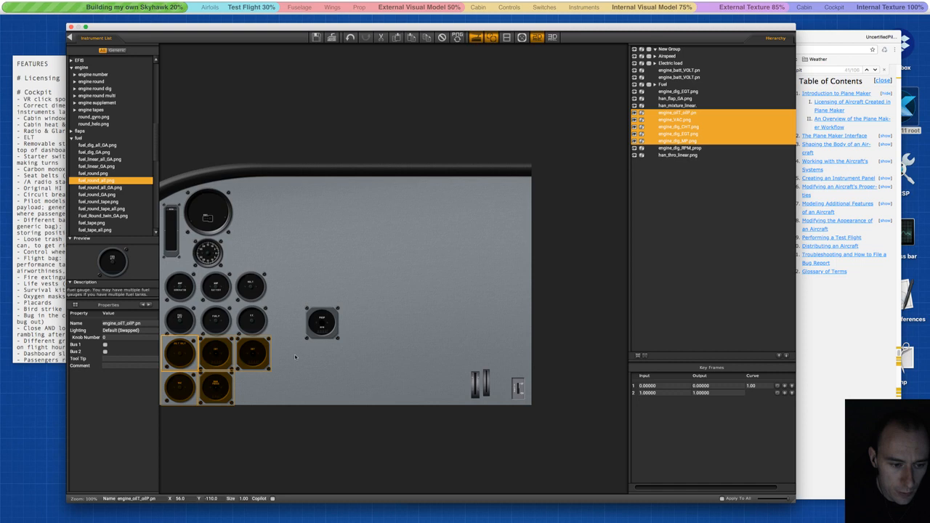
key(g)
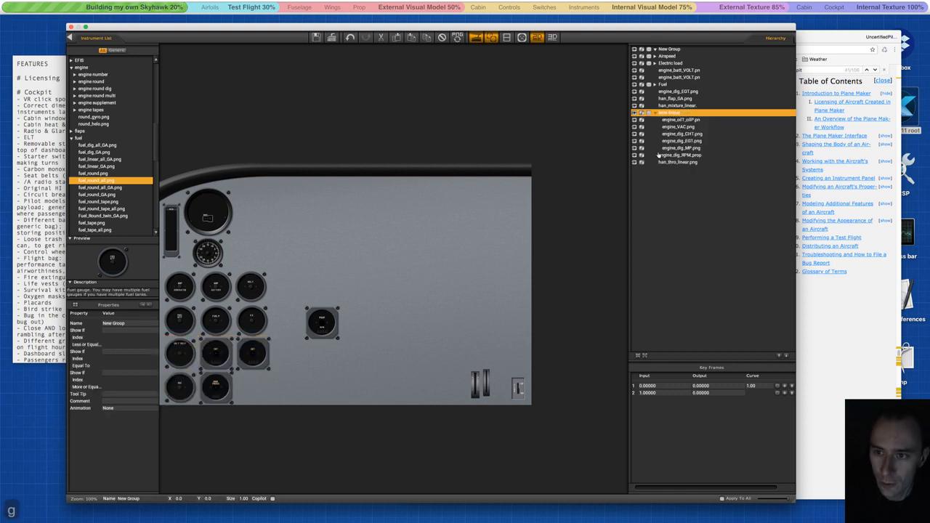
Name the new gauge group Engine and collapse it.
double_click(670, 113)
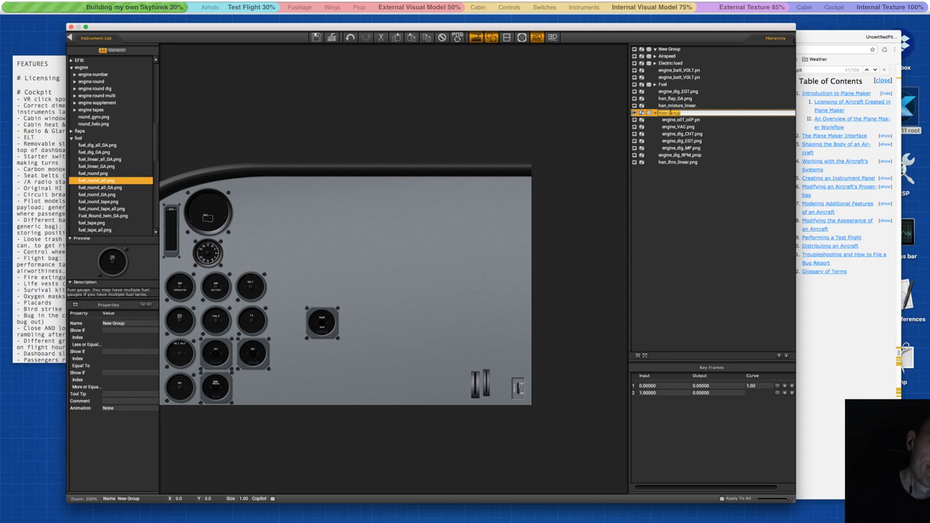
text(Engine)
key(Return)
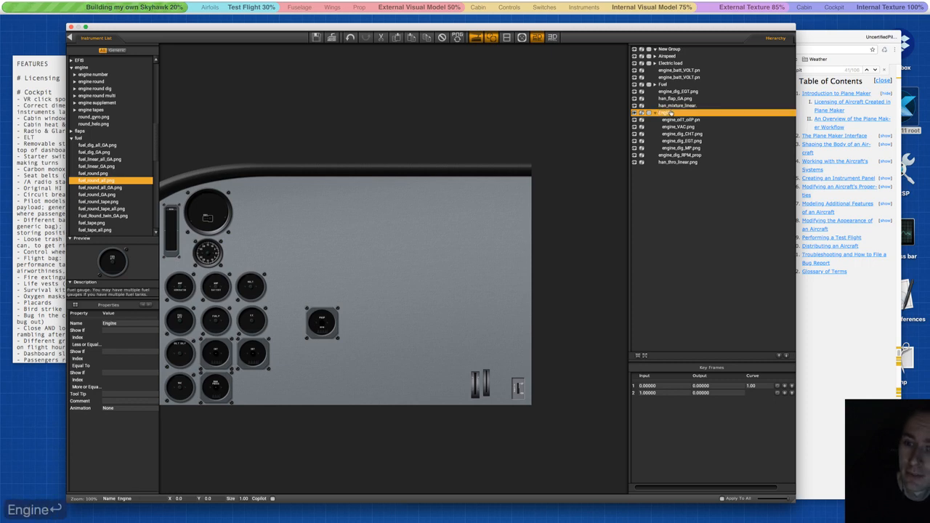
click(655, 114)
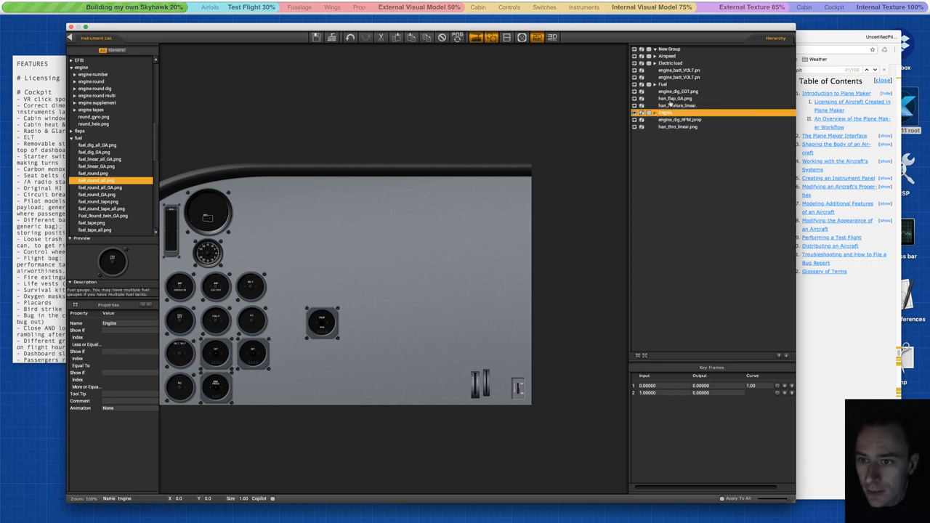
Move the engine_dig_RPM_prop gauge to the panel's lower right, beside the throttle lever, at about X 781, Y -160.
click(663, 93)
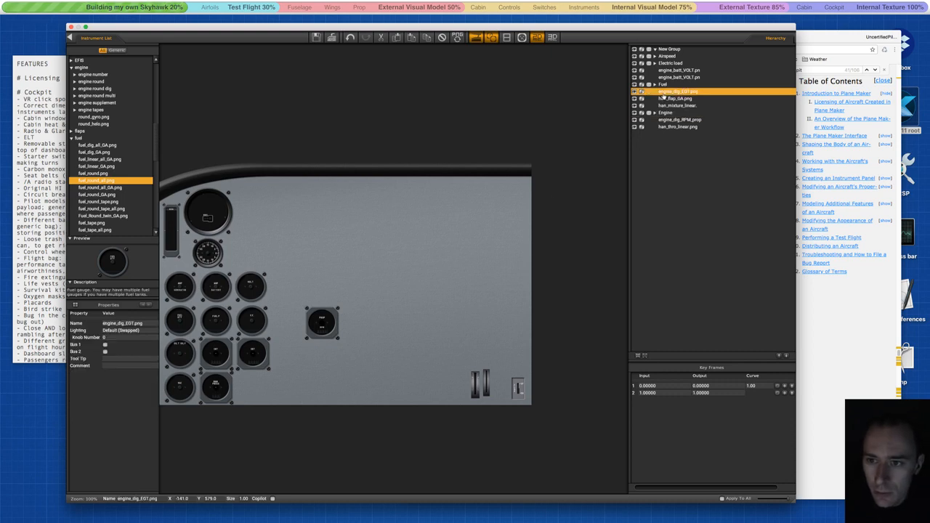
click(660, 99)
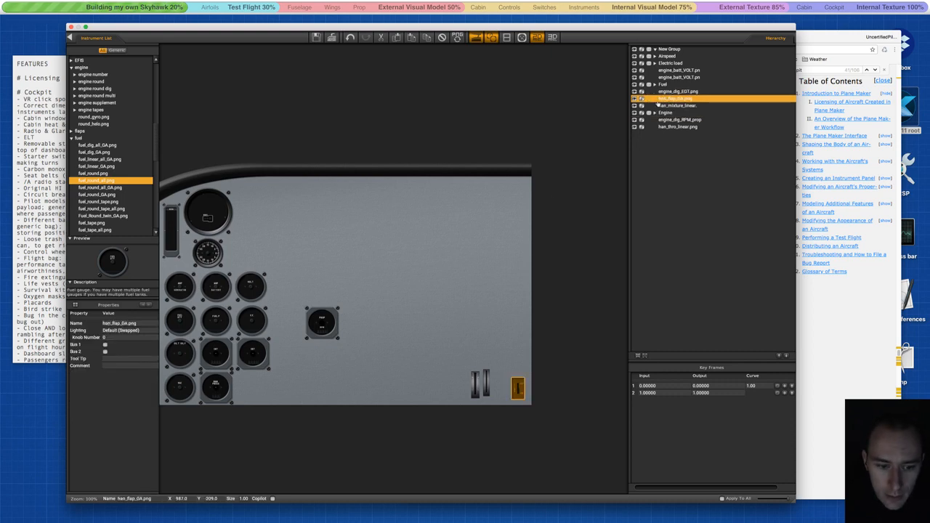
click(336, 317)
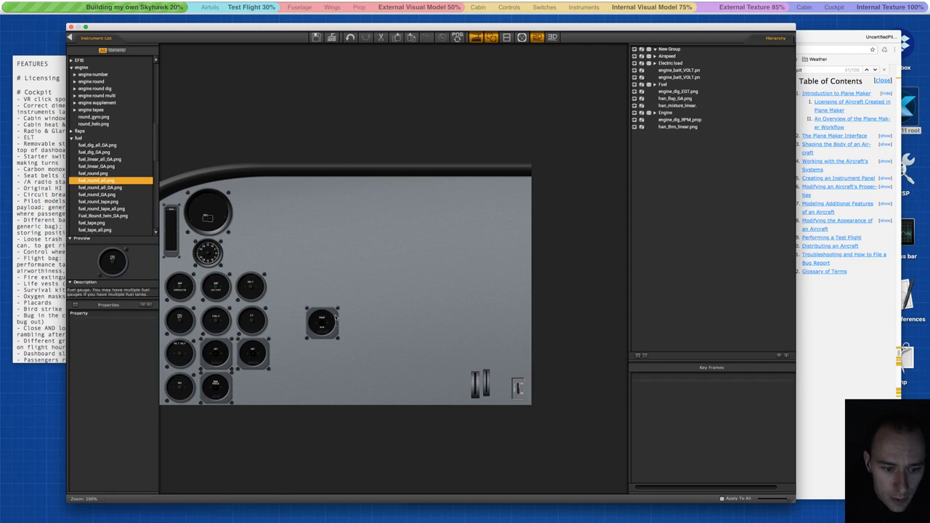
click(336, 316)
drag(335, 317, 456, 373)
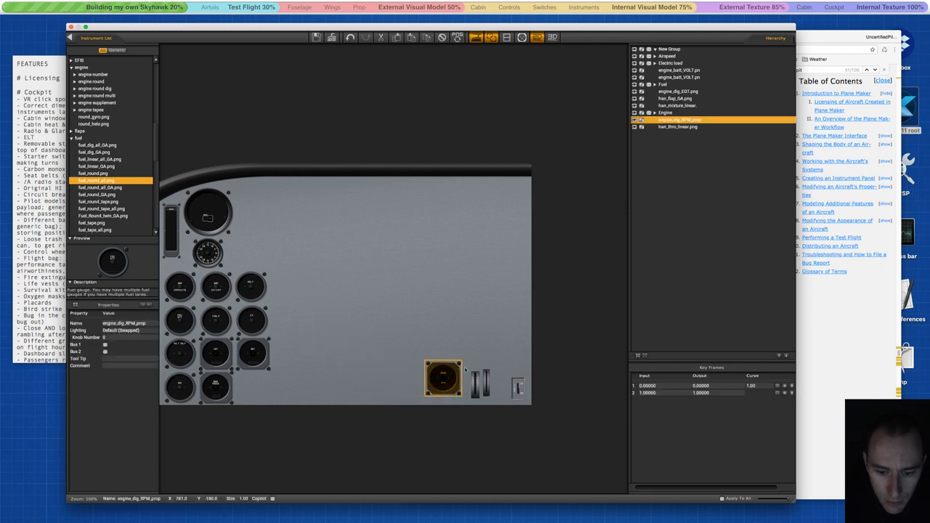
Pack the flap, mixture and throttle levers tightly into the panel's lower-right corner, with the throttle at about X 943, Y -212.
click(522, 380)
click(519, 381)
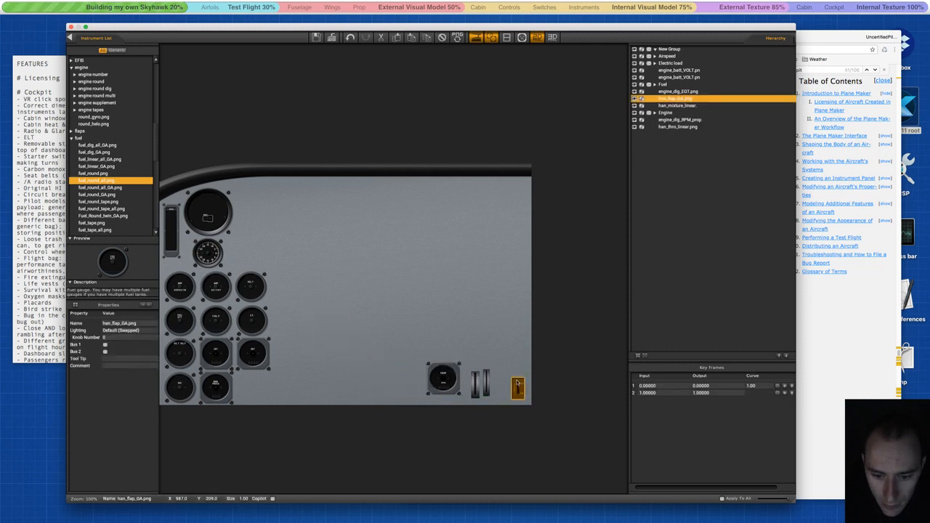
mouse_move(516, 383)
mouse_down()
mouse_move(490, 378)
mouse_move(513, 384)
mouse_move(492, 379)
mouse_move(503, 382)
mouse_up()
click(475, 375)
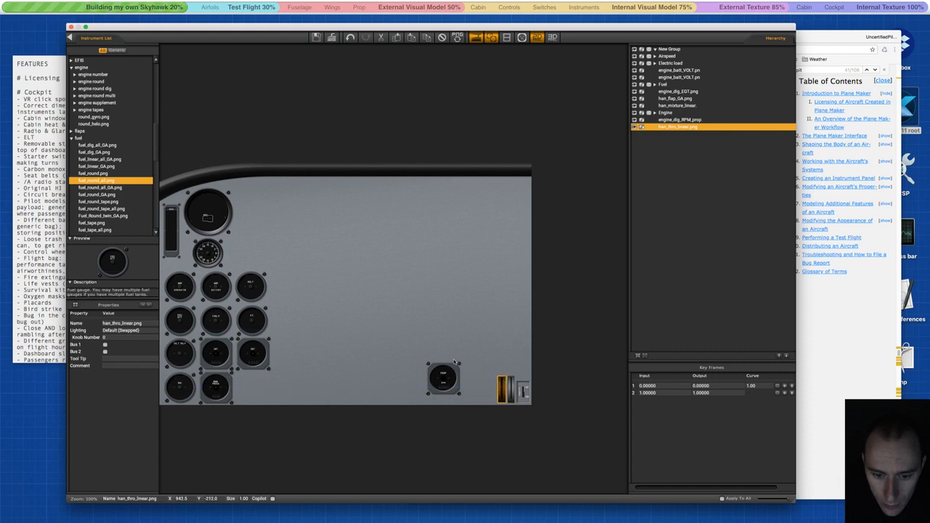
Move the engine_dig_RPM_prop gauge right up against the throttle lever, at X 880, Y -199.
click(454, 365)
drag(453, 364, 481, 372)
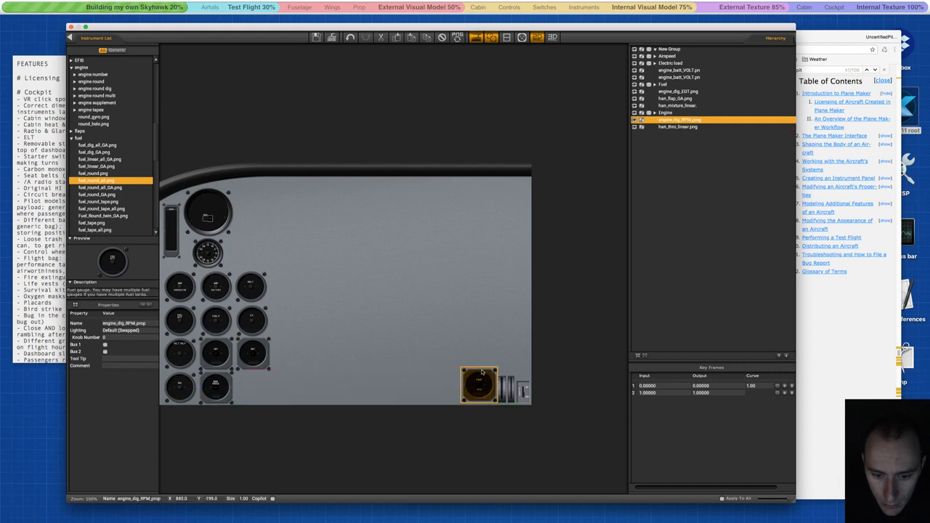
click(448, 363)
click(486, 383)
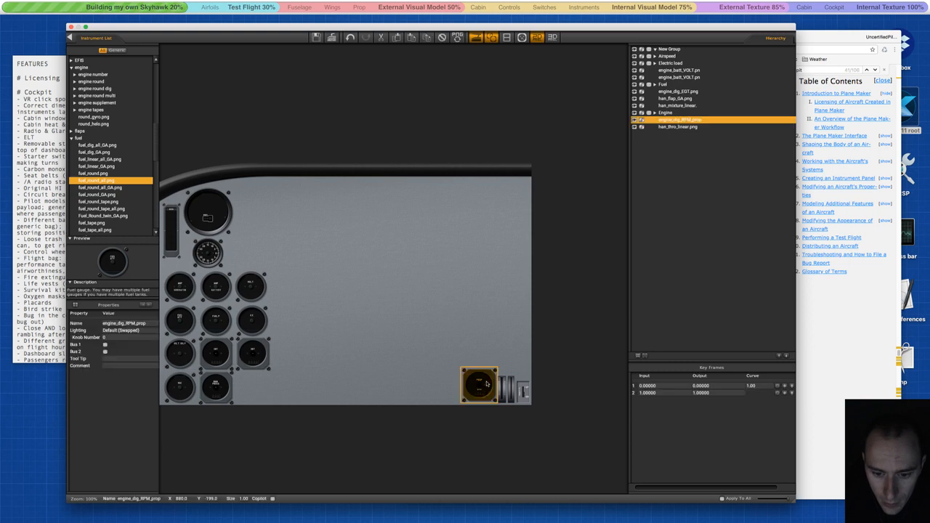
shift+click(507, 385)
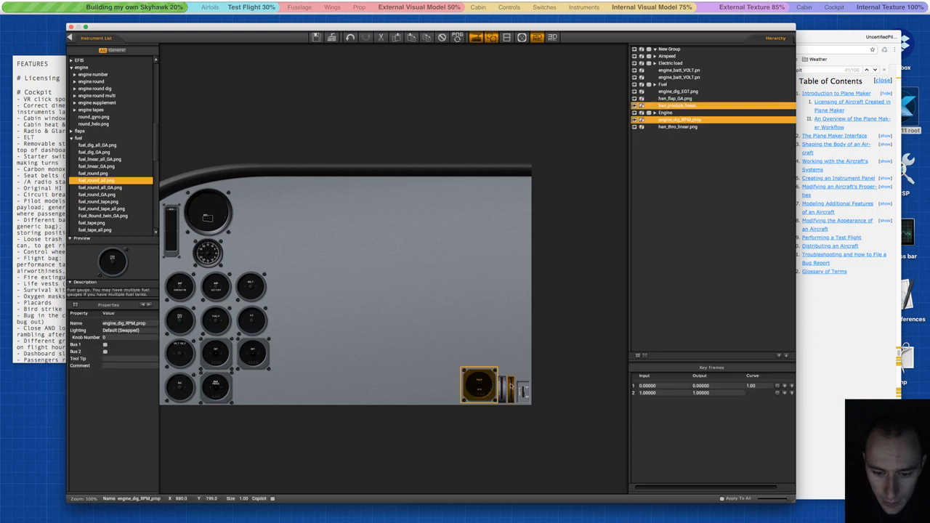
click(506, 364)
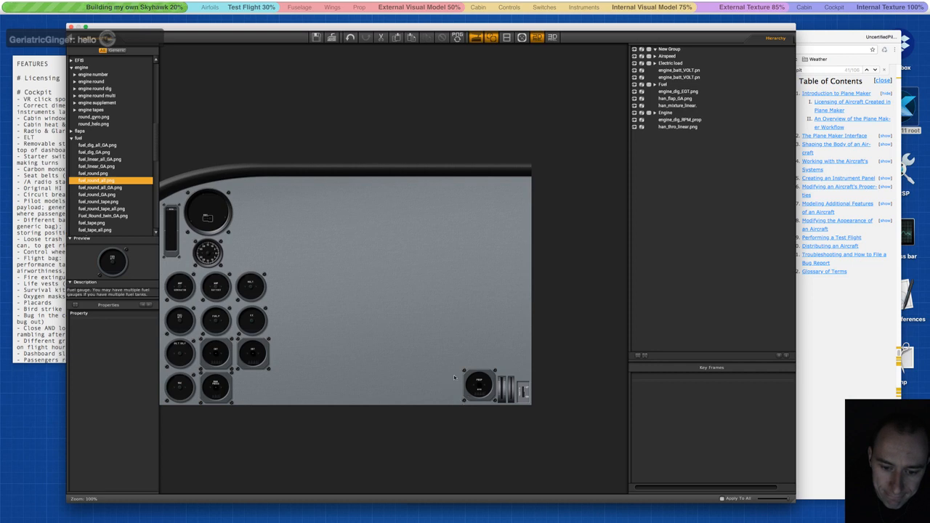
Group the RPM gauge with the throttle, mixture and flap levers in the panel's lower-right corner.
click(476, 397)
shift+click(501, 392)
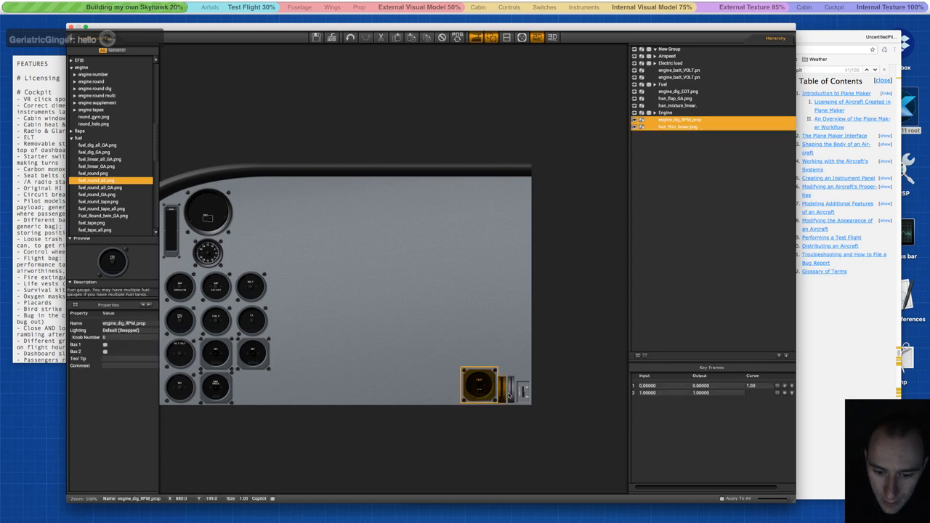
shift+click(511, 392)
shift+click(522, 392)
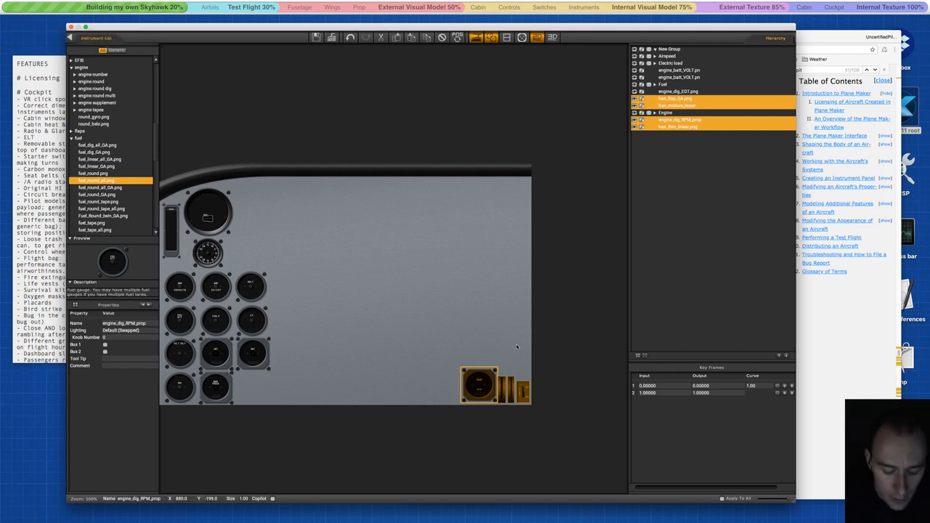
key(g)
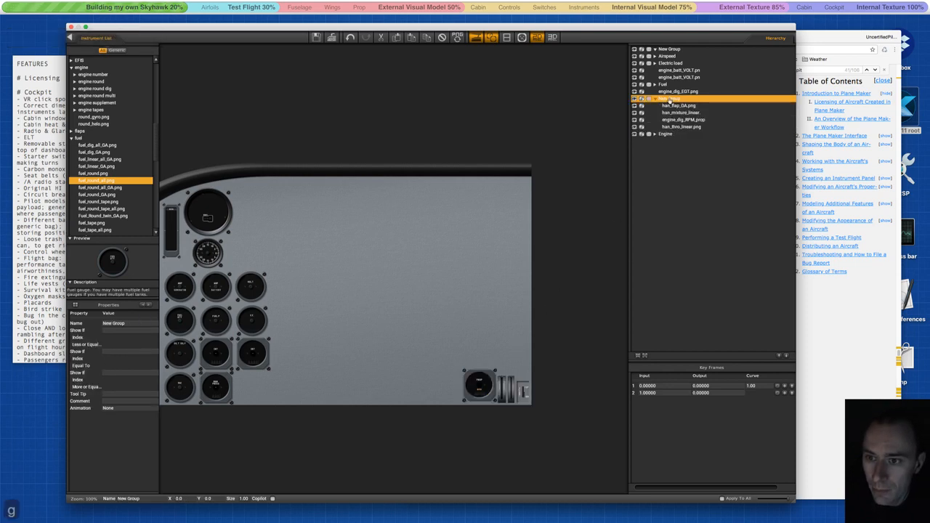
Name the new group Levers and collapse it.
double_click(669, 100)
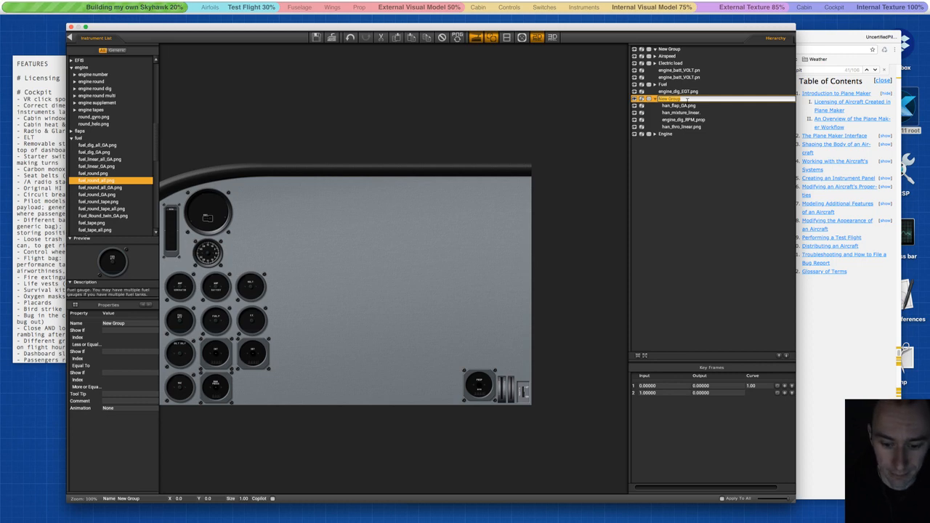
text(Levers)
key(Return)
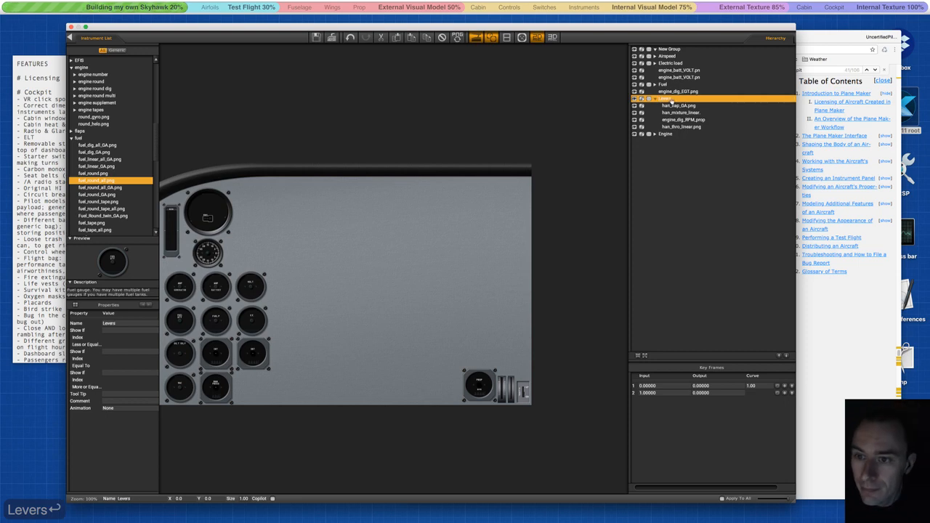
click(654, 99)
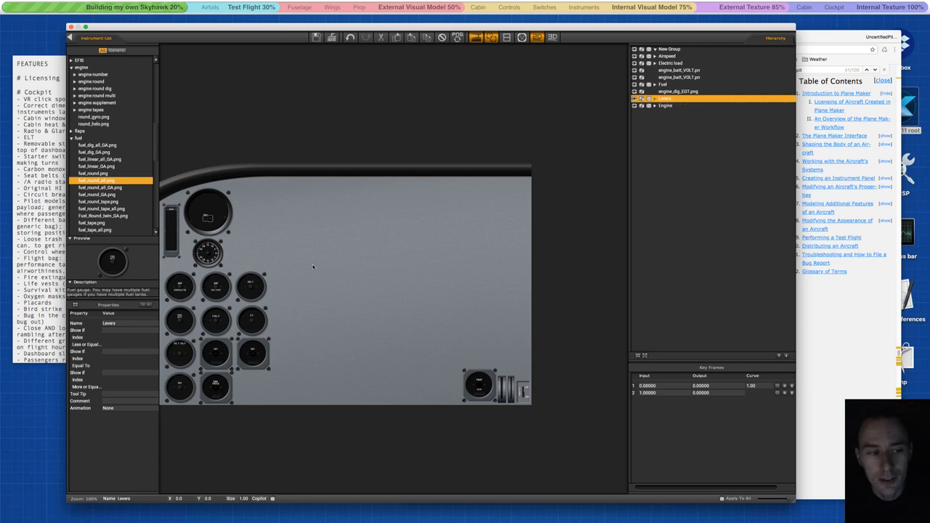
Collapse the fuel and airspeed categories in the instrument list and expand the altimeters under standard six.
click(71, 138)
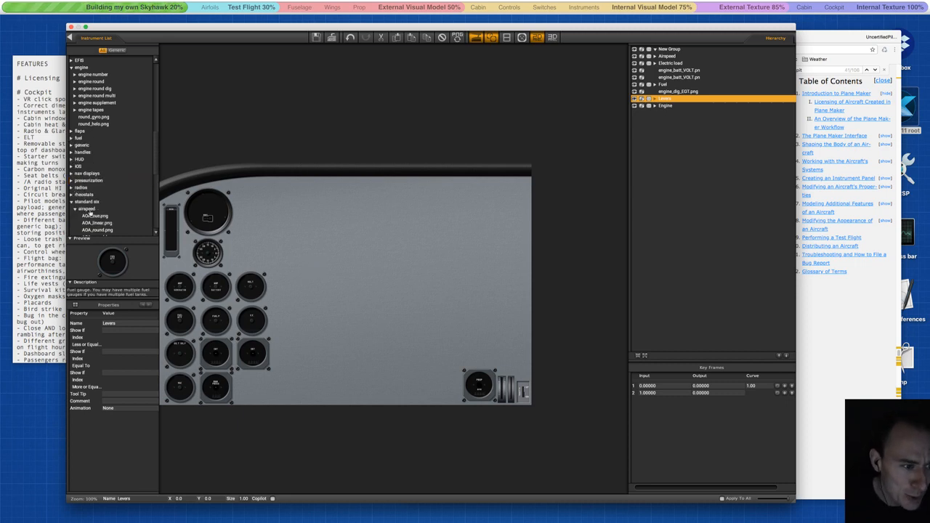
scroll(110, 191, down, 2)
scroll(109, 191, down, 5)
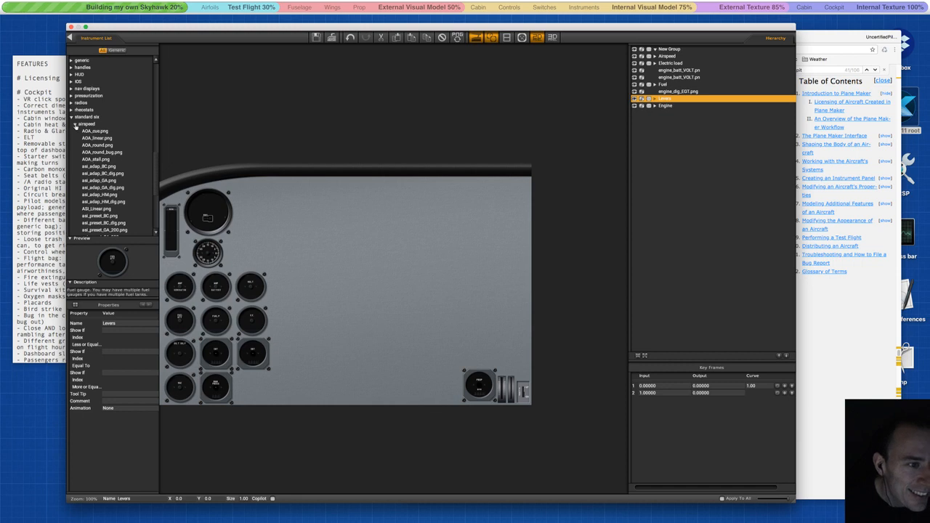
click(75, 126)
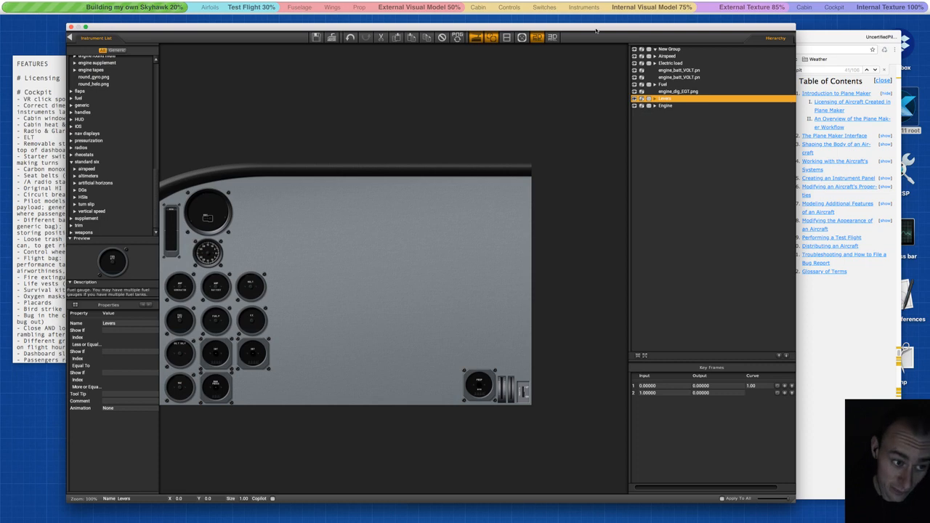
click(358, 266)
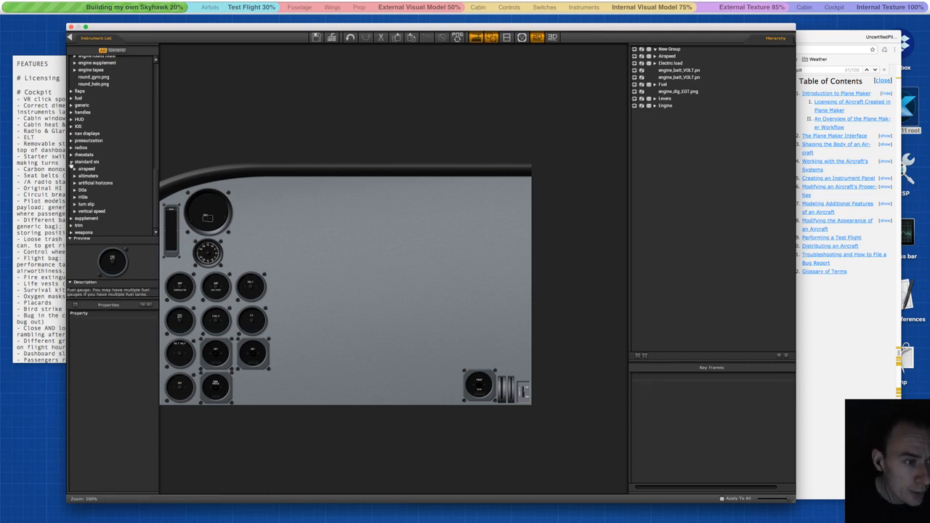
click(74, 176)
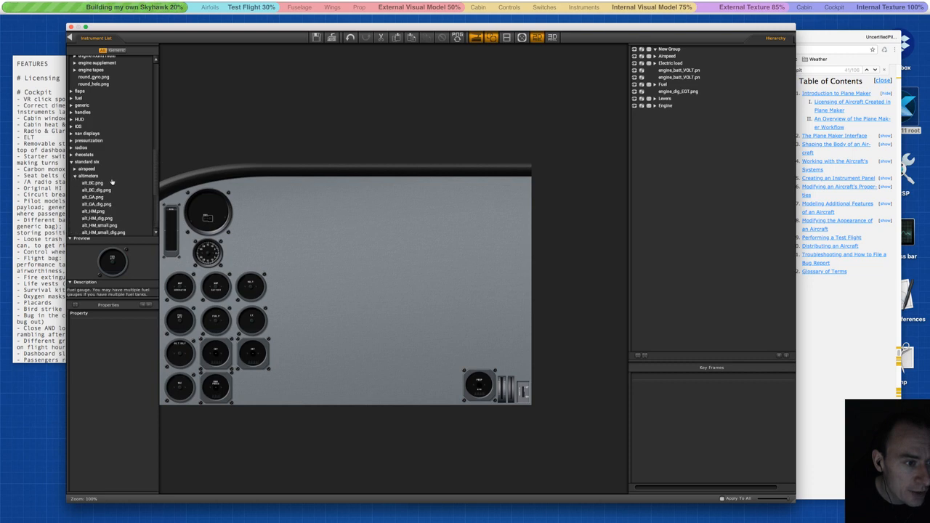
Compare the previews of the GA, HM, small HM and combined airspeed altimeters in the instrument list.
scroll(113, 181, down, 3)
click(96, 161)
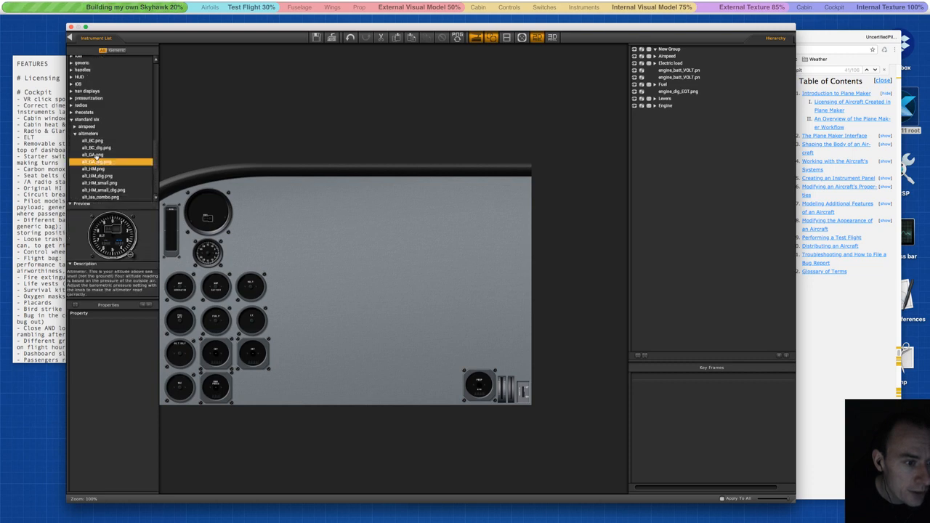
click(95, 155)
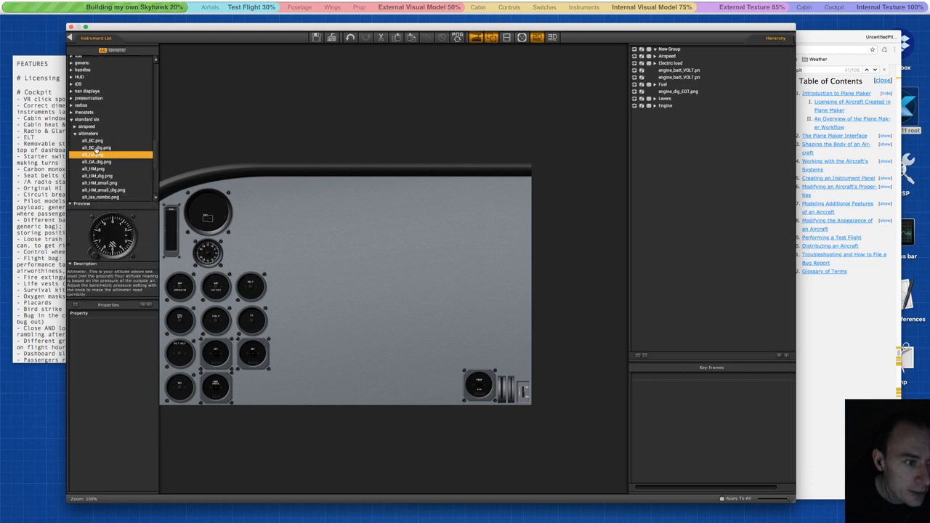
click(95, 162)
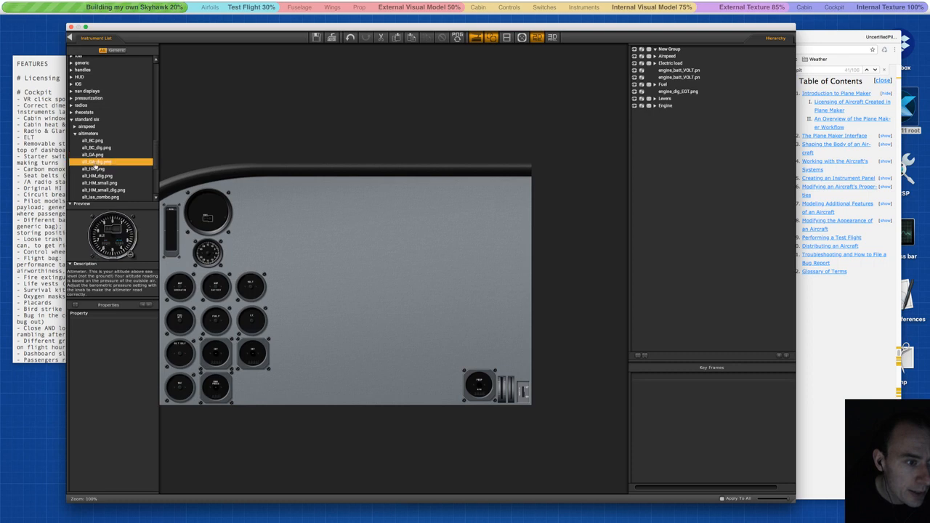
click(95, 177)
click(95, 170)
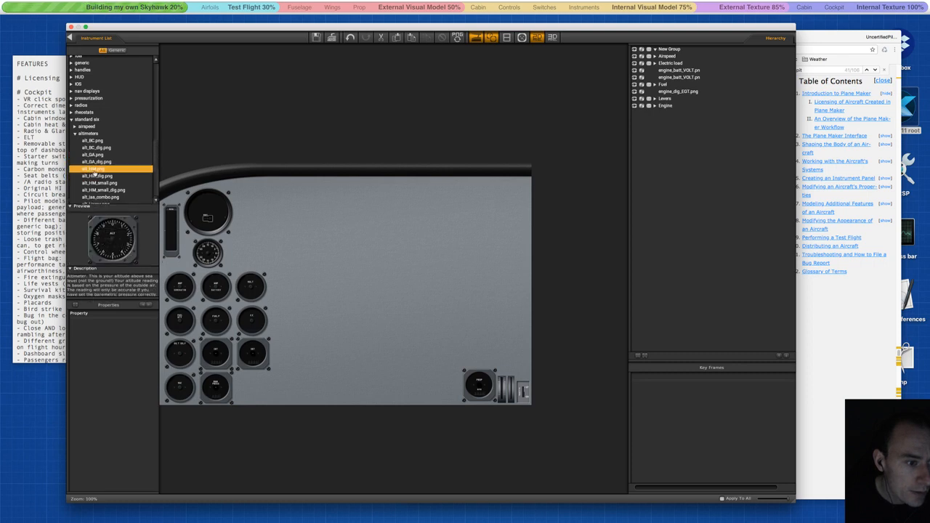
click(95, 177)
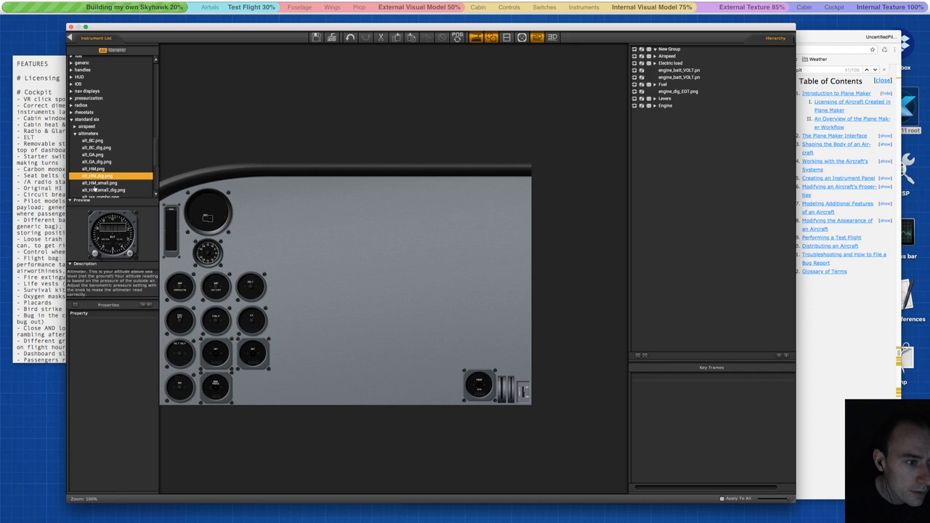
click(97, 183)
click(97, 186)
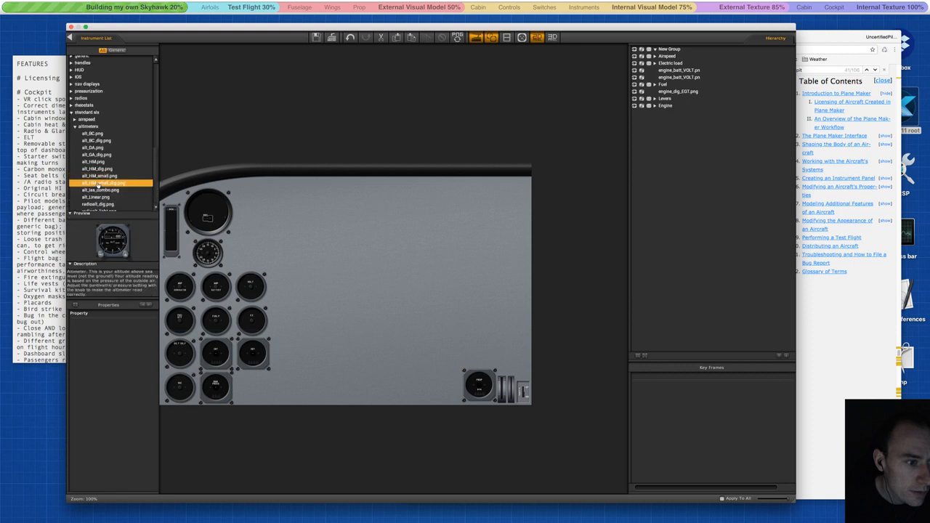
click(97, 190)
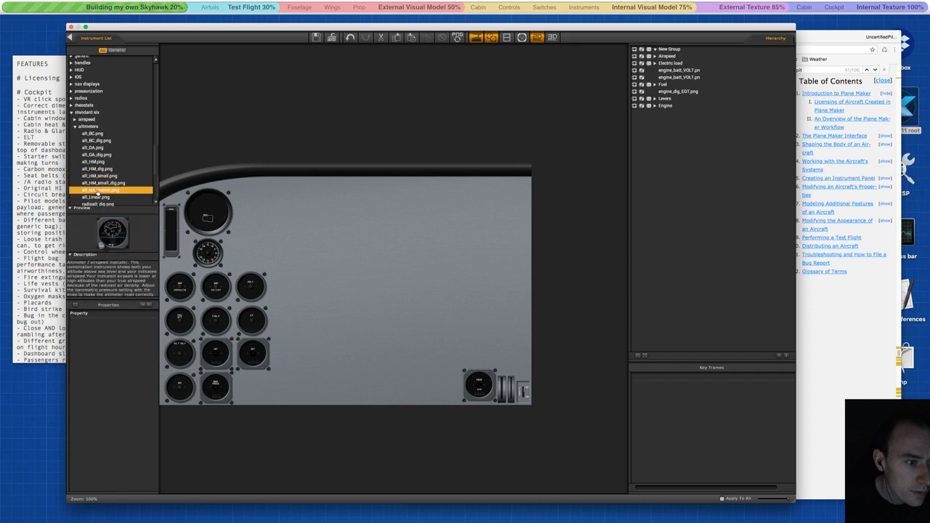
Place the alt_HM_dig.png altimeter near the panel's upper edge at about X 387, Y 292, and look through the remaining altimeters.
click(94, 169)
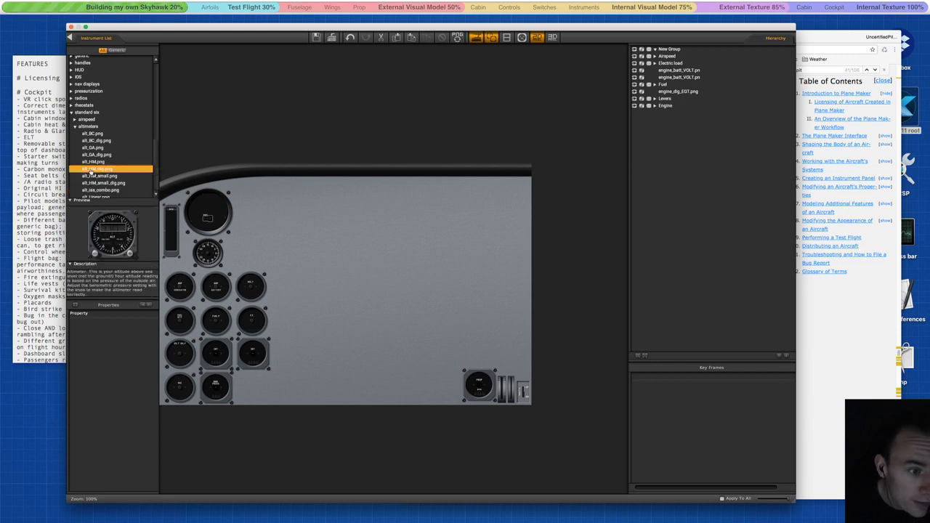
drag(95, 170, 309, 211)
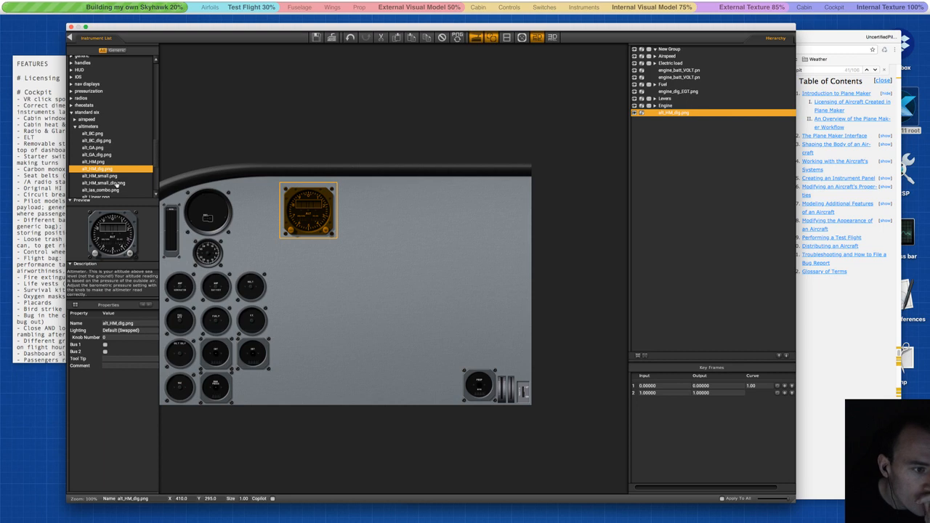
scroll(112, 180, down, 1)
click(109, 180)
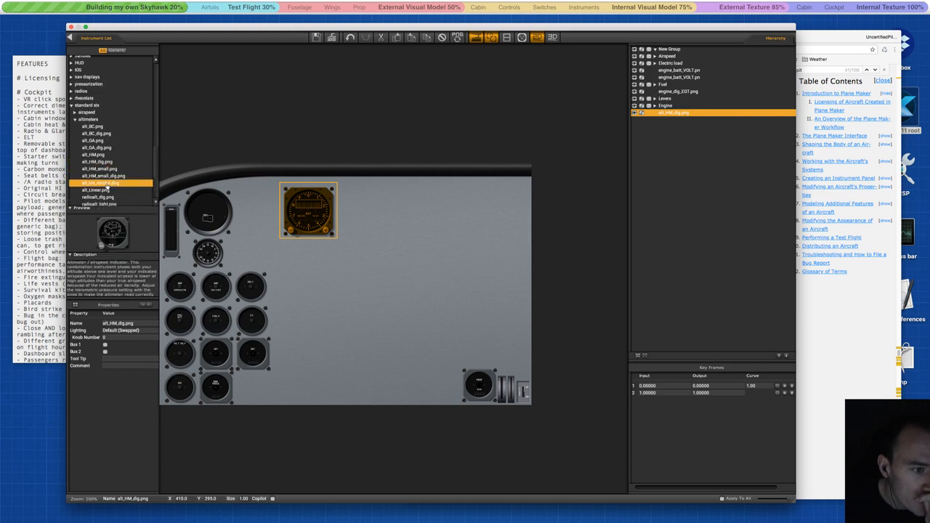
scroll(107, 185, down, 1)
click(107, 183)
scroll(108, 182, down, 1)
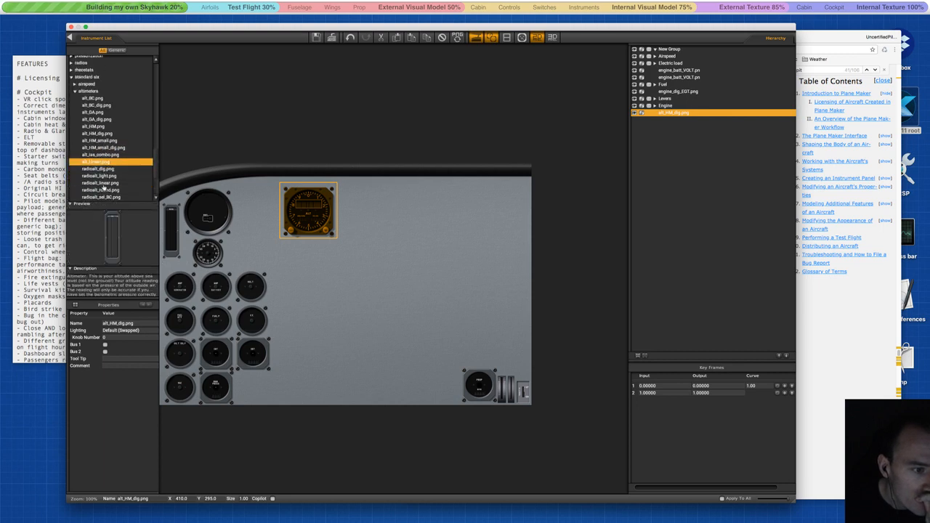
scroll(109, 182, down, 3)
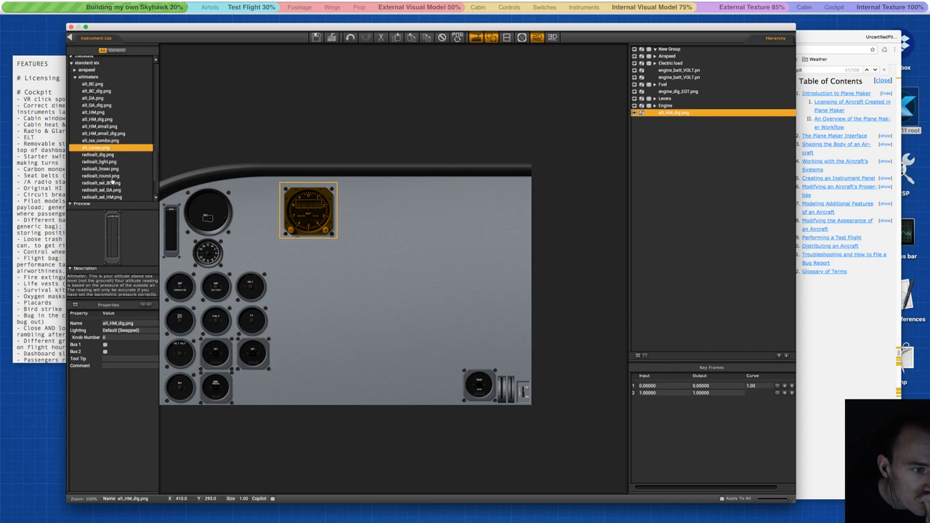
scroll(116, 181, down, 1)
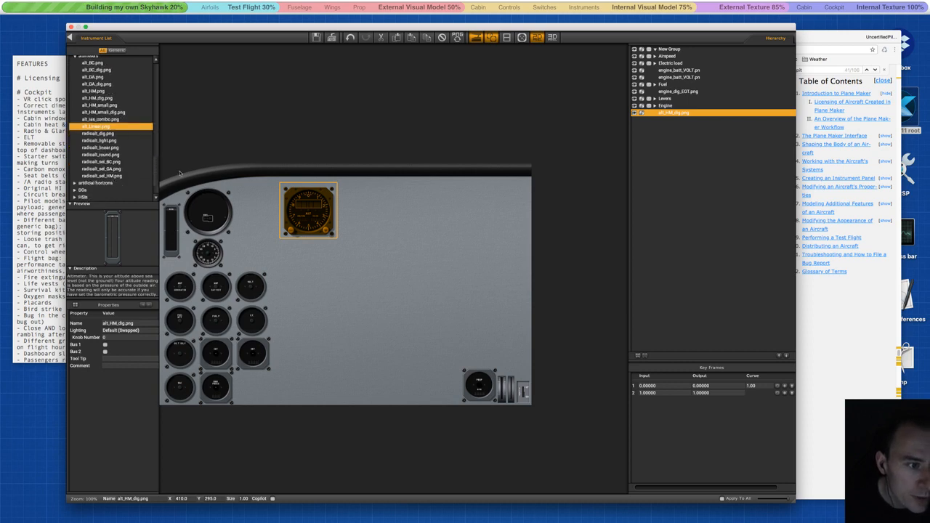
drag(297, 191, 290, 192)
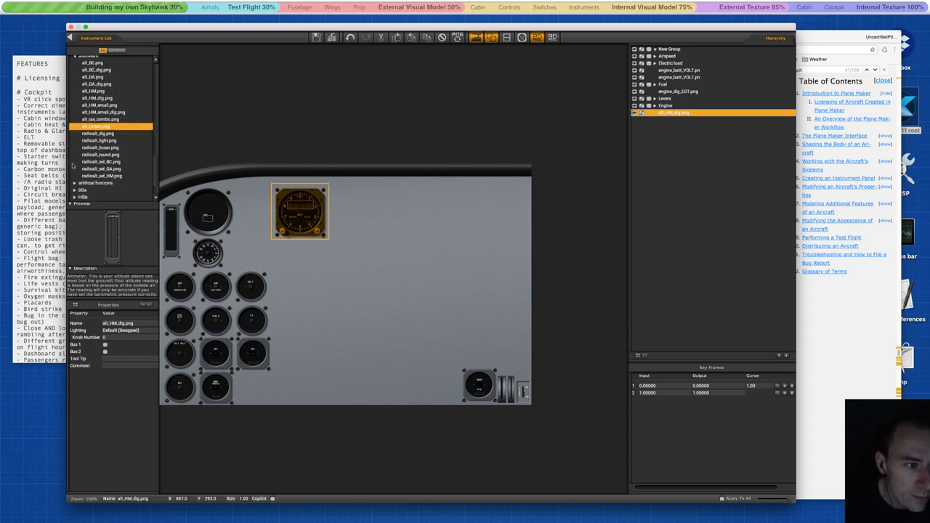
Move the altimeter to about X 371, Y 292, and swap the expanded altimeters category for the artificial horizons in the instrument list.
click(74, 58)
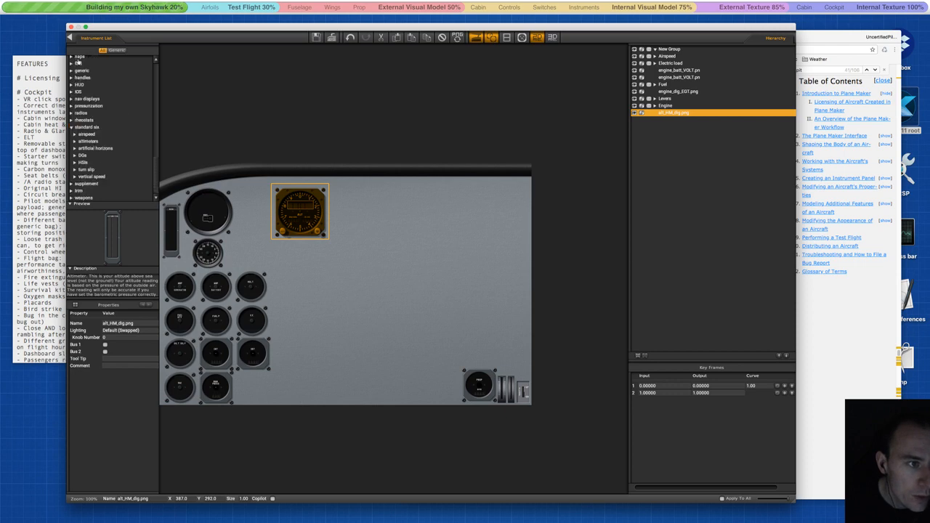
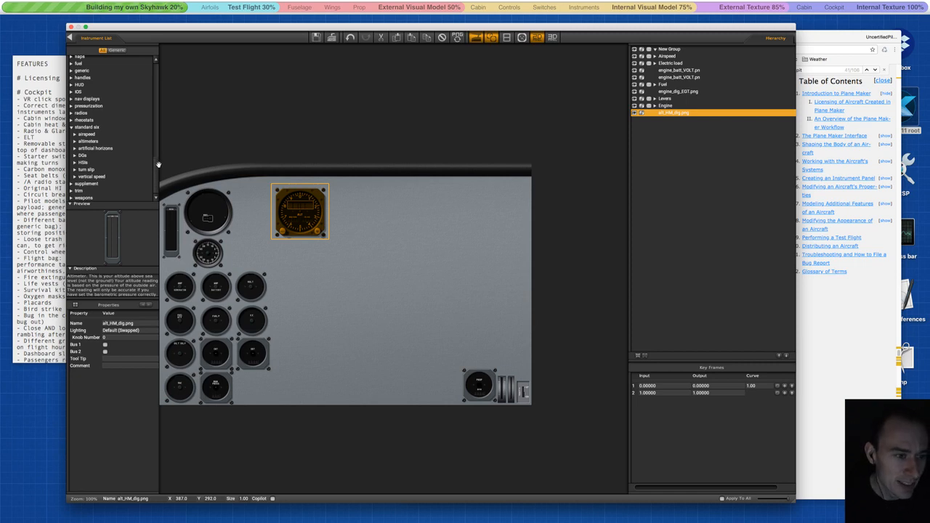
drag(287, 194, 280, 194)
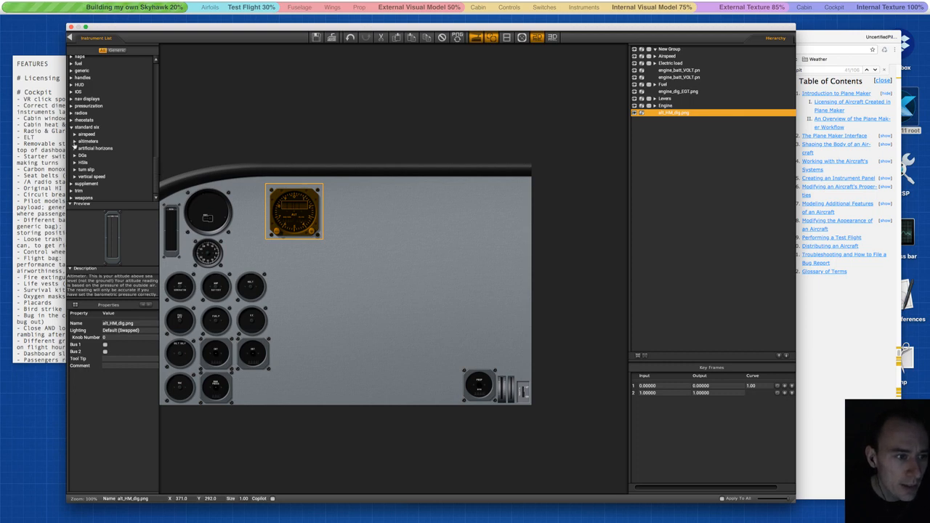
click(74, 149)
scroll(106, 165, down, 3)
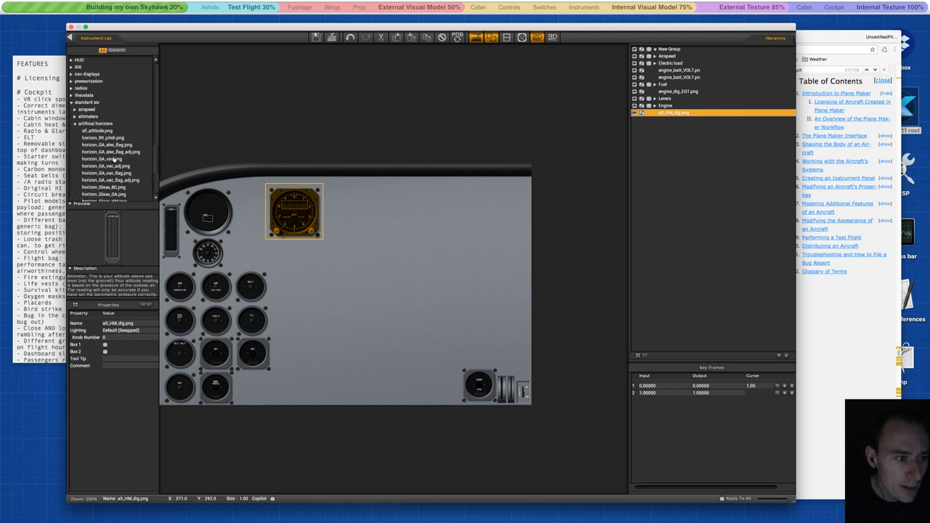
Compare the previews of the GA electric and vacuum artificial horizons in the instrument list.
click(112, 145)
key(Down)
key(Down)
key(Down)
key(Down)
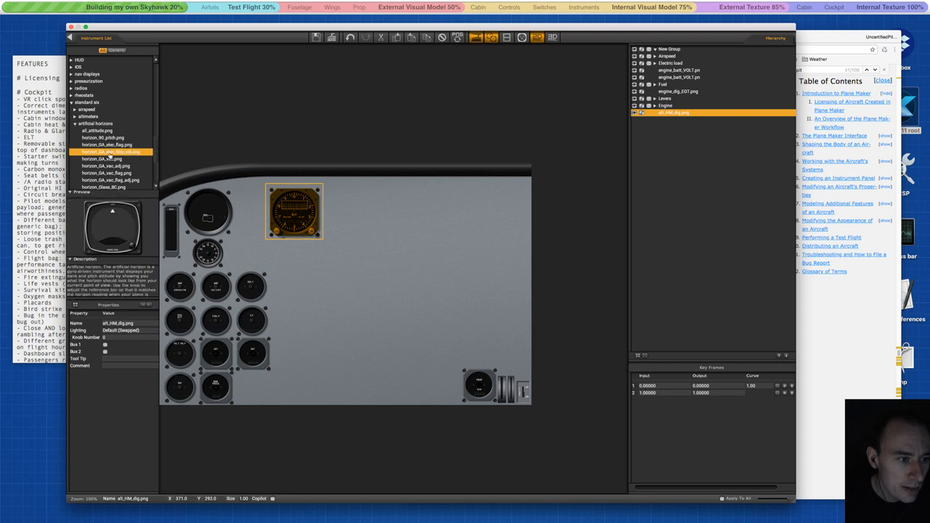
scroll(107, 154, down, 5)
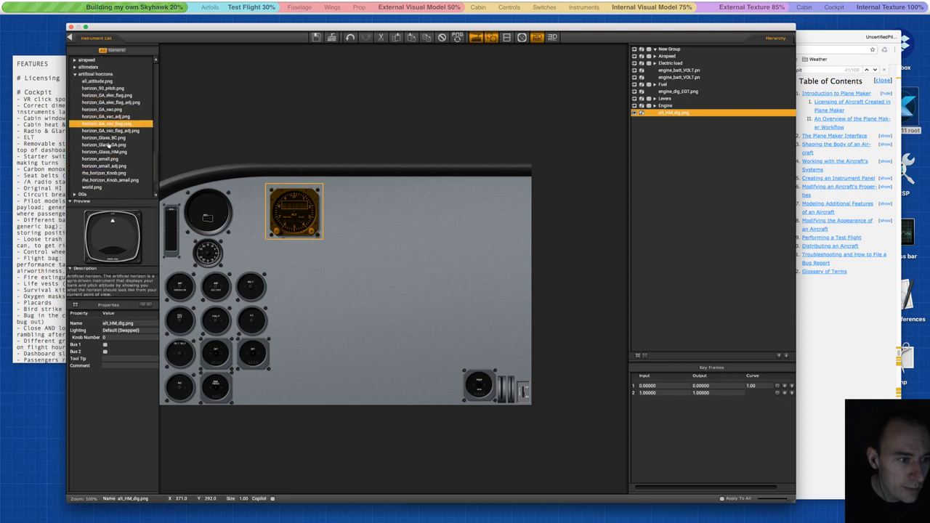
Compare the previews of the glass HM, GA and BC horizons and the two small horizons.
click(108, 152)
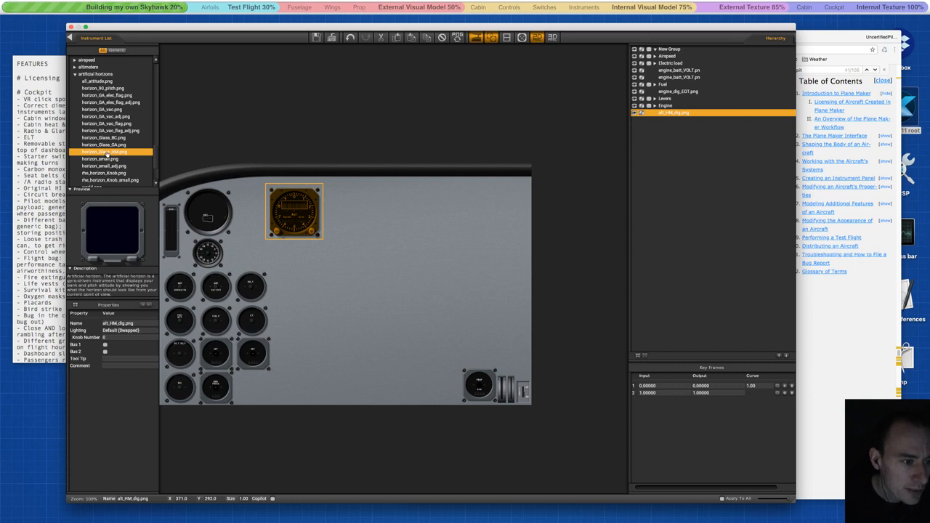
click(107, 158)
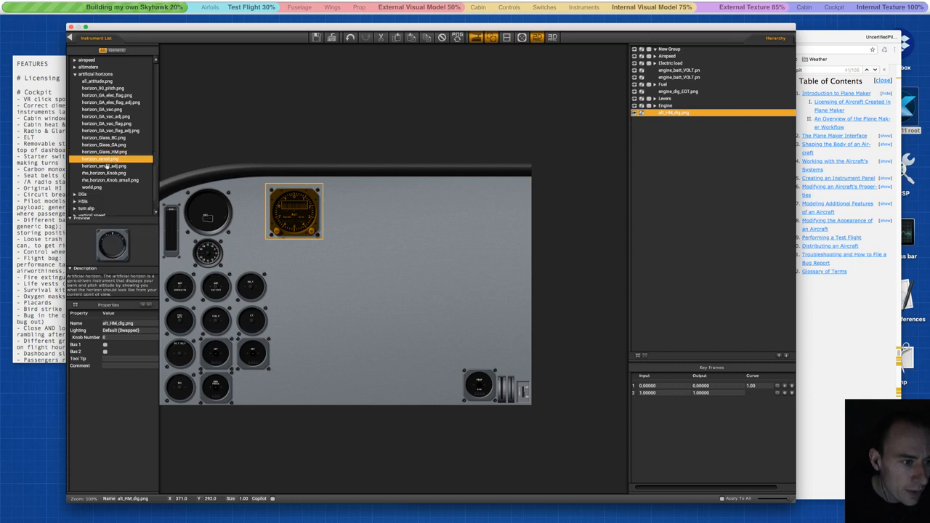
click(108, 165)
click(106, 146)
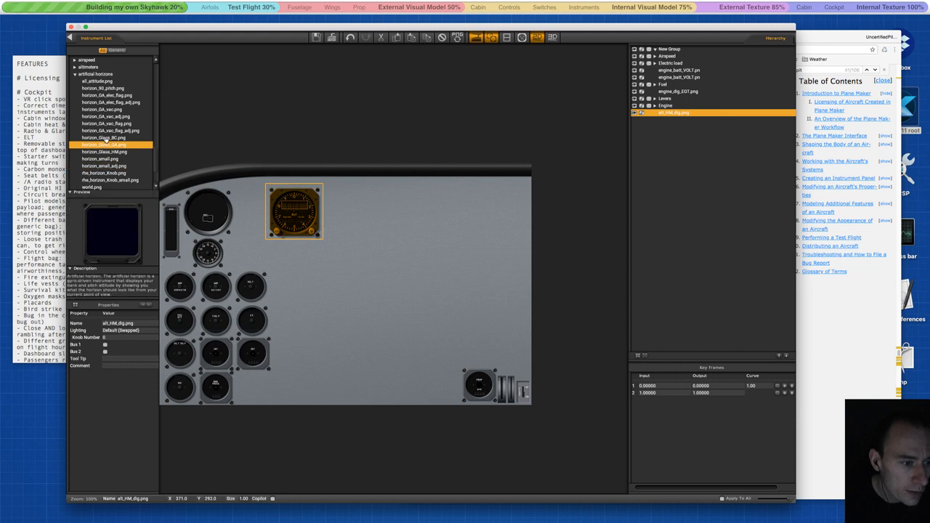
click(106, 137)
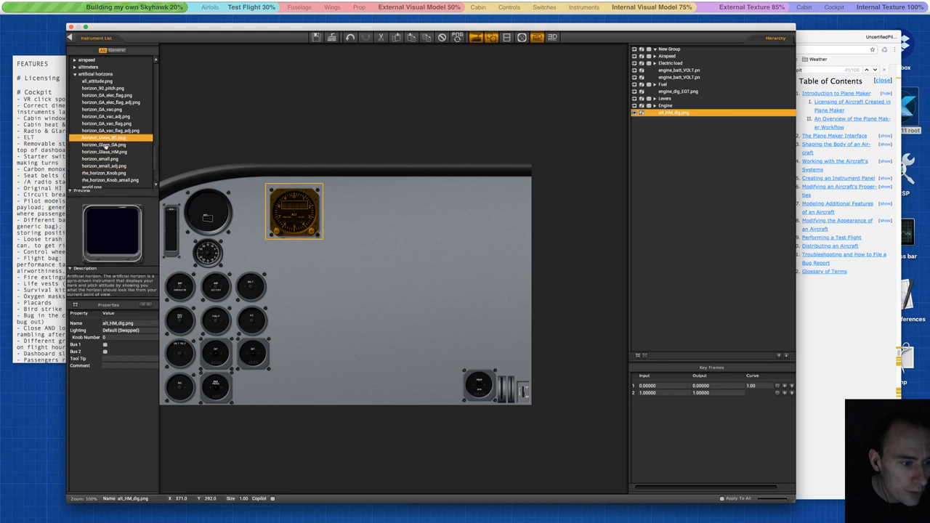
Check horizon_Glass_GA.png against its neighbouring horizons and place it in the upper middle of the panel.
click(107, 146)
double_click(106, 146)
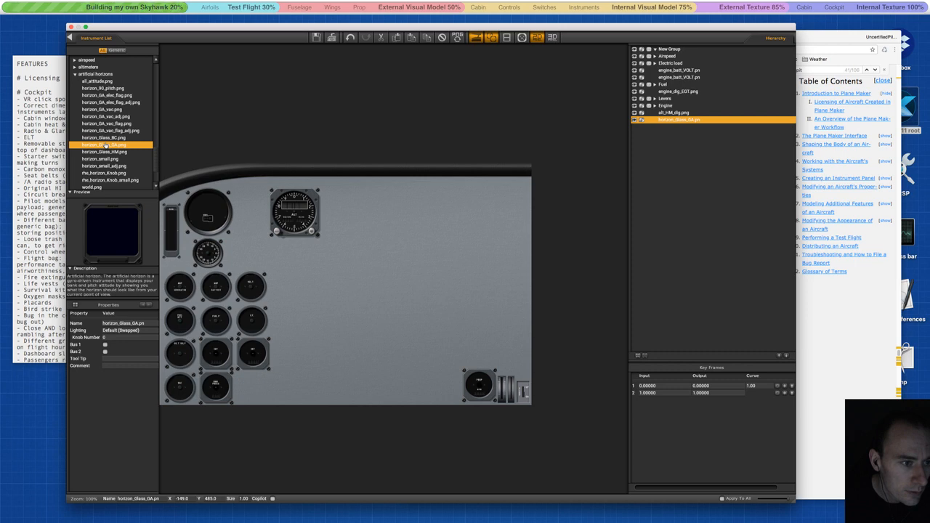
click(106, 138)
click(106, 131)
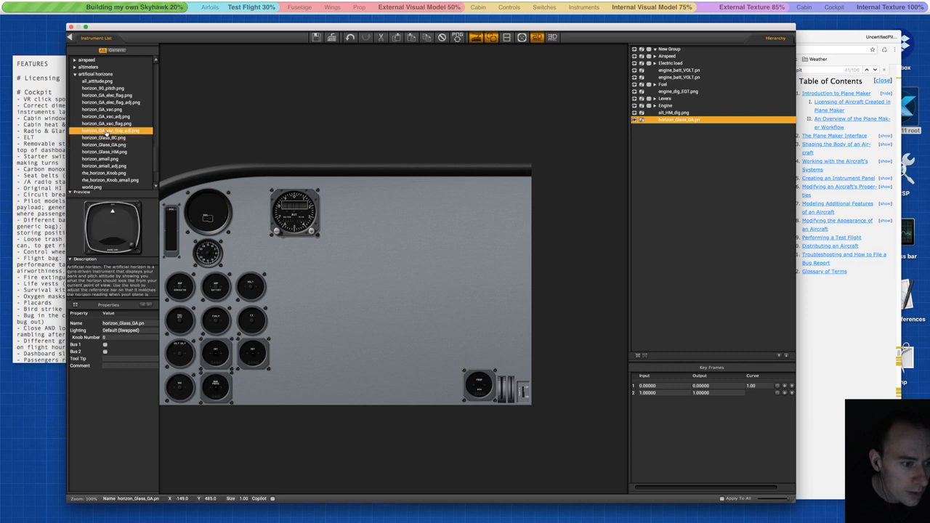
click(106, 145)
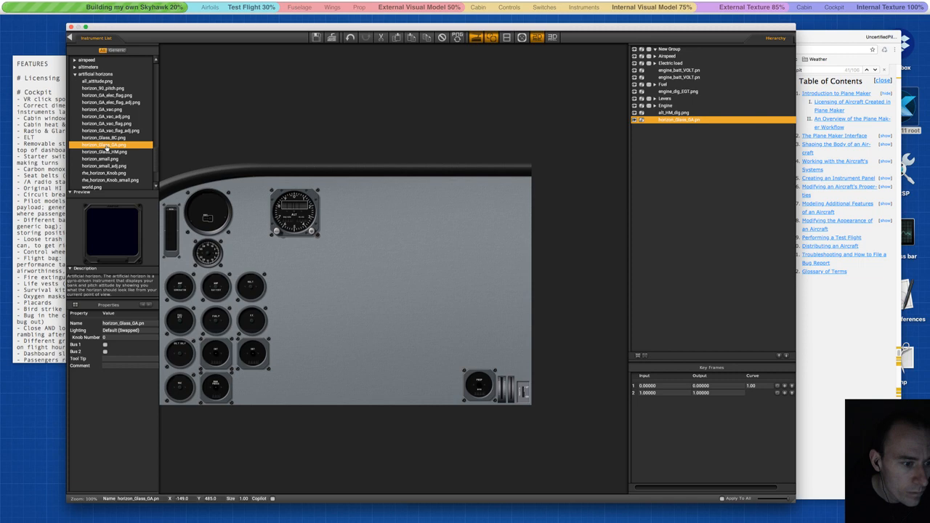
click(106, 151)
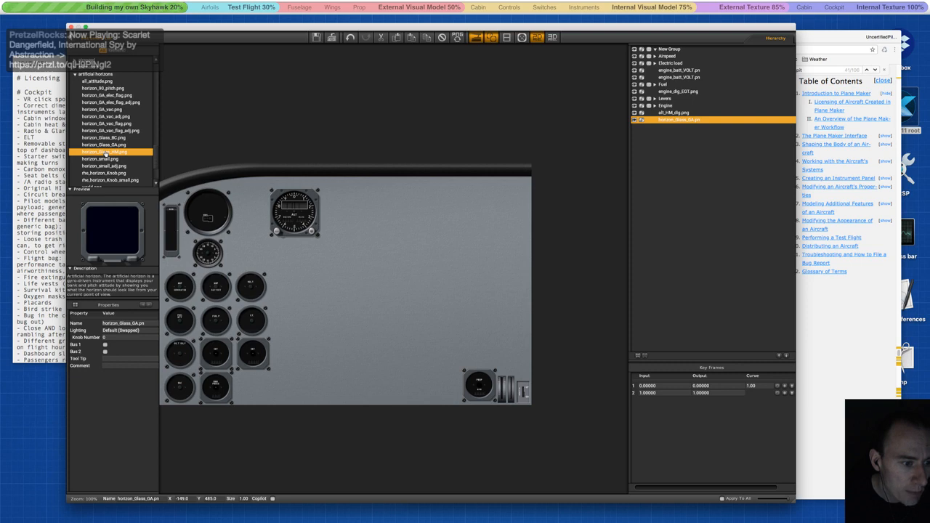
click(106, 146)
drag(106, 146, 379, 228)
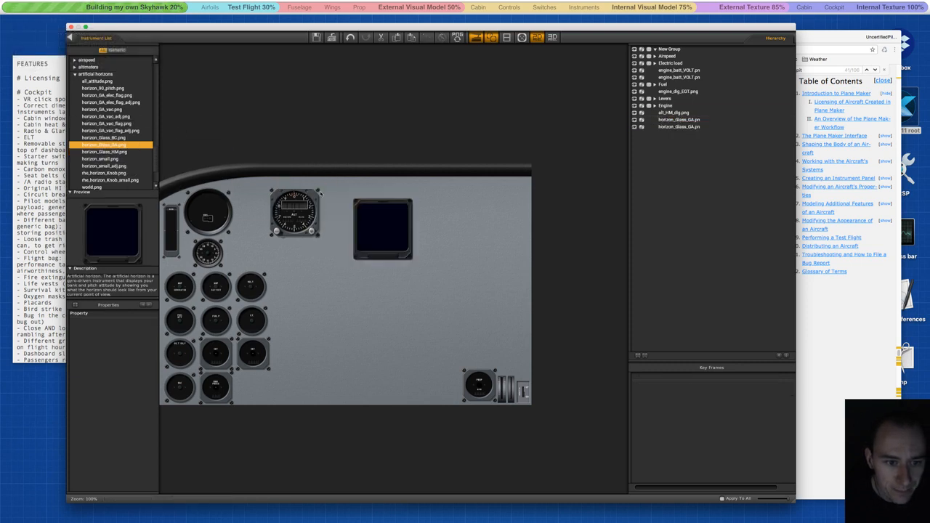
Arrange the glass artificial horizon beside the airspeed gauge at X 289, Y 292, and the altimeter directly next to it at X 446, Y 293.
drag(294, 194, 505, 209)
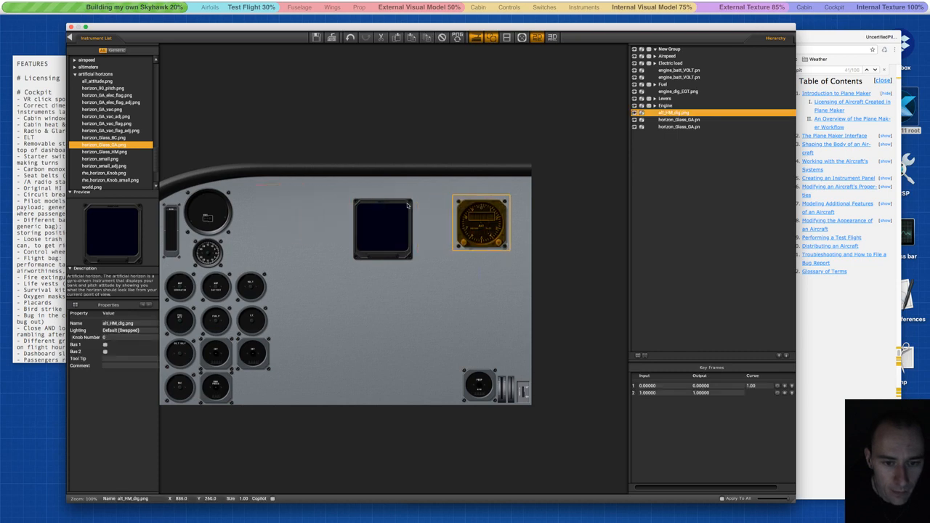
click(393, 204)
click(371, 203)
drag(372, 203, 252, 184)
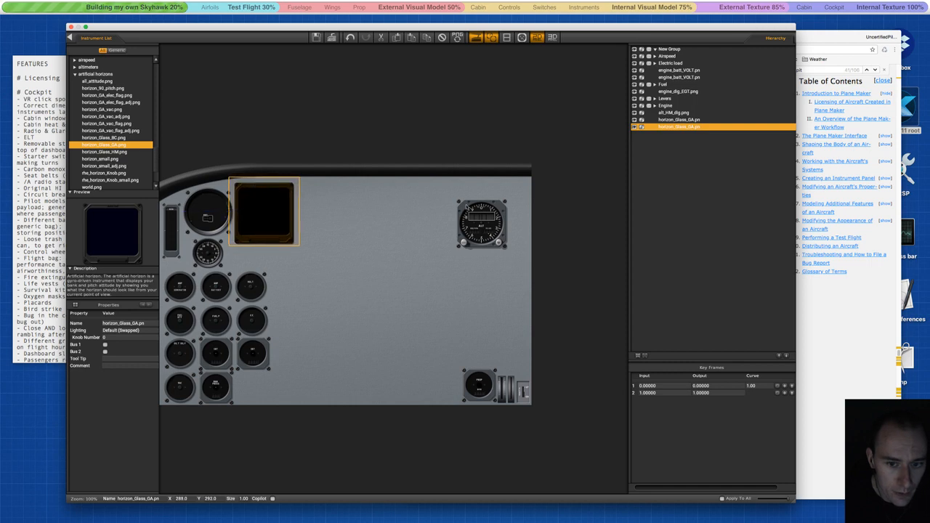
click(407, 202)
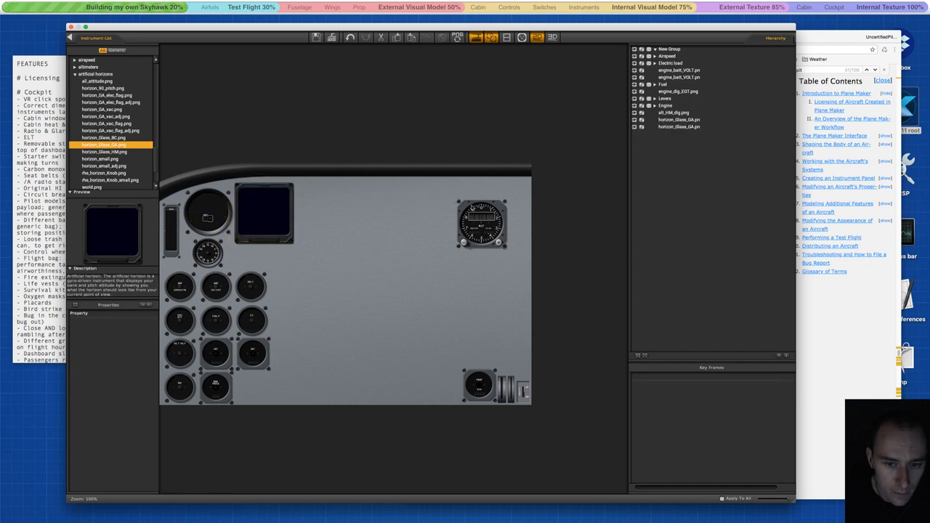
drag(472, 206, 305, 198)
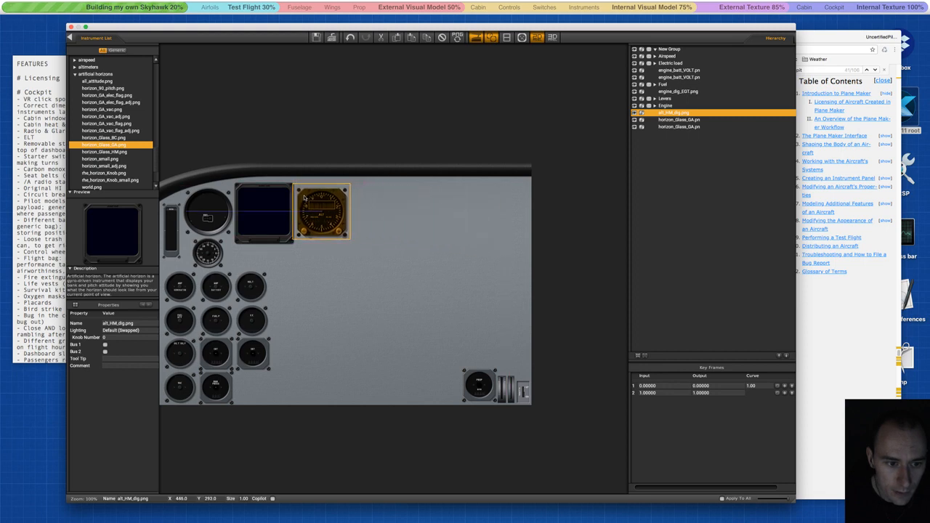
click(408, 204)
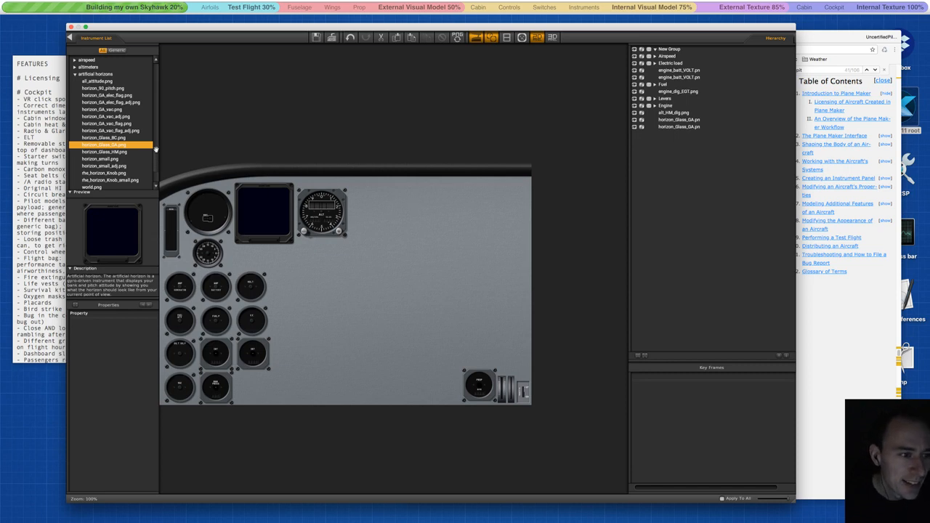
Preview world.png and the first directional gyro in the DGs category, and collapse that category.
scroll(100, 178, down, 1)
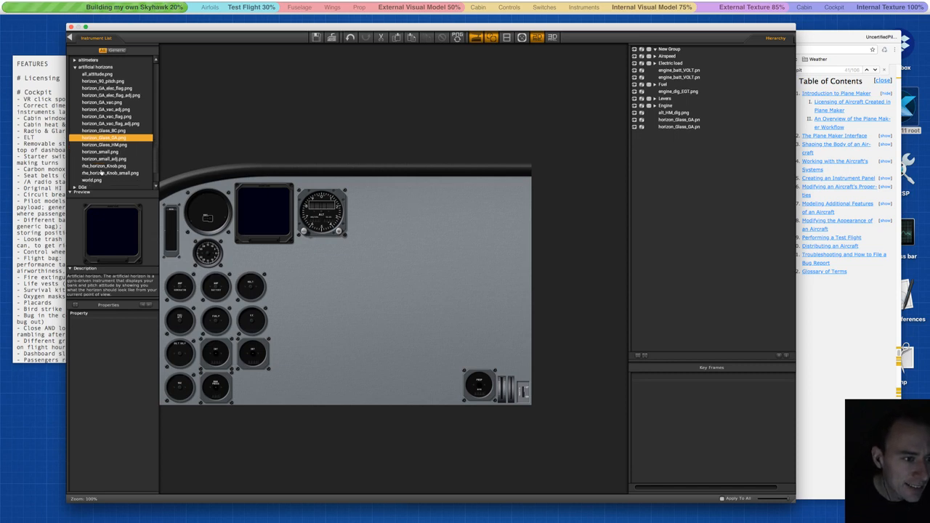
click(100, 179)
scroll(98, 171, down, 1)
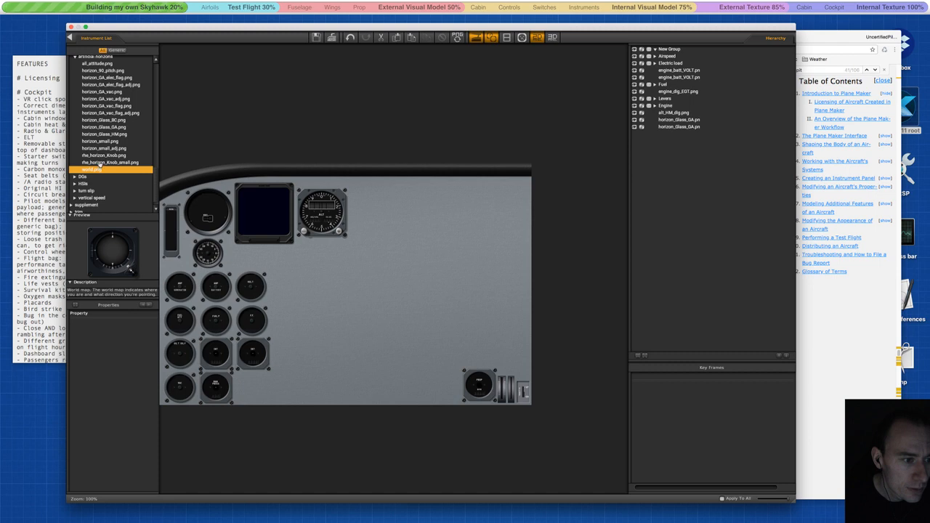
scroll(98, 171, down, 1)
click(73, 170)
click(87, 178)
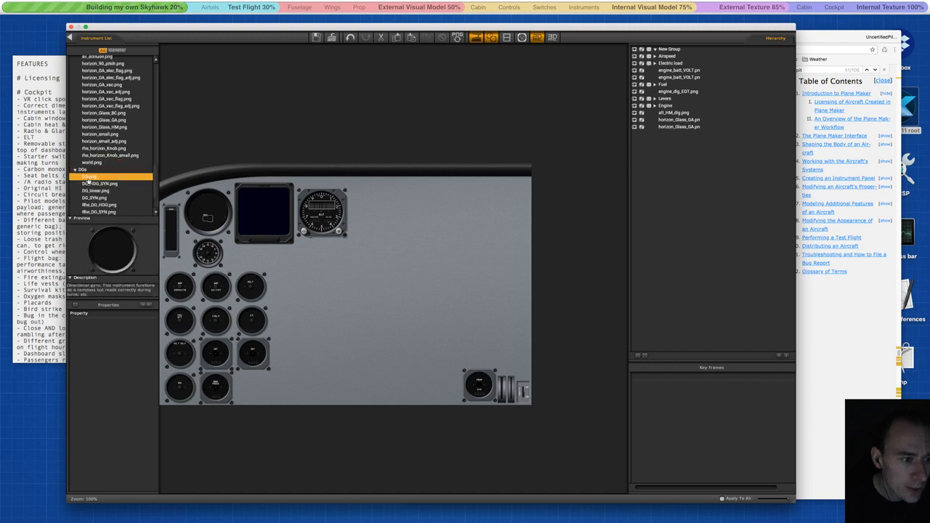
click(74, 171)
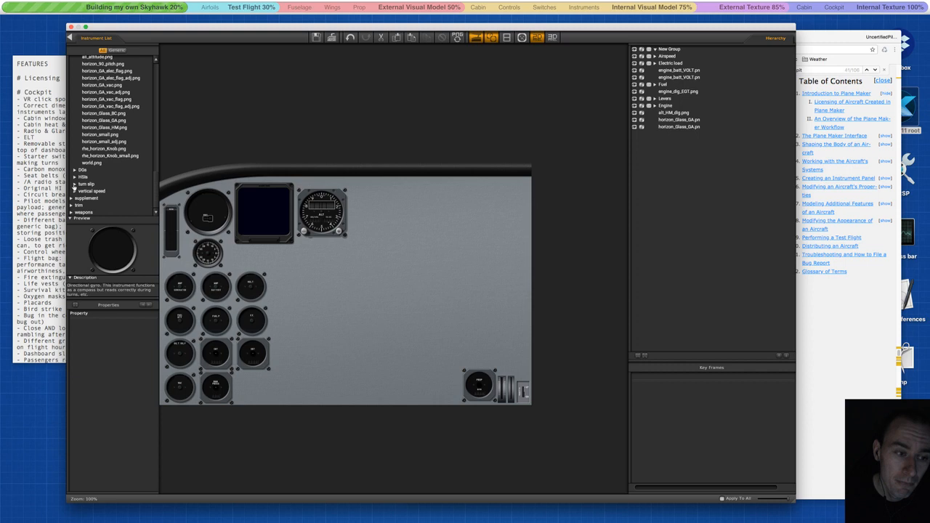
Expand the HSIs category and look through its navigation source selector switches.
click(75, 177)
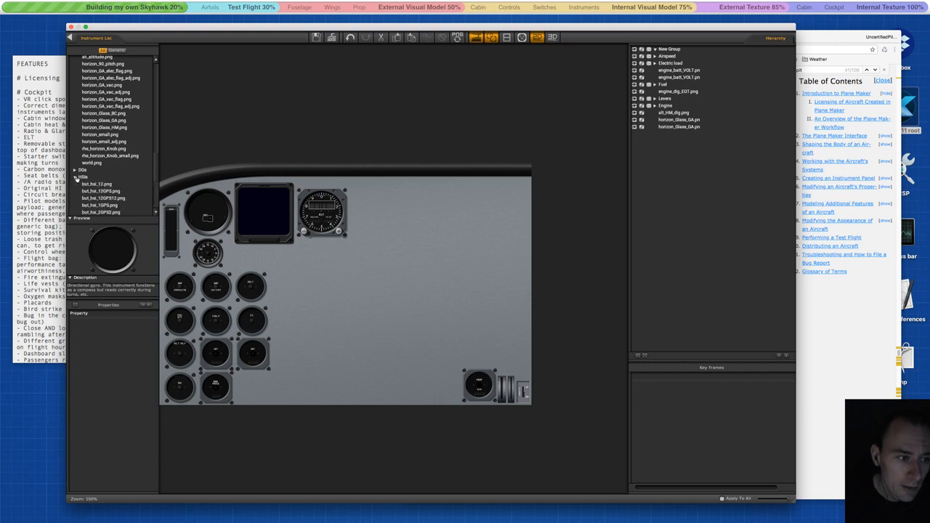
scroll(80, 179, down, 1)
click(97, 177)
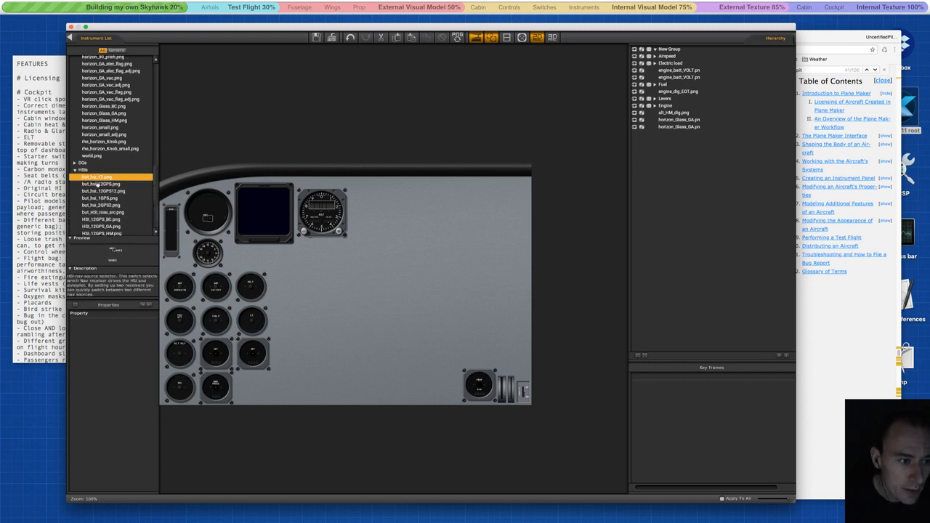
click(97, 184)
click(98, 190)
click(99, 198)
Compare the previews of the BC, GA and HM versions of the HSI_12GPS indicator.
scroll(100, 199, down, 4)
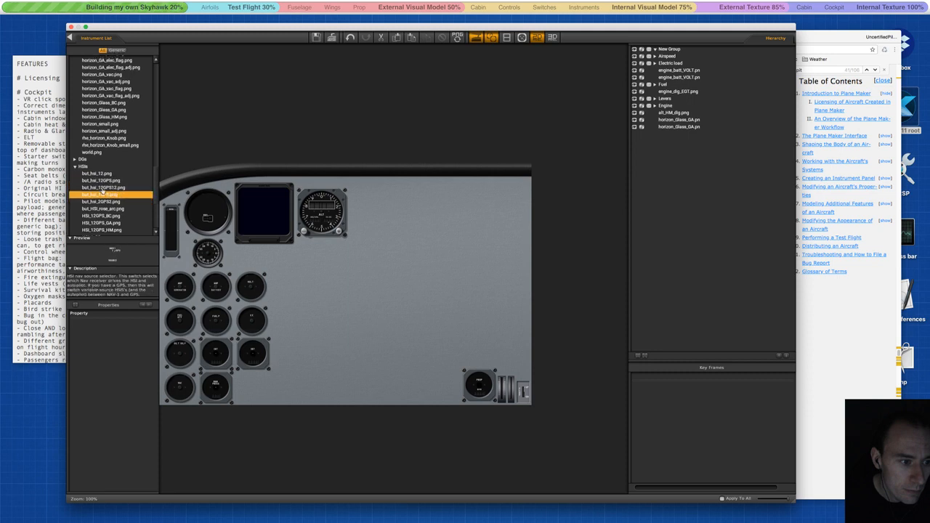
click(102, 181)
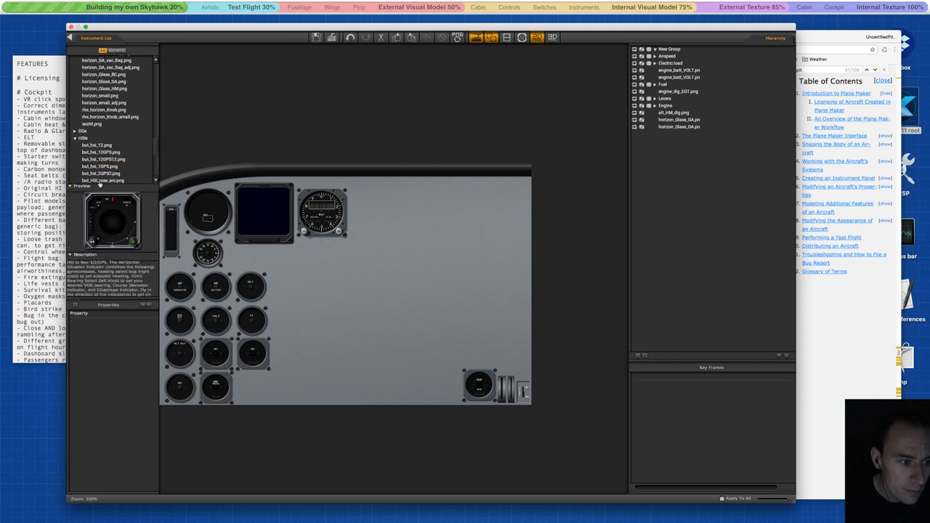
click(99, 184)
scroll(108, 174, down, 3)
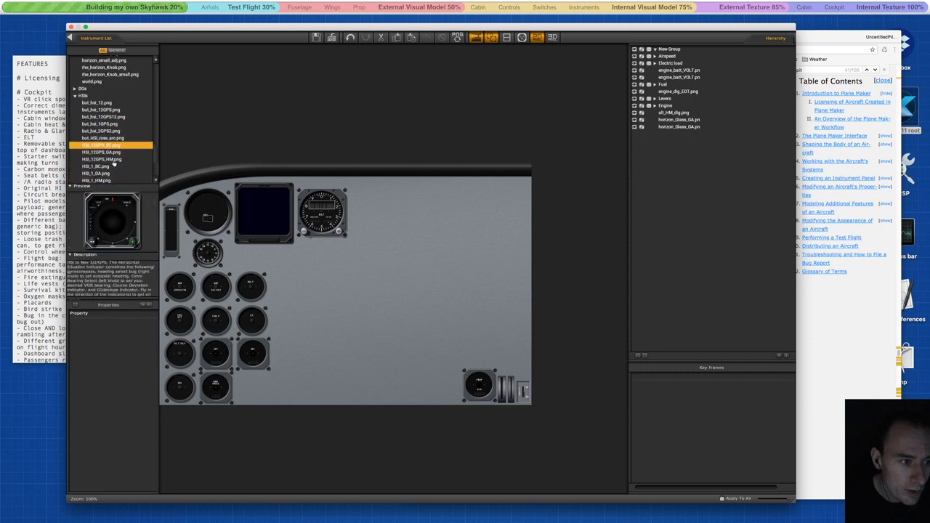
click(112, 152)
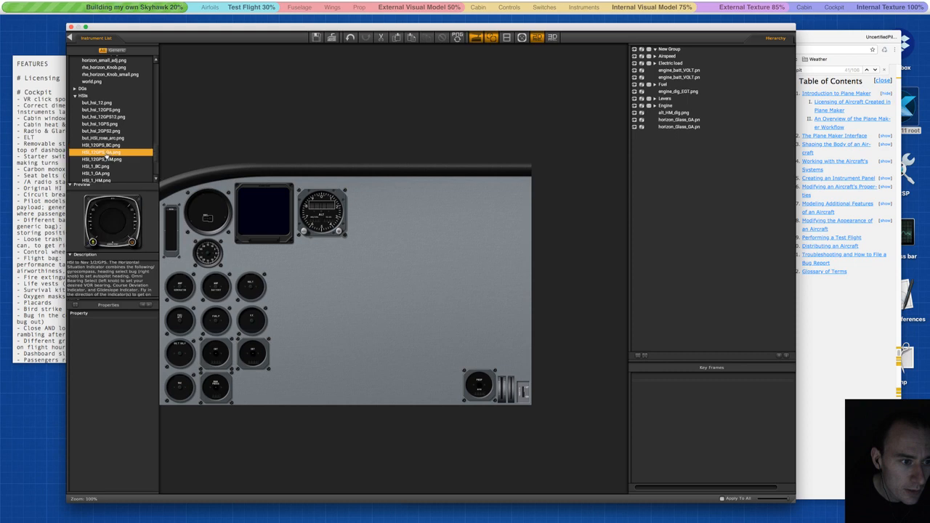
click(106, 159)
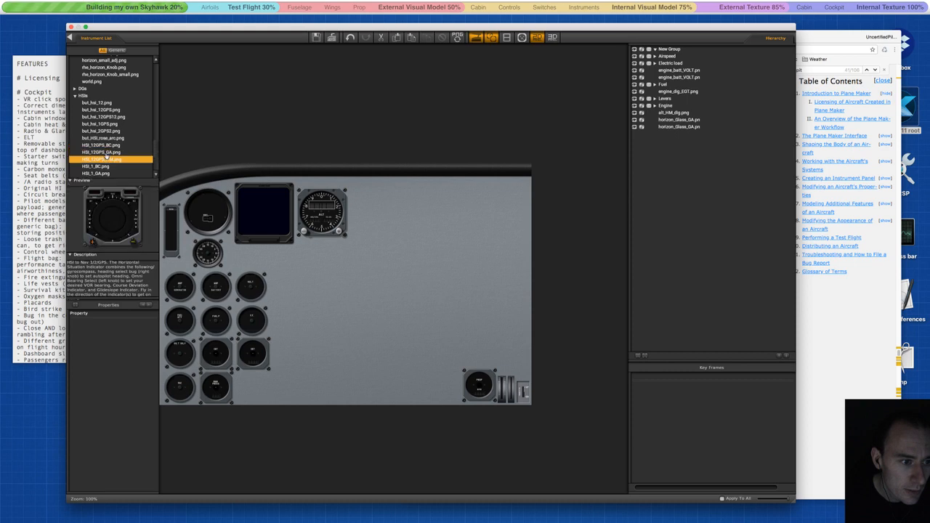
Try to place the HSI_12GPS_HM.png indicator below the artificial horizon, and reopen the instrument panel editor.
drag(106, 159, 309, 283)
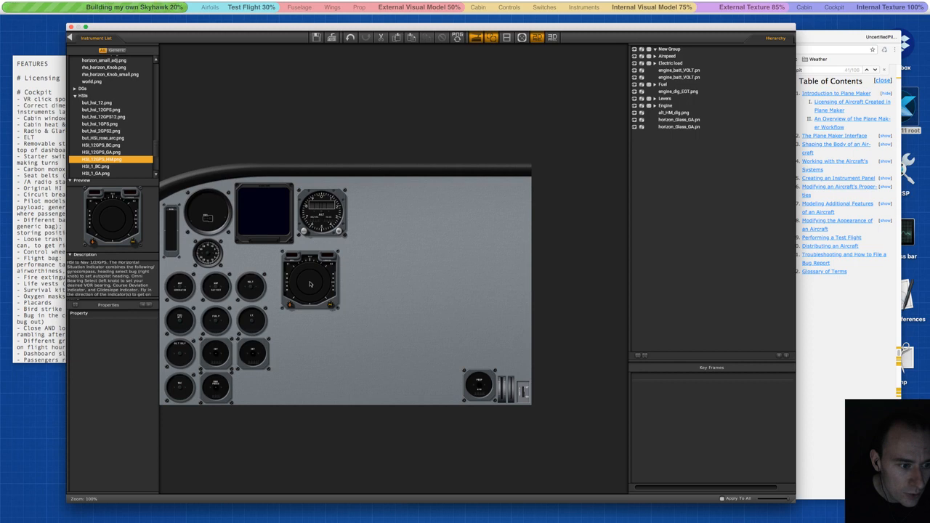
drag(310, 284, 291, 275)
key(Escape)
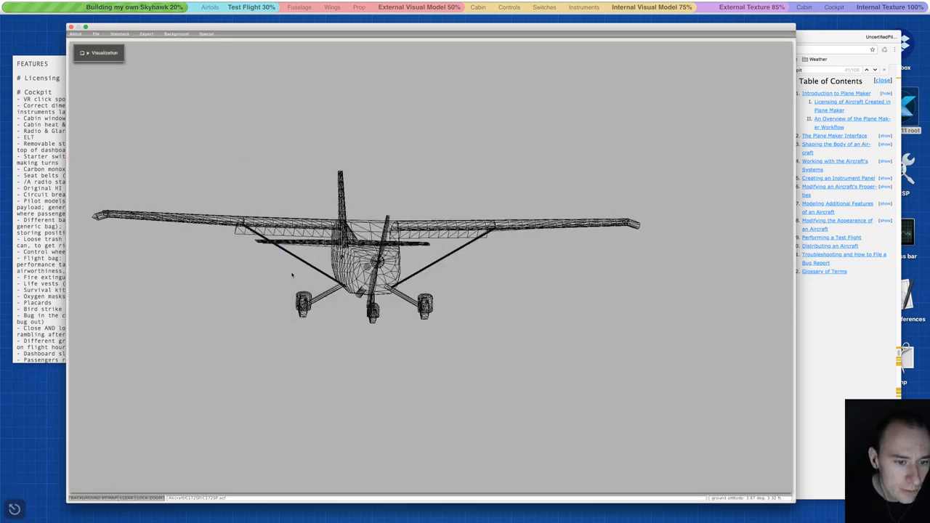
click(117, 34)
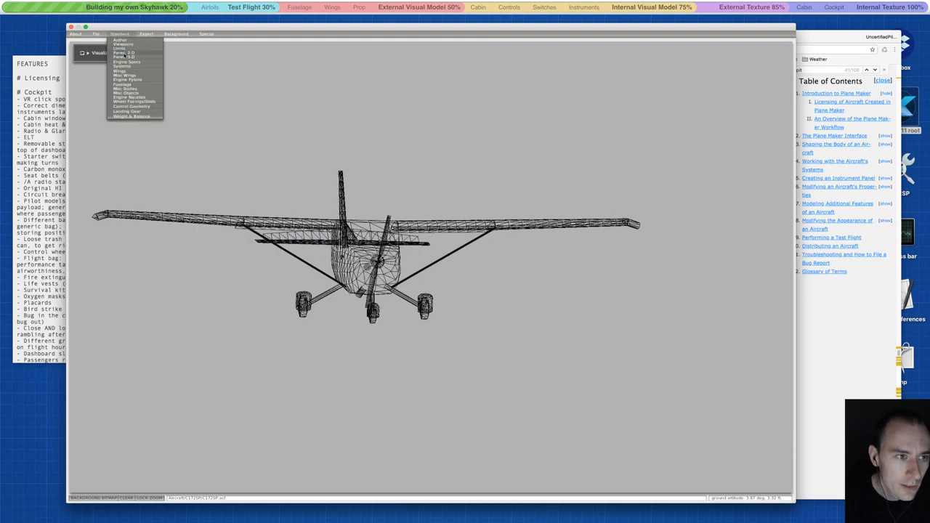
click(125, 110)
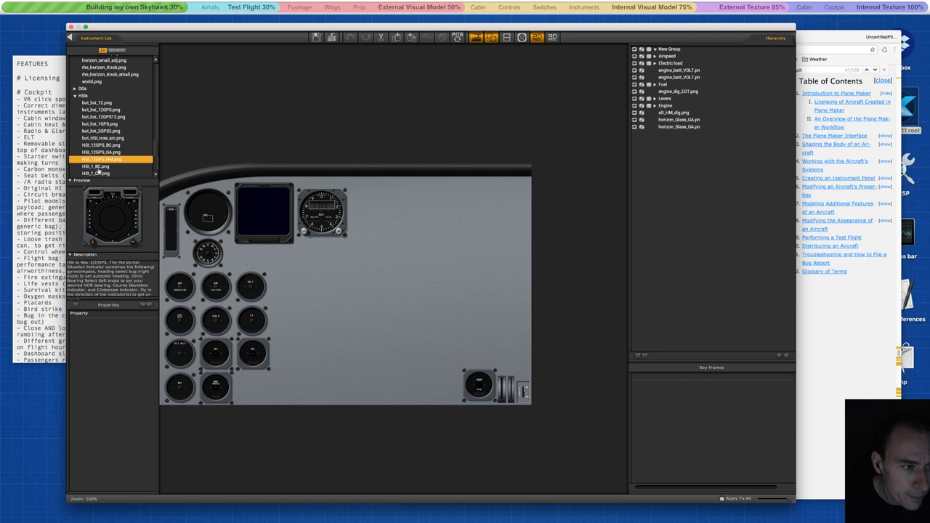
Save the panel, and preview the HSI_12GPS GA and BC indicators and the HSI rose/arc selector.
key(ctrl+s)
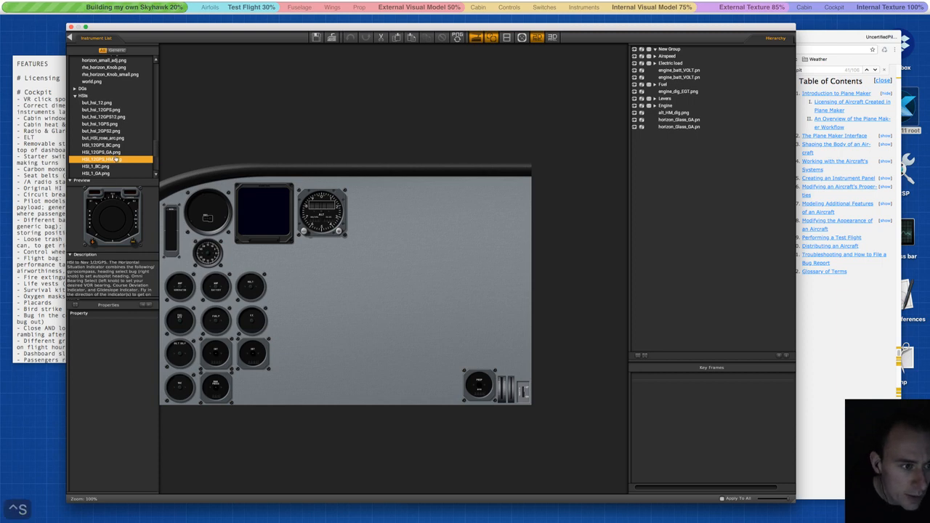
click(112, 153)
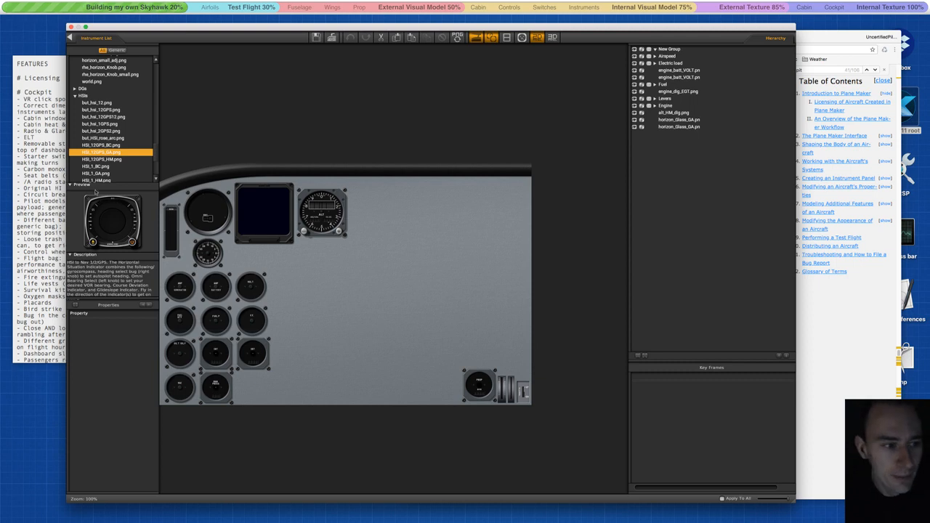
click(101, 146)
key(Up)
key(Up)
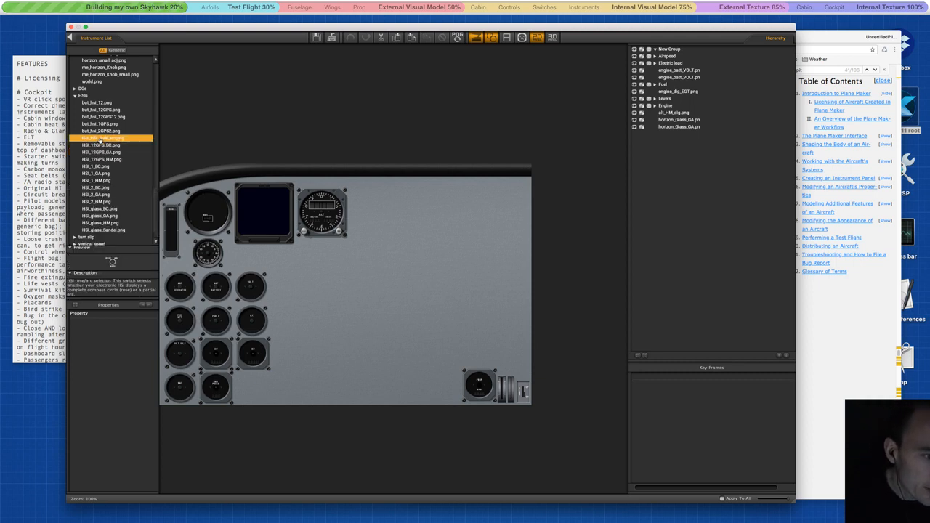
Step through the previews of the HSI_12GPS, HSI_1 and HSI_2 indicators in the HSIs category.
key(Down)
key(Down)
key(Down)
key(Down)
key(Down)
key(Down)
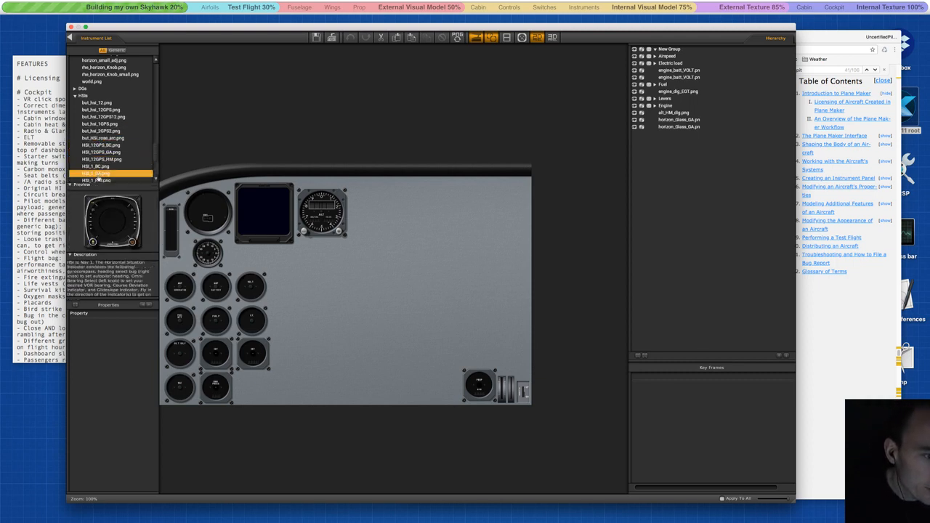
key(Down)
key(Down)
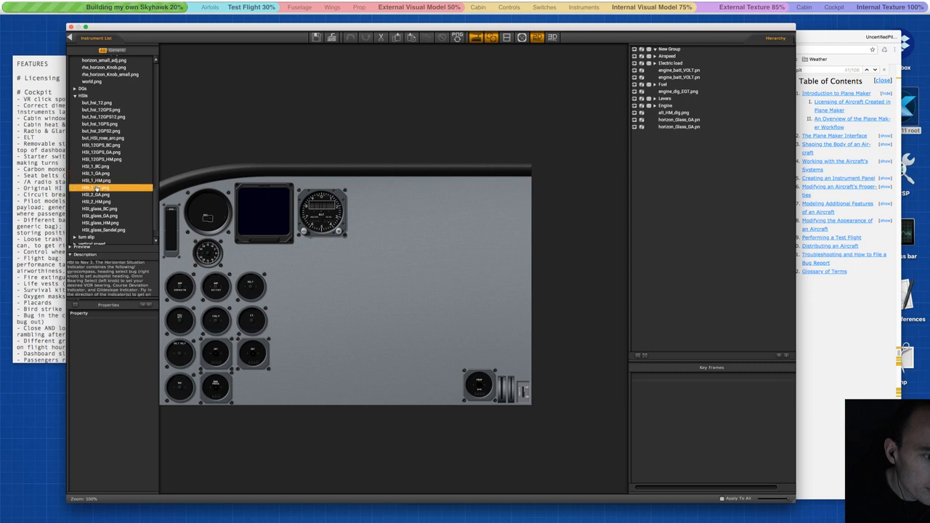
Try to place the HSI_2_BC.png indicator, and preview the HSI_glass indicators.
click(97, 190)
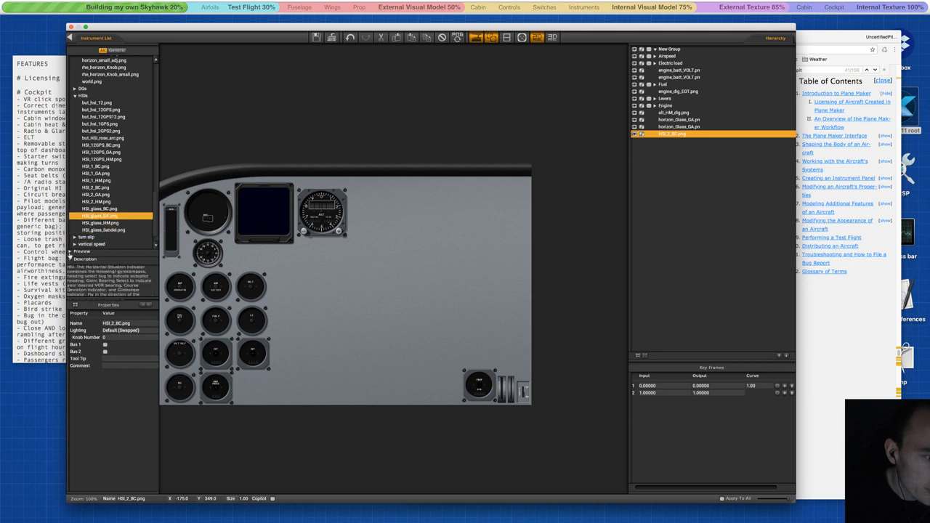
click(70, 251)
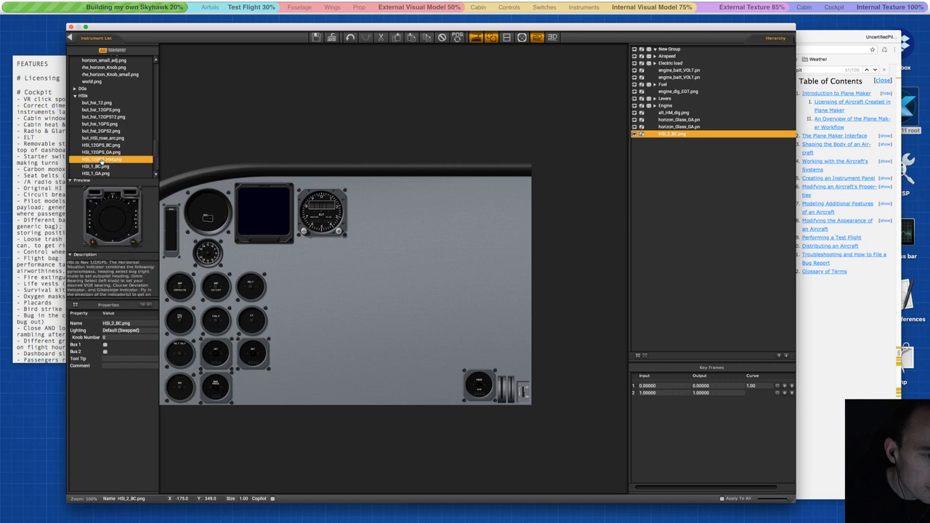
scroll(102, 157, down, 3)
scroll(97, 146, down, 3)
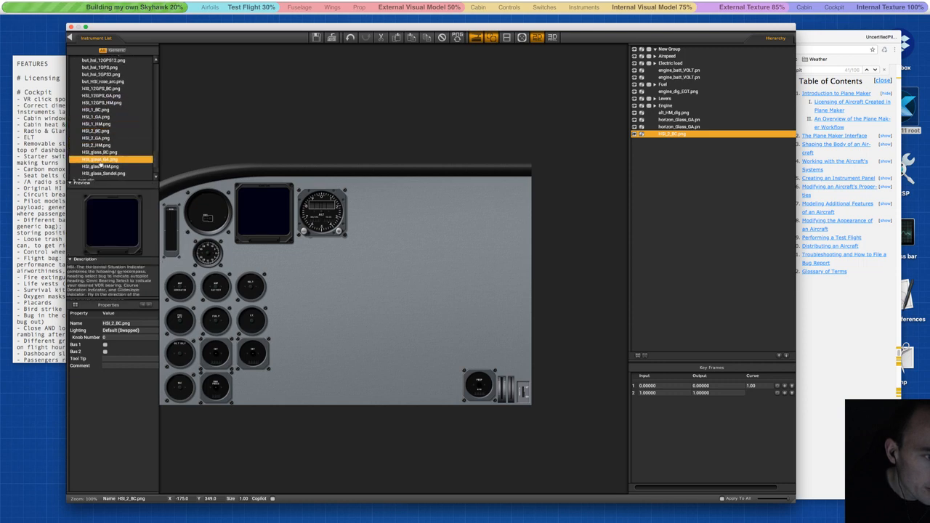
scroll(100, 162, down, 2)
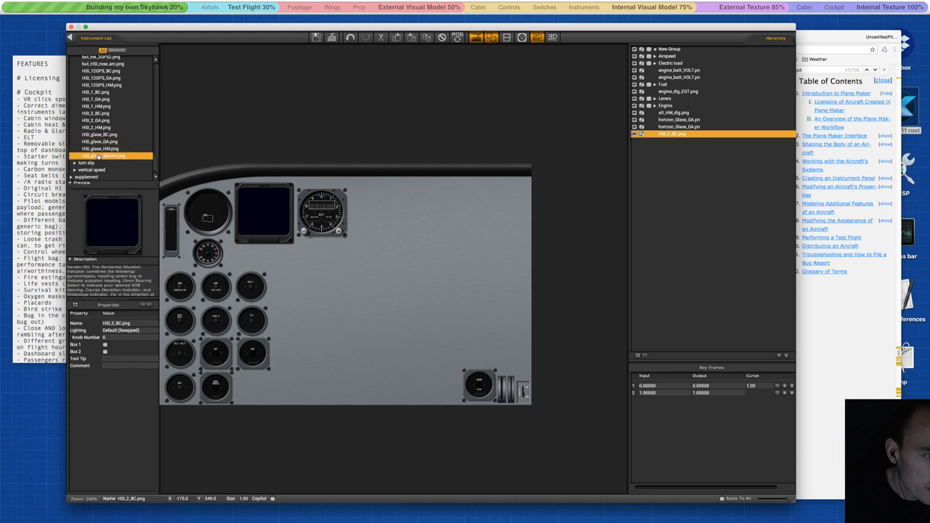
Place the HSI_12GPS_GA.png indicator on the panel below the gap between the glass horizon and the altimeter.
click(95, 85)
scroll(96, 91, up, 5)
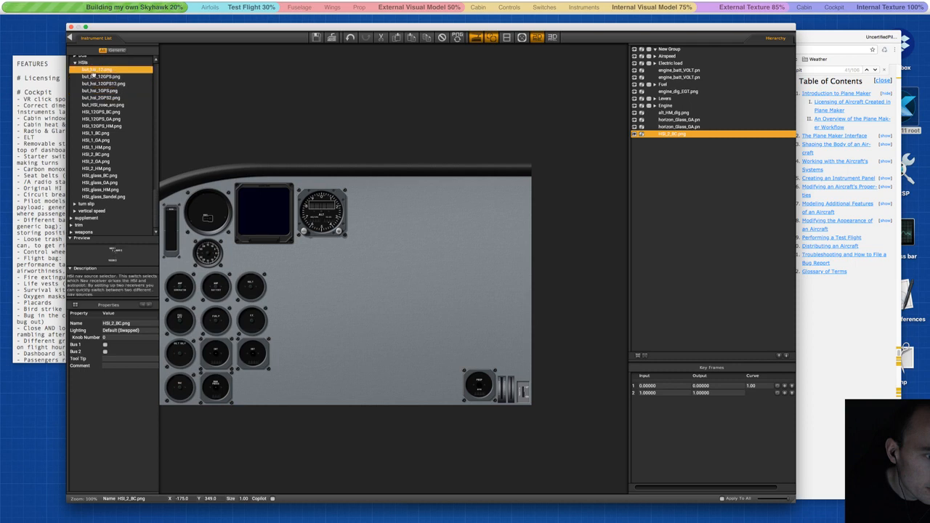
click(103, 120)
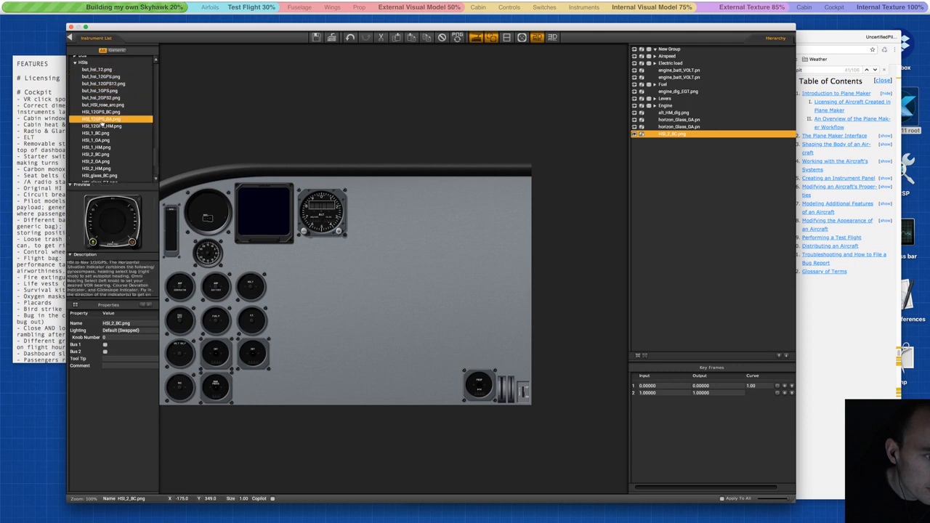
drag(102, 123, 298, 275)
scroll(108, 146, down, 5)
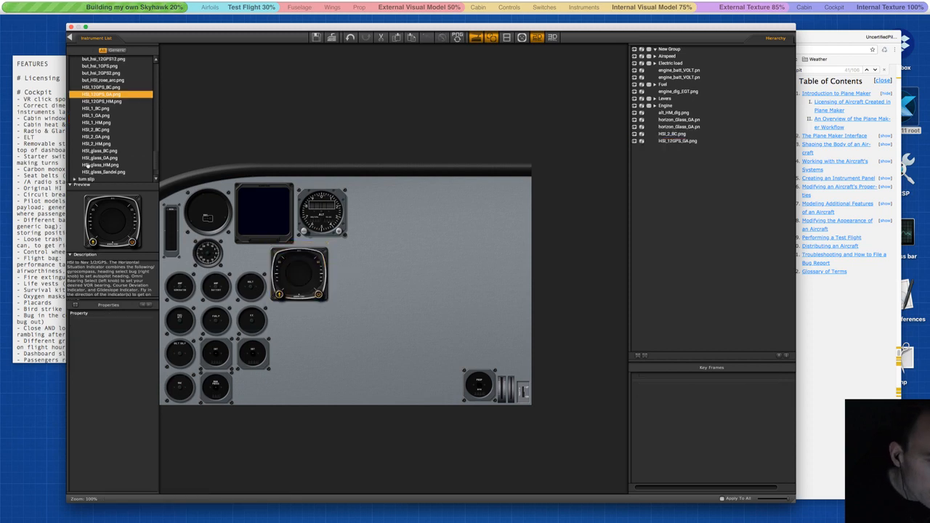
scroll(87, 166, down, 1)
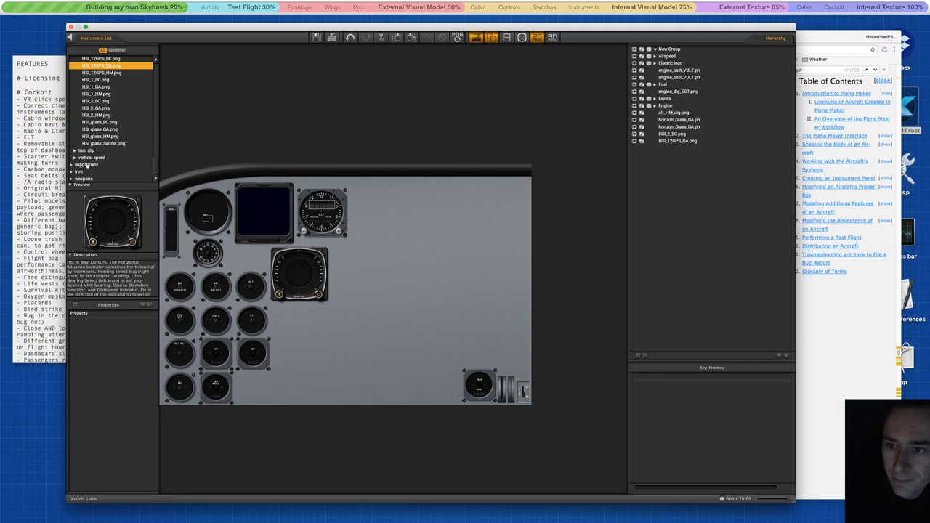
Inspect the Electric load group and the two engine_batt_VOLT.pn entries below it to find where they sit on the panel.
click(669, 75)
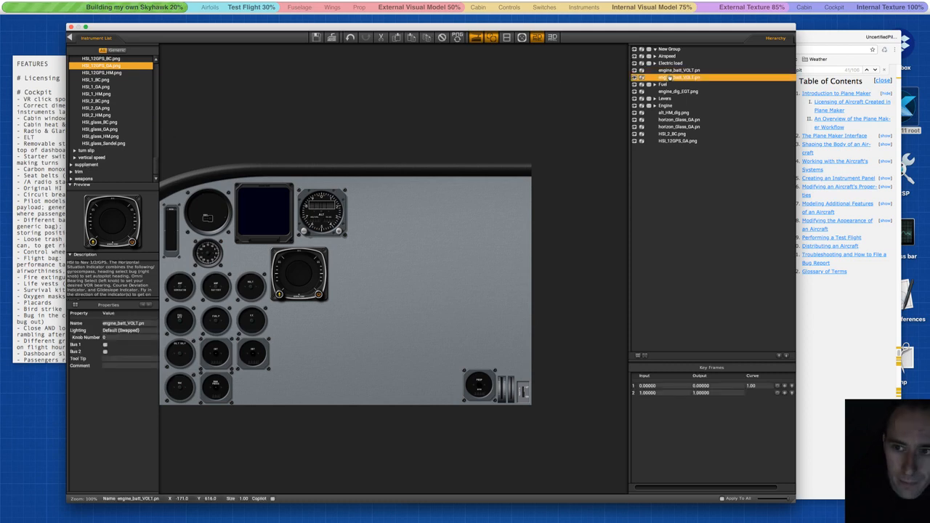
click(669, 70)
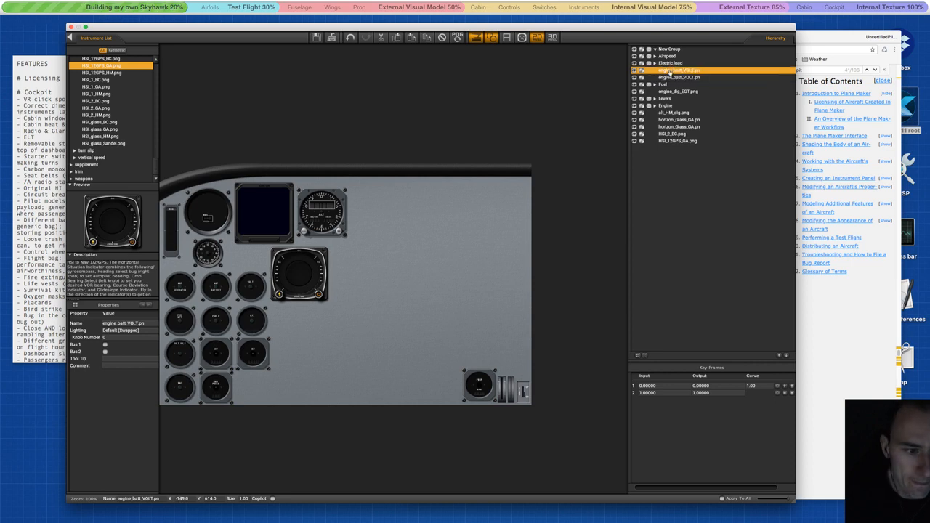
click(669, 76)
click(670, 69)
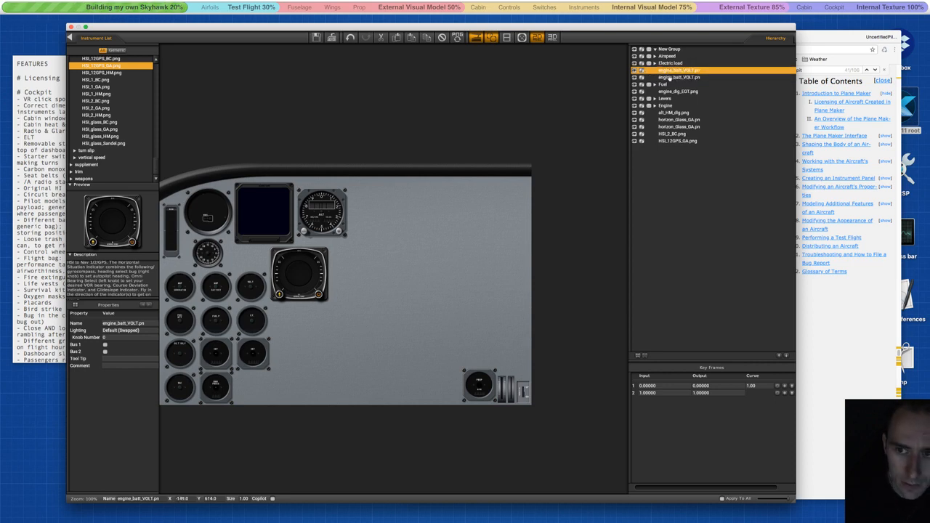
click(669, 77)
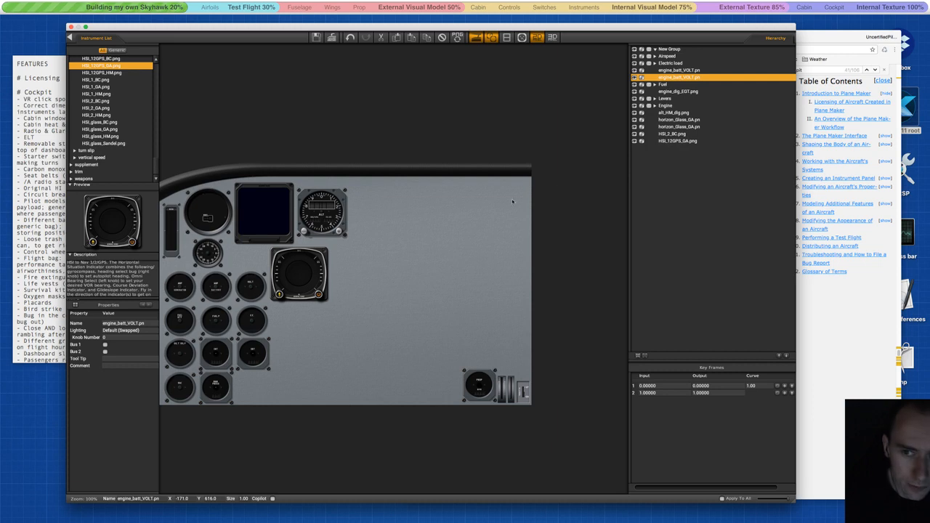
double_click(668, 71)
click(670, 64)
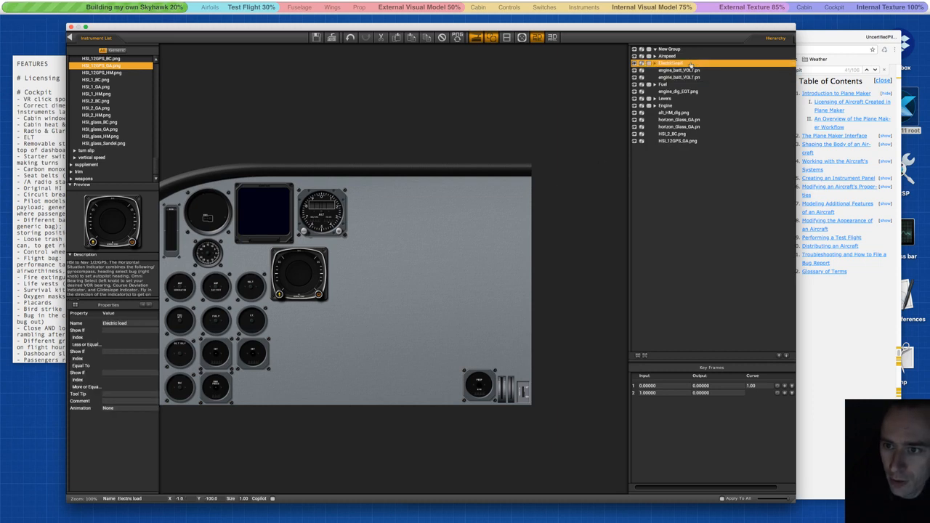
Delete the two stray engine_batt_VOLT.pn instruments outside the Electric load group and the ungrouped engine_dig_EGT.png.
click(667, 71)
click(655, 64)
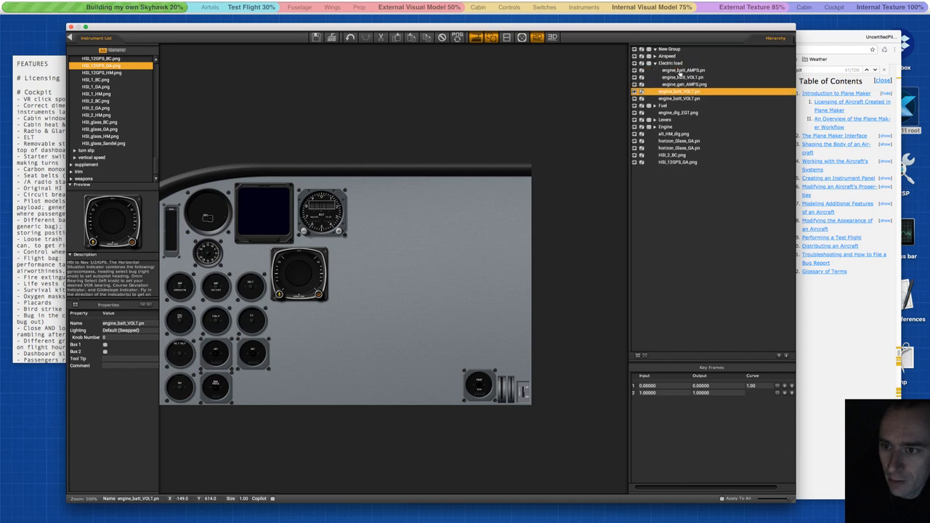
click(442, 37)
click(682, 92)
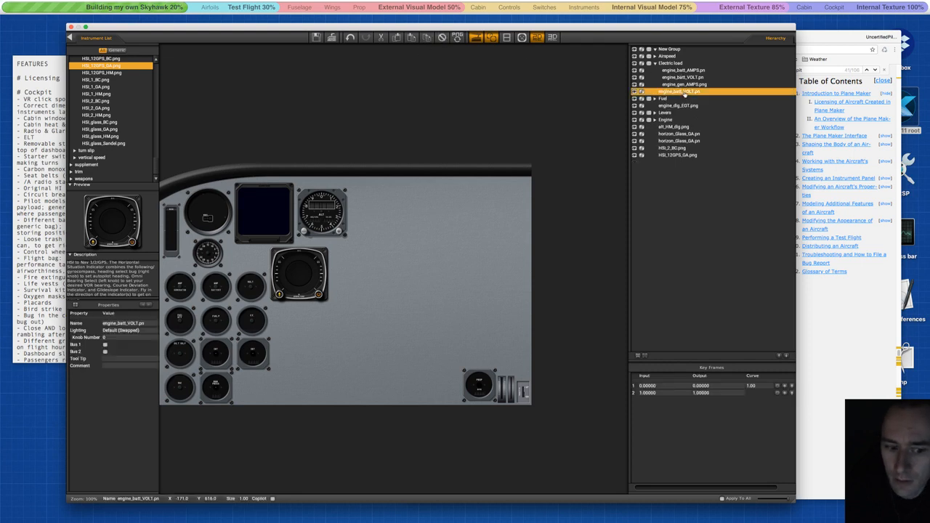
click(441, 37)
click(654, 64)
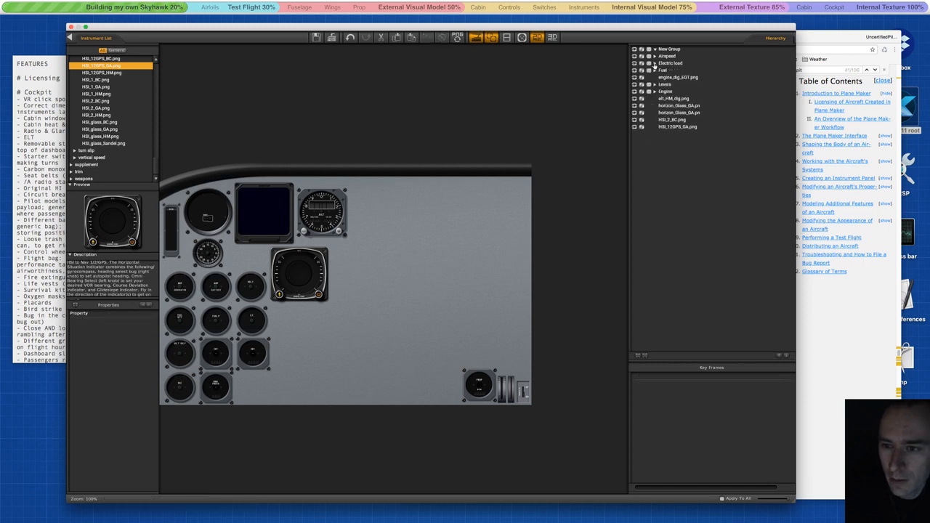
click(667, 78)
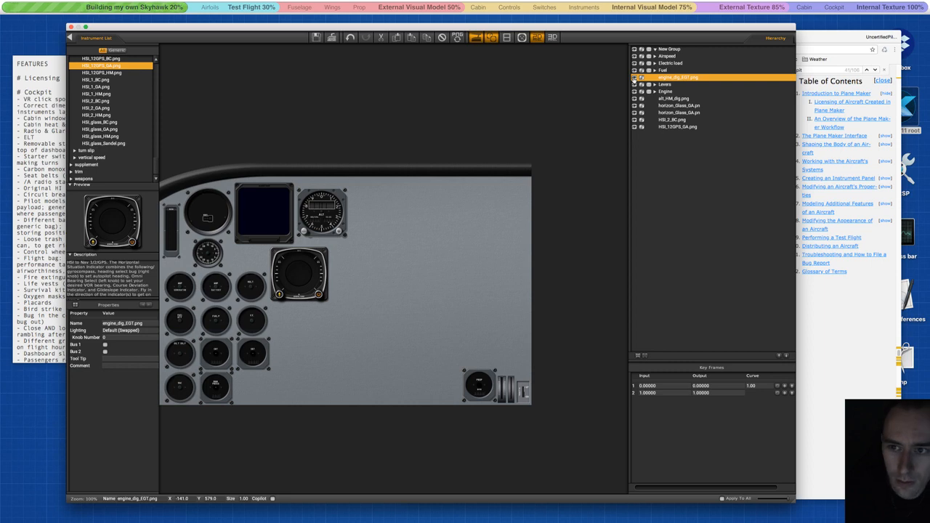
click(441, 37)
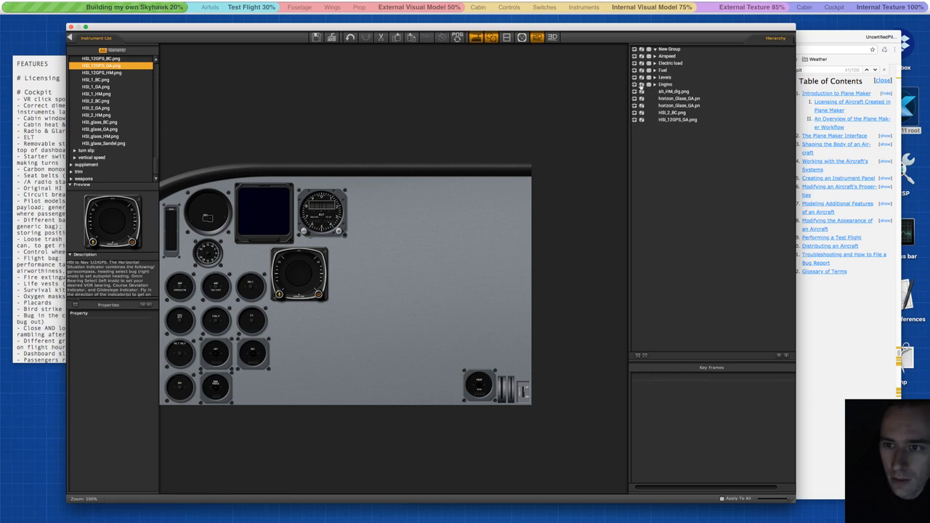
Check where the ungrouped altimeter, glass horizon, HSI_2_BC.png and HSI_12GPS_GA.png instruments sit on the panel.
click(663, 92)
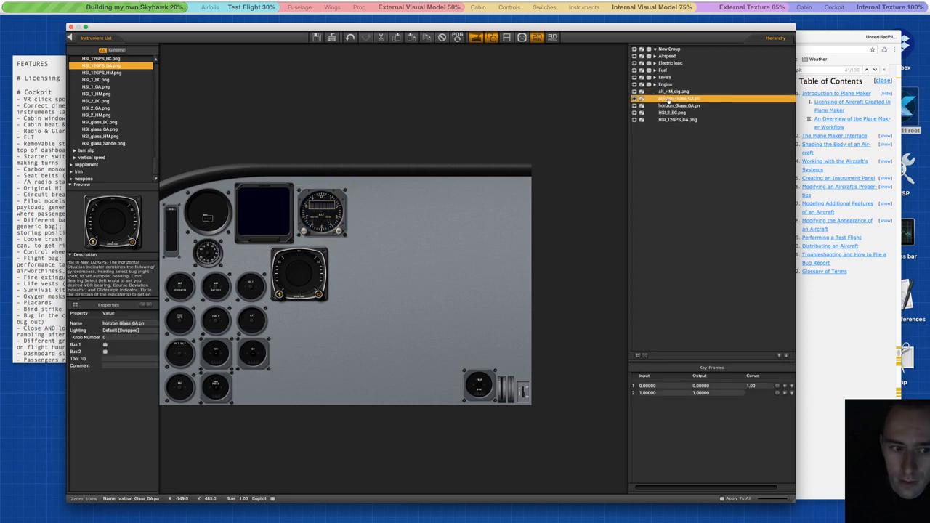
click(668, 105)
click(668, 113)
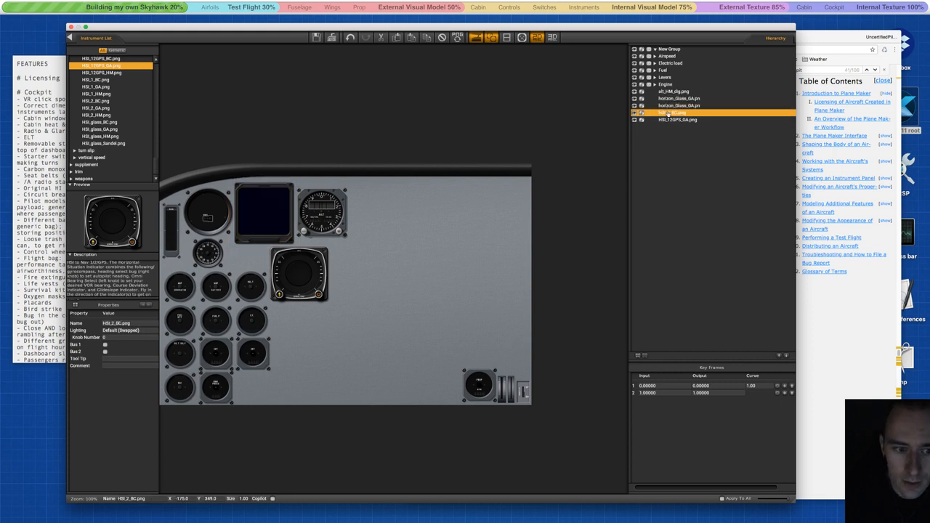
click(668, 120)
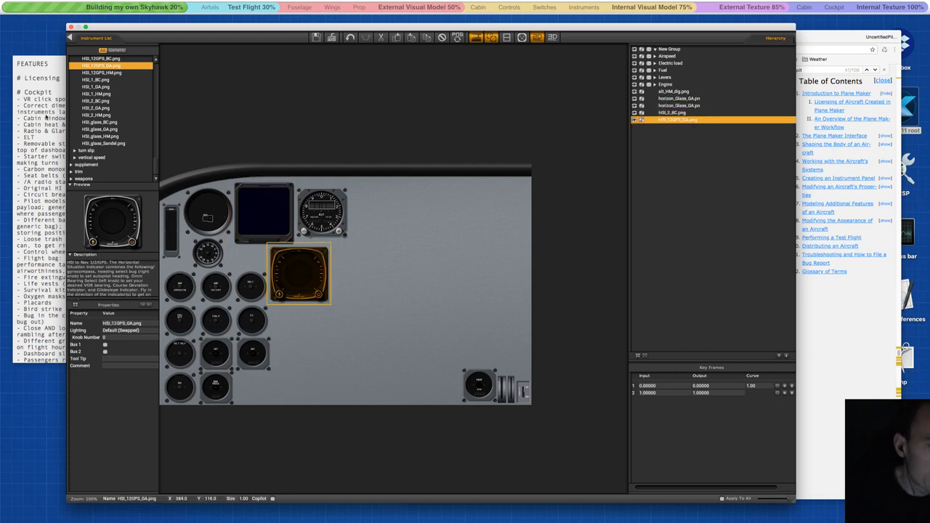
Expand the turn slip category and compare the previews of its slip indicators.
click(75, 151)
click(88, 139)
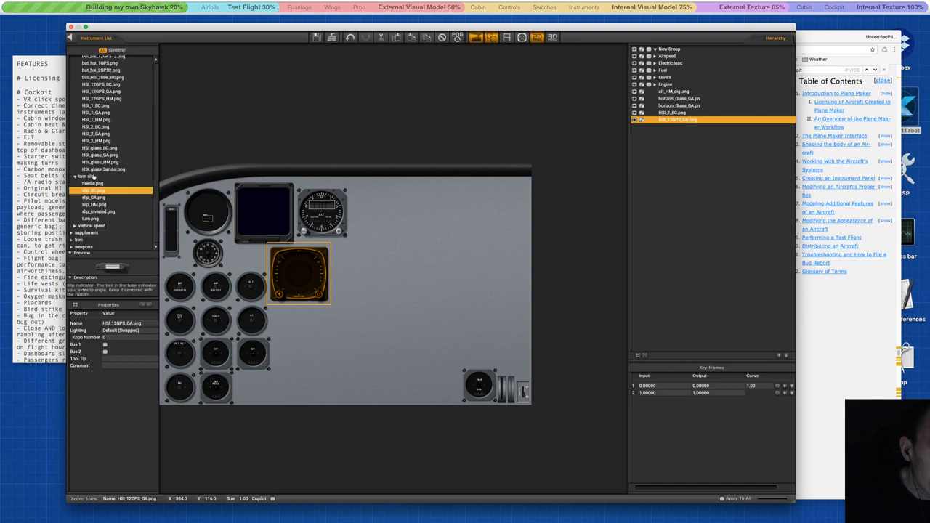
click(93, 198)
click(94, 205)
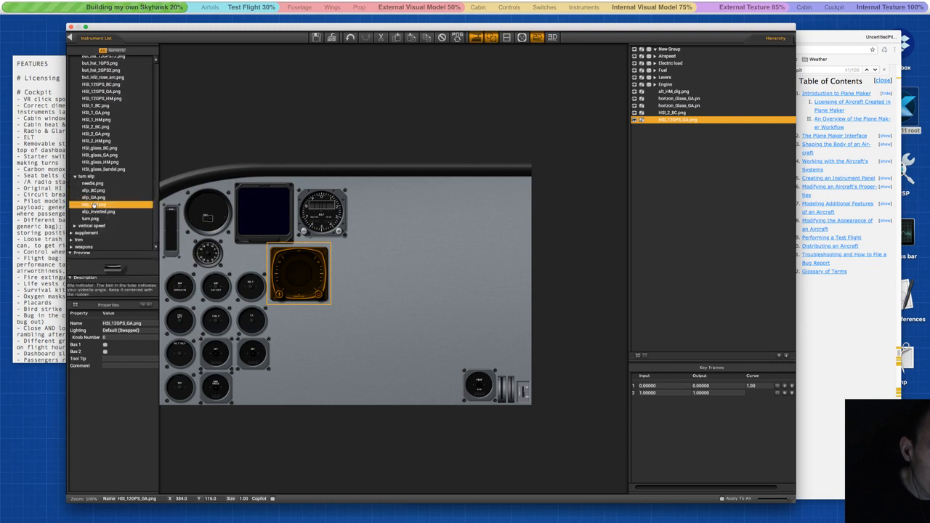
click(93, 211)
Place the turn.png turn and slip indicator directly below the HSI on the panel.
click(93, 218)
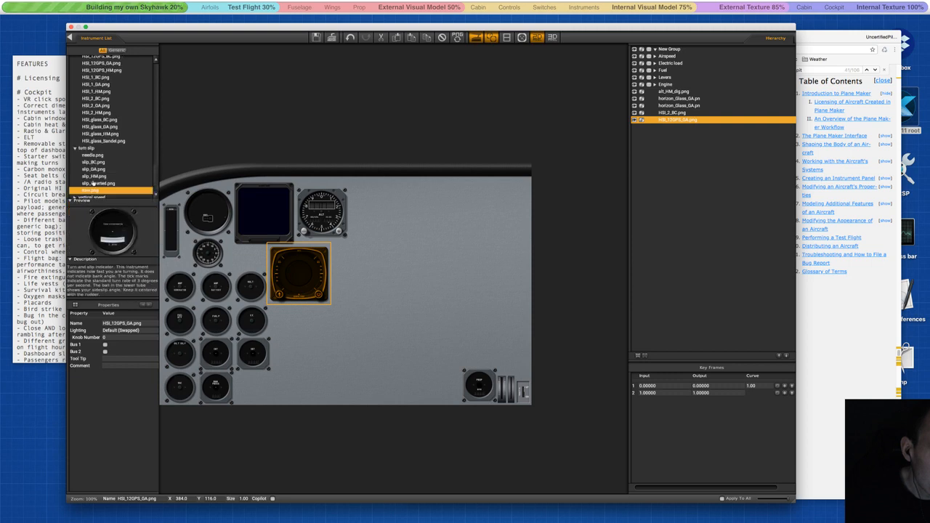
scroll(94, 145, down, 3)
drag(90, 166, 296, 310)
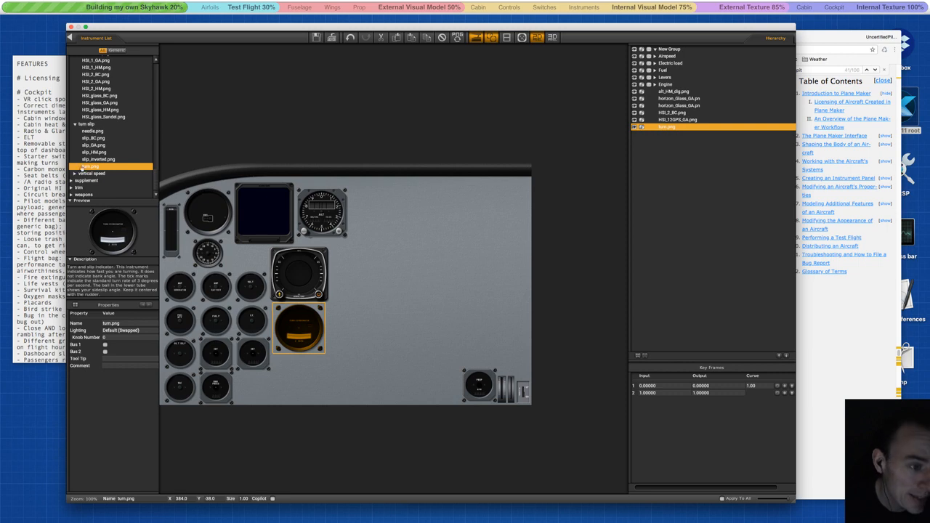
Expand the vertical speed category and compare the previews of its rate-of-climb indicators.
click(80, 174)
scroll(99, 139, down, 5)
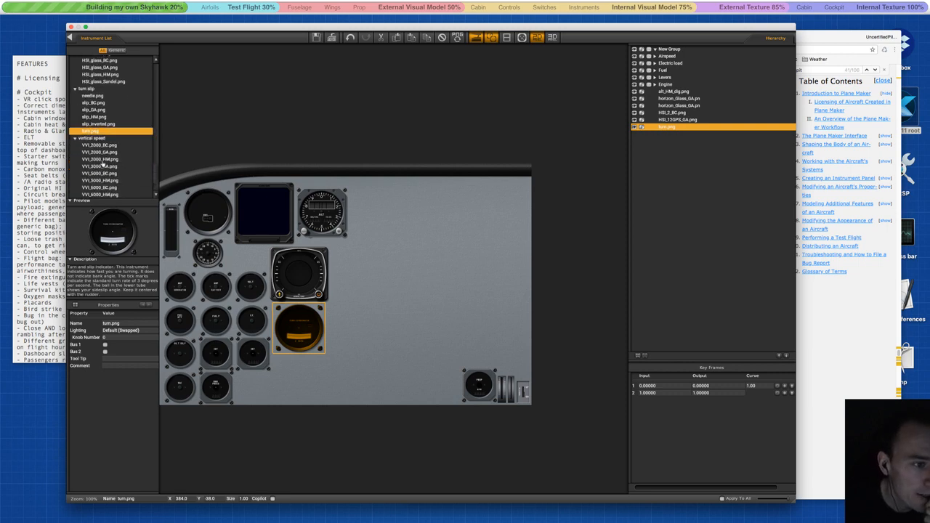
click(98, 175)
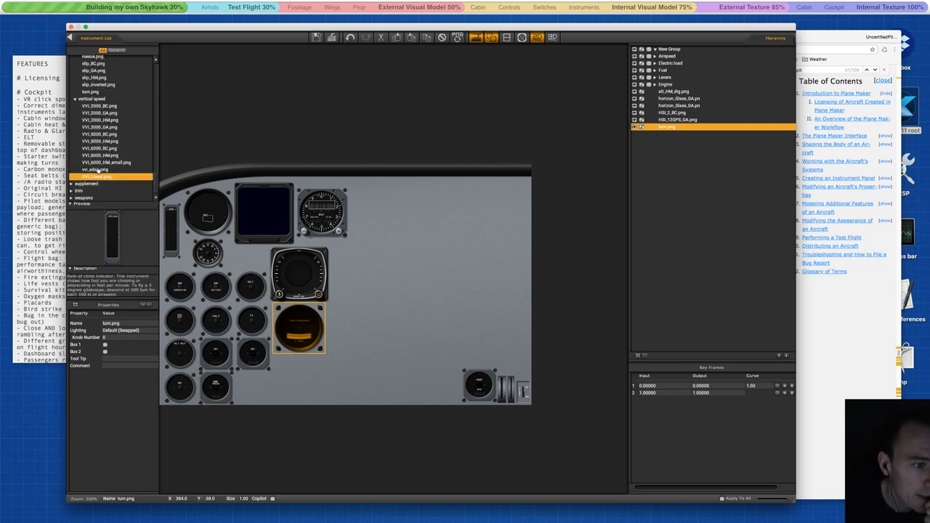
click(96, 170)
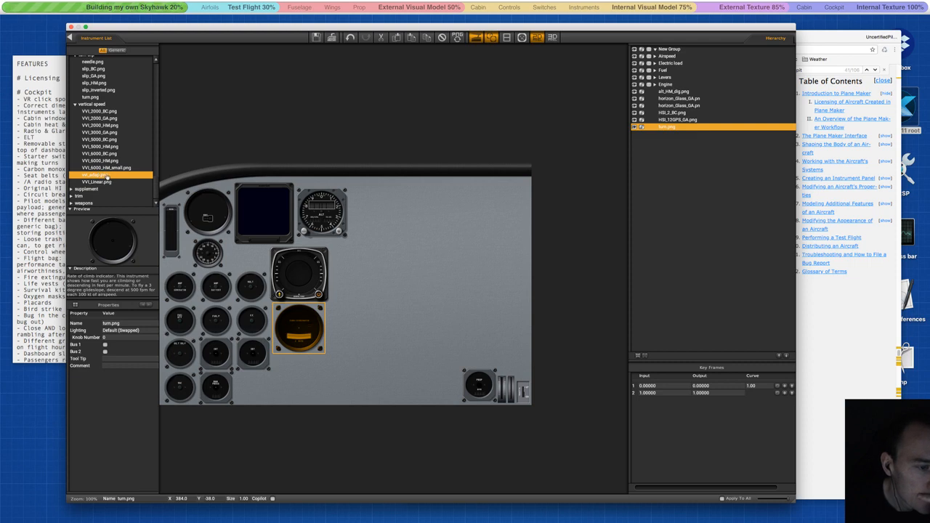
click(96, 157)
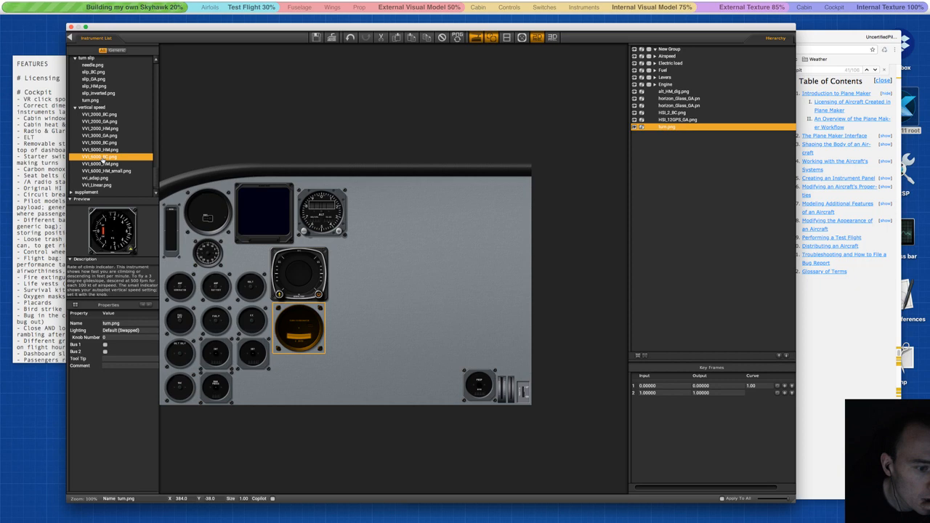
click(100, 148)
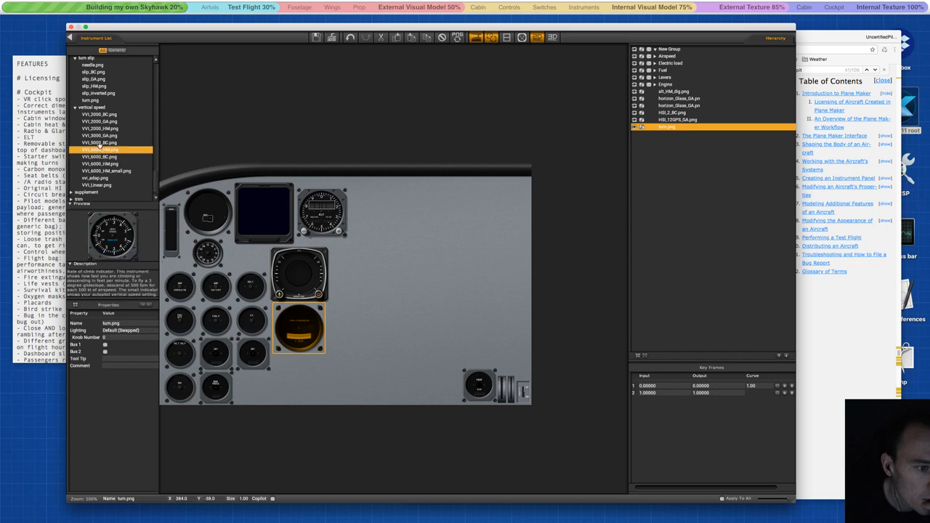
click(100, 157)
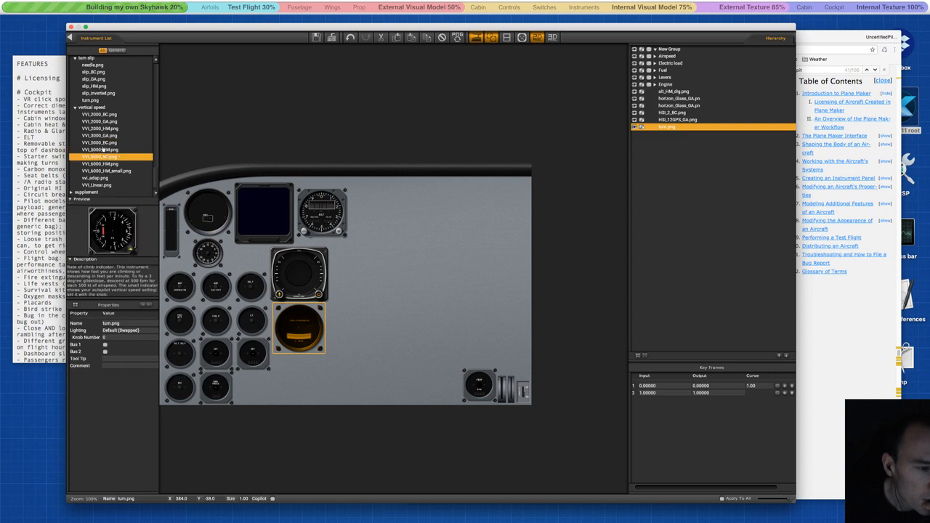
click(103, 149)
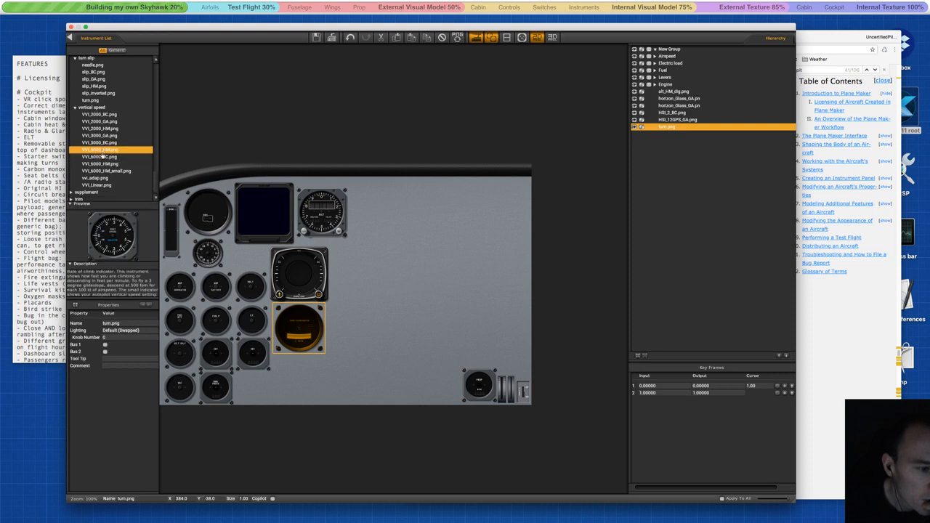
Add VVI_5000_HM.png to the instrument hierarchy and compare its preview with that of VVI_6000_BC.png.
double_click(102, 152)
click(103, 157)
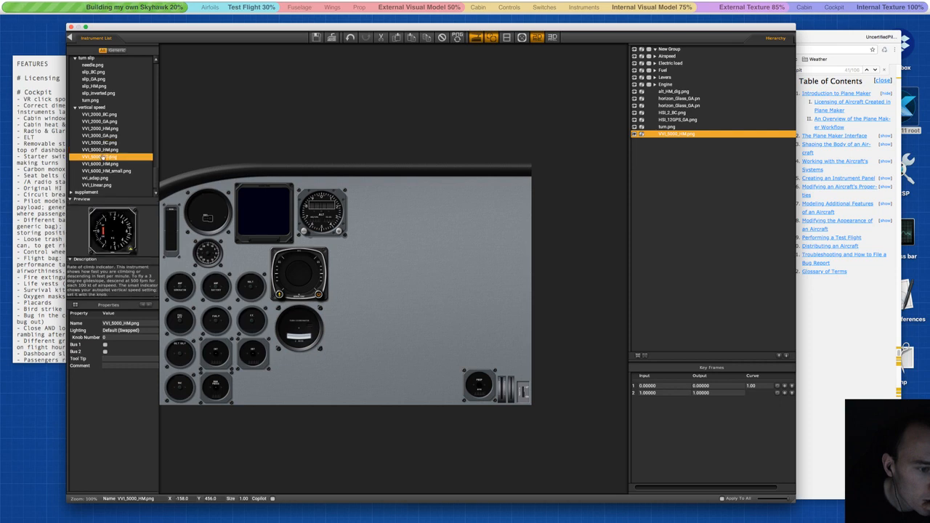
click(103, 150)
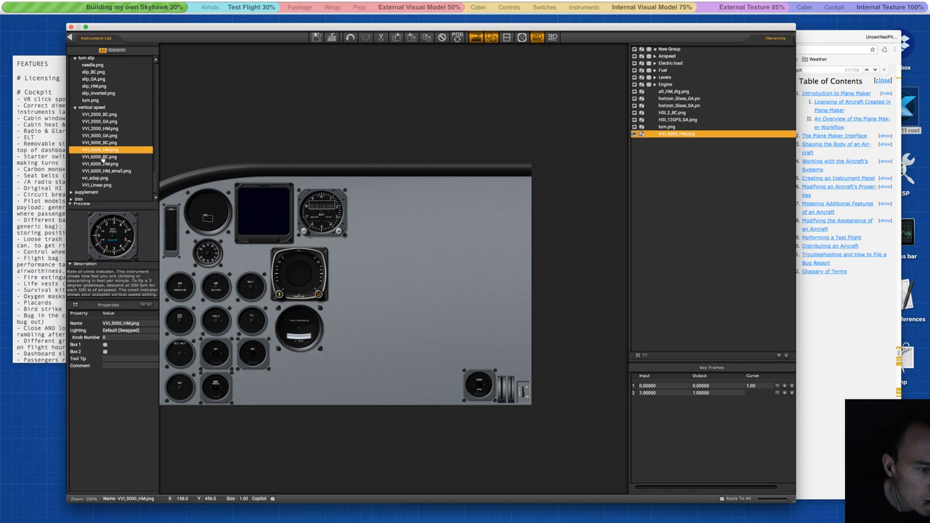
click(102, 157)
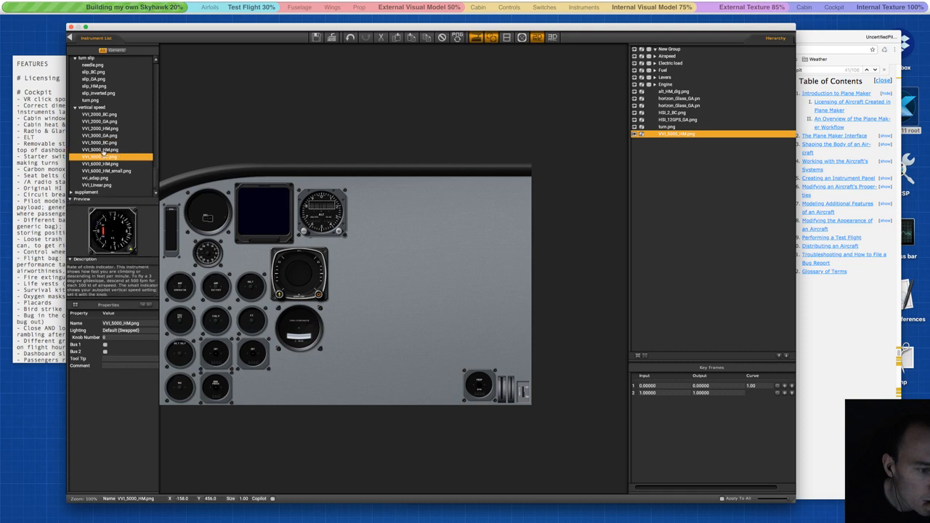
click(103, 150)
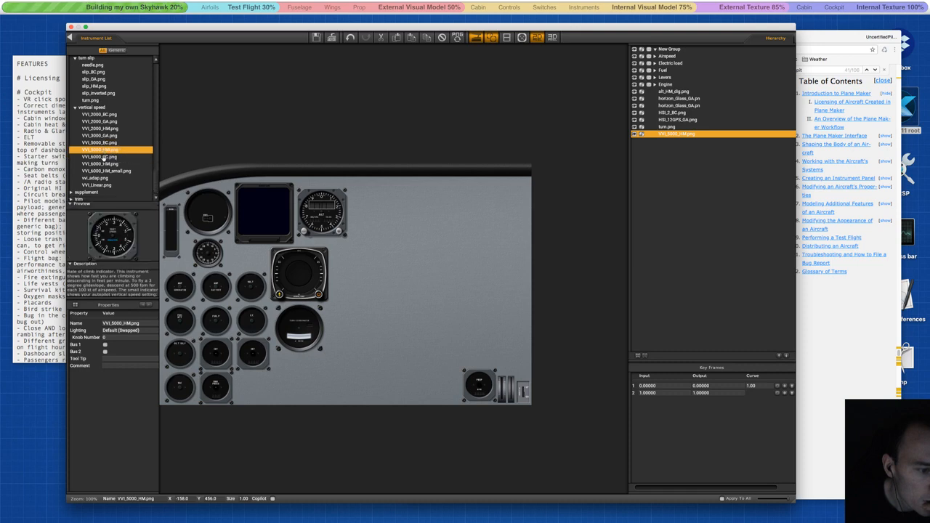
click(103, 157)
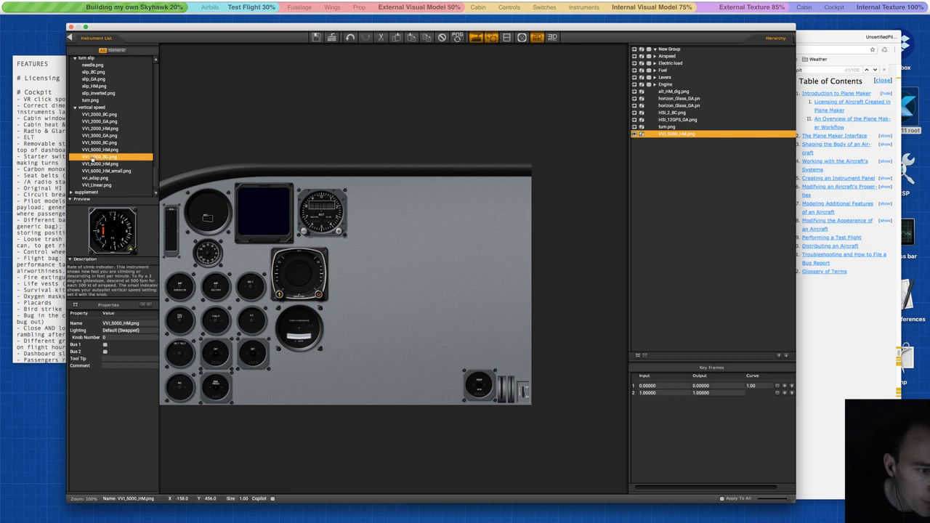
Place the VVI_6000_BC.png vertical speed indicator directly below the turn and slip indicator, and collapse the vertical speed category.
drag(92, 157, 150, 199)
drag(367, 349, 299, 380)
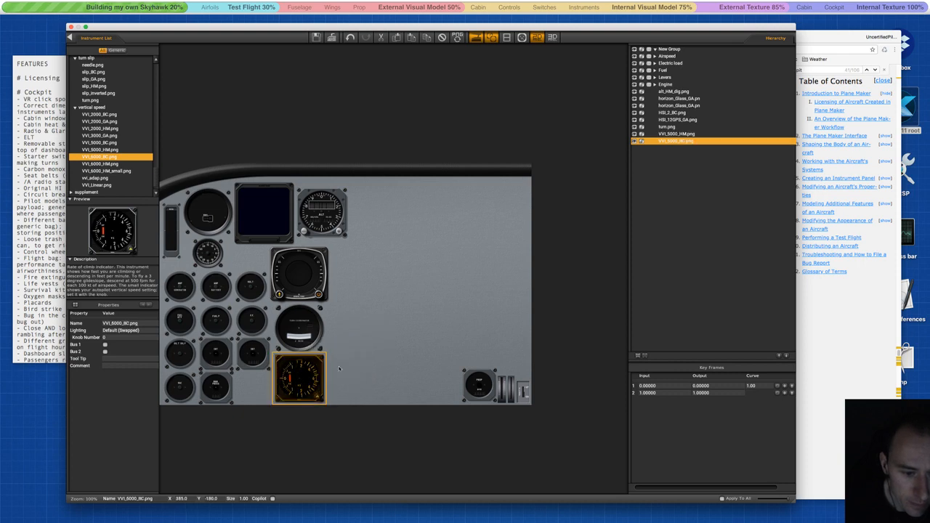
click(299, 379)
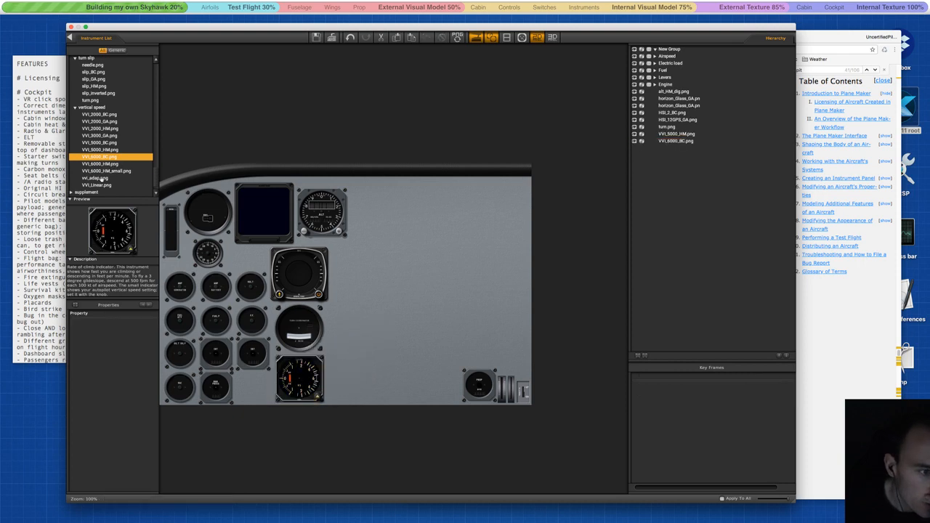
click(74, 107)
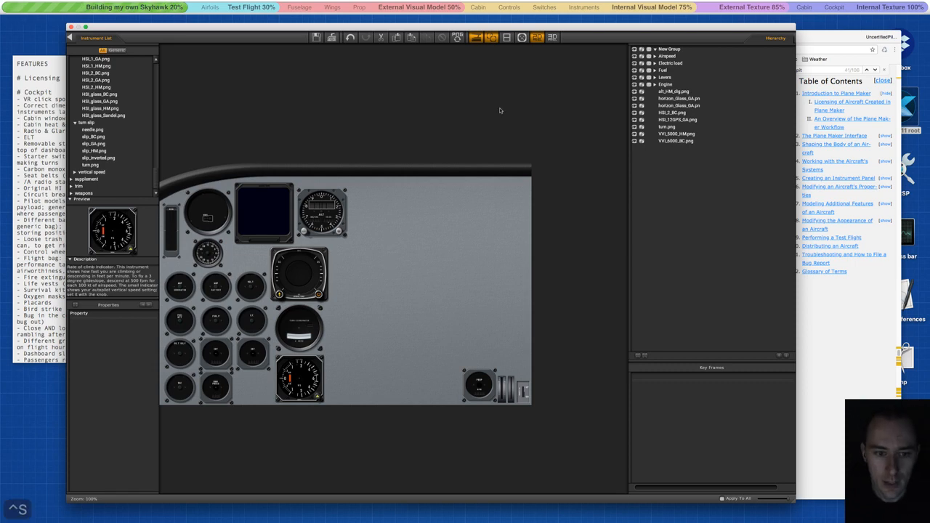
Move AOA_round.png, AOA_linear.png and asi_adap_GA_dig.png out of the Airspeed group and delete the emptied group.
click(274, 204)
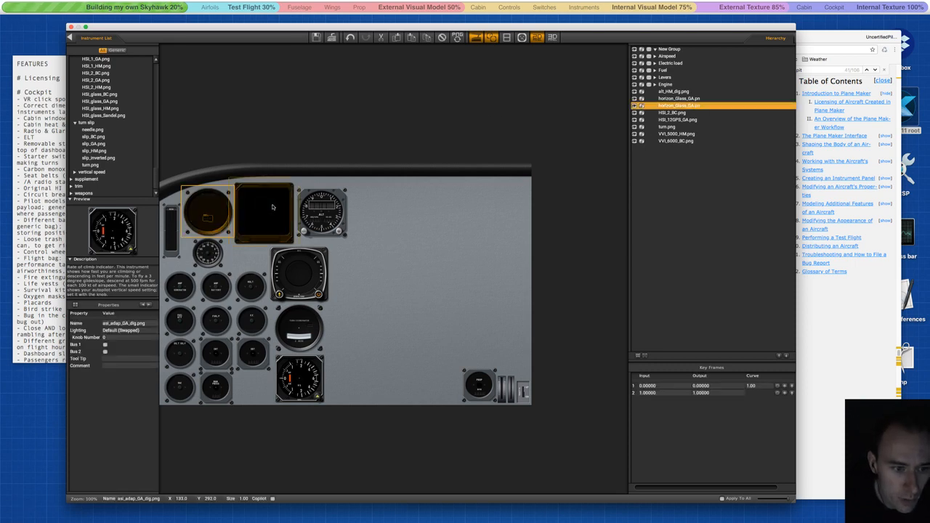
shift+click(308, 209)
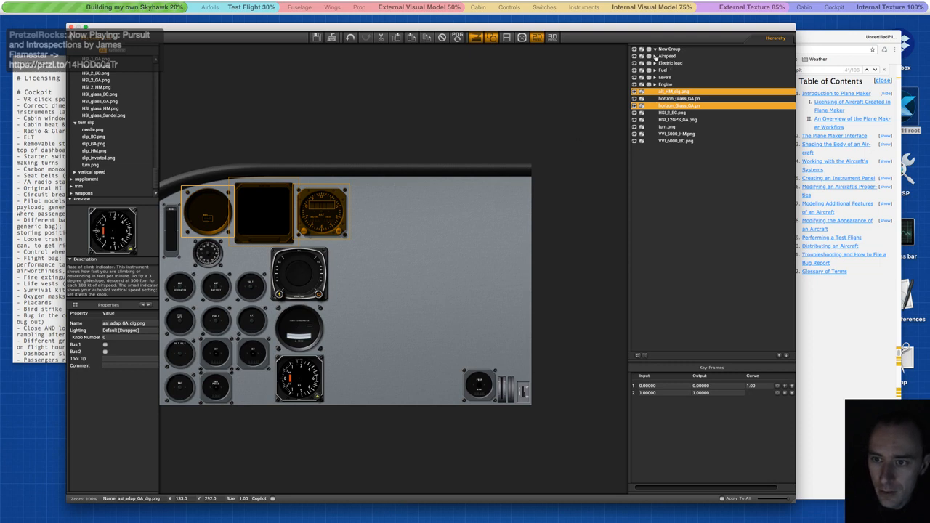
click(655, 56)
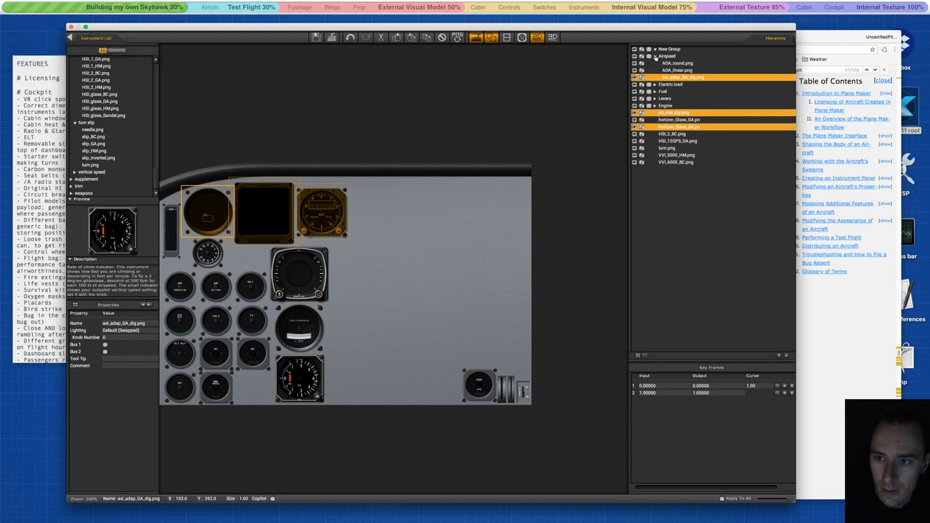
click(690, 84)
click(673, 64)
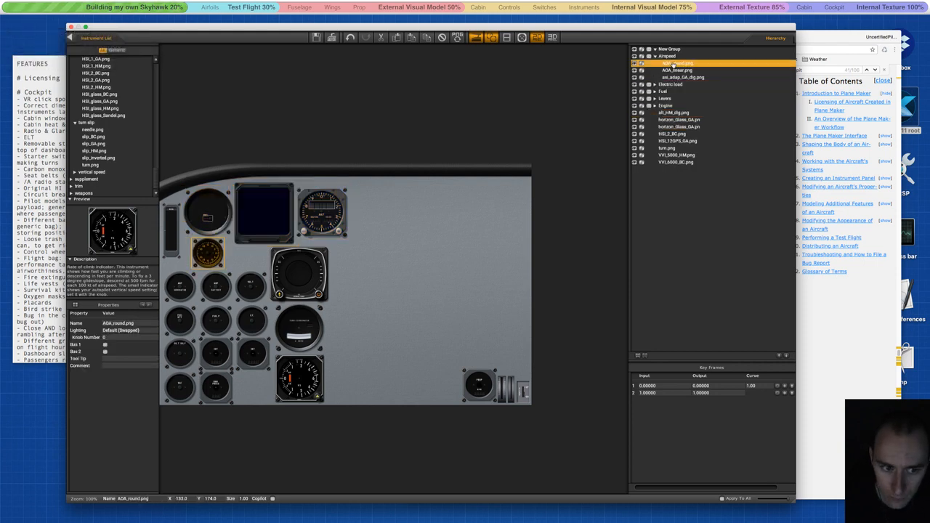
shift+click(673, 77)
drag(672, 65, 675, 119)
click(667, 55)
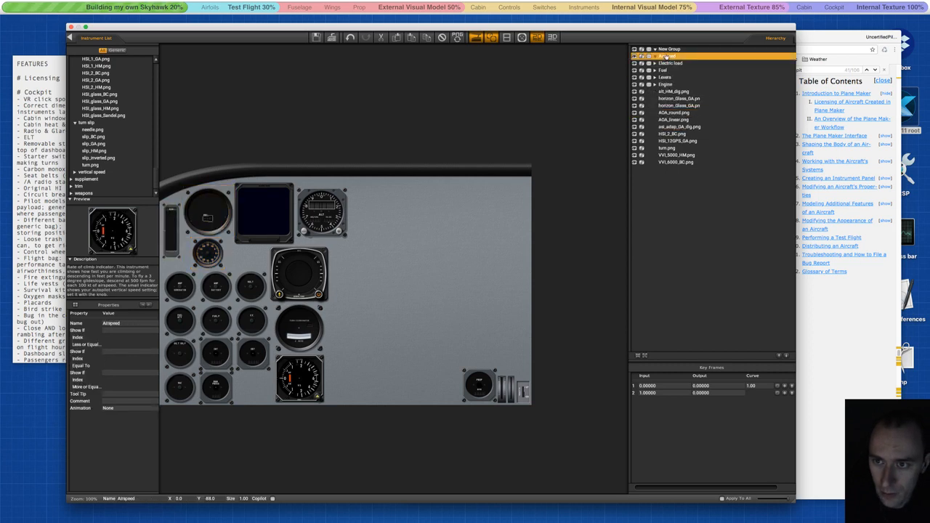
click(441, 37)
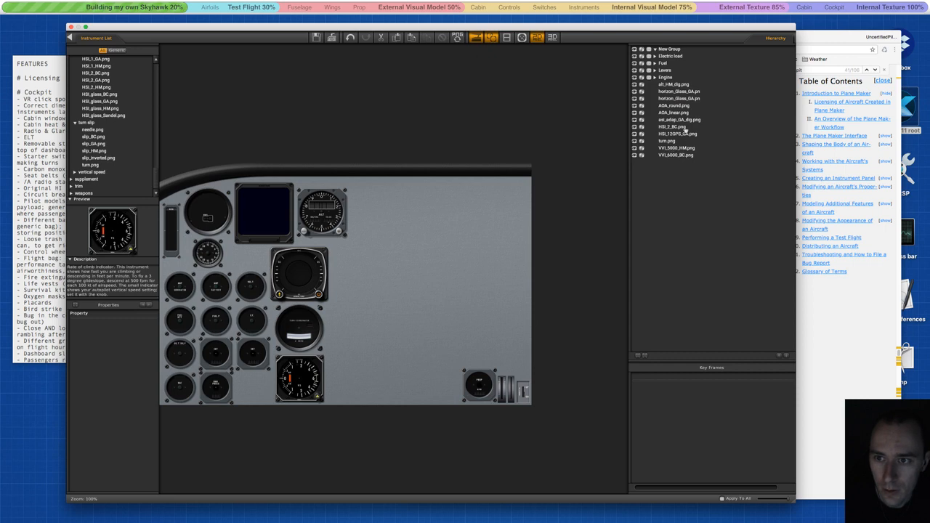
Group the two AOA indicators, airspeed, horizon, altimeter, HSI, turn and vertical speed instruments on the panel, and move the new group onto the Engine group.
click(172, 222)
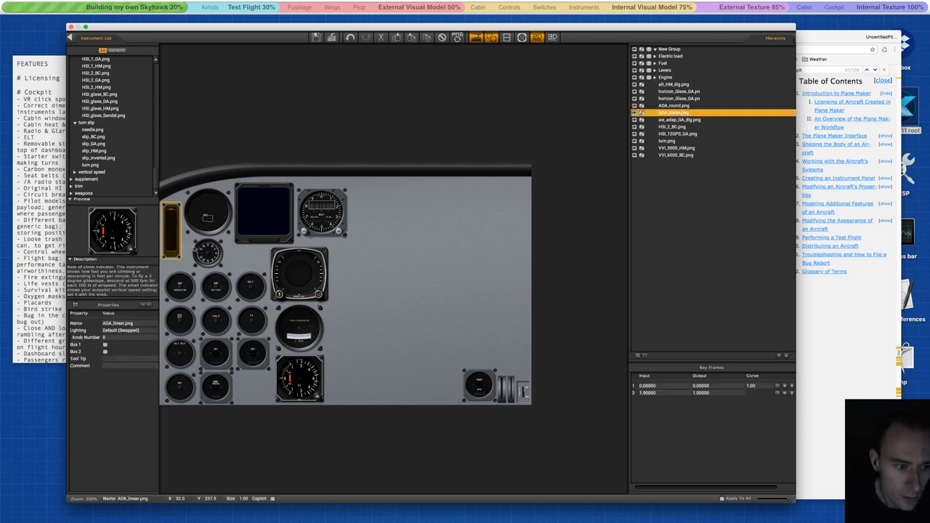
shift+click(203, 252)
shift+click(201, 224)
shift+click(270, 222)
shift+click(316, 221)
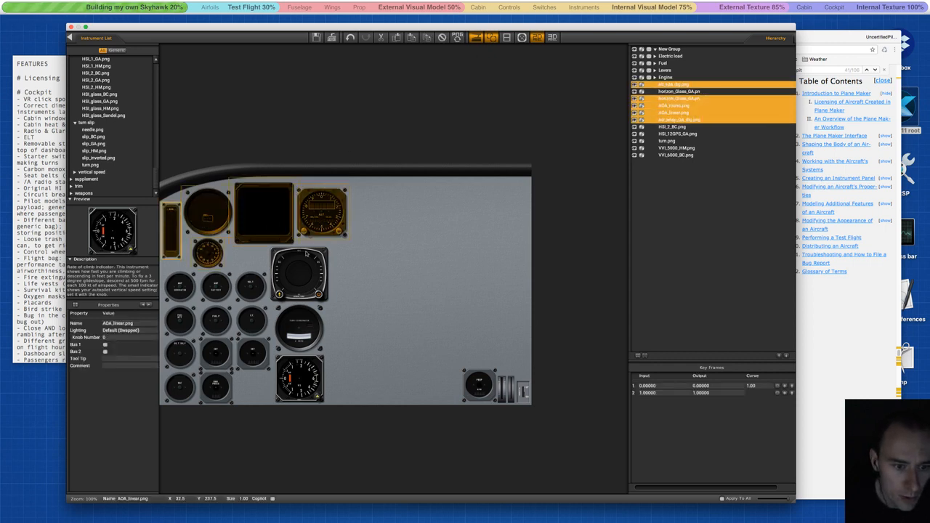
shift+click(306, 254)
shift+click(291, 321)
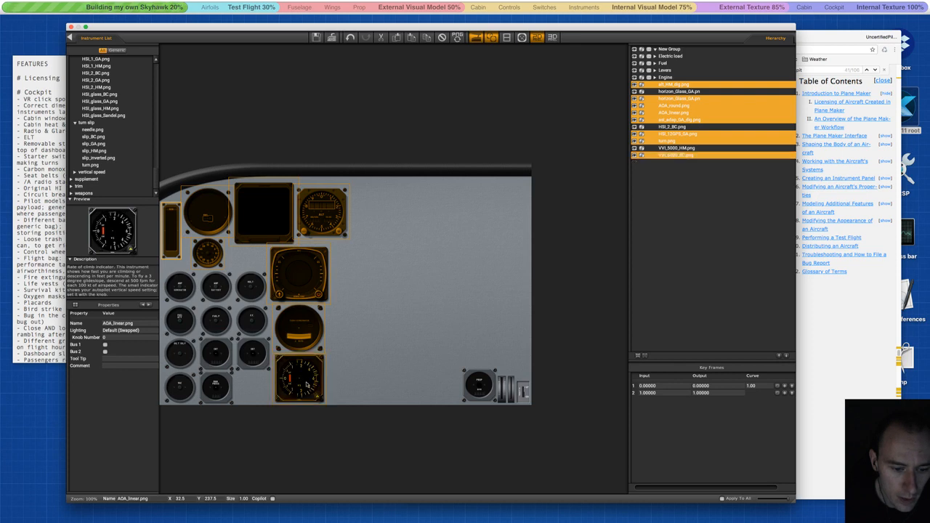
key(g)
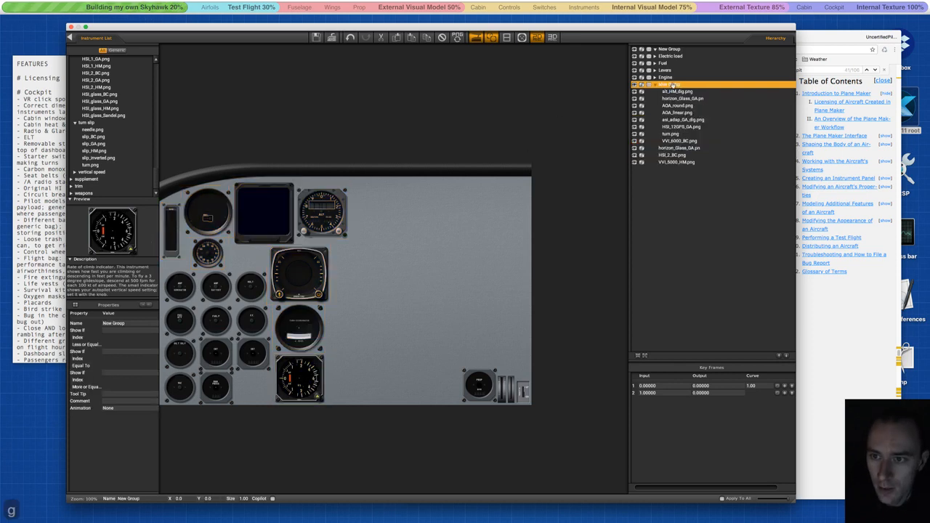
drag(673, 85, 670, 78)
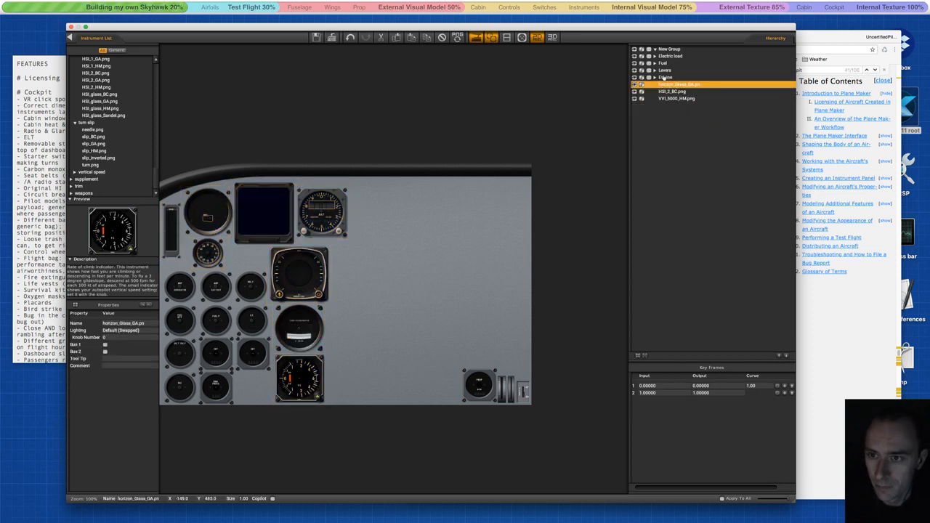
Rename the first New Group in the hierarchy to "Primary instruments" and save the panel.
click(667, 50)
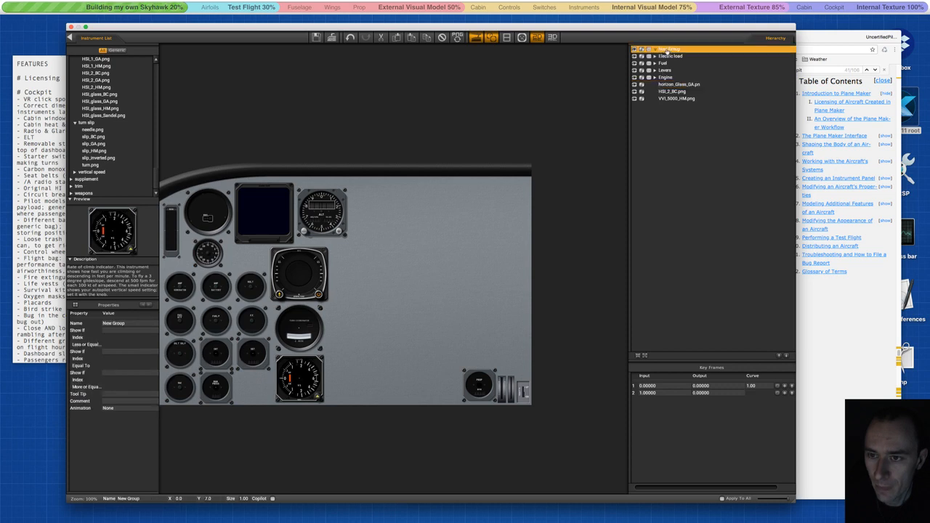
click(665, 51)
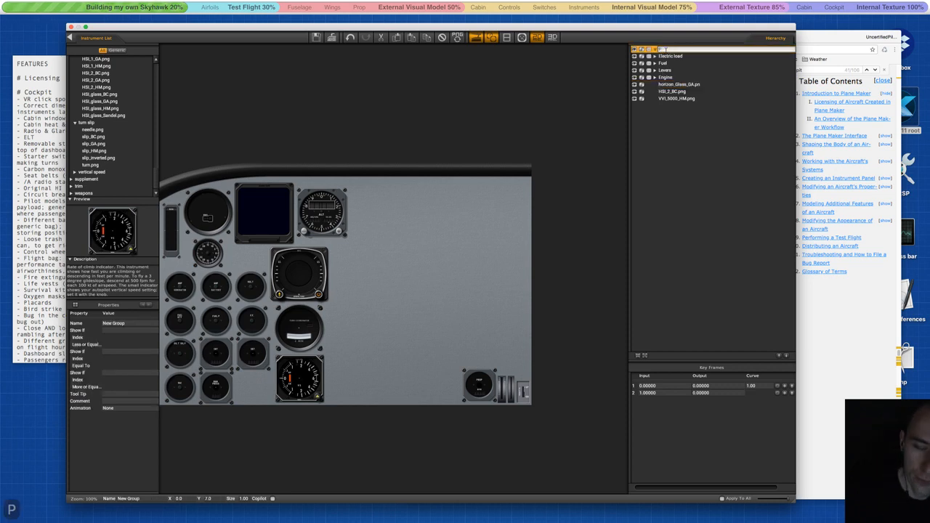
text(Primary instr)
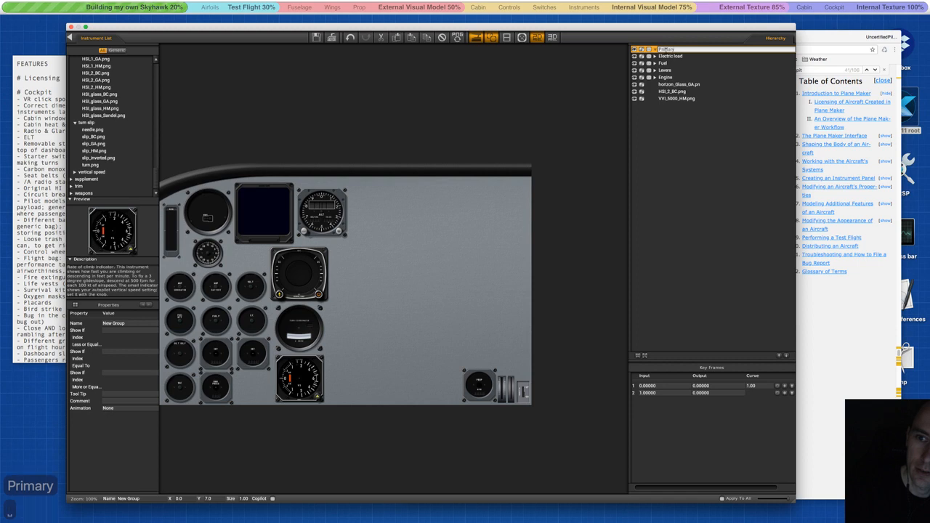
text(uments)
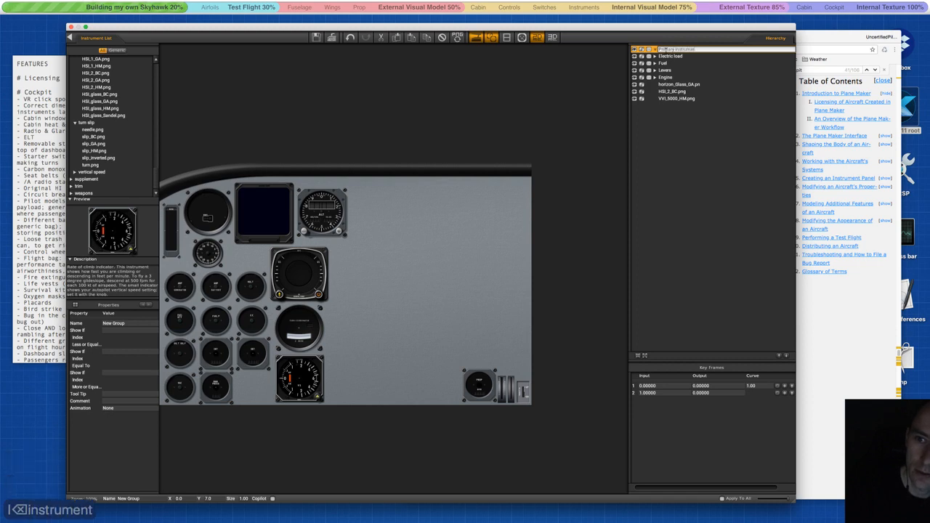
key(Return)
click(392, 283)
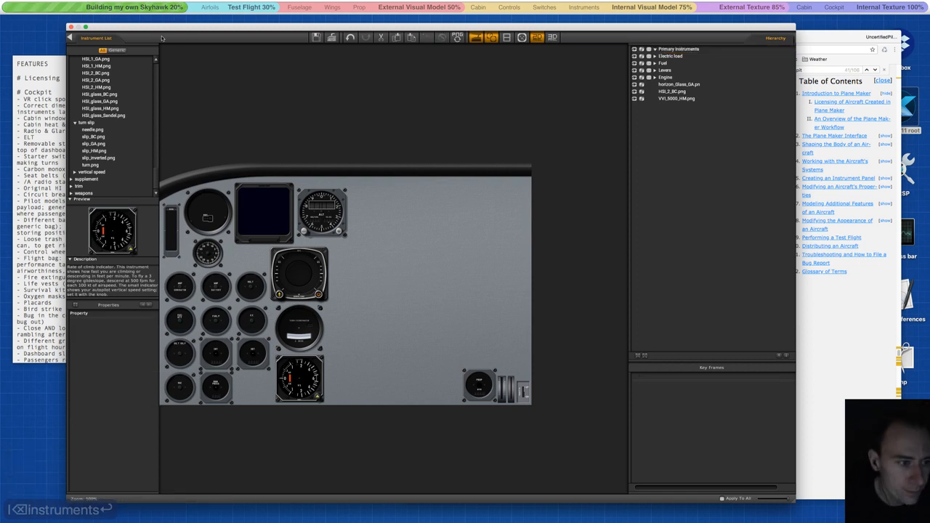
key(ctrl+s)
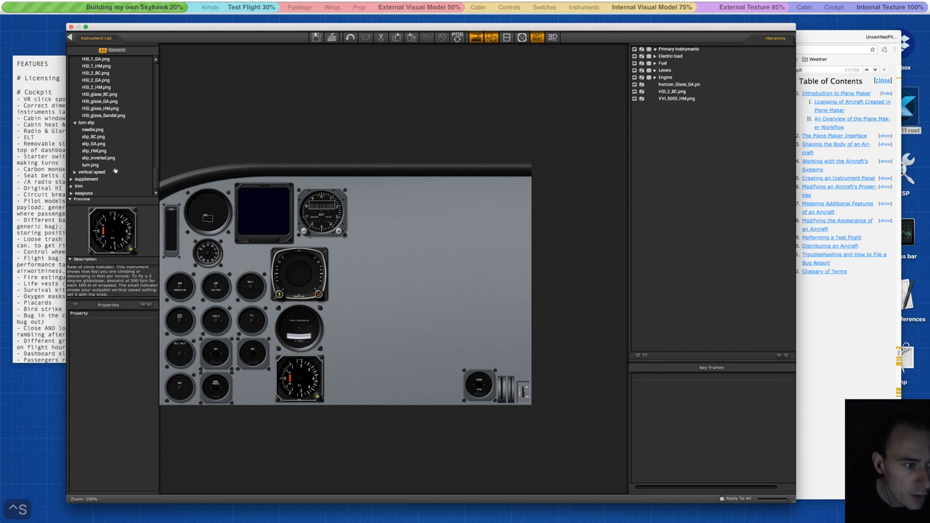
Expand the supplement category and preview its digital outside temperature and barometric pressure instruments.
click(71, 179)
scroll(80, 178, down, 1)
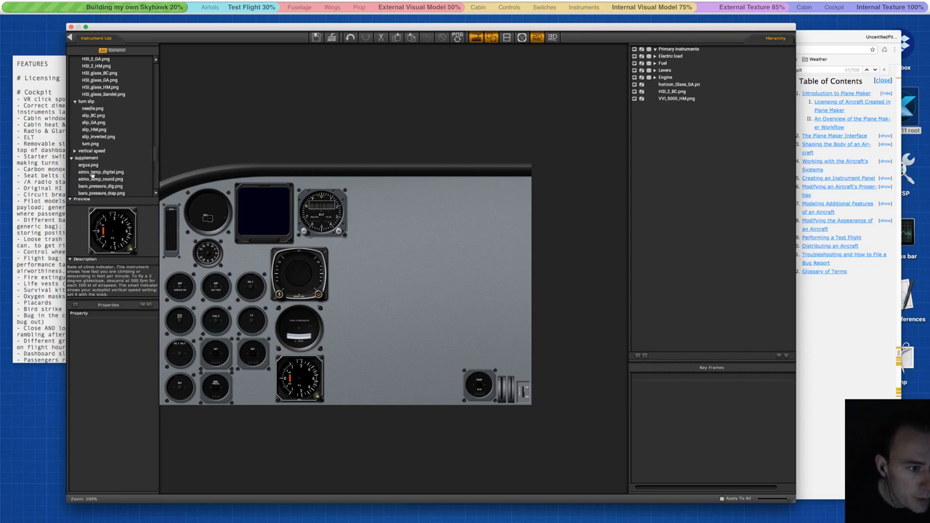
scroll(92, 174, down, 1)
click(111, 151)
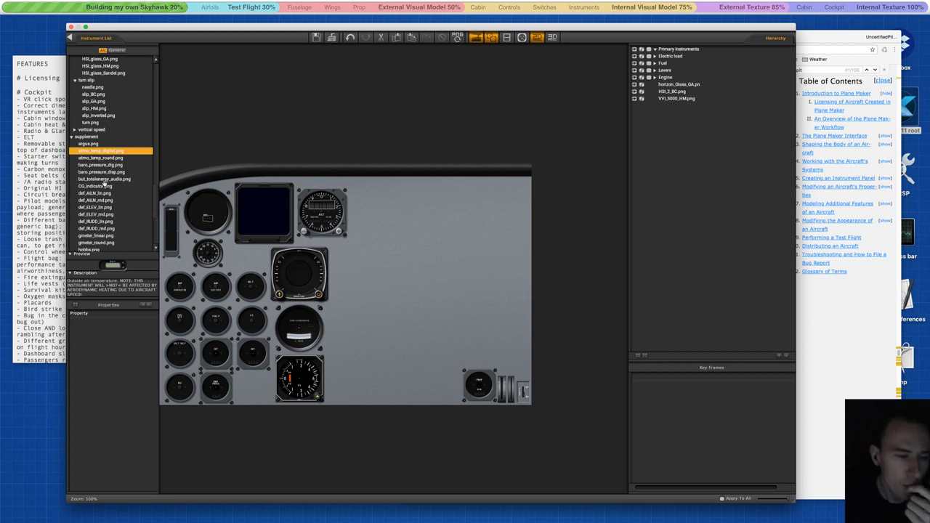
click(100, 171)
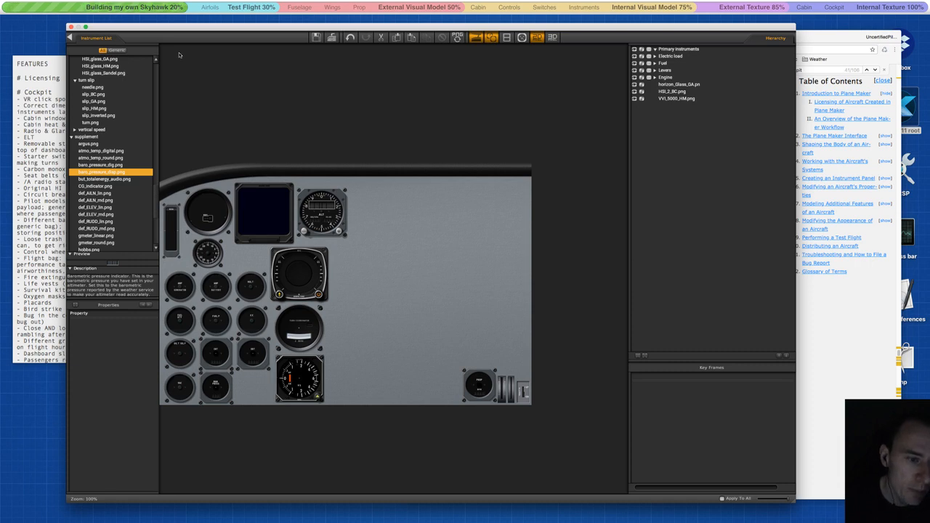
Preview the total energy audio switch and the CG indicator in the supplement category.
click(93, 177)
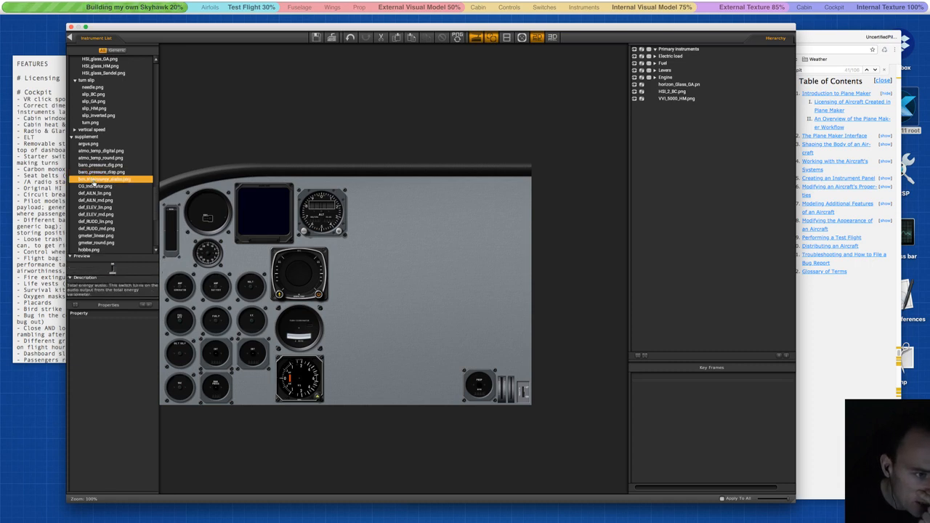
click(97, 186)
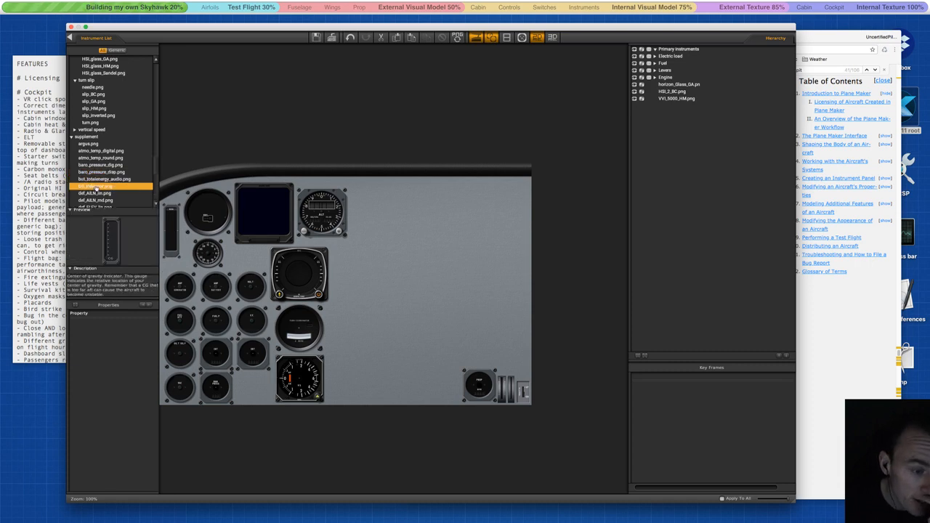
click(96, 179)
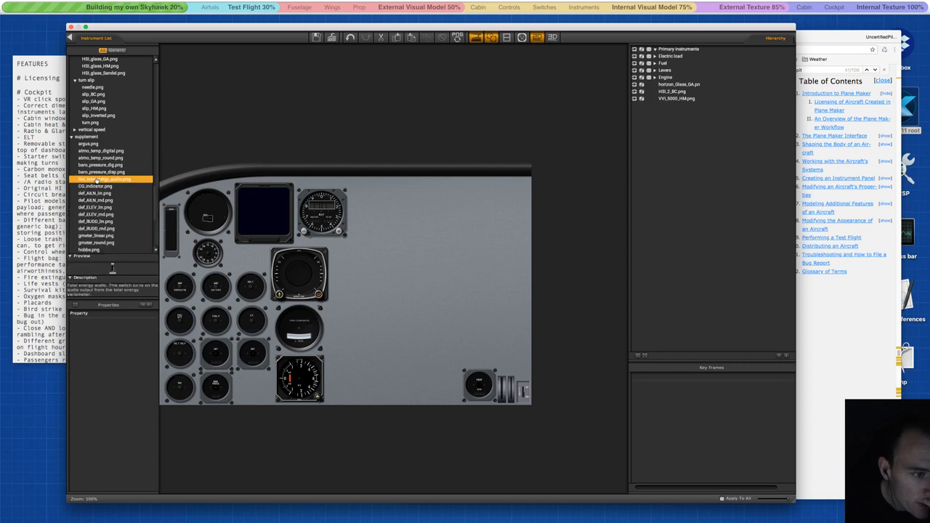
scroll(97, 181, down, 1)
scroll(96, 181, down, 2)
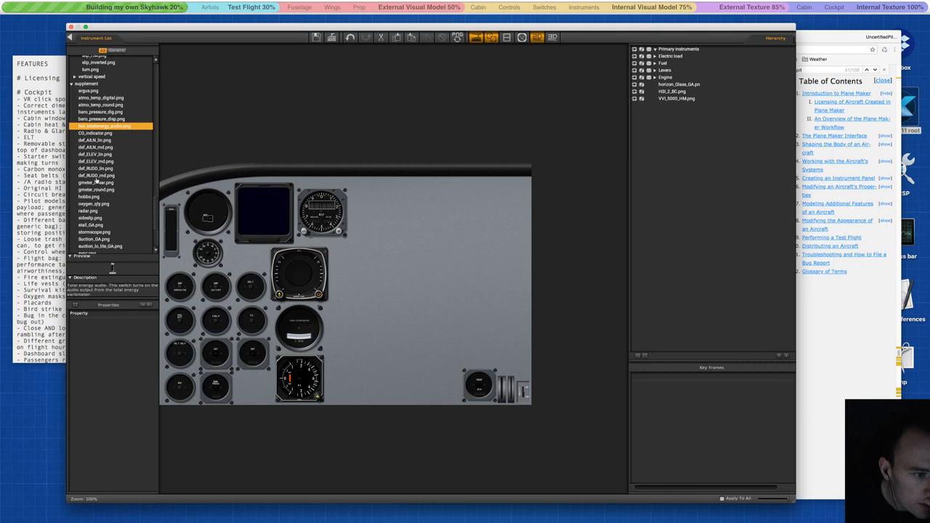
scroll(96, 181, up, 1)
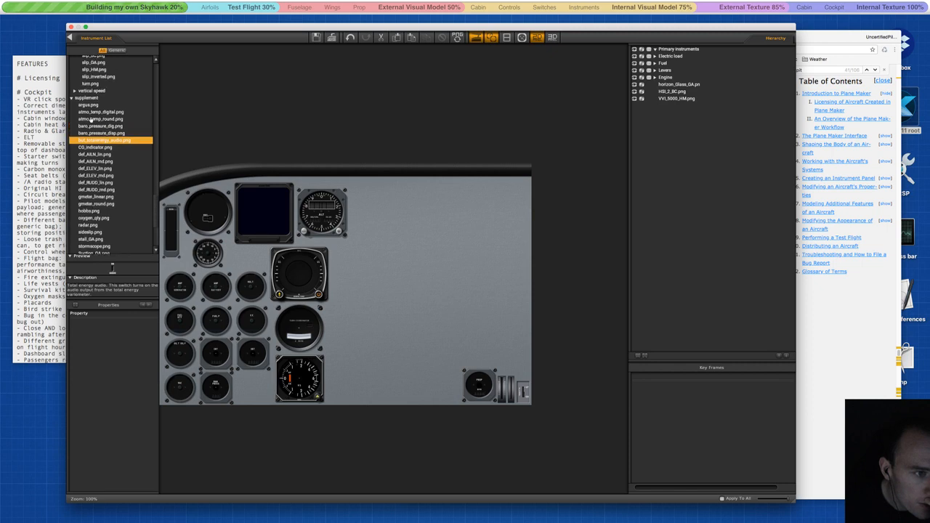
Place the digital outside temperature instrument atmo_temp_digital.png on the panel, just below the blank square display.
click(91, 113)
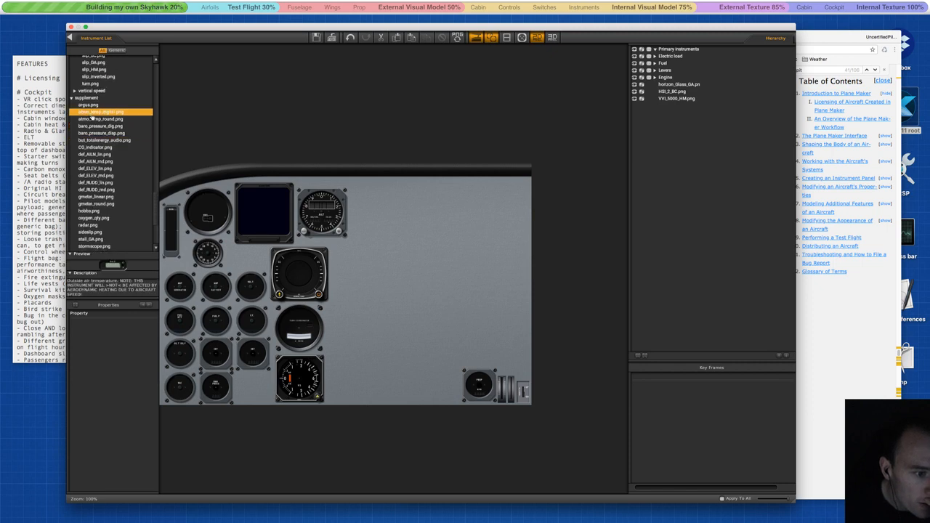
click(100, 119)
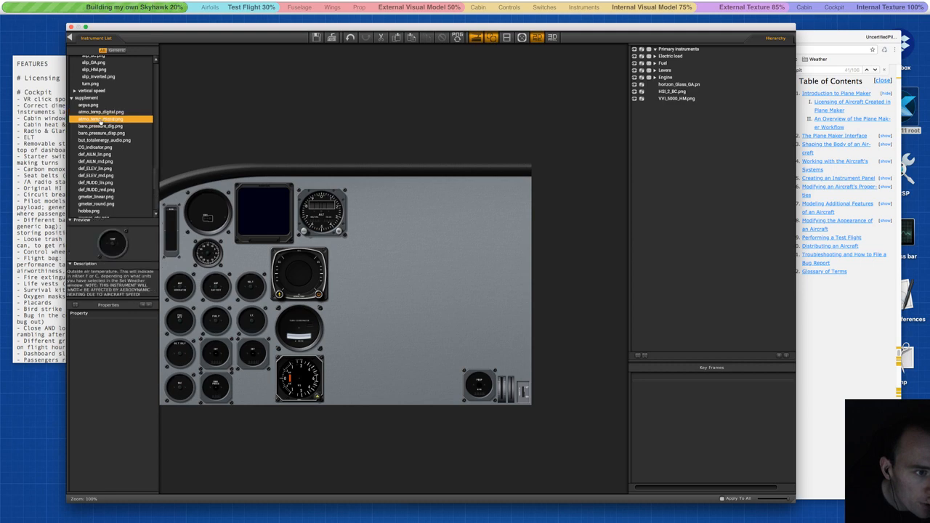
key(Up)
click(99, 127)
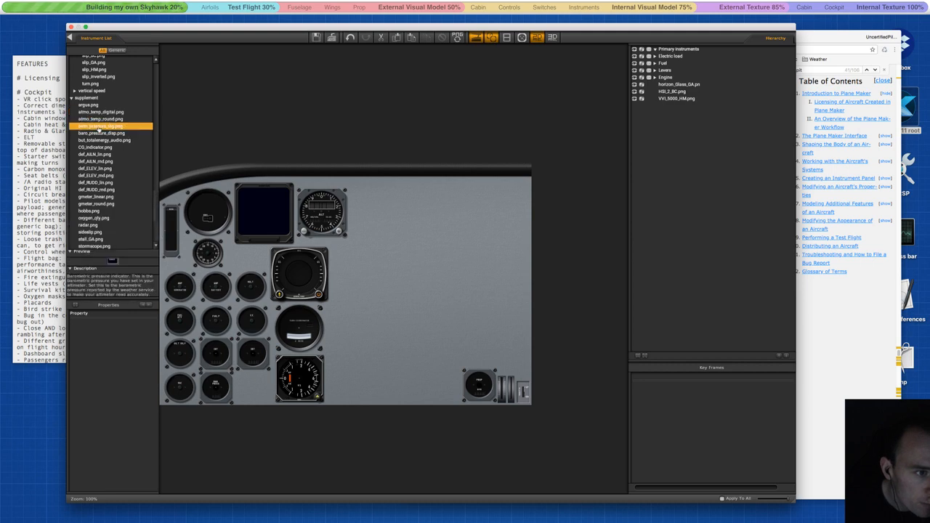
click(100, 141)
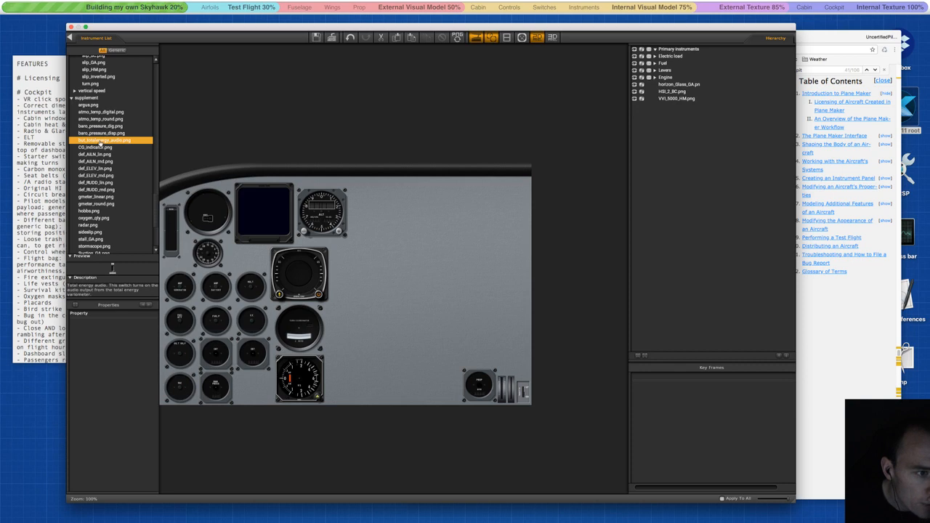
click(100, 112)
drag(100, 112, 246, 251)
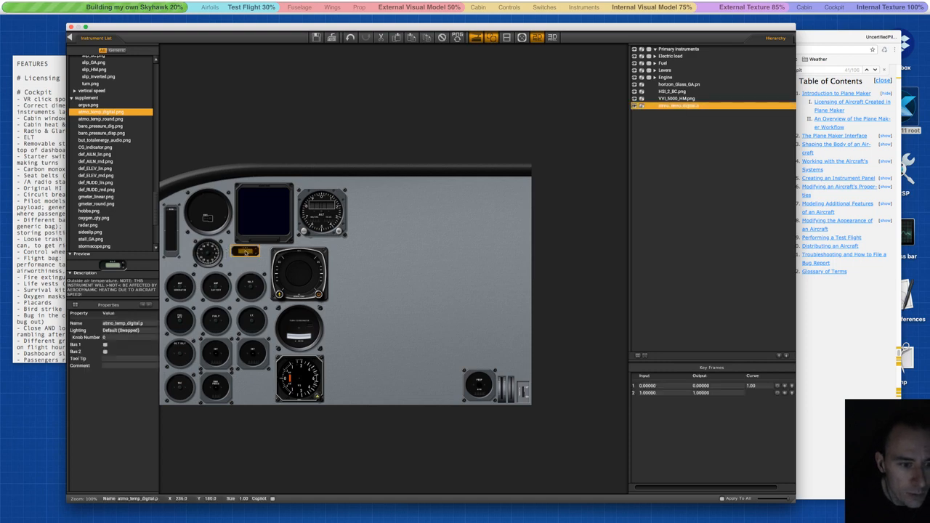
Compare the two barometric pressure instruments and place baro_pressure_disp.png directly below the digital temperature instrument.
click(96, 120)
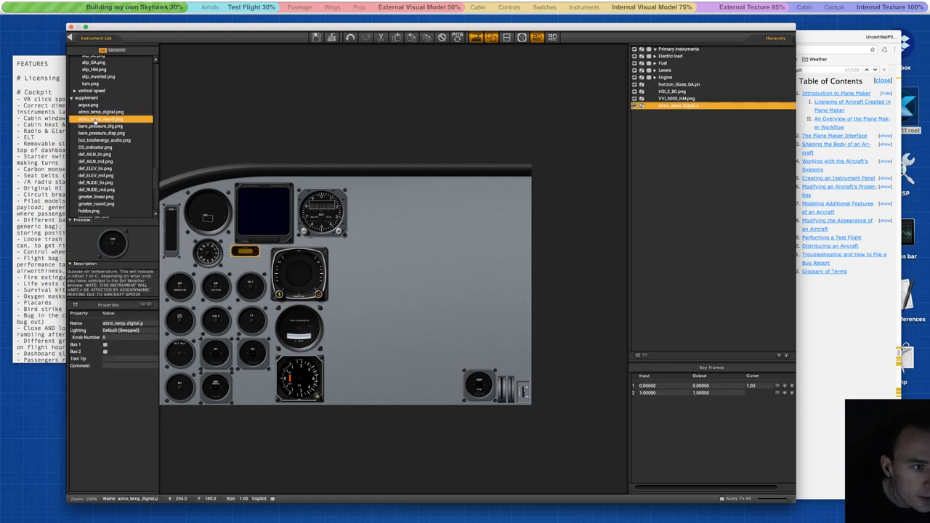
click(93, 127)
click(91, 133)
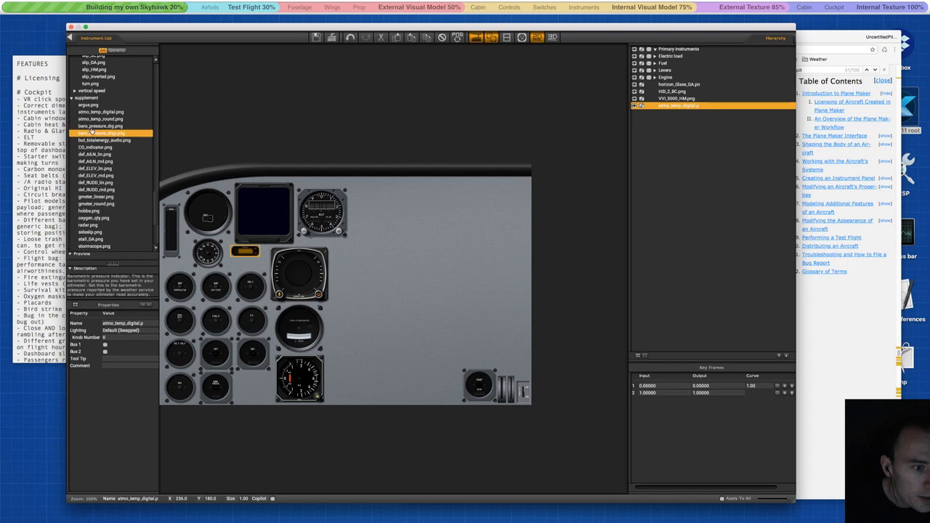
click(91, 127)
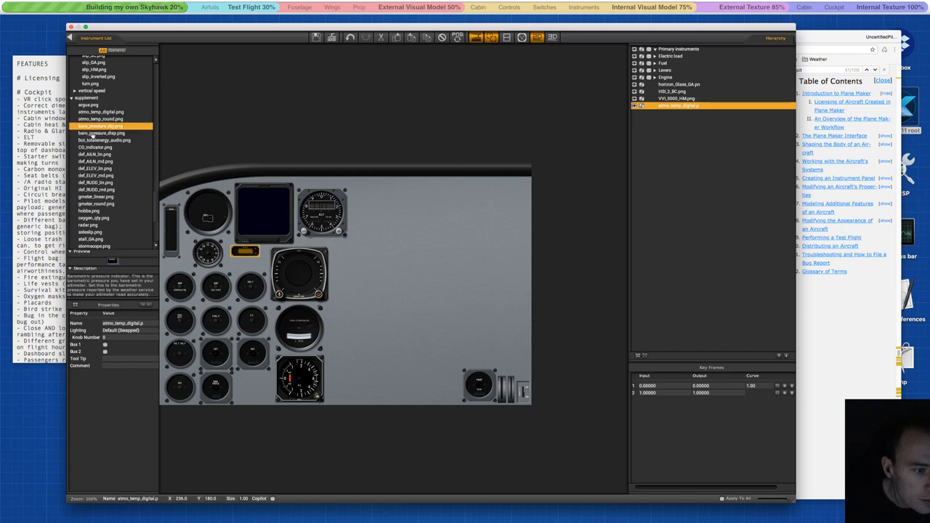
click(91, 133)
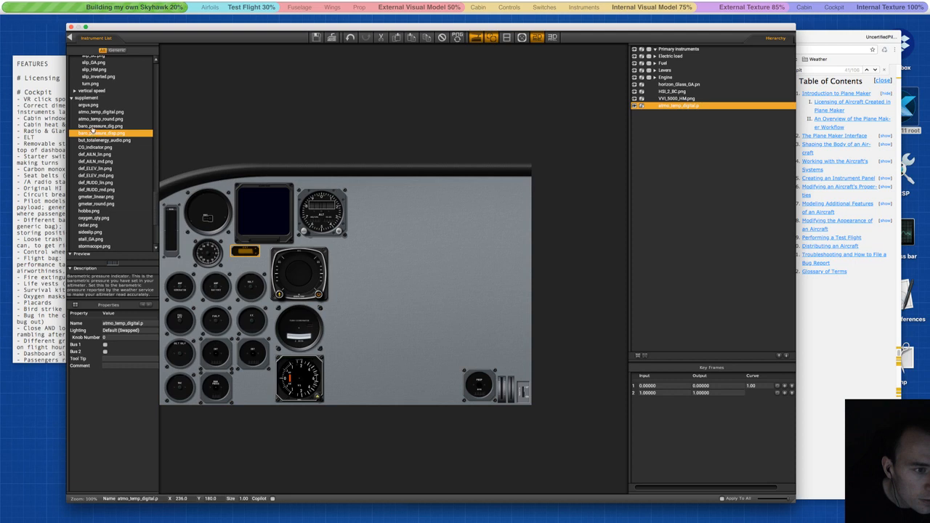
click(92, 126)
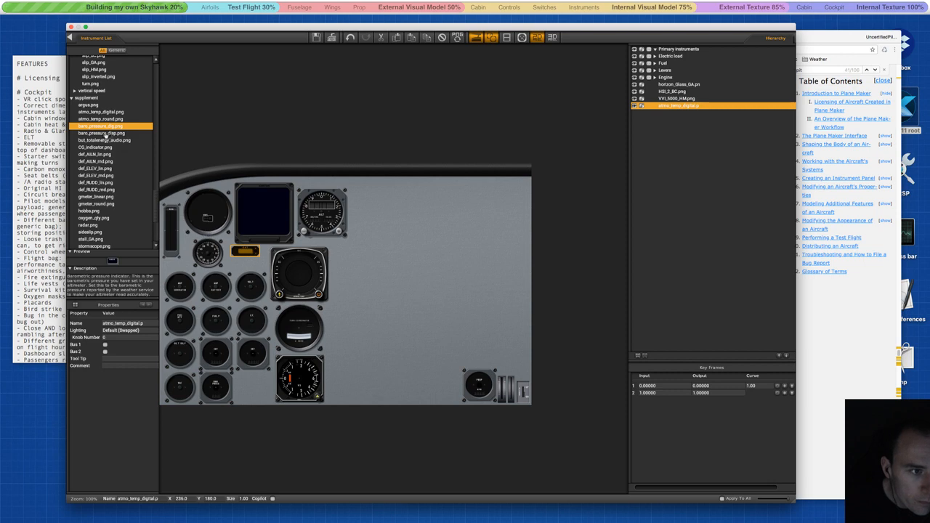
click(94, 134)
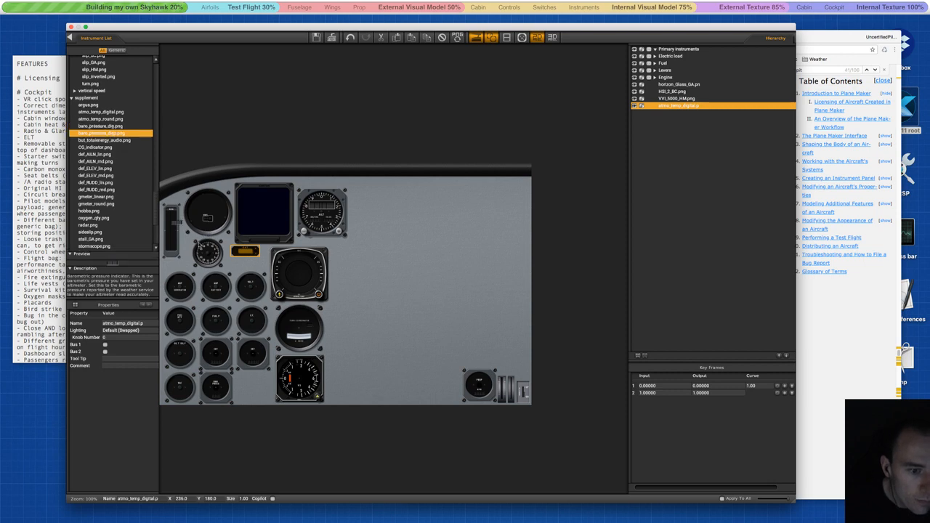
click(246, 262)
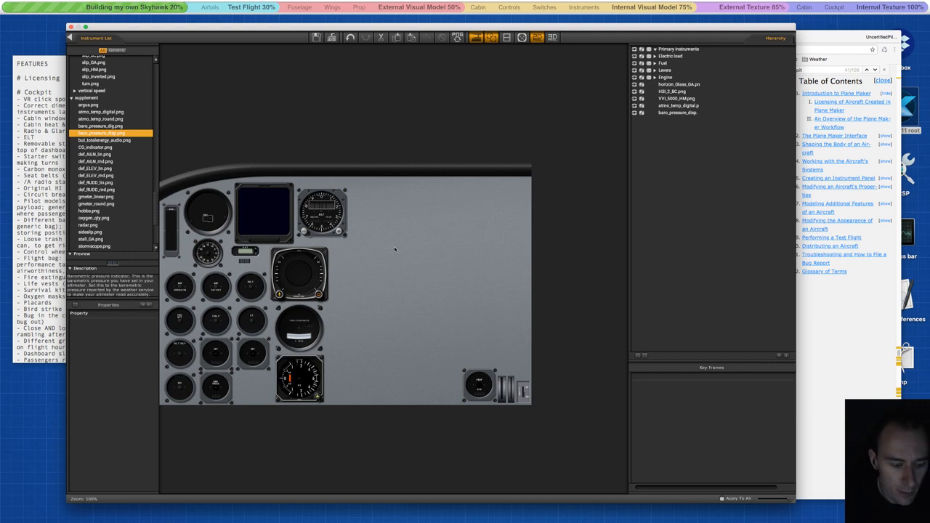
Place the linear aileron deflection indicator def_AILN_lin.png on the panel, just right of the vertical speed indicator.
click(96, 146)
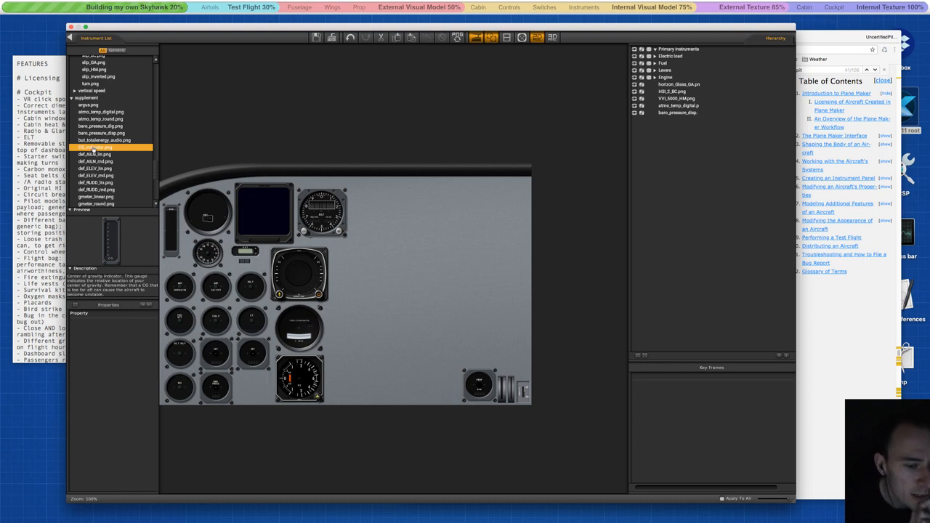
click(83, 155)
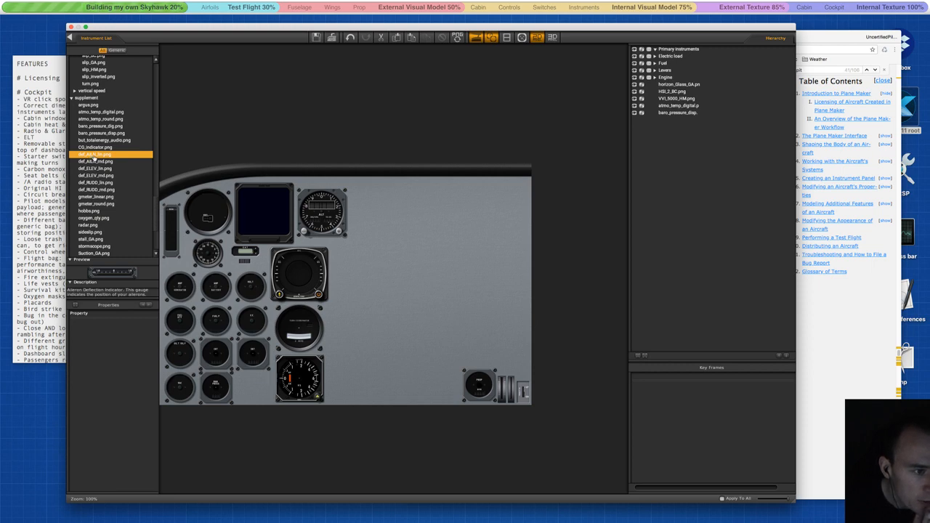
drag(83, 155, 353, 390)
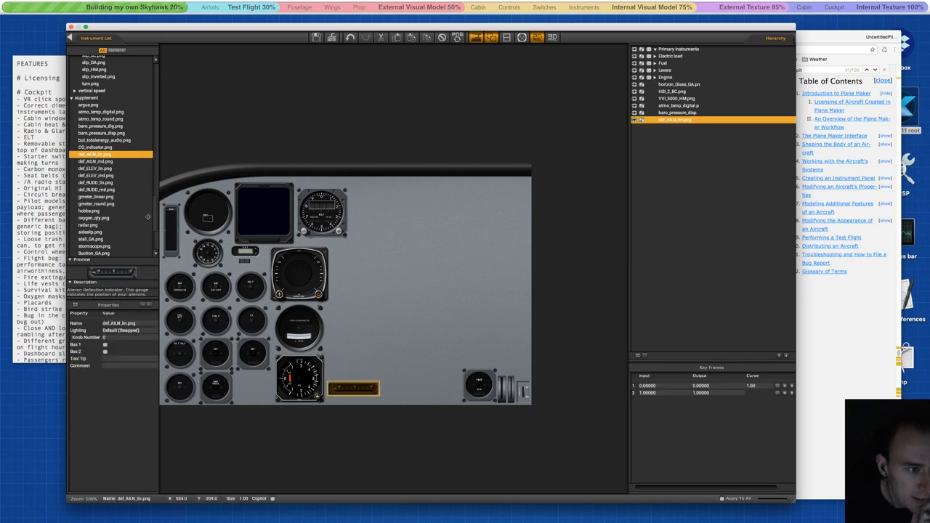
Add the linear elevator indicator def_ELEV_lin.png above the aileron indicator, lower the aileron indicator to Y -229, and align both at X 531.
click(86, 161)
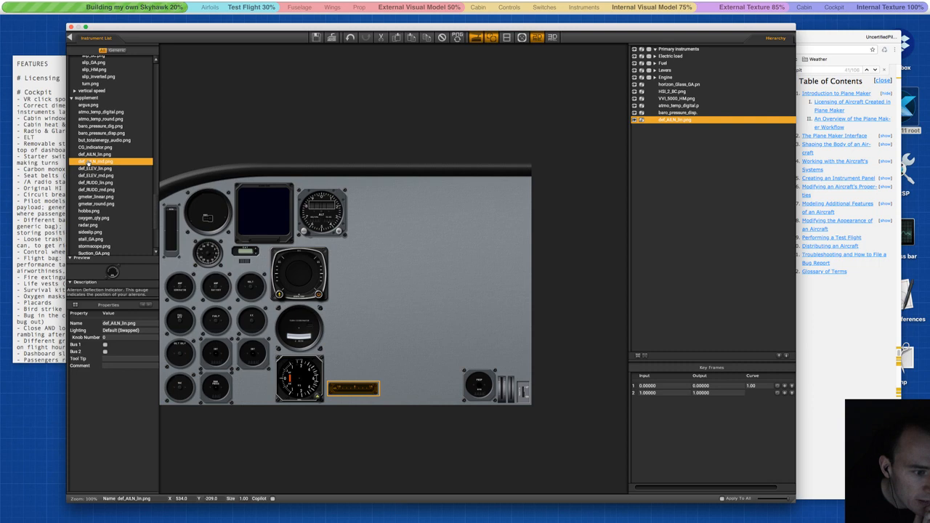
click(90, 169)
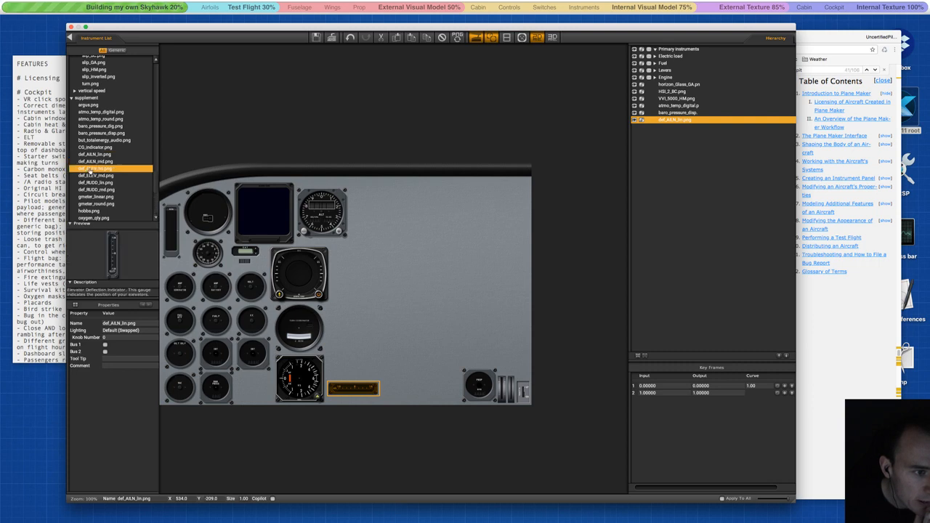
drag(90, 169, 354, 355)
drag(351, 388, 345, 394)
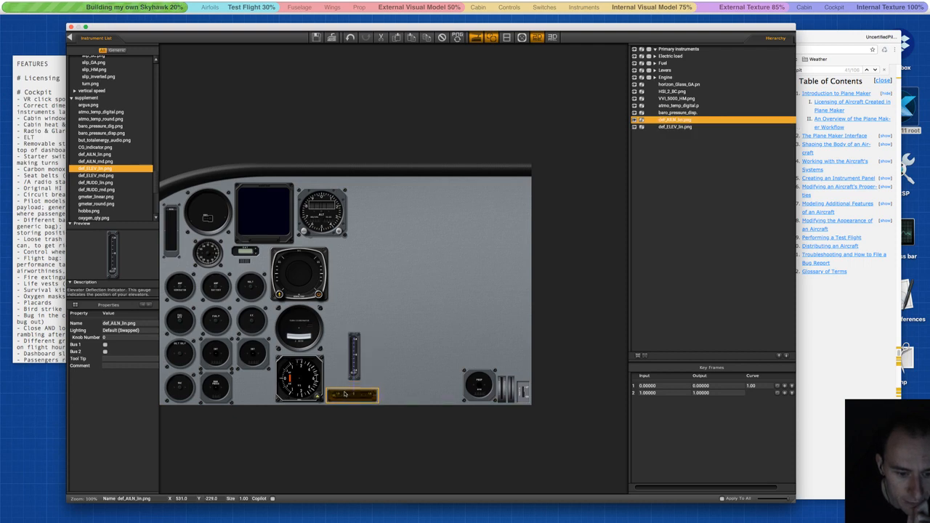
click(352, 343)
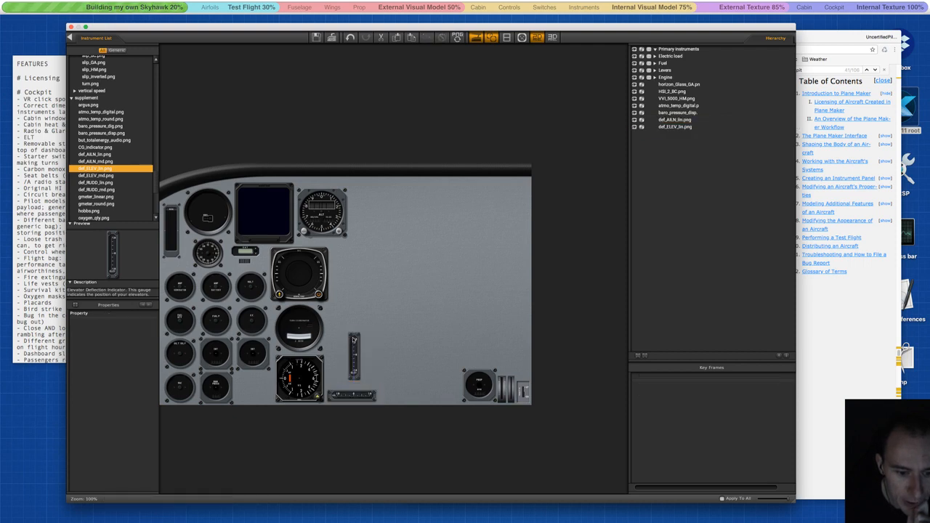
click(353, 340)
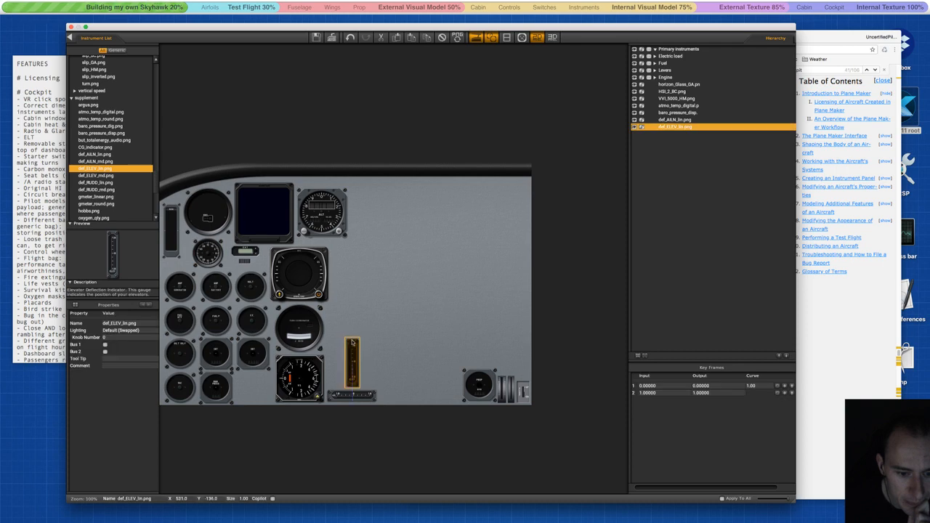
Add the linear rudder indicator def_RUDD_lin.png at X 531, Y -229, moving the aileron and elevator indicators up to make room above it.
click(100, 183)
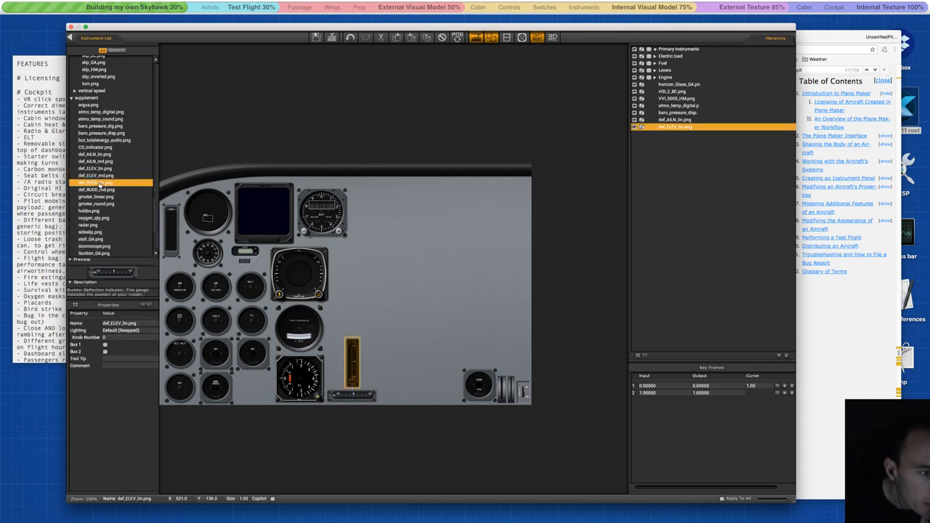
drag(100, 183, 353, 334)
click(352, 342)
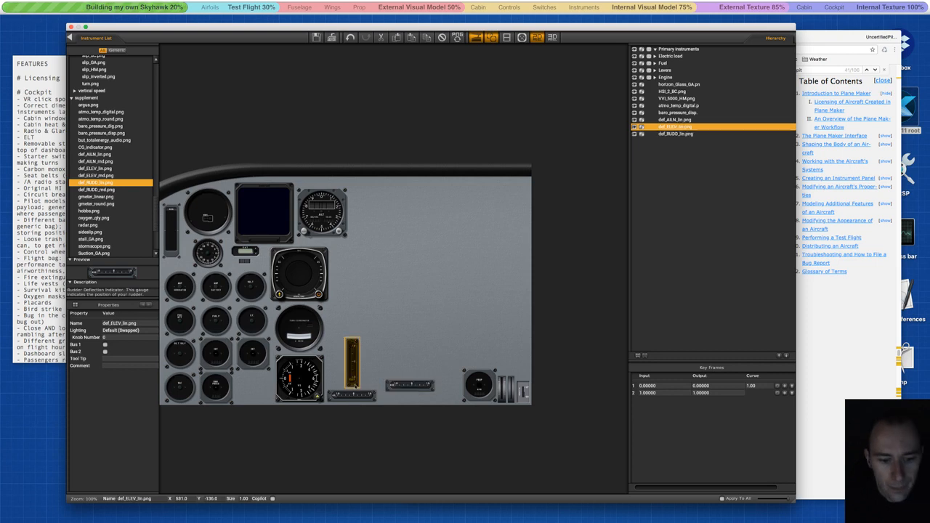
shift+click(352, 393)
drag(353, 393, 331, 396)
click(389, 386)
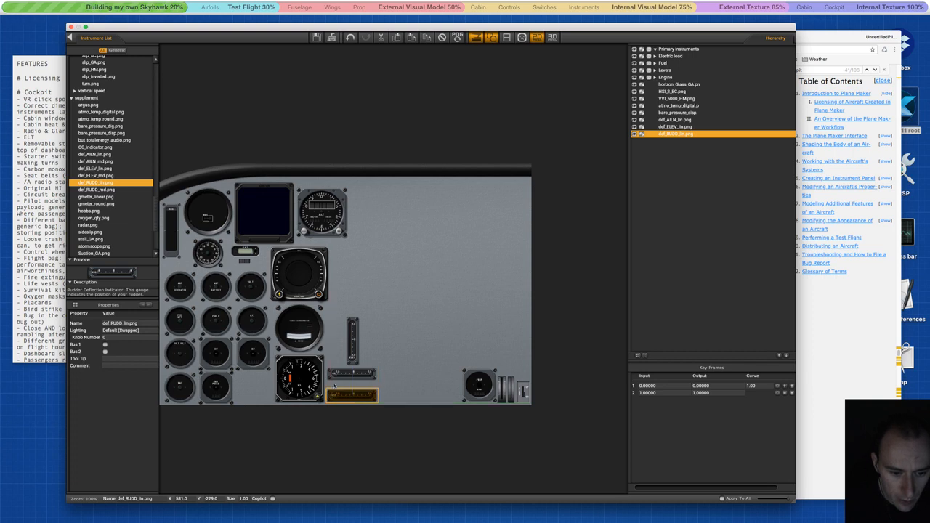
Move the aileron and elevator indicators down together so they sit close above the rudder indicator.
click(331, 374)
shift+click(351, 362)
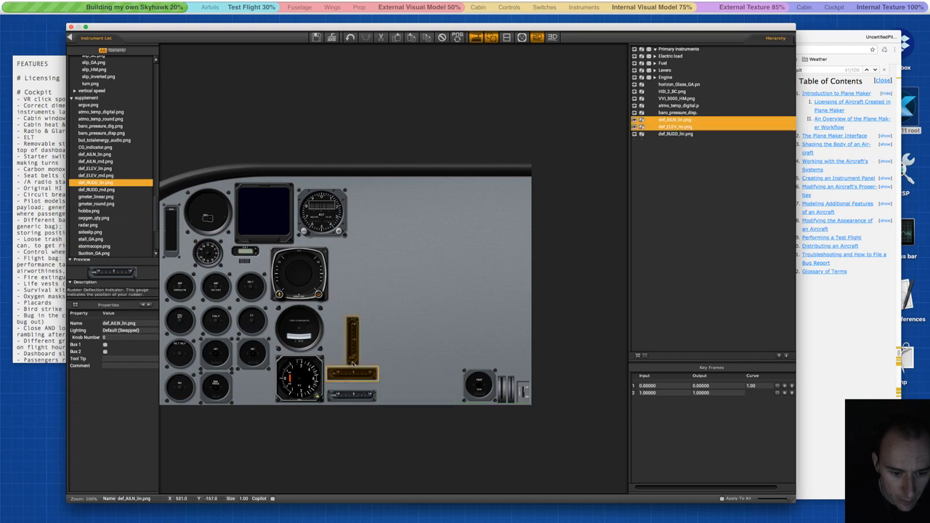
drag(351, 362, 351, 370)
click(386, 370)
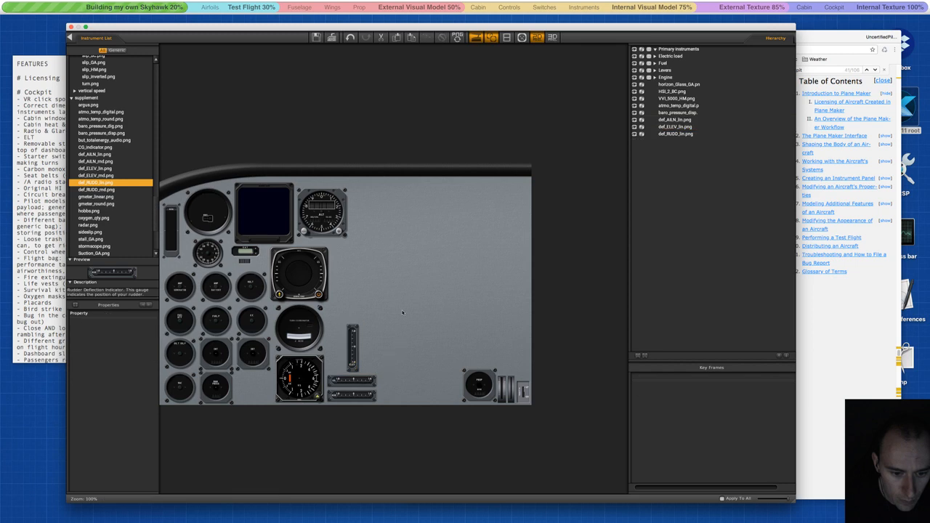
Preview the linear G meter, oxygen quantity, sideslip and stall indicators in the supplement category.
click(96, 197)
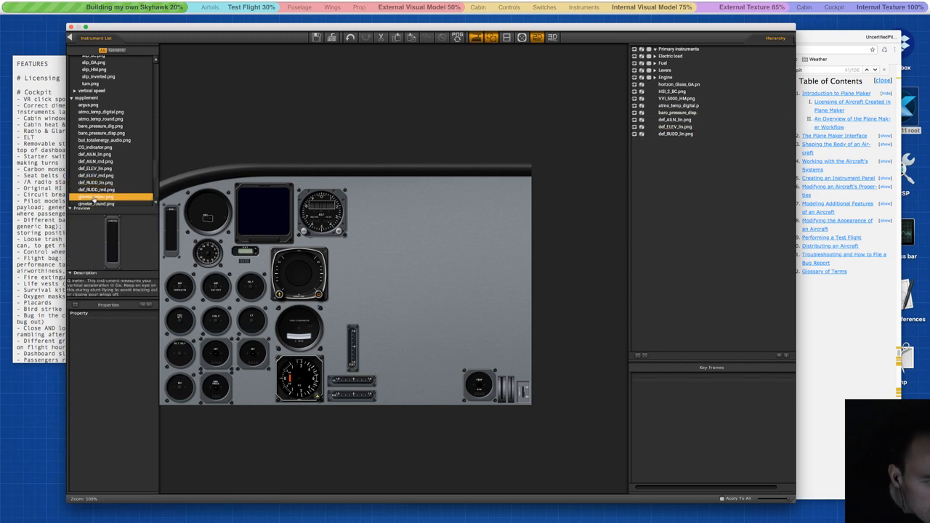
scroll(98, 192, down, 2)
scroll(103, 182, down, 3)
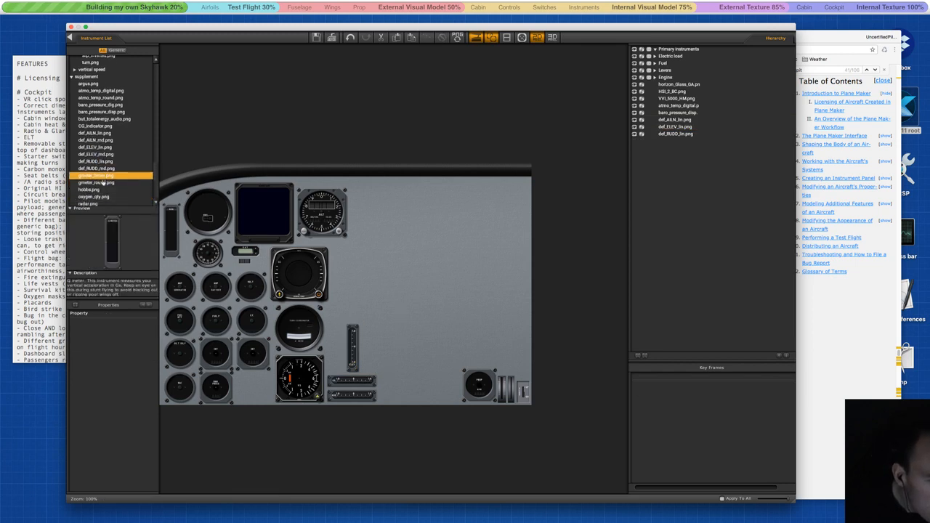
click(91, 175)
click(93, 183)
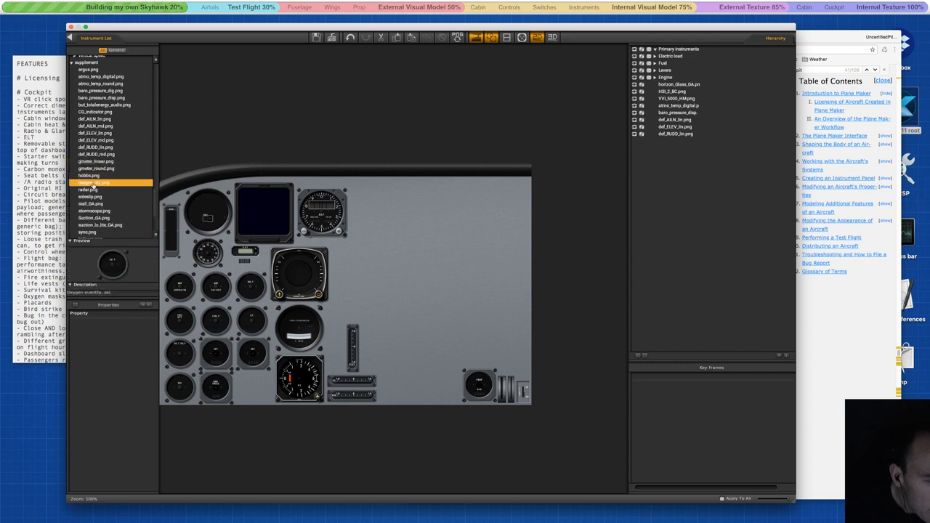
scroll(93, 189, down, 1)
click(92, 190)
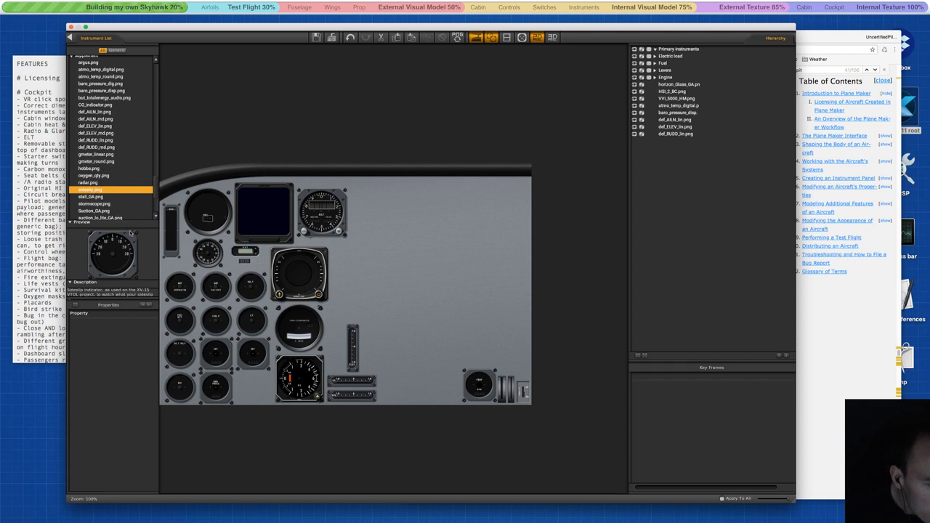
click(99, 196)
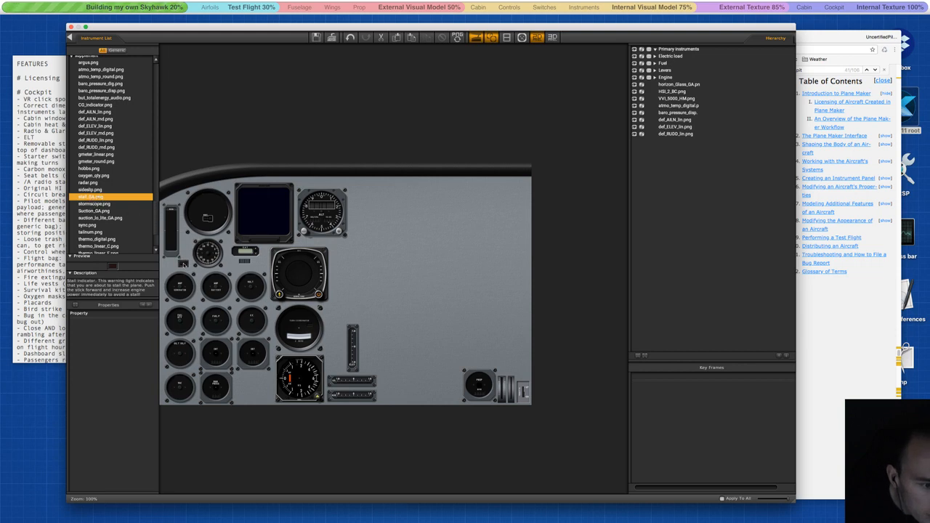
Add the stall warning indicator stall_GA.png directly beneath the tall vertical gauge along the panel's outer edge.
click(184, 264)
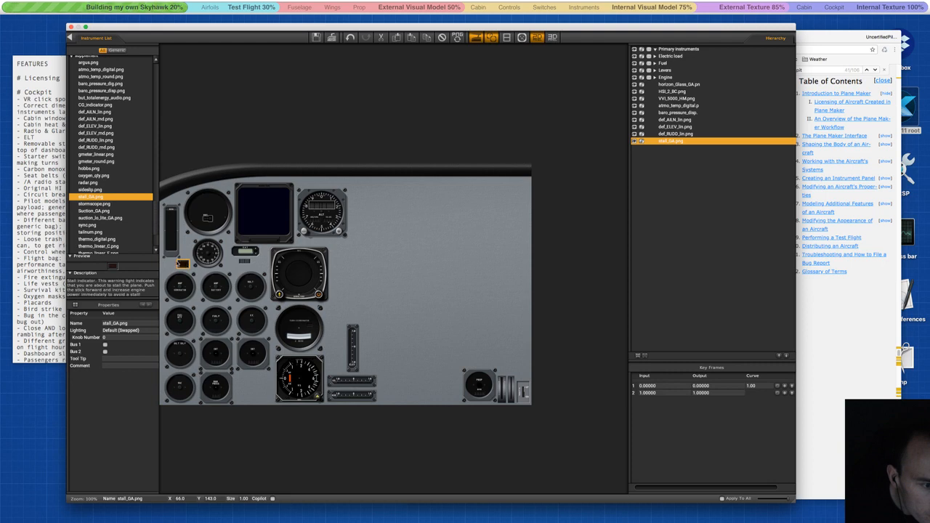
click(169, 264)
drag(184, 266, 172, 265)
click(180, 233)
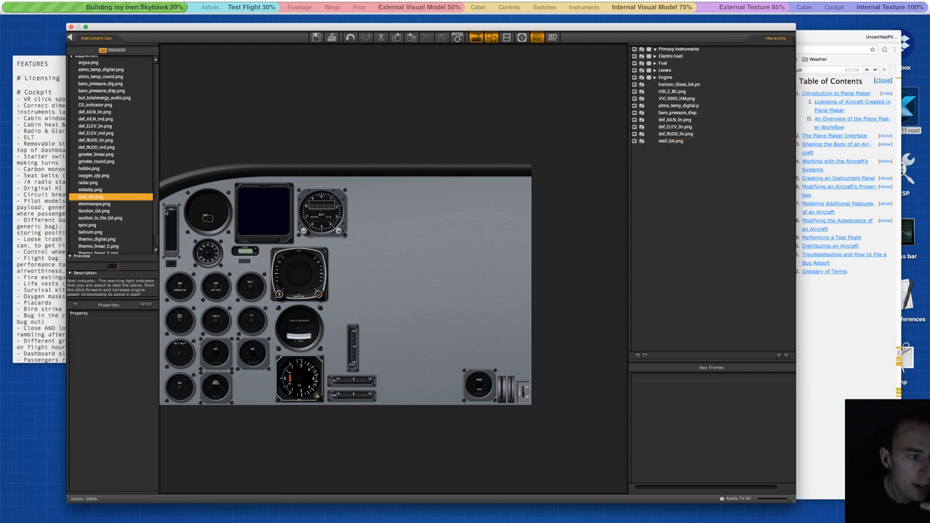
Add the suction gauge Suction_GA.png and park it in the empty panel area at X 677, Y -73.
click(103, 204)
click(102, 210)
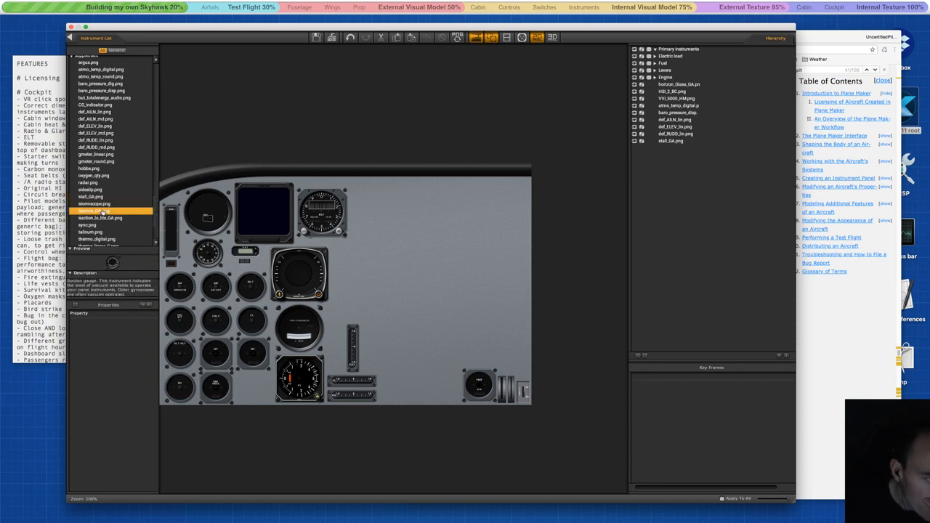
scroll(106, 204, down, 1)
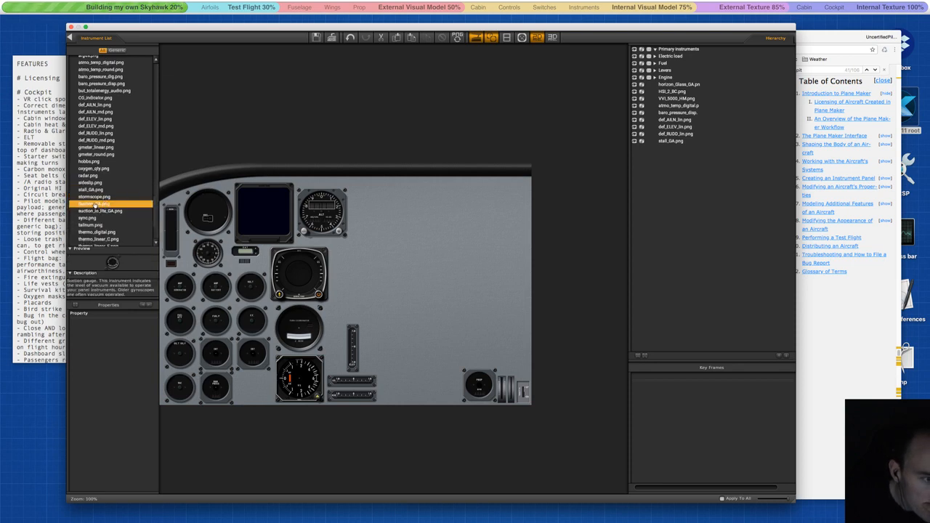
click(94, 209)
click(92, 204)
drag(95, 209, 250, 393)
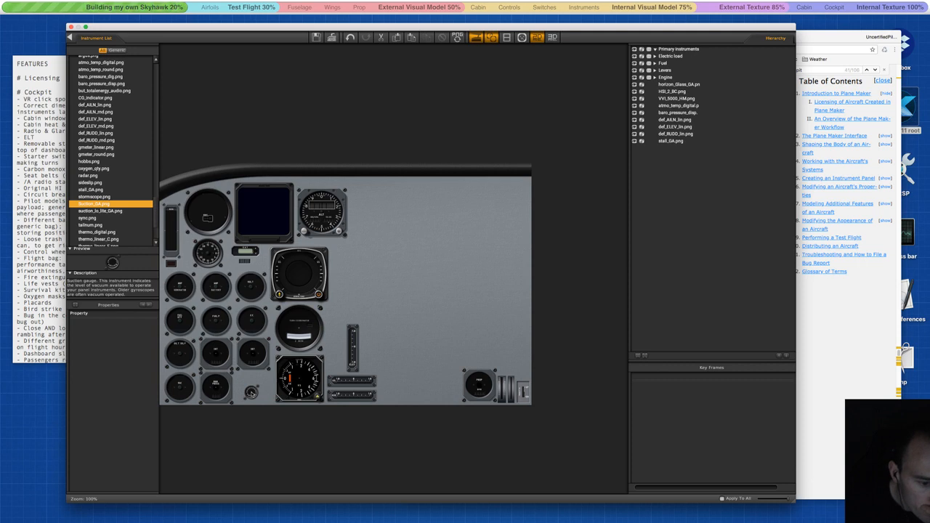
drag(250, 393, 405, 340)
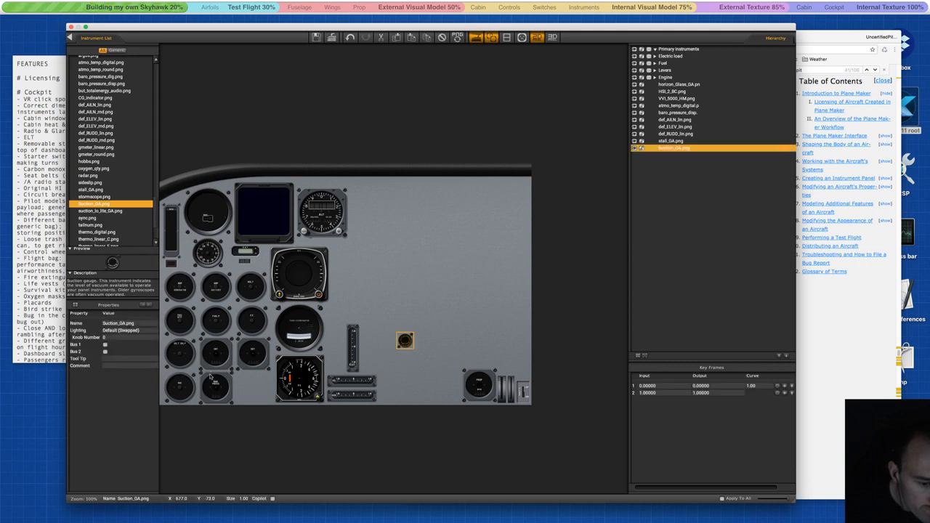
Move the manifold pressure gauge to X 257, Y -206 and place the suction gauge in its vacated spot.
click(208, 379)
drag(206, 378, 242, 379)
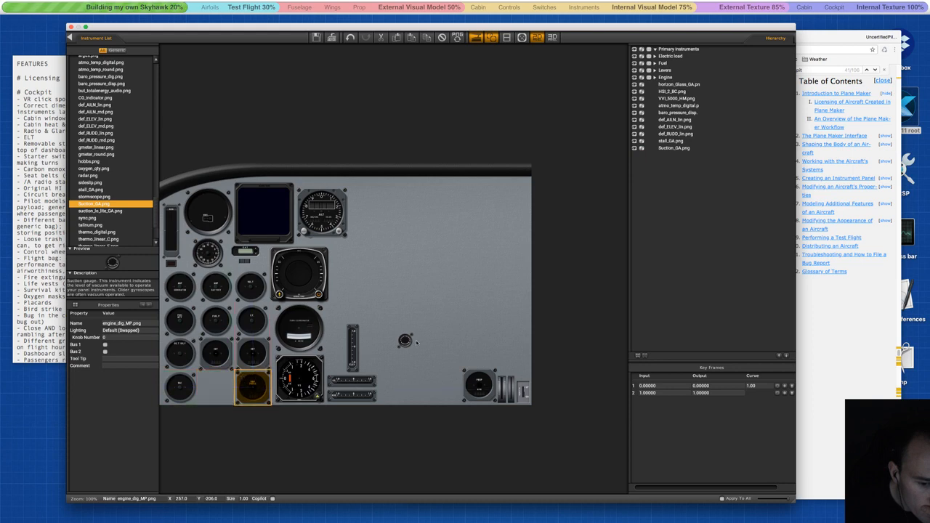
drag(406, 340, 217, 382)
click(198, 369)
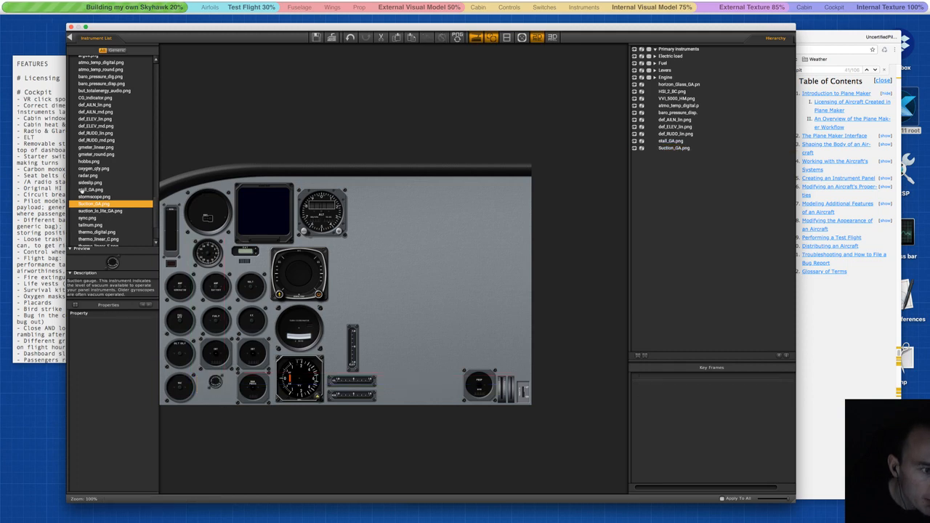
Preview the prop sync, tail number and outside air temperature instruments in the supplement category.
click(88, 218)
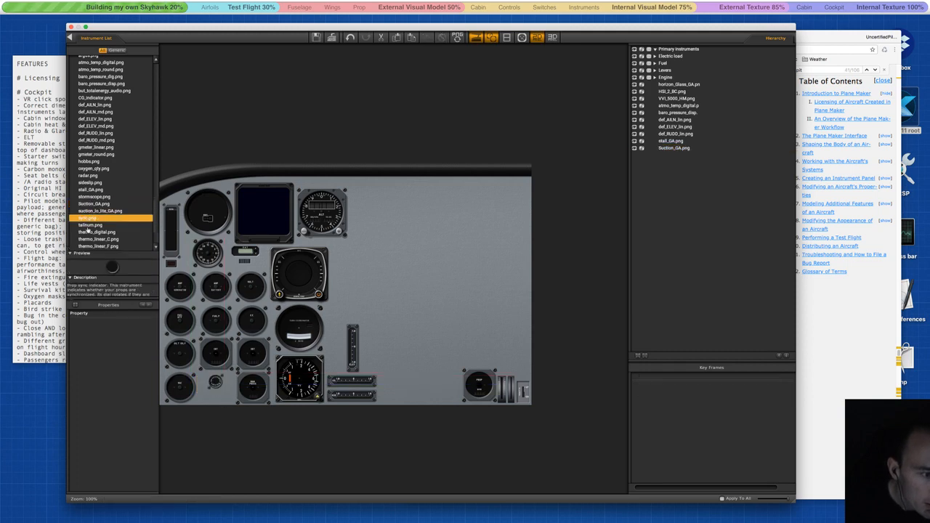
click(87, 226)
scroll(88, 220, down, 1)
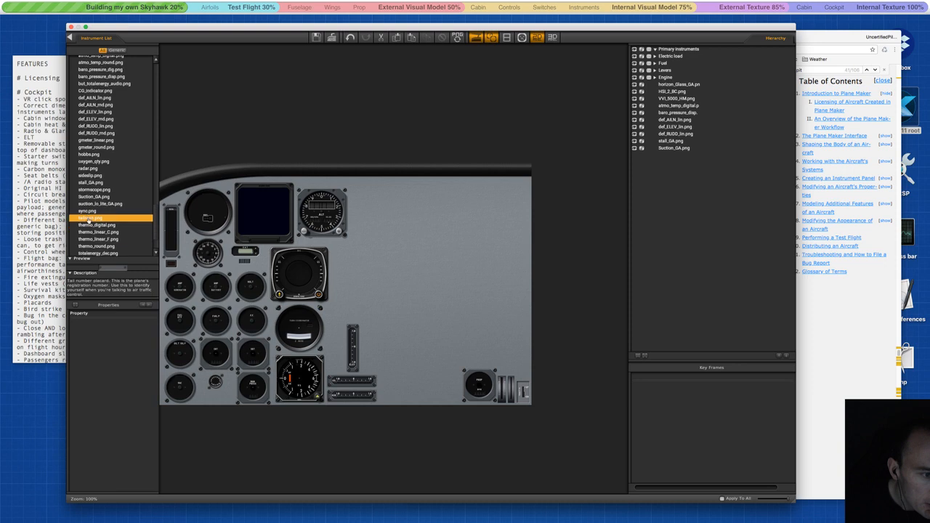
click(88, 222)
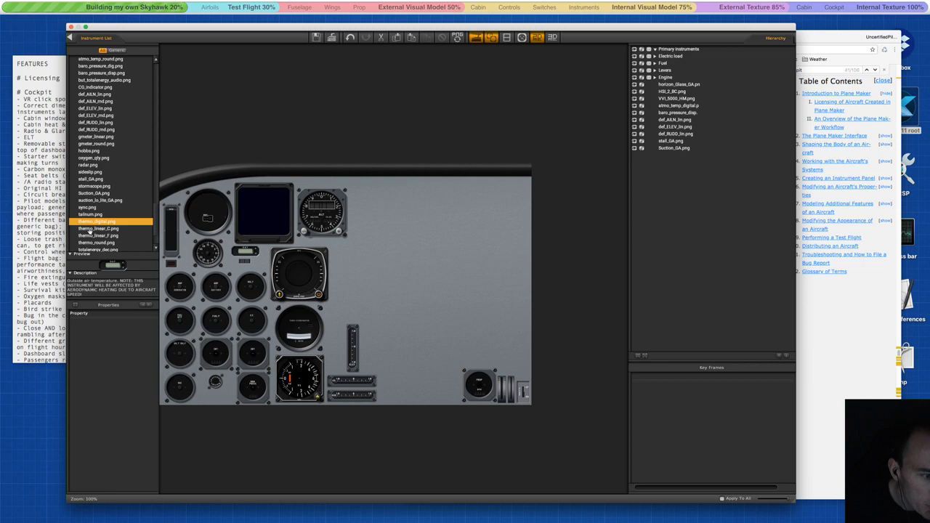
click(90, 229)
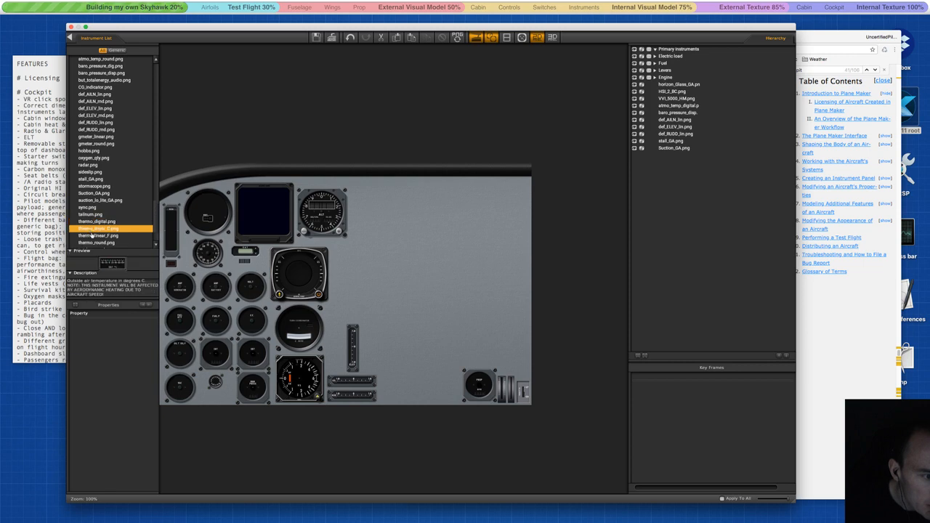
click(93, 236)
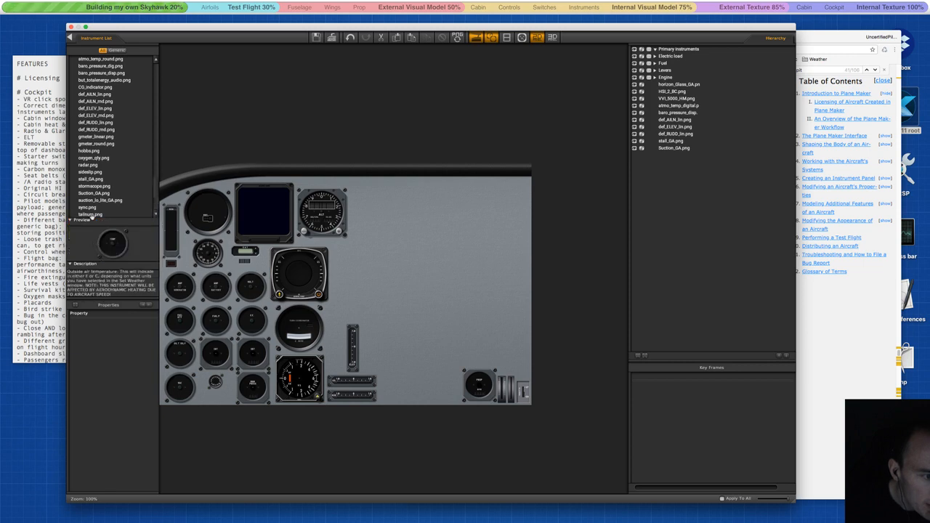
Preview the total energy variometers, water level indicator and windshield wiper in the supplement category.
scroll(92, 212, down, 3)
click(89, 172)
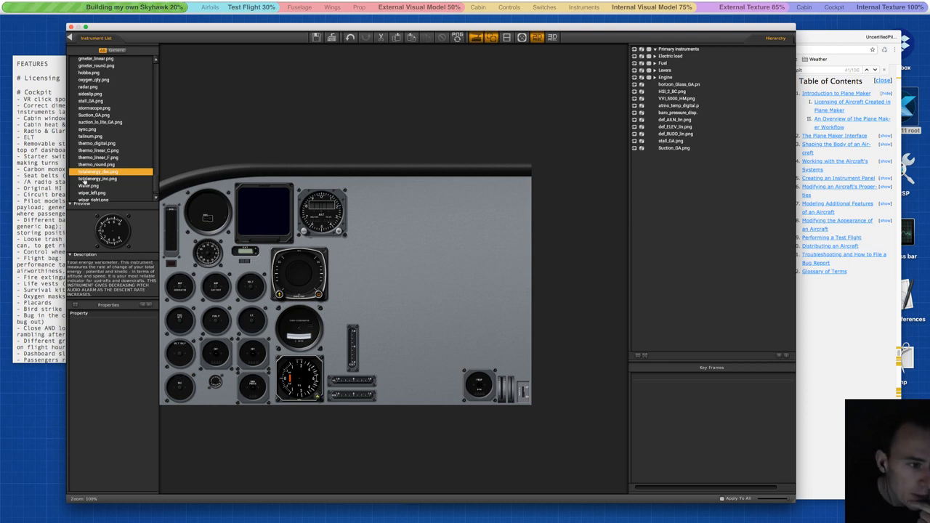
click(85, 180)
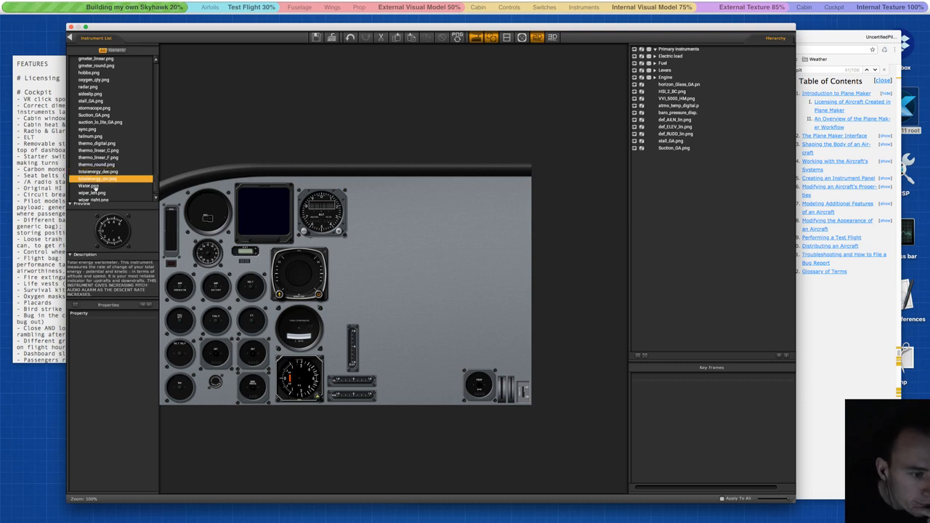
click(94, 186)
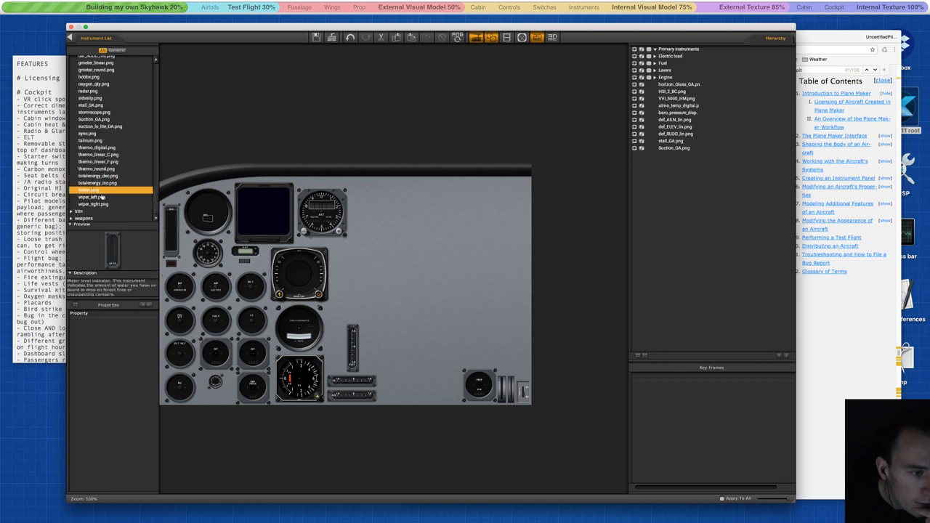
click(99, 197)
Expand the trim category and compare the aileron, elevator and rudder trim controls with their linear and round indicators.
click(71, 236)
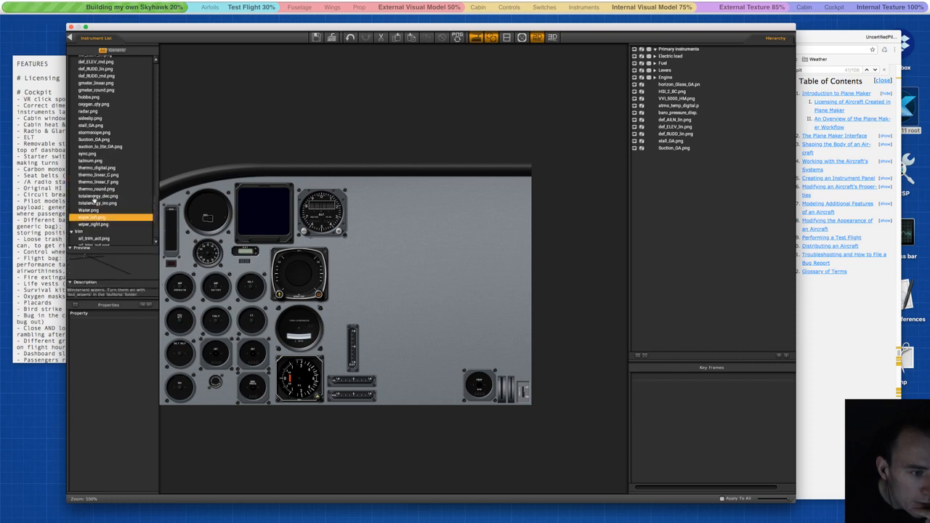
scroll(94, 197, down, 2)
click(105, 186)
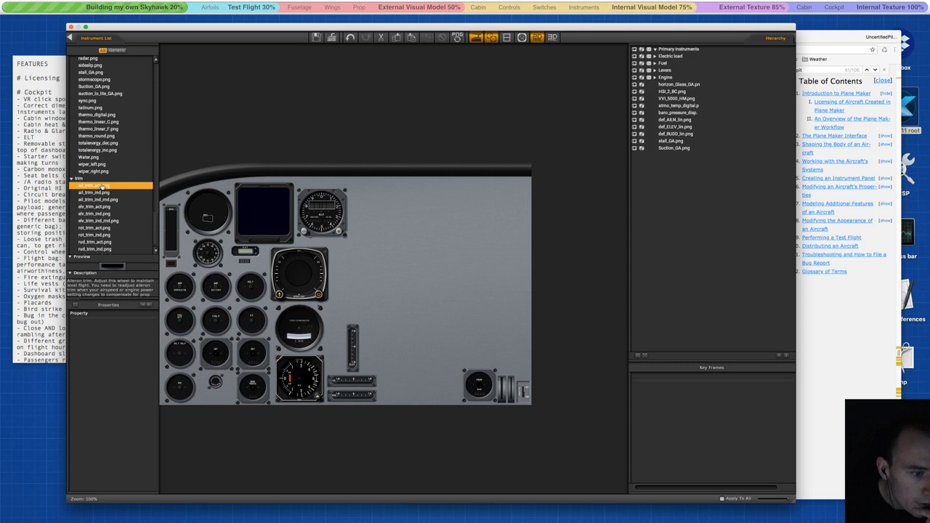
click(98, 200)
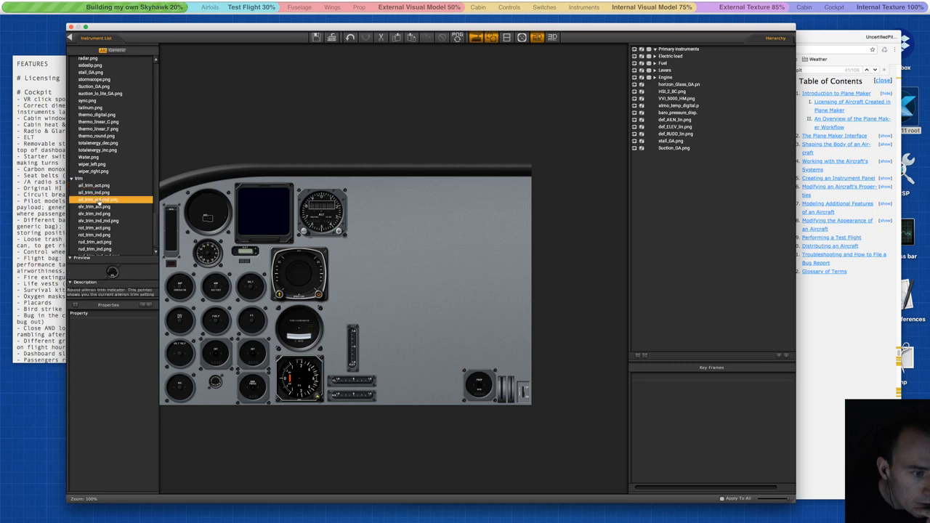
click(98, 214)
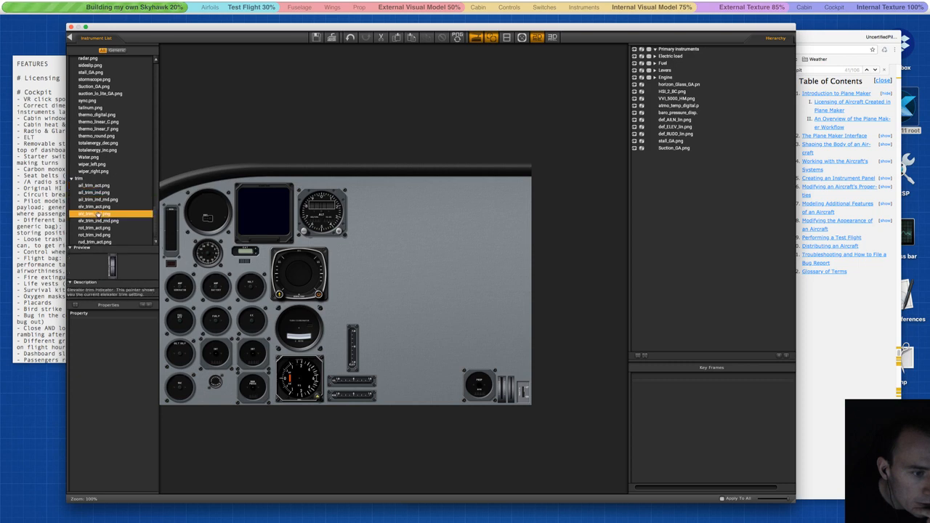
scroll(98, 215, down, 1)
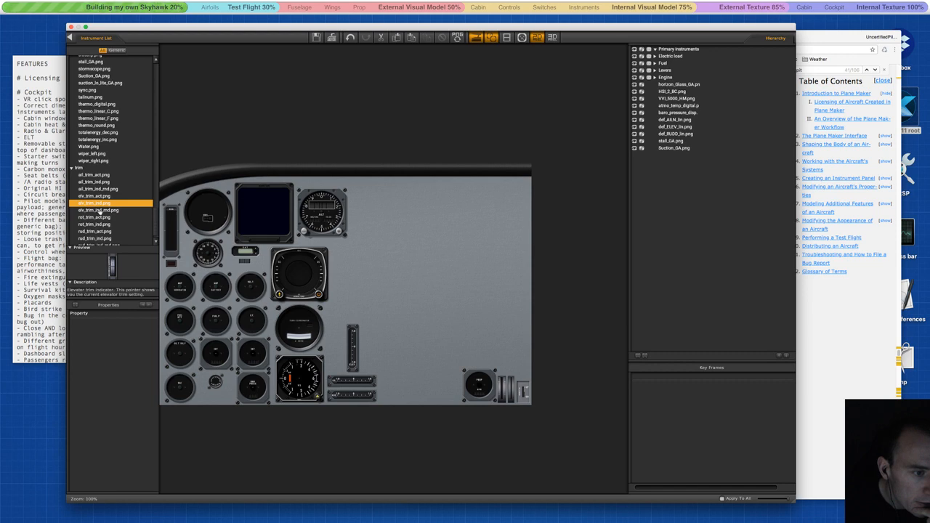
scroll(99, 225, down, 1)
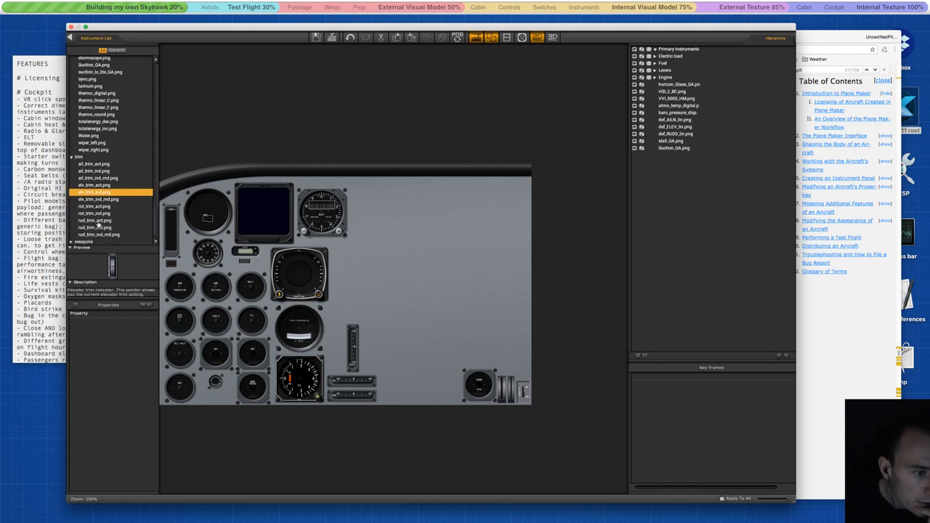
click(116, 236)
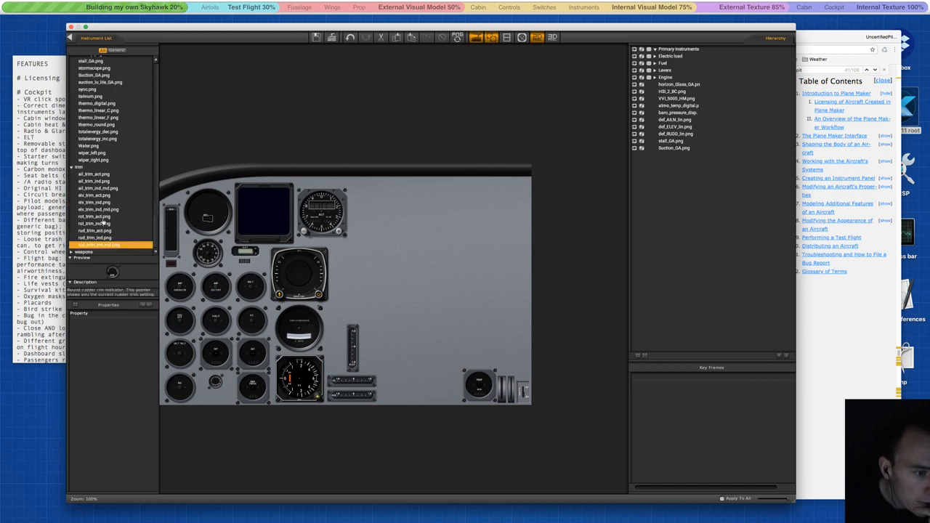
click(97, 175)
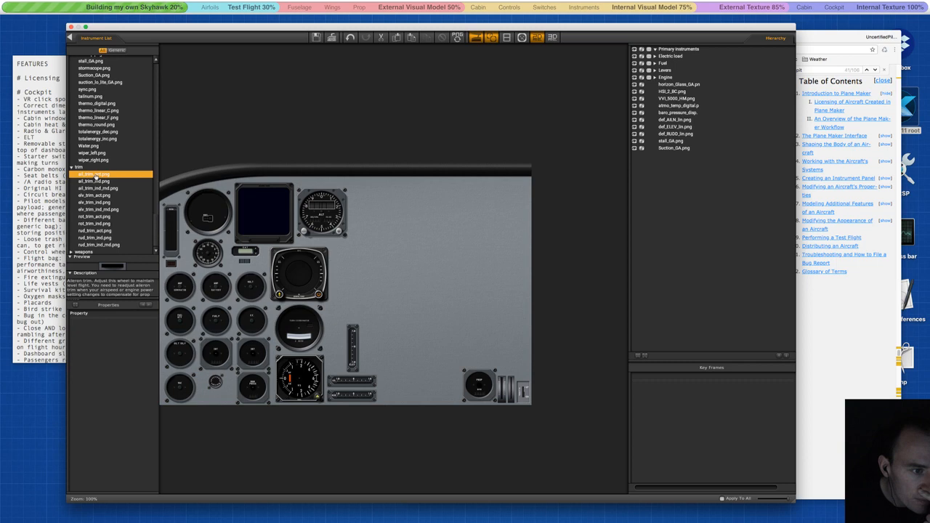
click(95, 182)
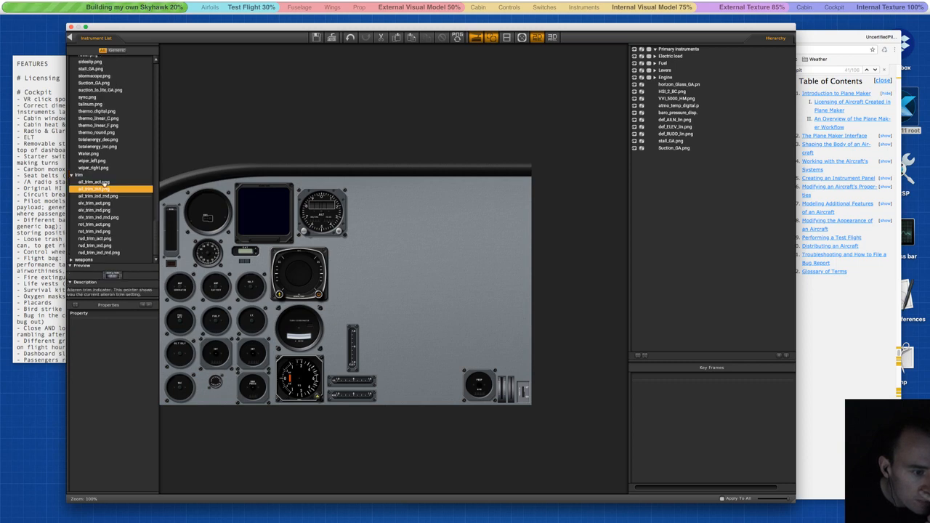
click(103, 182)
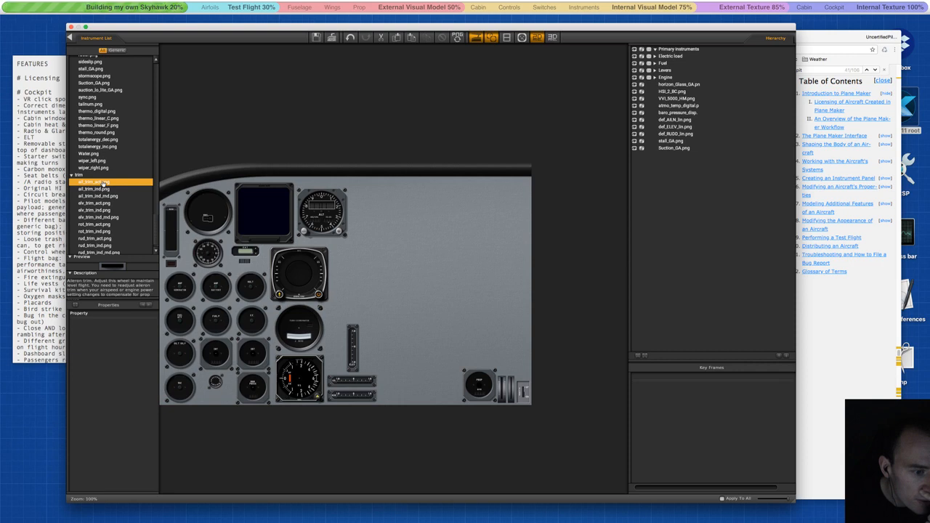
Add ail_trim_ind.png beside the aileron indicator at X 632, Y -185, and elv_trim_ind.png beside the elevator indicator at X 568, Y -95.
click(104, 189)
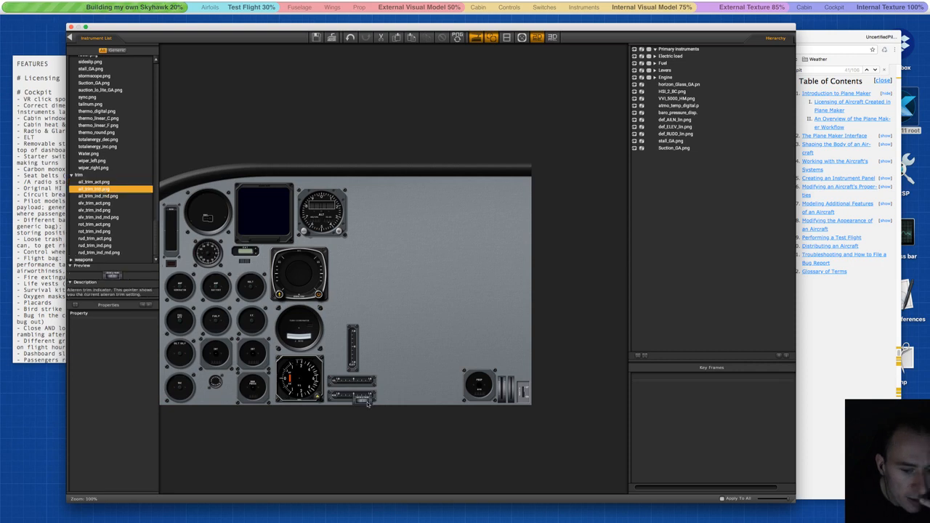
drag(377, 375, 389, 380)
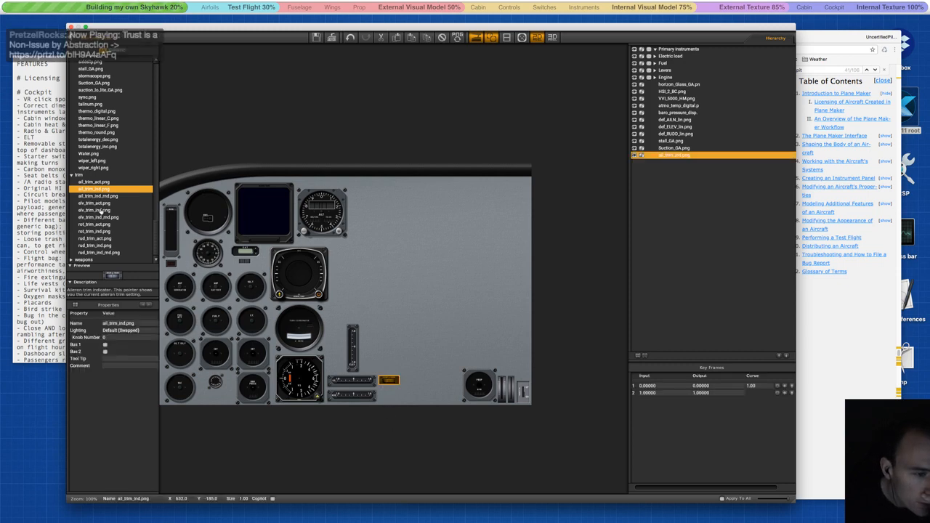
click(102, 210)
drag(102, 210, 366, 347)
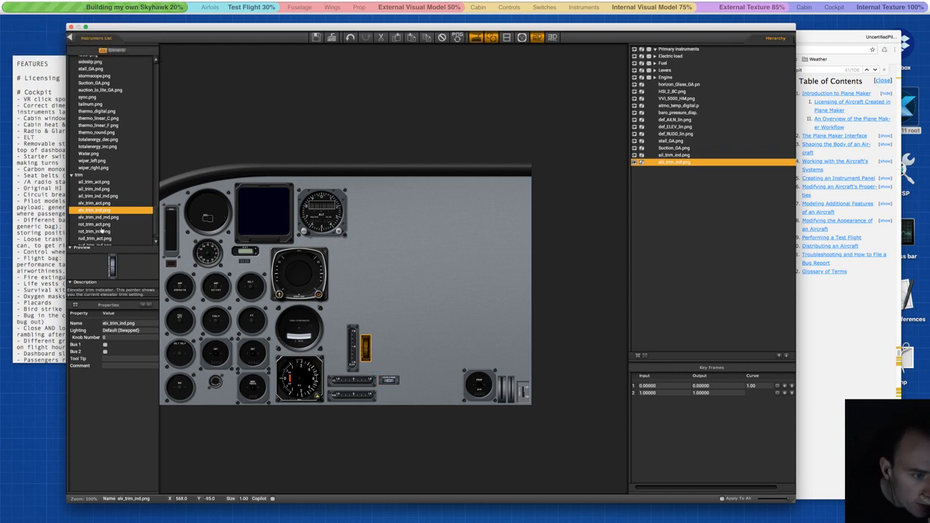
Add the rudder trim indicator rud_trim_ind.png below the aileron trim indicator at X 632, Y -229, and save the panel.
scroll(99, 237, down, 2)
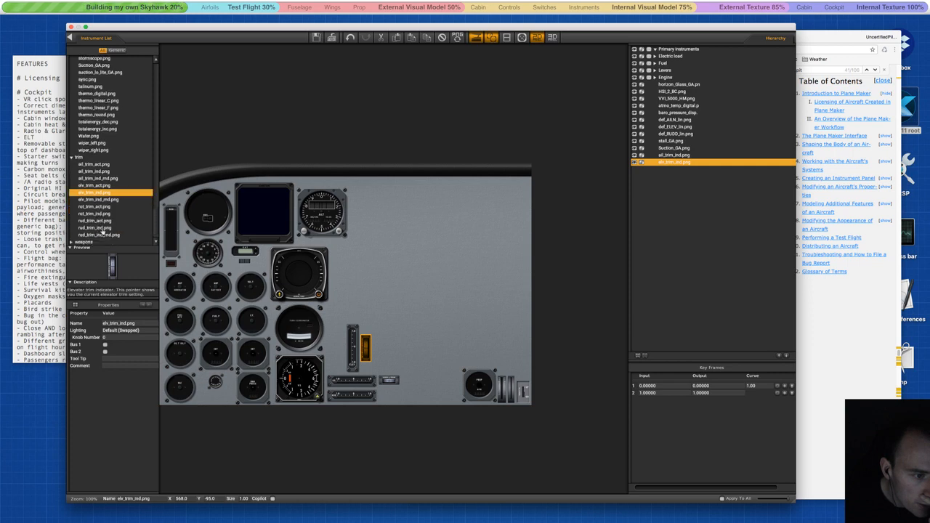
click(100, 230)
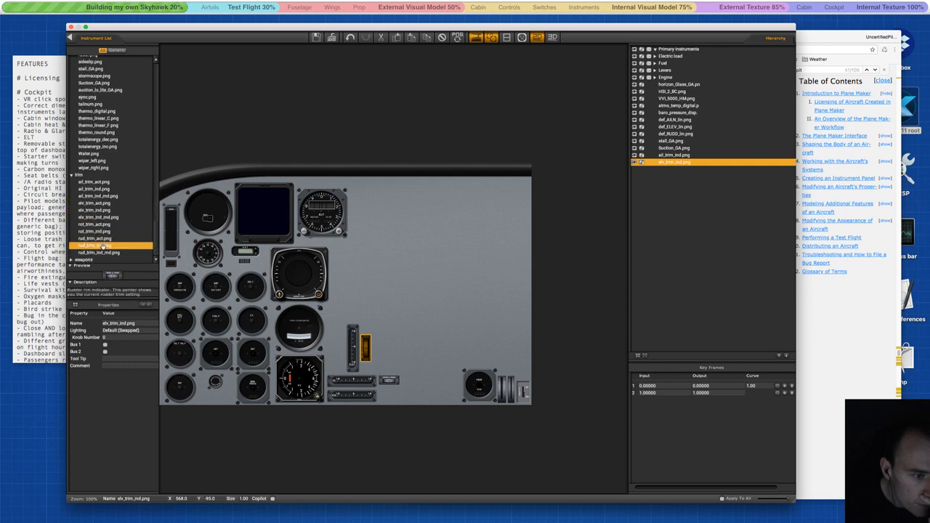
drag(99, 247, 389, 396)
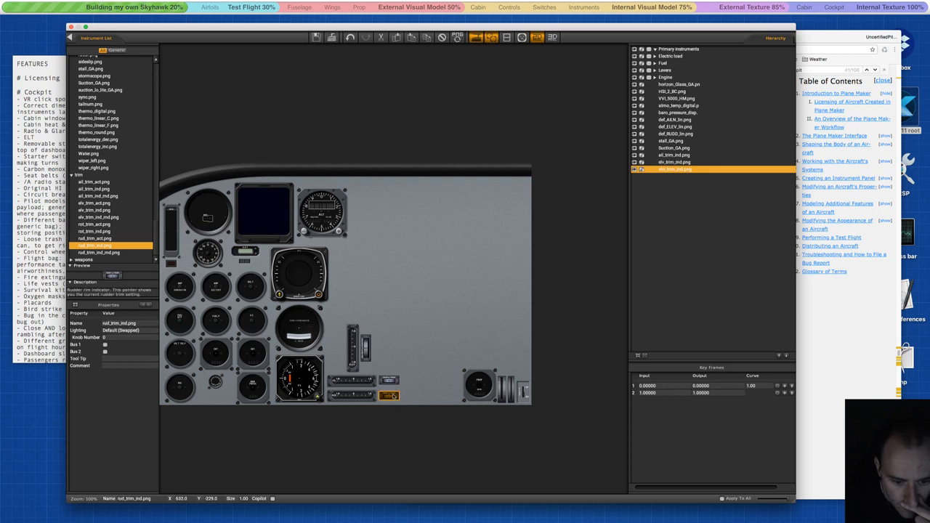
key(ctrl+s)
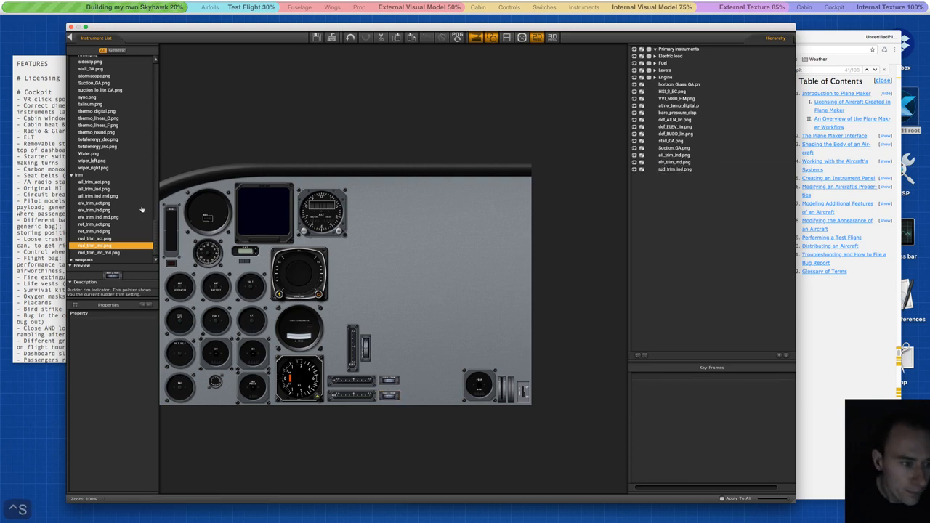
Check the weapons category, collapse it and return to the annunciators category in the instrument list.
click(71, 260)
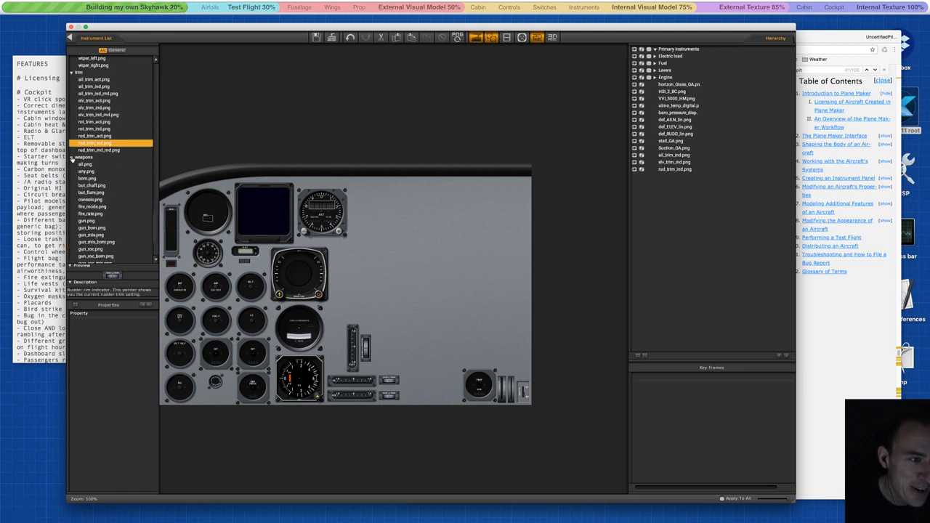
click(73, 159)
scroll(81, 147, up, 15)
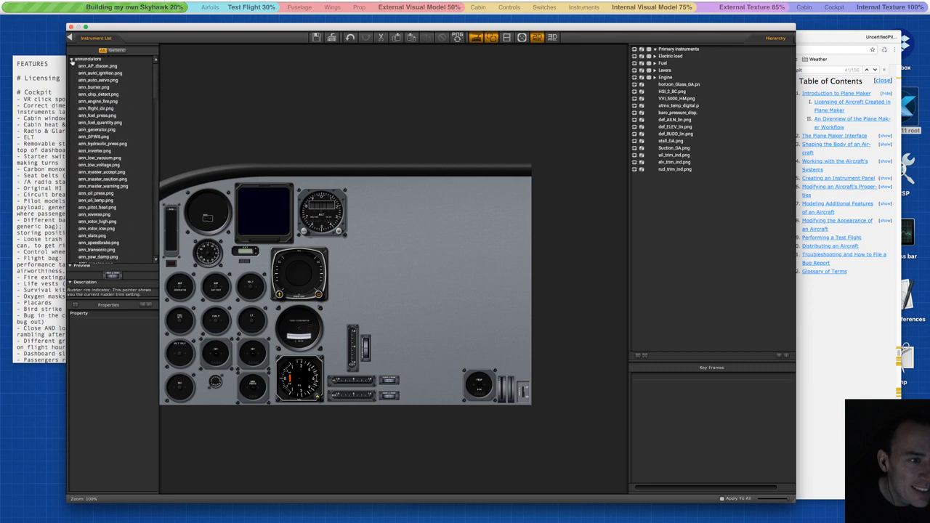
Collapse the annunciators category in the instrument list and save the panel.
click(71, 59)
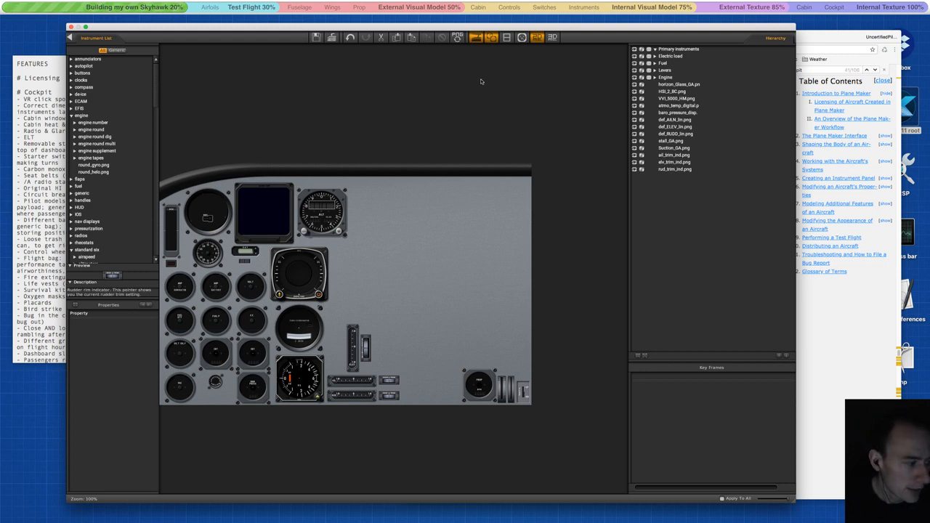
key(ctrl+s)
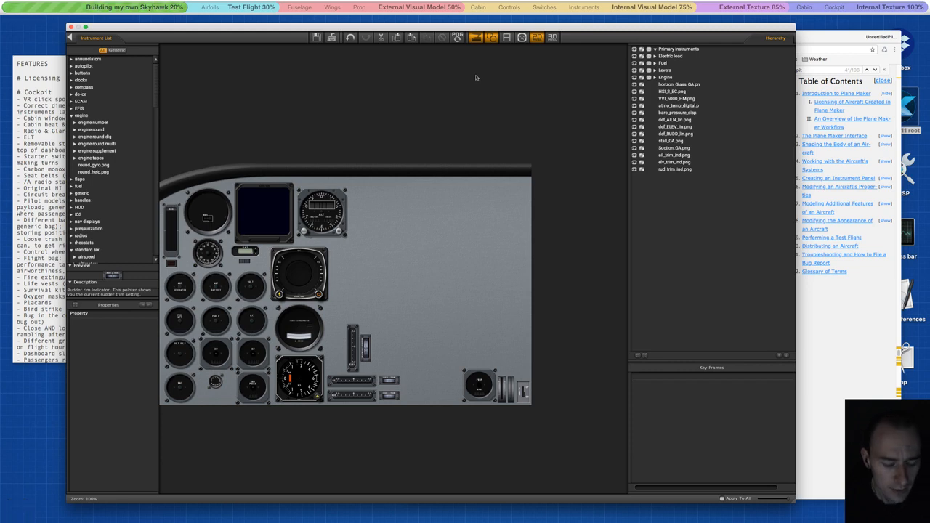
key(ctrl+s)
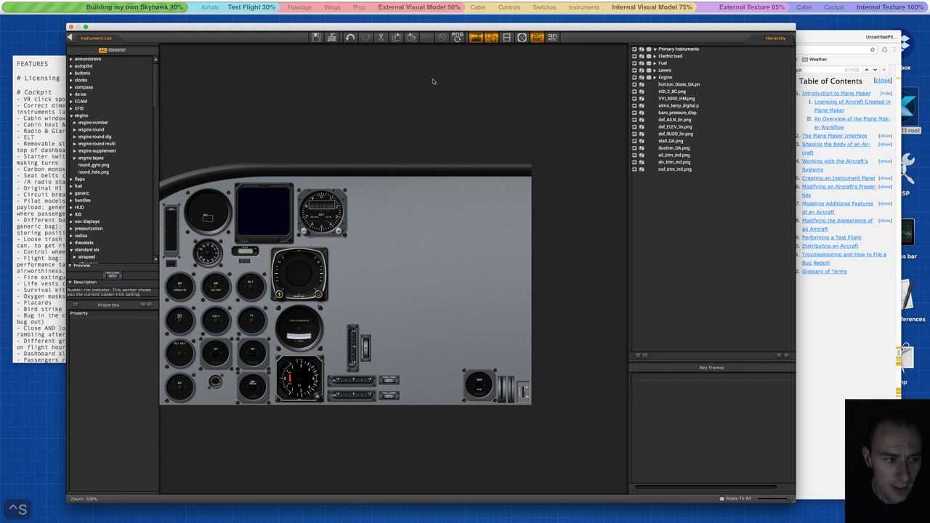
Leave the panel editor and rotate the wireframe aircraft to look at it from the front and slightly to the side.
click(71, 37)
key(a)
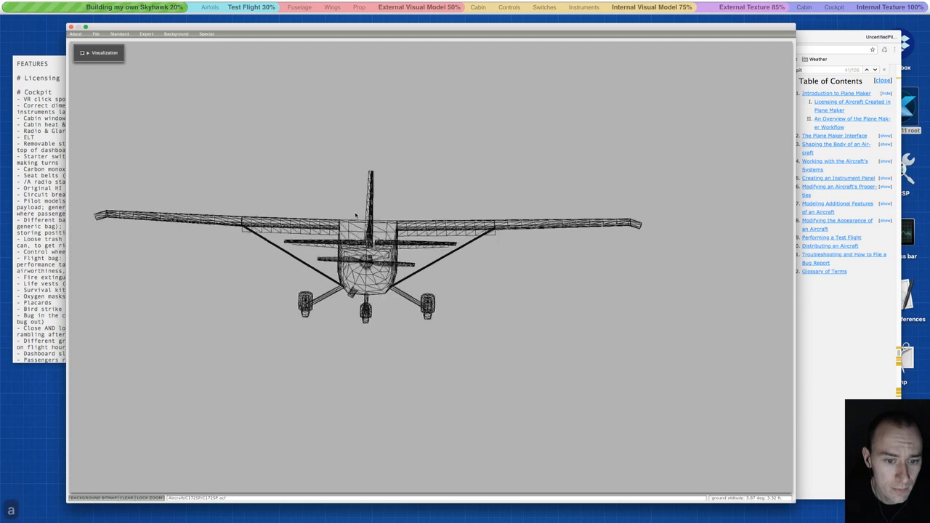
key(a)
key(a)
key(a)
key(a)
key(a)
key(a)
key(a)
key(d)
key(d)
key(d)
key(d)
key(d)
key(d)
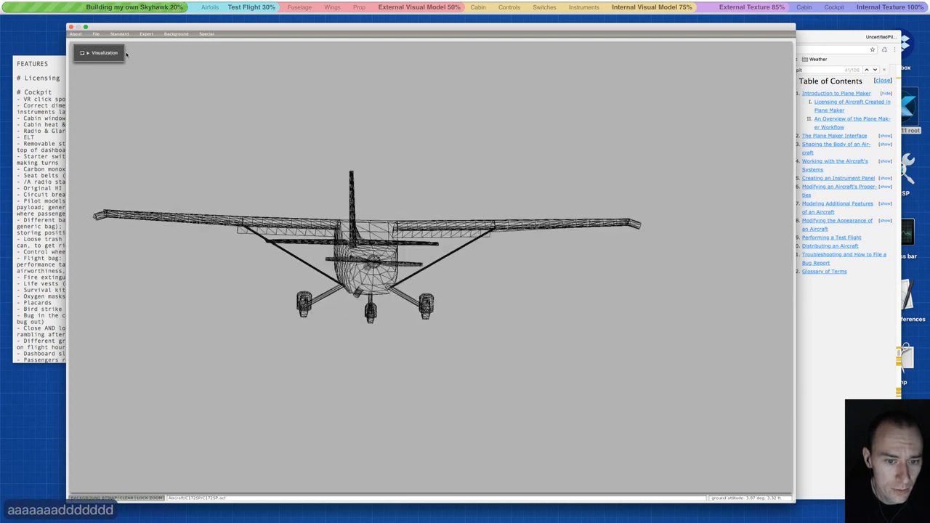
Reopen the 3-D panel to check the saved instrument layout and return to the aircraft model.
click(119, 33)
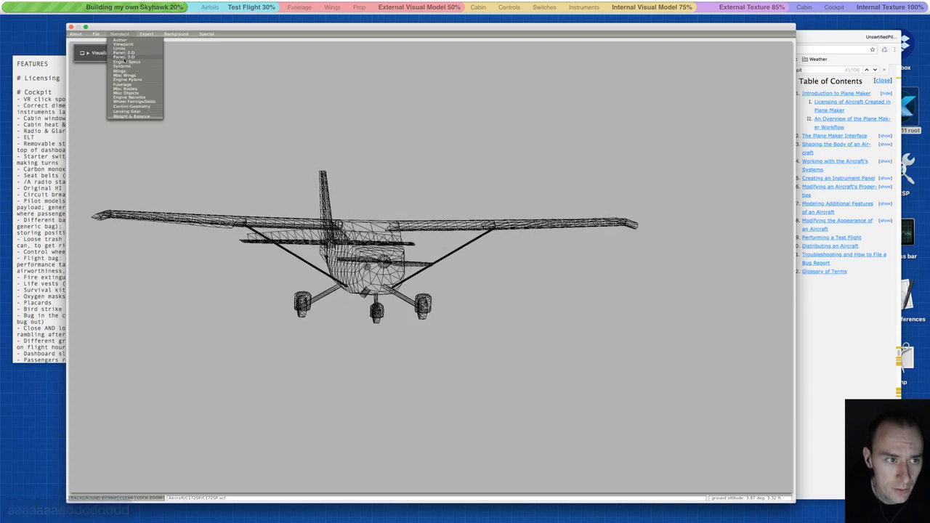
click(122, 55)
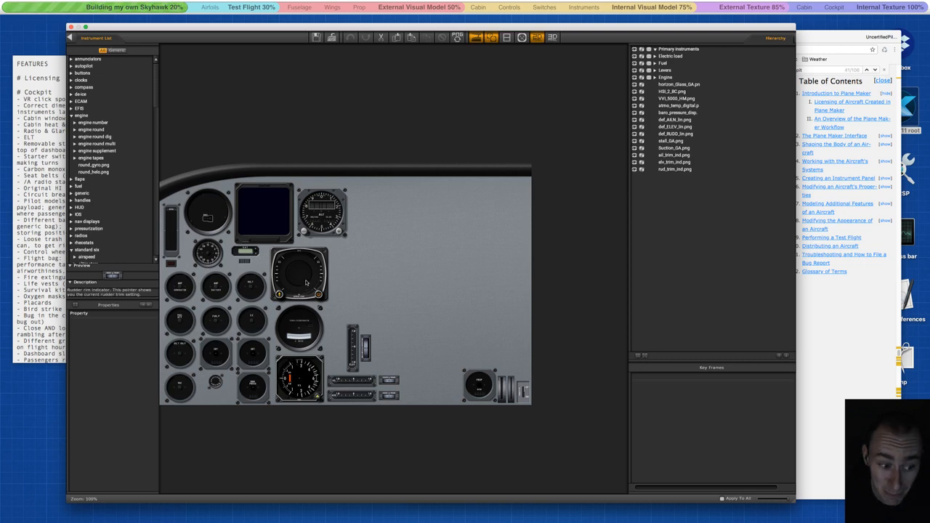
click(73, 37)
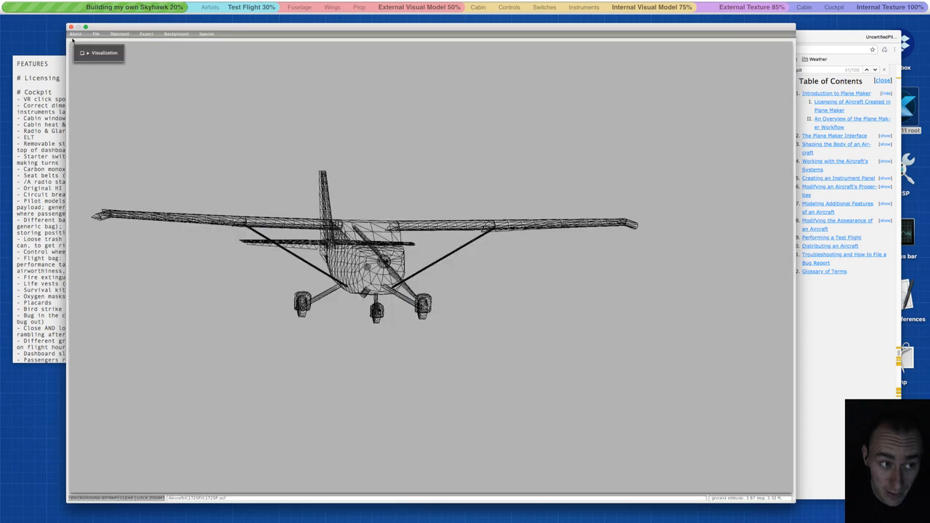
In the Viewpoint cockpit settings, turn off showing the exterior aircraft structure and props in the 2-D forward and 2-D side panel views.
click(120, 33)
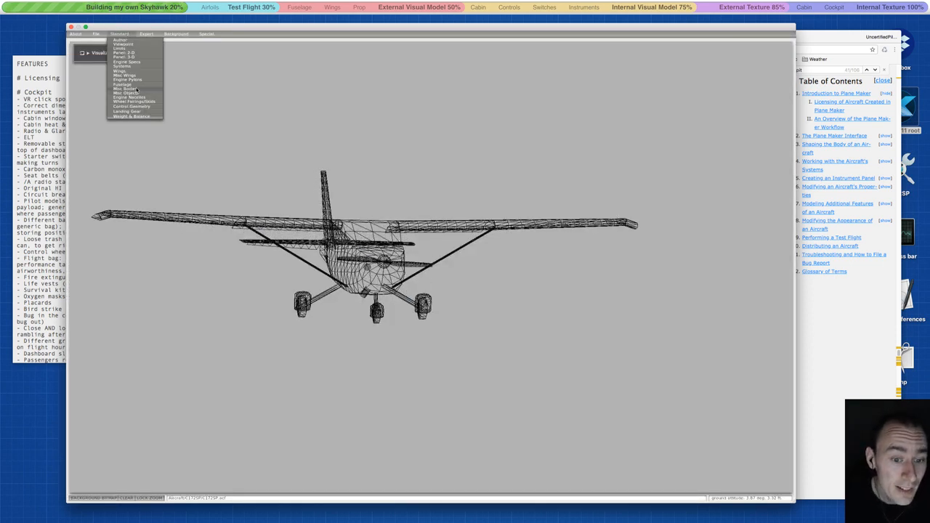
click(125, 44)
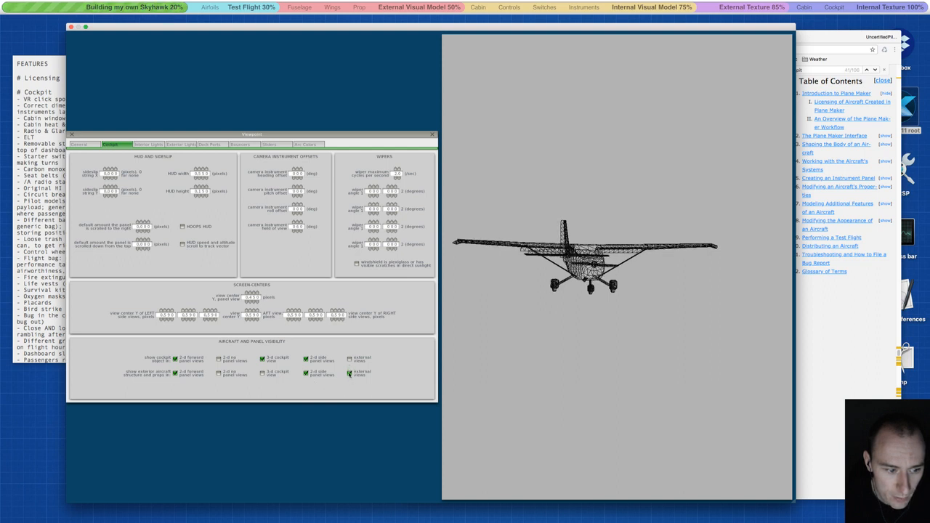
mouse_move(349, 374)
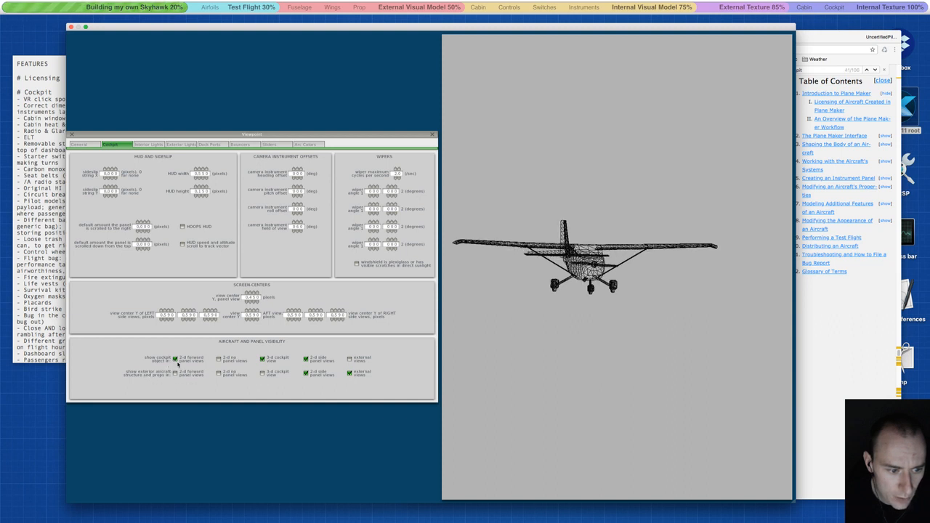
click(175, 372)
click(305, 372)
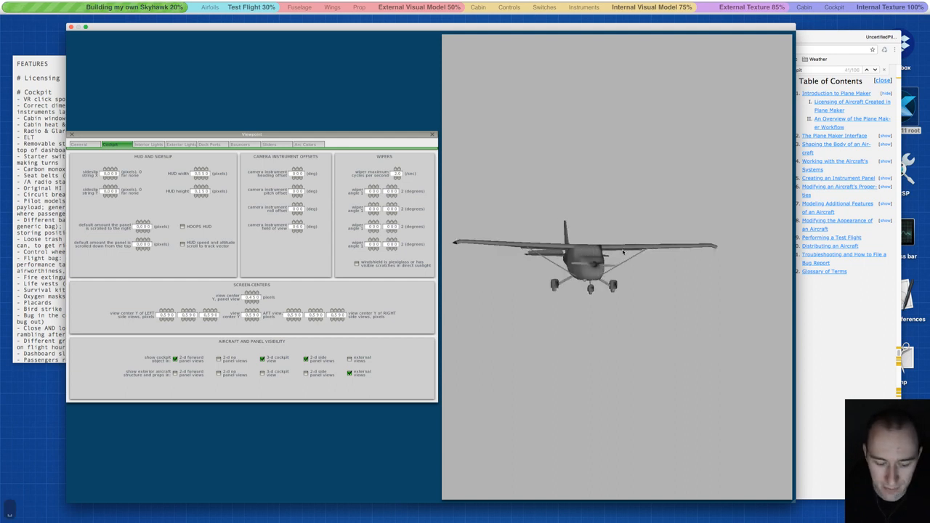
Zoom in on the shaded aircraft model and orbit around it to examine the fuselage, wings and landing gear from all sides.
key(a)
key(plus)
key(plus)
key(plus)
key(plus)
key(plus)
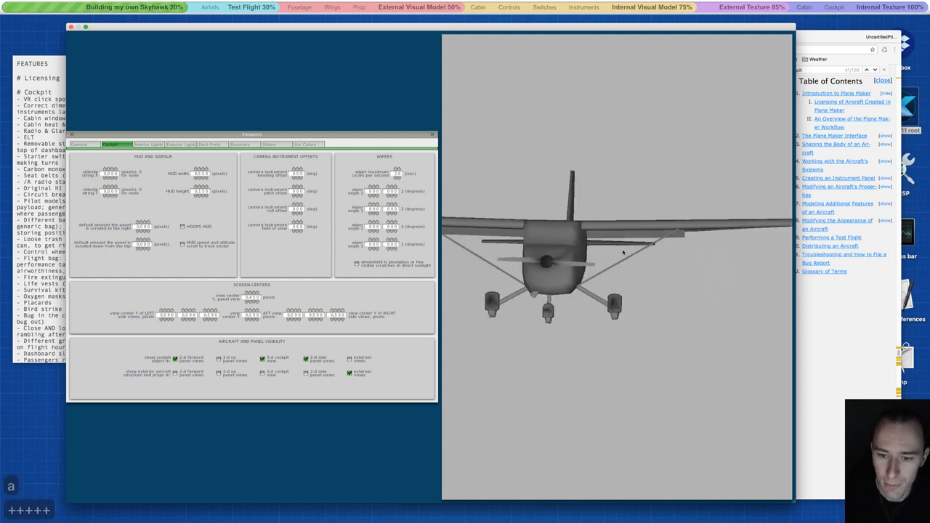
key(equal)
key(a)
key(a)
key(a)
key(a)
key(a)
key(a)
key(a)
key(a)
key(a)
key(a)
key(a)
key(a)
key(a)
key(a)
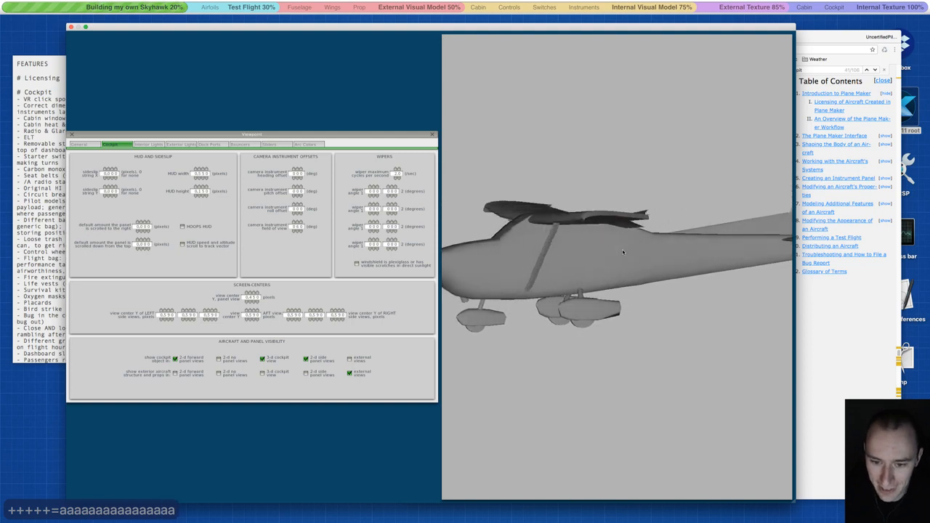
key(a)
key(a)
key(a)
key(a)
key(a)
key(a)
key(a)
key(d)
key(d)
key(d)
key(d)
key(d)
key(d)
key(d)
key(d)
key(d)
key(d)
key(d)
key(d)
key(d)
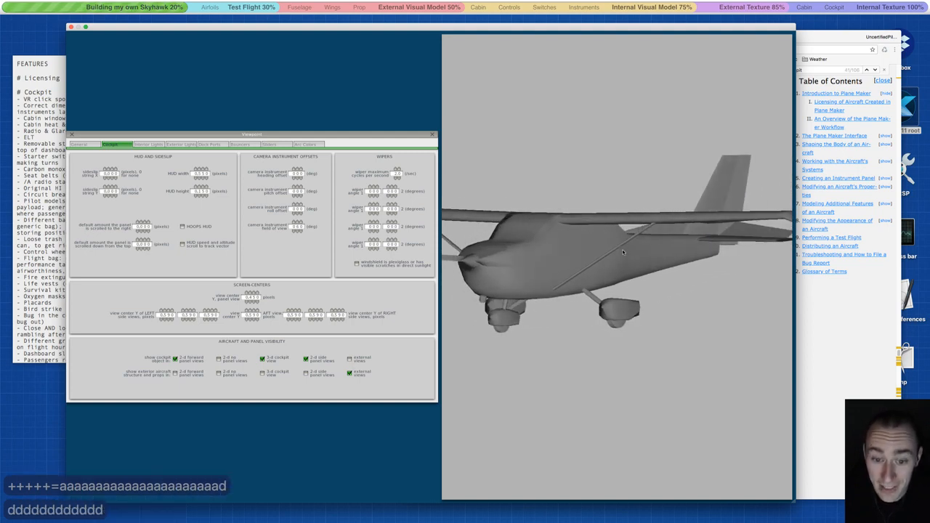
key(d)
key(d)
key(d)
key(d)
key(d)
key(d)
key(d)
key(d)
key(d)
key(d)
key(d)
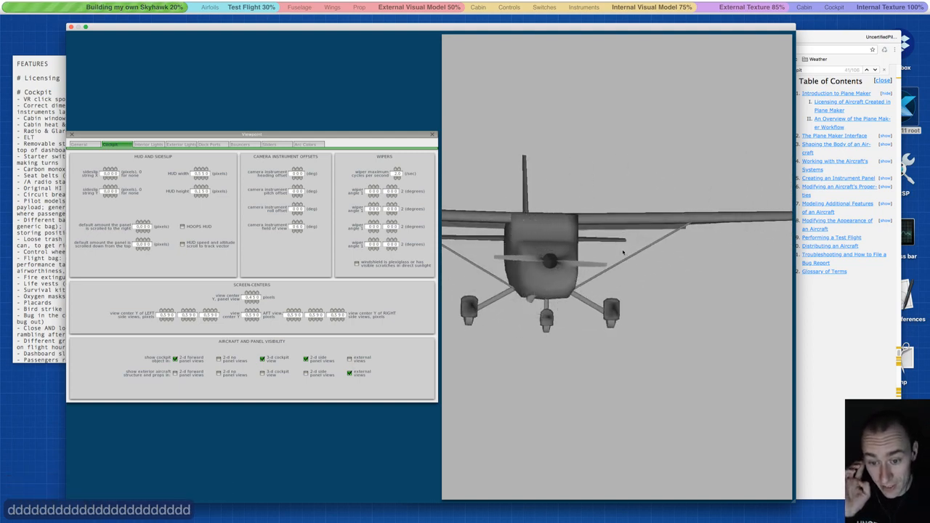
key(d)
key(d)
key(d)
key(d)
key(d)
key(d)
key(d)
key(d)
key(d)
key(d)
key(d)
key(d)
key(d)
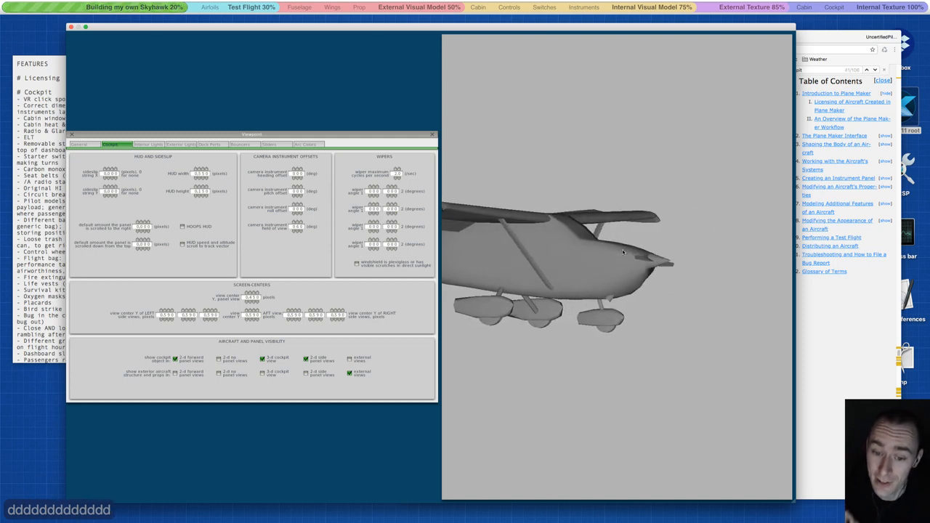
key(d)
key(d)
key(d)
key(d)
key(d)
key(w)
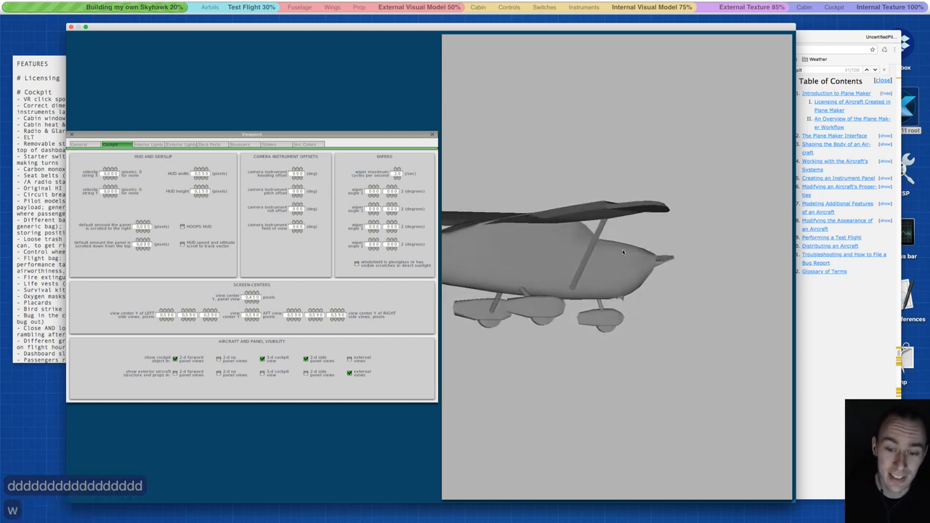
key(w)
key(w)
key(w)
key(w)
key(w)
key(w)
key(w)
key(w)
key(a)
key(a)
key(a)
key(a)
key(a)
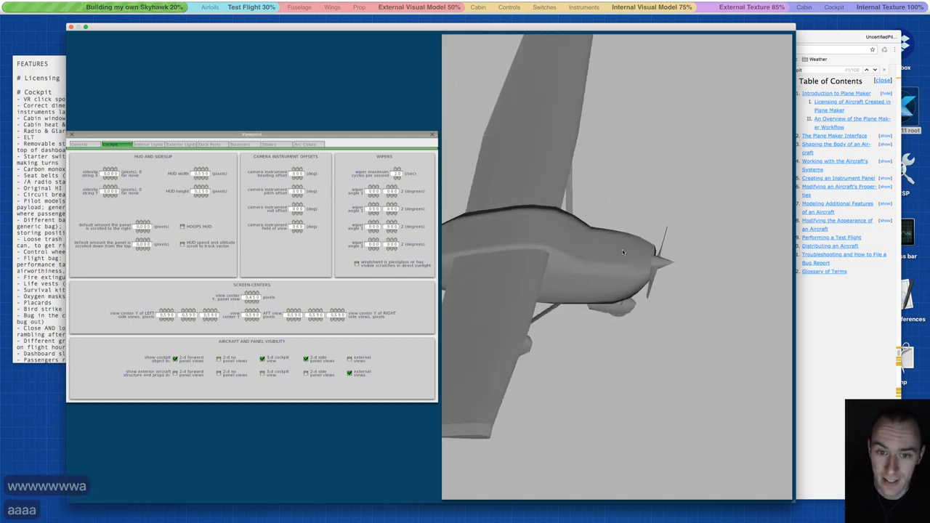
key(a)
key(a)
key(a)
key(a)
key(a)
key(a)
key(a)
key(a)
key(a)
key(a)
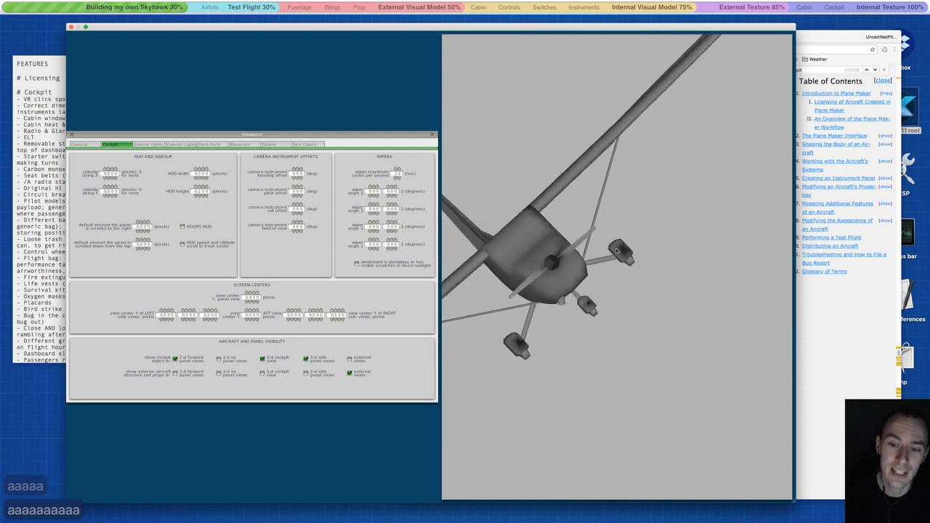
key(a)
key(a)
key(a)
key(a)
key(a)
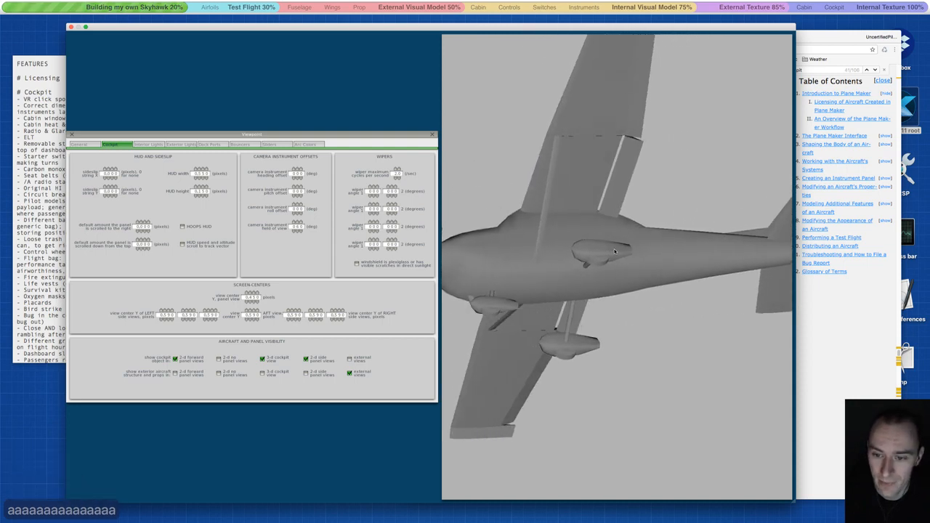
key(a)
key(a)
key(a)
key(a)
key(a)
key(a)
key(a)
key(a)
key(a)
key(a)
key(a)
key(a)
key(a)
key(a)
key(a)
key(a)
key(a)
key(a)
key(a)
key(a)
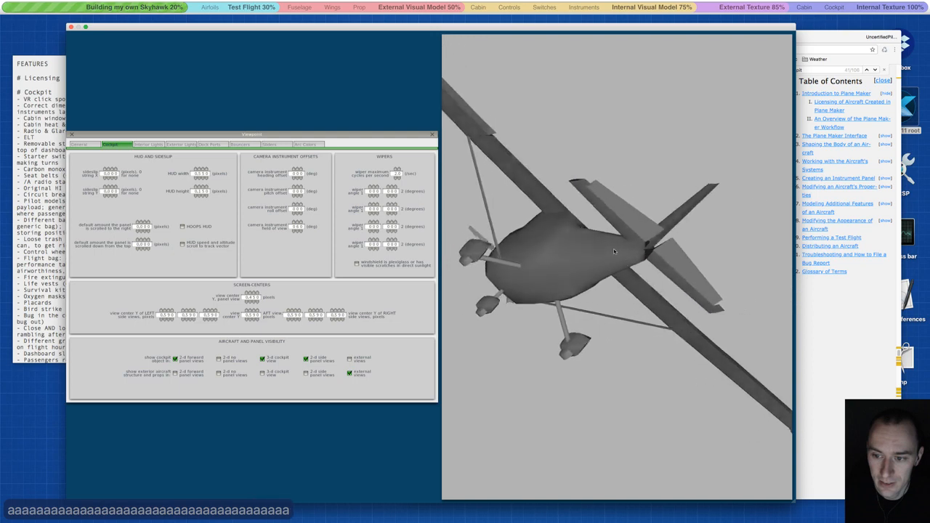
key(a)
key(a)
key(a)
key(a)
key(a)
key(a)
key(w)
key(s)
key(s)
key(s)
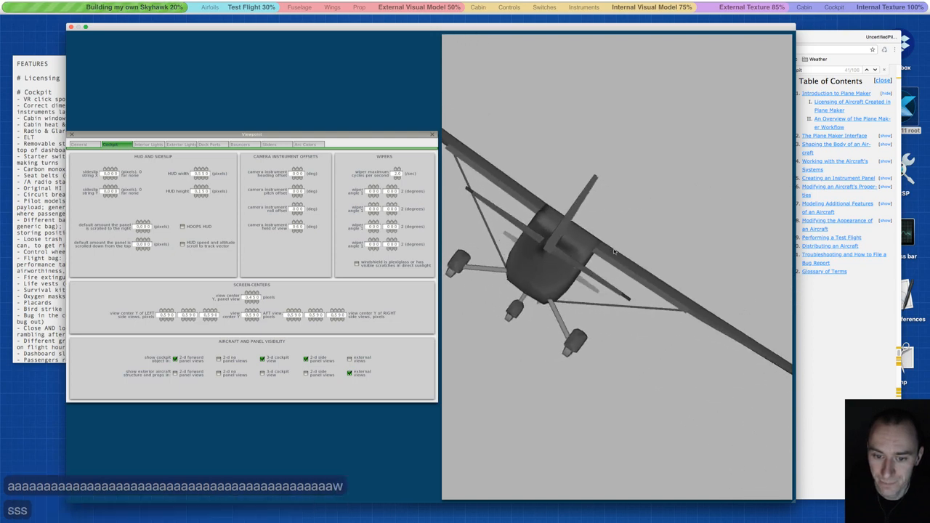
Orbit the shaded aircraft from above round to its side and nose, ending on a near-level front view.
key(s)
key(s)
key(s)
key(s)
key(s)
key(s)
key(s)
key(s)
key(s)
key(a)
key(a)
key(a)
key(a)
key(a)
key(a)
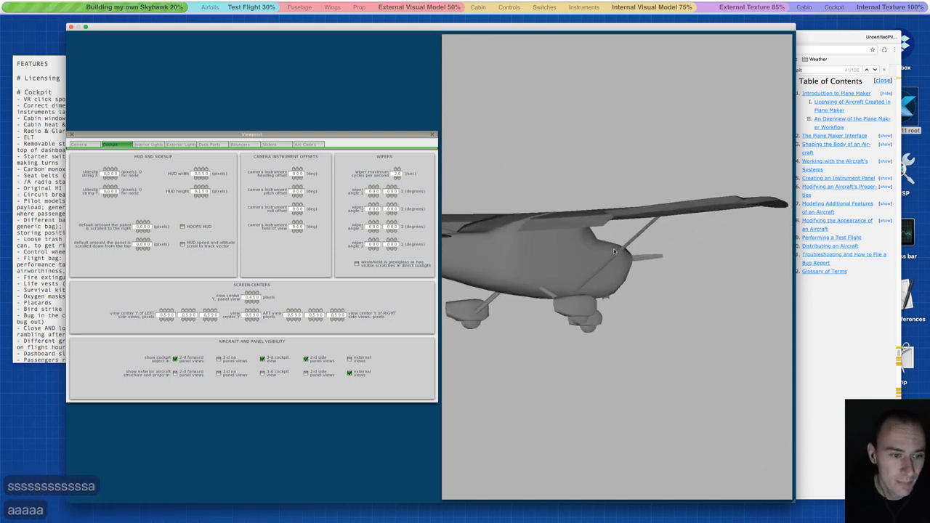
key(a)
key(a)
key(a)
key(a)
key(a)
key(a)
key(a)
key(a)
key(a)
key(a)
key(a)
key(a)
key(a)
key(a)
key(a)
key(a)
key(a)
key(a)
key(a)
key(a)
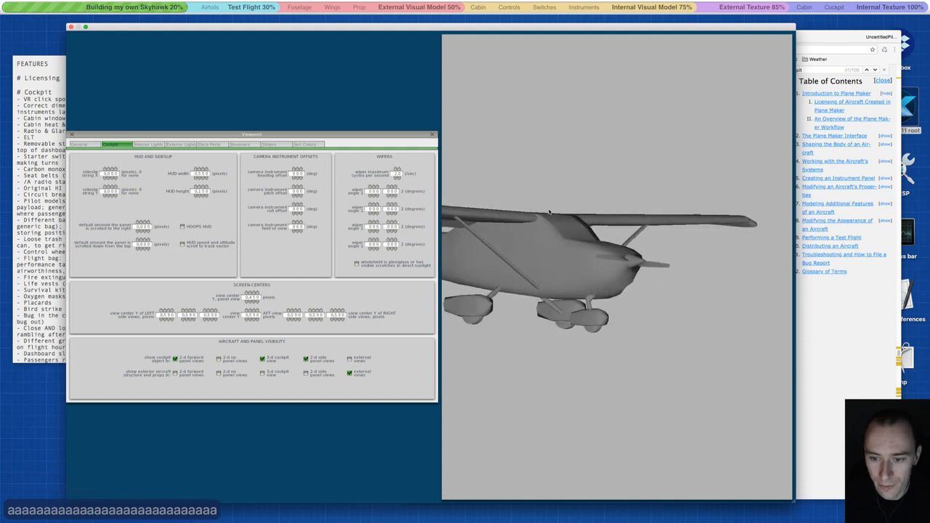
key(a)
key(a)
key(a)
key(a)
key(a)
key(a)
key(a)
key(a)
key(a)
key(a)
key(a)
key(a)
key(a)
key(a)
key(a)
key(a)
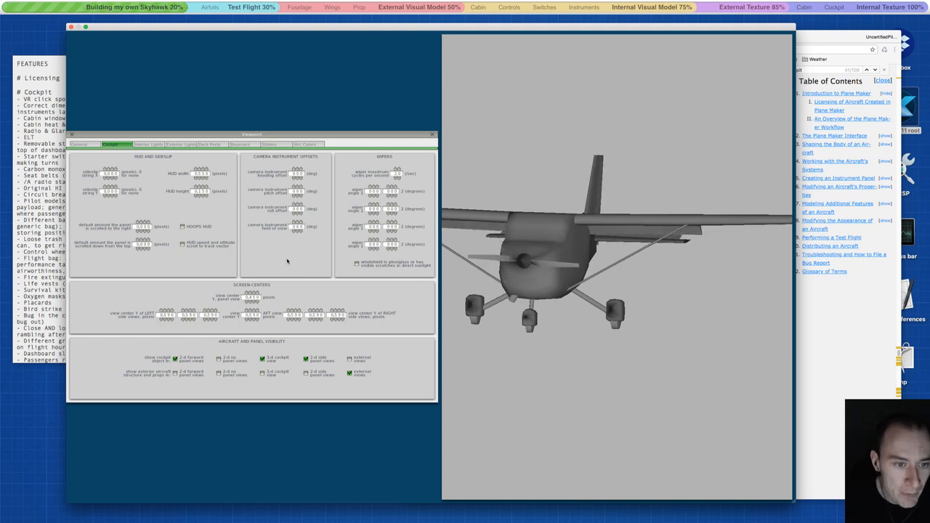
Leave the Viewpoint settings and review the aircraft's Author details, including its name, ATC identifiers, category and manufacturer.
click(432, 134)
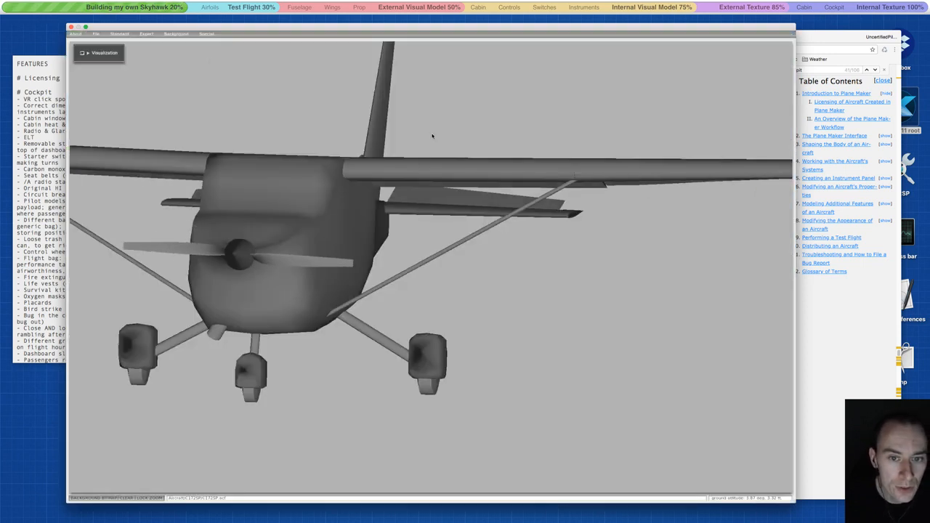
click(120, 34)
click(123, 41)
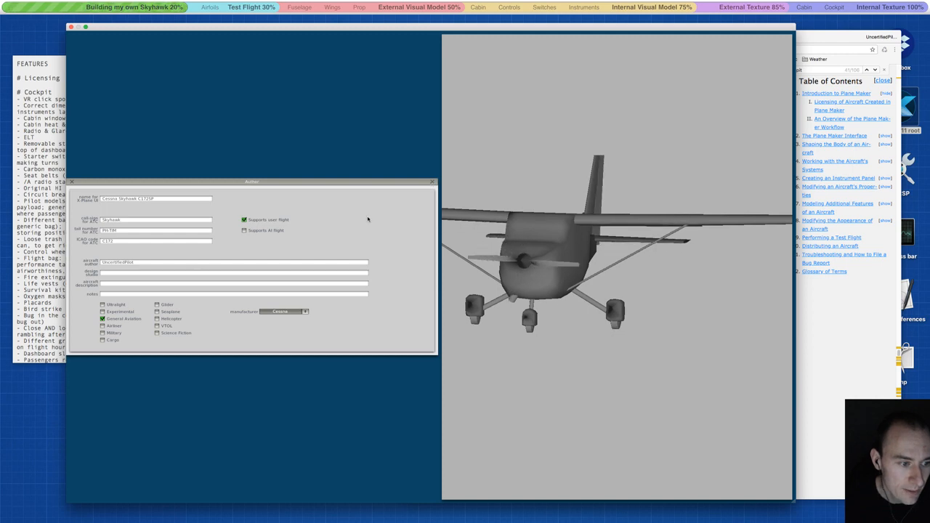
click(432, 182)
Review all Viewpoint pages, from General and Cockpit through lights, dock ports, bouncers and sliders to arc colors.
click(121, 34)
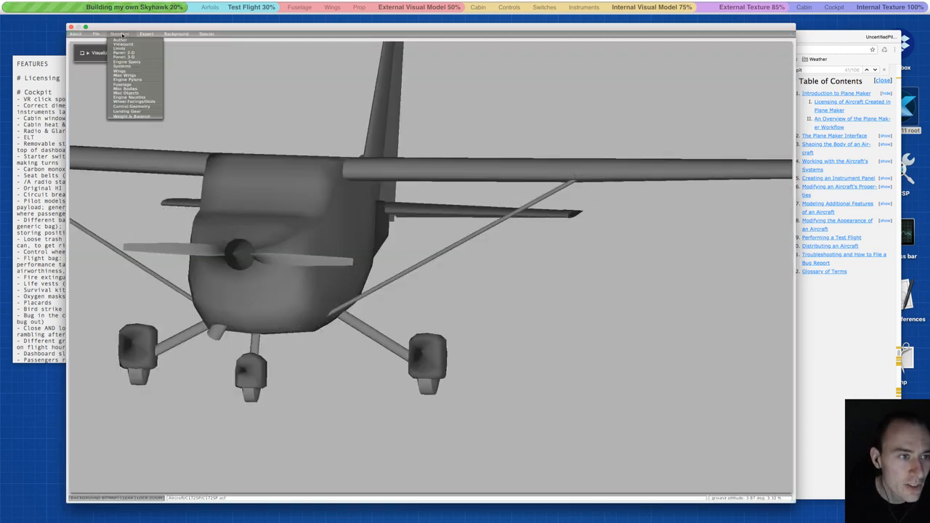
click(122, 47)
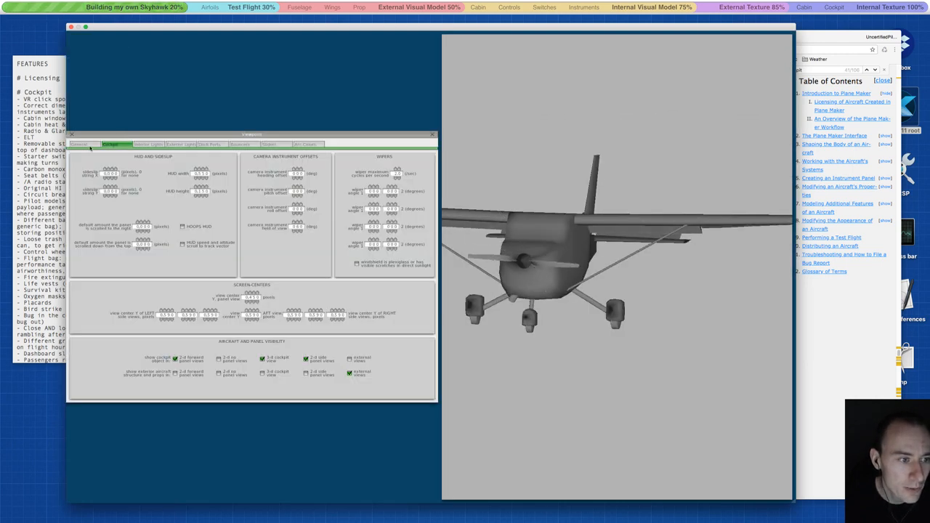
click(79, 143)
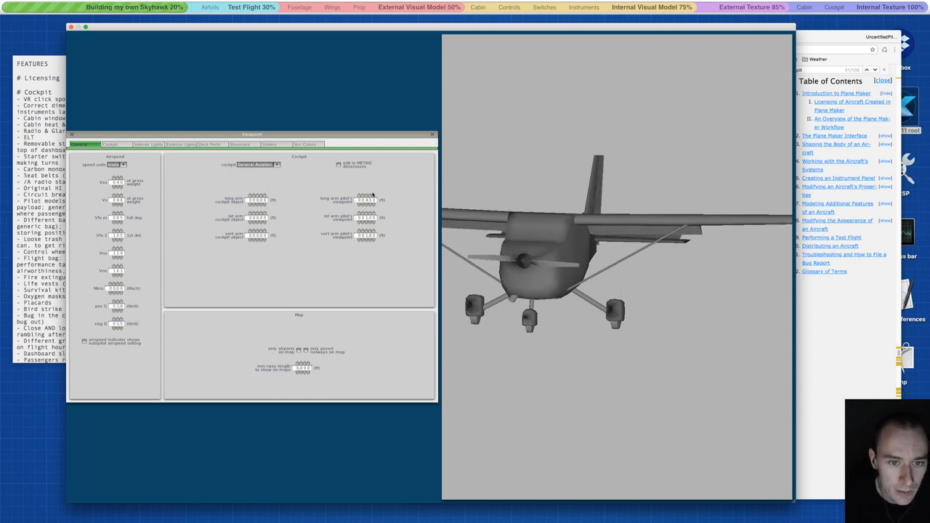
click(115, 144)
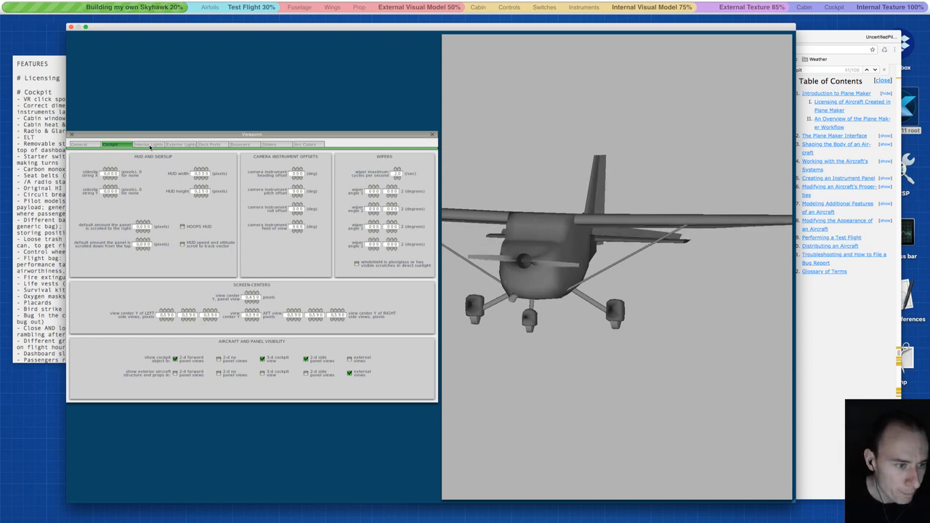
click(150, 146)
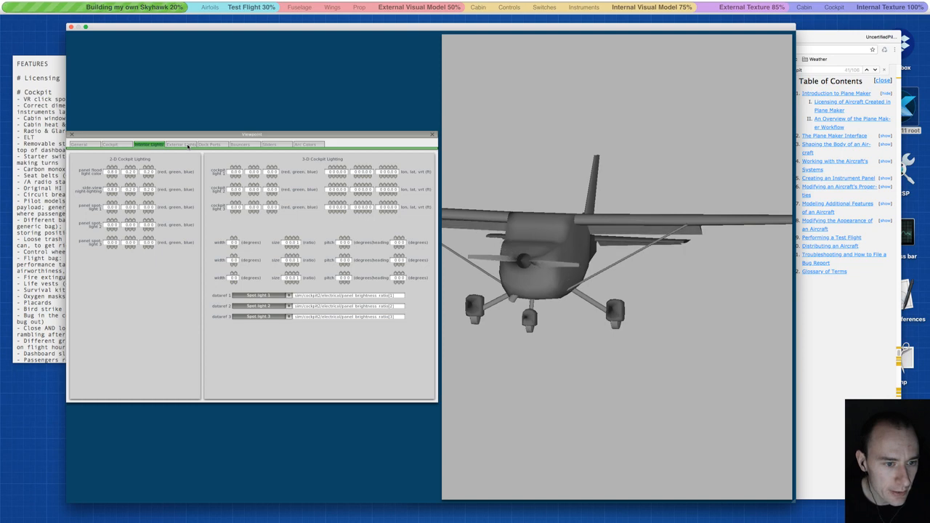
click(182, 145)
click(213, 146)
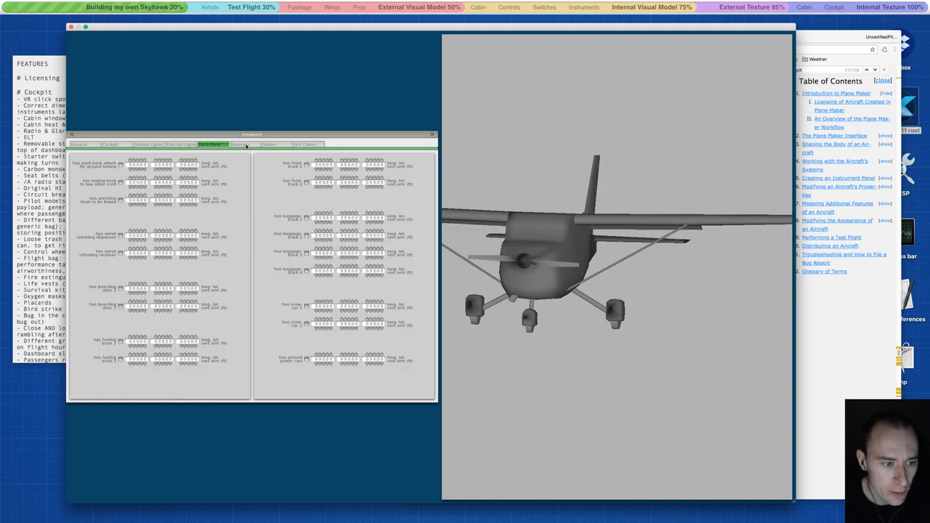
click(245, 145)
click(270, 144)
click(306, 144)
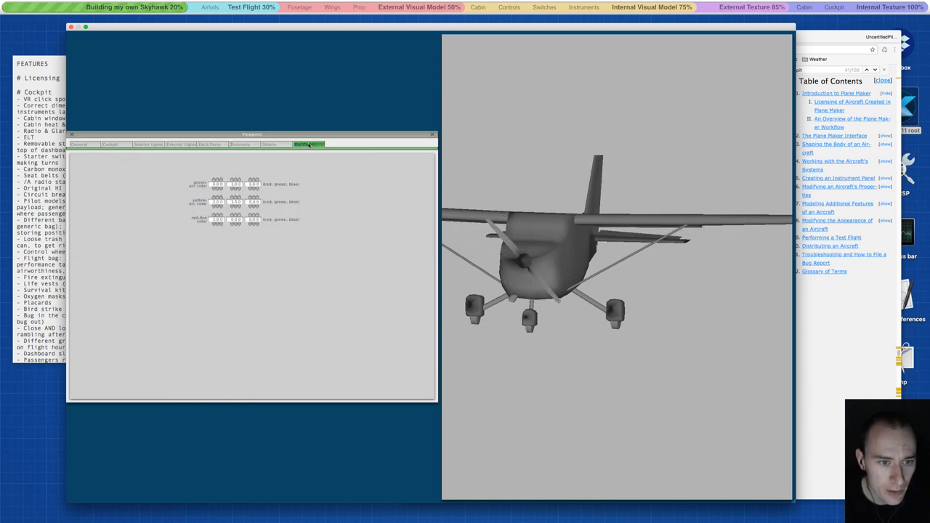
click(431, 135)
Review the round and digital gauge pages of the Instrument Limits settings.
click(119, 34)
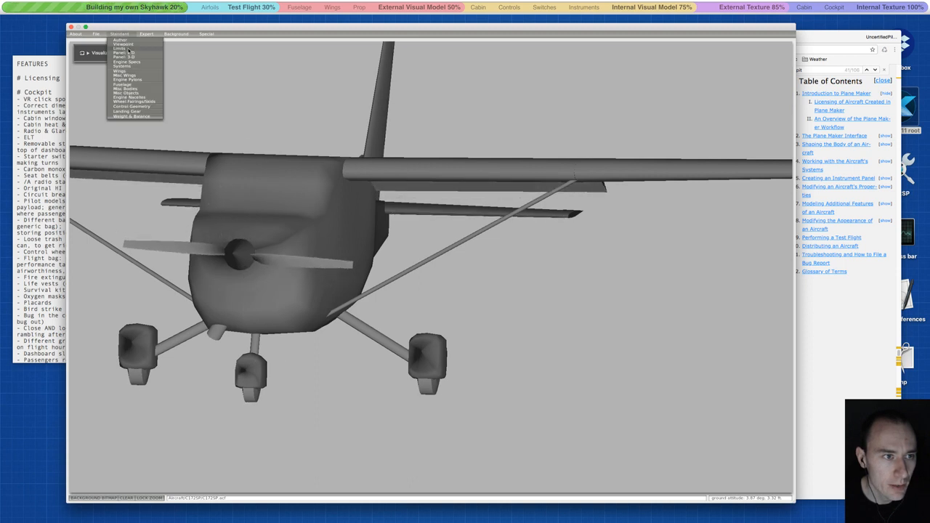
click(123, 49)
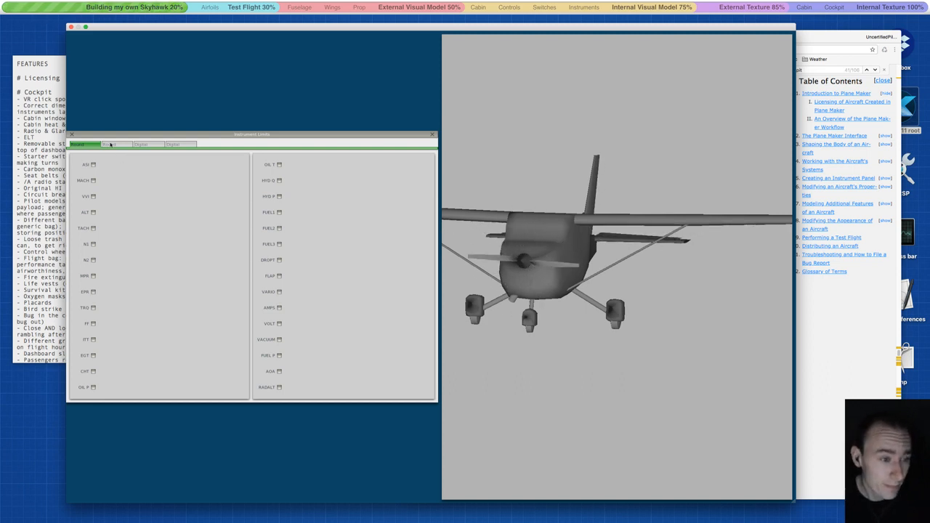
click(110, 145)
click(149, 144)
click(181, 145)
click(81, 145)
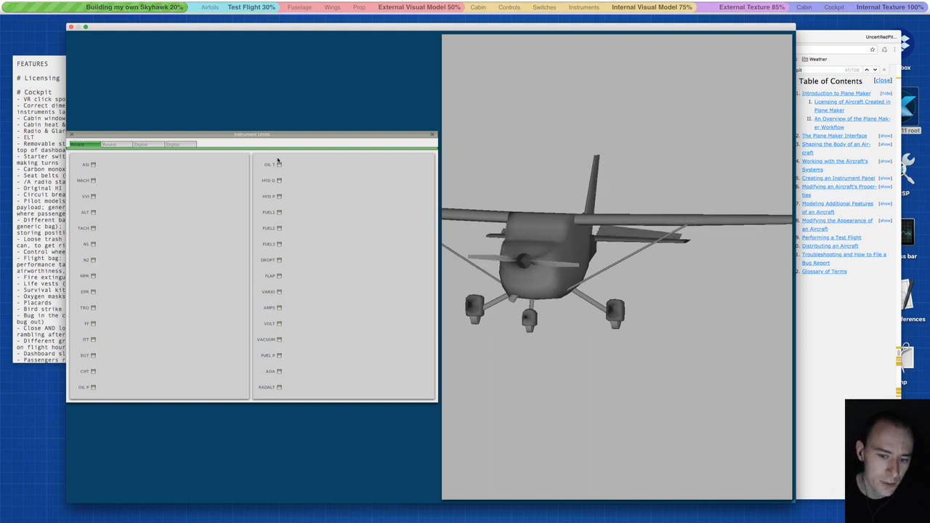
click(73, 136)
Check the 2-D instrument panel layout and the 3-D panel, returning to the aircraft model after each.
click(120, 34)
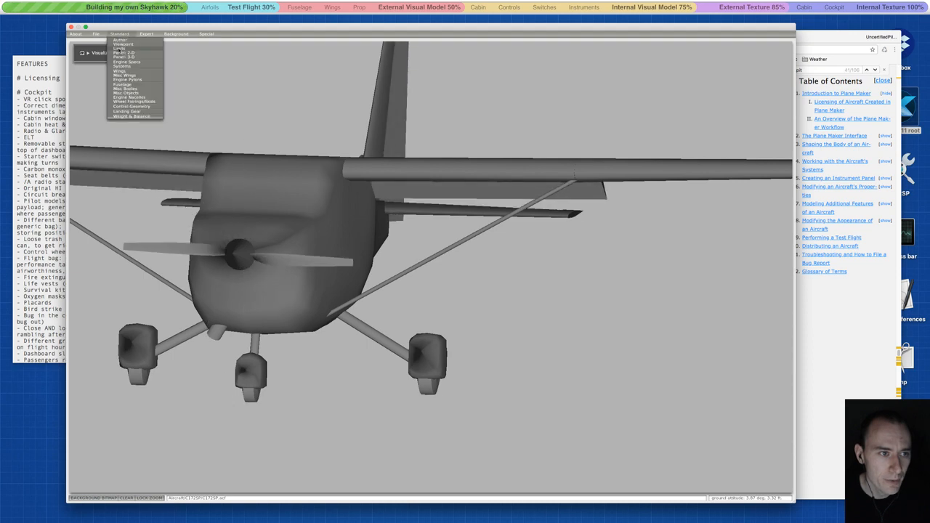
click(120, 52)
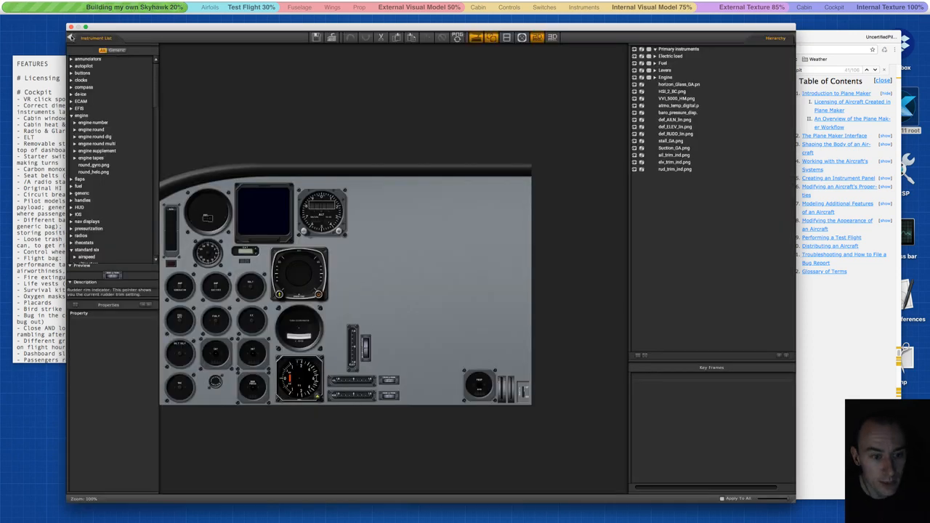
click(71, 37)
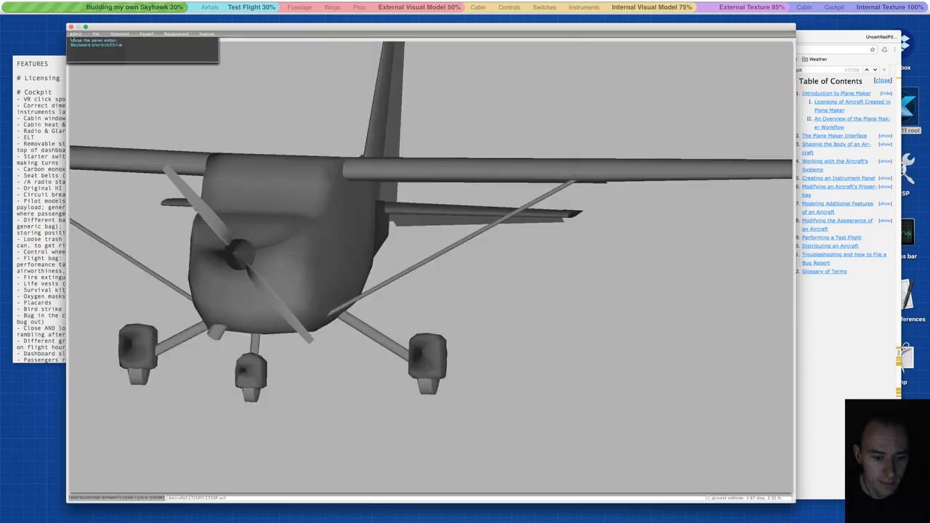
click(119, 34)
click(121, 53)
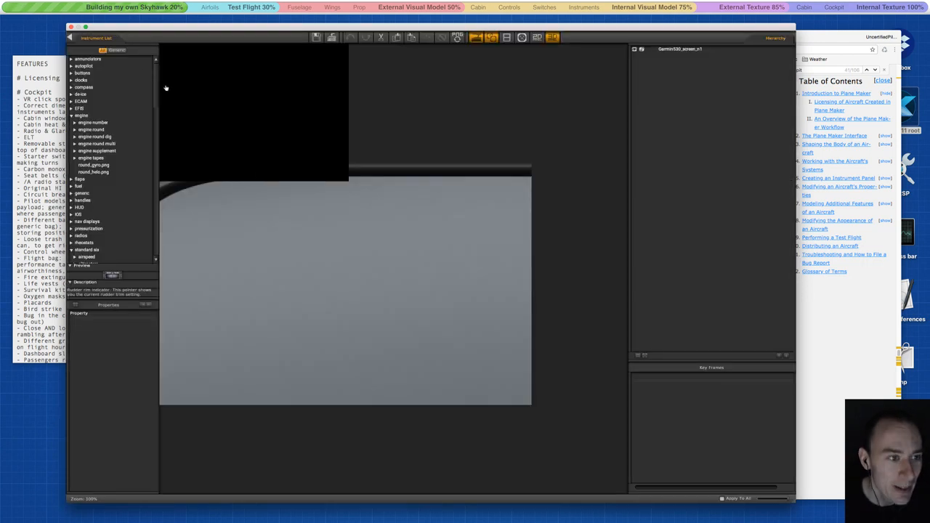
click(70, 37)
Review the Engine Specs description, location, transmission and spoolup/boost settings.
click(120, 34)
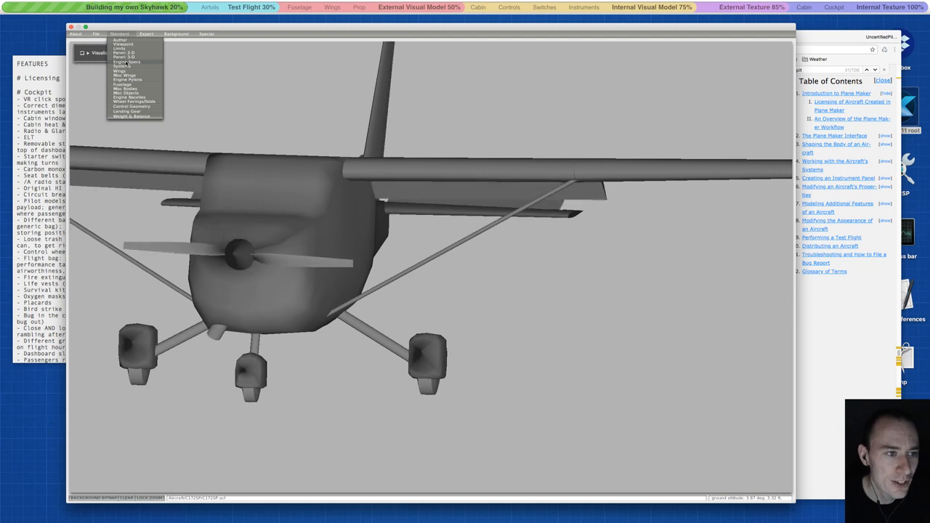
click(125, 61)
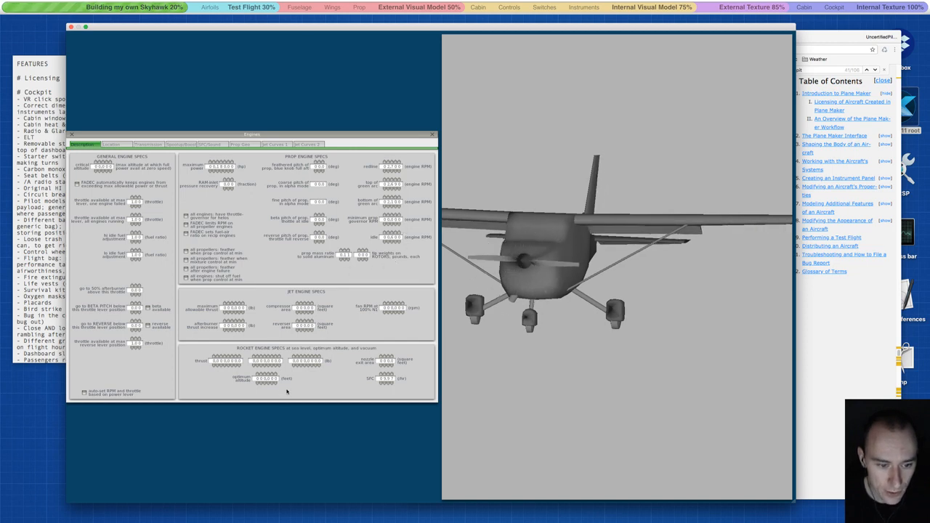
click(114, 144)
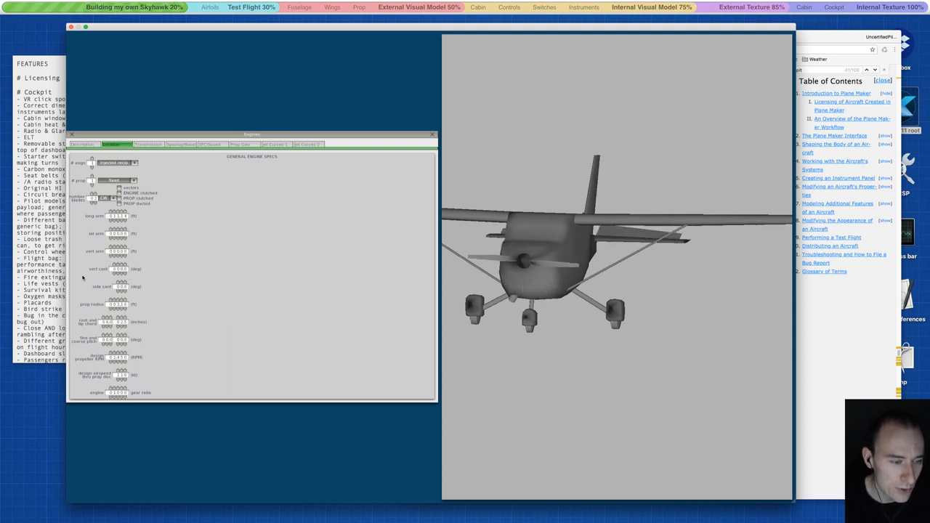
click(148, 144)
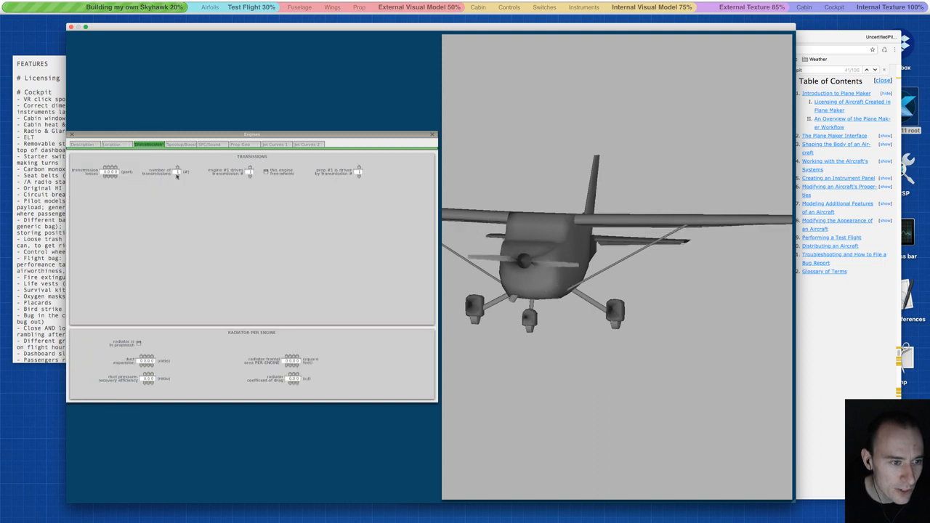
click(181, 143)
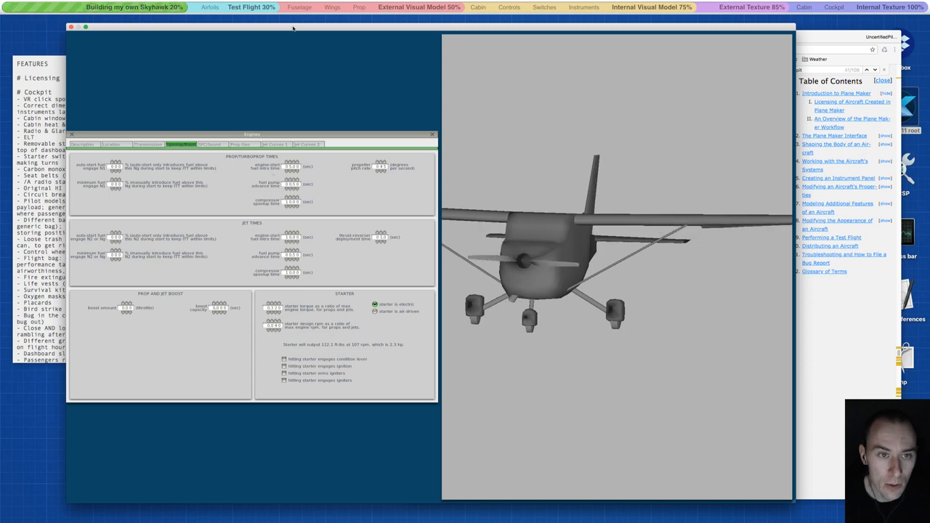
In Stickies, append "; Engines, spoolup/boost, engine-start fuel intro time;" to the Backlog note's test flight item, and return to the Engines settings.
drag(292, 26, 321, 235)
click(395, 92)
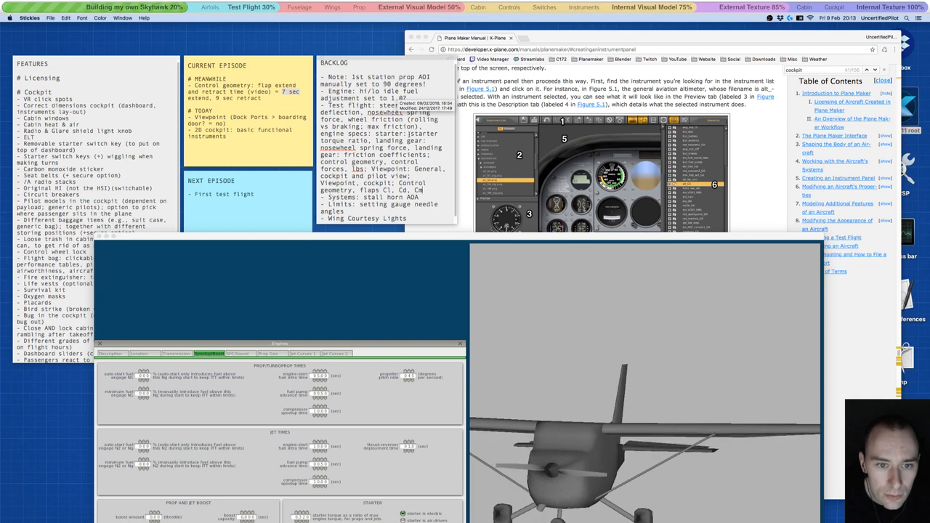
click(435, 193)
text(; )
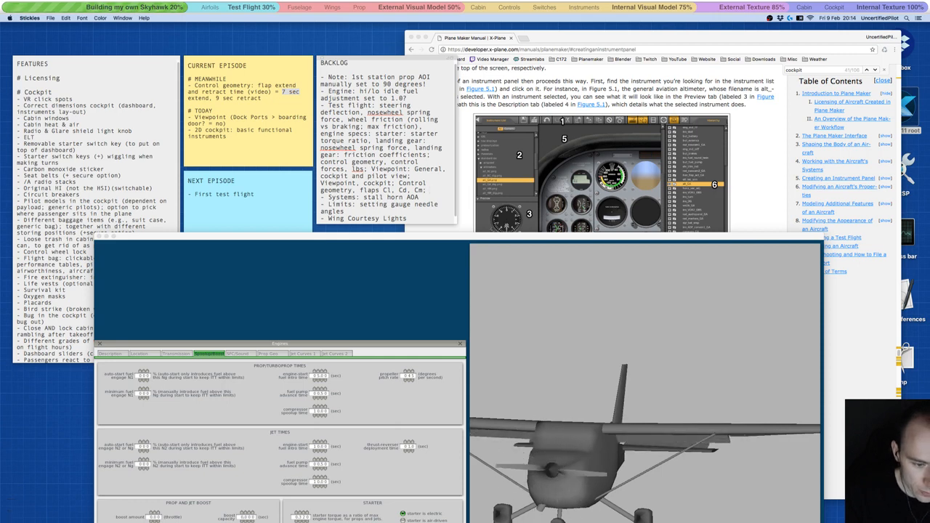
text(Engines, )
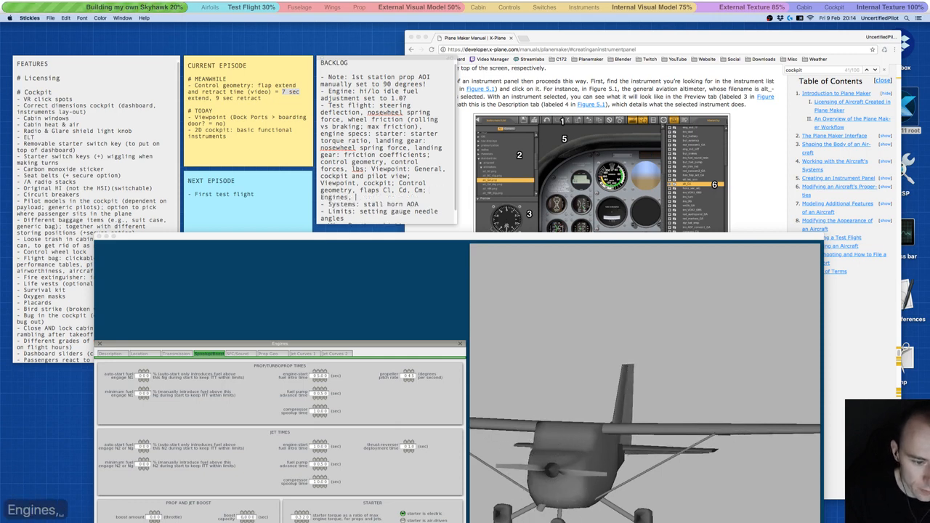
text(Spoo)
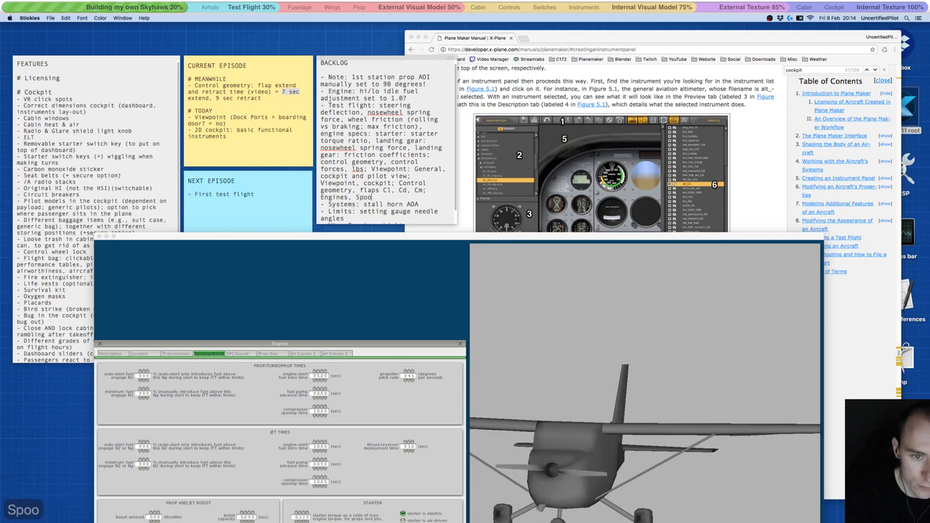
key(BackSpace)
key(BackSpace)
key(BackSpace)
key(BackSpace)
text(sp)
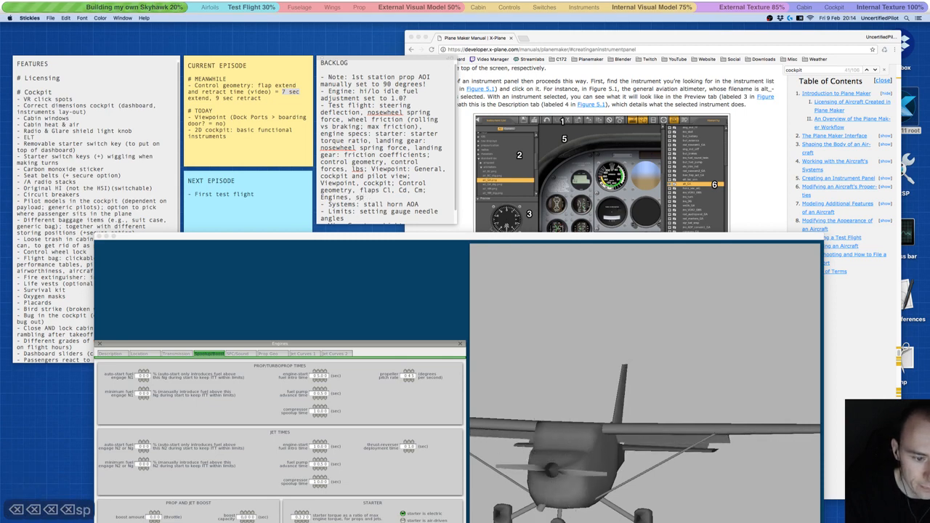
text(oolup)
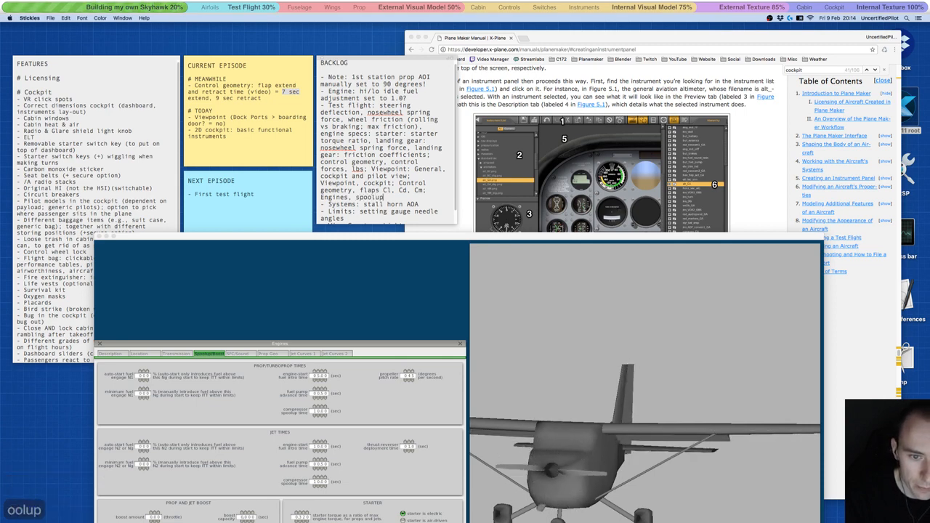
text(/boost,)
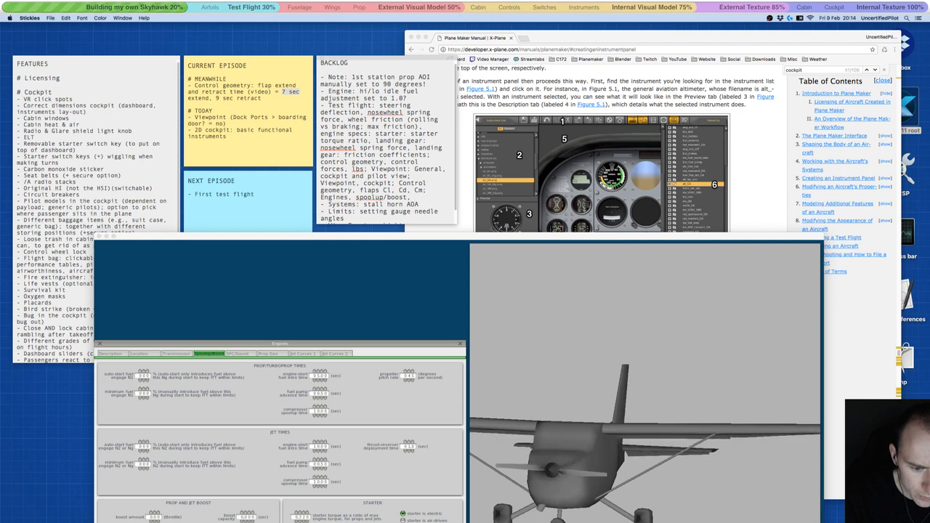
text(engine-start fule)
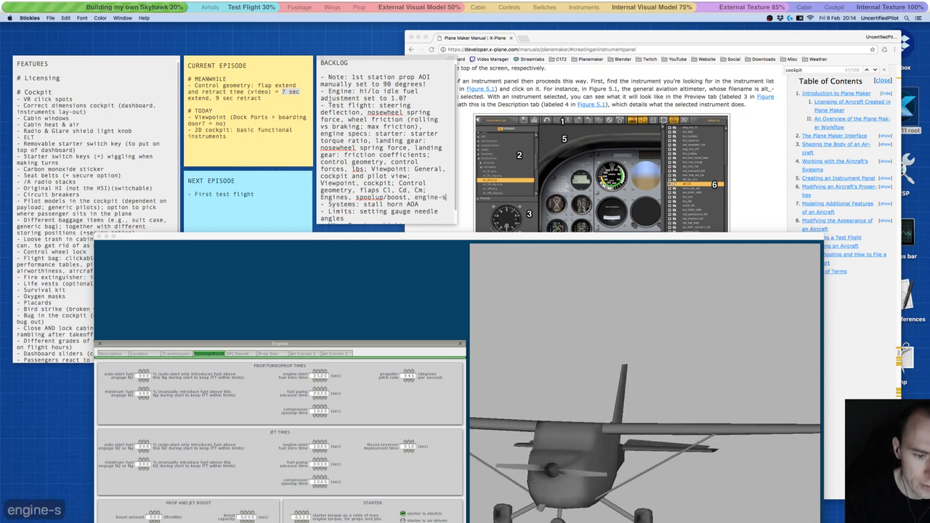
key(BackSpace)
key(BackSpace)
key(BackSpace)
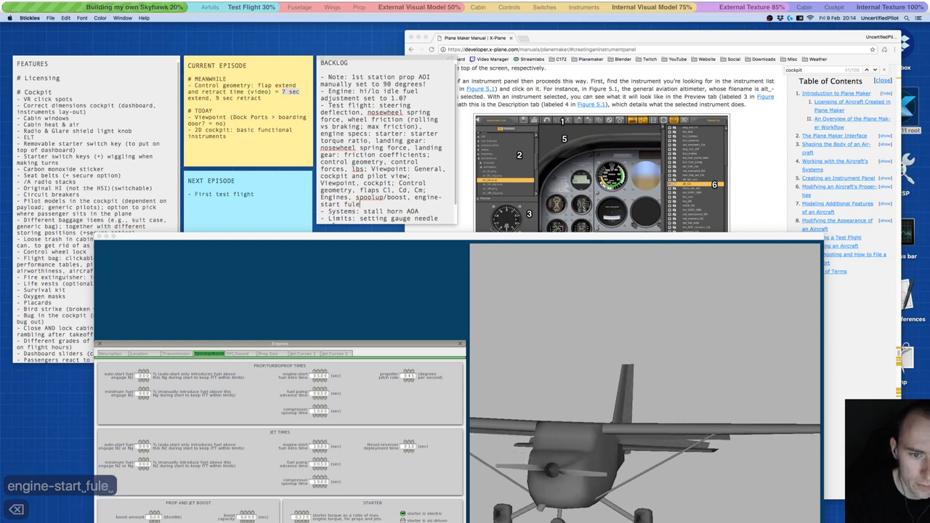
text(uel intro time;)
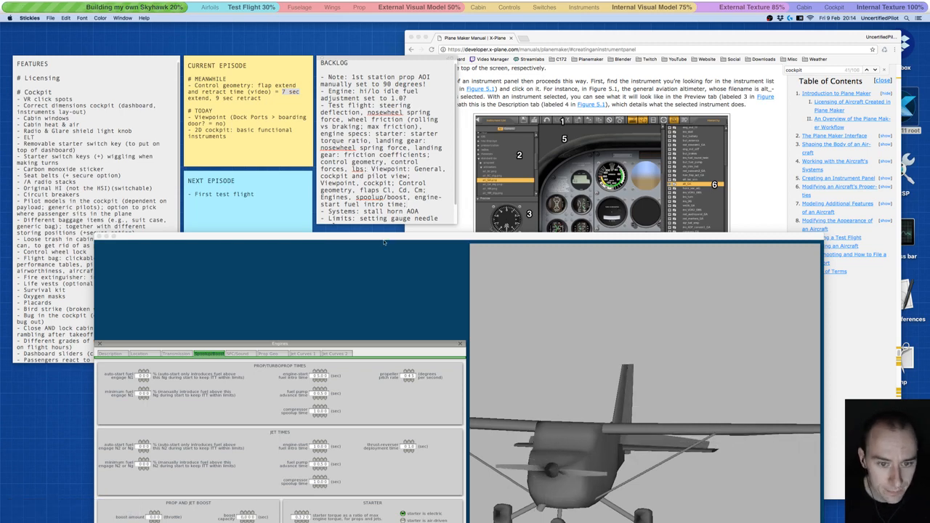
drag(385, 237, 387, 50)
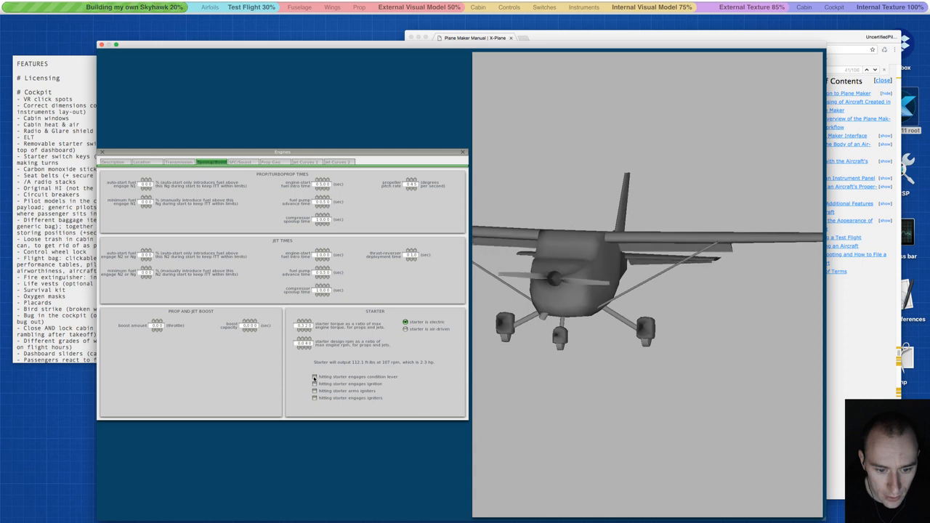
Enable "hitting starter engages ignition" in the engine's starter settings, and close the Engines window.
mouse_move(314, 378)
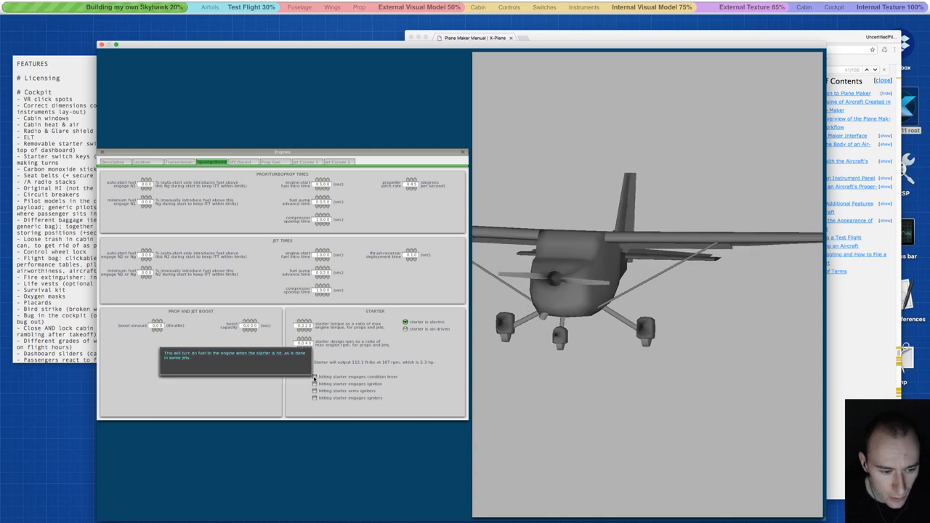
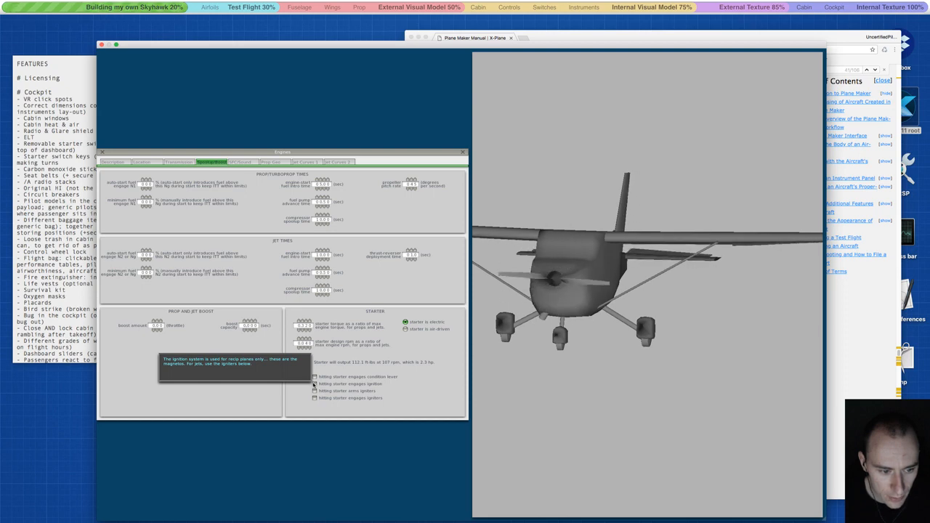
click(314, 383)
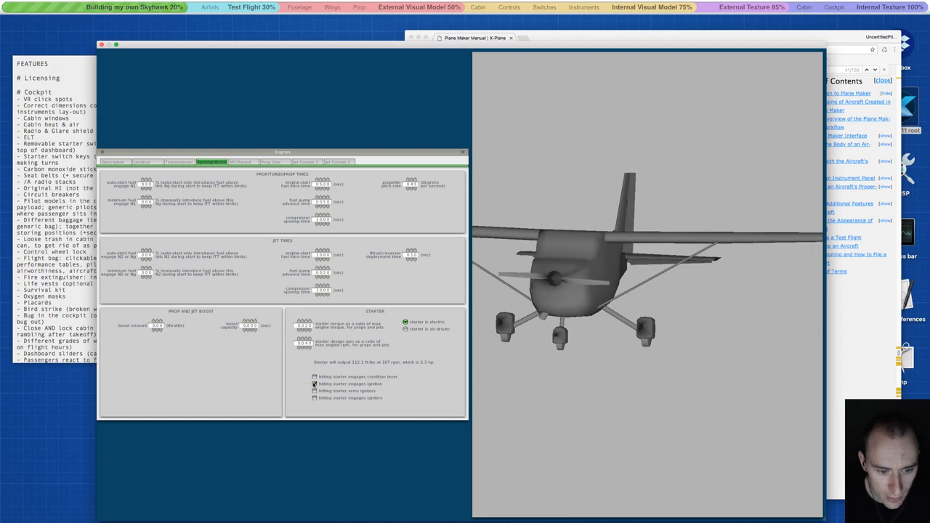
mouse_move(314, 393)
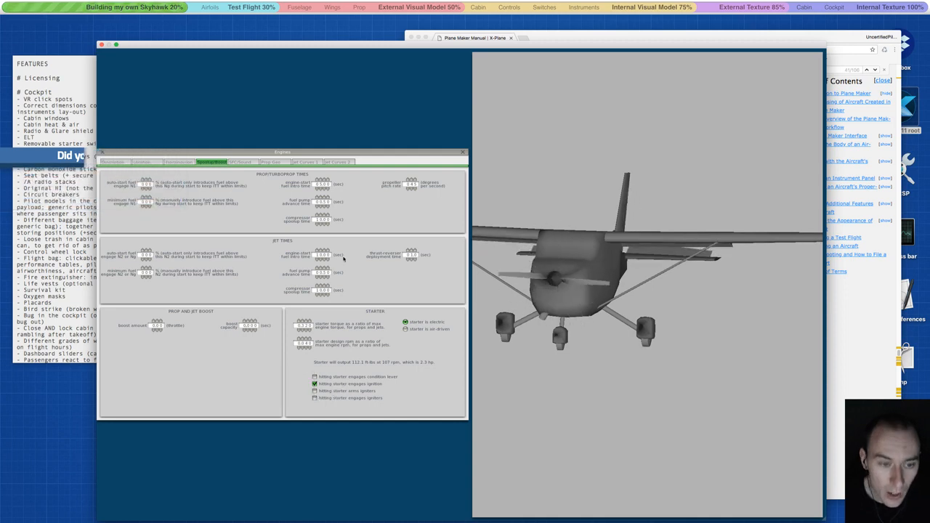
click(462, 151)
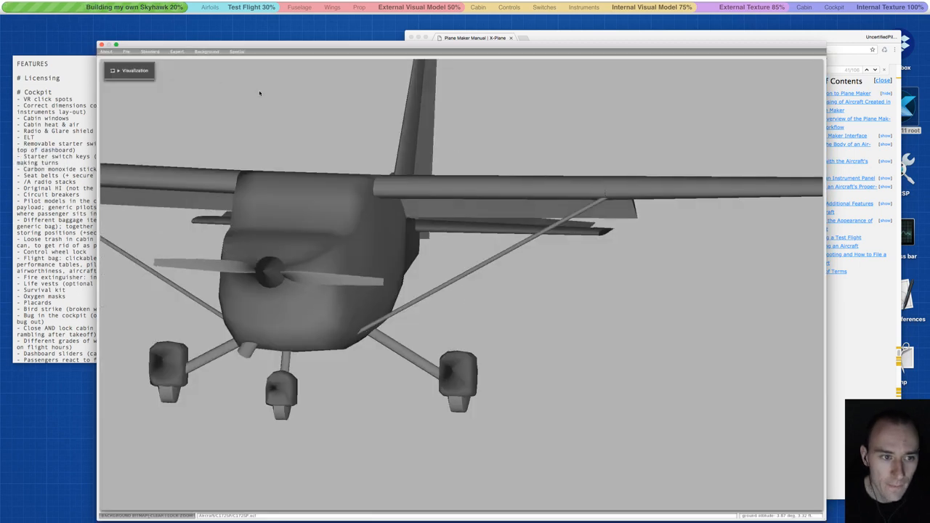
Open the 2-D panel editor and place the but_avionics.png switch low on the panel, between the trim indicators and the prop gauge.
click(149, 52)
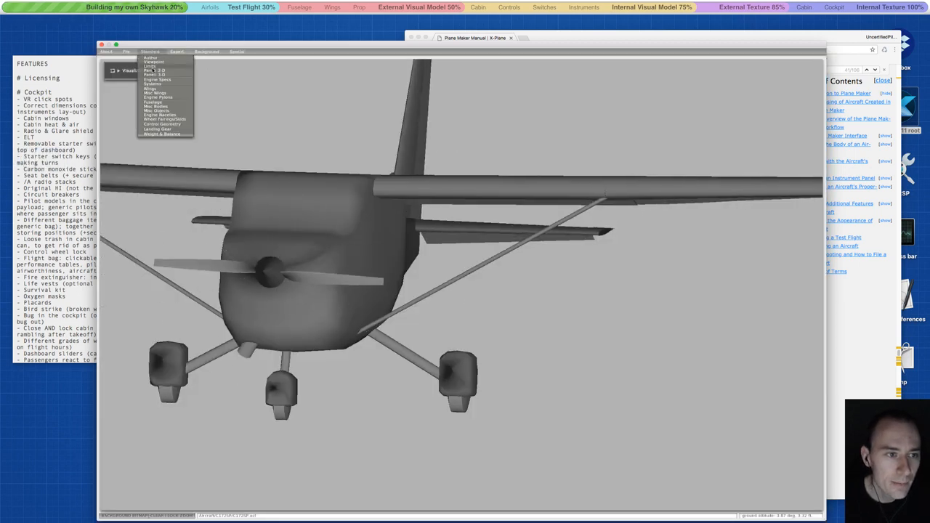
click(152, 71)
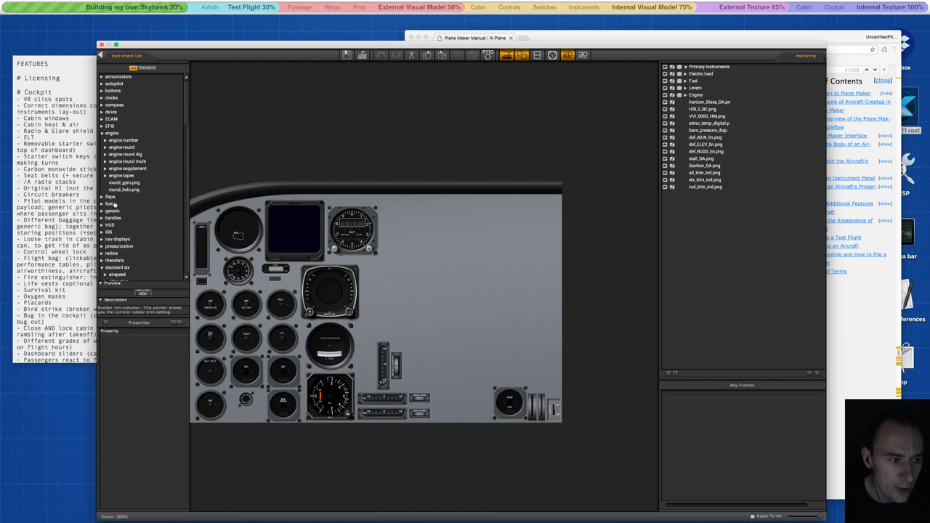
click(101, 90)
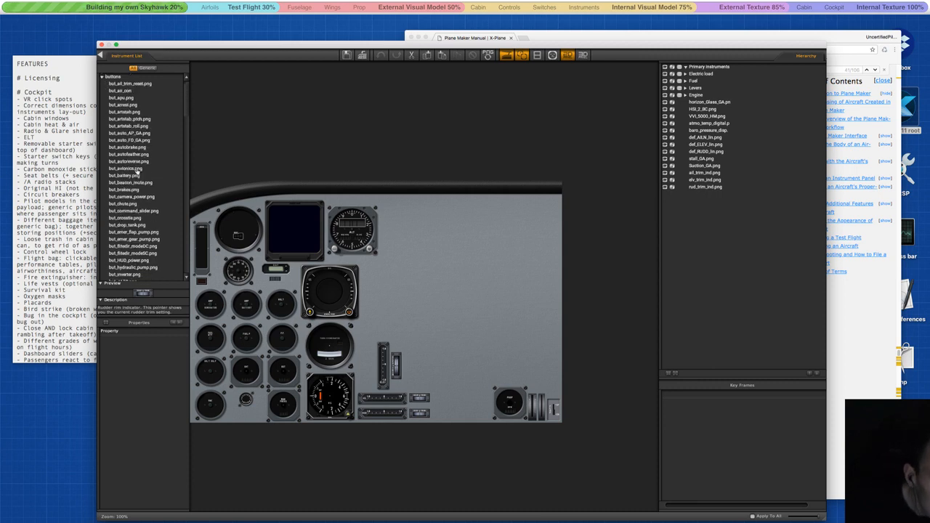
scroll(136, 174, down, 1)
scroll(137, 172, down, 1)
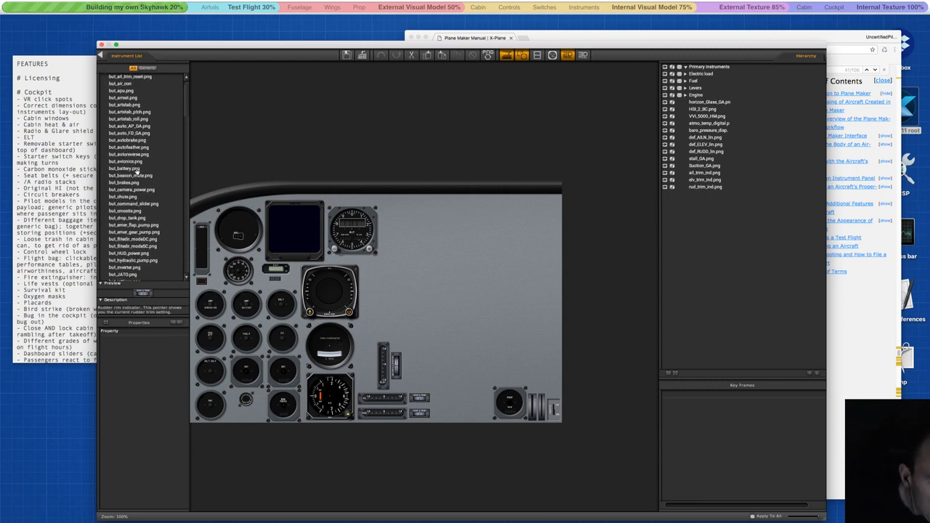
drag(136, 163, 461, 408)
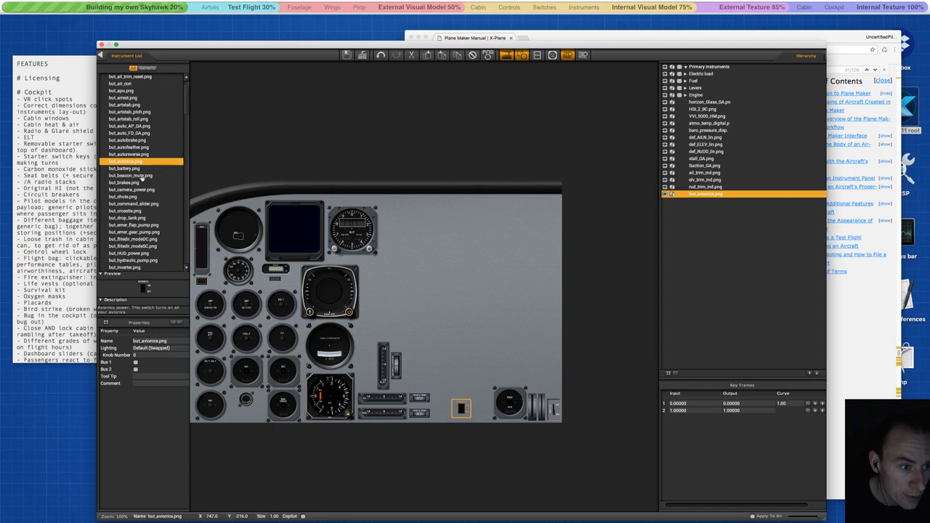
Add the but_battery.png switch beside the trim indicators and line up the avionics switch directly to its right.
drag(131, 169, 454, 411)
click(461, 409)
click(460, 410)
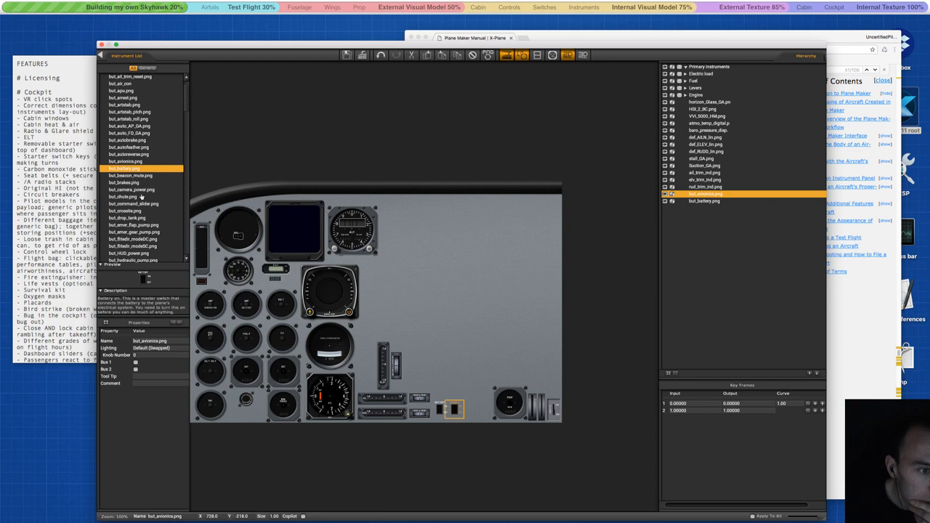
Browse the buttons category for other needed switches, checking the previews and descriptions of the brakes and emergency flap pump buttons.
scroll(142, 196, down, 3)
click(125, 159)
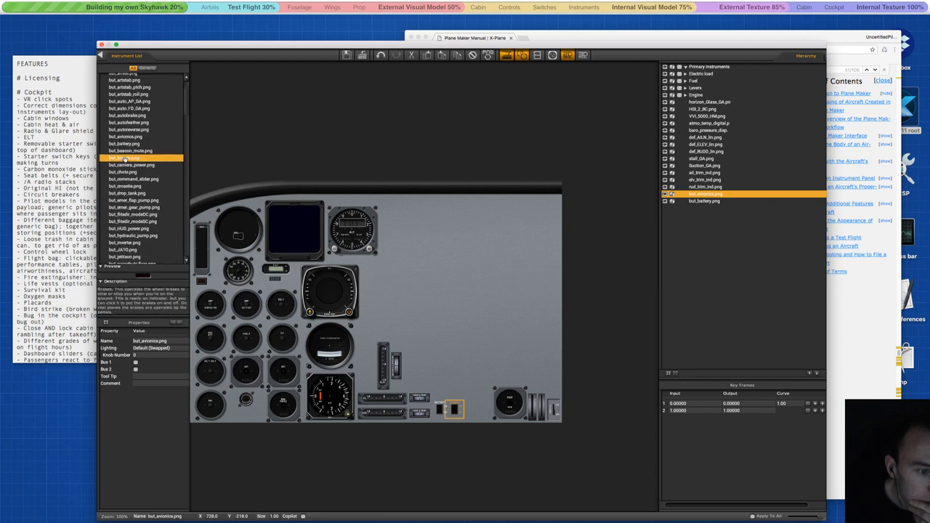
click(134, 201)
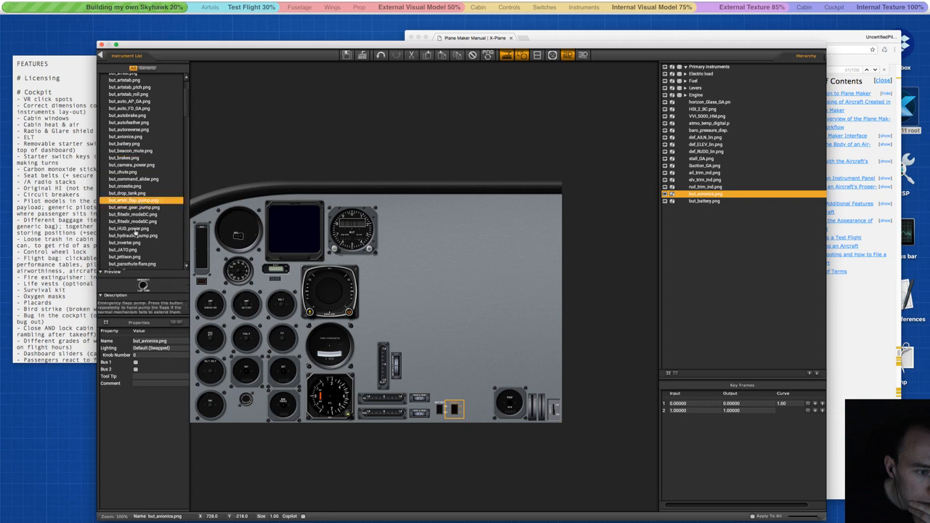
scroll(138, 242, down, 1)
scroll(138, 249, down, 1)
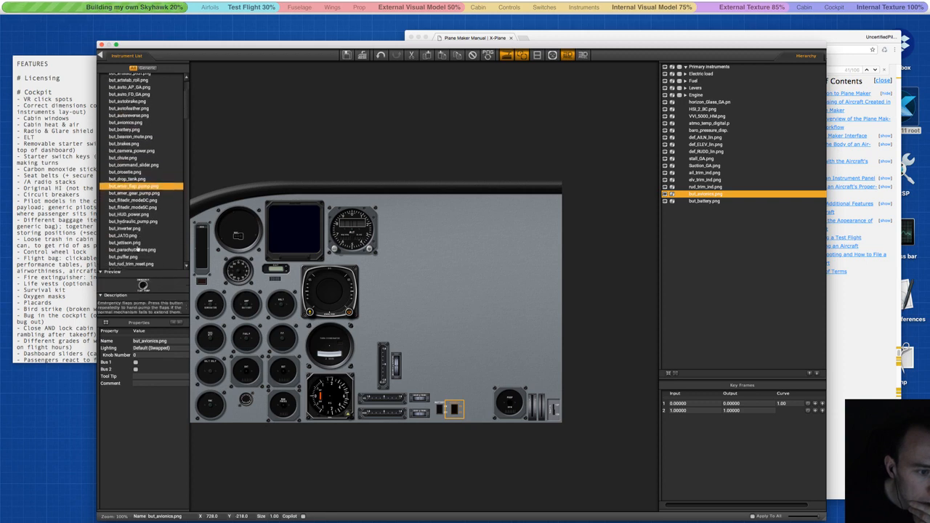
scroll(138, 250, down, 5)
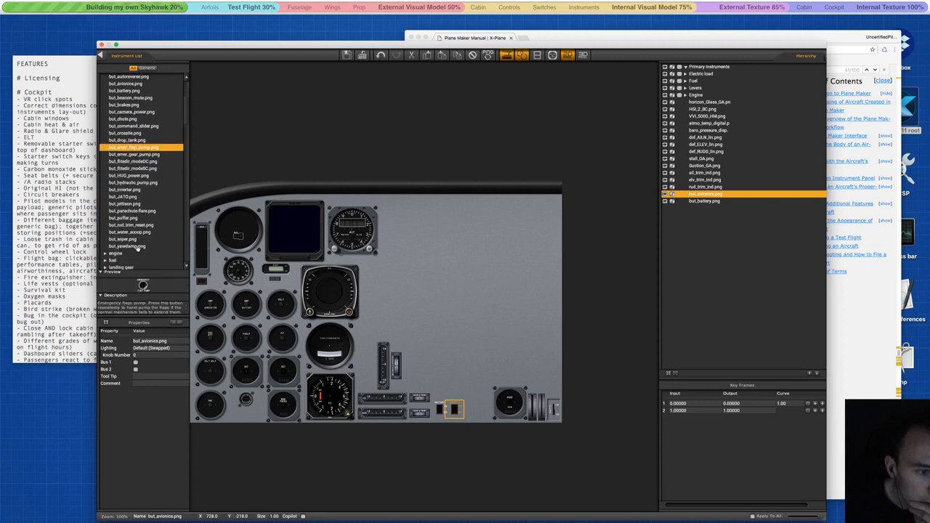
scroll(151, 223, up, 7)
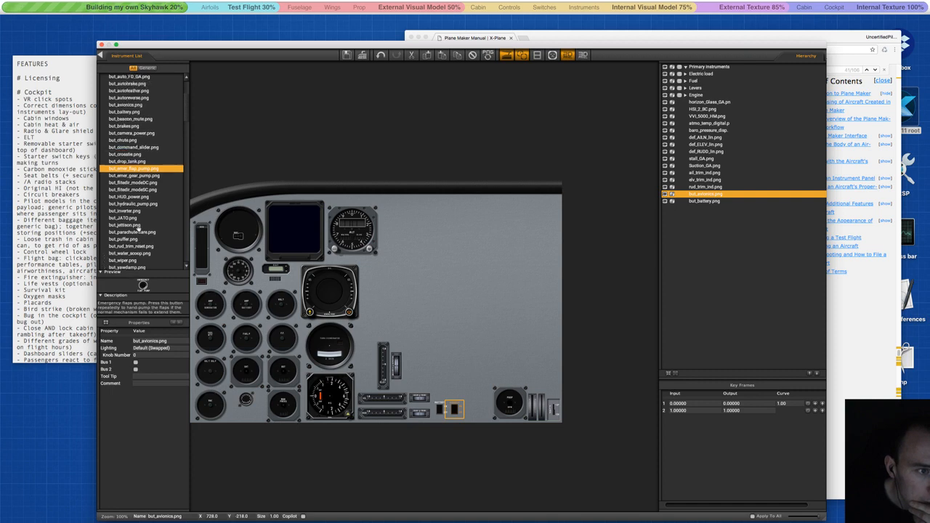
scroll(131, 218, up, 7)
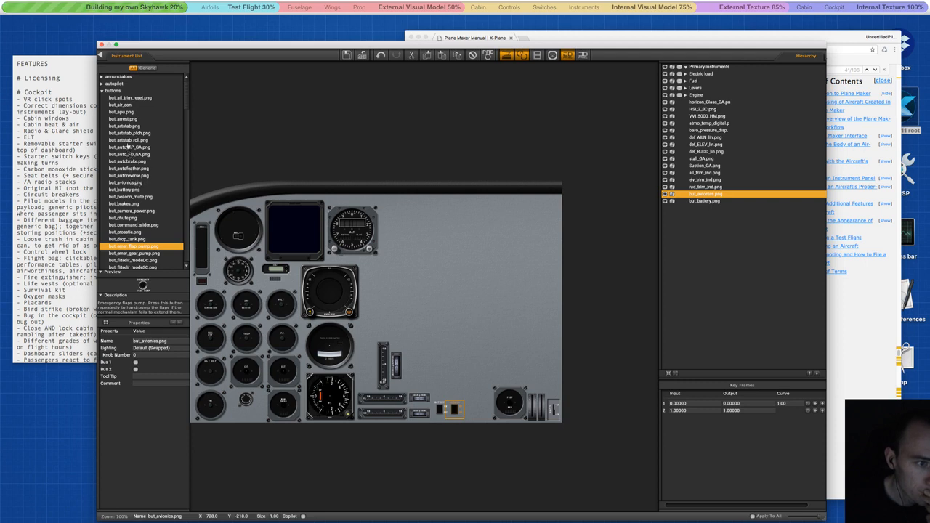
scroll(127, 145, down, 4)
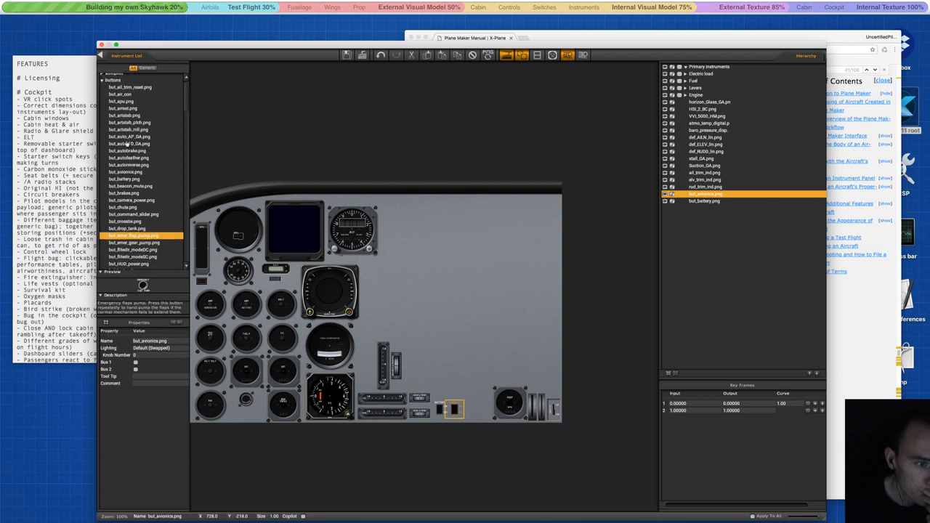
scroll(125, 144, down, 7)
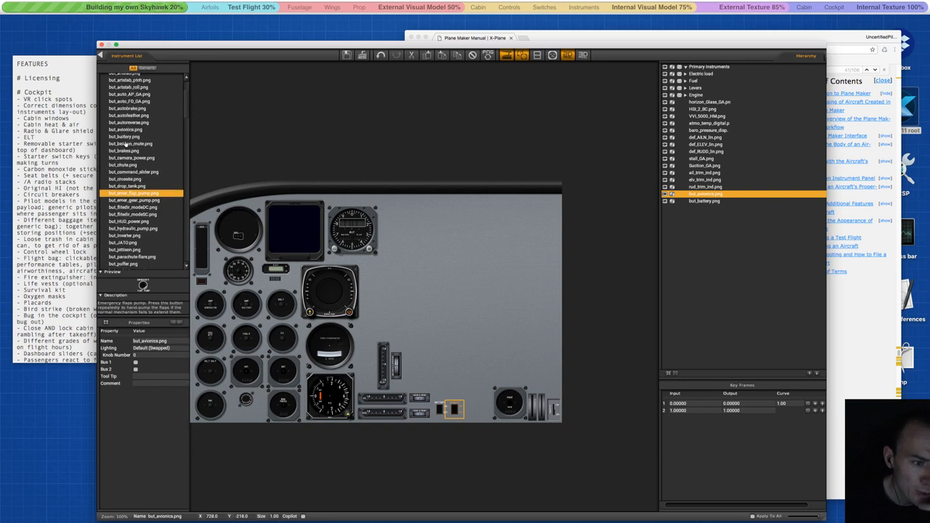
scroll(125, 145, down, 3)
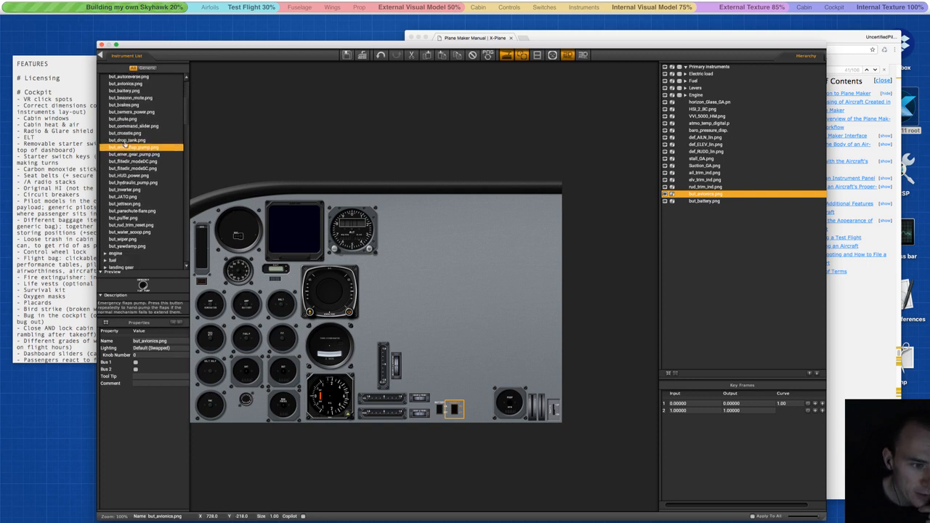
scroll(123, 142, up, 15)
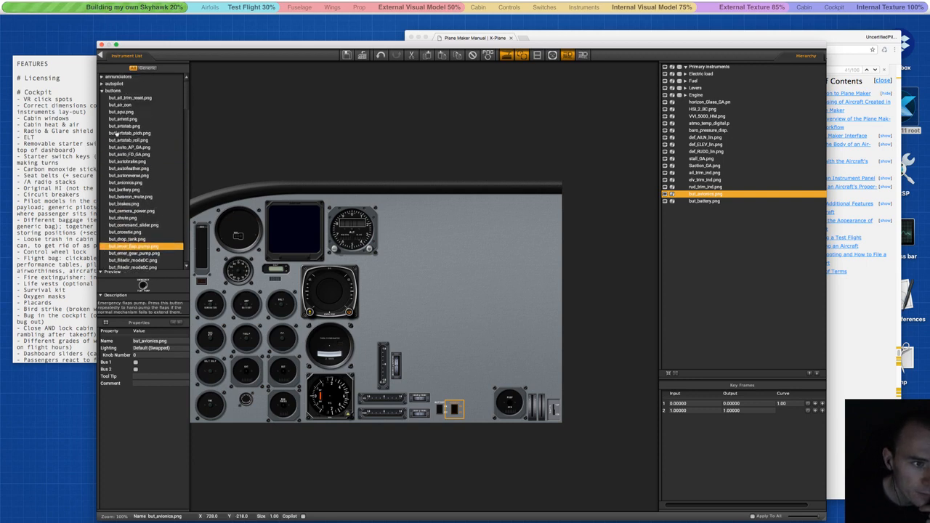
Place the chrono_HM.png chronometer from the clocks category on the panel, just right of the altimeter.
click(102, 90)
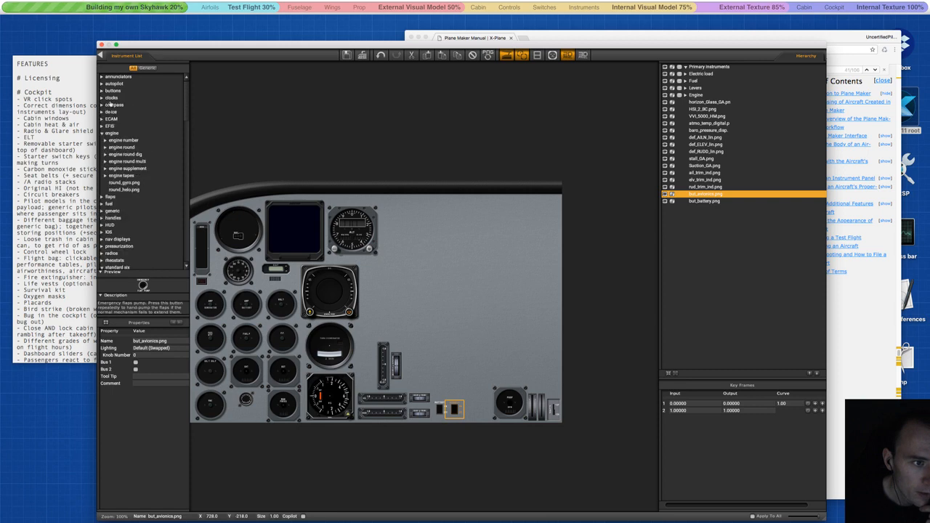
click(102, 97)
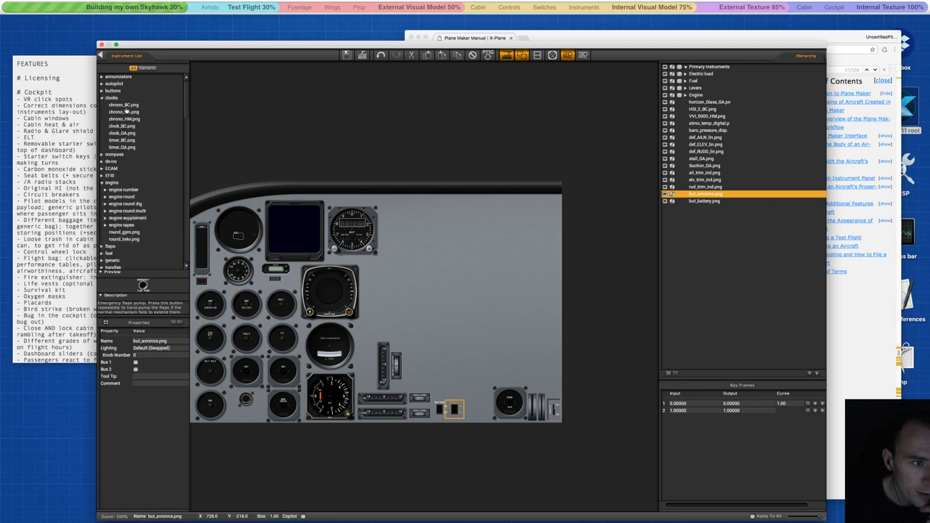
click(127, 119)
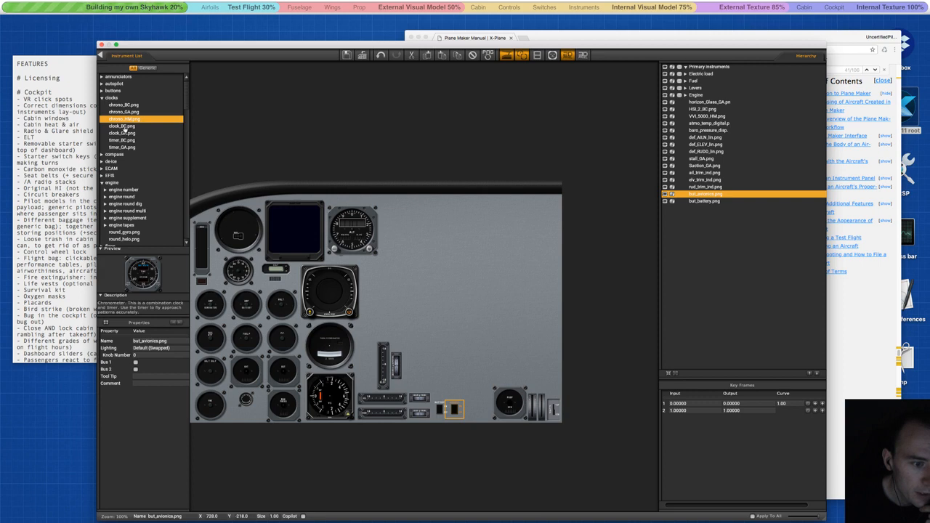
drag(125, 122, 402, 225)
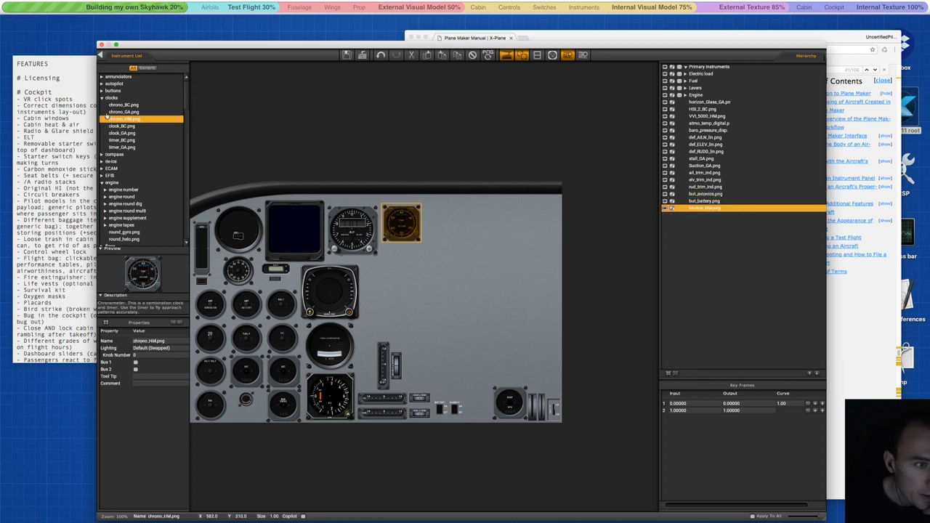
Add the de-ice pitot_heat.png switch to the instrument panel, right of the vertical trim indicator and above the battery and avionics switches.
click(103, 154)
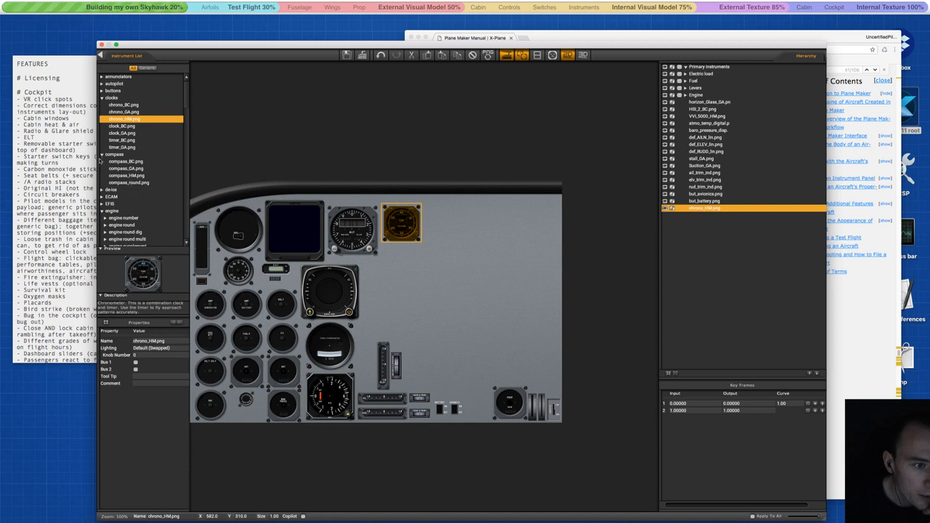
click(103, 155)
click(102, 162)
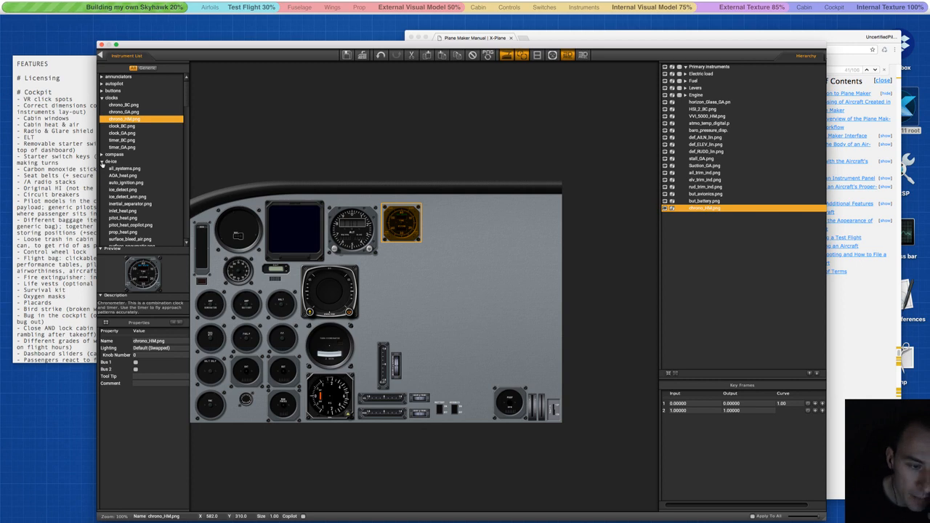
click(135, 218)
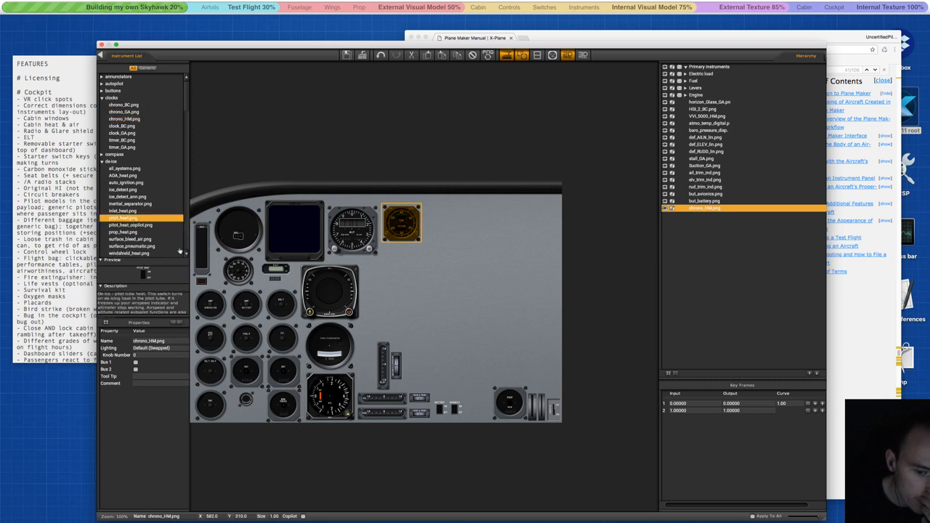
drag(127, 218, 425, 375)
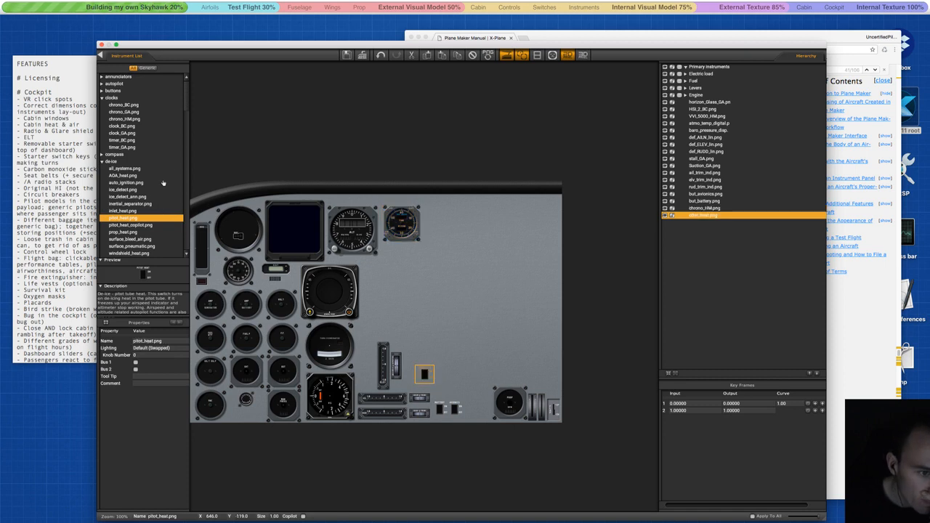
Examine the digital engine number instruments, previewing dig_batt_amps.png and dig_gen_amps.png.
scroll(118, 191, down, 2)
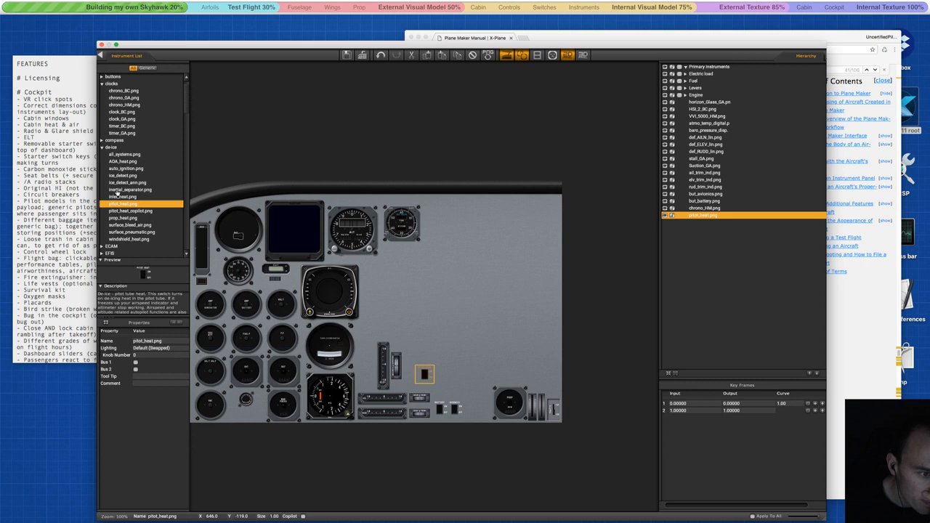
scroll(117, 194, down, 1)
scroll(117, 194, down, 3)
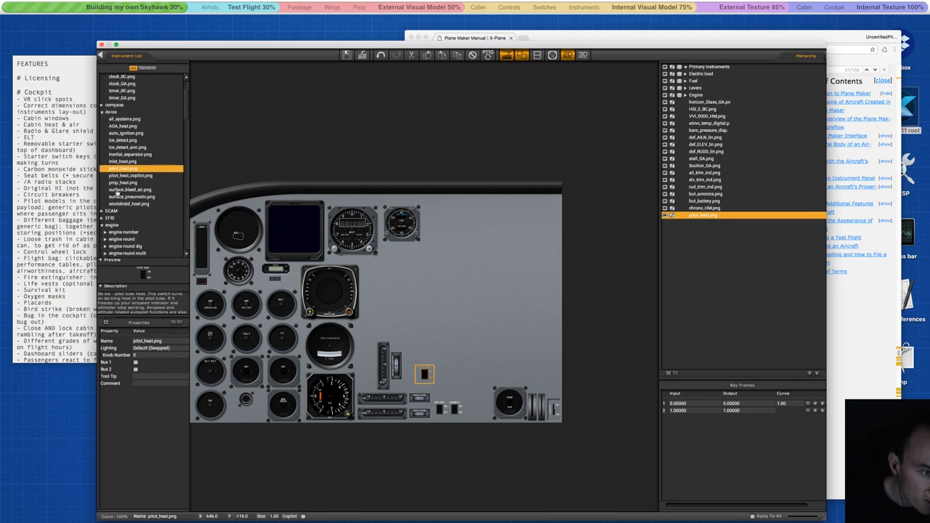
scroll(117, 193, down, 4)
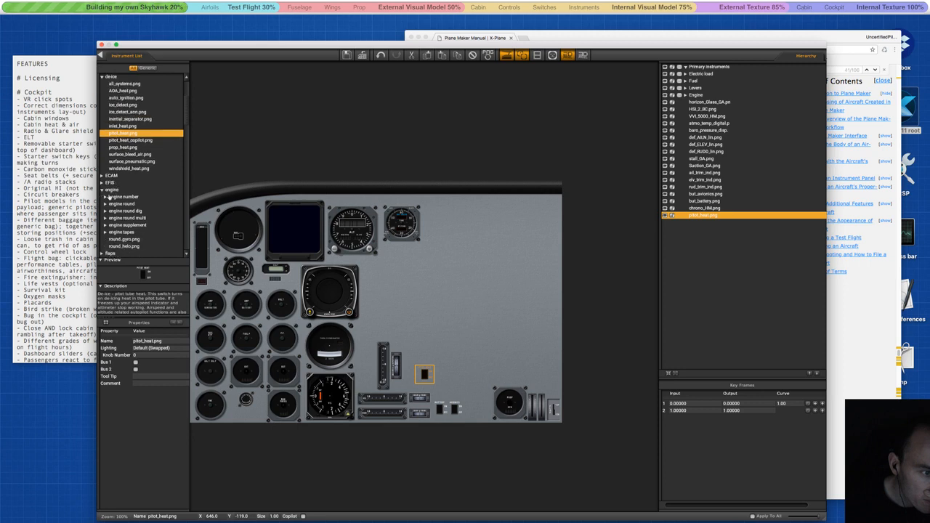
click(106, 196)
scroll(107, 197, down, 1)
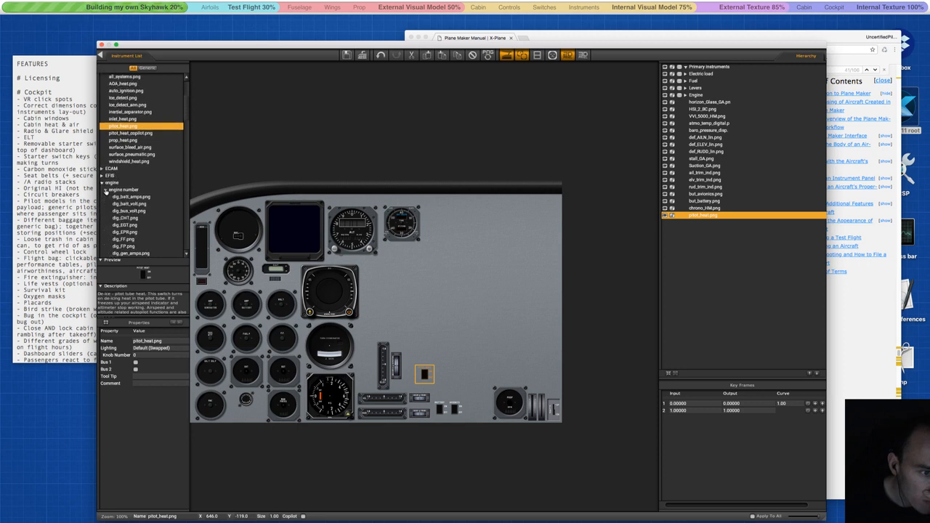
scroll(127, 225, down, 1)
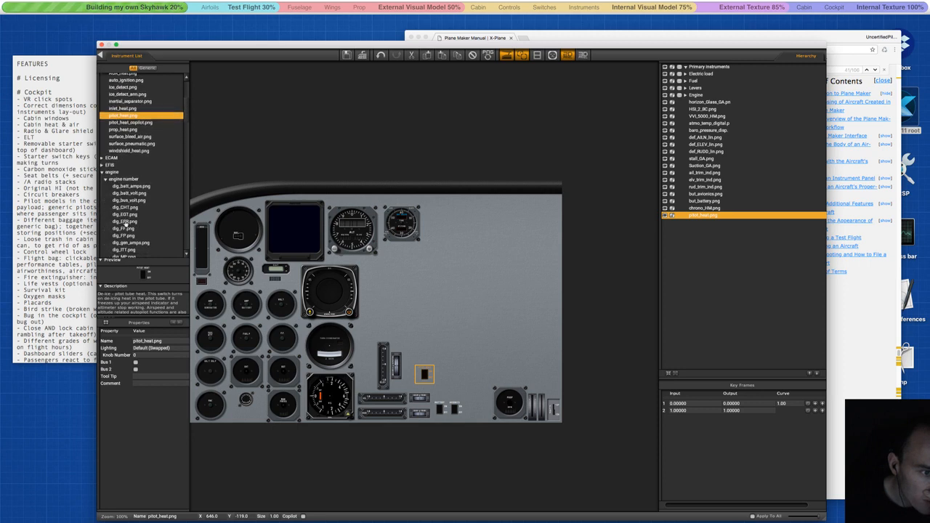
scroll(125, 222, down, 2)
scroll(125, 223, down, 1)
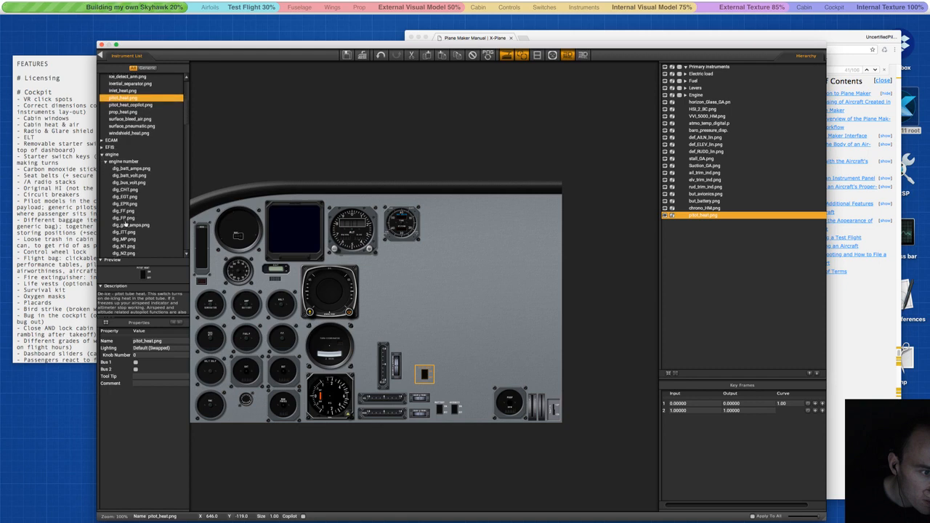
click(125, 170)
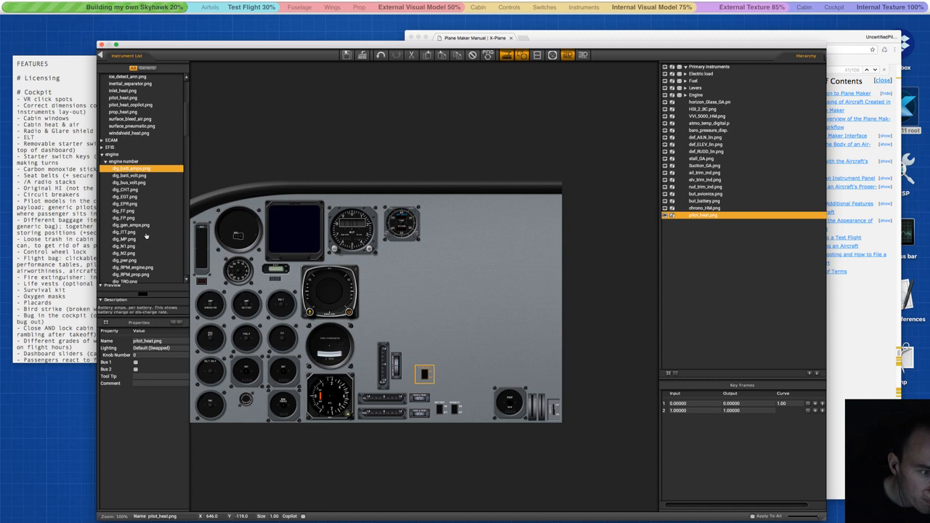
scroll(146, 236, down, 2)
click(135, 212)
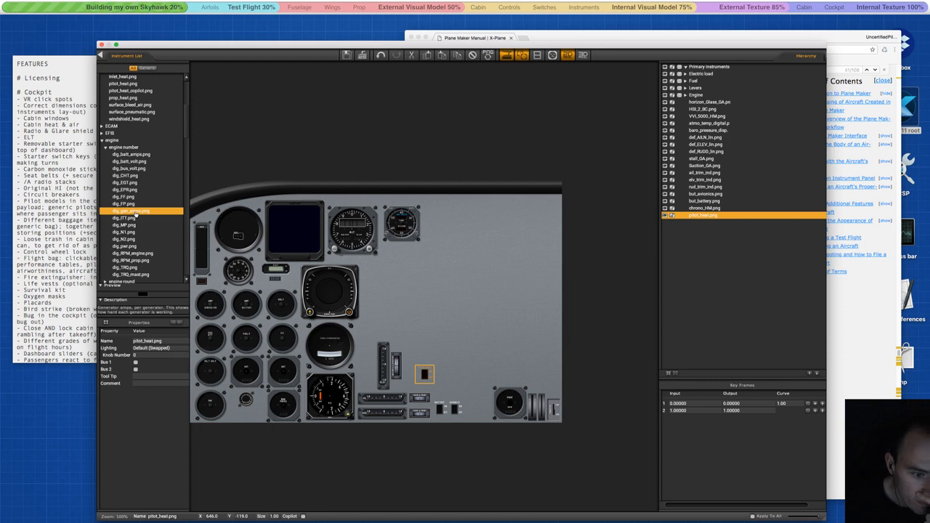
scroll(136, 240, down, 2)
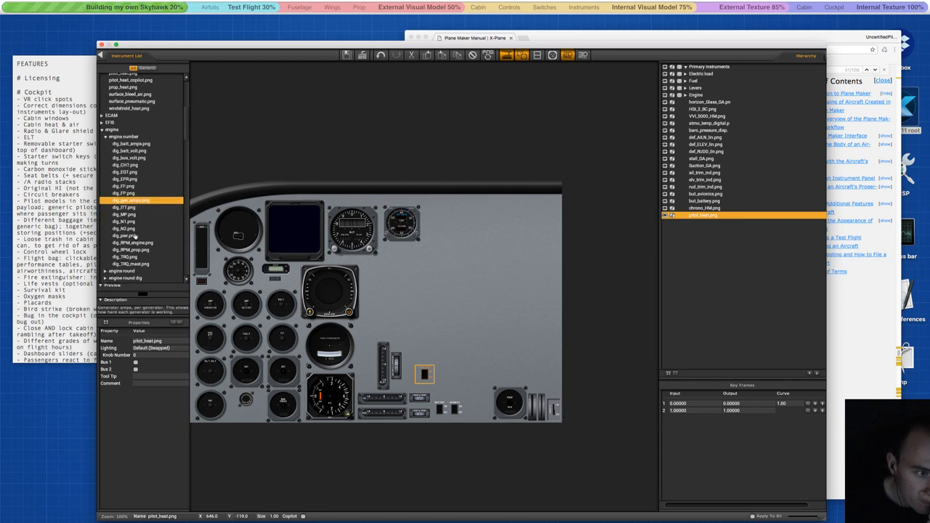
scroll(135, 236, down, 4)
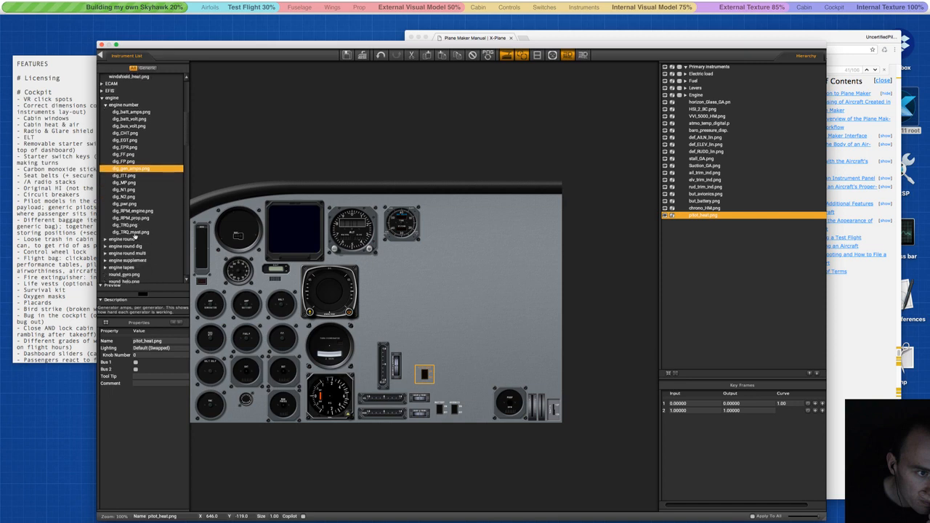
Examine the engine supplement gauges, previewing the battery ammeter sqr_batt_amps.png and the battery voltmeter sqr_batt_volt.png.
click(106, 260)
scroll(129, 247, down, 5)
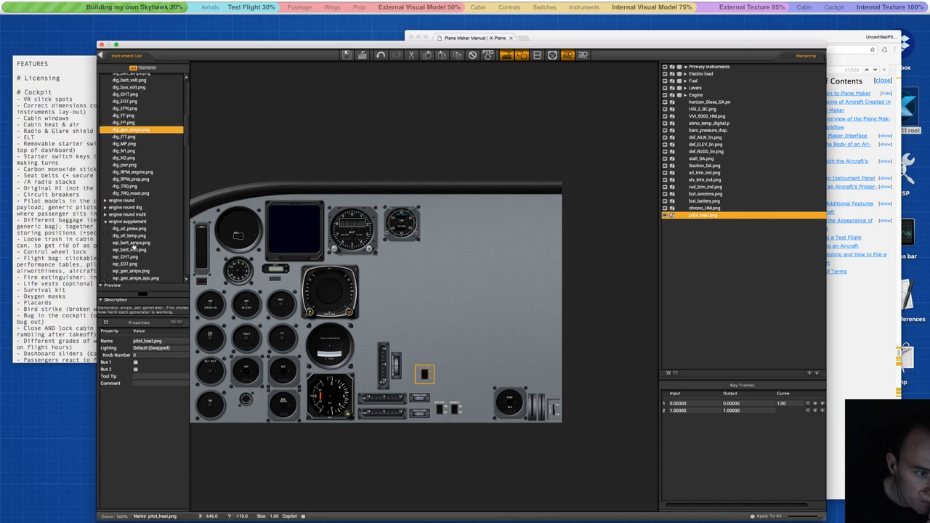
click(132, 244)
scroll(134, 245, down, 4)
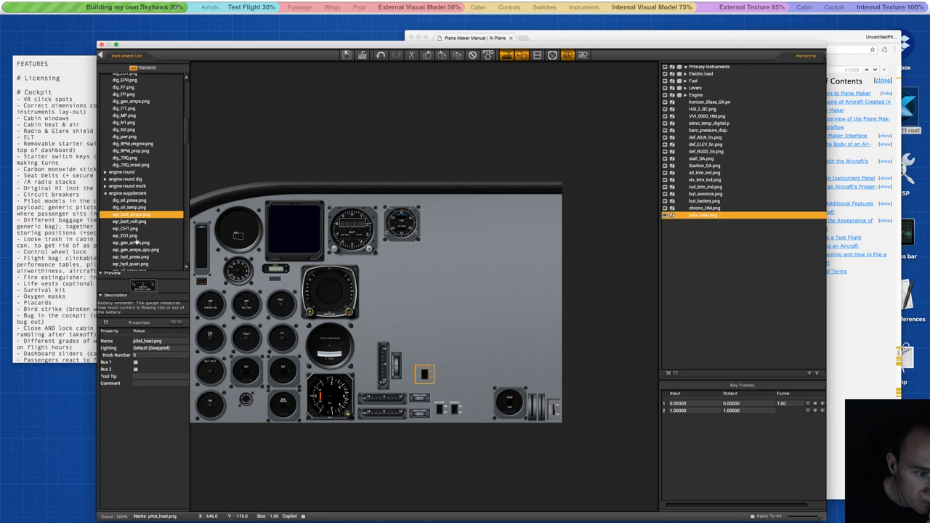
click(131, 222)
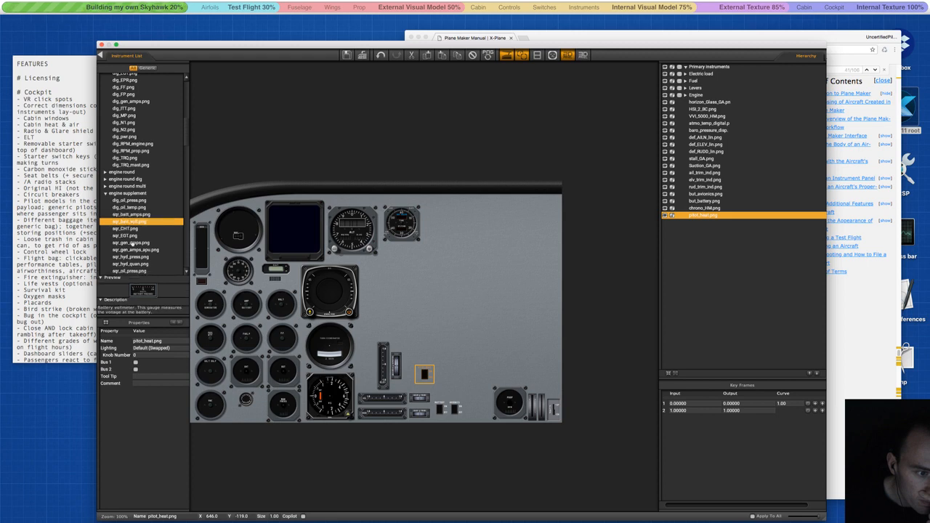
scroll(133, 247, down, 4)
scroll(132, 247, down, 7)
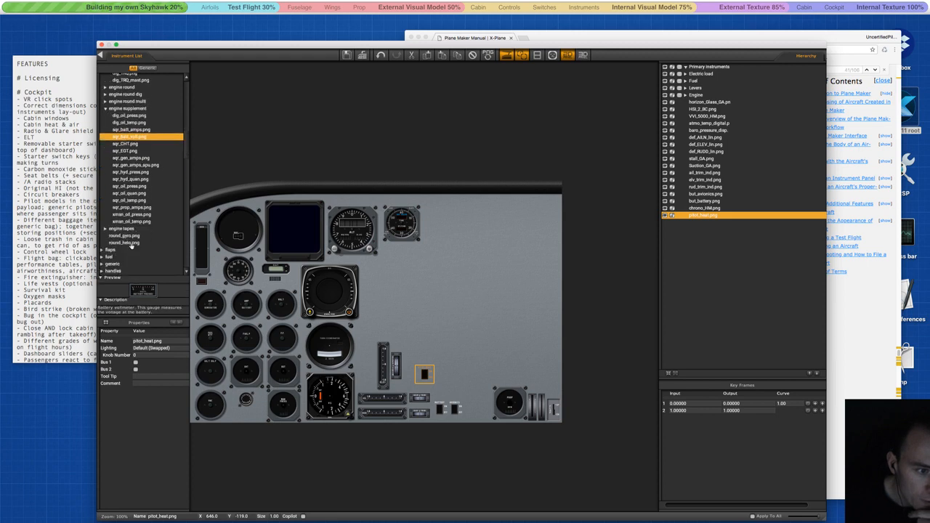
Examine the engine tape gauges and the round gyro gauge, previewing tape_pwr.png, tape_TRQ.png and round_gyro.png.
click(109, 229)
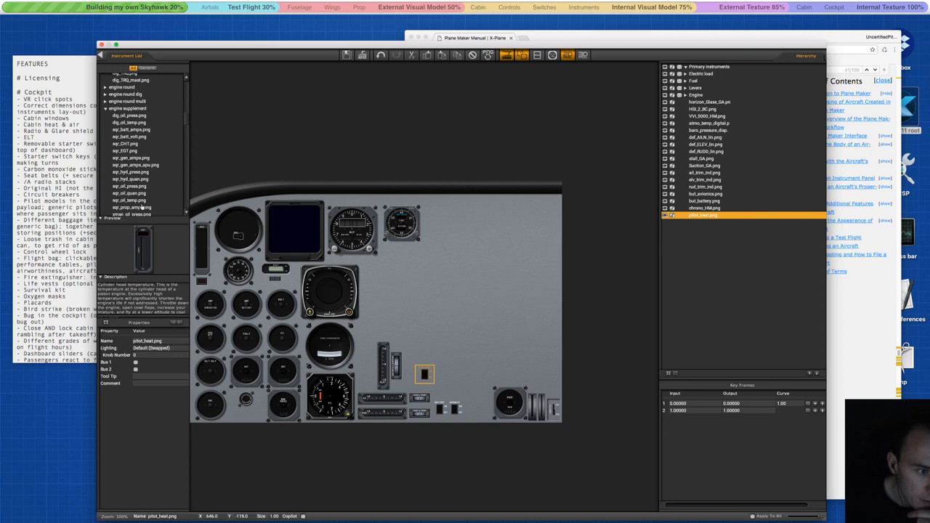
scroll(125, 133, down, 5)
click(127, 169)
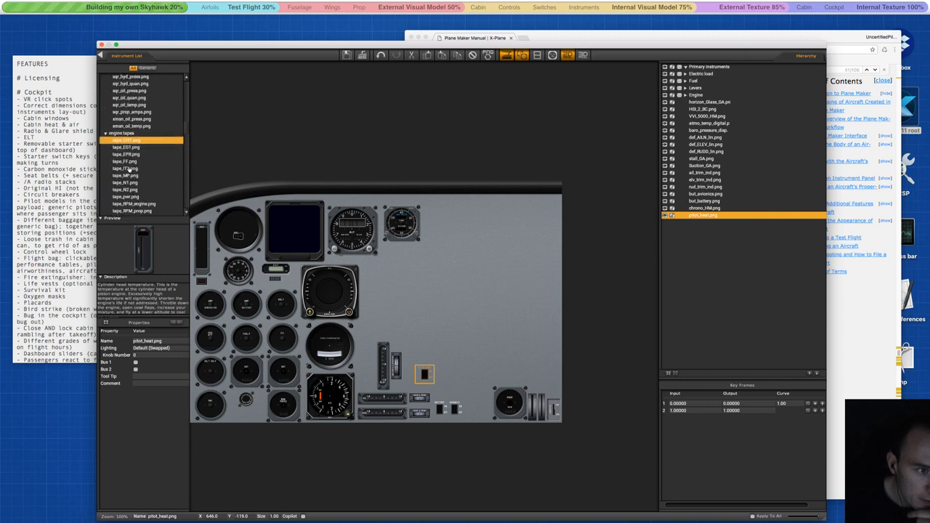
click(127, 182)
click(128, 197)
scroll(128, 198, down, 3)
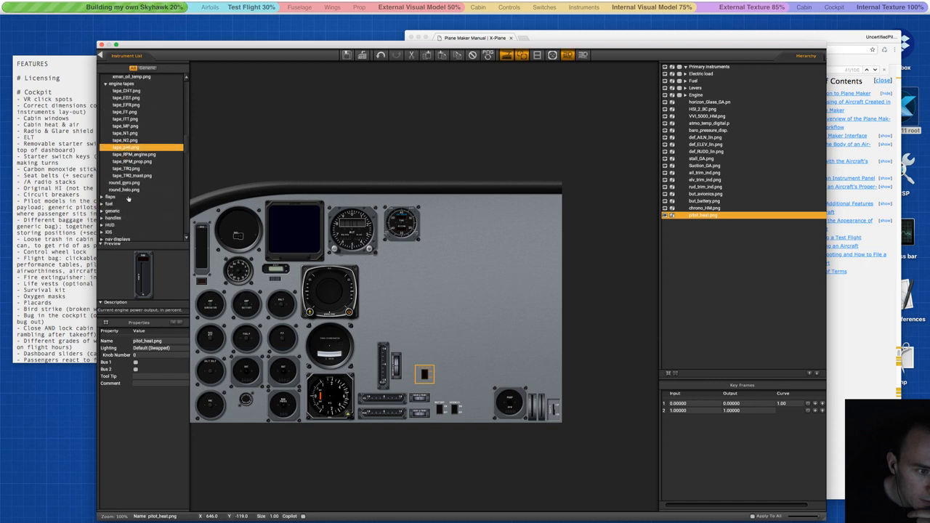
click(129, 161)
click(129, 169)
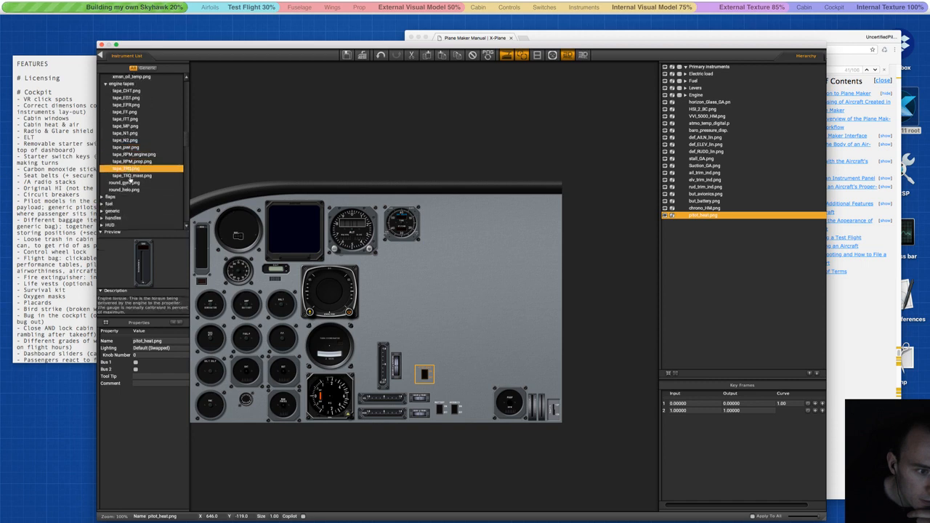
click(129, 178)
click(131, 182)
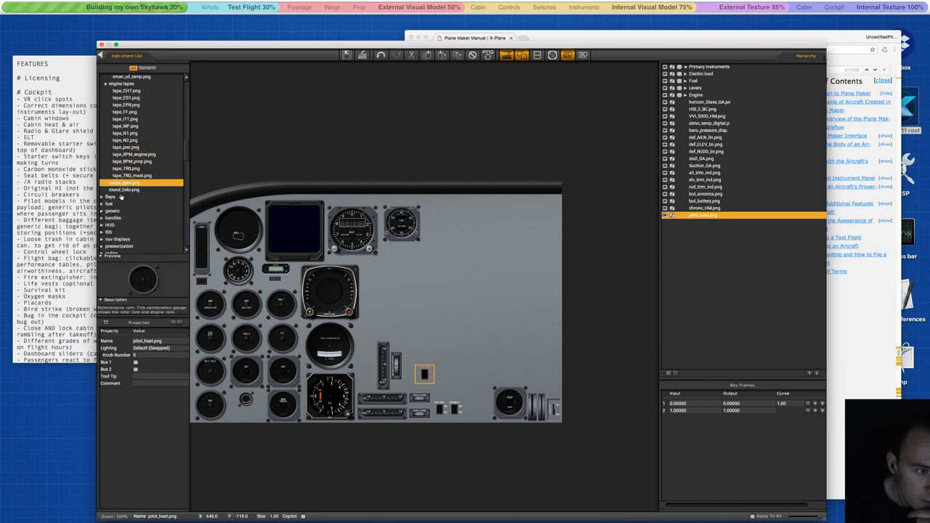
scroll(121, 194, down, 2)
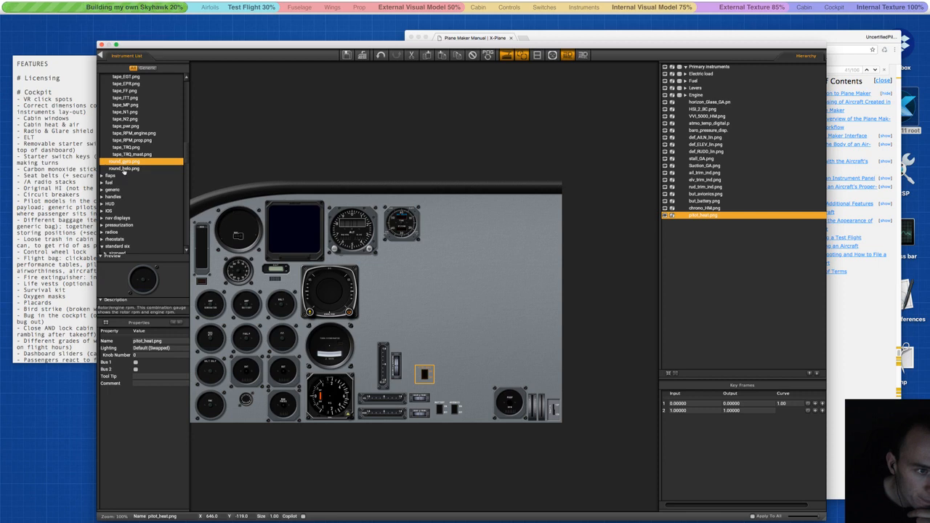
Look through the available button instruments and preview the jettison button.
scroll(124, 172, up, 10)
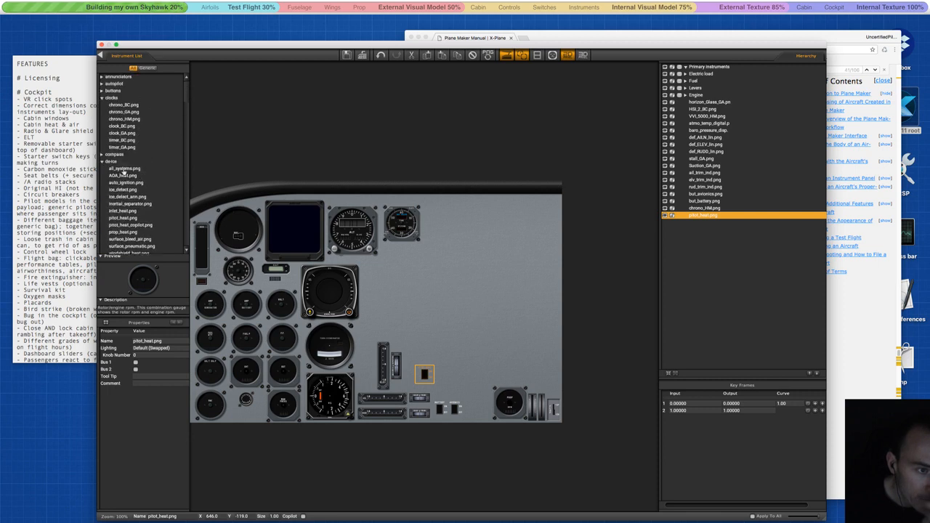
click(102, 90)
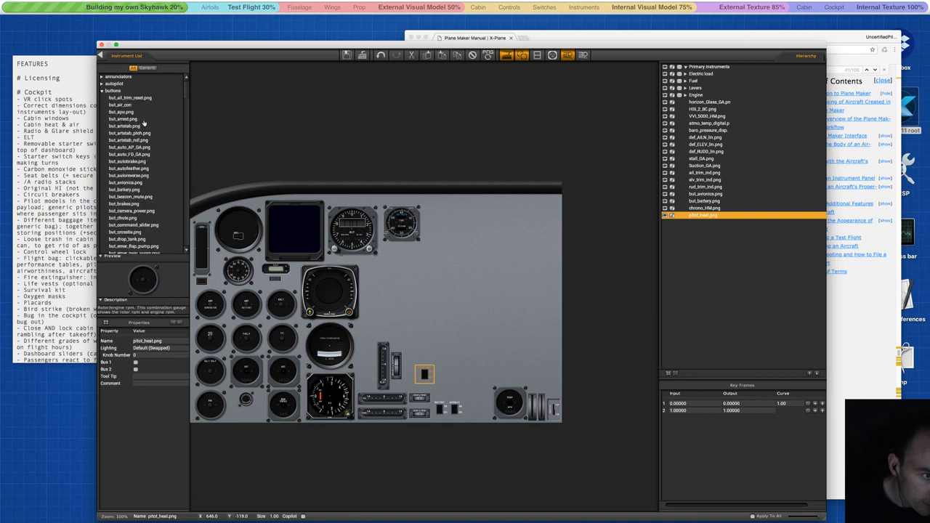
scroll(150, 210, down, 5)
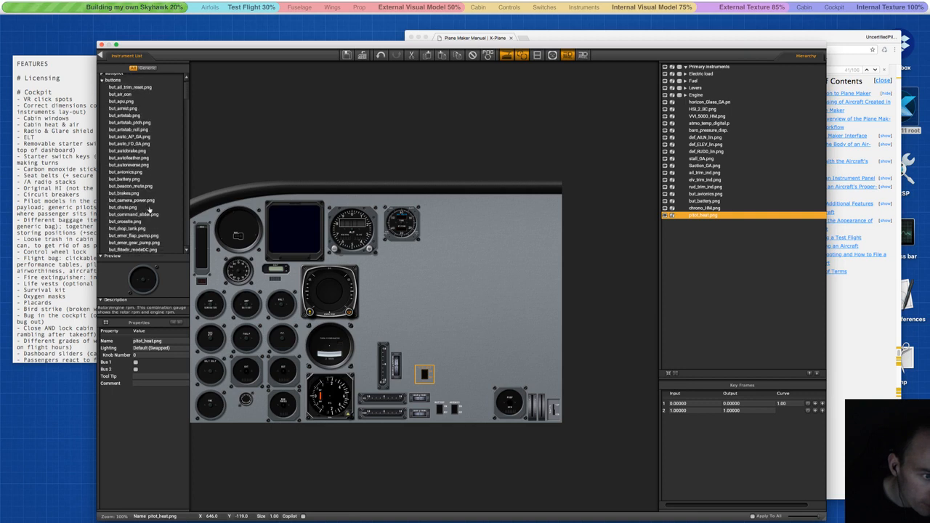
scroll(150, 207, down, 3)
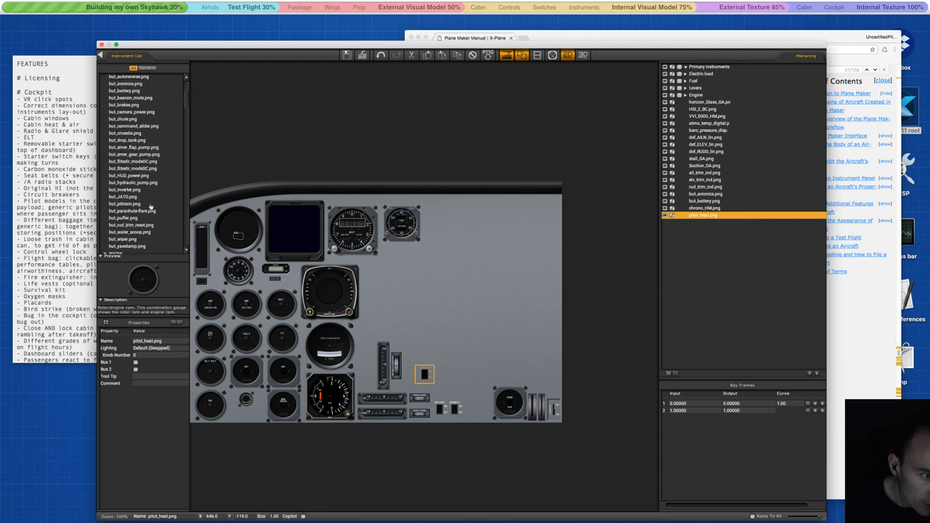
scroll(150, 207, down, 1)
click(128, 193)
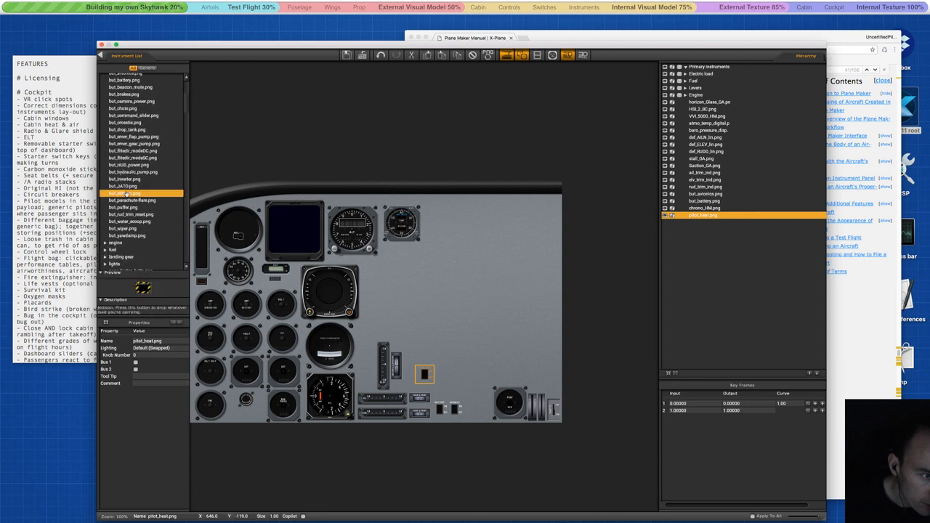
Look through the remaining instrument categories, collapsing the engine number and engine tapes groups and expanding the fuel group.
scroll(149, 196, down, 5)
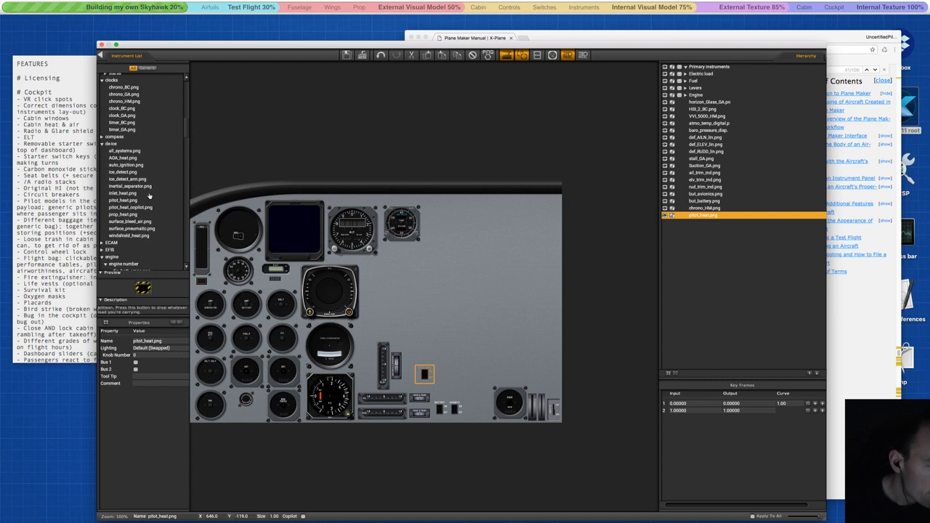
scroll(149, 196, down, 3)
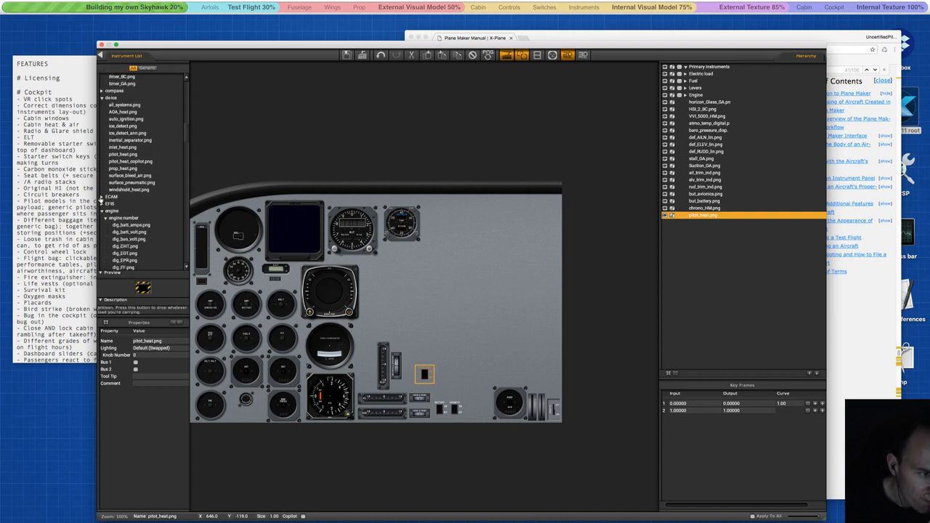
click(101, 197)
click(101, 197)
click(106, 219)
scroll(122, 216, down, 8)
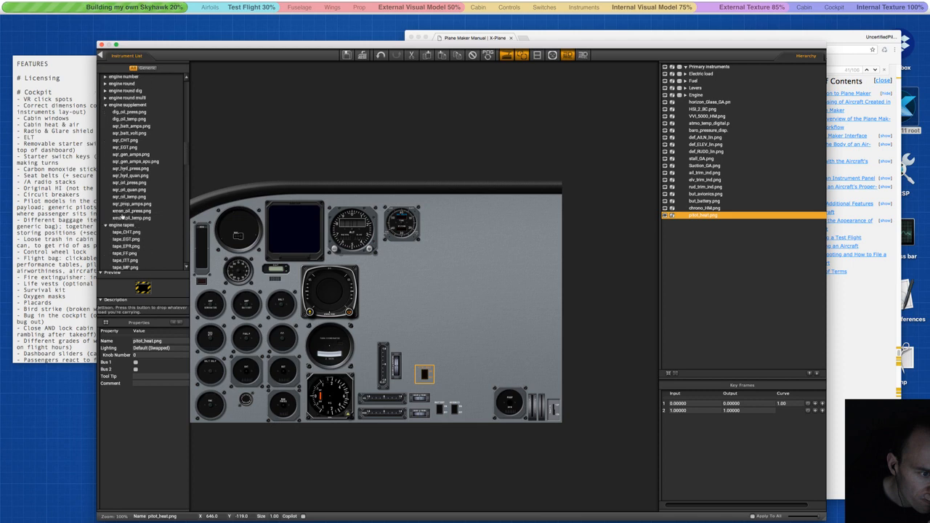
scroll(106, 227, down, 5)
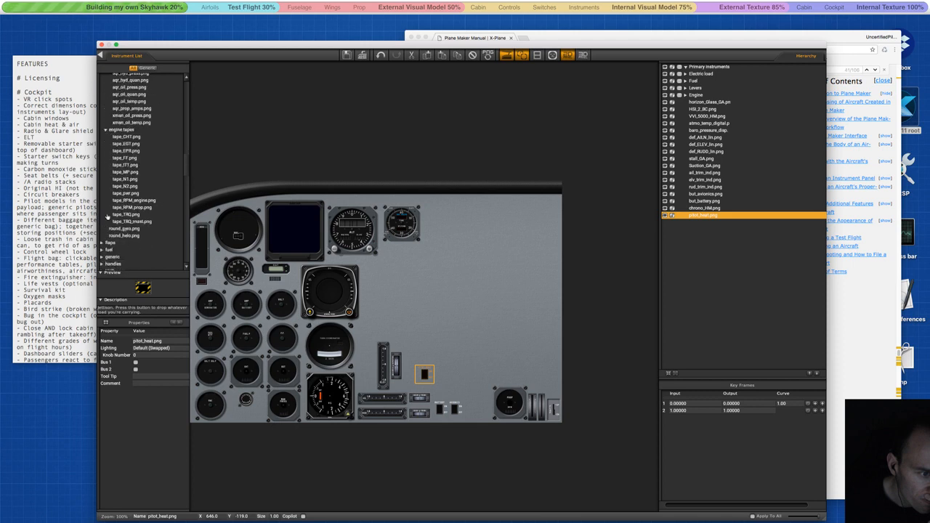
click(104, 130)
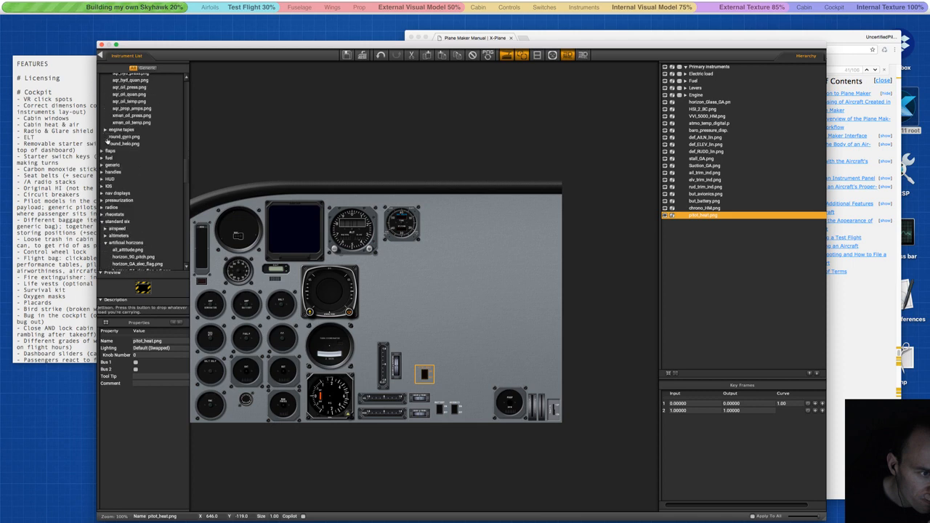
click(103, 158)
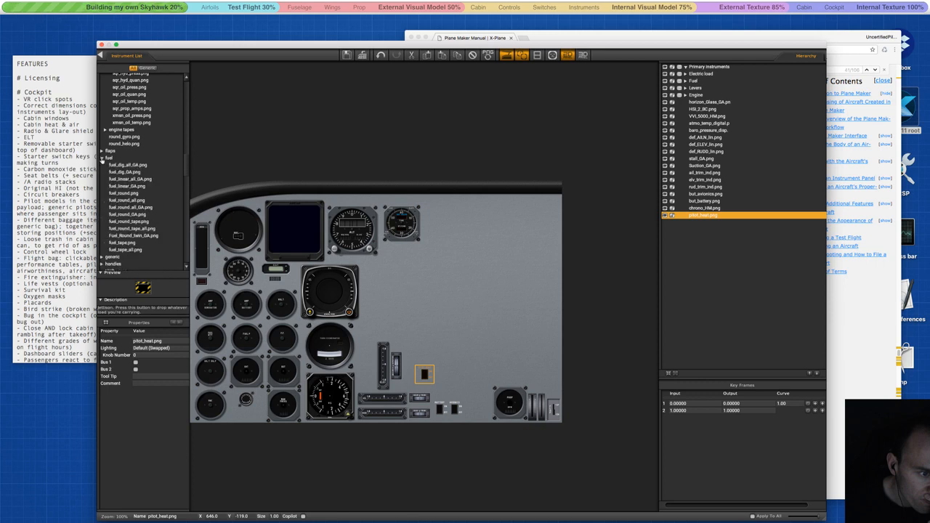
Look through the generic instrument group, collapsing the fuel group before it.
click(102, 158)
click(102, 166)
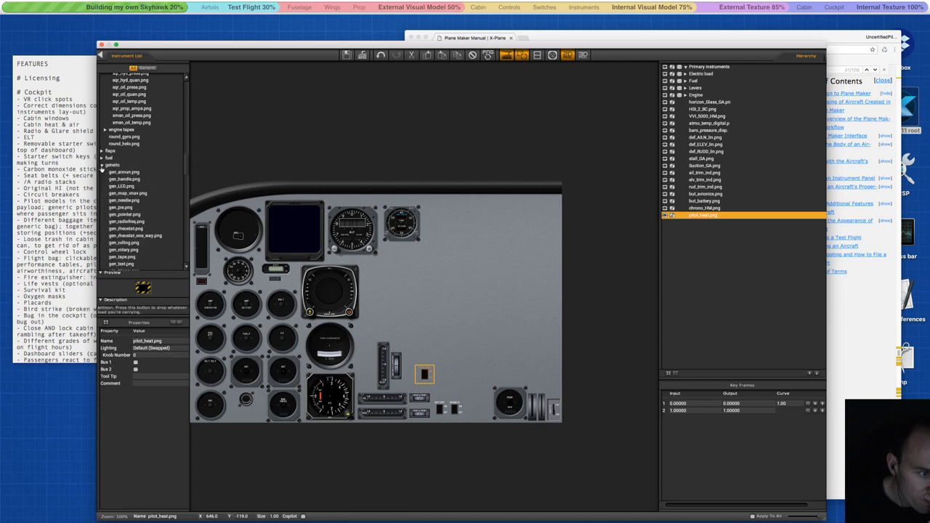
scroll(119, 213, down, 1)
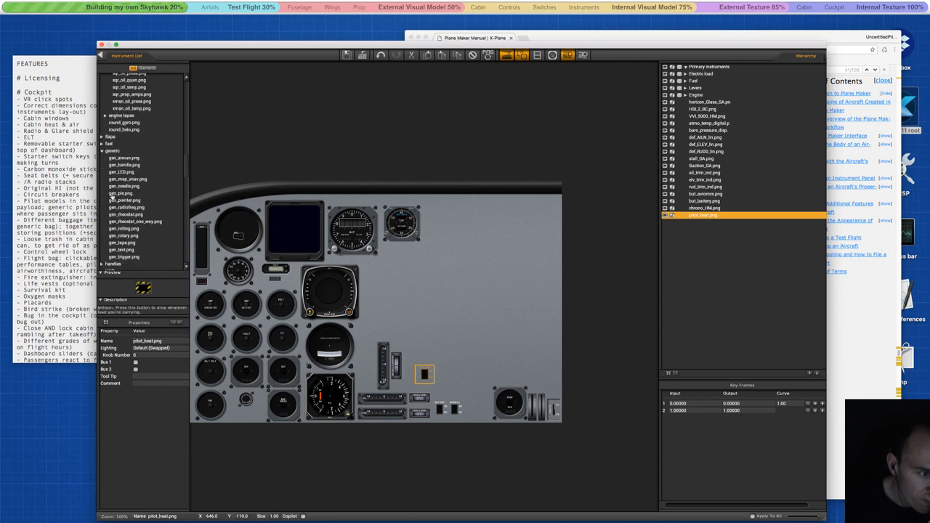
click(102, 151)
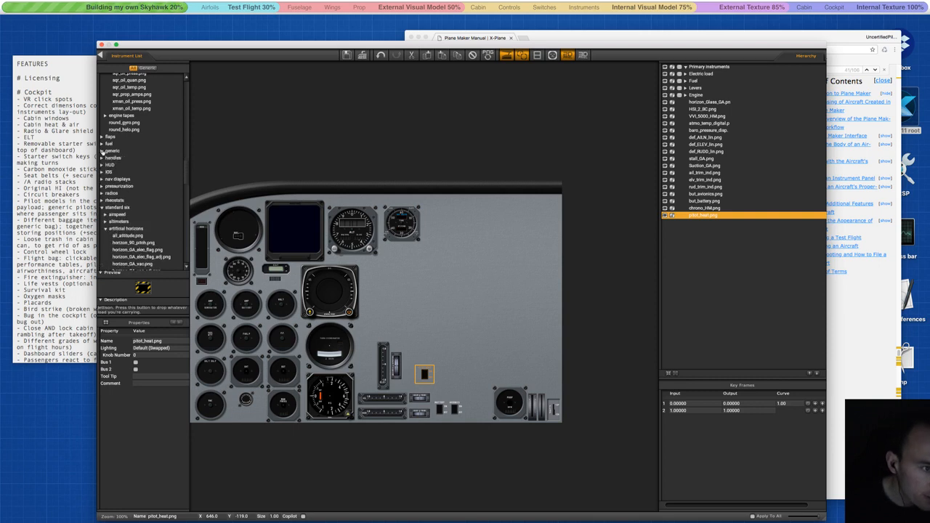
Find the manual primer han_primer.png among the handles and place it next to the pitot heat switch.
click(102, 157)
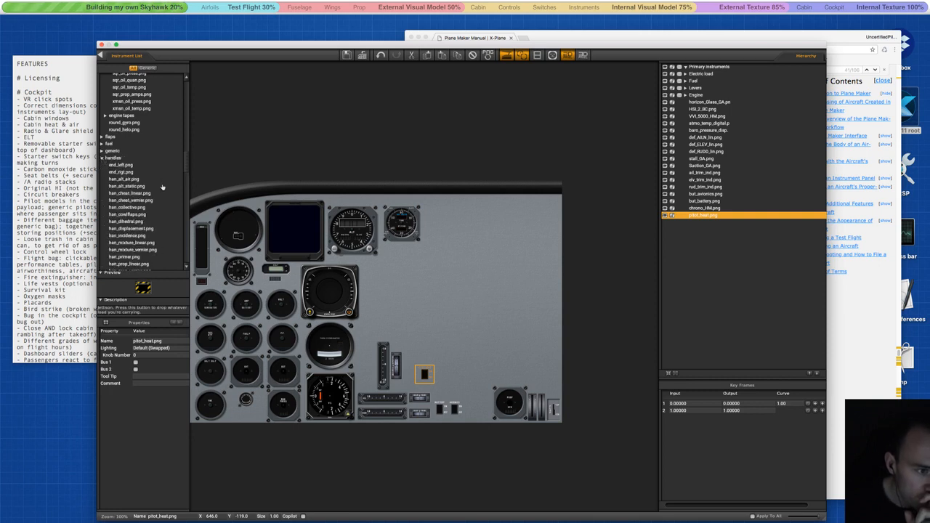
click(126, 166)
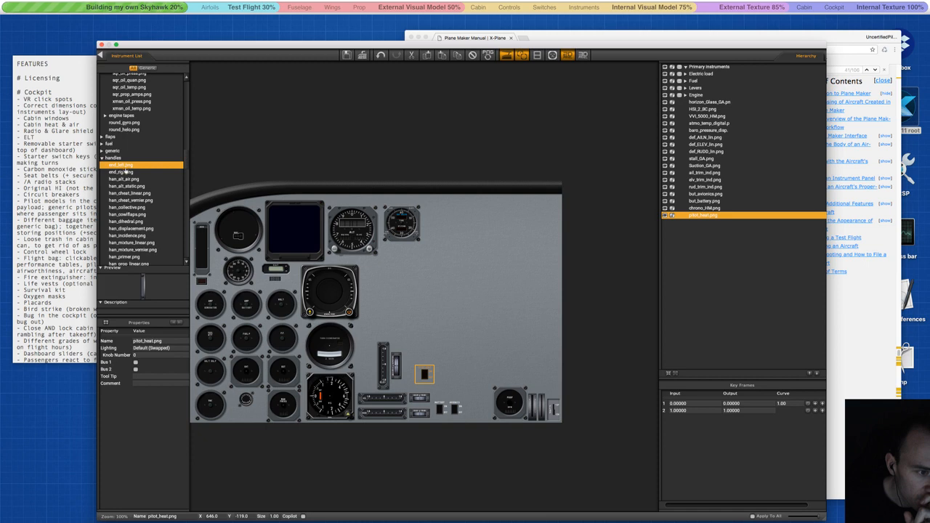
click(130, 187)
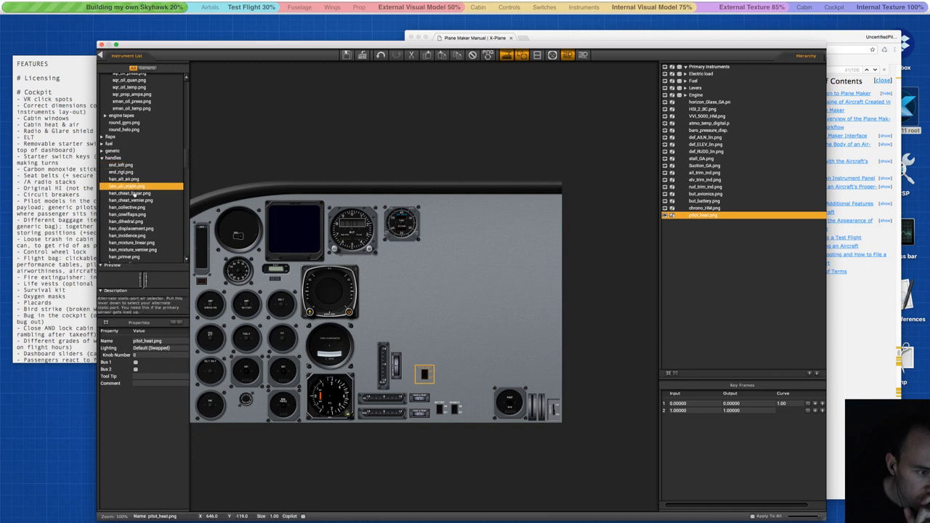
scroll(146, 216, down, 2)
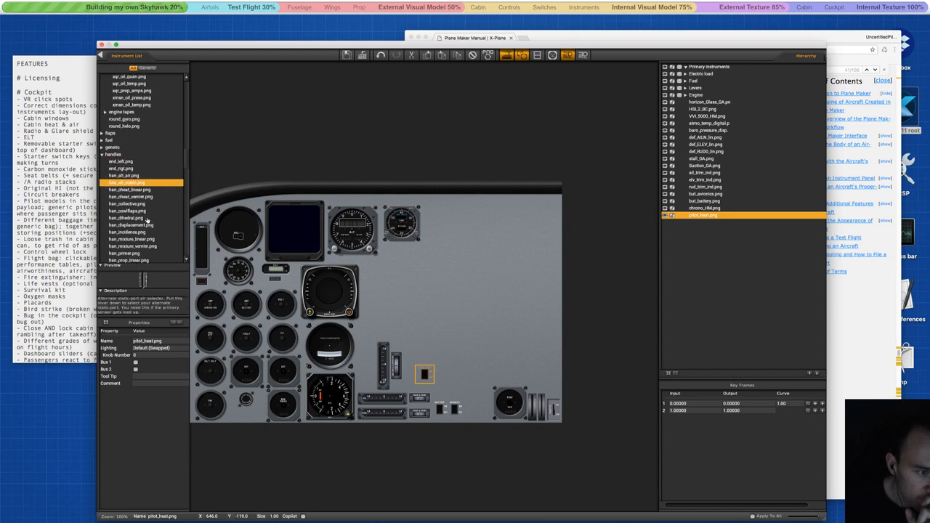
scroll(149, 220, down, 4)
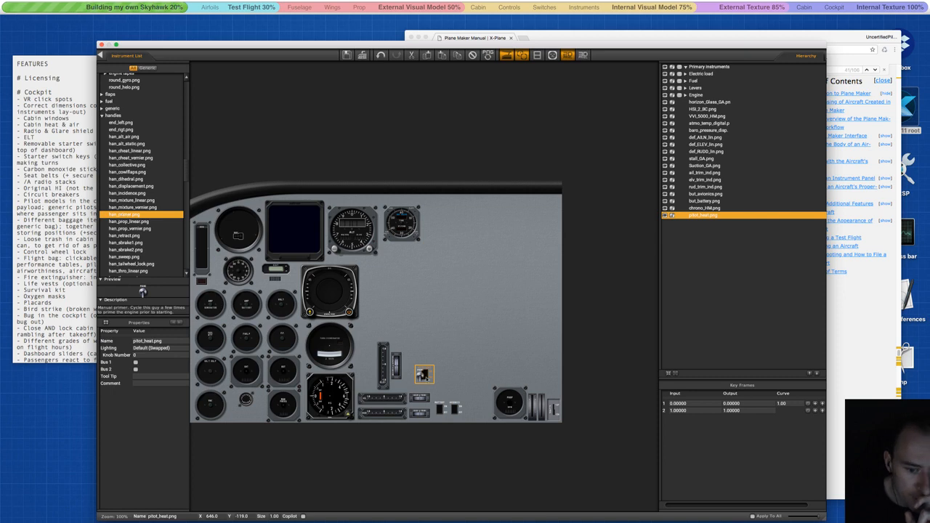
drag(489, 415, 440, 373)
click(425, 352)
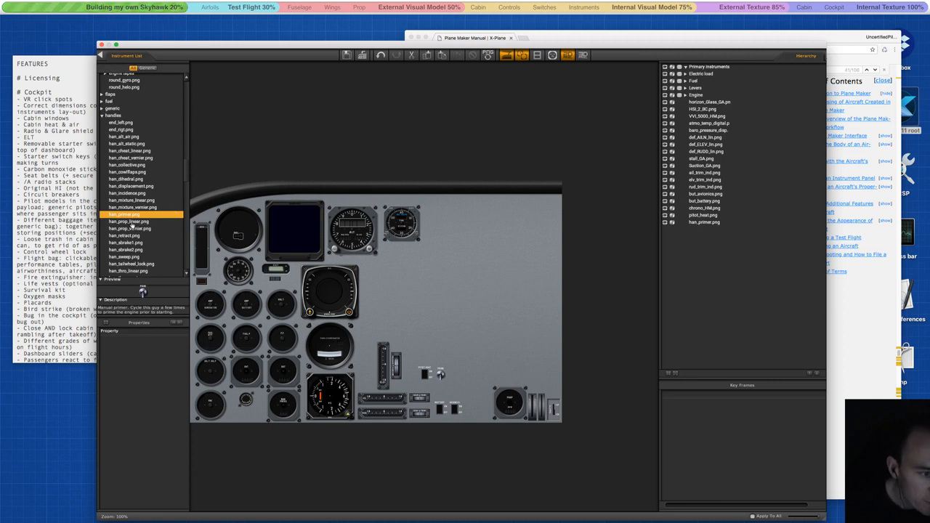
Examine the remaining handles, previewing the prop lever han_prop_linear.png, both speedbrake levers and the thrust vector lever han_vect.png.
click(138, 222)
scroll(139, 229, down, 2)
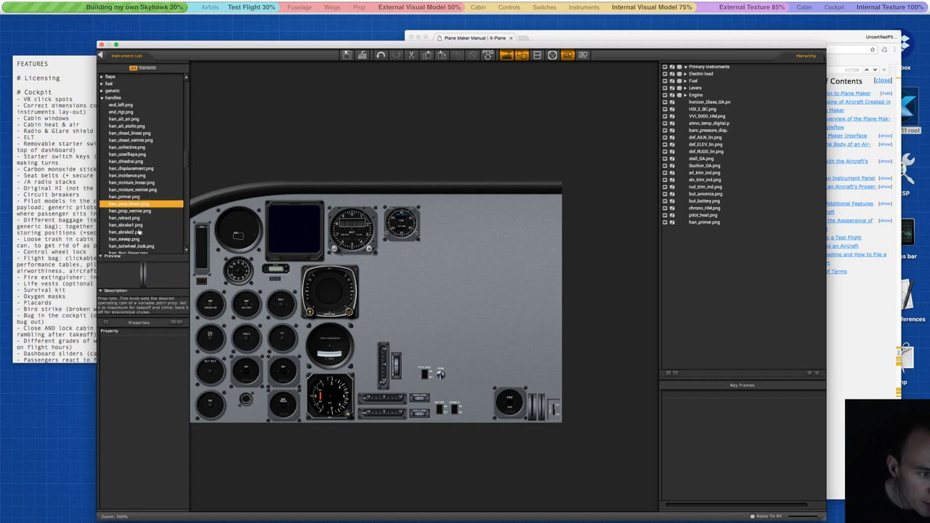
click(133, 223)
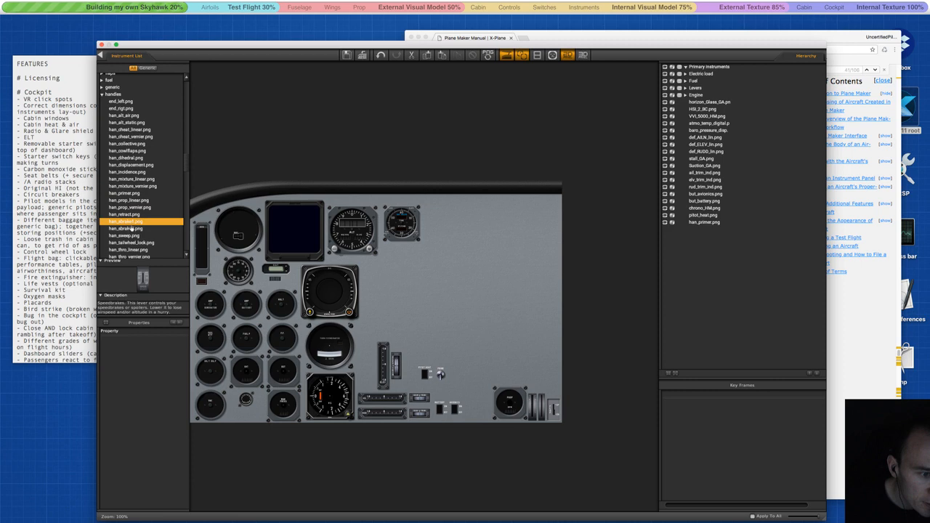
click(131, 228)
scroll(131, 228, down, 3)
scroll(147, 225, down, 1)
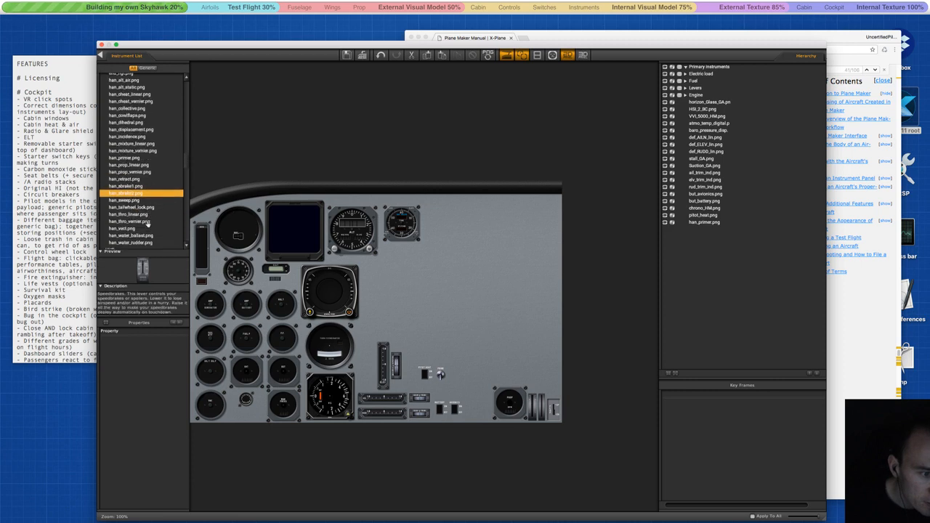
click(126, 229)
scroll(135, 223, down, 5)
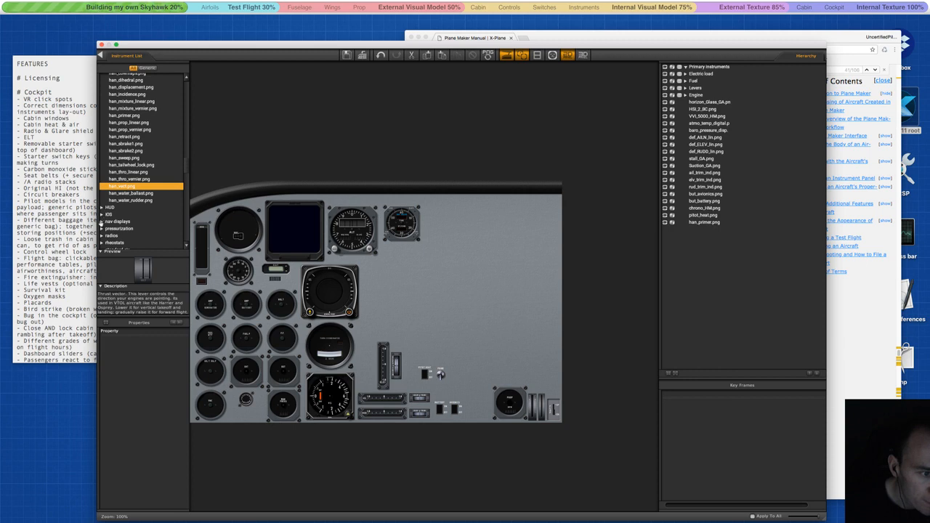
Find the instrument lighting knob rhe_instrument_brt_GA.png among the rheostats and place it beside the primer.
scroll(102, 225, down, 3)
click(103, 226)
scroll(104, 226, down, 3)
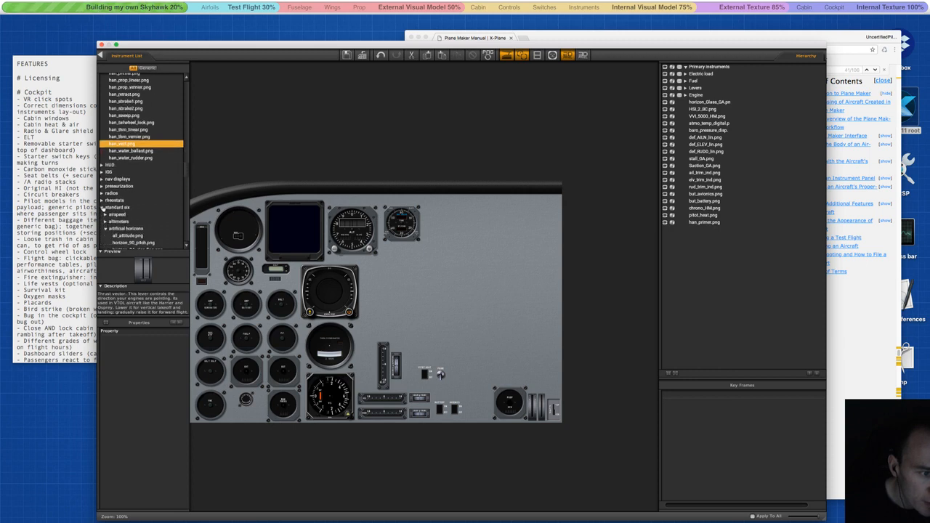
click(102, 200)
scroll(131, 207, down, 5)
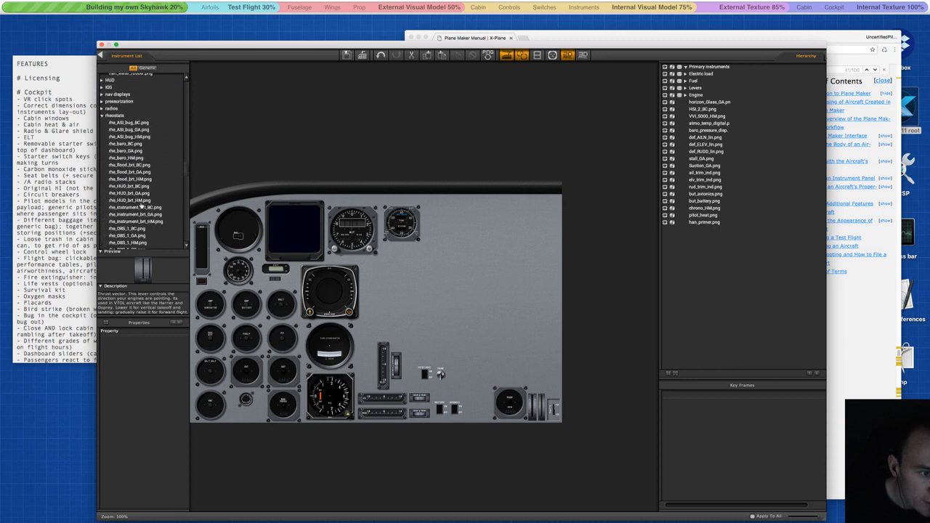
scroll(141, 207, down, 1)
click(141, 191)
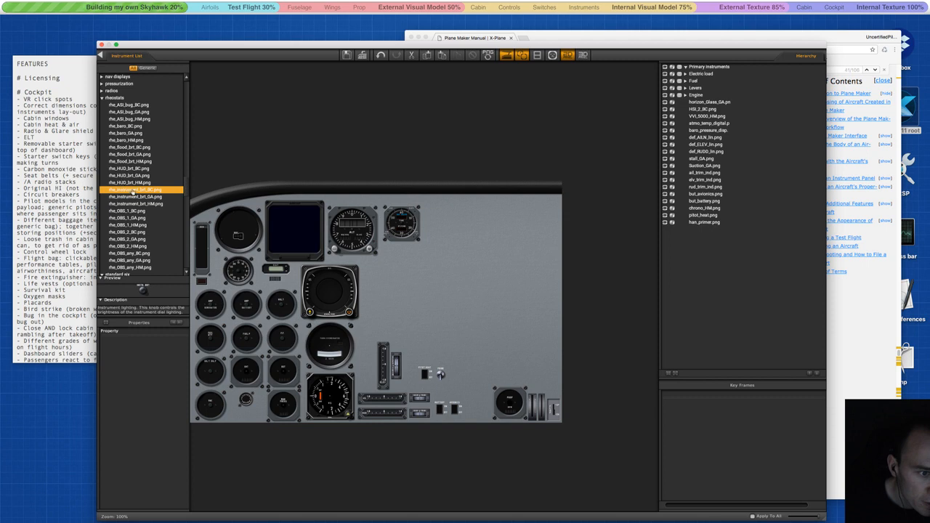
click(135, 196)
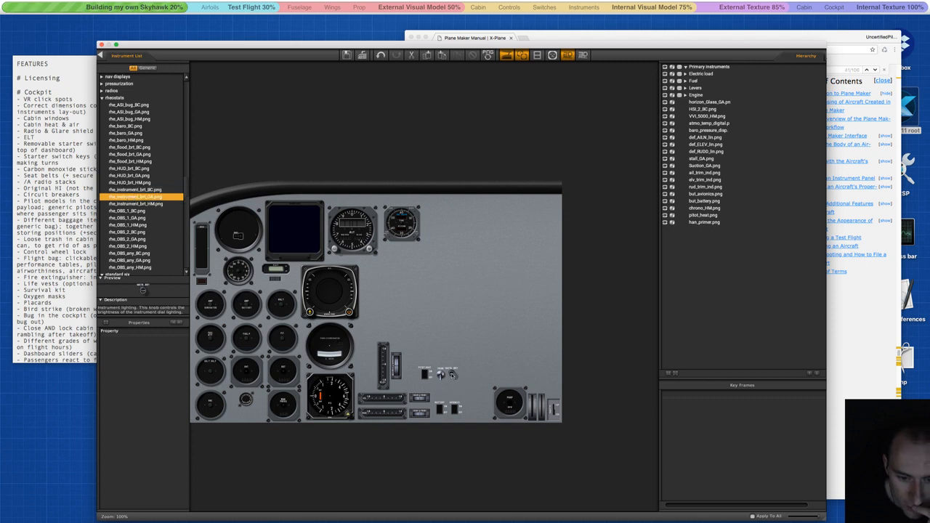
drag(450, 375, 453, 374)
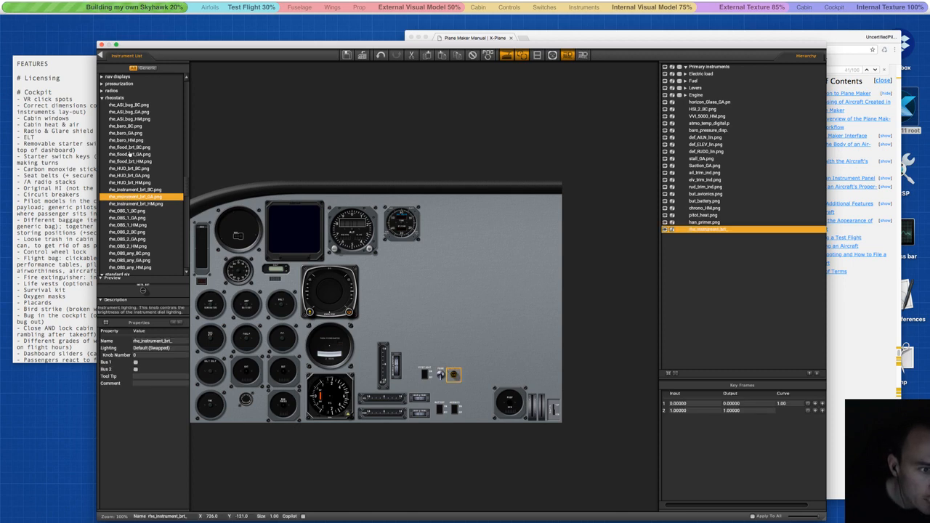
Place the cockpit lighting knob rhe_flood_brt_GA.png beside the instrument lighting knob, aligned with it.
click(128, 154)
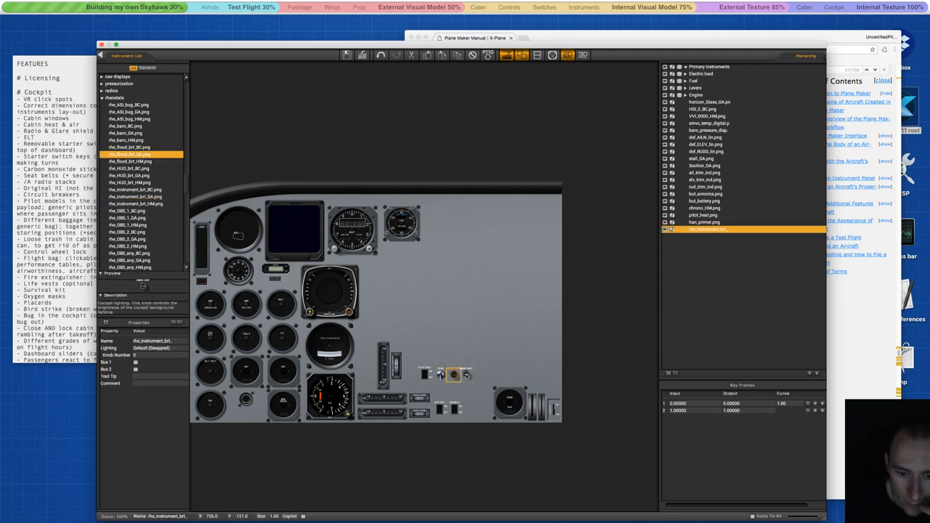
click(467, 376)
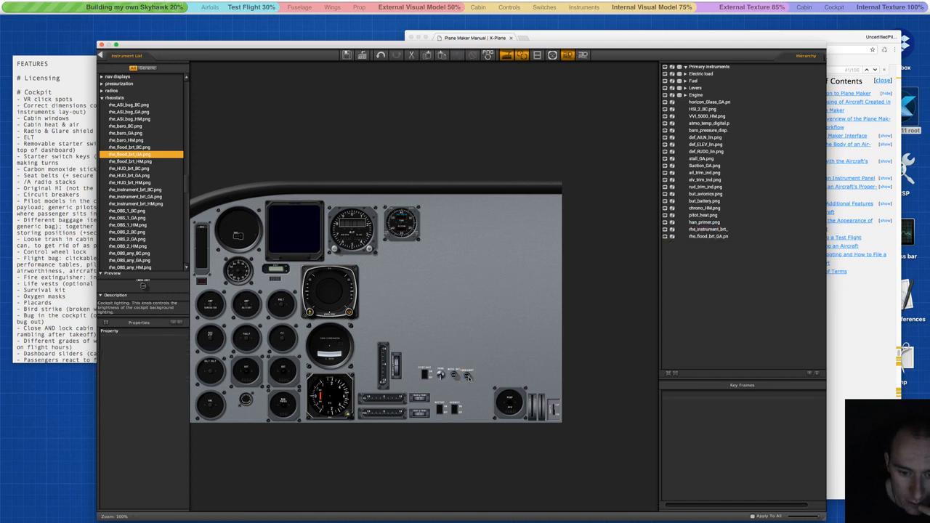
click(468, 376)
drag(467, 376, 470, 373)
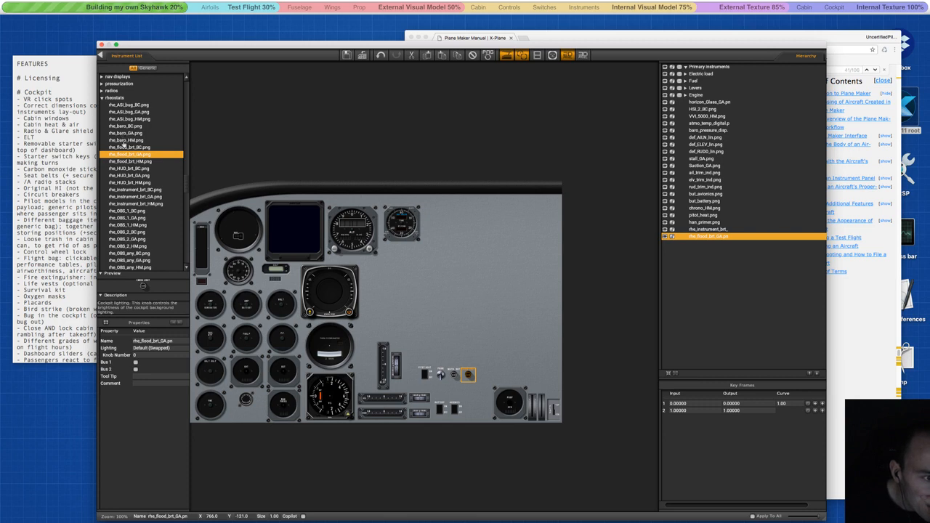
Look through the standard six instruments, collapsing the artificial horizons and HSIs groups, and preview the directional gyro DG.png.
scroll(134, 211, down, 3)
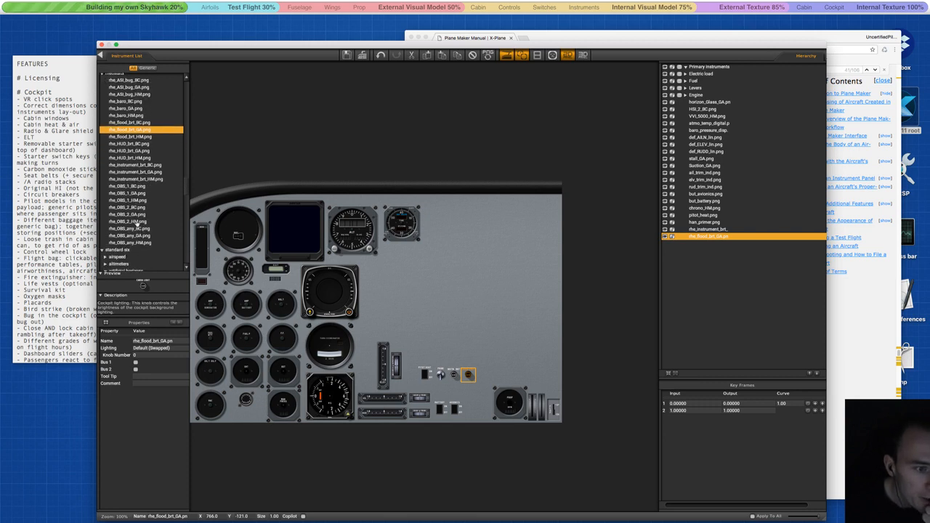
scroll(136, 224, down, 4)
scroll(111, 232, down, 7)
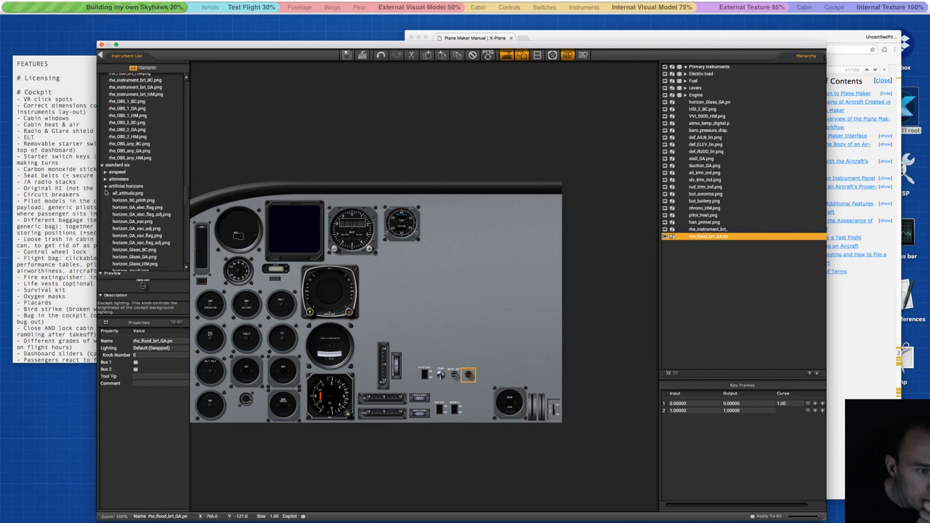
click(106, 187)
scroll(141, 215, down, 2)
click(105, 190)
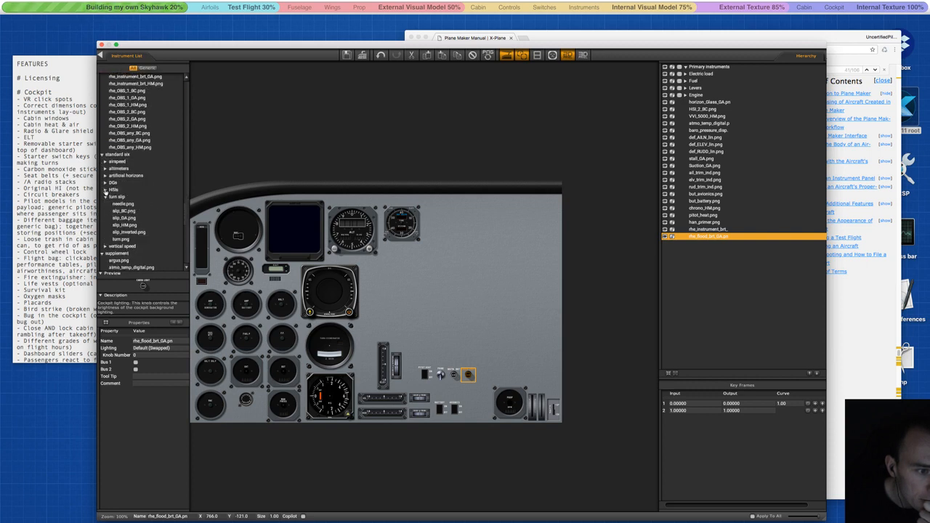
click(106, 183)
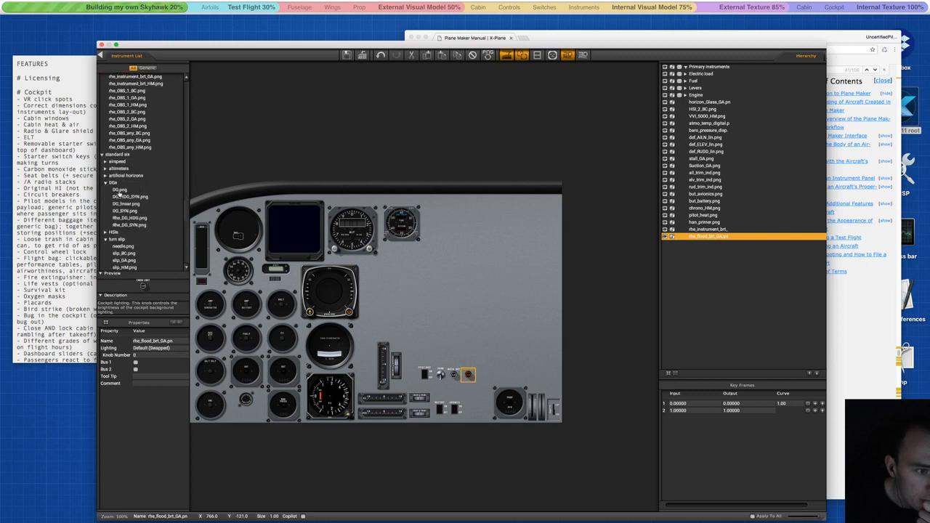
click(119, 189)
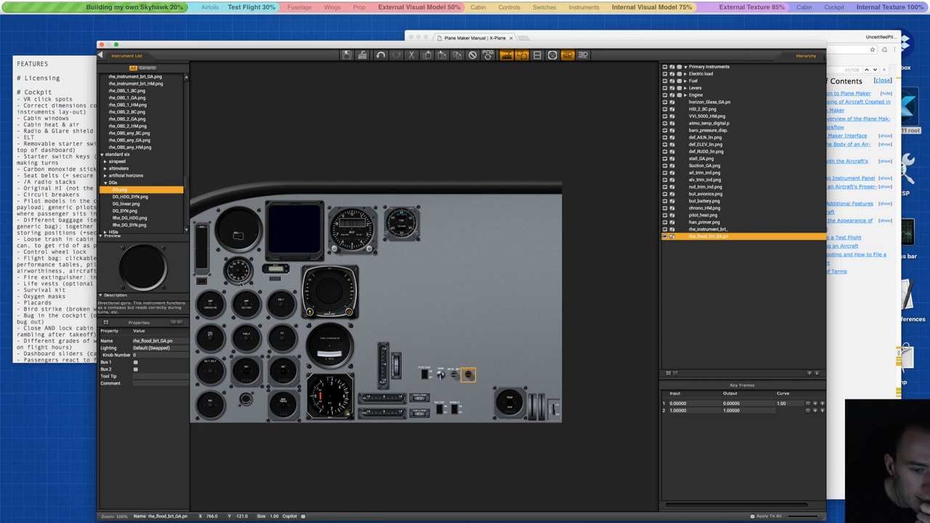
Replace the HSI_12GPS_GA.png gauge with the directional gyro DG_HDG_SYN.png and move the gyro into the Primary instruments group.
click(317, 296)
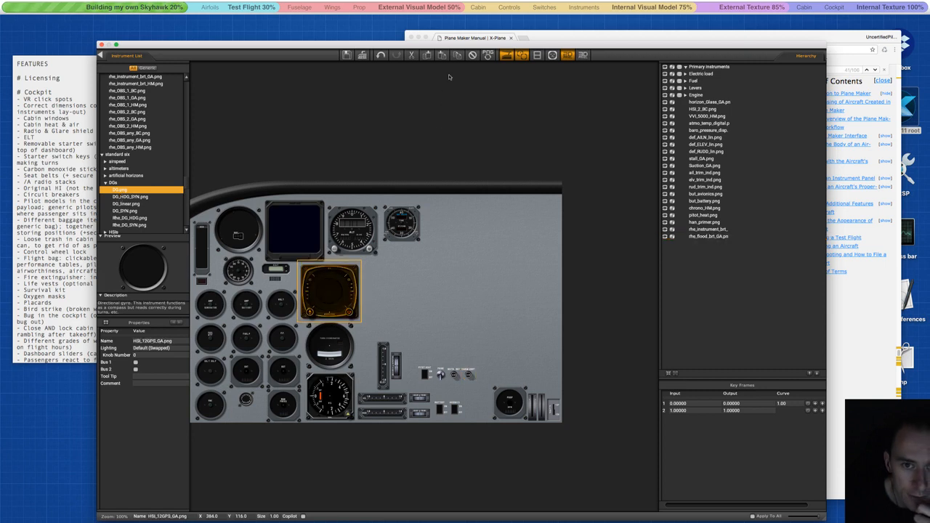
key(Delete)
click(128, 198)
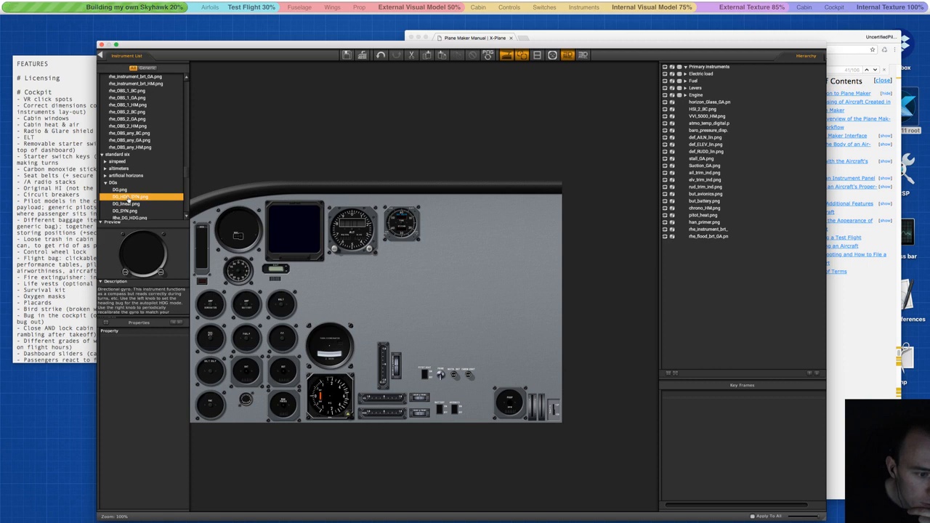
scroll(128, 198, down, 2)
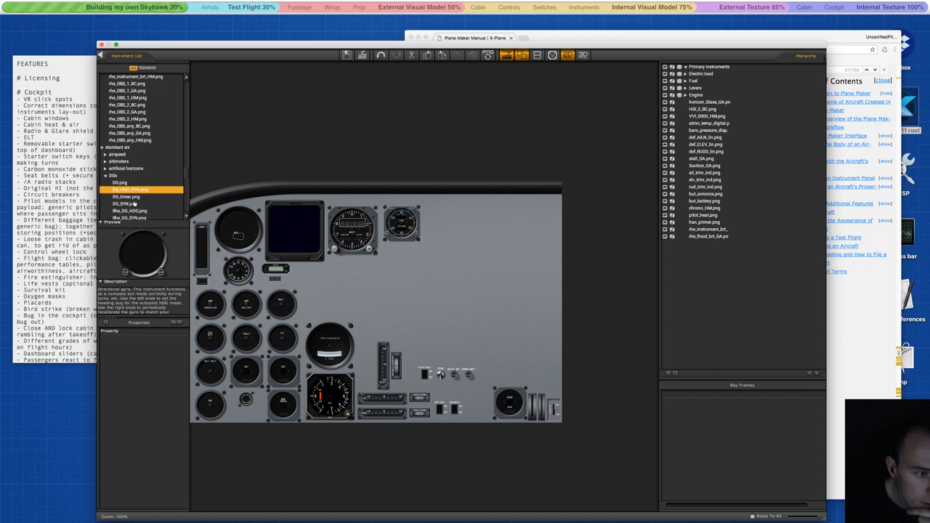
scroll(125, 196, down, 2)
click(128, 189)
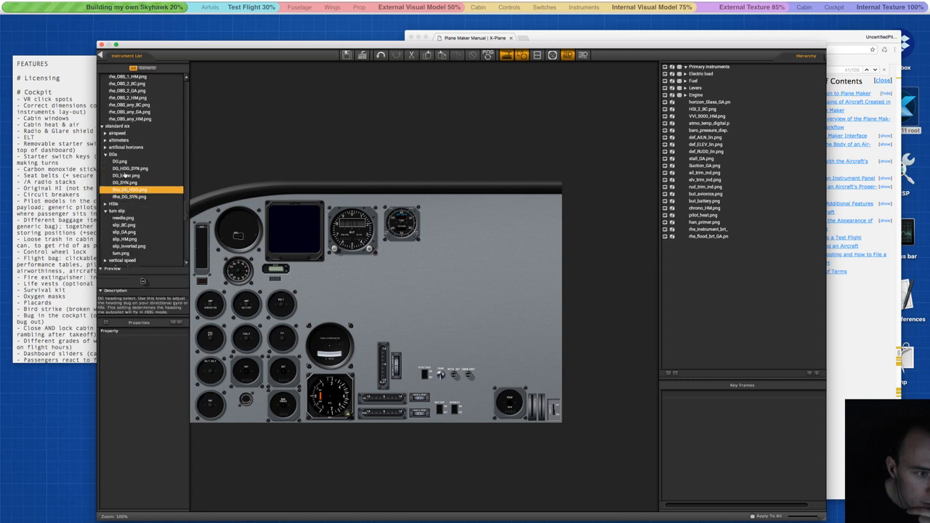
drag(125, 168, 327, 292)
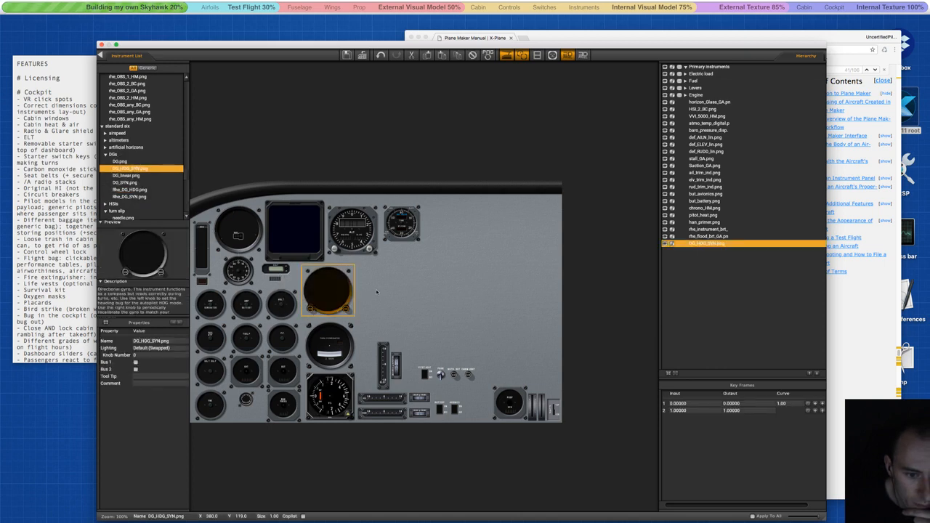
click(701, 249)
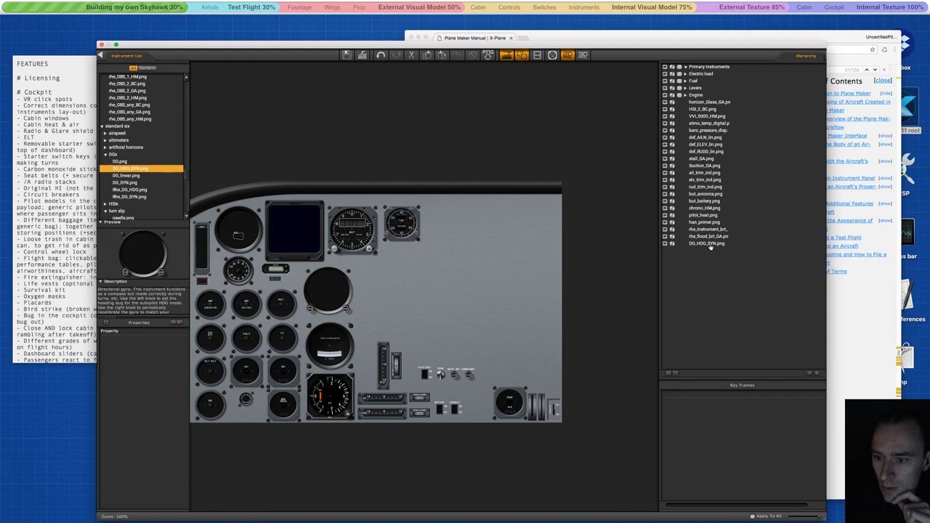
drag(706, 245, 700, 67)
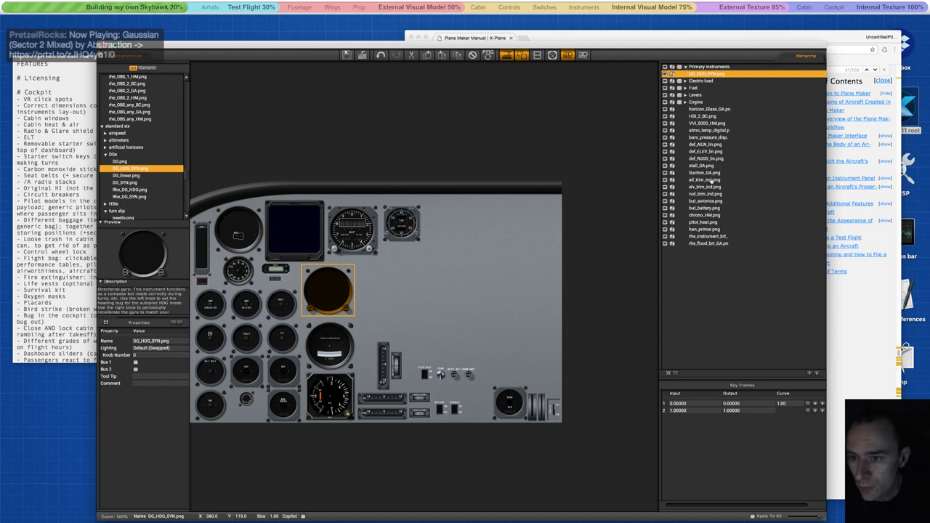
click(206, 247)
click(236, 270)
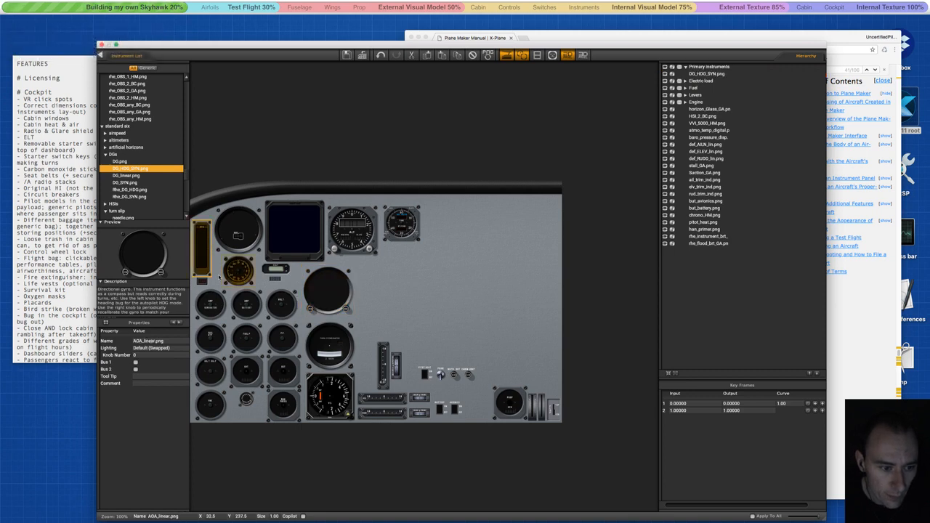
shift+click(241, 218)
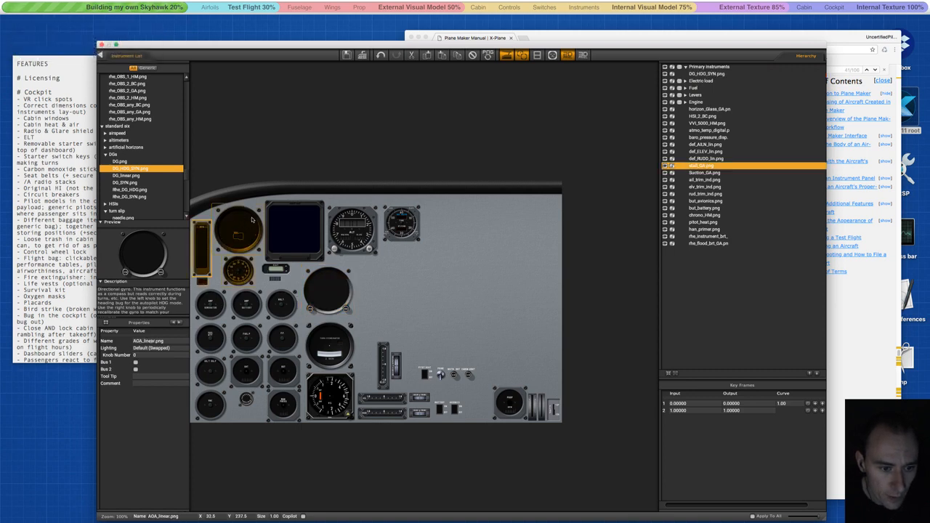
shift+click(293, 220)
shift+click(352, 222)
shift+click(404, 221)
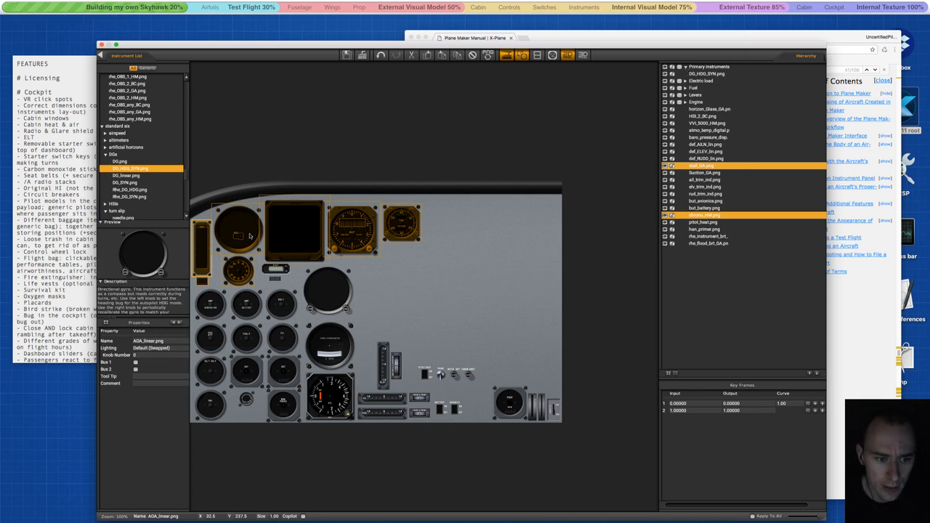
click(737, 124)
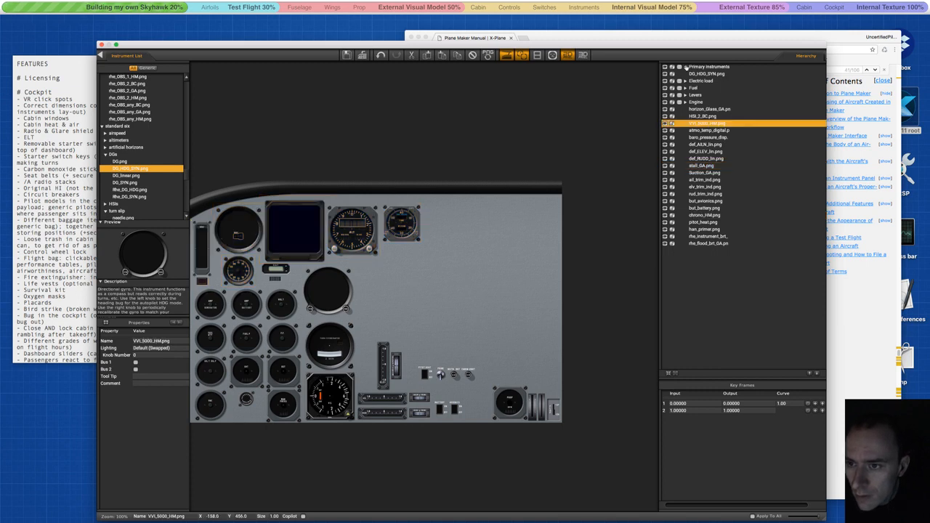
Check the Fuel, Levers and Engine groups, and move all seven flight instruments out of the New Group nested inside Engine.
click(690, 67)
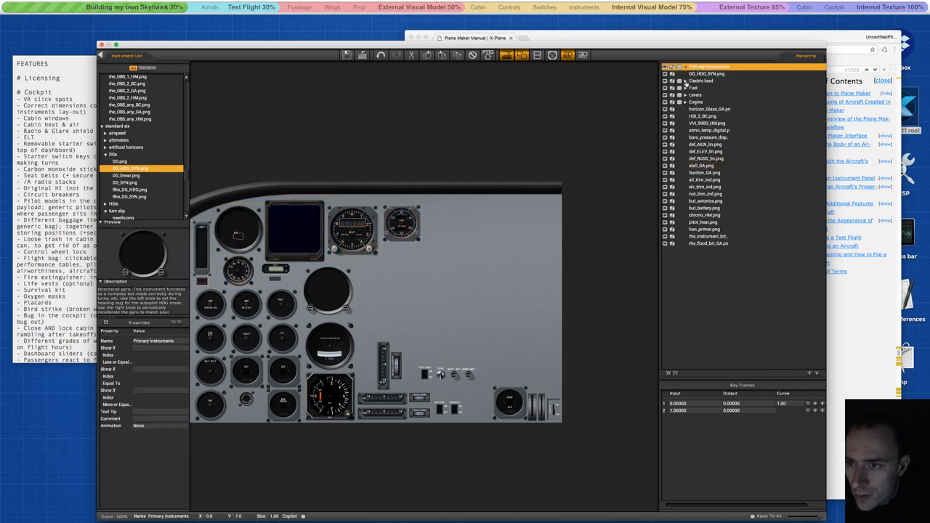
click(684, 88)
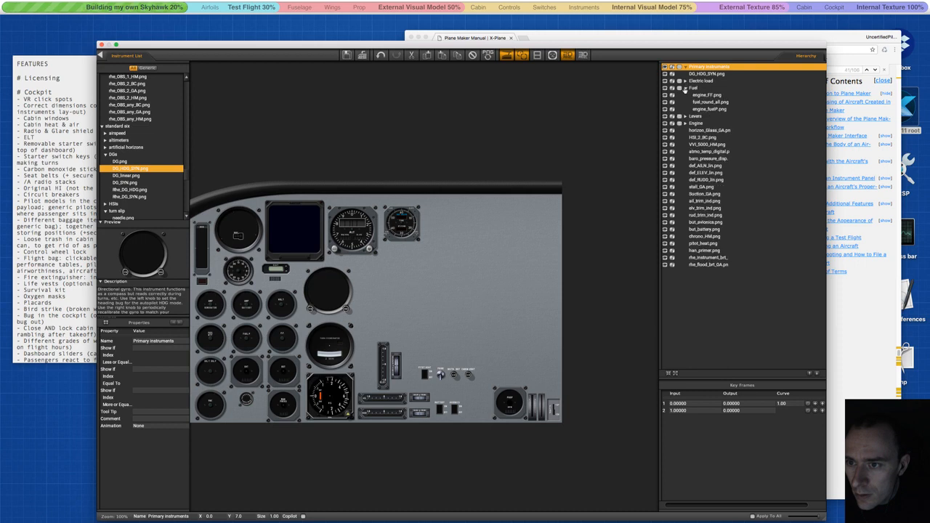
click(684, 88)
click(684, 95)
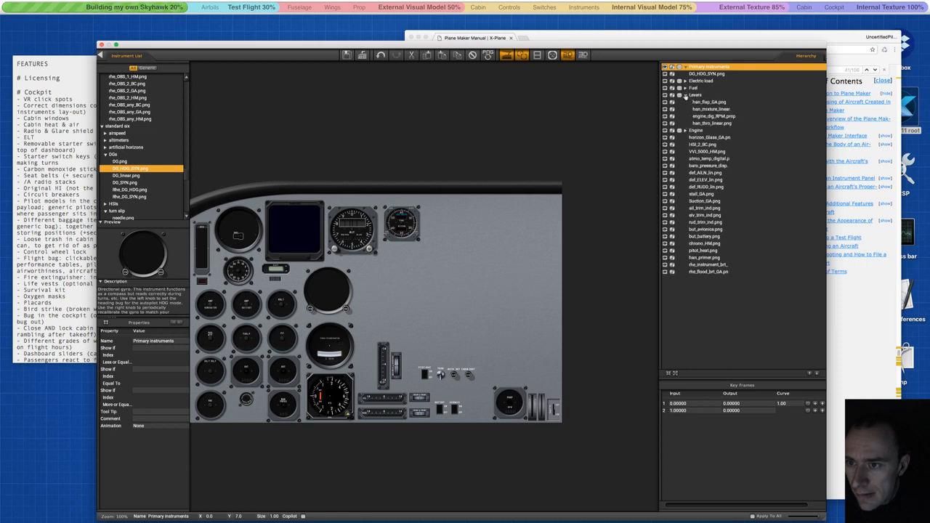
click(684, 95)
click(684, 102)
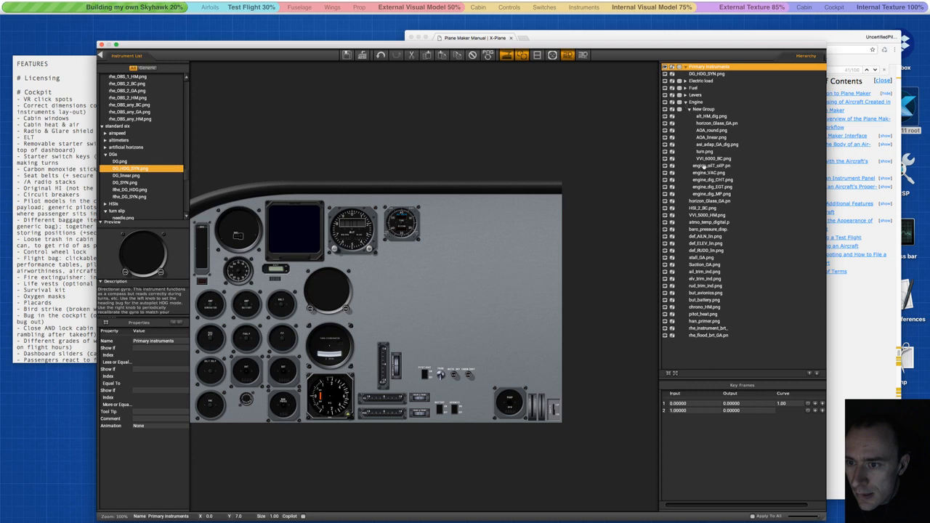
click(703, 109)
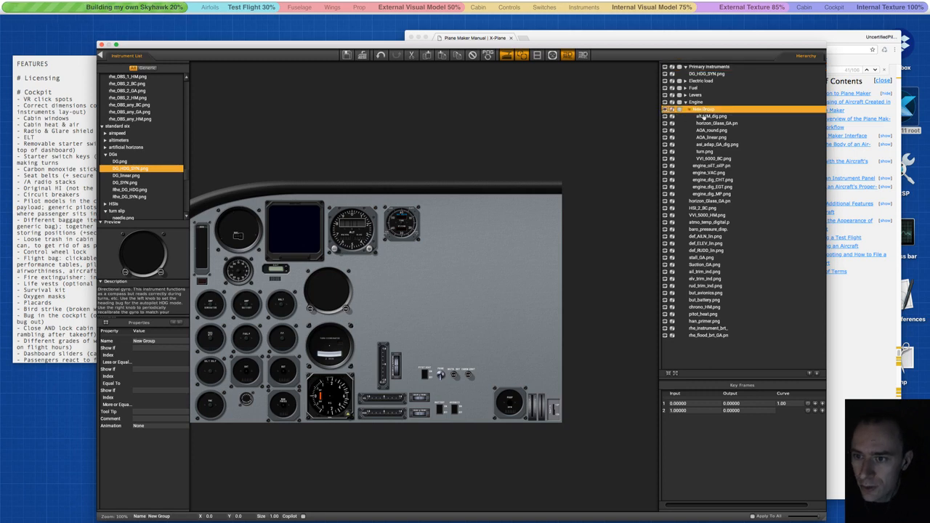
click(709, 116)
shift+click(706, 157)
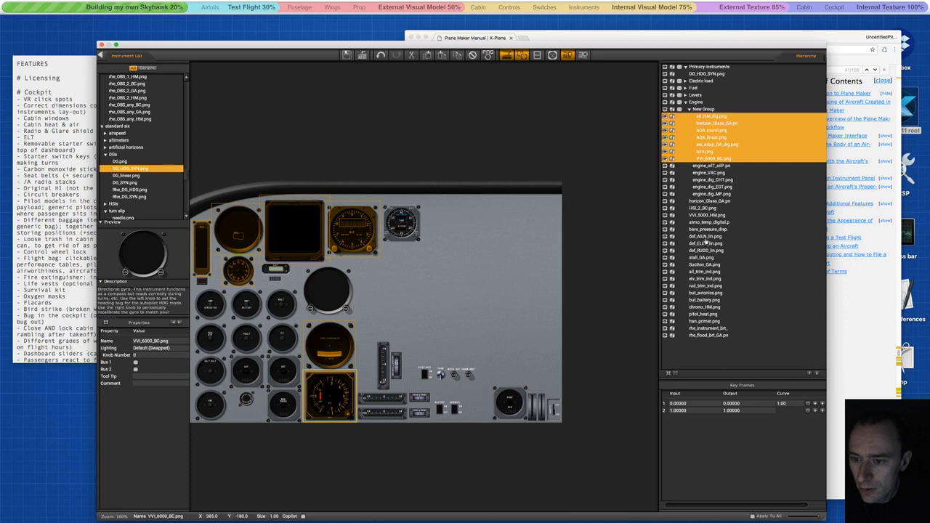
drag(705, 247, 700, 226)
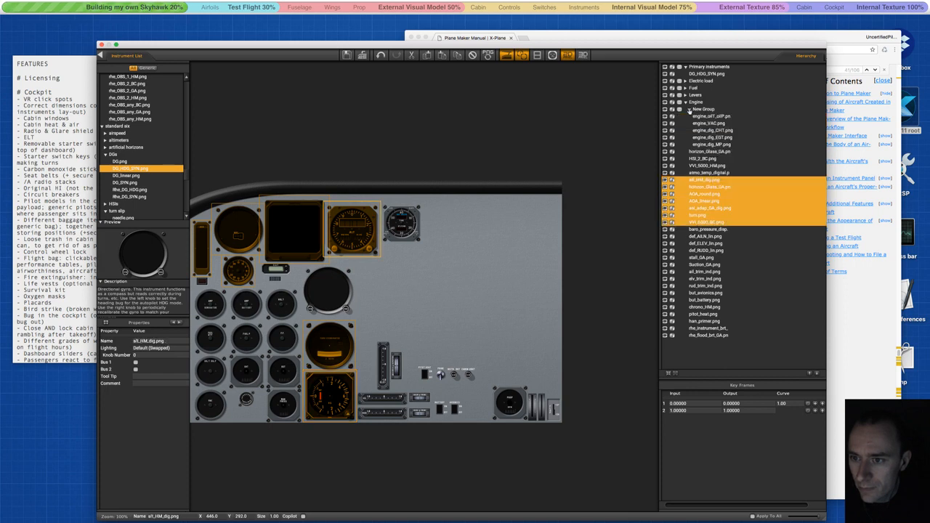
Delete the empty New Group nested inside the Engine group and collapse Engine.
click(698, 109)
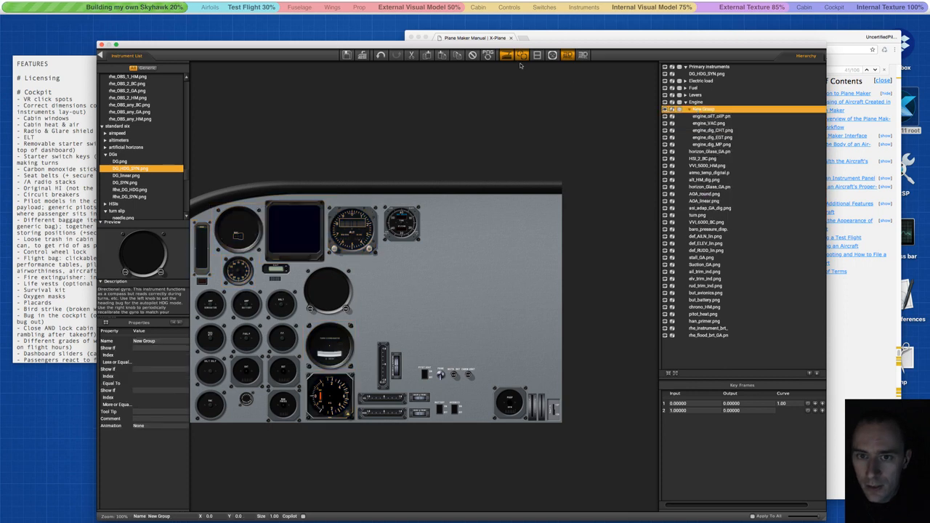
key(Delete)
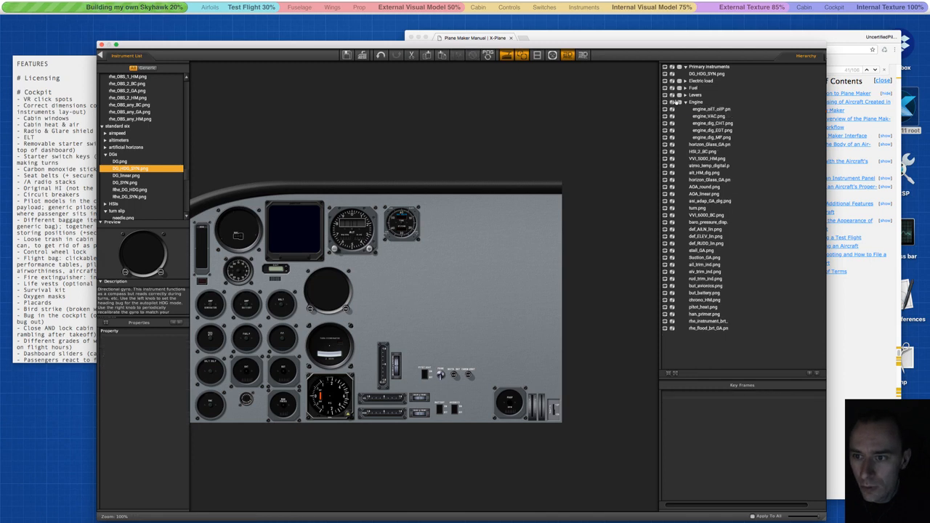
click(685, 103)
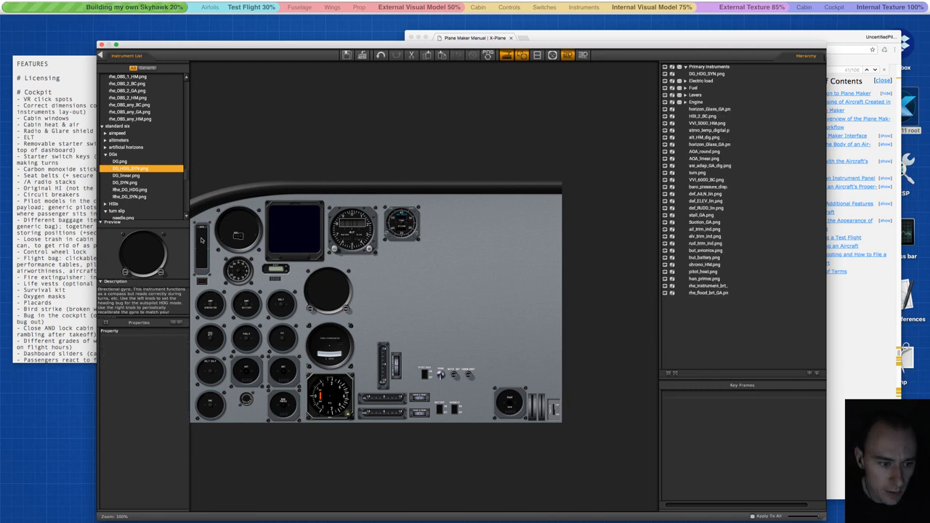
Group the two AOA gauges, stall light, airspeed, horizon, altimeter, chronometer, directional gyro, turn indicator and vertical speed gauge together.
click(198, 242)
shift+click(202, 281)
shift+click(235, 271)
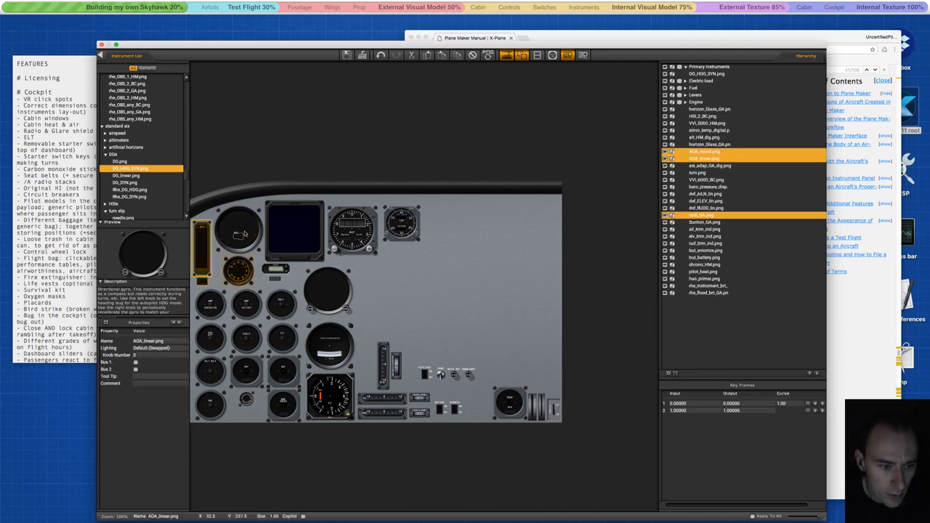
shift+click(245, 234)
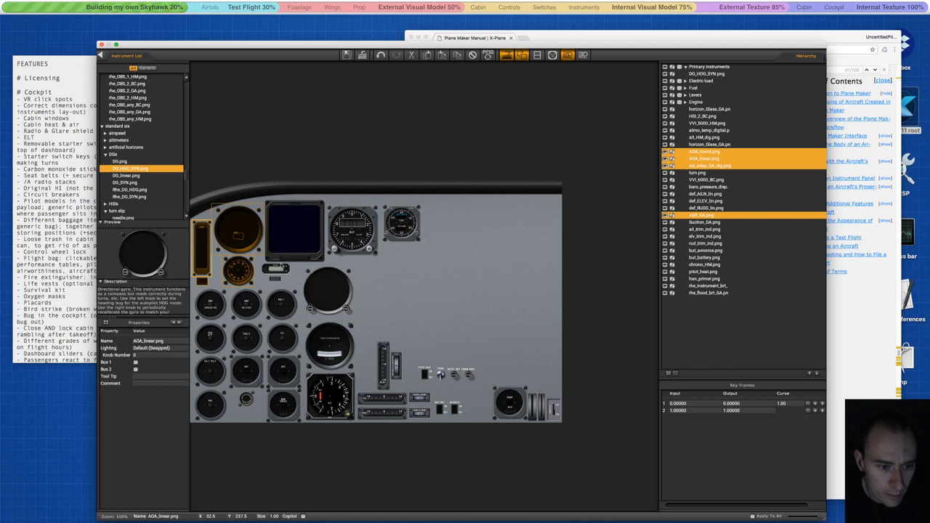
shift+click(293, 242)
shift+click(351, 229)
shift+click(400, 227)
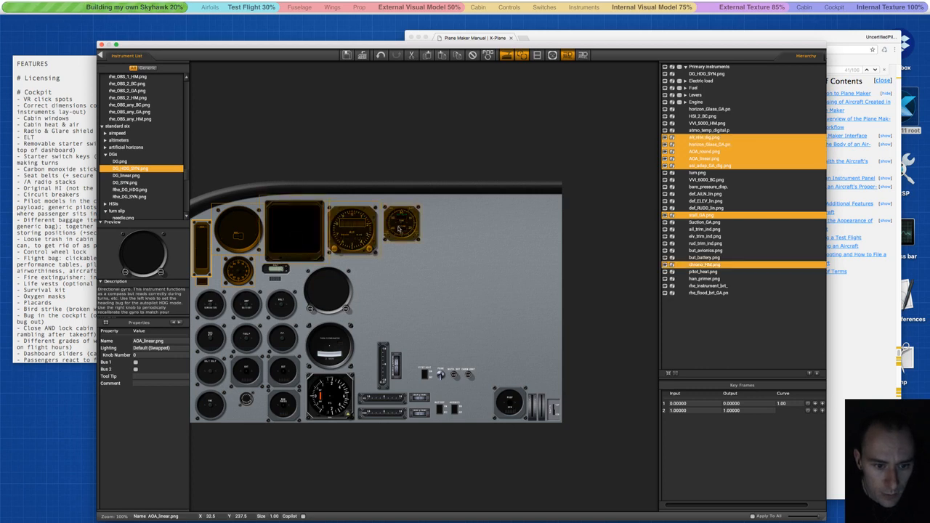
shift+click(331, 286)
shift+click(331, 345)
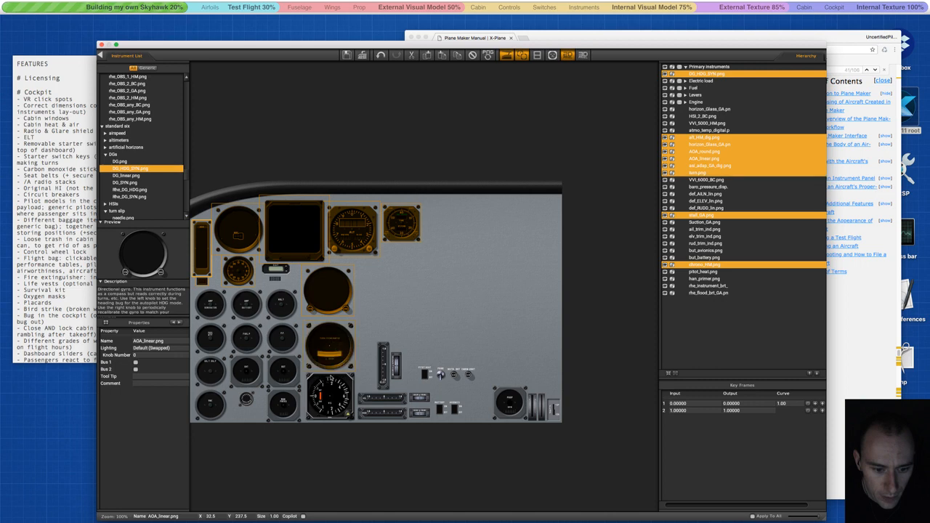
shift+click(331, 396)
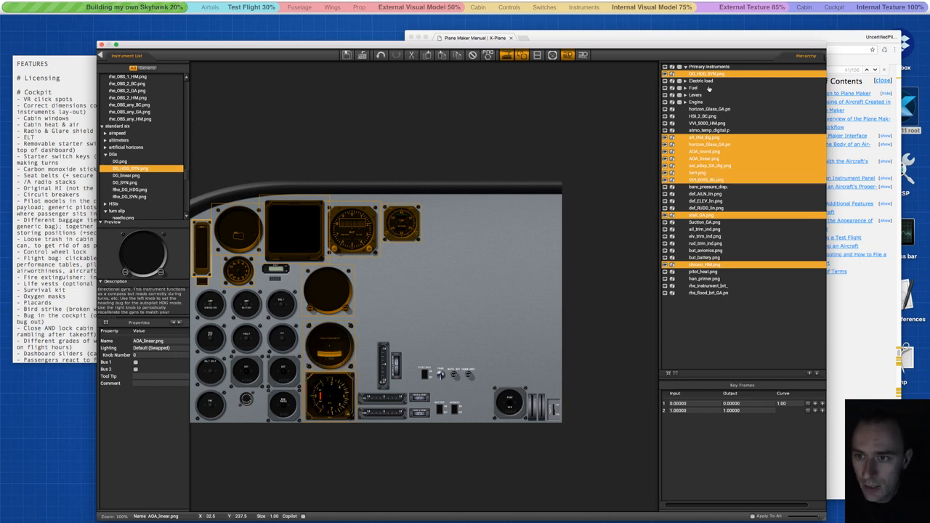
key(g)
Rename the new group of flight instruments as Primary instruments.
double_click(703, 74)
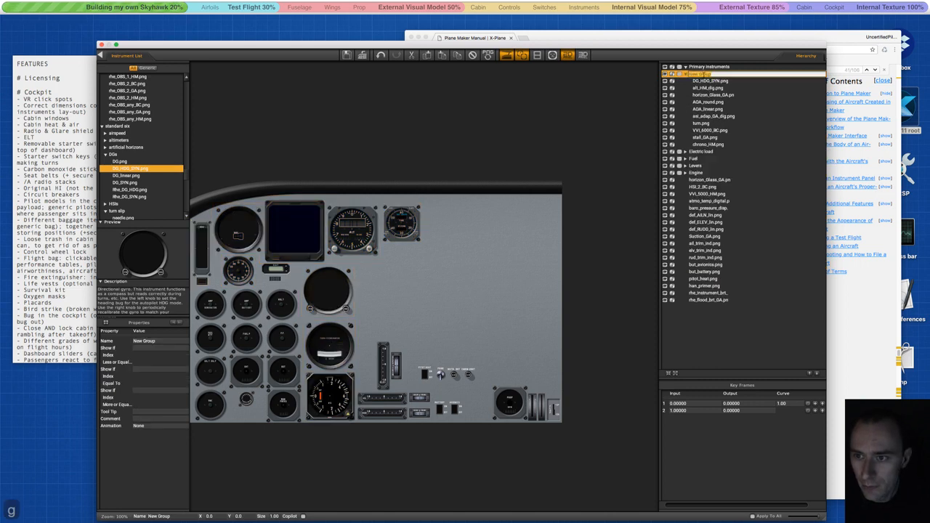
text(Primar)
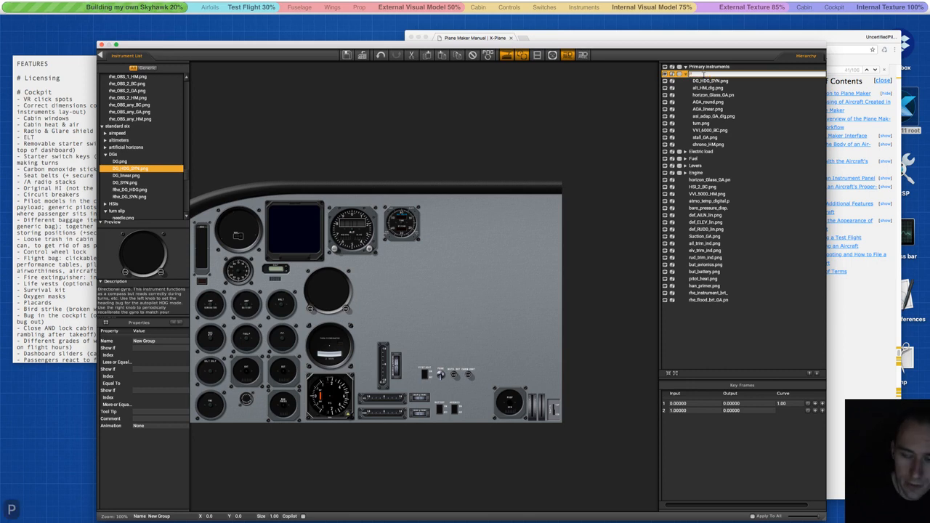
text(y instruments)
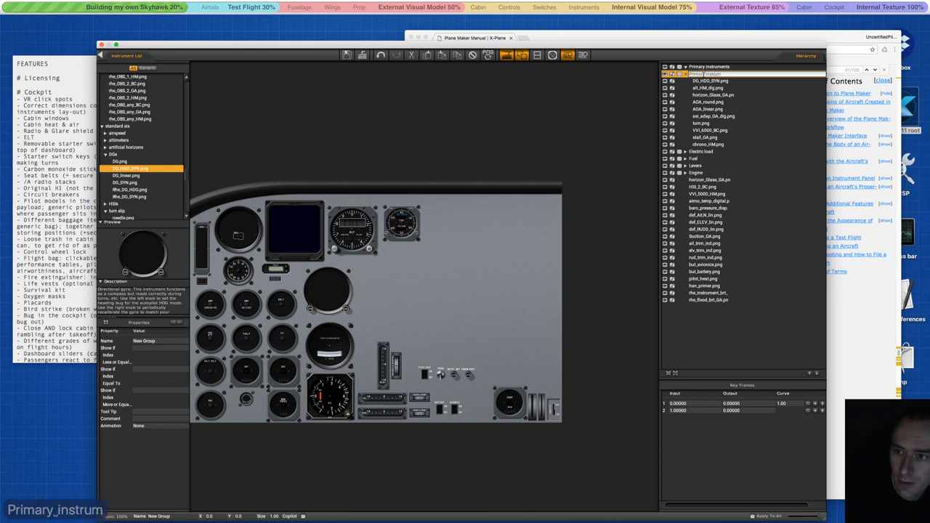
key(Return)
Remove the outer duplicate Primary instruments group while keeping the inner one, and collapse the remaining group.
click(708, 66)
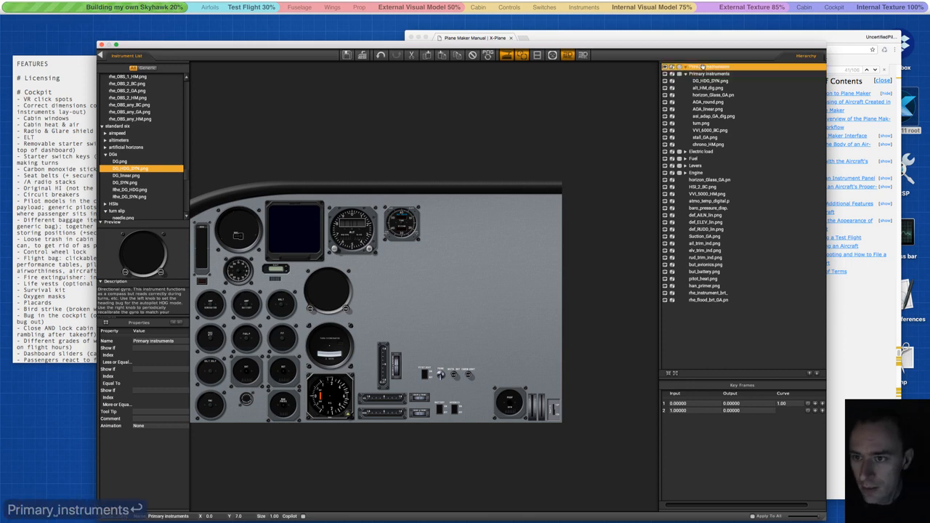
click(472, 55)
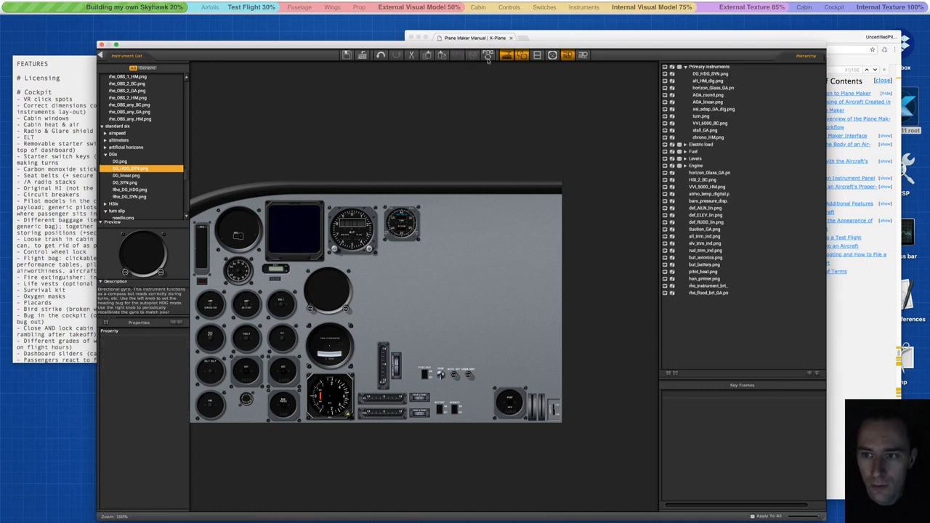
click(684, 67)
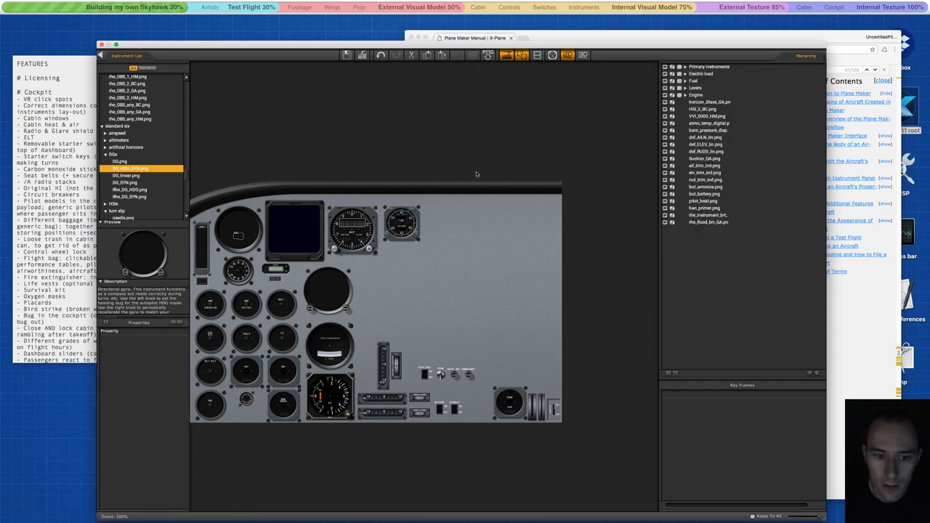
Group the digital temperature gauge with the barometric pressure display beneath it.
click(275, 269)
shift+click(275, 278)
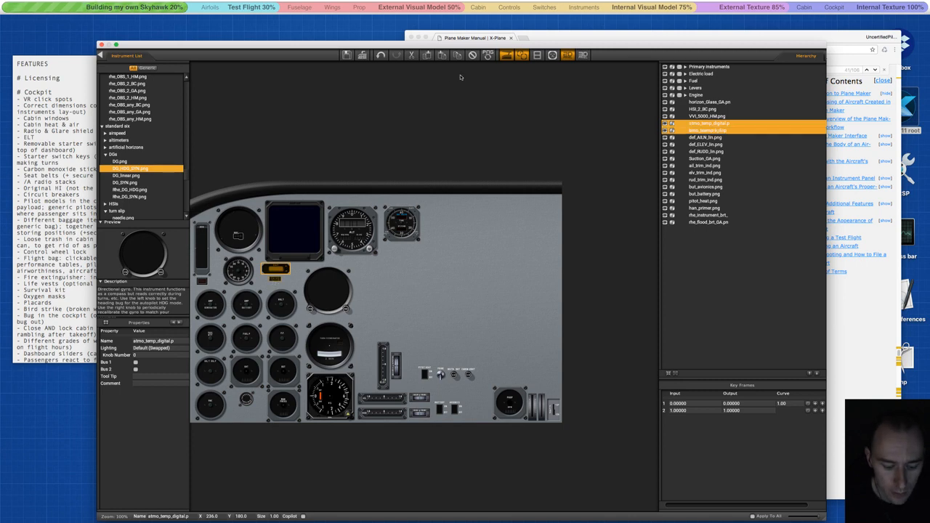
key(g)
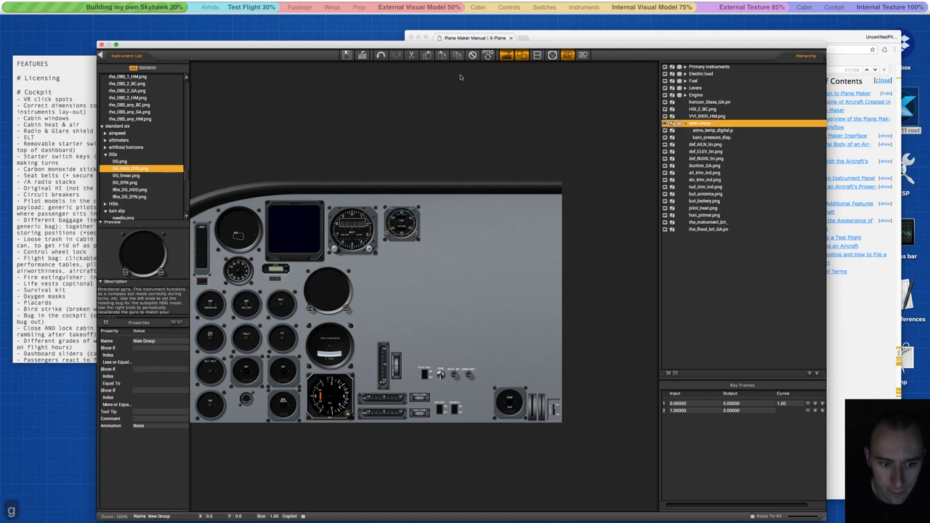
Rename the group holding the temperature gauge and pressure display as Temperature and clock.
double_click(701, 124)
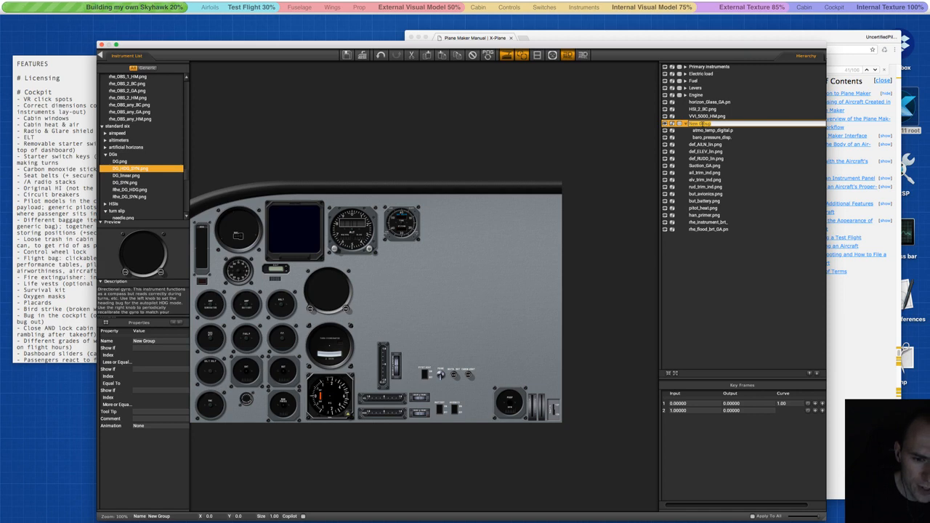
text(T)
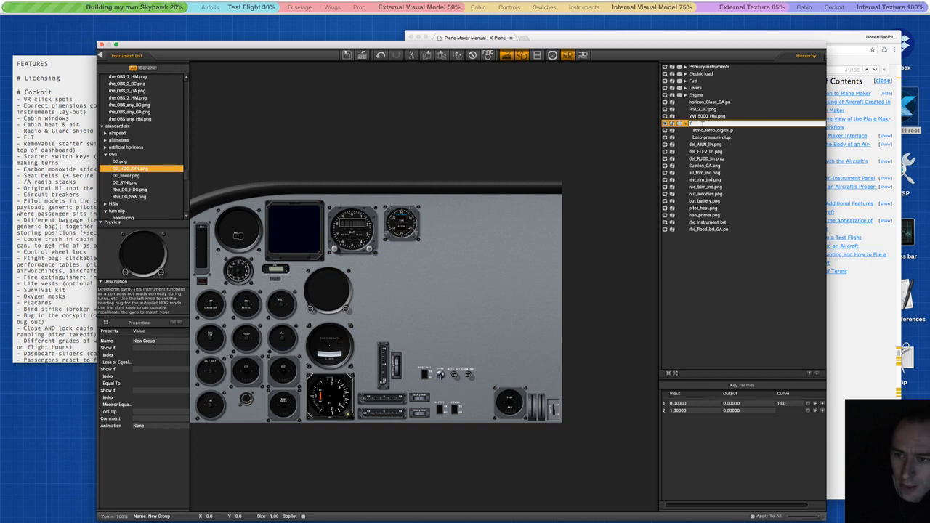
text(emperature)
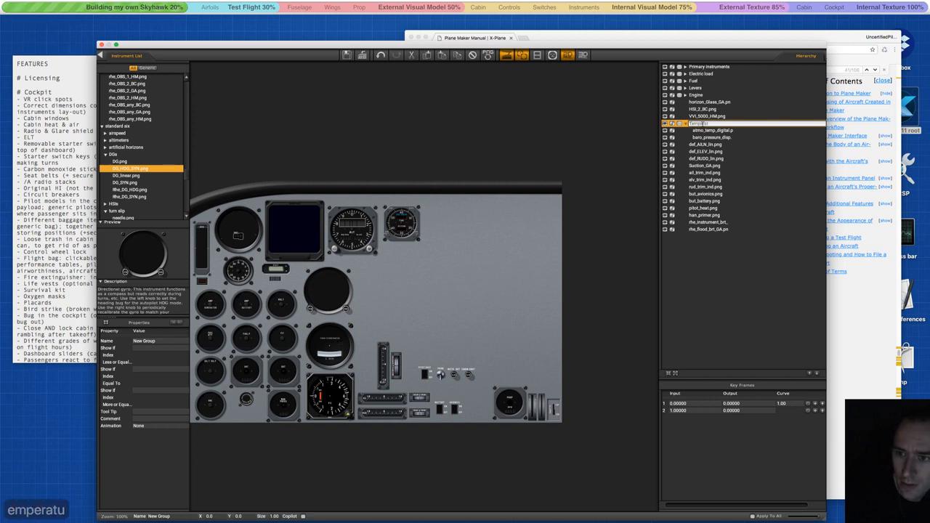
key(BackSpace)
key(BackSpace)
key(BackSpace)
key(BackSpace)
key(BackSpace)
key(BackSpace)
key(BackSpace)
key(BackSpace)
key(BackSpace)
key(BackSpace)
key(BackSpace)
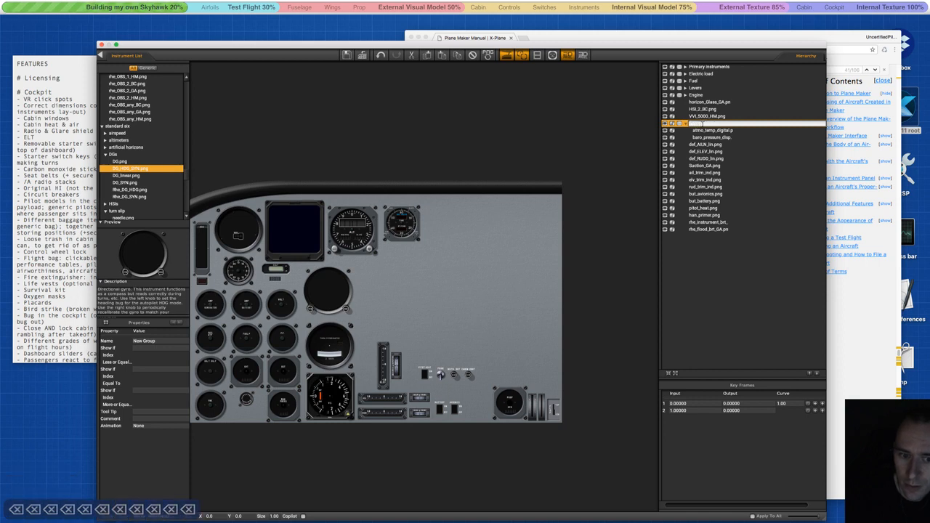
key(BackSpace)
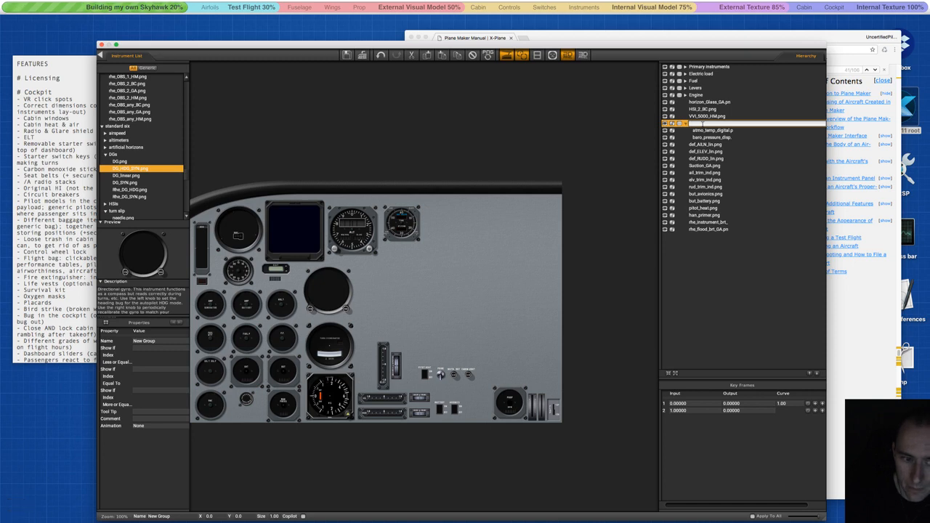
text(Temperature_and)
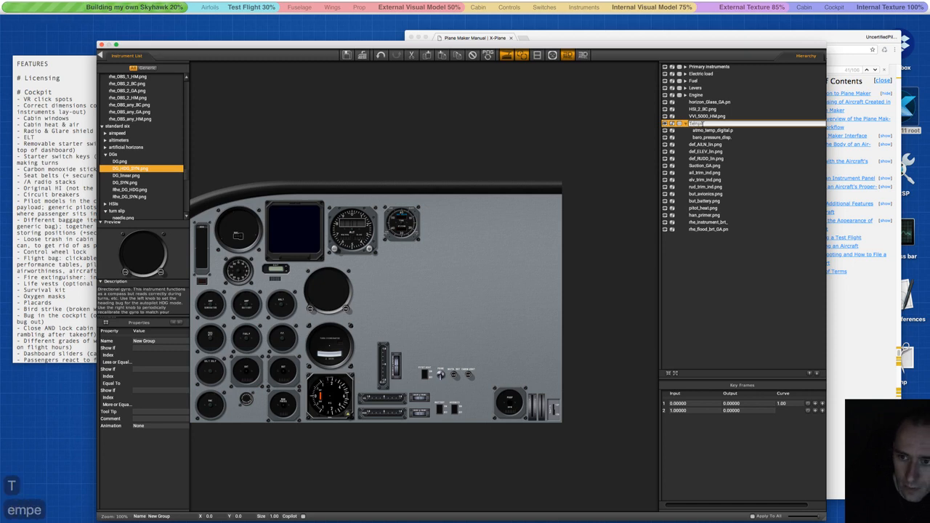
text(ck)
key(Return)
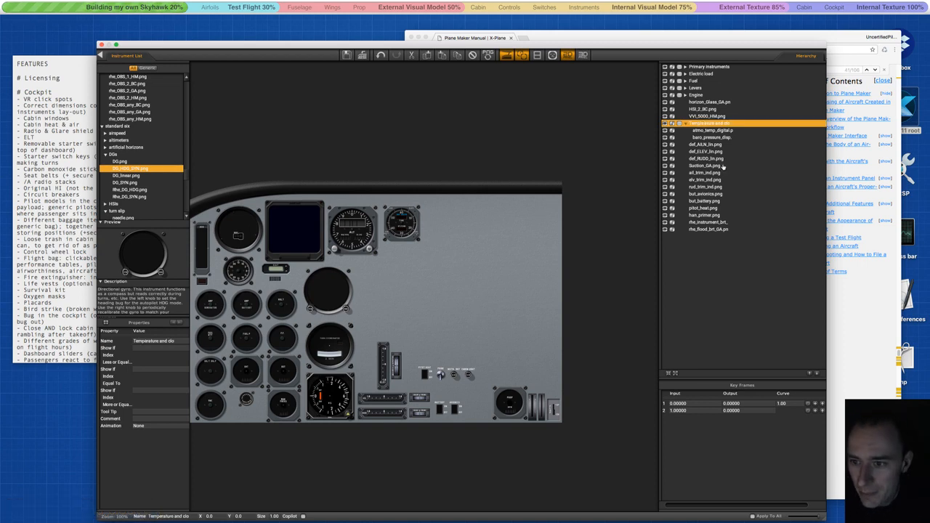
Move the chronometer chrono_HM.png out of the Primary instruments group into the temperature and clock group, and expand that group.
click(410, 221)
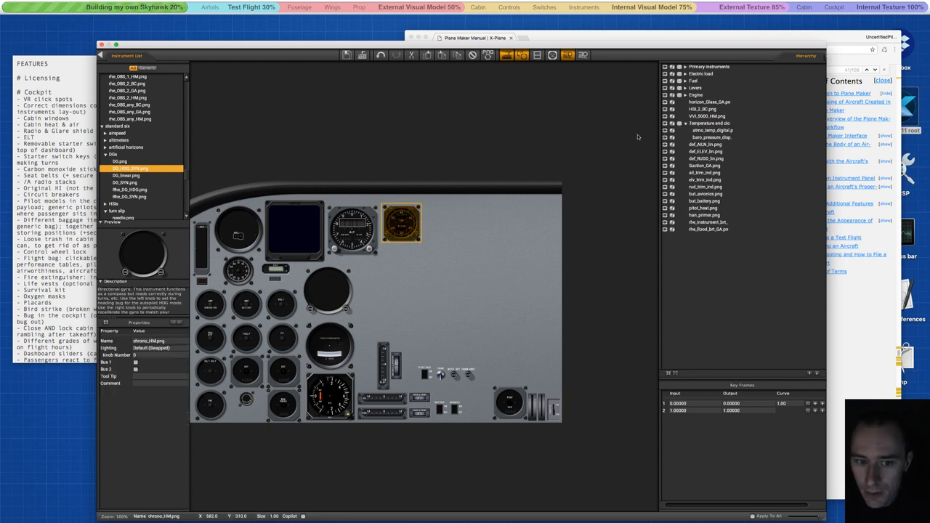
click(685, 67)
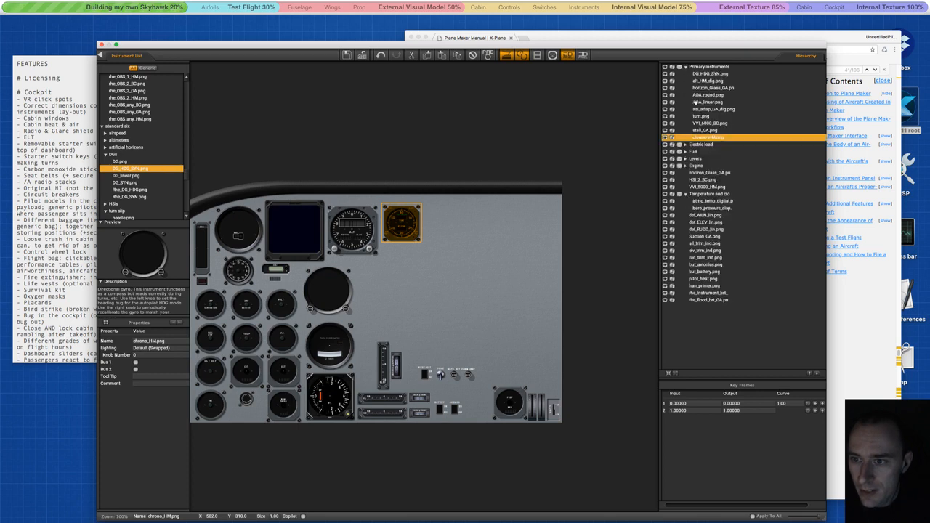
drag(700, 142, 693, 196)
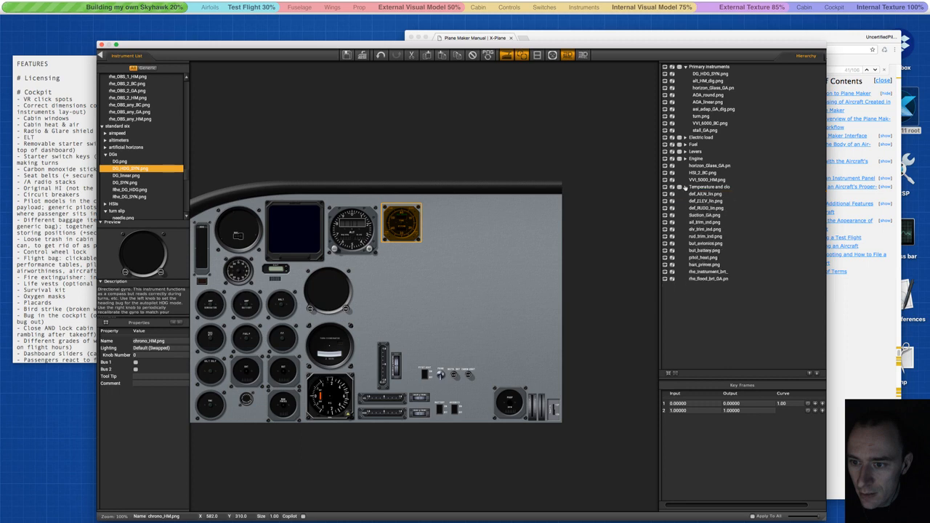
click(696, 187)
Delete the barometric pressure display from the temperature and clock group.
click(703, 202)
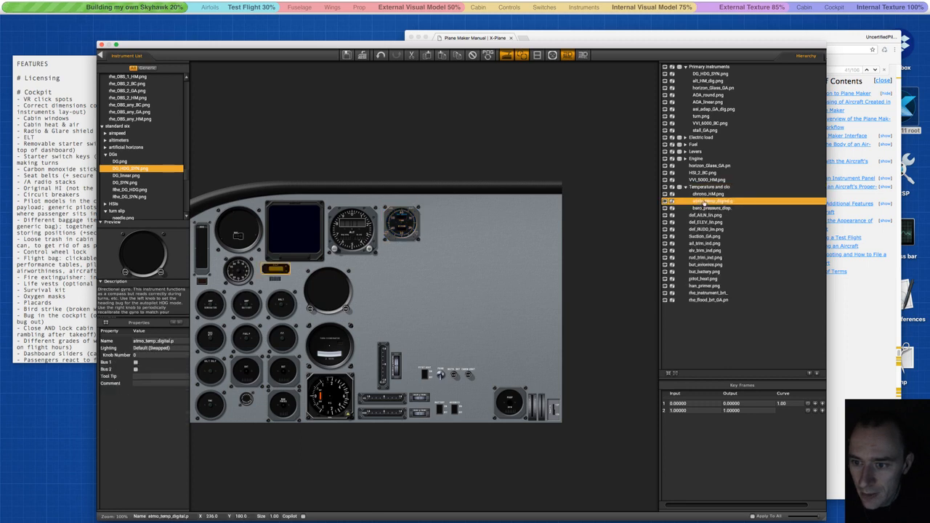
click(703, 208)
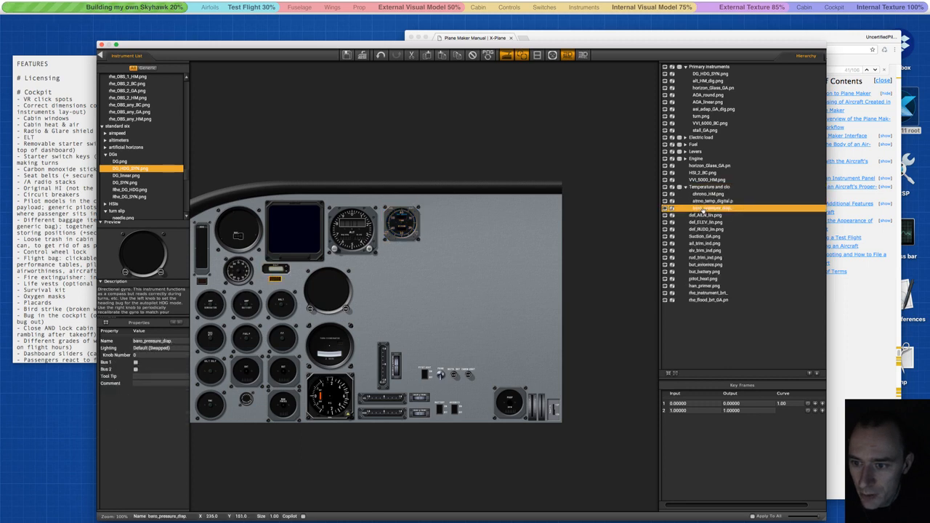
click(472, 55)
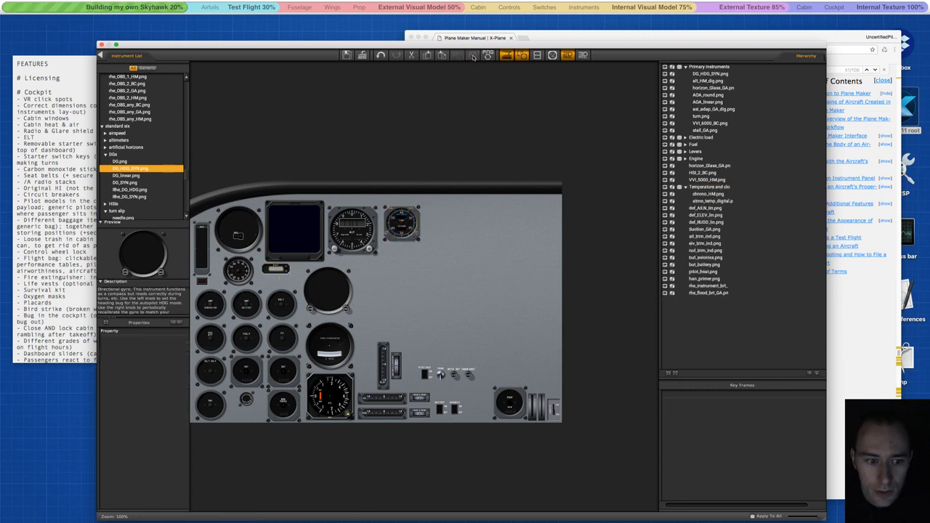
Place the digital temperature gauge directly beneath the chronometer at X 582, Y 235, and collapse both expanded groups.
click(278, 276)
drag(280, 280, 405, 253)
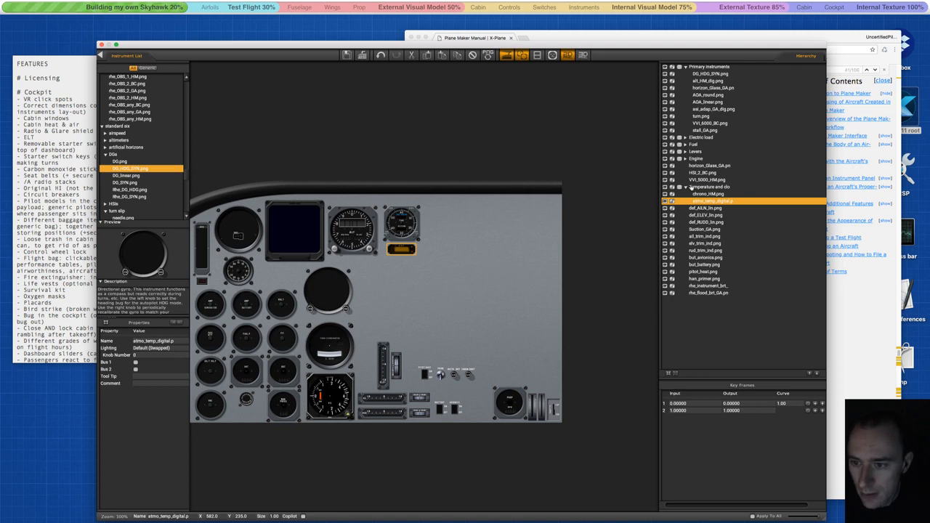
click(685, 188)
click(686, 67)
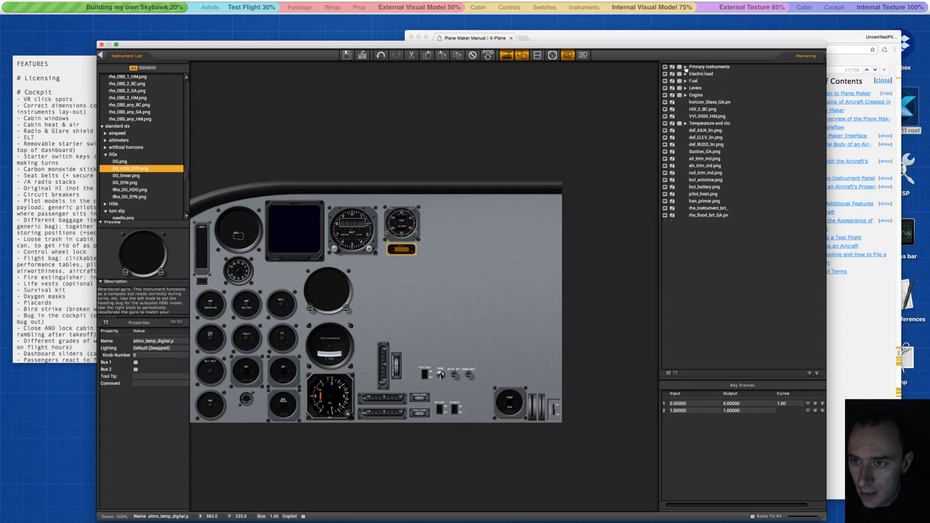
Delete the three off-panel leftover instruments: horizon_Glass_GA, HSI_2_BC and VVI_5000_HM.
click(700, 102)
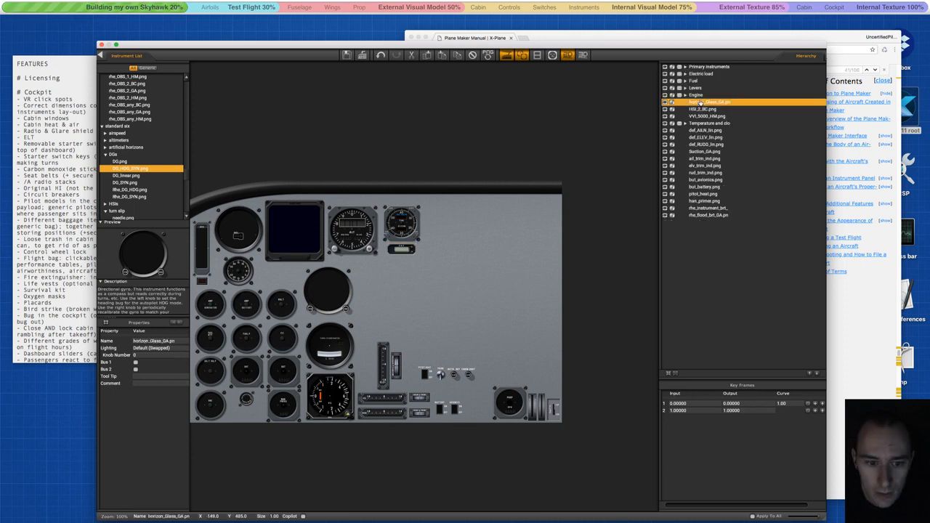
click(701, 109)
click(700, 117)
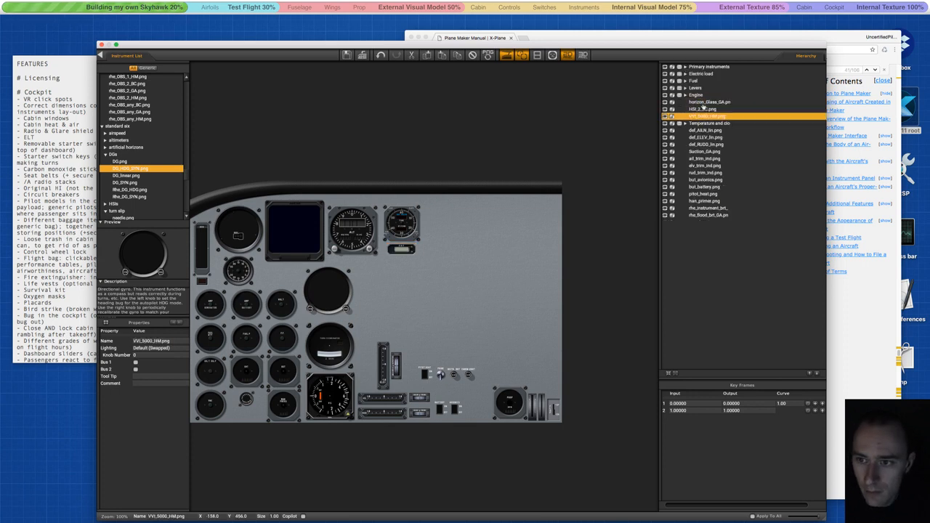
click(702, 104)
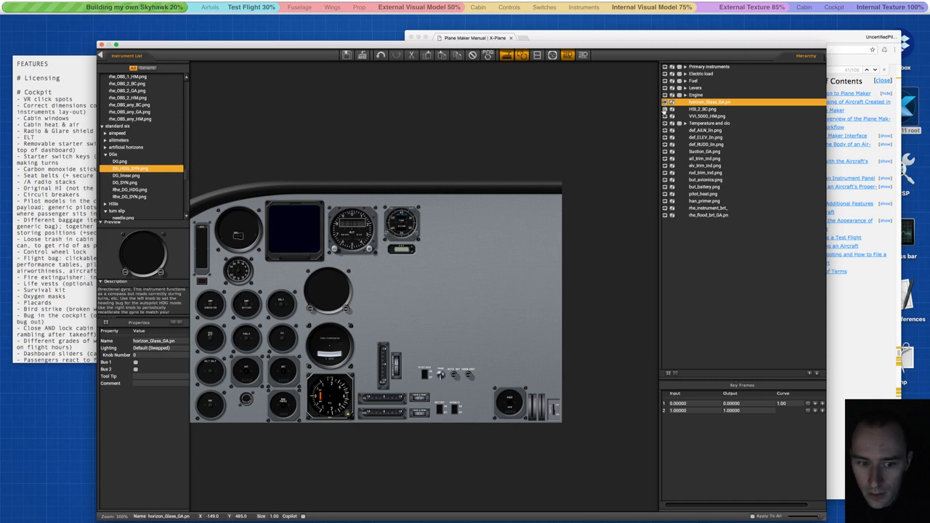
shift+click(698, 117)
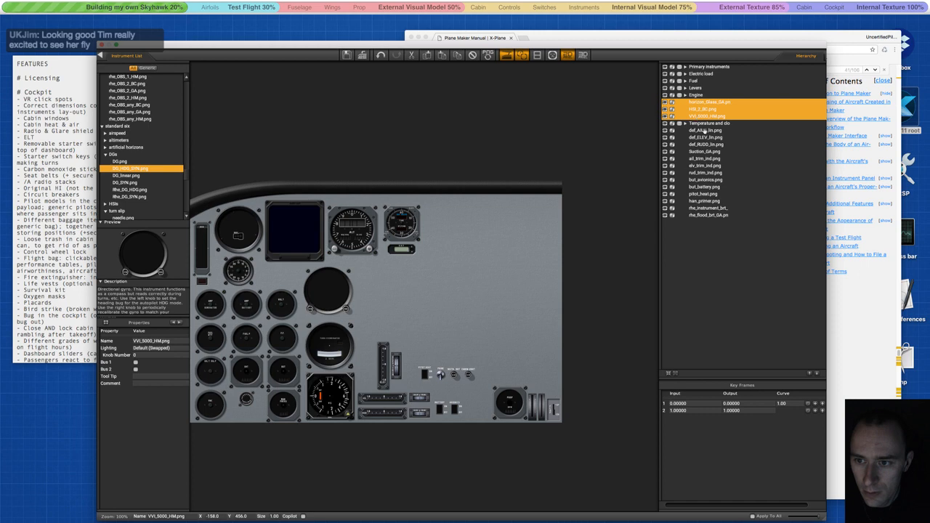
click(704, 130)
click(702, 117)
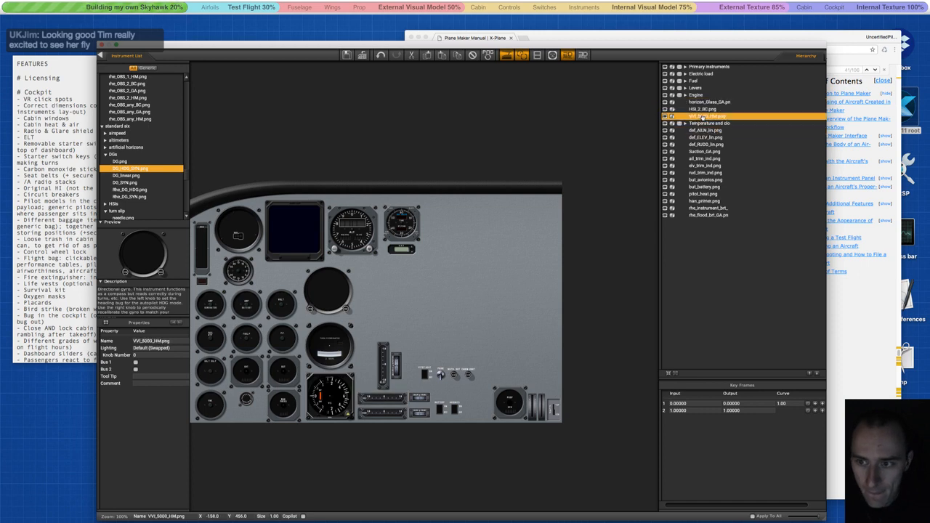
shift+click(700, 103)
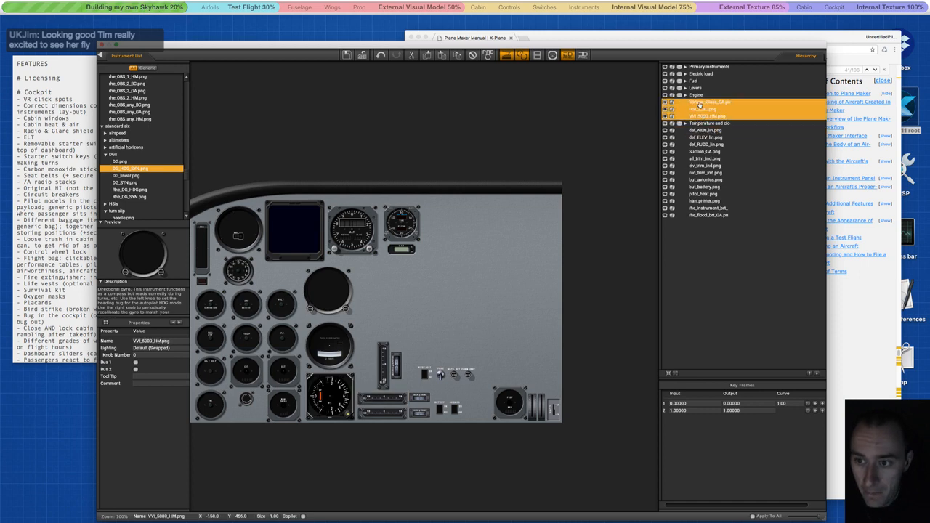
click(472, 55)
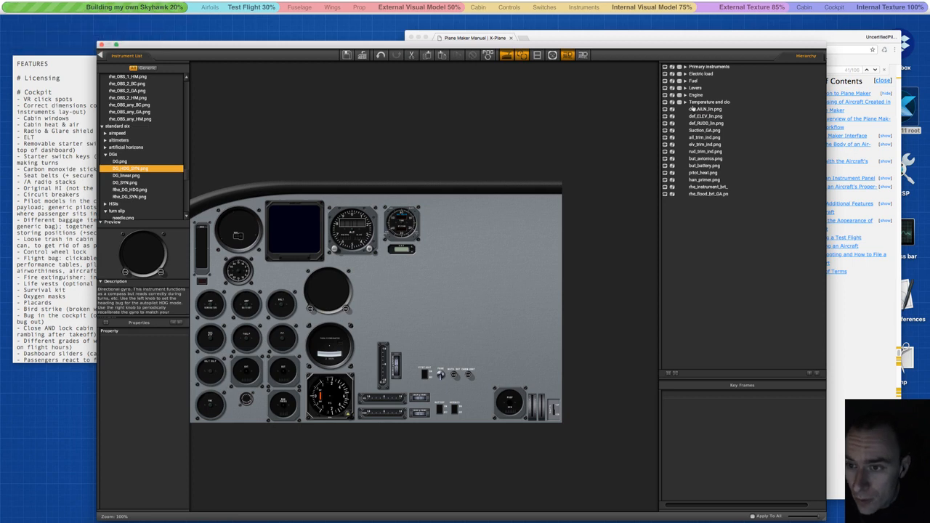
Group the aileron, elevator and rudder deflection indicators together with their three trim indicators.
click(331, 381)
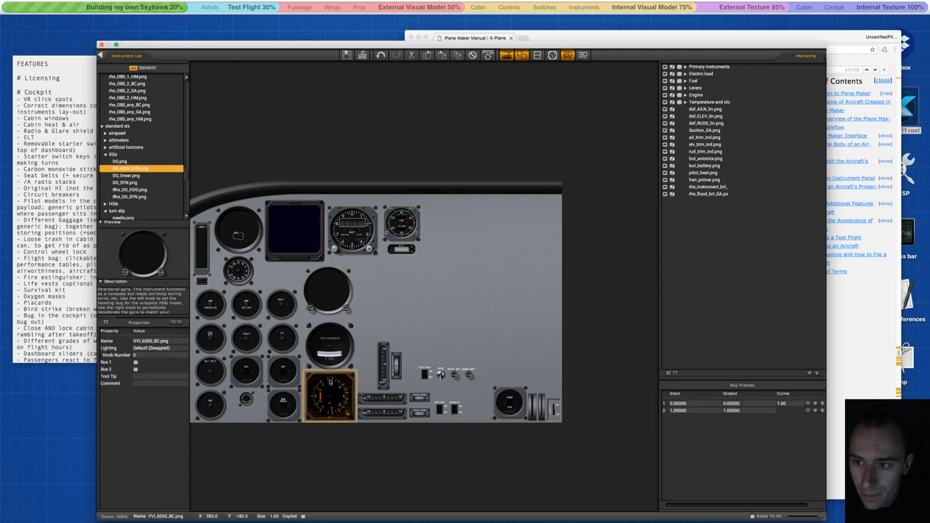
click(700, 108)
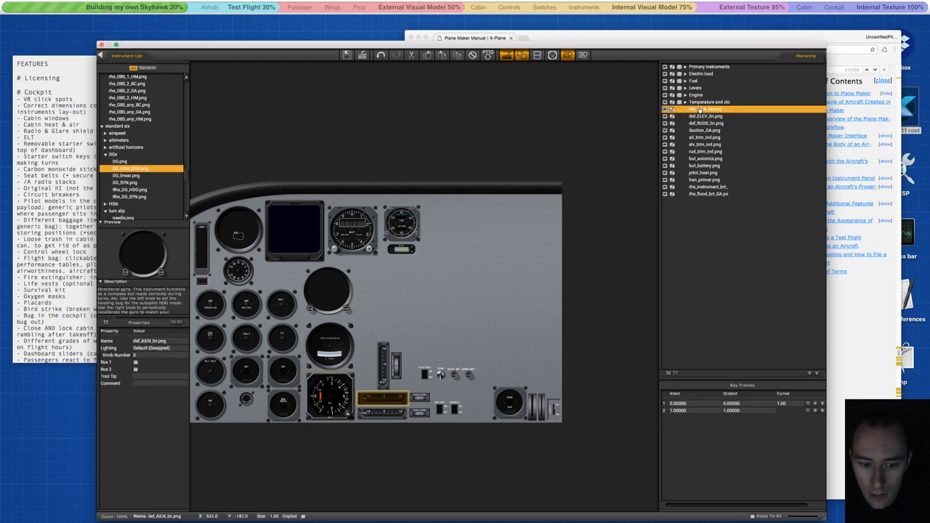
click(384, 360)
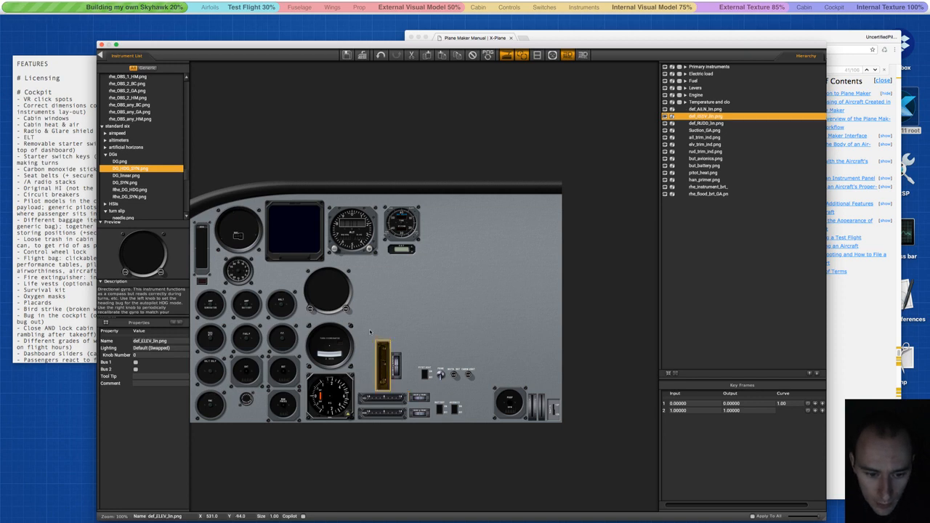
click(370, 339)
click(381, 356)
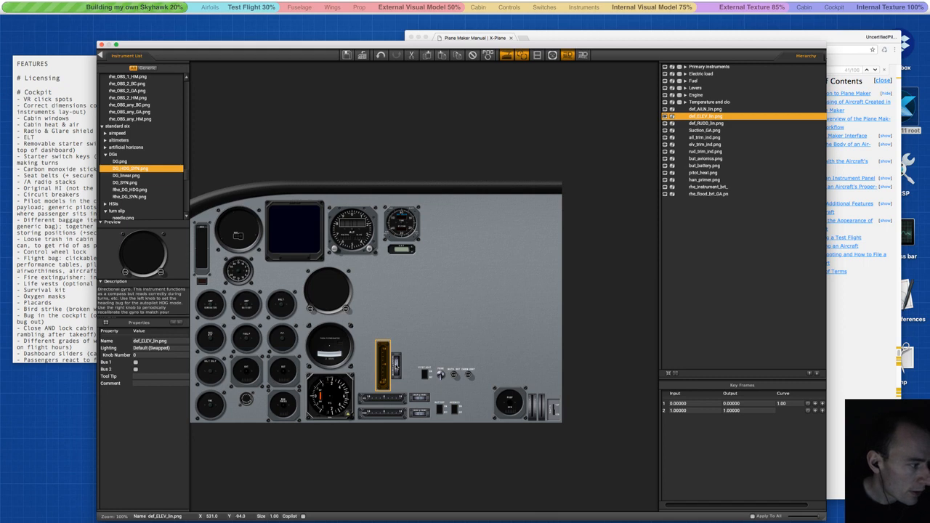
shift+click(396, 365)
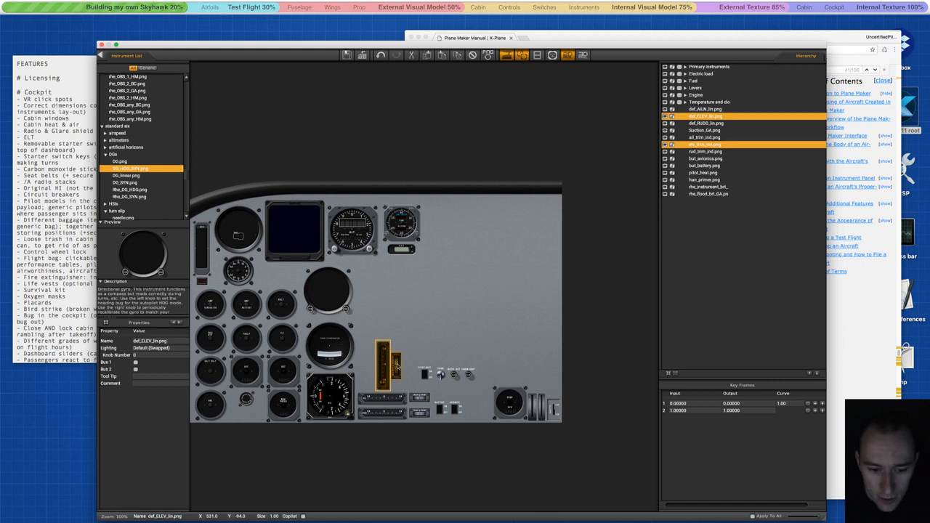
shift+click(382, 400)
shift+click(397, 416)
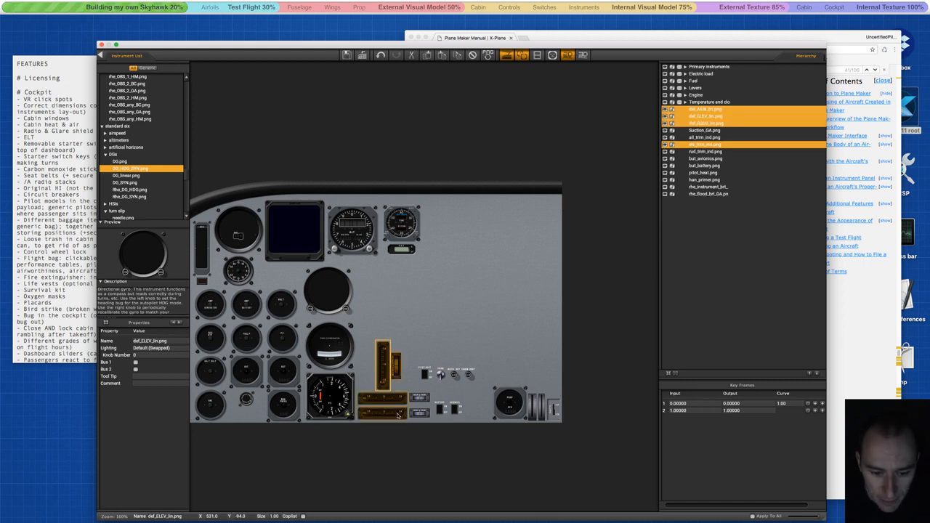
shift+click(418, 397)
shift+click(418, 412)
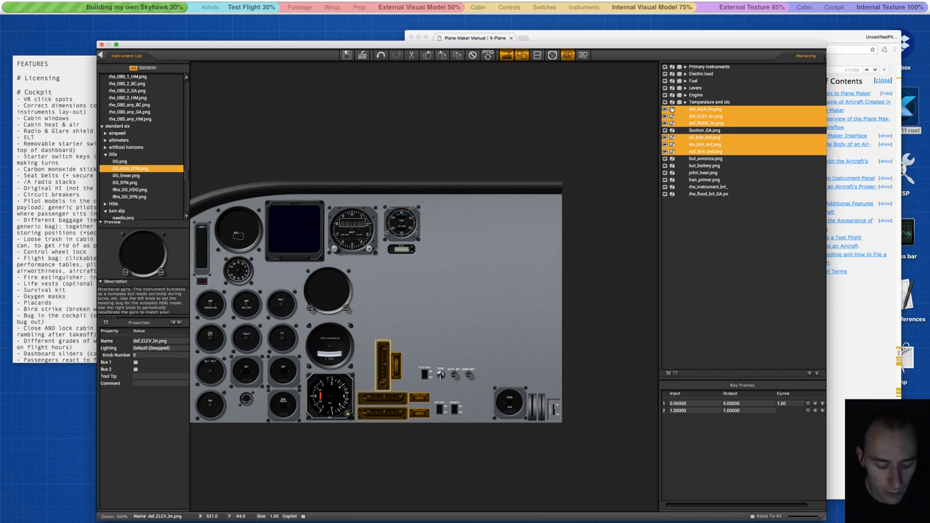
key(g)
Move the new group of control-surface indicators out of the temperature and clock group to below Suction_GA.png, and collapse the temperature and clock group.
drag(697, 109, 698, 103)
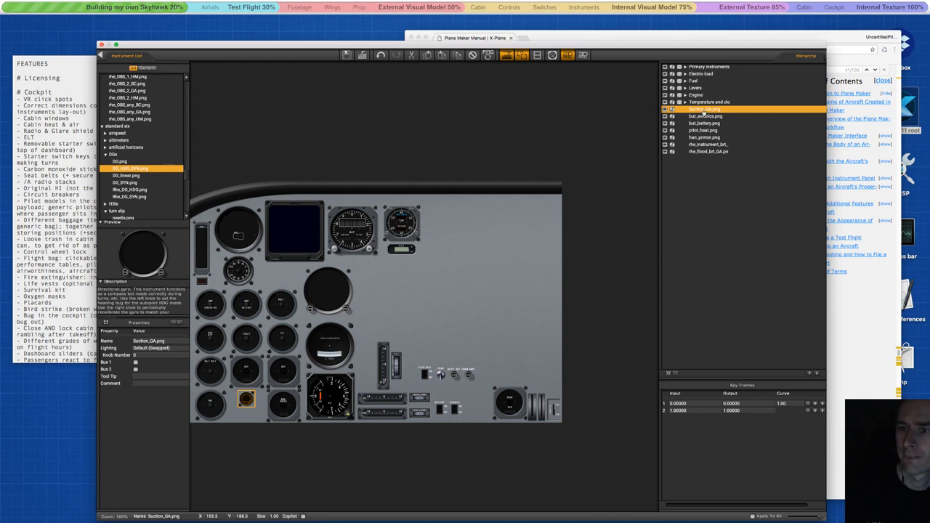
click(703, 124)
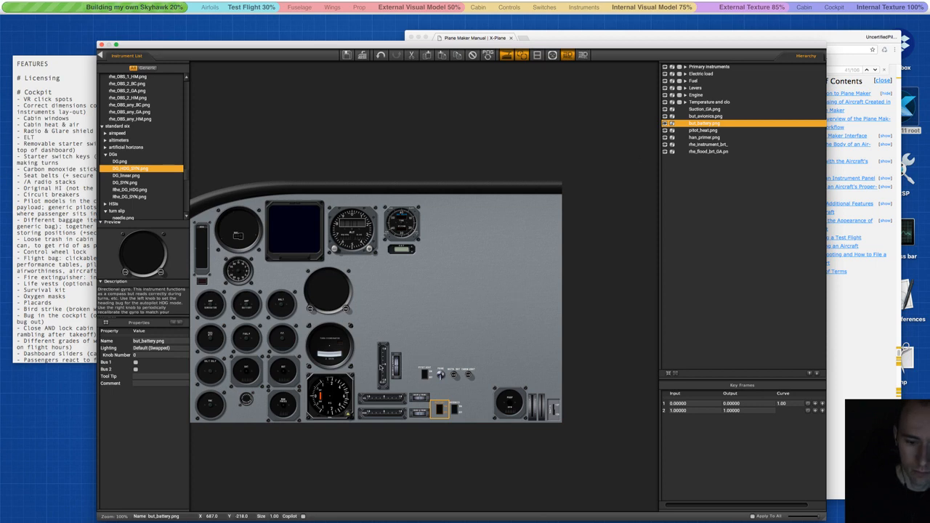
click(379, 366)
click(377, 398)
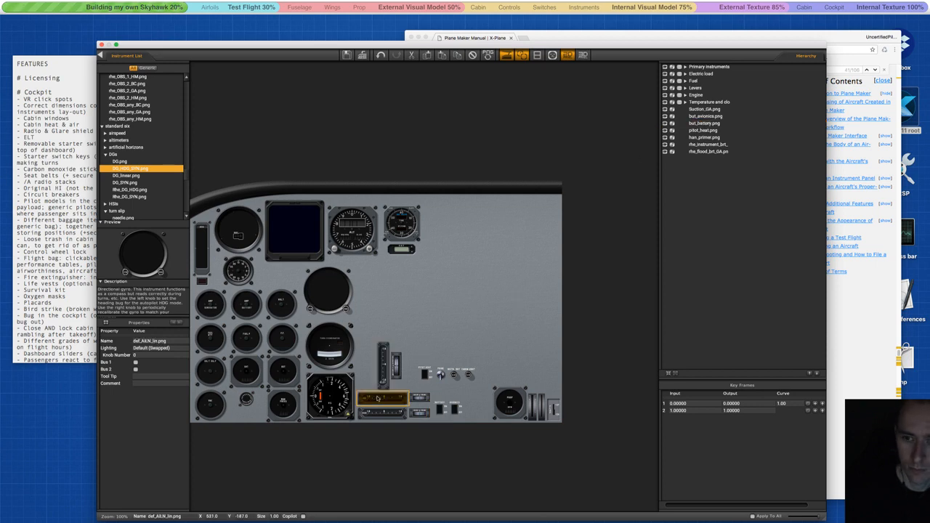
click(377, 413)
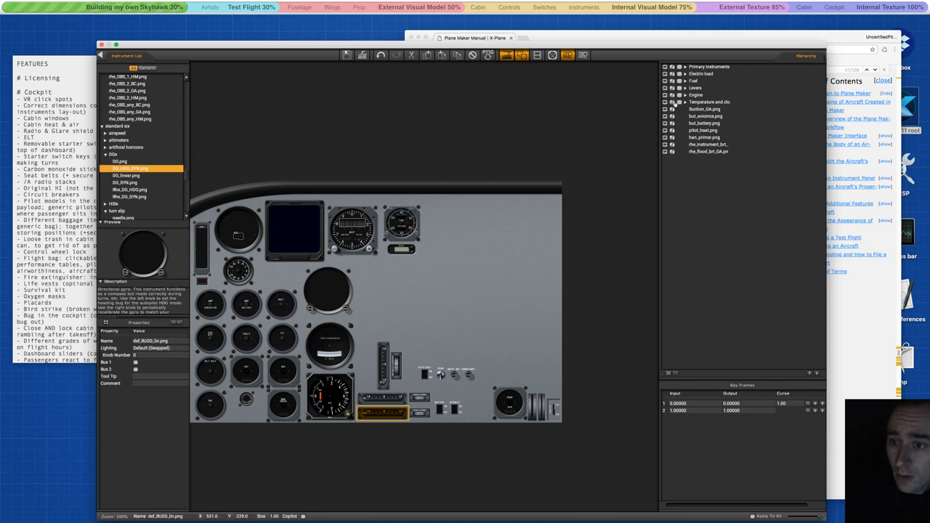
click(685, 102)
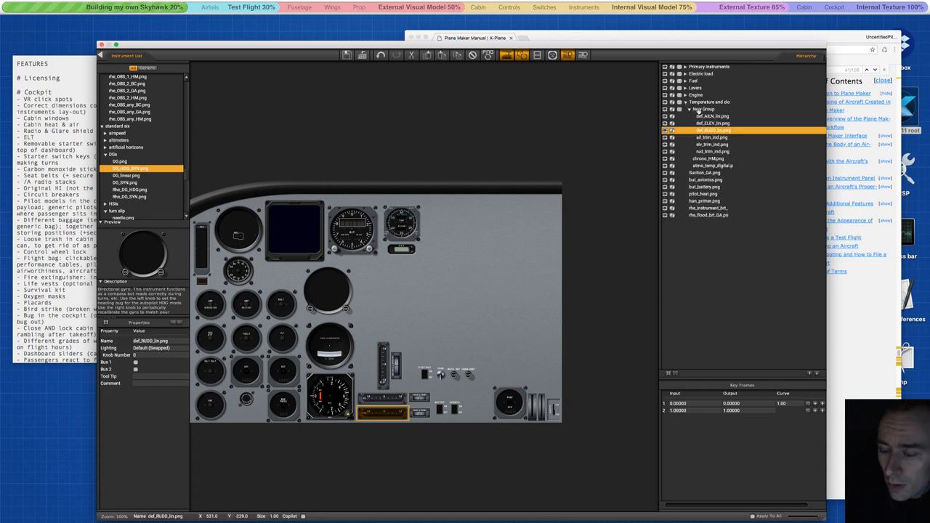
drag(698, 110, 699, 175)
click(686, 102)
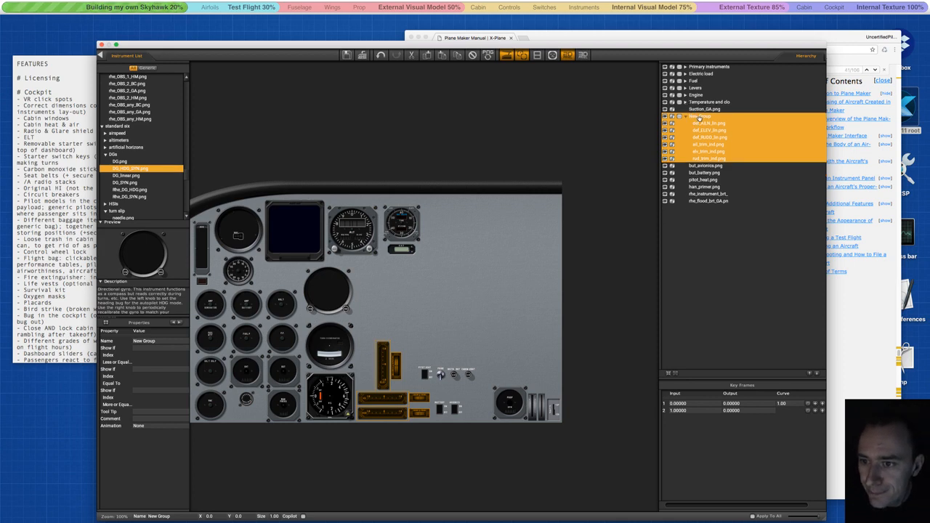
Rename the new group of deflection and trim indicators as Flight controls and collapse it.
click(708, 187)
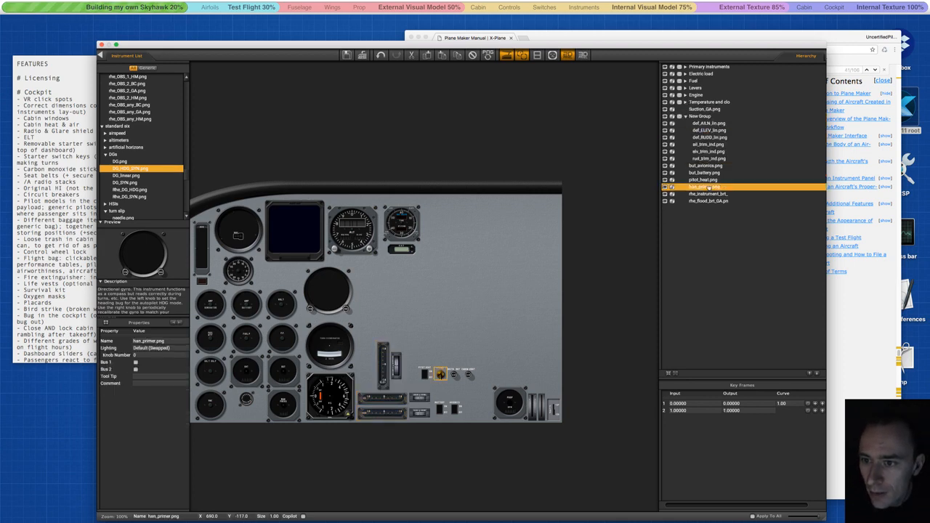
double_click(702, 116)
text(Fligh)
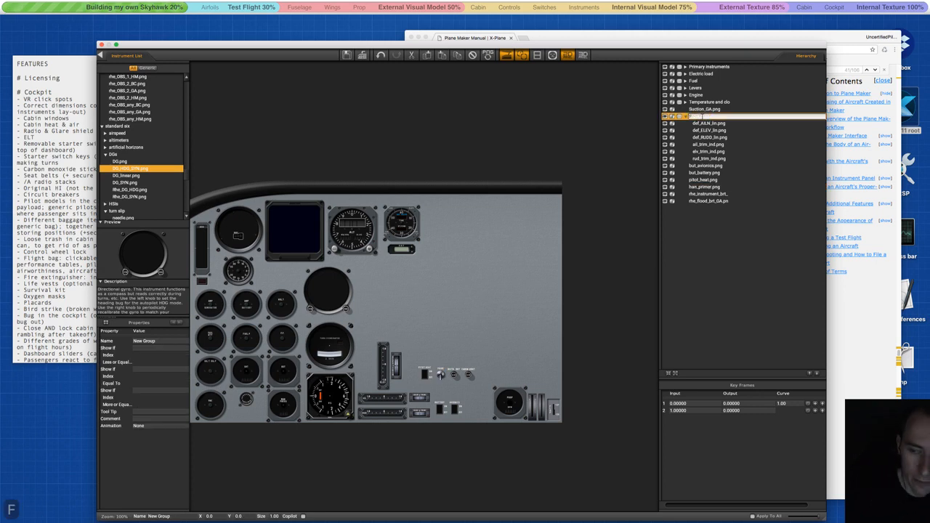
text(t con)
key(BackSpace)
key(BackSpace)
text(controls)
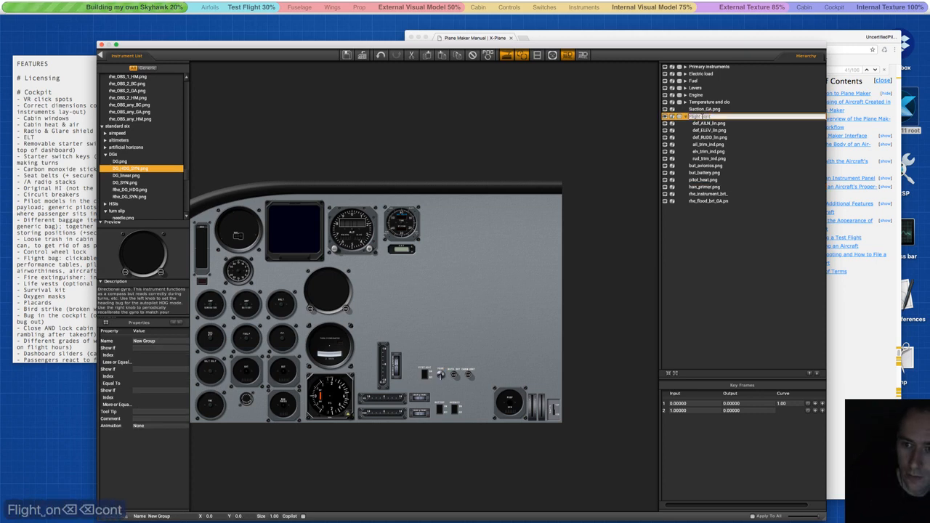
key(Return)
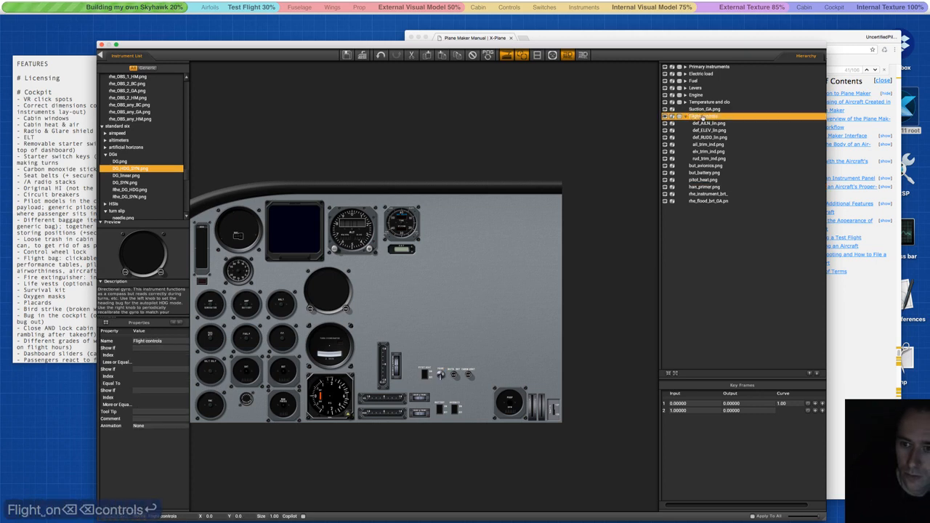
click(685, 116)
Group the avionics, battery, pitot heat and primer controls together with the instrument and flood light brightness rheostats.
click(706, 124)
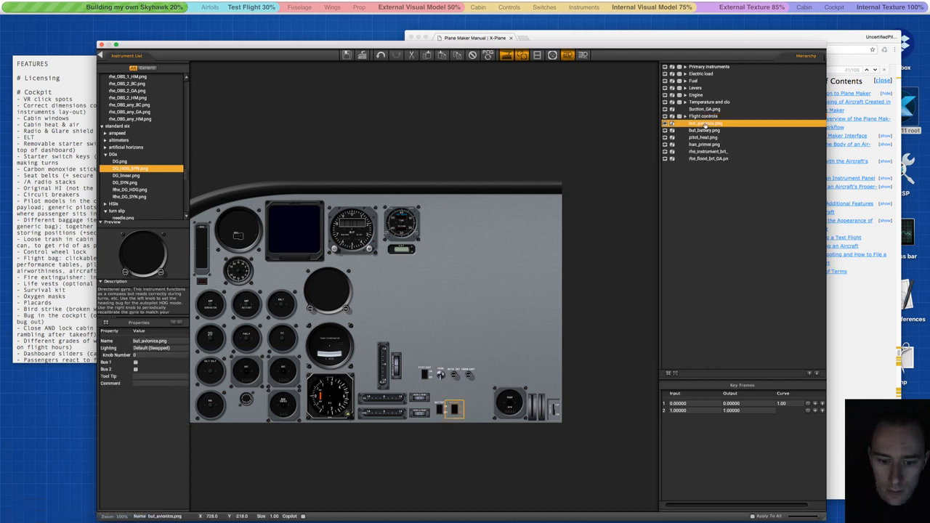
click(424, 374)
shift+click(441, 374)
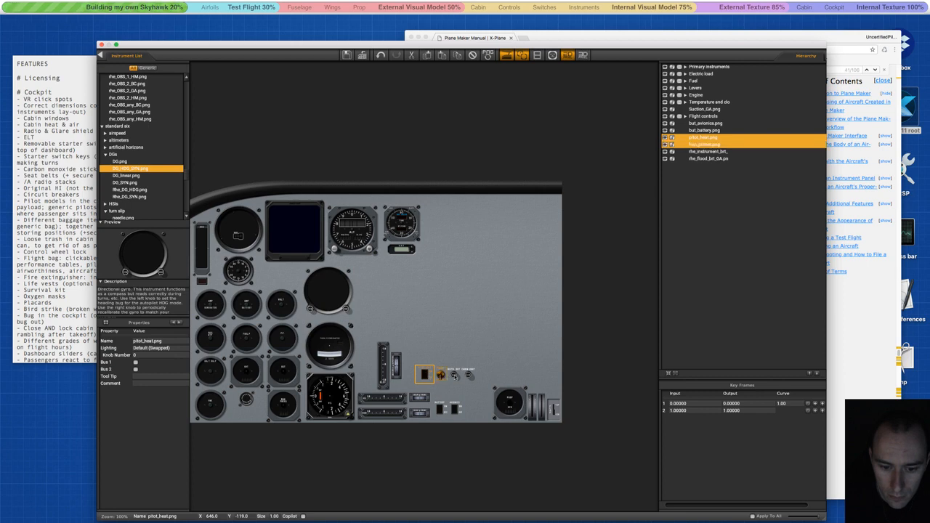
shift+click(454, 375)
shift+click(469, 375)
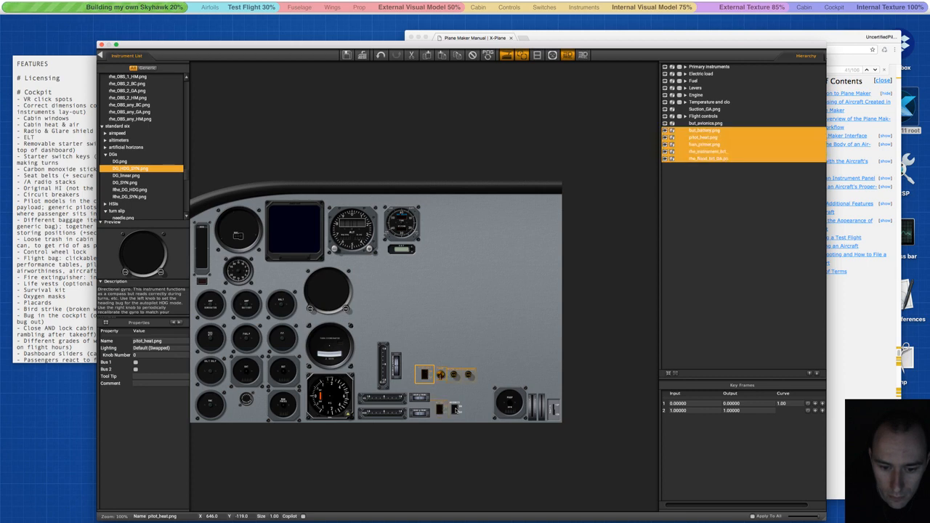
key(g)
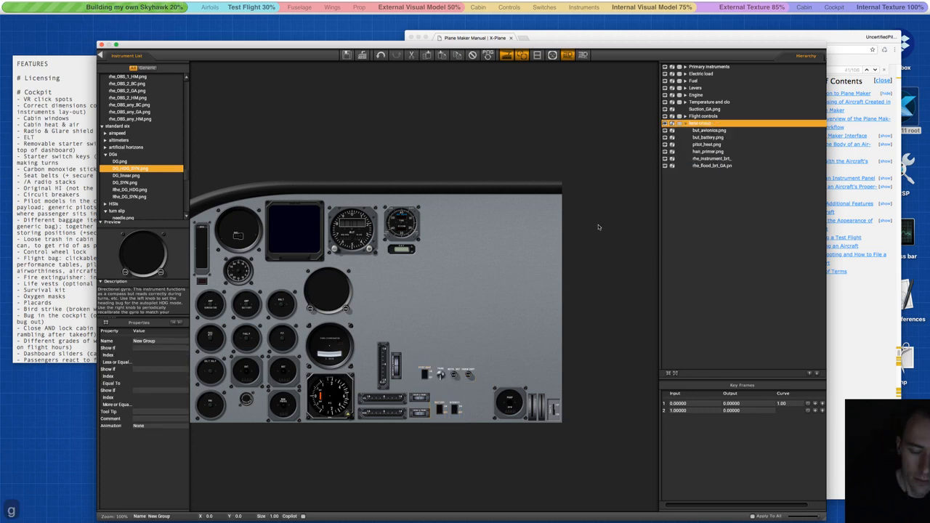
Try to move the new group of switches out of the Flight controls group.
drag(694, 123, 697, 124)
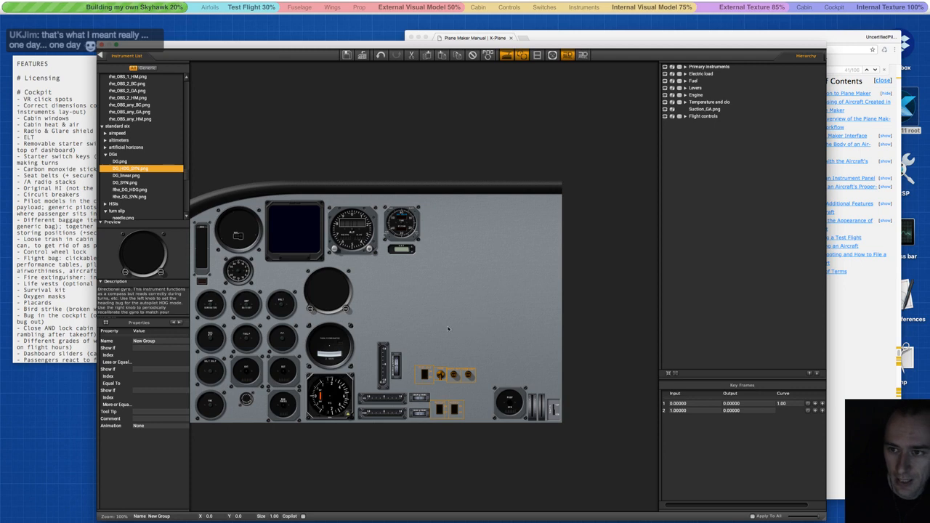
drag(691, 118, 691, 120)
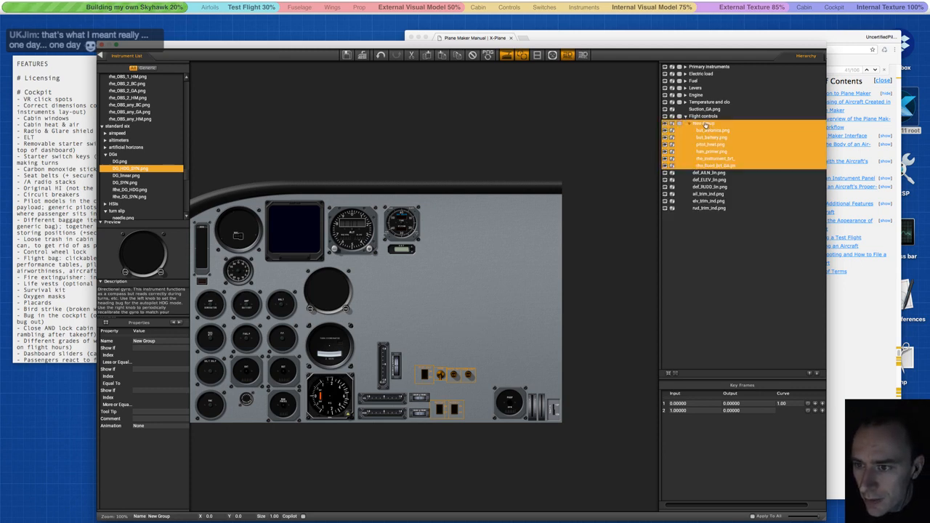
click(703, 124)
drag(703, 124, 701, 189)
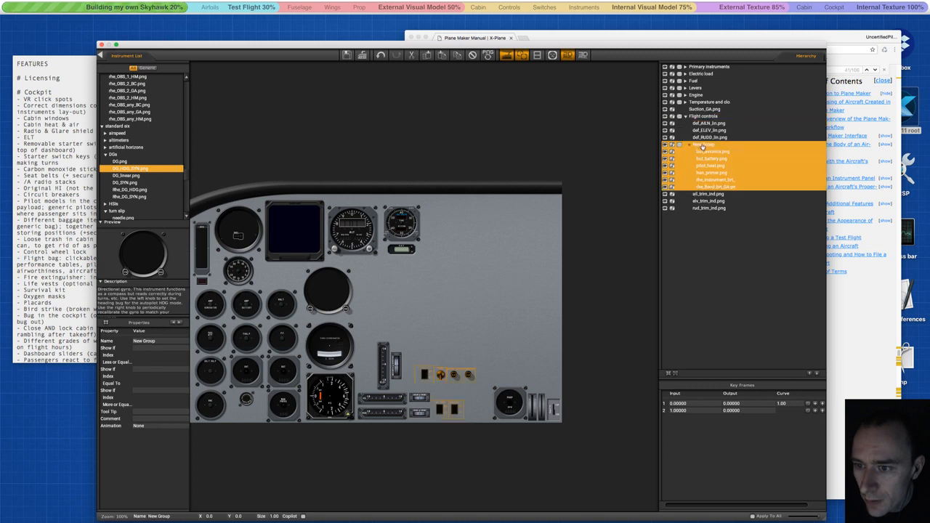
Rename the new group of switches and rheostats as Switches.
click(703, 146)
click(703, 145)
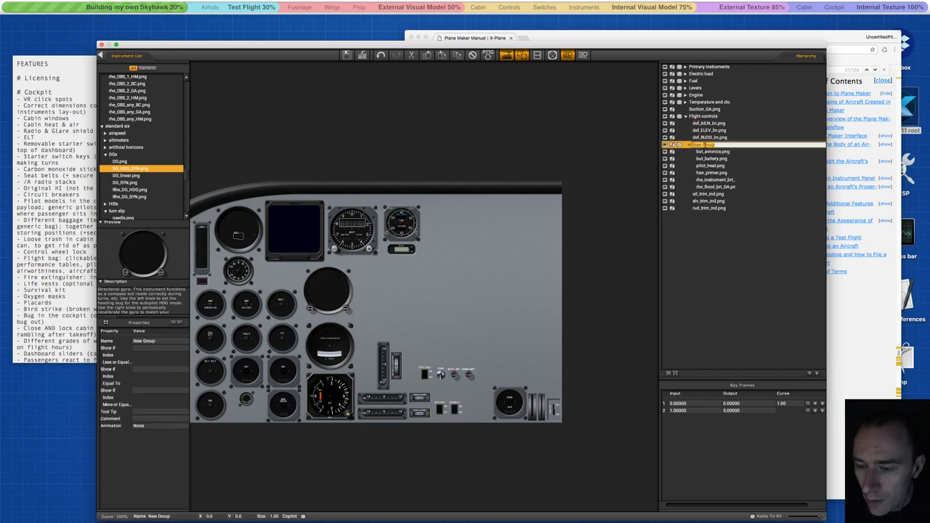
text(Switches)
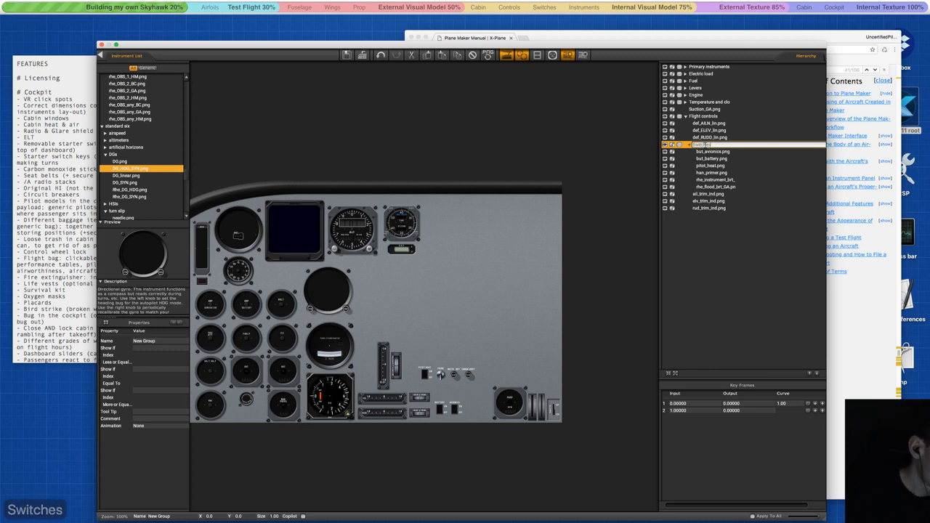
key(Return)
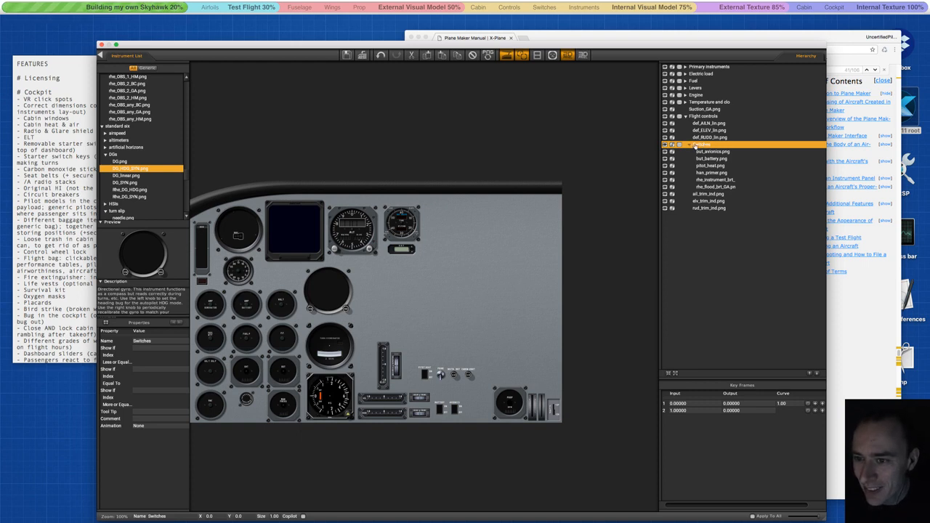
Move the Switches group out of Flight controls to directly above it, and collapse both groups.
drag(696, 145, 699, 210)
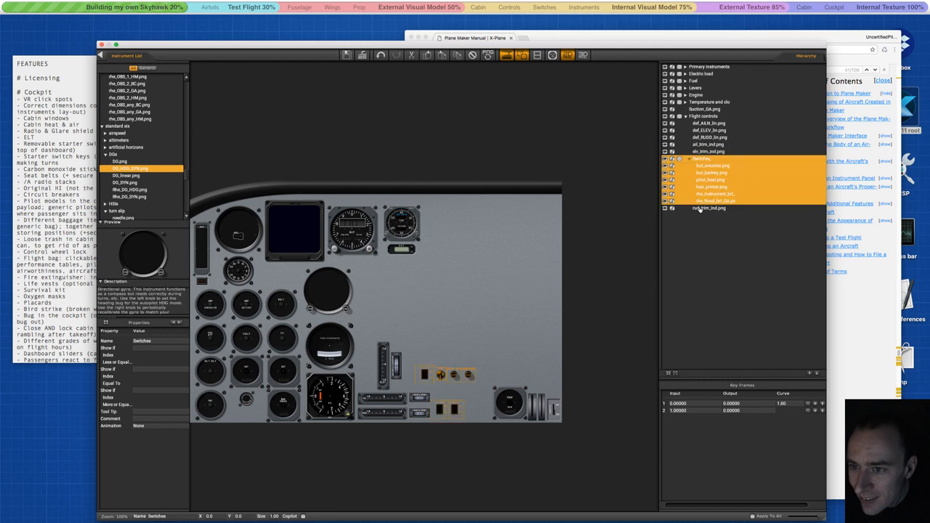
drag(698, 159, 696, 114)
click(685, 116)
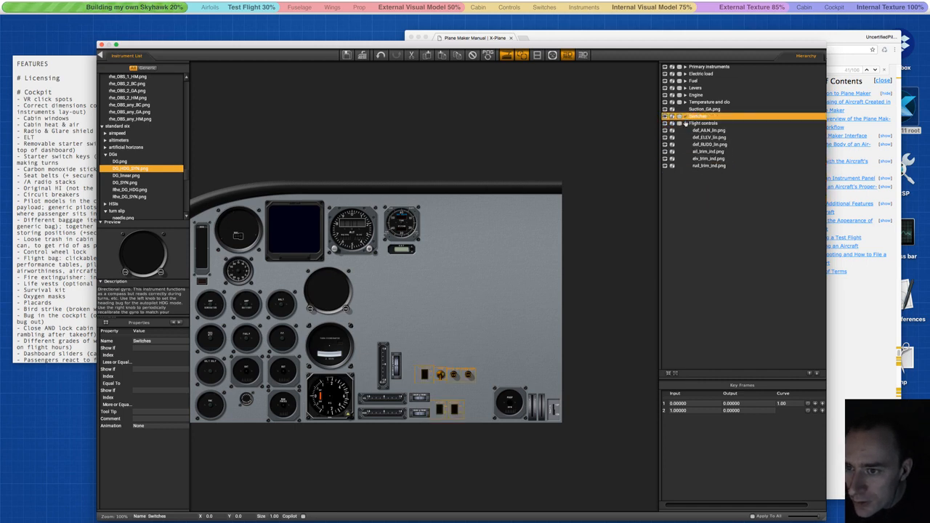
click(685, 123)
Move Suction_GA.png from the top level of the hierarchy into the Engine group.
click(696, 110)
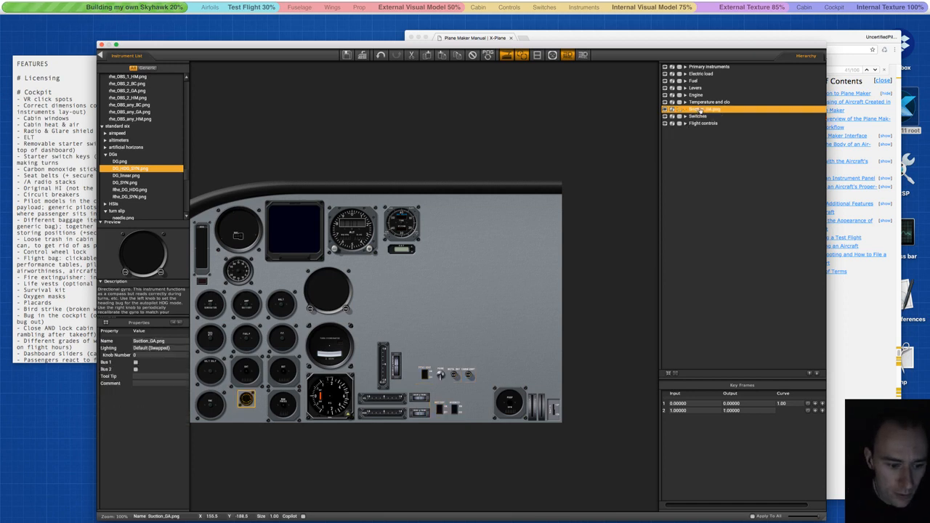
drag(700, 109, 696, 96)
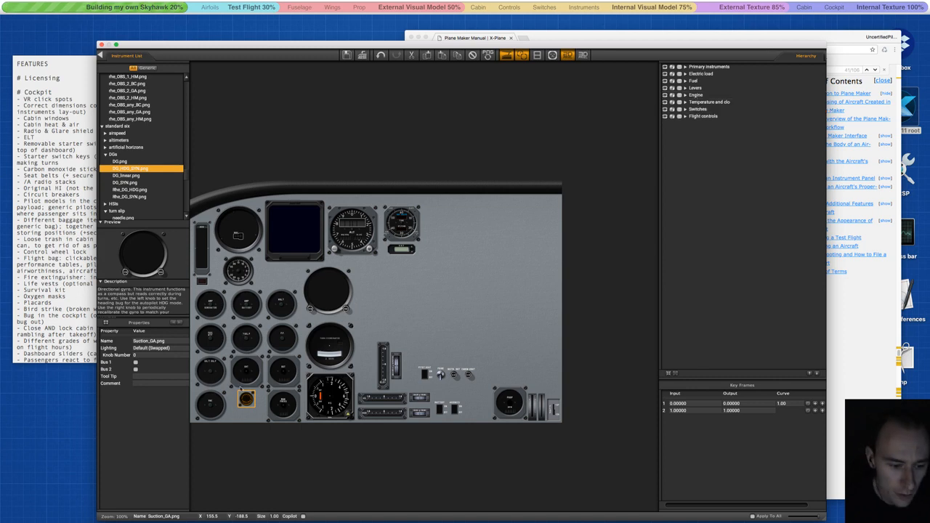
Lower the suction gauge to about X 154.5, Y -205.5, in line with the bottom gauge row, and save the panel.
drag(246, 400, 245, 407)
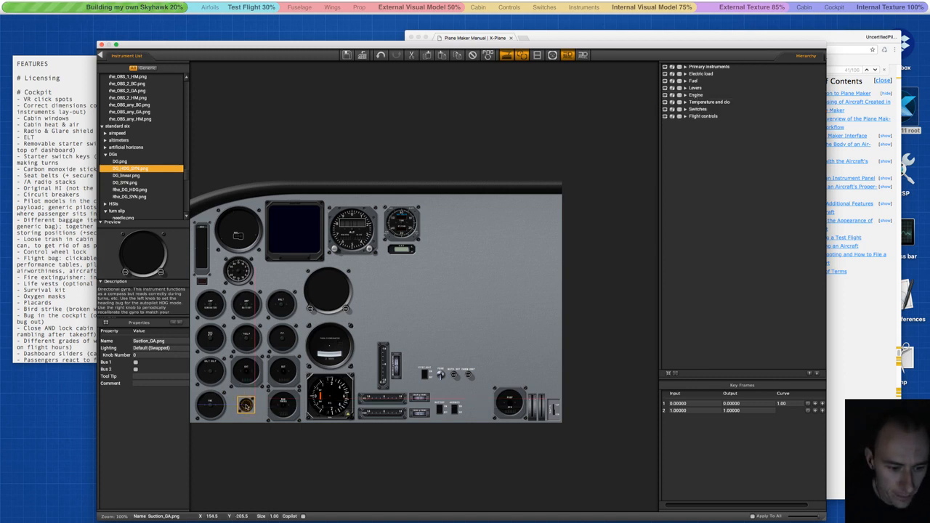
click(447, 343)
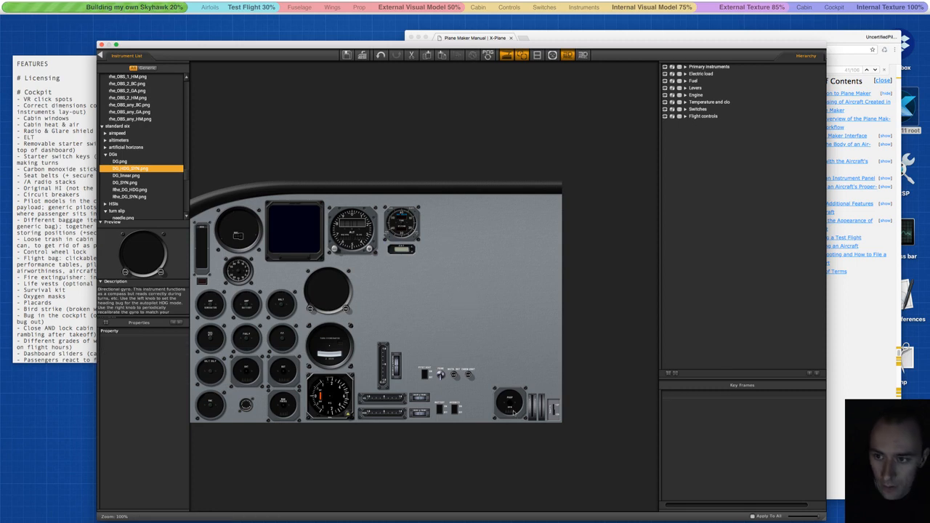
key(ctrl+s)
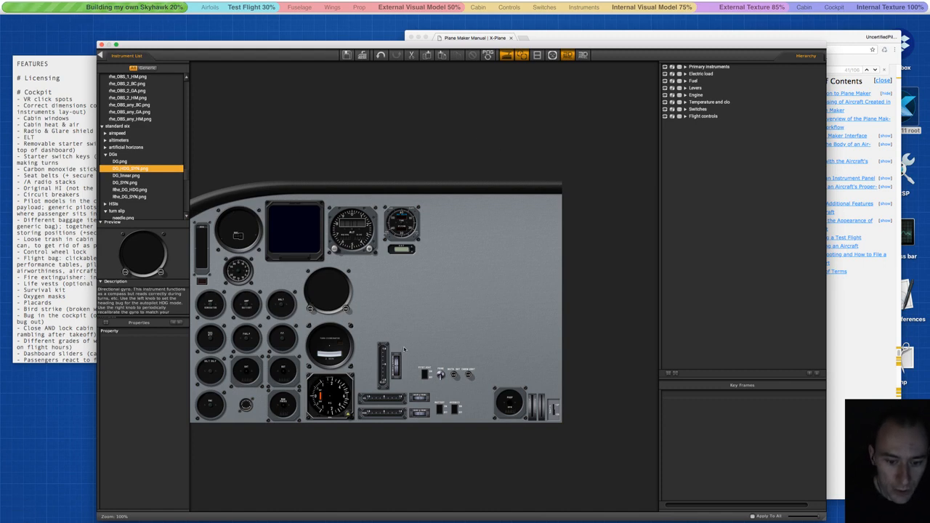
Review the standard six instruments, including turn slip and vertical speed, and collapse the categories already covered.
click(106, 154)
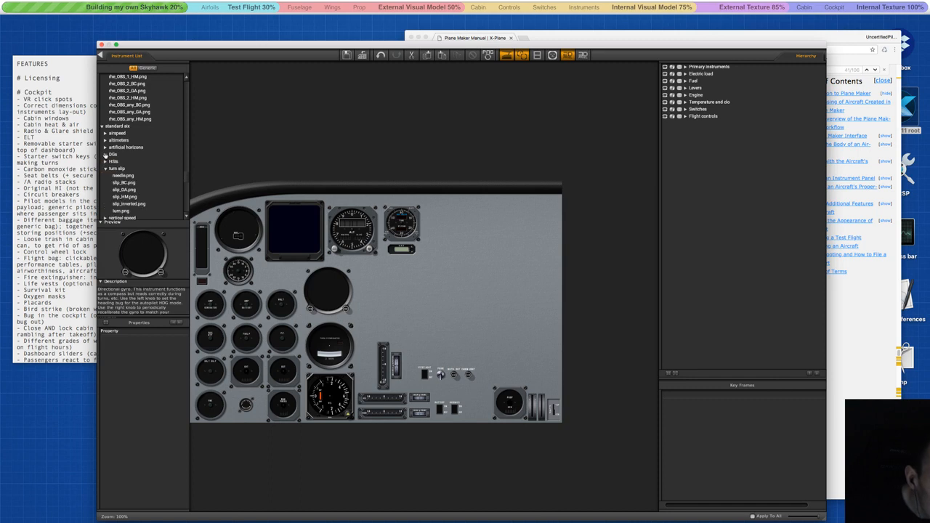
scroll(107, 164, down, 3)
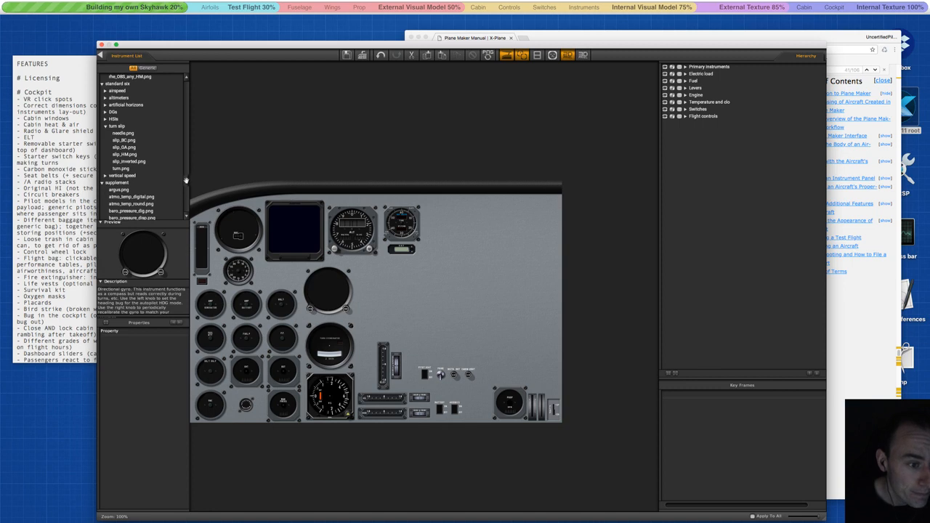
scroll(185, 180, down, 15)
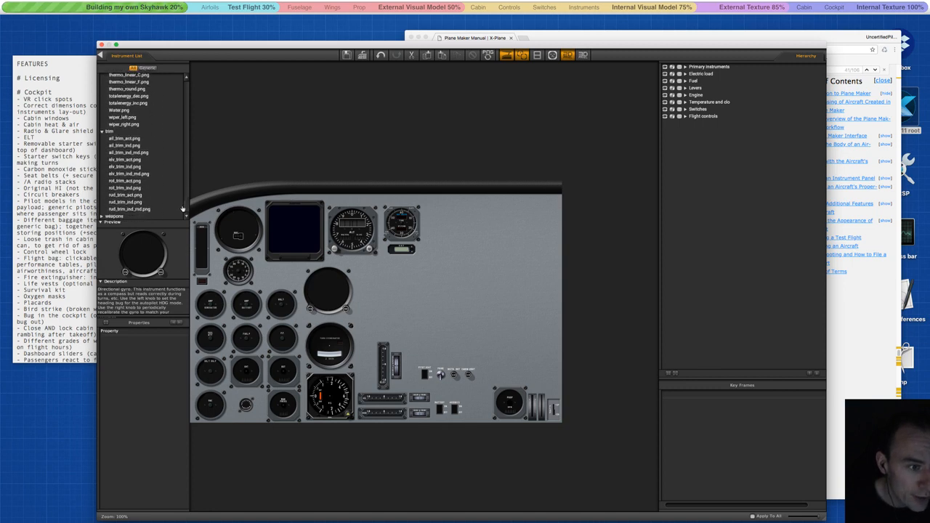
scroll(182, 208, up, 15)
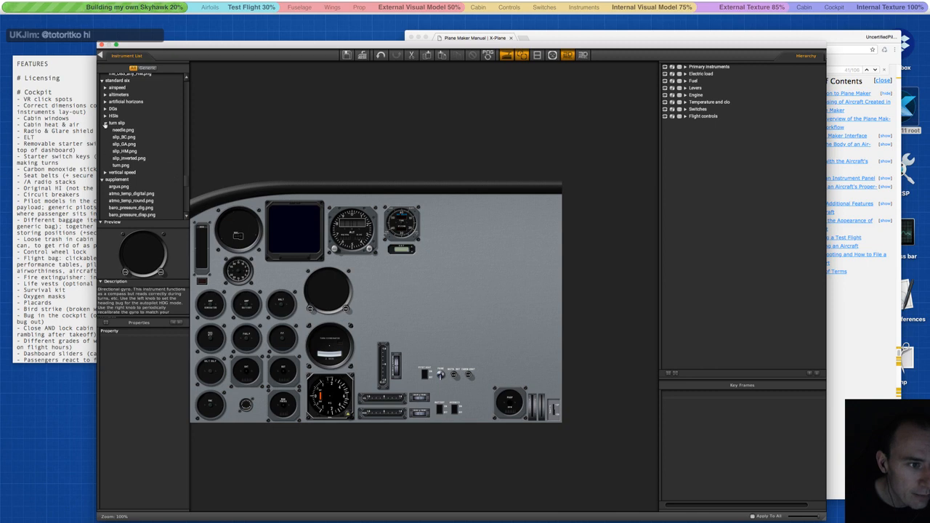
click(105, 124)
click(105, 130)
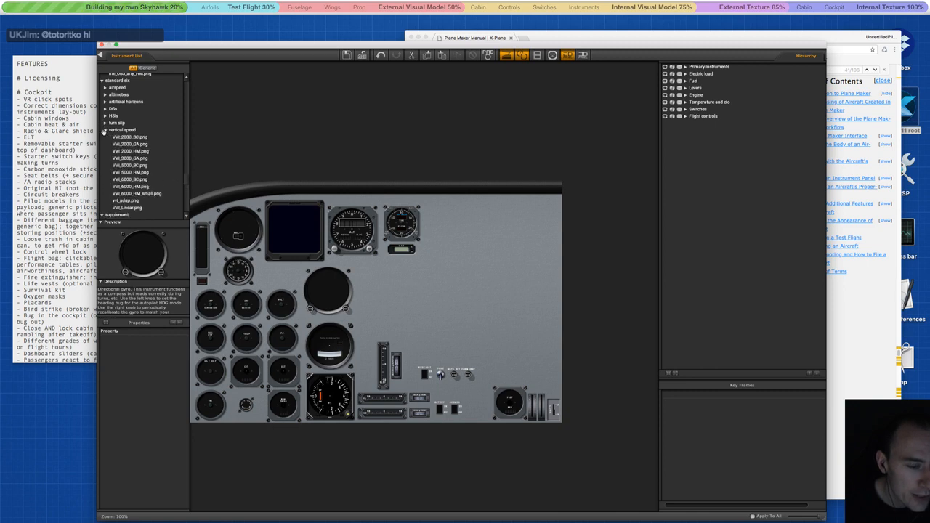
click(105, 130)
click(105, 138)
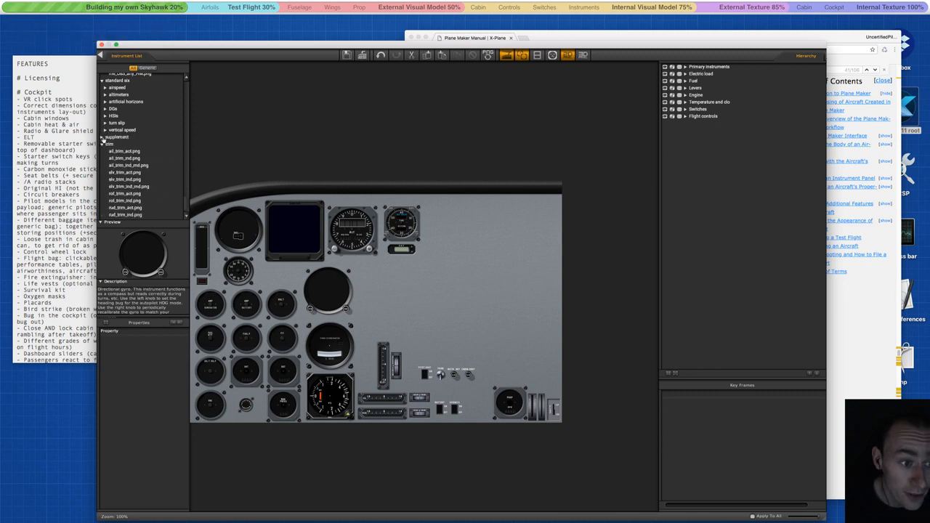
Look through the supplement and trim instruments for missing items, previewing argus.png, the digital outside air temperature gauge and CG_indicator.png.
click(124, 144)
scroll(124, 147, down, 1)
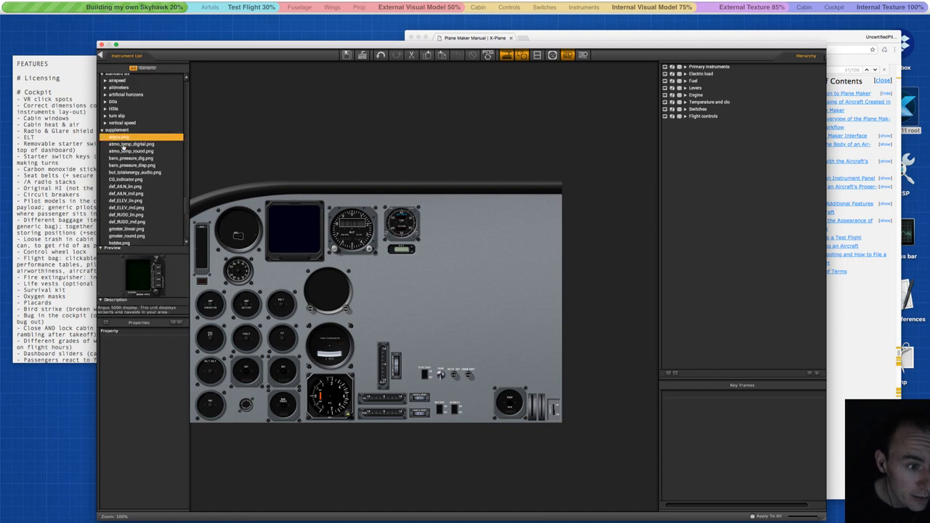
click(124, 144)
scroll(127, 162, down, 2)
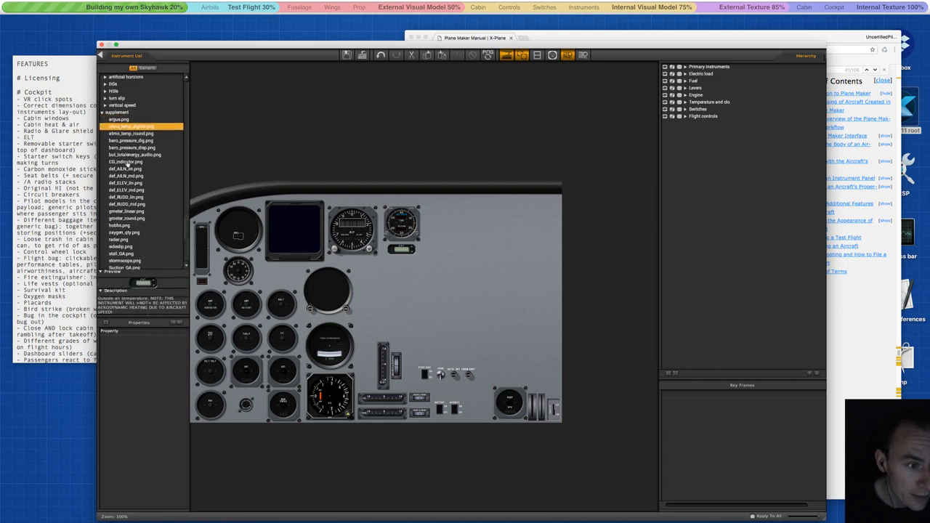
click(127, 161)
scroll(127, 166, down, 10)
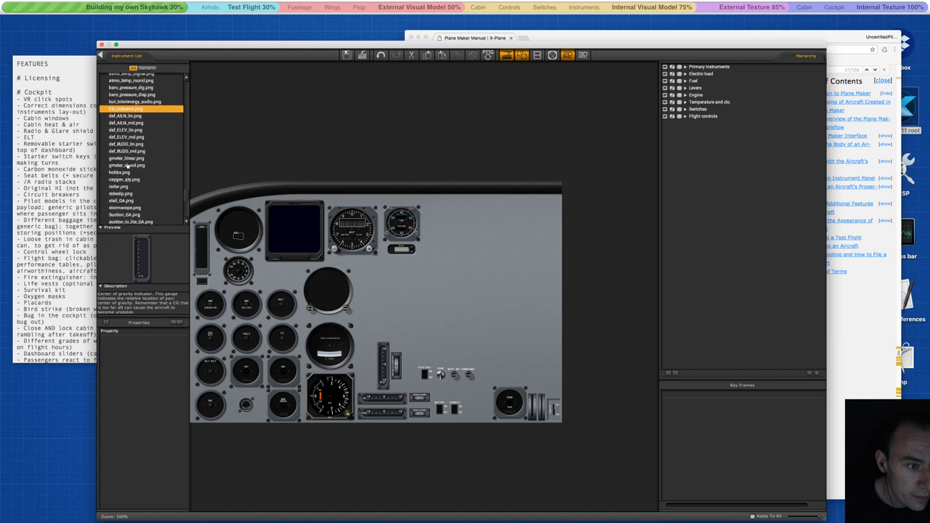
scroll(127, 164, down, 1)
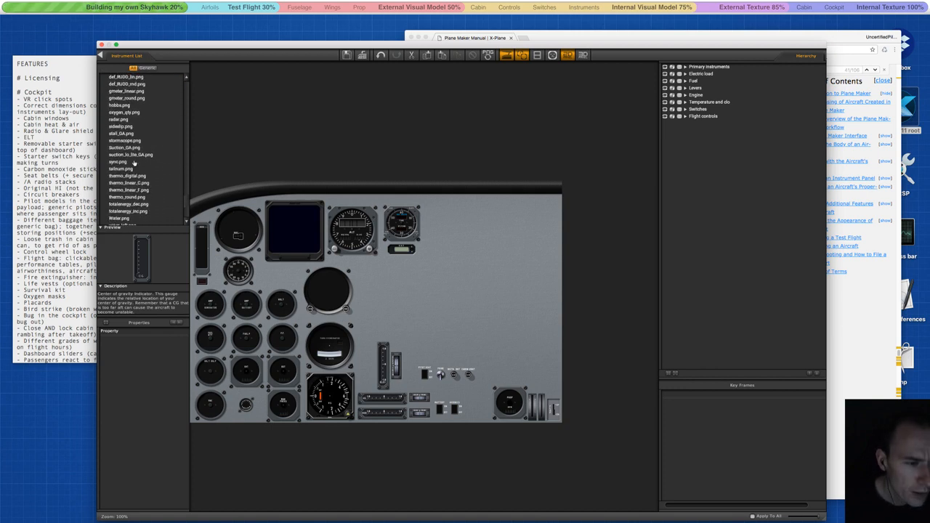
scroll(131, 163, down, 3)
scroll(133, 163, down, 5)
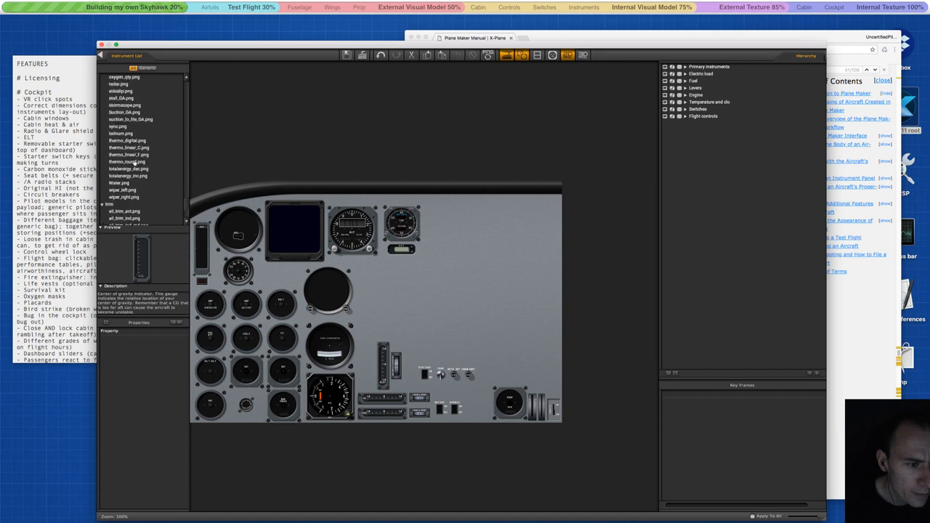
scroll(134, 163, down, 2)
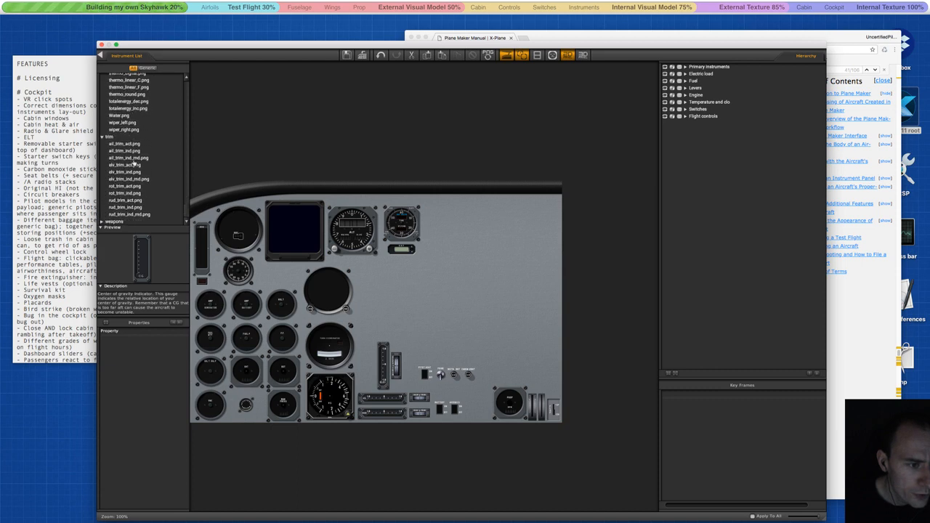
Collapse the buttons and autopilot categories and look through the annunciators for missing items, previewing ann_master_accept.png.
scroll(138, 156, up, 10)
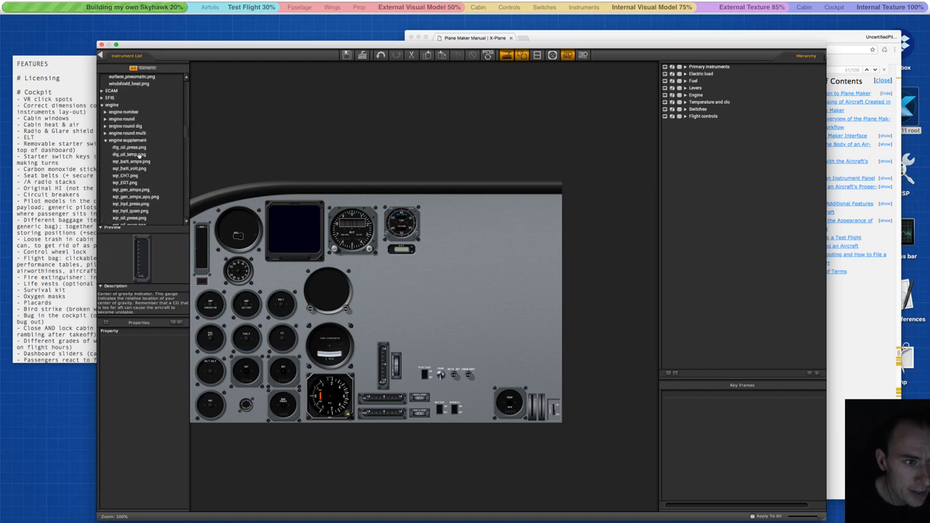
scroll(140, 154, up, 5)
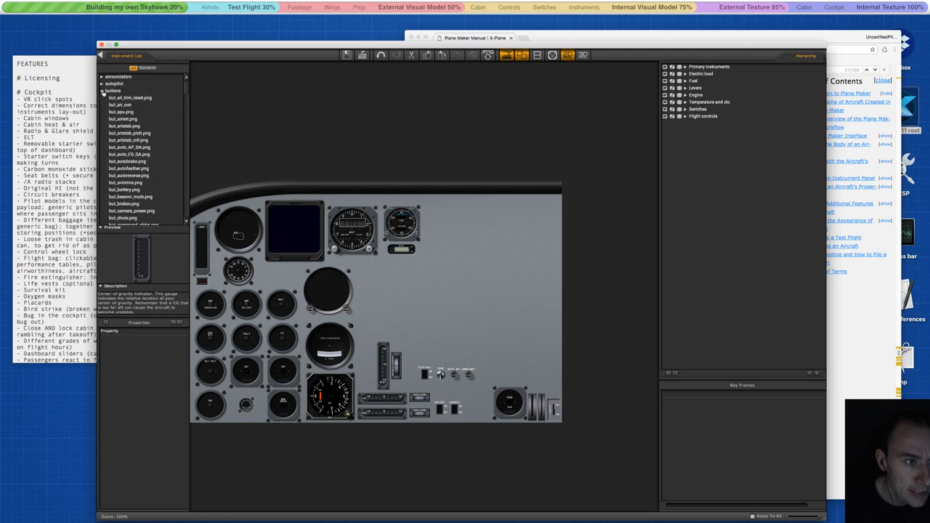
click(102, 91)
click(102, 83)
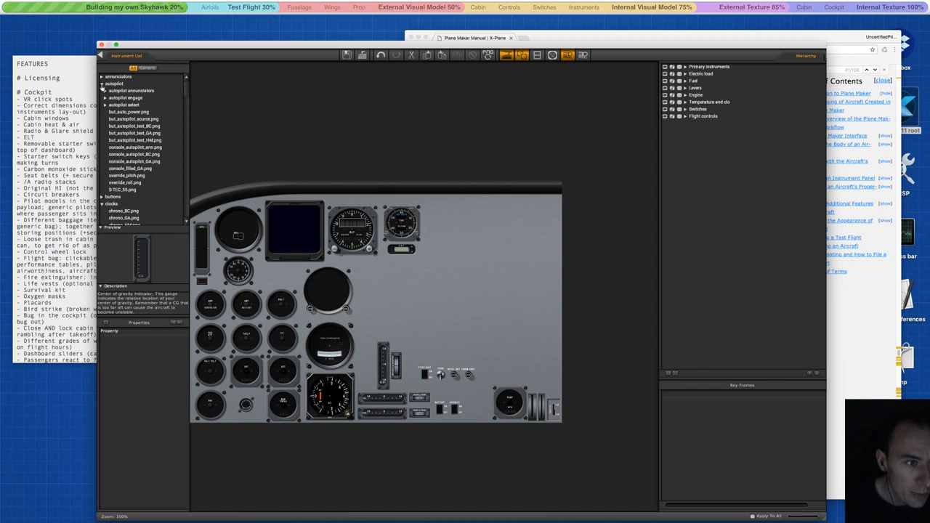
click(102, 84)
click(102, 77)
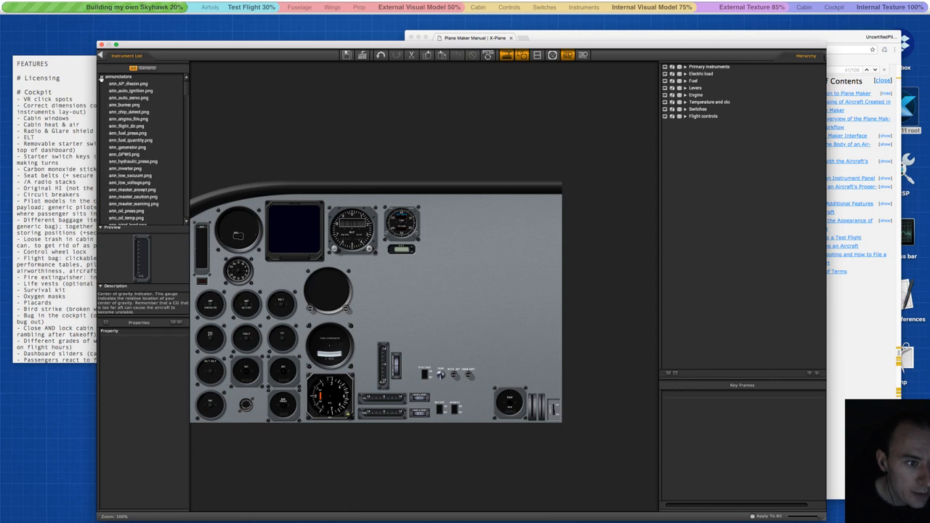
click(134, 189)
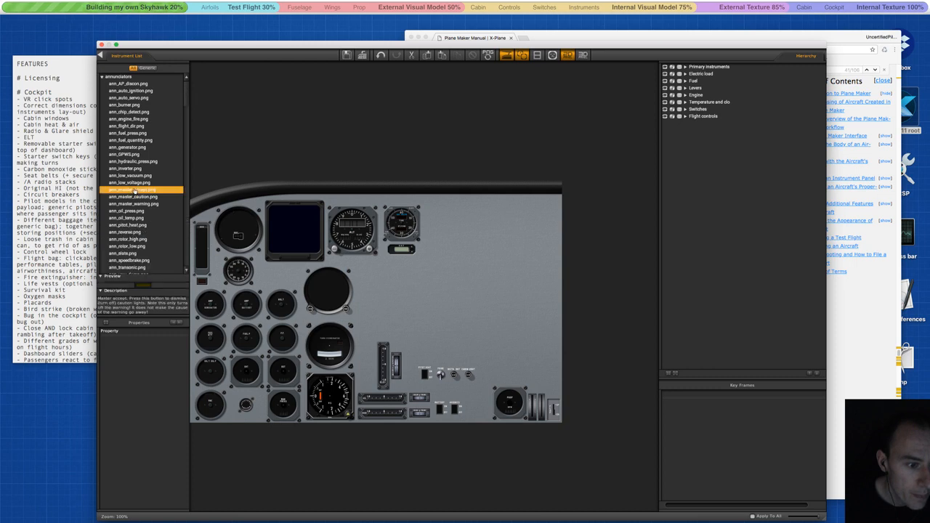
scroll(135, 140, down, 4)
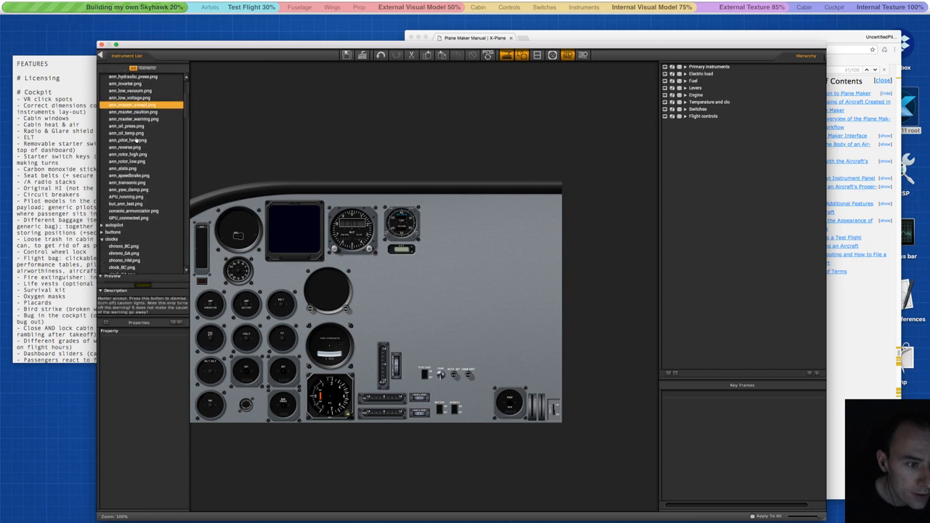
scroll(136, 140, down, 2)
scroll(135, 139, down, 1)
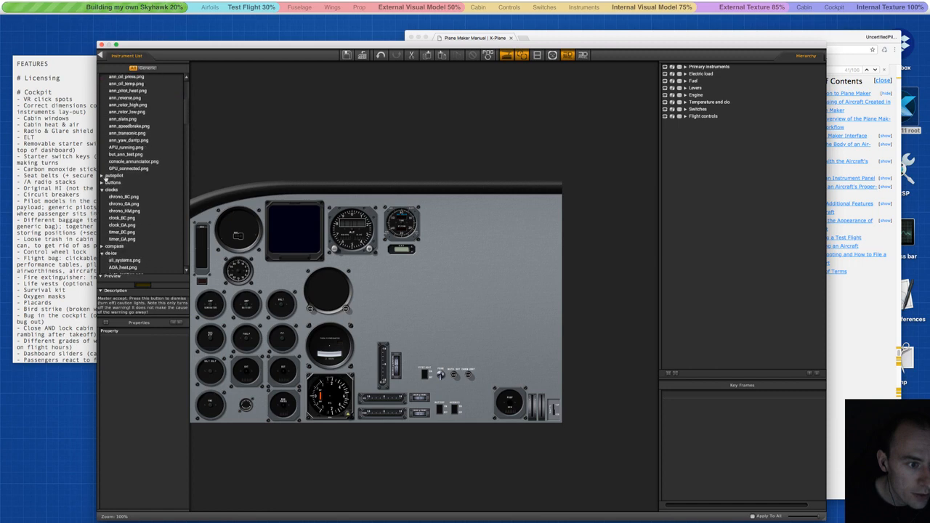
Look through the buttons category and its landing gear subcategory for missing switches, previewing the artificial stability and cross-tie switches.
click(102, 185)
scroll(132, 171, down, 1)
scroll(132, 171, down, 2)
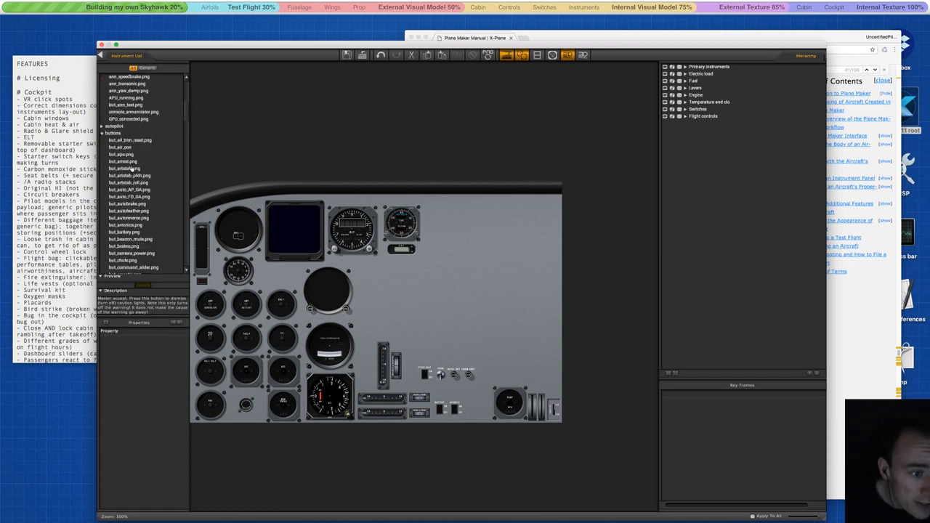
click(131, 162)
click(128, 169)
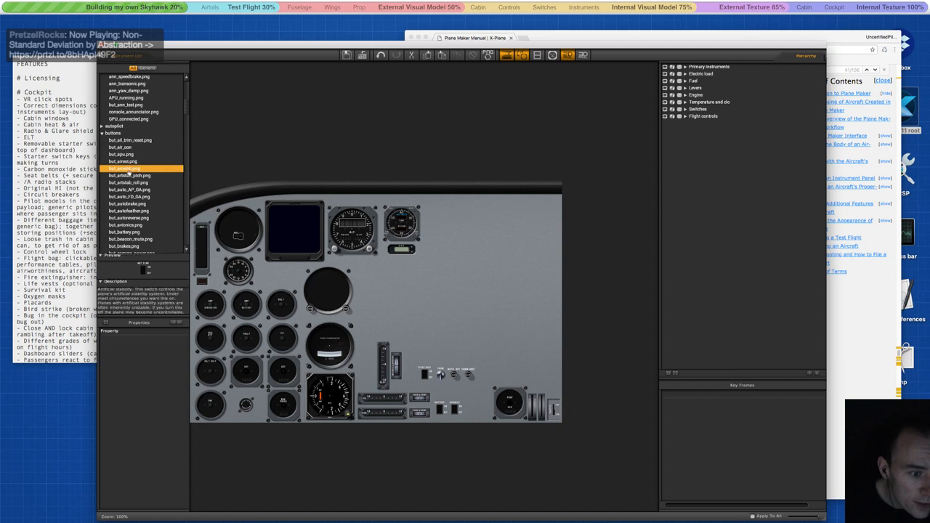
scroll(129, 172, down, 3)
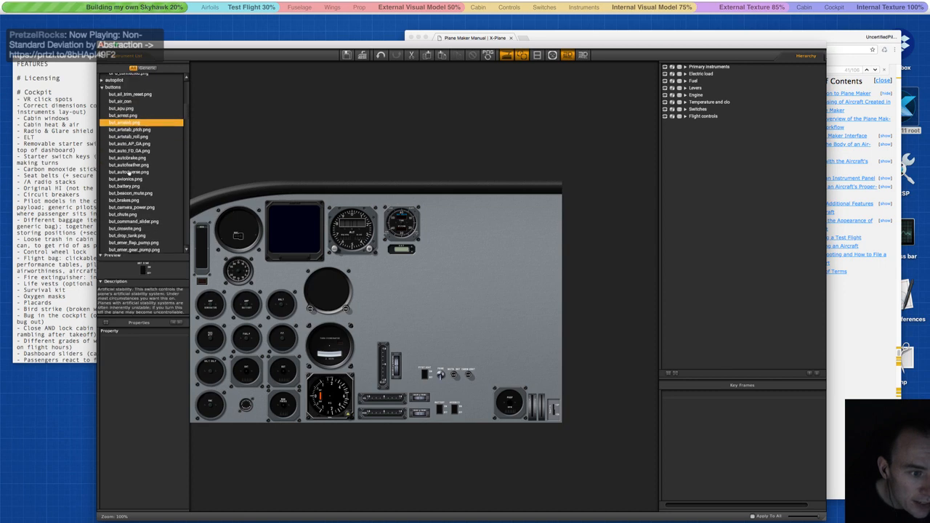
scroll(128, 172, down, 4)
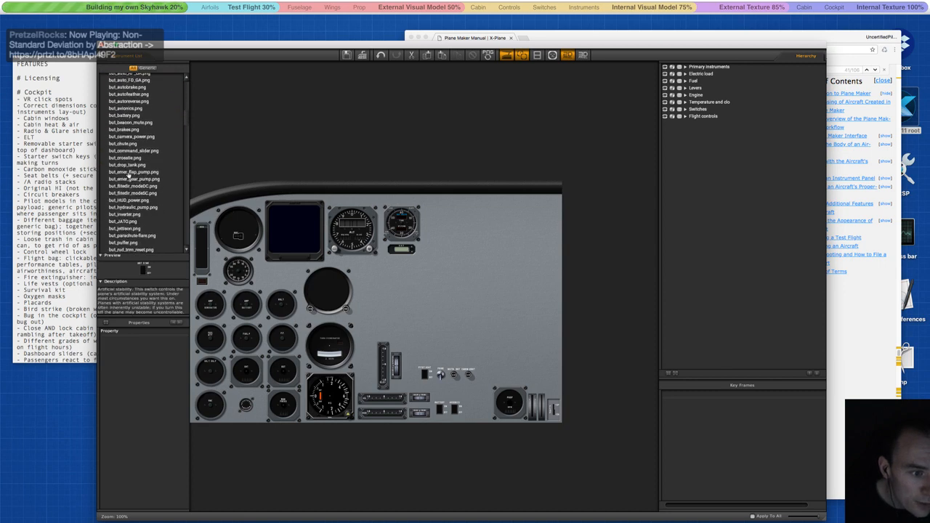
scroll(129, 174, down, 2)
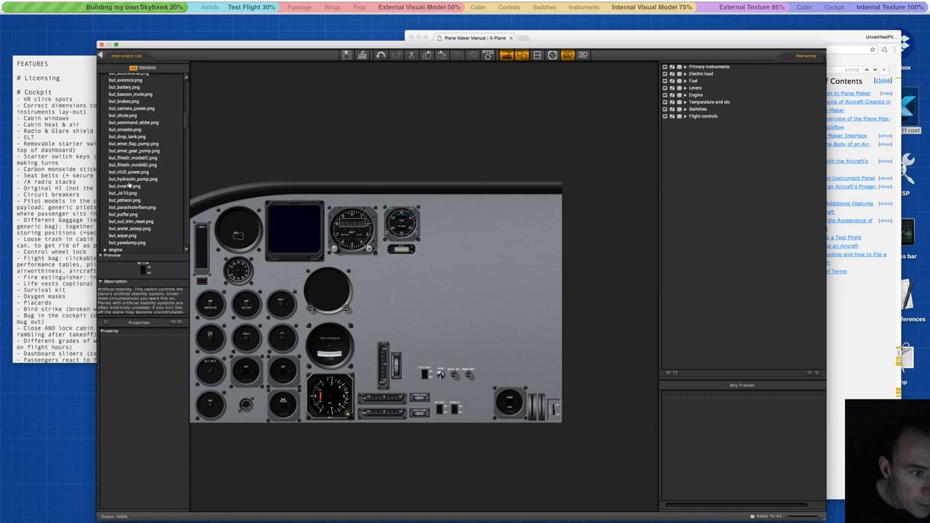
scroll(129, 186, down, 1)
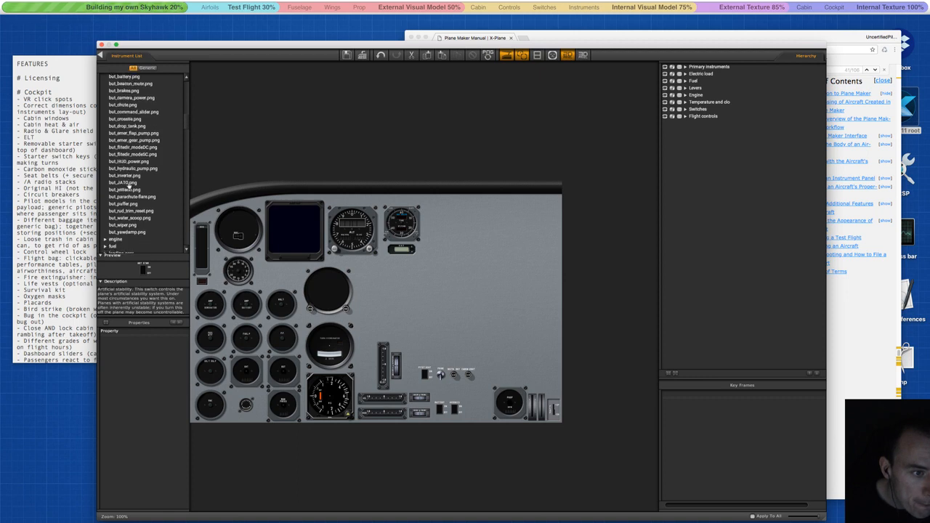
click(128, 118)
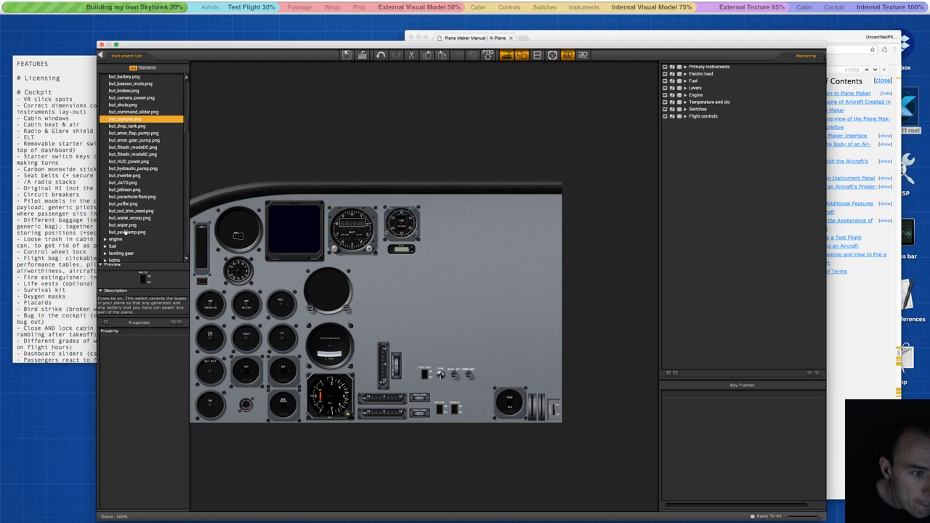
scroll(133, 227, down, 1)
scroll(133, 227, down, 3)
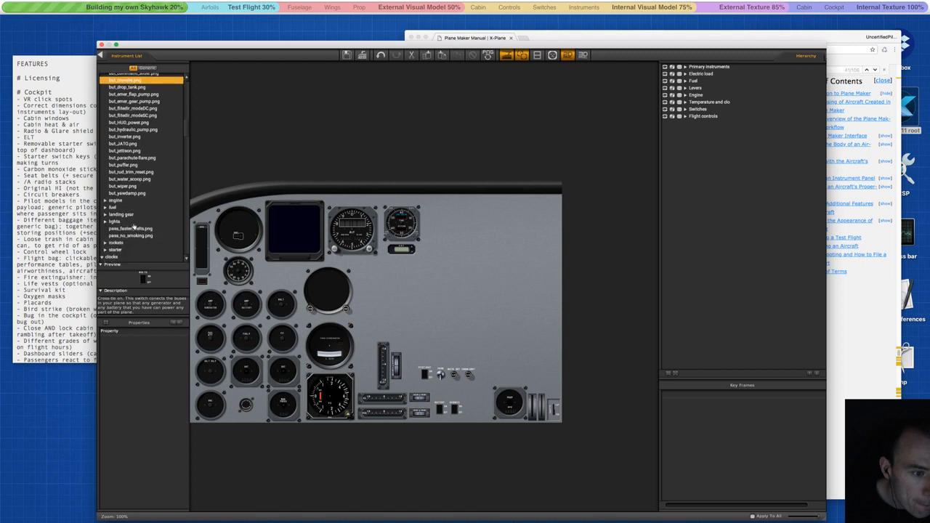
click(104, 196)
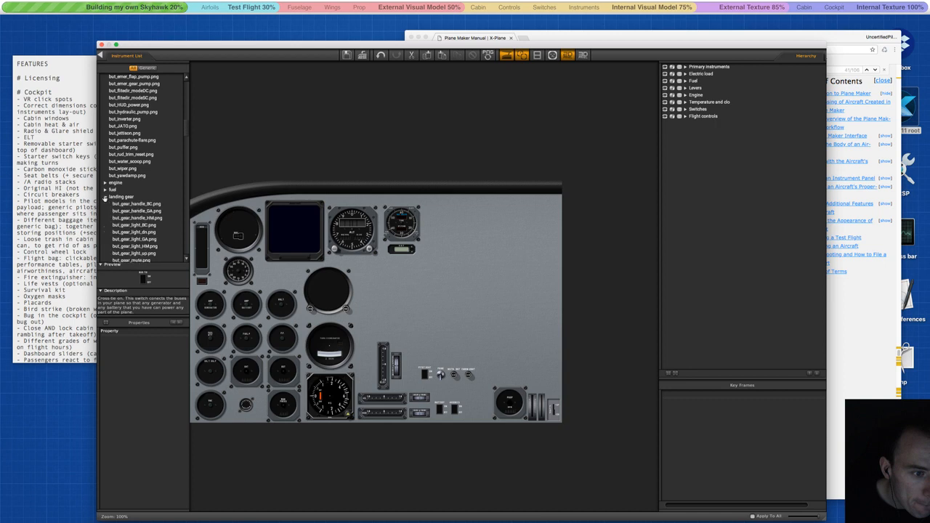
scroll(128, 208, down, 3)
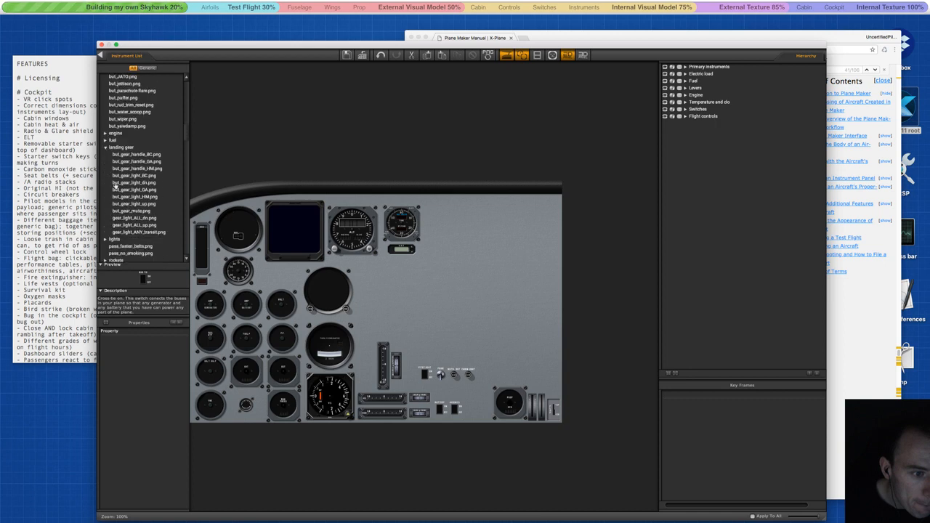
click(105, 146)
Place but_fuelpump.png from the fuel buttons at the end of the upper switch row, at about X 805, Y -121.
click(104, 141)
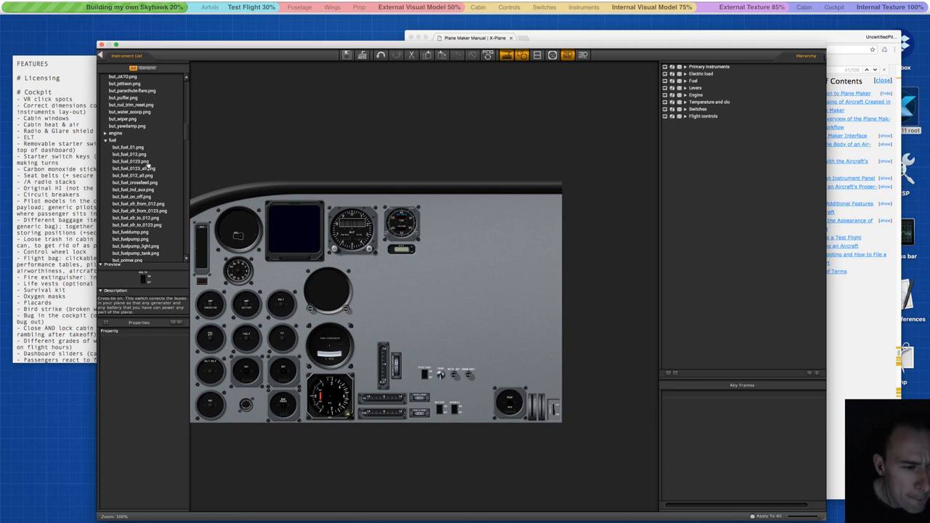
scroll(146, 192, down, 1)
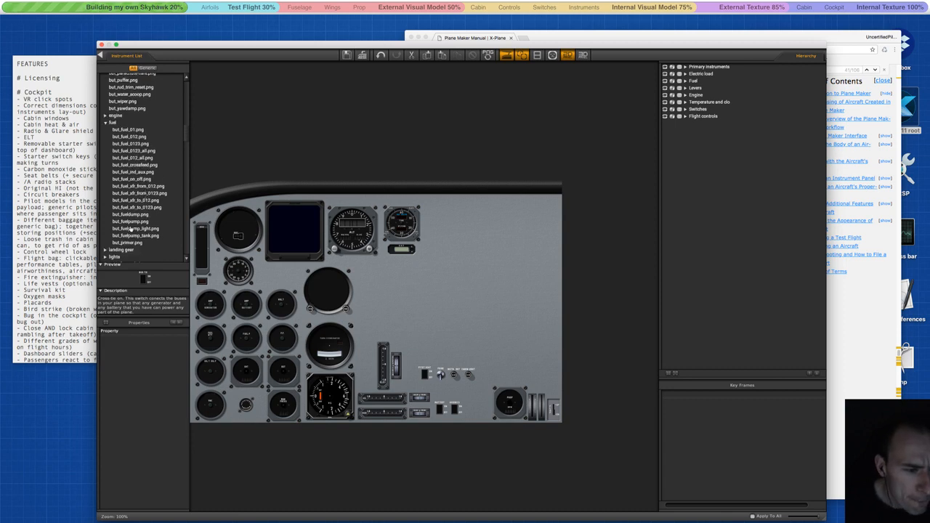
click(130, 221)
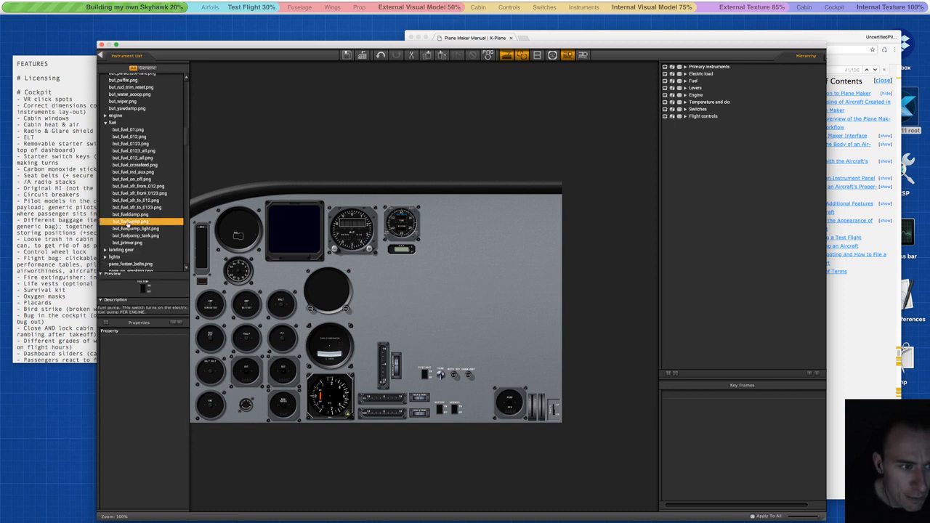
drag(128, 224, 482, 375)
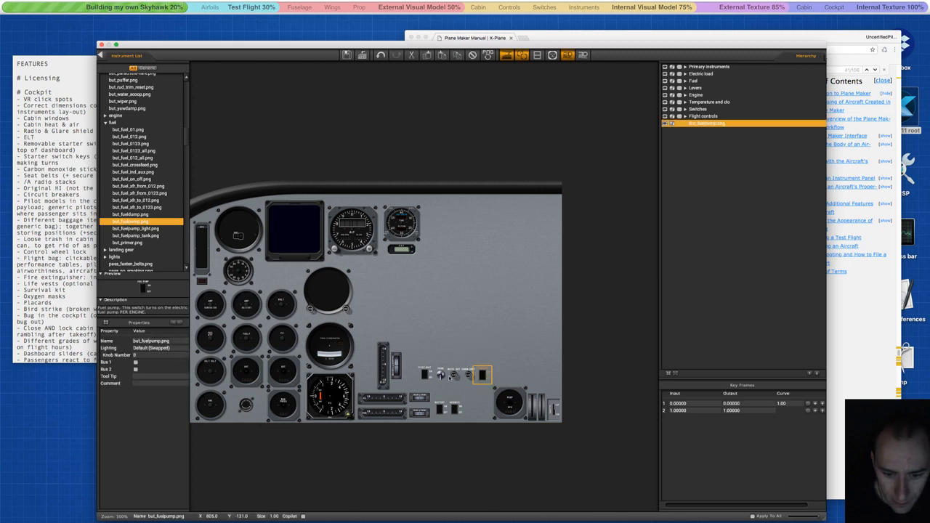
Replace the primer knob with the fuel pump switch at about X 687, Y -121, and move but_fuelpump.png into the Switches group.
click(440, 374)
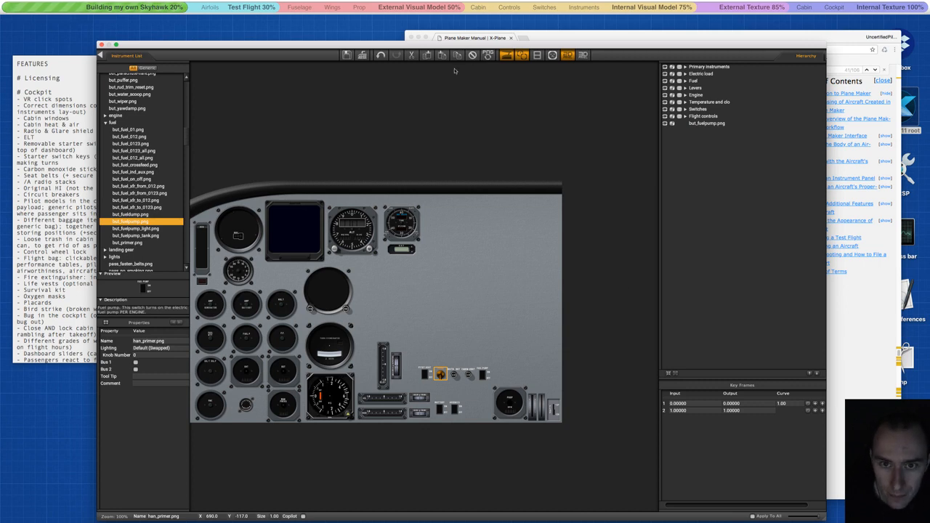
drag(483, 374, 439, 374)
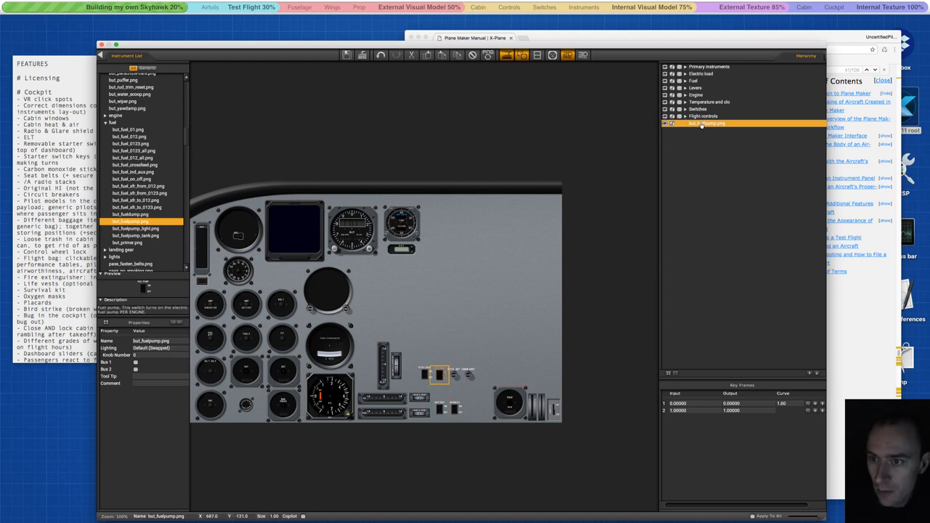
drag(698, 110, 696, 113)
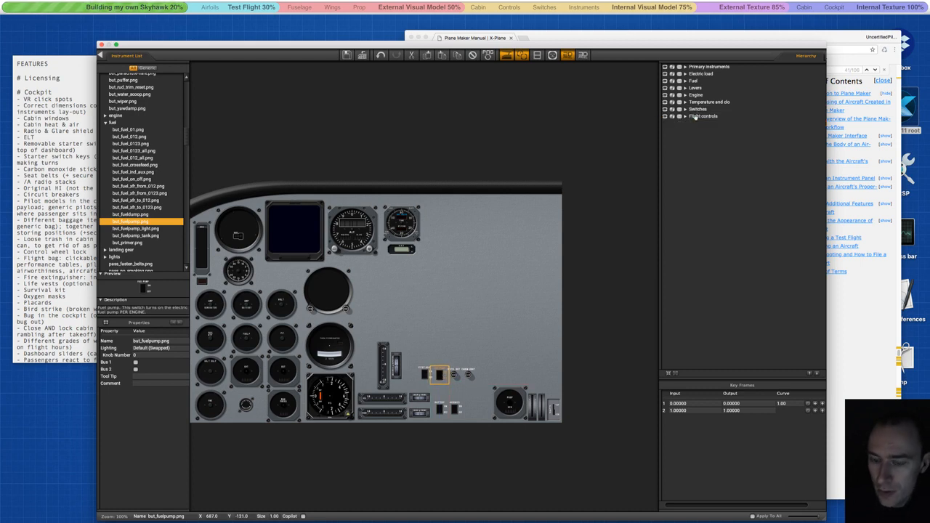
click(195, 246)
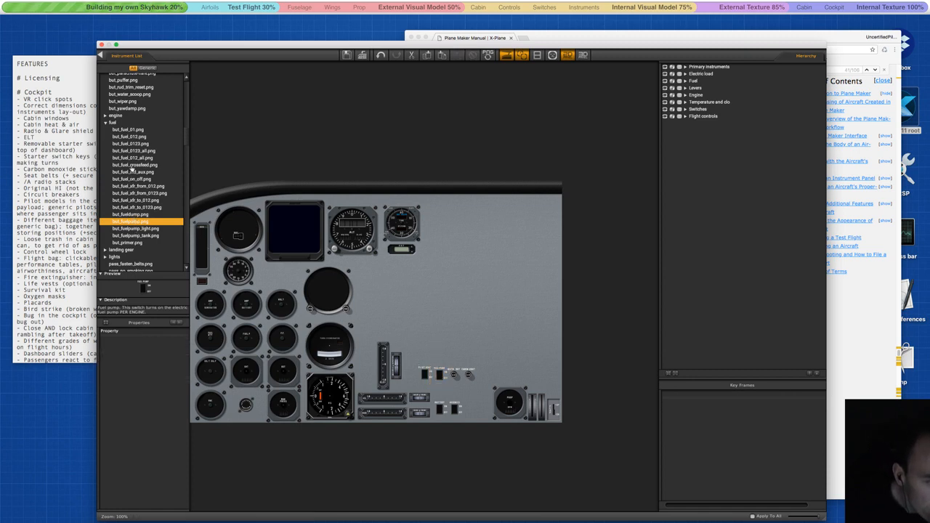
Preview the fuel crossfeed switch and the fuel transfer from/to selectors among the fuel buttons and read their descriptions.
click(132, 167)
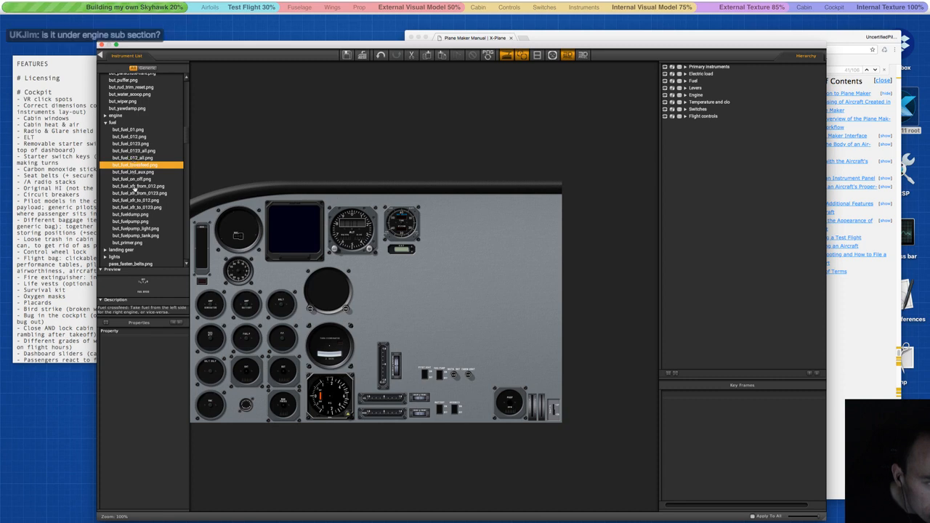
click(134, 187)
click(134, 193)
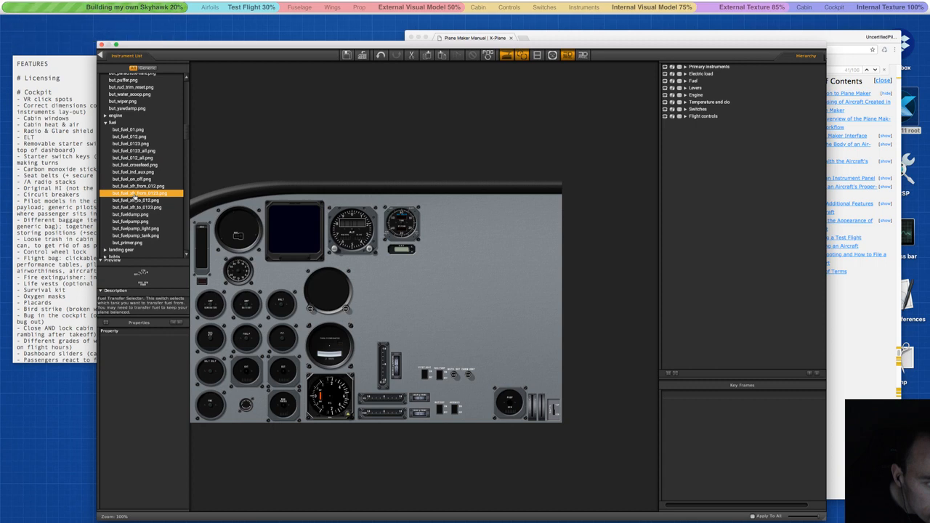
click(135, 200)
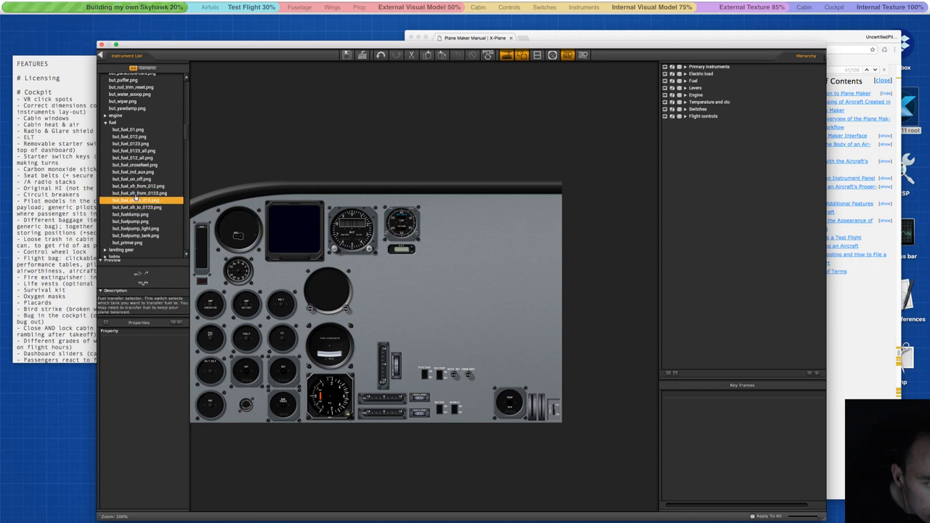
click(135, 194)
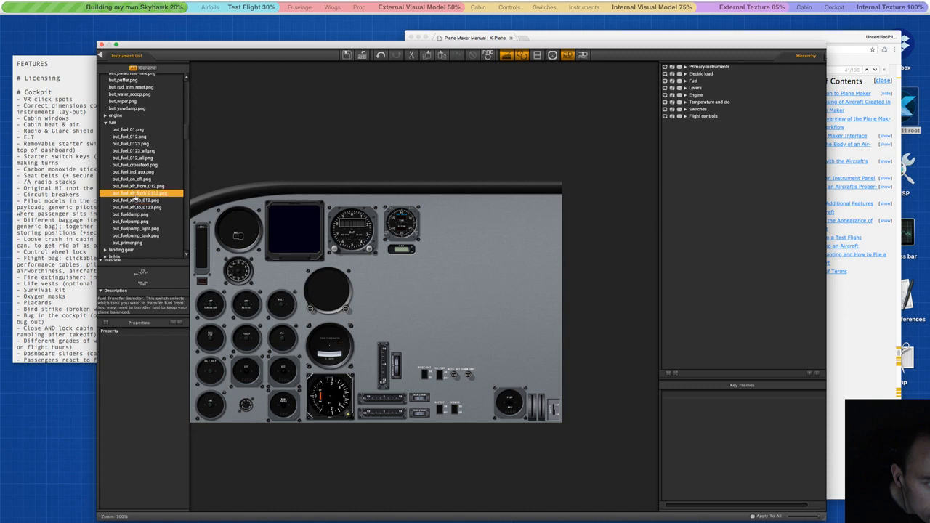
click(135, 207)
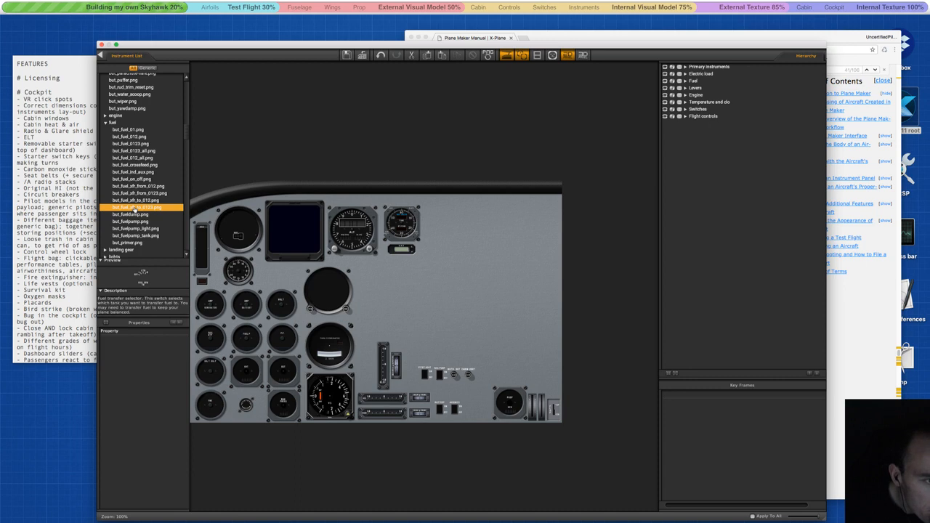
Expand the engine subcategory of the buttons and read the descriptions of the governor, boost and clutch switches.
click(106, 116)
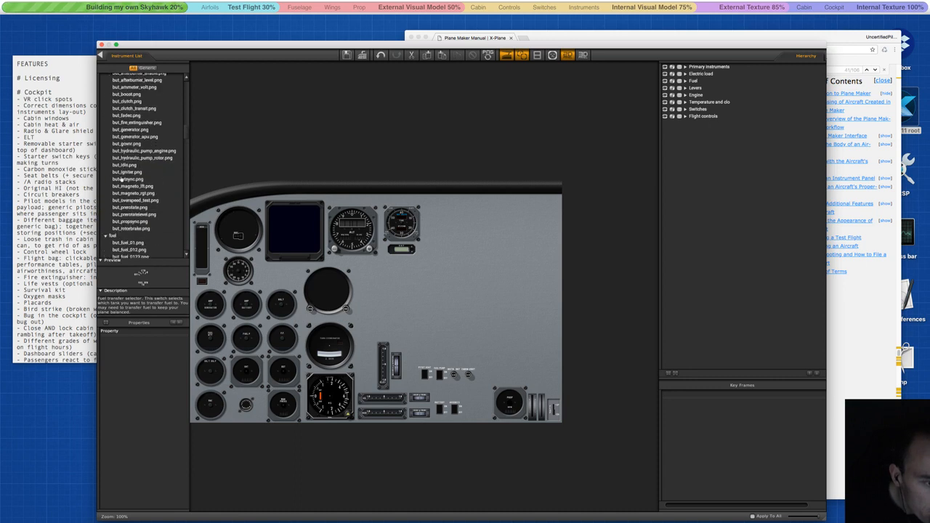
scroll(121, 179, up, 2)
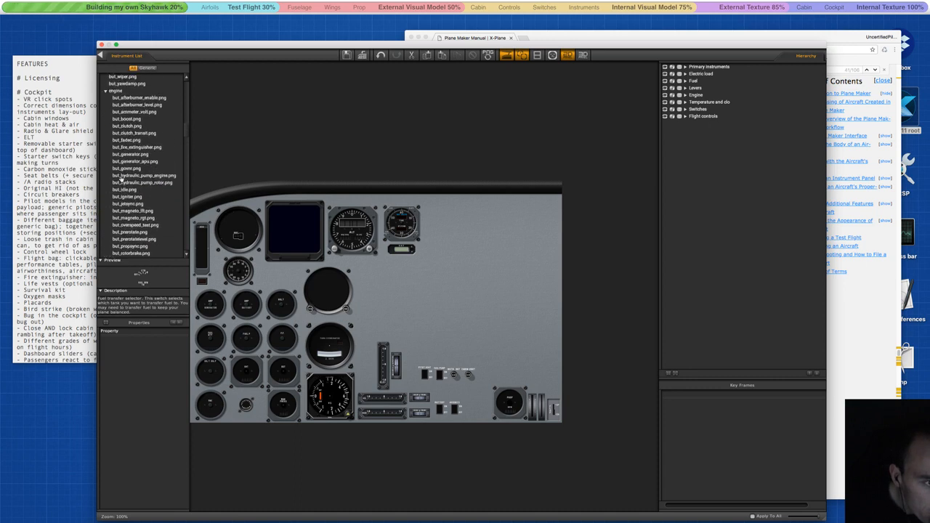
scroll(121, 179, up, 5)
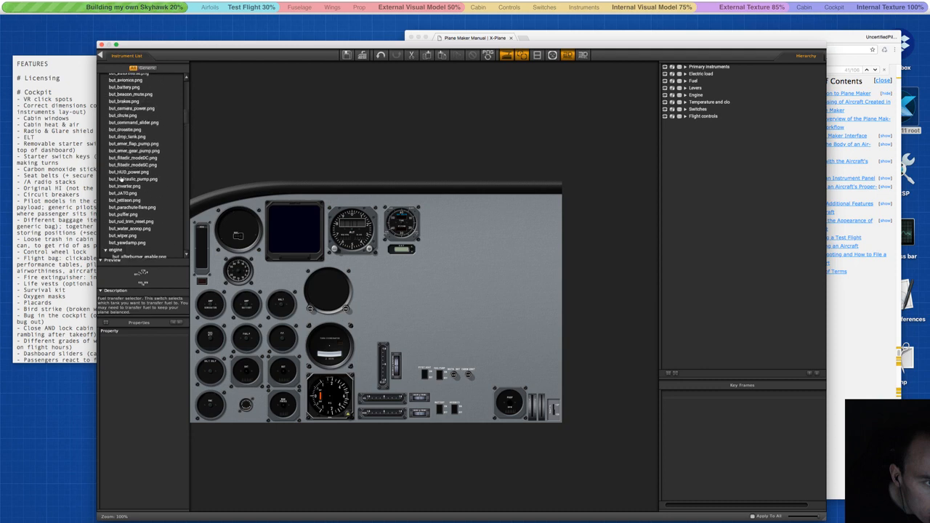
scroll(120, 179, down, 5)
scroll(121, 178, down, 2)
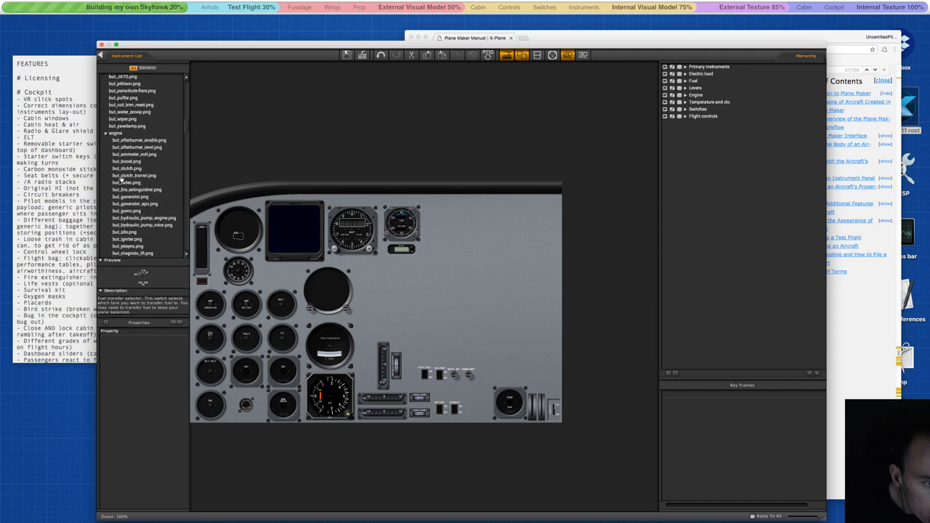
click(122, 212)
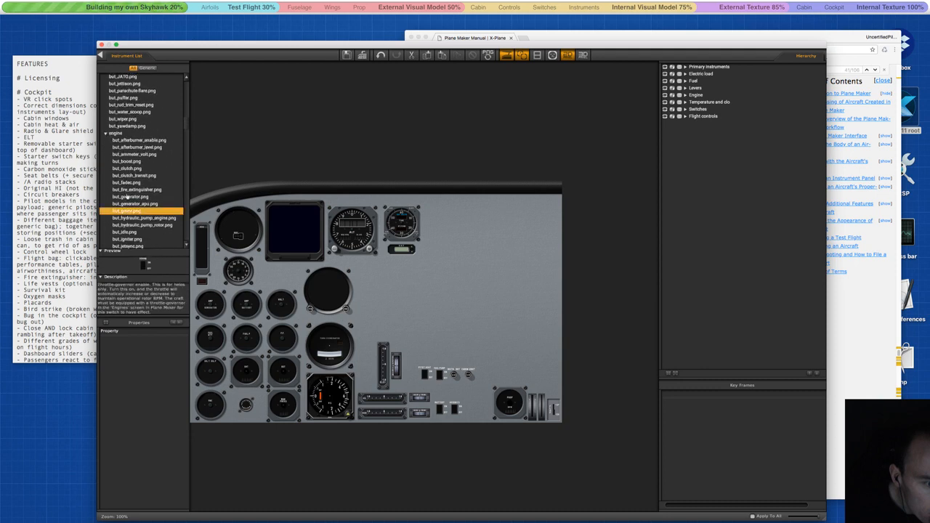
click(127, 162)
click(127, 168)
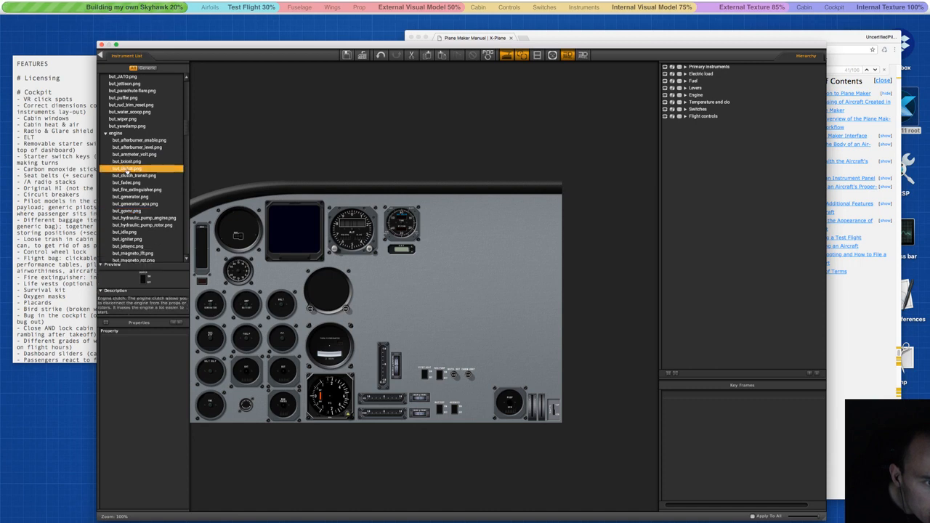
Look back through the general buttons and examine but_generator.png and but_igniter.png among the engine buttons.
scroll(142, 199, up, 3)
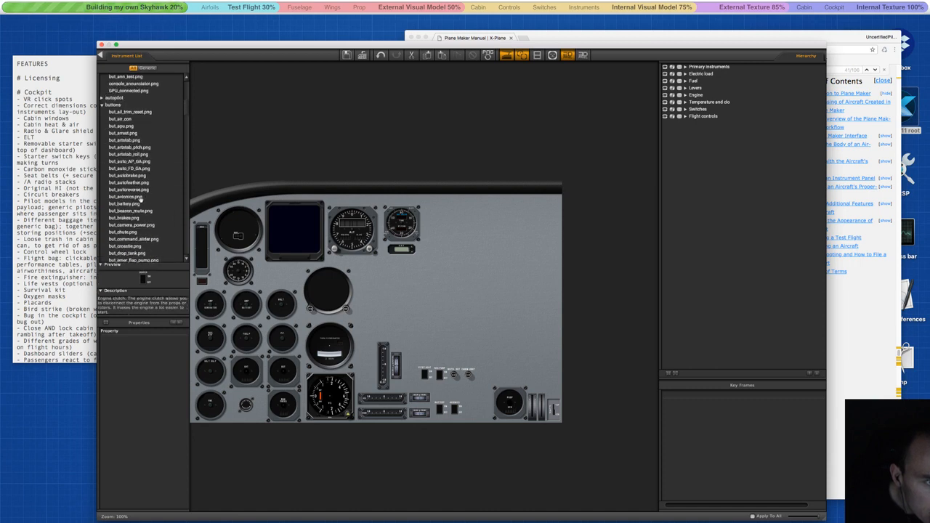
scroll(141, 201, down, 1)
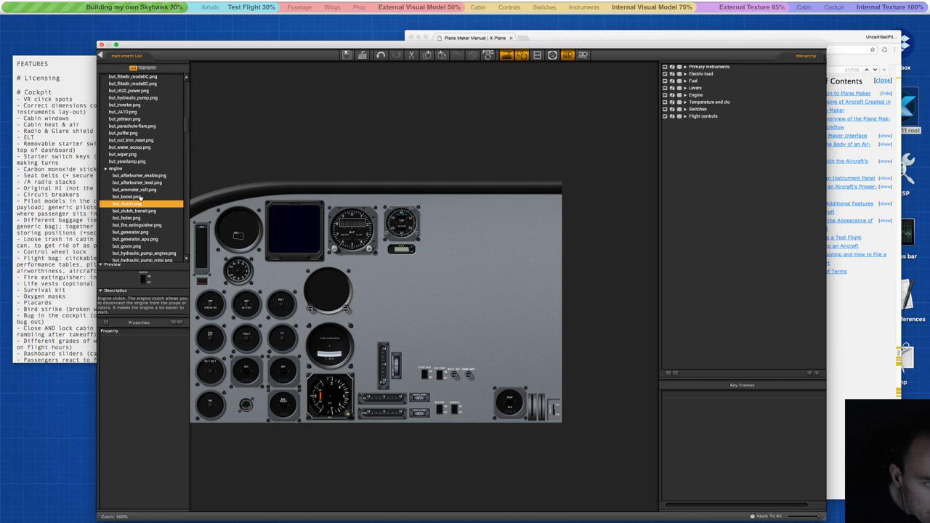
scroll(141, 196, down, 2)
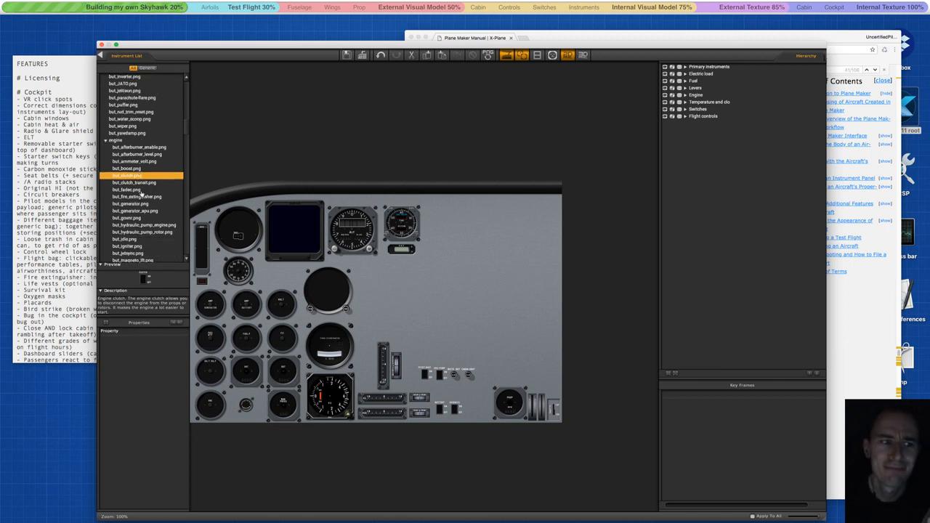
click(134, 204)
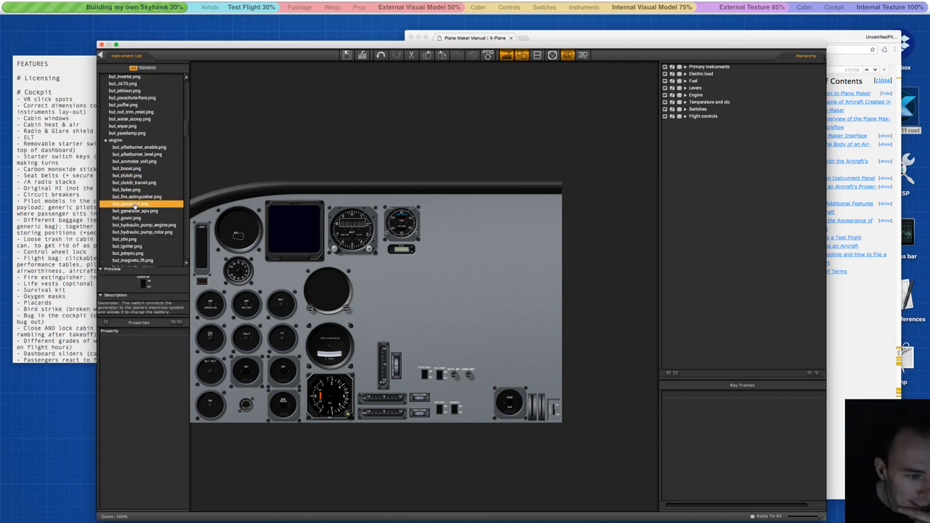
scroll(134, 206, down, 1)
scroll(135, 207, down, 1)
click(126, 221)
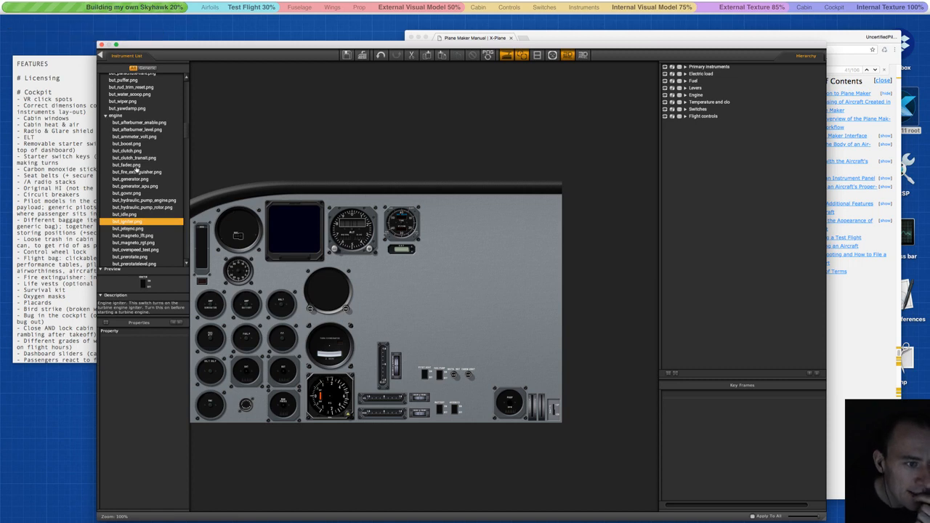
scroll(131, 222, down, 1)
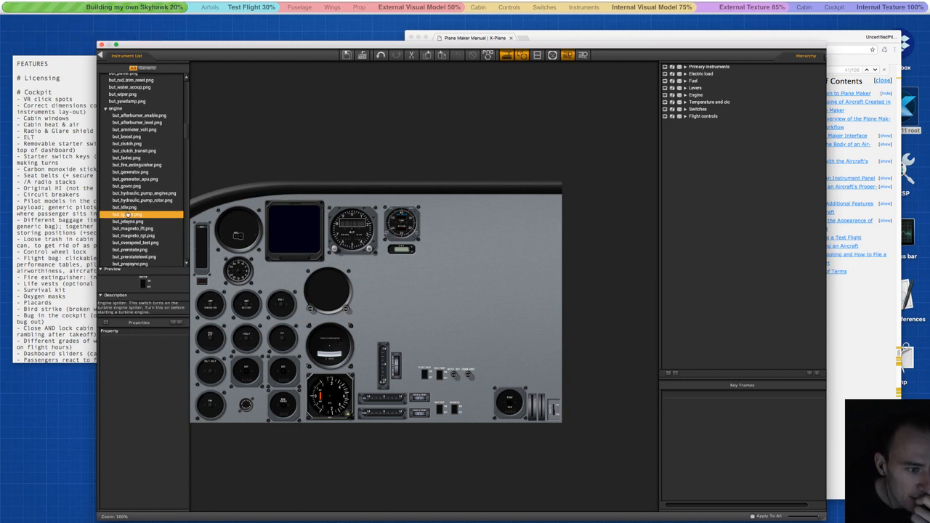
scroll(129, 223, down, 2)
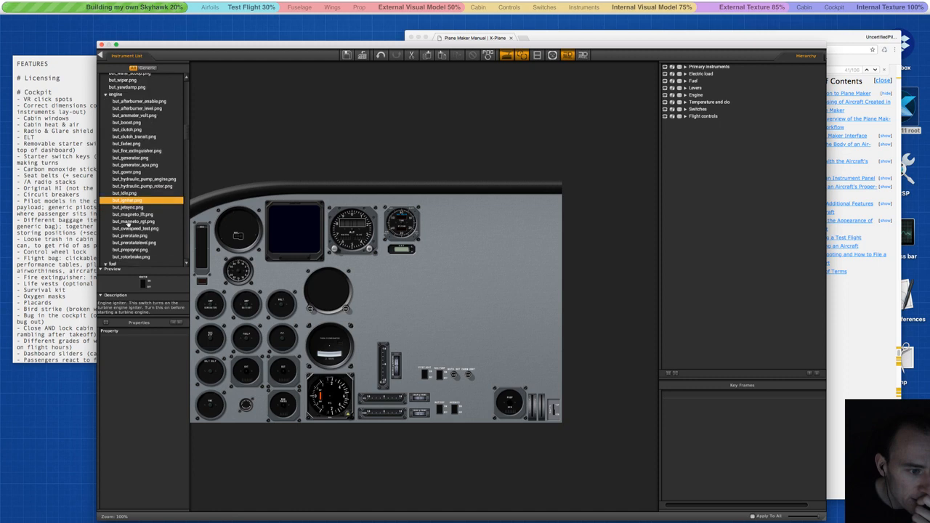
Examine the right and left magneto, prerotate level, prop sync, rotor brake, rotor hydraulic pump and idle switches among the engine buttons.
click(130, 222)
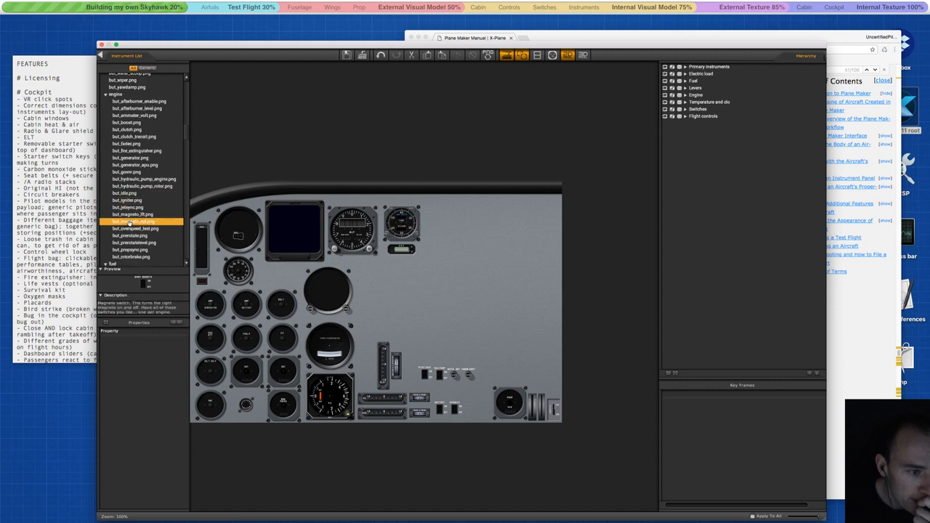
click(131, 215)
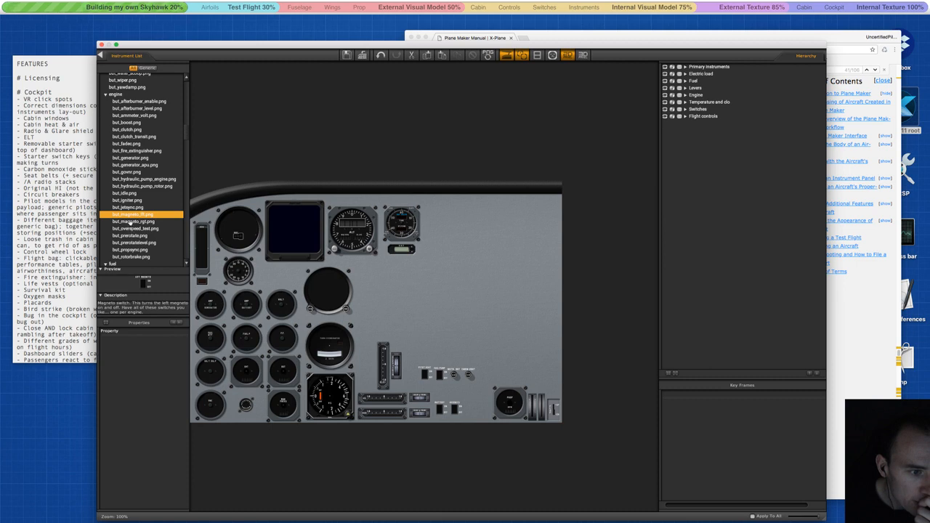
click(131, 243)
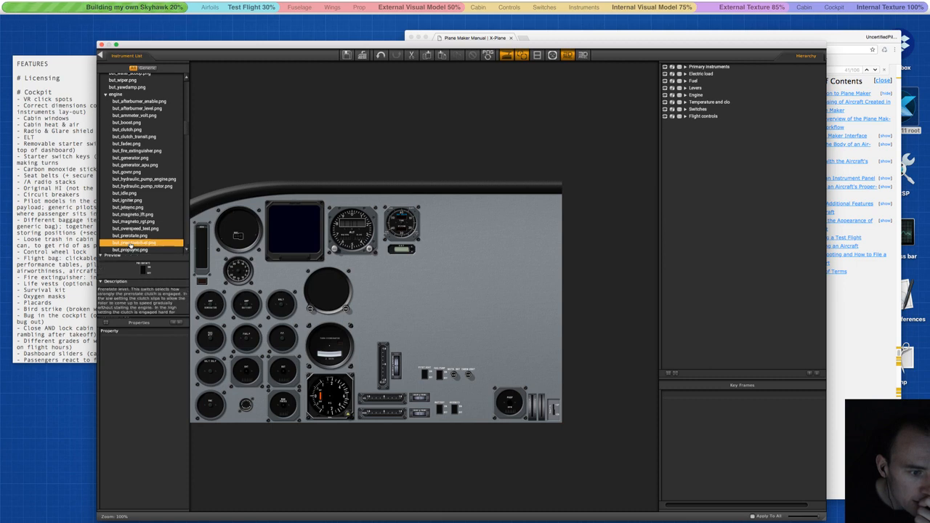
click(131, 250)
scroll(132, 236, down, 1)
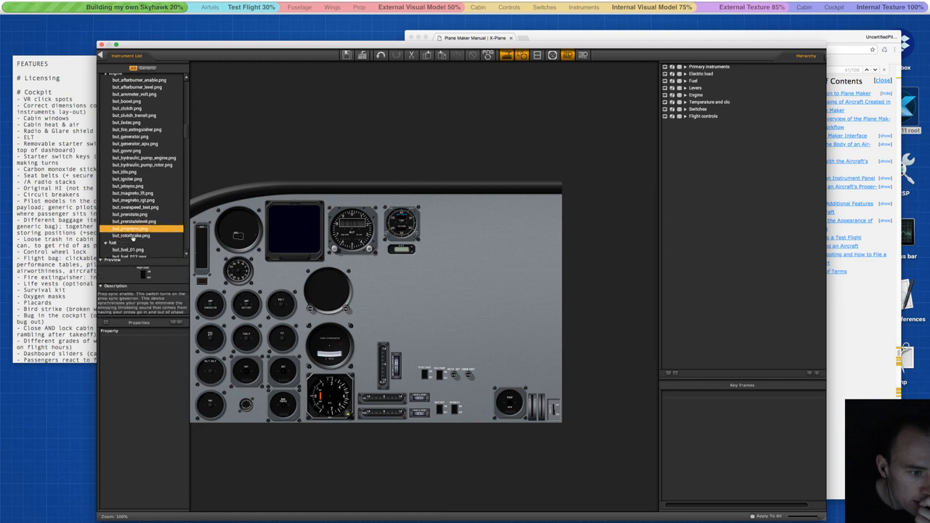
click(132, 236)
click(129, 166)
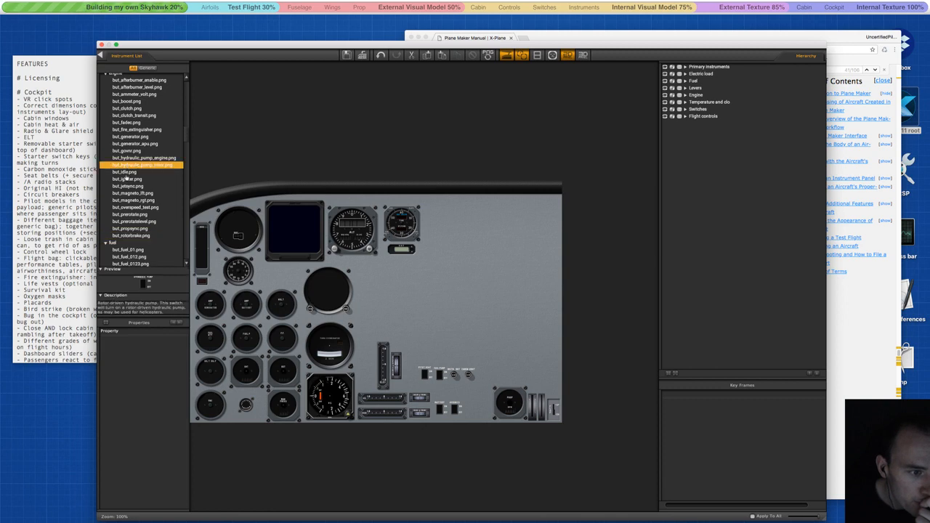
click(126, 173)
scroll(128, 128, up, 2)
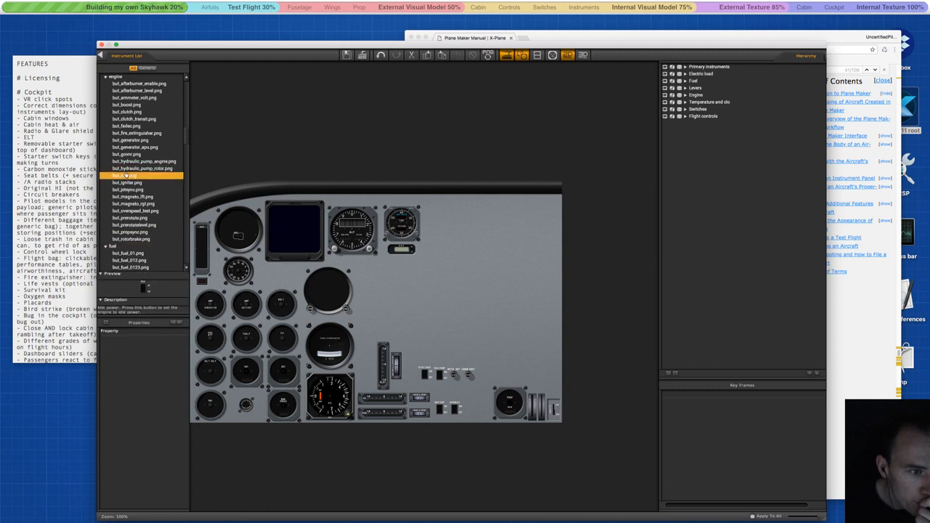
Check the engine buttons from boost and the ammeter/voltmeter selector through clutch transit, FADEC, generator, APU generator and governor, reading their descriptions.
click(125, 108)
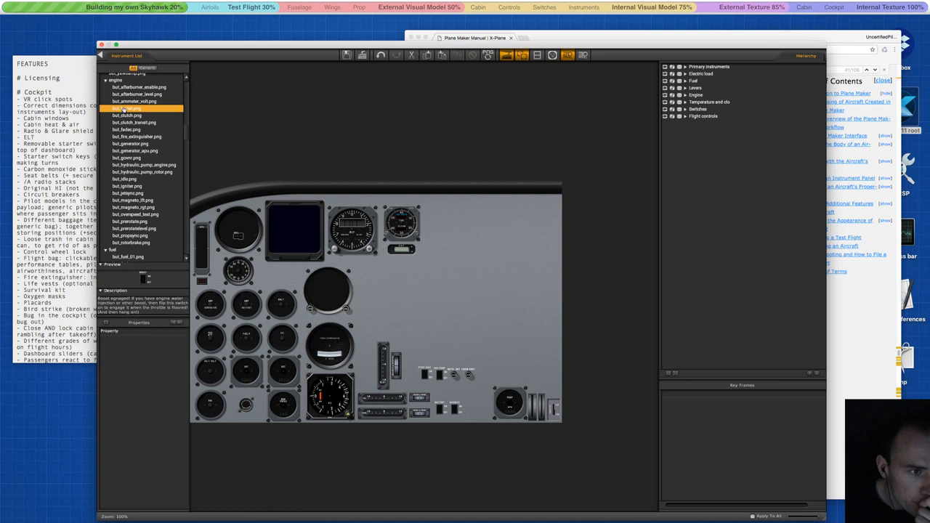
click(127, 101)
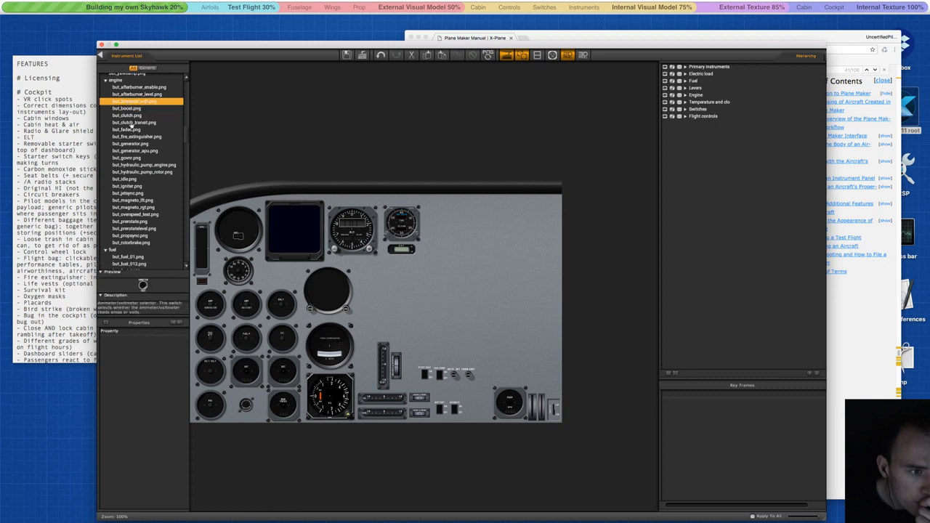
click(131, 122)
click(131, 129)
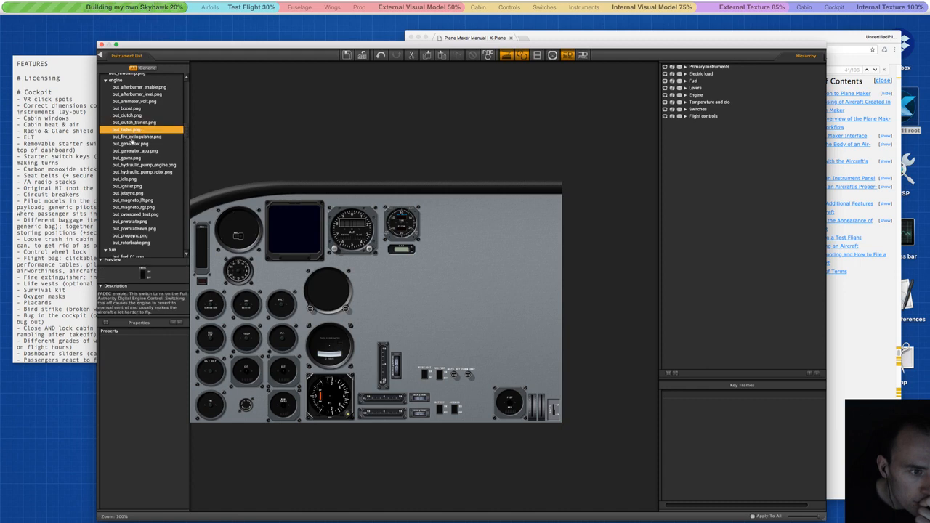
click(133, 143)
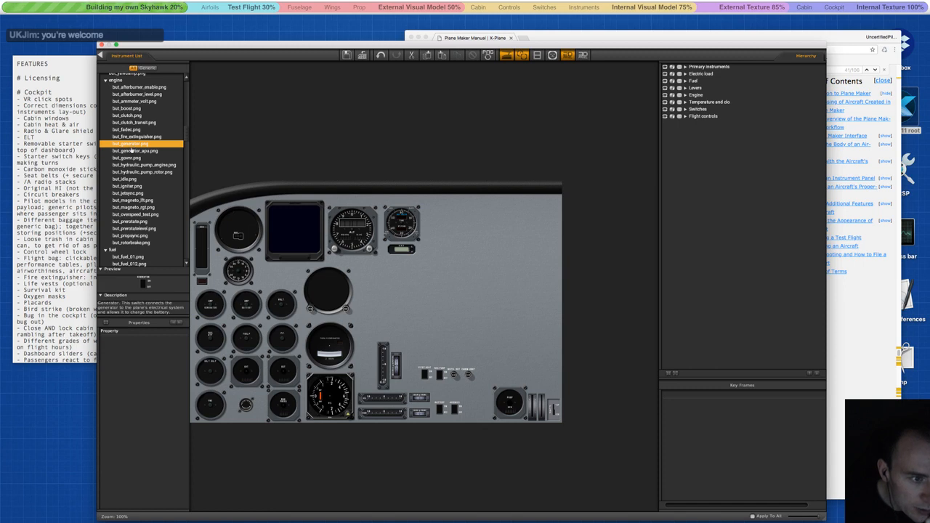
click(131, 151)
click(131, 159)
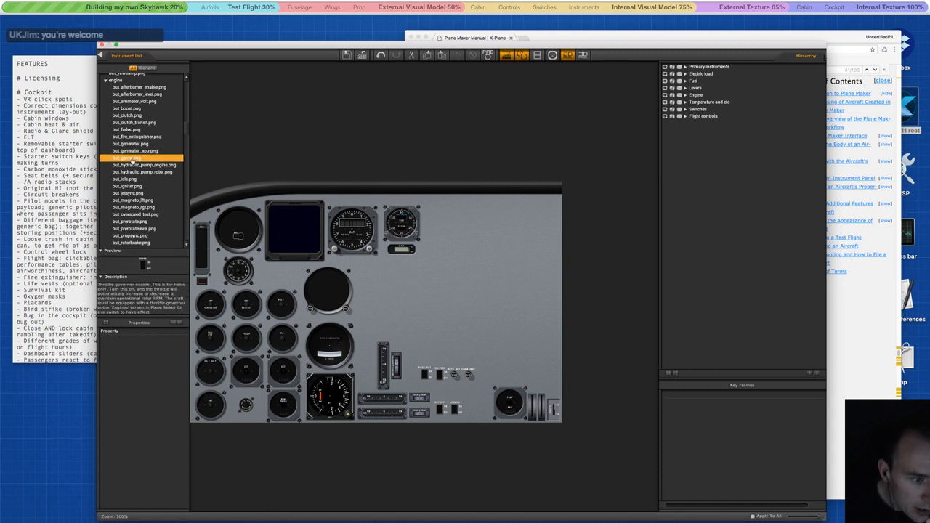
Continue reviewing the engine buttons from the rotor hydraulic pump through idle, igniter, jet sync, both magnetos and prerotate.
click(133, 173)
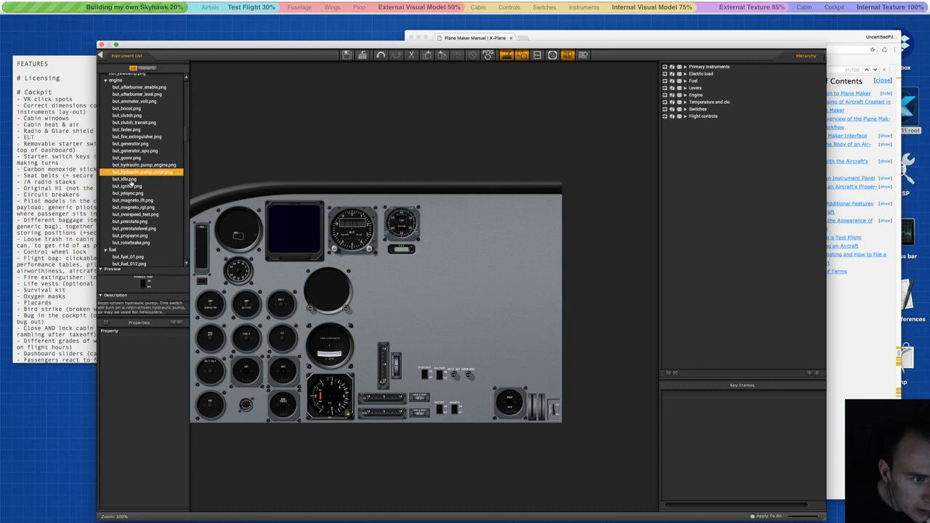
click(132, 179)
click(131, 187)
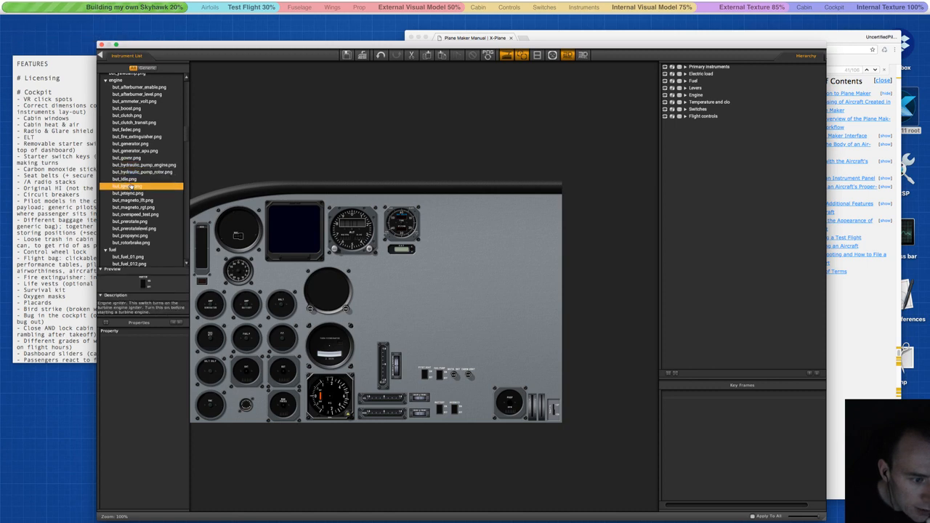
click(129, 193)
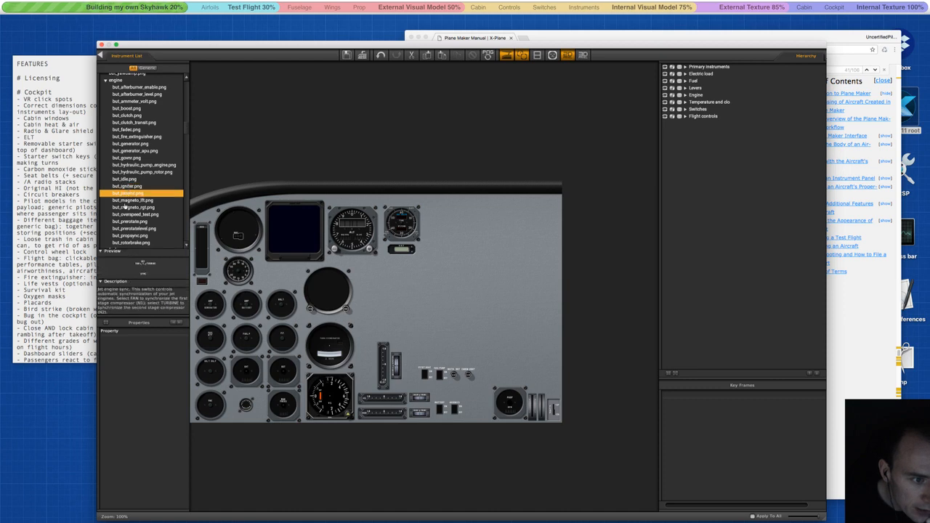
click(127, 201)
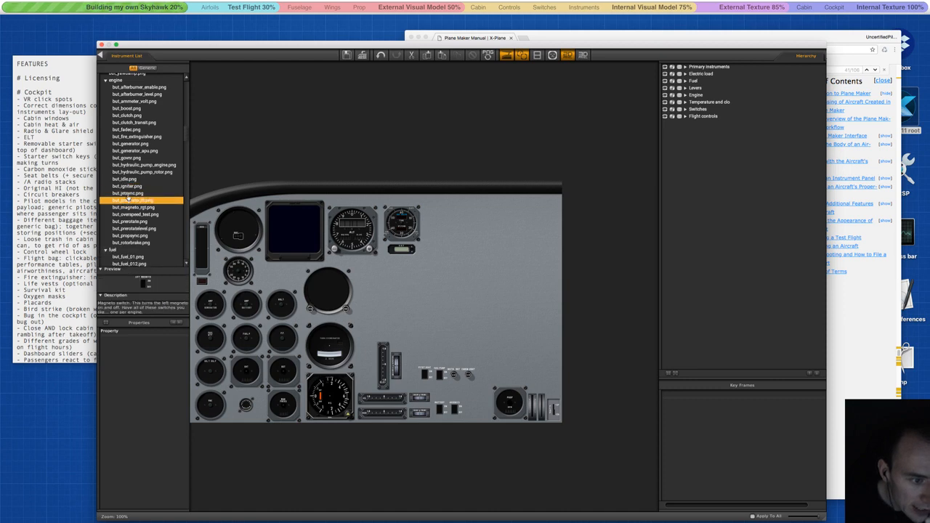
click(132, 208)
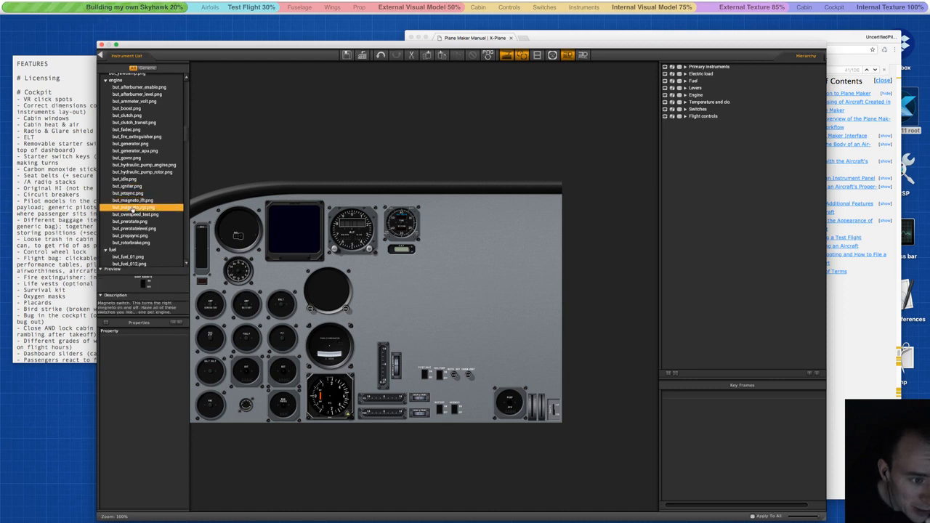
click(134, 221)
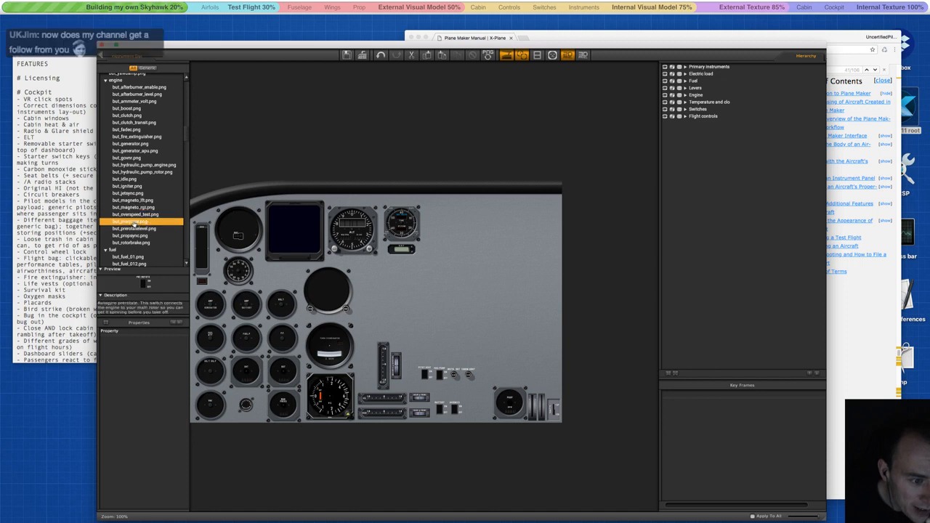
Place the left and right magneto switches, but_magneto_lft.png and but_magneto_rgt.png, side by side on the empty area of the panel.
click(134, 201)
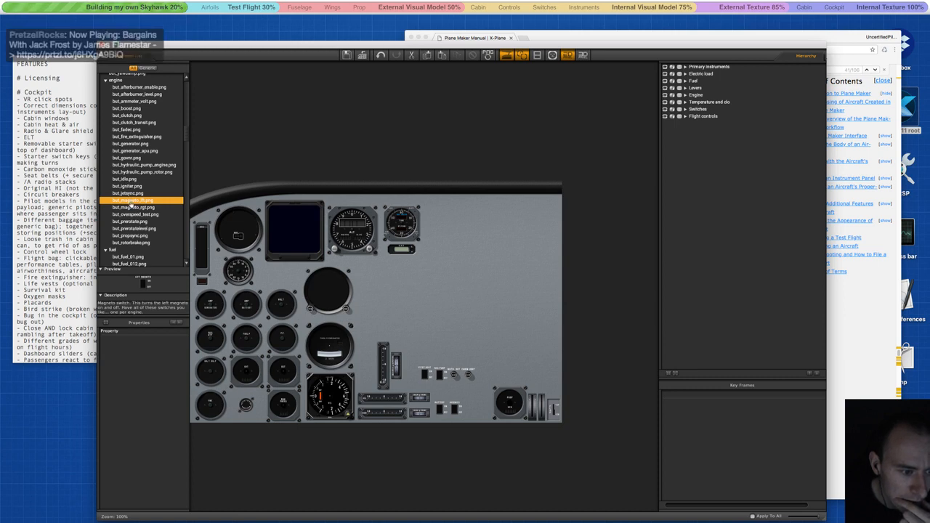
drag(132, 205, 426, 295)
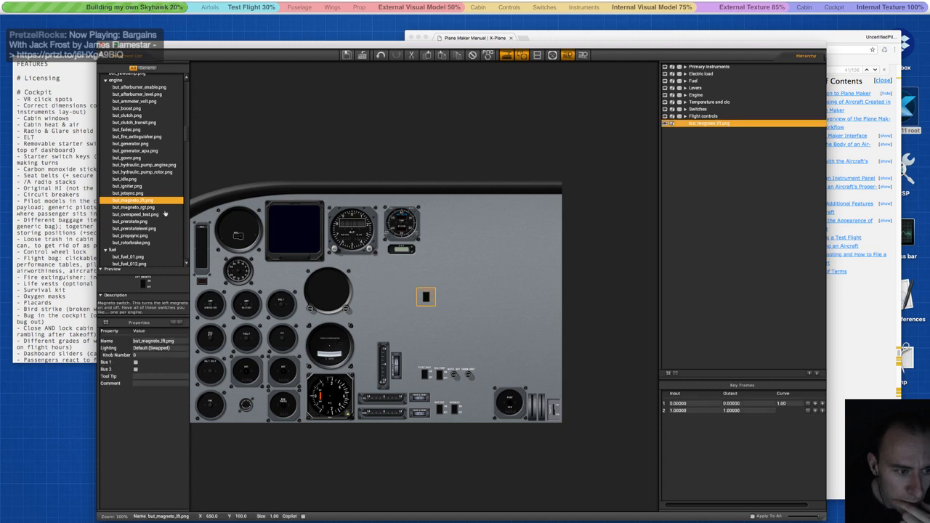
drag(134, 208, 456, 292)
Check the ignition and BC starter buttons in the starter group, and place but_starter_GA.png on the empty area of the panel.
scroll(127, 188, down, 5)
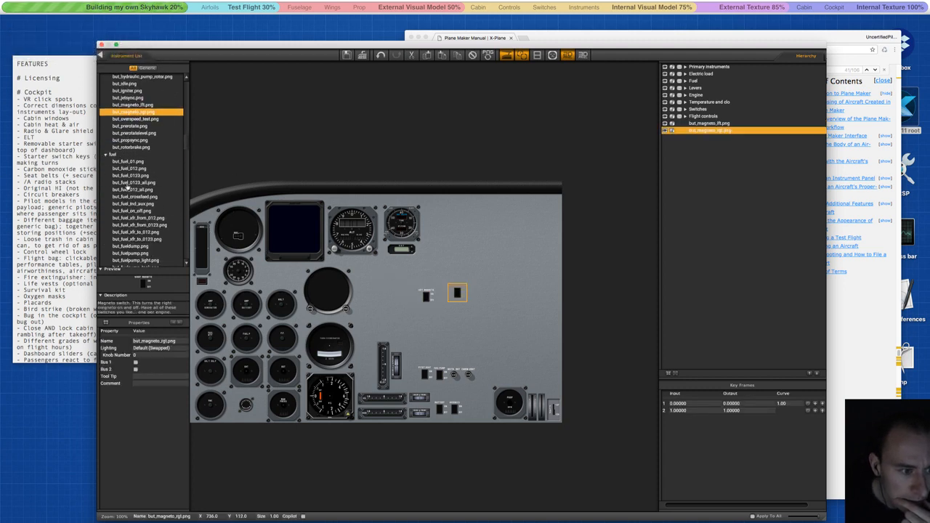
scroll(128, 187, down, 3)
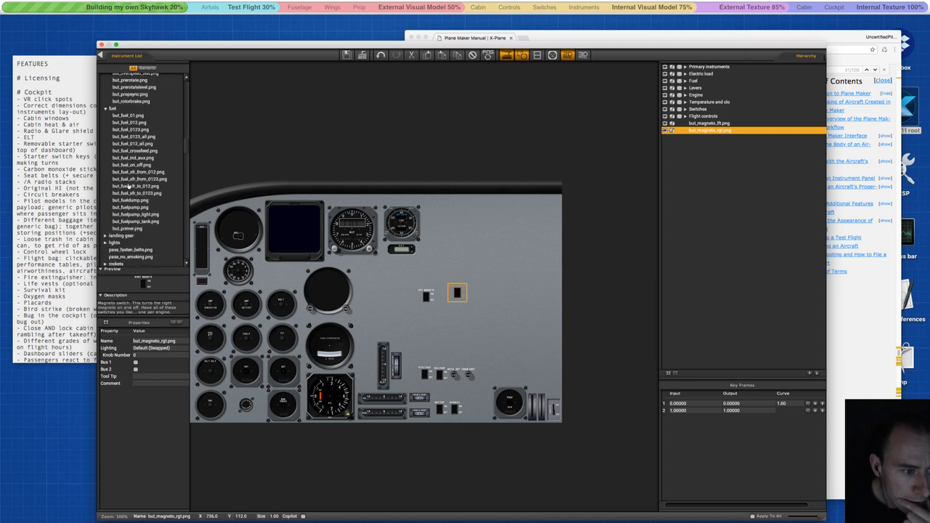
scroll(127, 187, down, 2)
scroll(129, 186, down, 1)
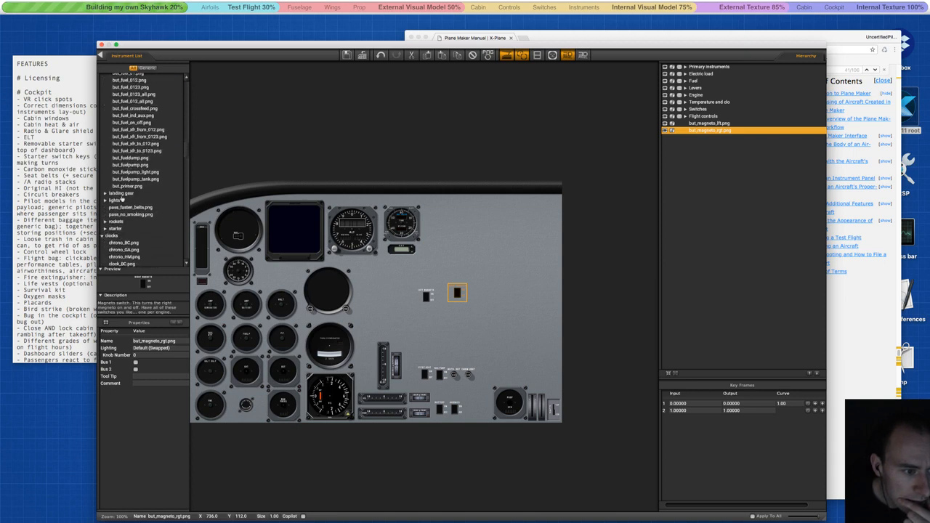
click(106, 228)
scroll(107, 228, down, 2)
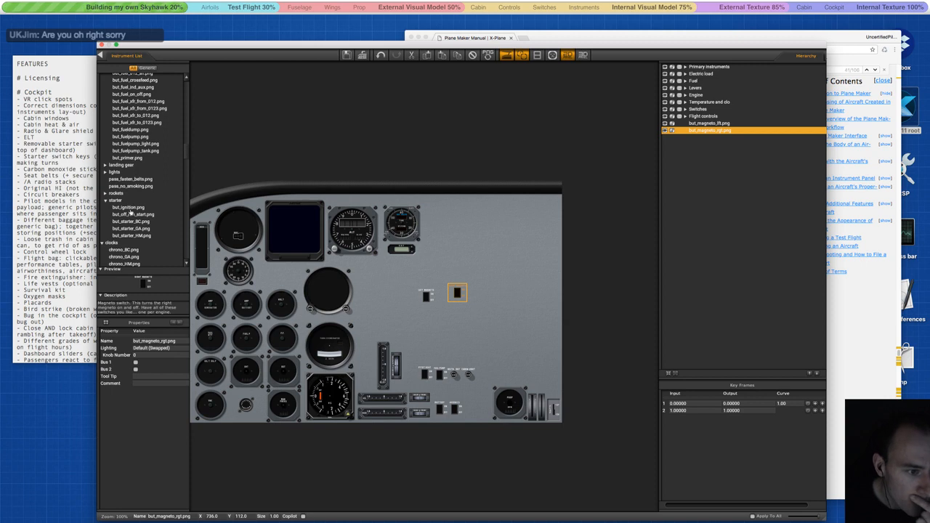
click(130, 209)
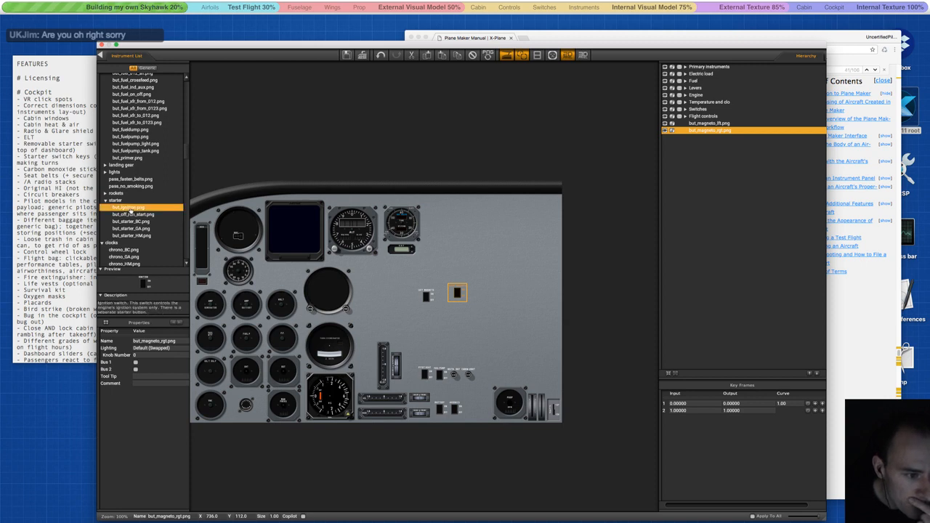
click(132, 221)
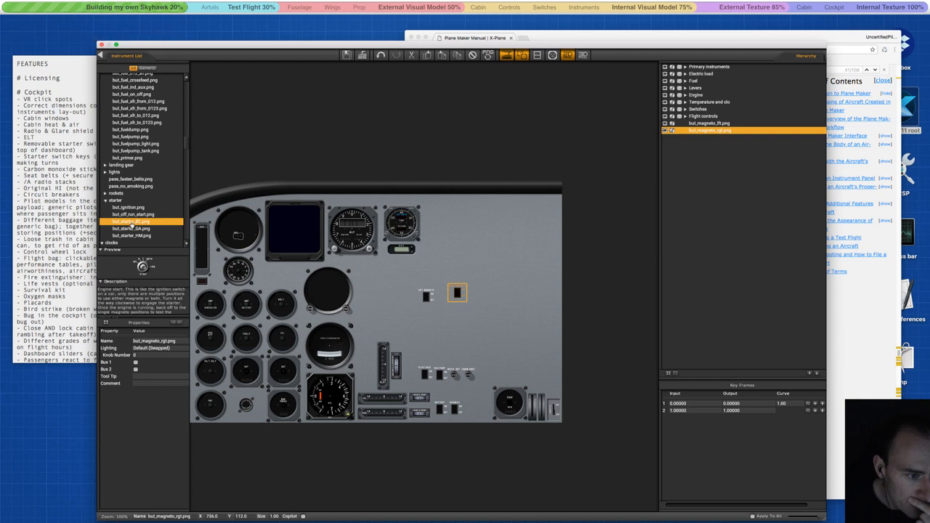
click(132, 228)
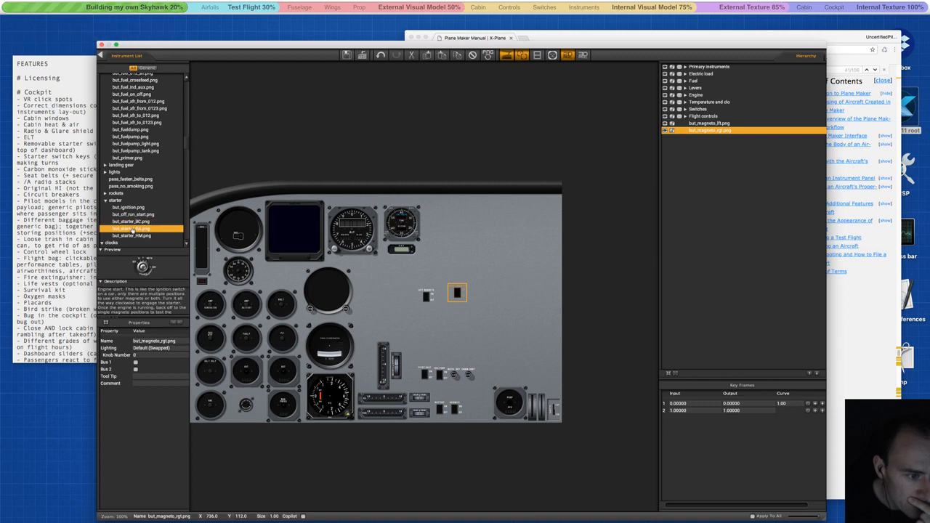
drag(132, 229, 453, 328)
Delete both the left and right magneto switches from the panel.
click(426, 296)
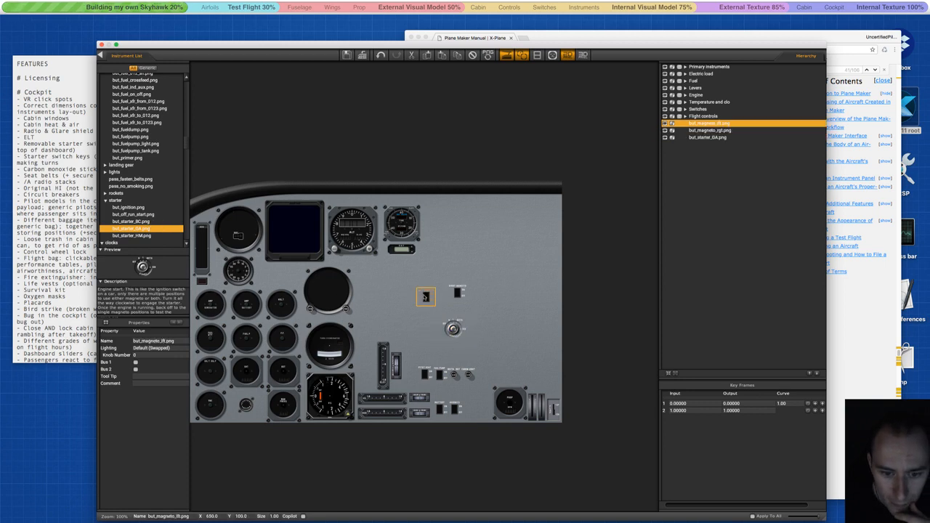
shift+click(456, 293)
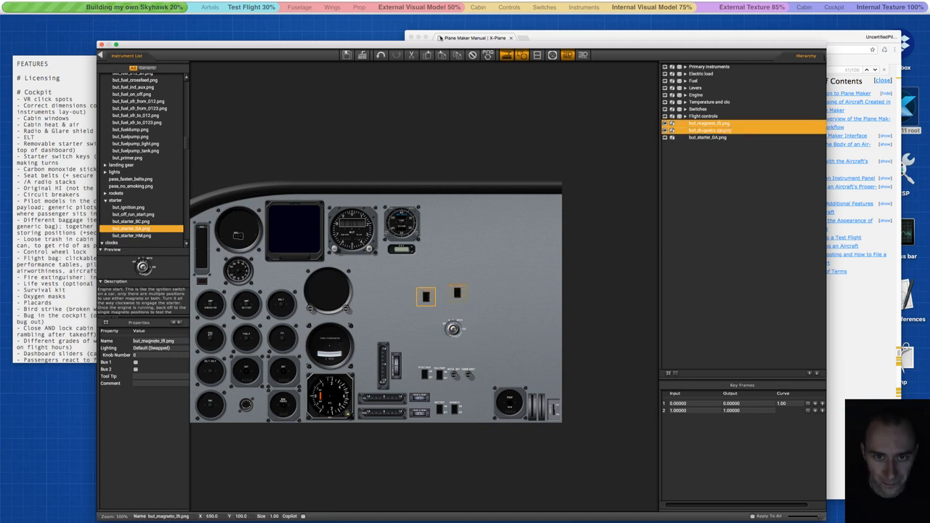
click(472, 54)
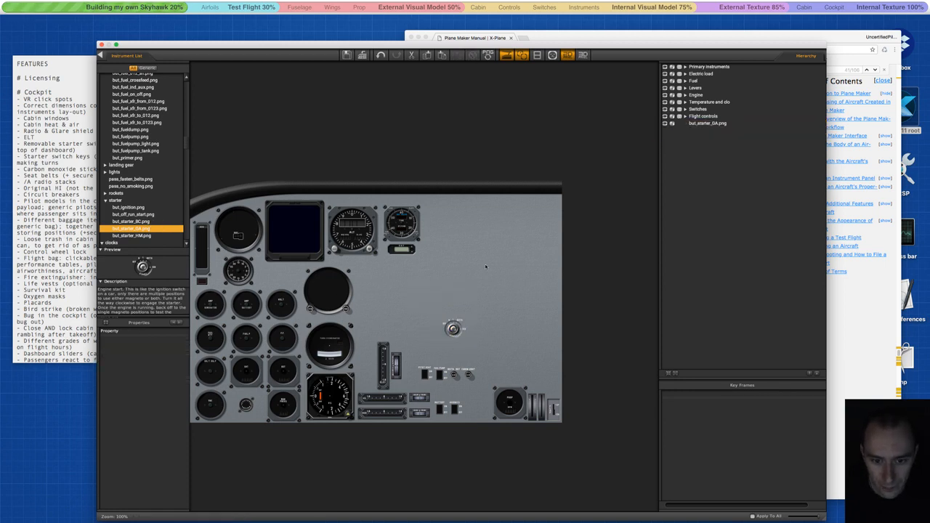
Move the GA starter switch into the panel's lowest switch row, beside the round gauge, at about X 788, Y -216.
click(452, 328)
drag(452, 328, 476, 408)
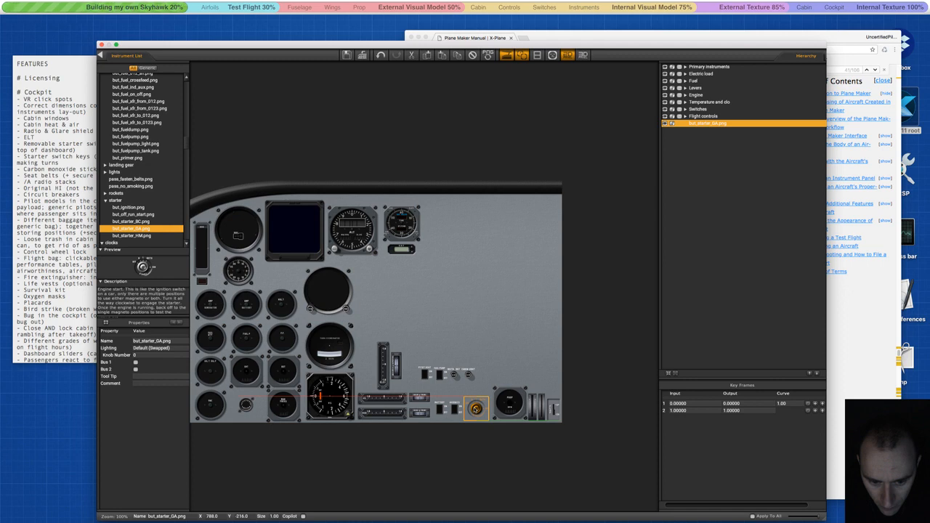
click(478, 387)
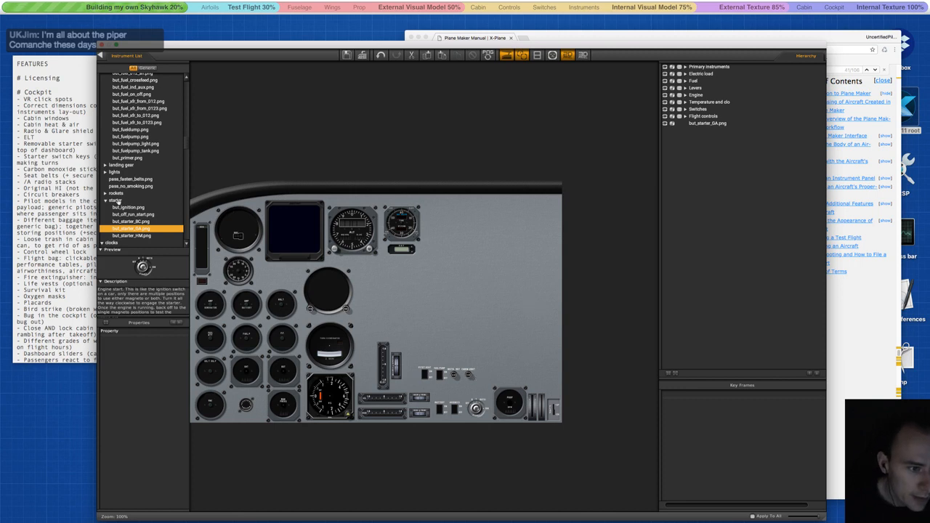
Add the landing light switch but_land_light.png at the end of the upper switch row, at about X 812, Y -121.
scroll(118, 203, down, 1)
click(105, 161)
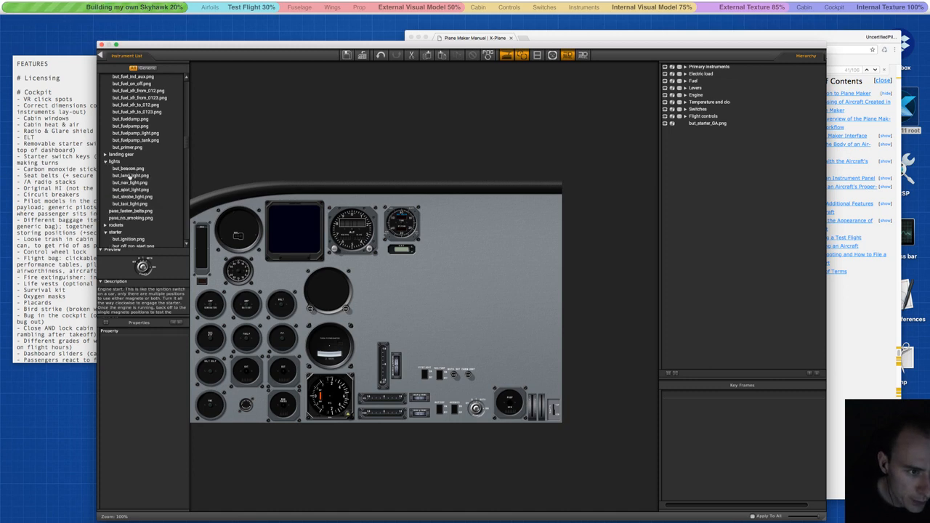
click(130, 176)
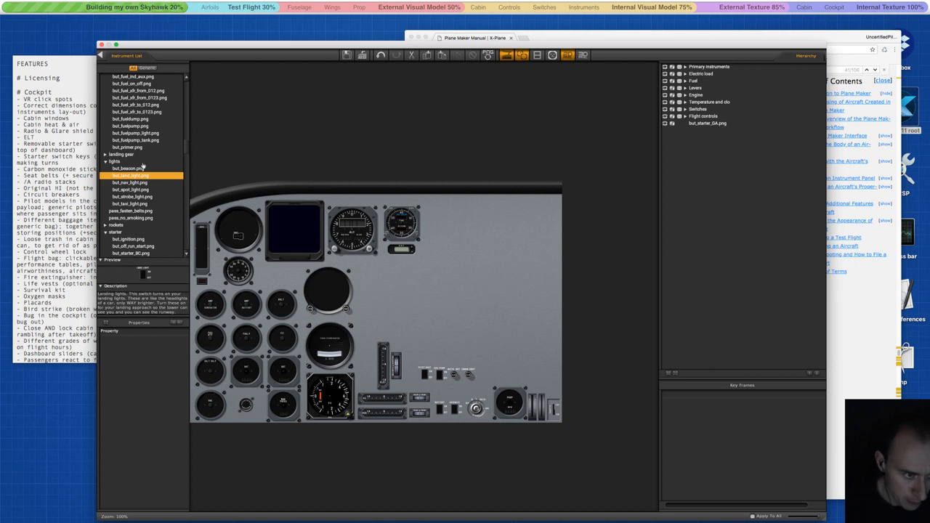
click(130, 182)
click(130, 176)
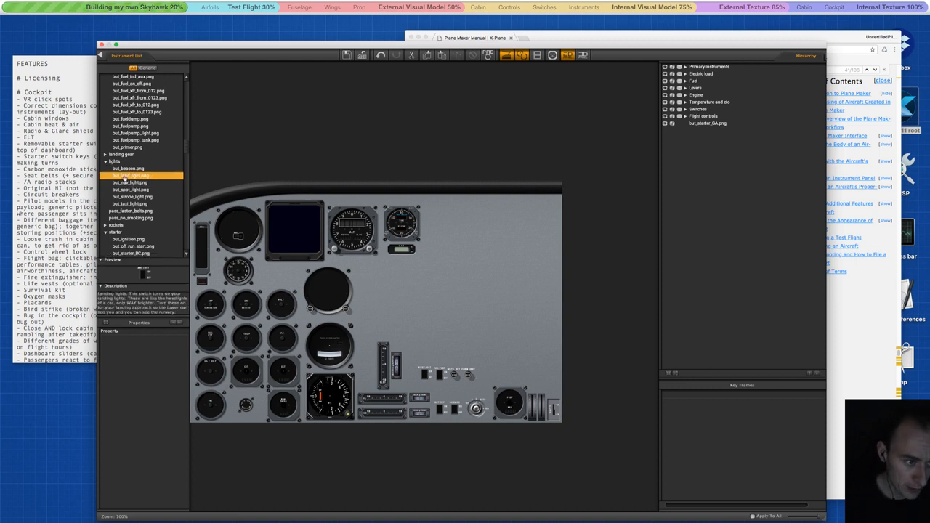
click(483, 373)
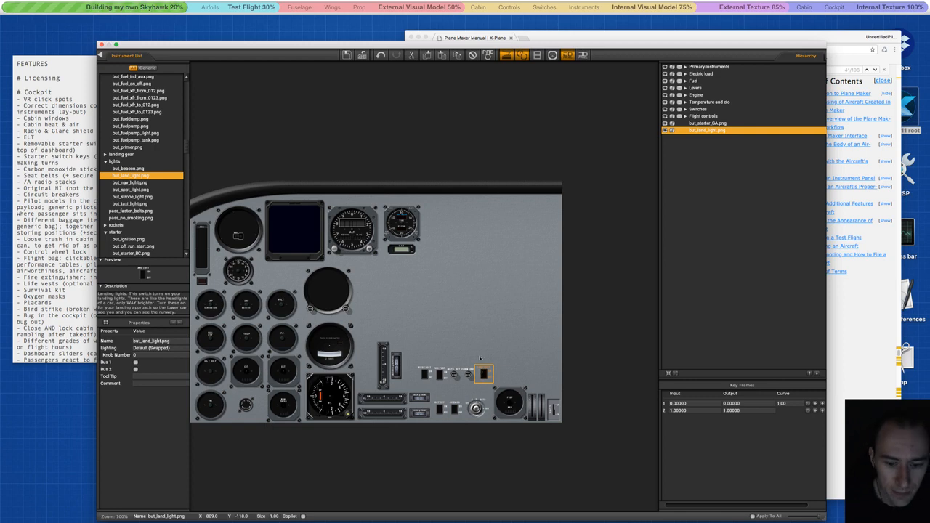
drag(485, 374, 485, 377)
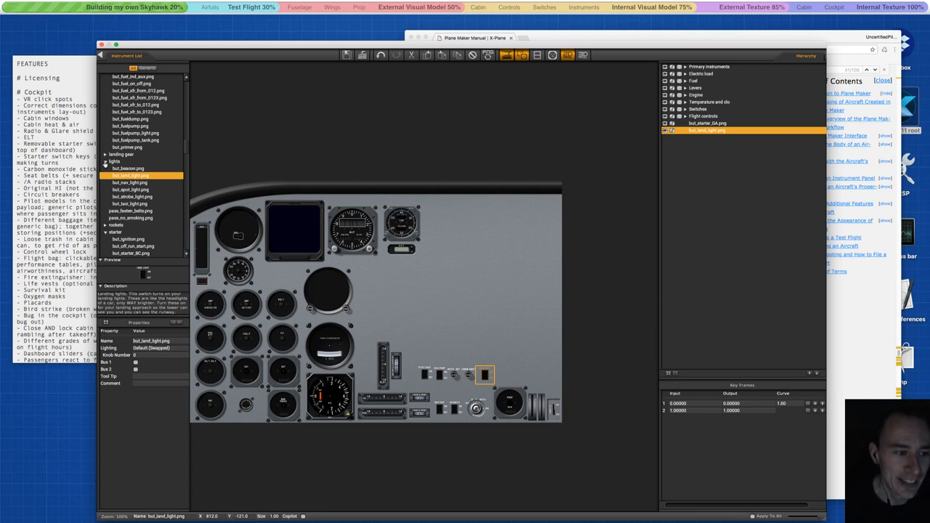
Examine the rocket thruster and starter buttons in the instrument list, continuing down to the clocks group.
click(105, 162)
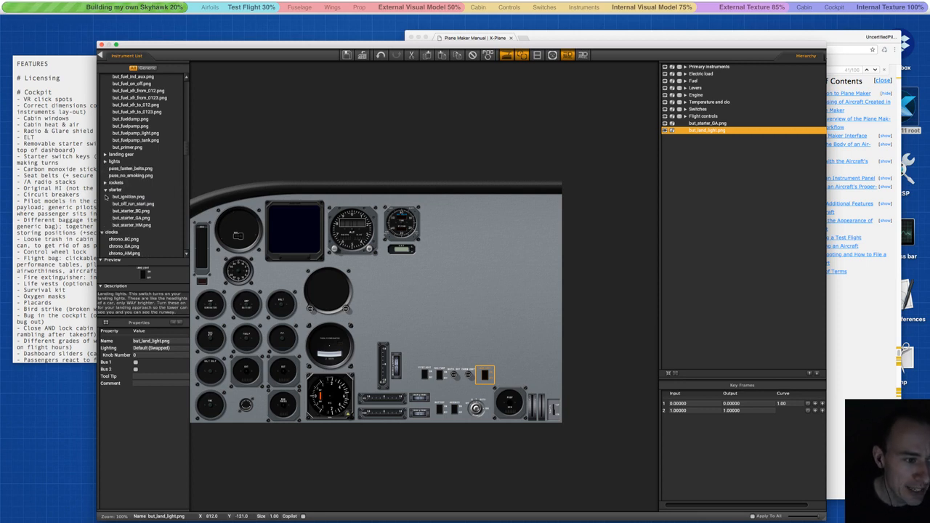
click(106, 183)
click(125, 197)
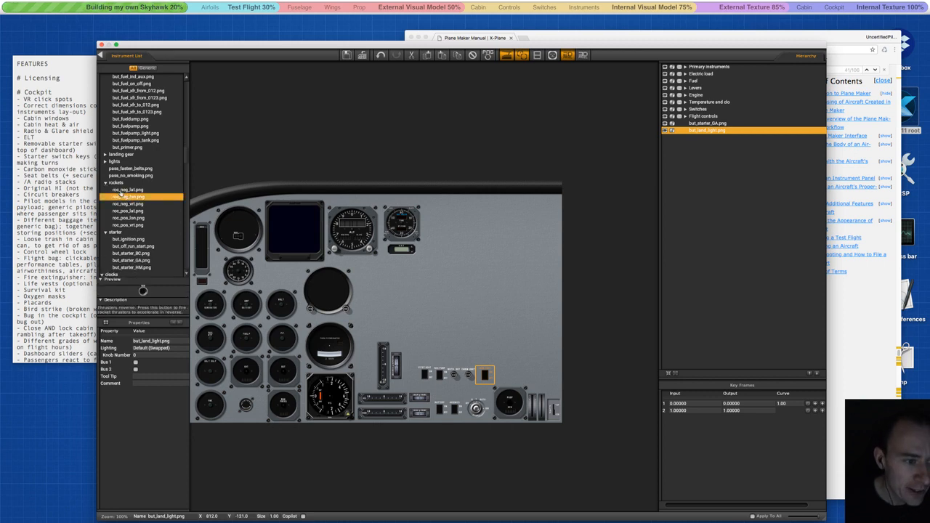
click(105, 183)
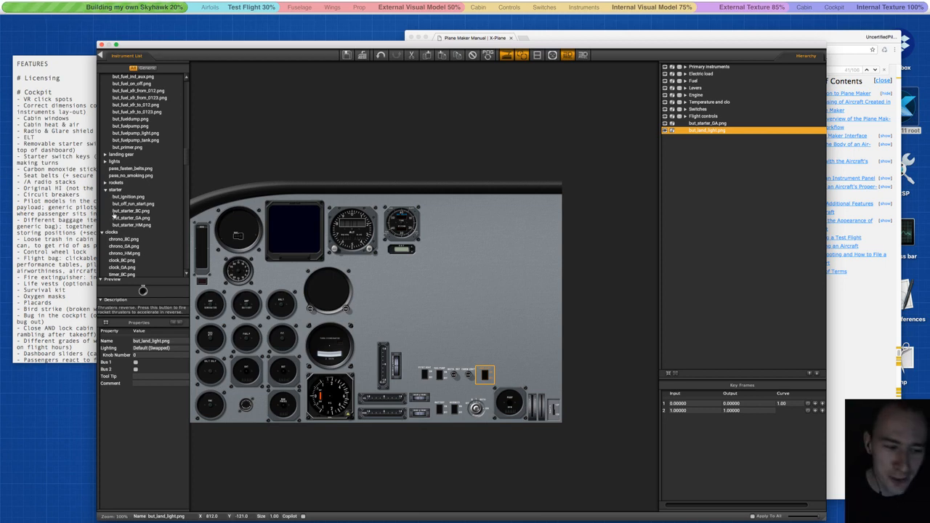
click(124, 212)
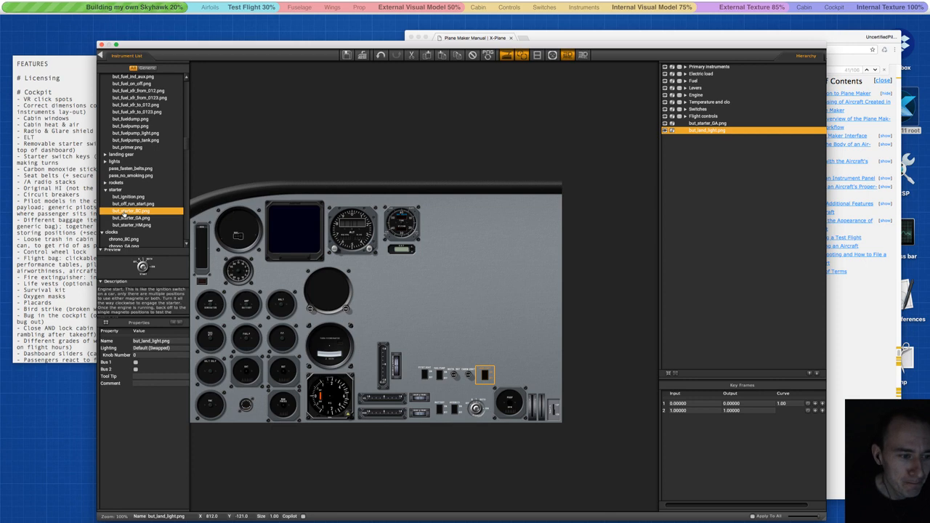
scroll(134, 194, down, 2)
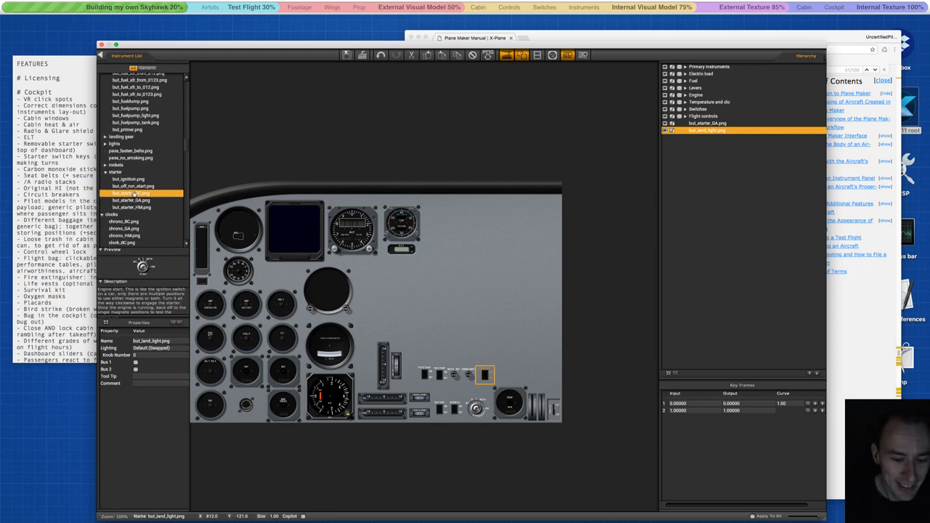
scroll(128, 207, down, 1)
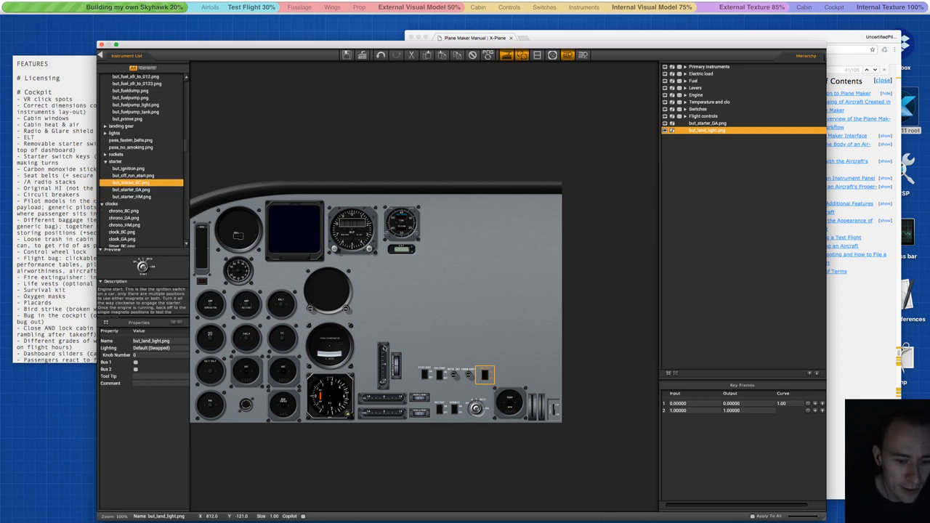
click(467, 302)
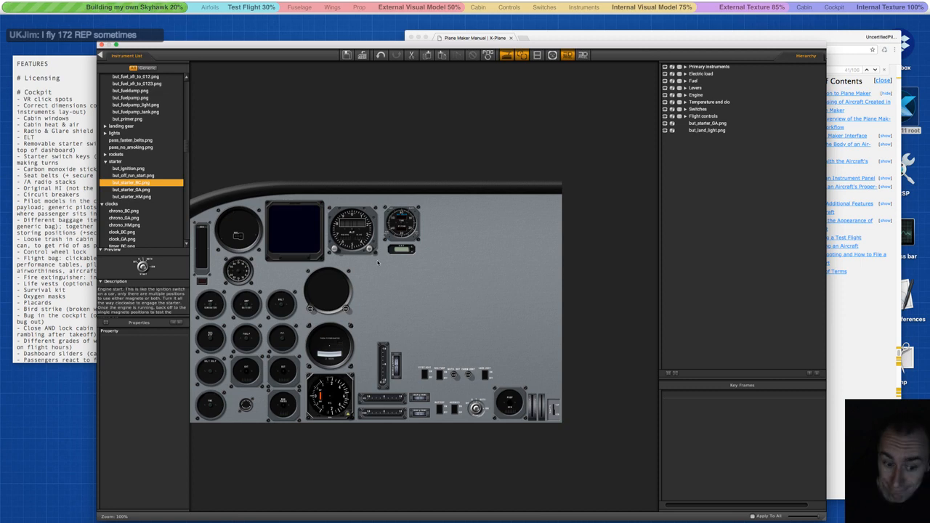
scroll(144, 188, down, 3)
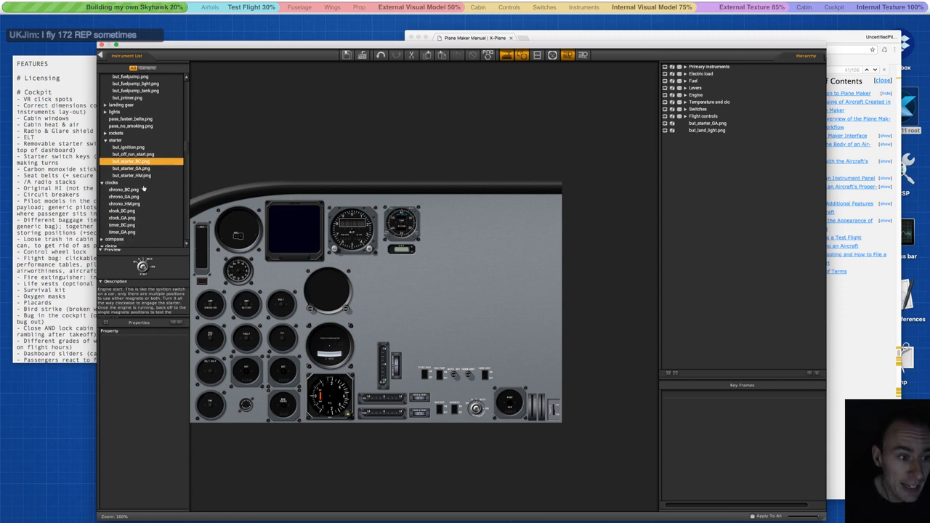
Switch to Chrome, search Google Images for "c172 cockpit", examine the Aircraft Instrumentation panel photo, and close the browser window.
click(836, 465)
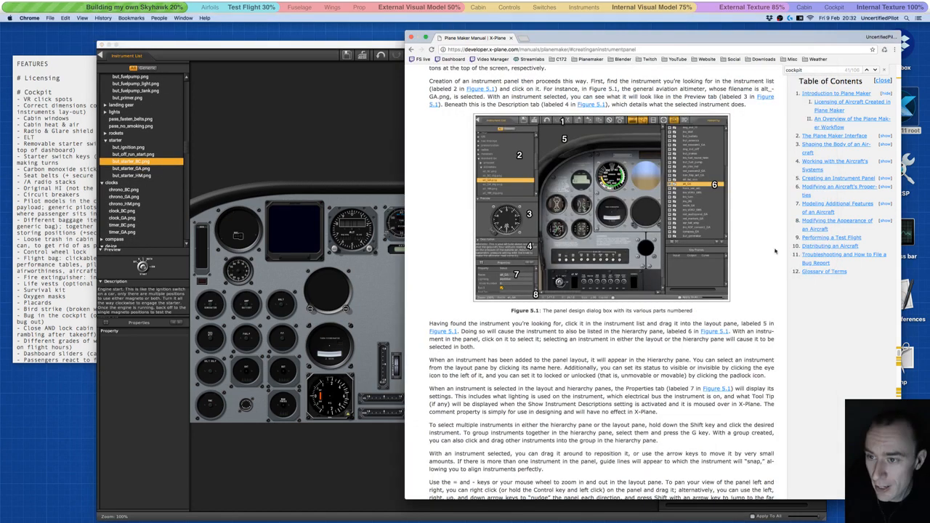
click(523, 38)
text(c)
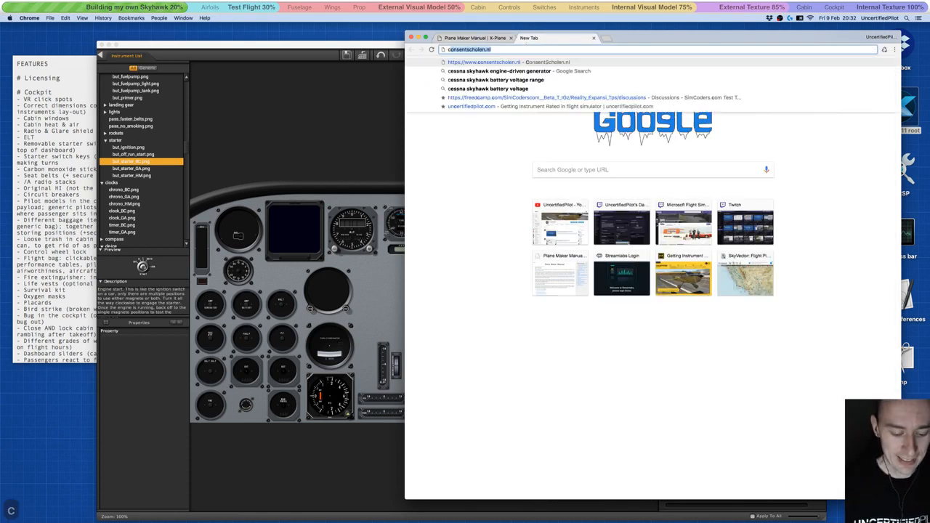
text(172 cockpit)
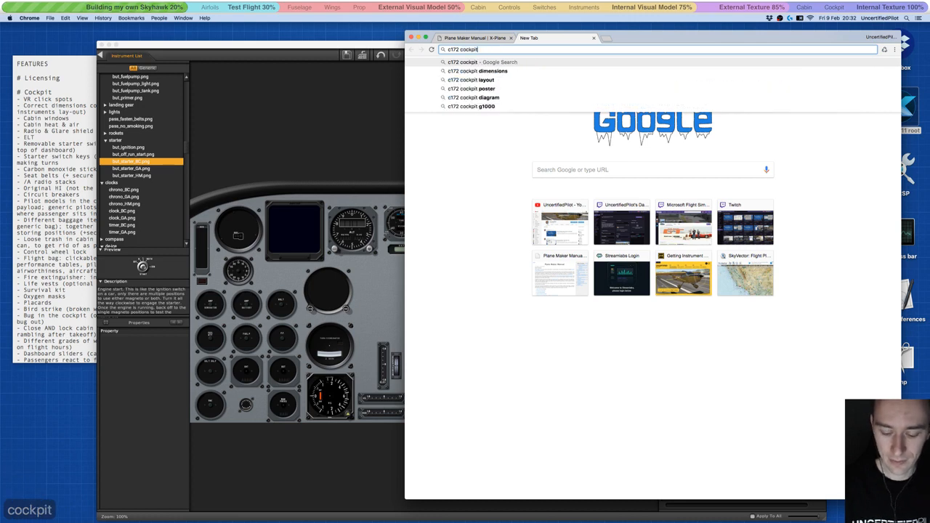
key(Return)
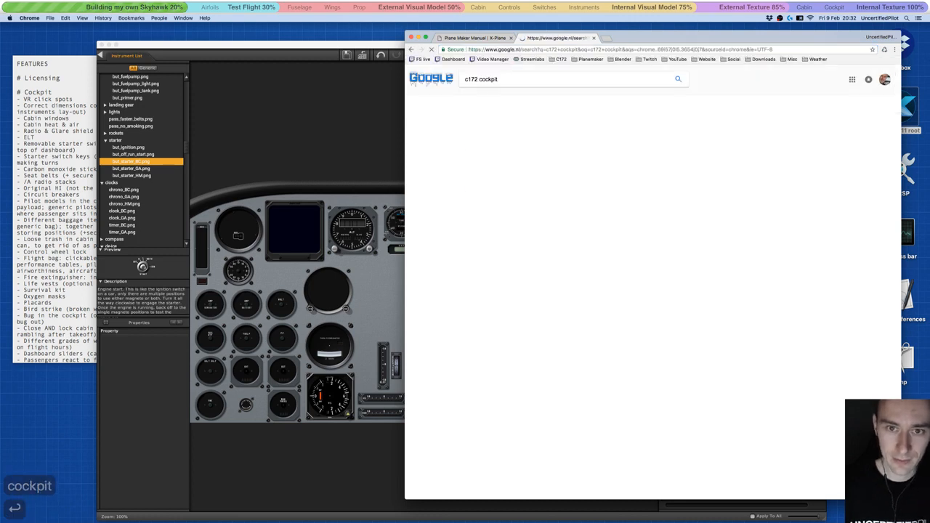
click(489, 100)
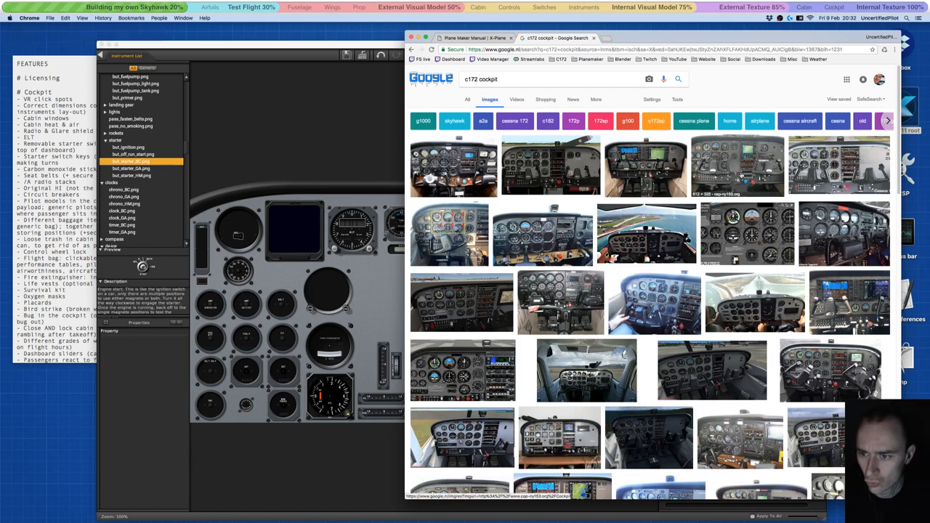
click(741, 176)
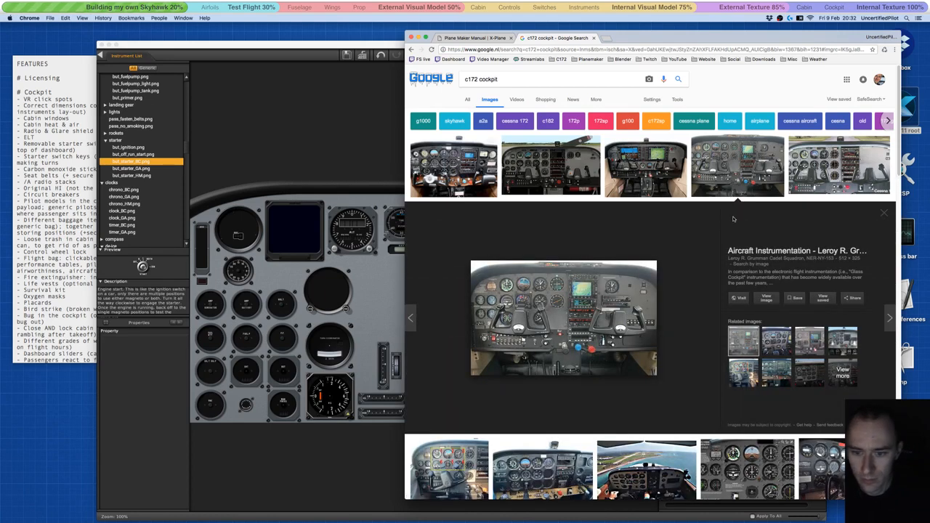
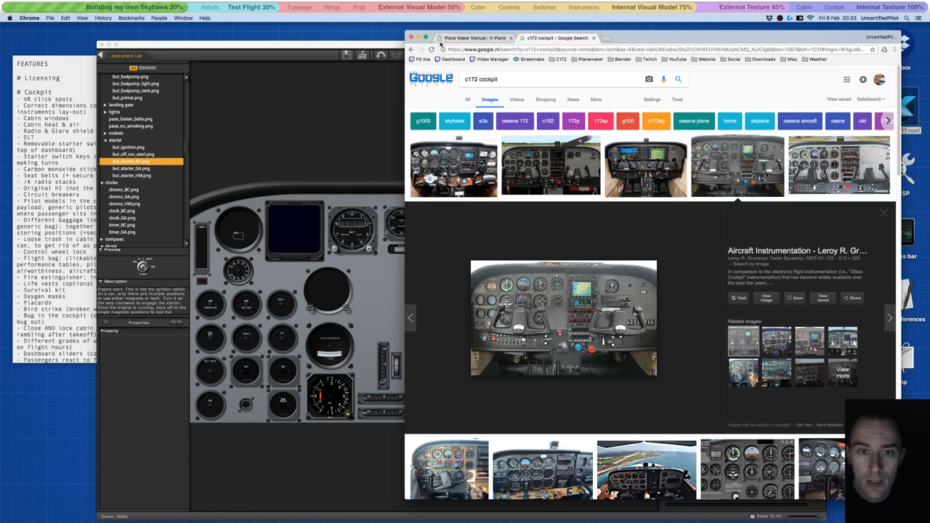
click(409, 37)
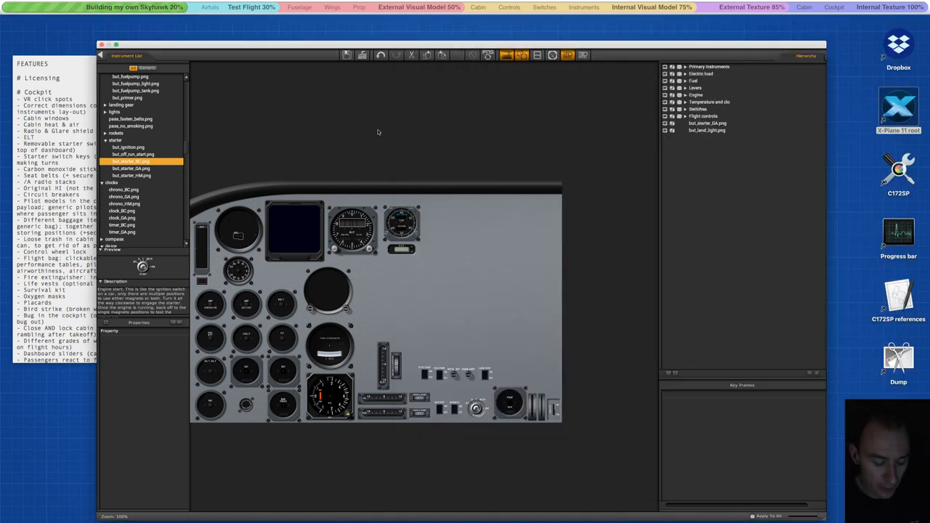
Close the panel editor and add a new light to the aircraft's exterior lights in the Viewpoint settings.
click(101, 45)
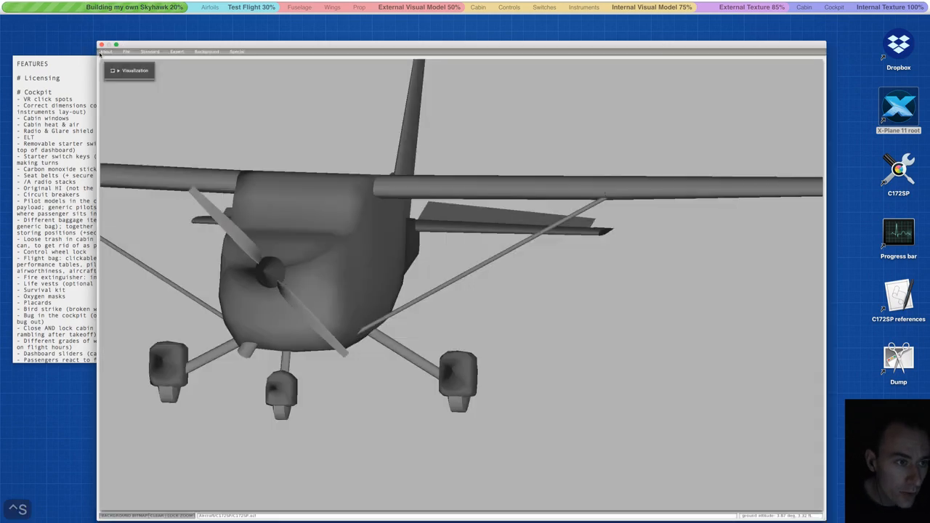
click(148, 52)
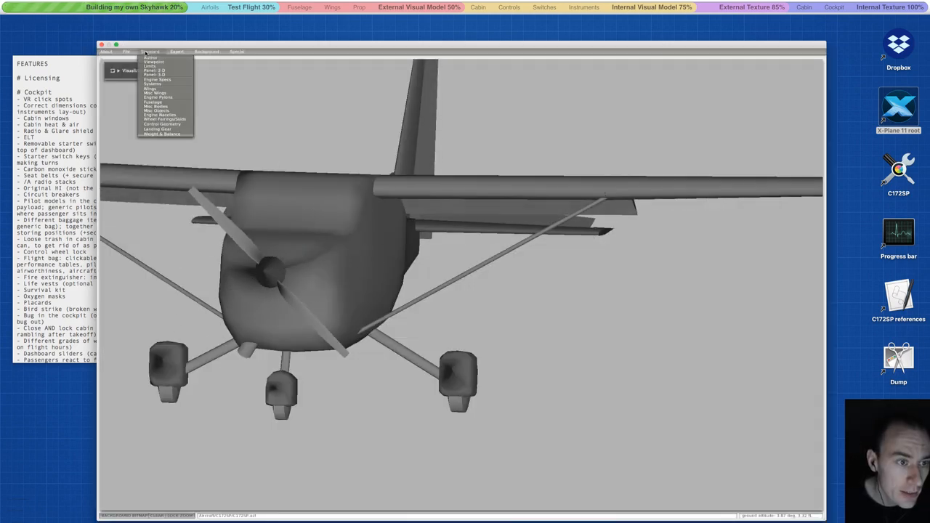
click(154, 62)
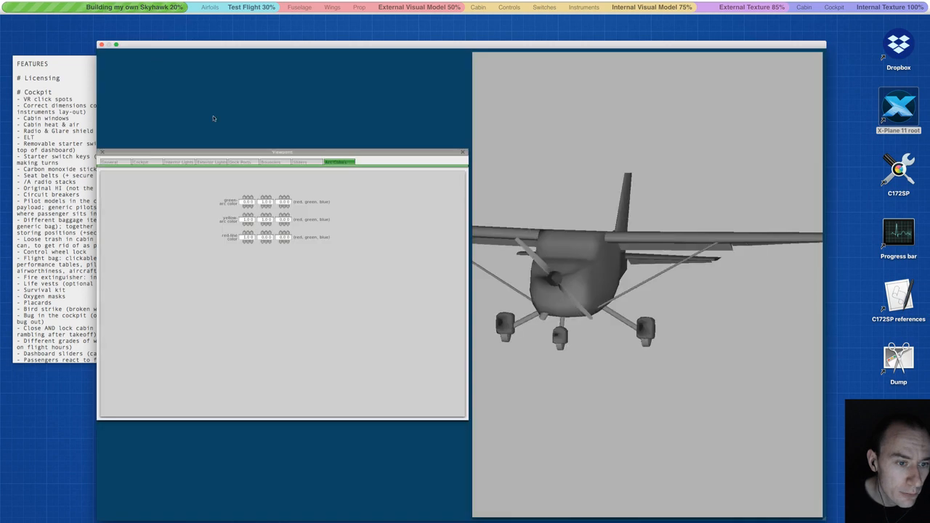
click(211, 161)
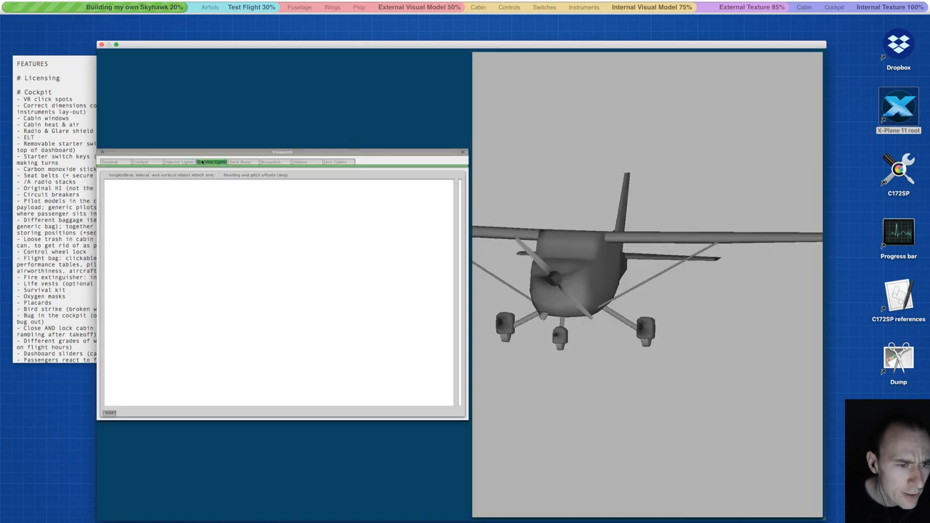
click(113, 413)
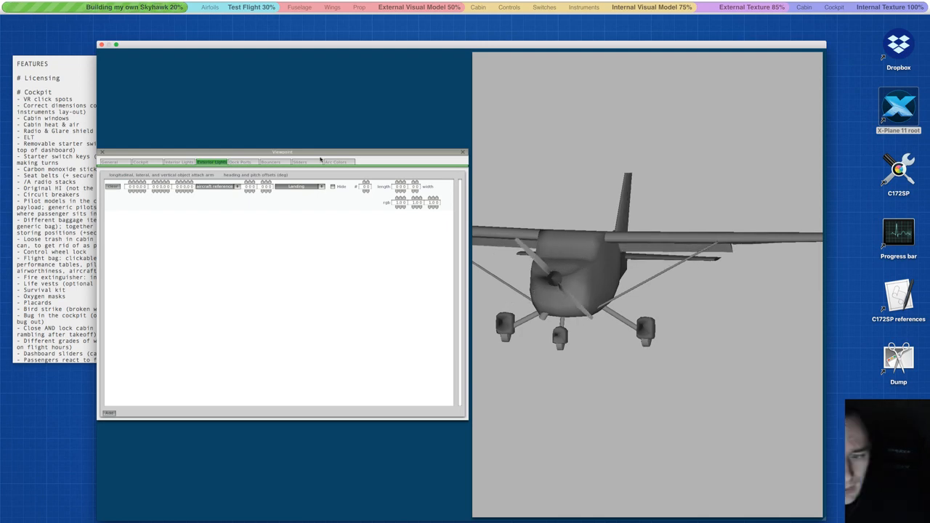
Set the landing light's longitudinal attach arm to 6.00, checking its position against the wireframe aircraft.
key(a)
key(a)
key(a)
key(a)
key(a)
key(a)
key(a)
key(a)
key(a)
key(a)
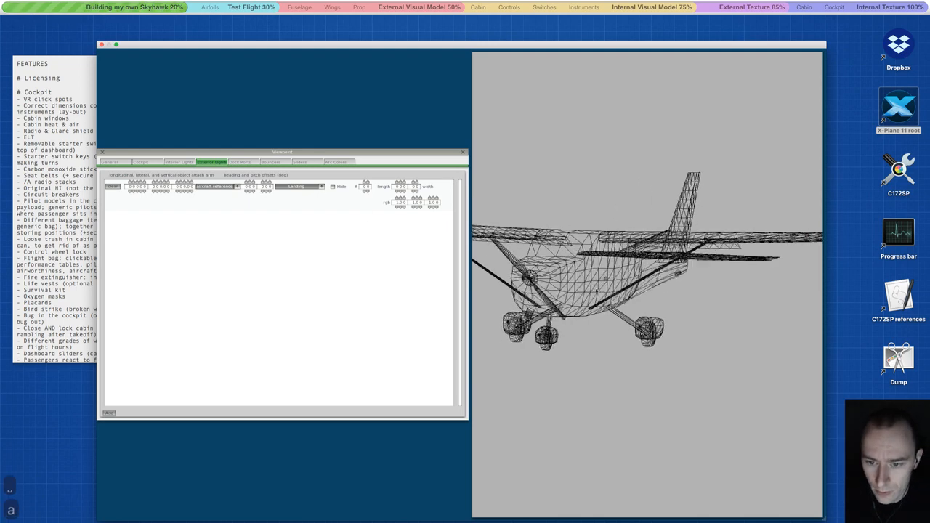
key(d)
key(d)
key(d)
key(d)
key(d)
key(d)
key(d)
key(d)
key(d)
key(d)
key(d)
key(d)
key(d)
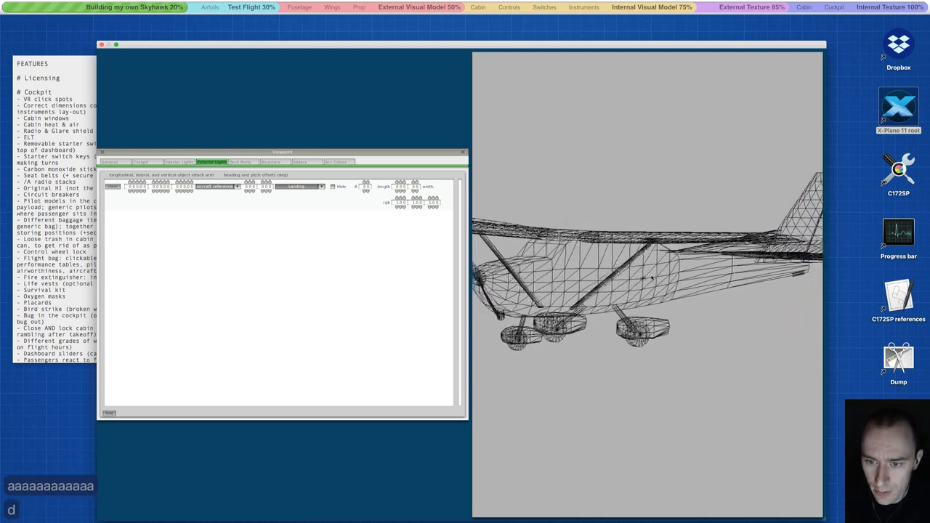
key(d)
key(d)
key(d)
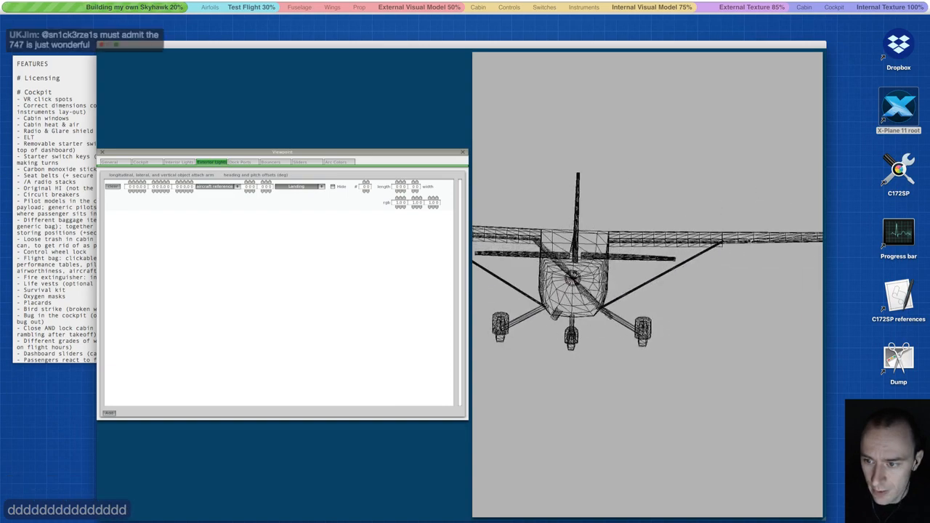
key(a)
key(a)
key(a)
key(a)
key(a)
key(a)
key(a)
key(a)
key(a)
key(a)
key(a)
key(a)
key(a)
key(a)
key(a)
key(a)
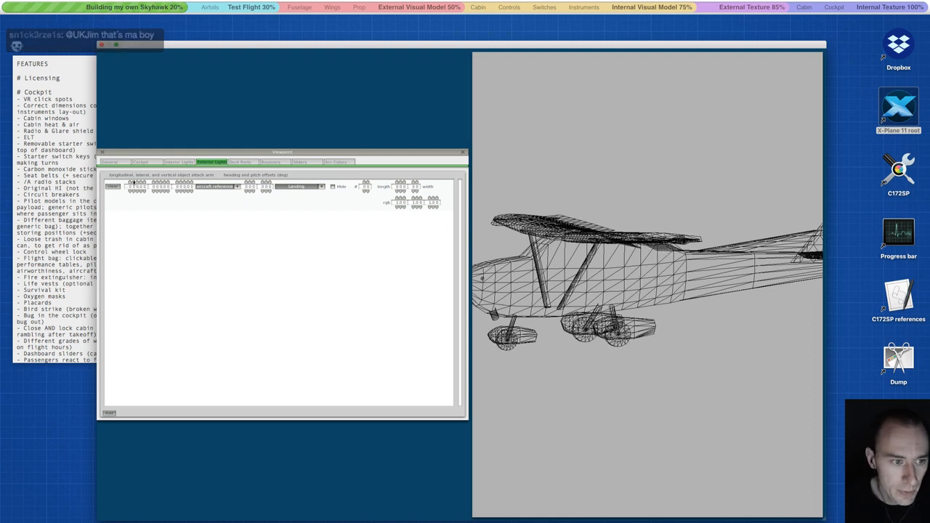
click(135, 191)
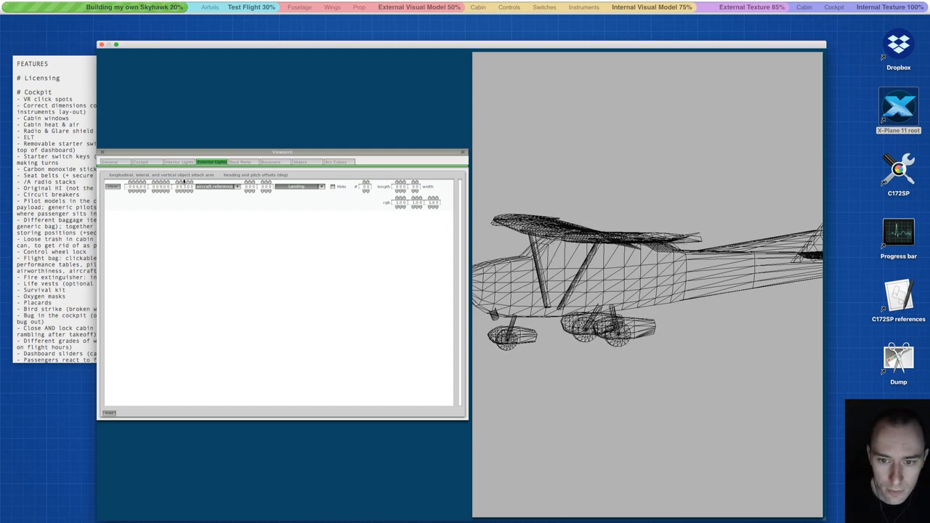
Adjust the landing light's lateral and vertical attach arms to place it on the wing's leading edge.
key(d)
key(d)
key(d)
key(d)
key(d)
key(d)
key(d)
key(d)
key(d)
key(d)
key(d)
key(d)
key(d)
key(d)
key(d)
key(d)
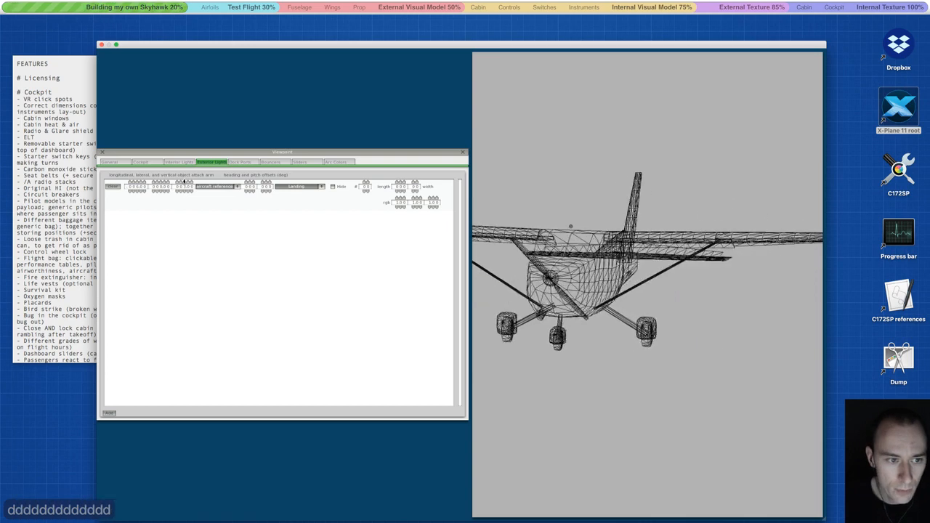
click(187, 191)
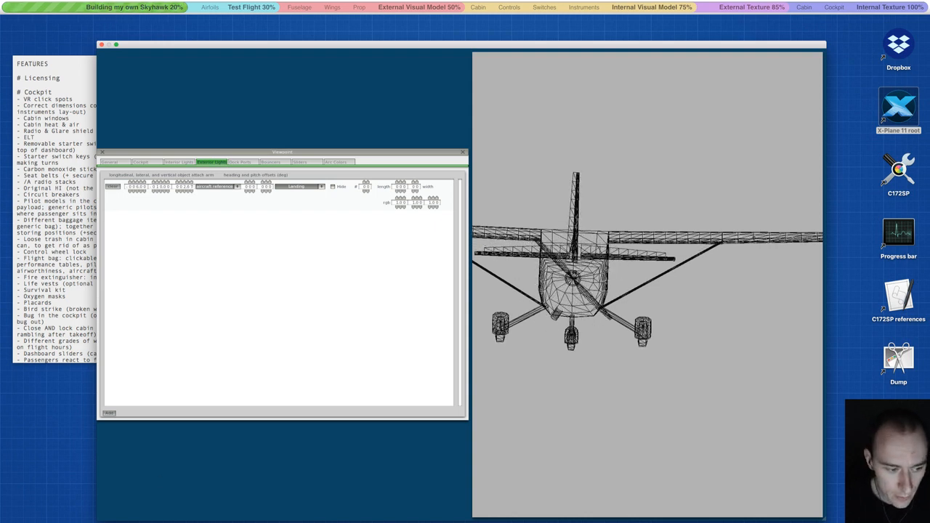
Switch to Chrome, search Google Images for "172sp front", and examine the Lanier Flight Center front view and further results.
click(299, 509)
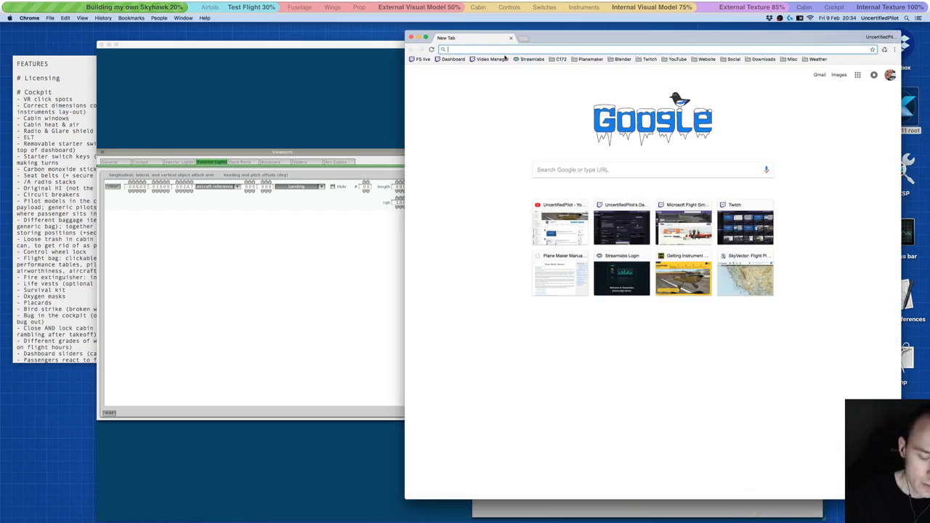
text(172sp_front)
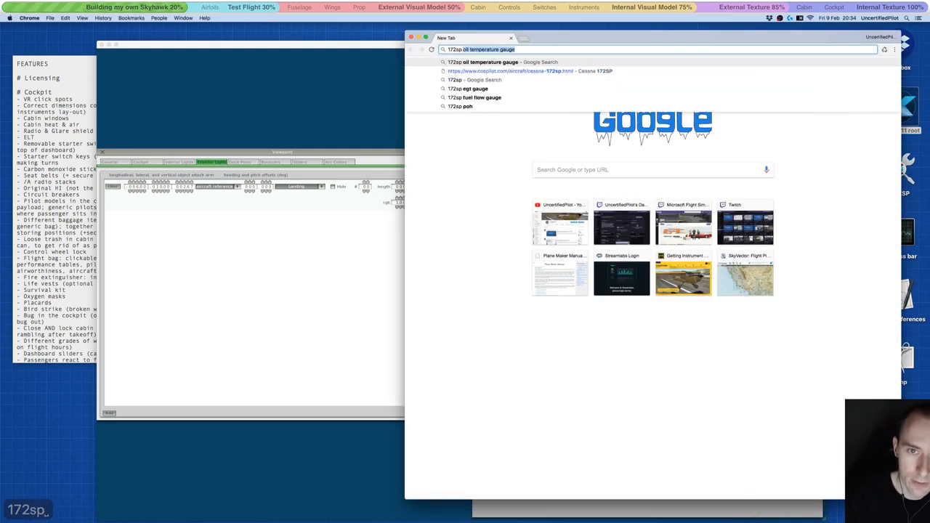
key(Return)
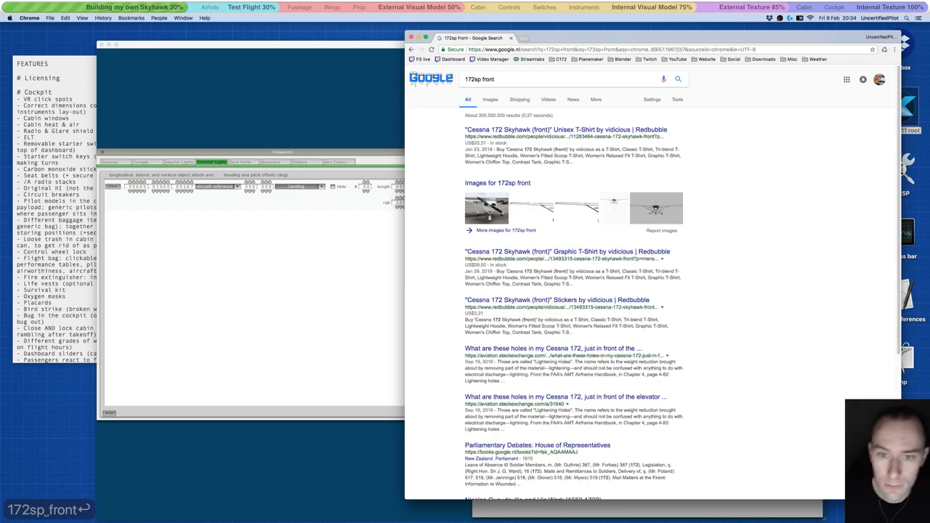
click(490, 100)
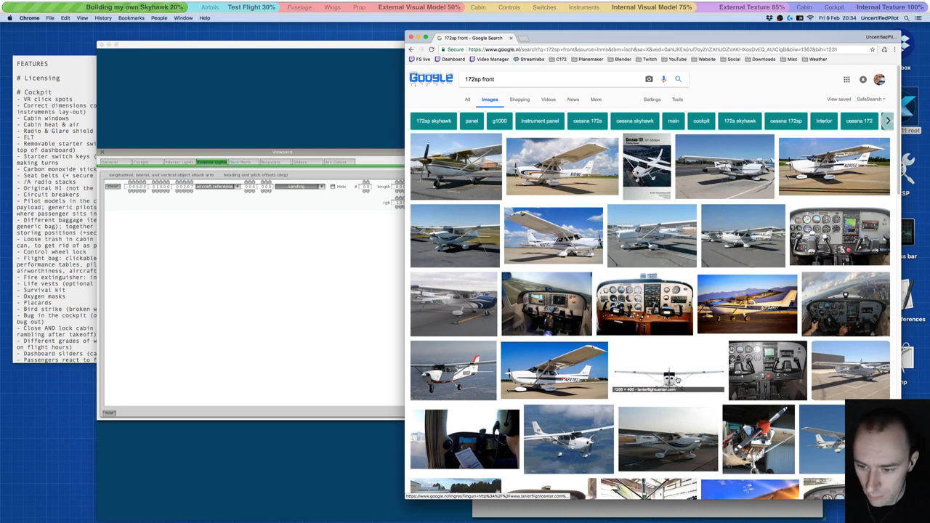
click(675, 378)
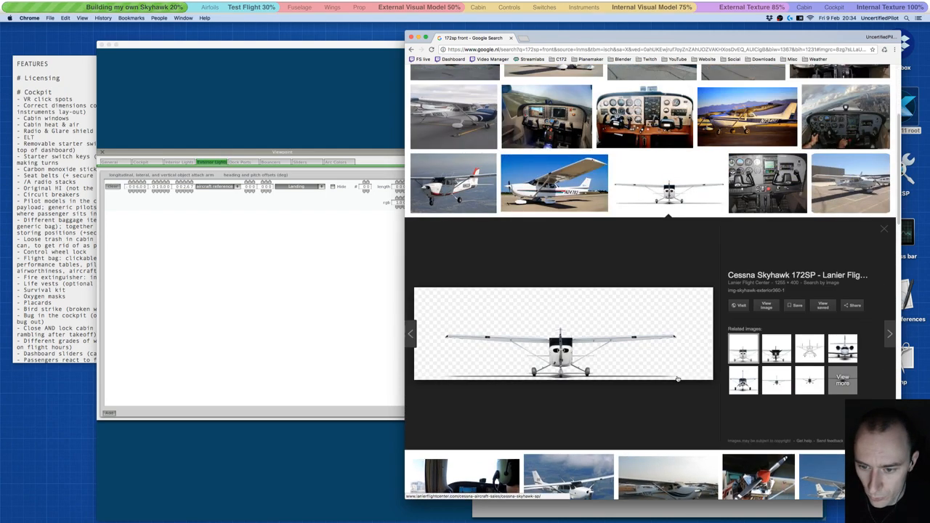
click(765, 305)
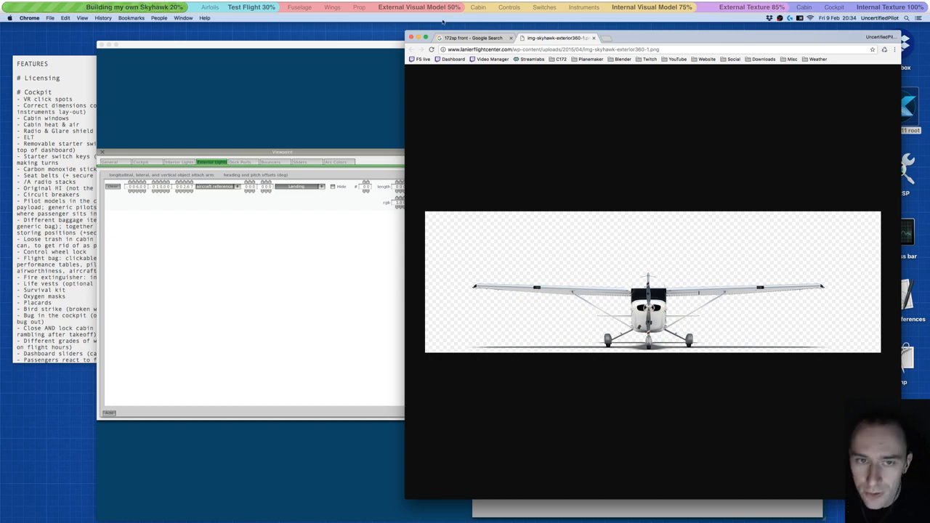
click(593, 37)
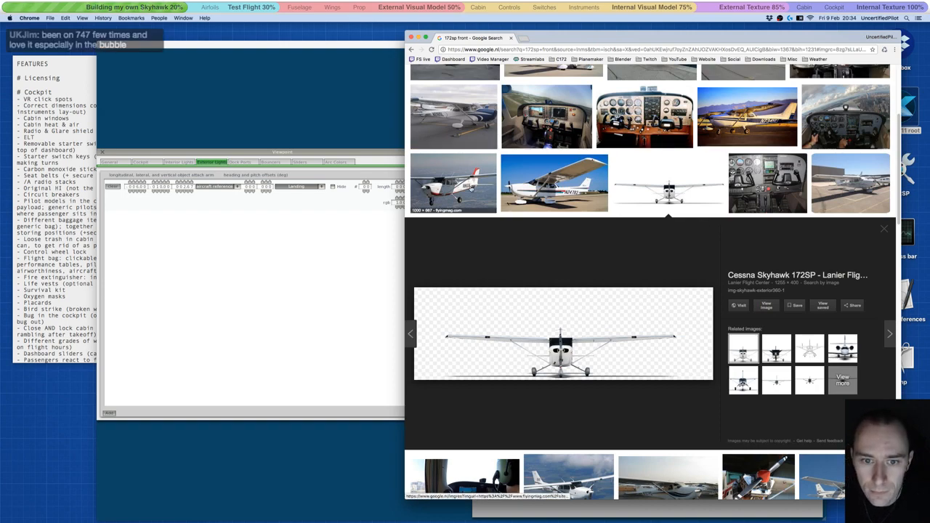
scroll(472, 188, down, 4)
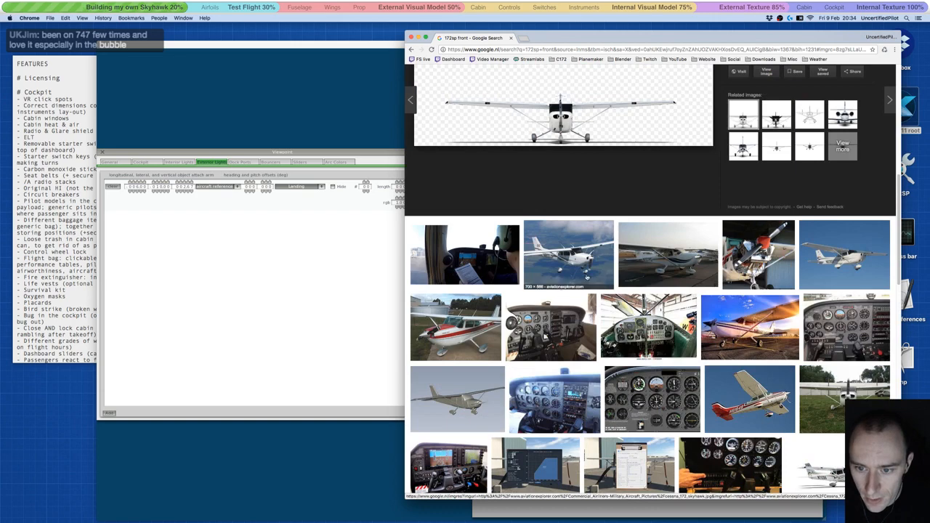
scroll(597, 271, down, 5)
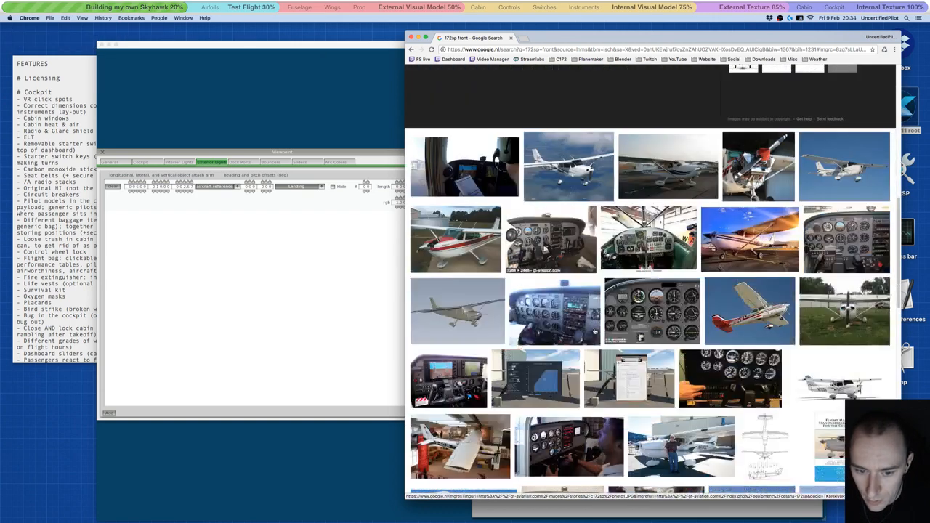
scroll(594, 332, down, 8)
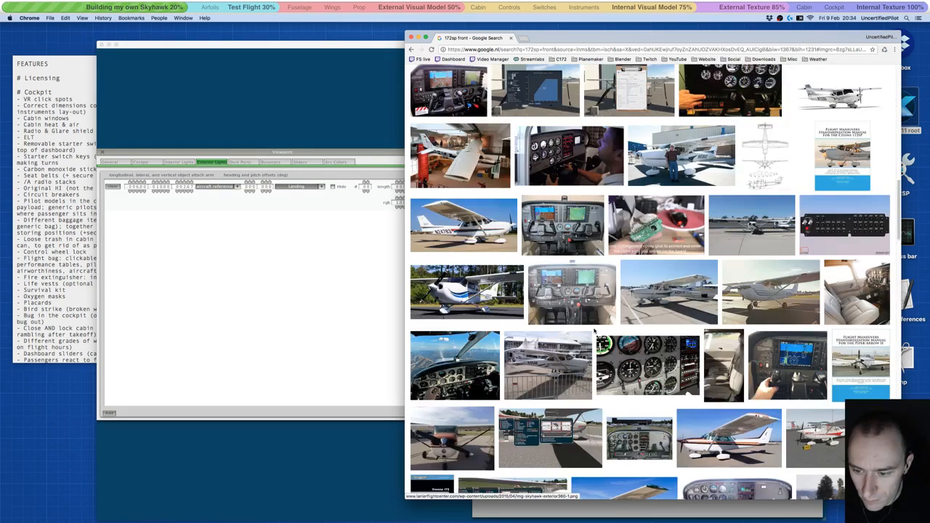
scroll(594, 331, up, 15)
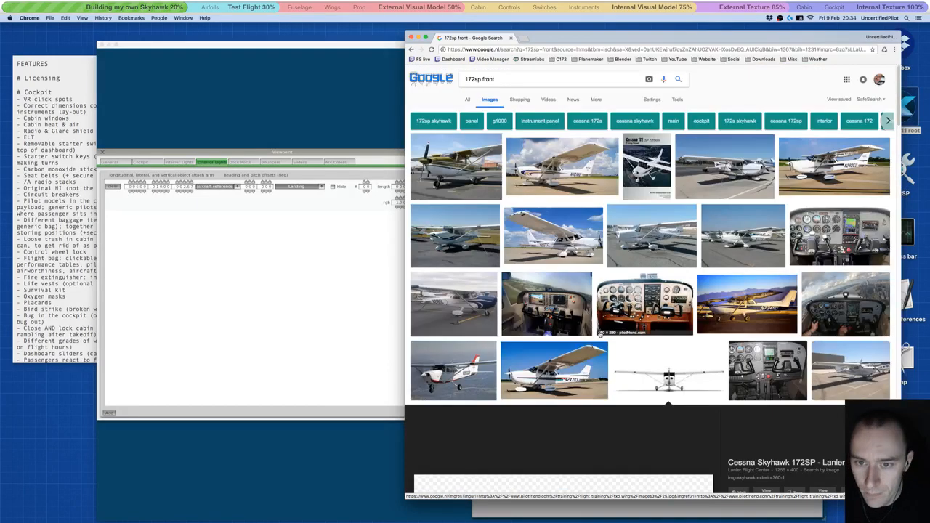
Search Google Images for "172sp nose" and examine the head-on photo of the 2000 Cessna 172SP Skyhawk.
double_click(486, 79)
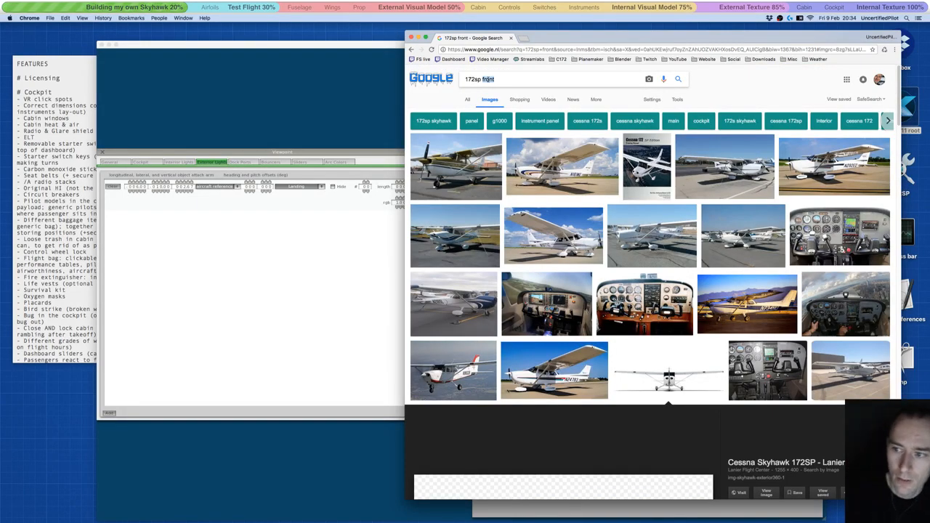
text(nose)
key(Return)
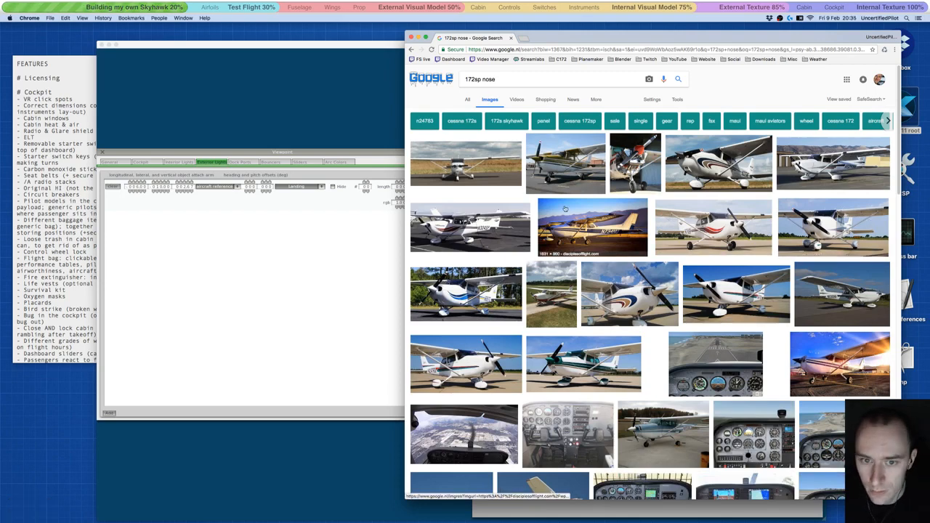
click(501, 165)
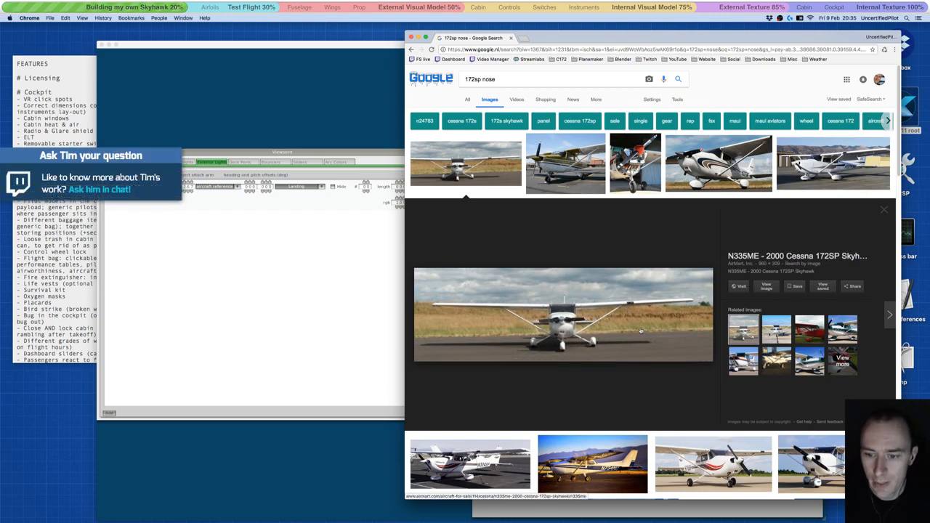
Switch back to Plane Maker, add a second exterior light of type Taxi, and position it near the landing light with longitudinal arm 6.00.
click(316, 220)
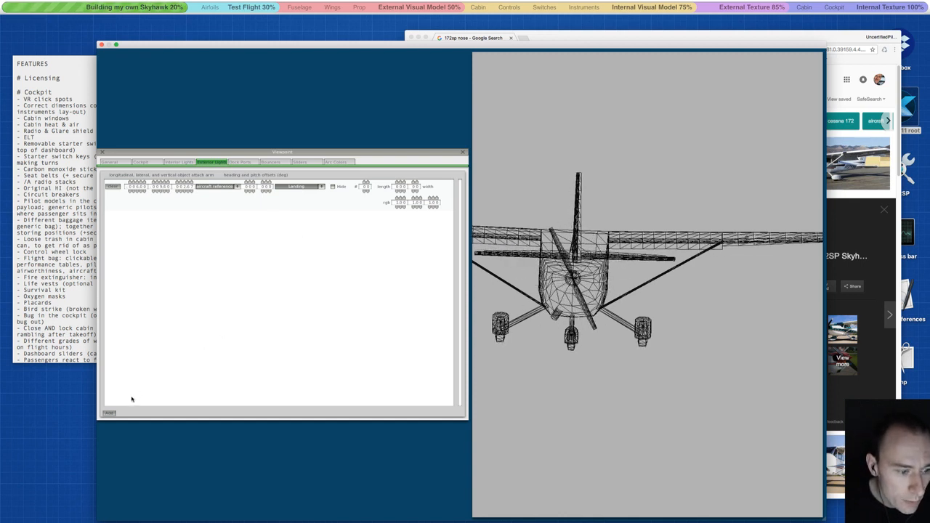
click(109, 414)
click(289, 218)
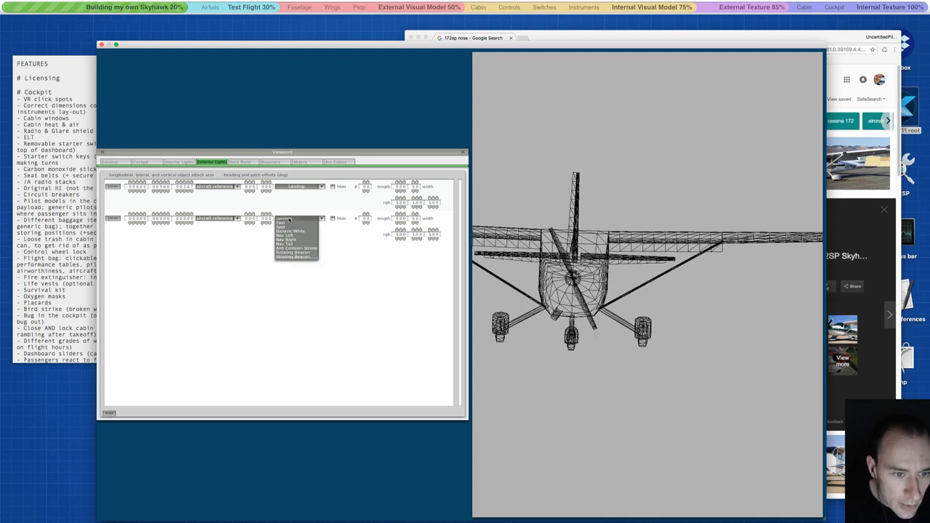
click(282, 222)
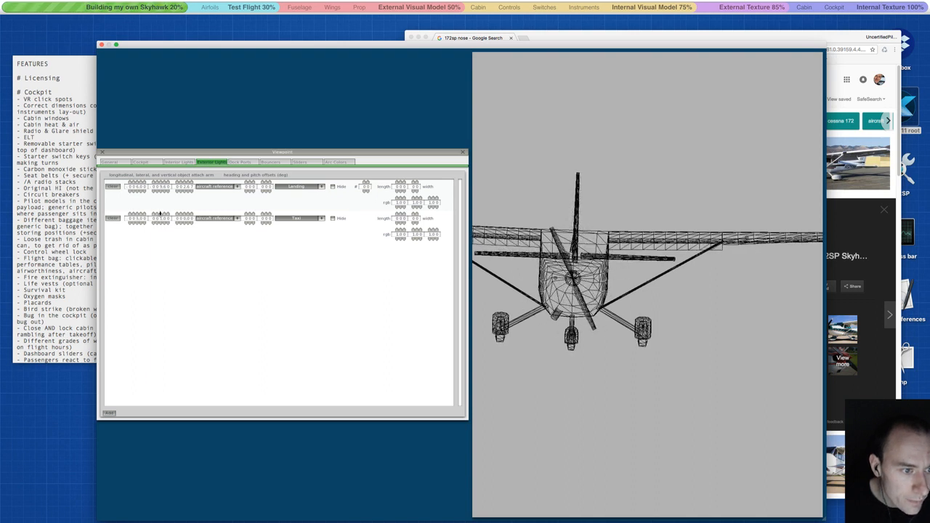
click(161, 223)
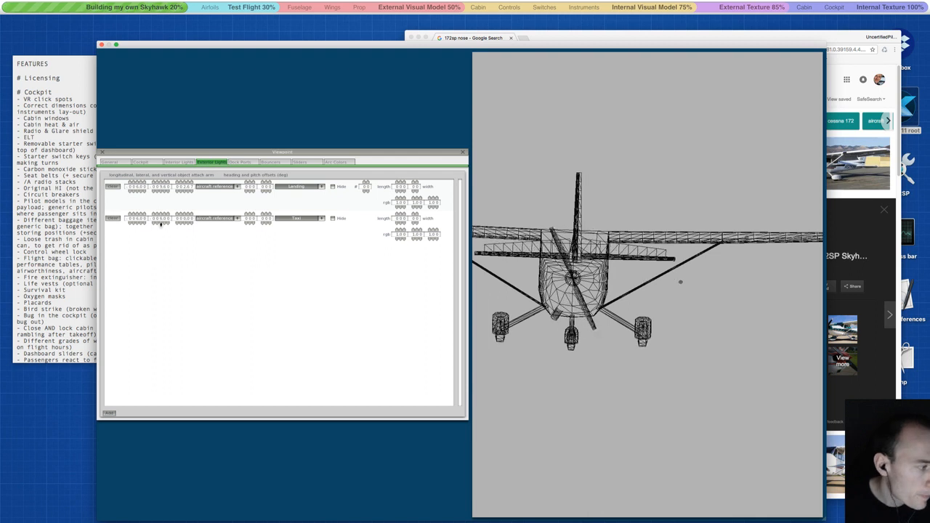
click(161, 223)
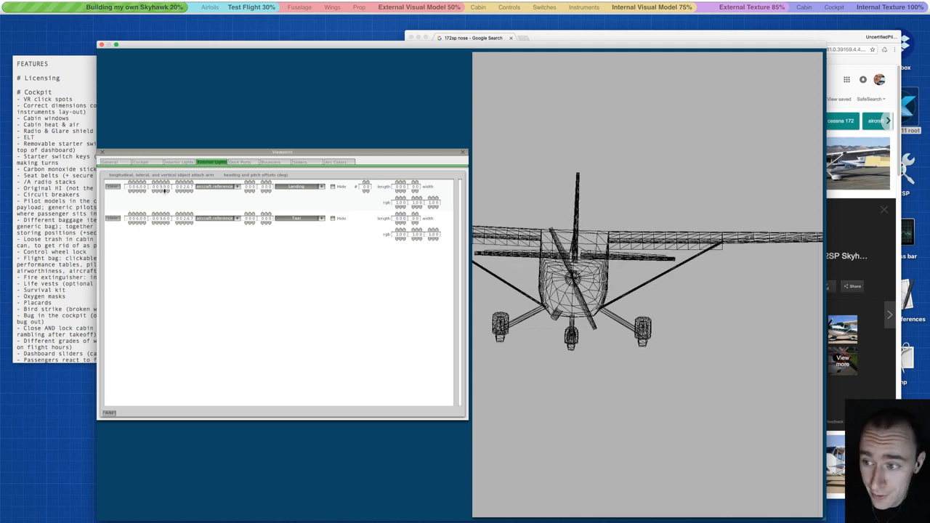
Switch to Chrome, search Google Images for "172sp taxi light", and preview the first Cessna 172SP review picture.
click(868, 200)
double_click(488, 79)
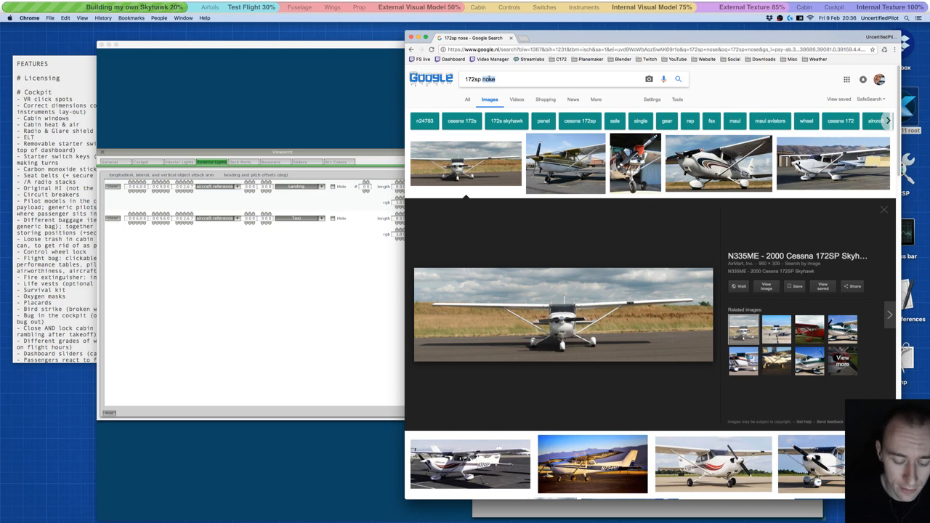
text(taxi light)
key(Return)
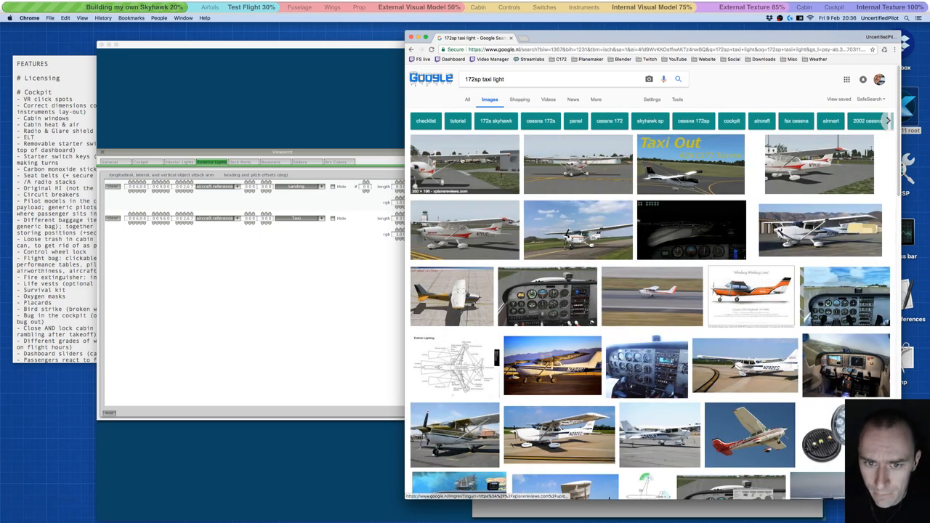
click(463, 162)
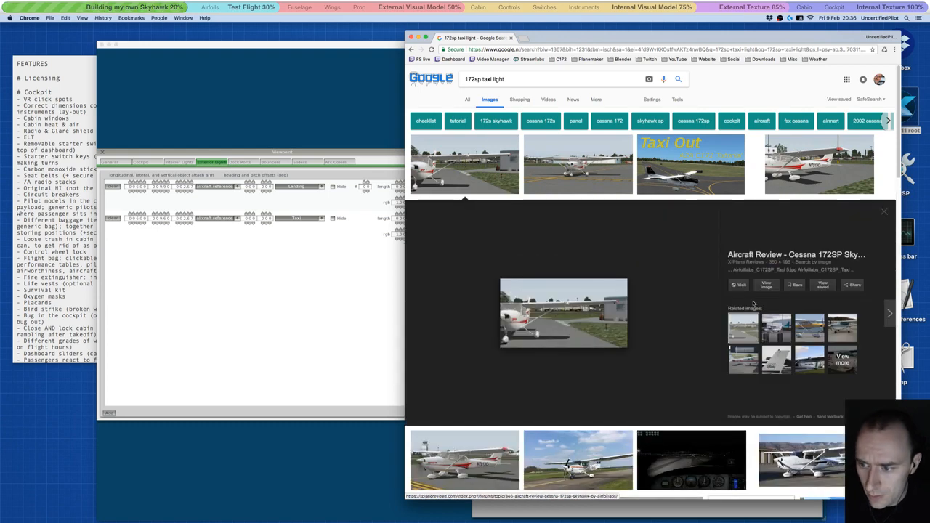
click(883, 211)
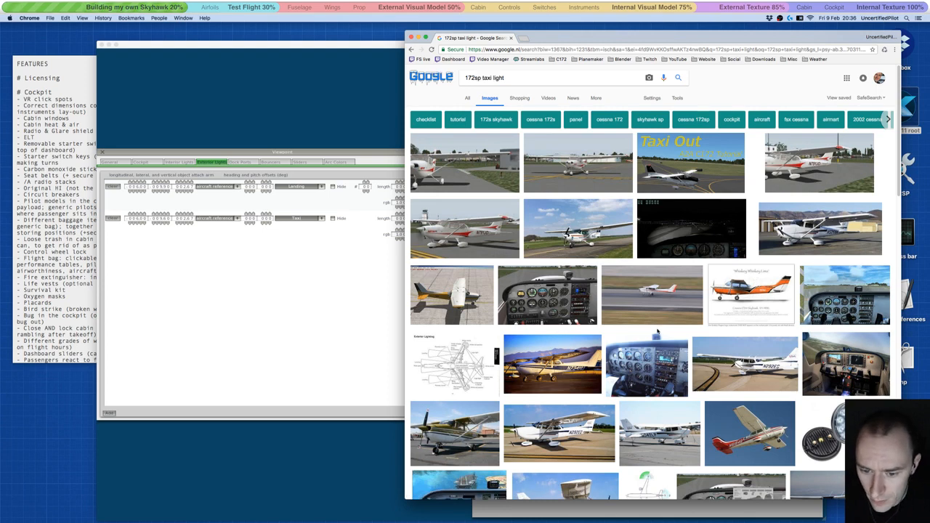
Extend the image search to "172sp taxi light night".
click(522, 76)
text(nihg)
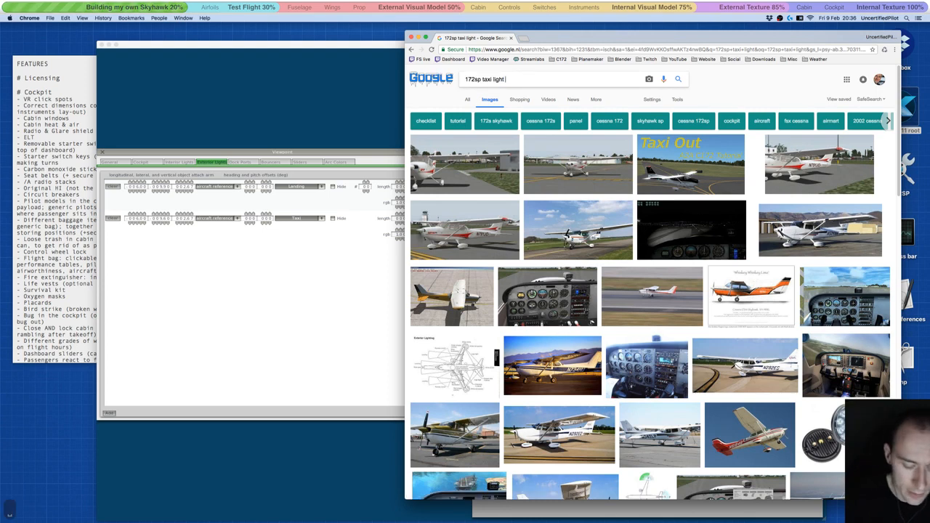
key(BackSpace)
key(BackSpace)
text(g)
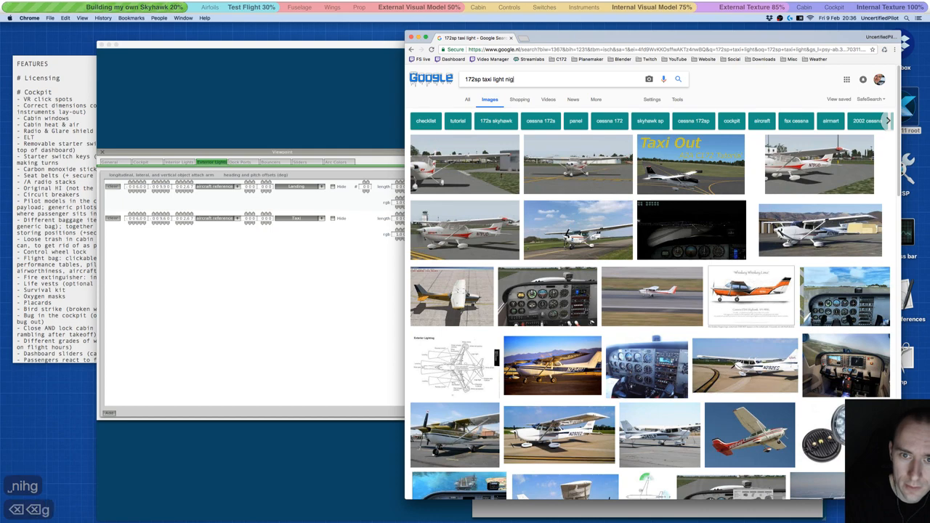
text(ht)
key(Return)
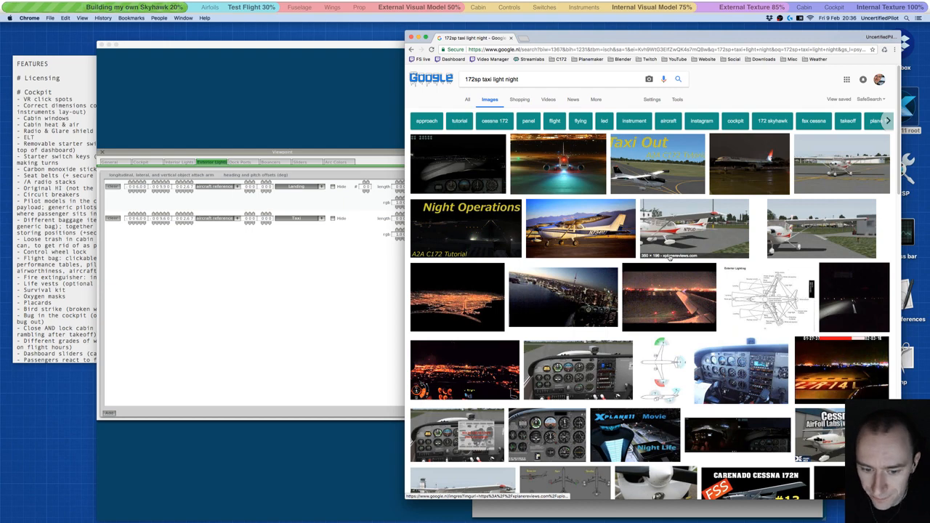
Examine the night image results for photos of a Cessna 172's taxi light beam.
scroll(669, 266, down, 4)
scroll(669, 262, down, 6)
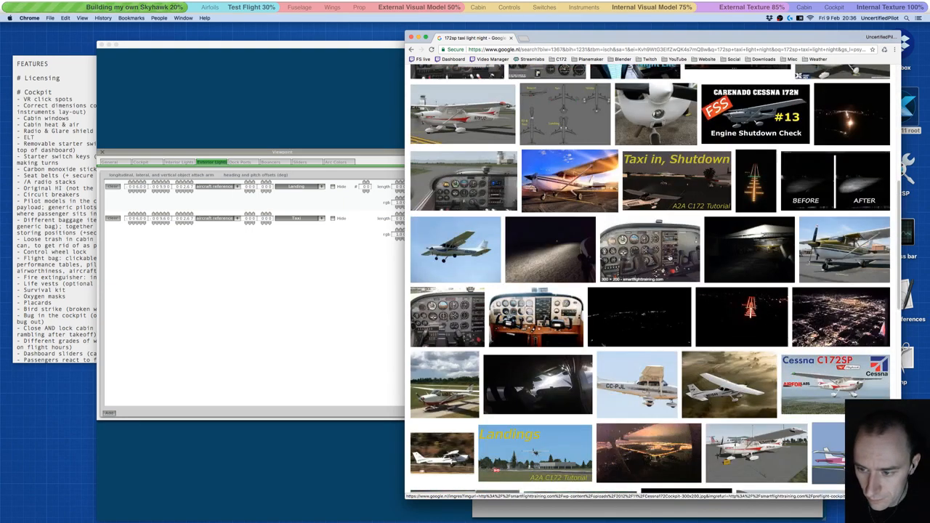
scroll(669, 259, down, 4)
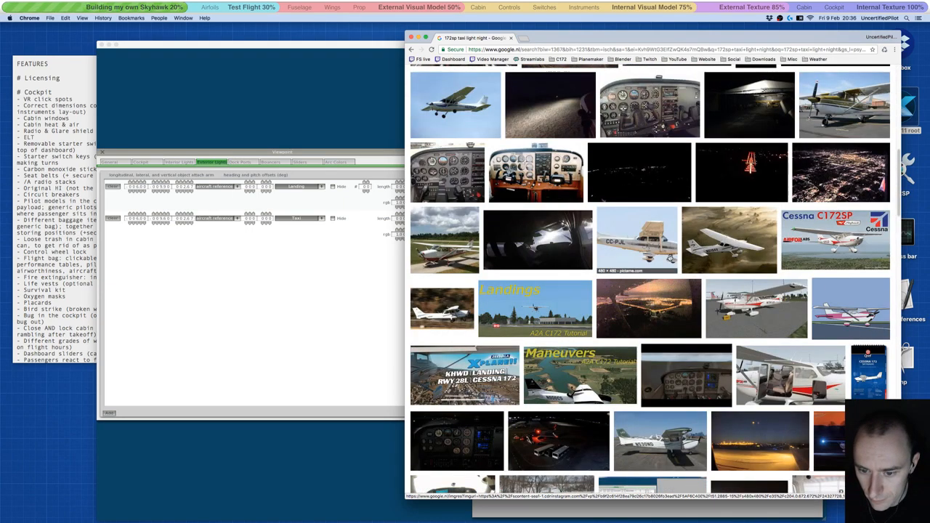
scroll(669, 259, down, 5)
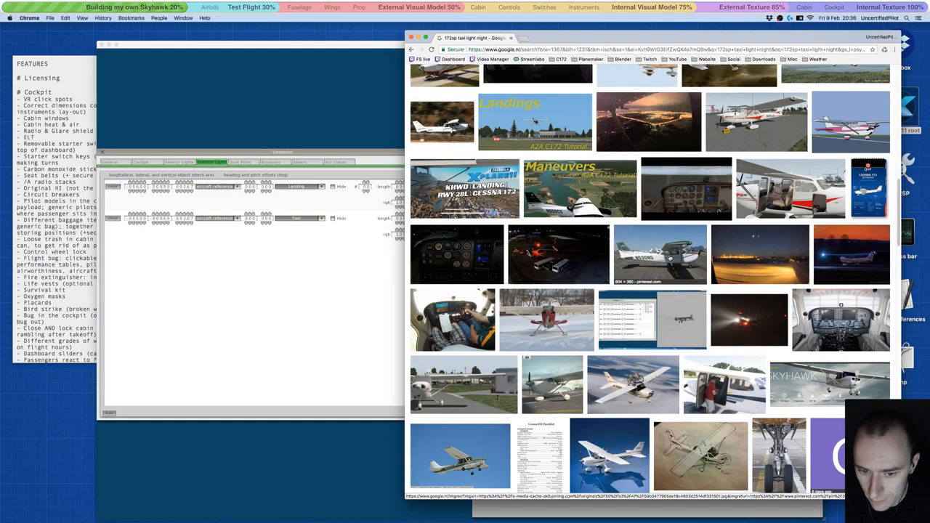
scroll(669, 257, up, 19)
scroll(669, 258, down, 10)
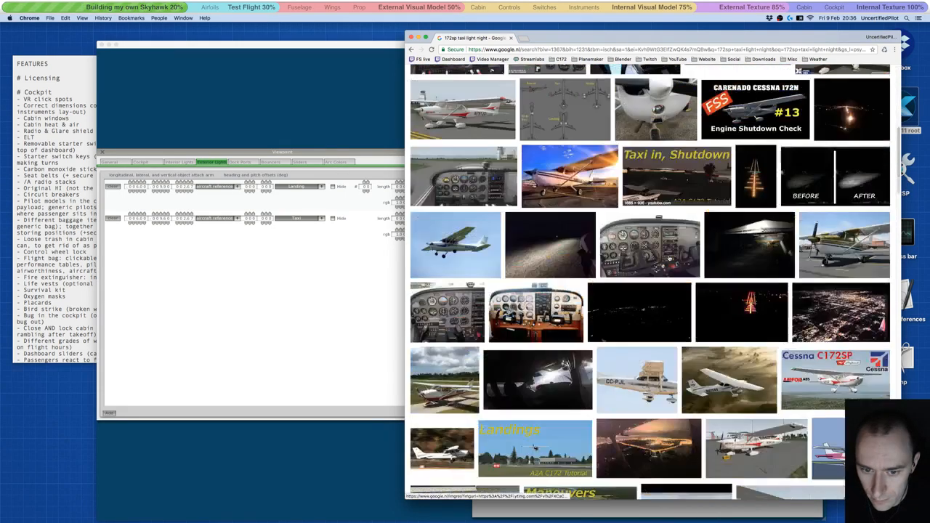
scroll(669, 259, down, 3)
scroll(669, 259, up, 15)
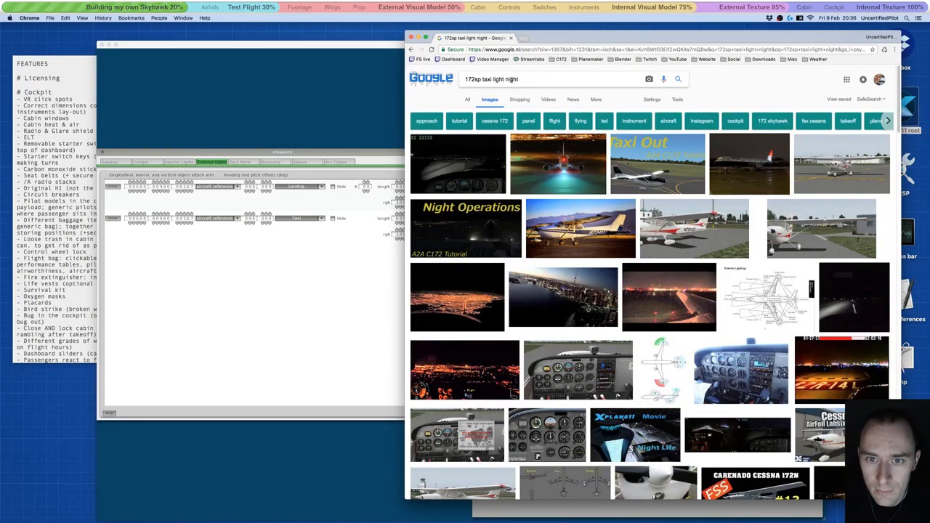
Search Google Images for "172sp lights".
double_click(512, 78)
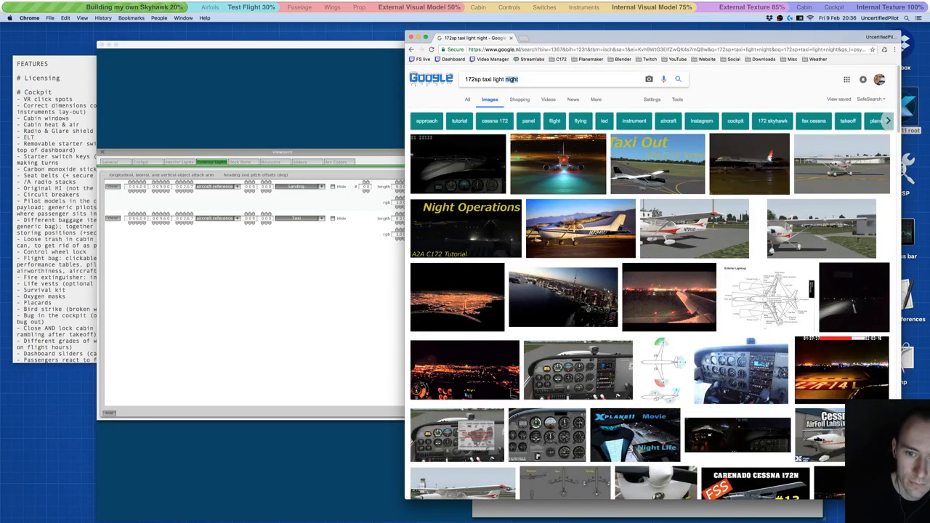
key(BackSpace)
key(BackSpace)
key(BackSpace)
key(BackSpace)
key(BackSpace)
key(BackSpace)
key(BackSpace)
key(BackSpace)
key(BackSpace)
key(BackSpace)
key(BackSpace)
key(BackSpace)
key(BackSpace)
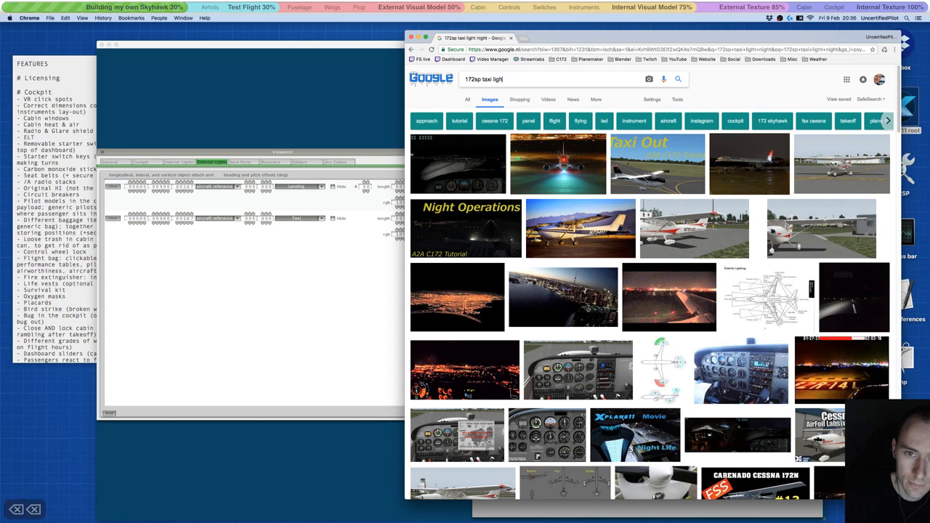
text(lights)
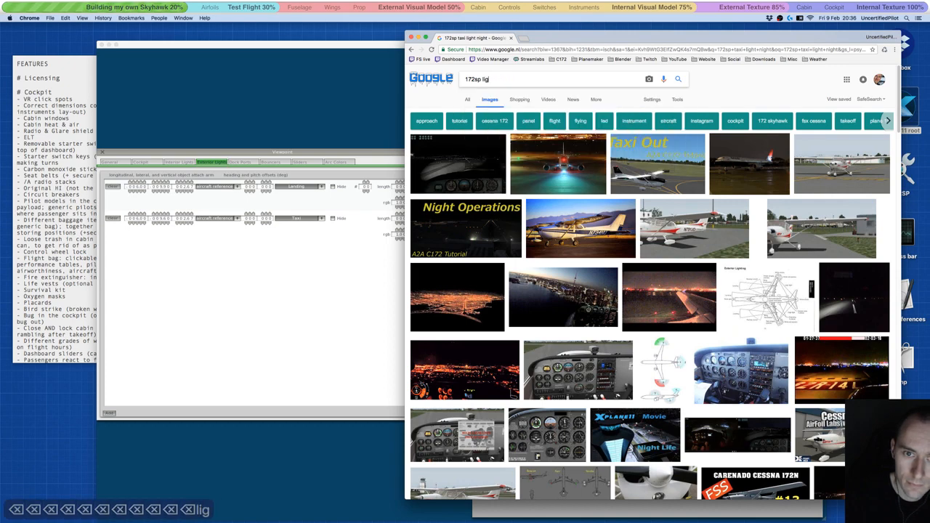
key(Return)
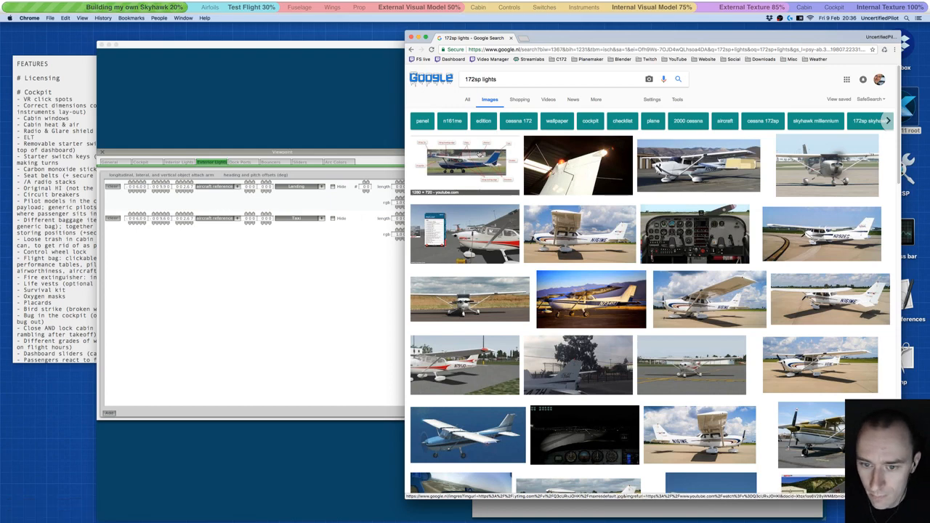
Show all web results for the lights query, read LearnToFly.ca's Aircraft Navigation Lights article, and return to the results.
click(467, 99)
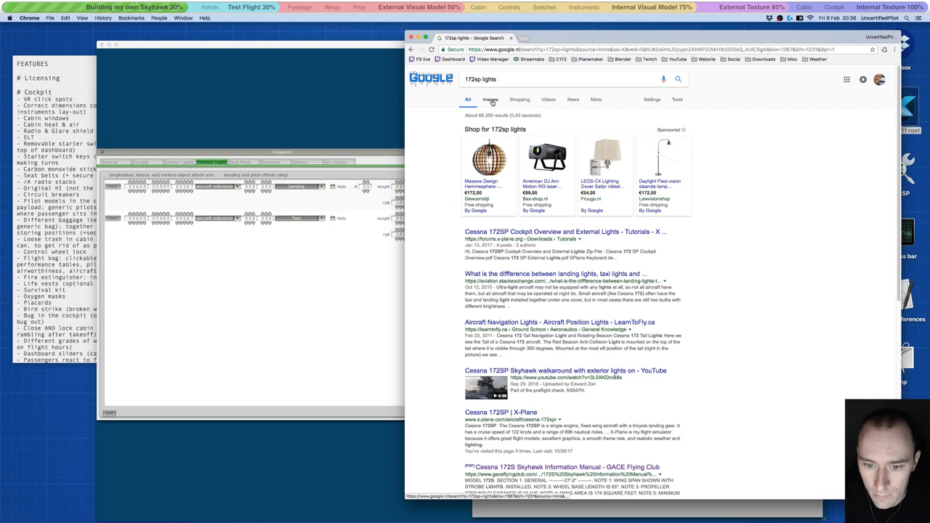
click(514, 326)
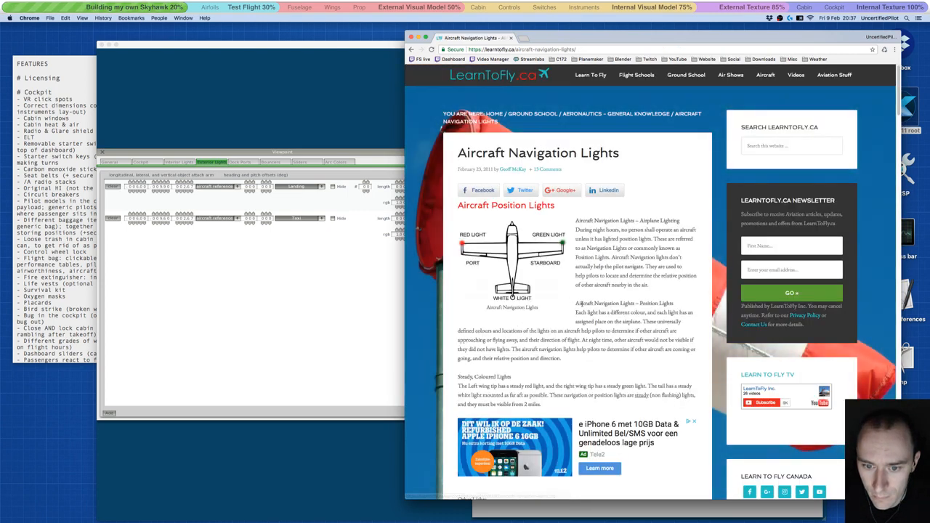
scroll(574, 304, down, 10)
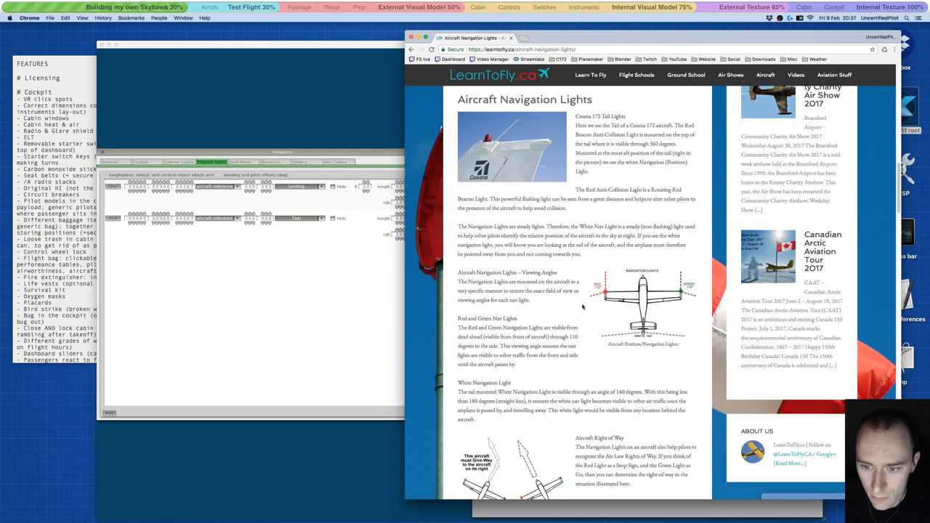
scroll(582, 307, down, 15)
scroll(582, 307, up, 15)
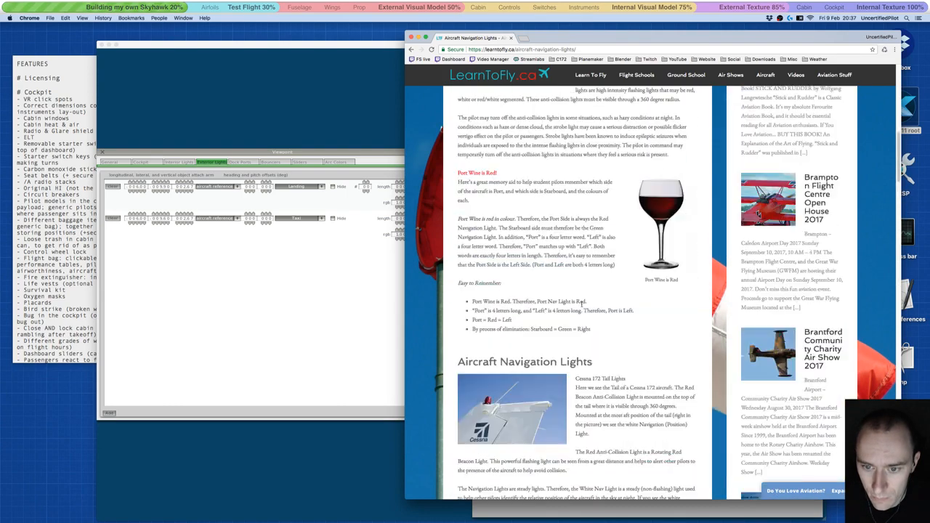
click(412, 50)
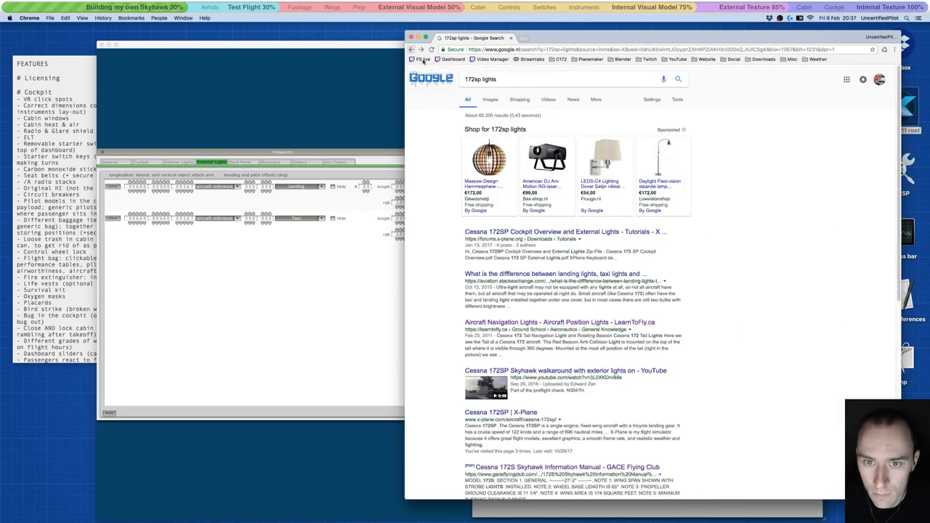
Search the web for "172 skyhawk taxi landing light".
click(498, 79)
key(BackSpace)
key(BackSpace)
key(BackSpace)
key(BackSpace)
key(BackSpace)
key(BackSpace)
key(BackSpace)
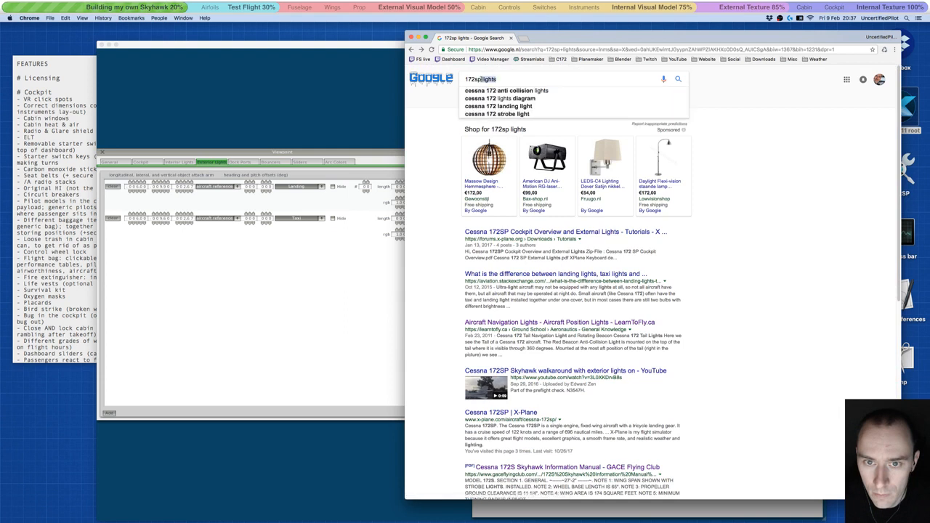
key(BackSpace)
key(BackSpace)
text(skyhawk )
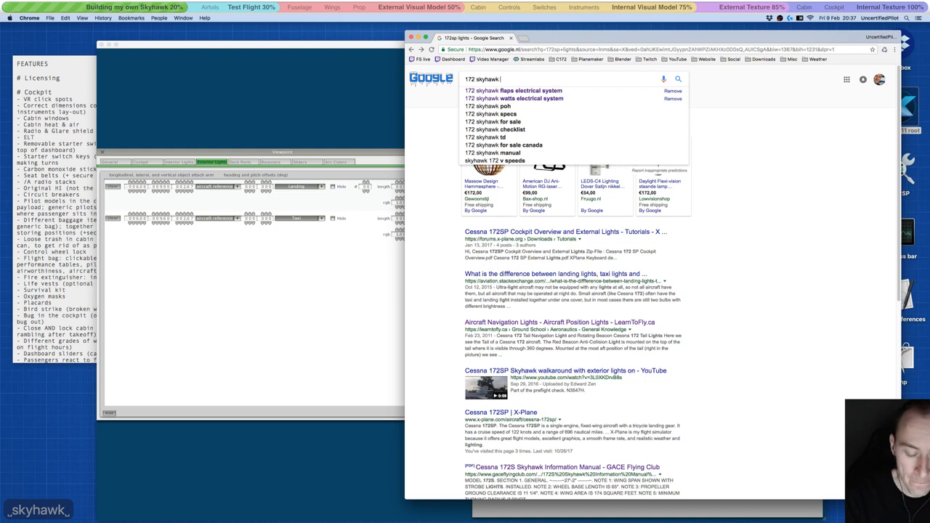
text(taxi landing light)
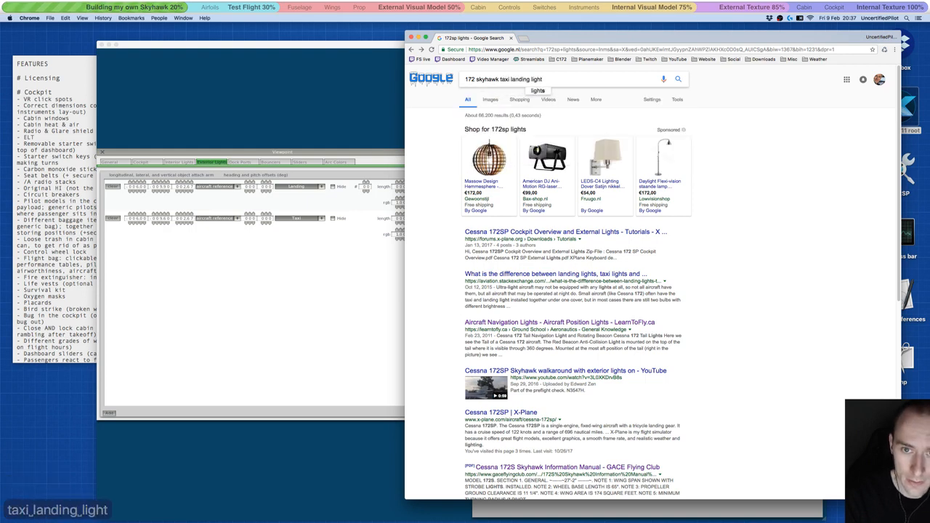
key(Return)
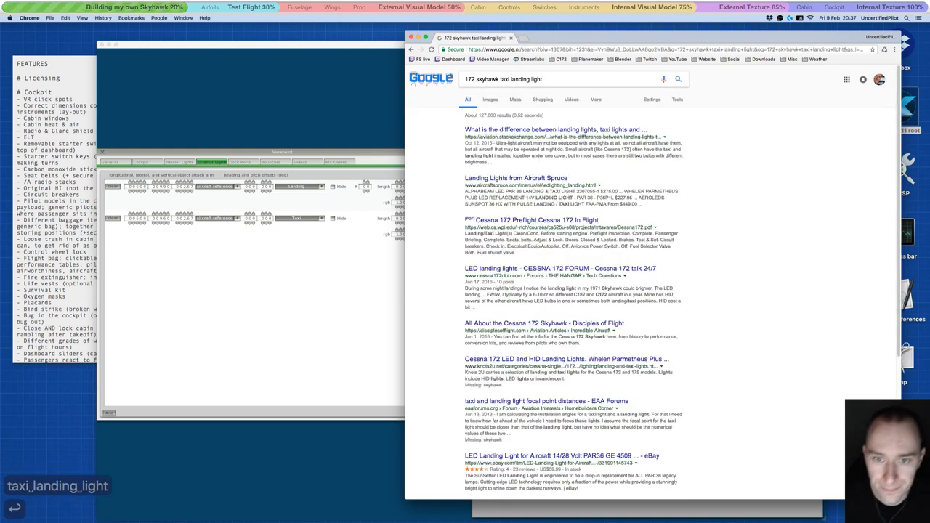
Read the Aviation Stack Exchange question on landing, taxi and external lights, and return to the search results.
click(578, 130)
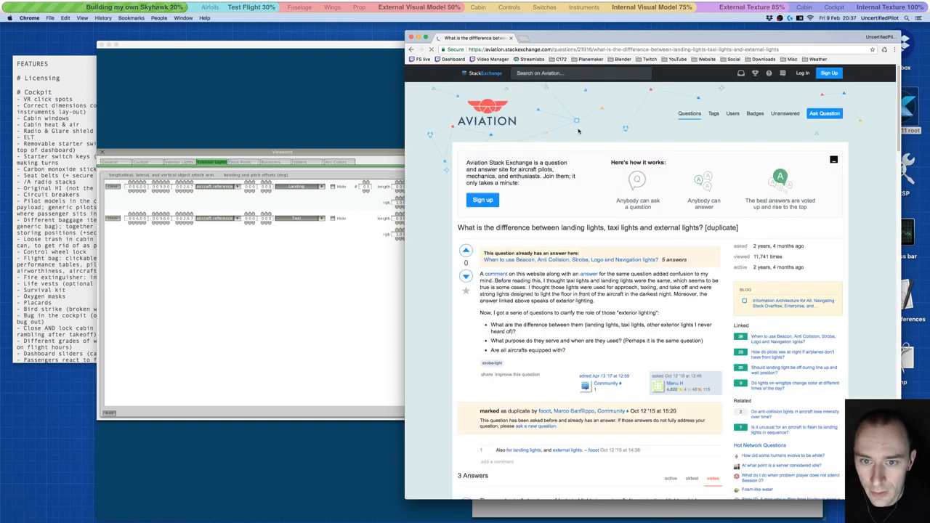
scroll(549, 133, down, 15)
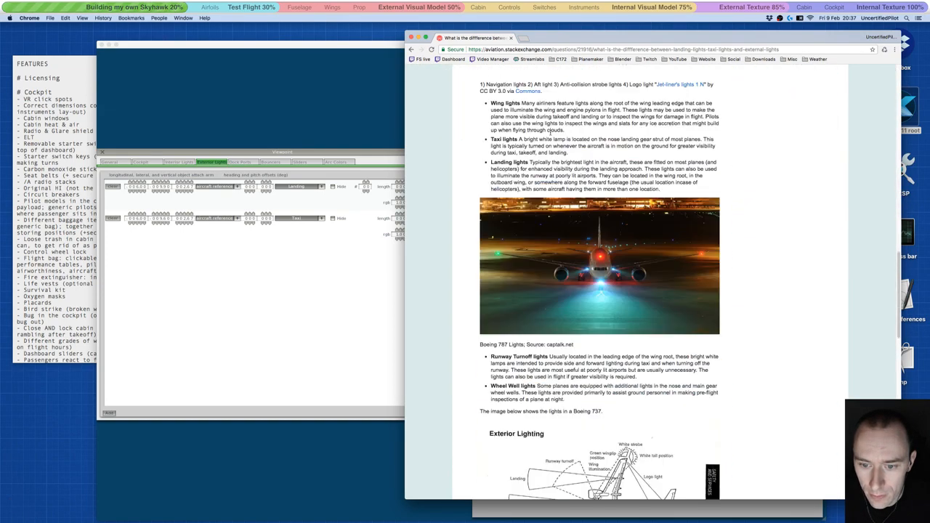
click(410, 49)
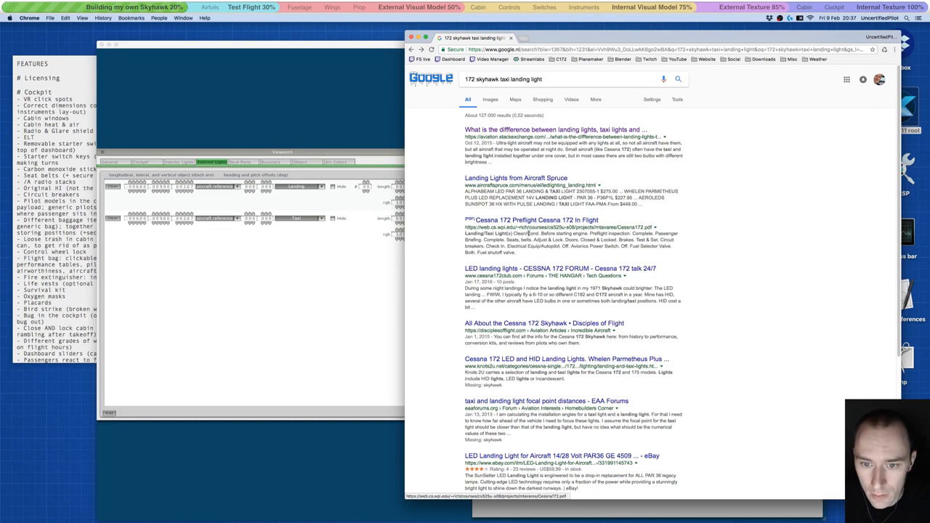
Switch to image results, refine the query to "172 skyhawk taxi landing light night", and look through the pictures.
click(491, 101)
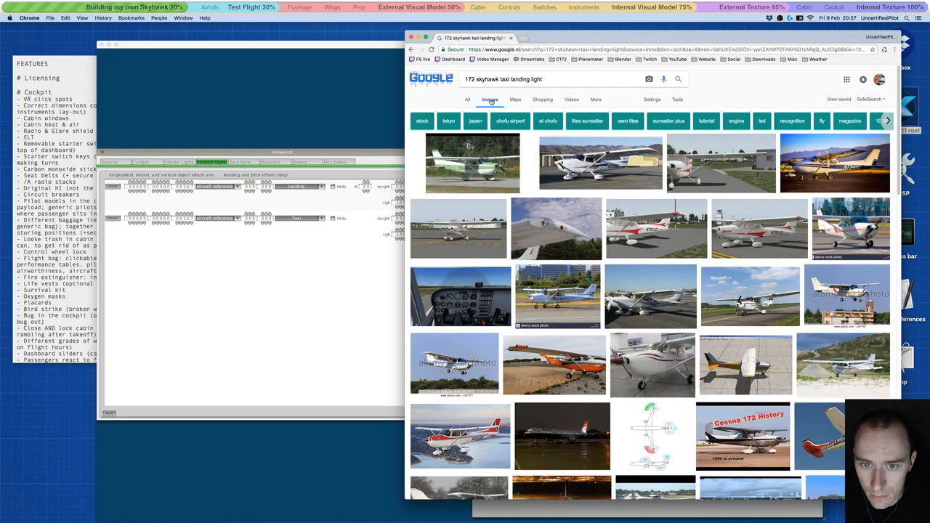
click(552, 79)
text(night)
key(Return)
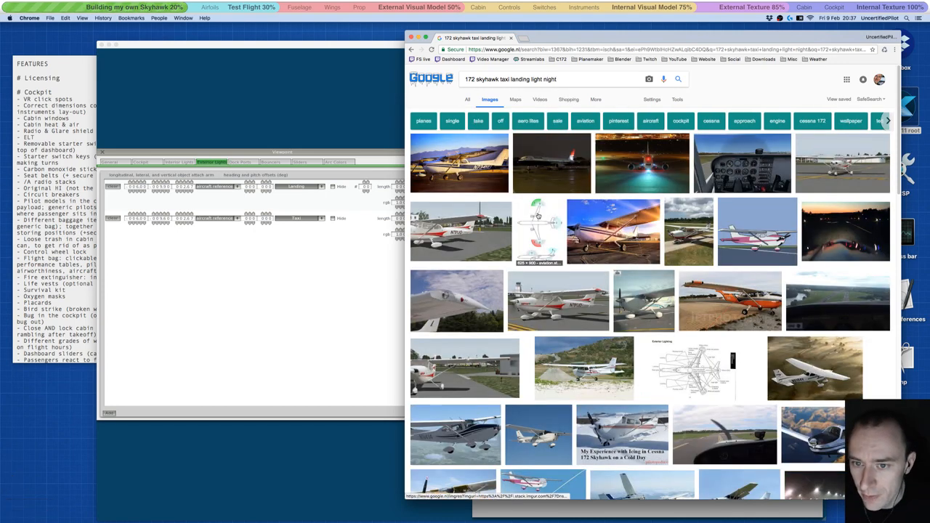
scroll(556, 220, down, 3)
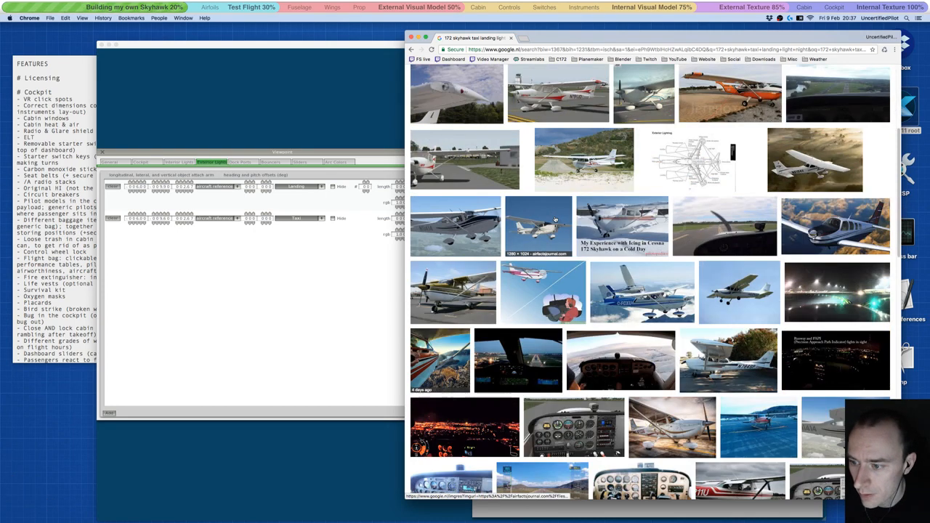
scroll(555, 219, down, 3)
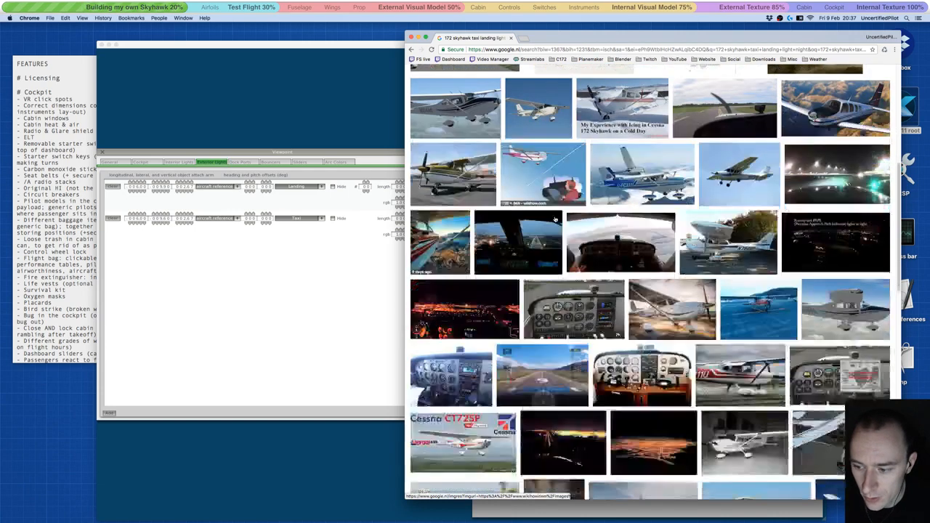
Search Google Images for "172 skyhawk taxi night" and look through the results for photos of the aircraft's lights.
scroll(556, 219, down, 5)
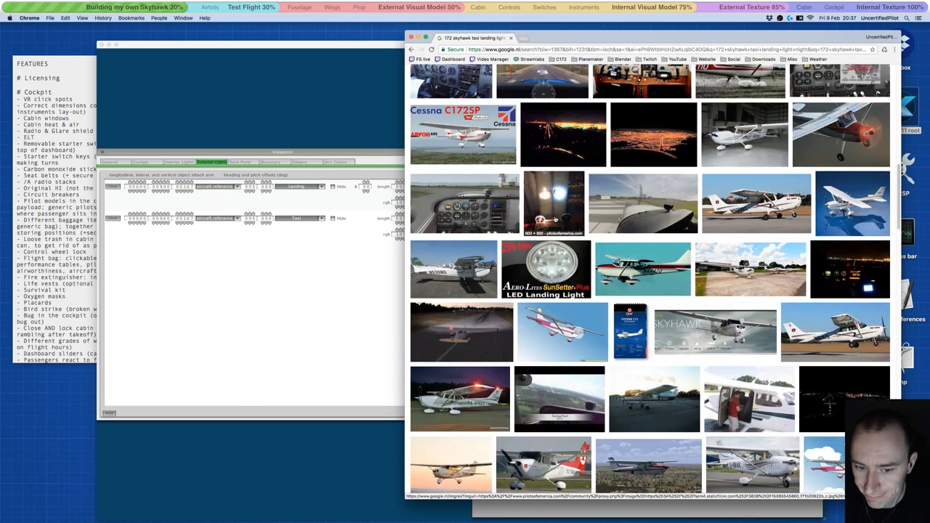
scroll(554, 220, up, 10)
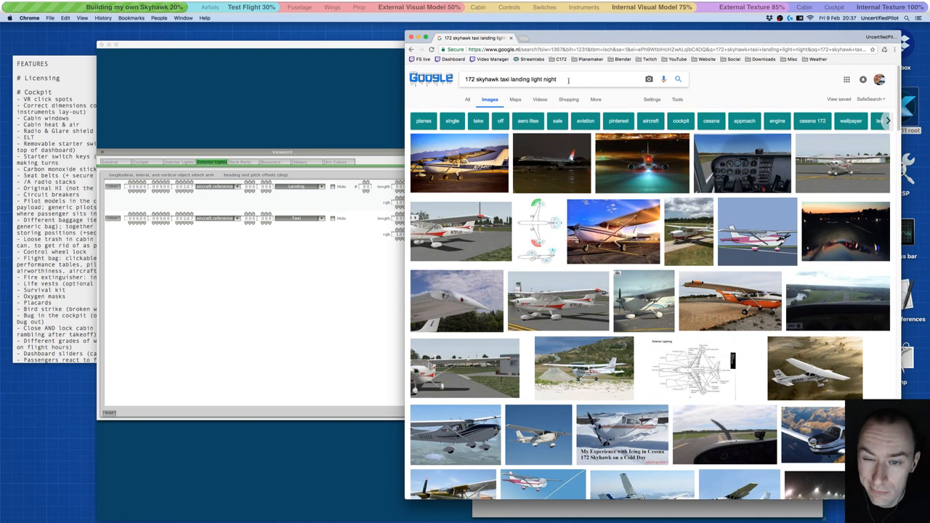
drag(558, 80, 531, 80)
double_click(520, 79)
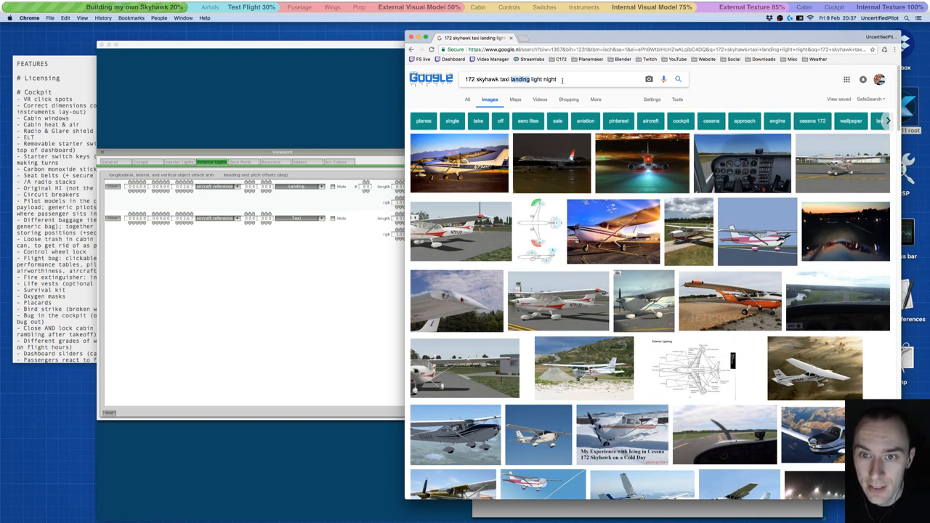
key(BackSpace)
double_click(517, 79)
key(BackSpace)
key(Return)
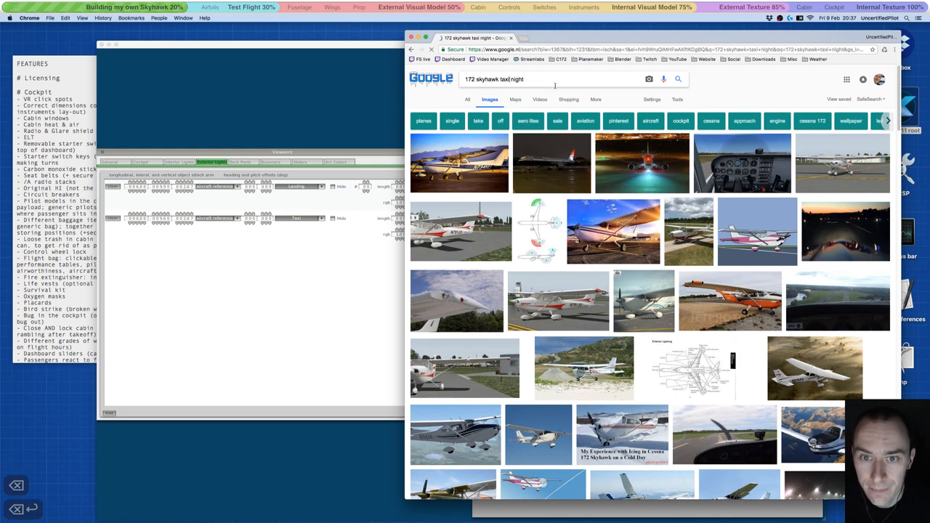
scroll(602, 231, down, 5)
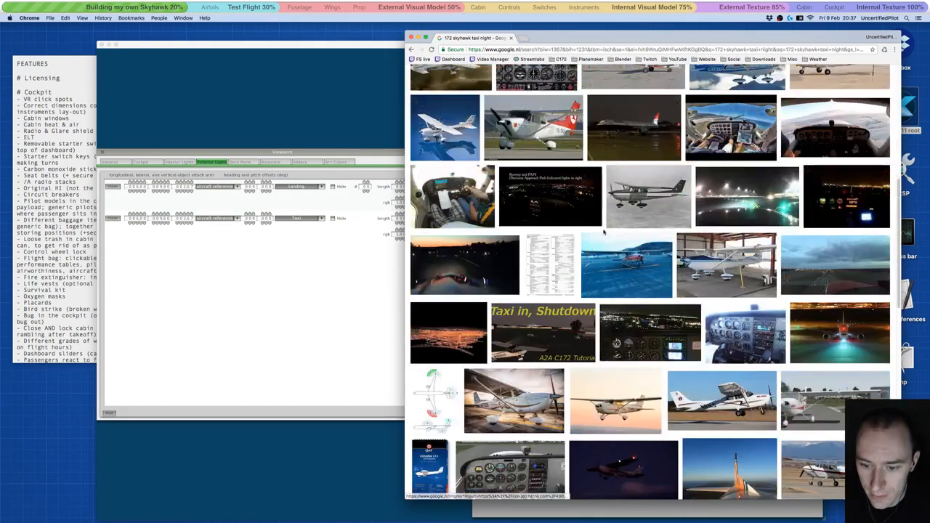
scroll(604, 231, up, 6)
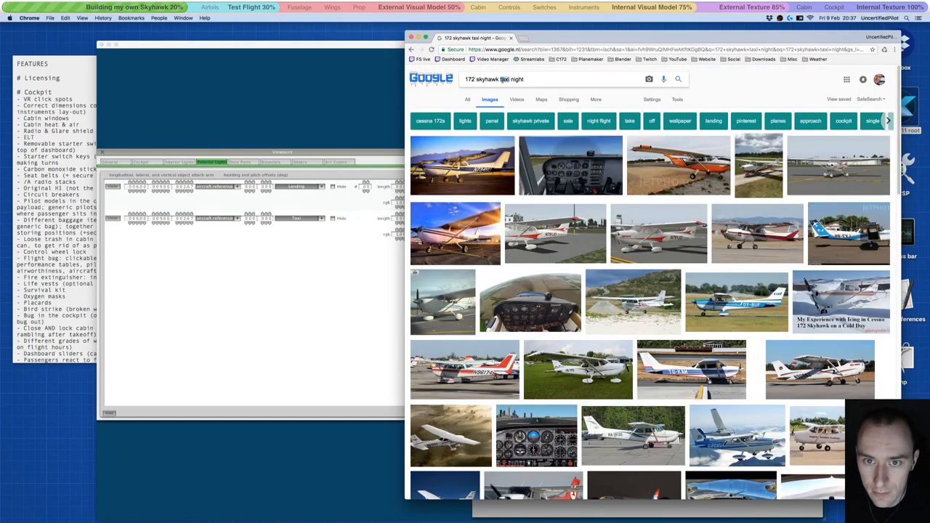
Change the image search to "172 skyhawk night dark ramp" and look through the results for light references.
key(BackSpace)
text(da)
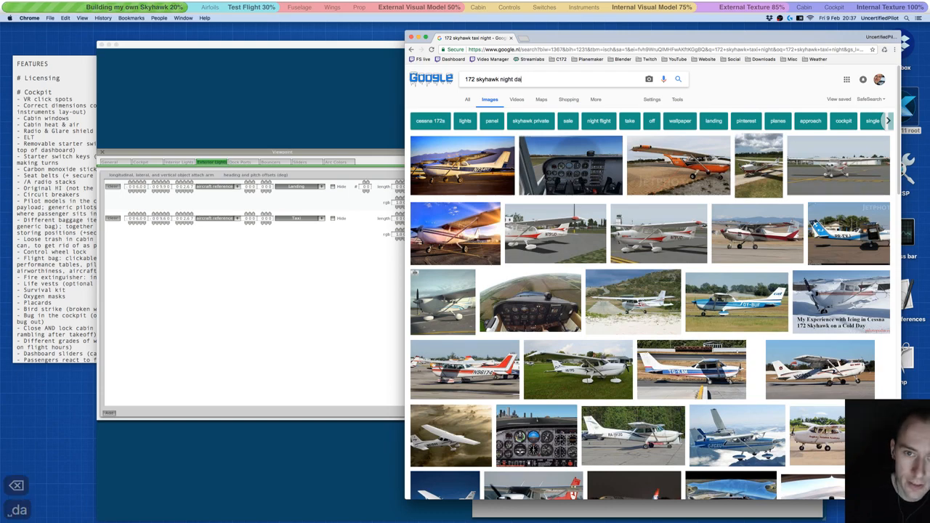
text(rk ramp)
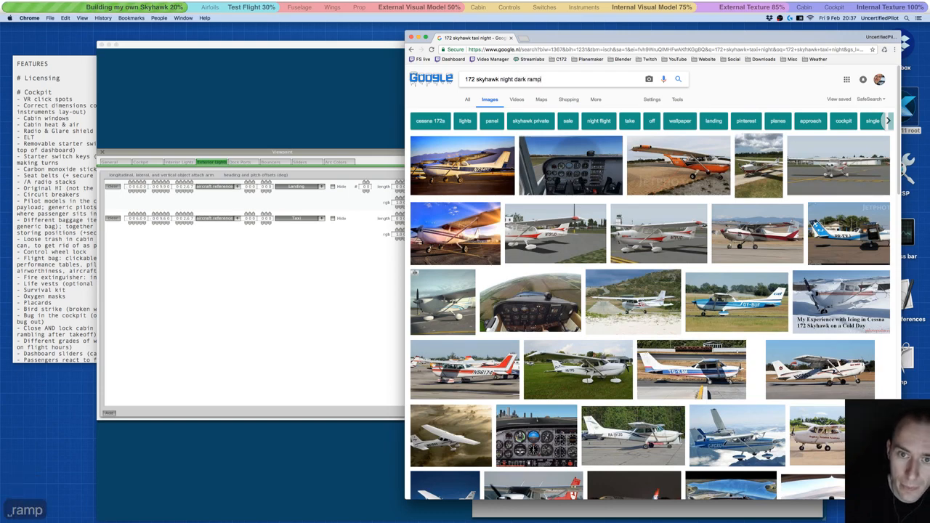
key(Return)
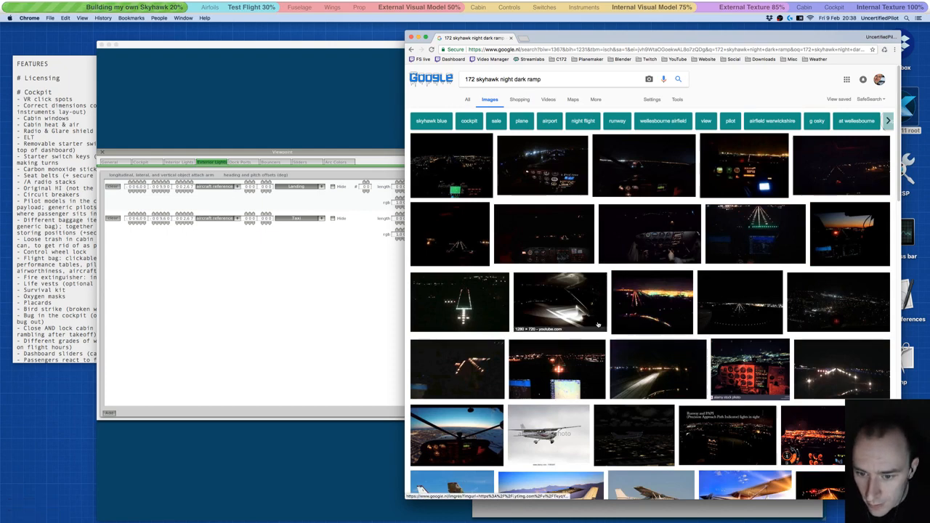
scroll(594, 325, down, 5)
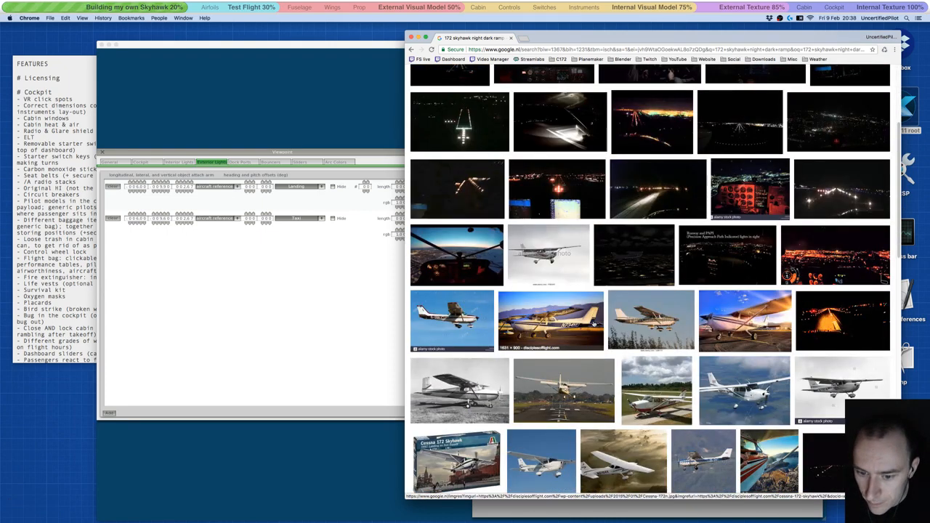
scroll(593, 325, down, 10)
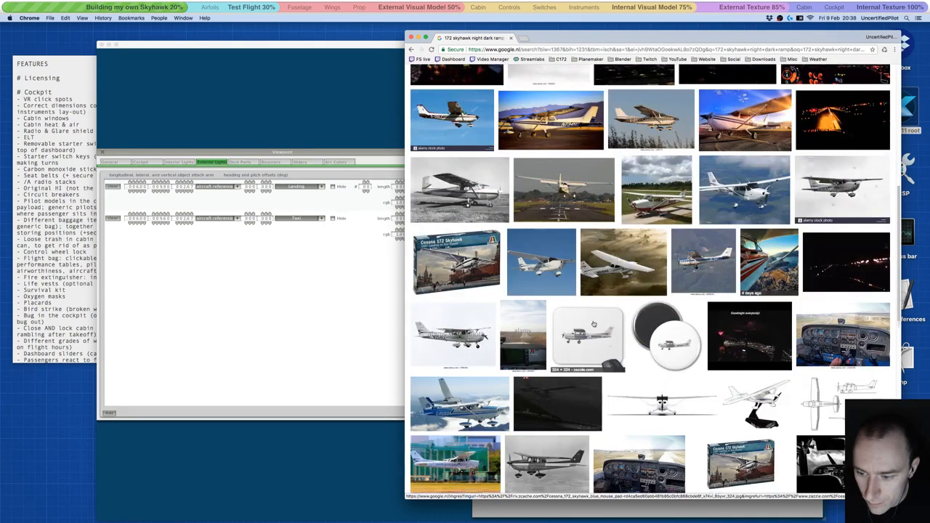
scroll(593, 324, down, 5)
scroll(594, 325, down, 3)
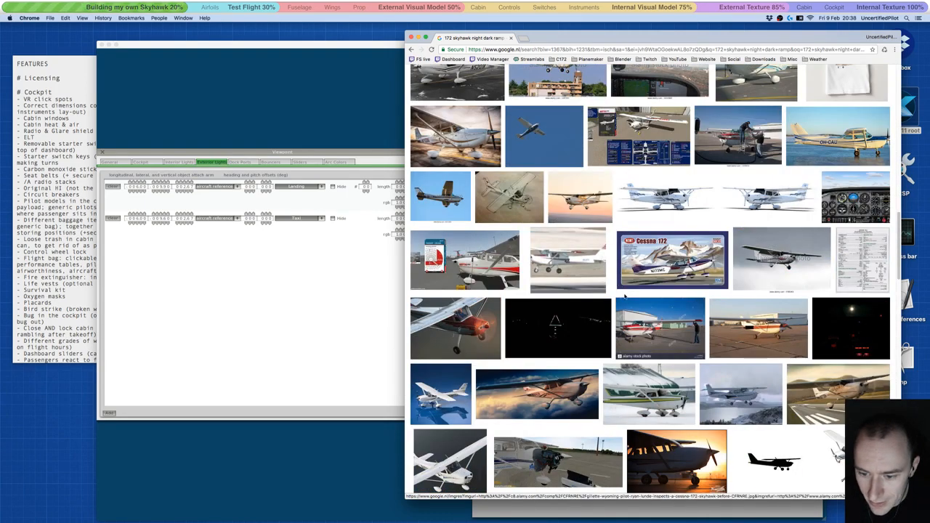
scroll(623, 296, up, 20)
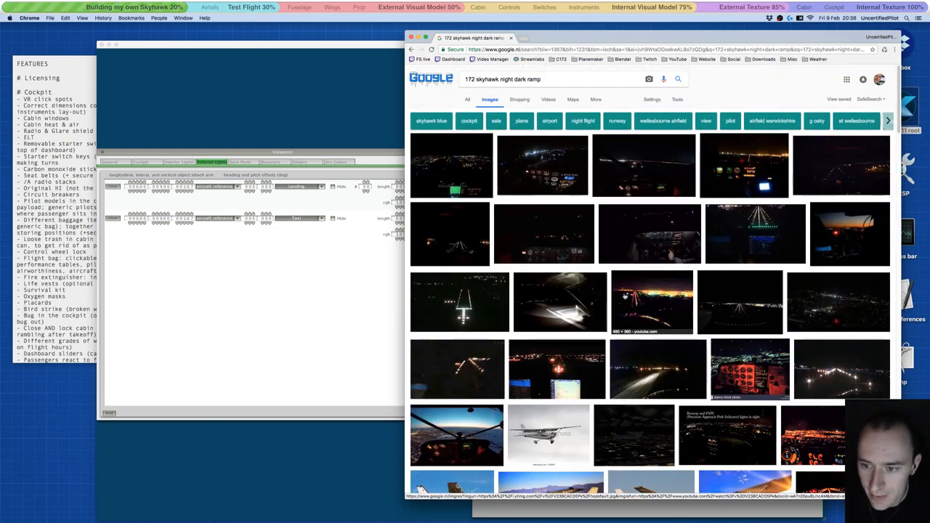
scroll(621, 291, down, 10)
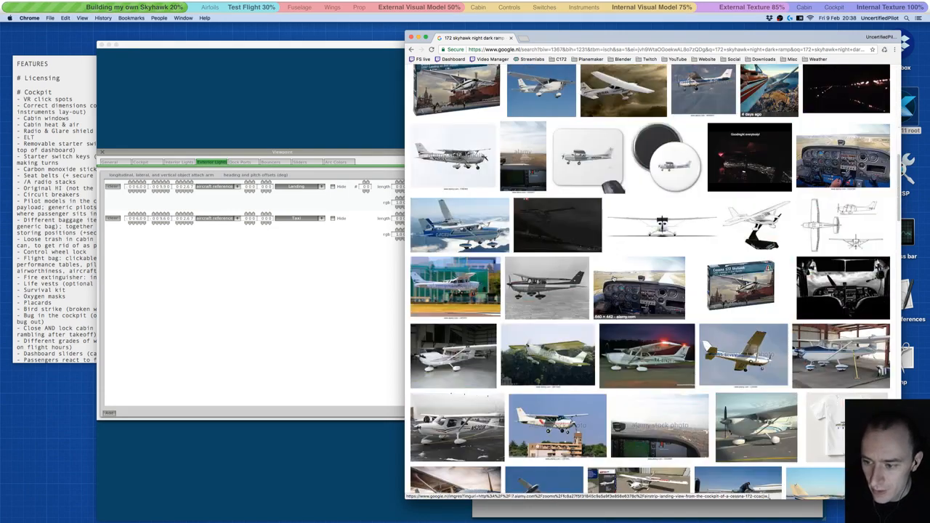
scroll(650, 279, down, 3)
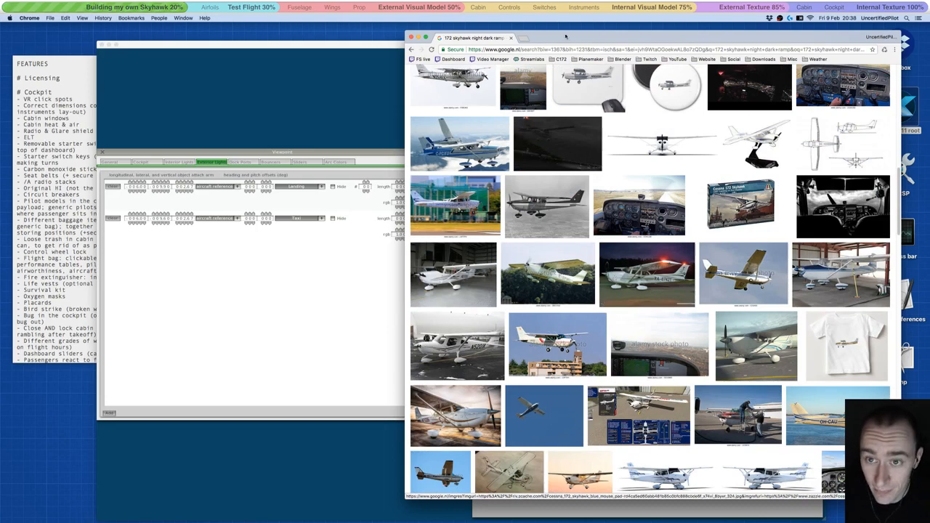
Close the image search, open the C172R-C172S maintenance manual PDF from the C172SP references Manuals folder, and place it beside the exterior light settings.
click(411, 37)
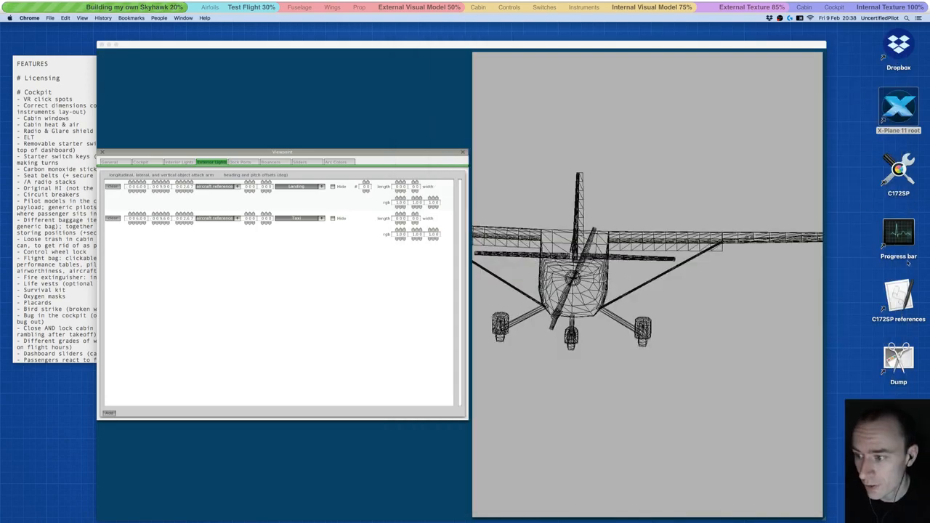
double_click(898, 298)
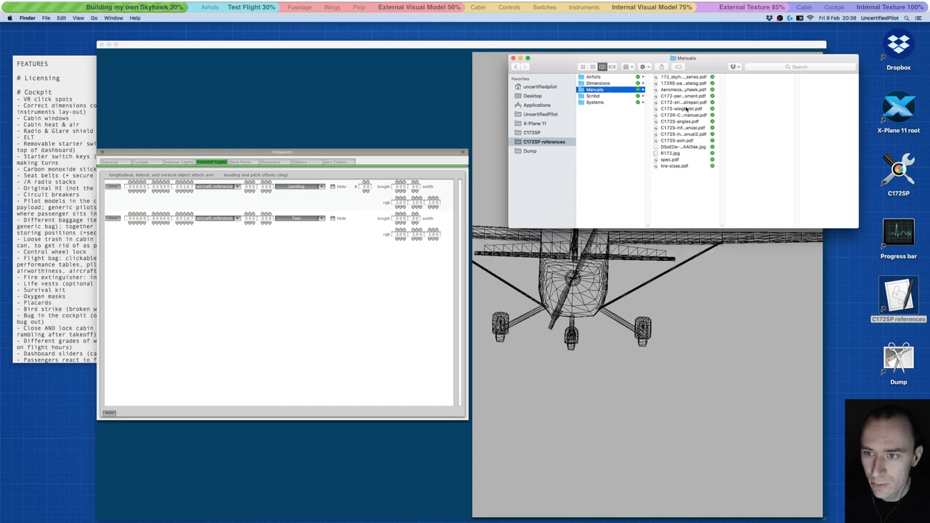
double_click(692, 118)
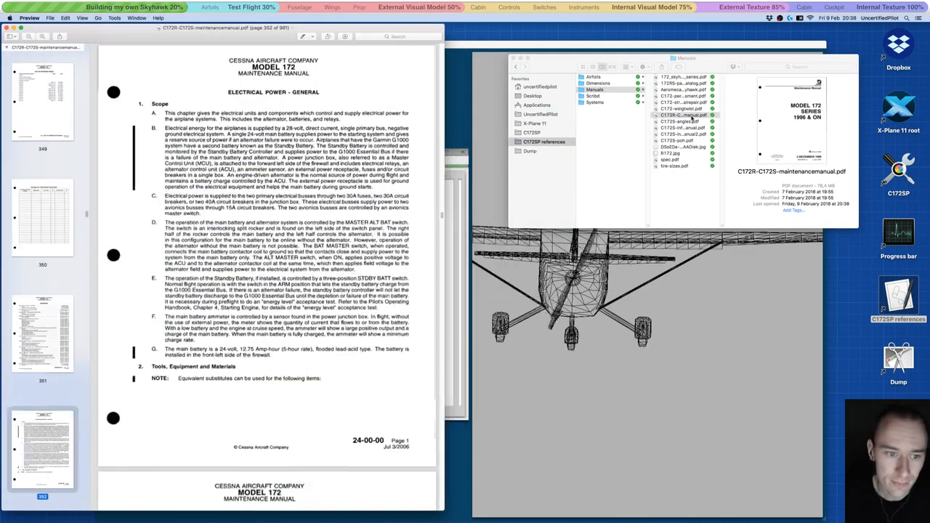
drag(260, 36, 690, 43)
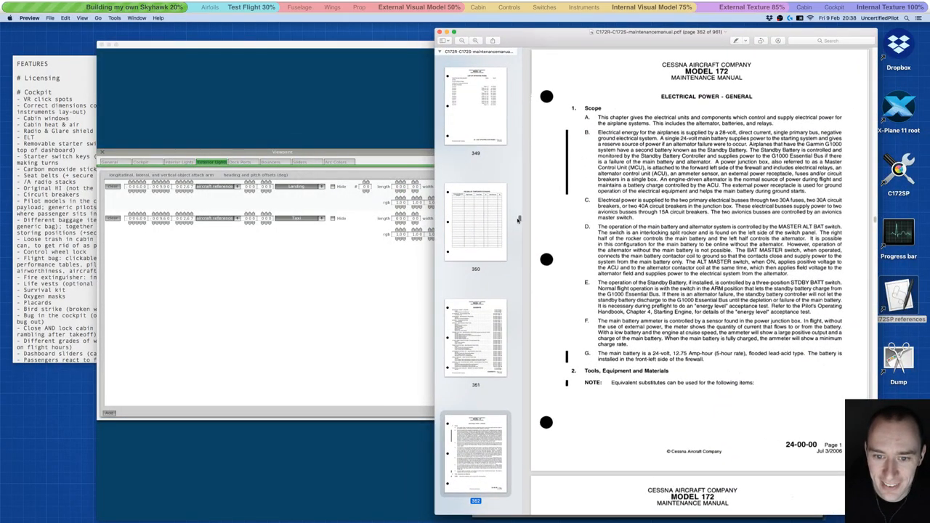
Search the maintenance manual for "light" and check the matches on pages 6, 12, 13 and 16.
drag(519, 219, 519, 225)
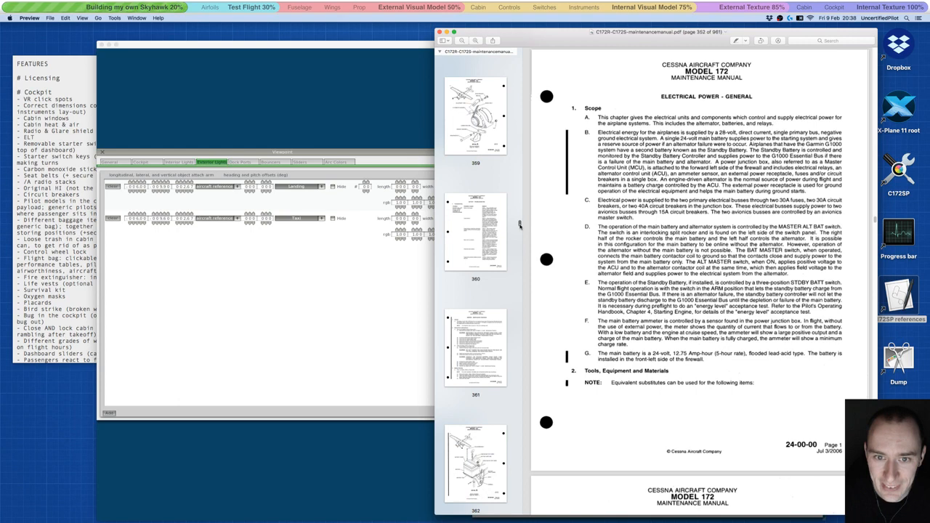
click(795, 40)
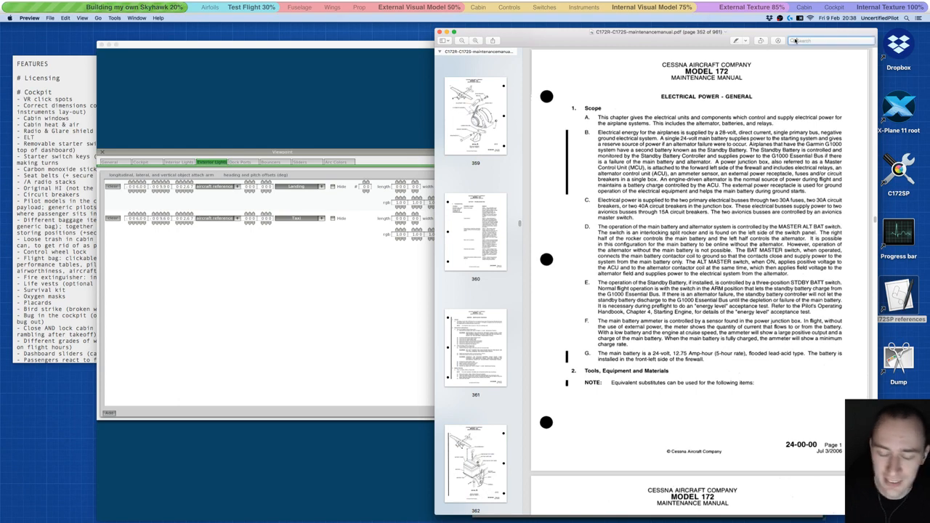
text(light)
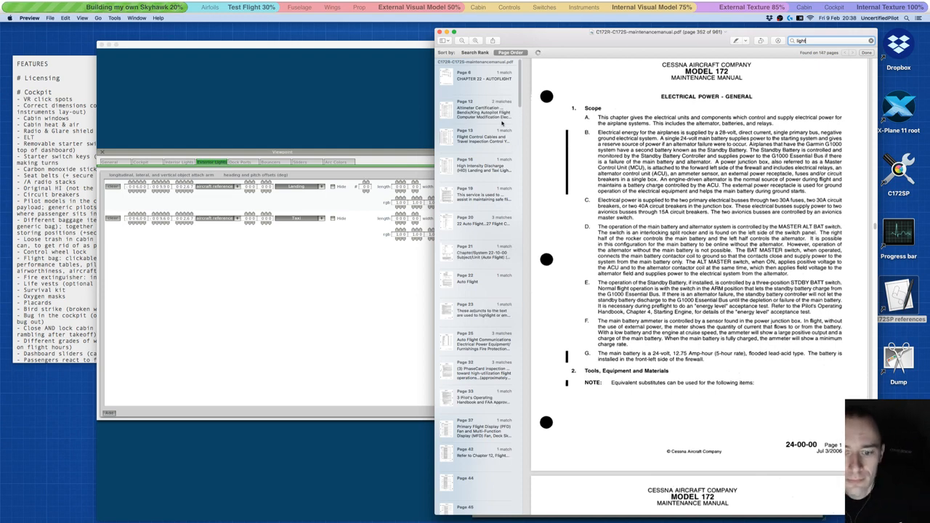
click(483, 75)
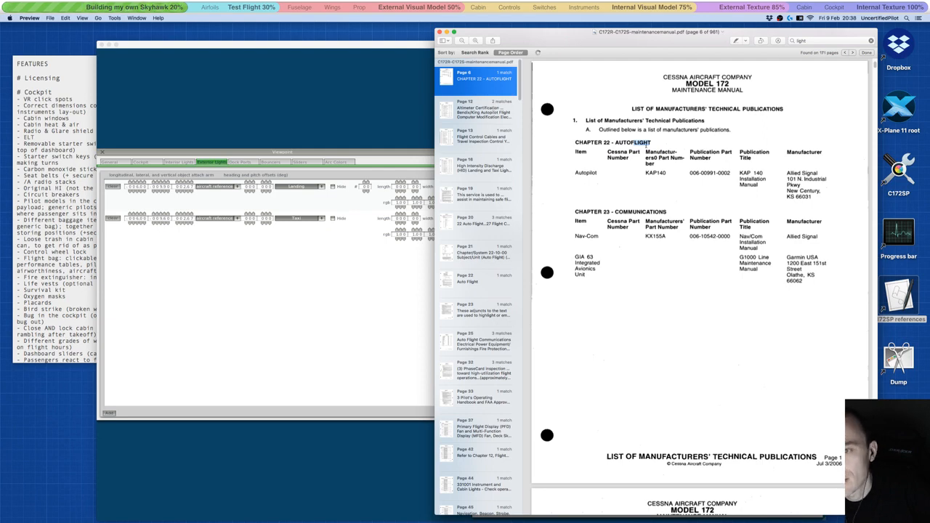
click(487, 108)
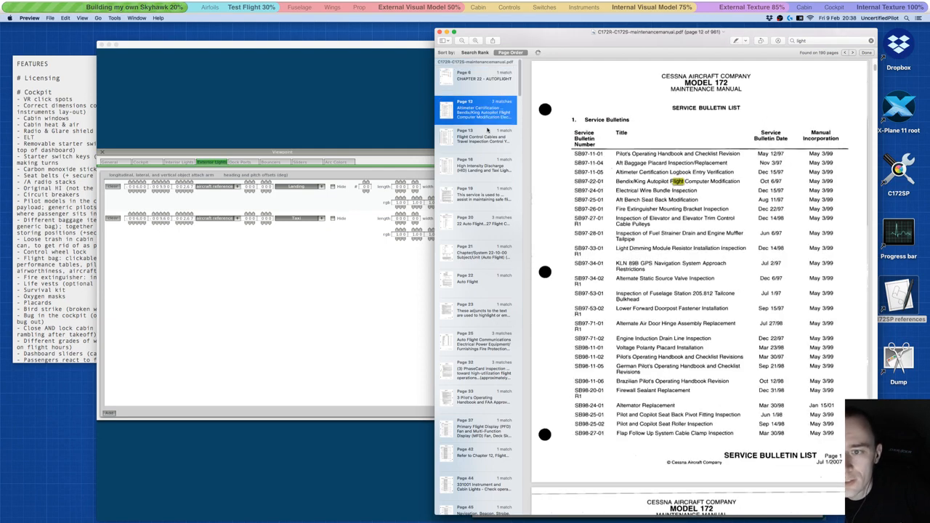
click(487, 136)
click(479, 166)
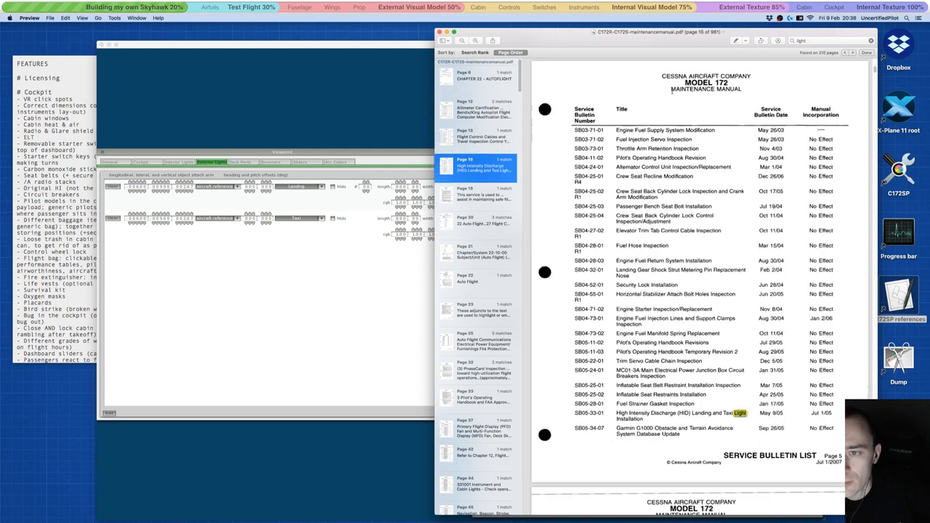
Restrict the manual search to the whole word by putting "light" in quotation marks, and check the matches on pages 16, 101 and 125.
click(808, 40)
text(")
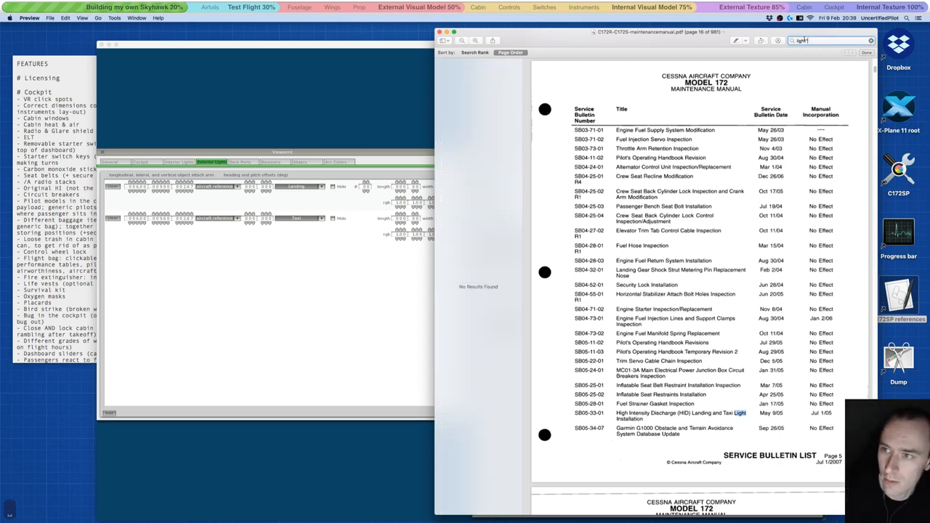
click(797, 41)
text(")
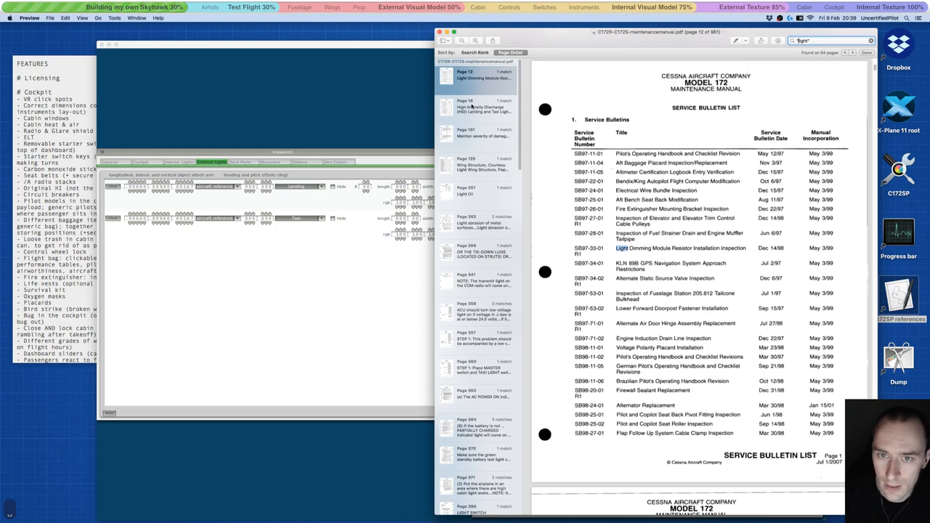
click(474, 107)
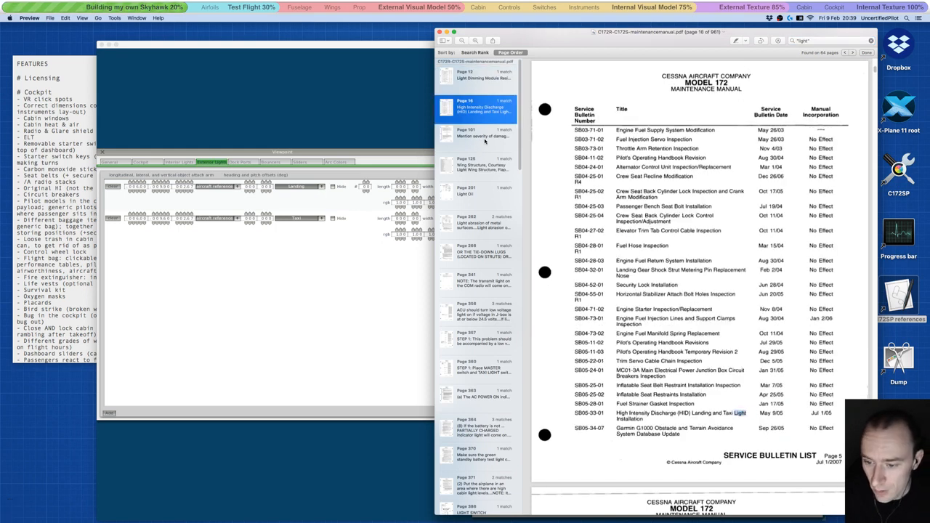
click(484, 137)
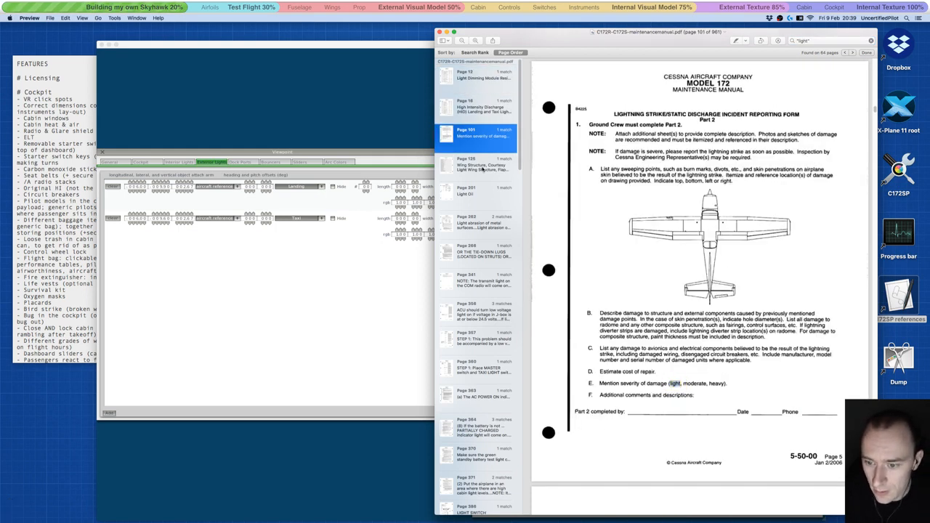
click(483, 168)
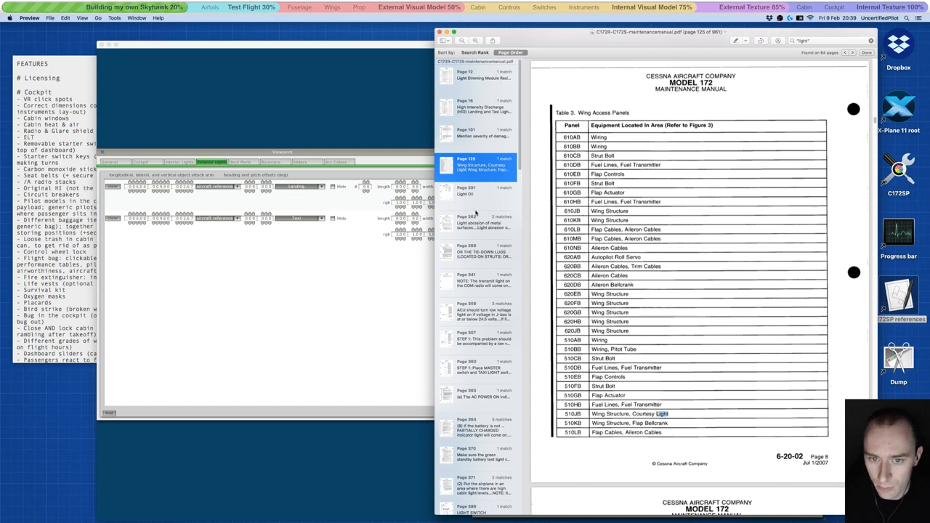
Continue through the manual's "light" matches from page 201 to the battery troubleshooting table on page 360.
key(Down)
key(Down)
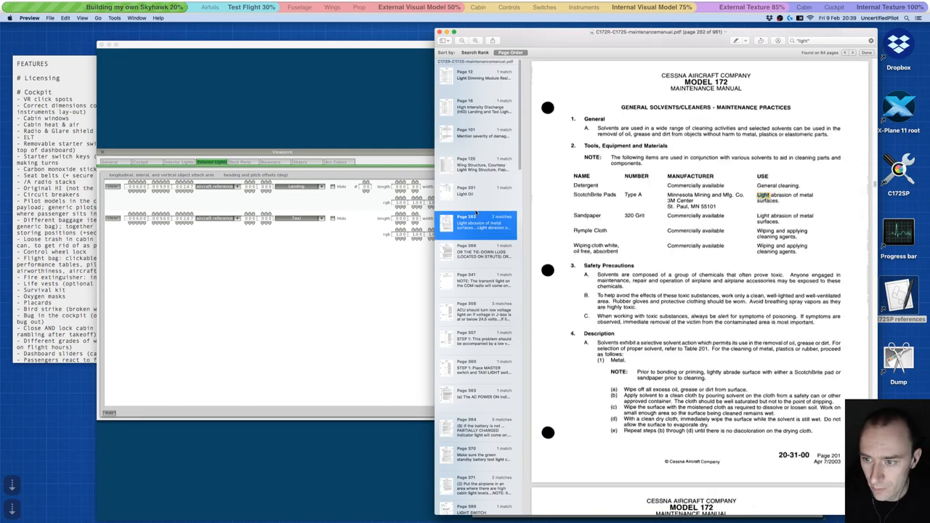
key(Down)
key(Down)
key(Down)
key(Down)
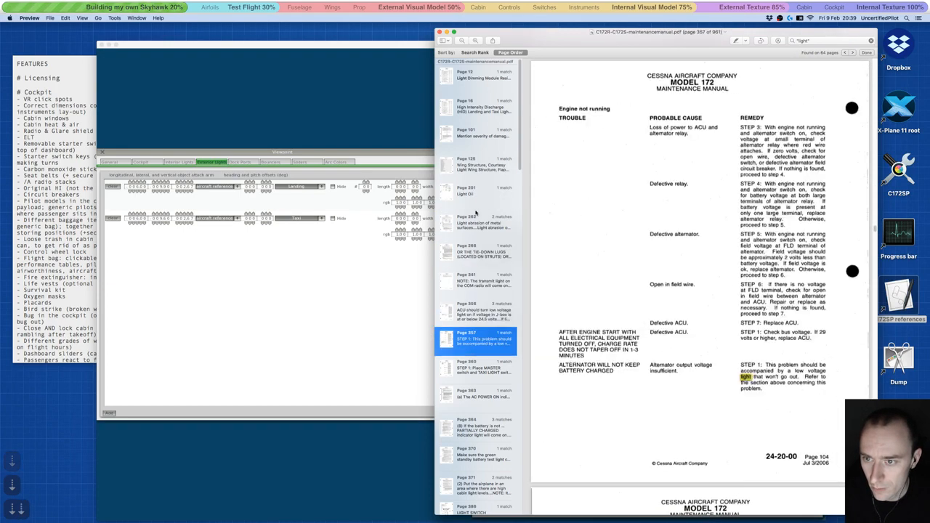
key(Down)
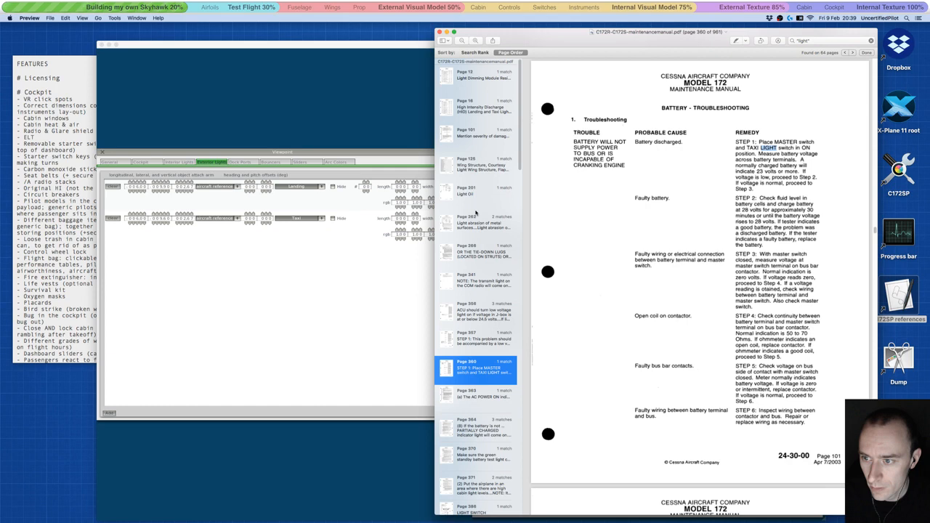
Check the "light" matches in the battery, bus diode and electrical load analysis sections, pages 363 to 394.
key(Down)
key(Down)
key(Down)
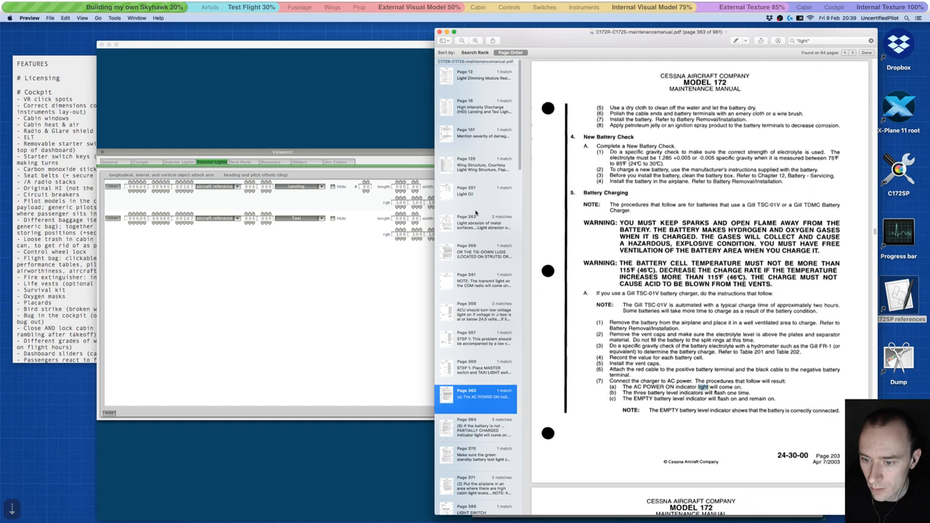
key(Down)
key(Down)
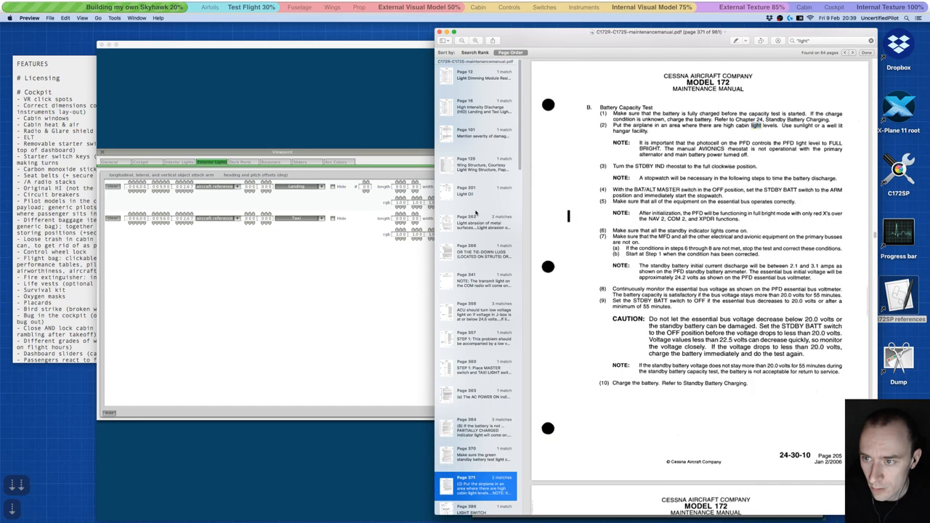
key(Down)
key(Down)
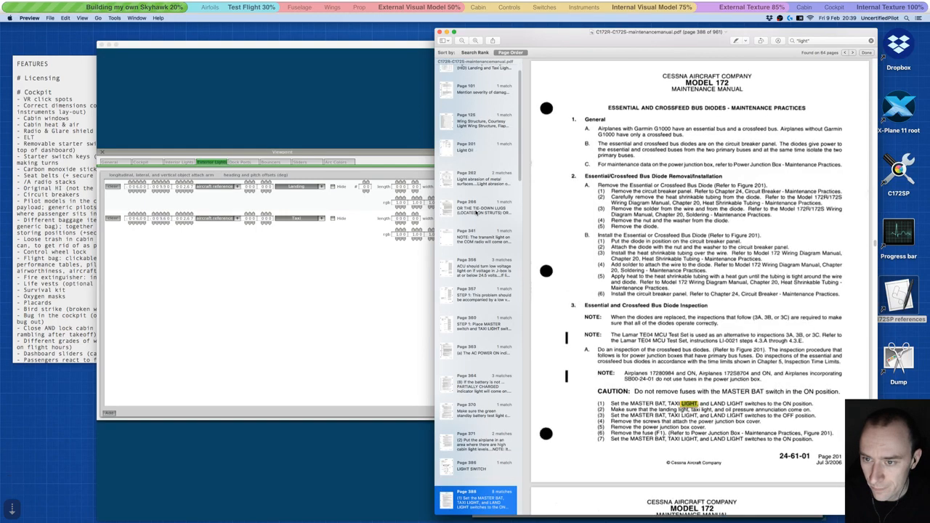
key(Down)
key(Down)
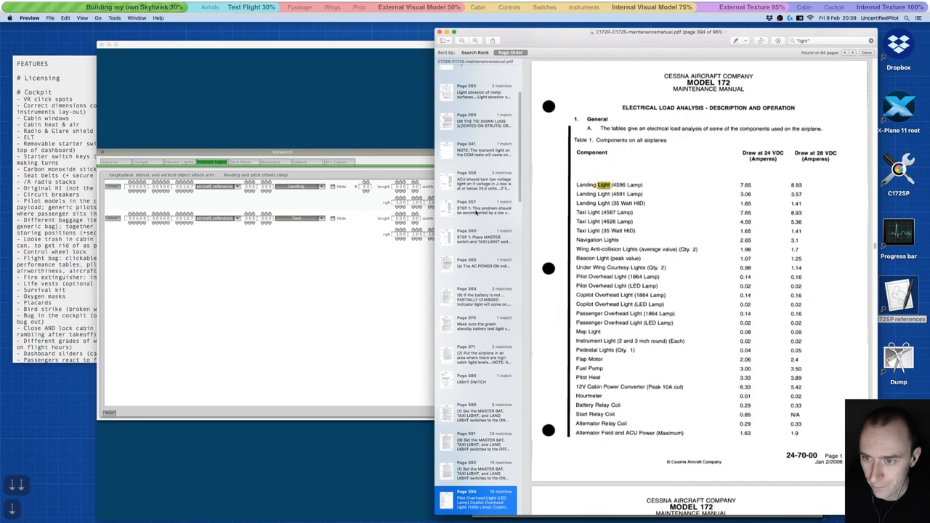
Skim the "light" matches from the rest of the electrical load analysis to the wheel balancing section on page 635.
key(Down)
key(Down)
key(Down)
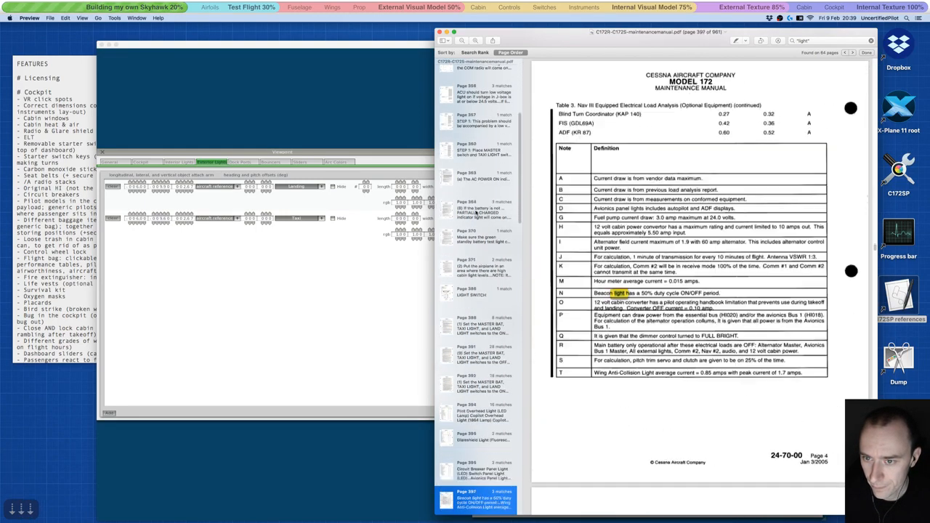
key(Down)
key(Down)
key(Down)
key(Down)
key(Down)
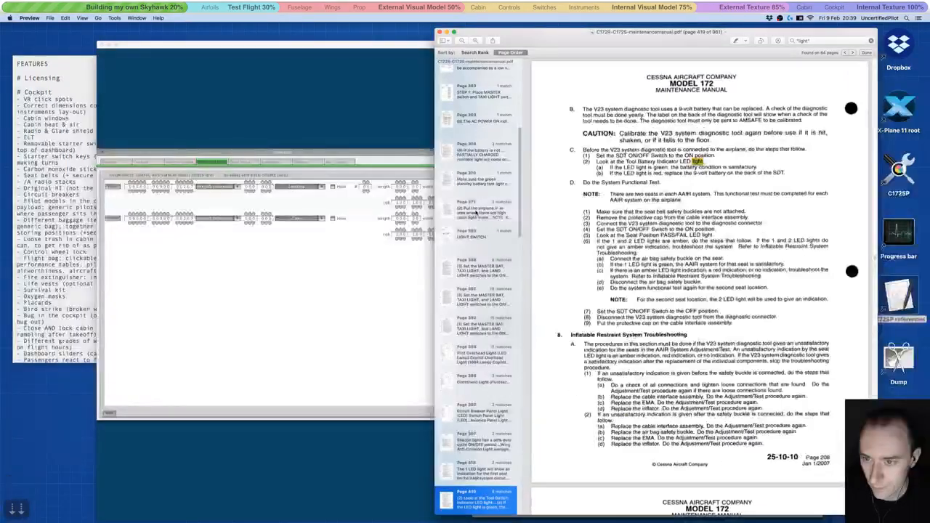
key(Down)
key(Down)
key(Down)
key(Down)
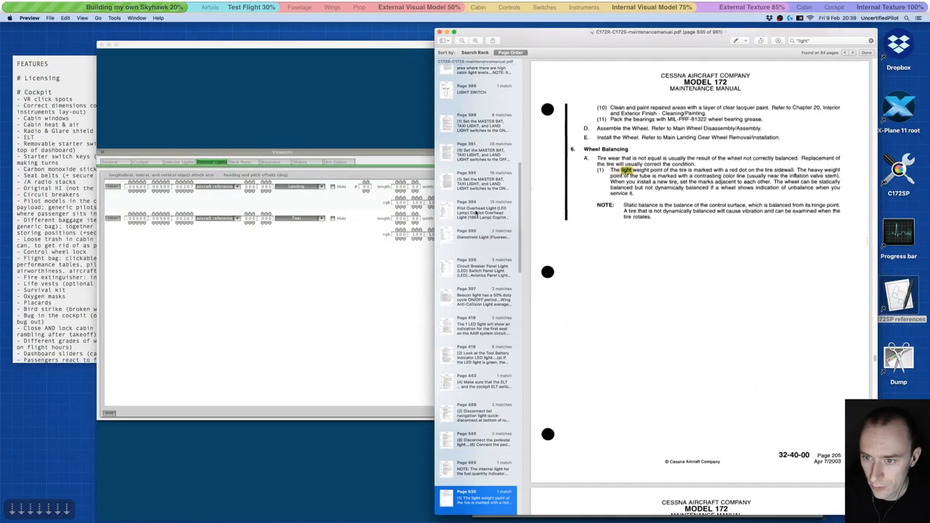
Look through the flood, glareshield, instrument, radio and map light matches on pages 653 to 666.
key(Down)
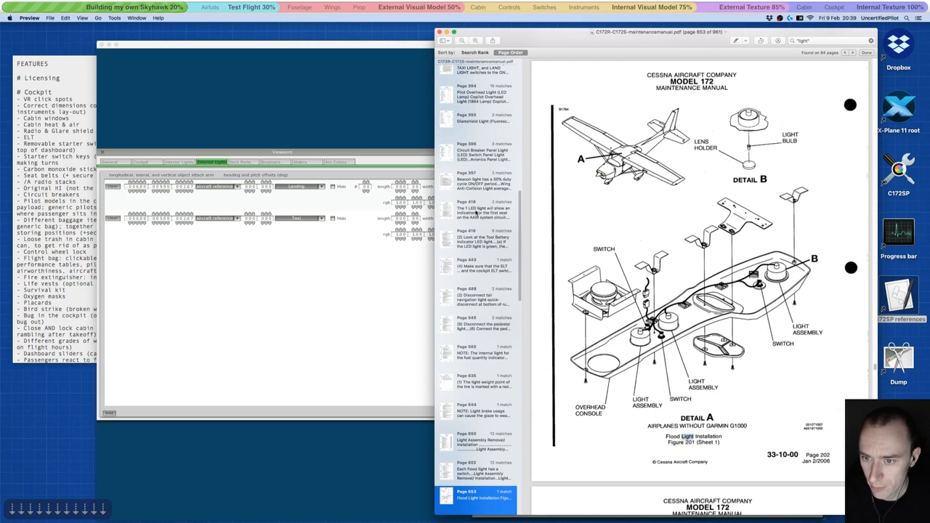
key(Down)
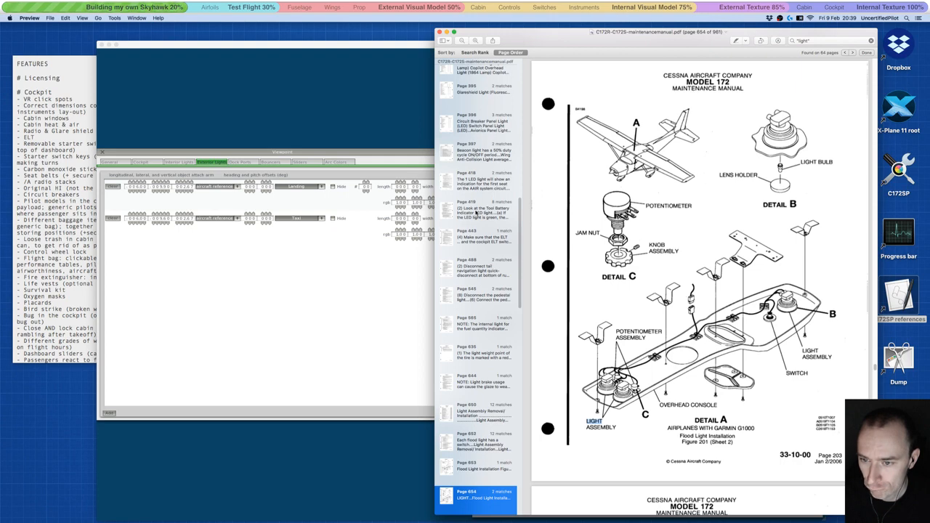
key(super+g)
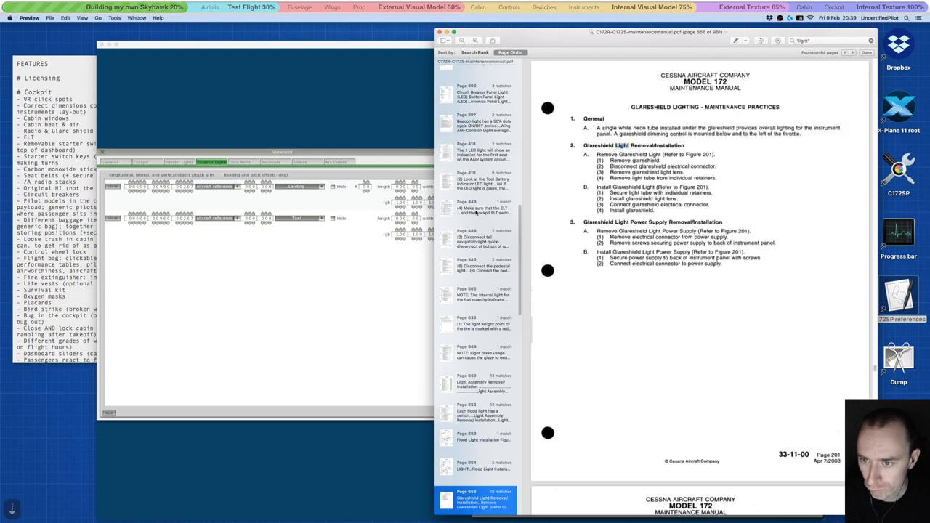
key(super+g)
key(super+g)
key(super+g)
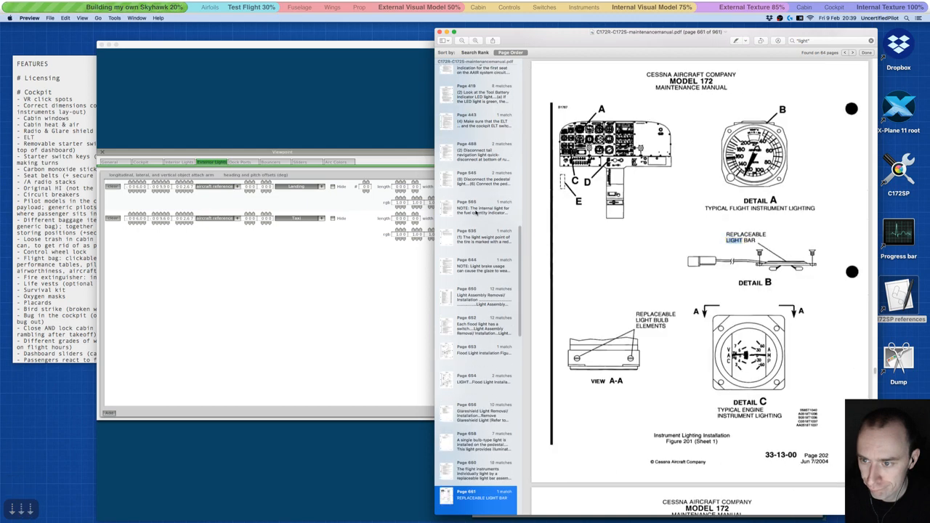
key(super+g)
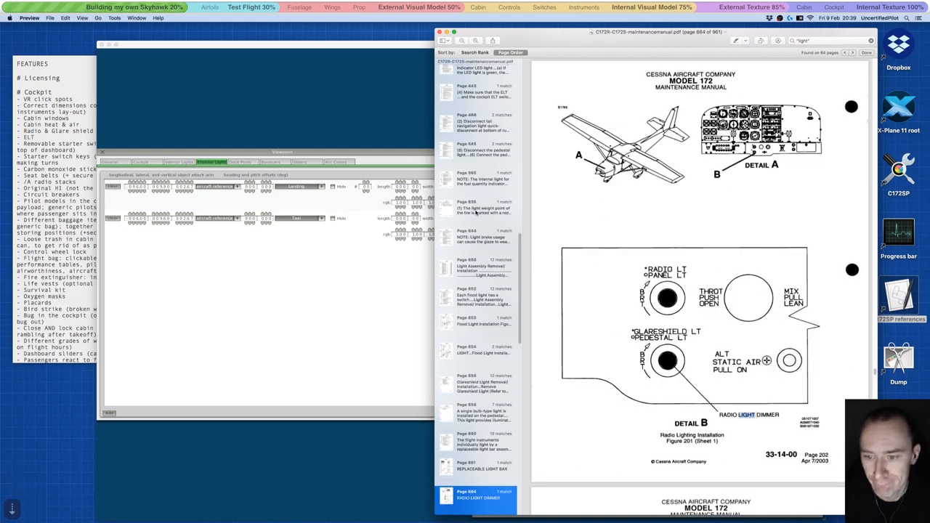
key(super+g)
key(super+g)
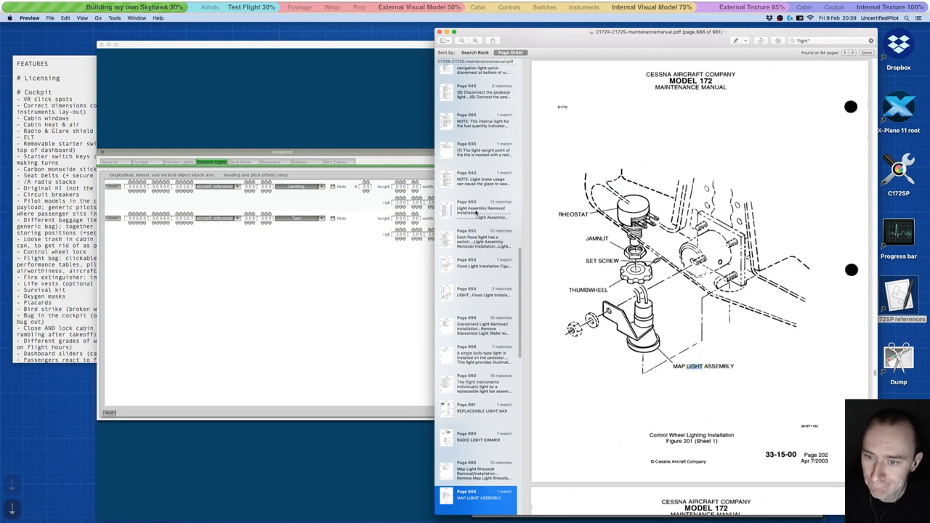
Go past the strobe, beacon and troubleshooting matches to the Landing and Taxi Light Installation figure on page 675.
key(super+g)
key(super+g)
key(super+g)
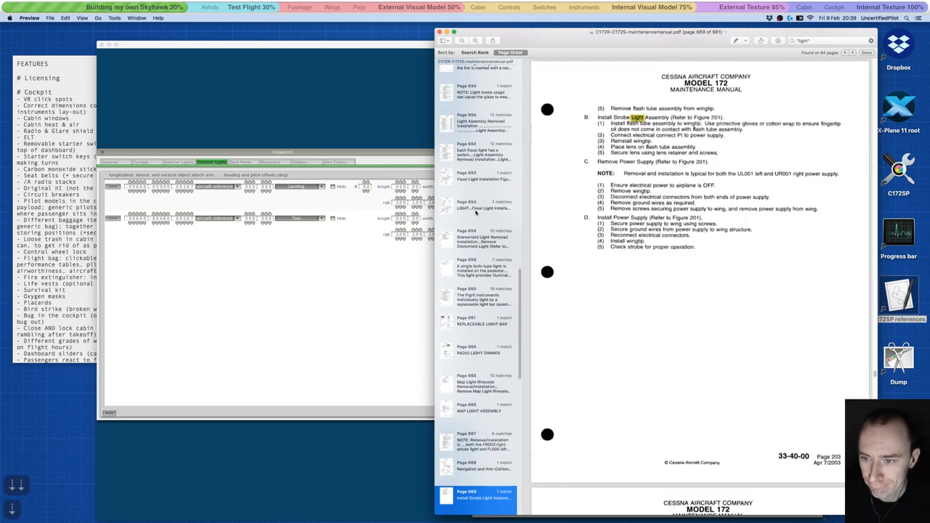
key(super+g)
key(super+g)
key(super+g)
key(super+g)
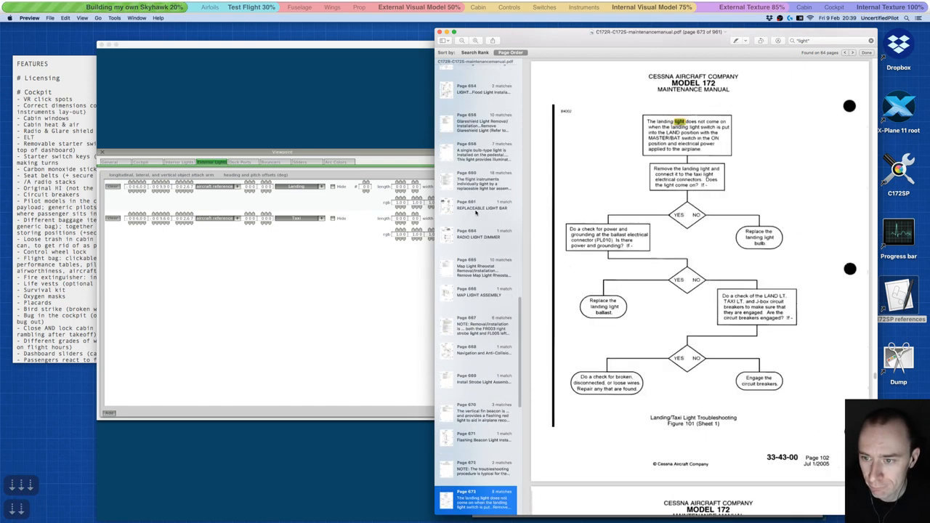
key(super+g)
key(super+g)
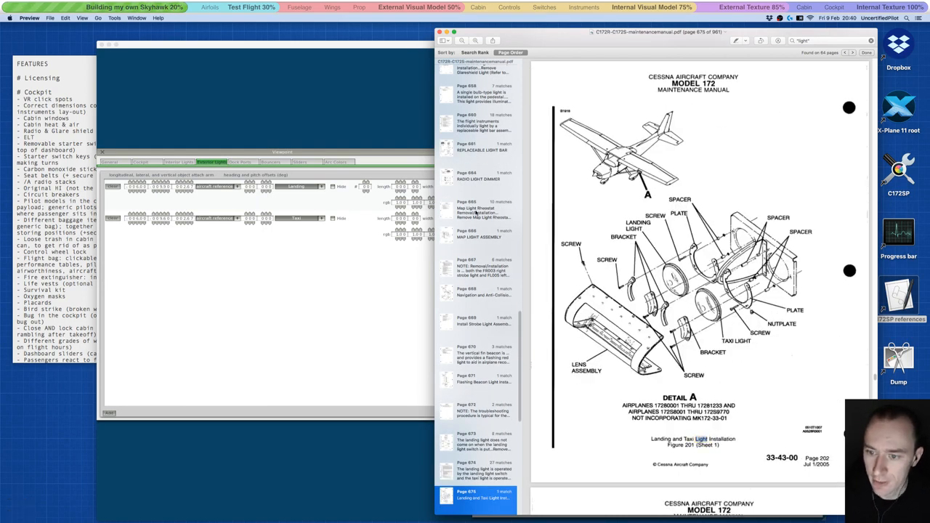
Close the Manuals folder window and move the maintenance manual down so the aircraft's wireframe front view is uncovered.
drag(534, 45, 608, 307)
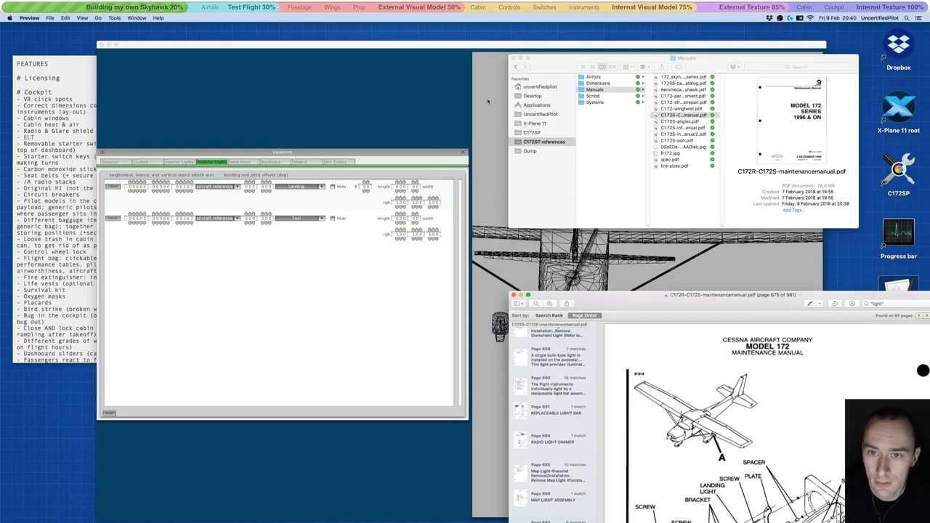
click(512, 58)
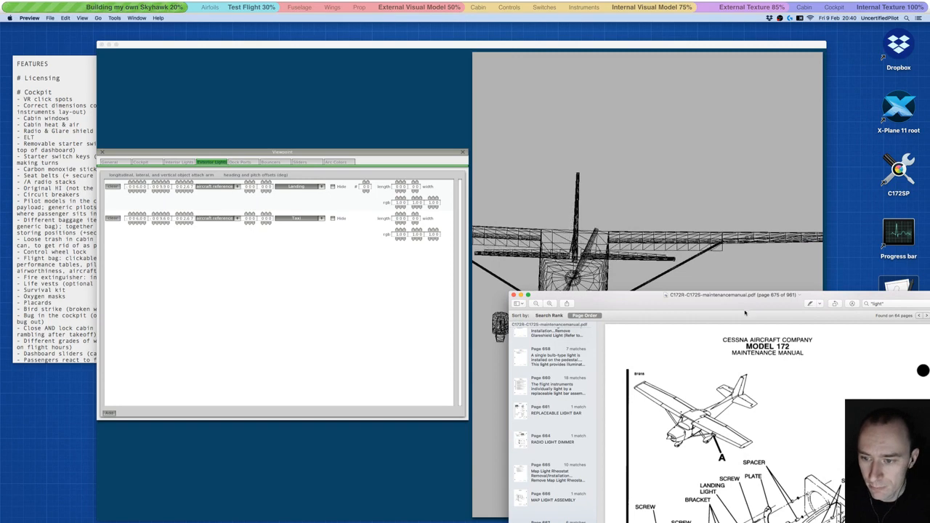
drag(746, 301, 705, 141)
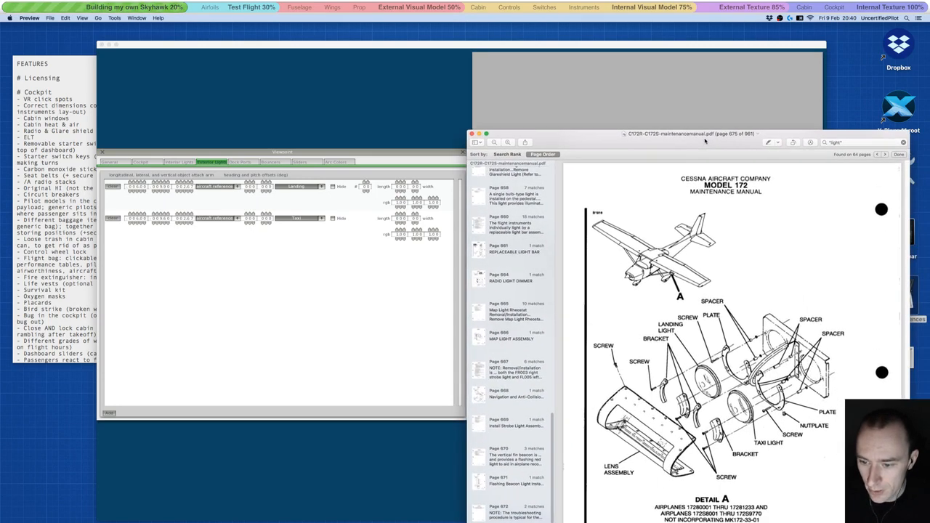
drag(705, 141, 736, 334)
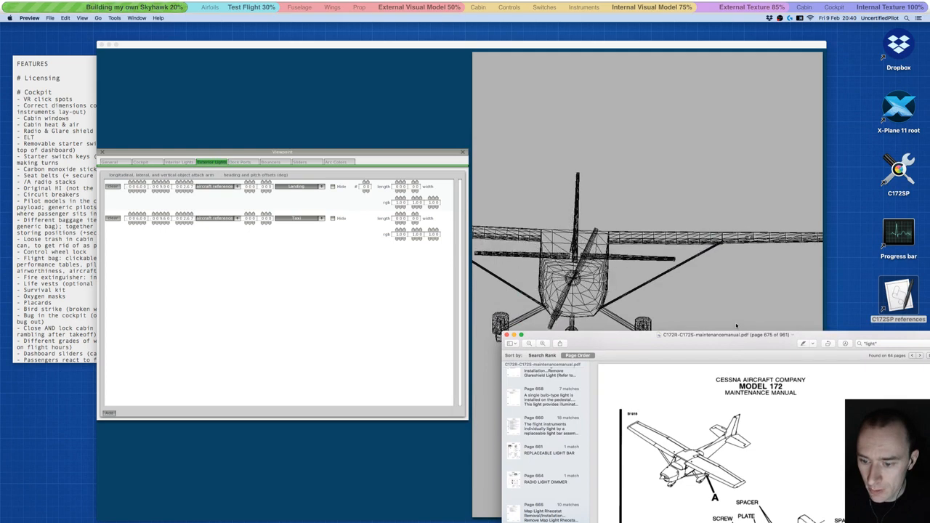
Return to the exterior light settings, separate the landing and taxi lights laterally on the wing, and adjust the taxi light's height.
click(282, 256)
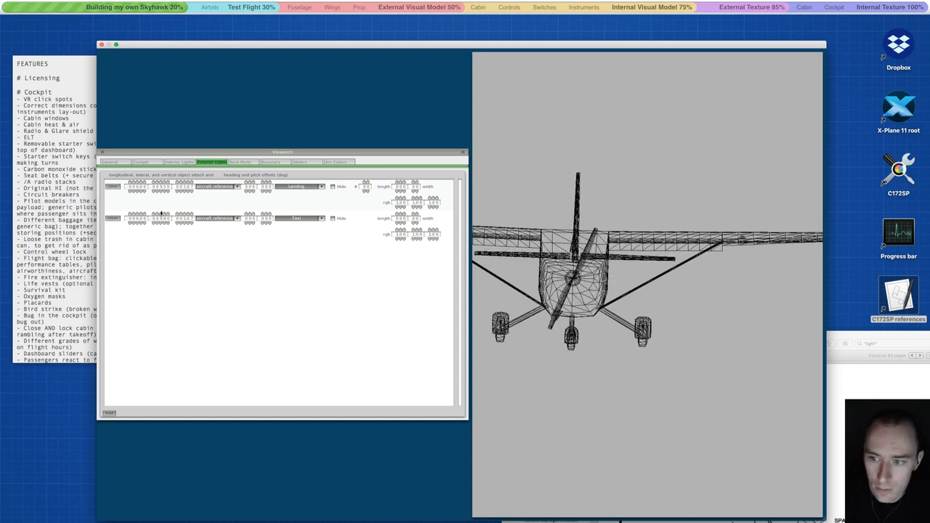
click(168, 222)
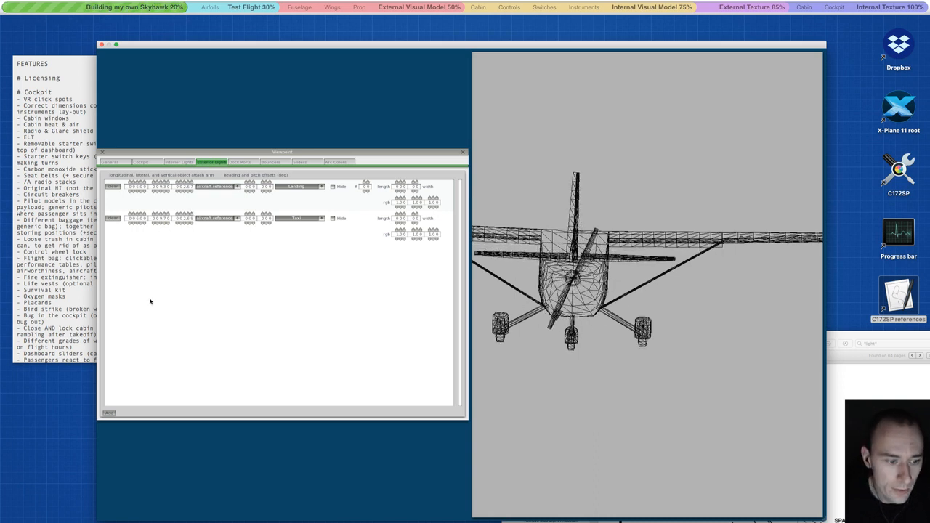
Add a third exterior light and set its type to Nav Left.
click(109, 412)
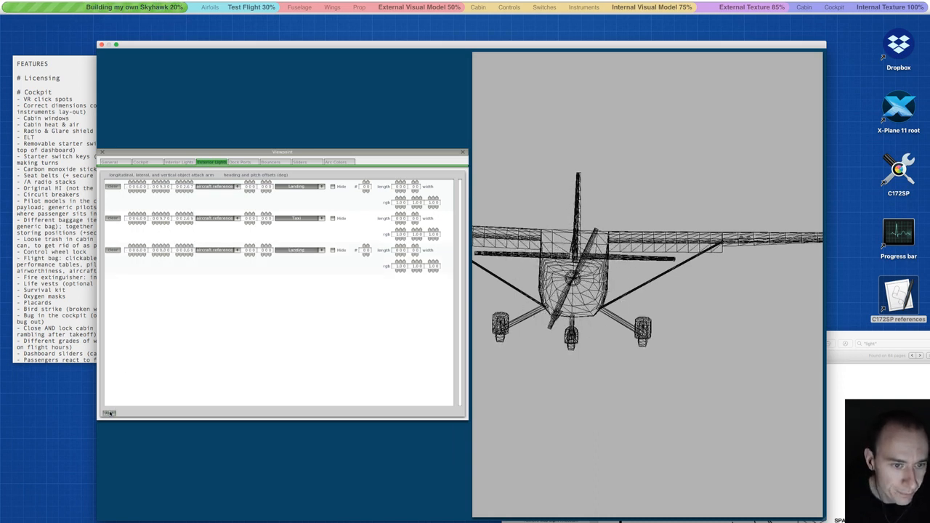
click(296, 250)
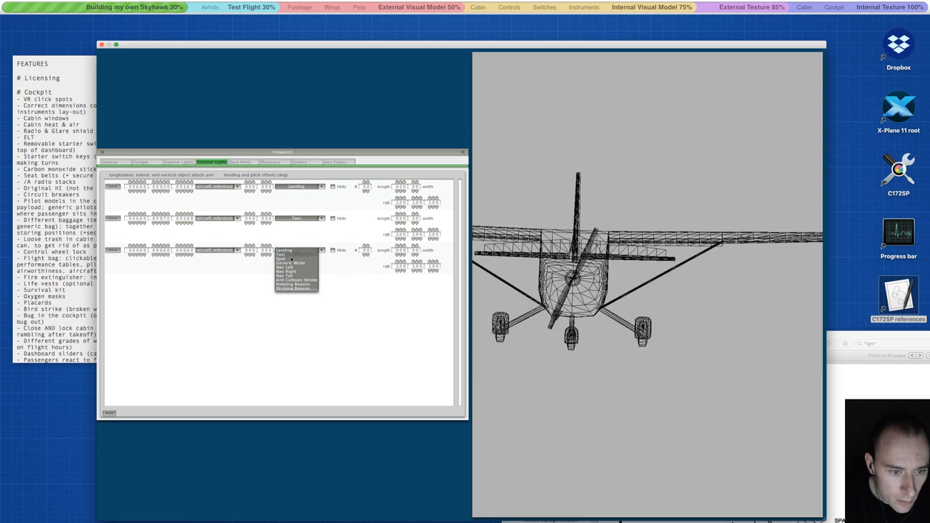
click(291, 267)
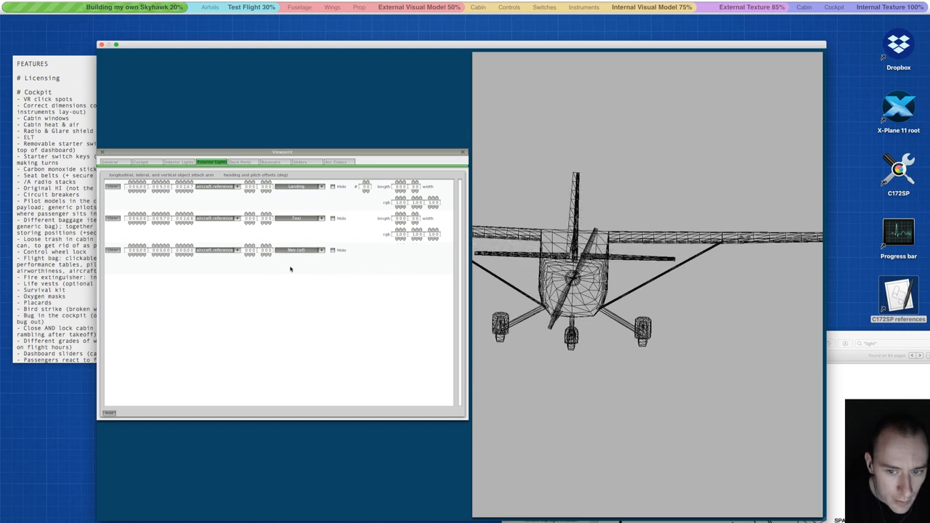
Set the Nav Left light's longitudinal arm to 6.00, checking it against the wing from the side of the aircraft.
key(a)
key(a)
key(a)
key(a)
key(a)
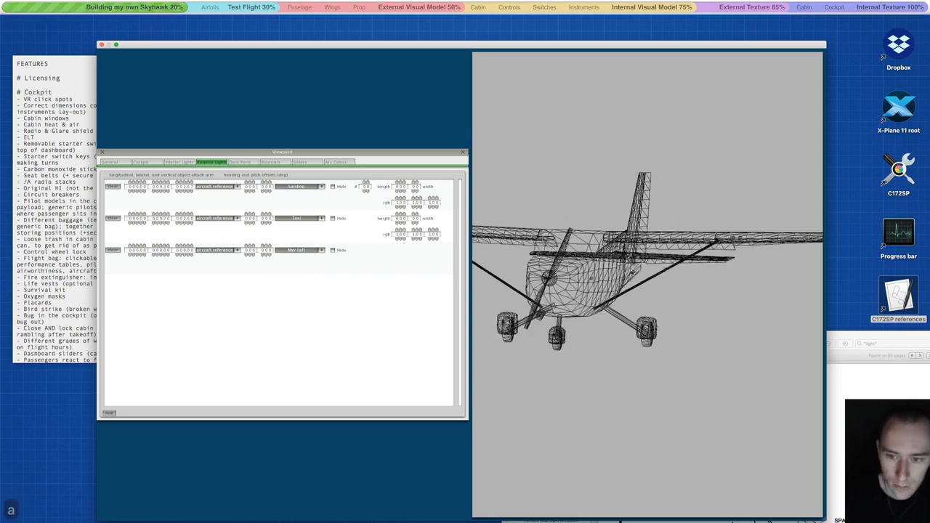
key(a)
key(a)
key(a)
key(a)
key(a)
key(a)
key(a)
key(a)
key(a)
key(a)
key(a)
key(a)
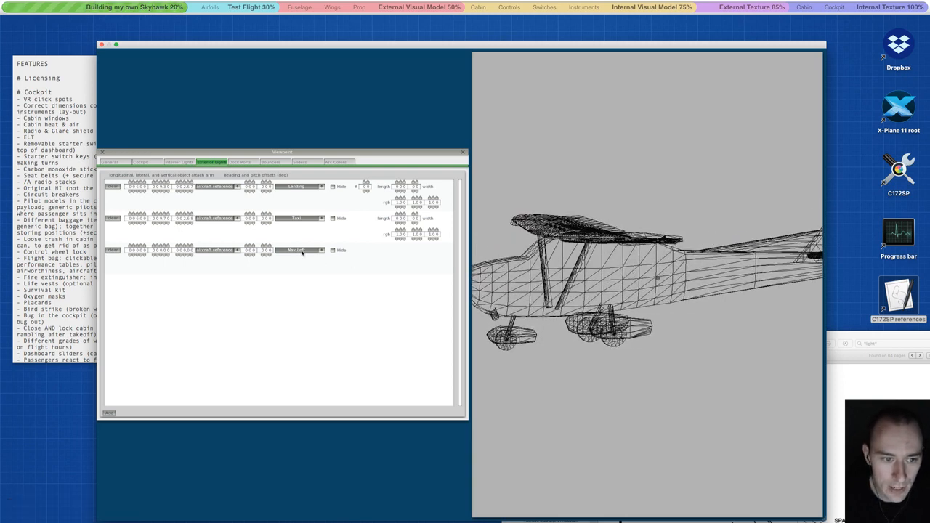
key(d)
key(d)
key(a)
key(a)
key(a)
key(a)
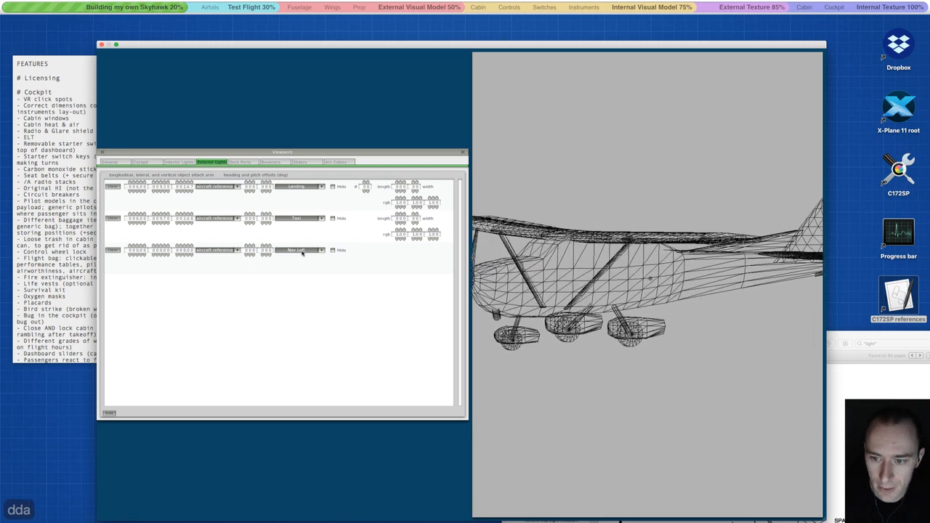
key(a)
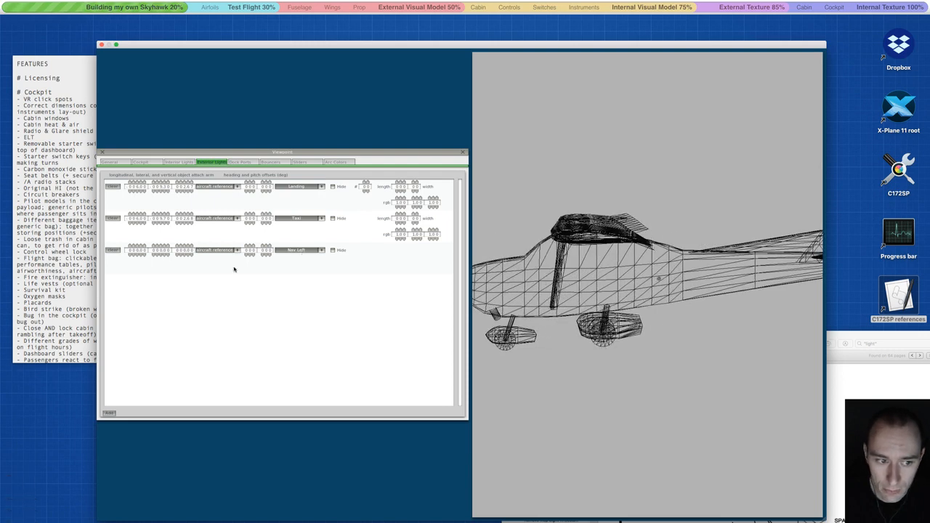
key(d)
key(a)
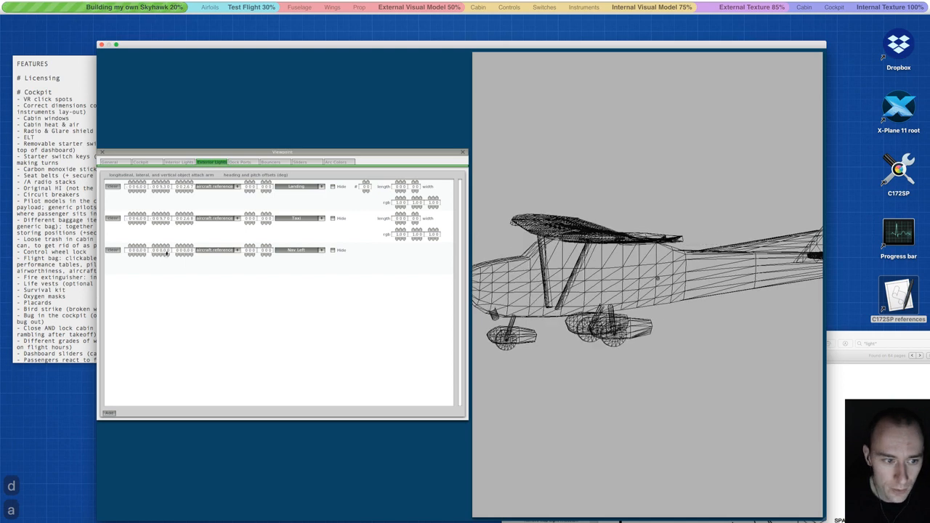
key(d)
key(a)
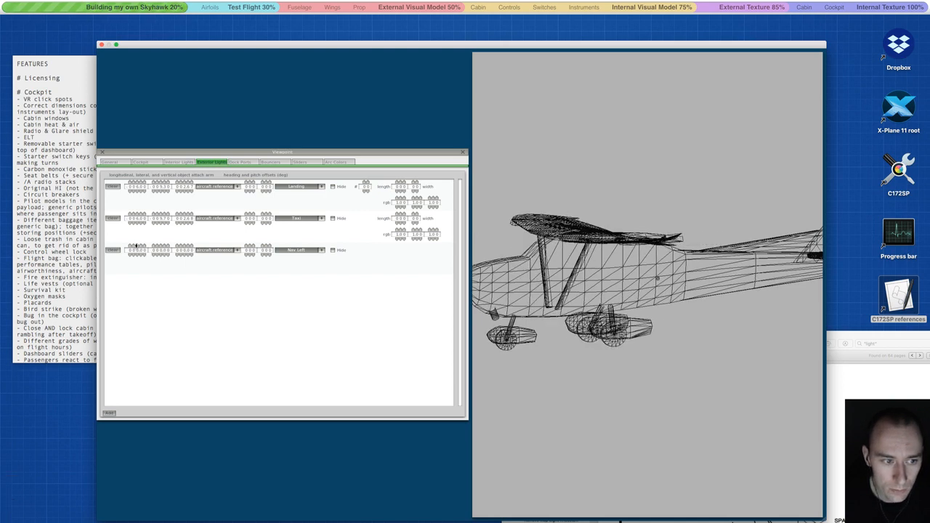
click(135, 256)
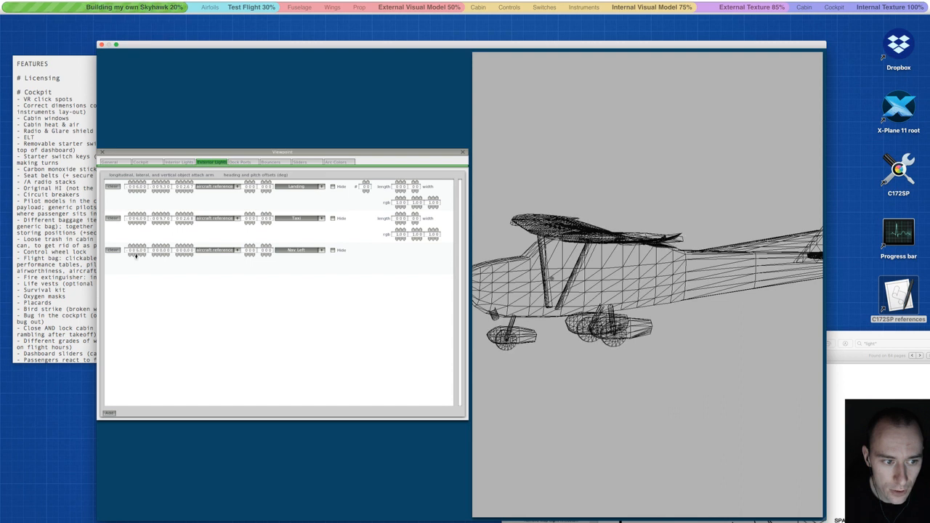
Move the Nav Left light outboard to a lateral arm of 15.00 and raise its vertical arm to wing height.
click(161, 255)
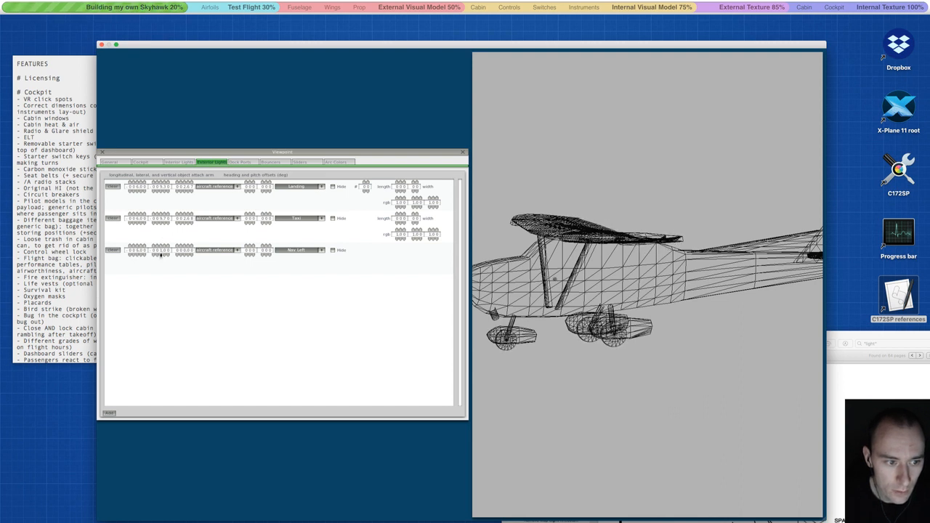
click(160, 255)
click(160, 255)
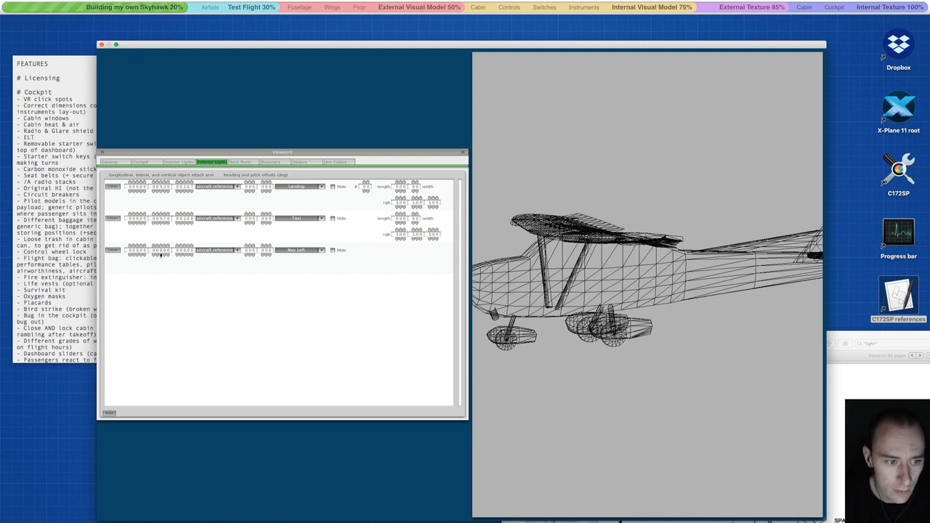
click(160, 255)
click(161, 255)
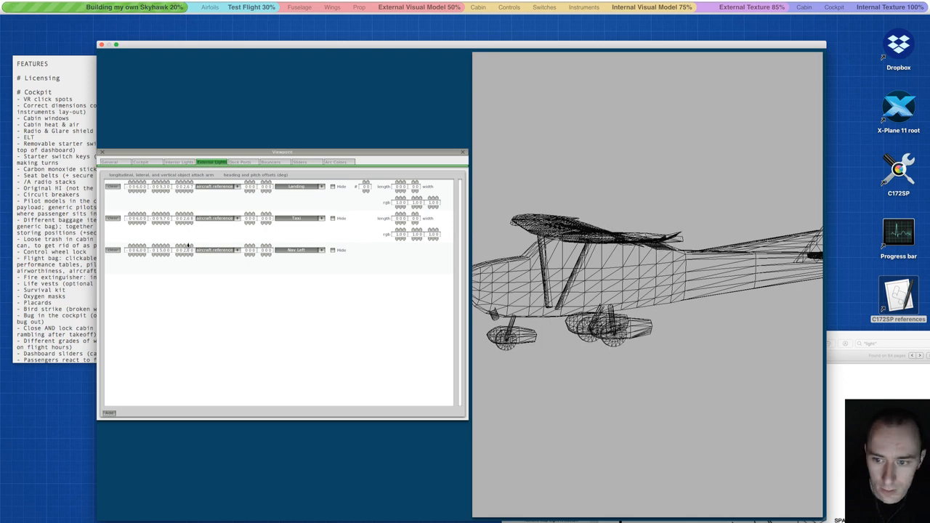
Set the Nav Left light's lateral arm to 17.70 and vertical arm to 2.90, checking its position at the wingtip from the front.
key(d)
key(d)
key(d)
key(d)
key(d)
key(d)
key(d)
key(d)
key(d)
key(d)
key(d)
key(d)
key(d)
key(d)
key(d)
key(d)
key(d)
key(d)
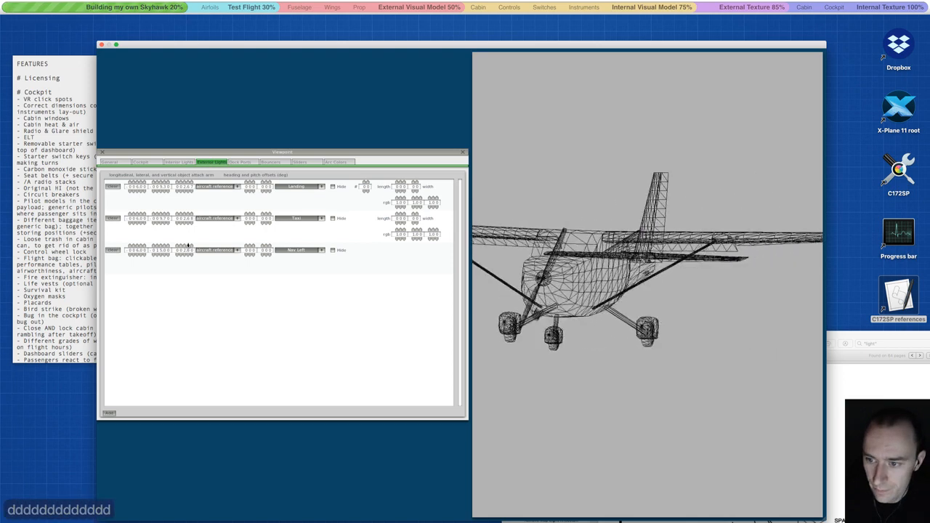
key(Left)
key(Left)
key(Left)
key(Left)
key(Left)
key(Left)
key(Left)
key(Left)
key(Left)
key(Left)
key(Left)
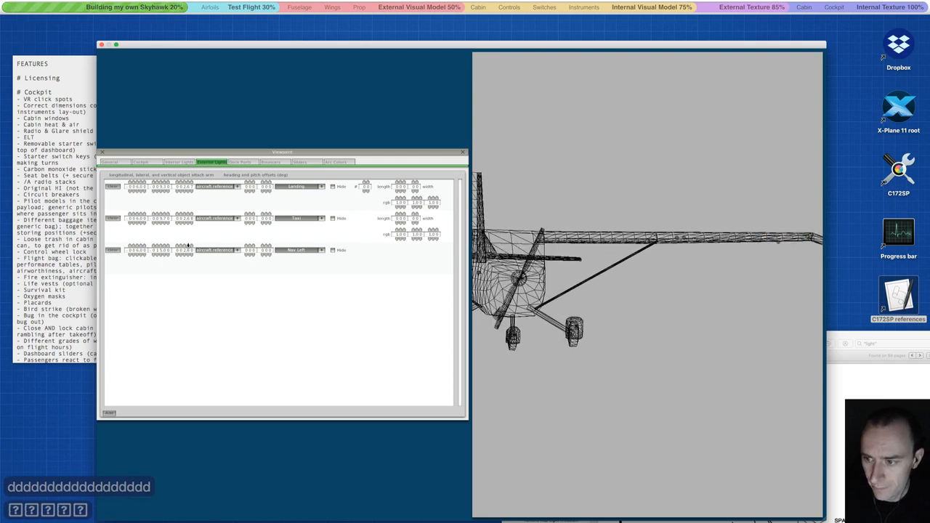
key(Left)
key(Left)
key(Left)
key(Left)
key(Left)
key(Left)
key(Left)
key(Left)
key(Left)
key(Left)
key(Left)
key(Left)
key(Left)
key(Left)
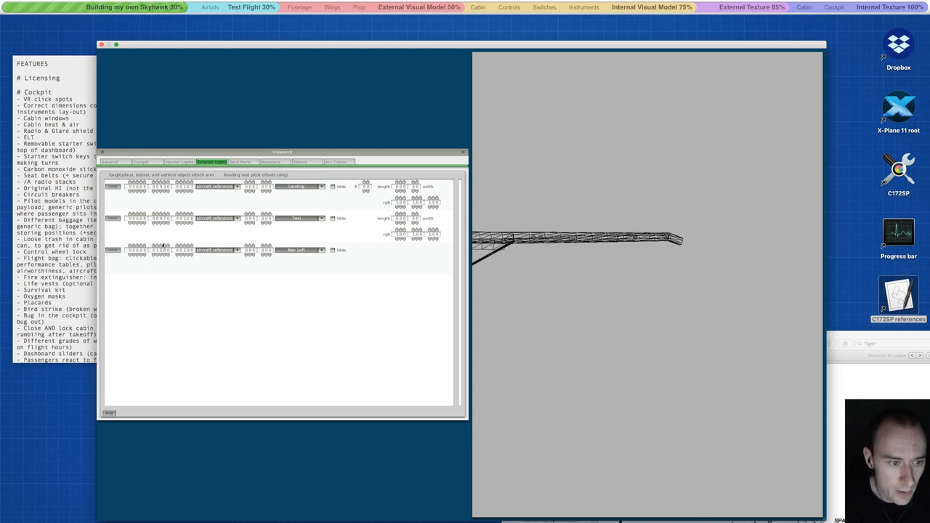
click(159, 246)
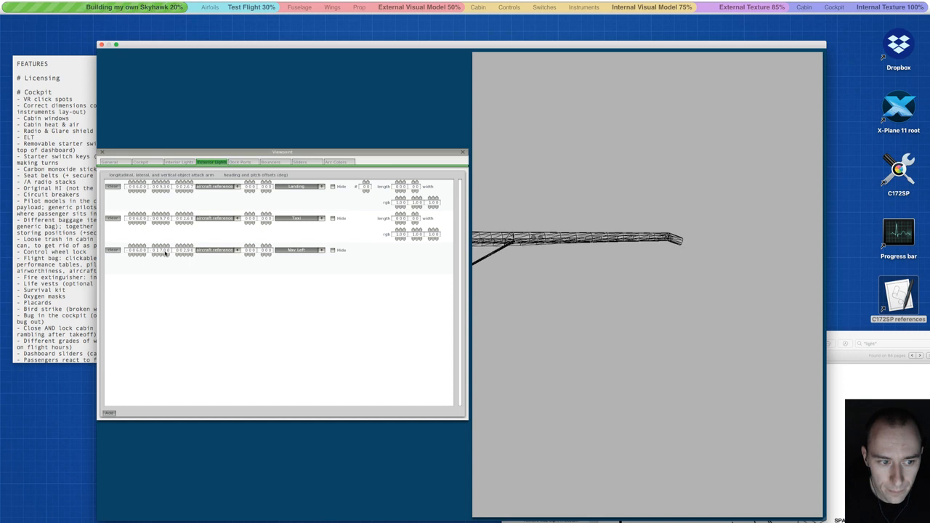
click(165, 254)
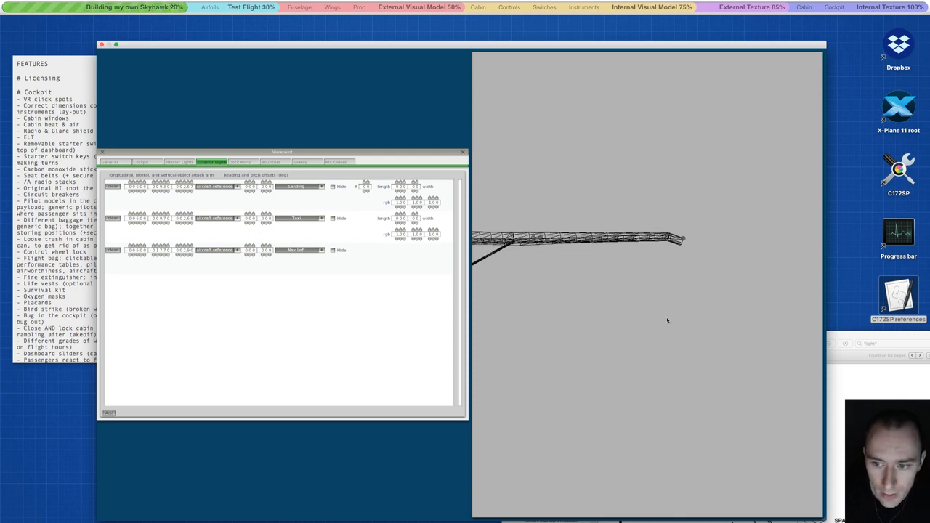
Set the Nav Left light's longitudinal arm to 6.40, checking it against the wingtip from the side and front of the aircraft.
key(a)
key(a)
key(a)
key(a)
key(a)
key(a)
key(a)
key(a)
key(a)
key(a)
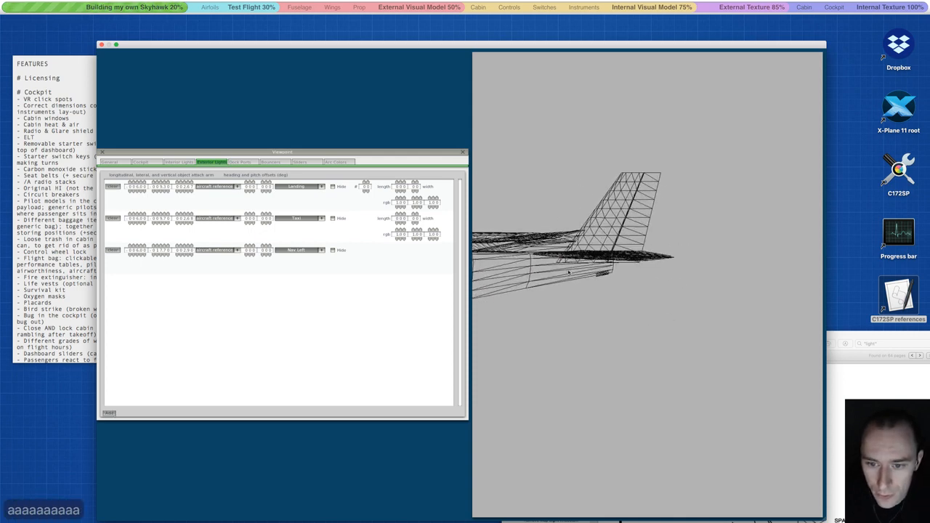
key(a)
key(a)
key(a)
key(a)
key(a)
key(a)
key(a)
key(a)
key(a)
key(a)
key(Right)
key(Right)
key(Right)
key(Right)
key(Right)
key(Right)
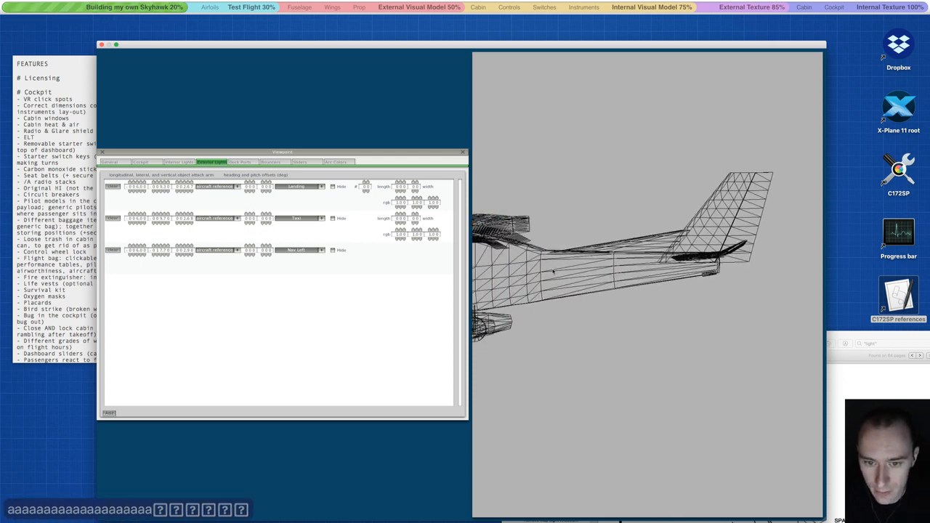
key(Right)
key(Right)
key(Right)
key(Right)
key(Right)
key(Right)
key(Right)
key(Right)
key(Right)
key(Right)
key(Right)
key(Right)
key(Right)
key(Right)
key(Right)
key(Right)
key(Right)
key(Right)
key(d)
key(d)
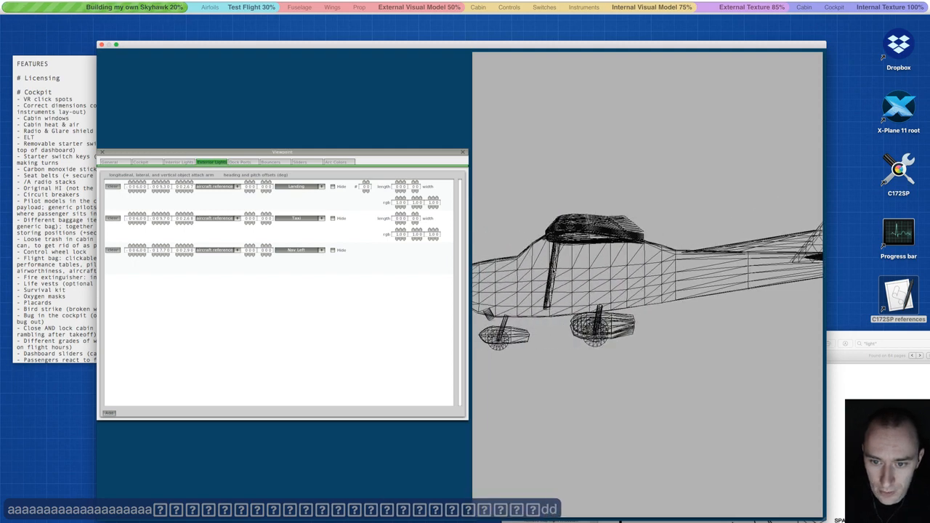
key(a)
key(d)
key(a)
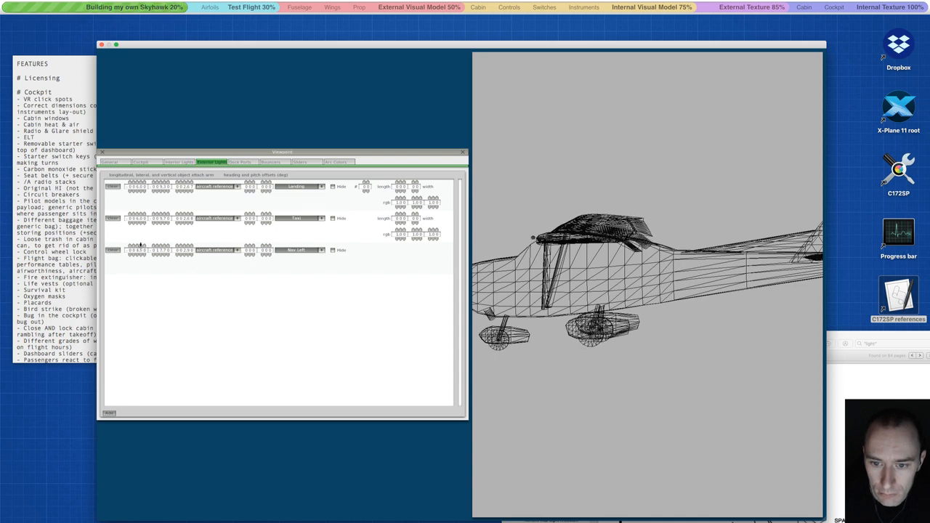
key(d)
key(d)
key(d)
key(d)
key(d)
key(d)
key(d)
key(d)
key(d)
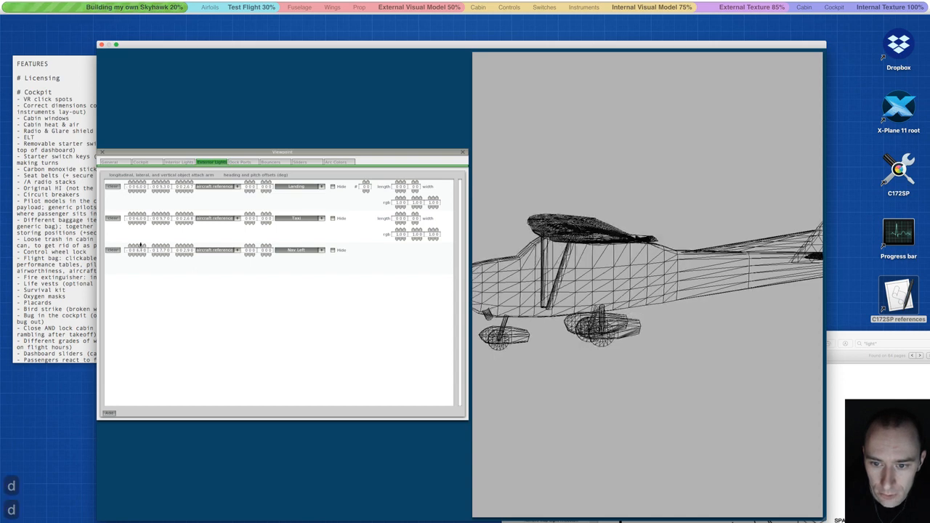
key(d)
key(d)
key(d)
key(d)
key(d)
key(d)
key(d)
key(d)
key(d)
key(d)
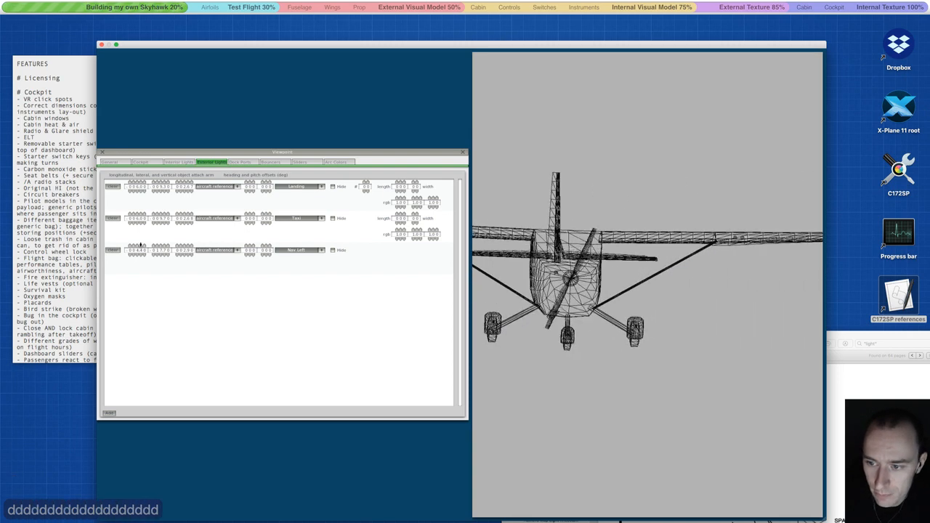
key(Left)
key(Left)
key(Left)
key(Left)
key(Left)
key(Left)
key(Left)
key(Left)
key(Left)
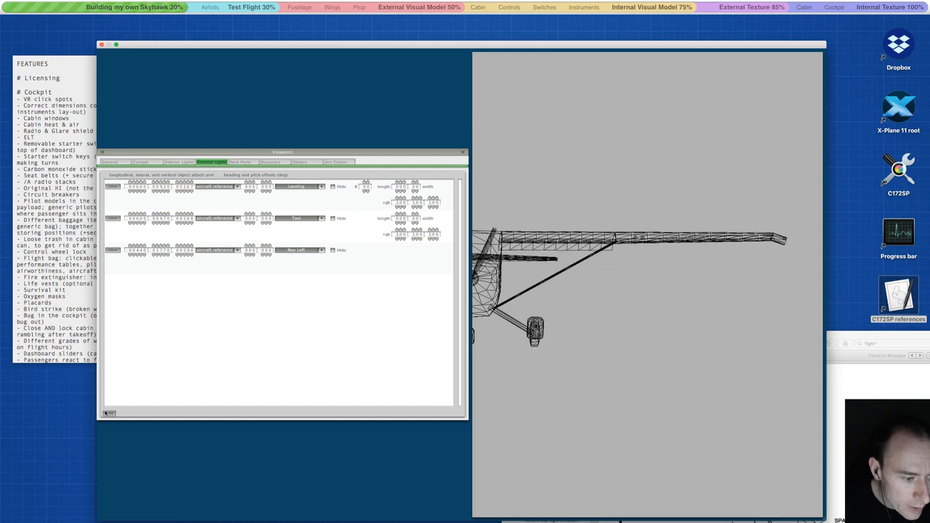
Add a fourth exterior light and set its longitudinal arm to 6.40, matching the Nav Left light.
click(109, 413)
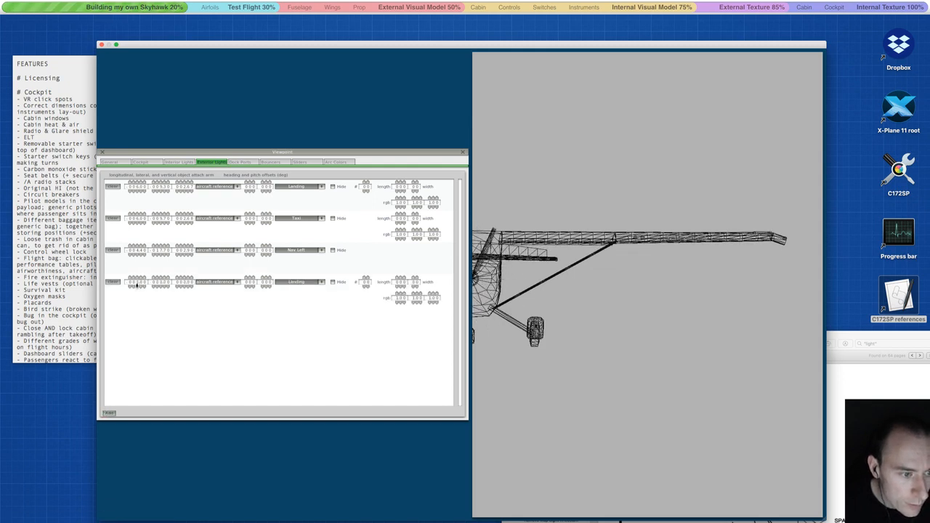
click(137, 277)
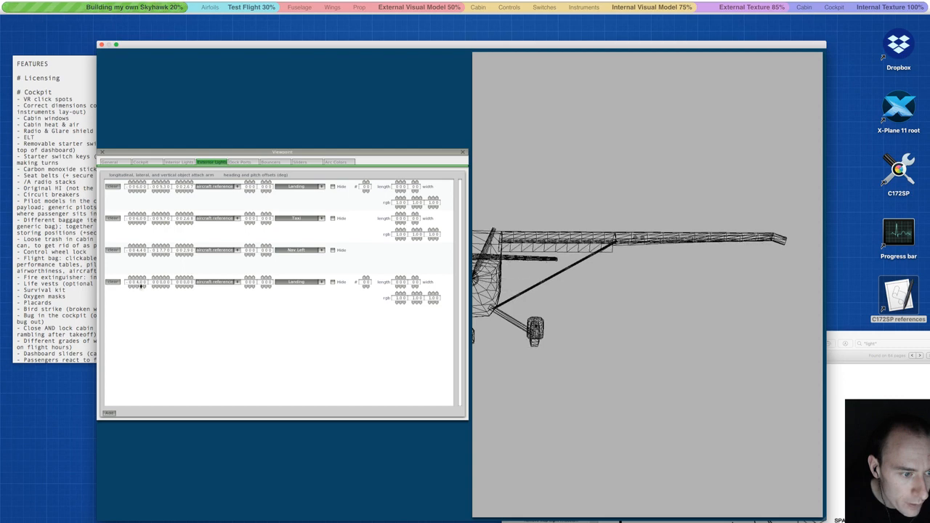
click(141, 285)
click(141, 286)
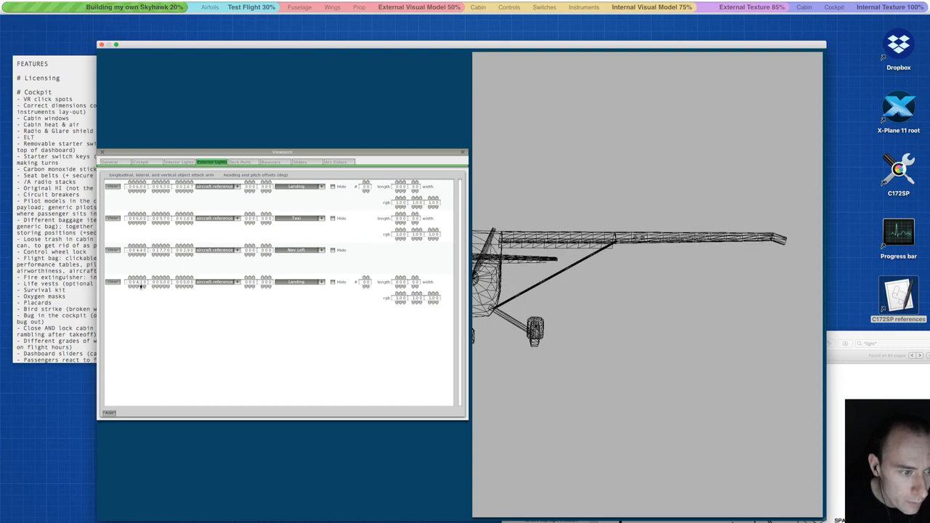
Set the fourth exterior light's lateral arm to 17.70 and its vertical arm to 2.90.
click(157, 278)
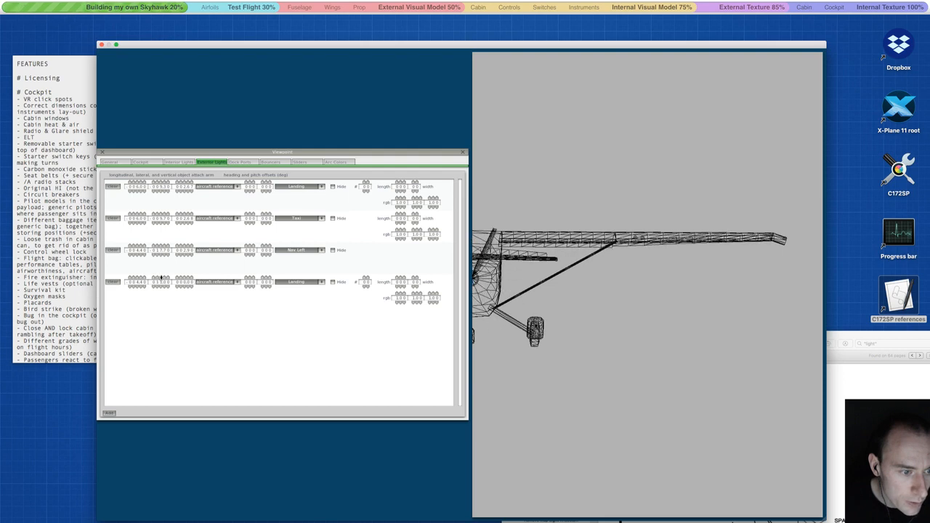
click(161, 276)
click(162, 277)
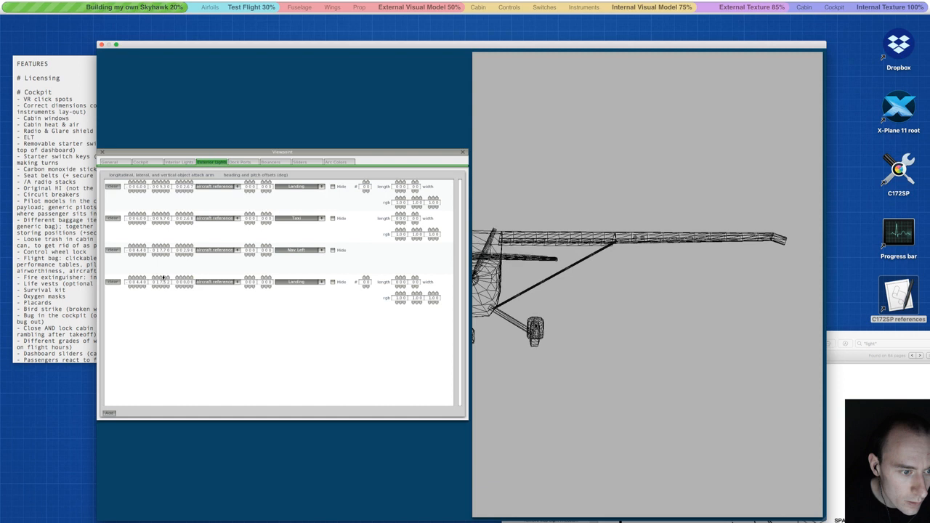
click(167, 287)
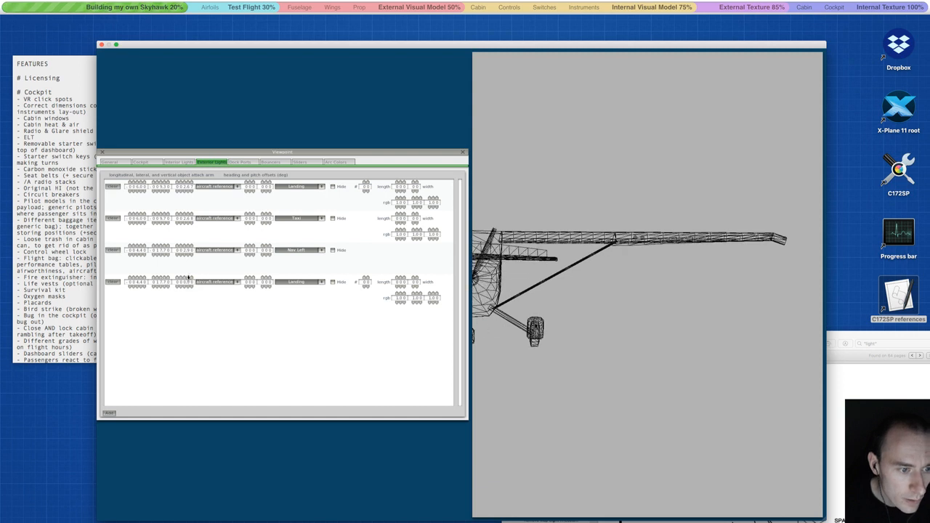
click(185, 277)
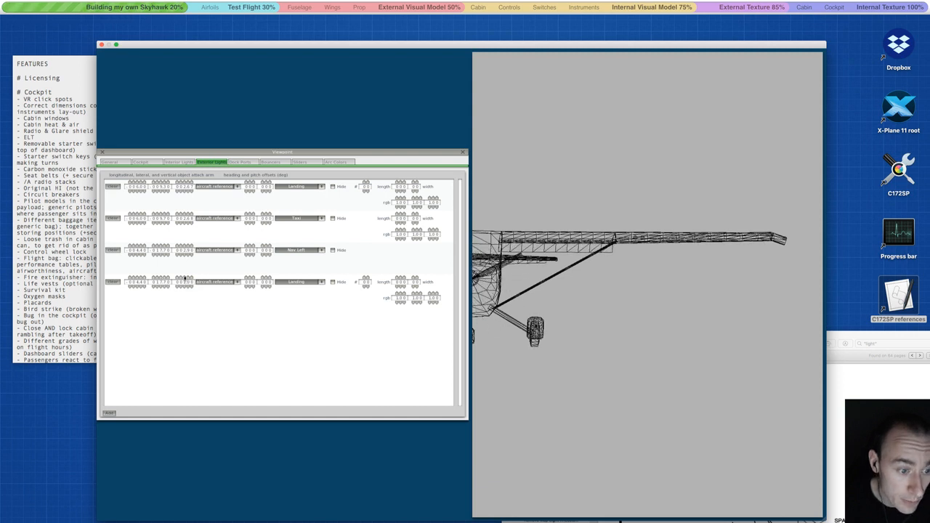
click(186, 277)
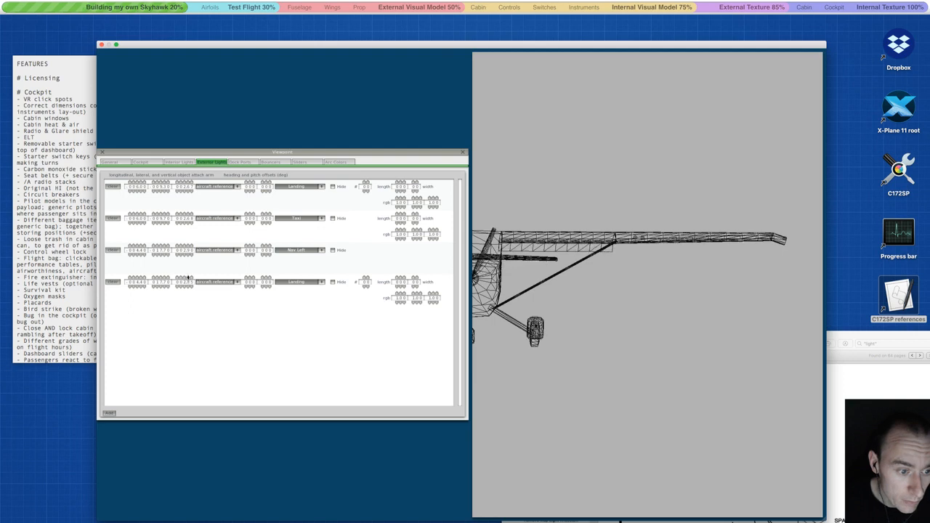
click(191, 285)
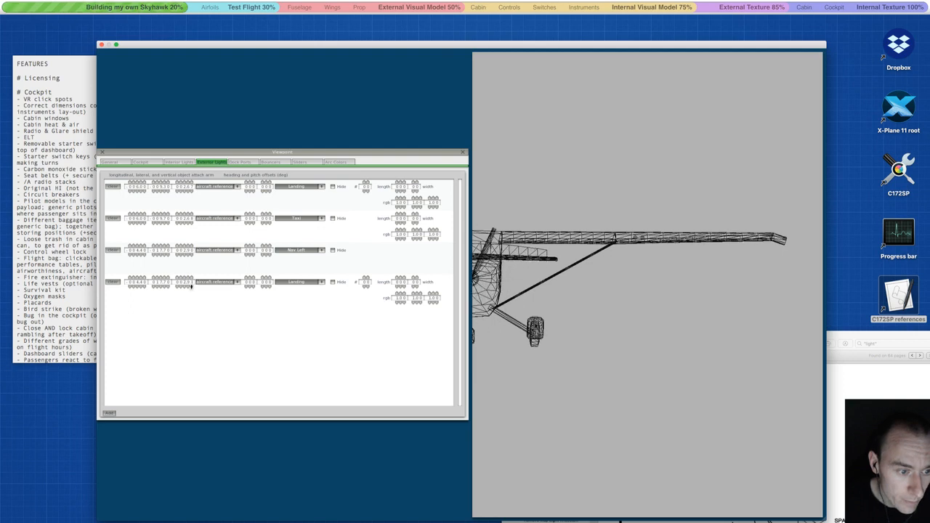
click(191, 286)
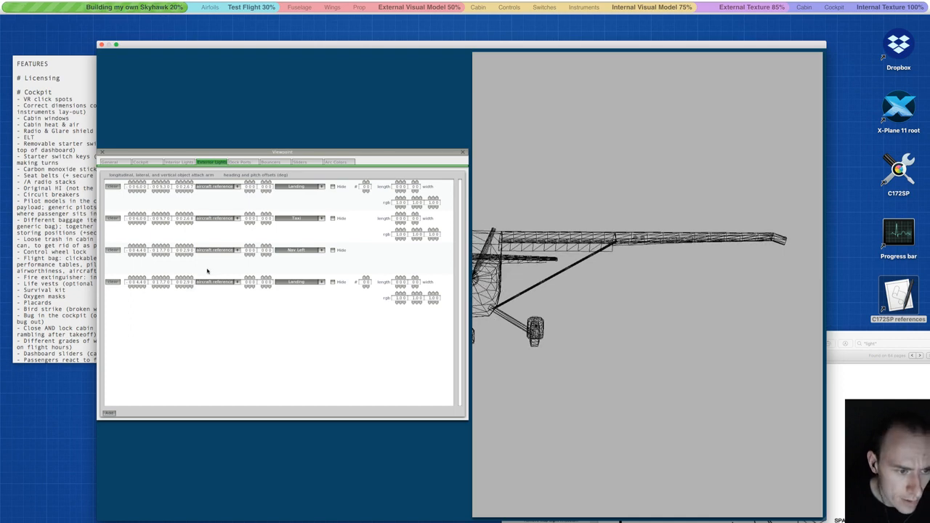
Set the fourth exterior light's type to Nav Right.
click(304, 284)
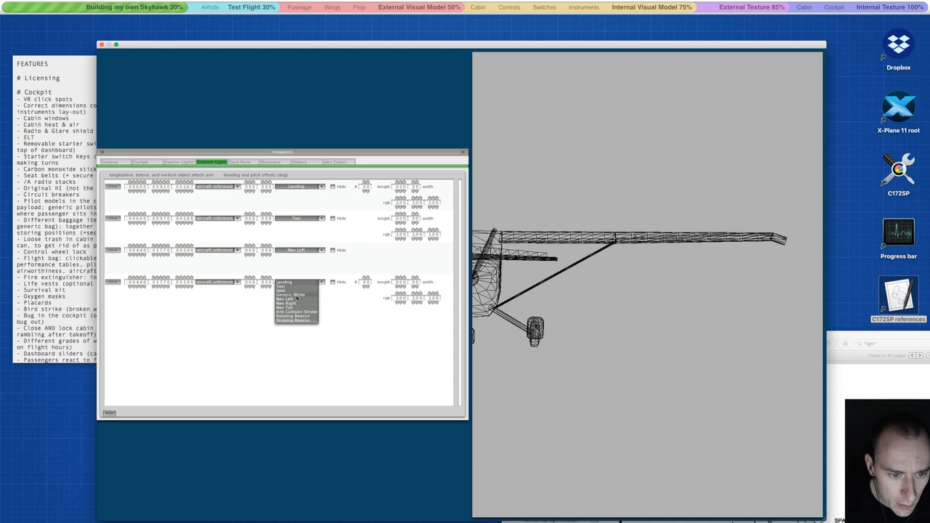
click(295, 306)
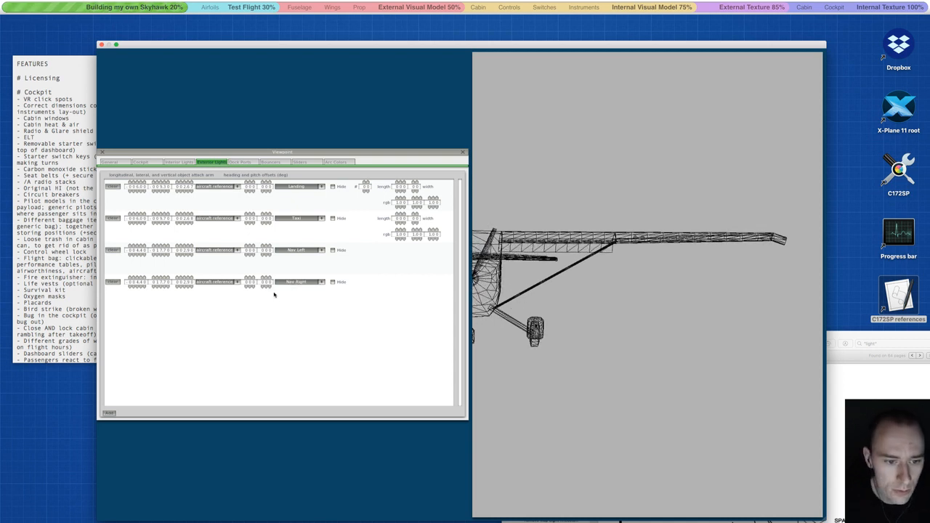
click(284, 284)
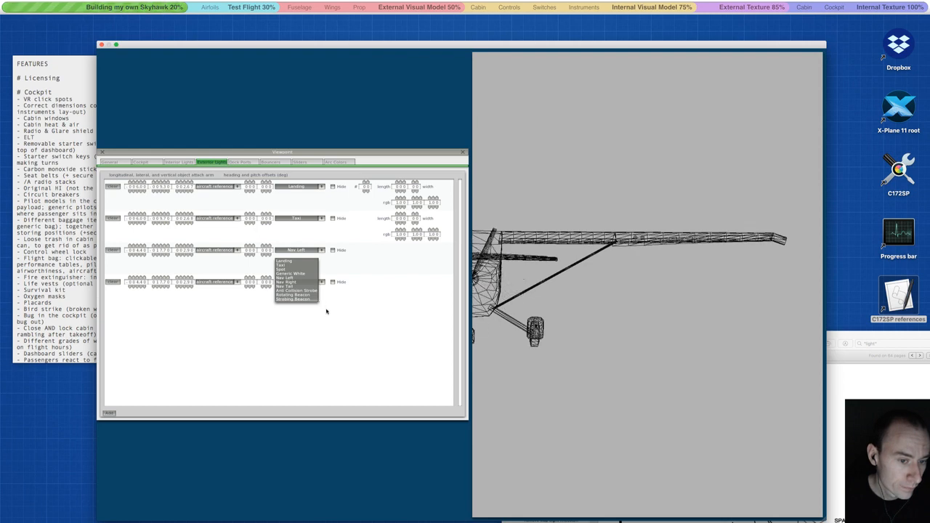
click(326, 312)
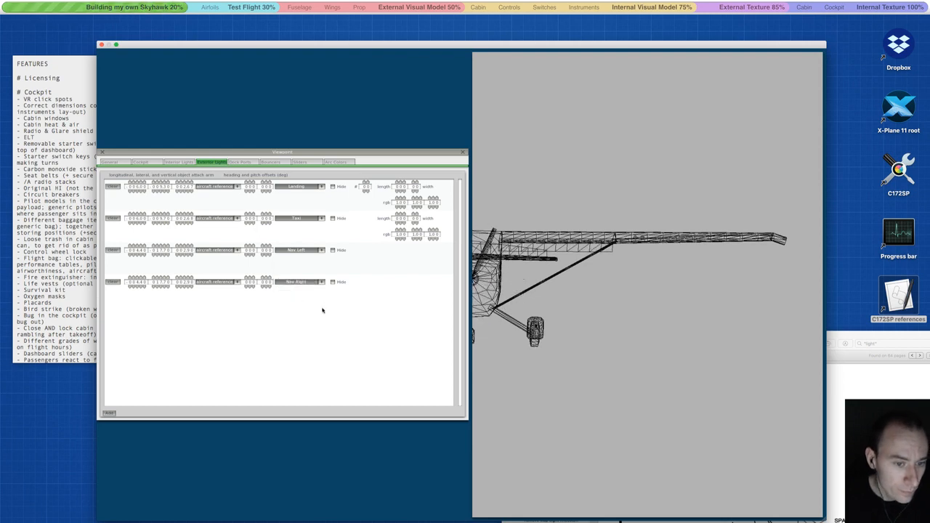
Switch to the maintenance manual in Preview, look through the pages after the landing and taxi light figure, and close the manual.
click(889, 381)
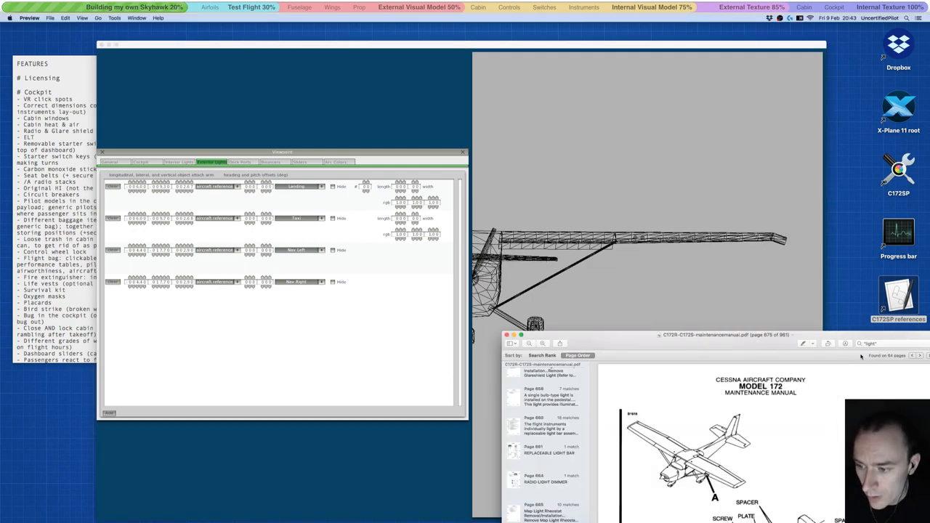
drag(850, 337, 802, 88)
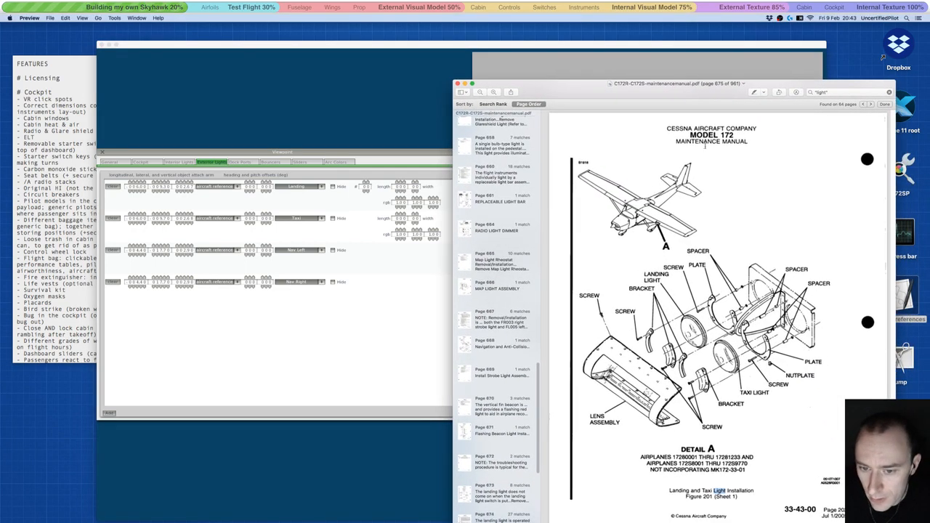
scroll(590, 311, down, 10)
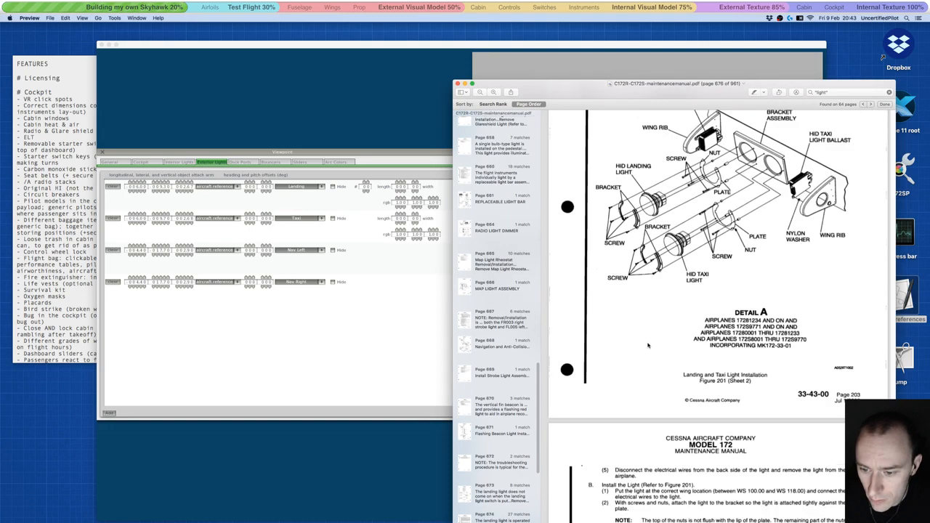
scroll(648, 345, down, 20)
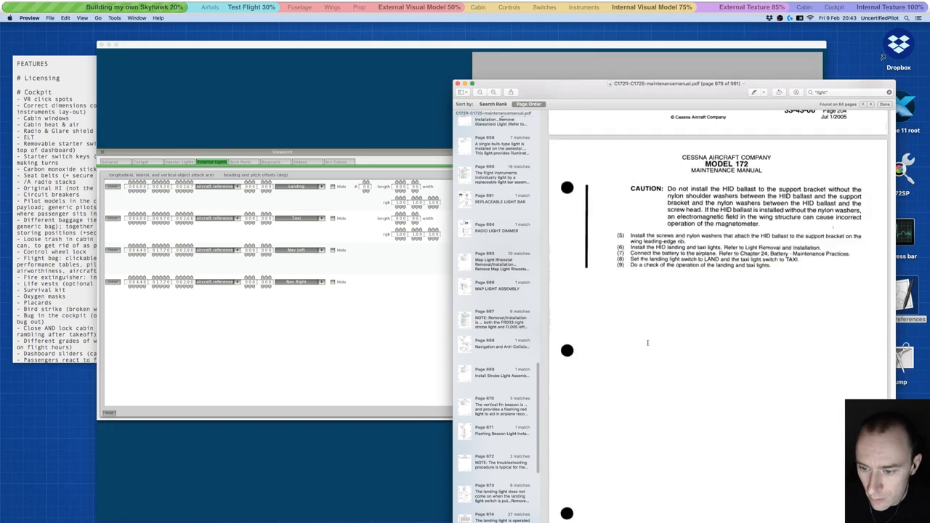
scroll(648, 343, down, 15)
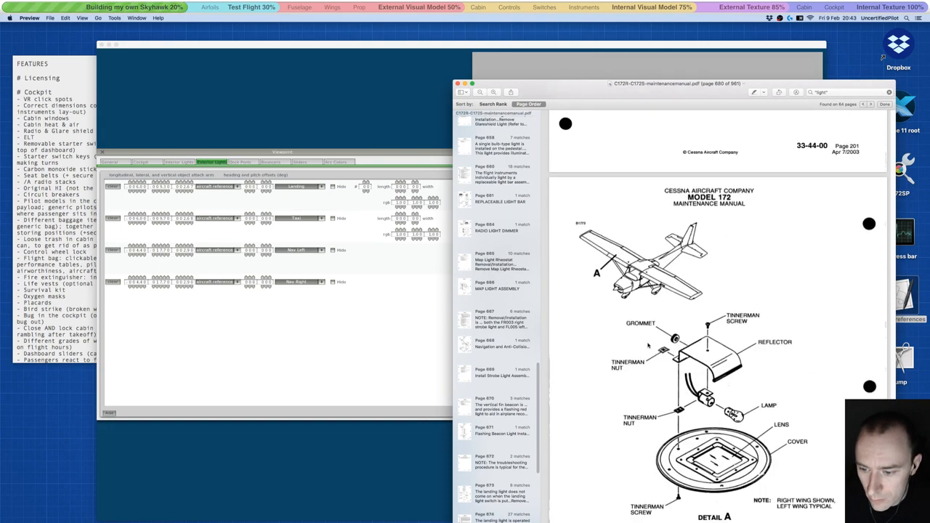
click(457, 84)
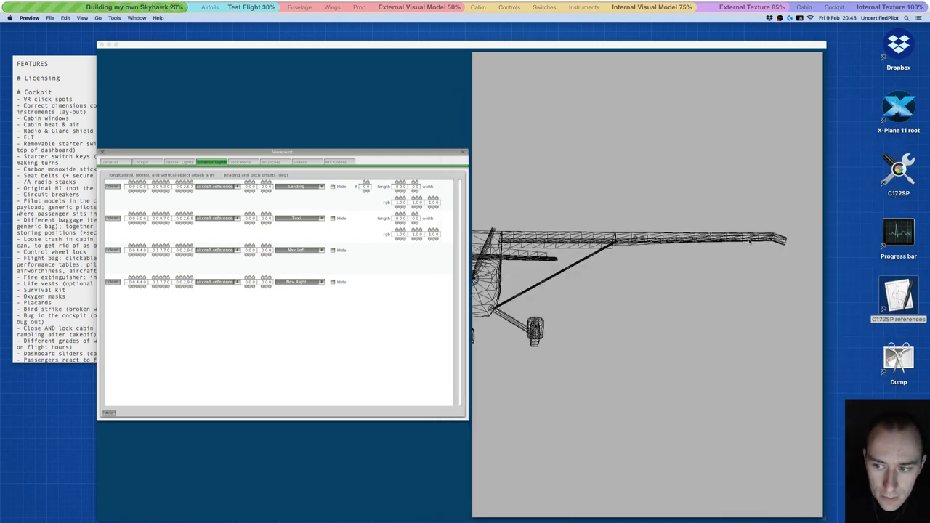
Add a fifth exterior light and set its type to Anti Collision Strobe.
click(100, 419)
click(109, 412)
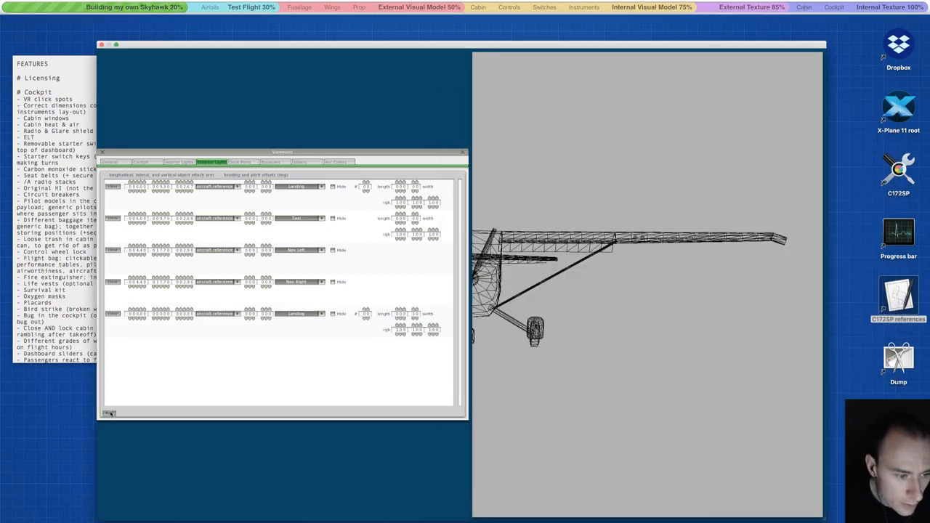
click(285, 314)
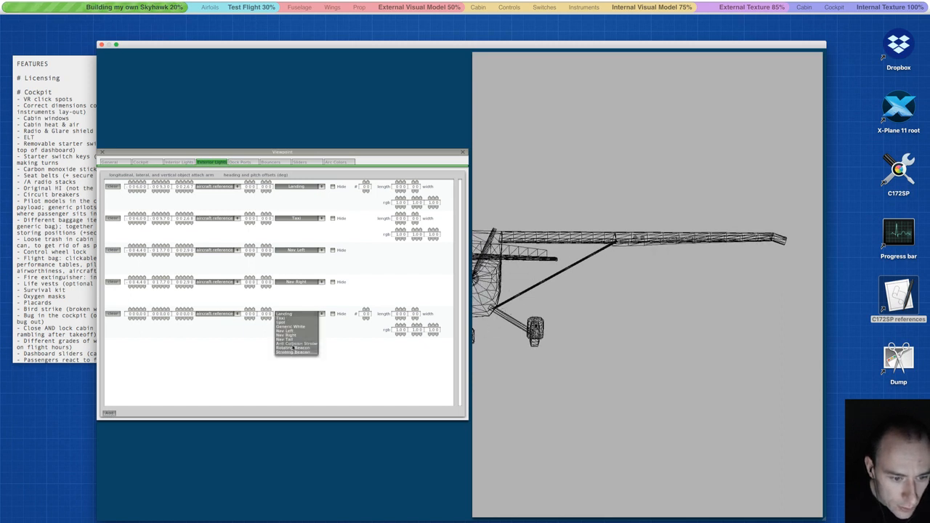
click(293, 343)
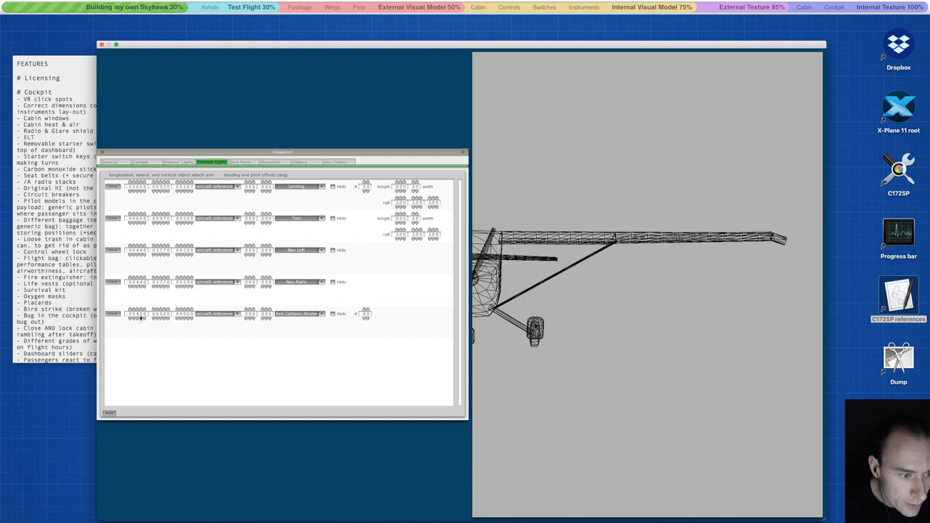
Set the fifth exterior light's longitudinal arm to 6.40, lateral arm to 17.70 and vertical arm to 2.90.
click(140, 317)
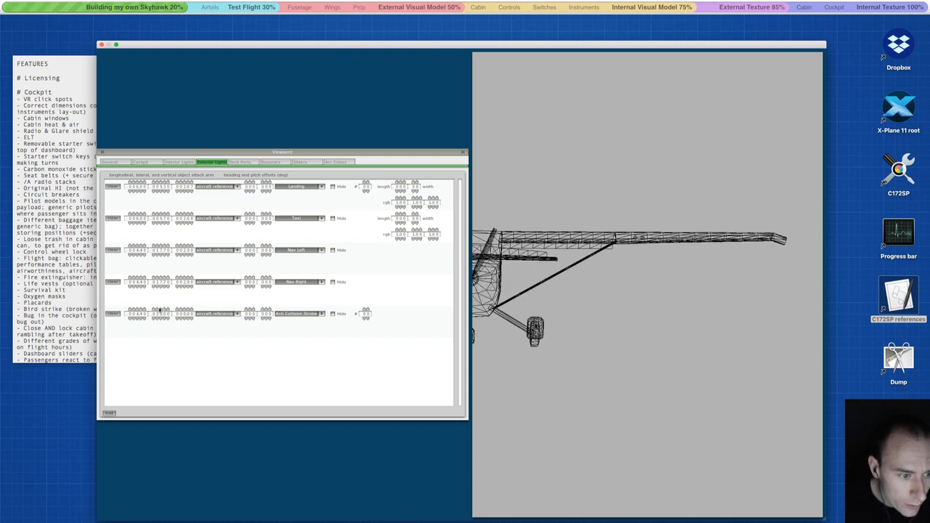
click(159, 309)
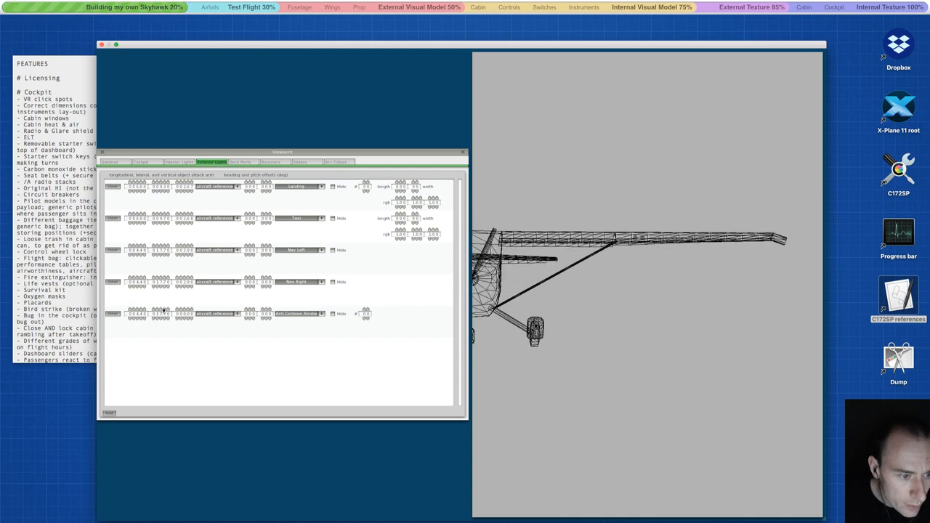
click(183, 309)
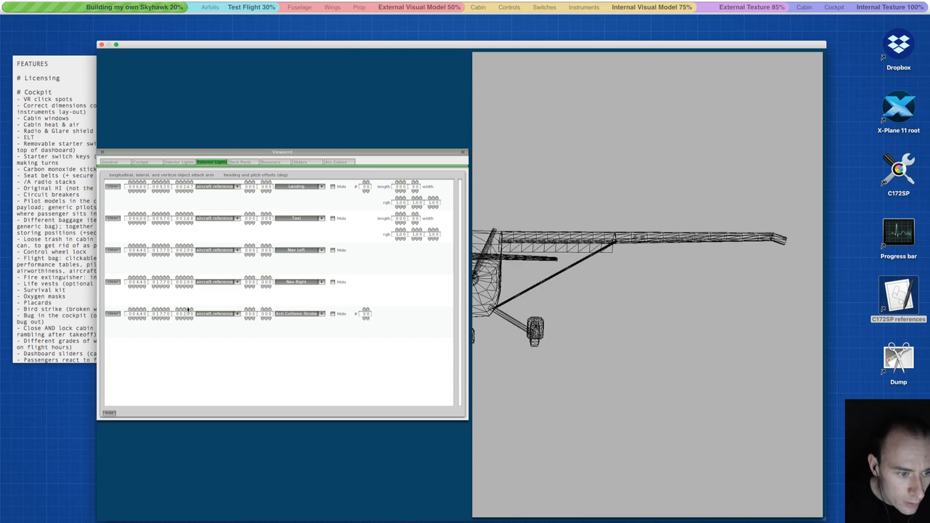
click(187, 318)
click(184, 309)
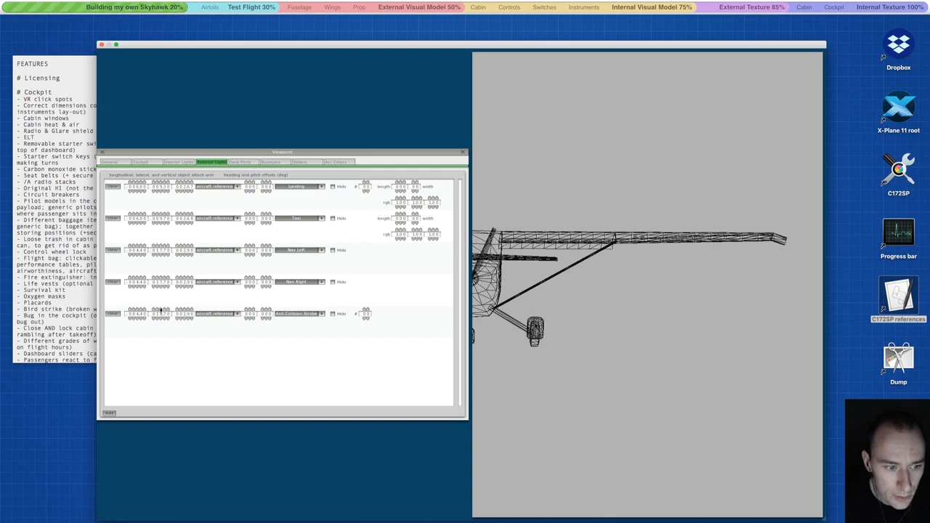
Adjust the fifth exterior light's longitudinal arm against the wing tip in the wireframe model.
key(a)
key(a)
key(a)
key(d)
key(d)
key(d)
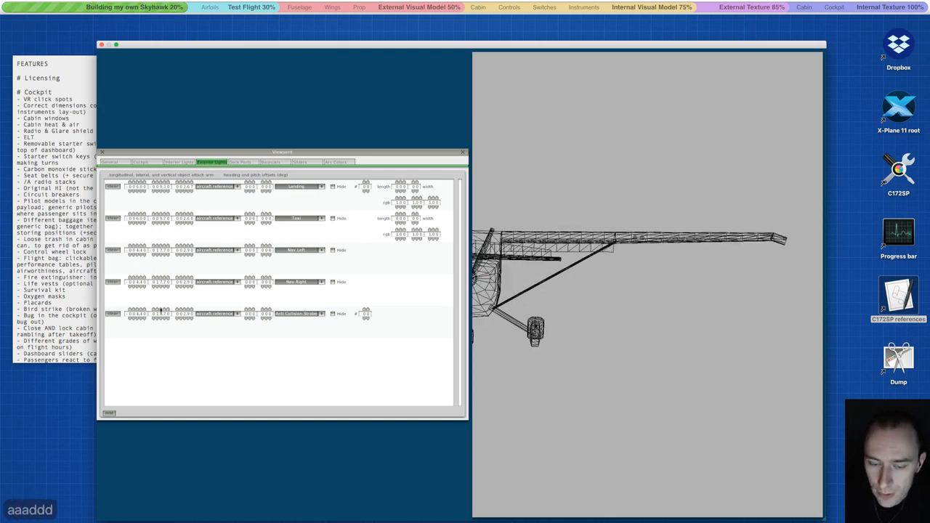
key(Left)
key(Left)
key(Left)
key(Left)
key(Left)
key(Left)
key(Left)
key(Left)
key(Left)
key(Left)
key(Left)
key(Left)
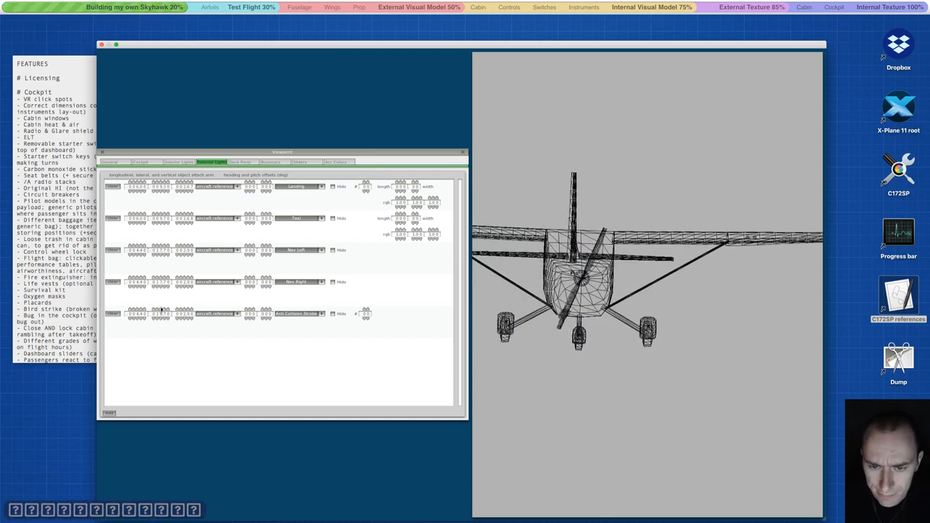
key(Left)
key(Left)
key(Left)
key(Left)
key(Left)
key(Left)
key(Left)
key(Left)
key(Left)
key(Left)
key(Left)
key(Left)
key(Left)
key(Left)
key(Left)
key(Left)
key(Left)
key(Left)
key(Left)
key(Left)
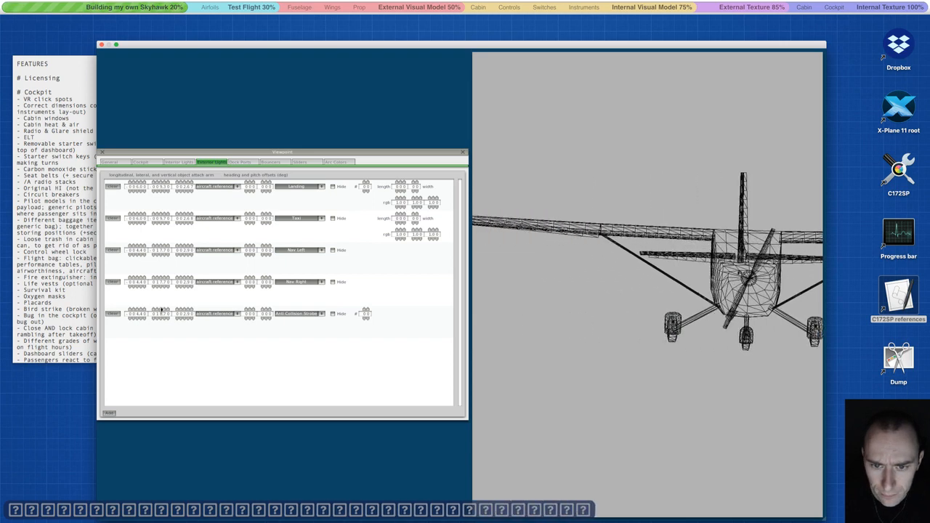
key(Left)
key(Left)
key(Left)
key(Left)
key(Left)
key(Left)
key(Left)
key(Left)
key(Left)
key(Left)
key(Left)
key(Left)
key(Left)
key(a)
key(d)
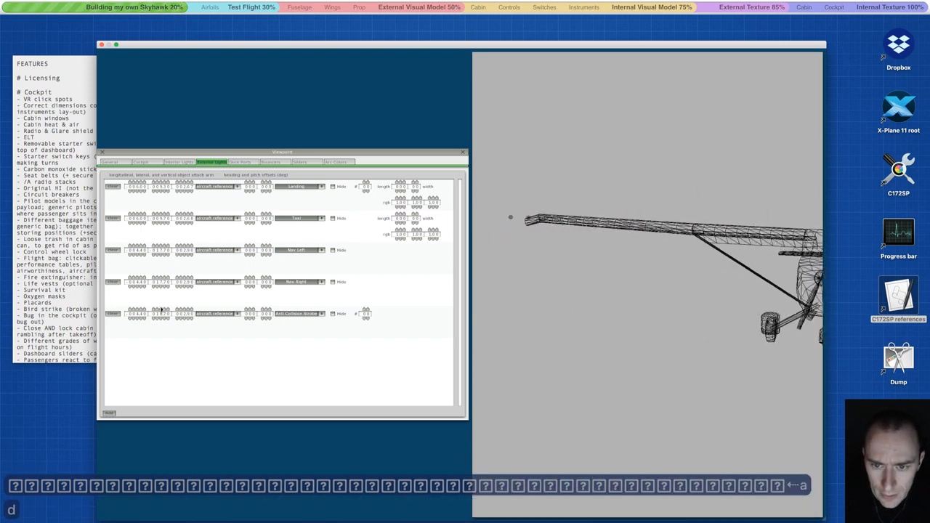
key(d)
key(d)
key(d)
key(d)
key(d)
key(d)
key(d)
key(d)
key(d)
key(d)
key(d)
key(d)
key(a)
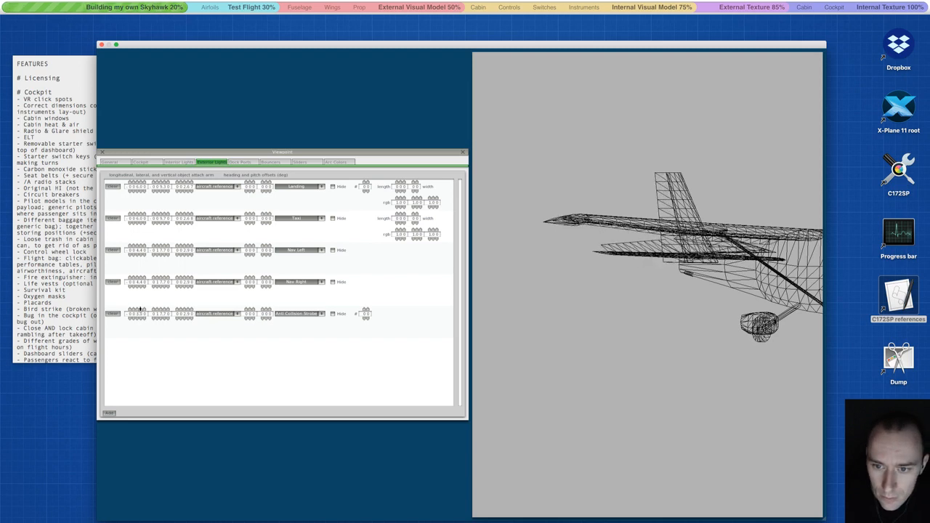
key(a)
key(d)
key(d)
key(d)
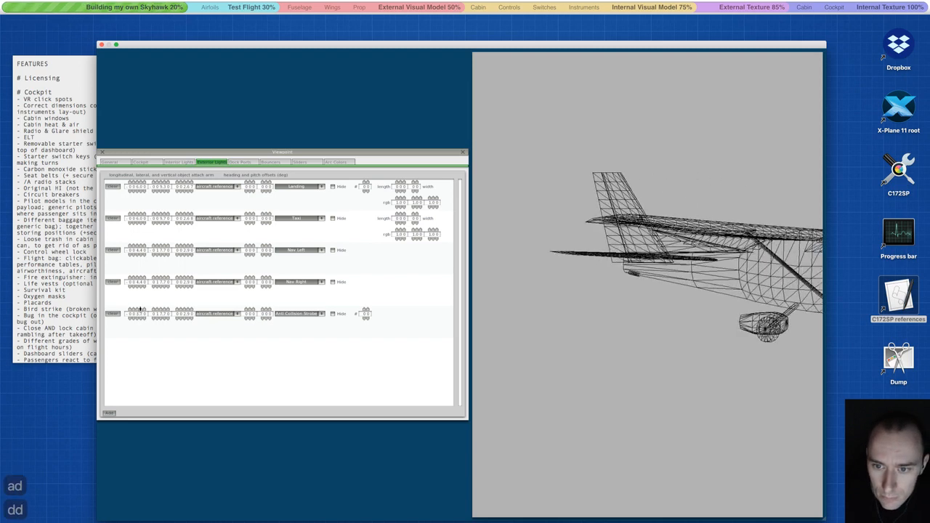
key(d)
key(d)
key(d)
key(d)
key(d)
key(d)
key(d)
key(d)
key(a)
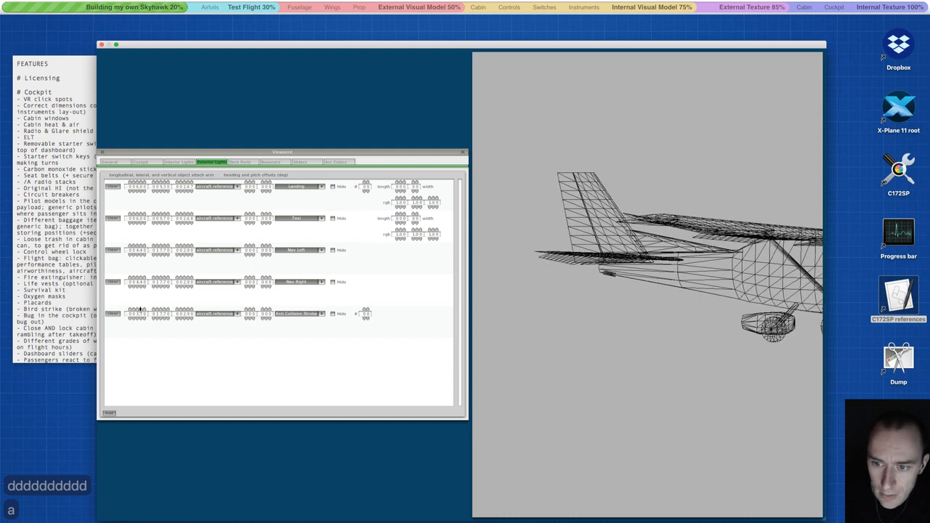
Add a sixth exterior light of type Anti Collision Strobe, matching the fifth light's longitudinal arm, with lateral arm 17.70 and vertical arm 2.90.
click(109, 413)
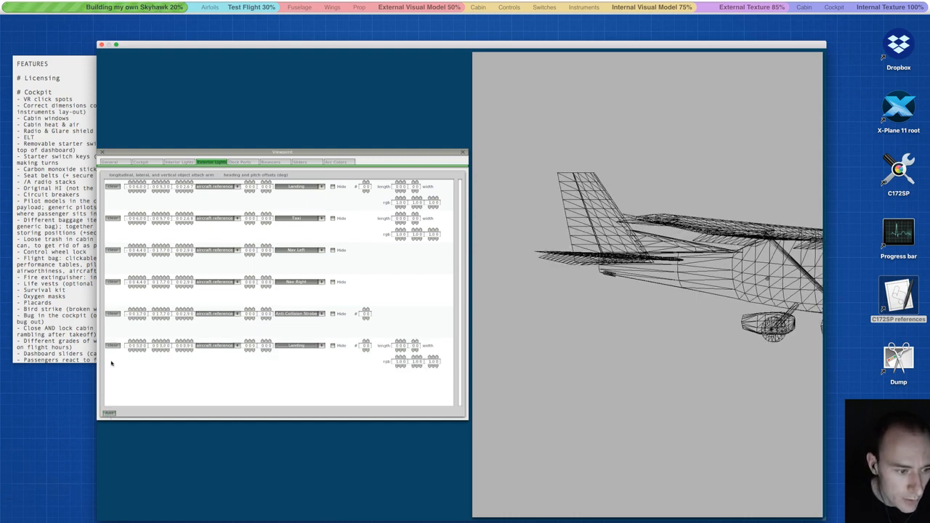
click(289, 346)
click(292, 375)
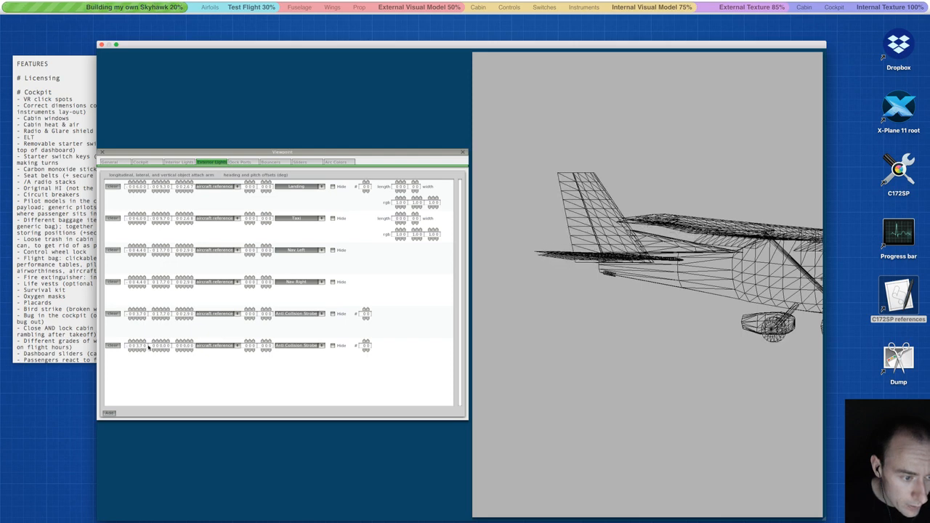
click(157, 341)
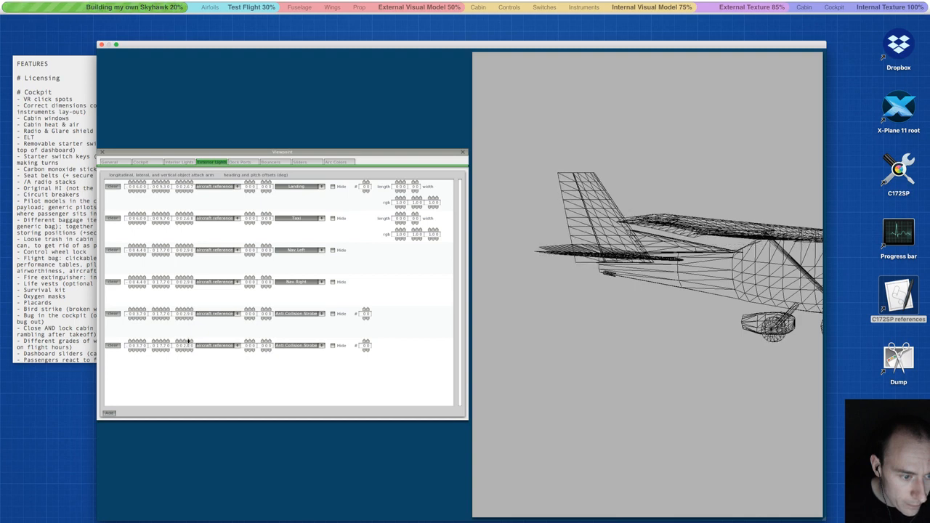
Examine the strobe light placement at the wing tip from the front and the side.
key(a)
key(a)
key(a)
key(a)
key(a)
key(a)
key(a)
key(a)
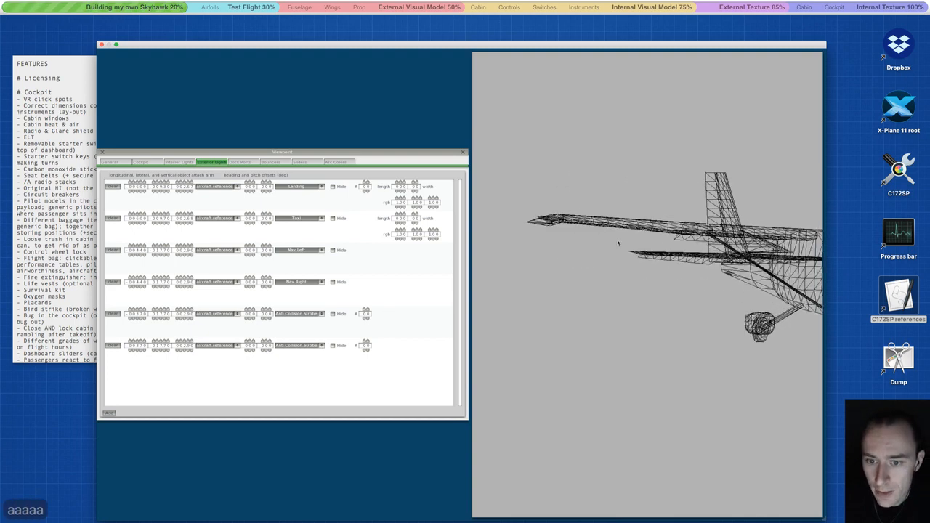
key(a)
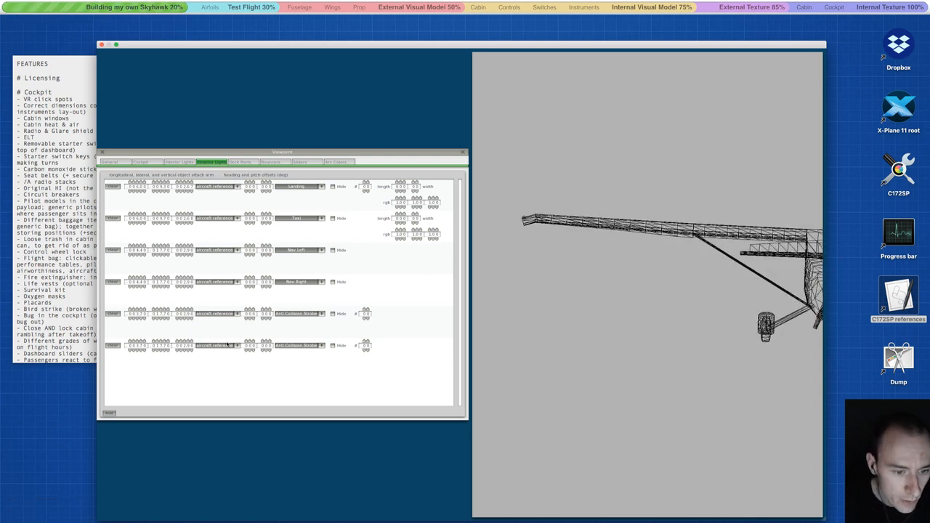
key(d)
key(d)
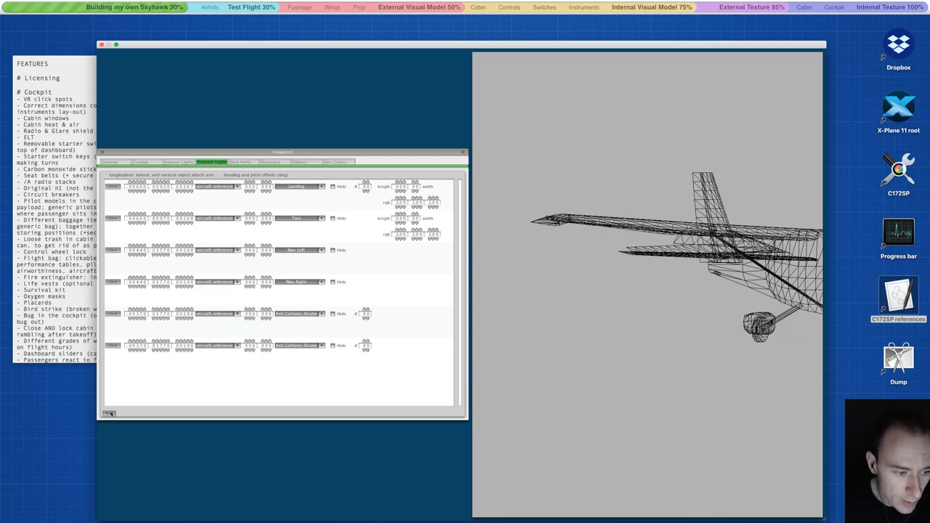
Add a seventh exterior light and set its type to Nav Tail.
click(109, 413)
click(302, 377)
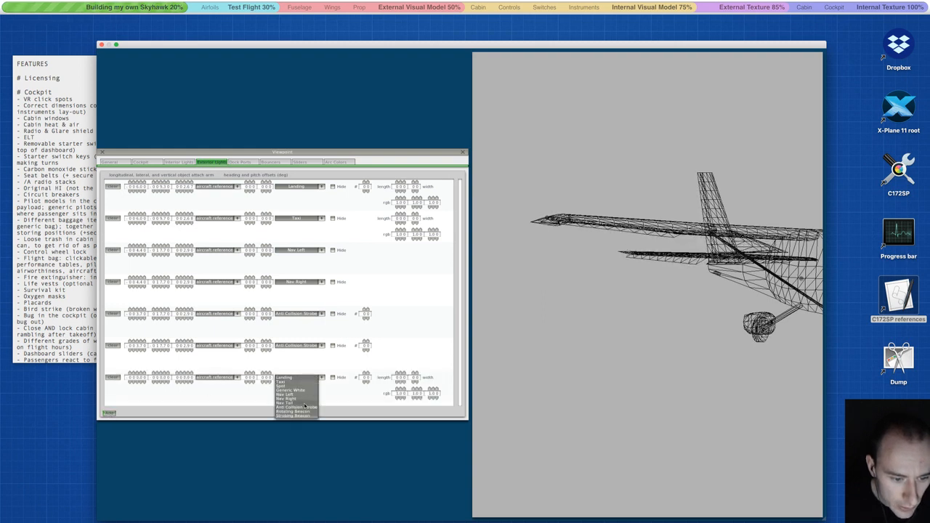
click(304, 404)
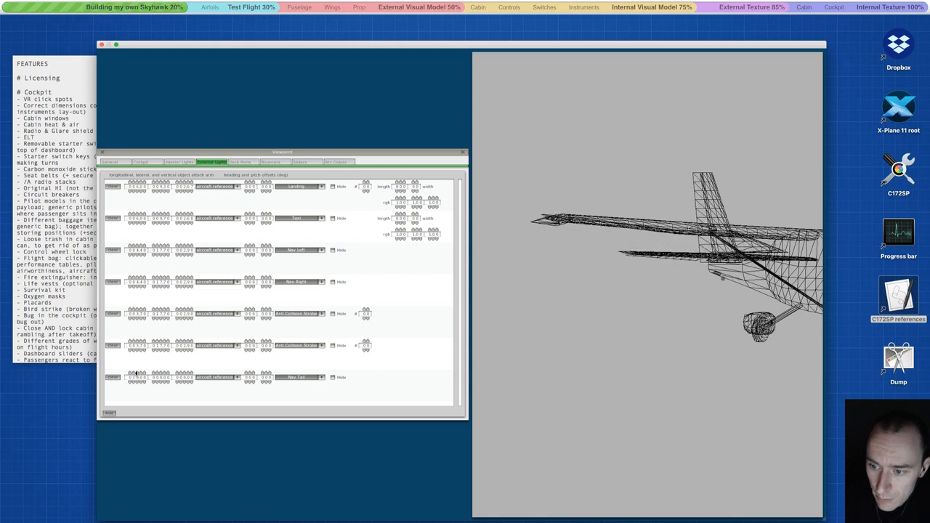
Position the Nav Tail light at the upper rear corner of the vertical fin, adjusting its longitudinal arm and setting its vertical arm to 6.20.
key(d)
key(d)
key(d)
key(d)
key(d)
key(d)
key(d)
key(d)
key(d)
key(d)
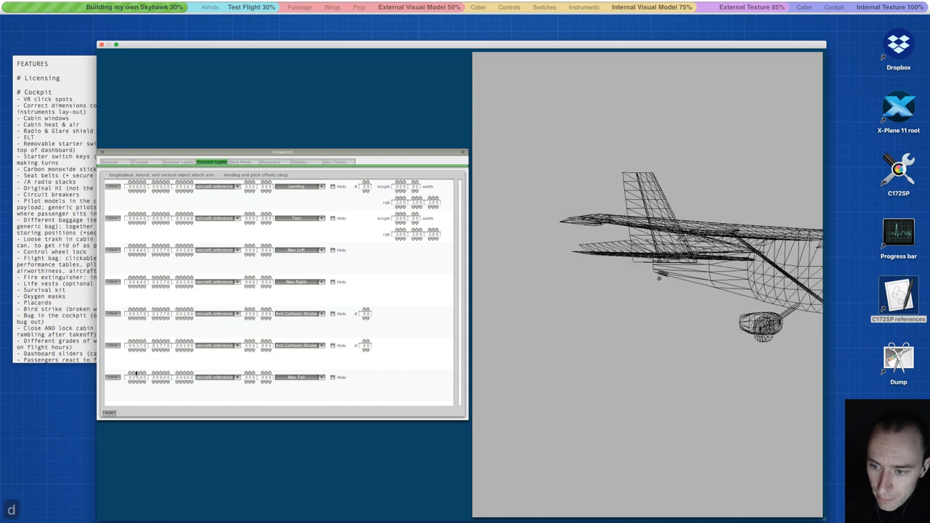
key(d)
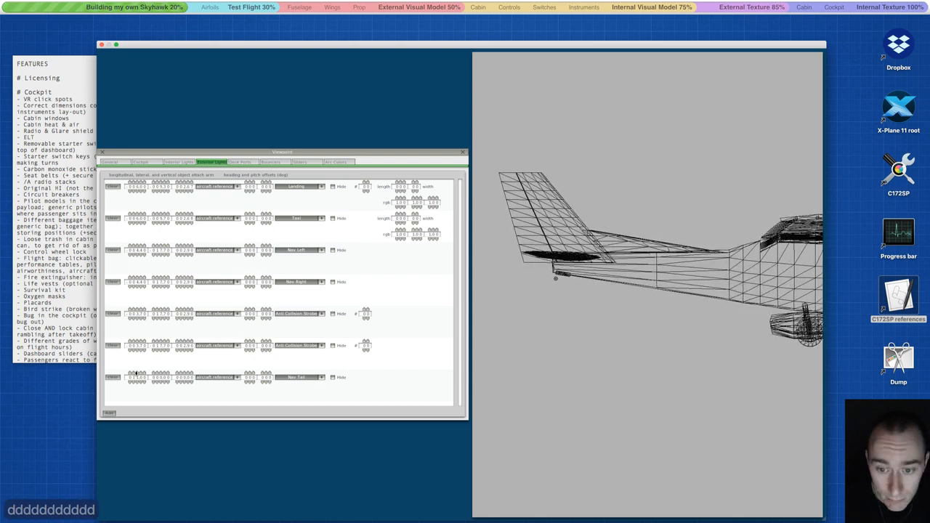
click(141, 373)
click(140, 373)
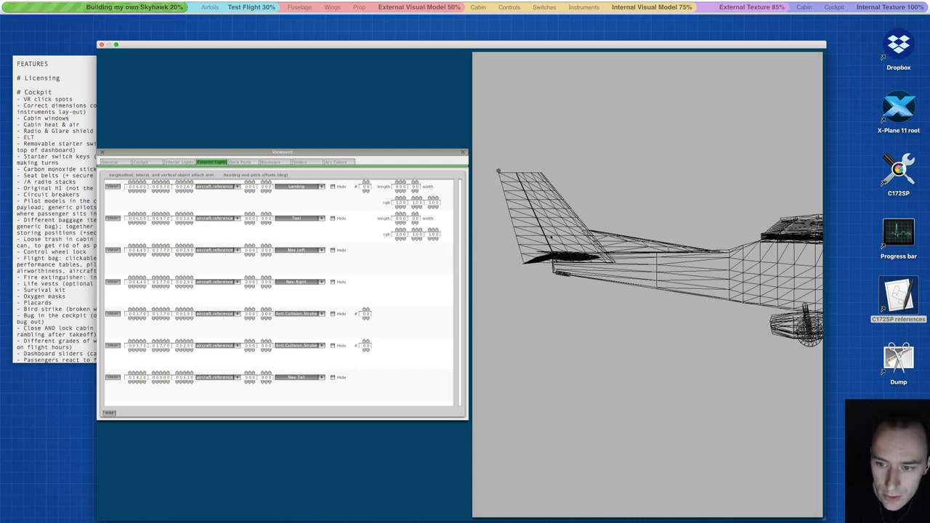
Inspect the model from the side and front to check the exterior light positions on the tail and wing tip.
key(a)
key(a)
key(a)
key(a)
key(a)
key(a)
key(a)
key(a)
key(a)
key(d)
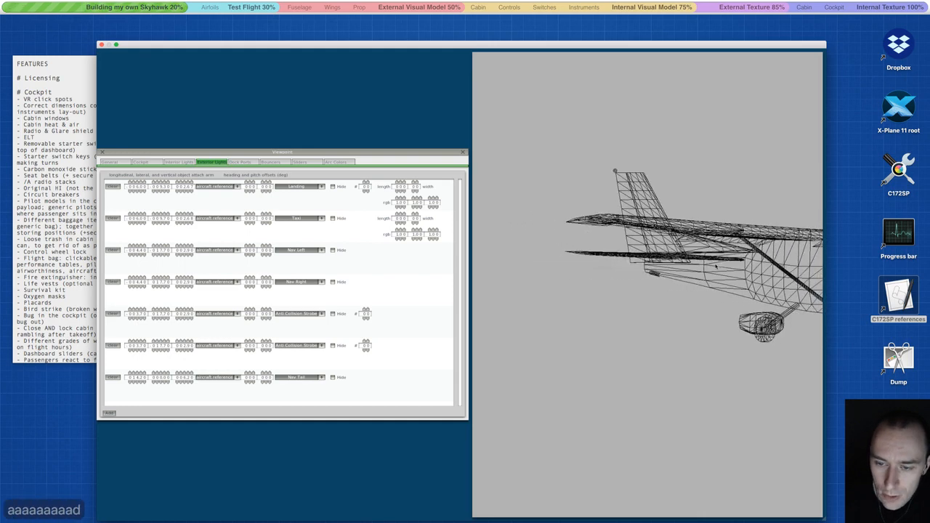
key(d)
key(d)
key(d)
key(d)
key(d)
key(d)
key(d)
key(d)
key(d)
key(d)
key(d)
key(d)
key(d)
key(d)
key(d)
key(d)
key(d)
key(d)
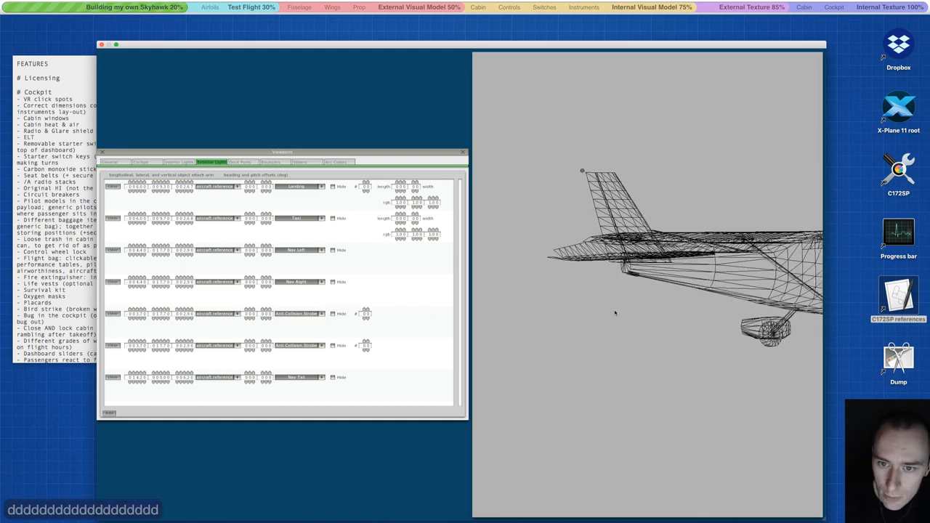
key(d)
key(d)
key(d)
key(d)
key(d)
key(d)
key(d)
key(d)
key(d)
key(d)
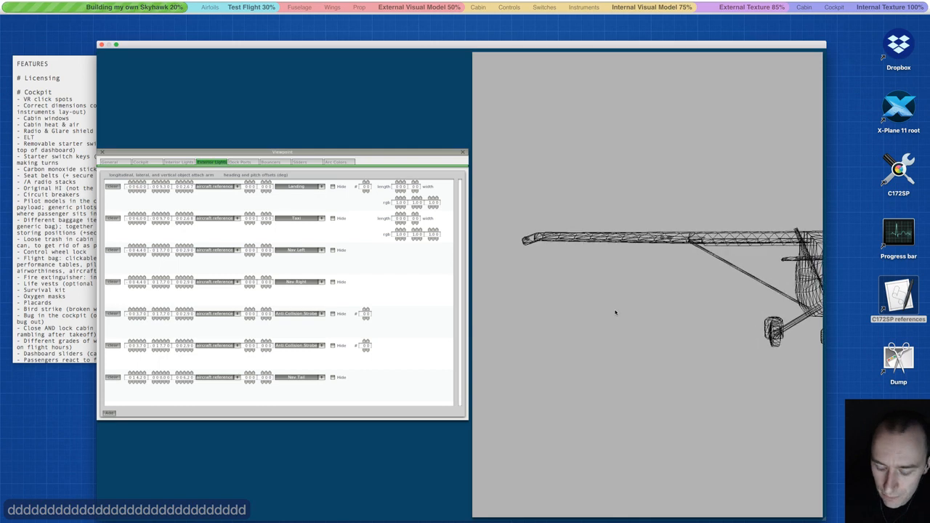
Align the Nav Tail light with the vertical fin as seen from the front, setting its lateral arm to 0.06.
key(Left)
key(Right)
key(Right)
key(Right)
key(Right)
key(Right)
key(Right)
key(Right)
key(Right)
key(Right)
key(Right)
key(Right)
key(Right)
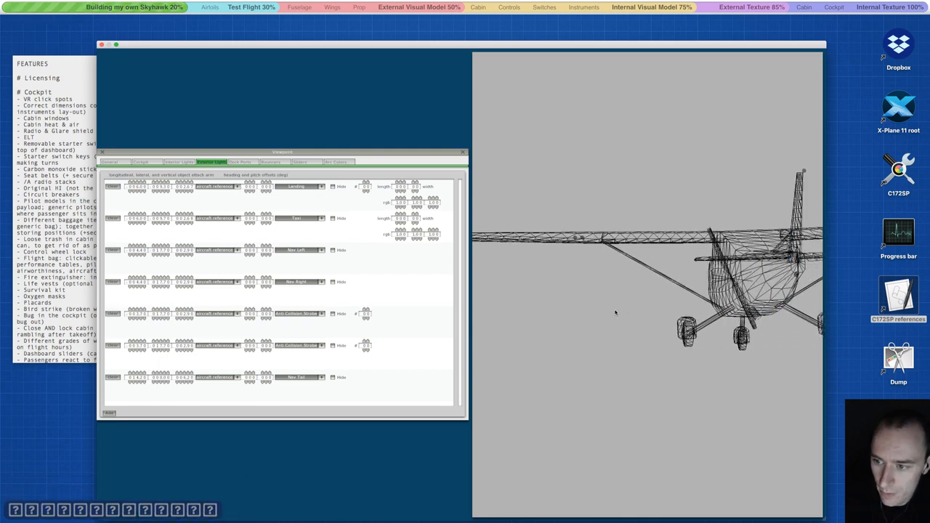
key(Right)
key(d)
key(d)
key(a)
key(a)
key(d)
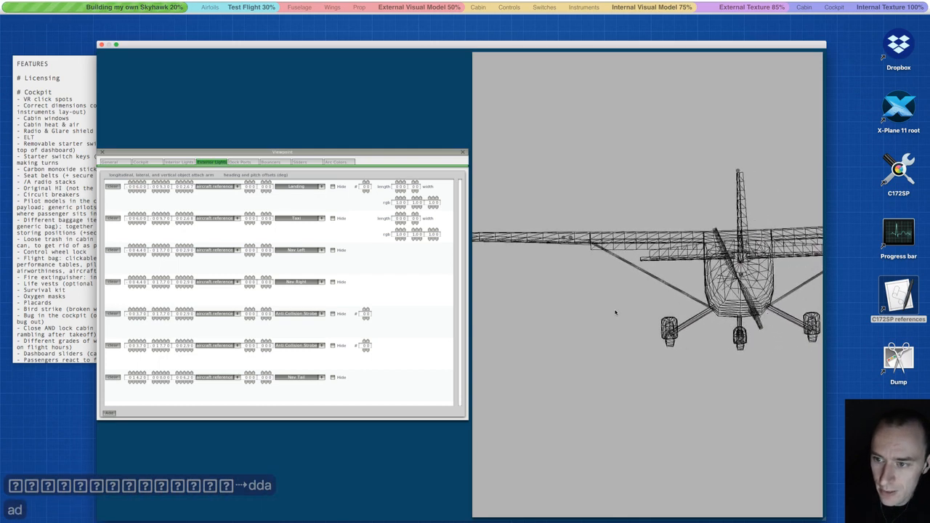
key(a)
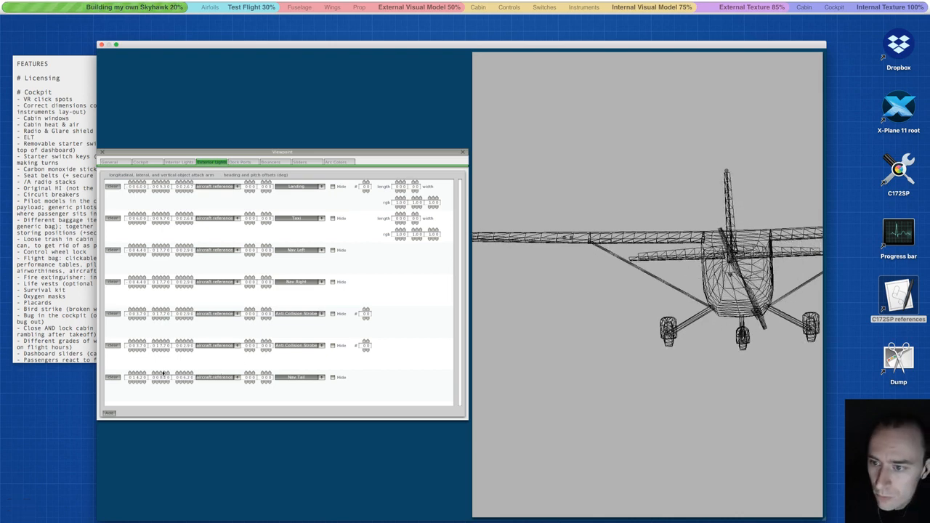
key(d)
key(a)
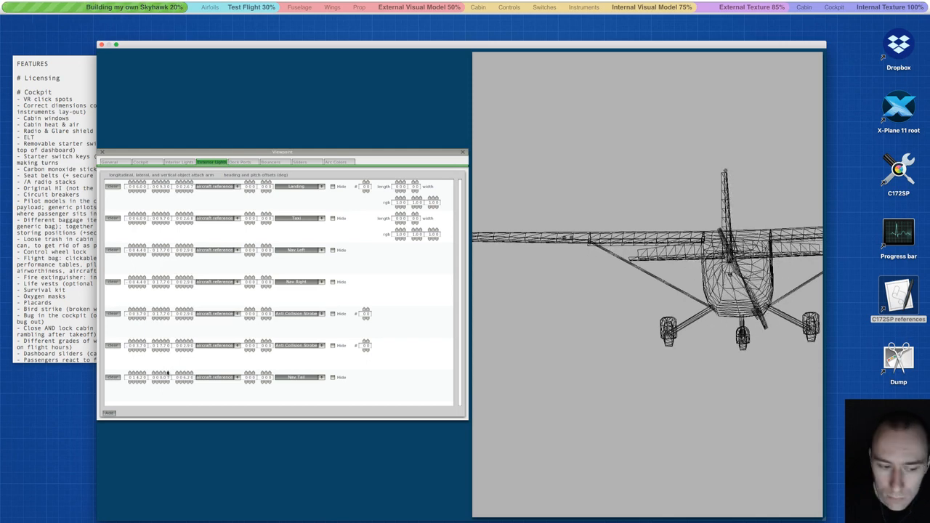
Add an eighth exterior light of type Rotating Beacon, with its lateral arm at 0.06 and vertical arm at 6.20.
click(109, 412)
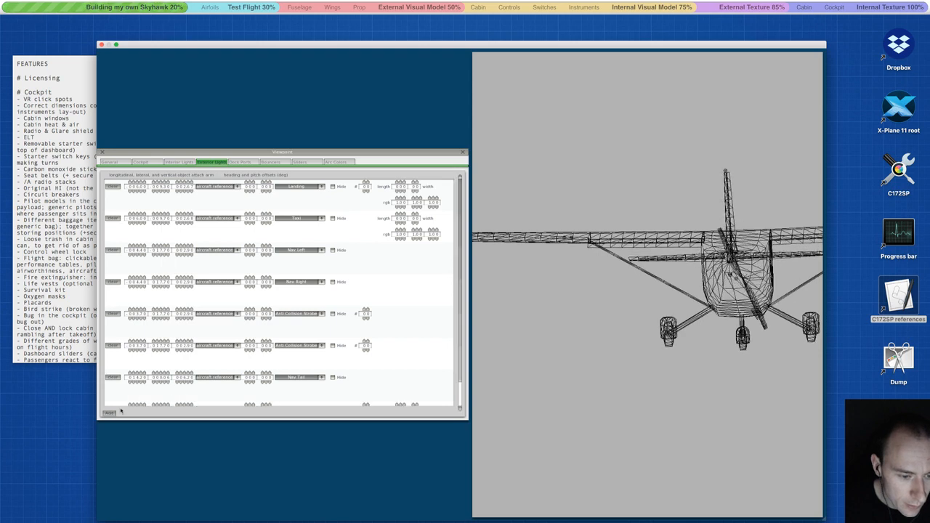
scroll(296, 402, down, 2)
click(298, 390)
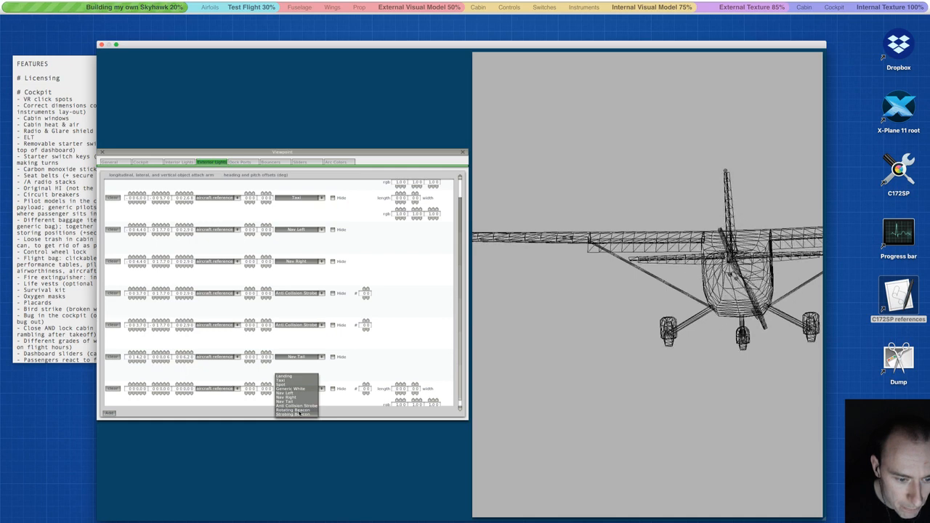
click(298, 409)
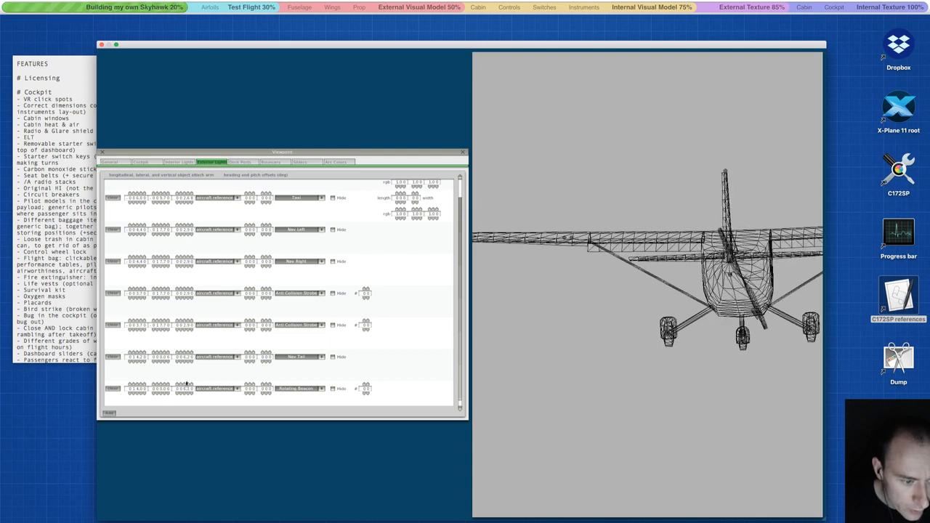
click(187, 393)
Move the Rotating Beacon forward along the top of the fin, checked from the side, setting its longitudinal arm to 12.40.
click(872, 349)
click(738, 292)
key(a)
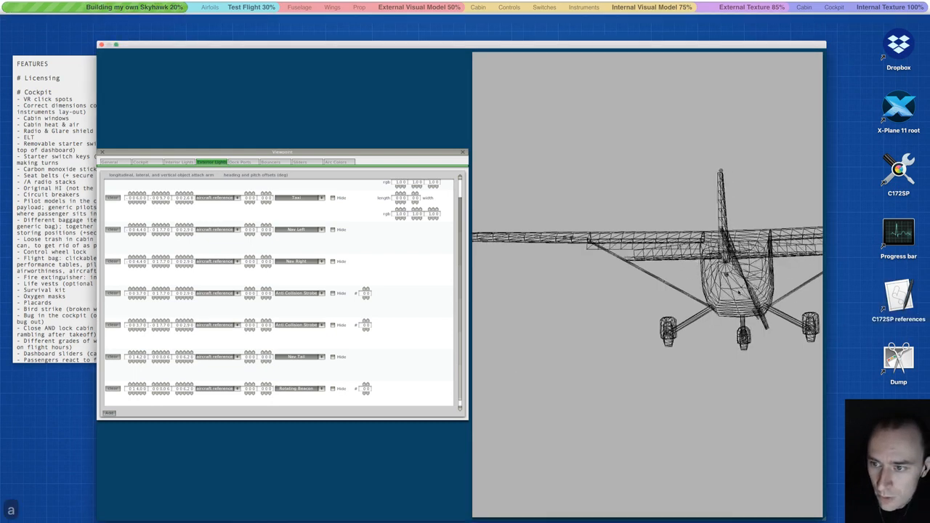
key(a)
key(a)
key(a)
key(a)
key(a)
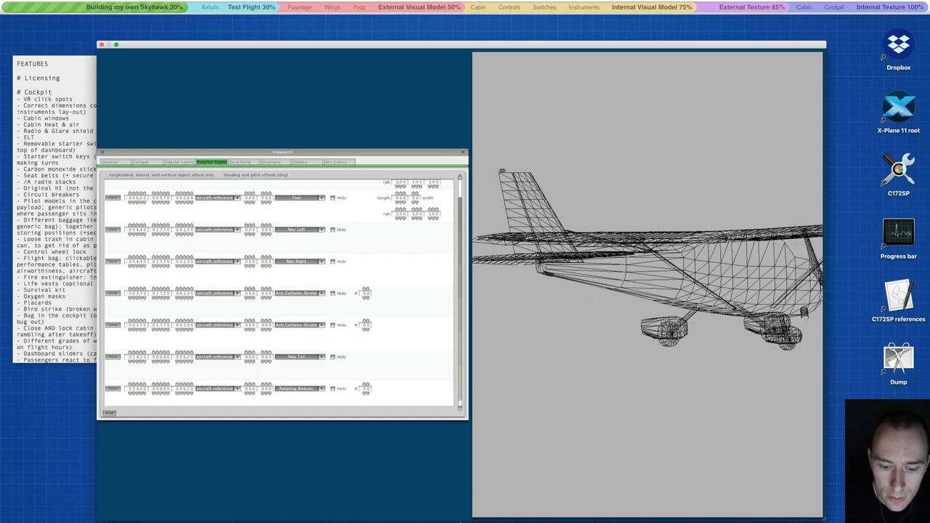
click(141, 393)
click(140, 393)
click(141, 393)
click(141, 393)
click(141, 393)
click(141, 393)
click(141, 393)
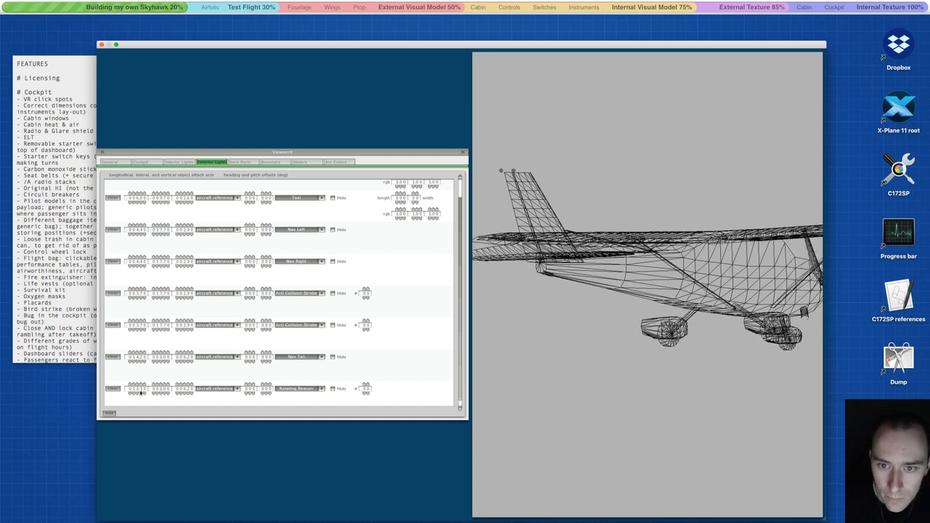
click(140, 393)
click(141, 393)
click(141, 393)
click(141, 393)
click(141, 393)
click(141, 393)
click(141, 393)
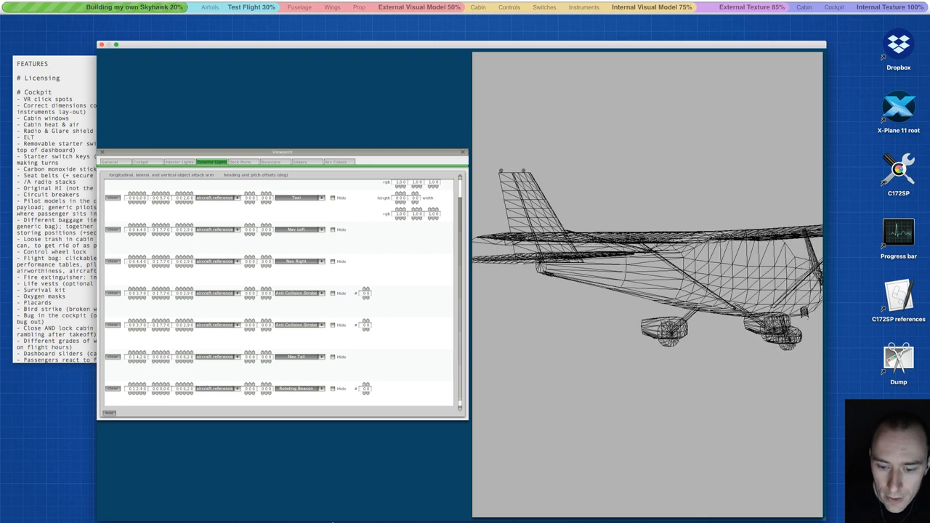
Switch to Chrome, search images for "c172sp tail" and enlarge the photo of the parked Cessna 172 SP's tail.
click(71, 440)
mouse_move(278, 520)
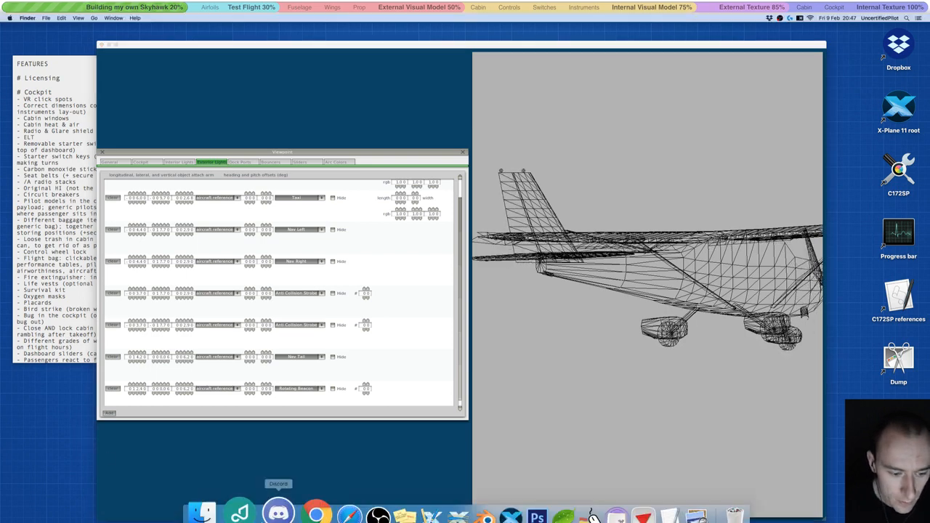
click(316, 513)
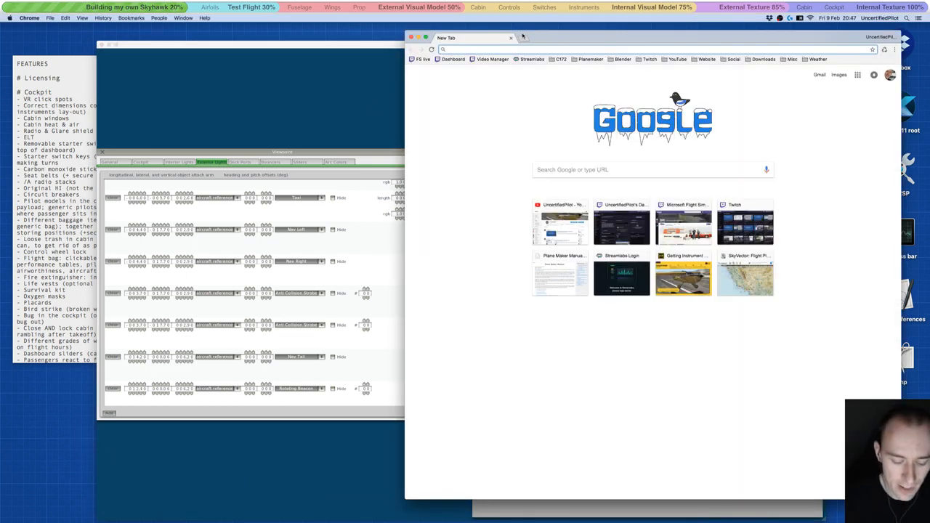
text(c172)
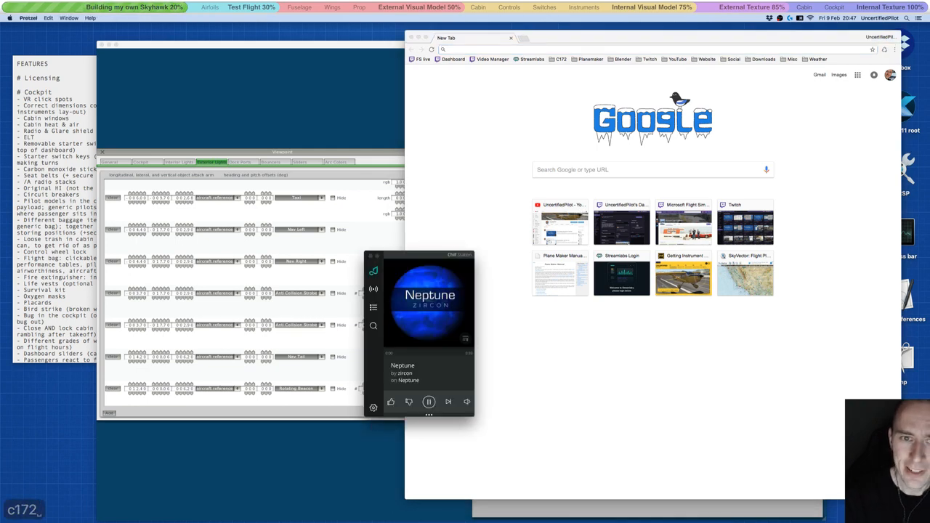
key(super+h)
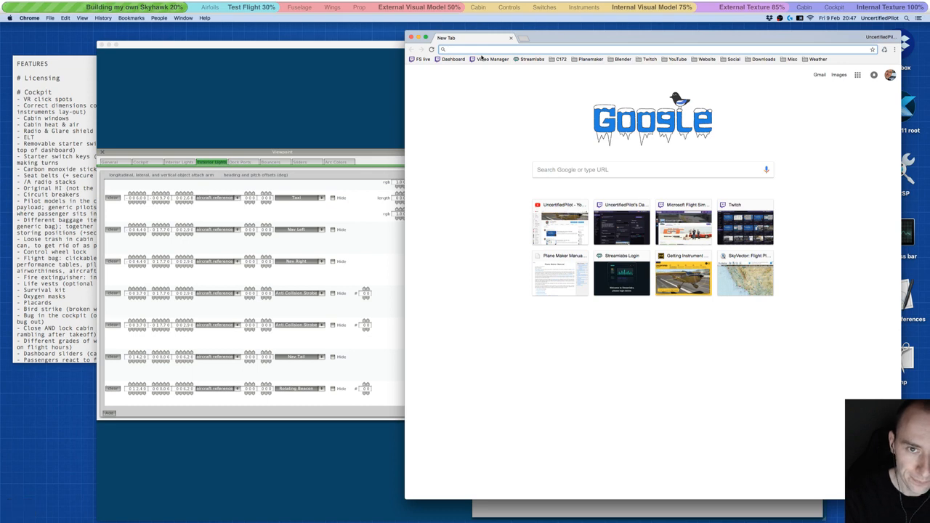
text(c172sp )
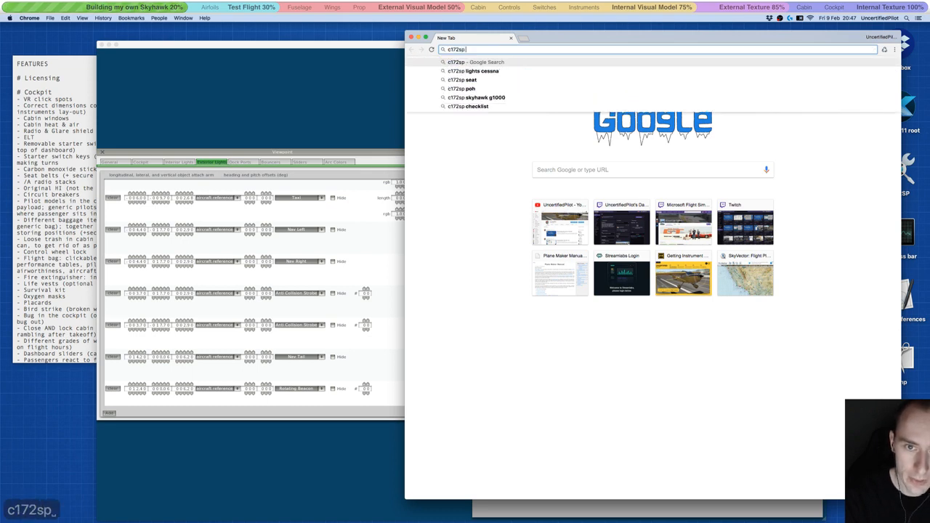
text(tail)
key(Return)
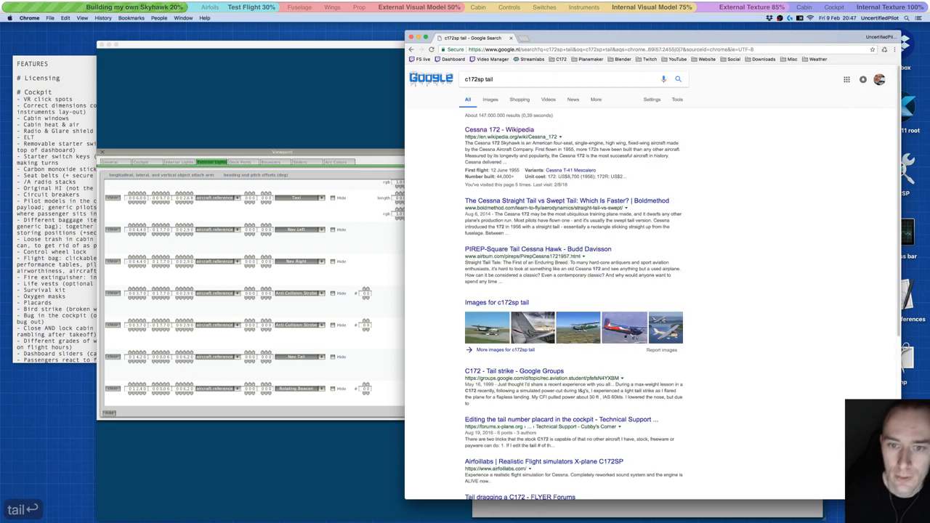
click(491, 99)
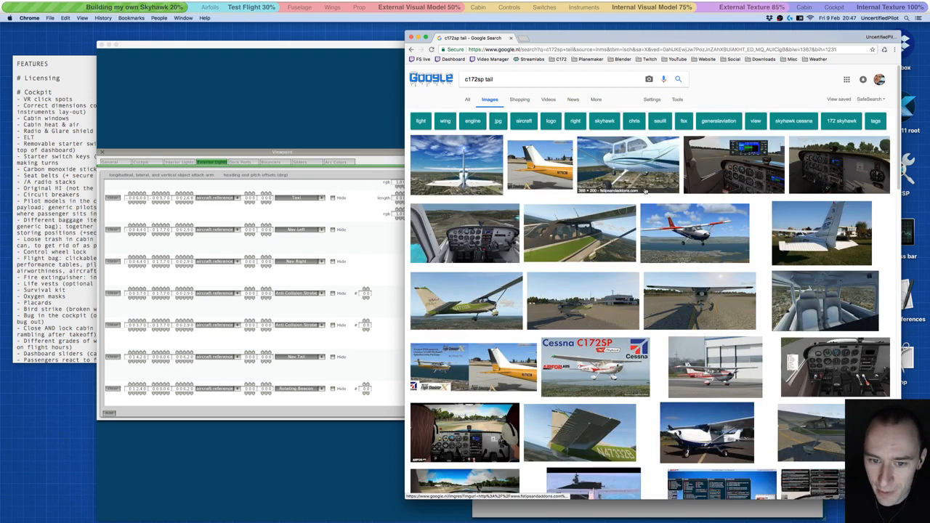
click(832, 211)
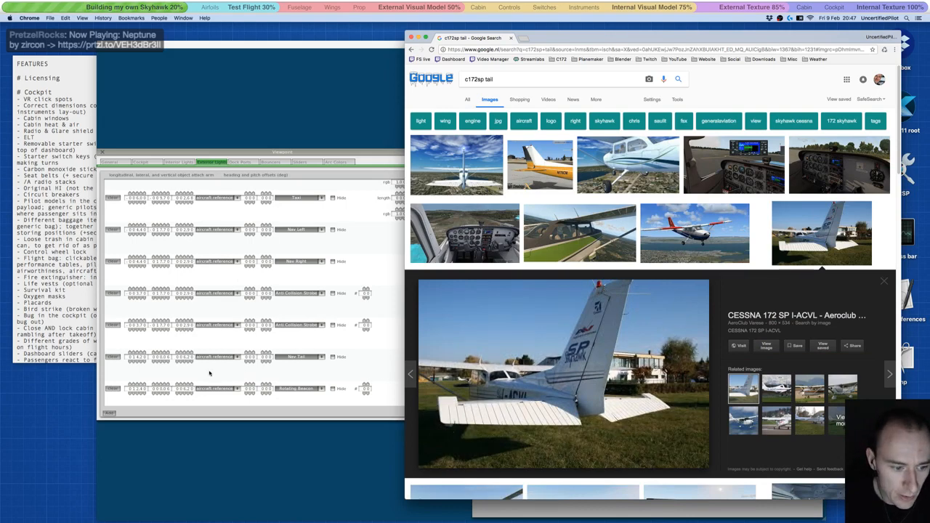
Fine-tune the Rotating Beacon's vertical arm at the top of the fin, comparing it with the reference photo in Chrome.
drag(546, 44, 661, 403)
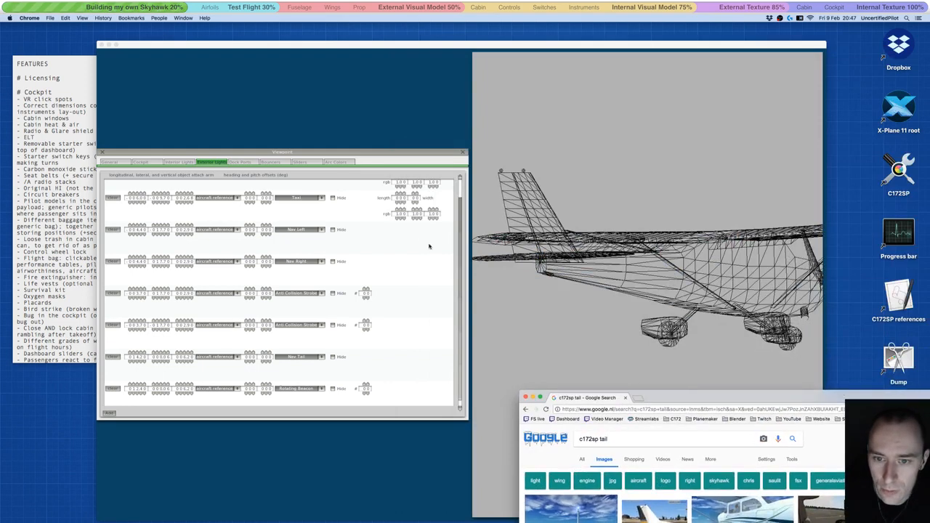
click(227, 372)
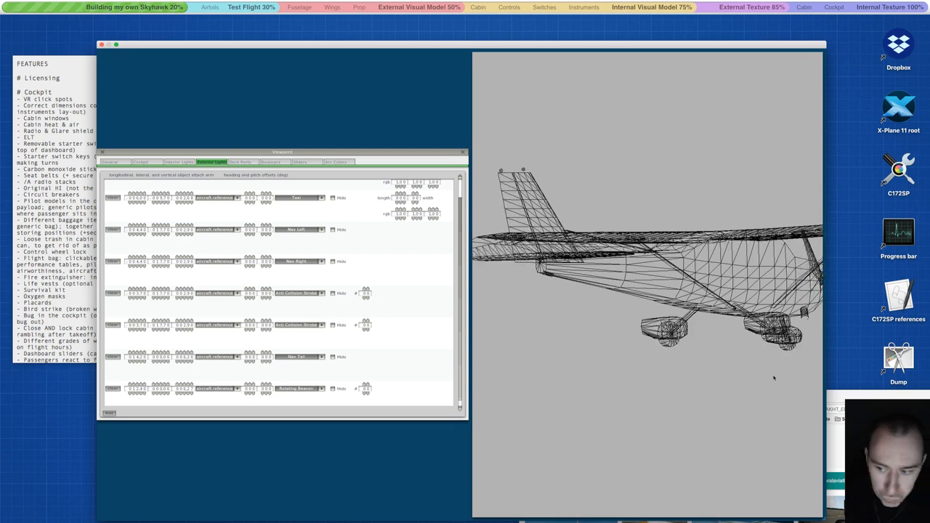
drag(842, 395, 704, 148)
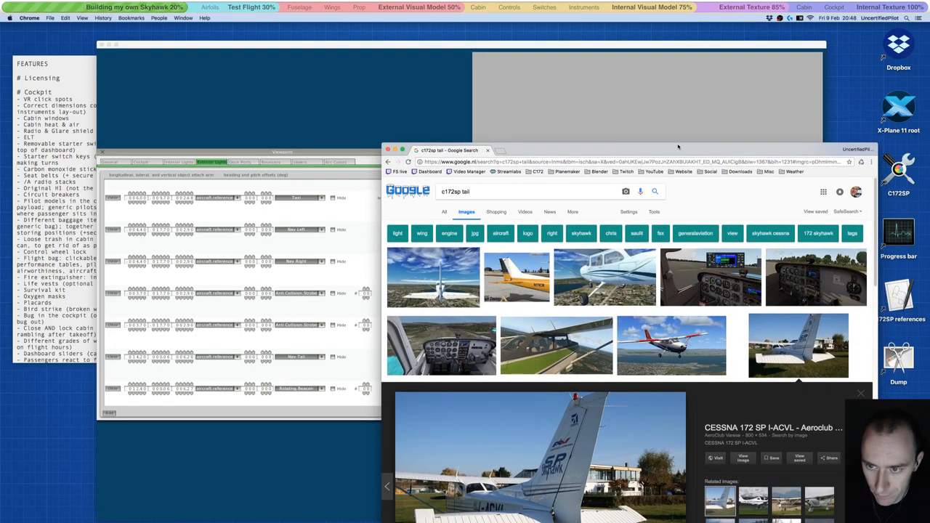
drag(677, 147, 721, 81)
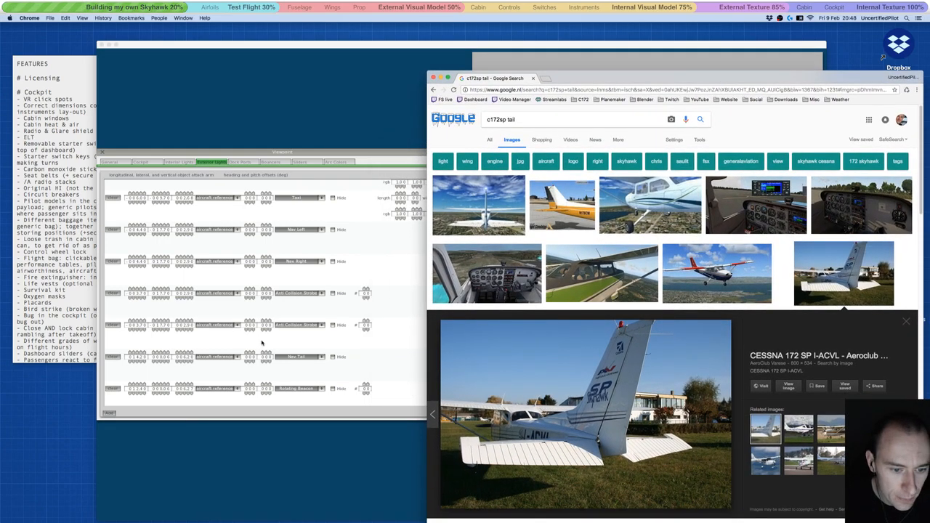
Add a ninth exterior light in Plane Maker and review its available light types, keeping Landing.
click(300, 339)
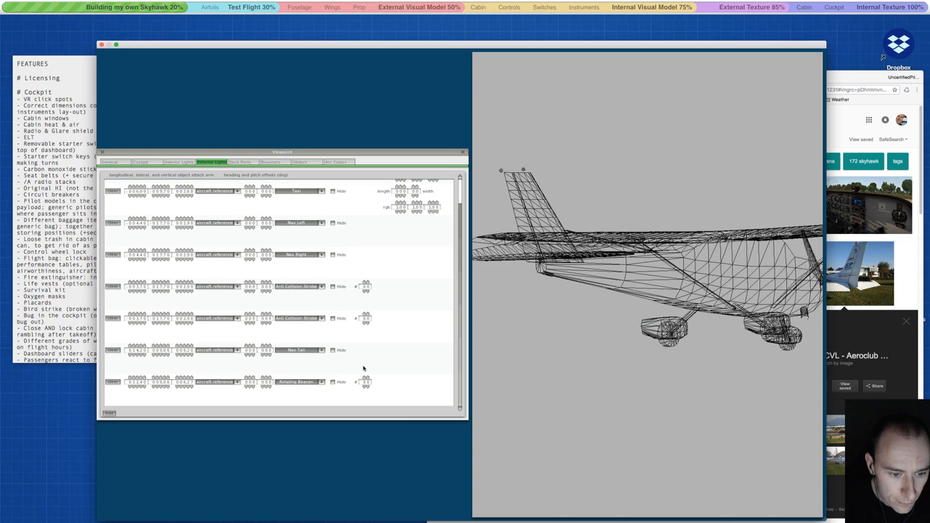
scroll(221, 377, down, 1)
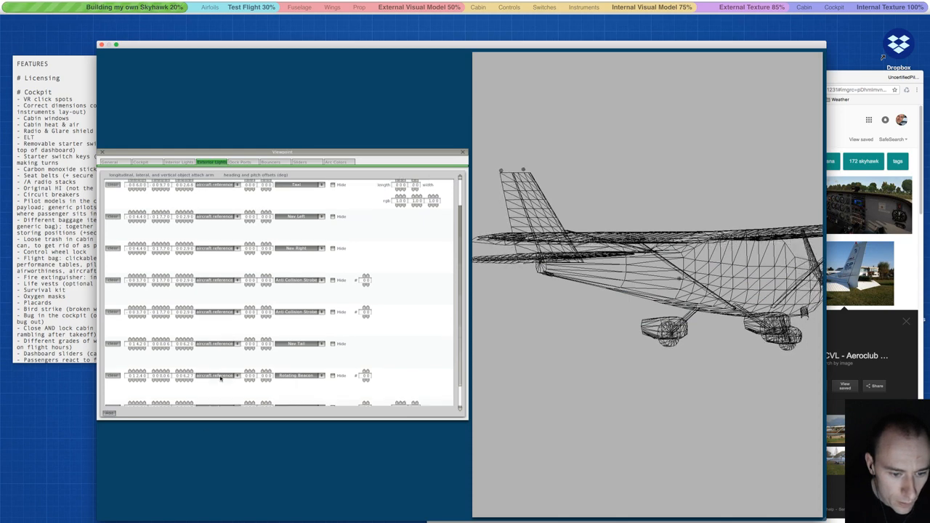
scroll(221, 378, down, 2)
click(304, 382)
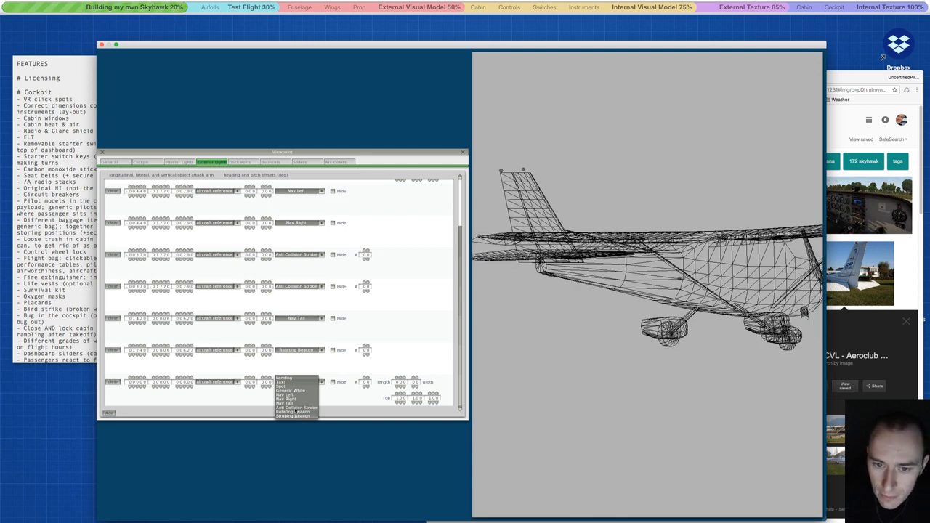
click(332, 395)
Return to Chrome and browse the c172sp tail image results for photos of the beacon on the fin.
click(885, 246)
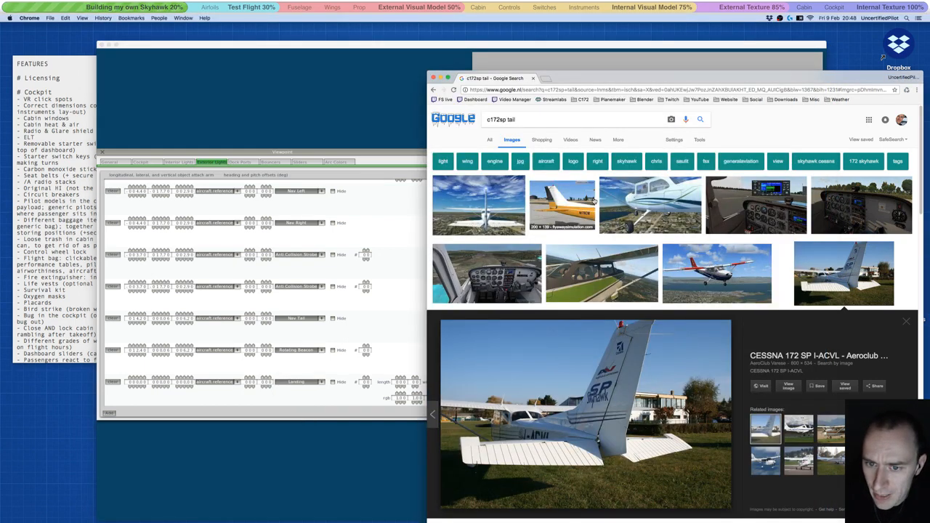
scroll(594, 201, down, 10)
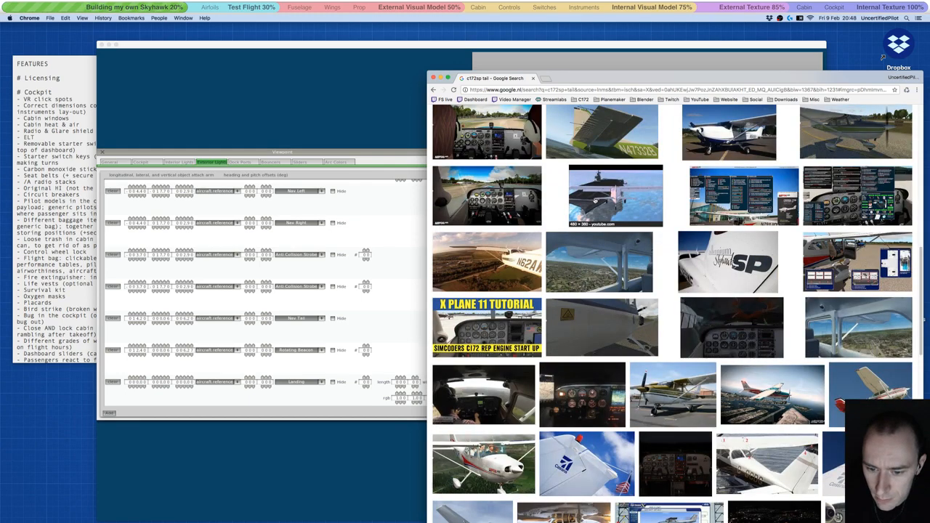
scroll(594, 200, down, 3)
scroll(594, 200, down, 5)
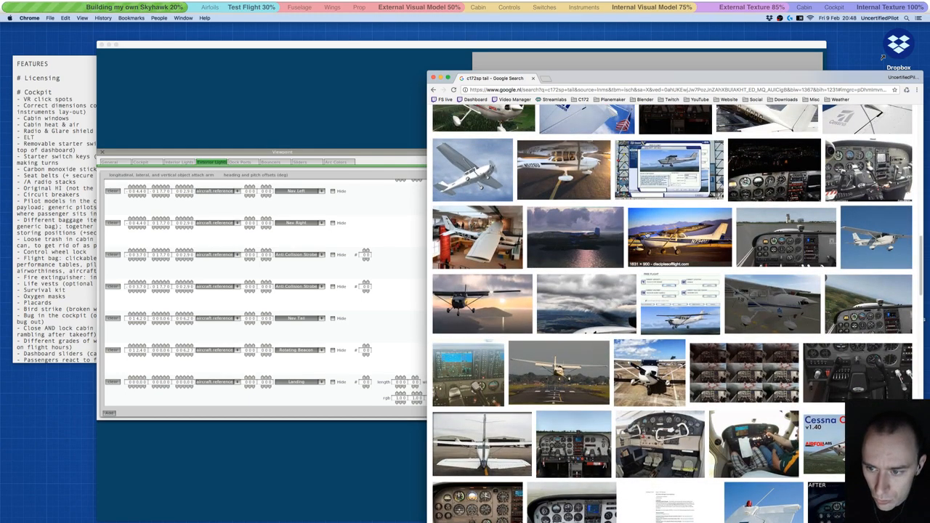
scroll(696, 251, up, 4)
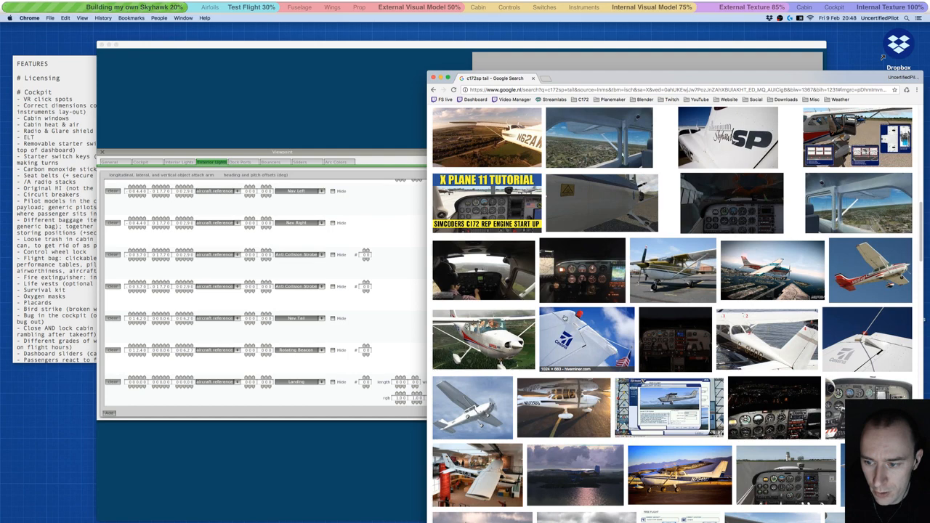
scroll(560, 118, up, 10)
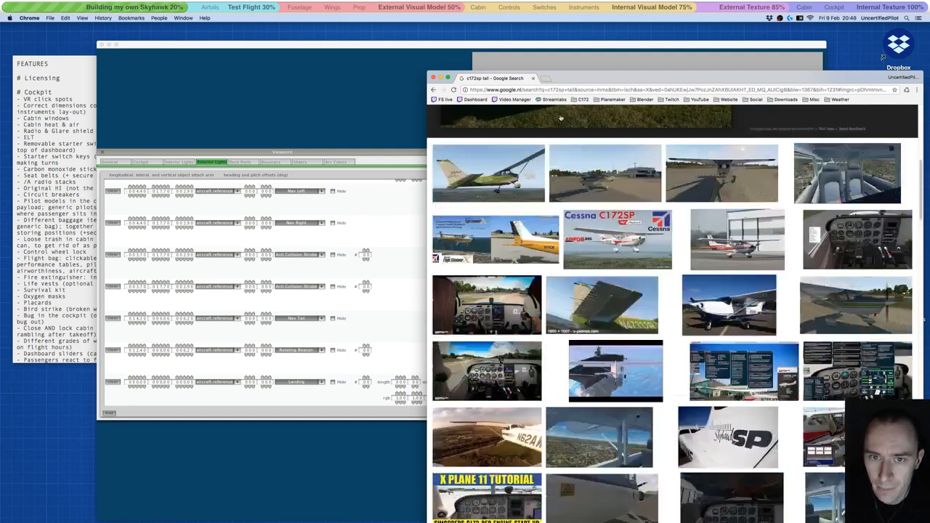
Search images for "c172sp strobing beacon" and look through the results for the light's location on the aircraft.
double_click(510, 119)
text(s)
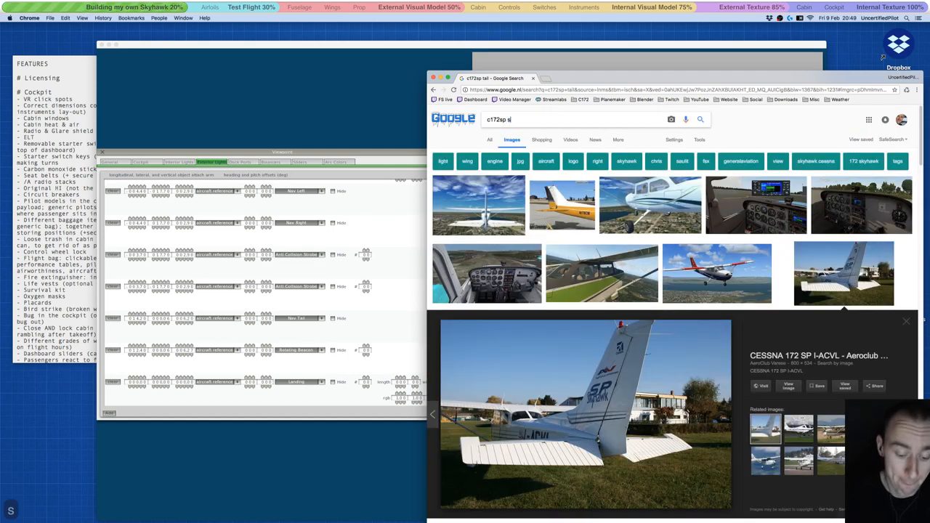
text(trobing beacon)
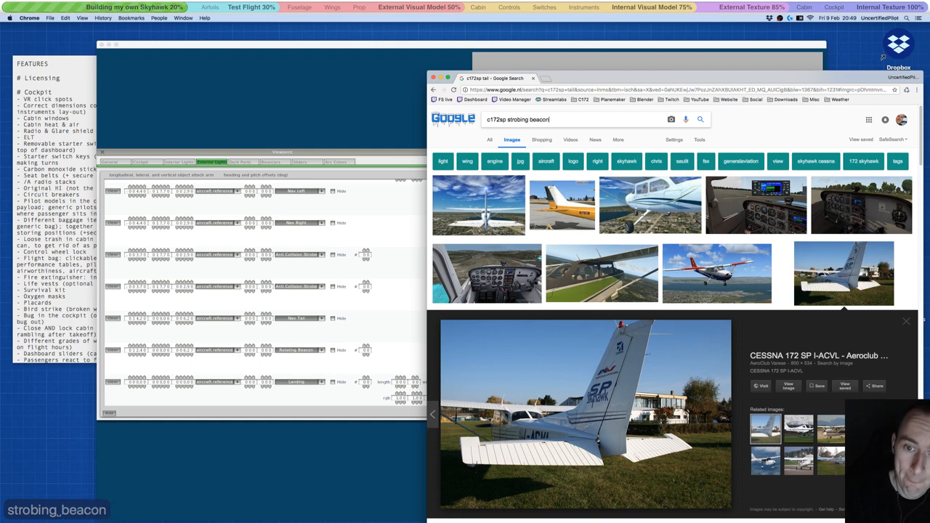
key(Return)
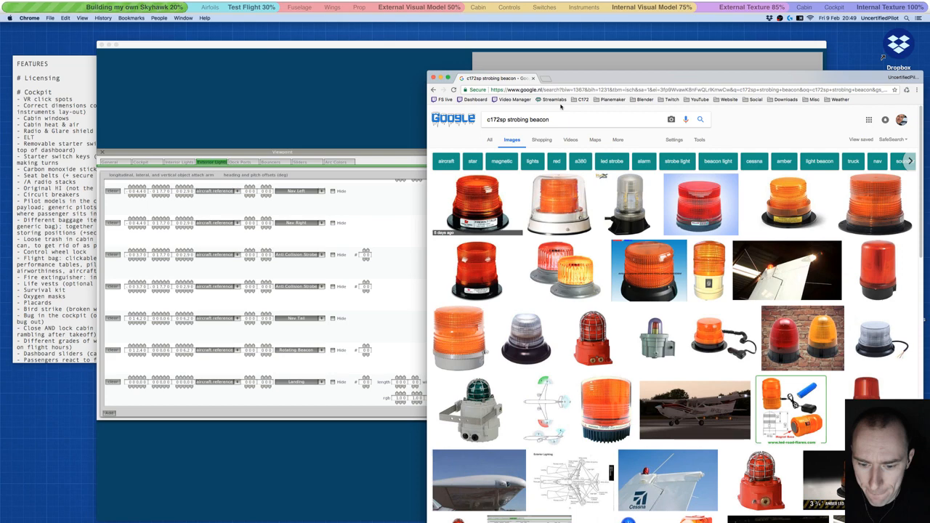
scroll(581, 262, down, 5)
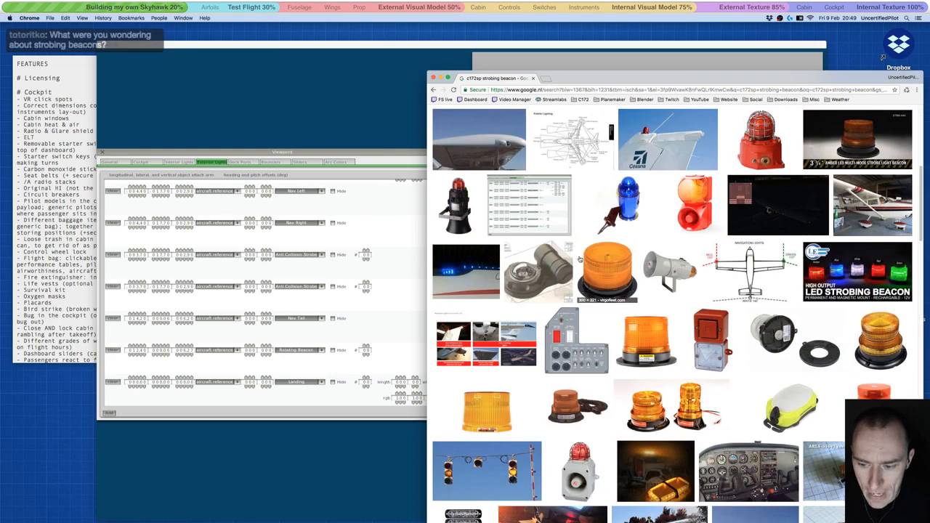
Browse further through the "c172sp strobing beacon" image results for aircraft photos showing such a light.
scroll(579, 258, down, 10)
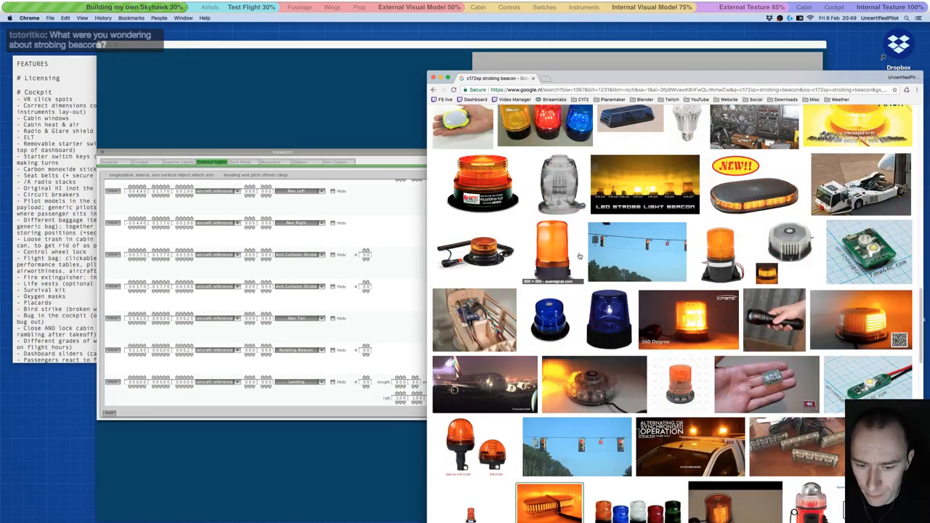
scroll(579, 256, up, 15)
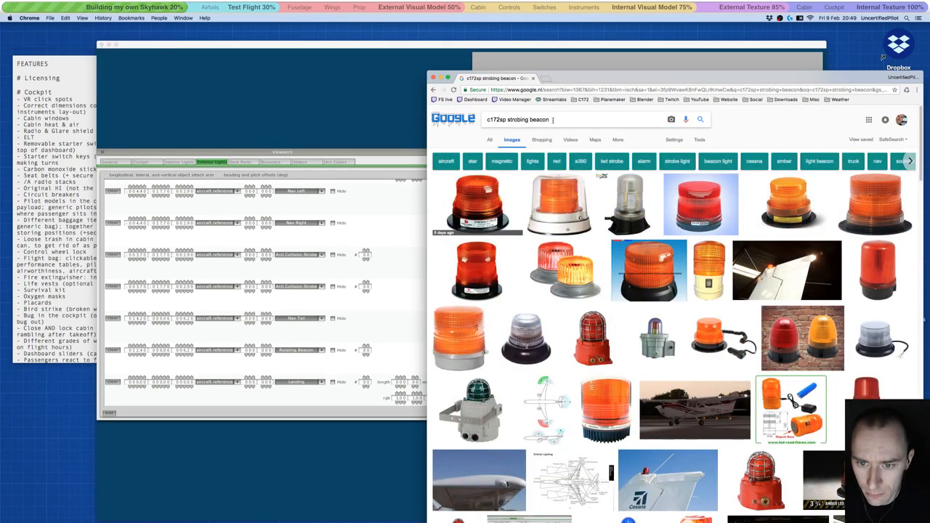
scroll(554, 123, down, 5)
scroll(553, 123, up, 5)
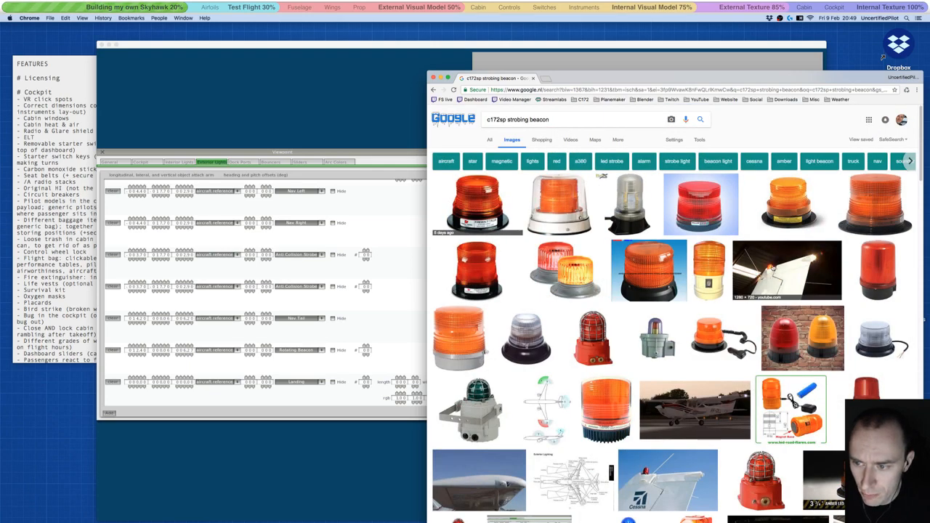
scroll(602, 256, down, 5)
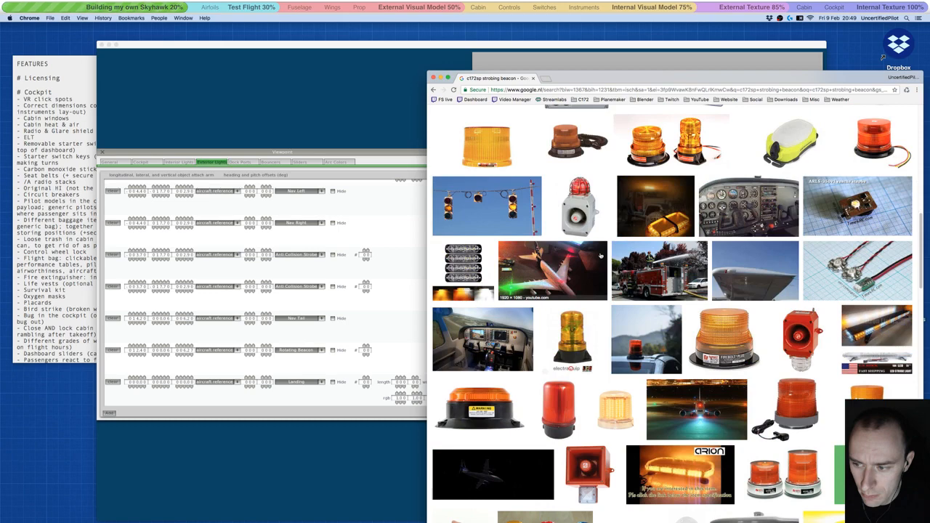
scroll(600, 256, down, 10)
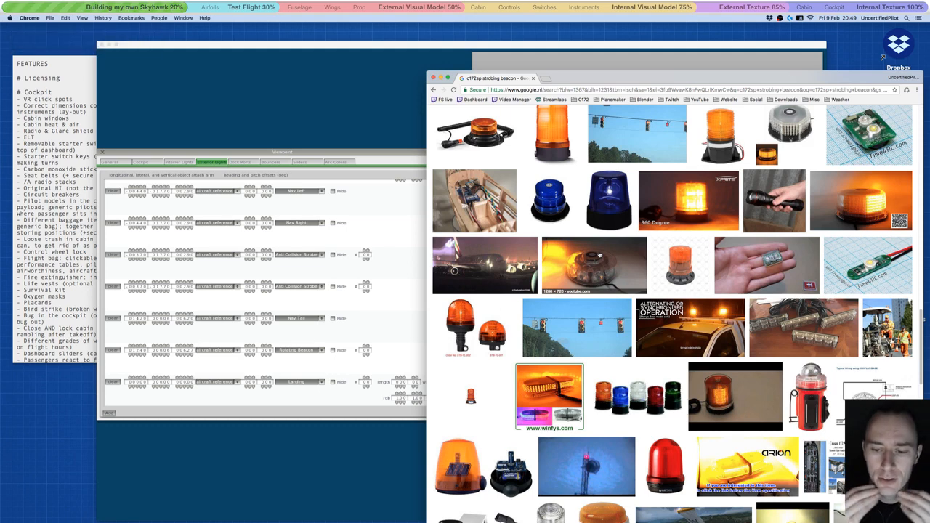
Switch to Plane Maker, review the light types offered for the ninth exterior light and remove that extra light.
click(300, 370)
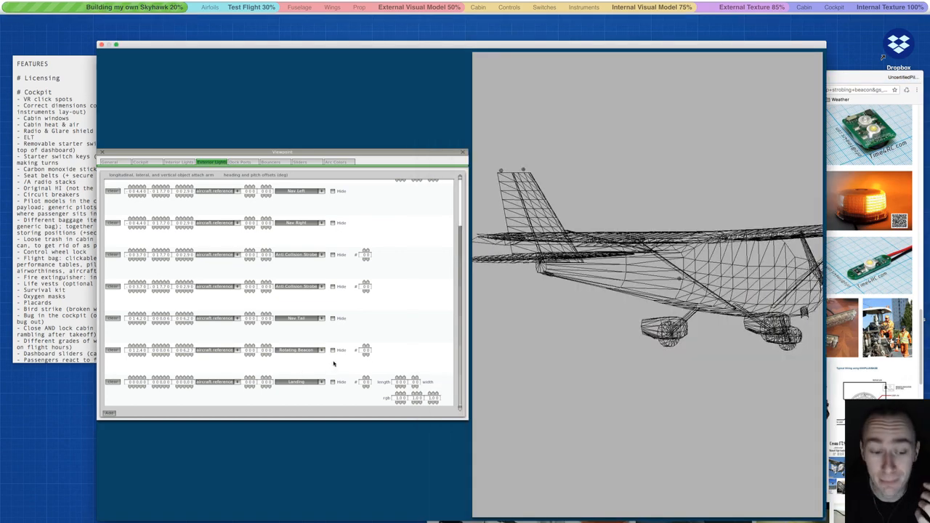
click(288, 383)
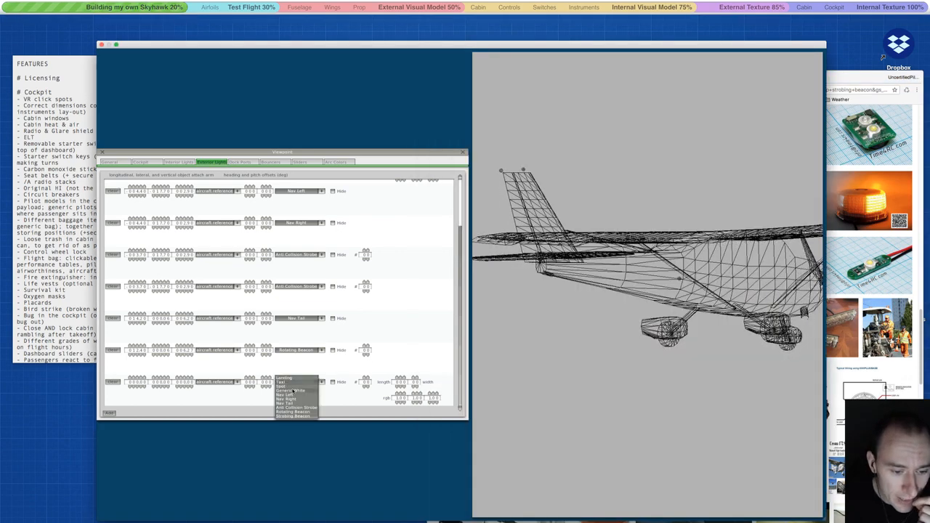
key(alt+super+8)
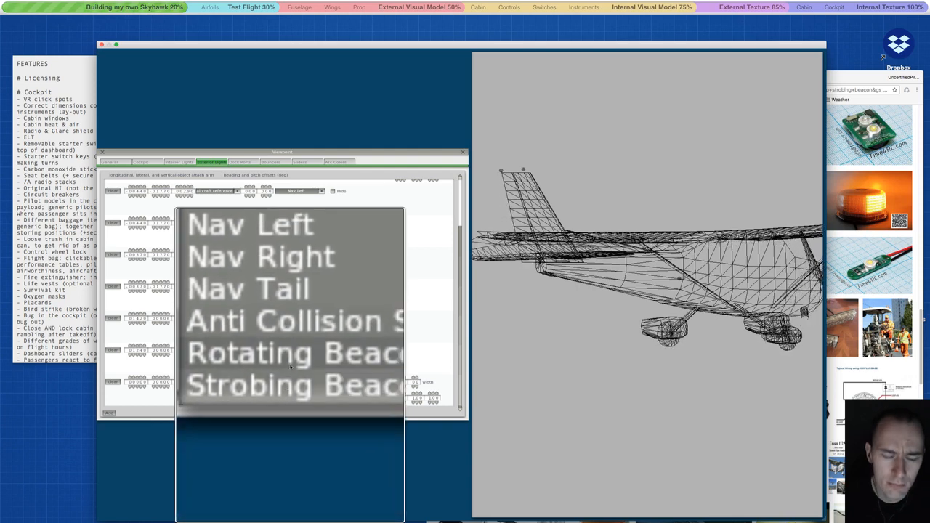
key(alt+super+8)
click(421, 328)
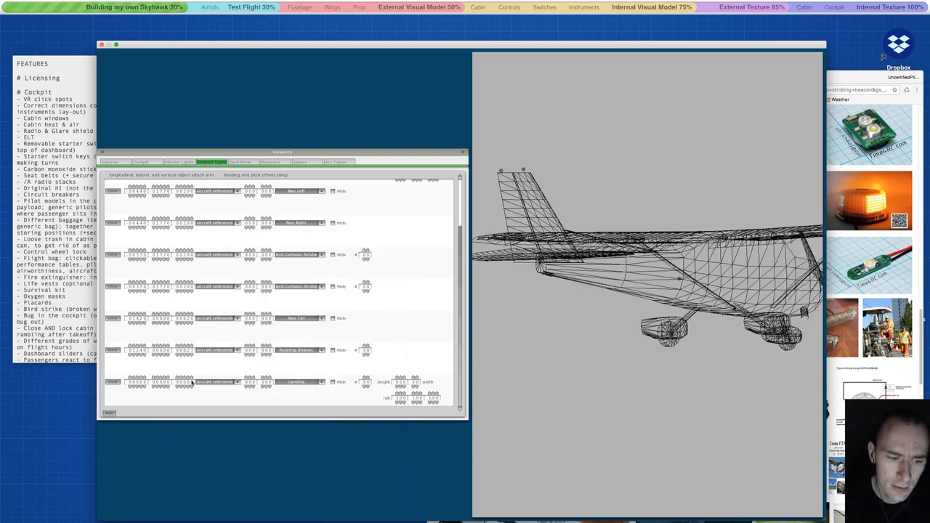
scroll(111, 383, up, 1)
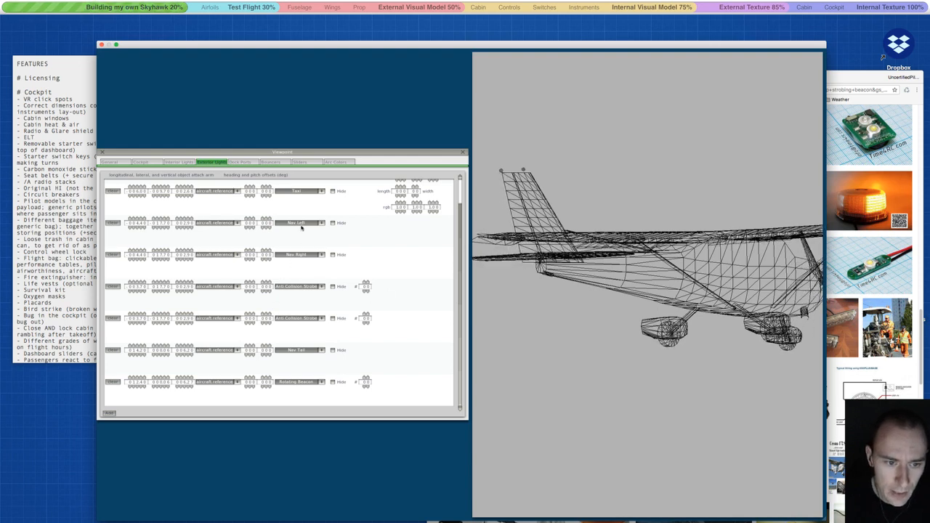
scroll(396, 287, up, 3)
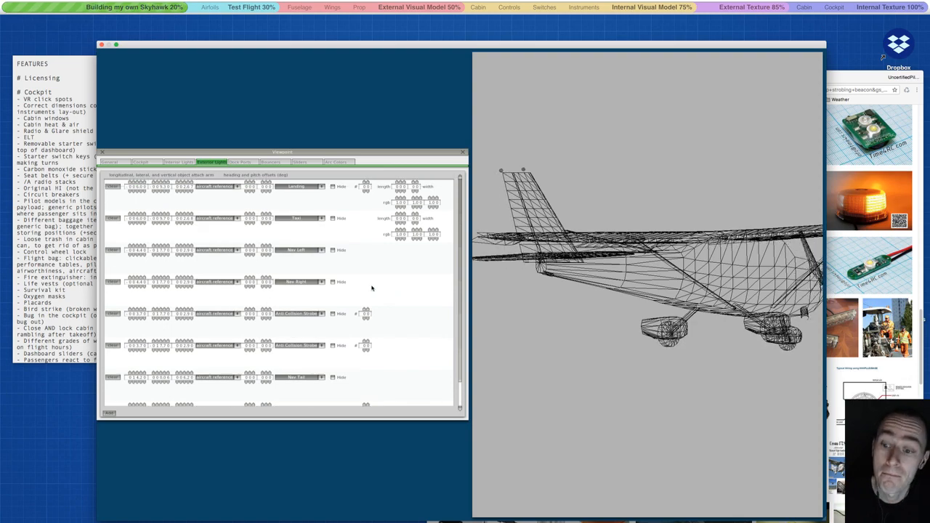
Rotate the wireframe aircraft round to a front view to inspect the model and its placed lights.
key(a)
key(a)
key(a)
key(a)
key(a)
key(a)
key(a)
key(a)
key(a)
key(a)
key(a)
key(a)
key(a)
key(a)
key(a)
key(a)
key(a)
key(a)
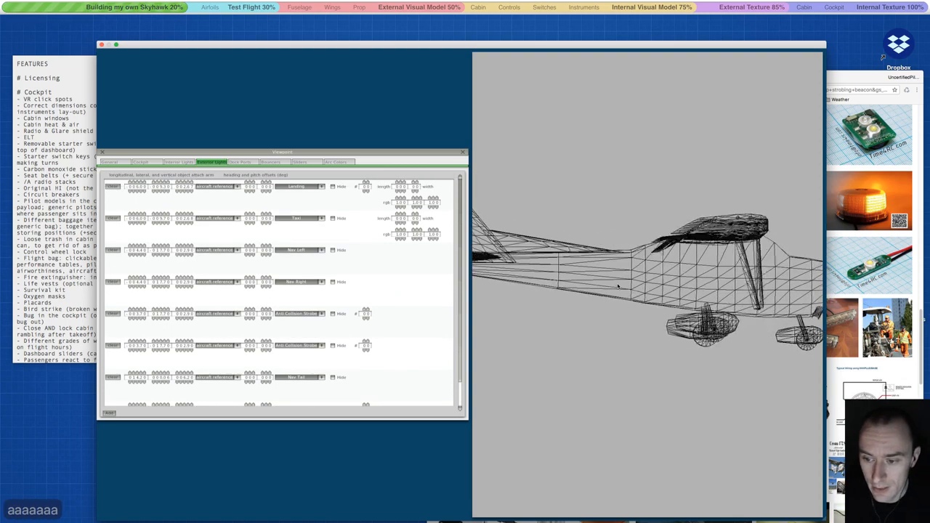
key(a)
key(a)
key(a)
key(a)
key(a)
key(a)
key(a)
key(a)
key(a)
key(a)
key(a)
key(a)
key(a)
key(a)
key(a)
key(a)
key(a)
key(a)
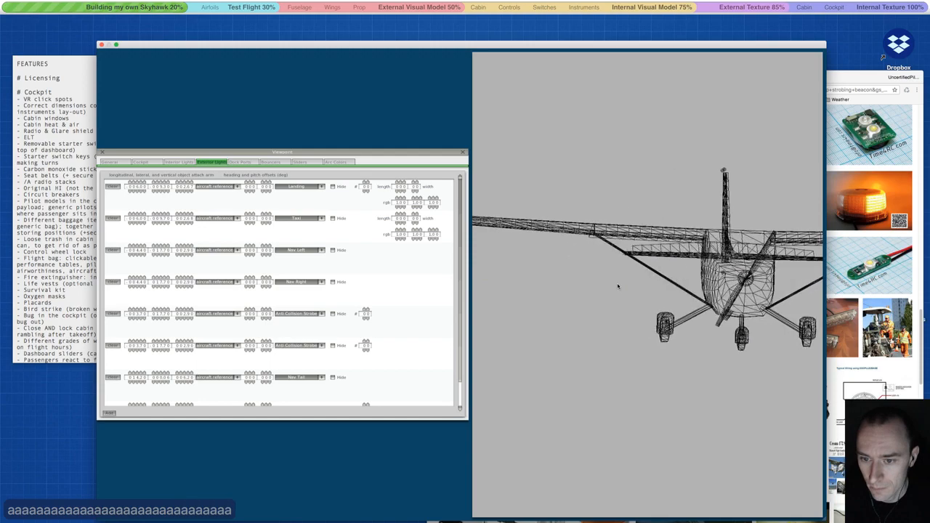
key(d)
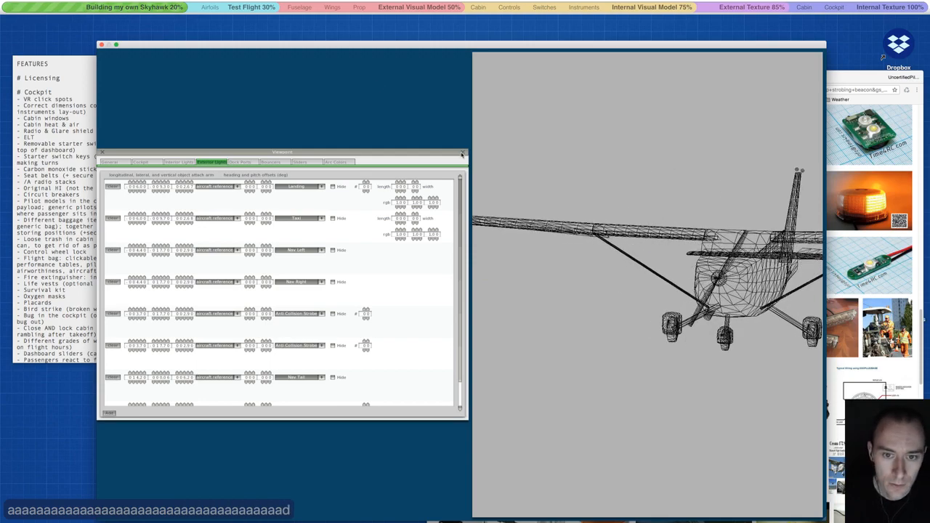
Close the Viewpoint settings and save the aircraft.
click(463, 152)
key(ctrl+s)
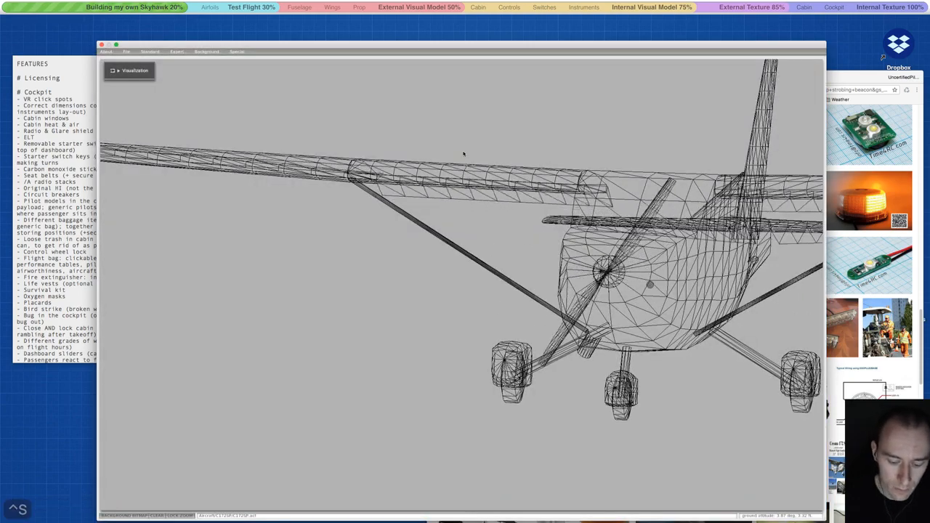
key(shift+minus)
key(shift+minus)
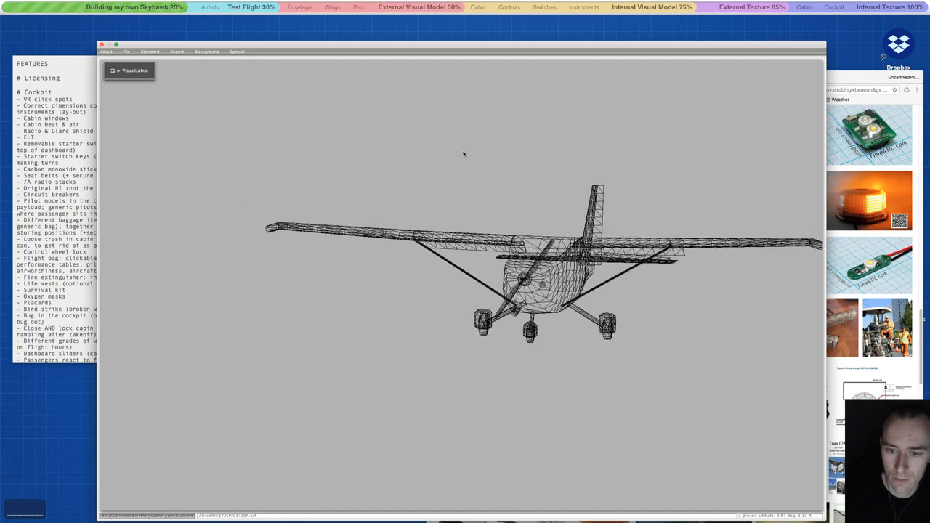
Open the aircraft's Systems settings and examine the autopilot and stall warning options under General 1.
click(150, 52)
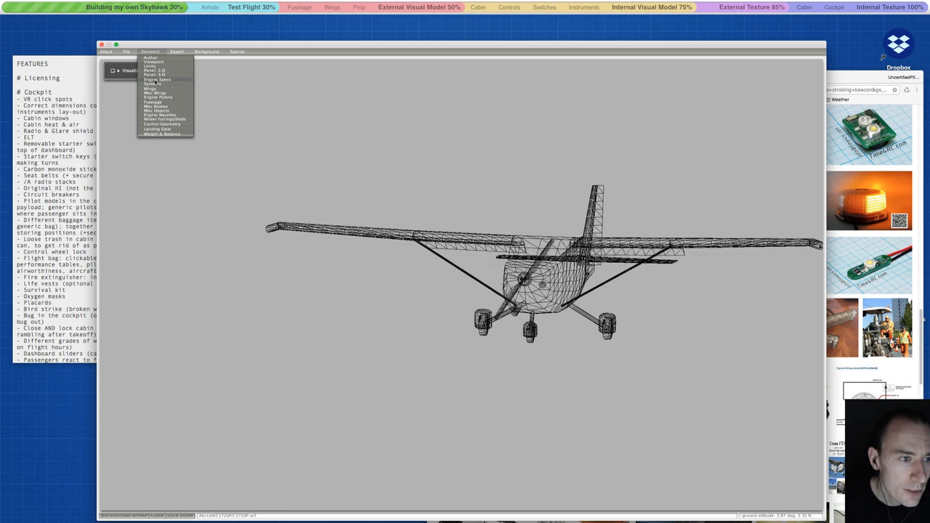
click(152, 84)
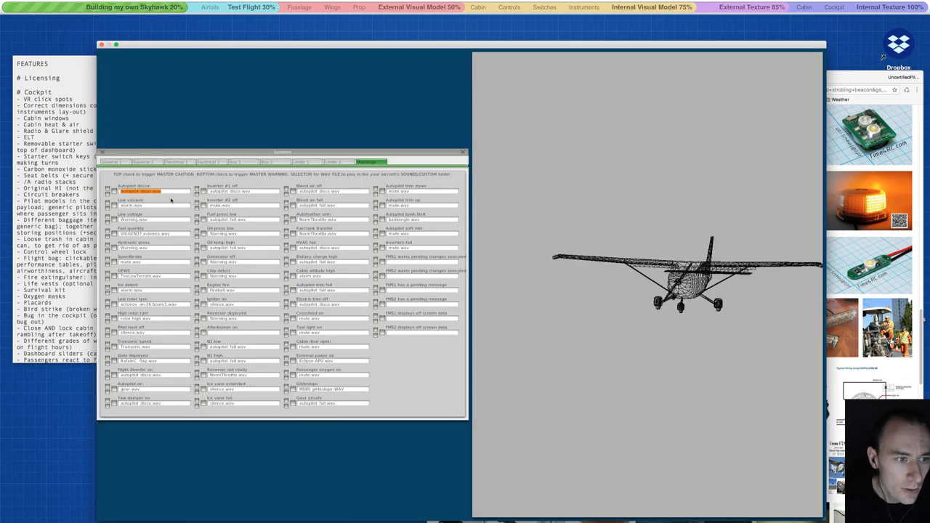
click(113, 162)
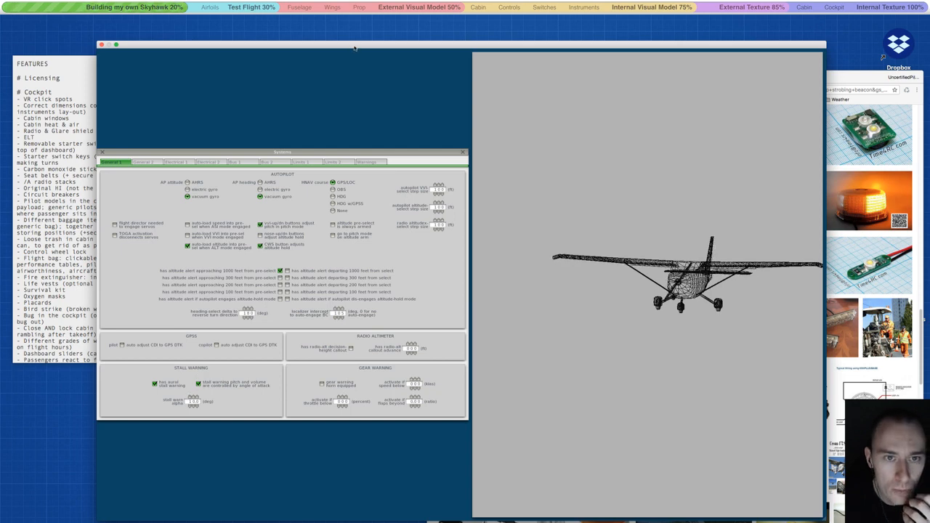
Add "stall horn AOA" to the end of the test flight entry in the Backlog sticky note.
drag(355, 45, 388, 228)
click(352, 144)
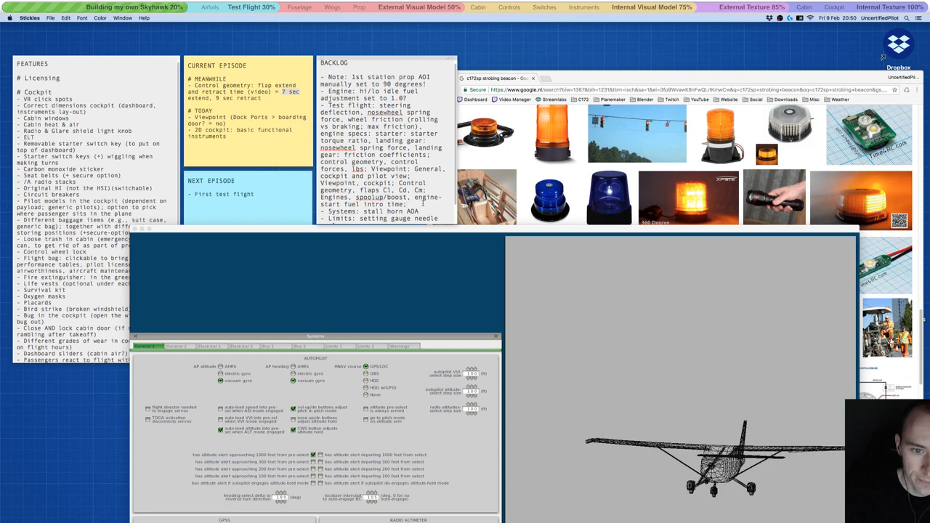
text(stall)
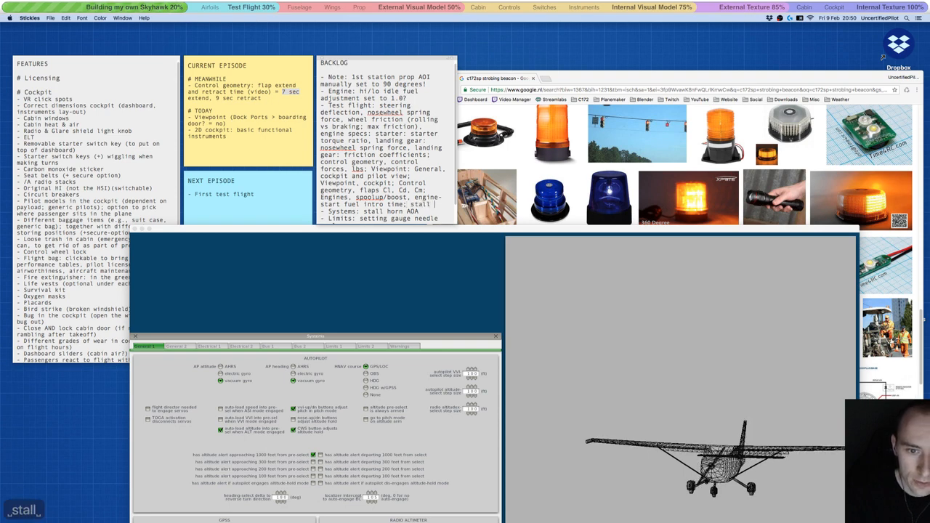
text( horn AOA)
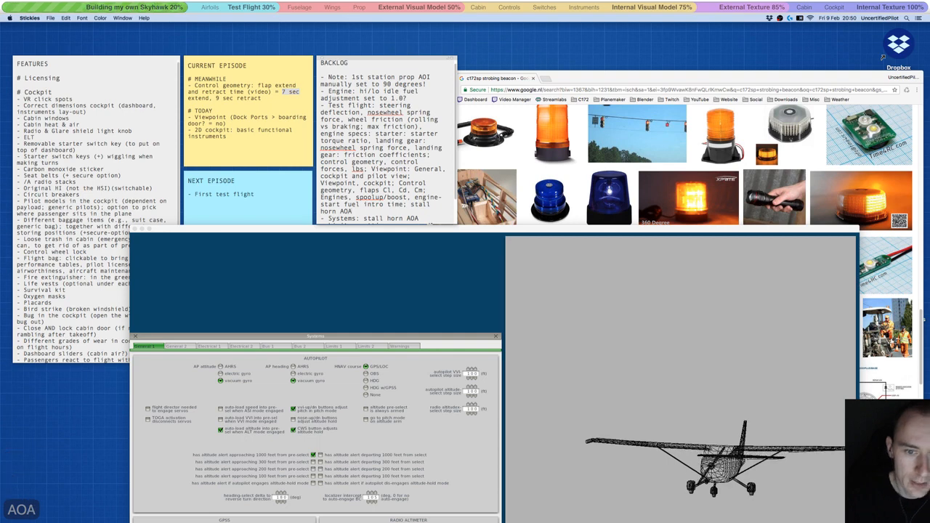
drag(334, 231, 377, 89)
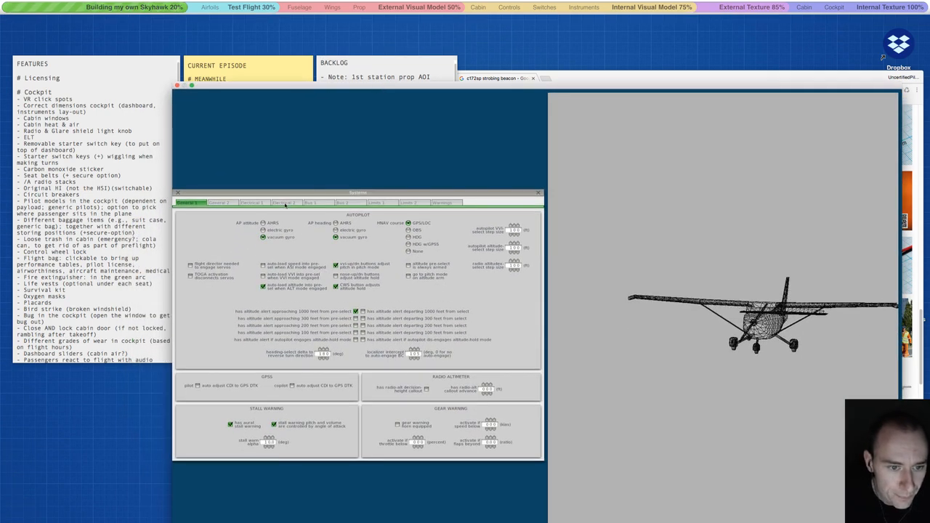
Check the remaining Systems pages, from General 2 through Electrical, Bus, Limits and Warnings, and close the Systems settings.
click(220, 203)
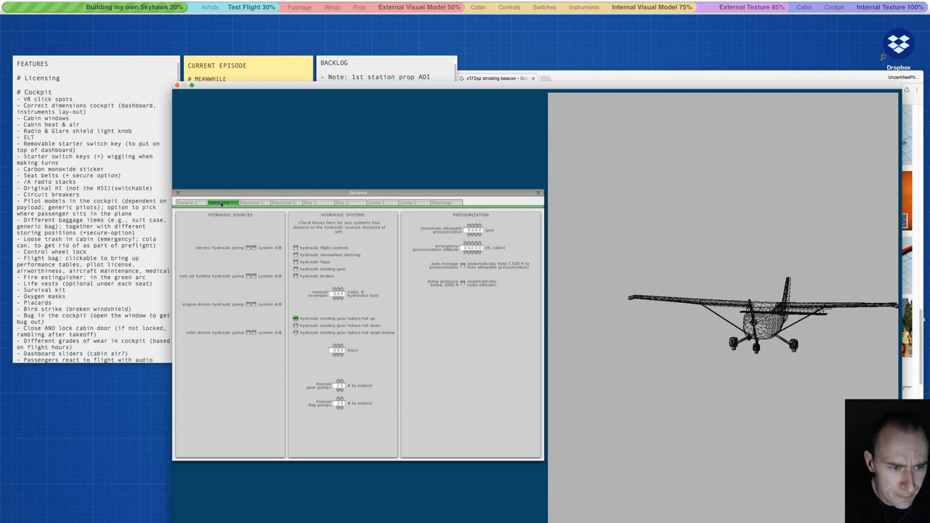
click(262, 203)
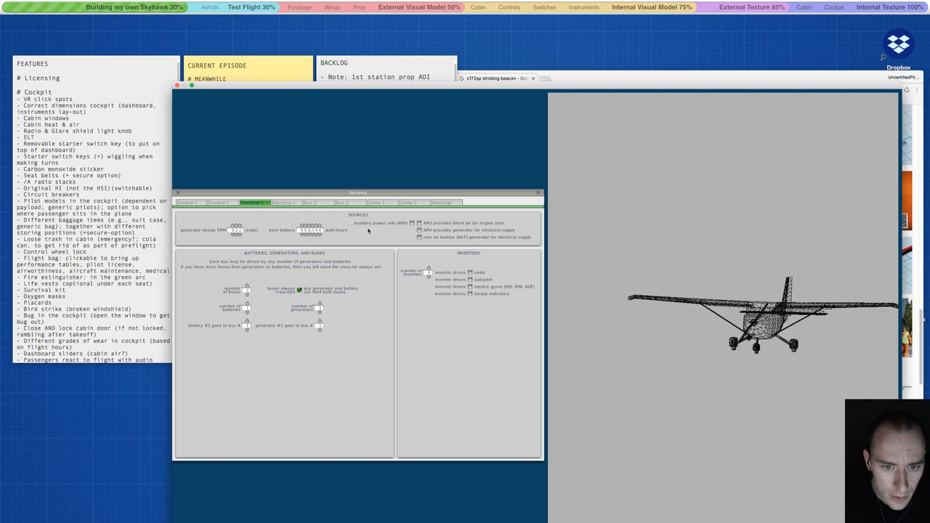
click(286, 203)
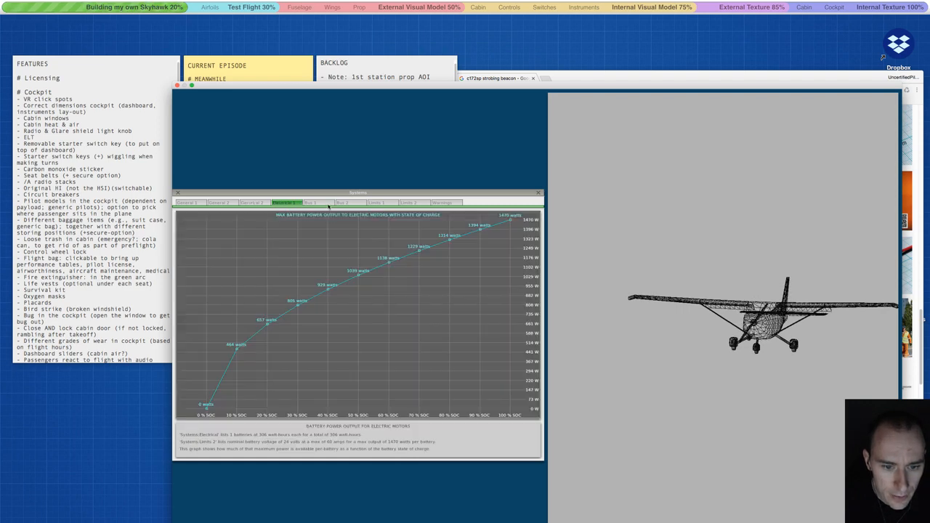
click(318, 203)
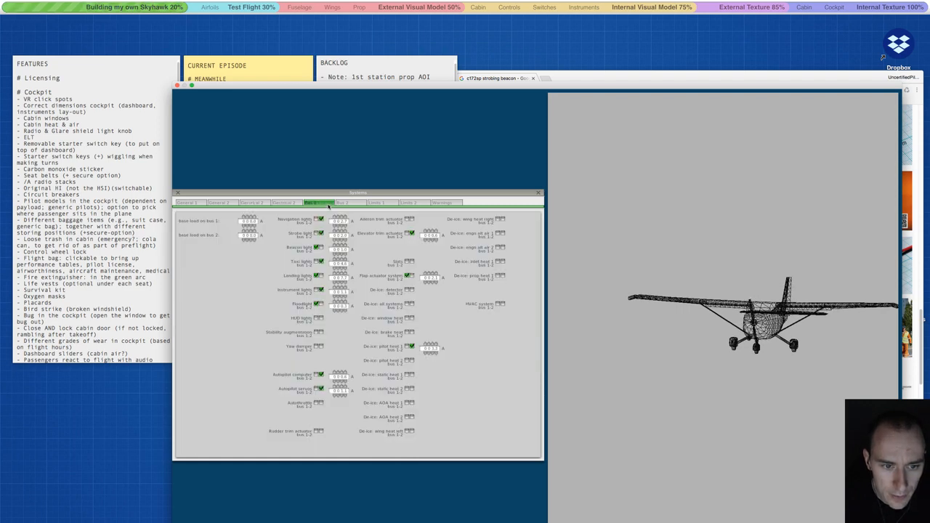
click(351, 203)
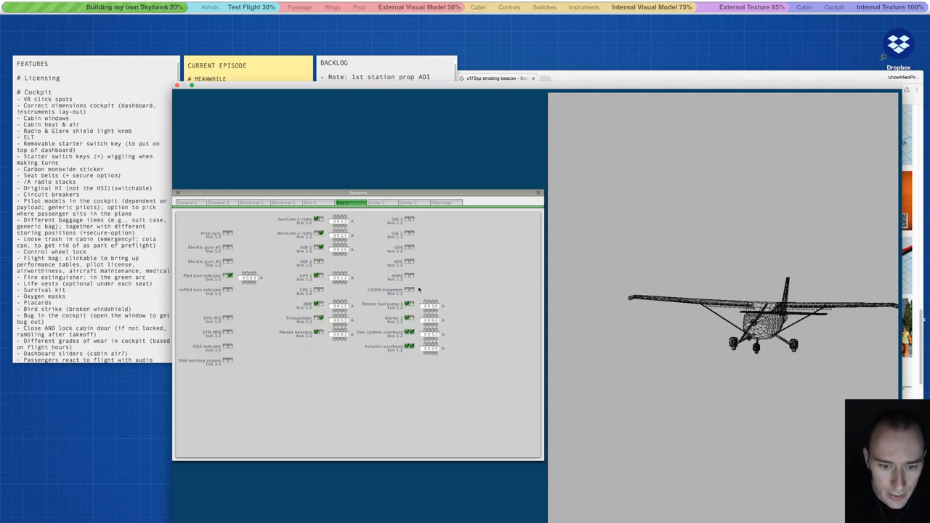
click(385, 203)
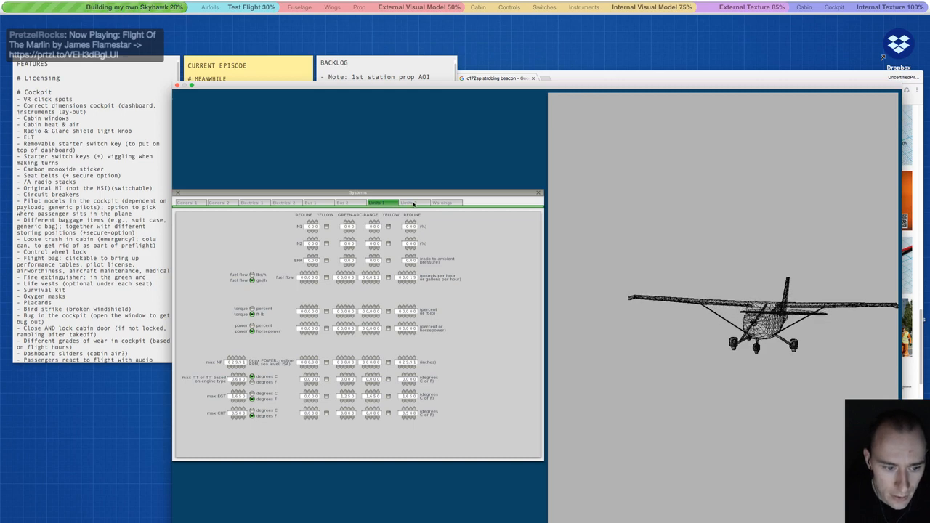
click(413, 204)
click(446, 203)
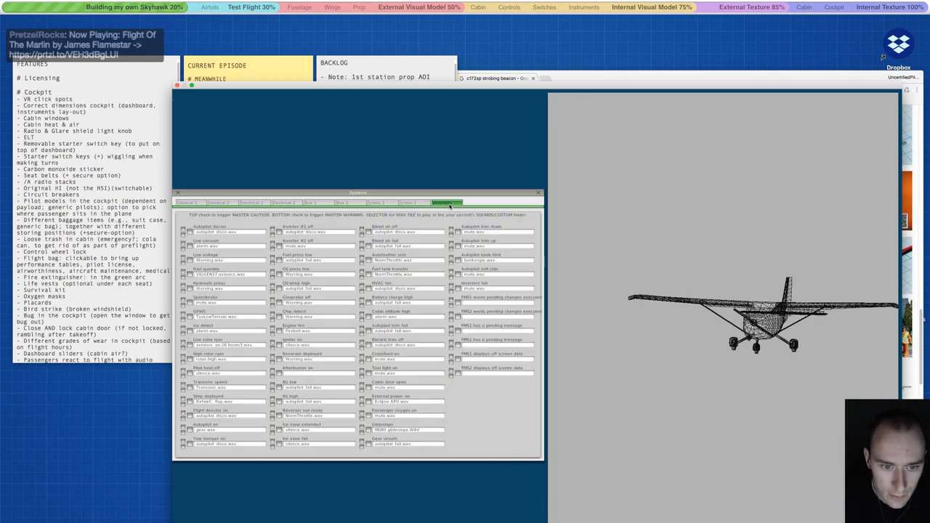
click(178, 193)
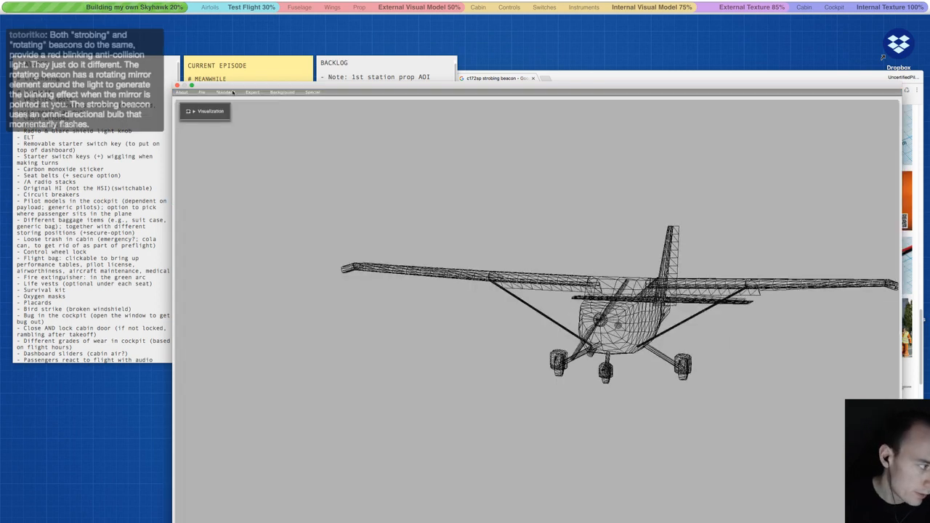
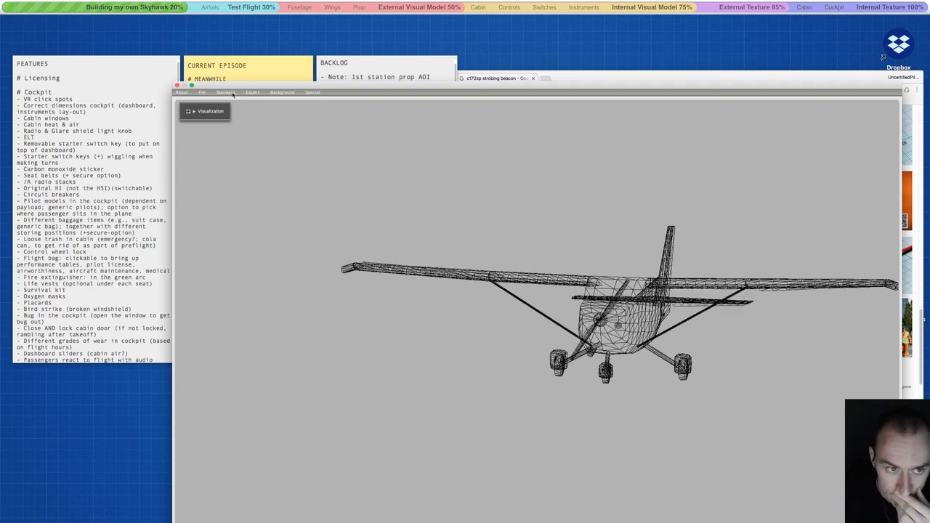
Open the Wings settings and examine the Wing 2, Wing 3 and Wing Flex pages.
click(233, 93)
click(236, 131)
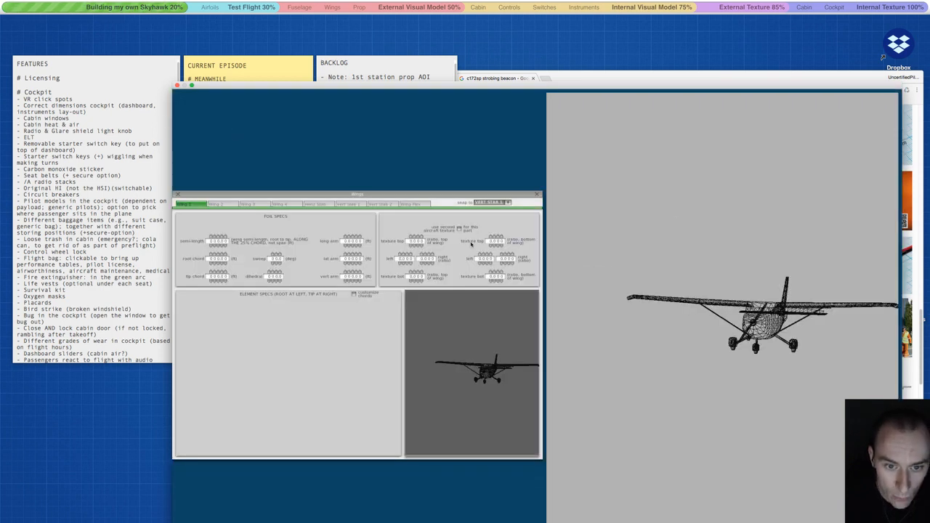
click(222, 205)
click(255, 204)
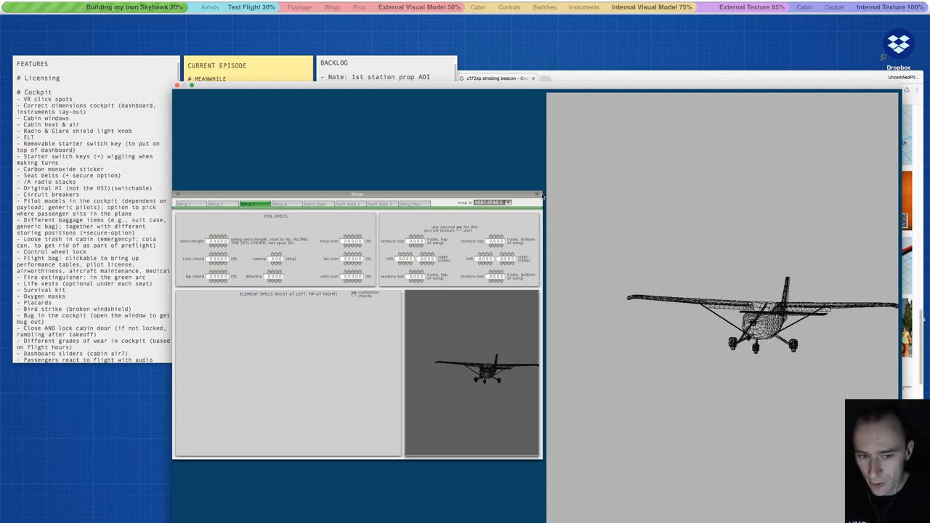
click(416, 204)
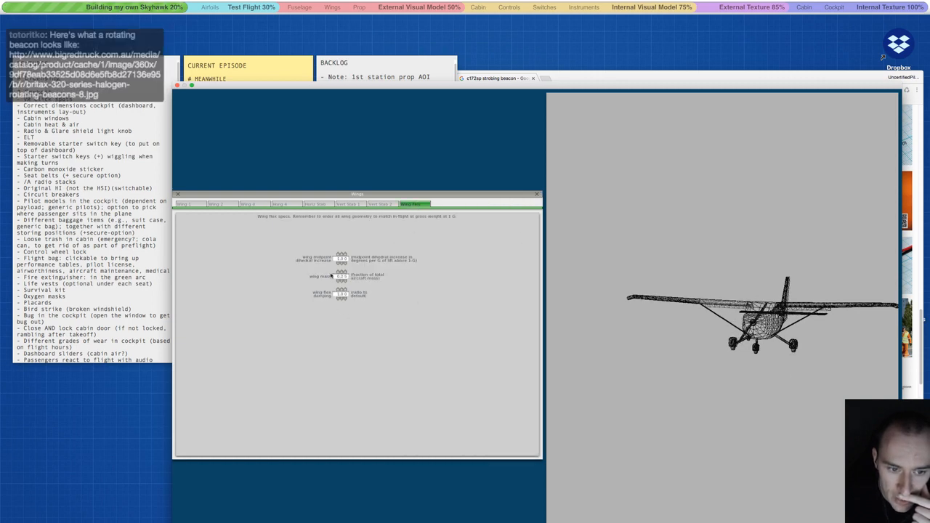
Close the Wings settings, then open the Misc Wings settings, examine the Misc Wing 1 page and close them.
click(536, 194)
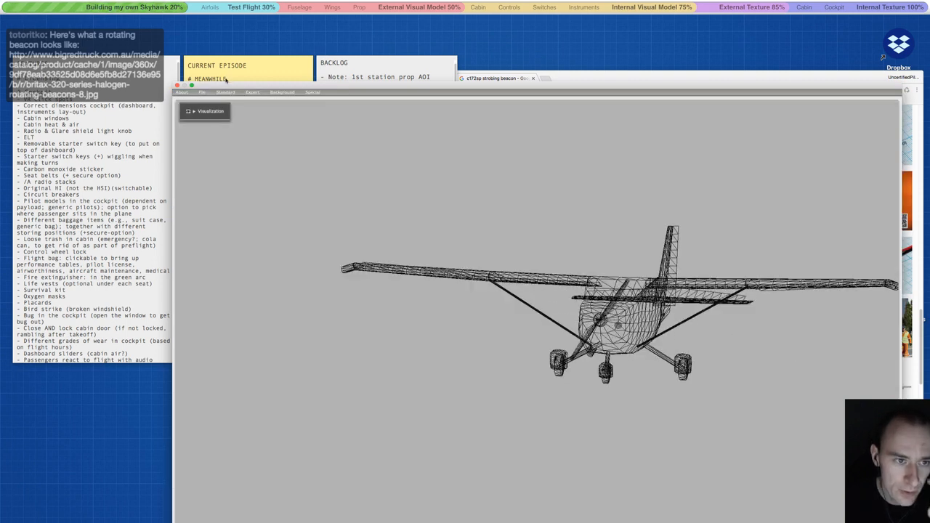
click(225, 93)
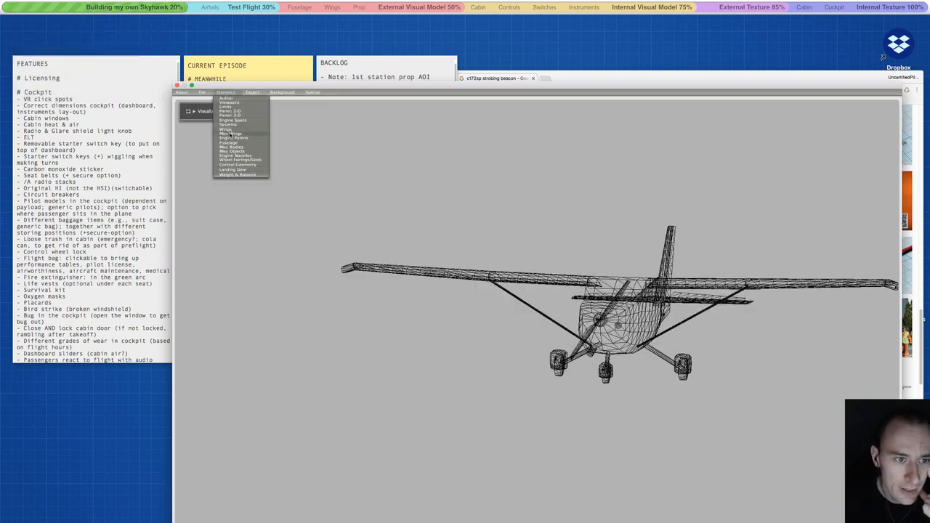
click(231, 133)
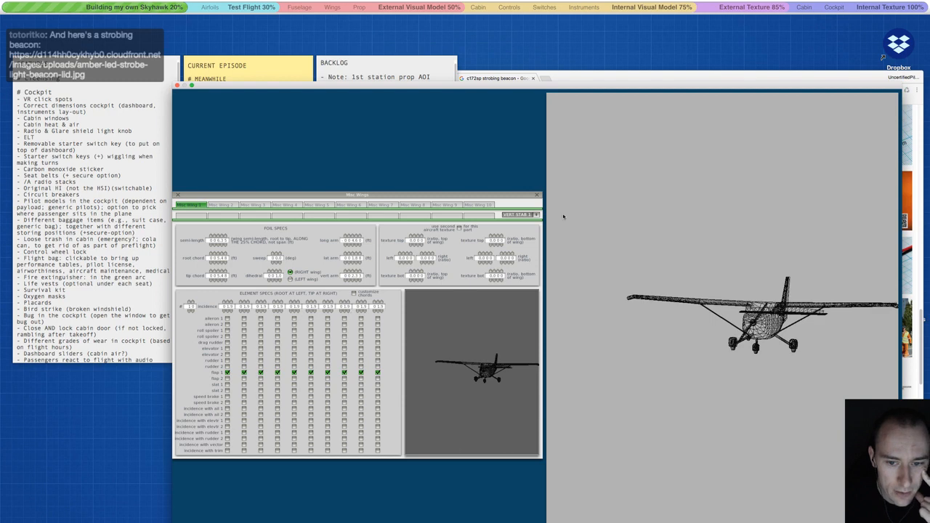
click(537, 195)
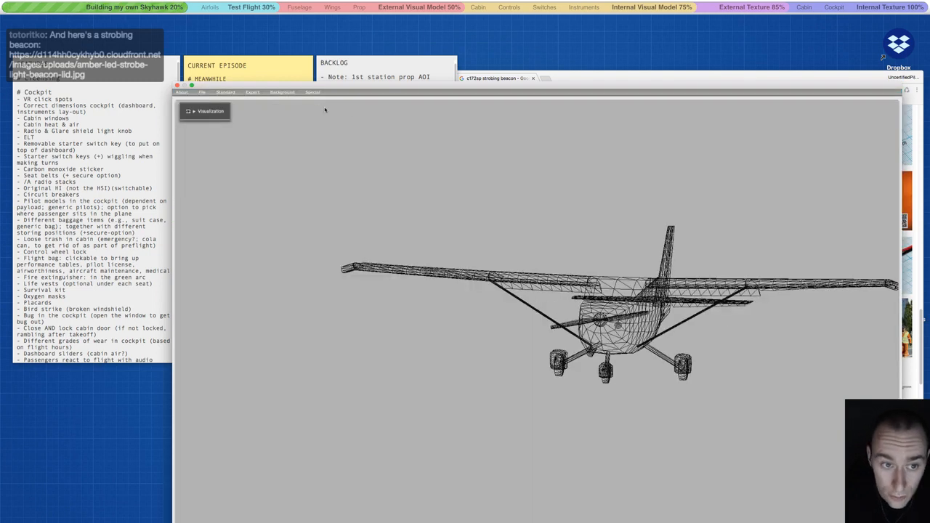
Switch to Safari, compare the rotating beacon and strobing beacon photos side by side, close both windows and return to Plane Maker.
click(225, 93)
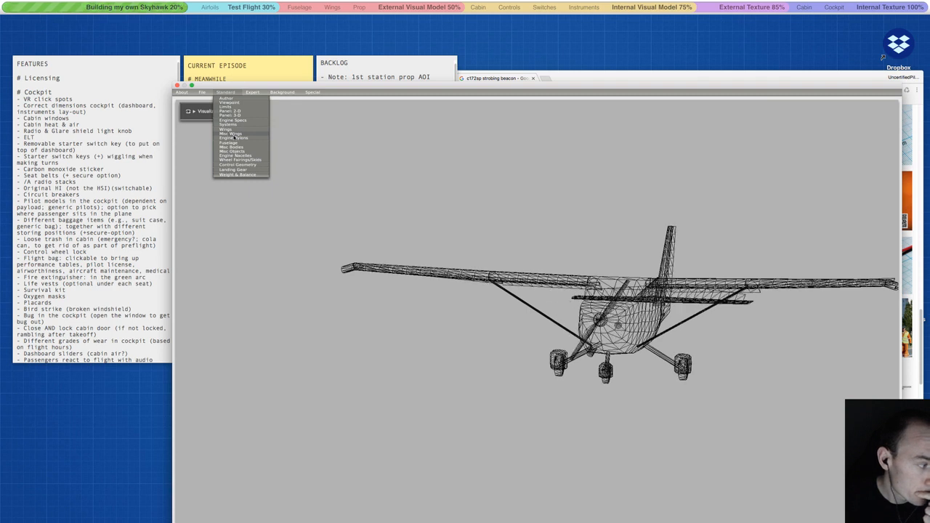
key(super+Tab)
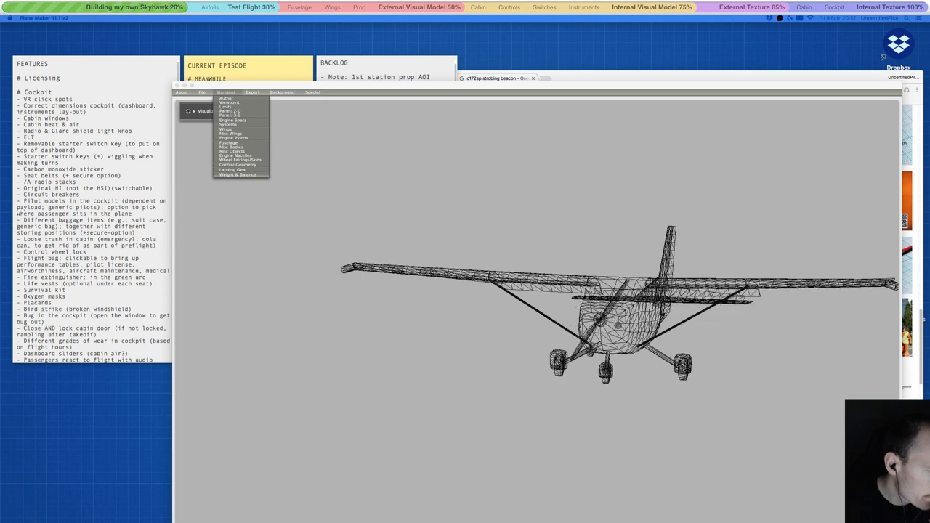
drag(0, 112, 337, 115)
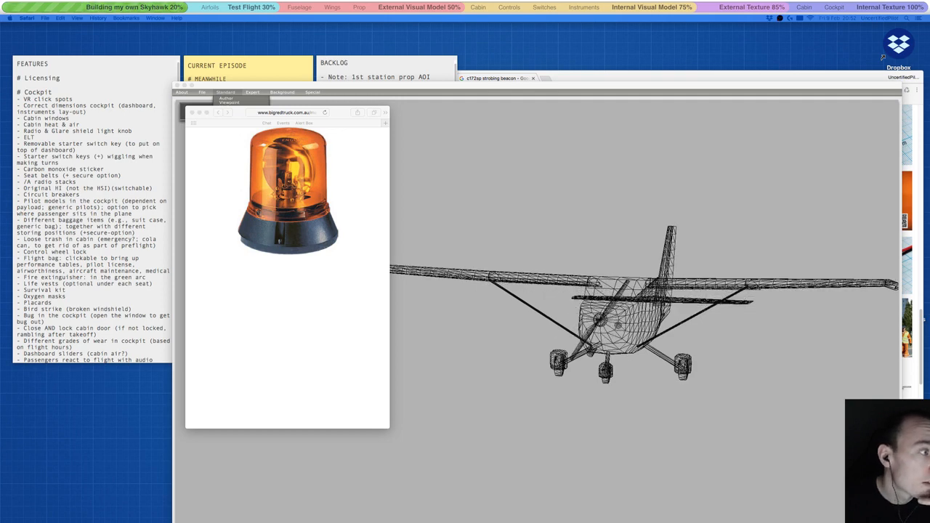
drag(480, 519, 536, 107)
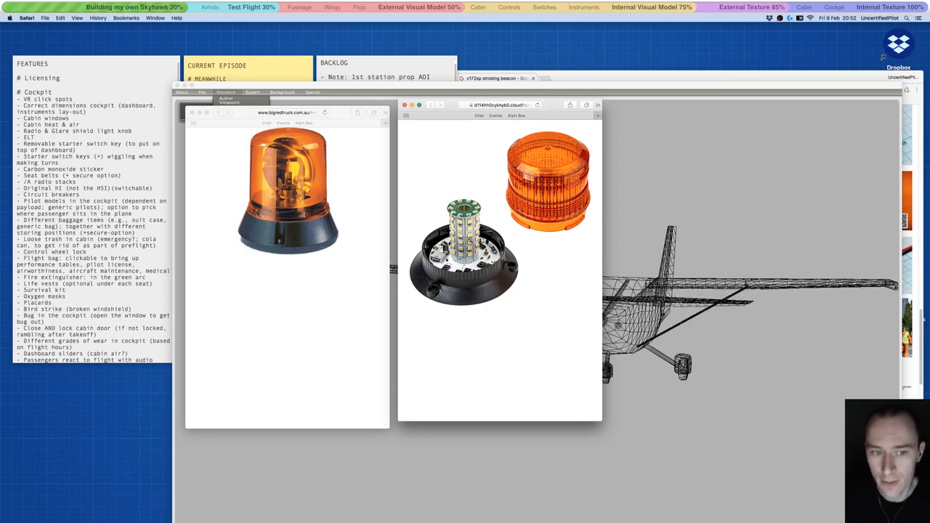
click(405, 105)
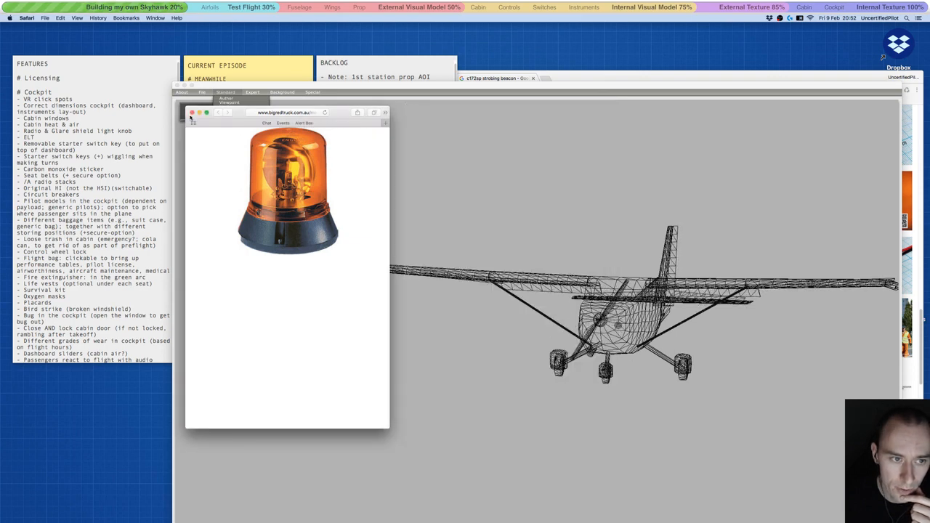
click(191, 113)
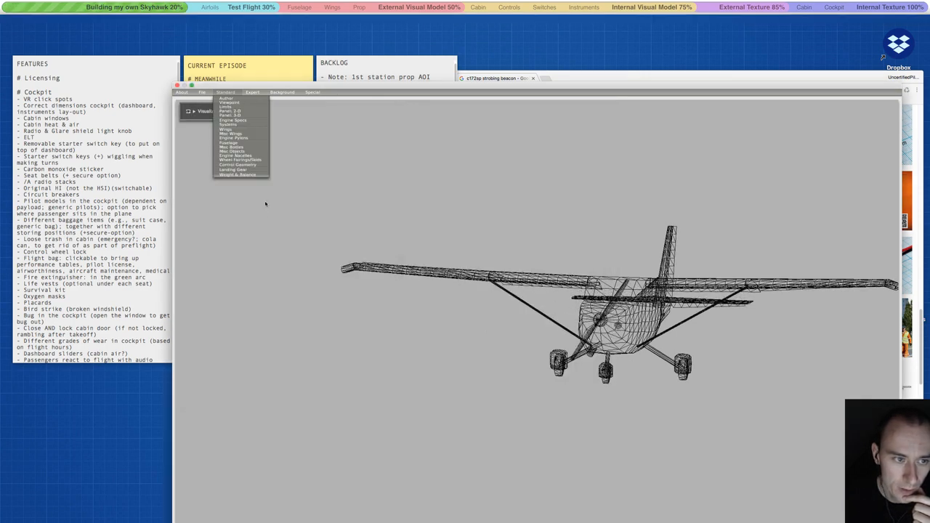
click(289, 214)
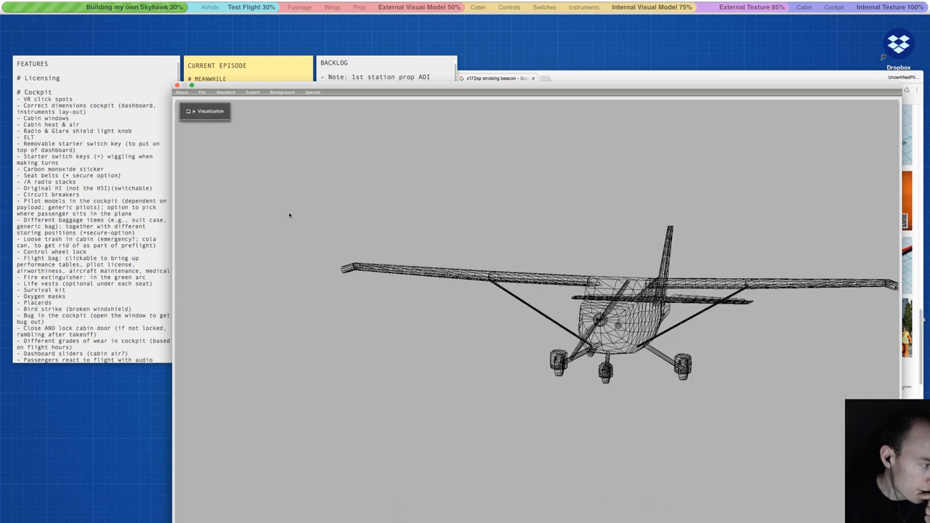
Open the Engine Pylons settings, check the Pylon 1 page and close them.
click(226, 92)
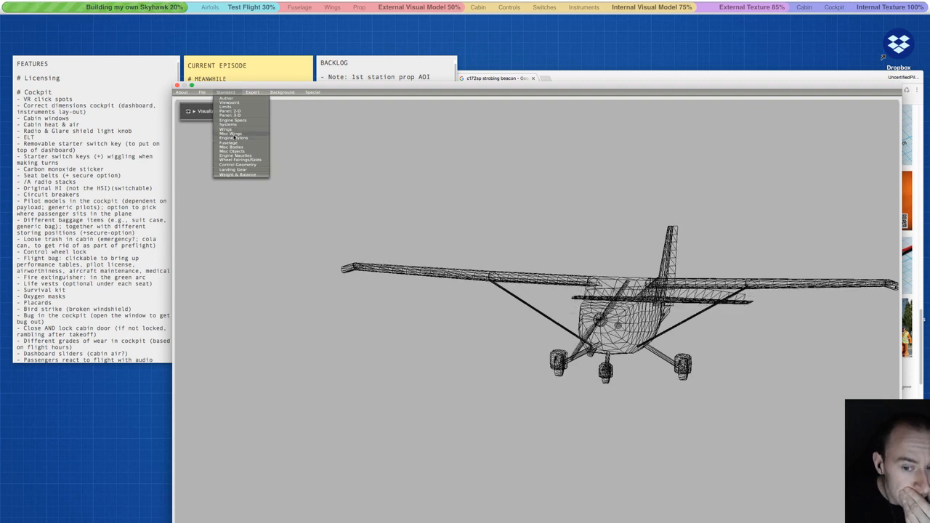
click(234, 138)
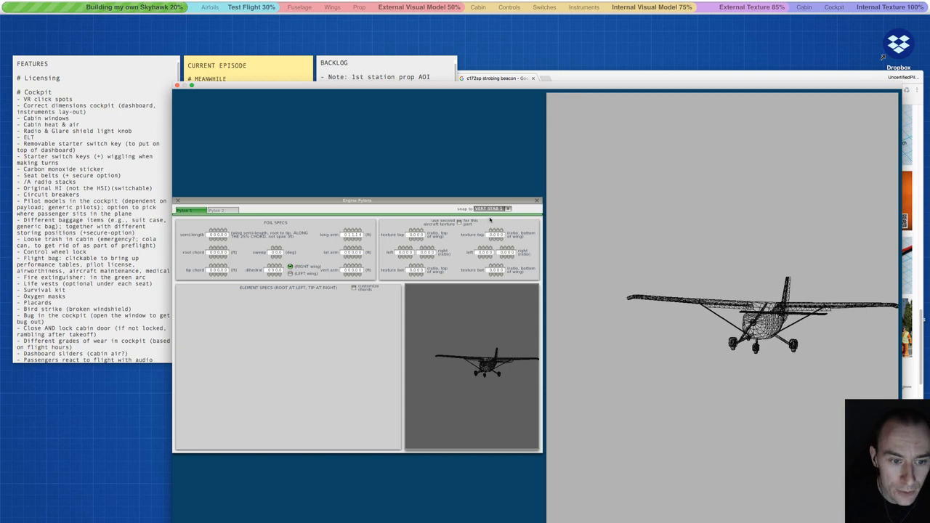
click(537, 200)
Open the Fuselage settings, examine the Section, Top/Bottom and Front/Back pages, and close them.
click(227, 92)
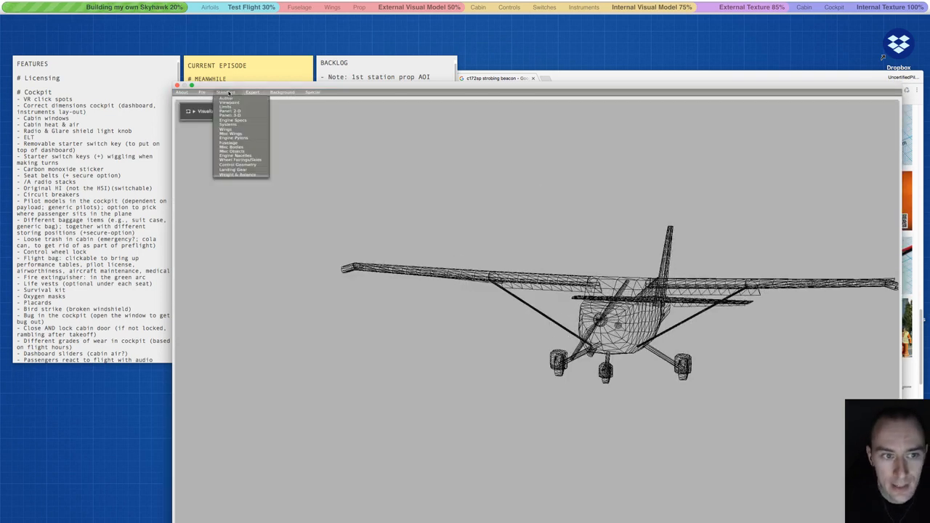
click(231, 143)
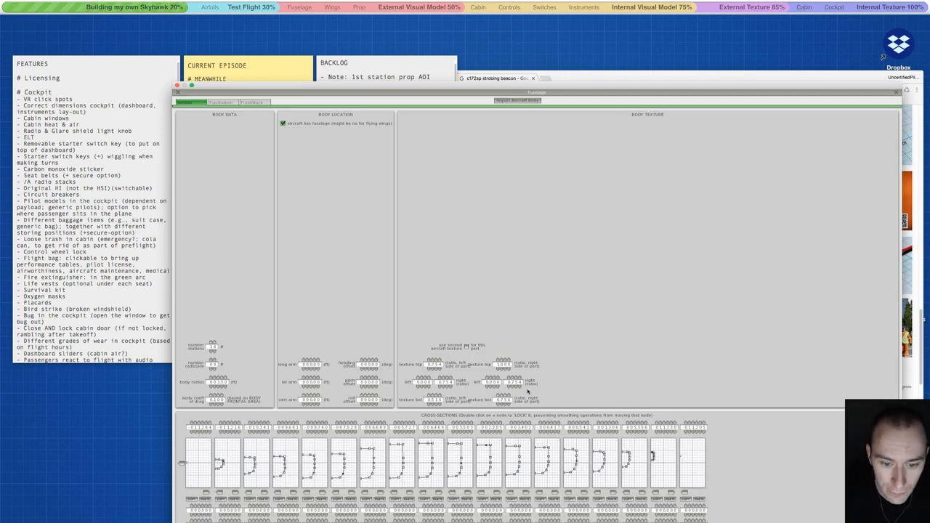
click(222, 101)
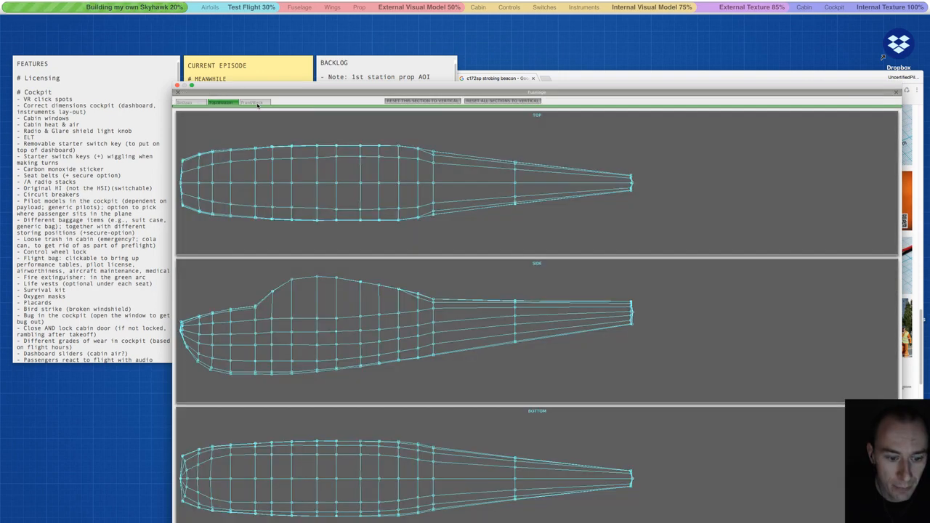
click(255, 103)
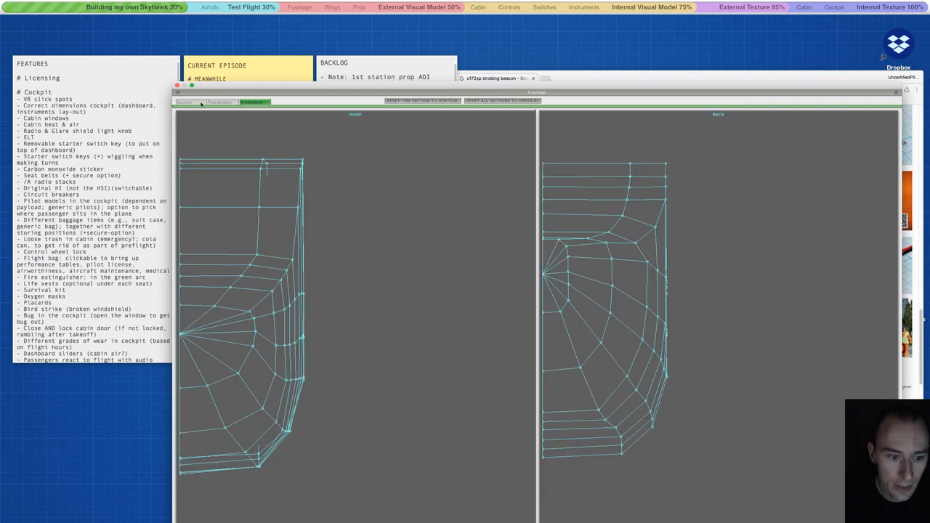
click(178, 92)
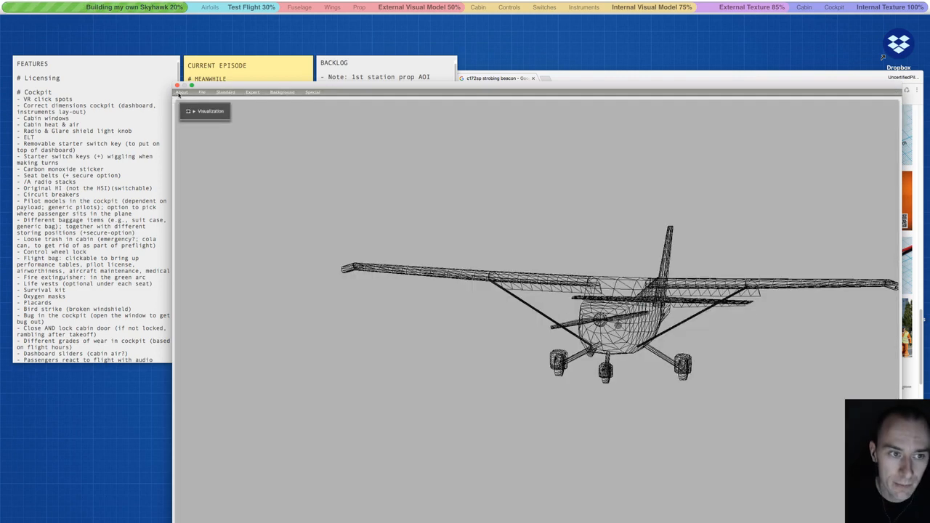
Open the Misc Bodies settings, examine the first body's Front/Back and Section pages, and close them.
click(226, 92)
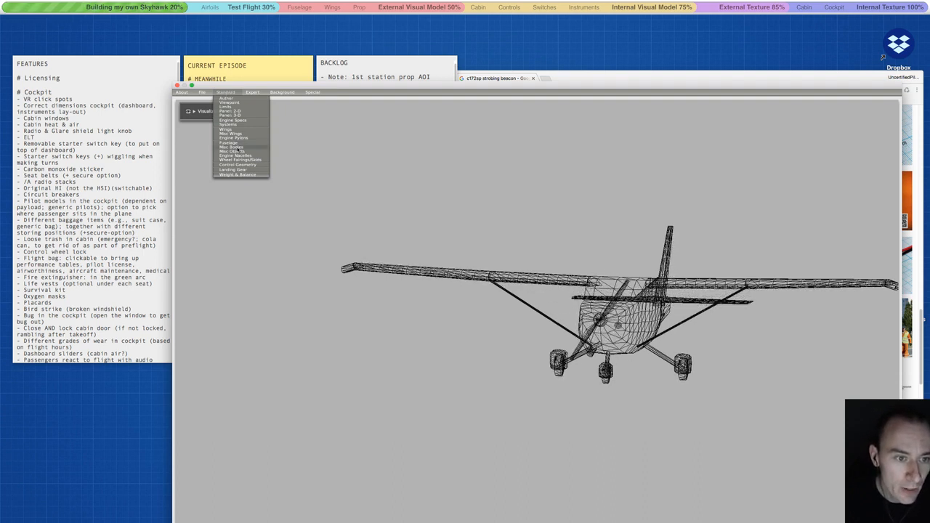
click(236, 147)
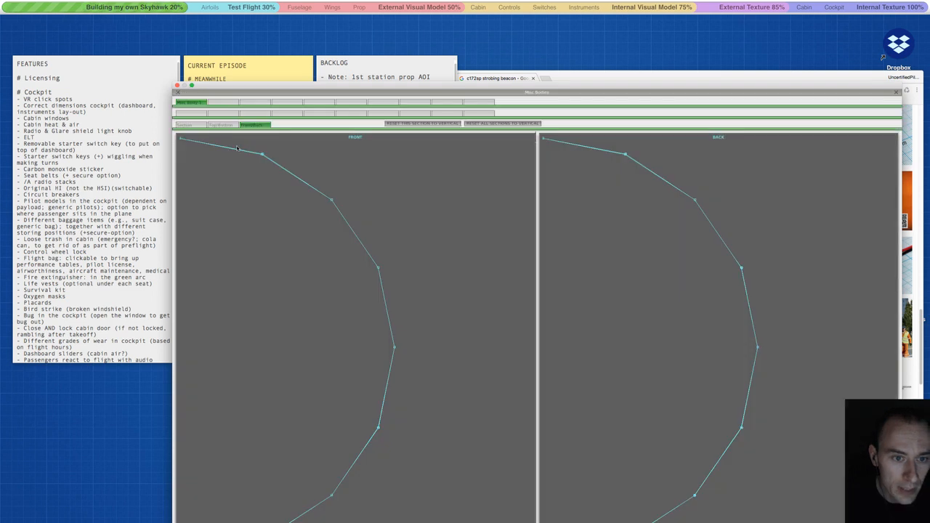
click(202, 125)
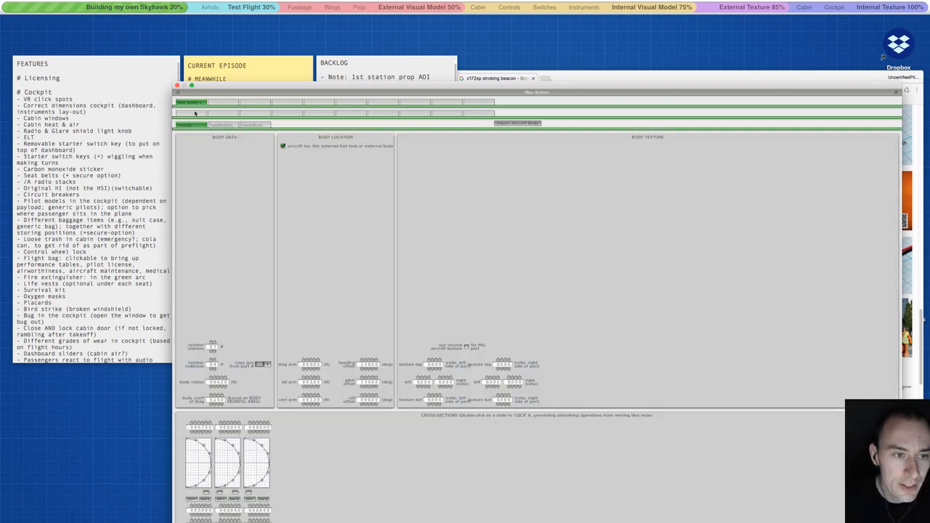
click(178, 92)
Examine the wireframe aircraft's nose, struts and landing gear from several angles, finishing with a nearly head-on view.
click(228, 93)
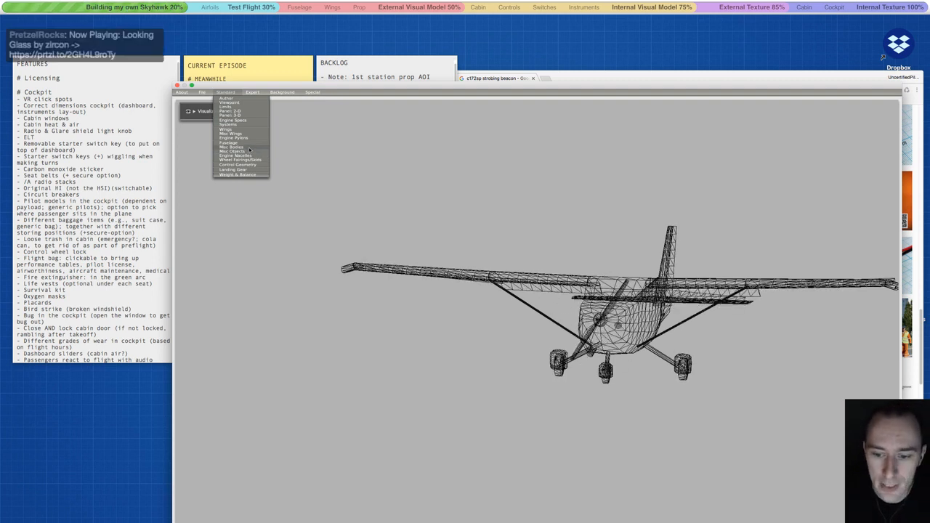
click(711, 371)
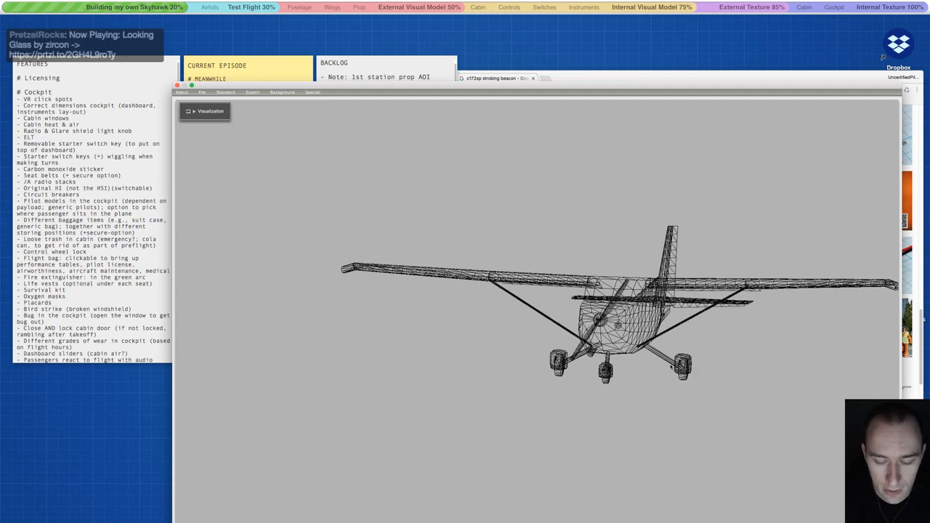
key(d)
key(d)
key(d)
key(a)
key(a)
key(d)
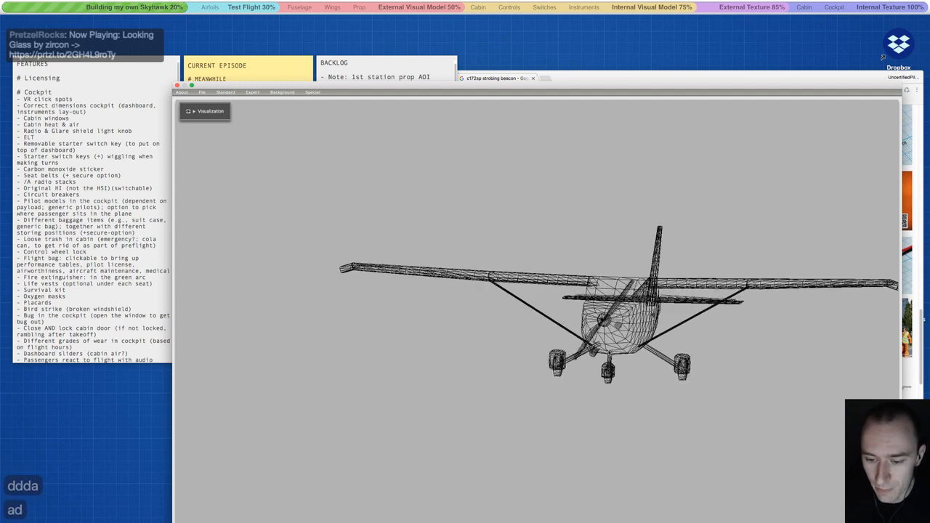
key(d)
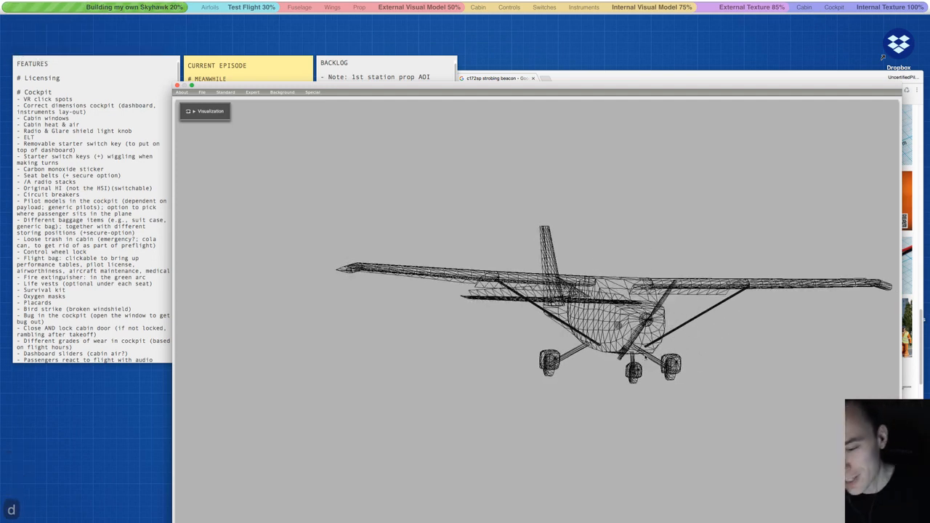
key(d)
key(a)
key(a)
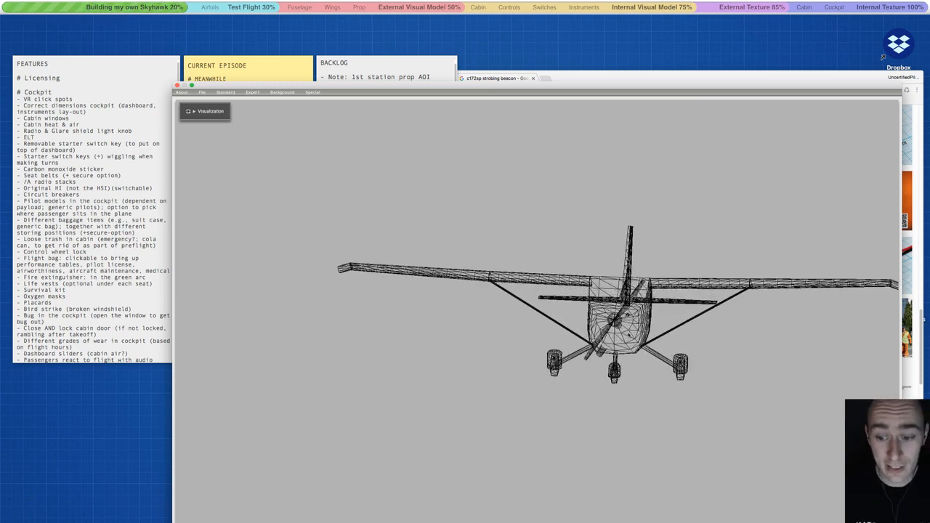
key(d)
key(a)
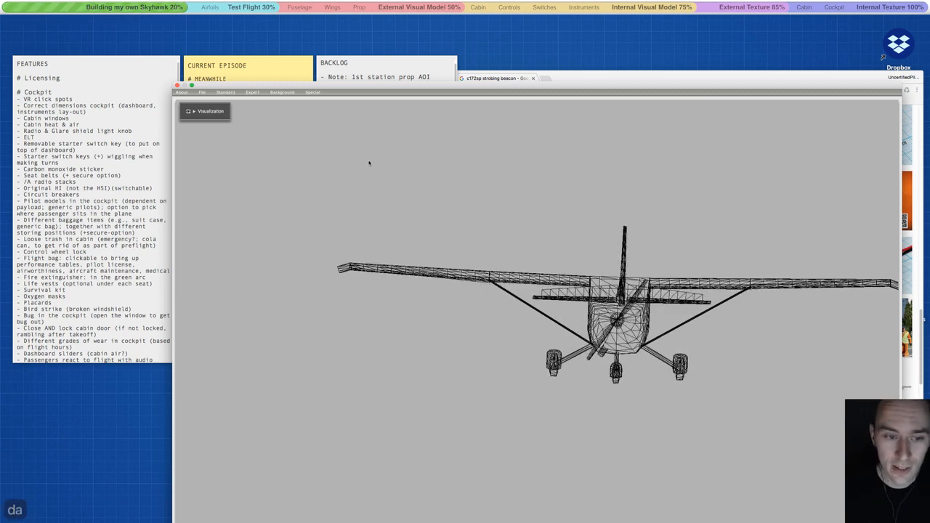
Open the Engine Nacelles settings, check the first nacelle's Section page and close them.
click(227, 92)
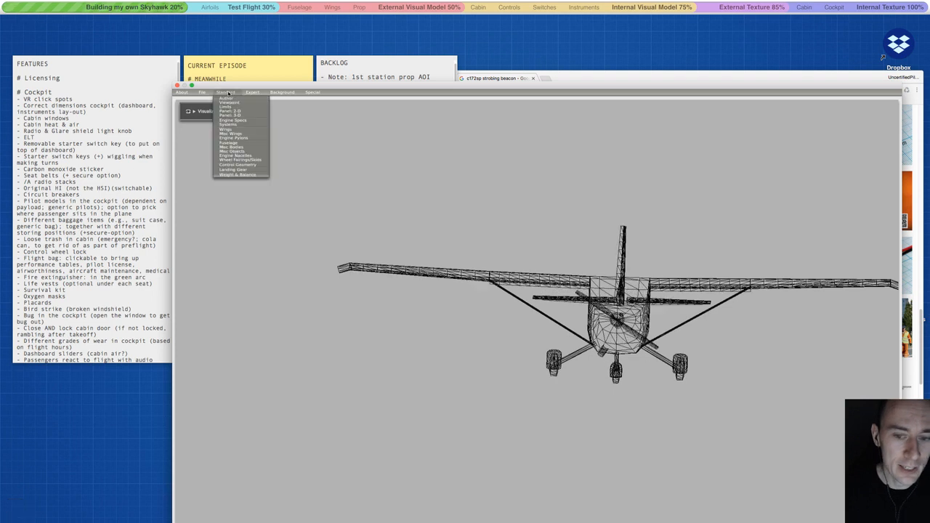
click(247, 155)
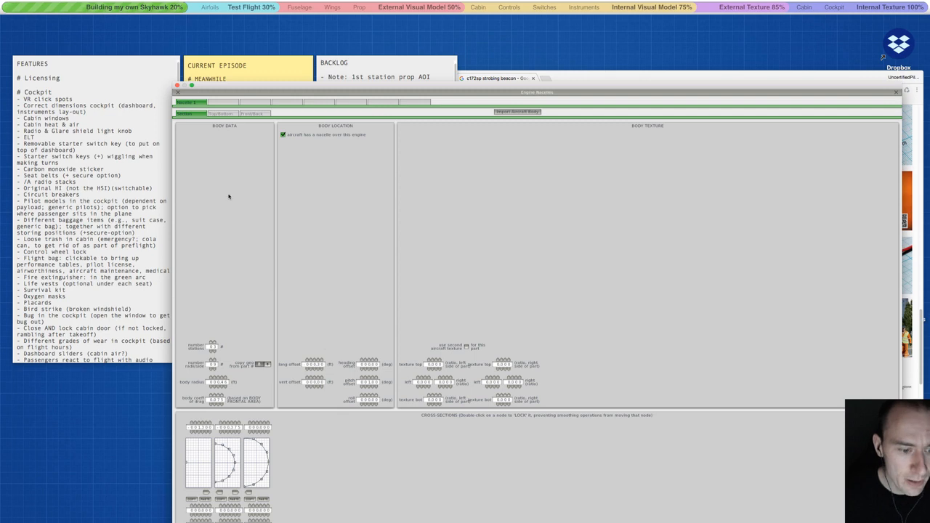
click(177, 92)
Open the Wheel Fairings/Skids settings, examine the first fairing's Section and Top/Bottom pages, and close them.
click(225, 92)
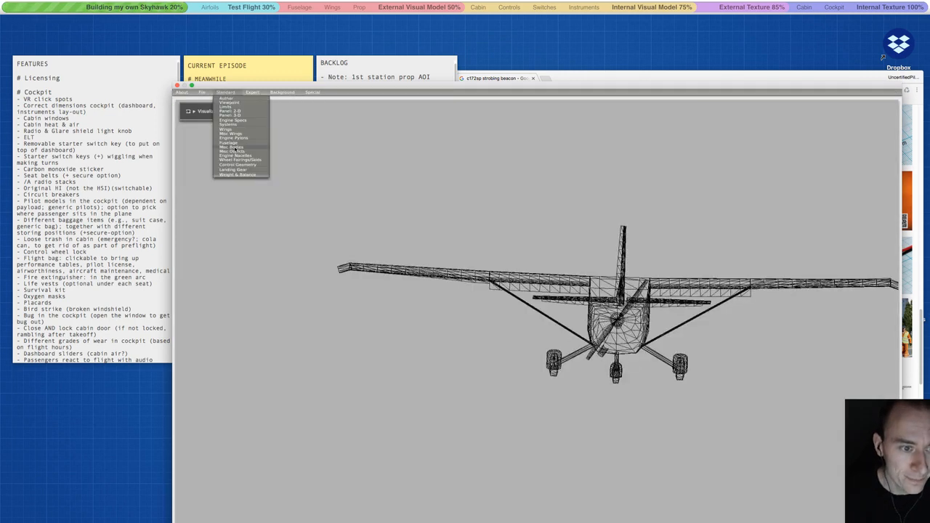
click(237, 160)
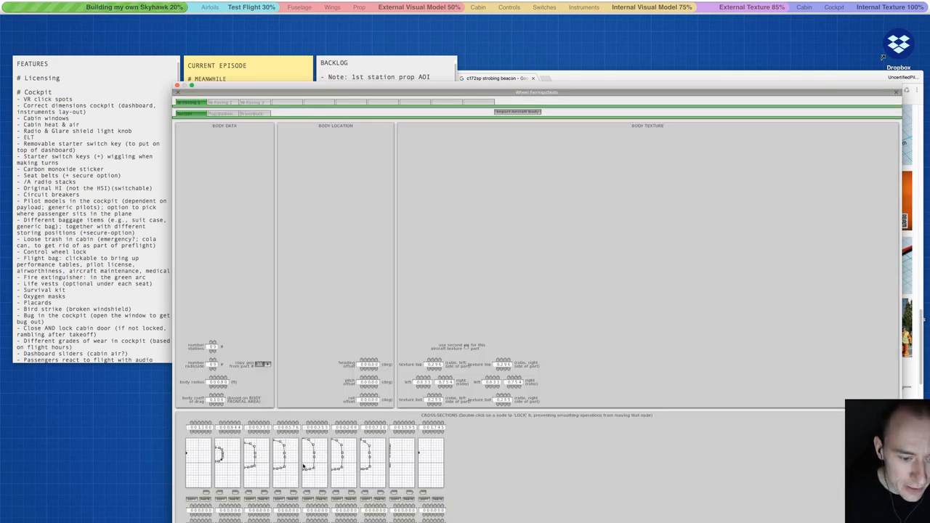
click(229, 114)
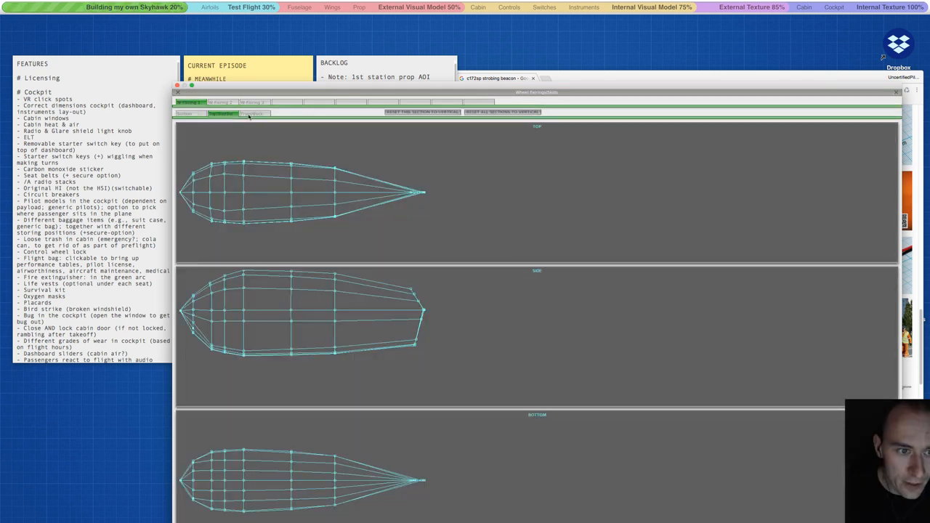
click(178, 93)
Open the Control Geometry settings and examine the Controls and Trim & Speed pages, keeping the Current Episode note in view.
click(225, 92)
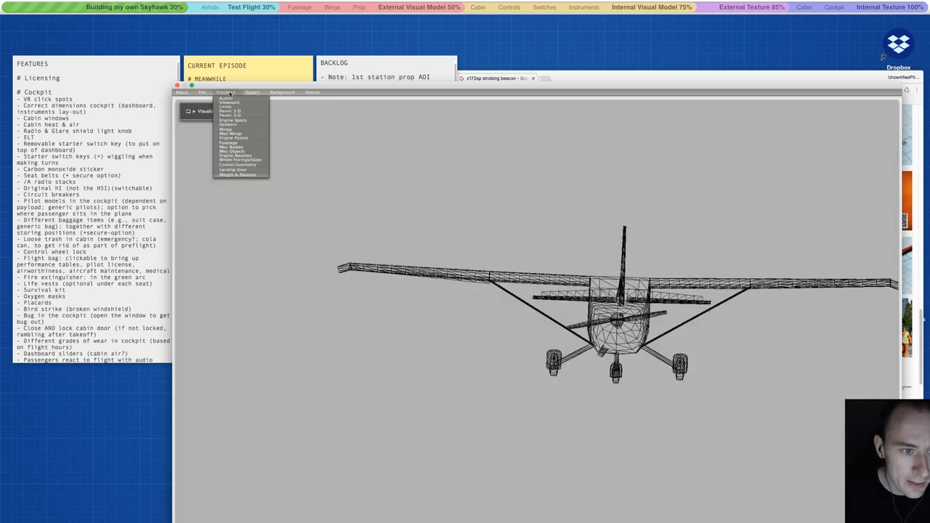
click(236, 165)
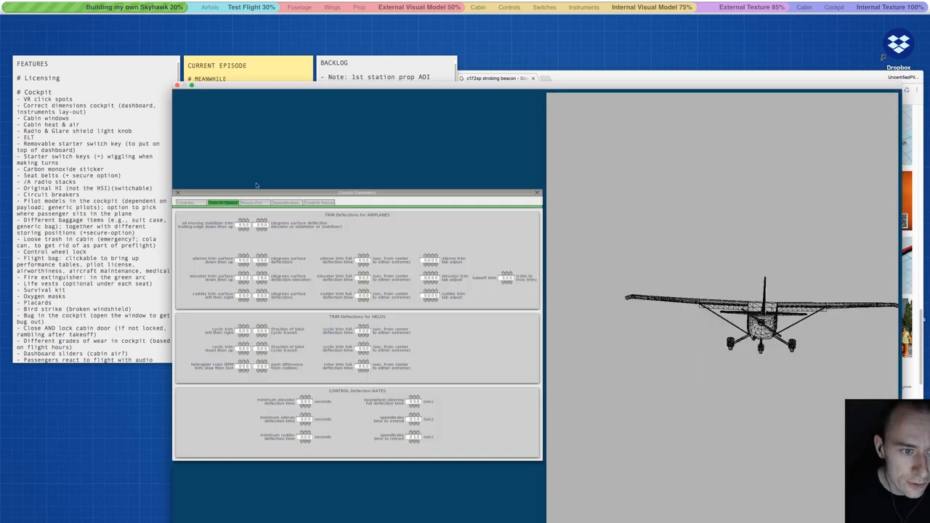
click(201, 202)
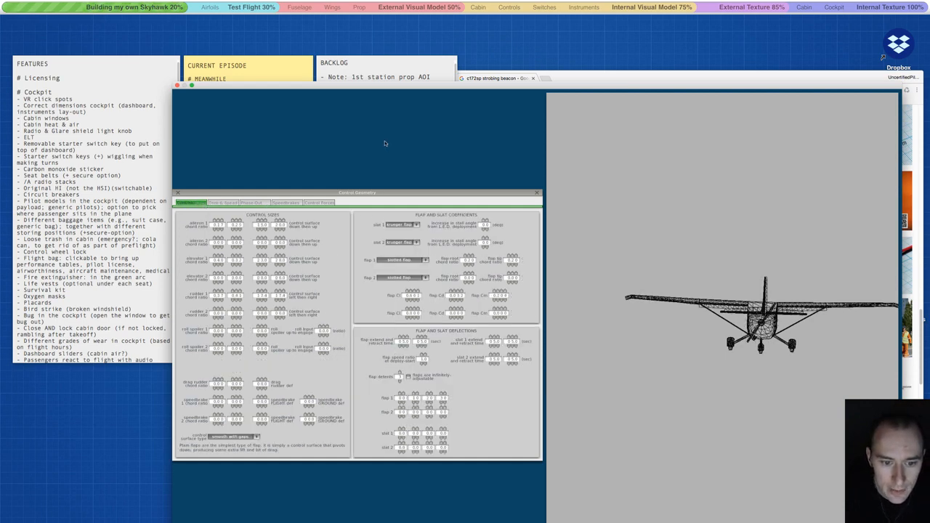
drag(405, 90, 413, 132)
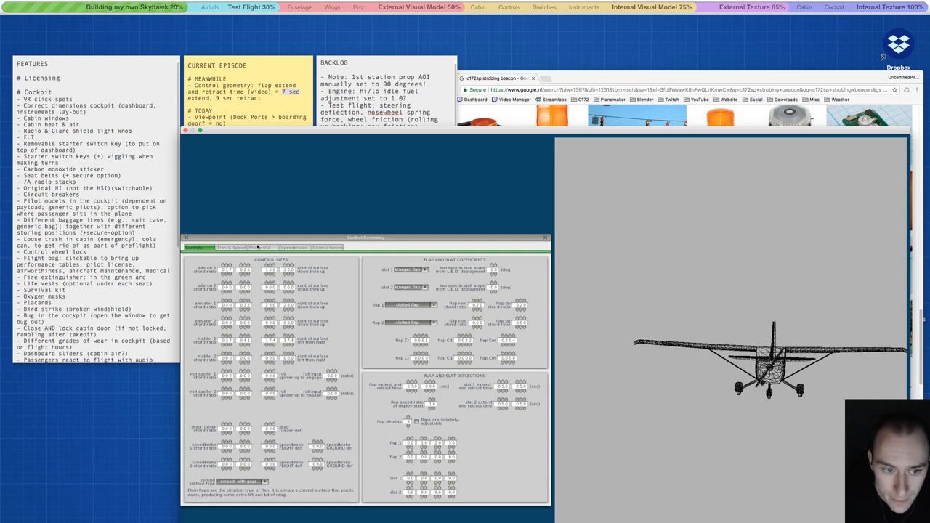
click(225, 248)
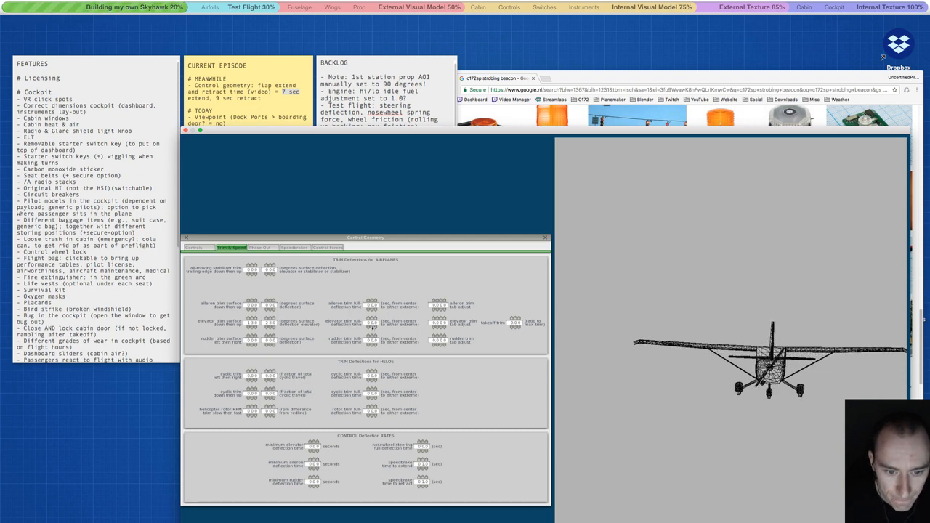
In the Stickies Backlog note, add "Control Geometry, Trim & Speed, elevator trim deflection time" to the end of the Test flight item.
click(384, 119)
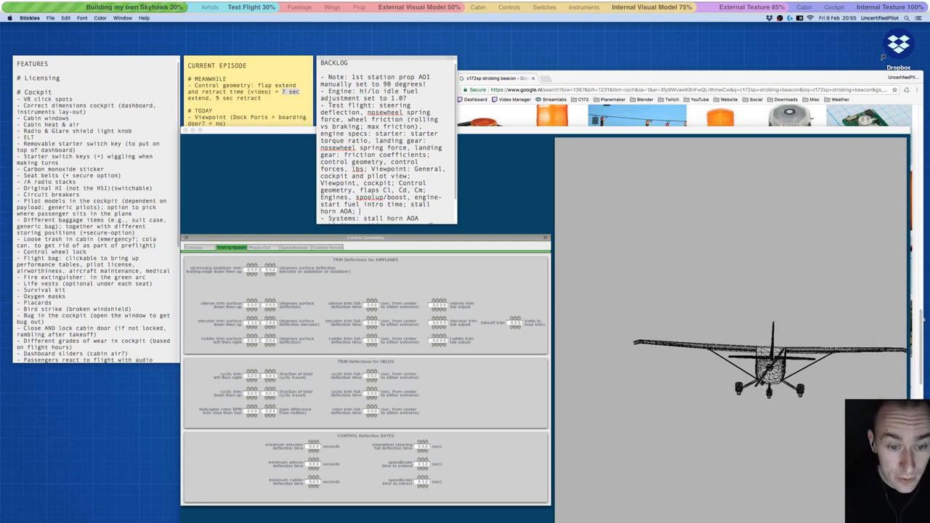
text(Cont)
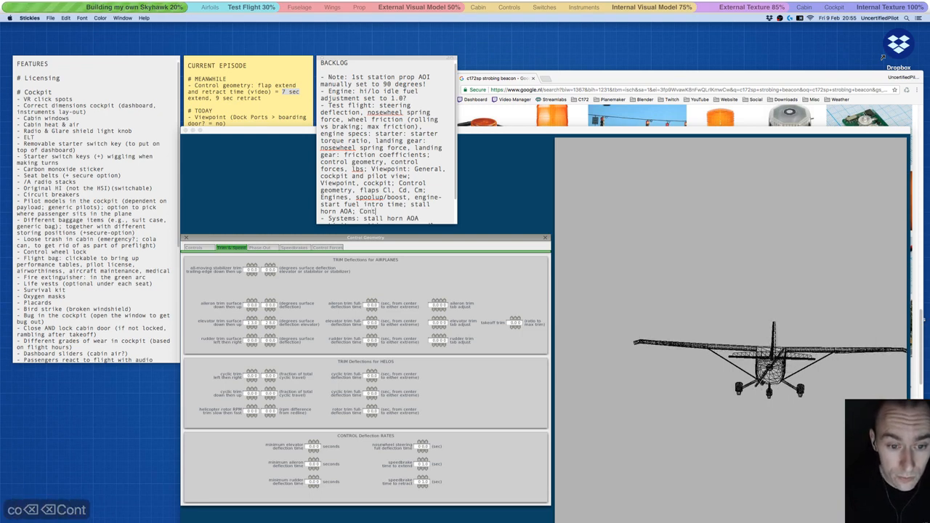
text(rol Geometr)
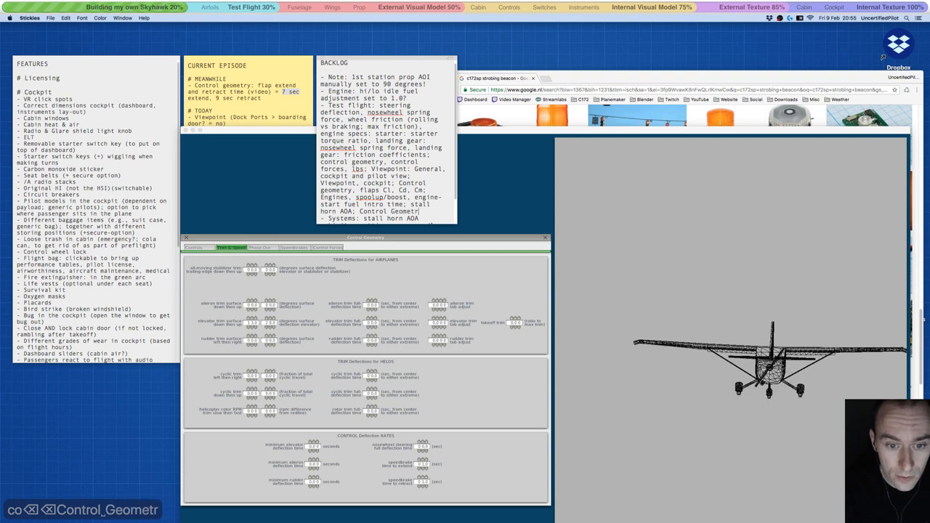
text(y, Tri)
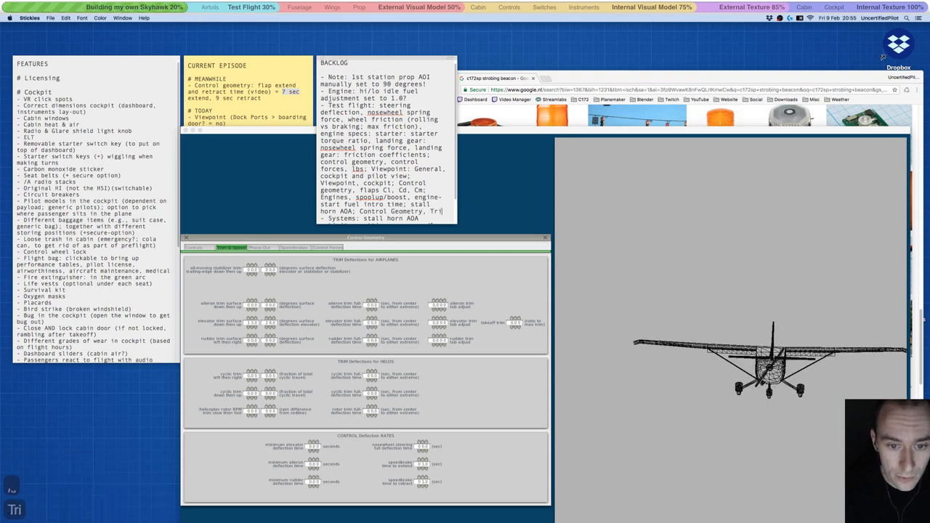
text(m & Speed, elev)
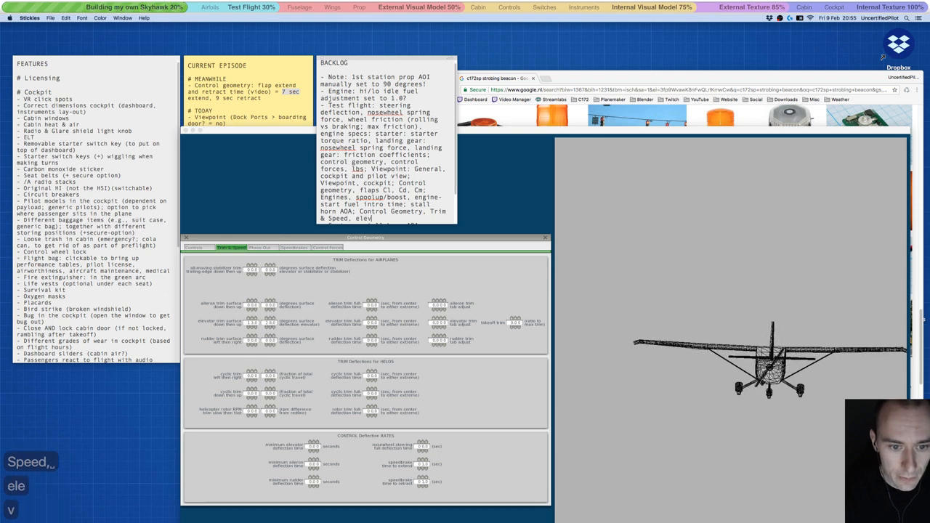
text(ator trim)
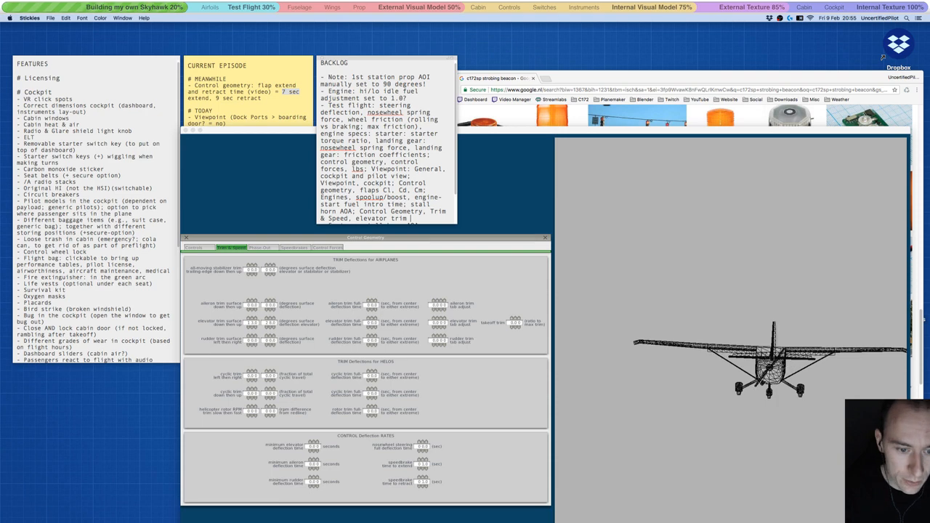
ctrl+scroll(255, 317, up, 5)
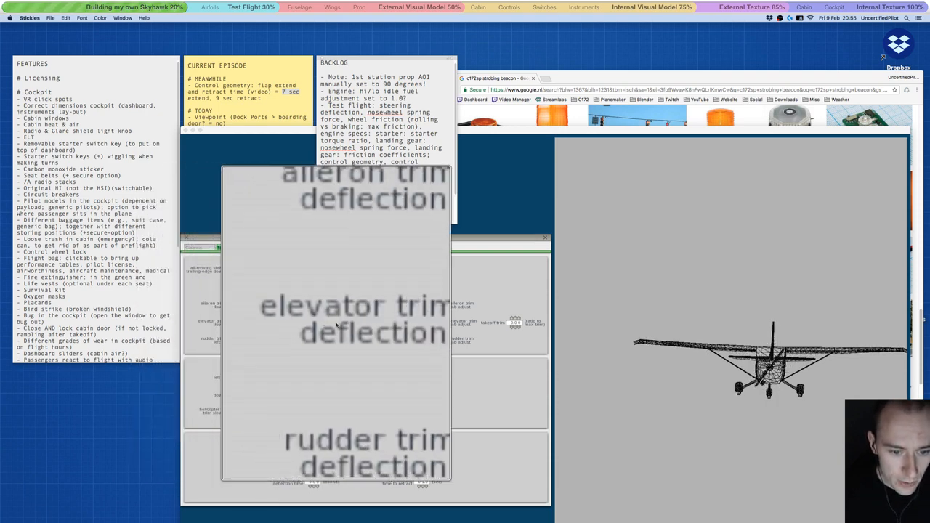
ctrl+scroll(353, 324, down, 5)
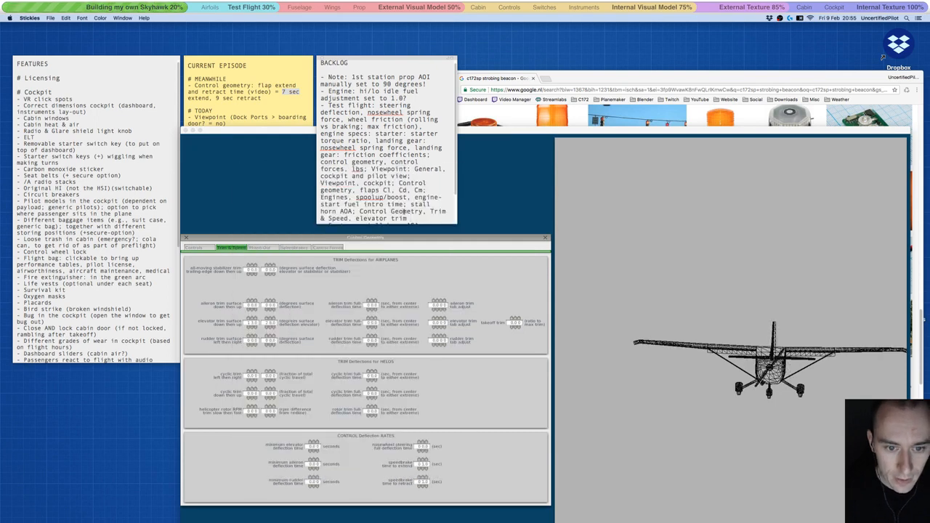
text(defl)
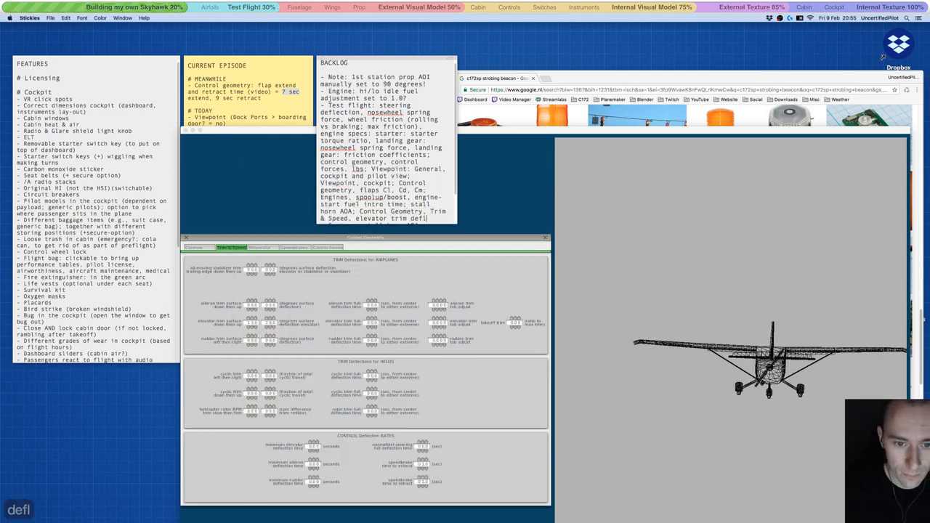
text(ection time)
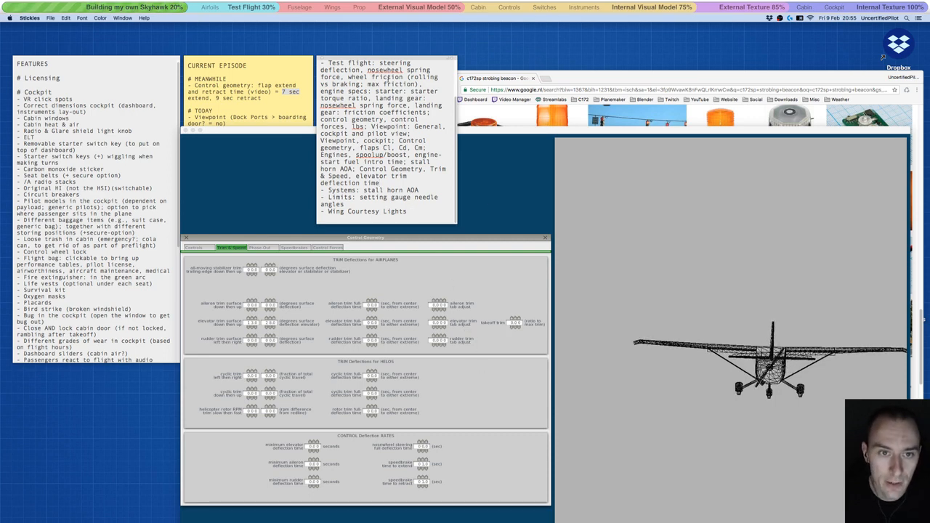
Return to Plane Maker and examine the Phase-Out, Speedbrakes and Control Forces pages of Control Geometry.
click(270, 133)
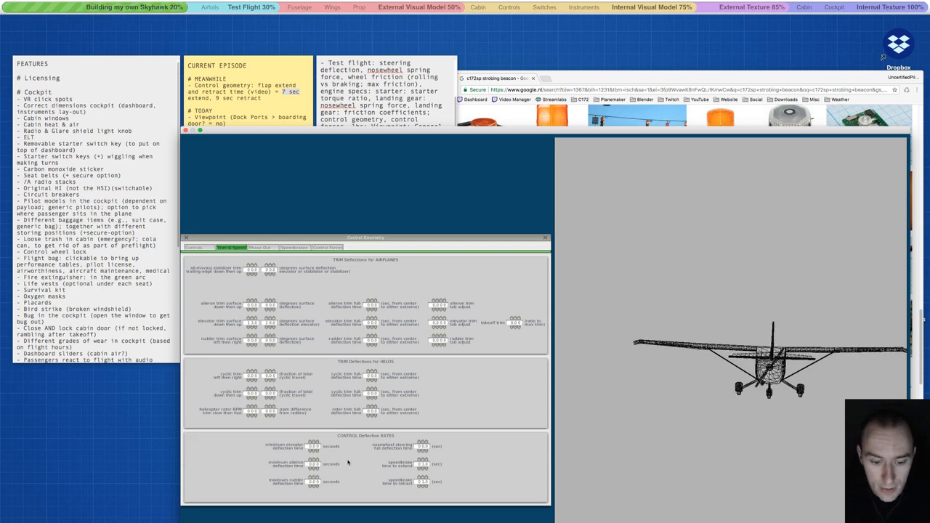
click(263, 248)
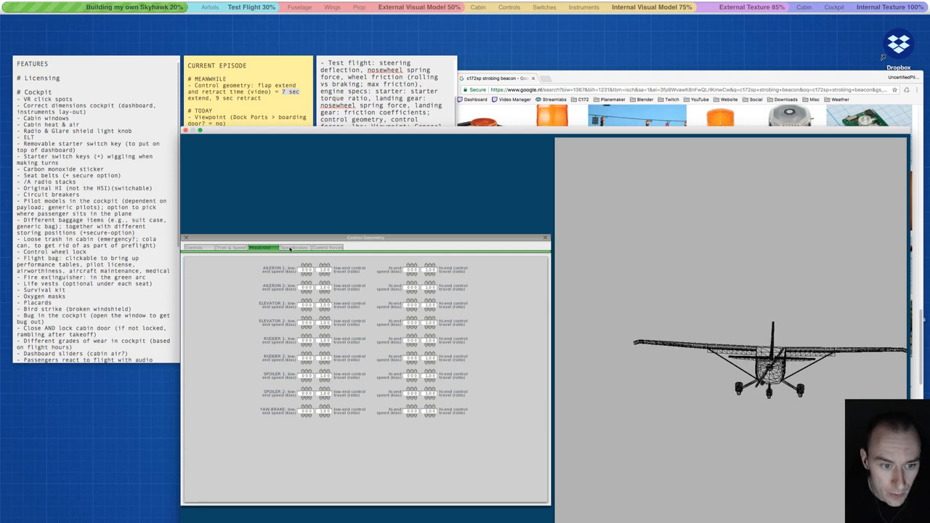
click(291, 249)
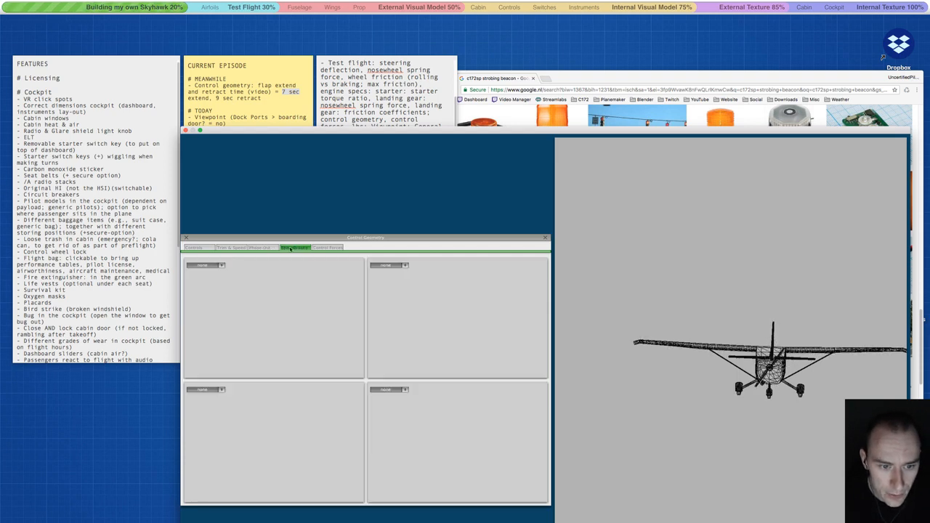
click(317, 249)
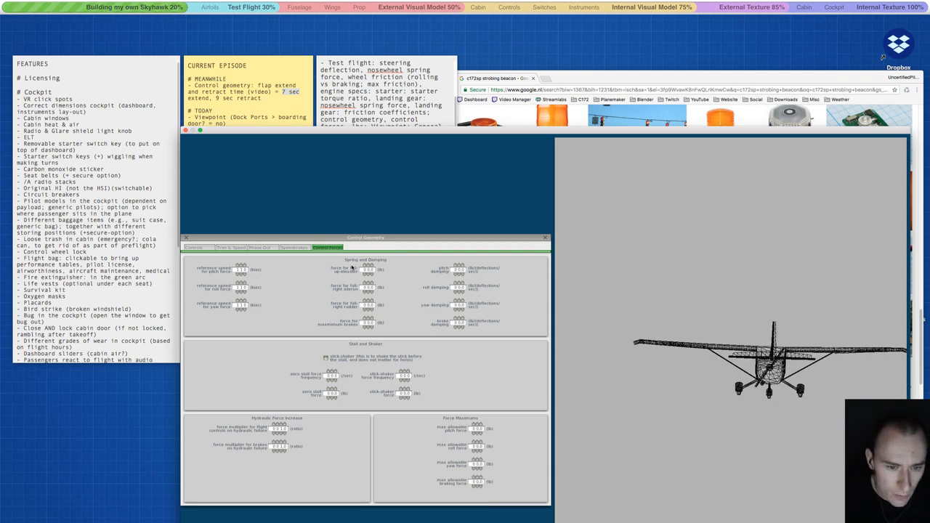
Append "; Control Geometry, Control Forces, Spring and Damping" to the Test flight item in the Stickies Backlog note.
click(395, 93)
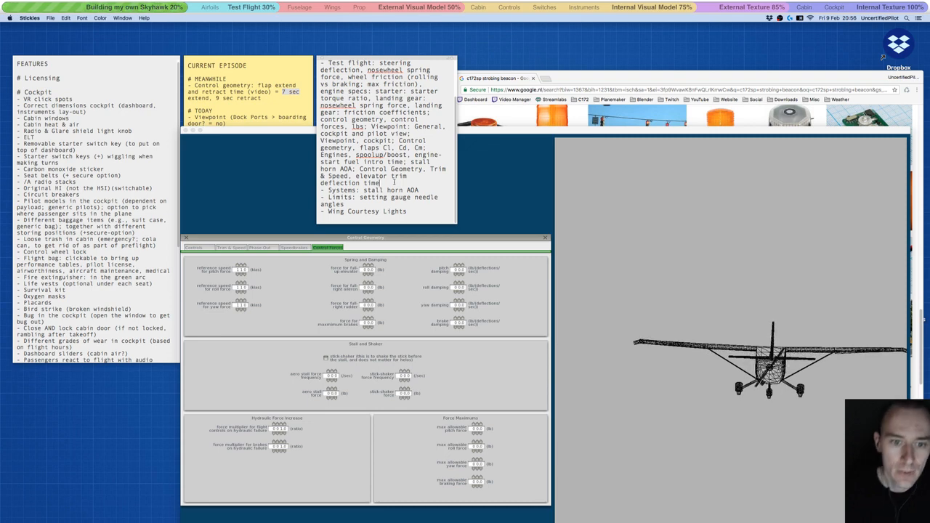
text(; )
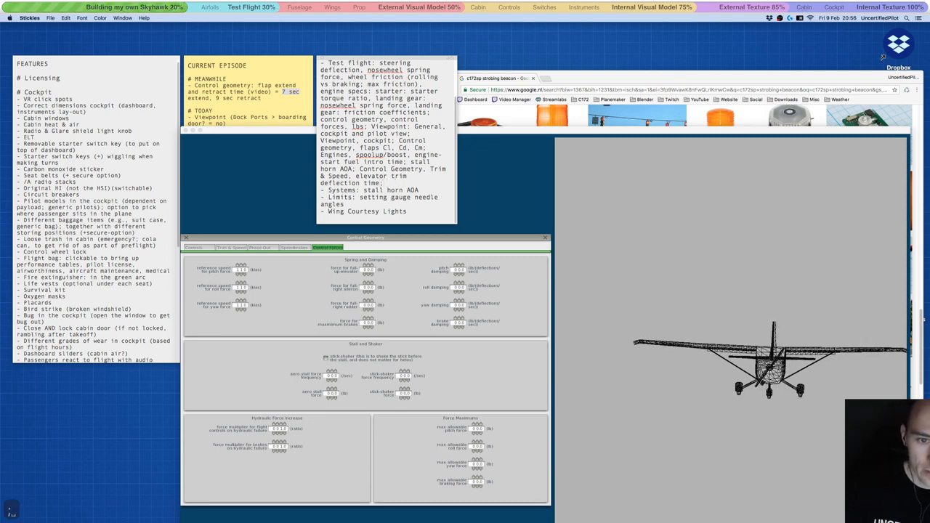
text(Control Gemo)
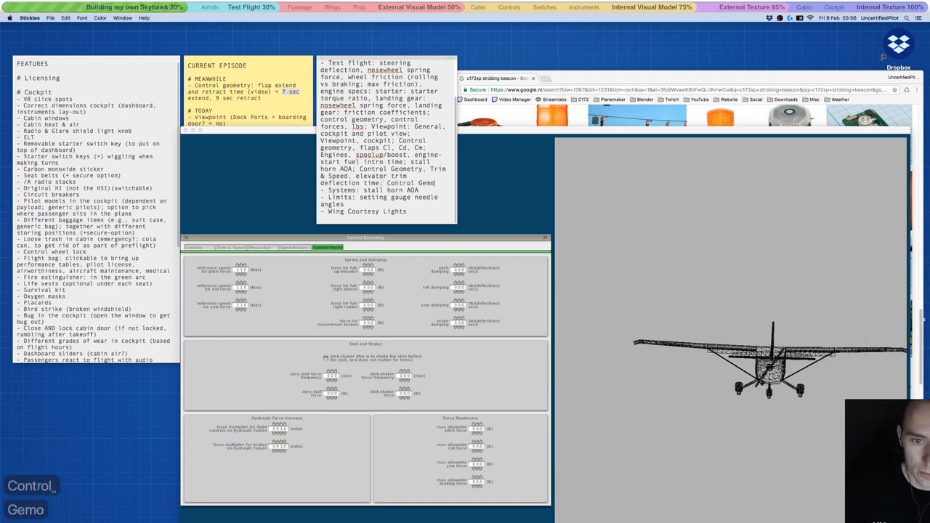
key(BackSpace)
key(BackSpace)
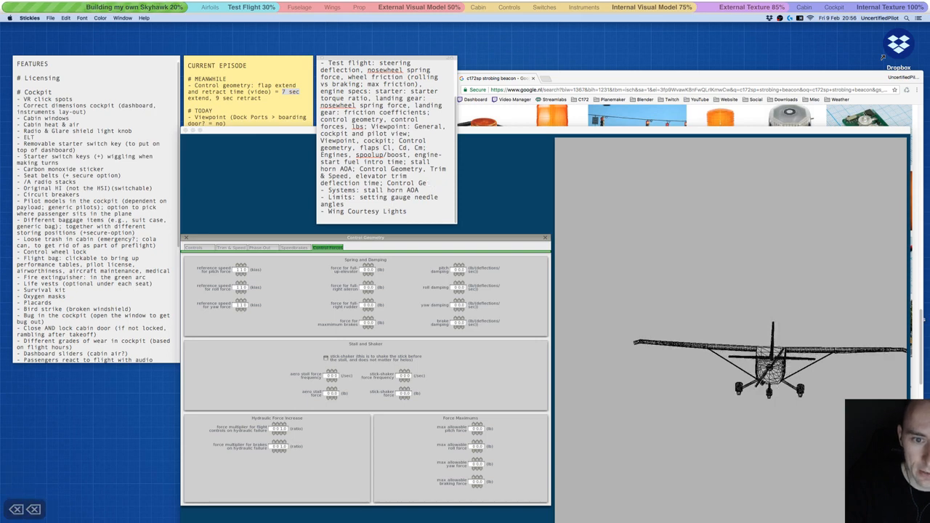
text(ometry)
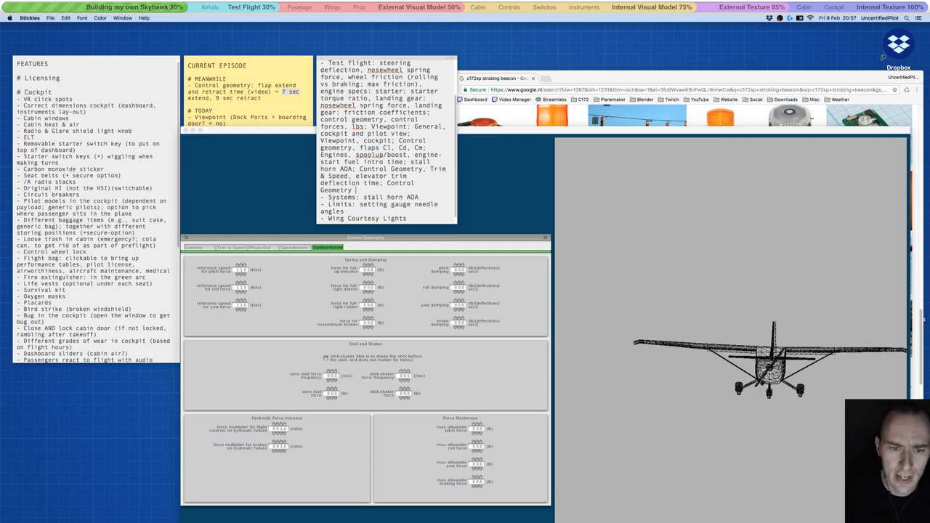
text(, Control)
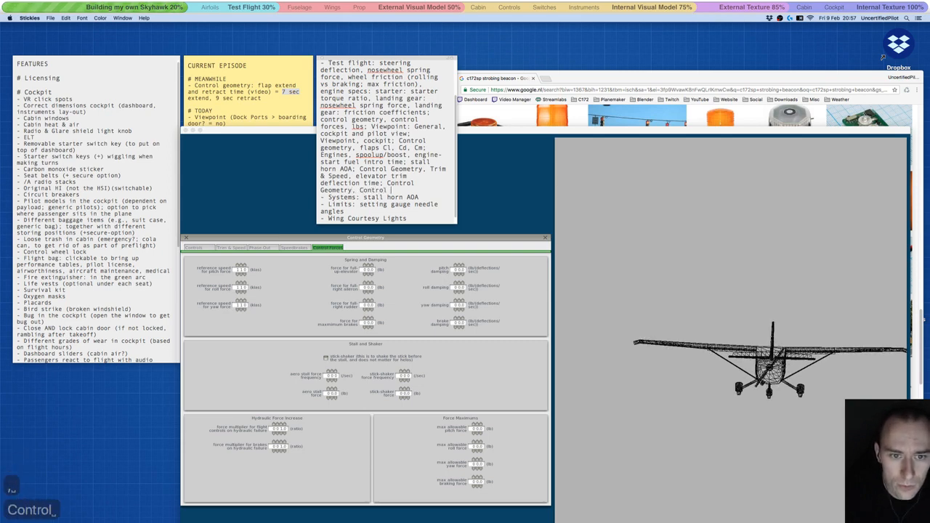
text( Forces)
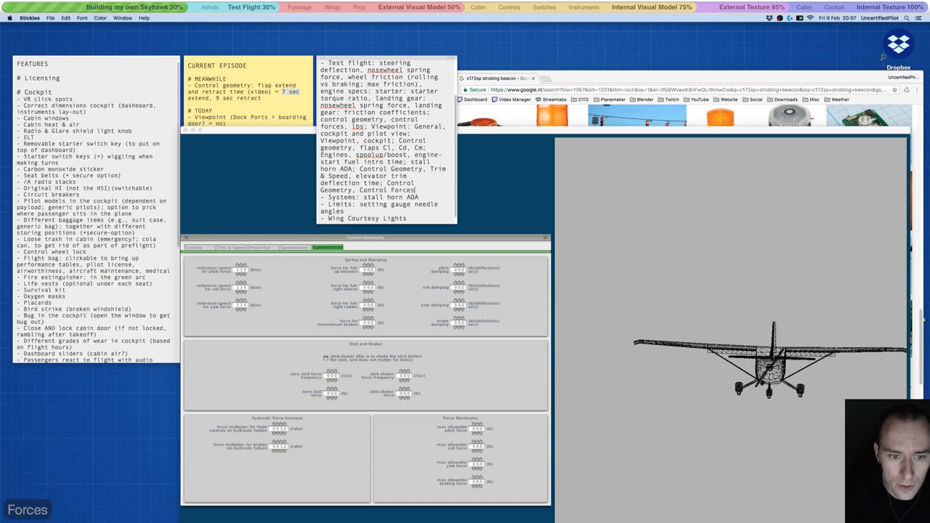
text(, )
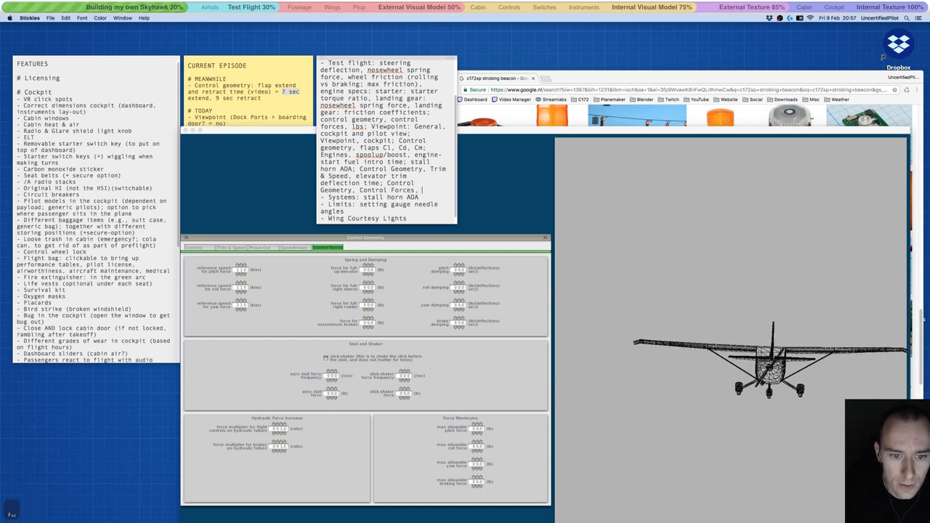
text(Spring and Damping)
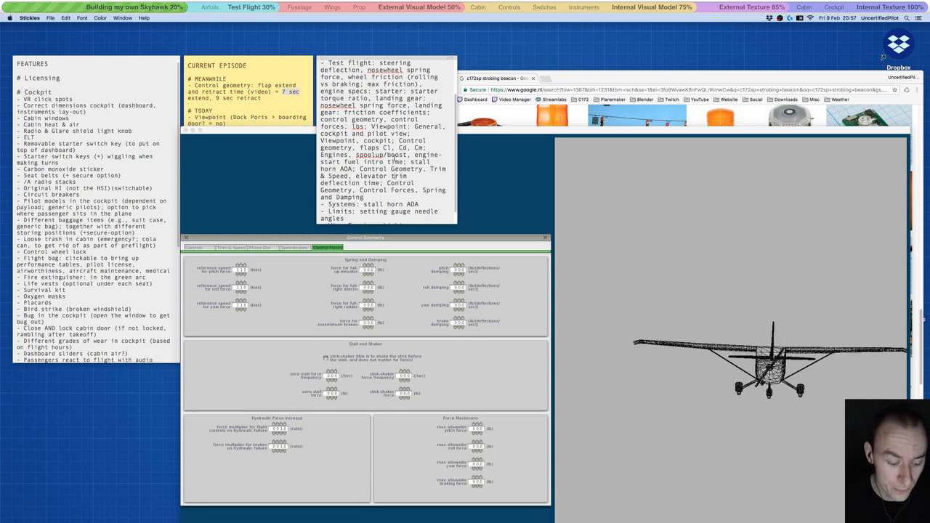
Back in Plane Maker, close the Control Geometry settings and open the Landing Gear settings.
click(495, 130)
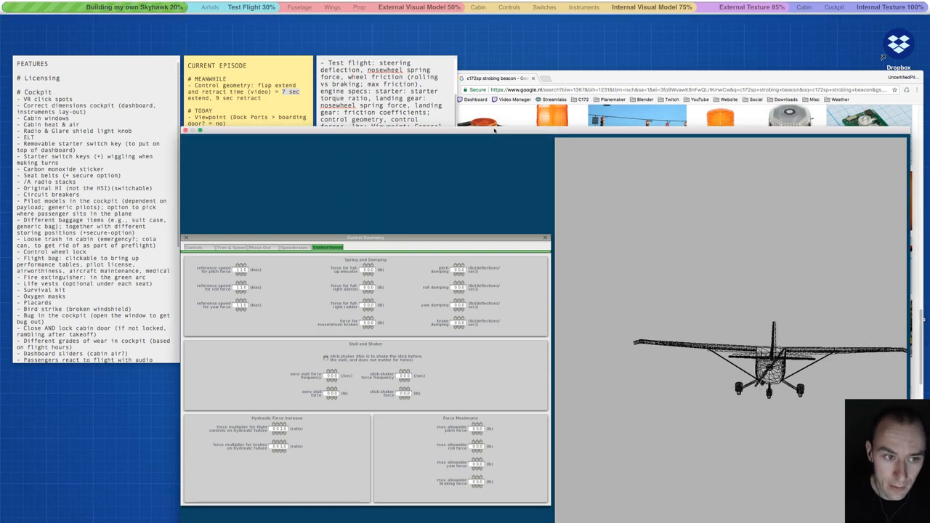
drag(494, 131, 480, 125)
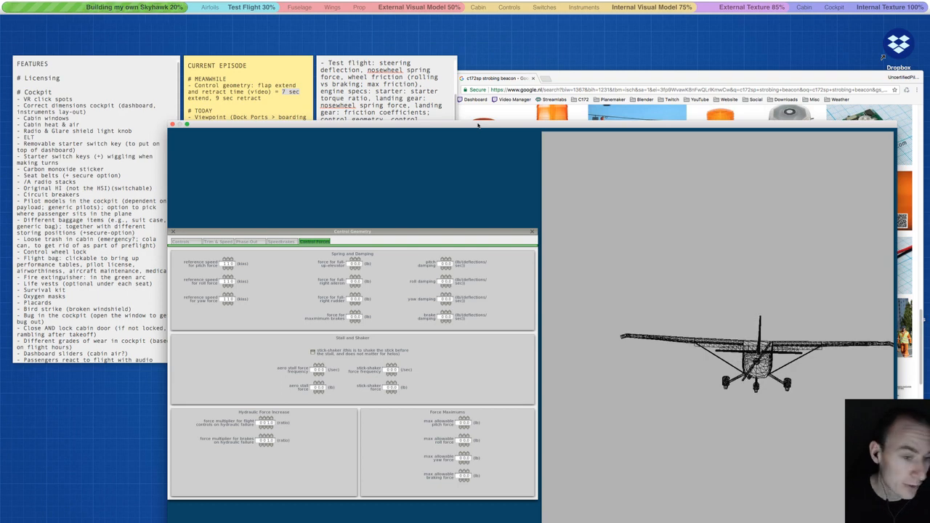
click(173, 232)
click(222, 132)
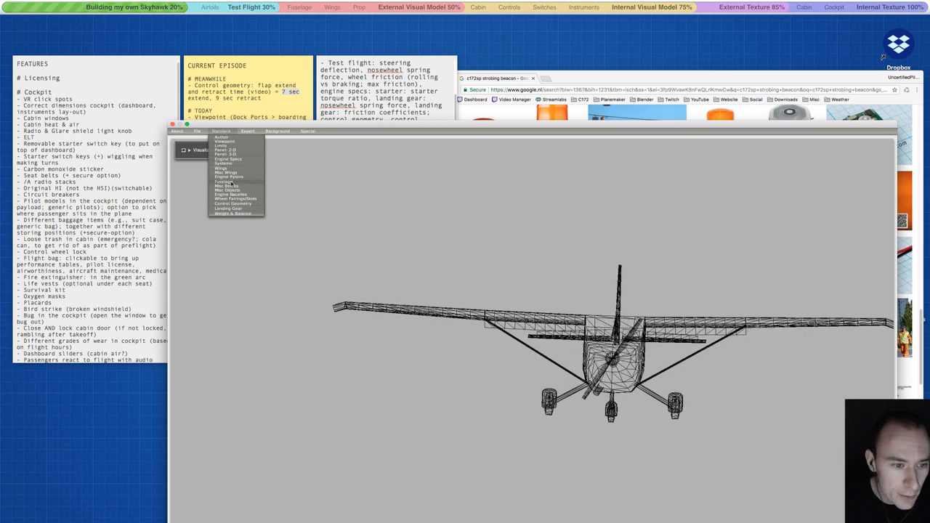
click(231, 208)
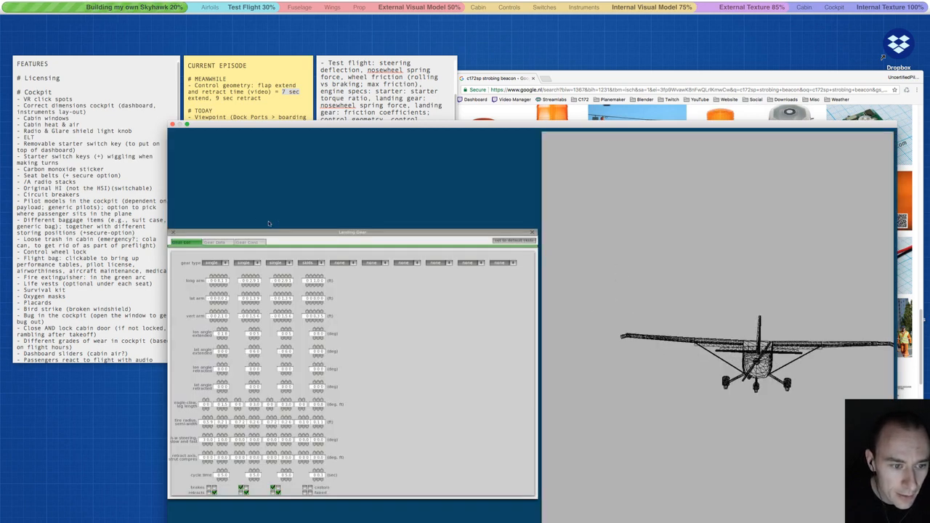
Check the Gear Data page's nosewheel spring force and friction coefficients against the Test flight item in the Backlog note.
click(216, 242)
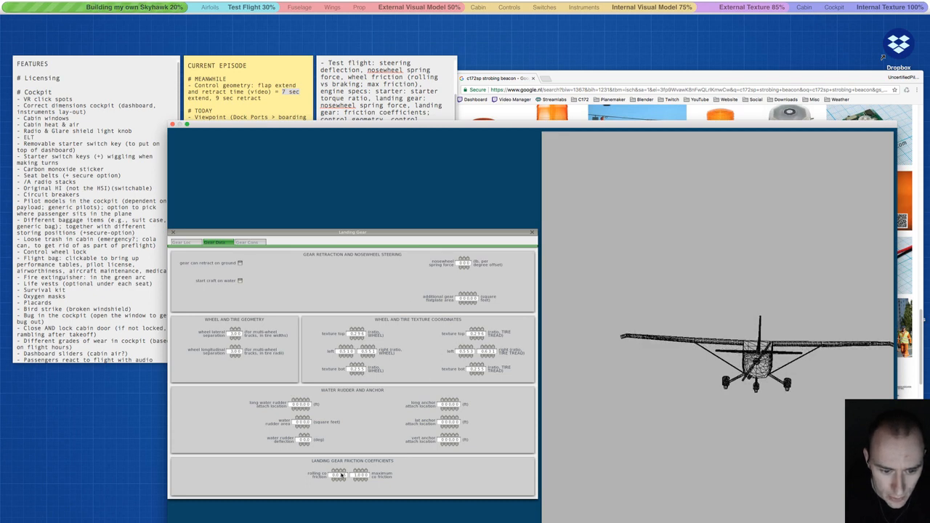
click(372, 76)
click(424, 231)
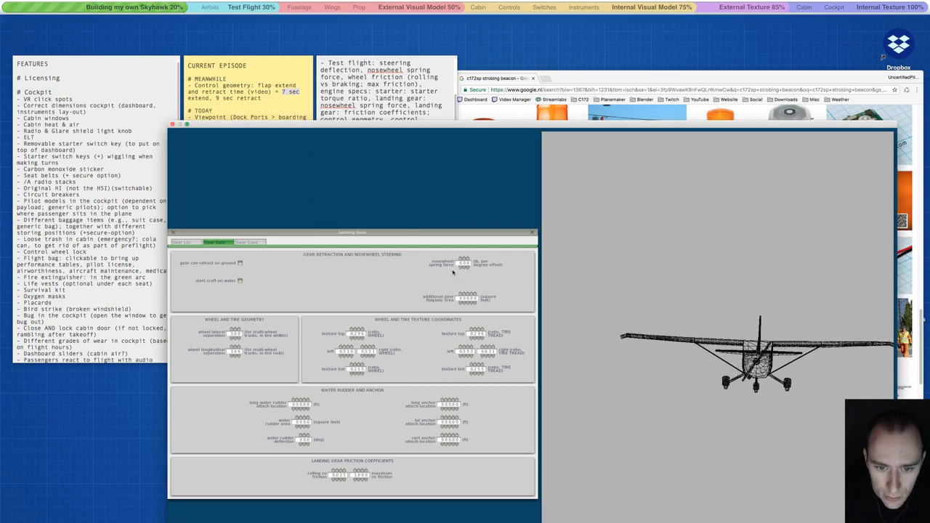
click(386, 76)
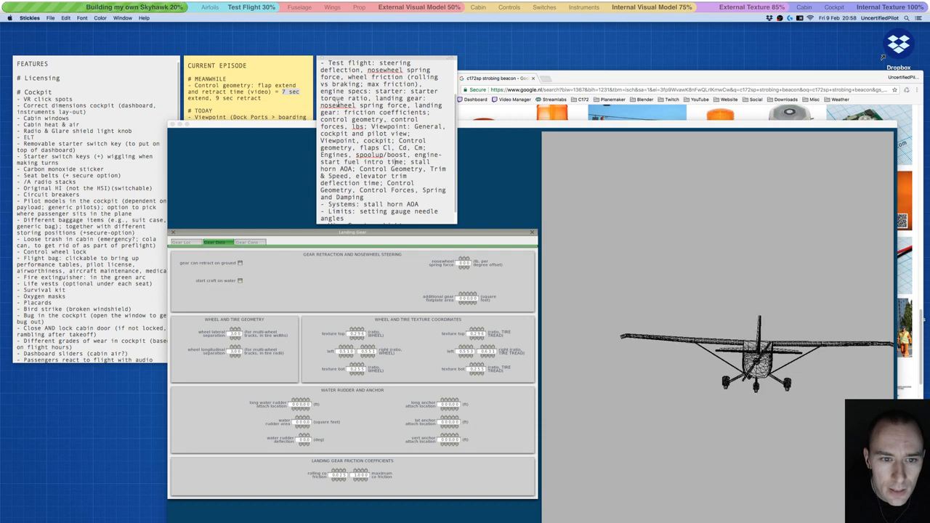
Return to Plane Maker, close the Landing Gear settings and open the Weight & Balance settings.
click(423, 253)
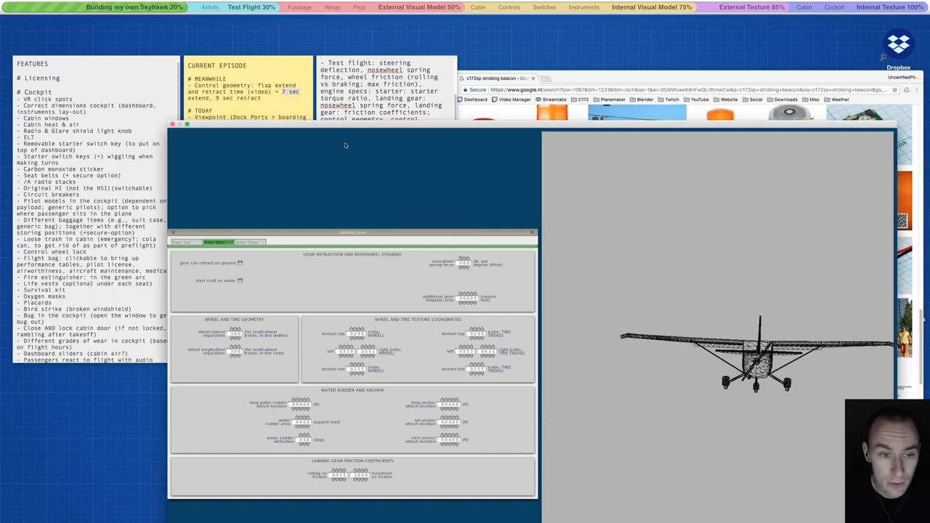
click(175, 233)
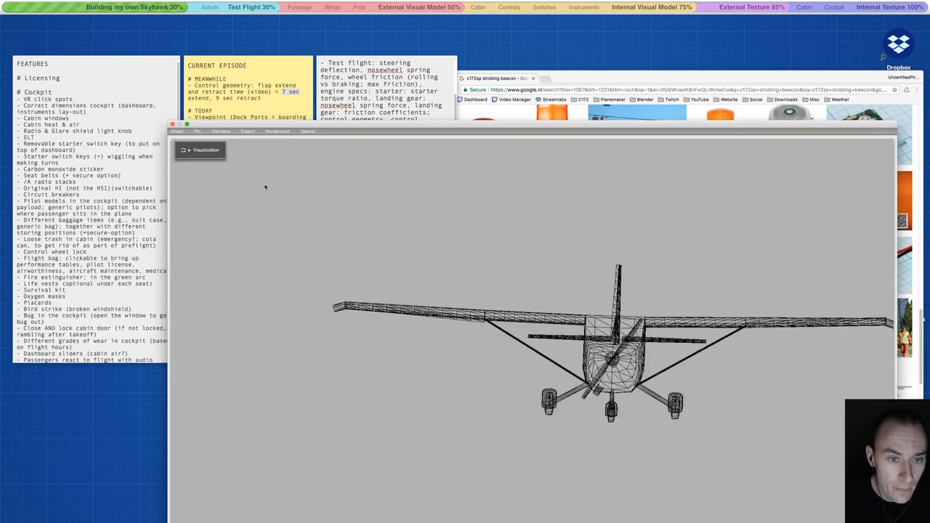
click(285, 130)
mouse_move(222, 131)
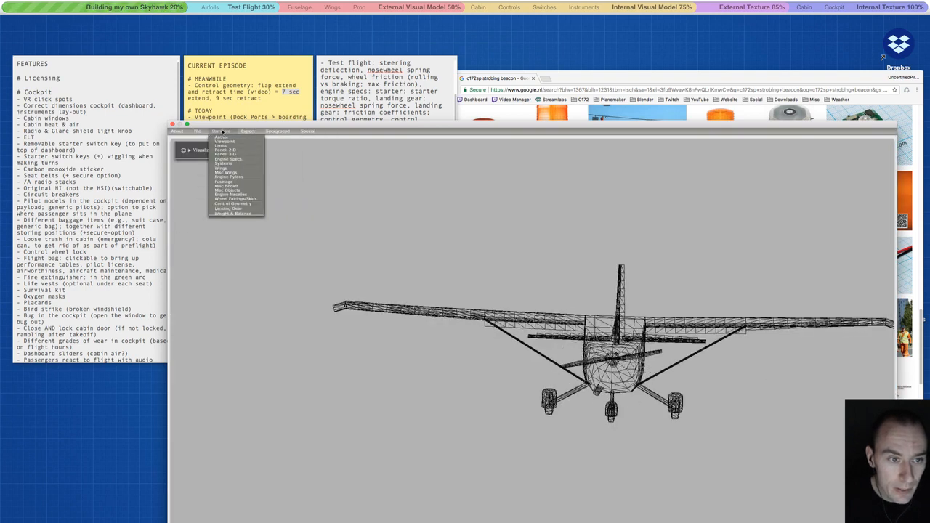
click(233, 213)
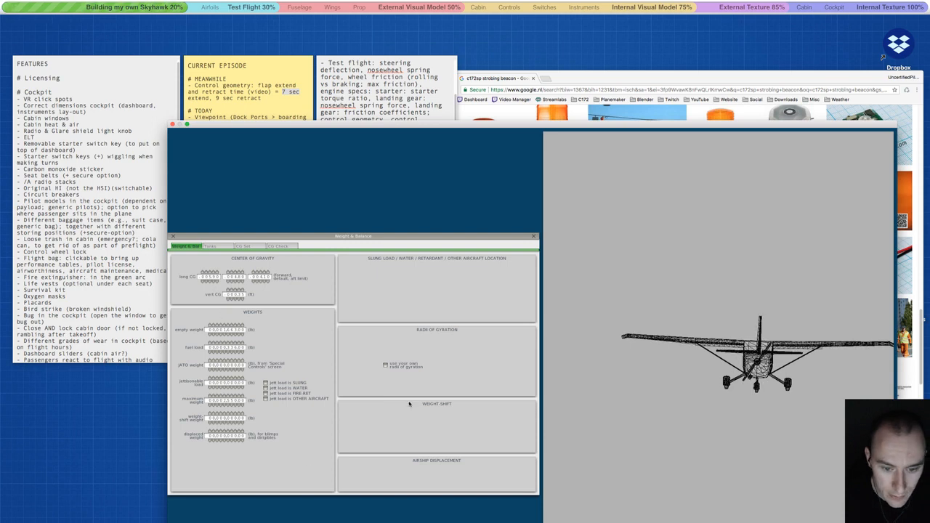
Examine the tank locations and the CG setup page of Weight & Balance, and close the settings.
click(212, 246)
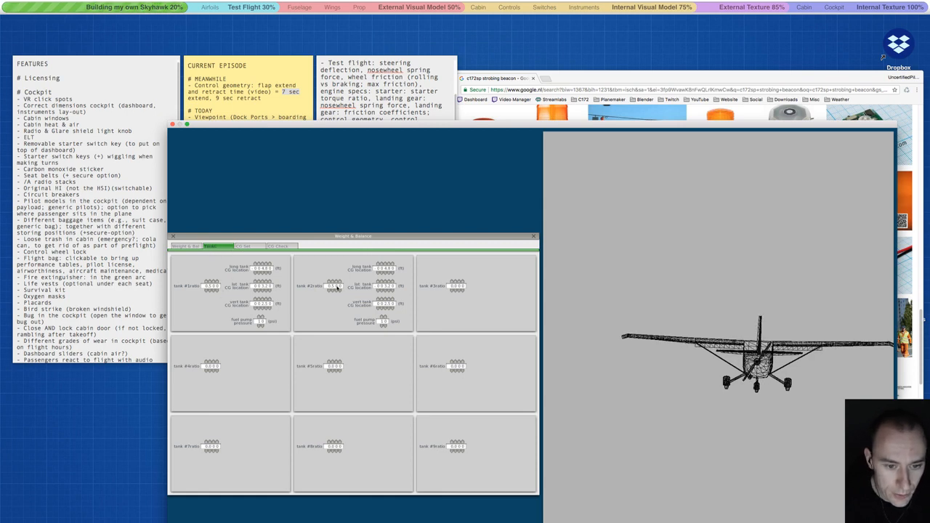
click(254, 247)
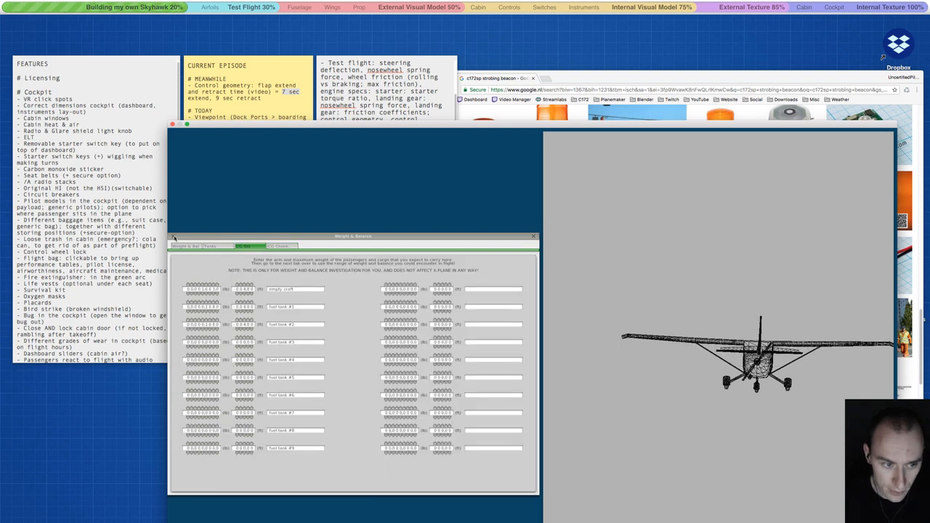
click(173, 237)
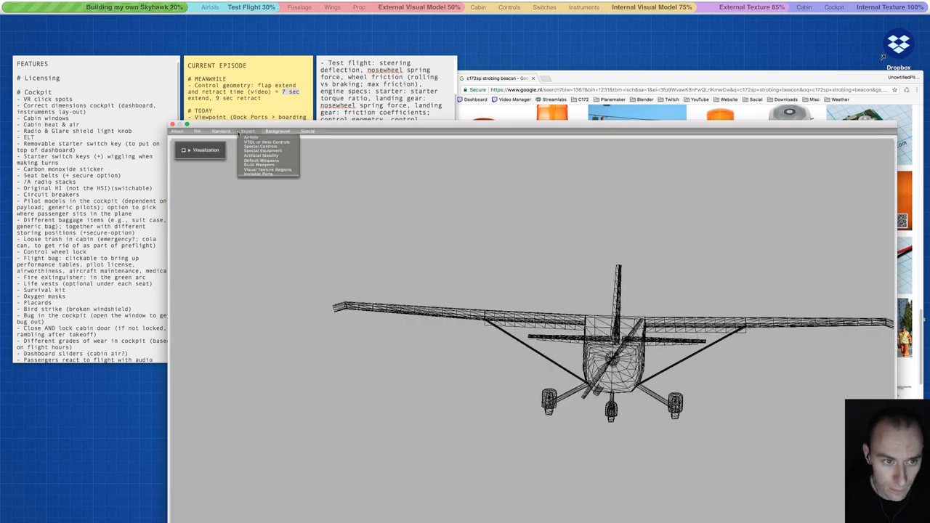
Check the Expert settings list and append "; Airfoils!!" to the Test flight item in the Stickies Backlog note.
mouse_move(221, 132)
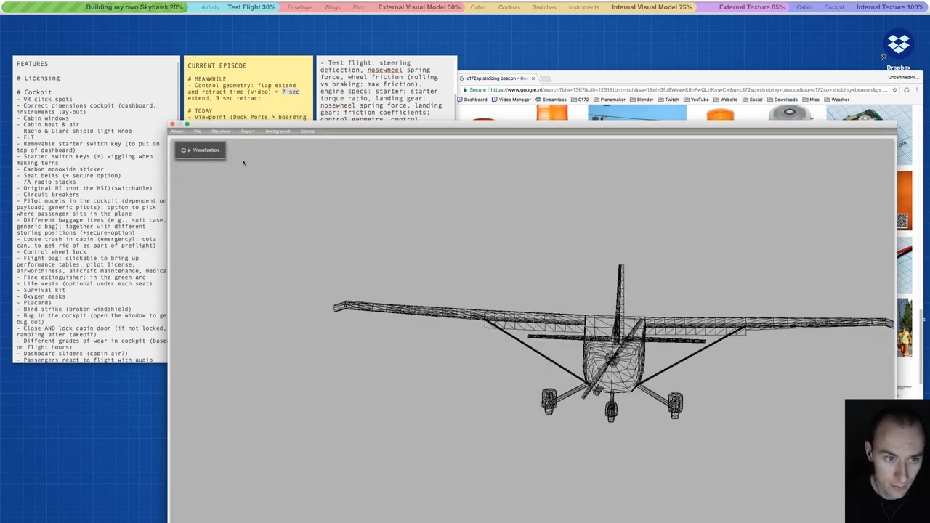
mouse_move(249, 132)
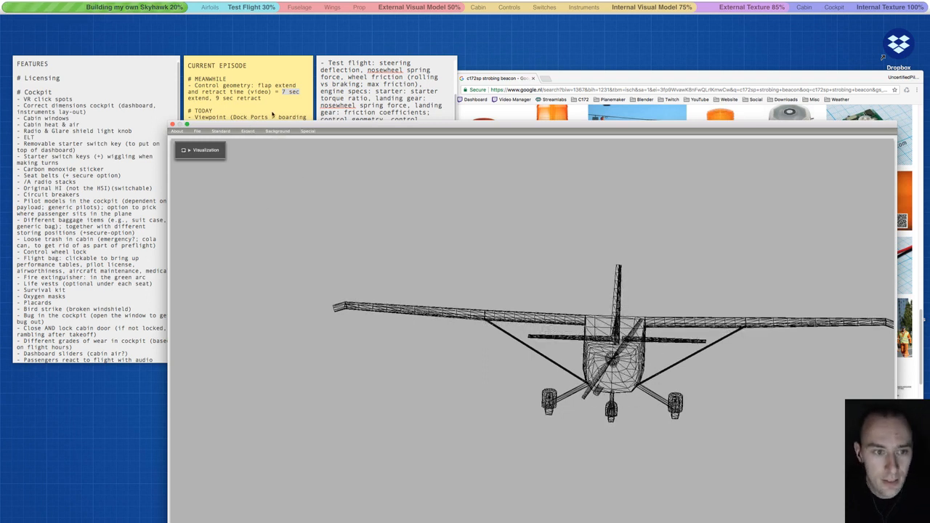
click(253, 132)
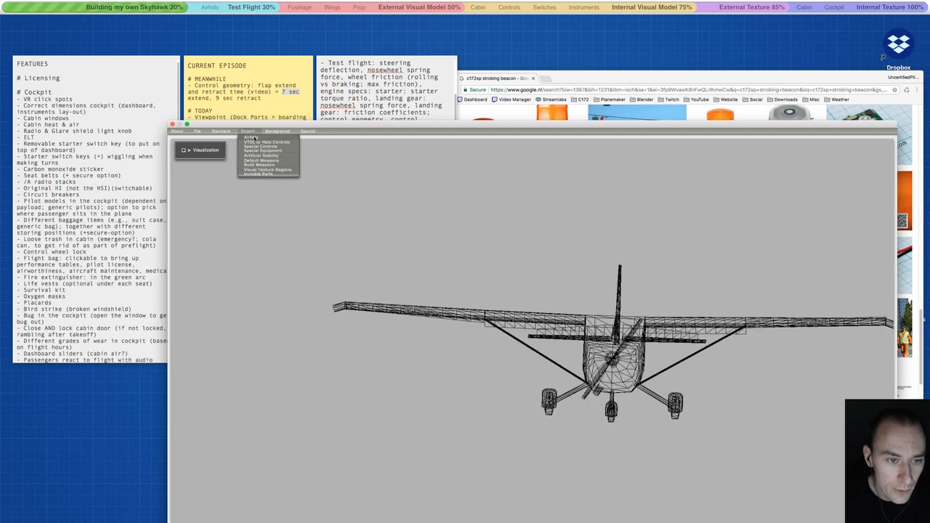
click(388, 111)
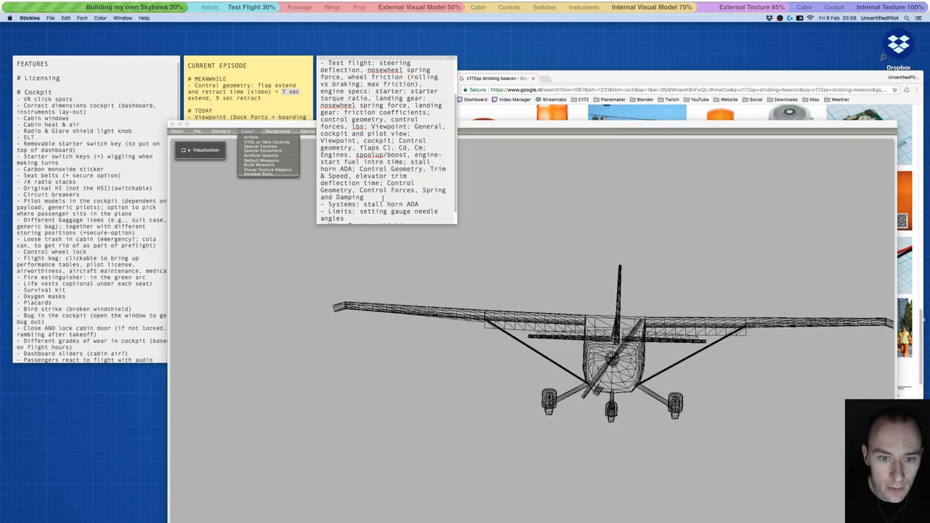
click(383, 197)
text(; Airfoils!!)
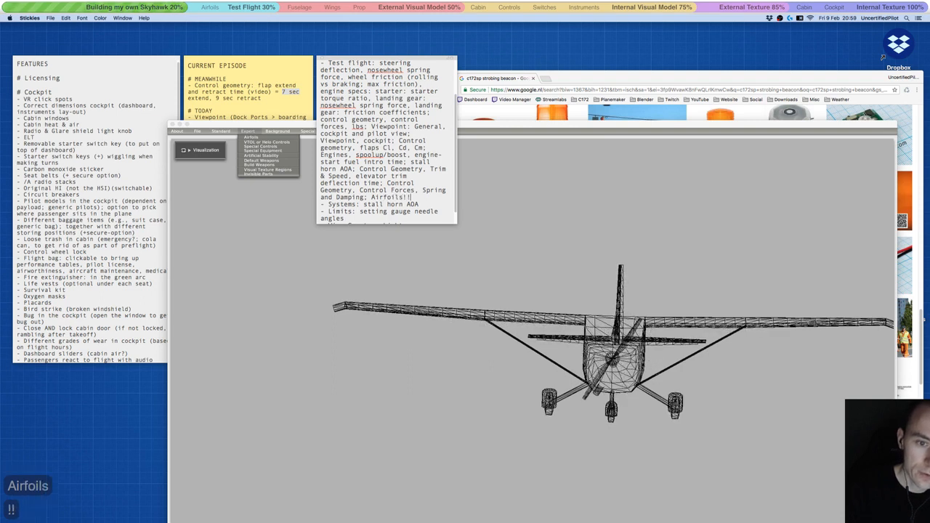
Switch back to Plane Maker and save the C172SP aircraft file.
click(255, 126)
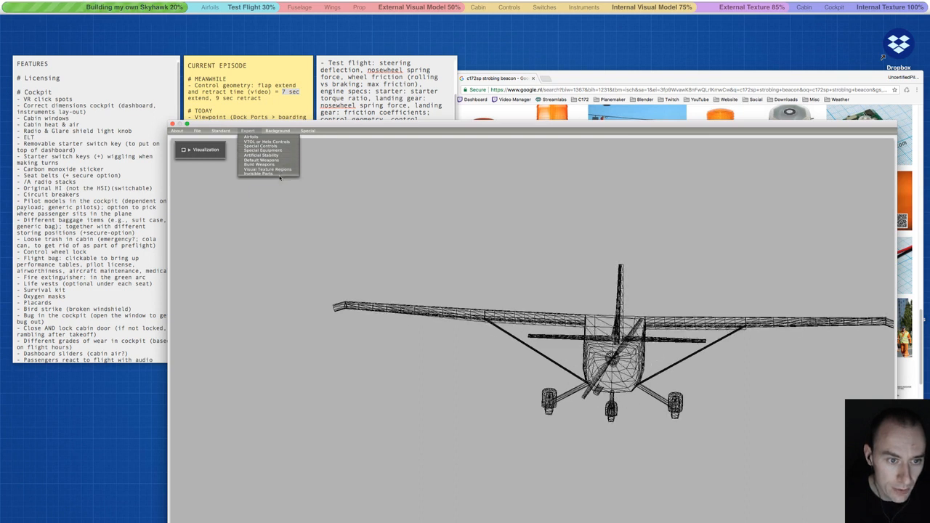
mouse_move(279, 133)
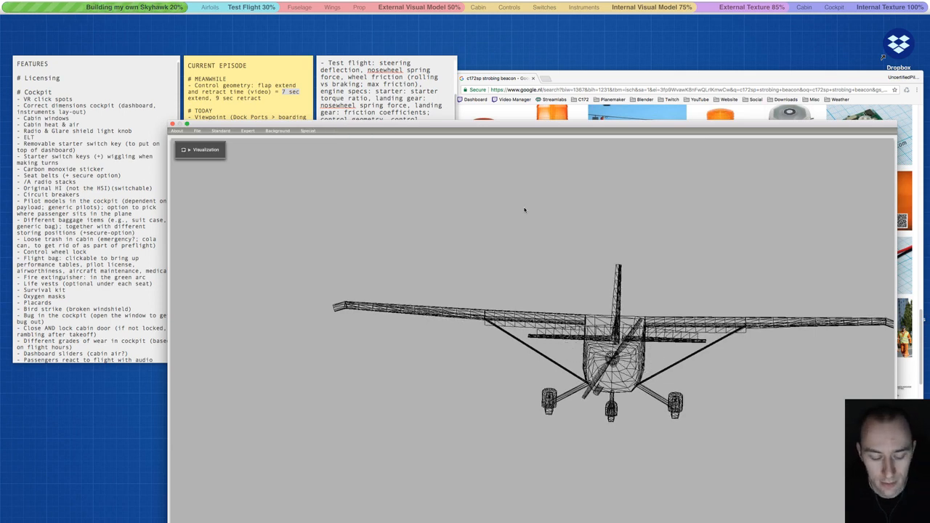
key(ctrl+s)
drag(480, 128, 453, 32)
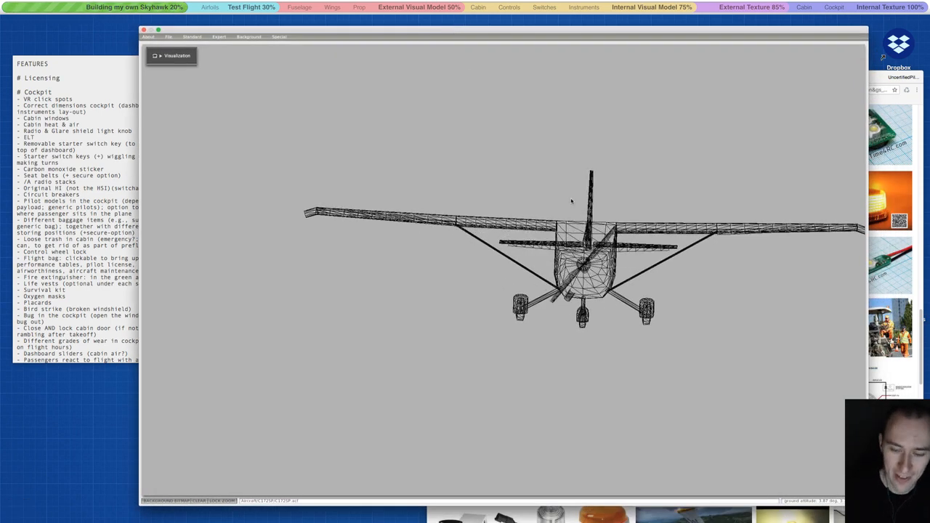
key(plus)
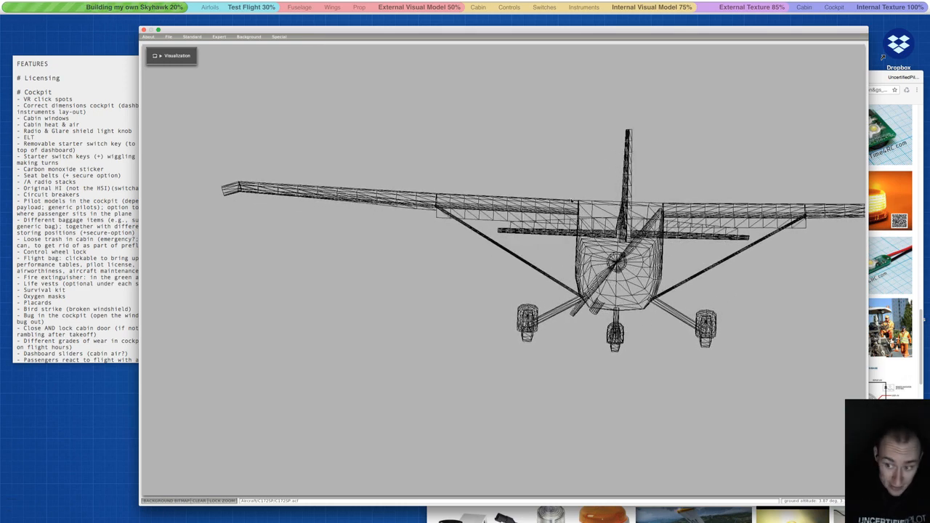
Uncover the Current Episode note and delete all items under its MEANWHILE and TODAY headings, keeping the headings.
drag(457, 31, 443, 271)
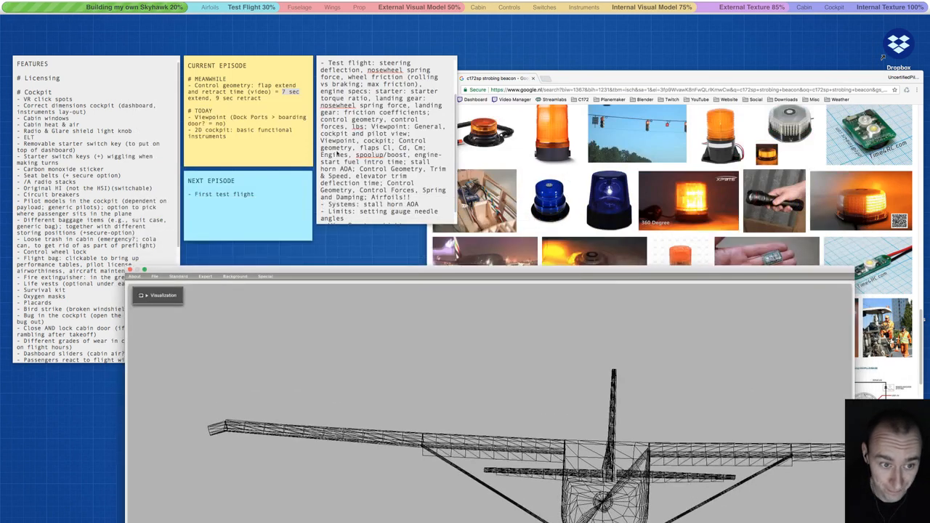
click(242, 142)
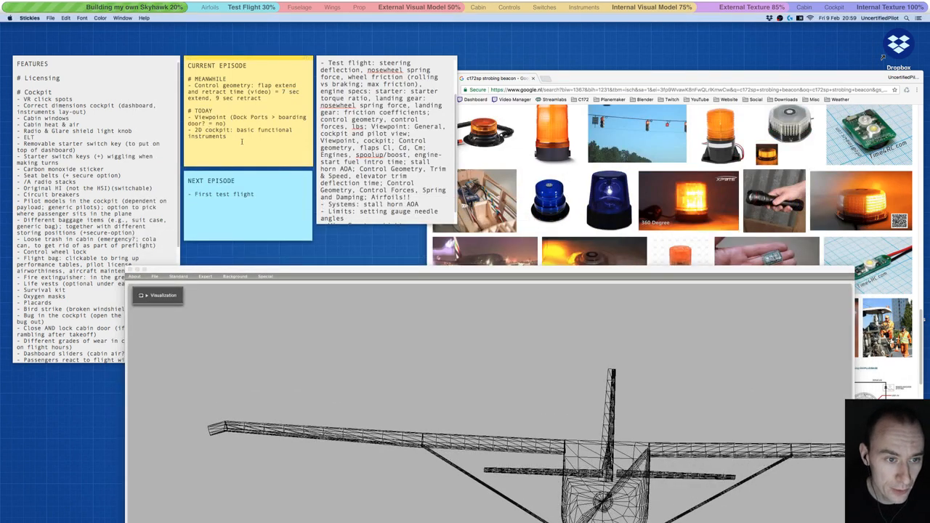
drag(242, 141, 185, 116)
key(BackSpace)
key(BackSpace)
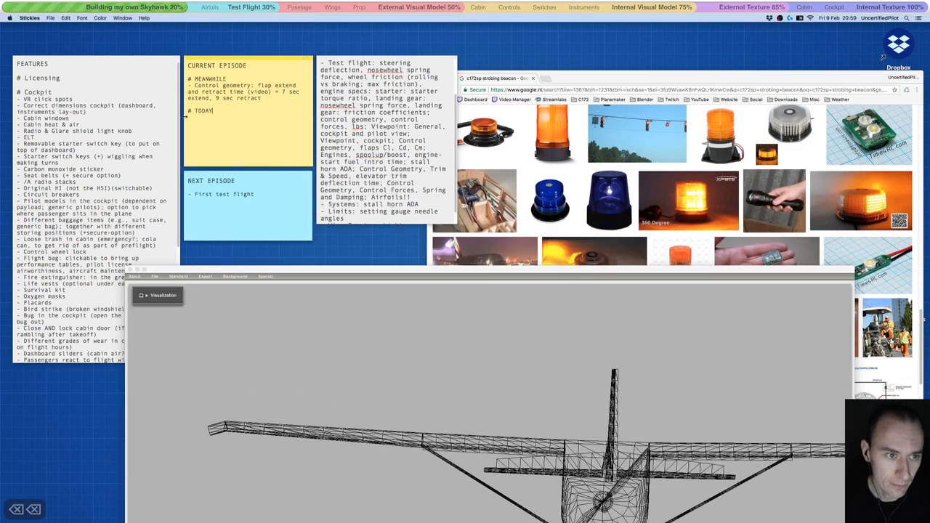
triple_click(186, 86)
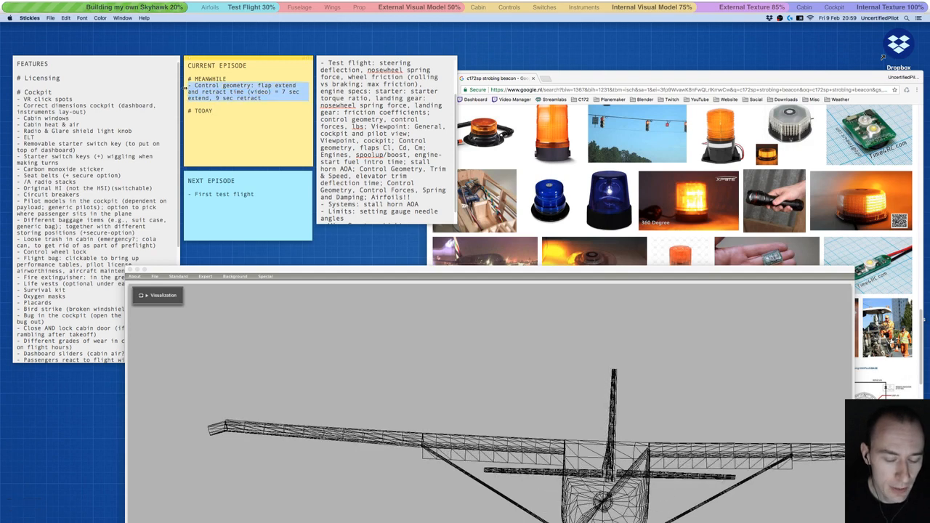
key(BackSpace)
key(BackSpace)
key(Return)
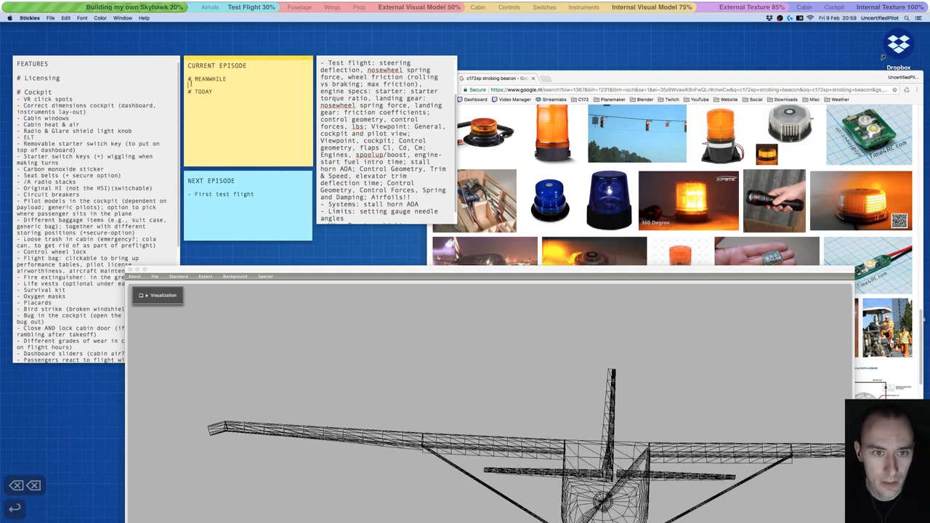
Enlarge the Backlog note so that its list is readable down to the Wing Courtesy Lights item.
click(411, 197)
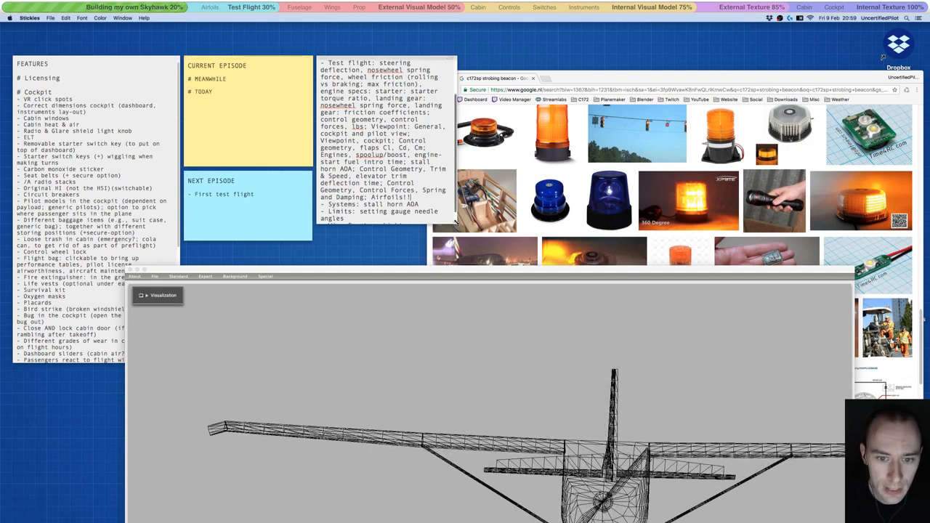
drag(456, 222, 462, 269)
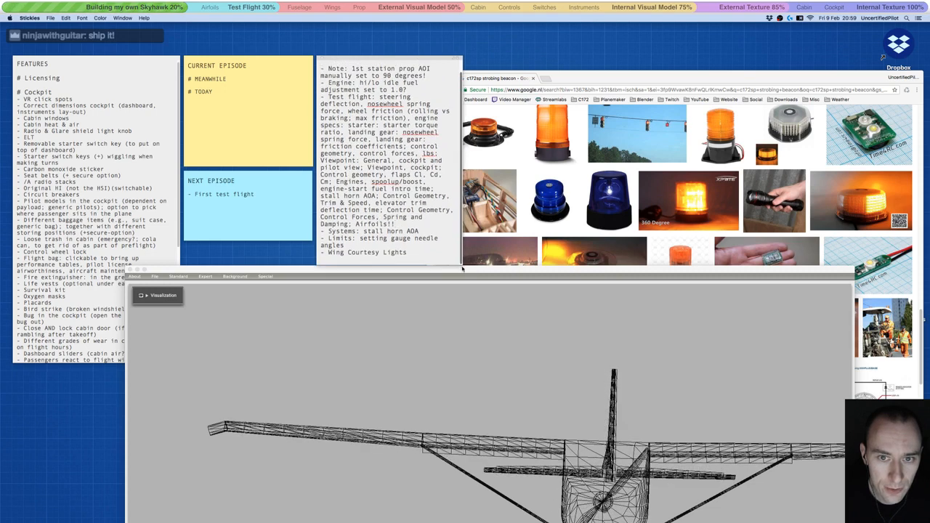
click(464, 265)
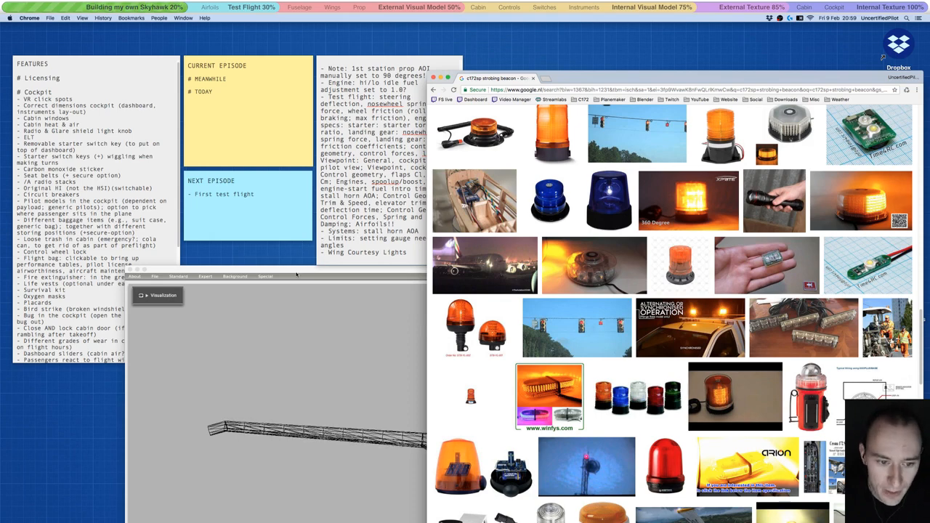
Save the aircraft again in Plane Maker, close the browser window with the beacon image search and reposition the Plane Maker window.
double_click(296, 274)
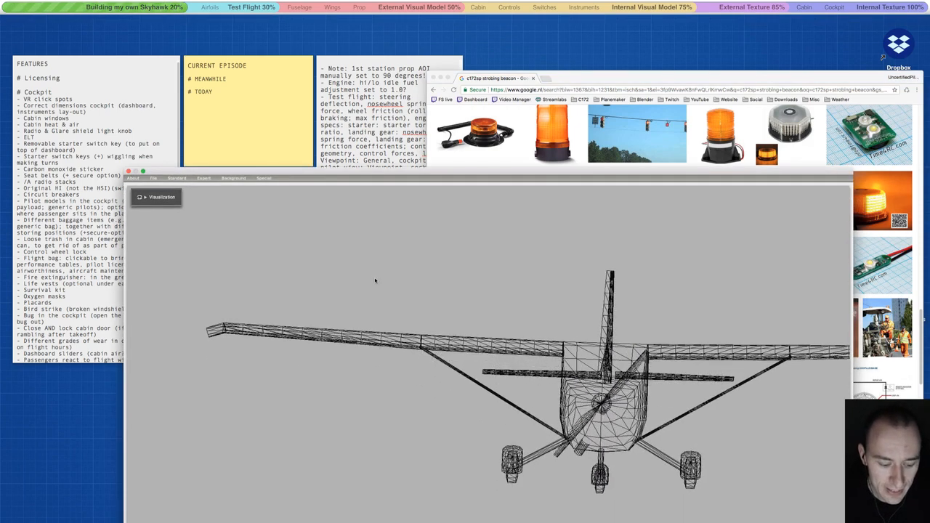
key(ctrl+s)
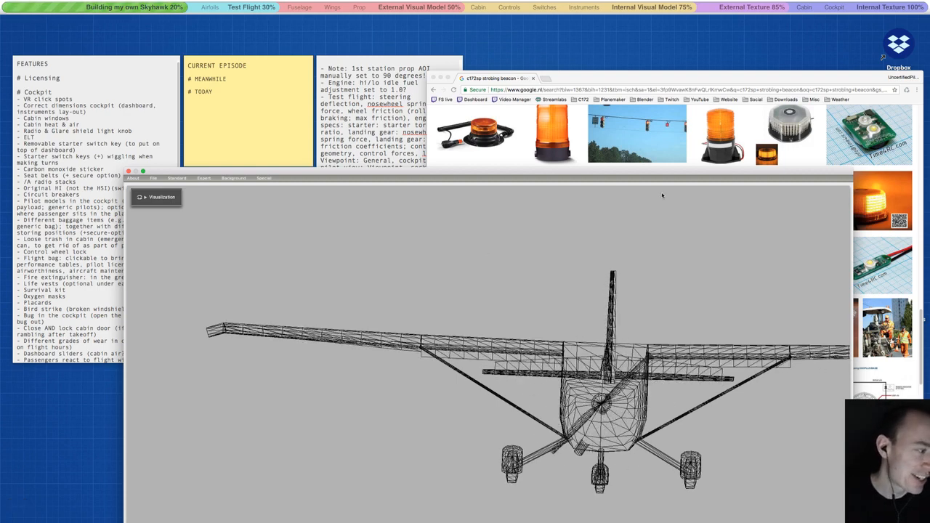
click(629, 75)
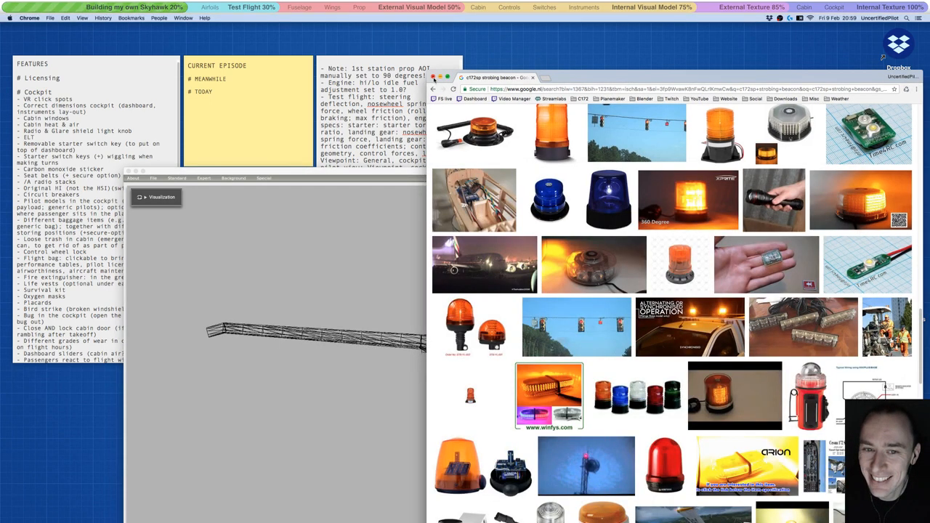
key(super+w)
drag(629, 174, 642, 62)
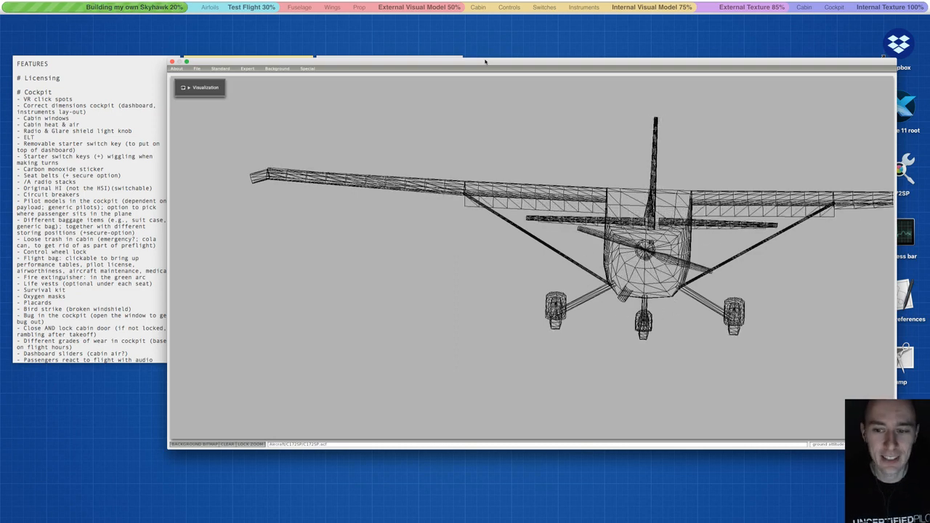
drag(485, 62, 465, 90)
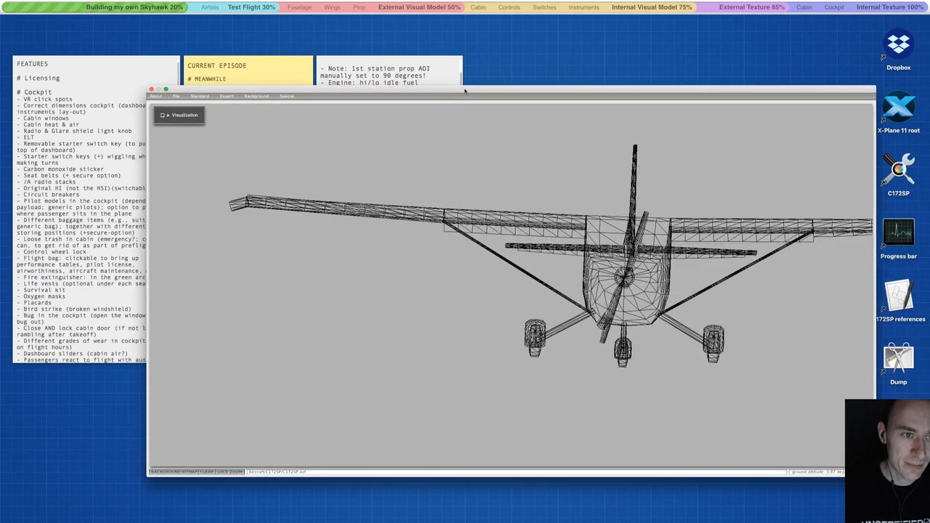
click(545, 51)
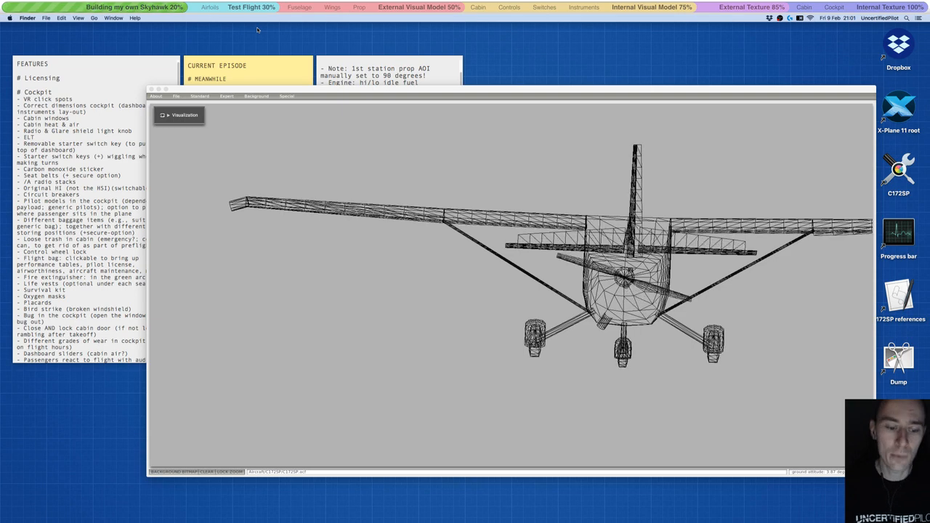
click(384, 199)
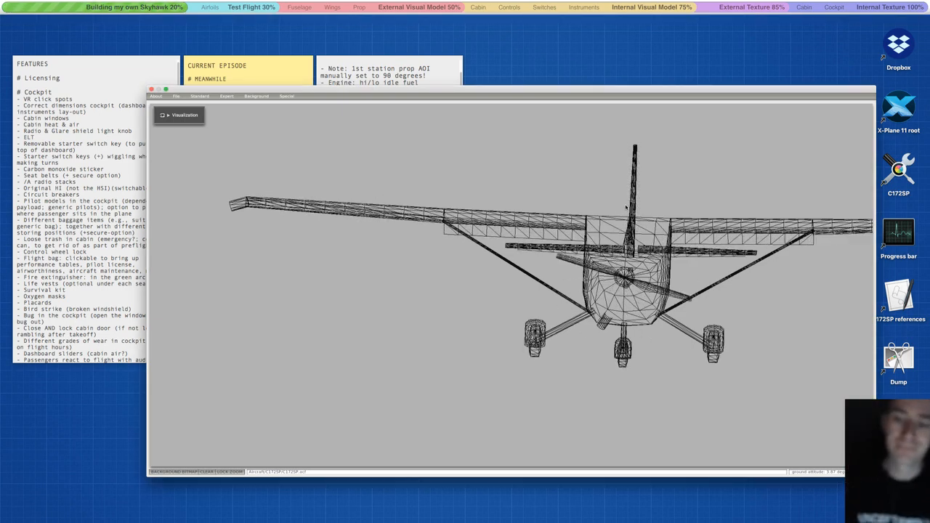
key(a)
key(a)
key(a)
key(a)
key(a)
key(a)
key(a)
key(a)
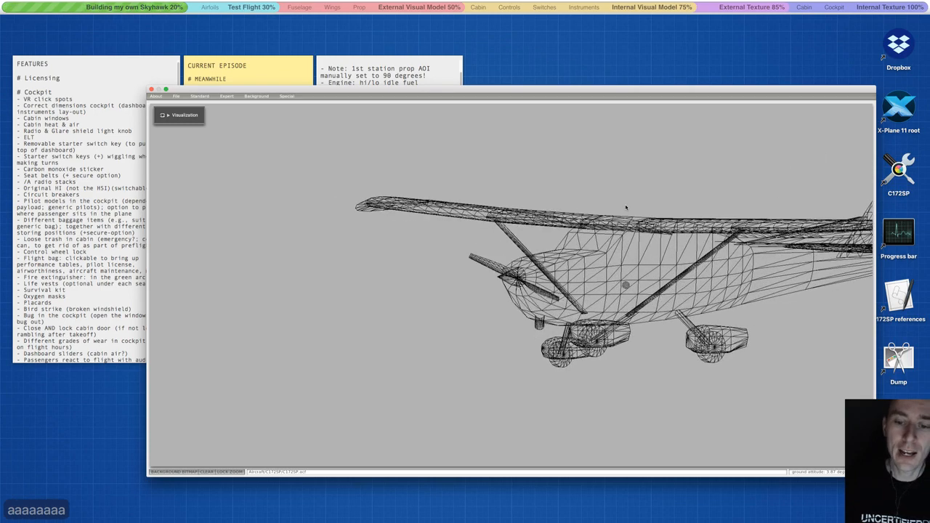
key(d)
key(d)
key(d)
key(d)
key(d)
key(d)
key(d)
key(d)
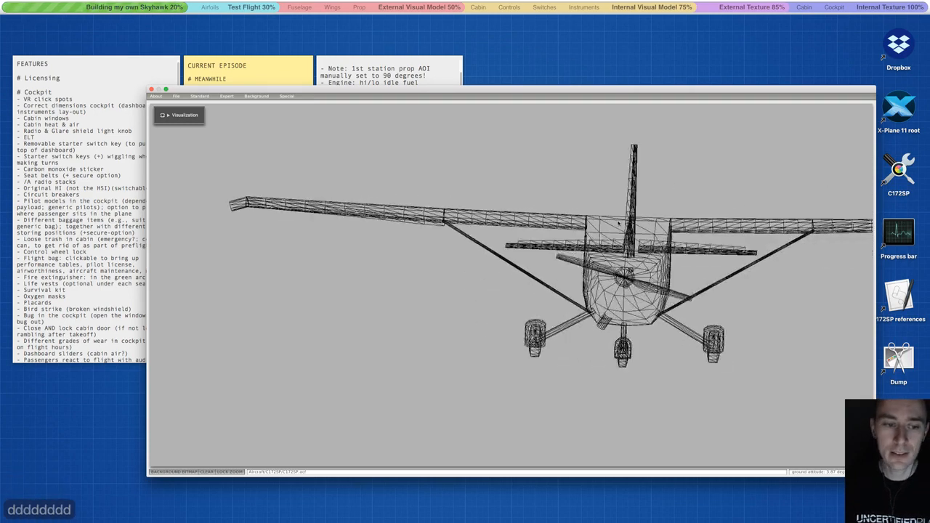
key(a)
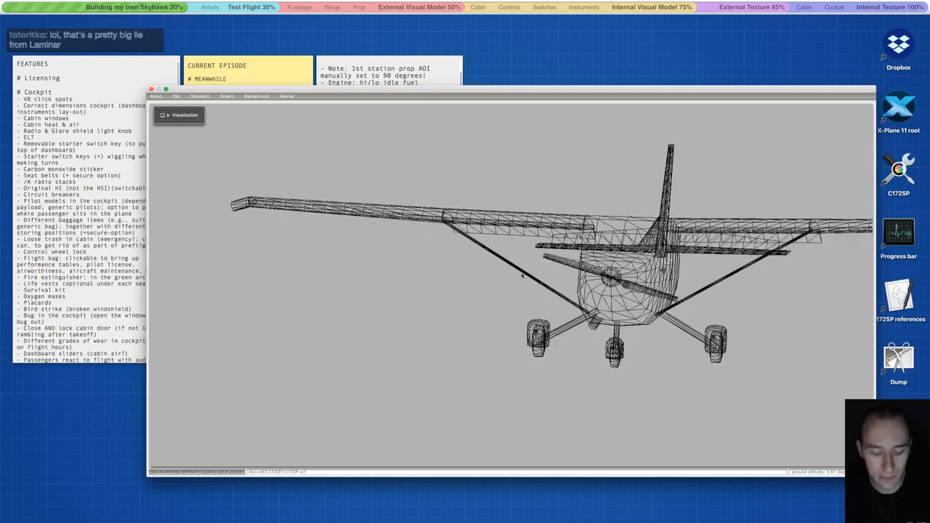
key(d)
key(a)
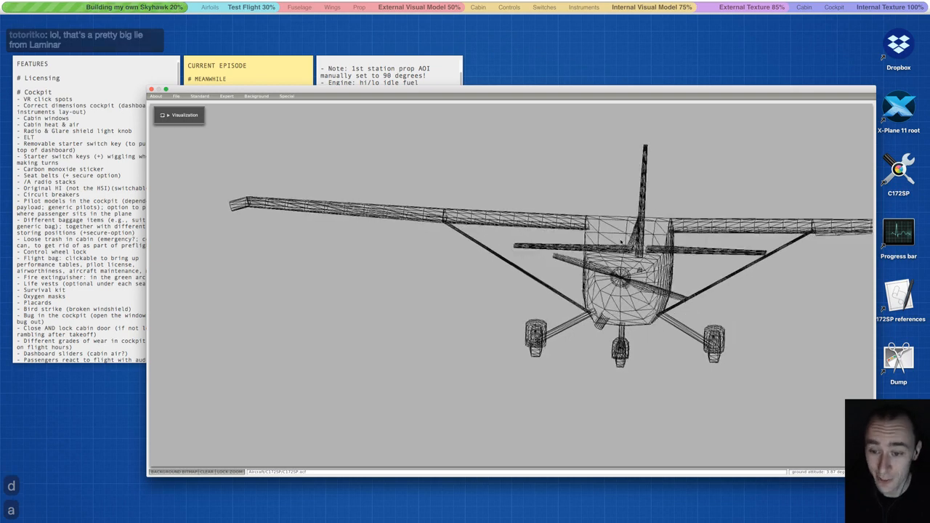
Rotate the wireframe aircraft from its front past its side to the rear to examine the overall model.
key(a)
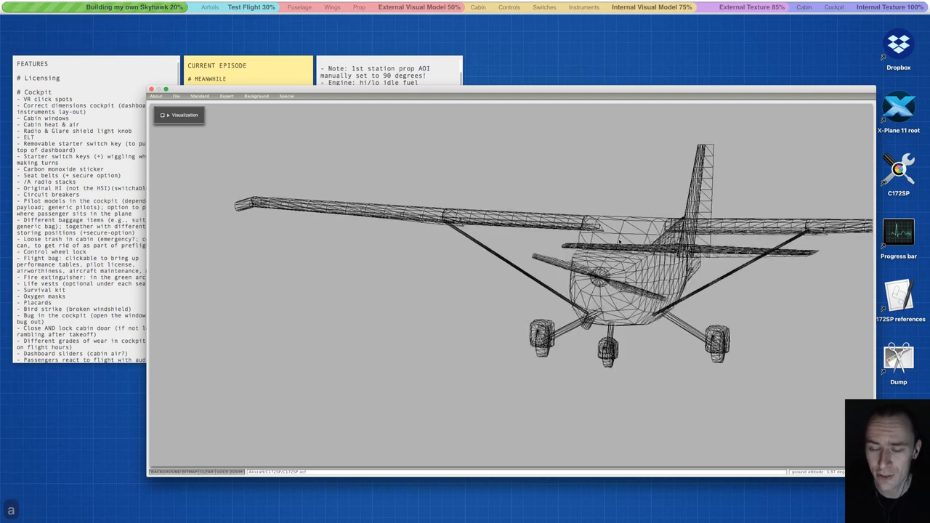
key(a)
key(a)
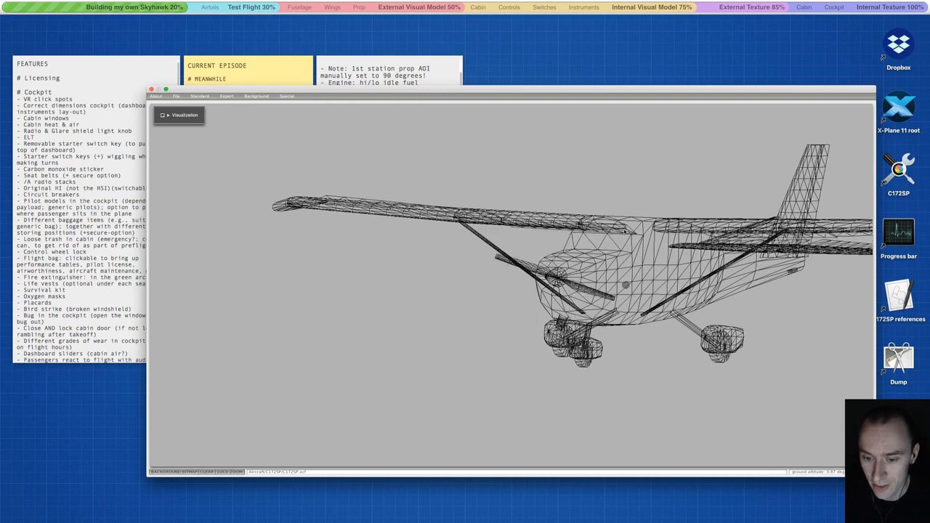
key(d)
key(d)
key(d)
key(d)
key(d)
key(d)
key(d)
key(d)
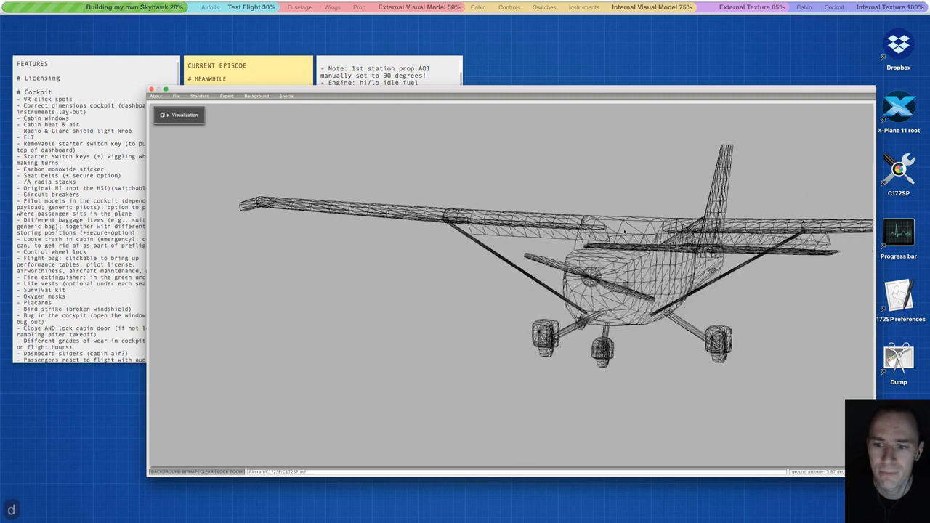
key(d)
key(d)
key(d)
key(d)
key(d)
key(d)
key(d)
key(d)
key(d)
key(d)
key(d)
key(d)
key(d)
key(d)
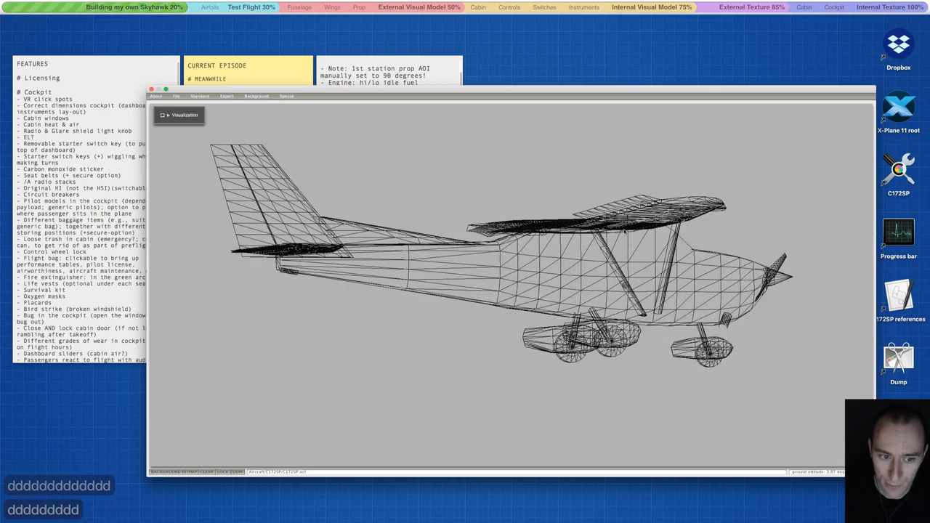
key(d)
key(d)
key(d)
key(d)
key(d)
key(d)
key(d)
key(d)
key(d)
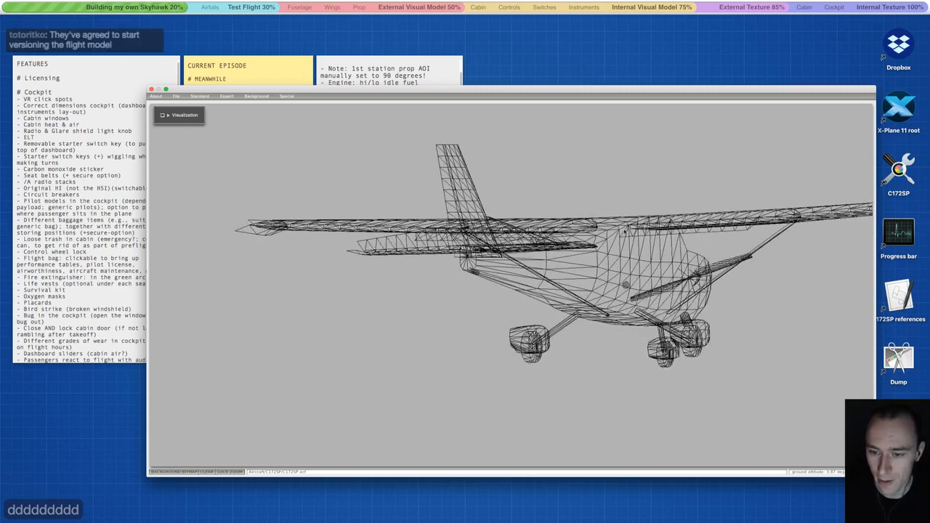
key(d)
key(d)
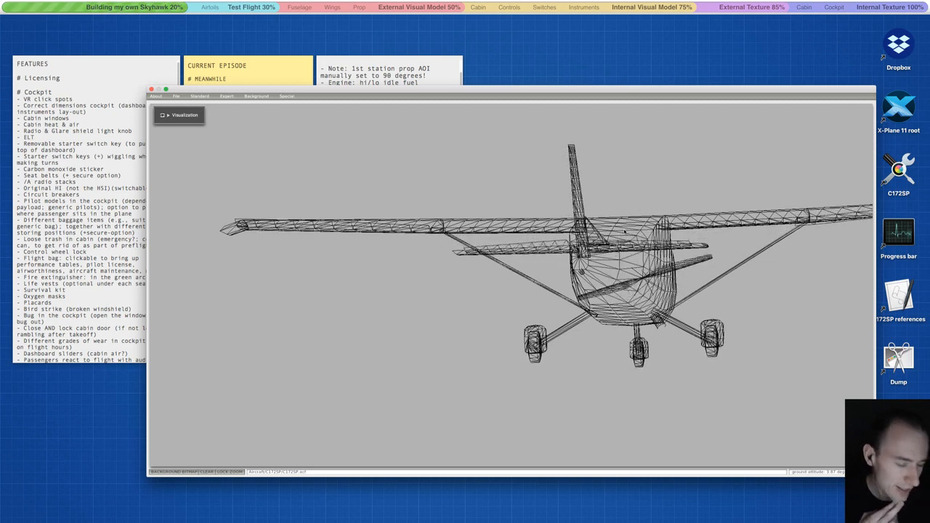
key(d)
Rotate the aircraft back from the rear past its side to a head-on front view, examining the wings, struts and landing gear.
key(a)
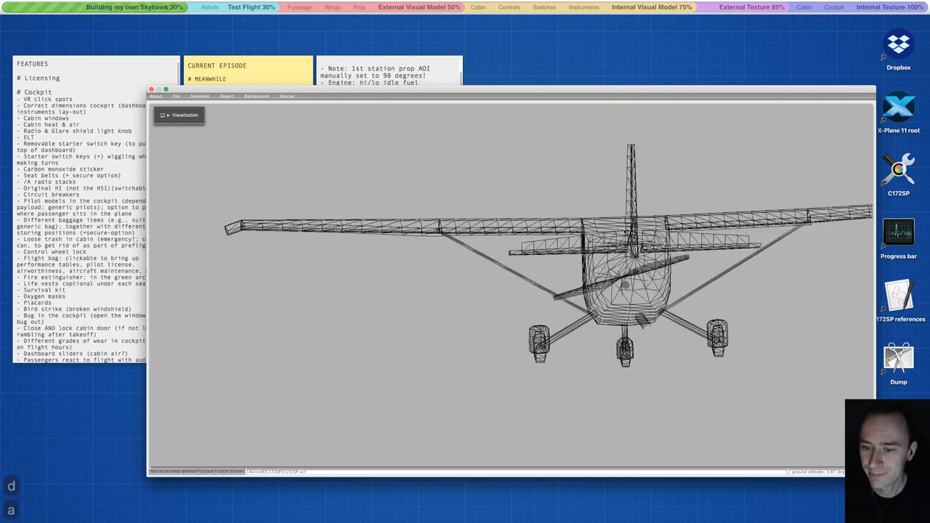
key(a)
key(a)
key(a)
key(a)
key(a)
key(a)
key(a)
key(a)
key(a)
key(a)
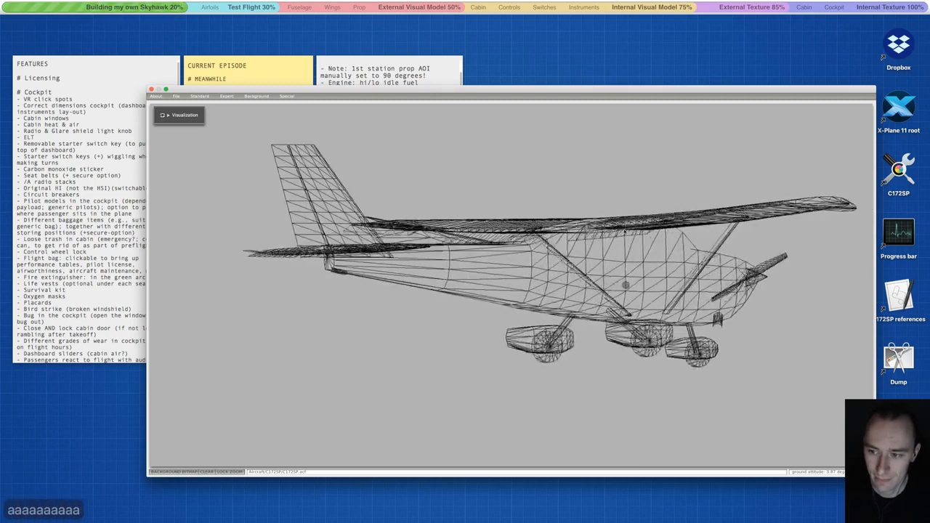
key(a)
key(a)
key(a)
key(a)
key(a)
key(a)
key(a)
key(a)
key(a)
key(a)
key(a)
key(a)
key(a)
key(a)
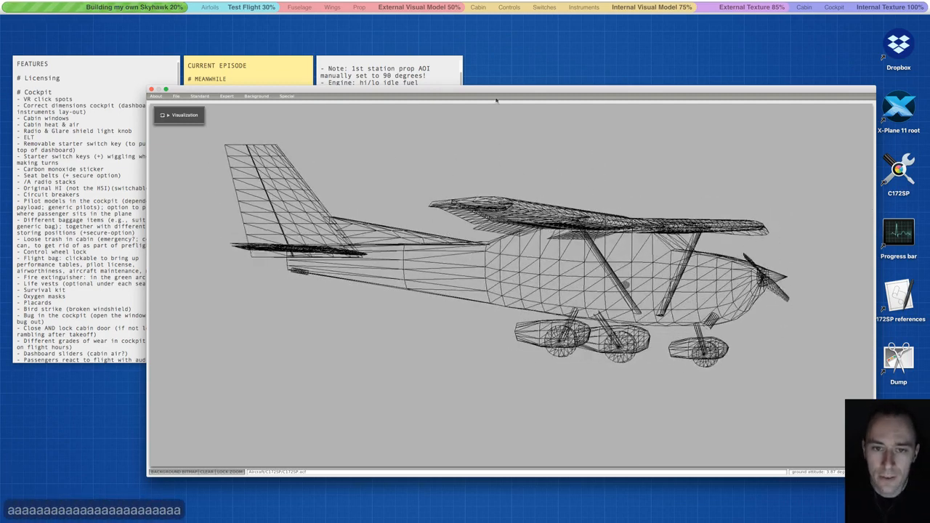
key(a)
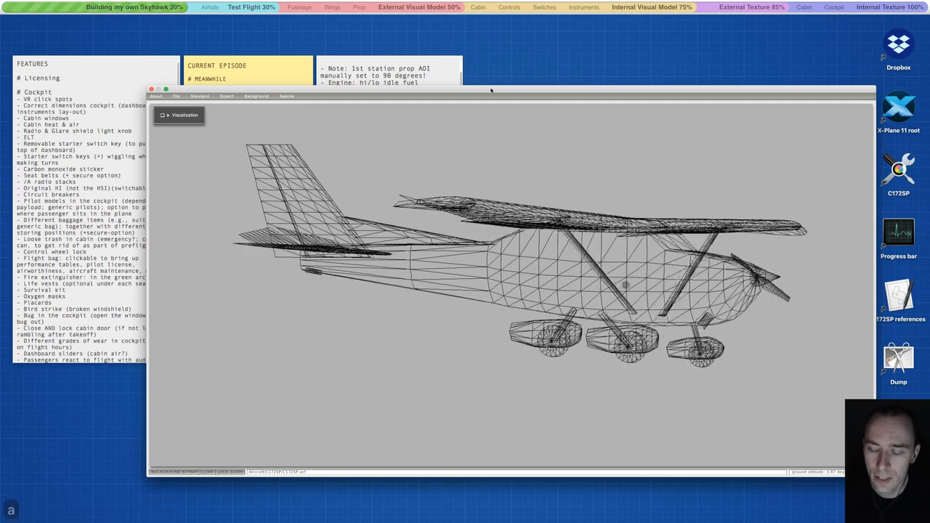
key(a)
key(a)
key(a)
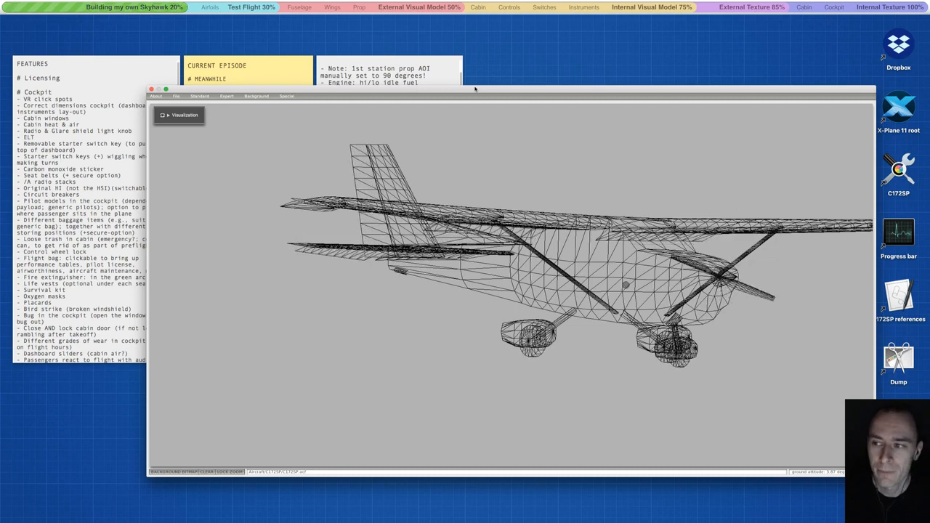
key(a)
key(a)
key(a)
key(a)
key(a)
key(a)
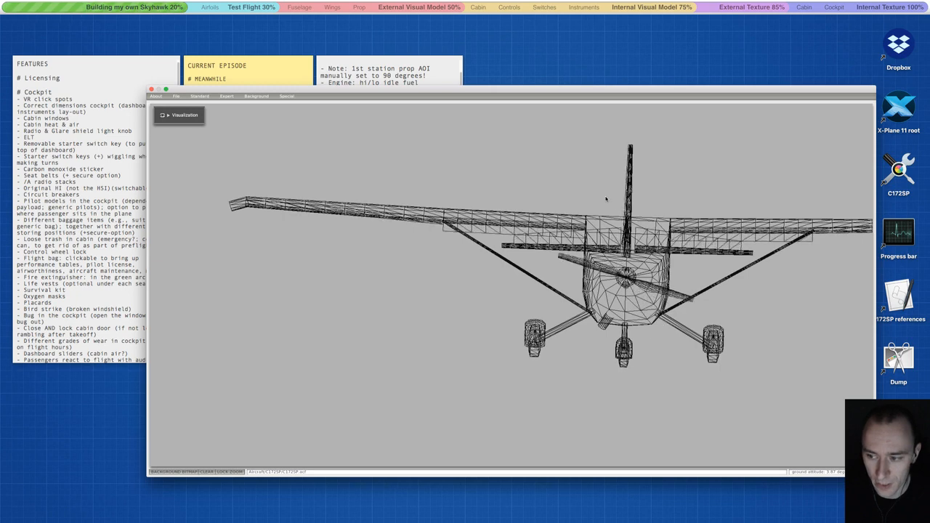
click(200, 96)
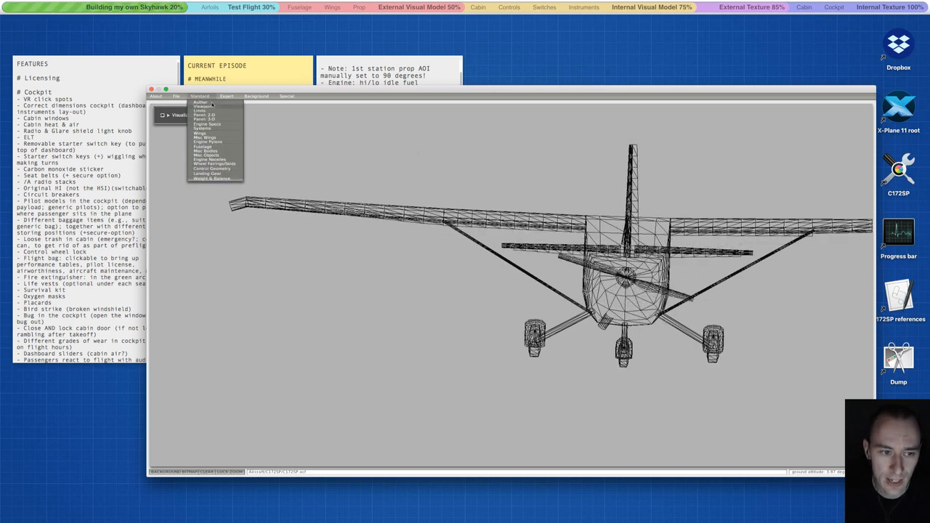
click(293, 122)
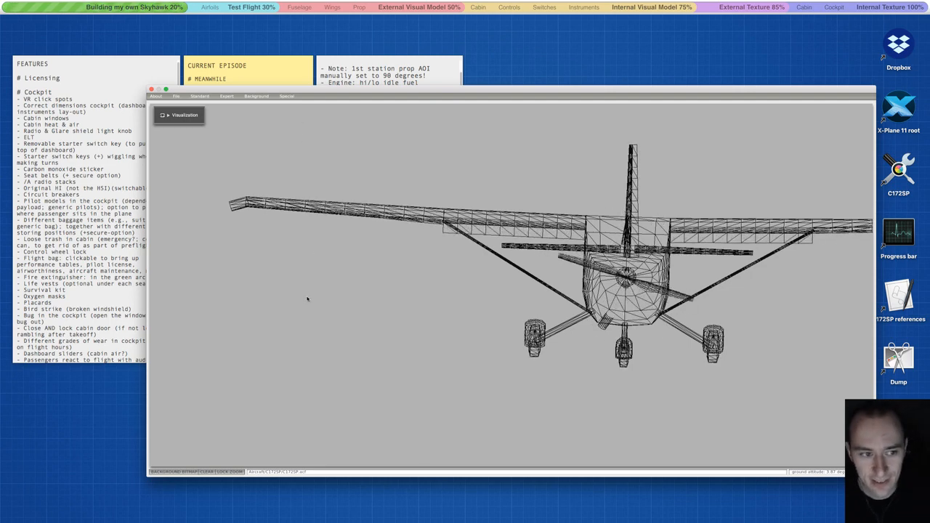
Save the C172SP aircraft file and move the Plane Maker window so the headings of the Current Episode note are uncovered.
key(ctrl+s)
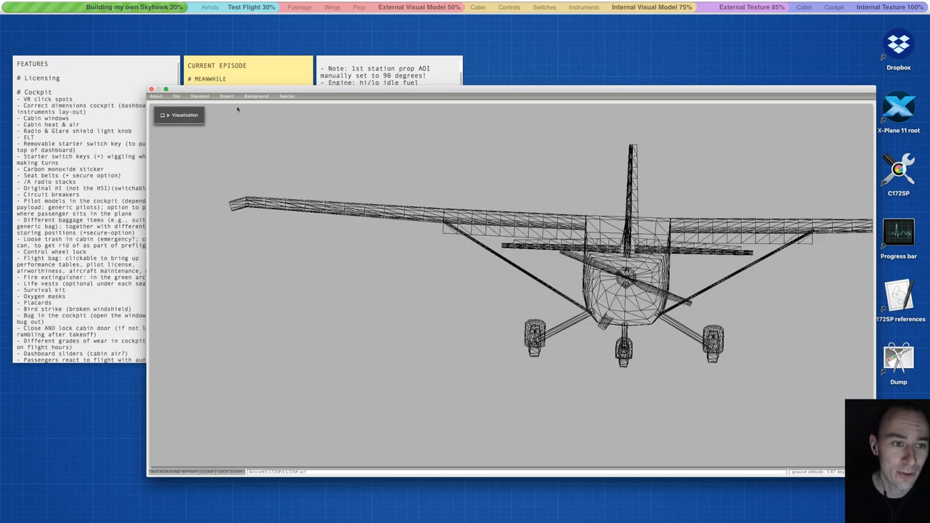
drag(235, 90, 203, 94)
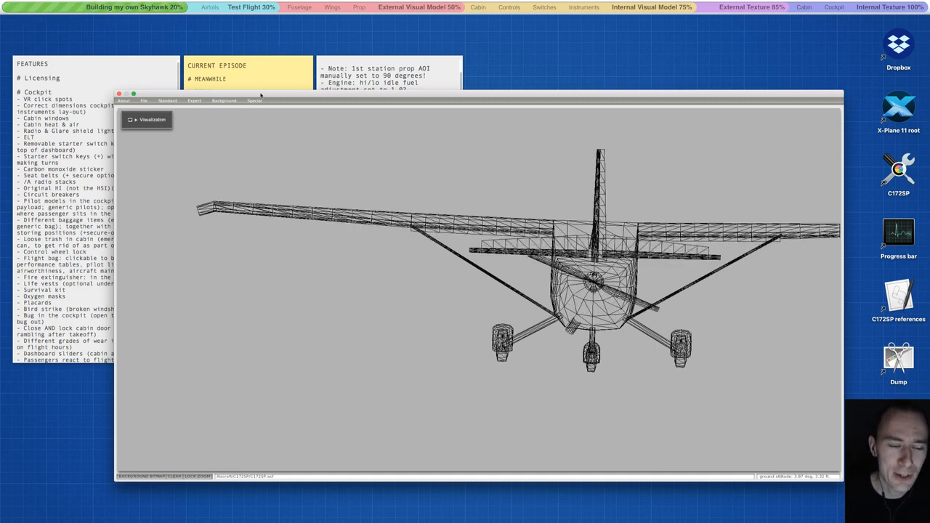
mouse_move(261, 95)
mouse_down()
mouse_move(297, 108)
mouse_move(270, 106)
mouse_up()
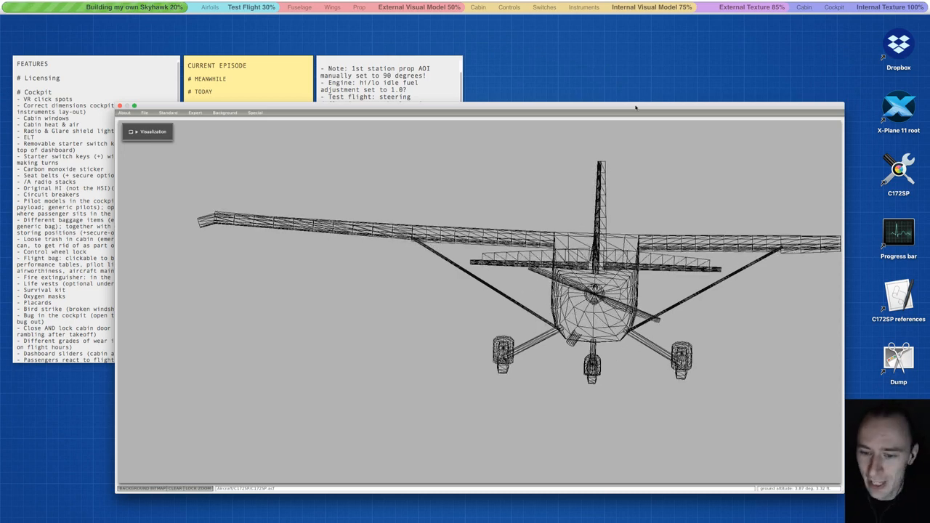
drag(636, 108, 710, 125)
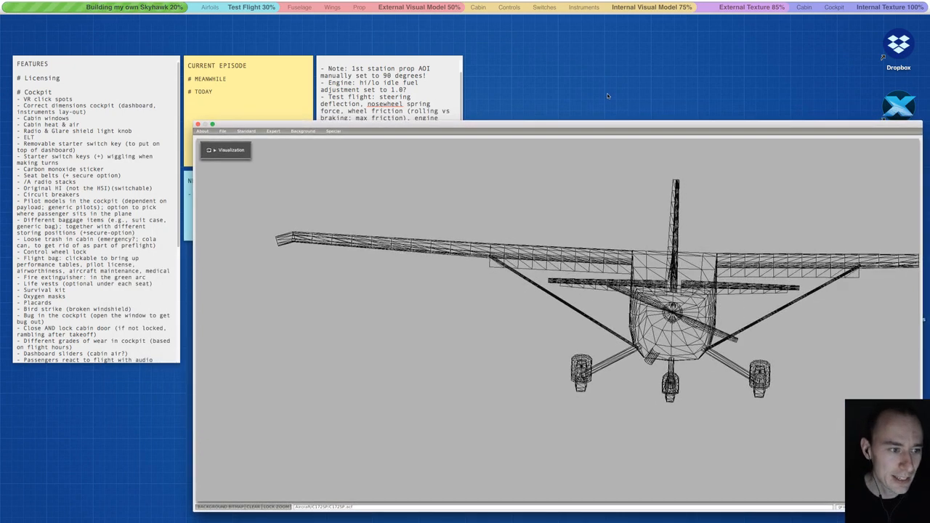
drag(230, 128, 217, 126)
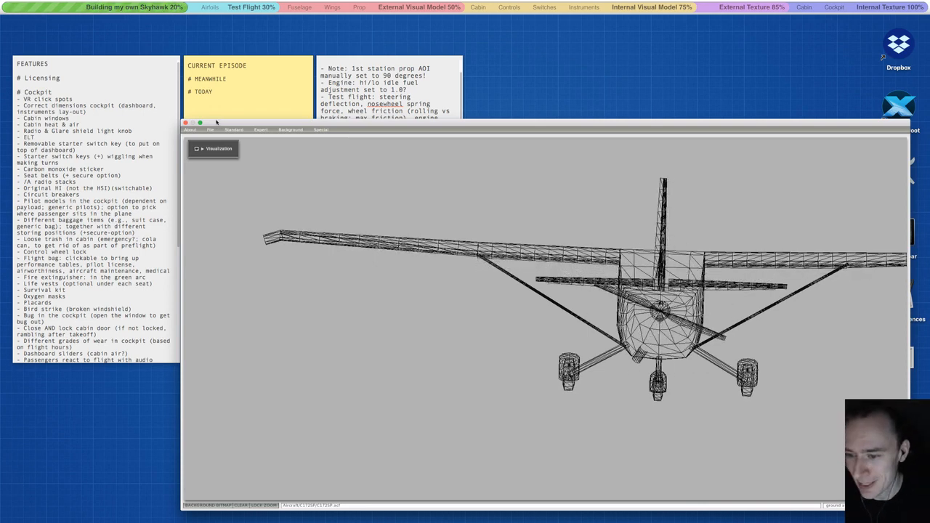
drag(541, 132, 541, 120)
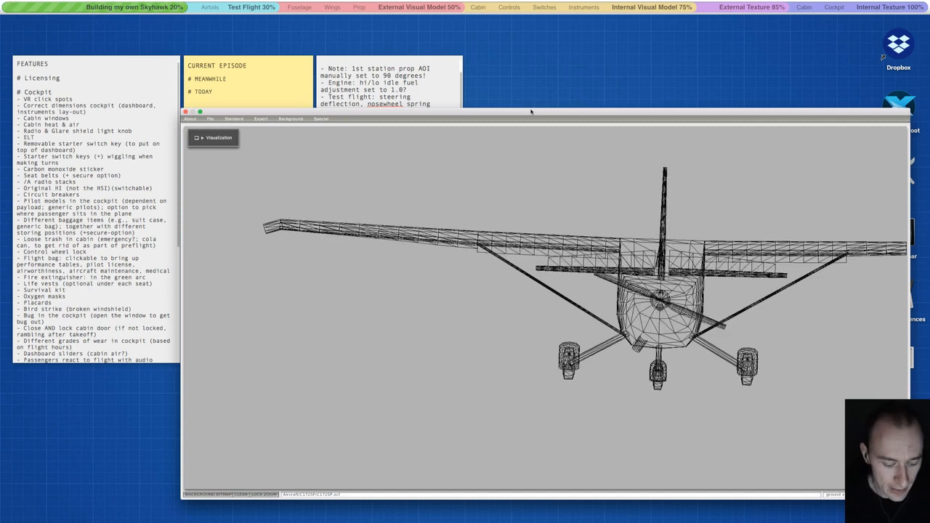
Save the C172SP aircraft file one final time and quit Plane Maker.
key(ctrl+s)
key(super+q)
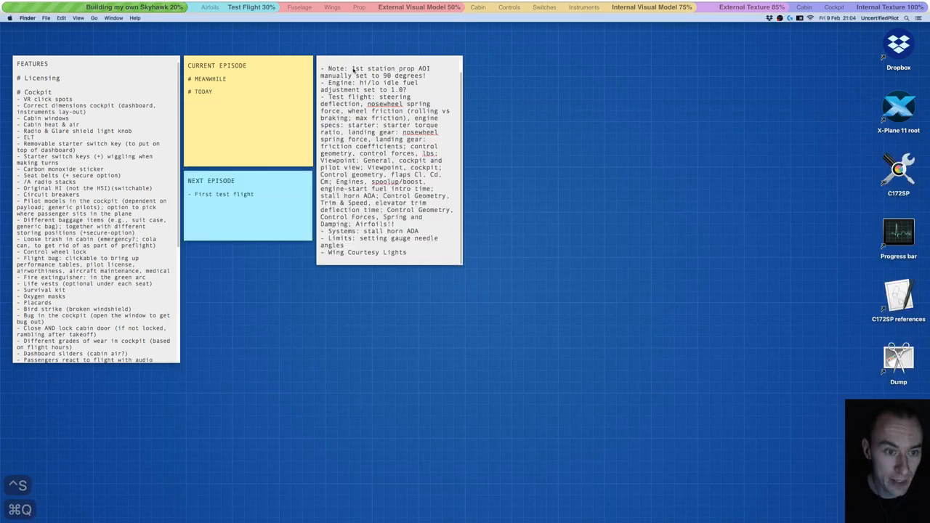